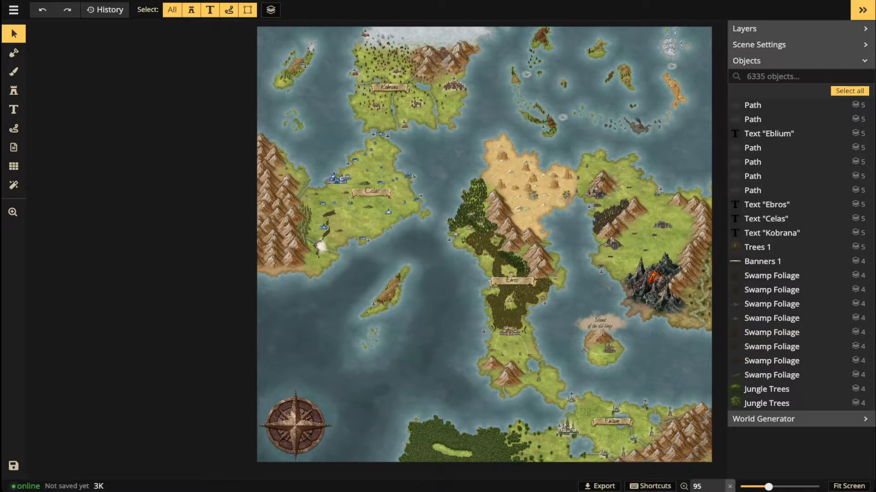
Examine the Kobrana region up close, including its northern forest, volcano mountains and settlements.
scroll(449, 163, "up", 5)
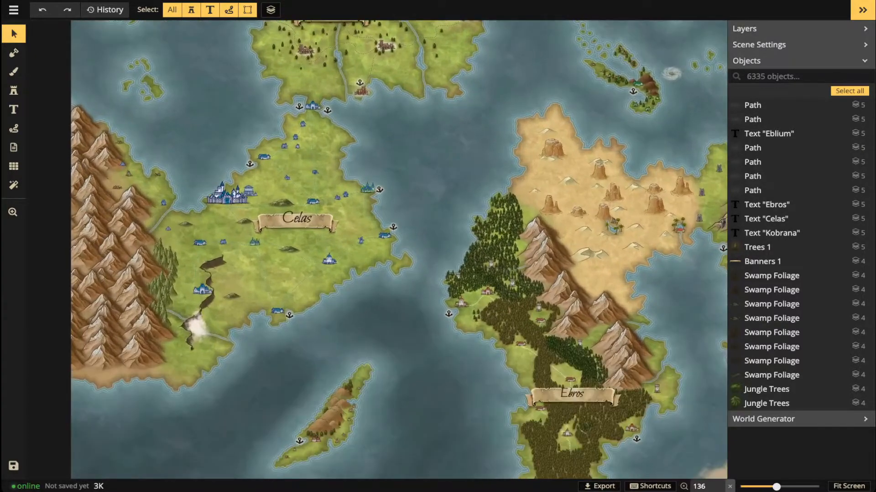
scroll(372, 137, "up", 5)
left_click_drag(371, 136, 360, 344)
left_click_drag(358, 169, 370, 271)
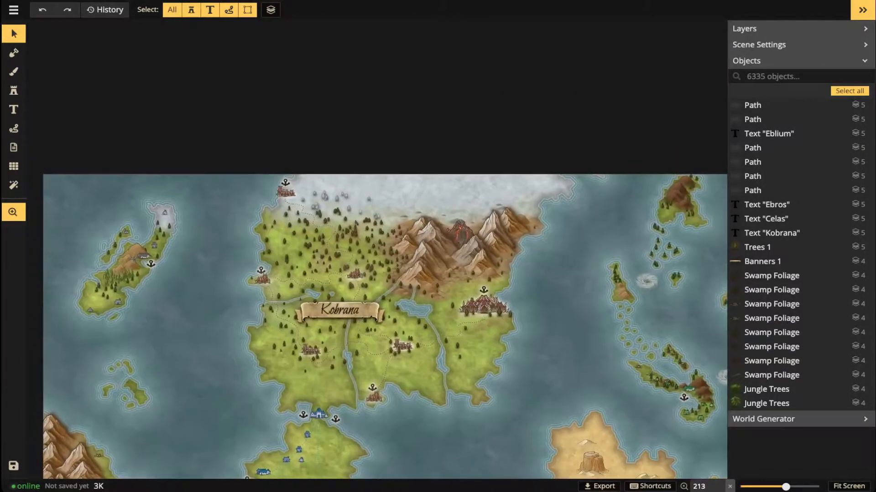
scroll(347, 263, "up", 8)
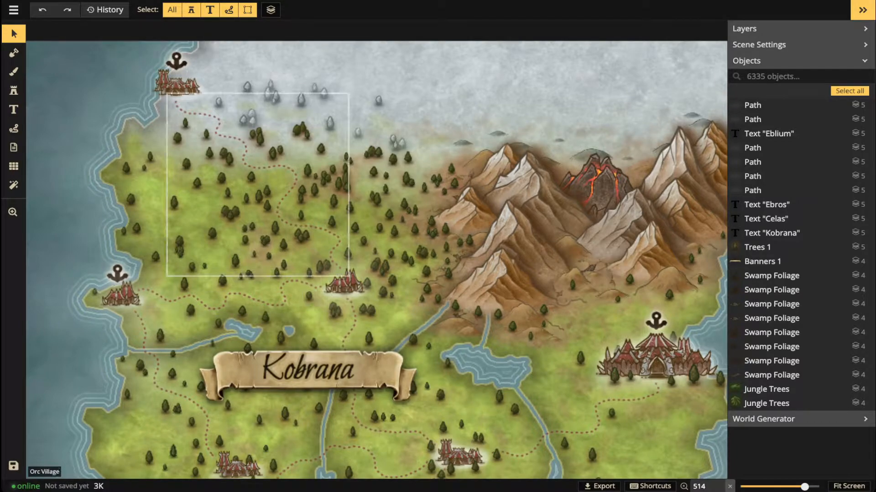
scroll(461, 228, "down", 3)
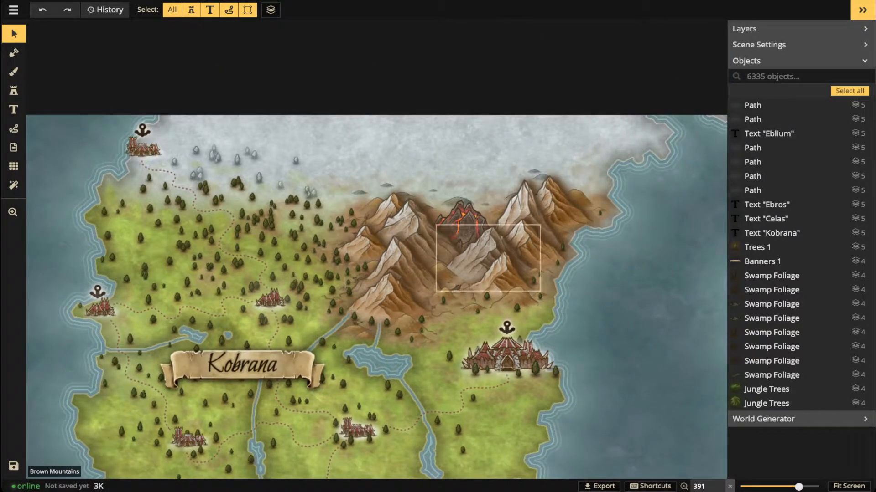
scroll(411, 271, "up", 1)
scroll(408, 269, "up", 1)
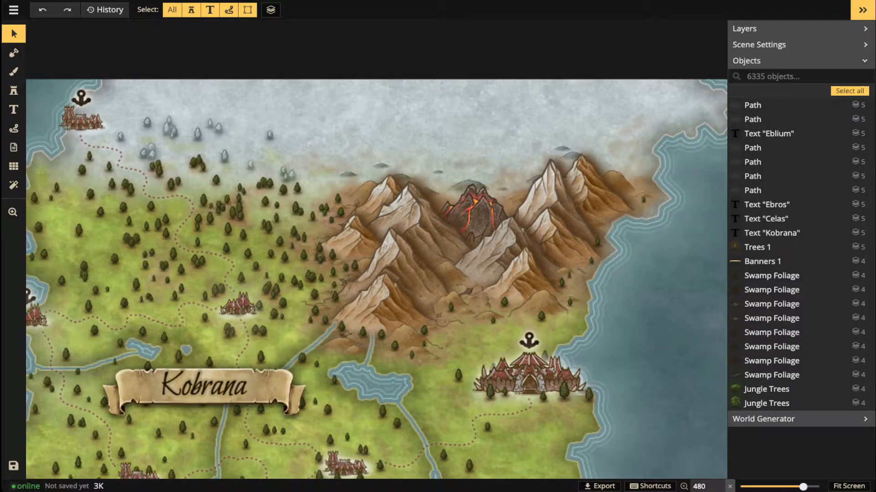
Move a single tree west of the Kobrana mountains up and left into the small tree cluster nearby.
left_click(285, 257)
scroll(286, 257, "up", 2)
scroll(286, 258, "up", 3)
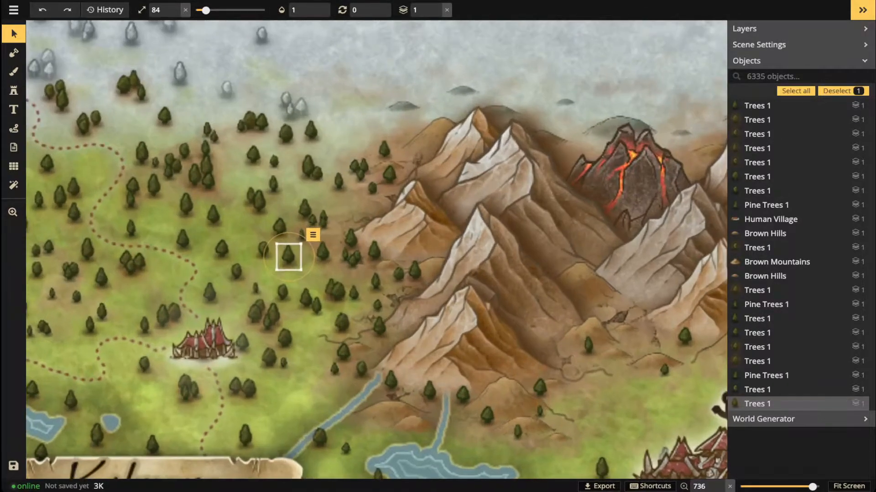
left_click_drag(288, 263, 296, 245)
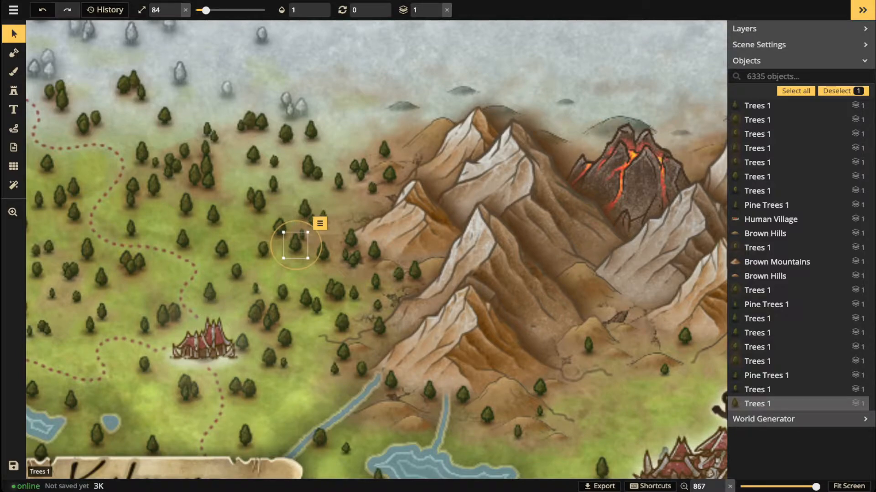
mouse_move(295, 245)
left_mouse_down()
mouse_move(279, 229)
mouse_move(285, 240)
left_mouse_up()
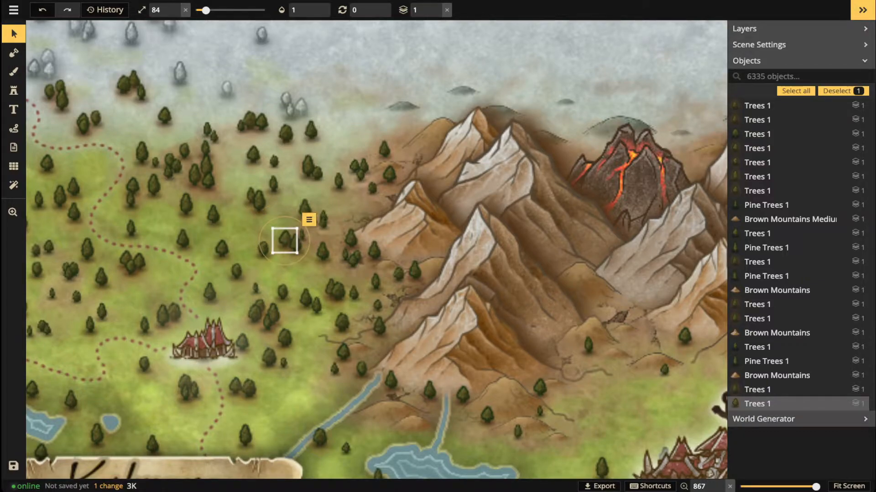
left_click_drag(263, 208, 248, 202)
key("Escape")
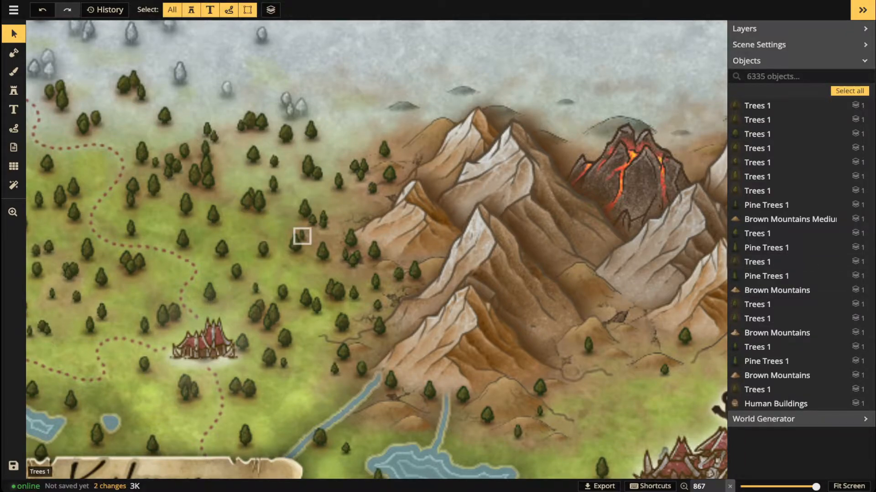
Select the Orc Village north of the Kobrana banner and examine the dotted roads linking the surrounding settlements.
scroll(222, 252, "down", 2)
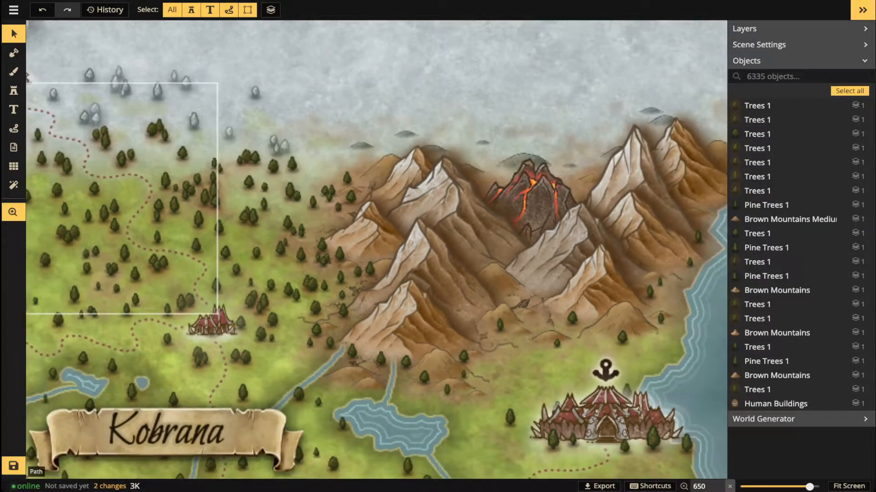
left_click_drag(212, 342, 310, 294)
scroll(310, 294, "up", 1)
left_click(310, 271)
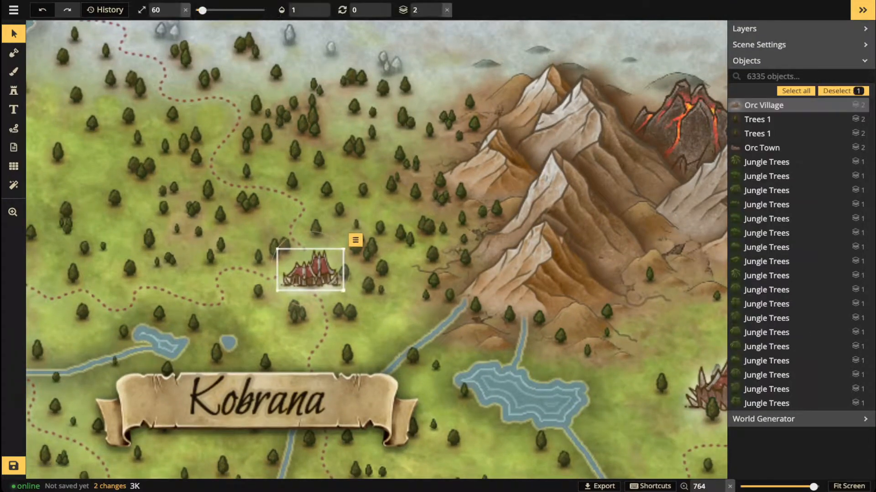
scroll(310, 270, "up", 2)
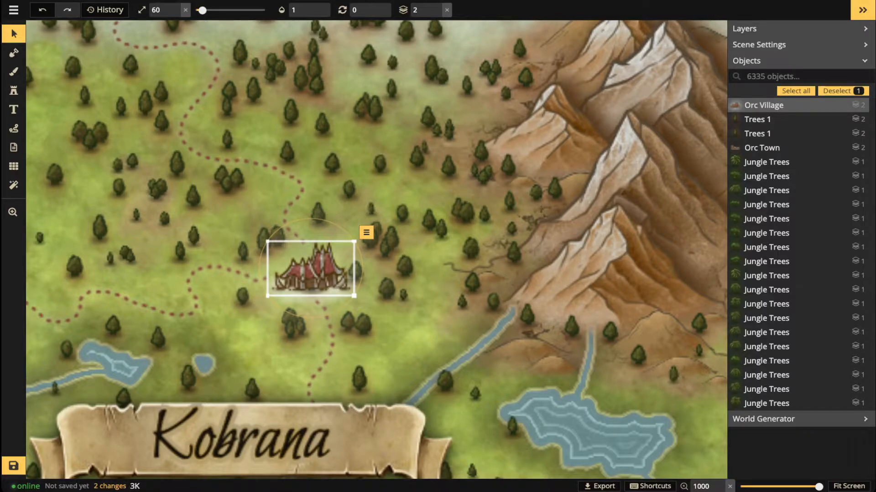
scroll(312, 269, "down", 4)
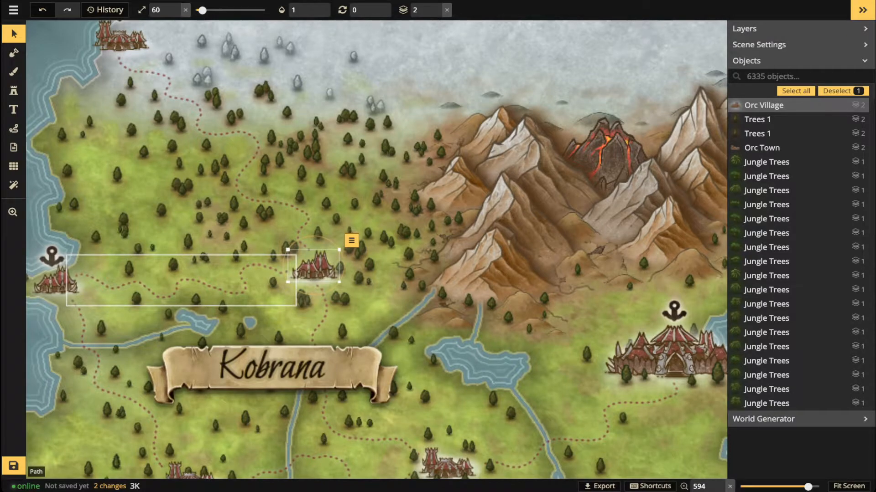
scroll(223, 229, "down", 3)
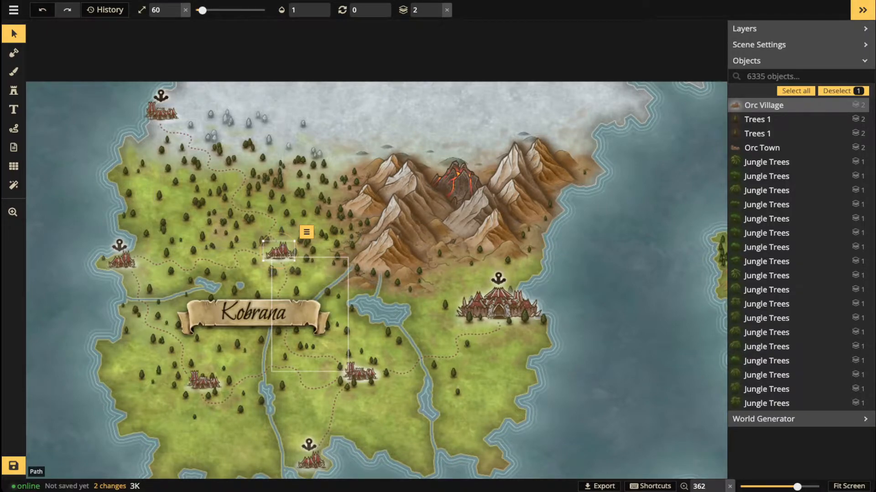
Look over the southern map: Ebros, the Island of the old kings, Eblium and the Avalon jungle.
scroll(317, 275, "down", 3)
left_click_drag(288, 346, 384, 178)
left_click_drag(456, 342, 219, 148)
left_click_drag(456, 388, 261, 143)
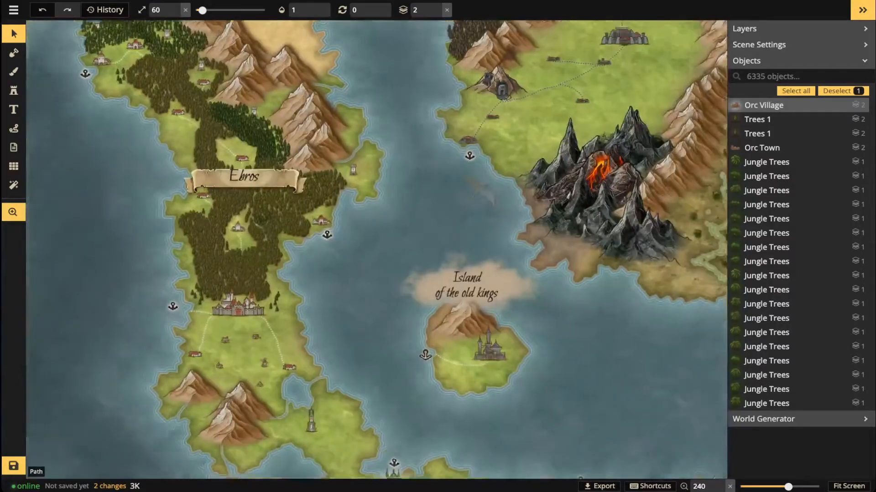
left_click_drag(502, 342, 420, 198)
left_click_drag(609, 415, 563, 213)
scroll(319, 182, "up", 5)
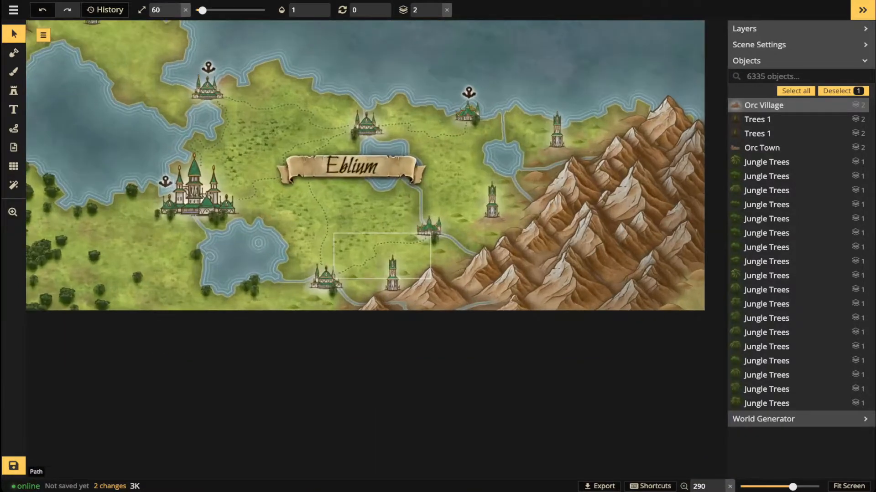
scroll(256, 201, "up", 3)
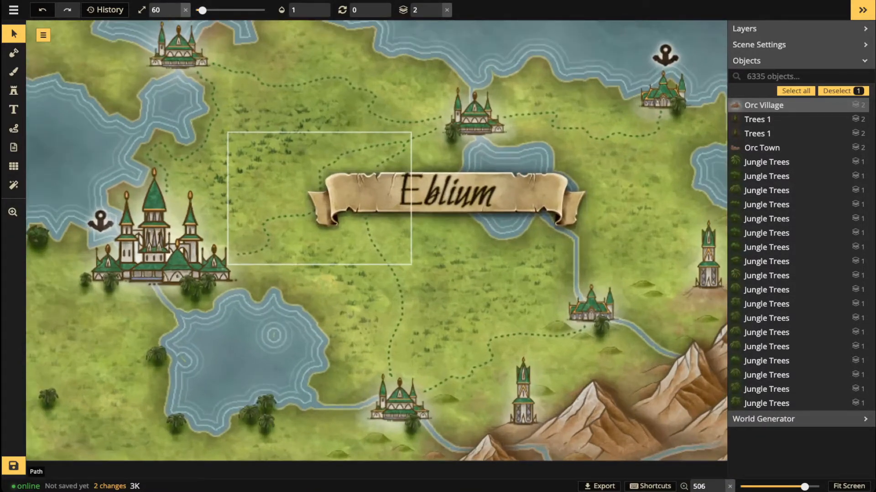
scroll(173, 203, "down", 2)
left_click_drag(168, 203, 529, 164)
left_click_drag(114, 206, 614, 179)
left_click_drag(273, 205, 451, 196)
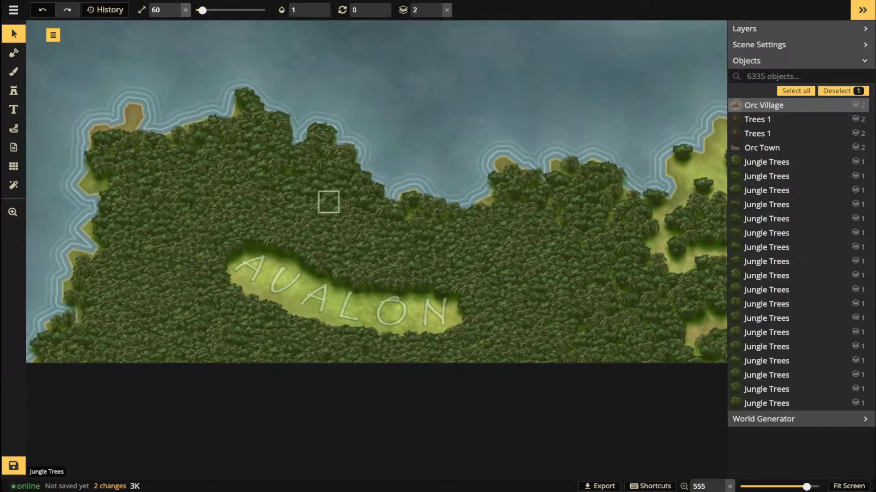
scroll(470, 292, "down", 3)
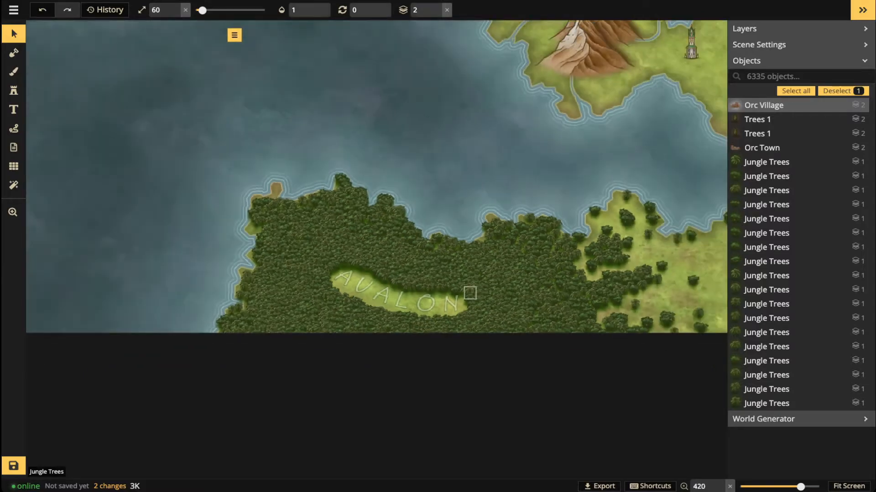
Examine the Celas region with its castle, towns, roads and hills.
scroll(472, 290, "down", 4)
left_click_drag(472, 191, 308, 433)
scroll(376, 249, "down", 2)
left_click_drag(319, 160, 510, 411)
left_click_drag(298, 311, 327, 261)
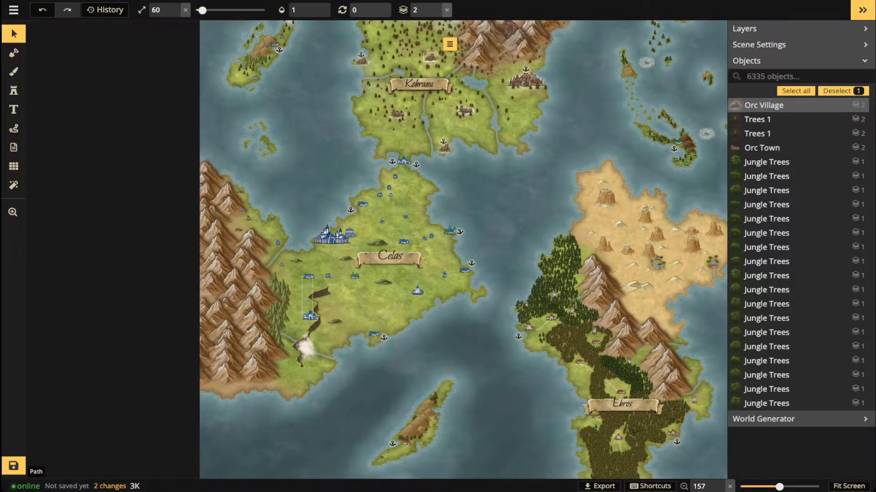
scroll(327, 260, "up", 1)
scroll(328, 242, "up", 5)
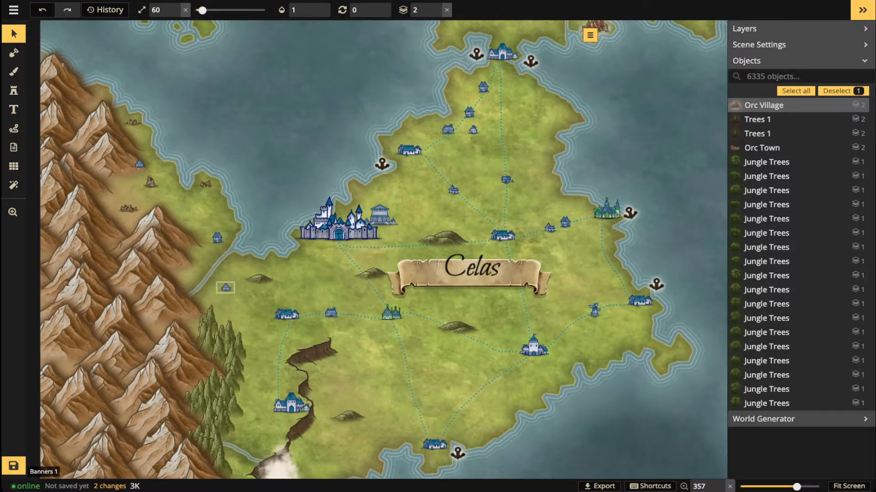
scroll(223, 288, "down", 2)
left_click_drag(223, 289, 242, 266)
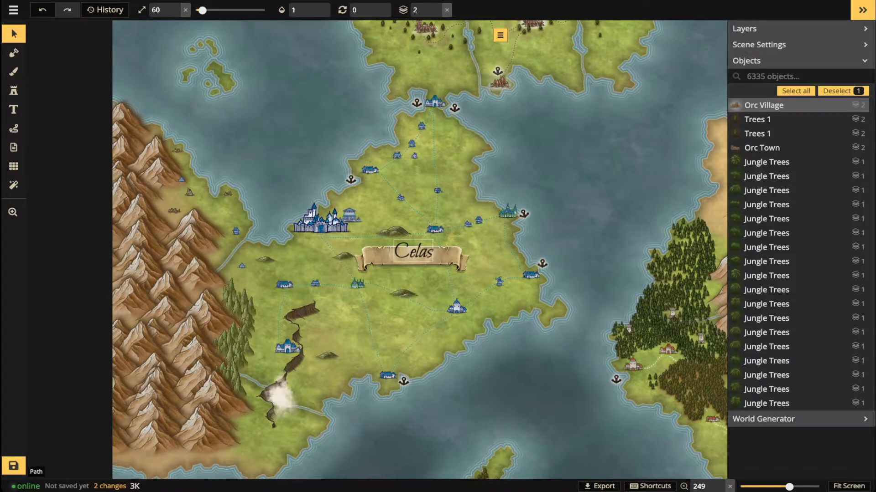
Shift the "Celas" title slightly down and left on its banner, and select the banner.
scroll(412, 245, "up", 2)
left_click_drag(411, 246, 406, 253)
scroll(406, 252, "up", 2)
scroll(435, 289, "up", 1)
left_click(434, 273)
scroll(249, 277, "down", 3)
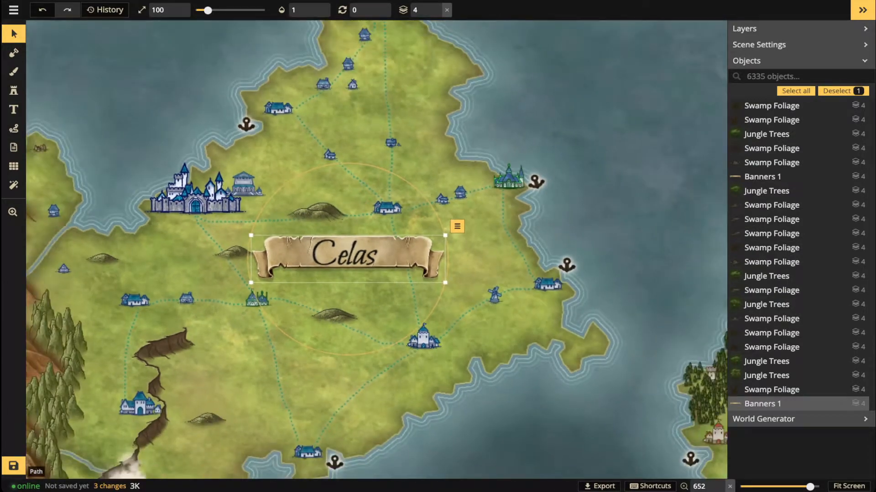
left_click_drag(250, 276, 302, 237)
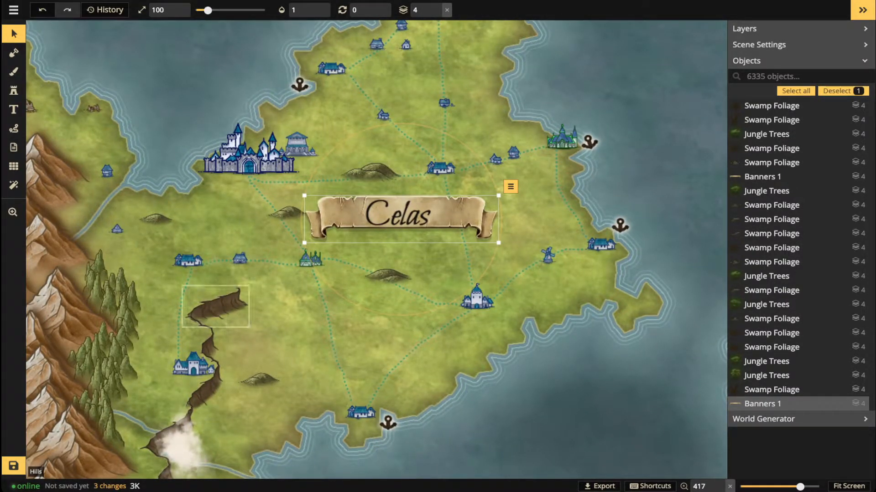
Select the three hills above, beside and below the Celas banner and set their blend mode to Luminosity.
left_click(388, 277)
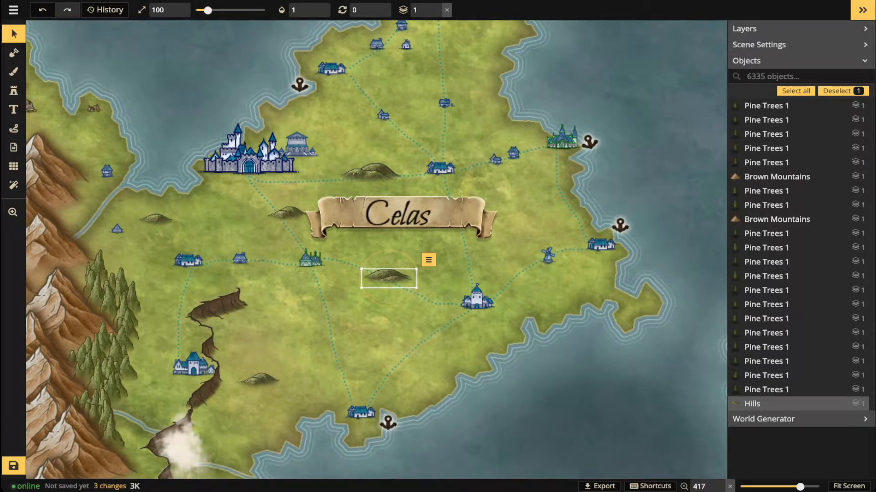
left_click(287, 215)
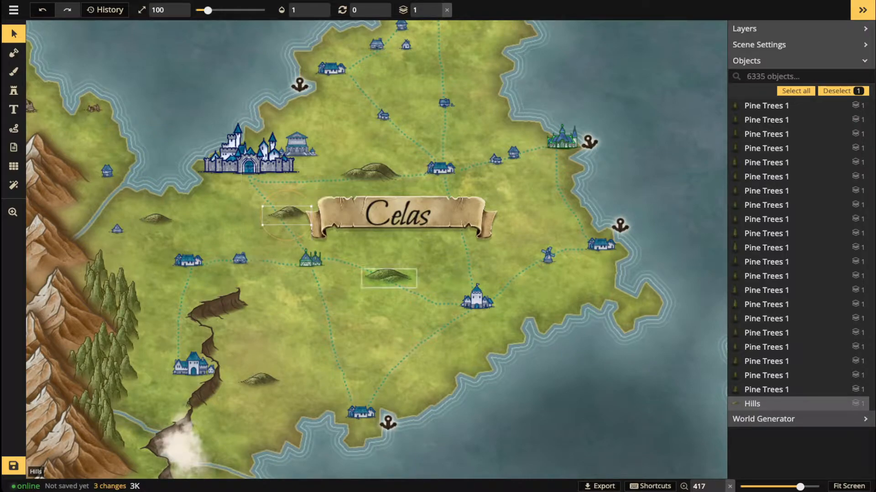
left_click(387, 276, "shift")
left_click(369, 174, "shift")
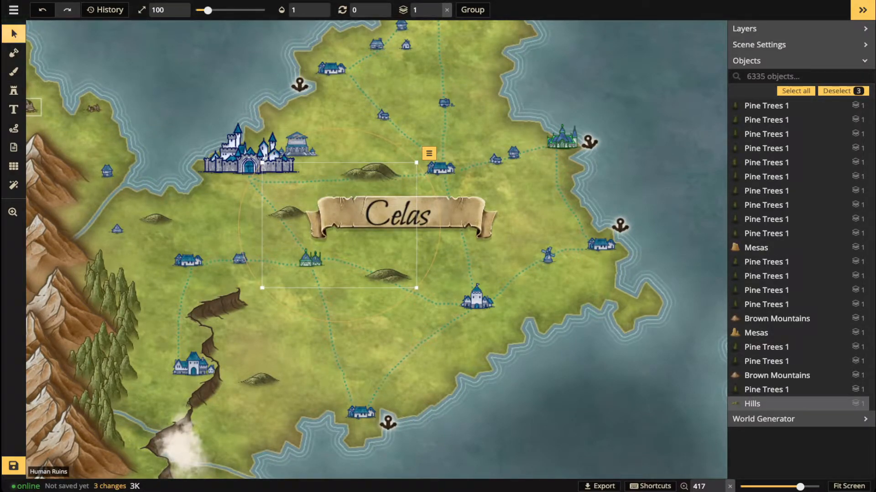
left_click(14, 34)
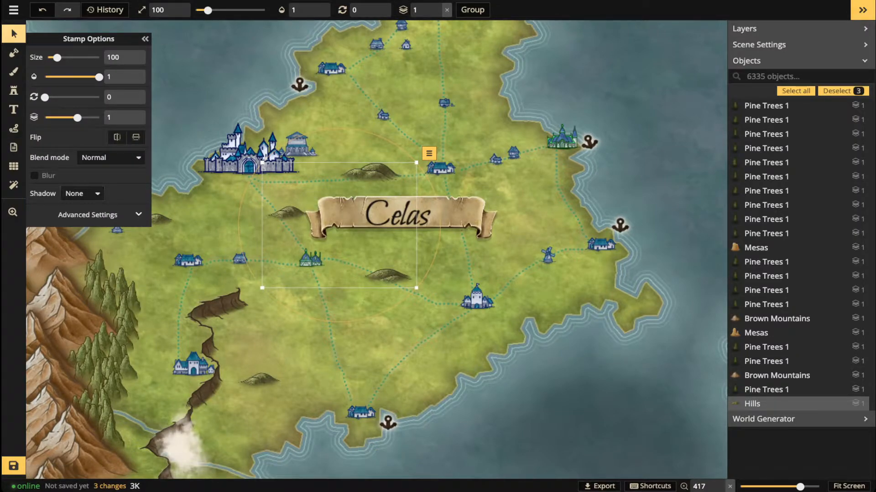
left_click(87, 214)
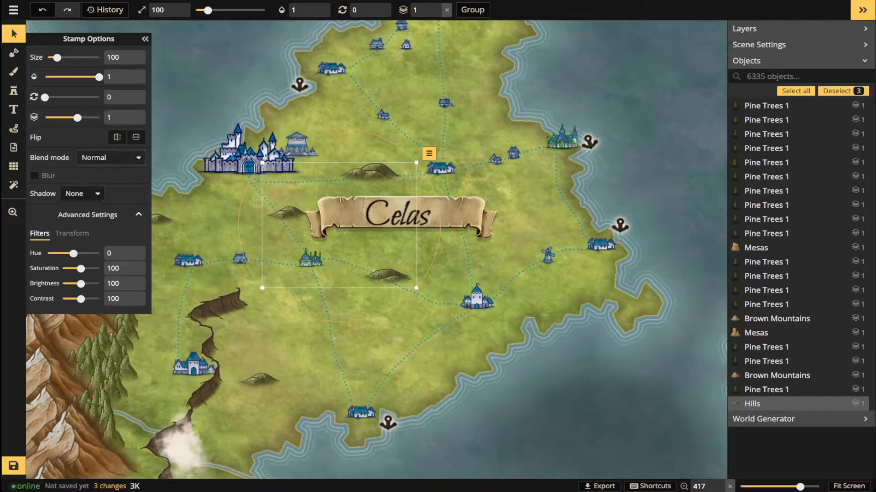
left_click(111, 157)
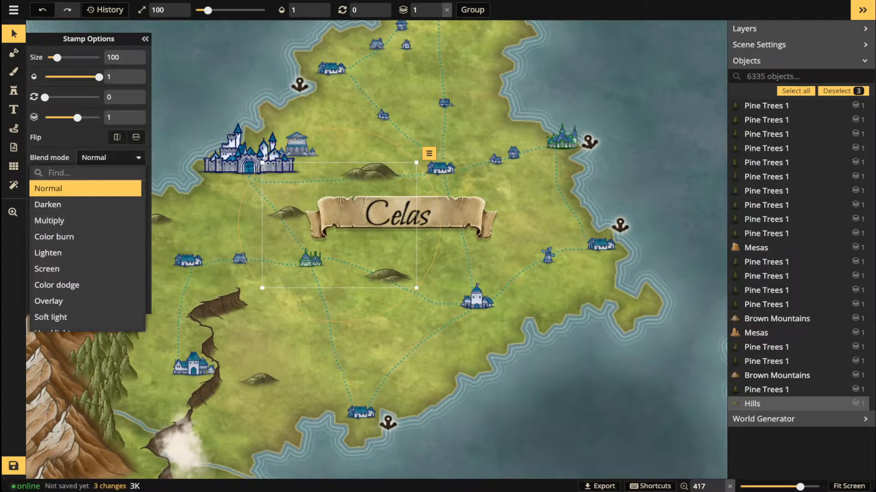
scroll(51, 257, "down", 3)
left_click(55, 324)
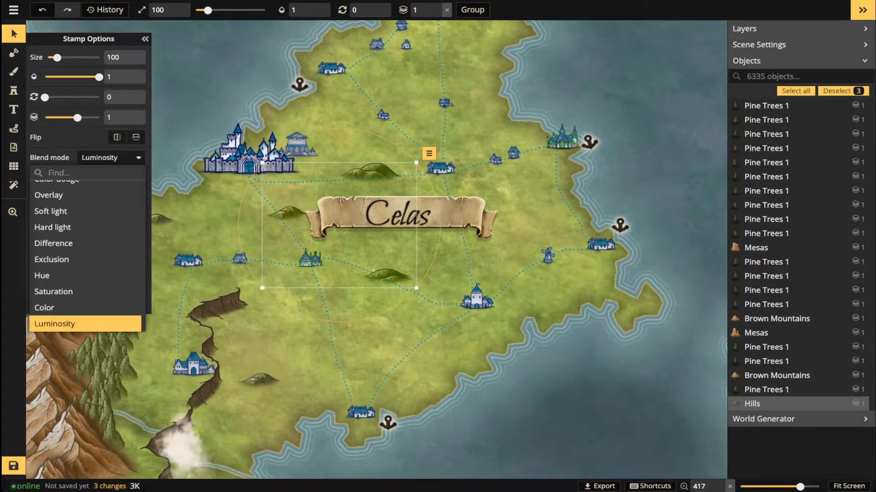
left_click(111, 157)
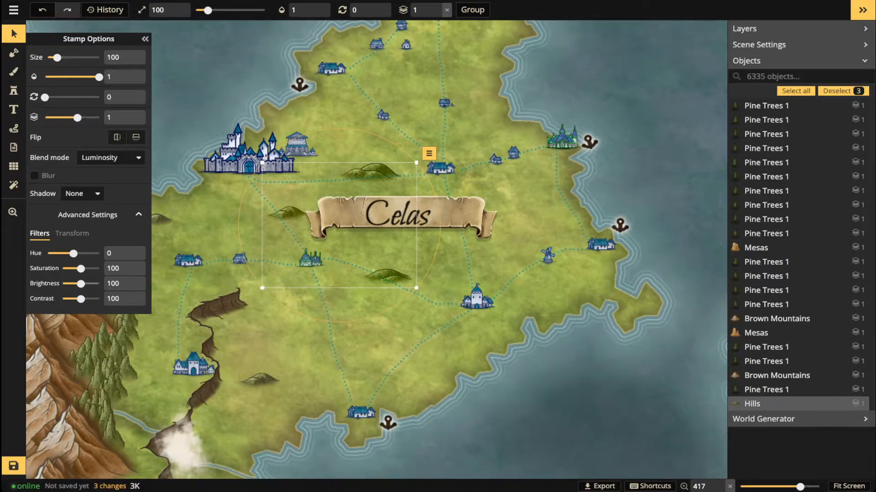
Set the three selected hills' brightness to 137 and their opacity to 0.64.
left_click_drag(81, 283, 88, 284)
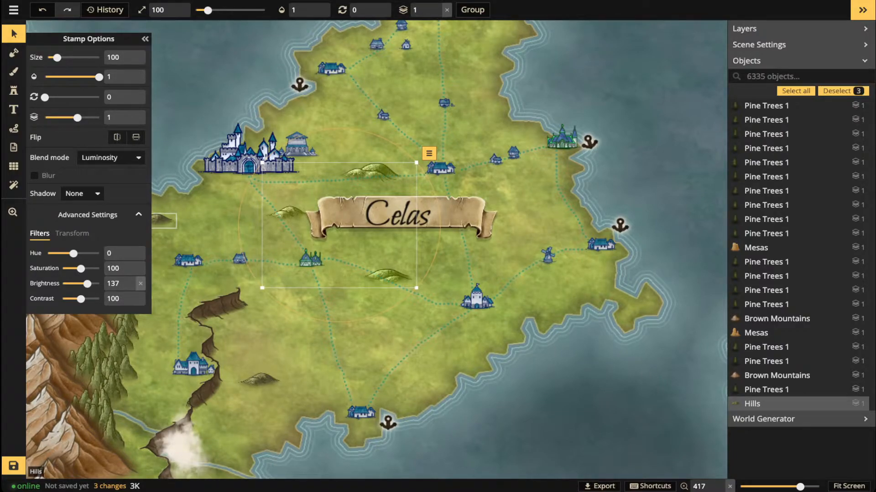
mouse_move(99, 77)
left_mouse_down()
mouse_move(89, 77)
mouse_move(99, 76)
left_mouse_up()
left_click_drag(99, 76, 85, 77)
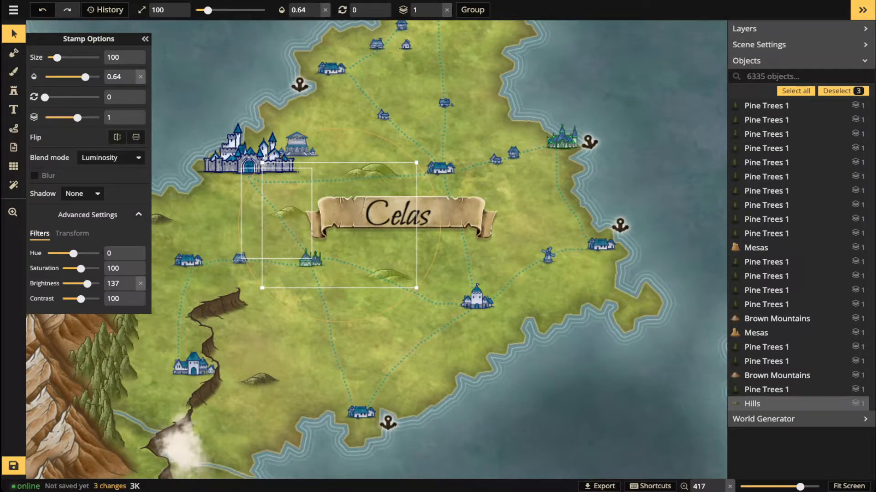
left_click(282, 224)
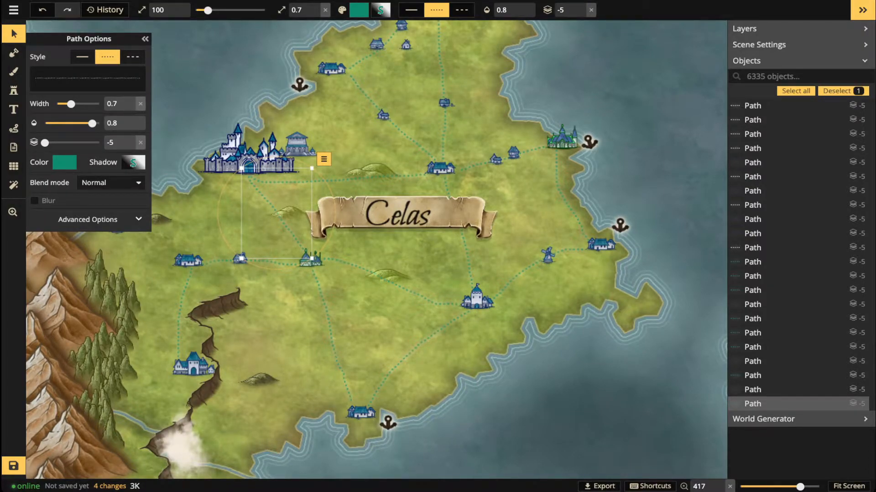
Shift the castle northwest of the Celas banner slightly up and to the right.
scroll(387, 278, "up", 4)
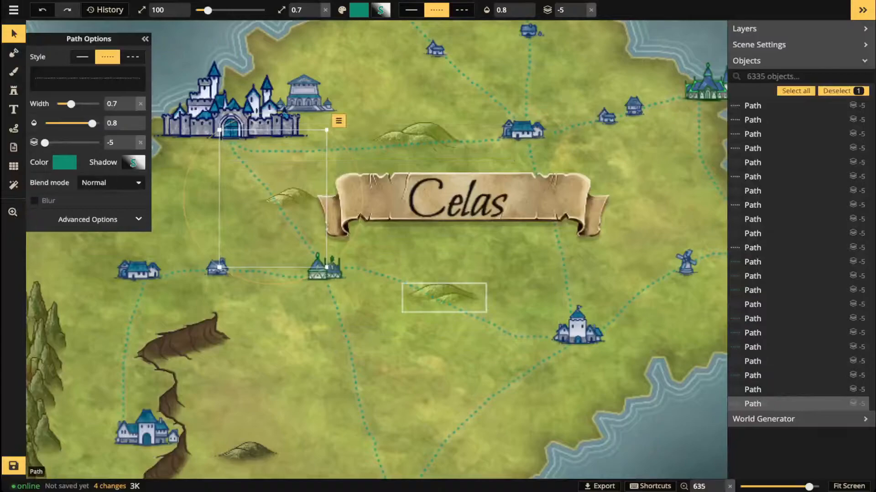
scroll(412, 136, "down", 2)
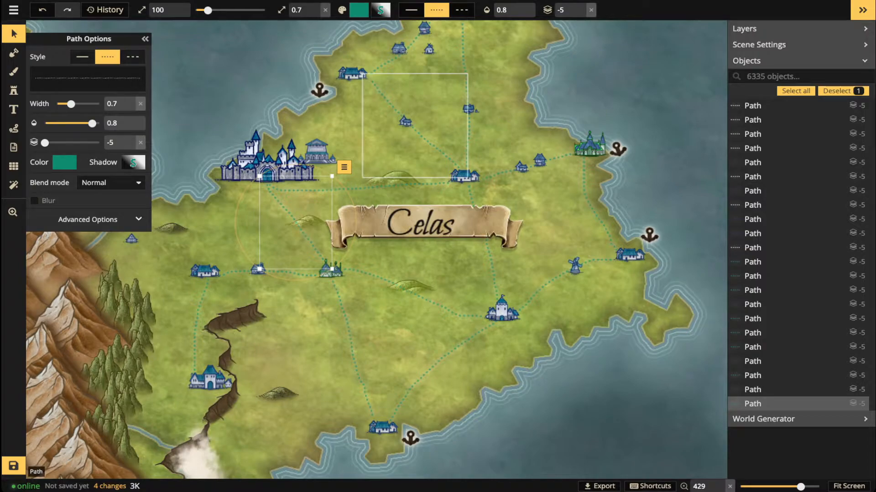
left_click(249, 142)
scroll(249, 142, "up", 3)
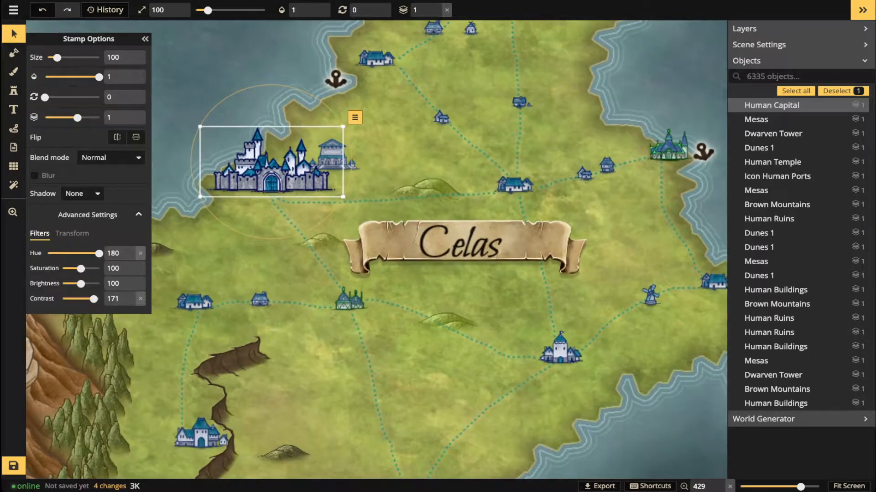
left_click_drag(249, 142, 383, 203)
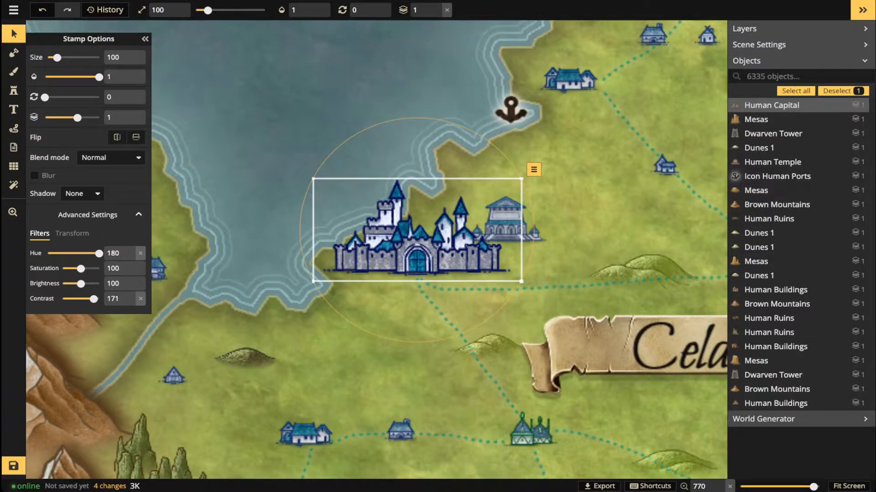
left_click_drag(417, 230, 422, 226)
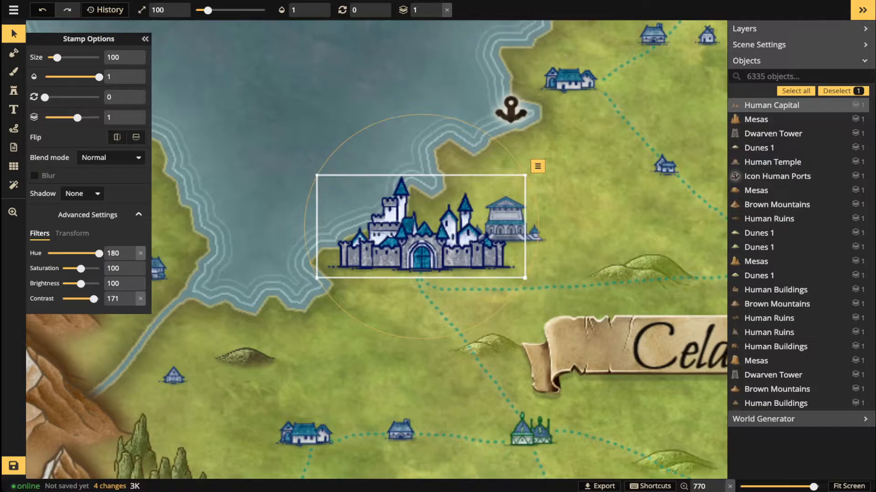
Select the hills above the Celas banner and set up a matching hill stamp with the Luminosity blend mode.
left_click(637, 274)
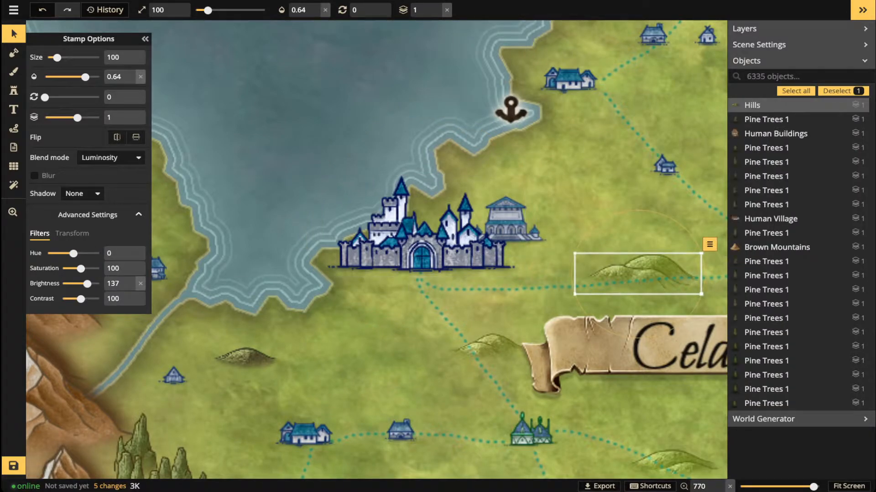
scroll(637, 273, "down", 4)
left_click_drag(637, 274, 447, 241)
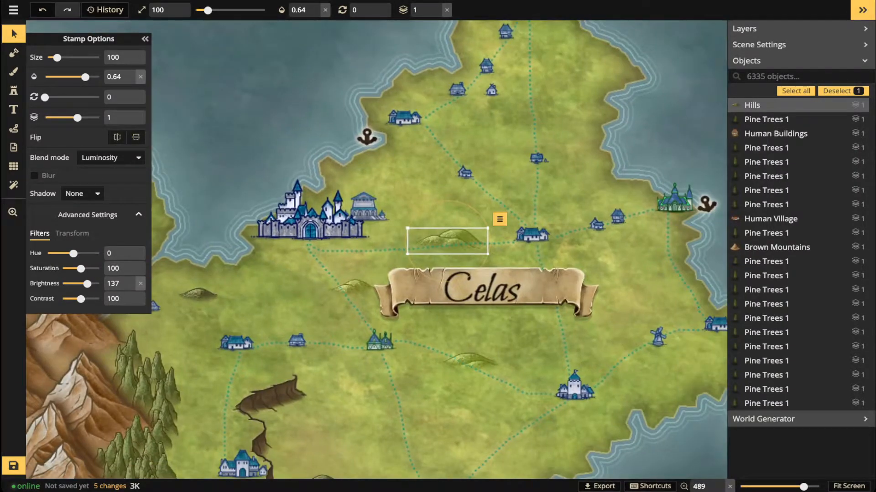
scroll(360, 329, "down", 1)
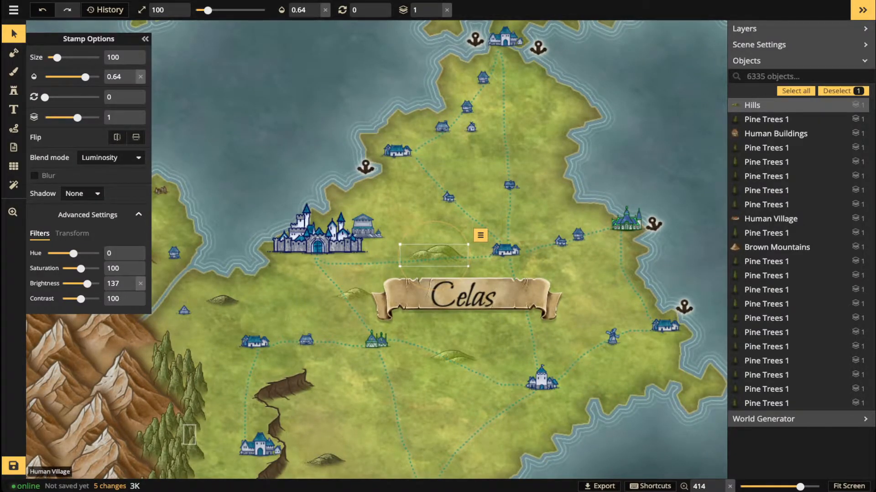
left_click_drag(255, 342, 317, 263)
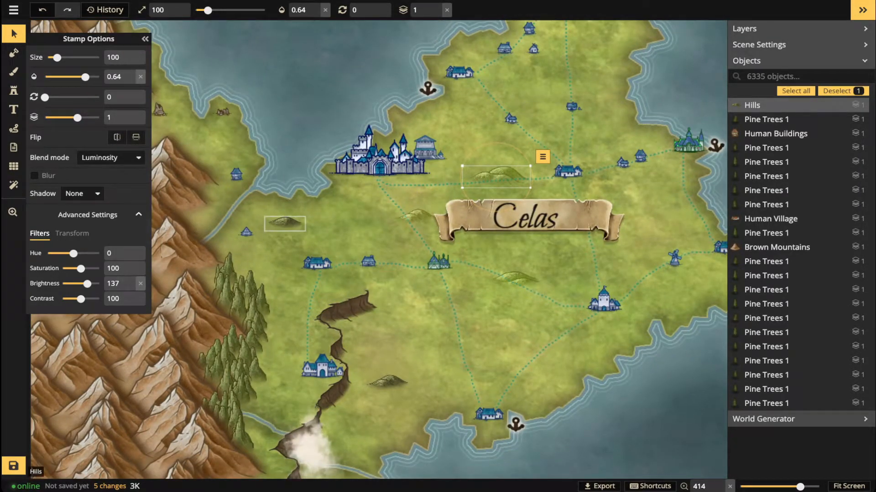
scroll(387, 201, "up", 3)
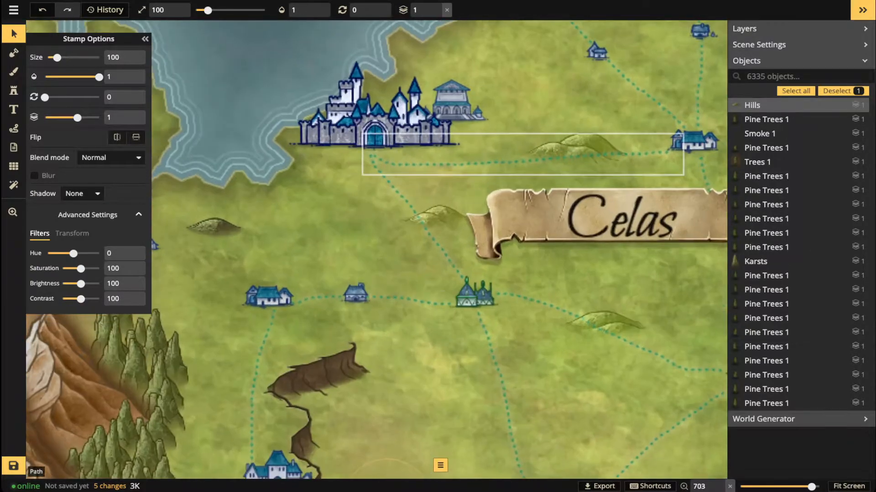
left_click(573, 148)
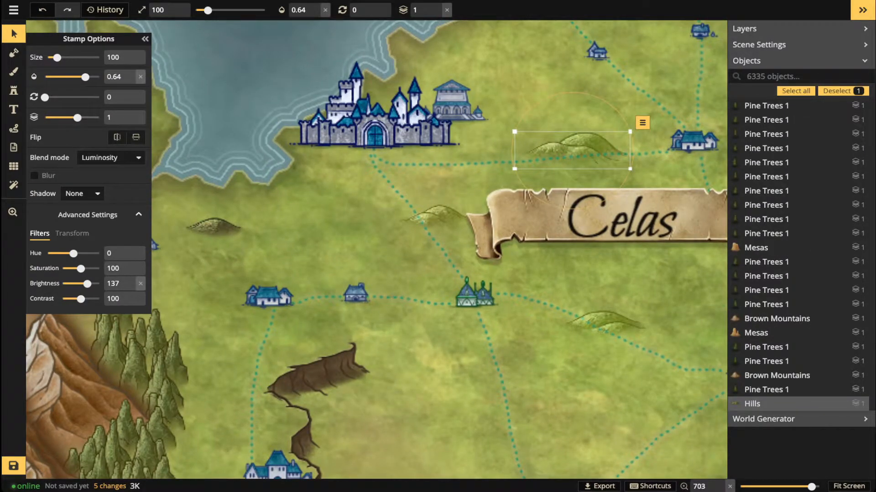
left_click(14, 90)
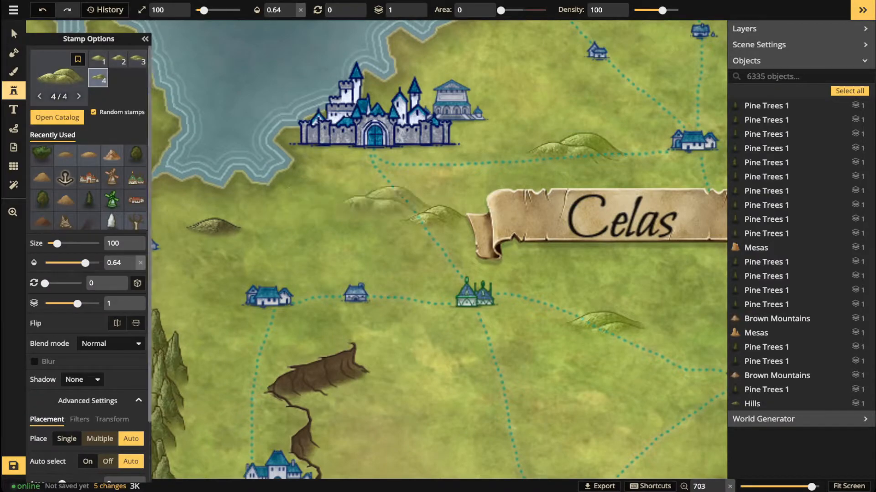
left_click(111, 343)
scroll(86, 319, "down", 3)
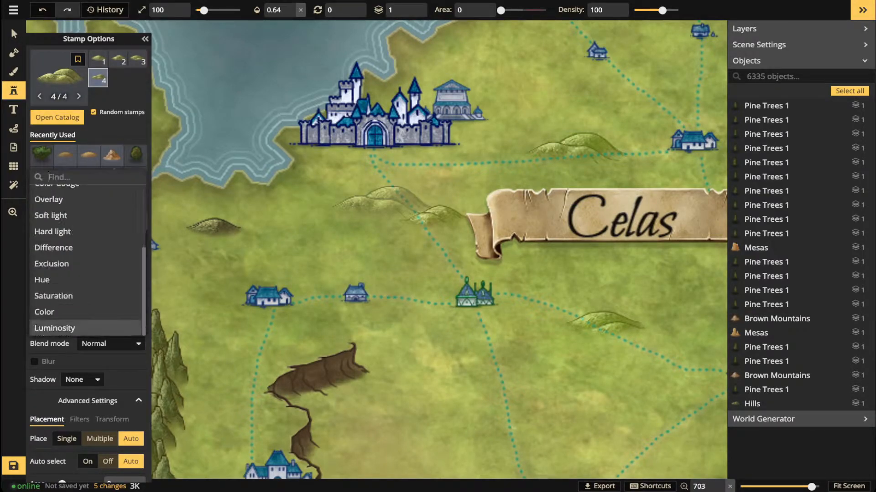
left_click(85, 328)
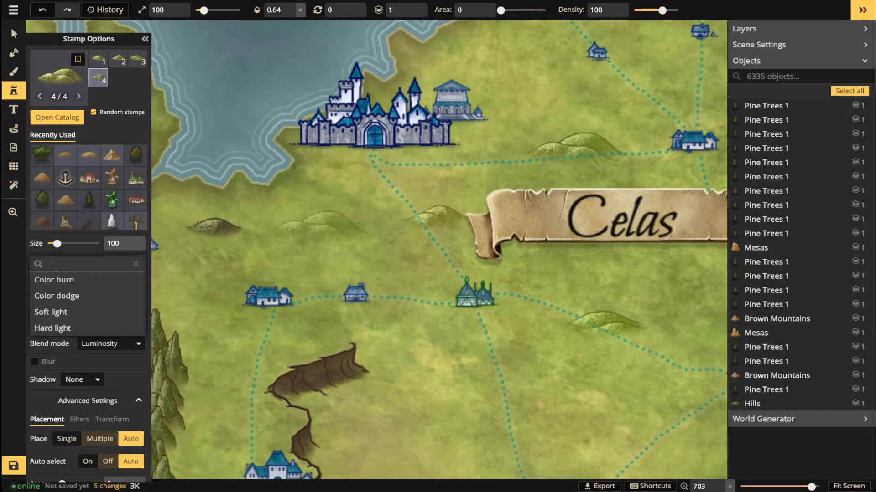
left_click(329, 223)
Cycle through the hill stamp variants and choose the second one.
key("Right")
key("Right")
key("Right")
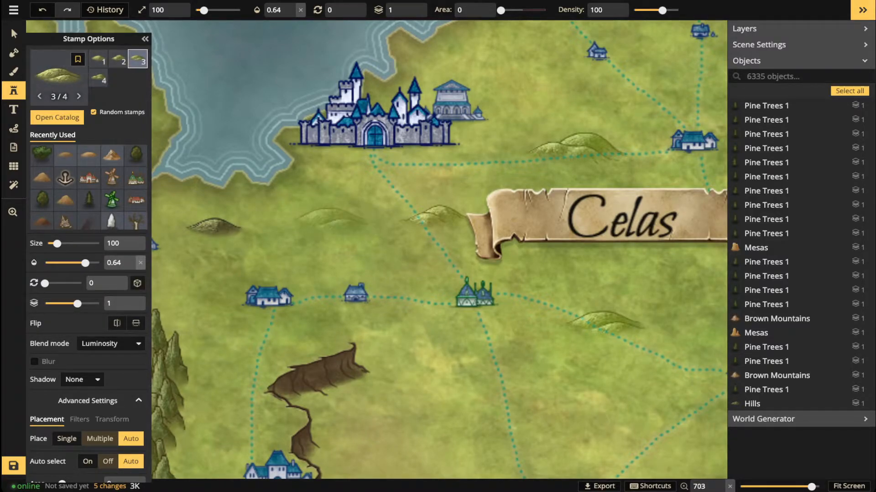
key("Left")
key("Left")
key("Right")
key("Right")
key("Right")
key("Right")
key("Left")
key("Right")
key("Left")
key("Right")
key("Left")
key("Right")
key("Right")
key("Right")
key("Right")
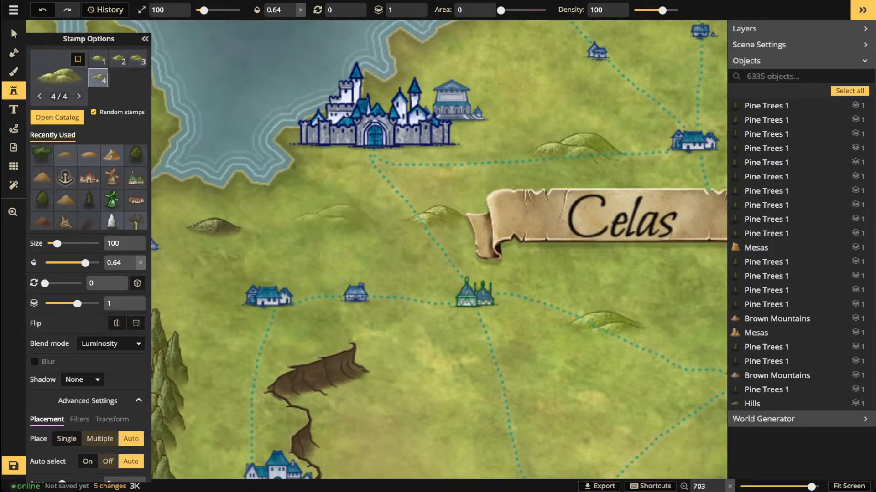
key("Right")
key("Right")
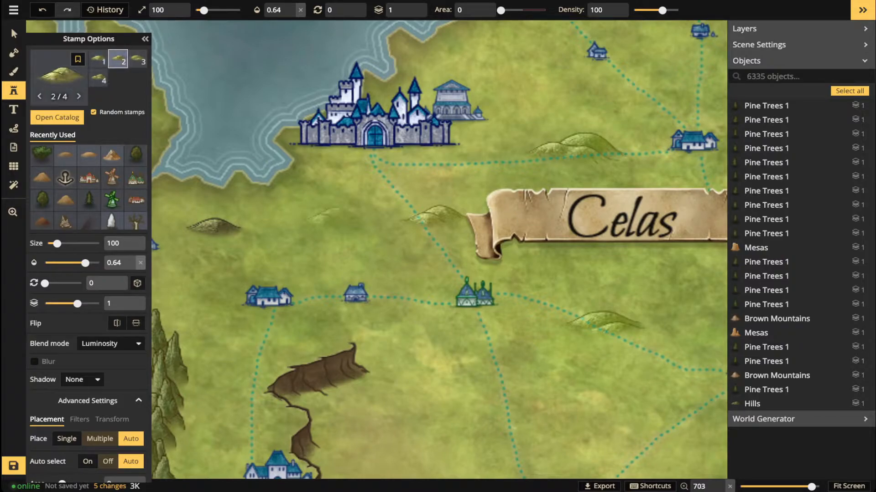
Set the hill stamp's size to 160 and place one hill at the castle's base.
key("bracketright")
key("bracketright")
key("bracketright")
key("bracketright")
key("bracketright")
key("bracketright")
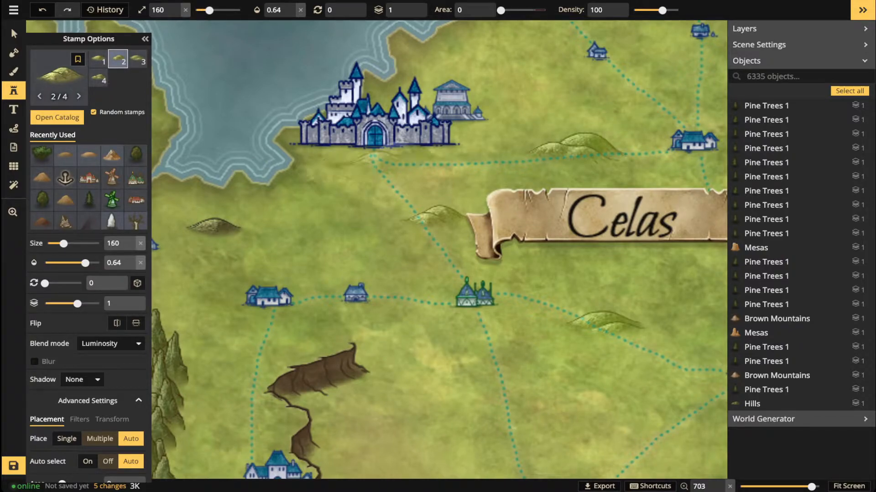
scroll(391, 156, "up", 3)
left_click(391, 156)
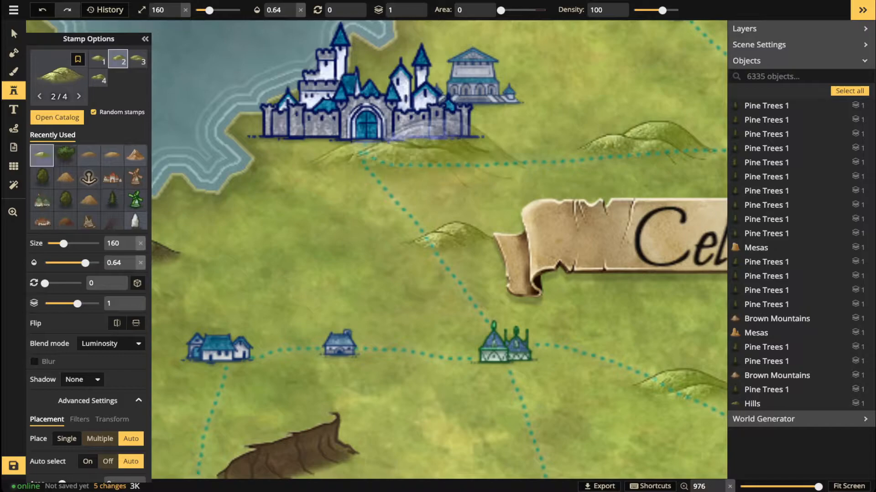
key("Right")
key("Right")
left_click(388, 197)
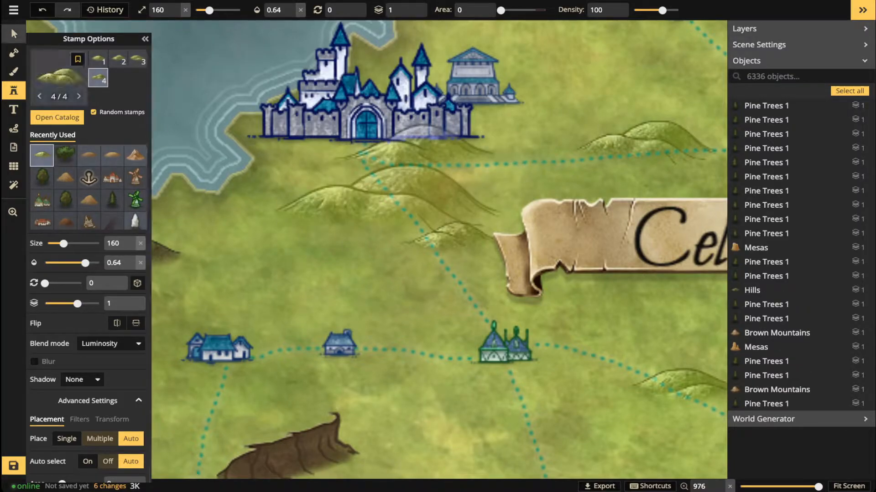
Put the new hill on layer 0 behind the castle and nudge it up against the front wall.
left_click(11, 28)
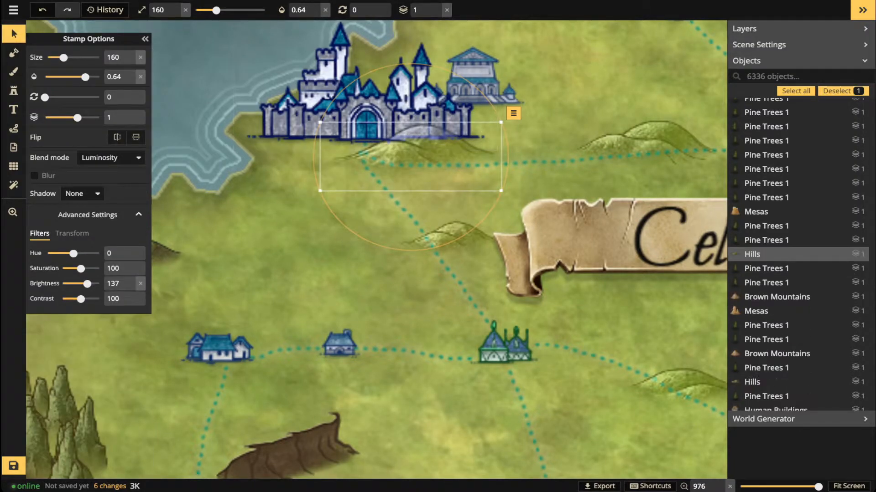
left_click_drag(413, 158, 415, 152)
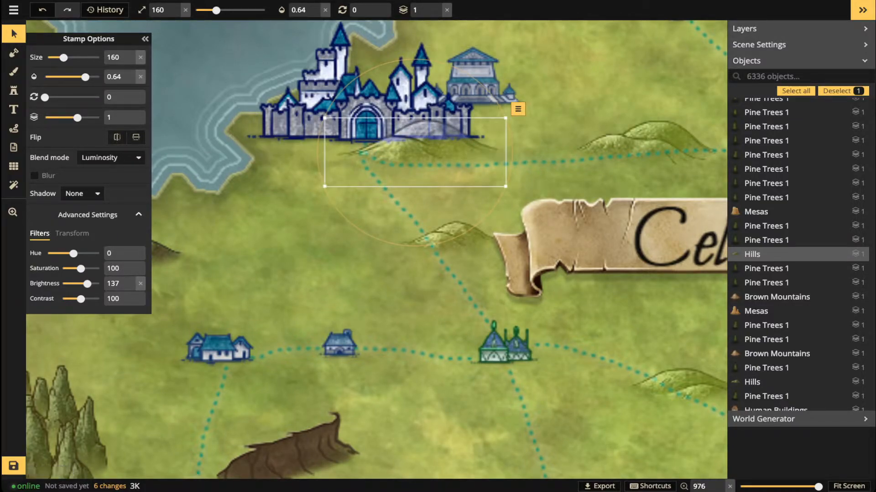
mouse_move(415, 152)
left_mouse_down()
mouse_move(428, 155)
mouse_move(420, 154)
left_mouse_up()
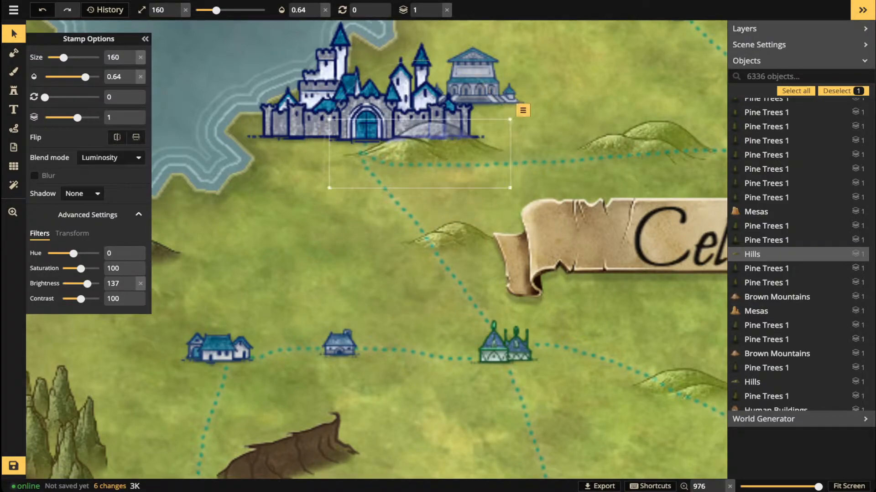
left_click(437, 13)
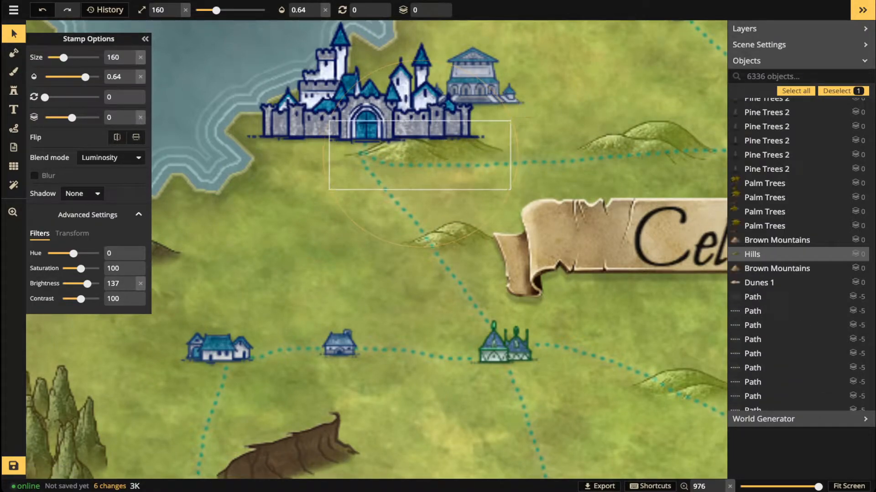
left_click_drag(419, 156, 414, 150)
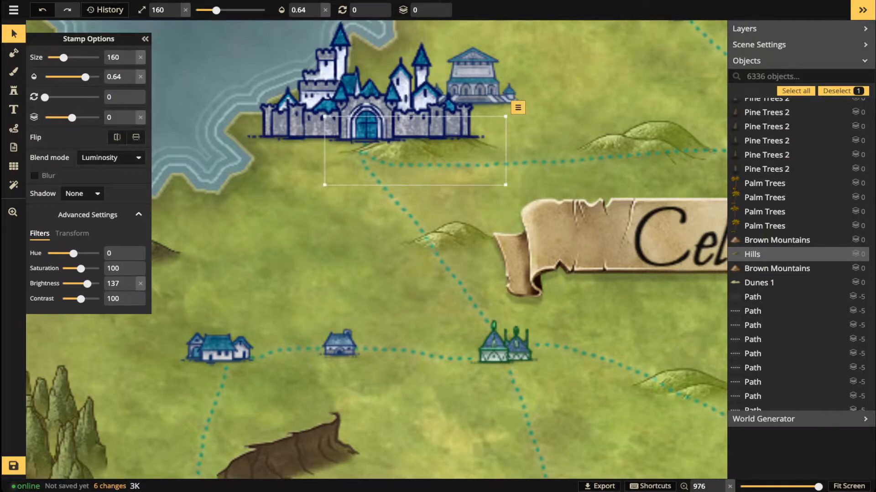
Try the hill centred beneath the castle gate at an enlarged size of 240.
scroll(450, 159, "up", 1)
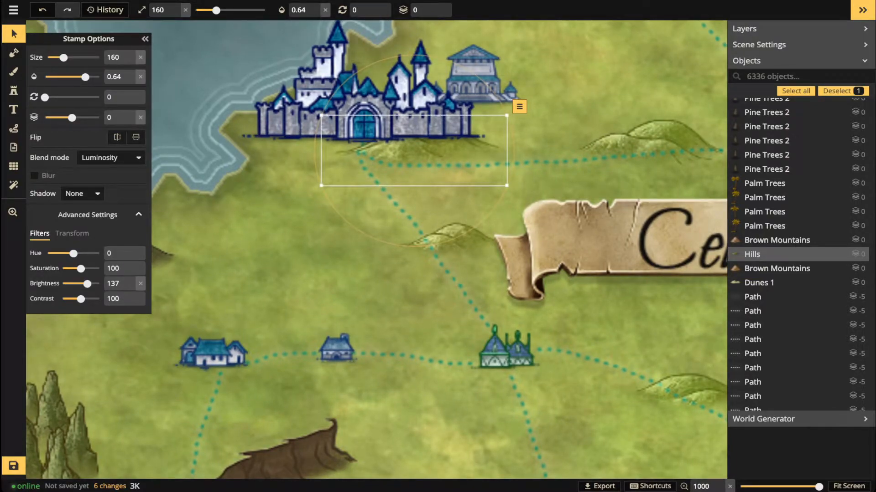
left_click_drag(414, 150, 358, 152)
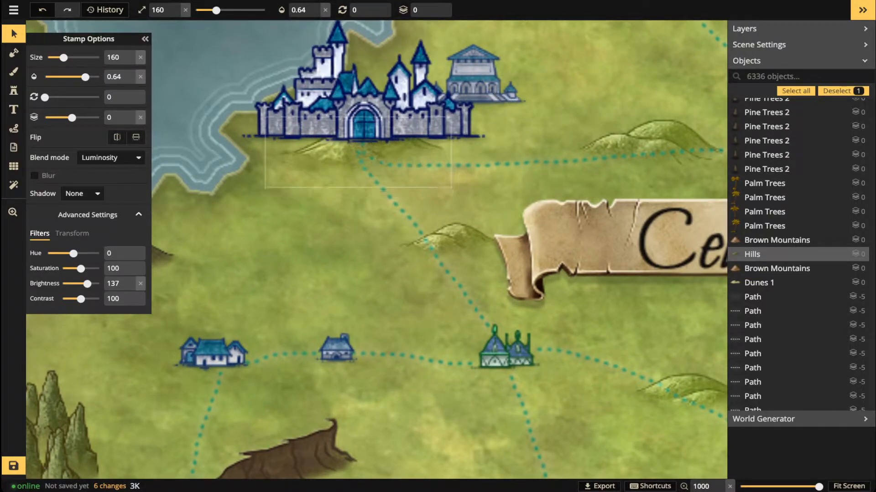
left_click_drag(451, 117, 497, 99)
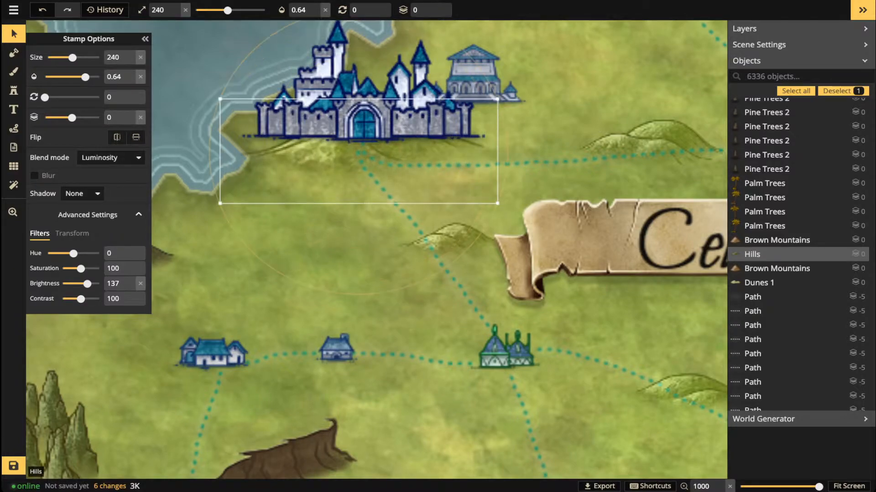
left_click_drag(358, 150, 377, 151)
Resize the hill to 170 and position it beneath the eastern part of the castle's front wall.
left_click_drag(516, 99, 477, 114)
left_click_drag(377, 151, 337, 228)
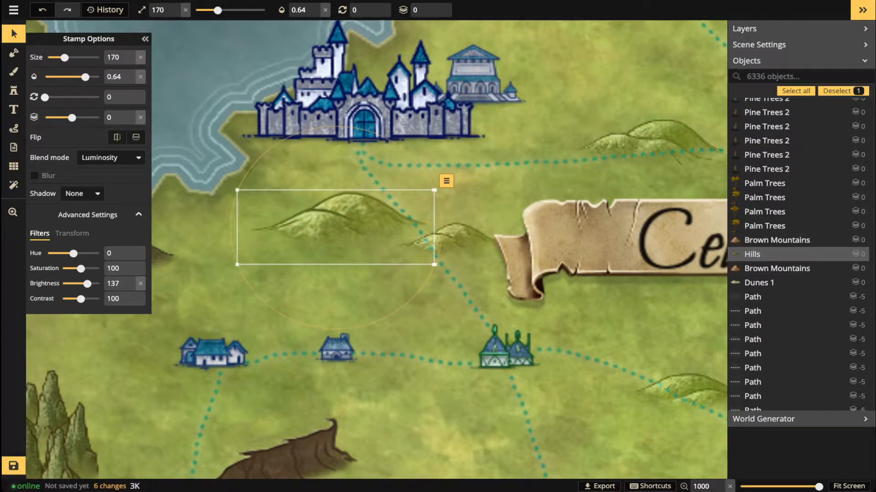
left_click_drag(335, 227, 413, 154)
Add a horizontally flipped copy of the hill along the castle's front wall.
key("ctrl+v")
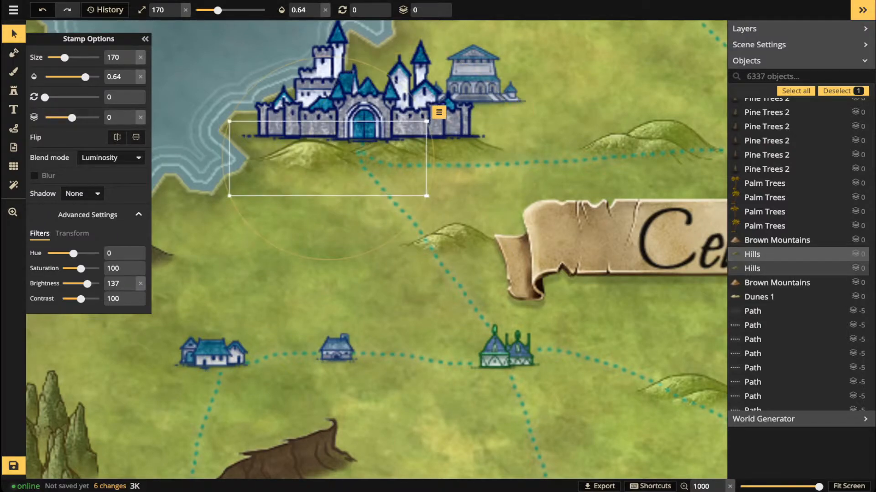
left_click(117, 136)
left_click_drag(364, 157, 408, 152)
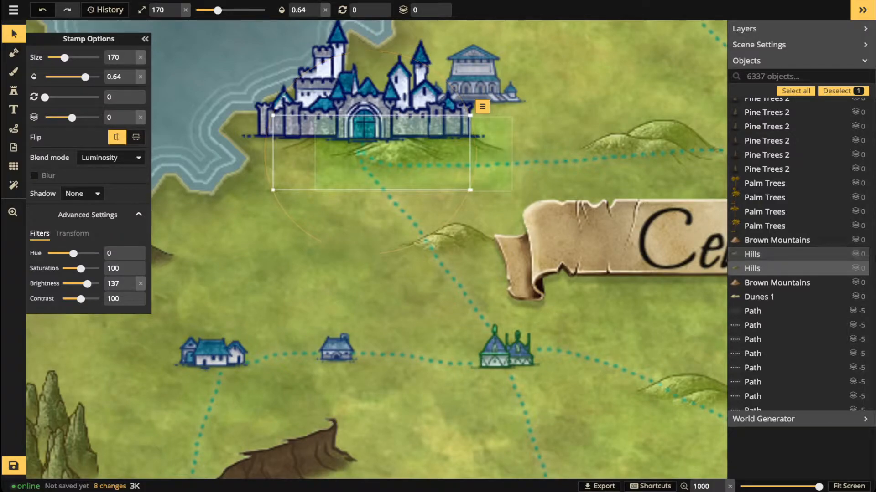
Delete the extra hill copy that overlaps the coast at the castle's western end.
left_click(333, 153)
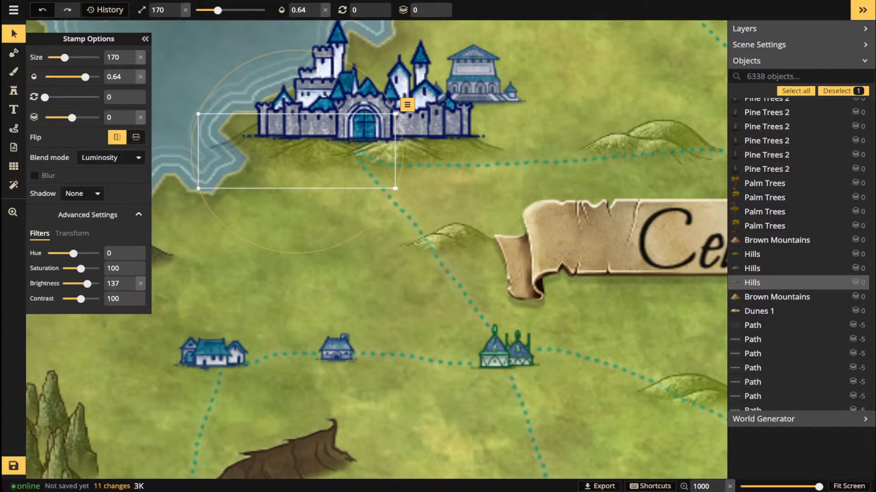
key("Escape")
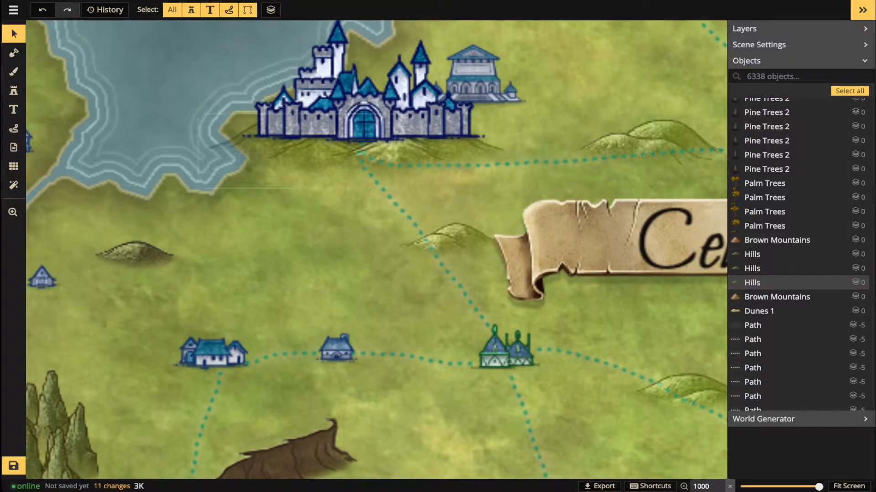
left_click_drag(296, 153, 275, 159)
key("Delete")
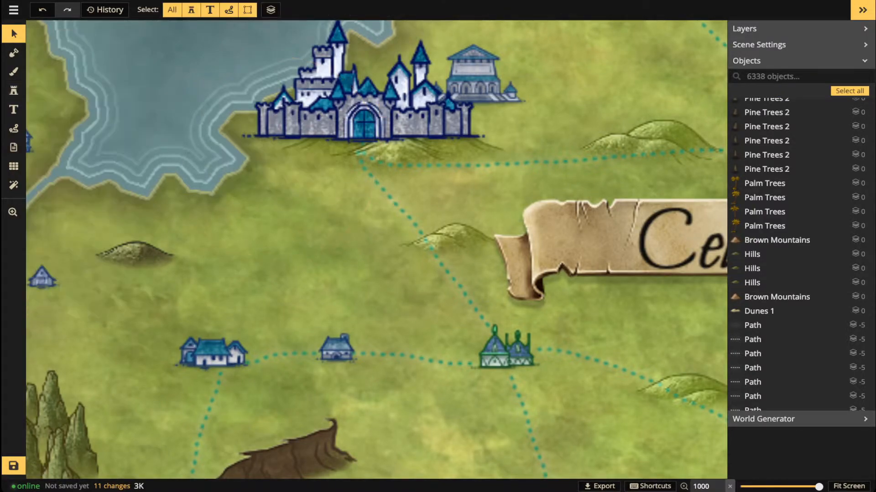
Stamp a hill at size 150 and opacity 0.64 at the western end of the castle's front wall.
left_click(14, 91)
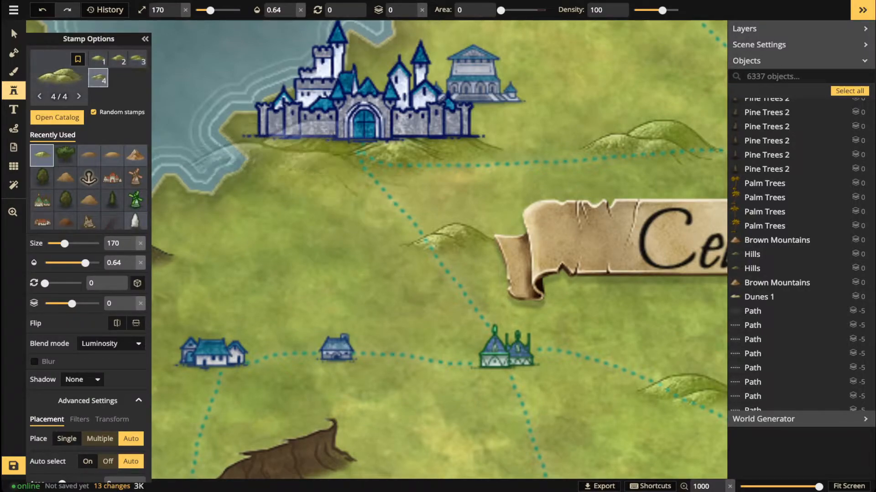
key("[")
key("[")
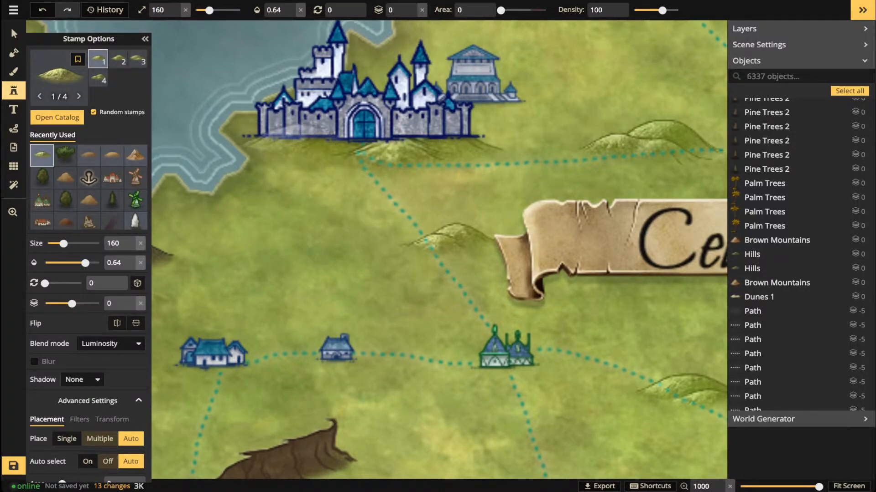
left_click(246, 137)
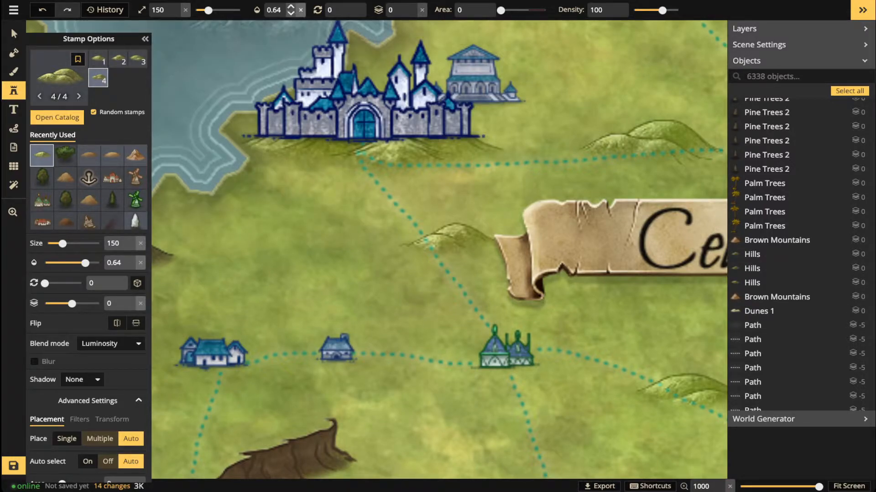
Stamp another hill at full opacity and size 90 along the western part of the castle's front wall.
left_click(300, 10)
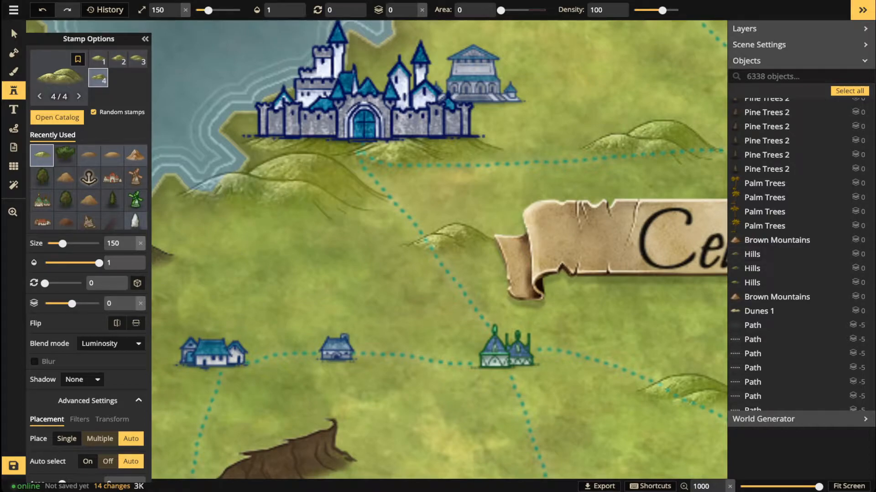
key("bracketleft")
key("bracketleft")
key("bracketleft")
key("bracketleft")
key("bracketleft")
key("bracketleft")
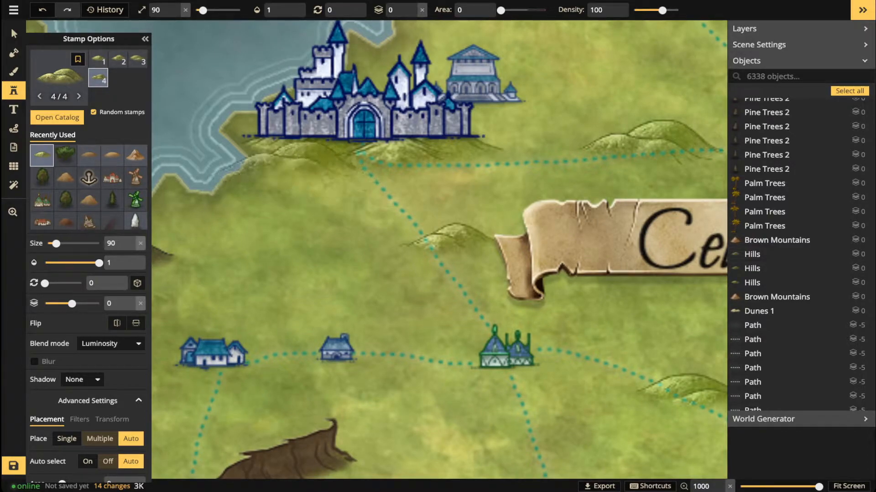
left_click(296, 156)
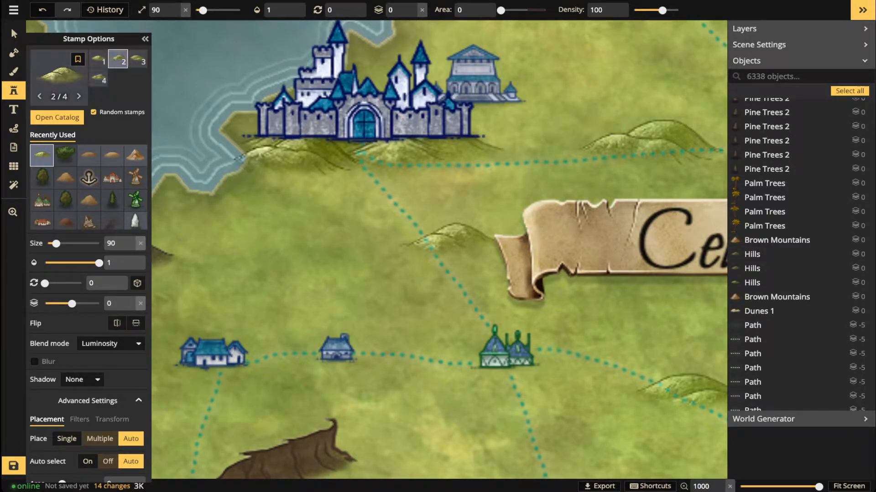
Adjust the position of the fainter size 150 hill beneath the western part of the castle wall.
left_click(12, 30)
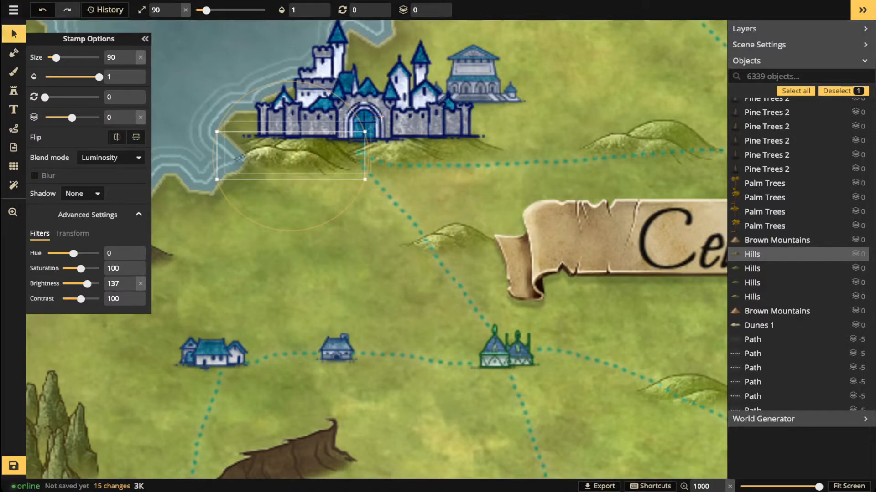
left_click(239, 158)
left_click_drag(299, 155, 298, 151)
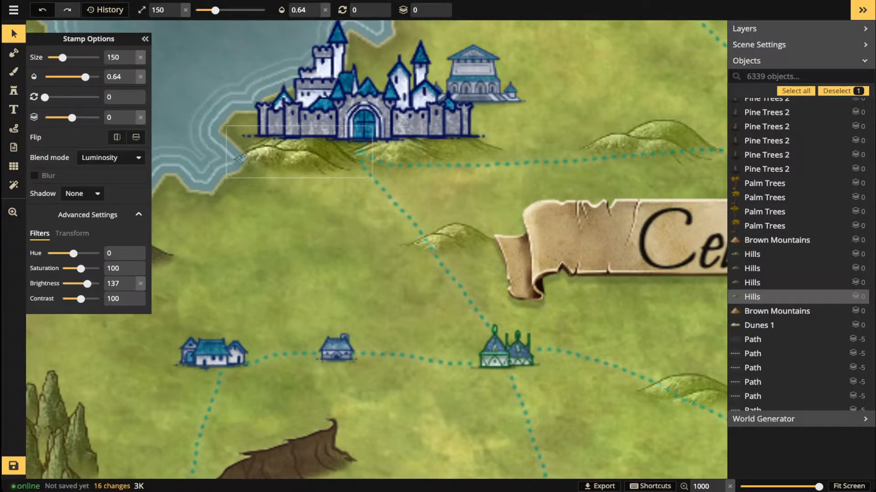
Raise the size 90 hill to layer 2 and move it over the base of the castle's western wall.
left_click(292, 155)
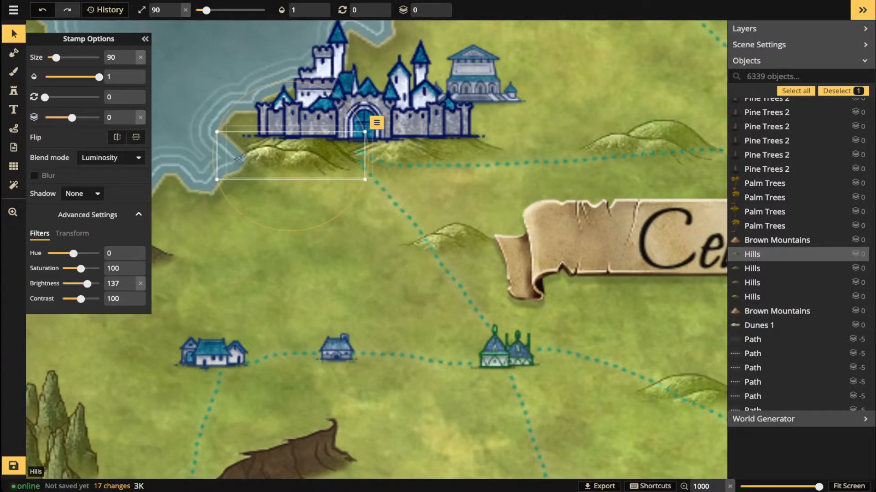
left_click_drag(292, 155, 296, 167)
left_click(437, 7)
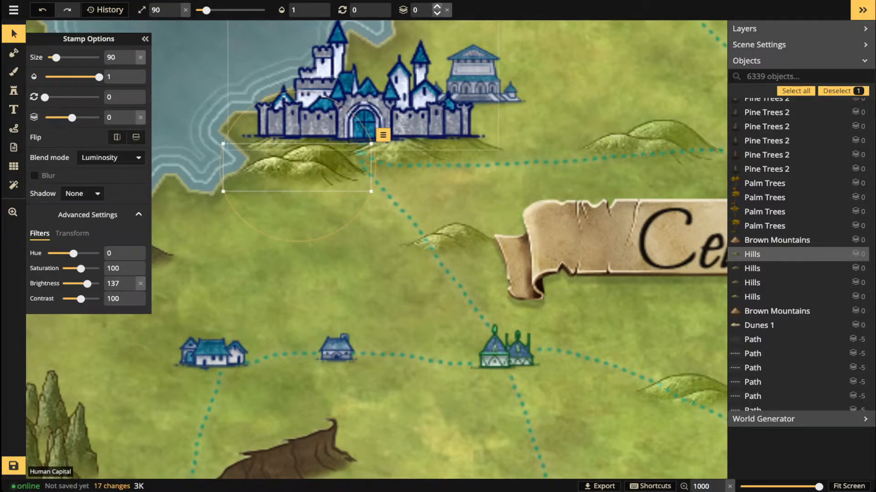
left_click(438, 6)
left_click_drag(296, 167, 292, 152)
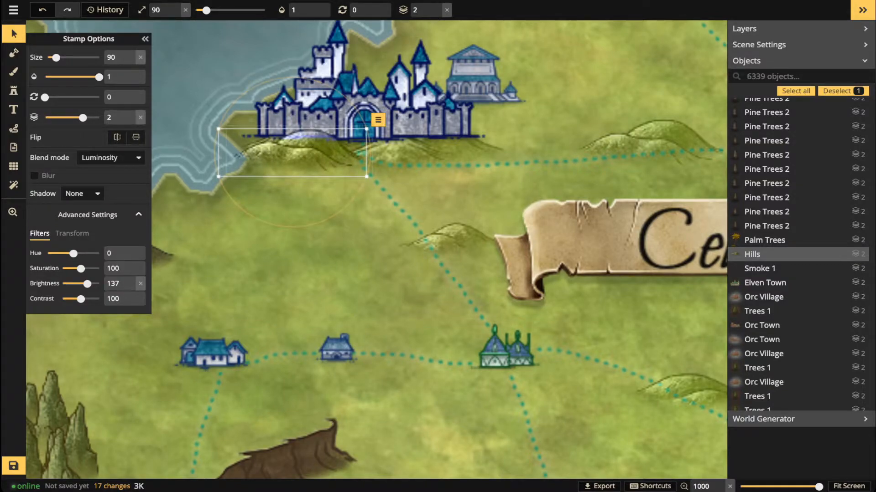
Set the size 90 hill's blend mode to Normal, its saturation to 89 and its brightness to 147.
left_click(110, 158)
scroll(86, 235, "down", 2)
scroll(85, 235, "up", 2)
left_click(86, 188)
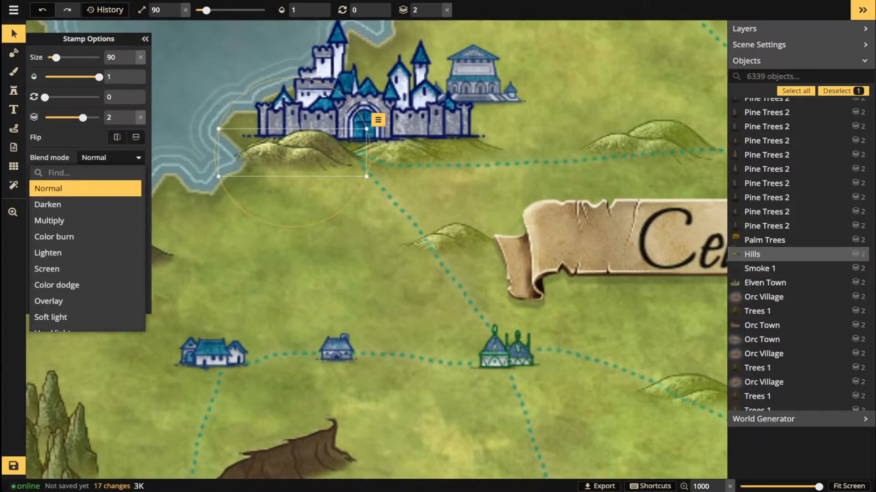
left_click_drag(81, 269, 77, 269)
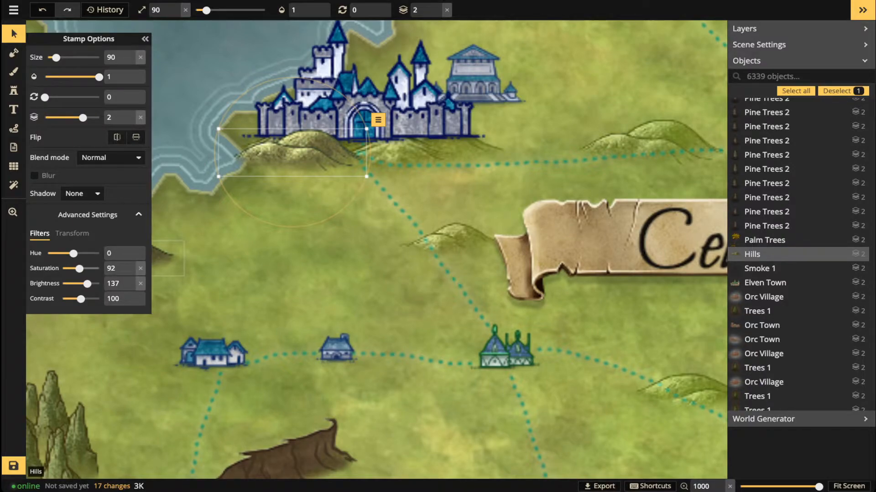
left_click_drag(79, 268, 78, 268)
left_click_drag(87, 284, 89, 284)
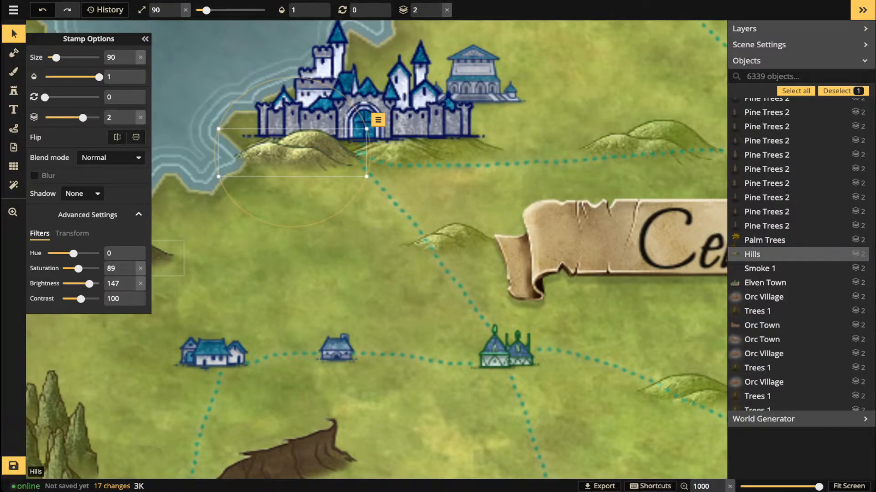
Narrow the western hill to a width of 75 and reposition it against the wall west of the gate.
left_click(72, 234)
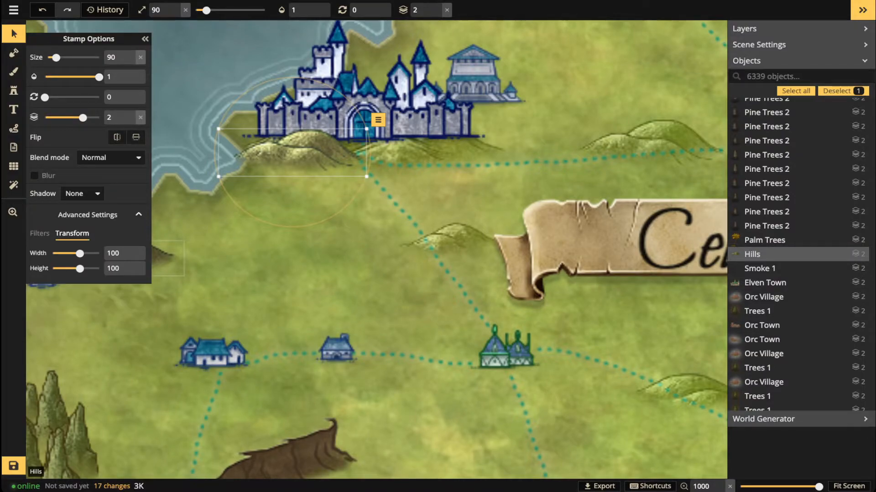
left_click_drag(79, 253, 77, 253)
left_click_drag(291, 151, 297, 149)
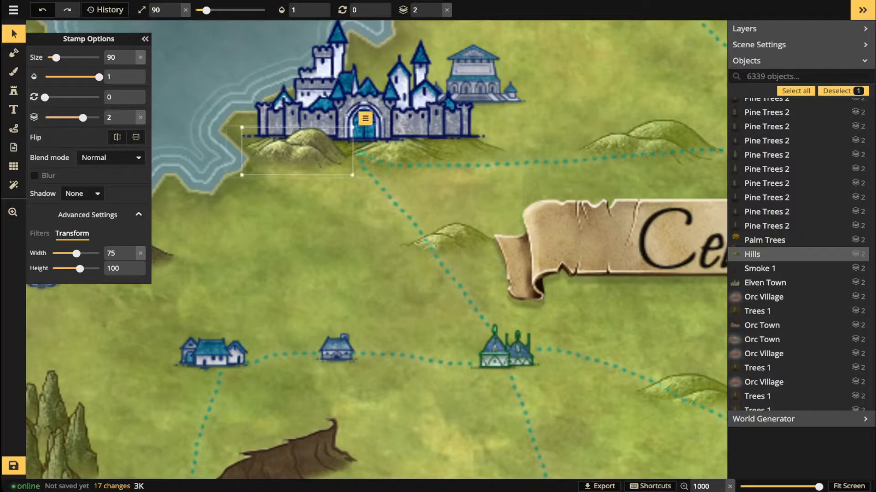
Stamp the second hill variant at size 90 on layer 2 in the open ground south of the castle gate.
left_click(14, 72)
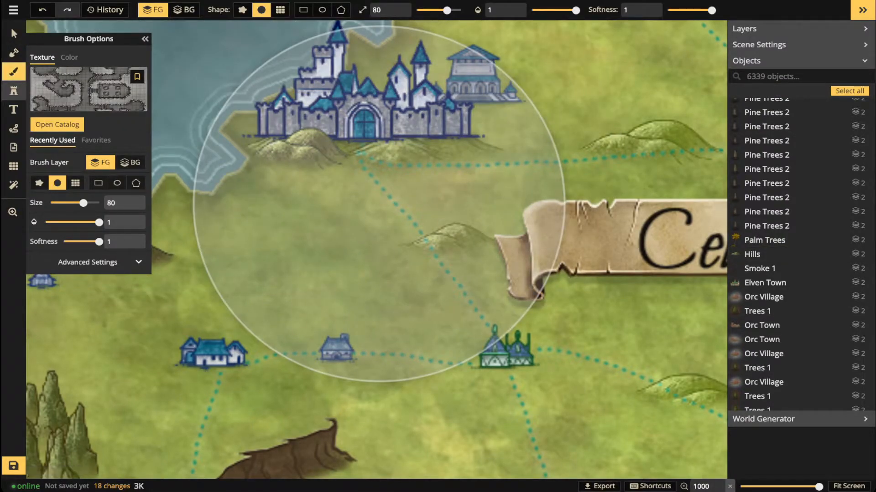
key("s")
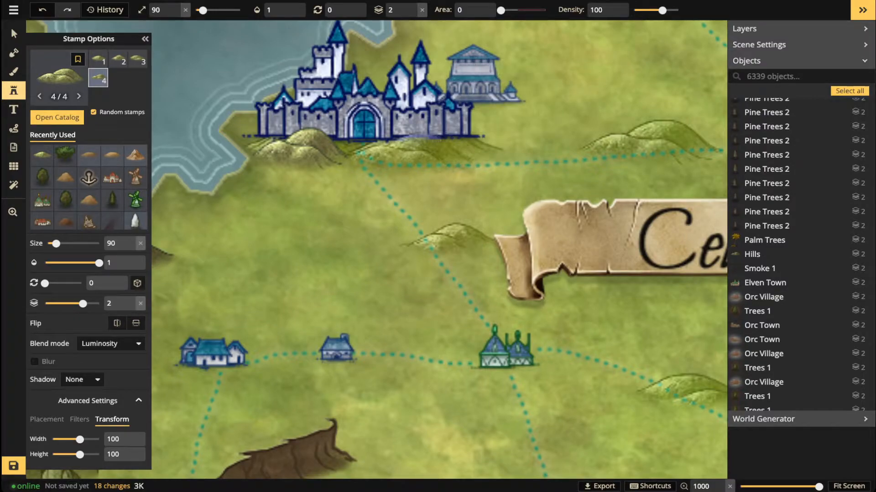
key("Left")
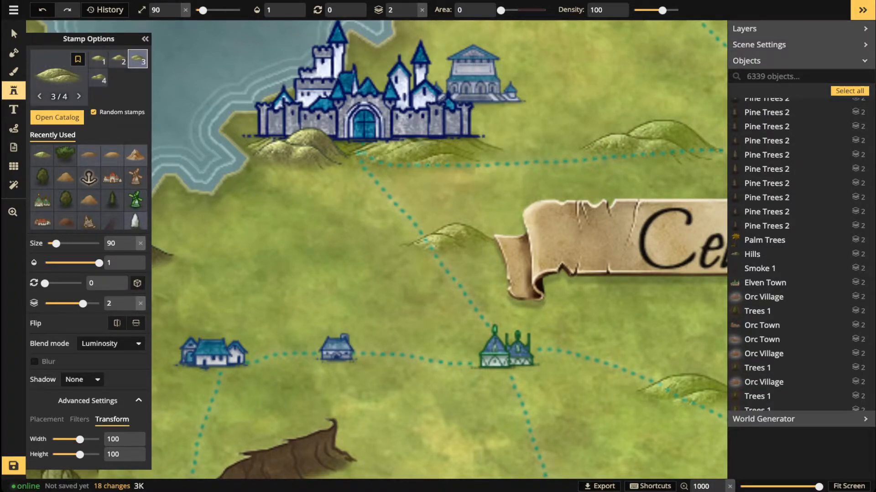
key("Left")
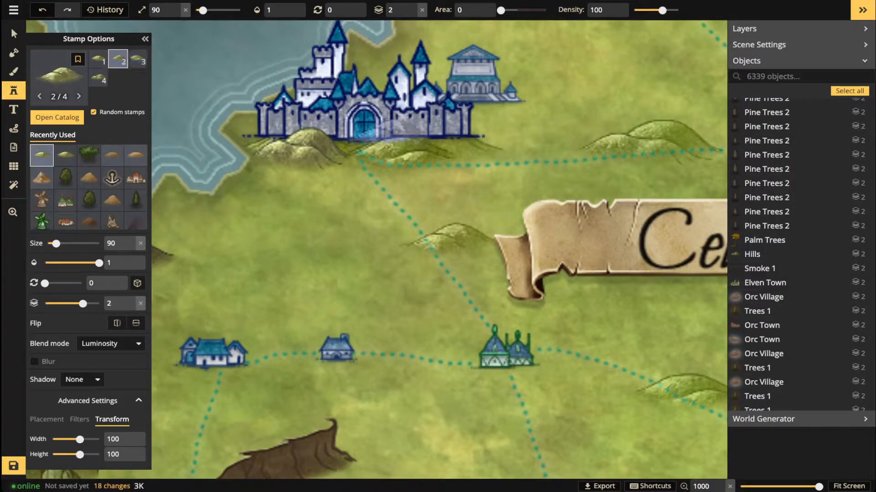
left_click(380, 199)
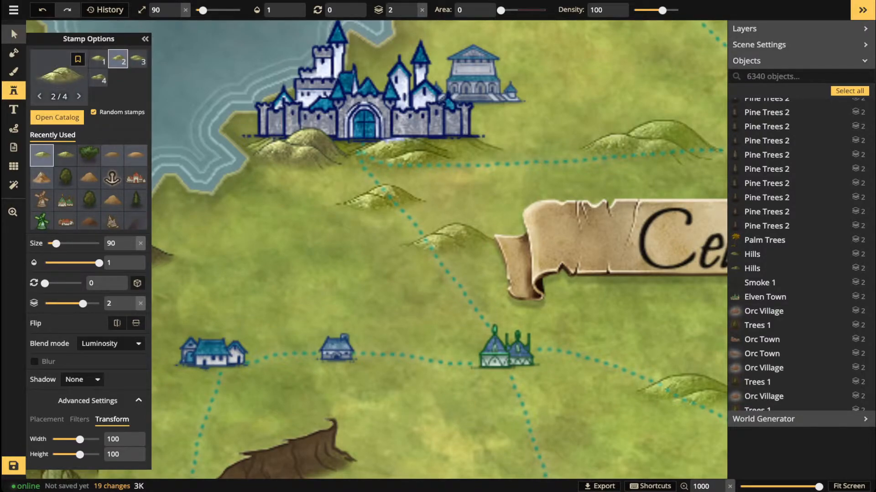
Move the new hill up to the castle wall east of the gate and set its blend mode to Normal.
left_click(14, 34)
left_click(111, 157)
scroll(87, 282, "up", 3)
left_click(85, 189)
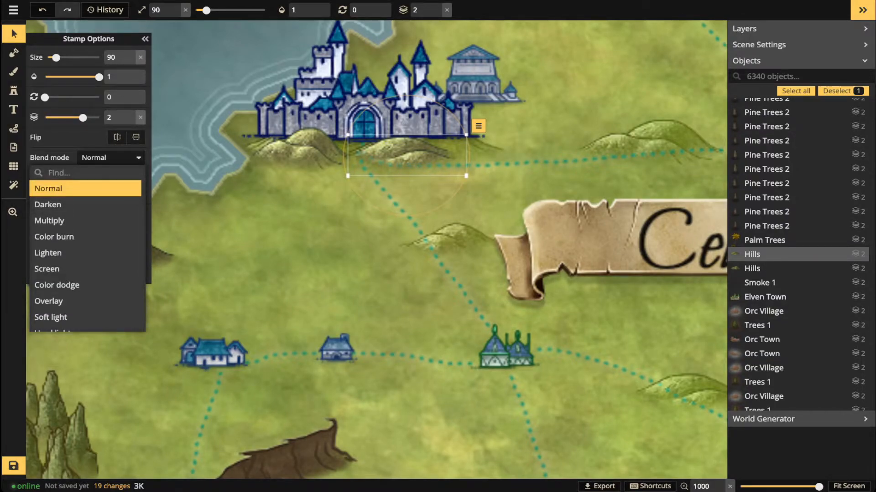
left_click(85, 189)
Reset the eastern hill's size to 100 and reposition it over the base of the castle's eastern wall.
left_click(140, 57)
left_click_drag(466, 172, 479, 168)
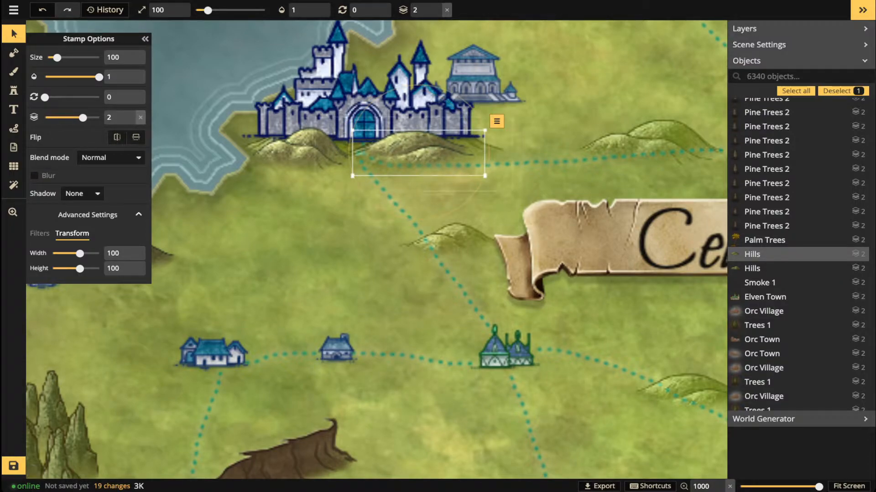
key("Escape")
Use the lone tree southeast of the red-tented town in southern Kobrana as the stamp, keeping its size of 84.
scroll(323, 154, "down", 3)
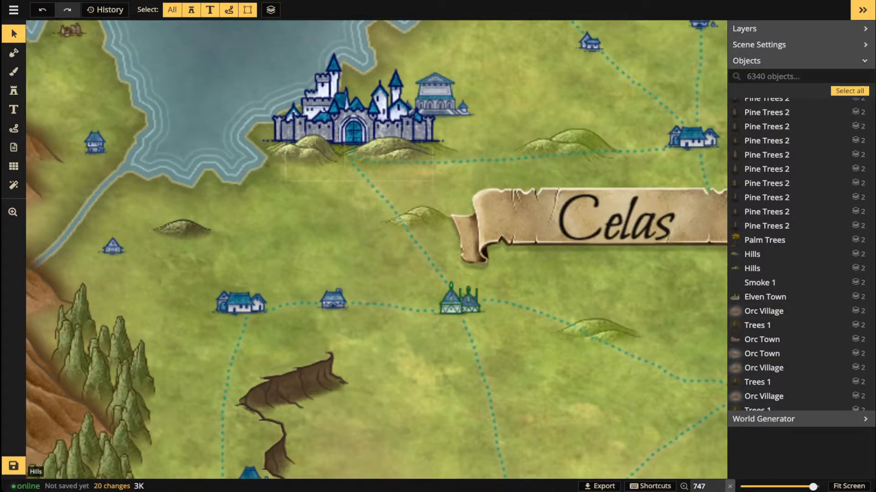
scroll(385, 152, "up", 2)
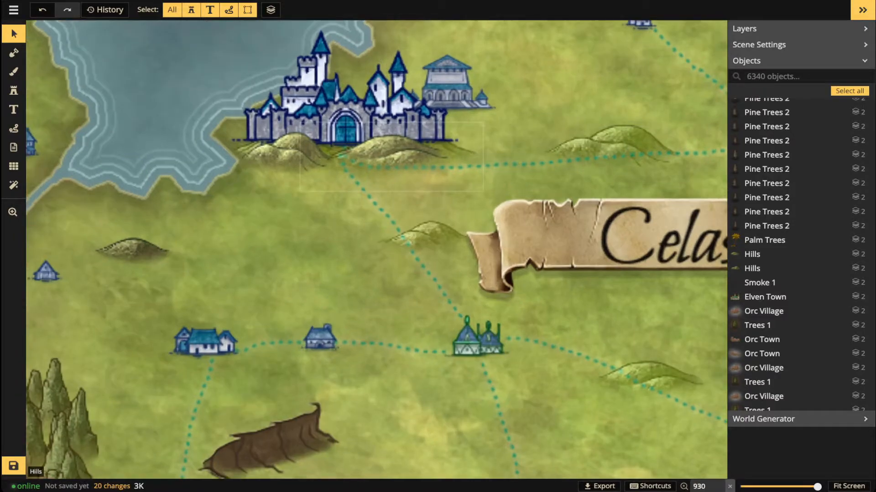
scroll(385, 146, "down", 3)
scroll(385, 146, "up", 4)
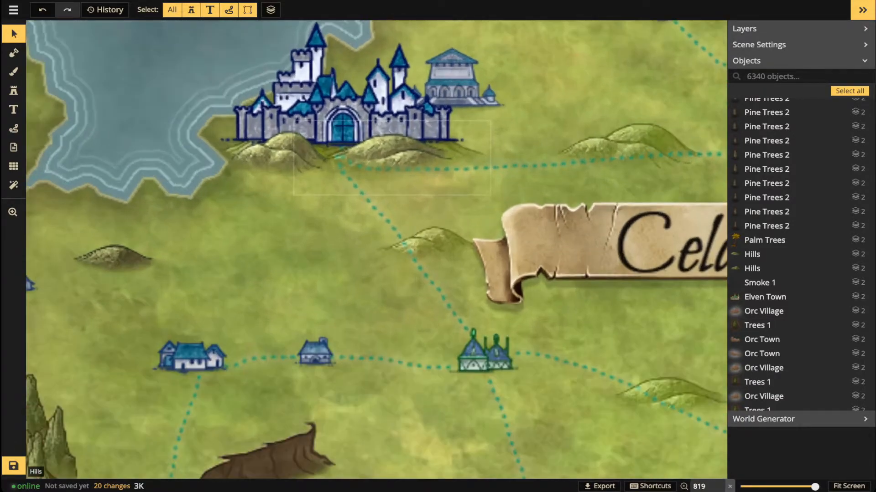
scroll(424, 151, "down", 8)
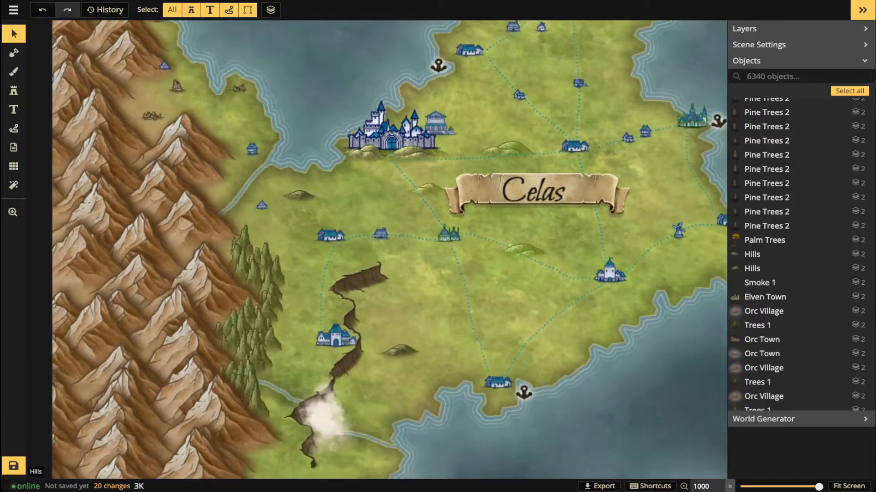
left_click_drag(382, 235, 283, 241)
scroll(372, 165, "down", 5)
left_click_drag(371, 164, 347, 266)
left_click_drag(408, 91, 405, 186)
scroll(406, 186, "up", 6)
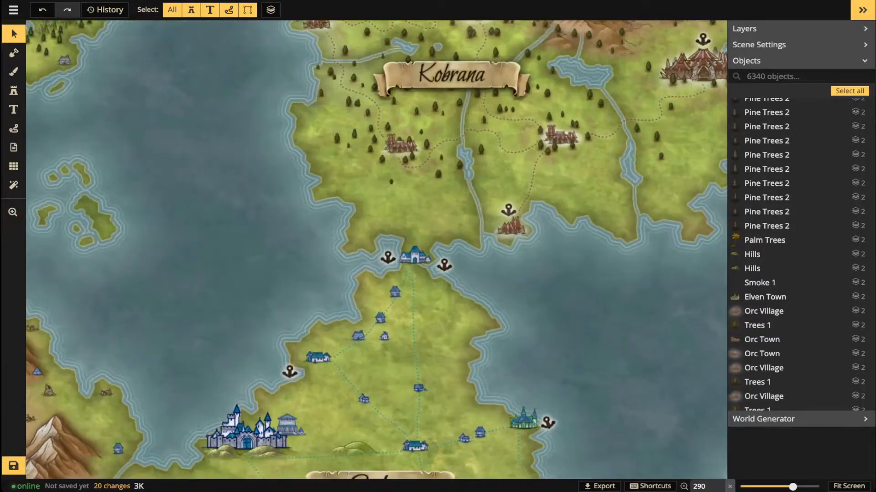
scroll(445, 172, "up", 6)
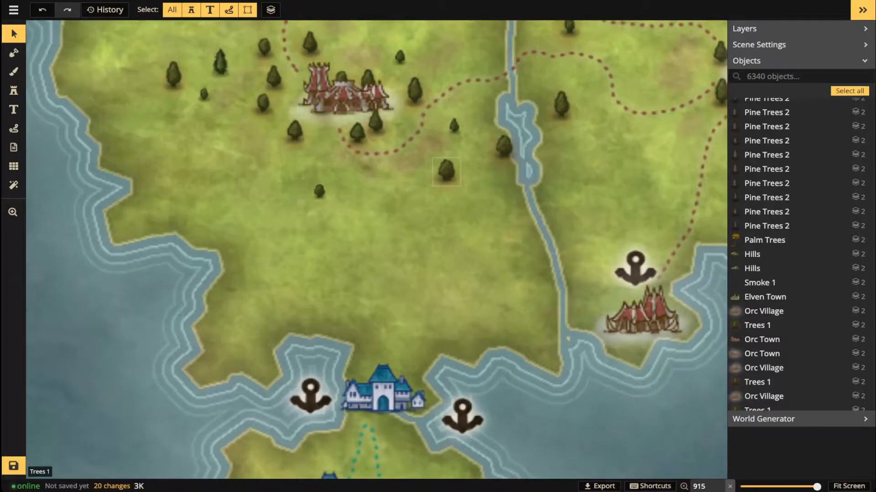
left_click(446, 171)
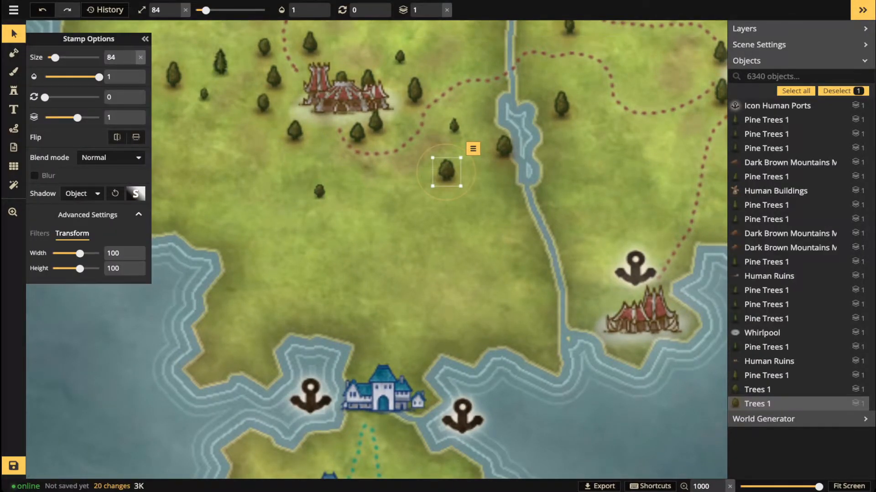
left_click(14, 91)
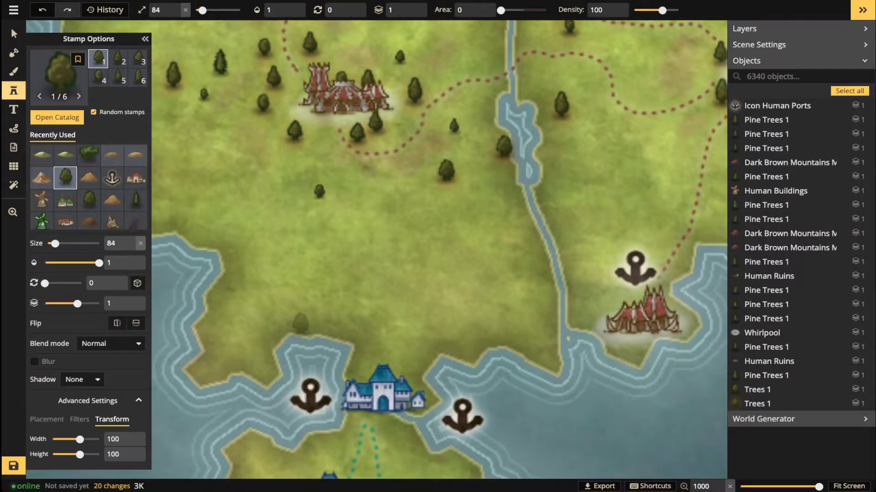
Stamp single trees at the castle's western end, at its eastern end and behind the hill east of the gate.
key("space")
left_click_drag(305, 329, 428, 194)
left_click_drag(393, 314, 415, 174)
left_click_drag(352, 251, 466, 101)
left_click_drag(434, 183, 564, 126)
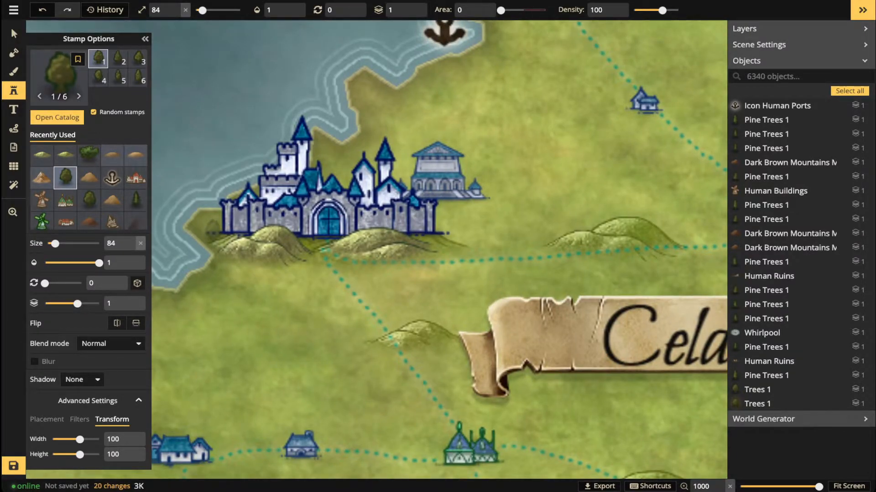
left_click(212, 229)
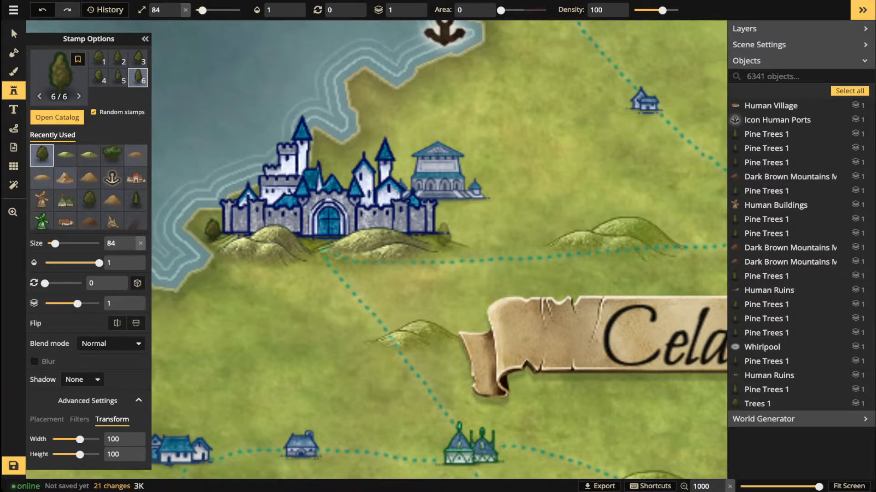
left_click(444, 234)
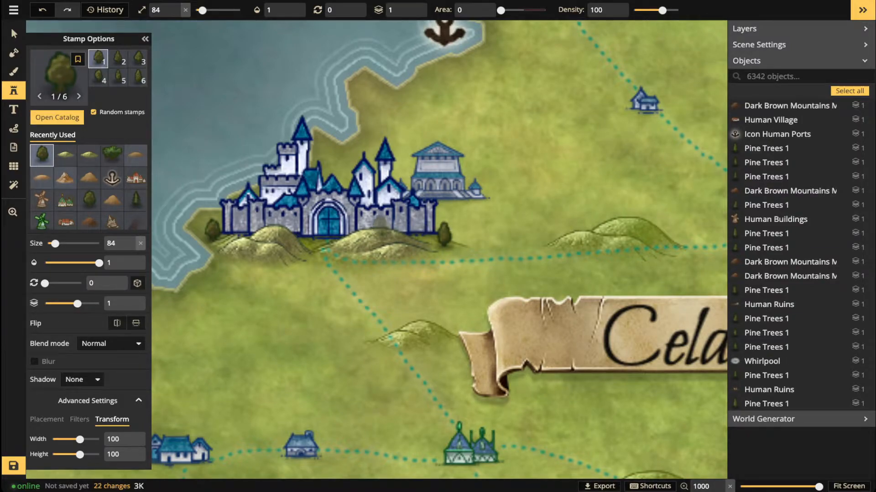
left_click(375, 222)
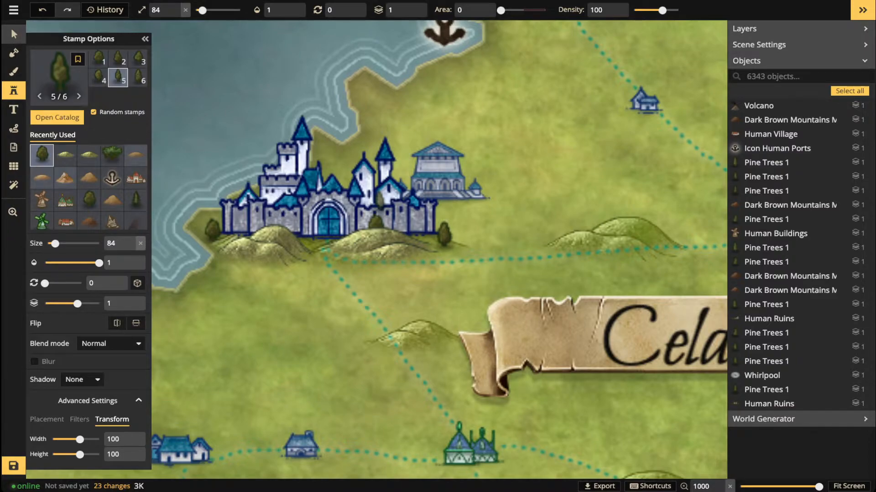
Raise the tree behind the hill east of the castle gate to layer 4 and move it in front of that hill.
left_click(14, 33)
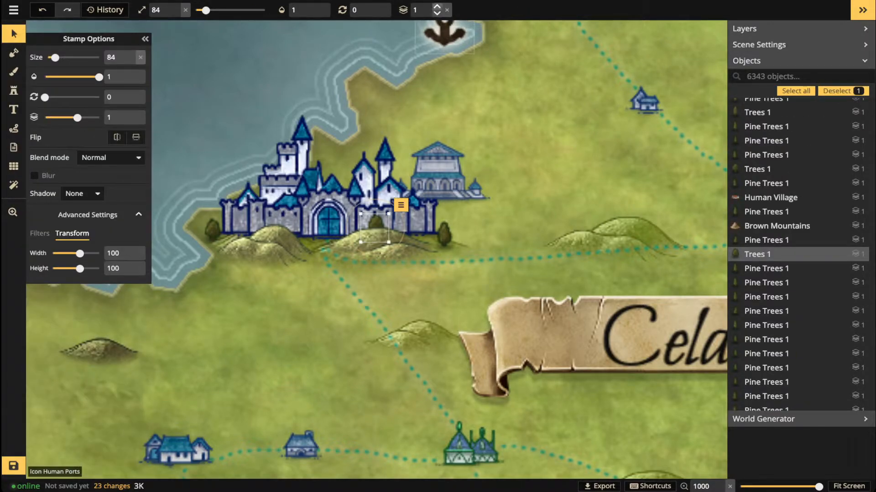
left_click(437, 6)
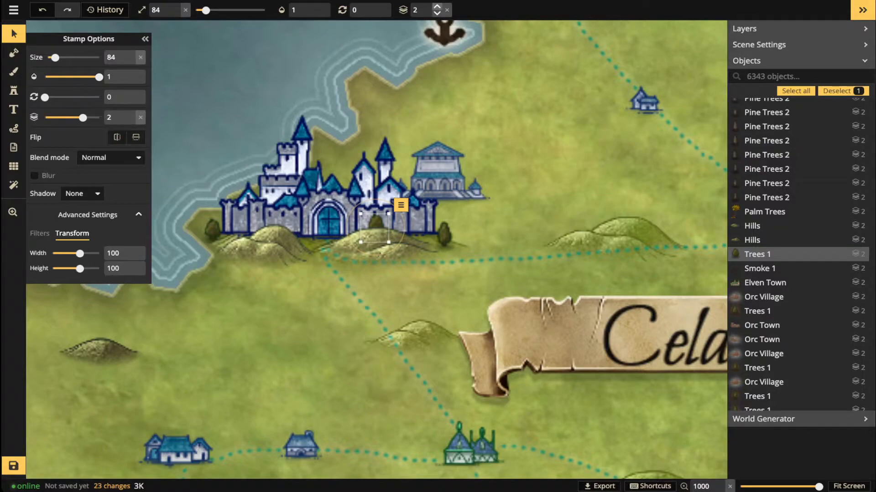
left_click(437, 6)
left_click(437, 6)
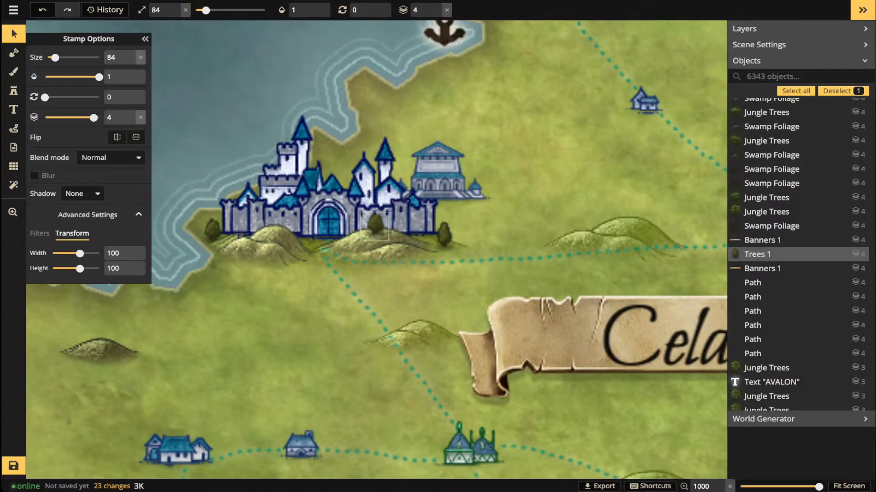
left_click_drag(374, 227, 387, 264)
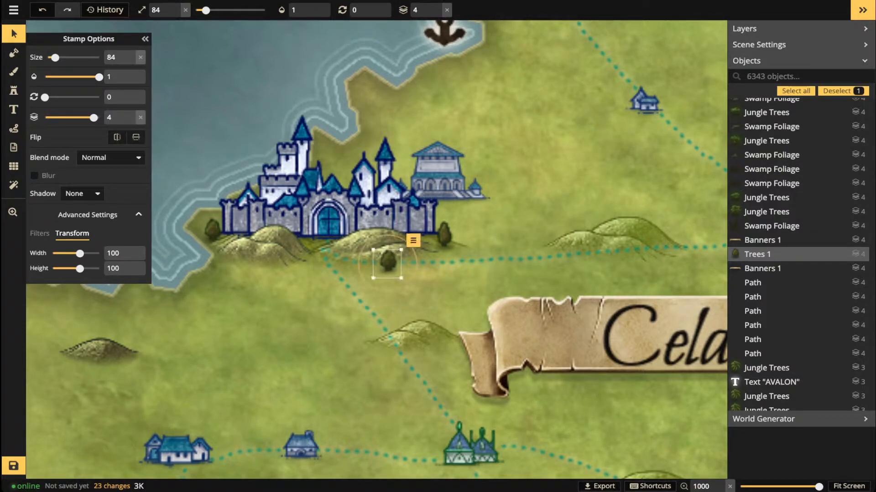
Set the tree stamp's size to 44 and stamp small trees beside the relocated tree and around the castle's outer ends.
left_click(14, 90)
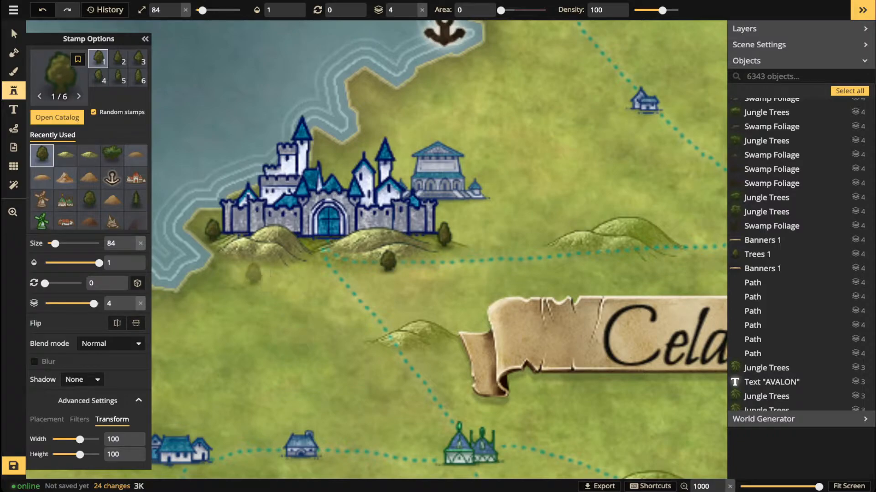
scroll(252, 273, "down", 4)
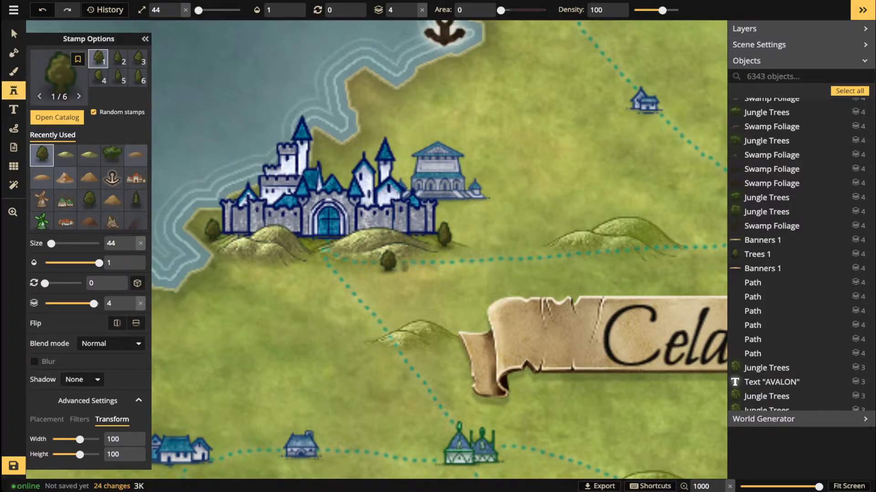
left_click(403, 267)
left_click(391, 275)
left_click(391, 276)
left_click(468, 212)
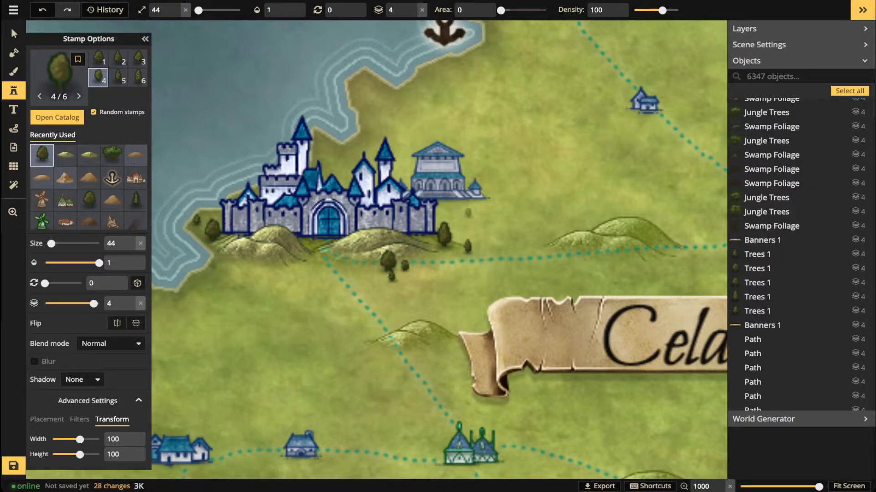
Stamp three more small trees at size 44 along the foot of the hill west of the castle gate.
left_click(254, 266)
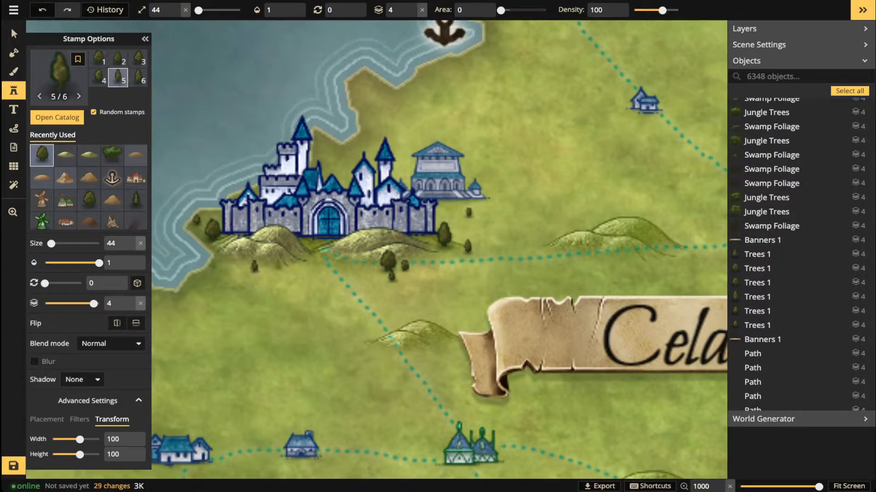
left_click(278, 265)
left_click(227, 277)
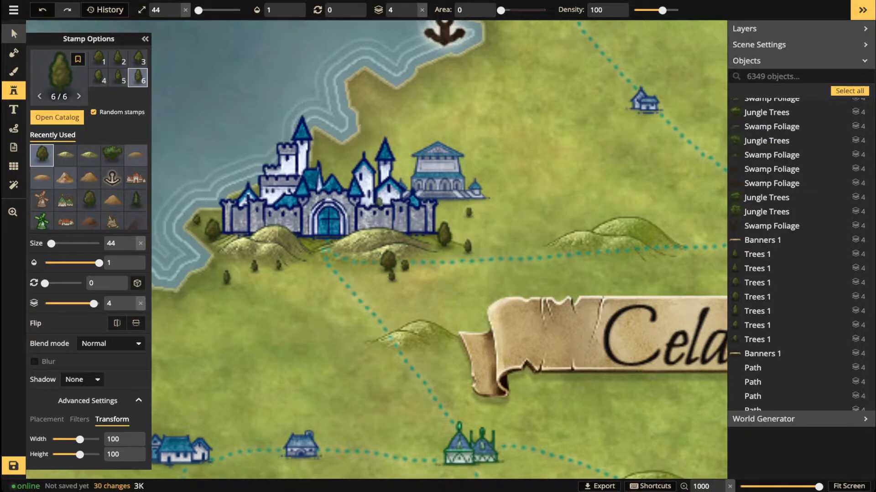
left_click(14, 33)
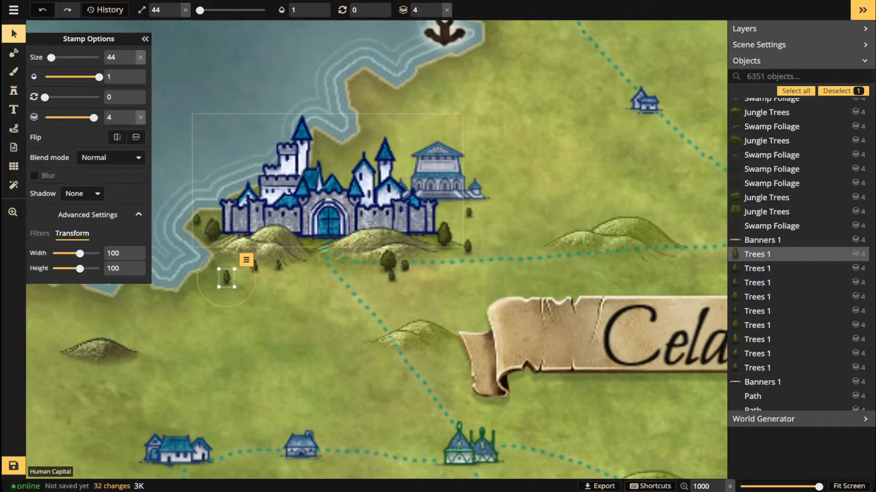
Examine the settlements, hills and roads across Celas, including the elven town on the eastern coast.
scroll(328, 191, "down", 3)
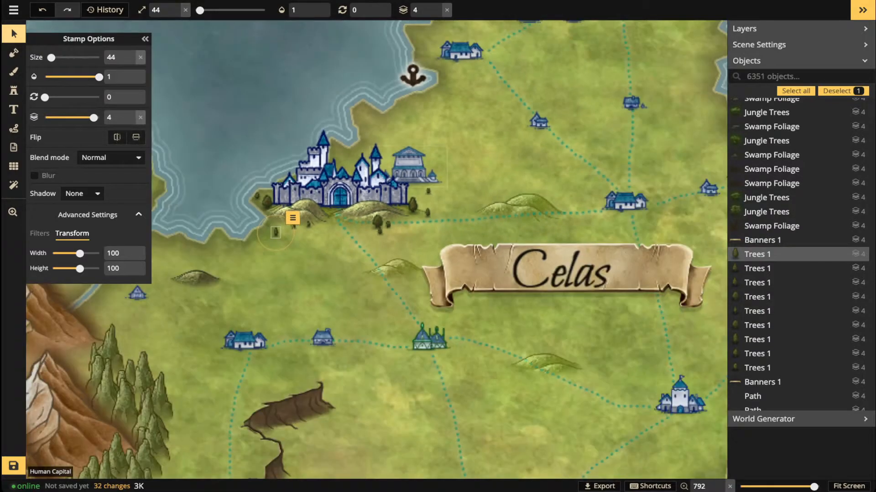
scroll(497, 287, "down", 2)
scroll(376, 248, "down", 3)
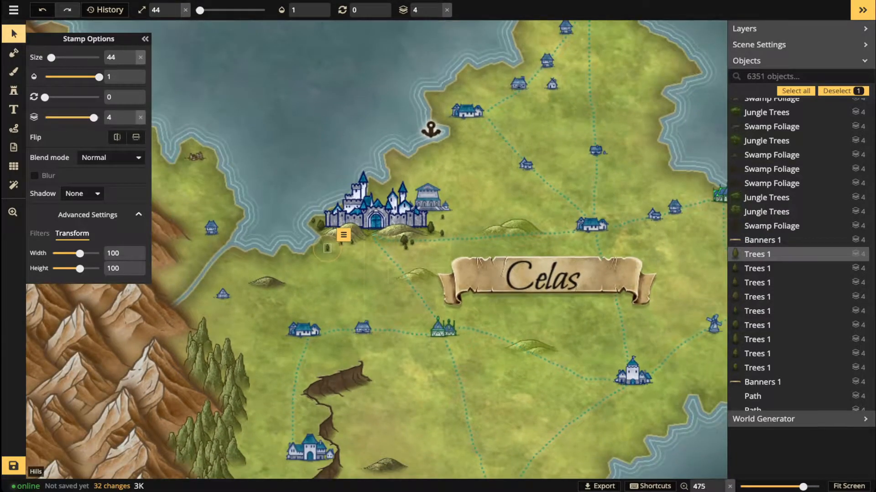
scroll(488, 267, "down", 1)
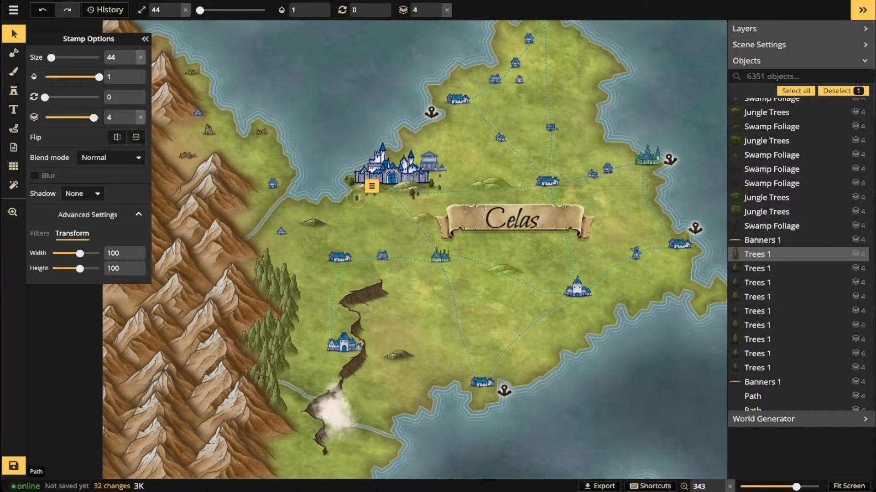
scroll(644, 141, "up", 4)
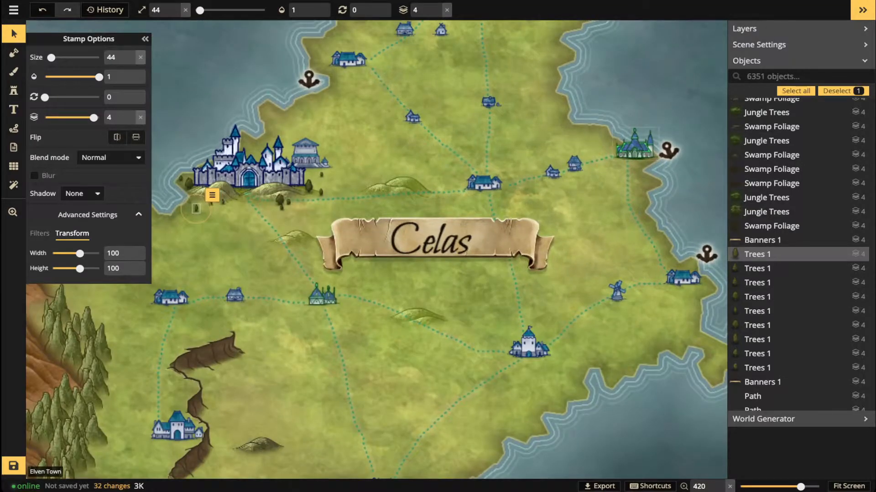
scroll(646, 137, "up", 2)
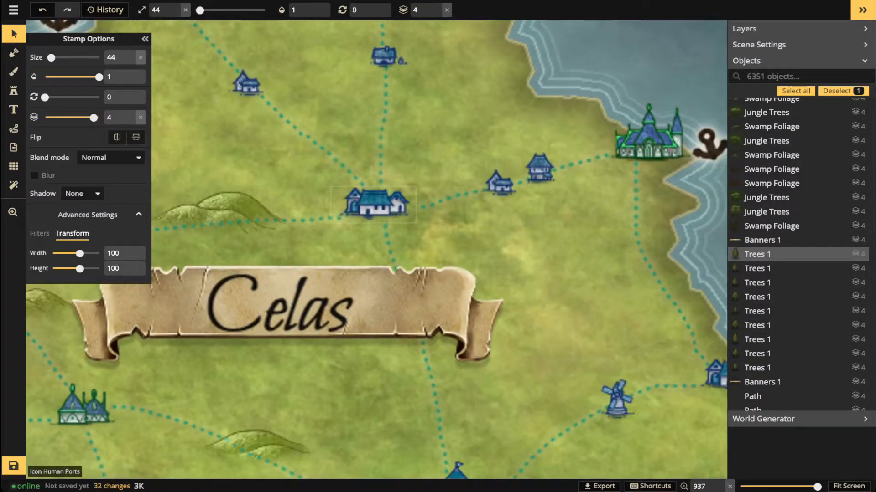
left_click(648, 135)
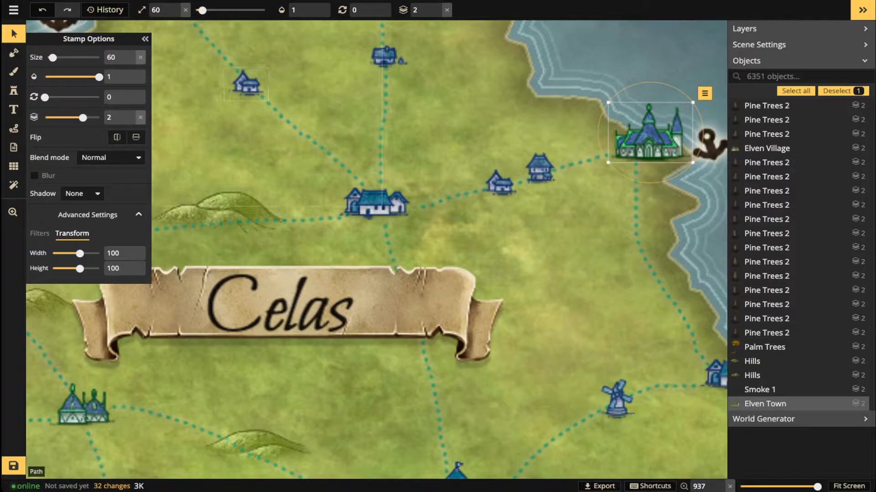
left_click(145, 38)
left_click(13, 33)
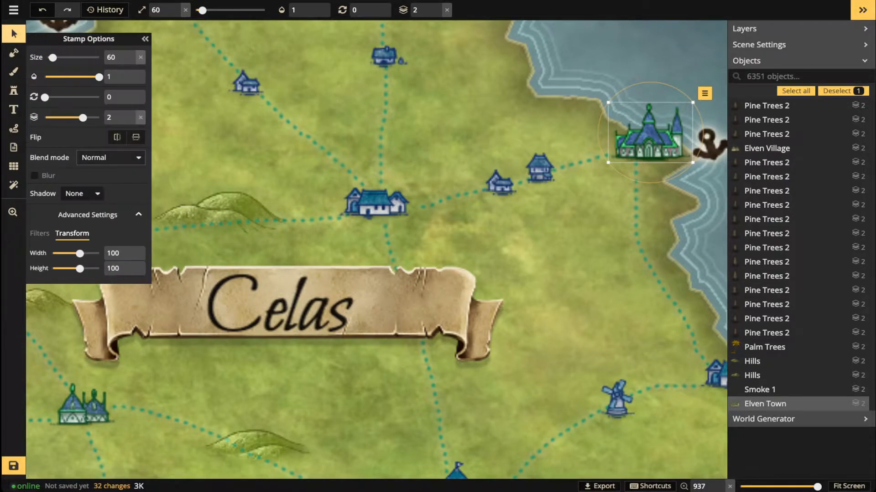
scroll(247, 172, "down", 2)
scroll(246, 172, "down", 1)
left_click_drag(246, 172, 434, 172)
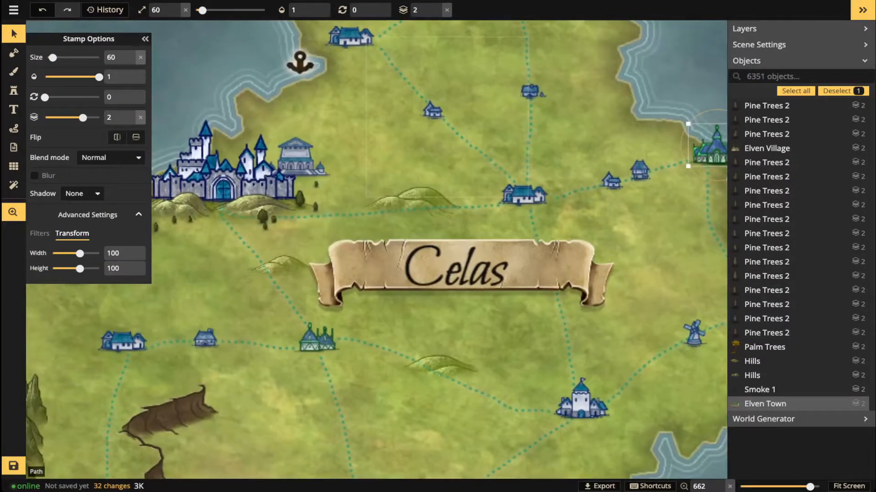
scroll(321, 167, "down", 2)
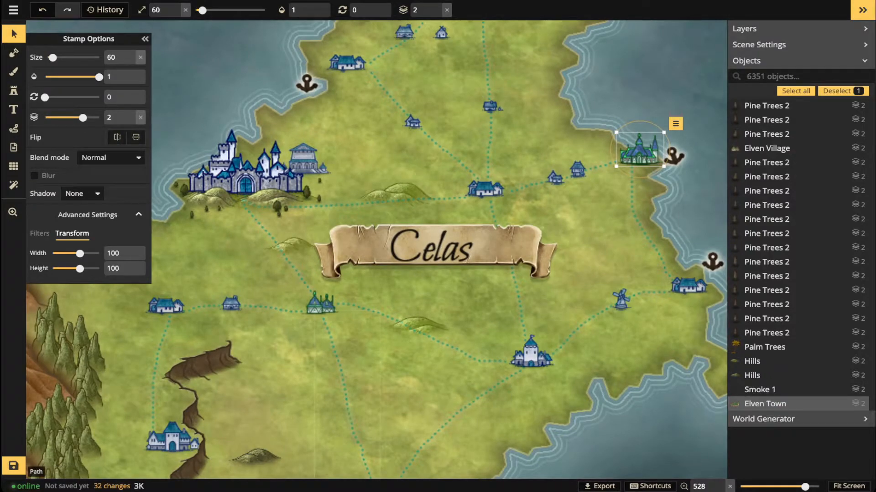
left_click(345, 401)
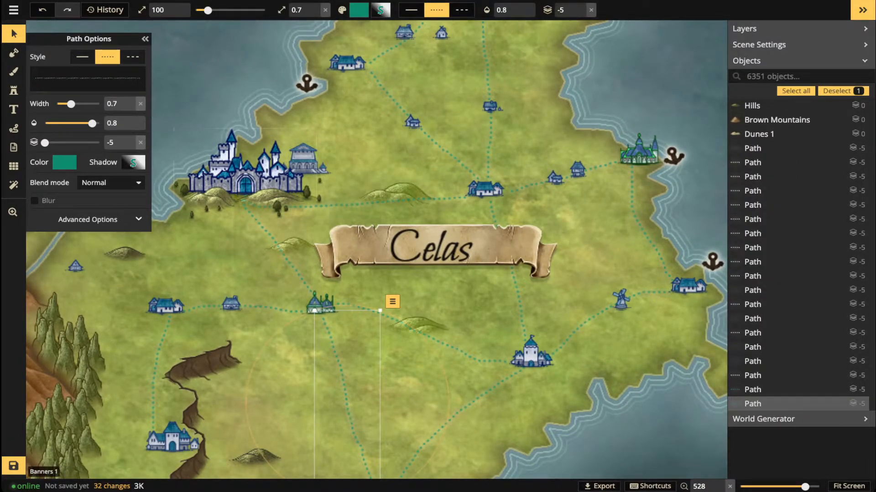
Select the two dark hills north and east of the chasm in western Celas and set their blend mode to Luminosity.
scroll(264, 256, "down", 1)
key("space")
left_click_drag(265, 256, 455, 244)
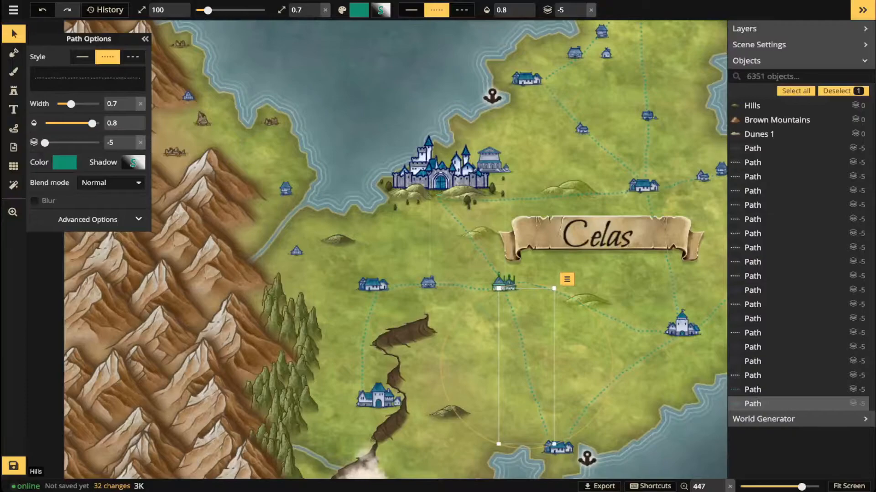
left_click(338, 242)
left_click(449, 412, "shift")
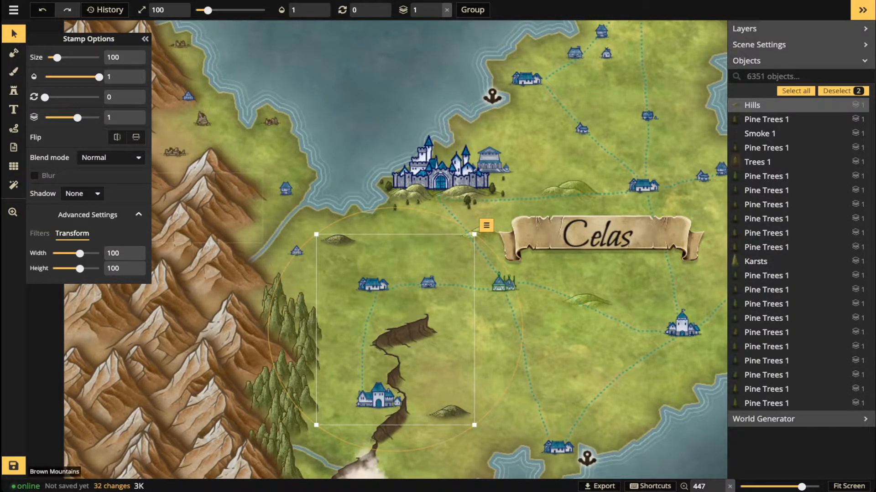
left_click(82, 193)
left_click(111, 157)
scroll(85, 274, "down", 3)
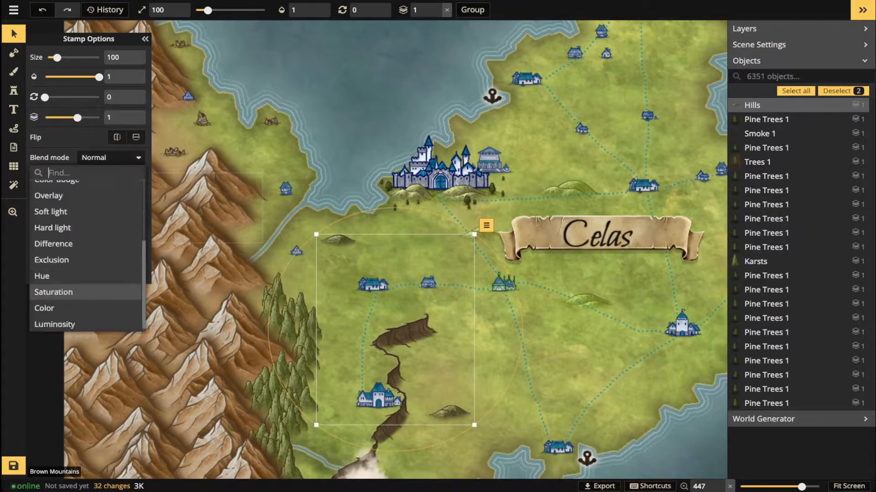
left_click(55, 324)
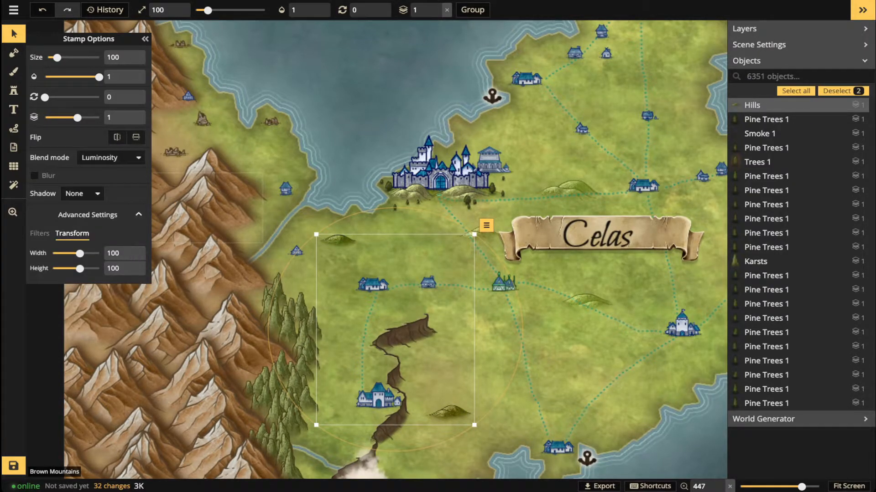
Set the two selected hills' opacity to 0.6 and brightness to 121, and deselect them.
left_click(39, 233)
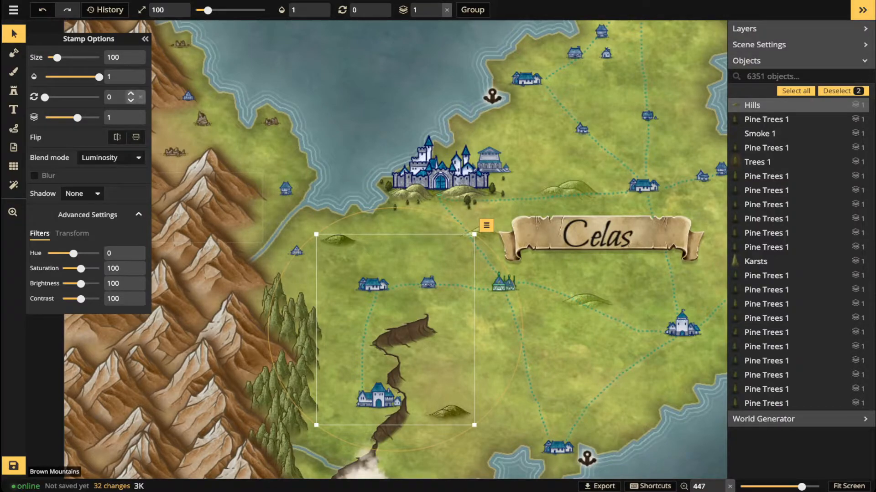
left_click(78, 76)
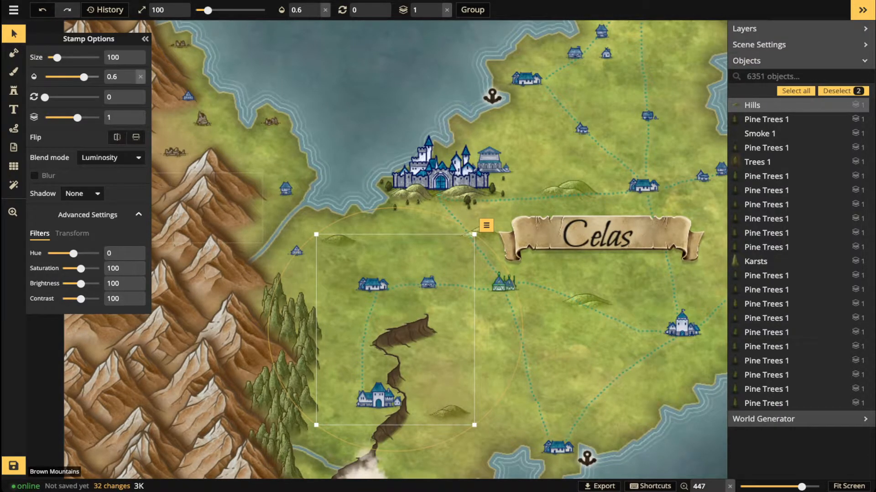
left_click_drag(80, 284, 83, 283)
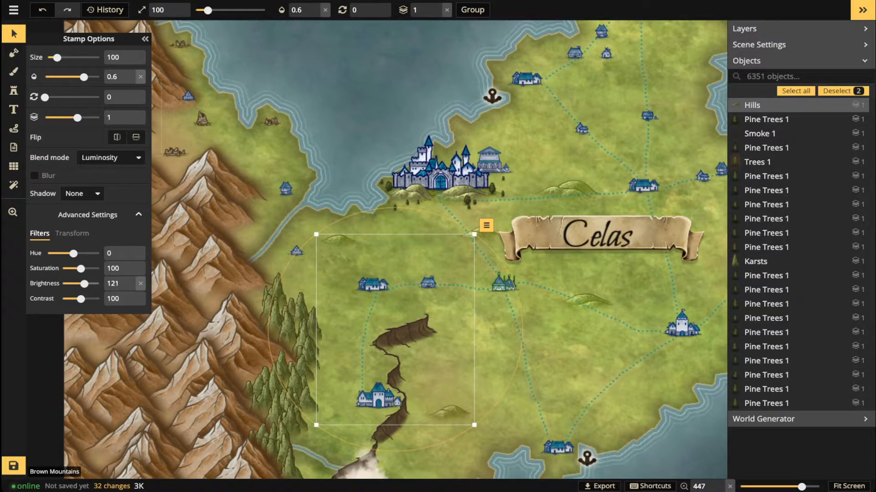
key("Escape")
Review the blended hills and the castle surroundings, and inspect the bare area around the town north of the Celas banner.
scroll(363, 214, "down", 4)
key("space")
left_click_drag(362, 214, 257, 248)
left_click_drag(284, 211, 362, 231)
scroll(363, 232, "up", 2)
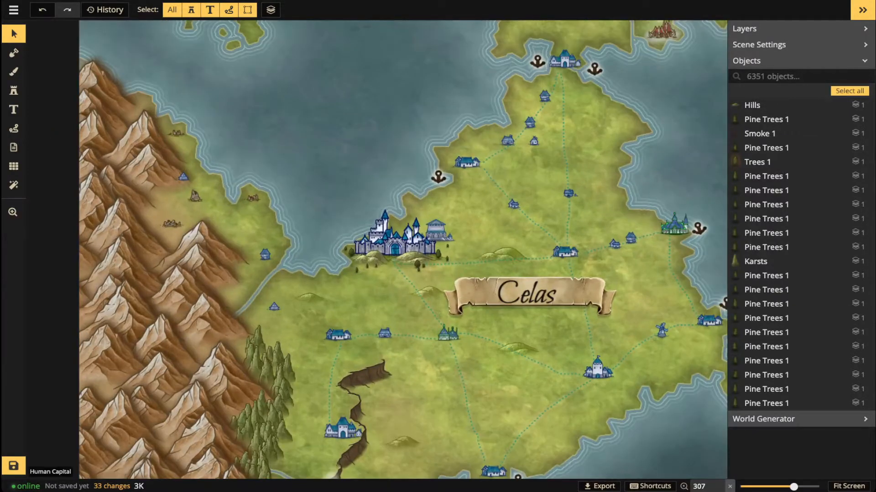
scroll(380, 245, "up", 6)
scroll(380, 245, "up", 3)
scroll(380, 245, "down", 2)
key("space")
left_click_drag(380, 245, 252, 190)
key("space")
left_click_drag(319, 255, 215, 317)
scroll(402, 270, "up", 3)
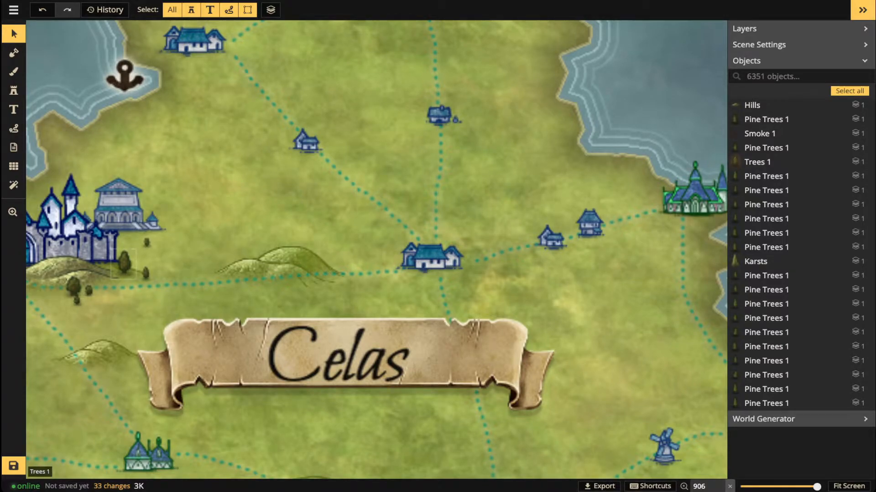
Use the tree at the castle's eastern end as the stamp and place size 84 trees west and south of the town above the Celas banner.
left_click(124, 262)
left_click(14, 90)
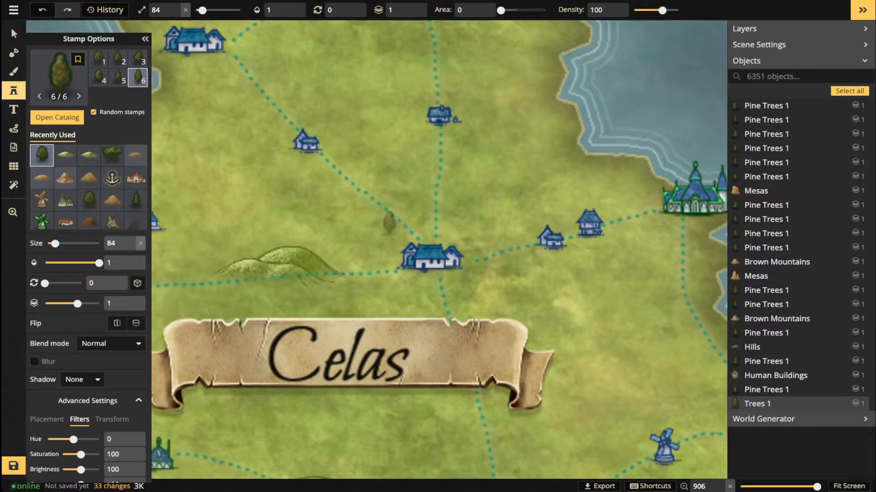
left_click(387, 229)
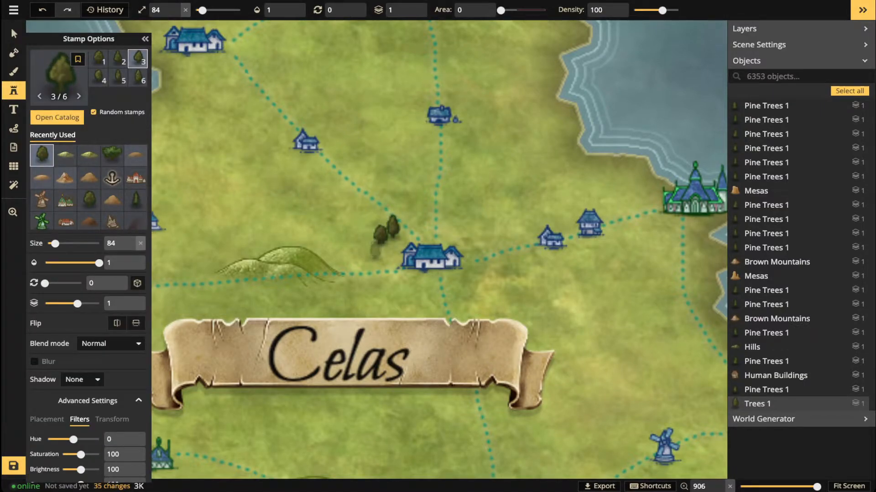
left_click(375, 252)
left_click(385, 279)
left_click(421, 291)
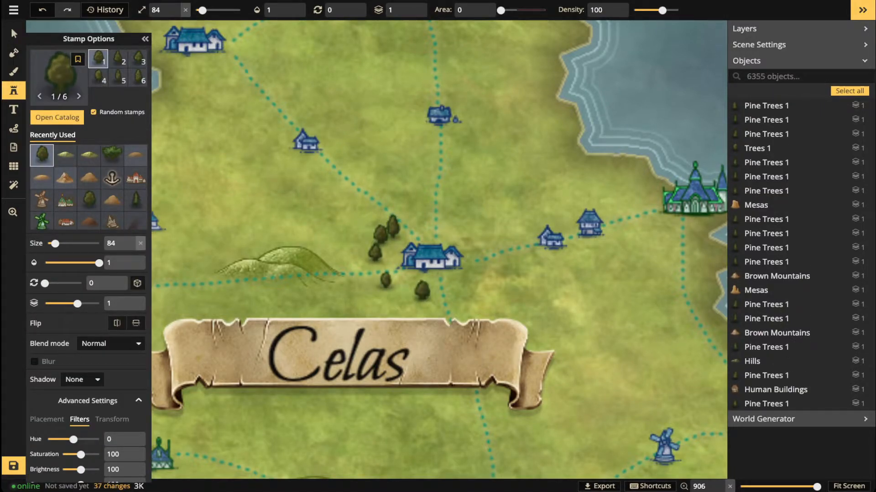
left_click(462, 283)
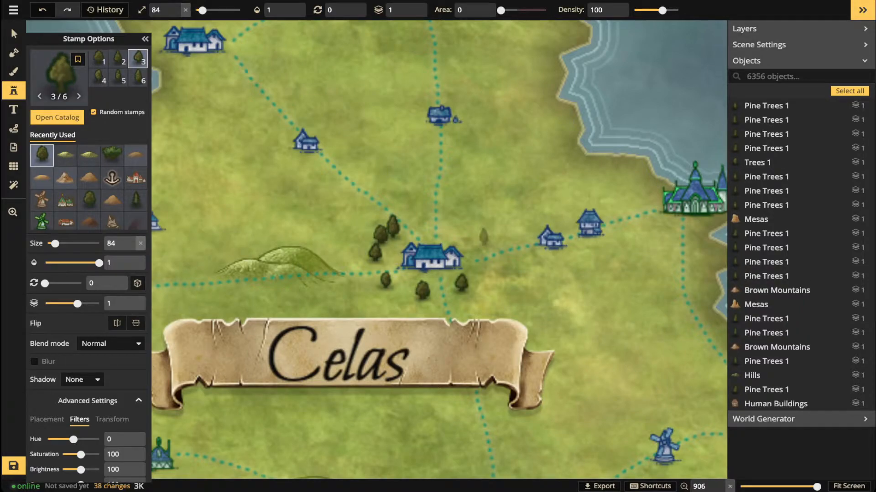
Complete the ring around the town above the Celas banner with size 84 trees on its northeastern and northern sides.
left_click(483, 238)
left_click(477, 226)
left_click(450, 218)
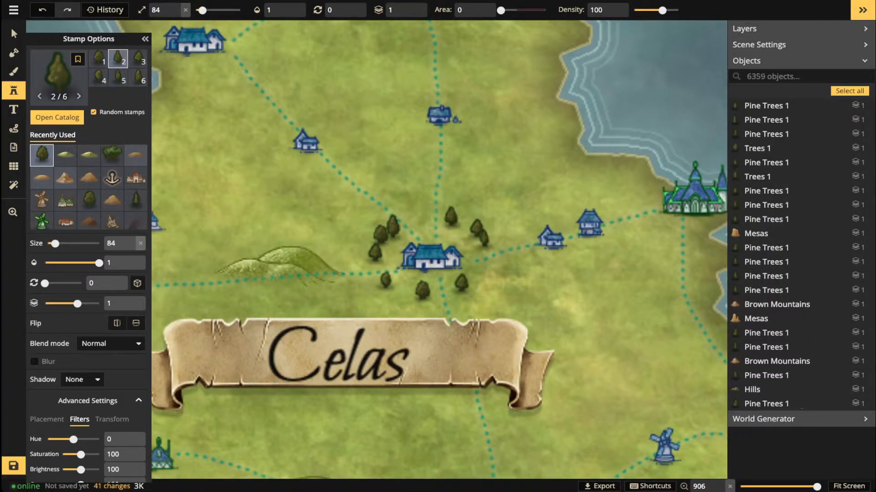
left_click(424, 215)
scroll(221, 211, "down", 4)
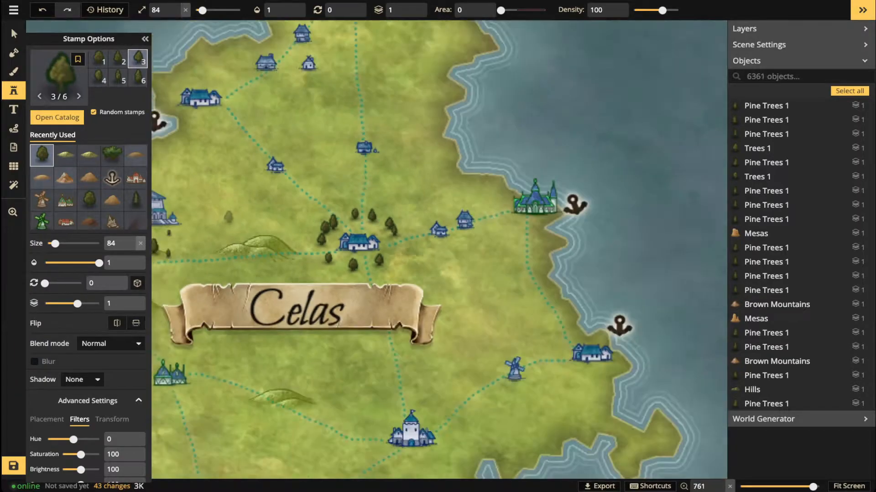
Move the elven town on the eastern coast of Celas slightly north.
scroll(226, 206, "down", 2)
key("space")
left_click_drag(226, 207, 358, 221)
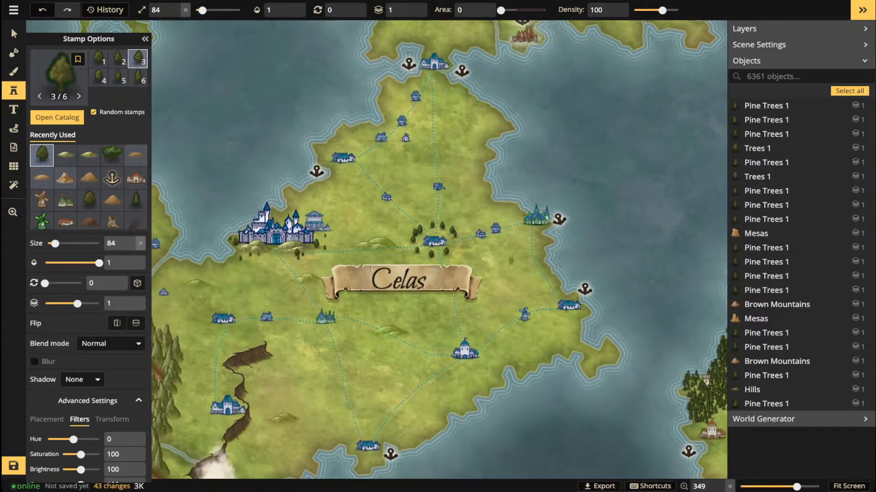
scroll(366, 192, "up", 1)
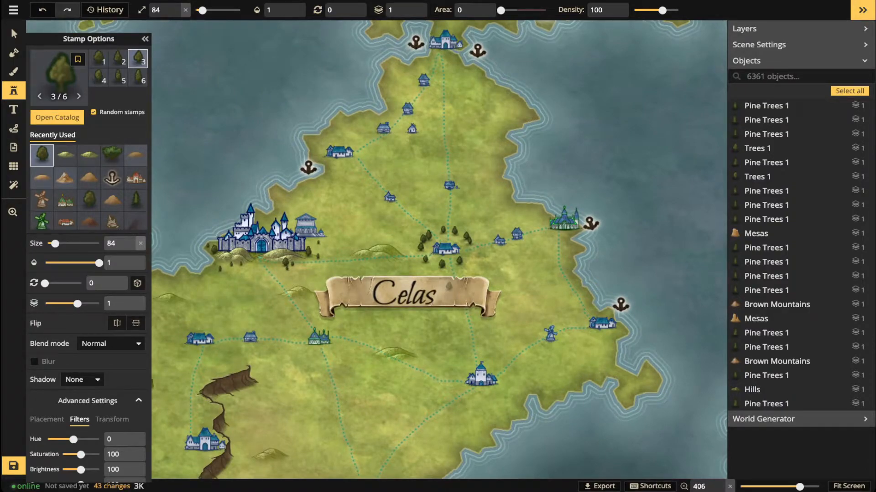
scroll(448, 286, "up", 5)
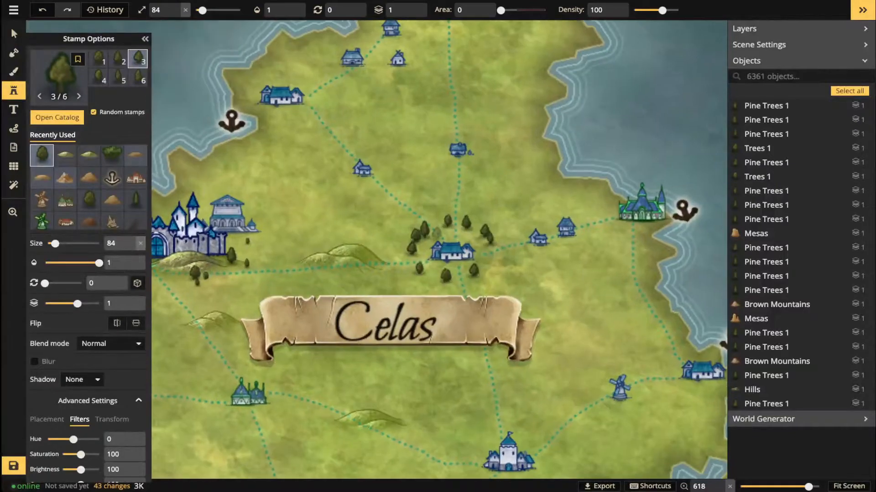
left_click_drag(519, 228, 361, 244)
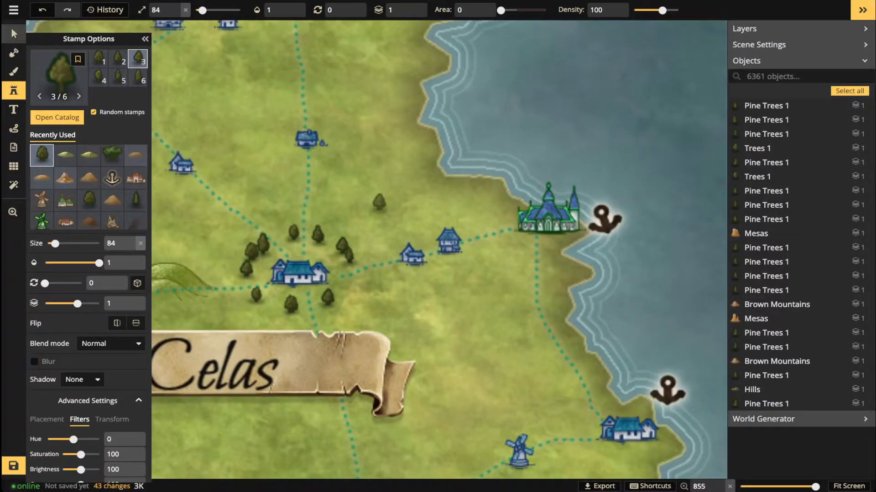
left_click(14, 34)
left_click(533, 222)
scroll(533, 222, "up", 1)
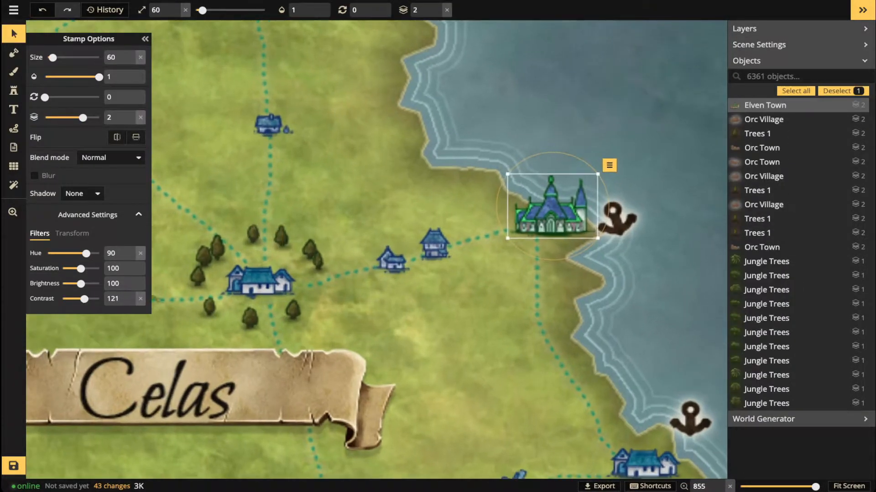
left_click_drag(550, 212, 550, 192)
Use the hill at the castle's base as the stamp and place a size 150 hill on the coast northwest of the elven town.
key("space")
left_click_drag(265, 205, 434, 211)
left_click_drag(228, 228, 574, 185)
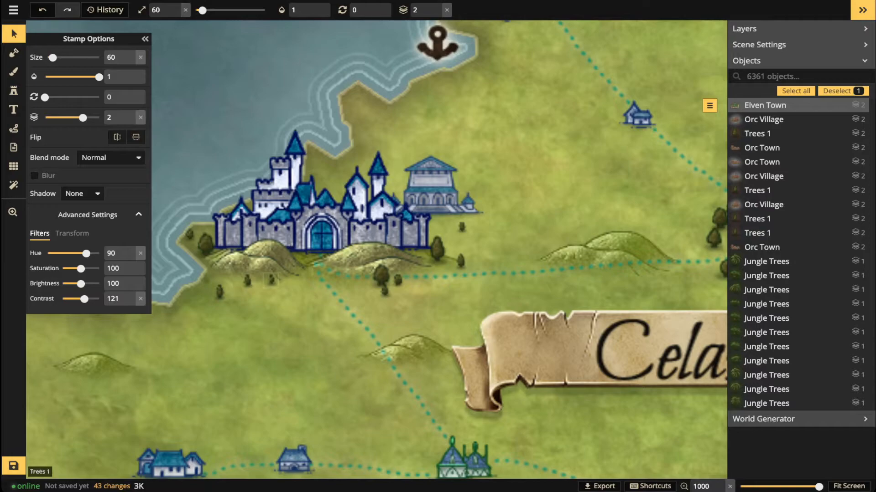
left_click(257, 264)
left_click(14, 90)
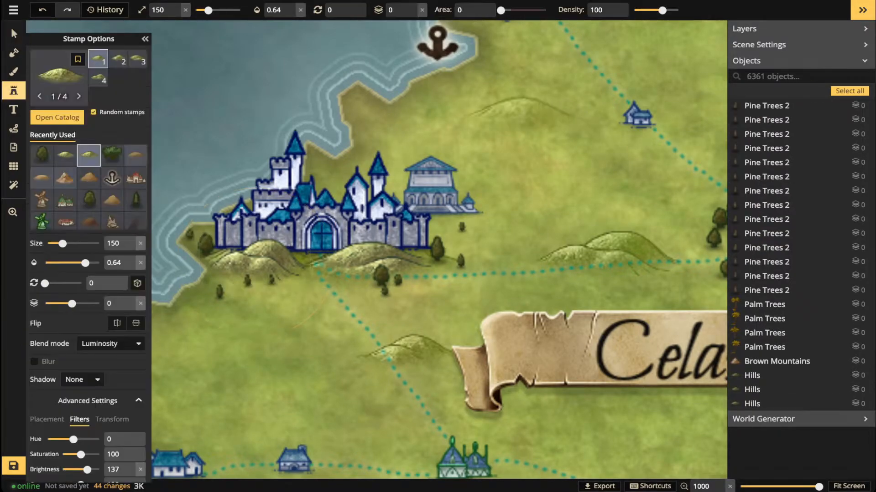
key("space")
left_click_drag(543, 119, 331, 143)
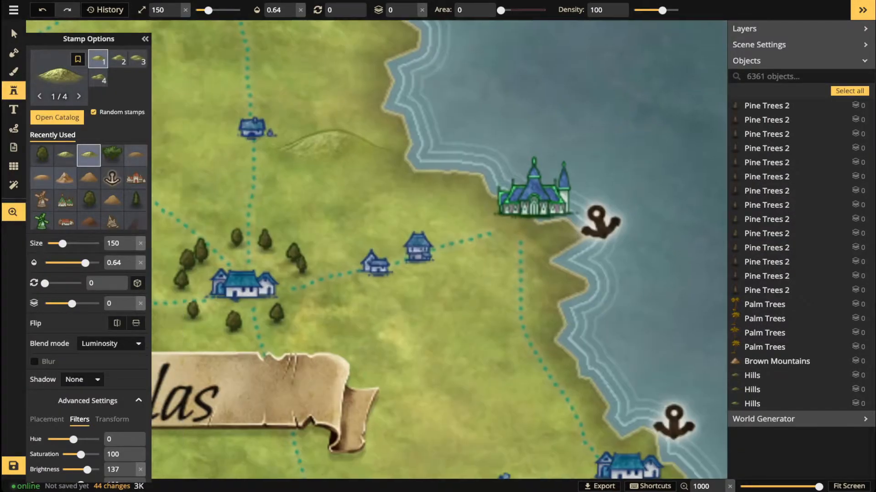
left_click(433, 129)
Move the new hill behind the elven town and set its blend mode to Normal.
left_click(13, 33)
left_click_drag(432, 130, 491, 198)
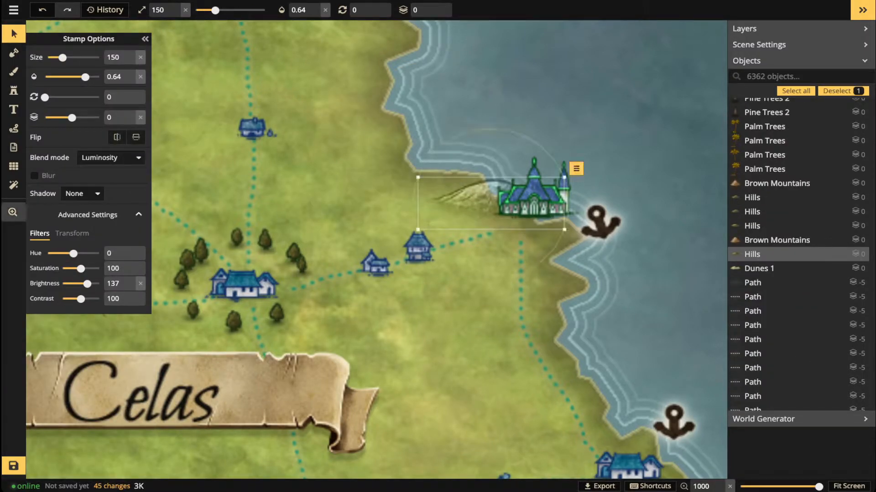
left_click(111, 158)
scroll(87, 255, "down", 3)
scroll(86, 256, "up", 3)
left_click(86, 189)
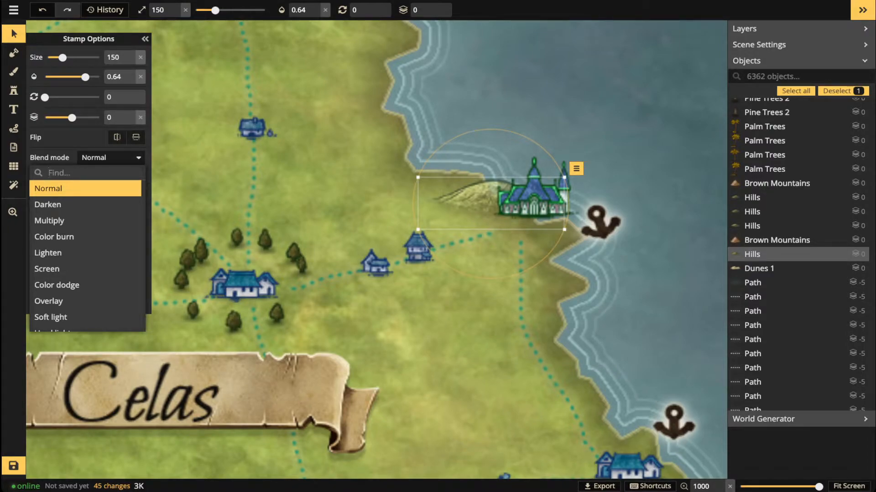
Move the hill onto open ground south of the elven town and set its width to 122 and height to 164.
left_click_drag(475, 200, 465, 293)
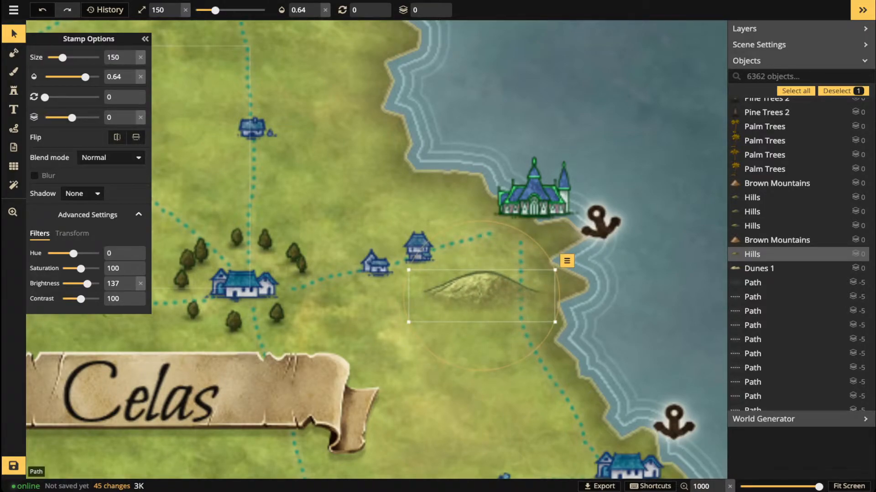
left_click(72, 234)
mouse_move(80, 253)
left_mouse_down()
mouse_move(72, 253)
mouse_move(85, 268)
mouse_move(73, 253)
mouse_move(82, 253)
left_mouse_up()
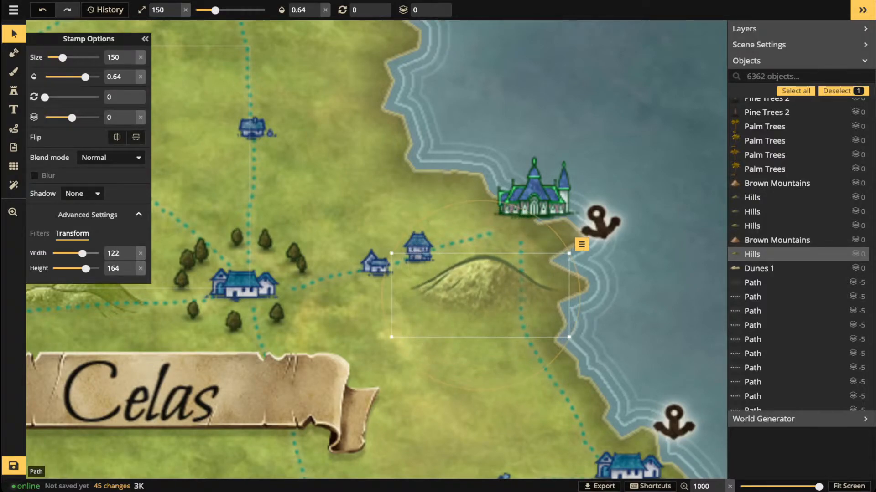
Place the hill at the elven town's base, shrink it to fit, and shift the town southwest so it sits on top.
left_click_drag(481, 287, 505, 230)
key("bracketleft")
key("bracketleft")
key("bracketleft")
left_click_drag(534, 192, 506, 199)
key("Escape")
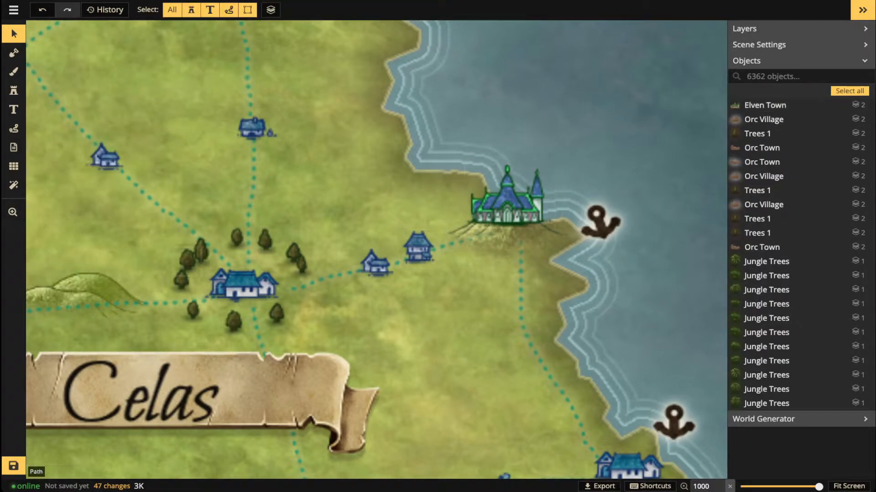
Use a tree from the ring around the central town as the stamp and place five size 54 trees around the elven town's hill.
left_click(187, 261)
key("s")
key("bracketleft")
key("bracketleft")
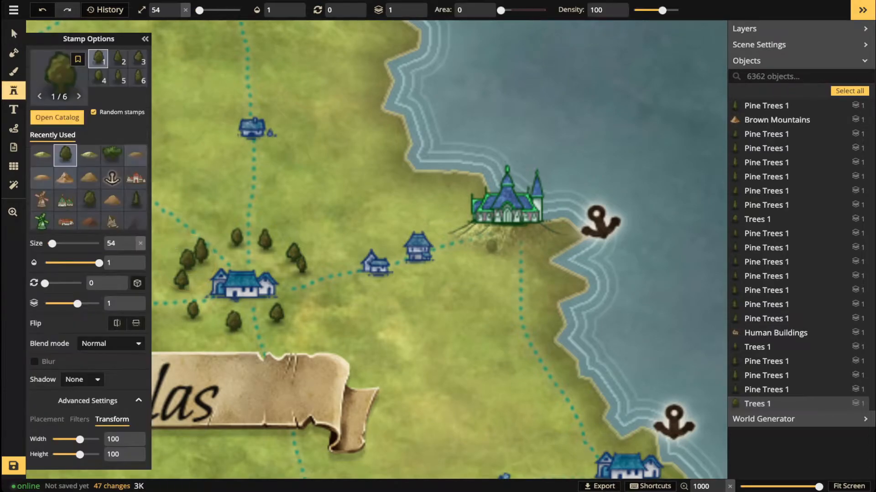
key("bracketright")
left_click(493, 248)
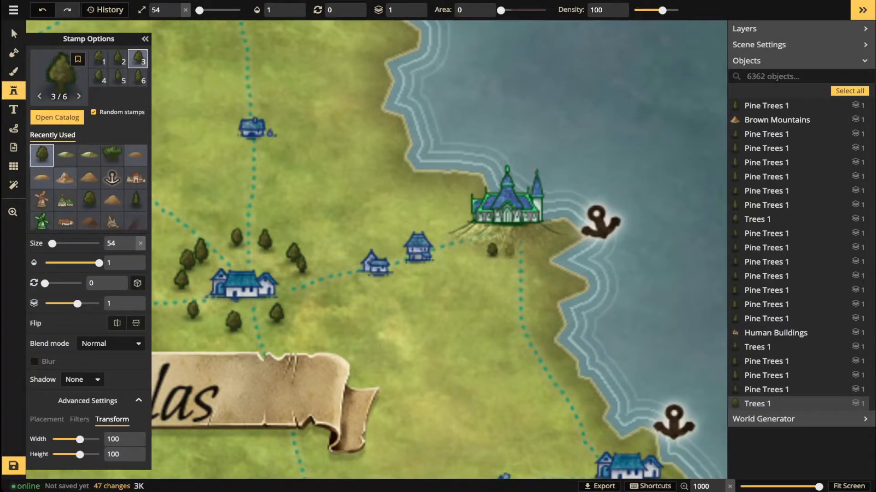
left_click(558, 234)
left_click(448, 232)
left_click(539, 249)
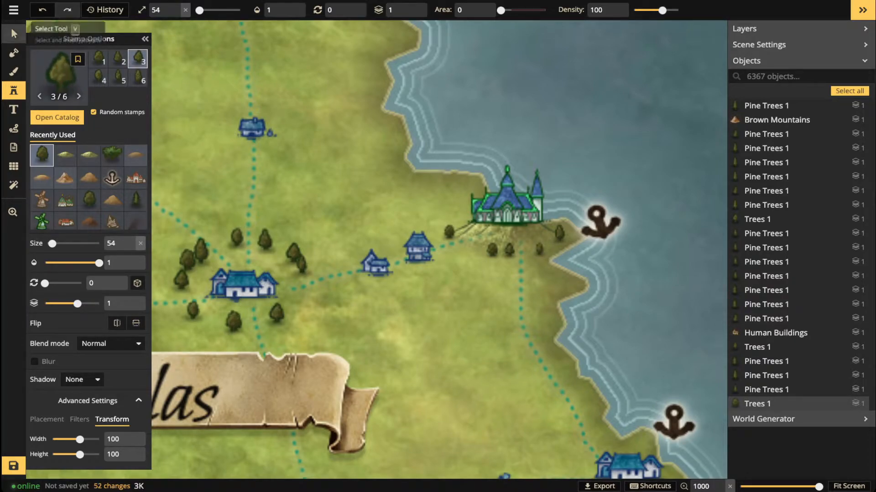
Review the towns and castle across northern Celas, including the city on the narrow land bridge towards Kobrana.
left_click(14, 33)
scroll(312, 211, "down", 5)
key("space")
left_click_drag(313, 214, 494, 283)
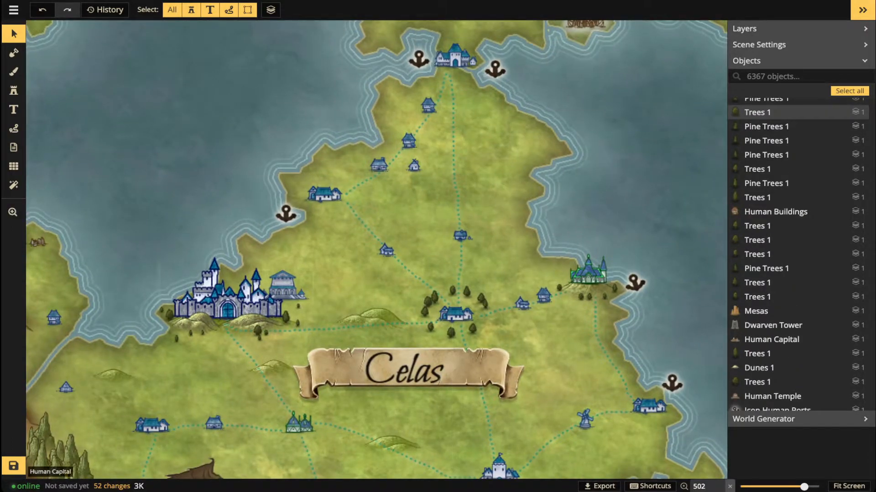
key("space")
left_click_drag(393, 255, 329, 324)
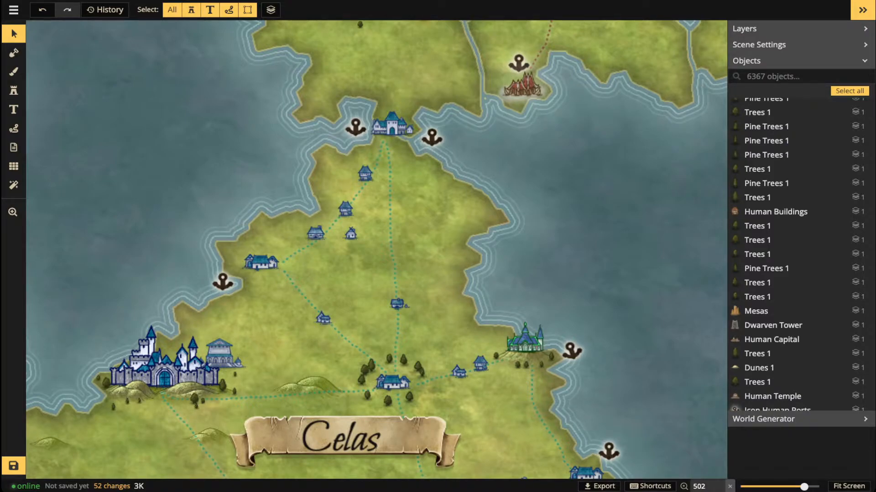
scroll(309, 205, "up", 3)
left_click_drag(399, 426, 513, 303)
scroll(311, 157, "down", 2)
scroll(318, 159, "down", 1)
scroll(334, 230, "down", 2)
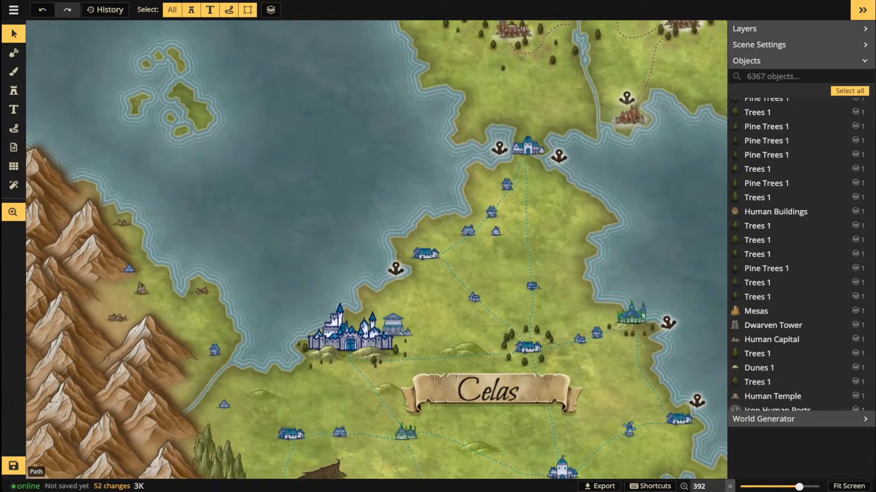
scroll(517, 203, "up", 5)
left_click_drag(516, 202, 405, 343)
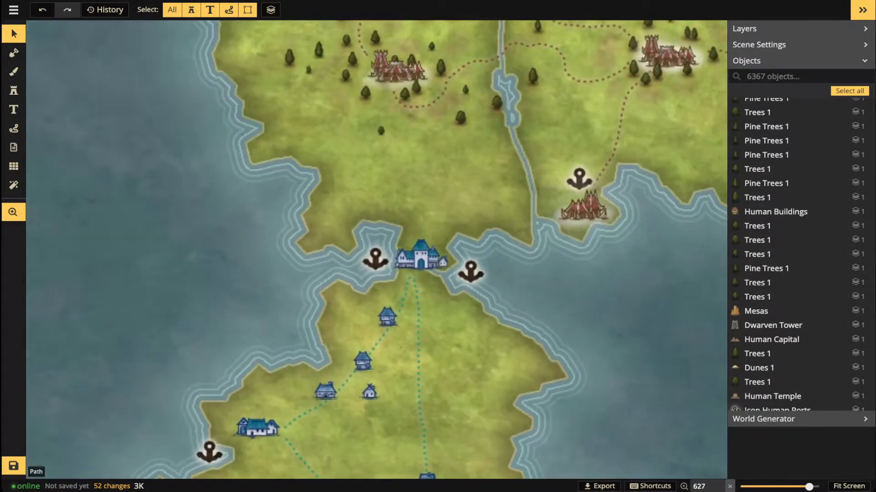
scroll(418, 257, "up", 4)
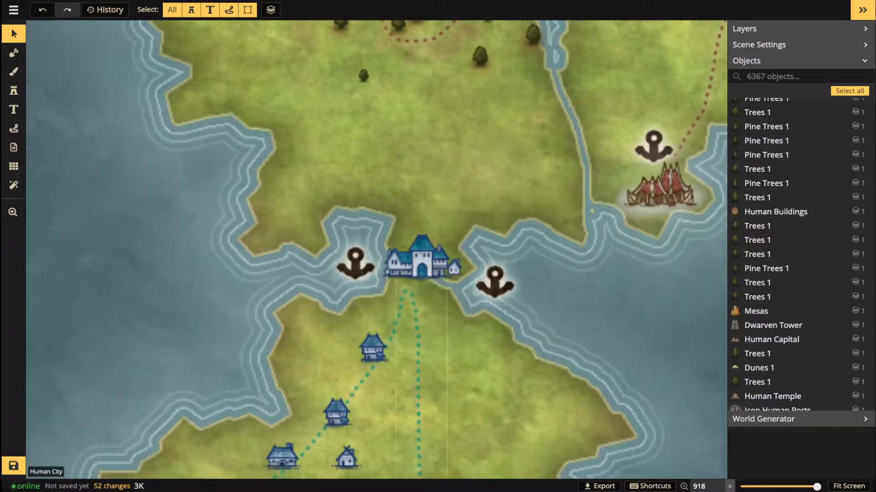
scroll(472, 162, "down", 8)
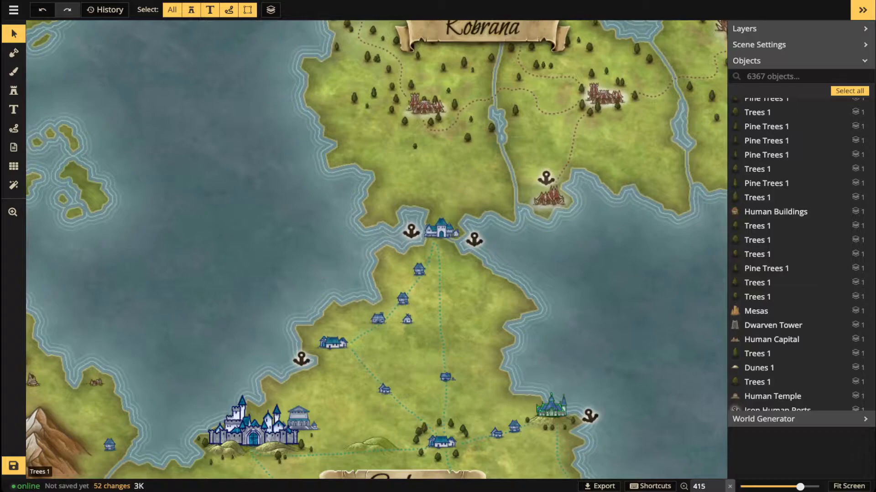
scroll(471, 162, "down", 4)
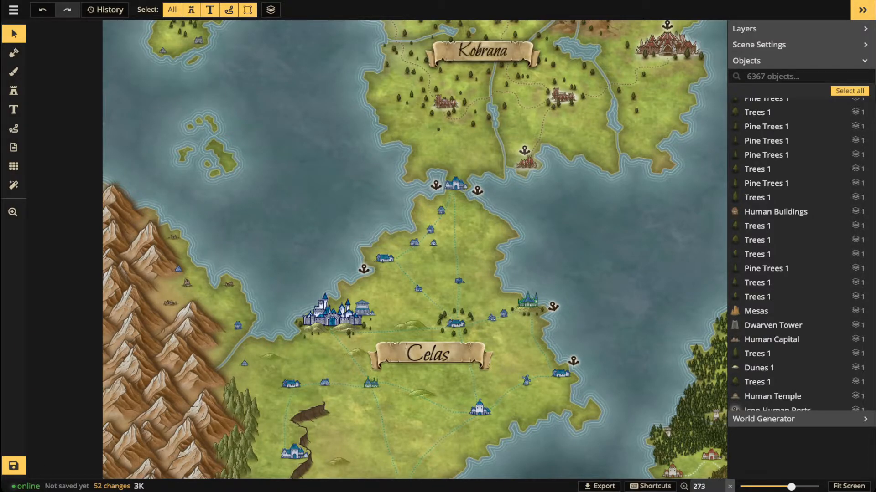
Select the city on the land bridge at the northern tip of Celas and move it slightly north.
scroll(368, 304, "up", 6)
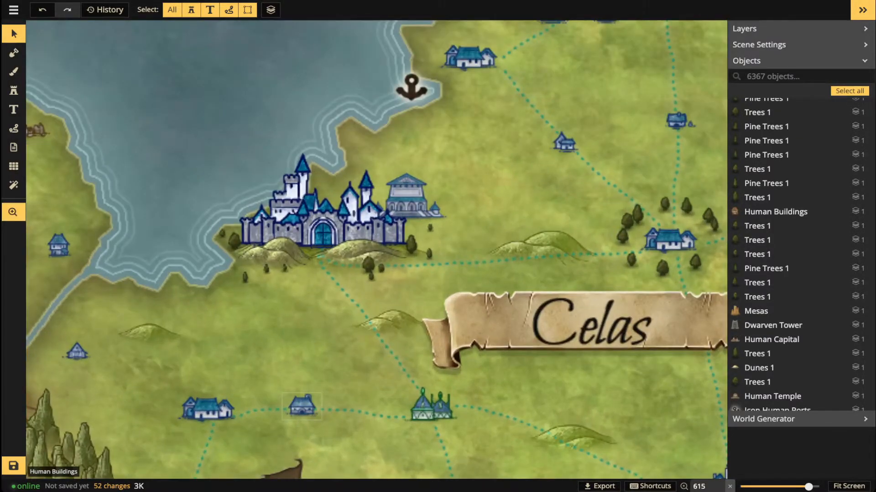
left_click_drag(299, 406, 381, 304)
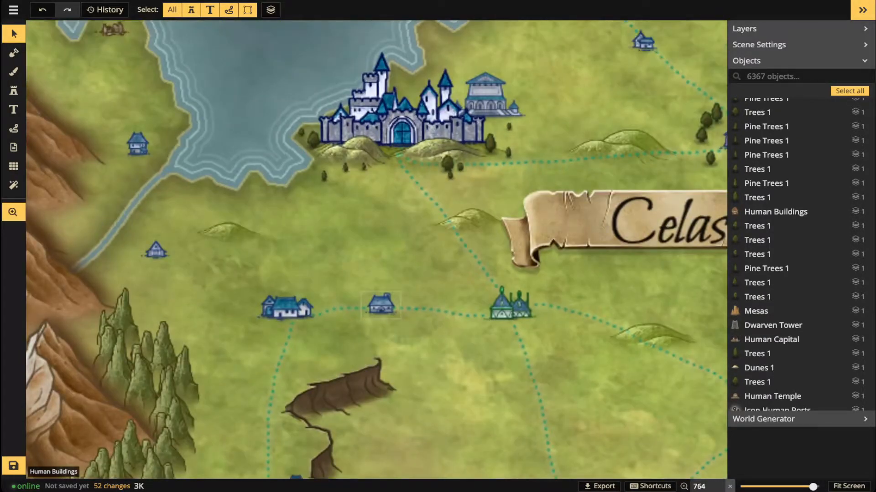
left_click_drag(456, 91, 307, 377)
left_click_drag(604, 28, 486, 242)
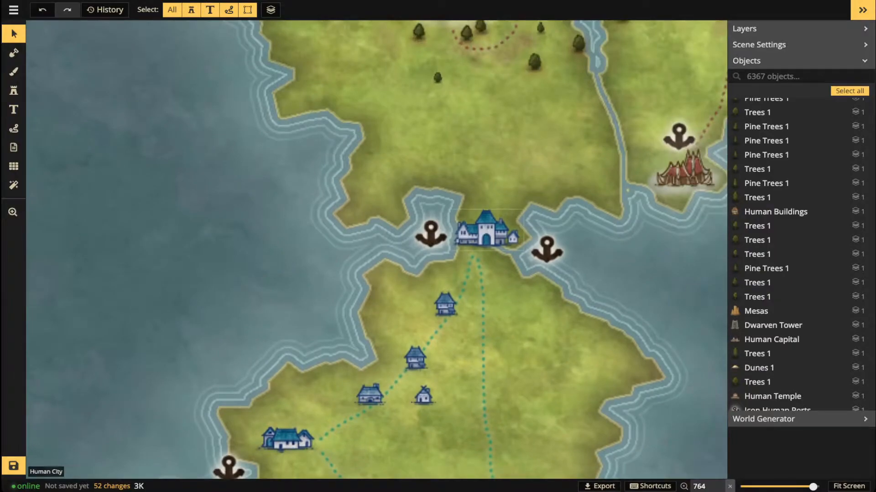
left_click(487, 231)
left_click_drag(496, 213, 423, 180)
scroll(496, 217, "up", 2)
scroll(498, 215, "down", 3)
scroll(498, 215, "up", 2)
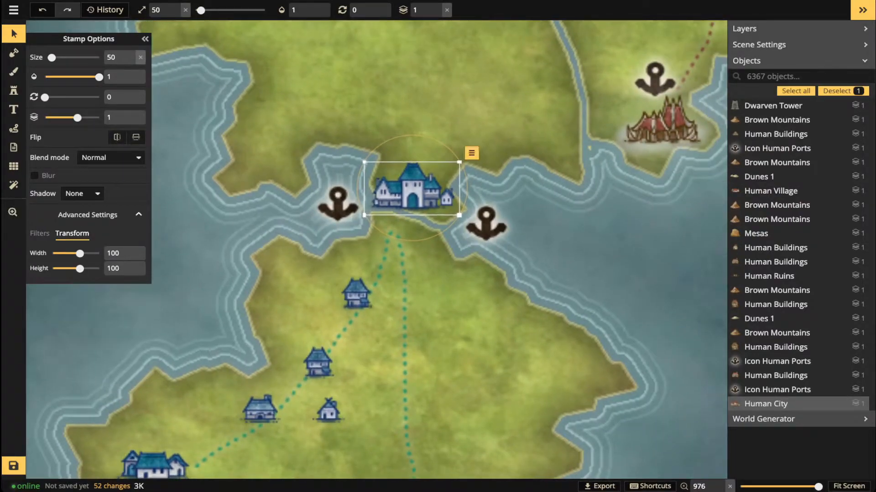
Choose the second variant of the Luminosity-blended hill as the stamp for the towered town southeast of the Celas banner.
scroll(378, 205, "down", 4)
left_click_drag(379, 204, 466, 107)
left_click_drag(401, 255, 511, 25)
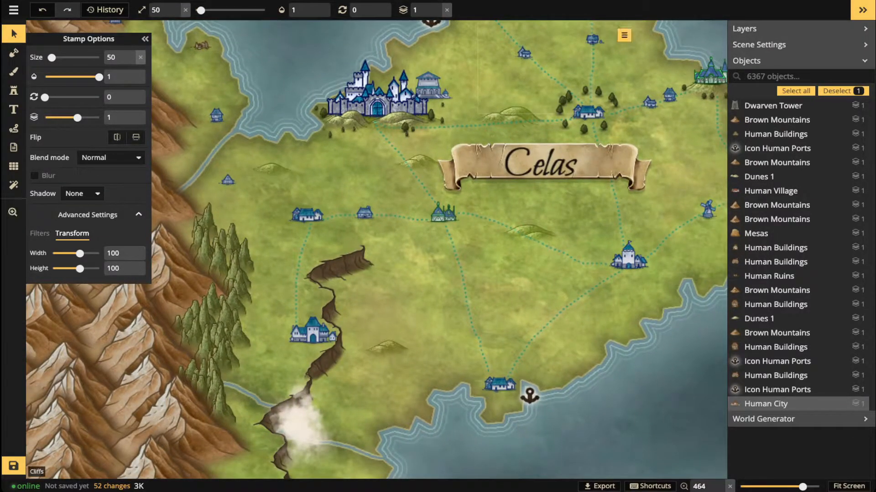
scroll(624, 258, "up", 4)
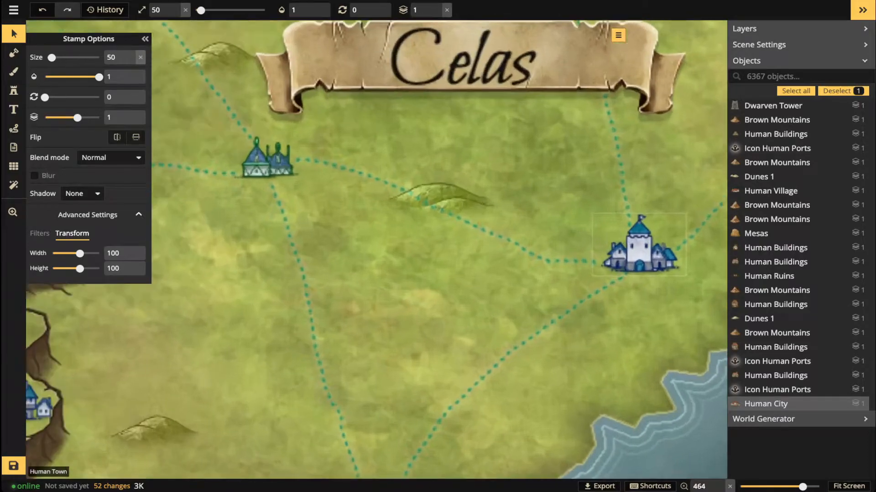
left_click_drag(623, 258, 365, 281)
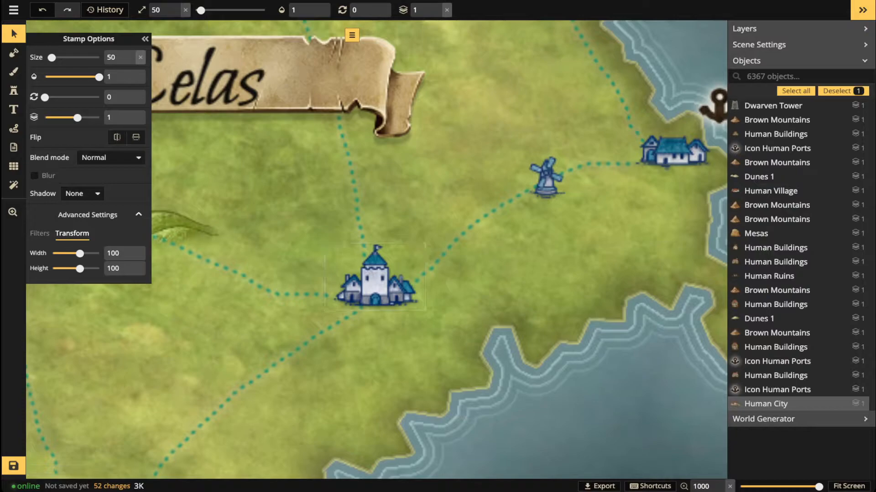
left_click(14, 91)
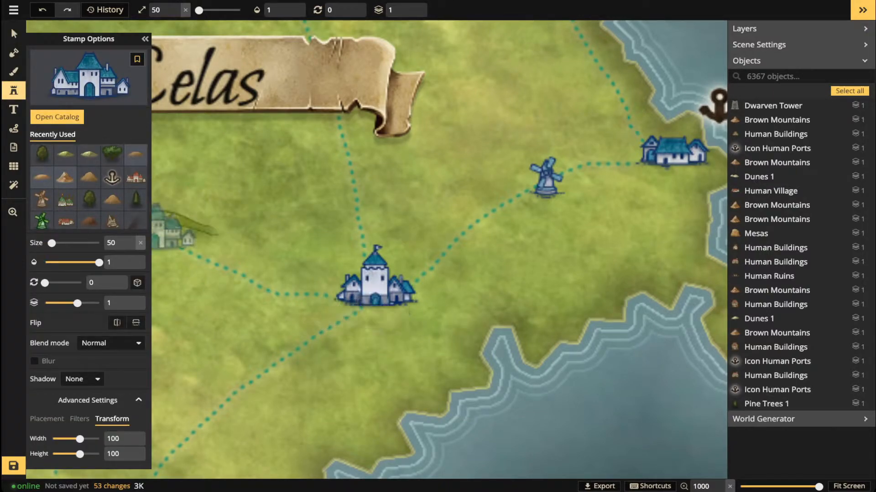
left_click(380, 204)
left_click(65, 155)
key("Right")
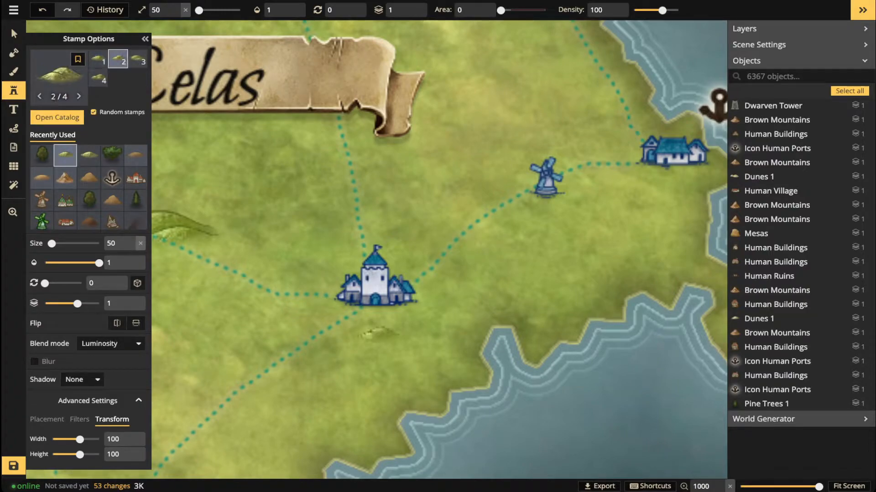
Enlarge the hill stamp to size 150 and switch it to variant 4.
key("]")
key("]")
key("]")
key("]")
key("]")
key("]")
key("]")
key("]")
key("]")
key("]")
key("]")
key("]")
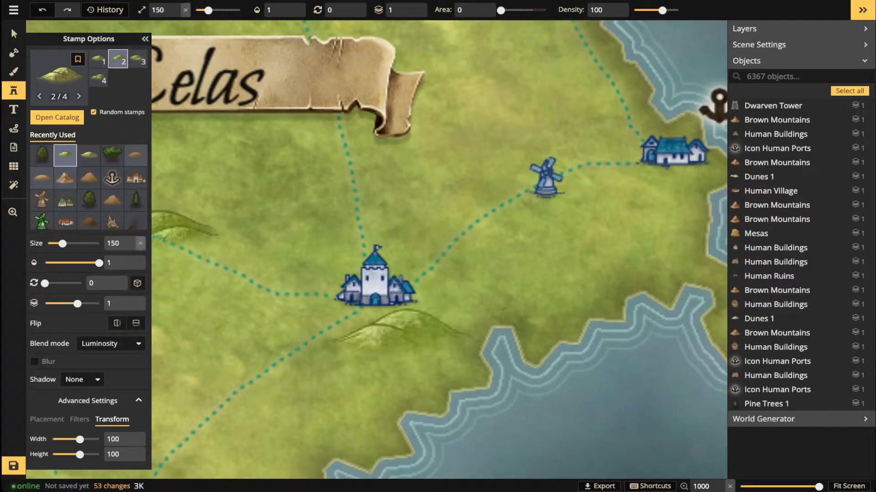
key("Right")
key("Right")
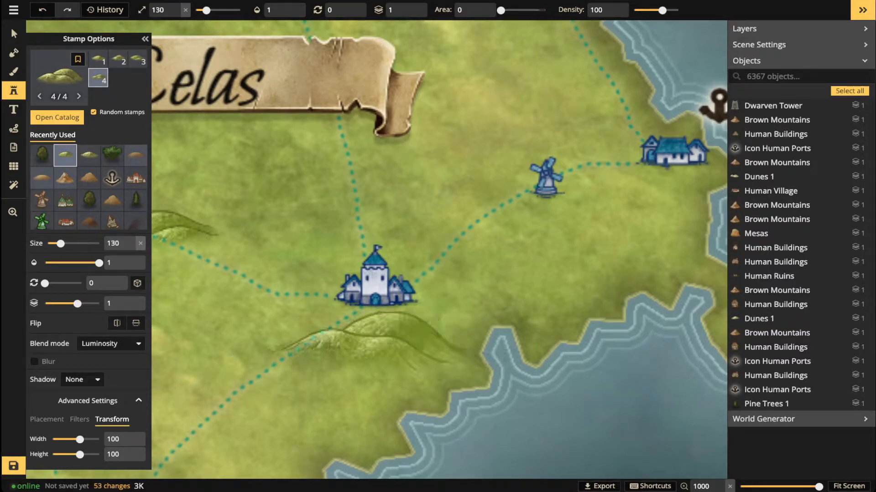
Set the hill stamp to size 120, place it beneath the towered town southeast of the Celas banner, and nudge it into position.
key("[")
key("[")
key("[")
key("[")
key("[")
key("[")
key("[")
key("]")
key("]")
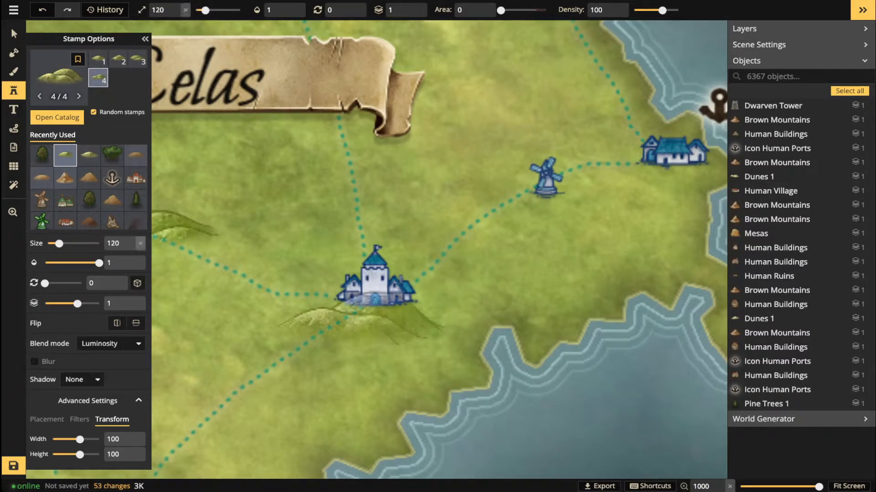
key("Left")
left_click(354, 316)
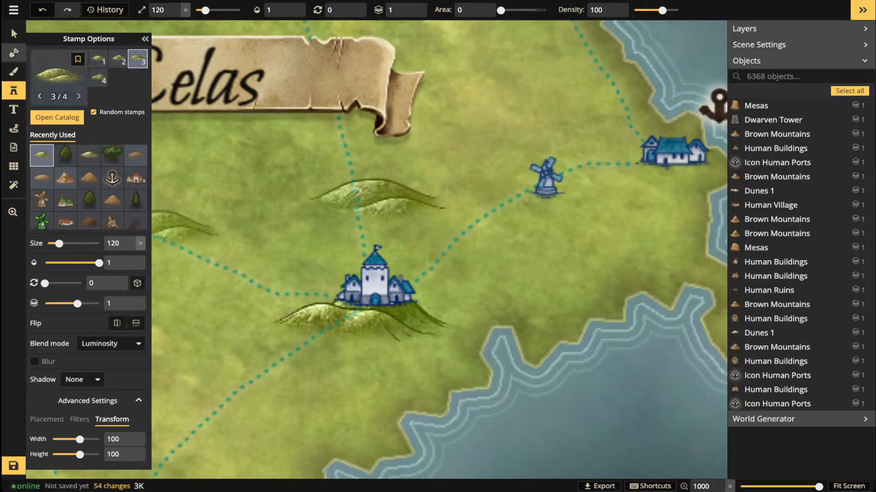
left_click(14, 33)
mouse_move(354, 316)
left_mouse_down()
mouse_move(356, 324)
mouse_move(352, 318)
left_mouse_up()
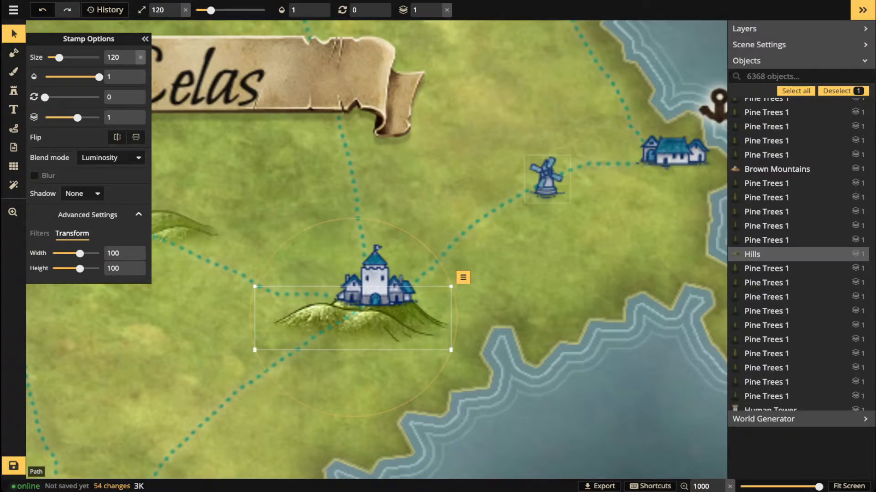
Duplicate the windmill northeast of the towered town, place the copy on the hill's western side, and put it on layer 2.
left_click(547, 179)
key("ctrl+v")
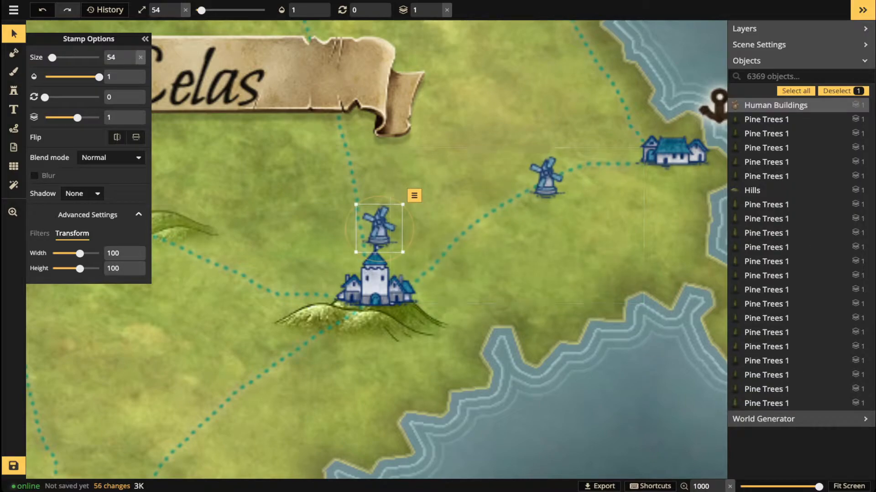
left_click_drag(379, 227, 318, 294)
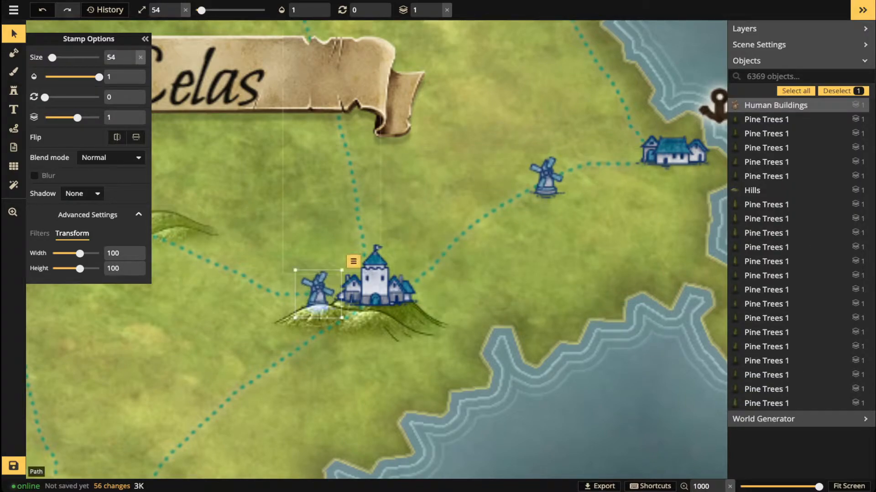
left_click(437, 5)
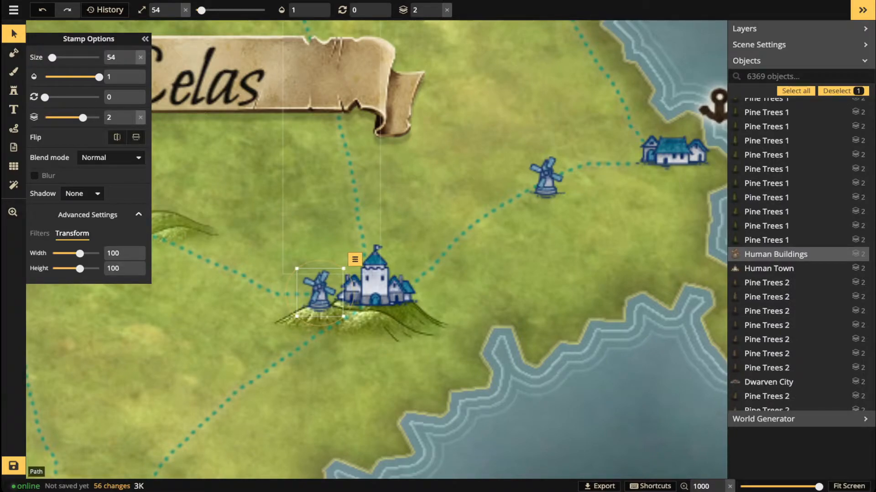
key("Escape")
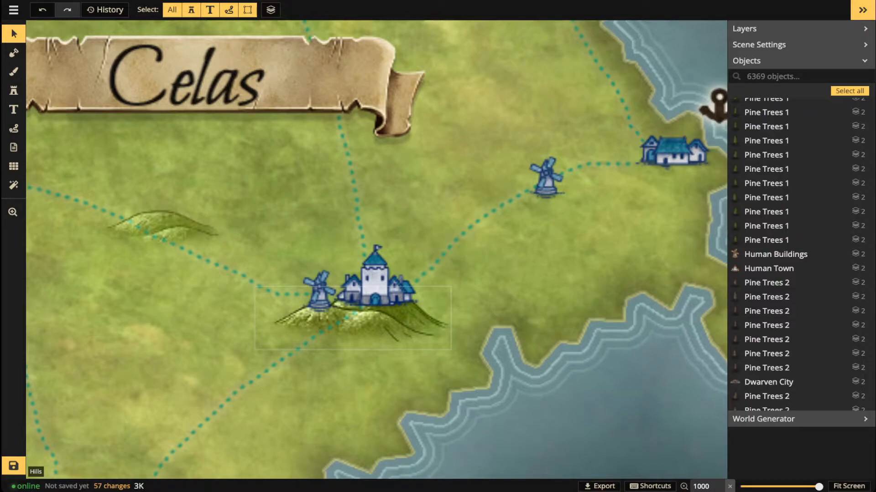
Nudge the hill between the elven town and the towered town, and compare it with the hill beneath the towered town.
left_click(351, 319)
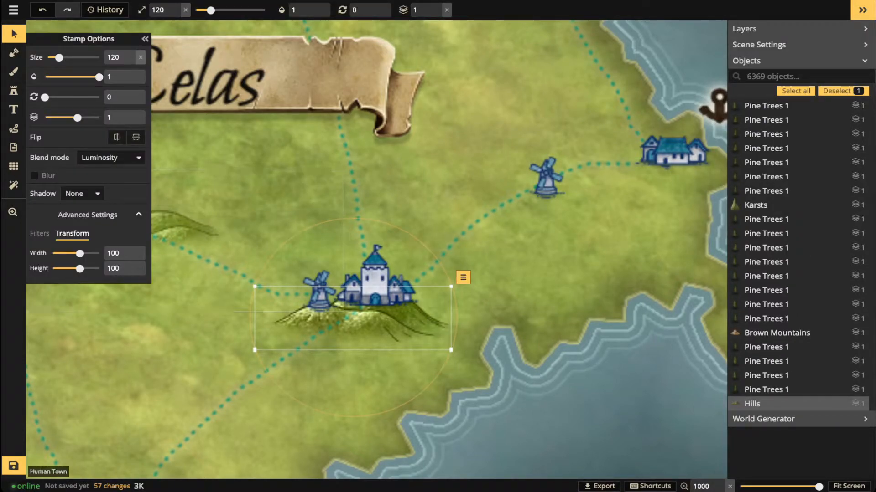
scroll(282, 226, "down", 1)
left_click_drag(283, 227, 447, 227)
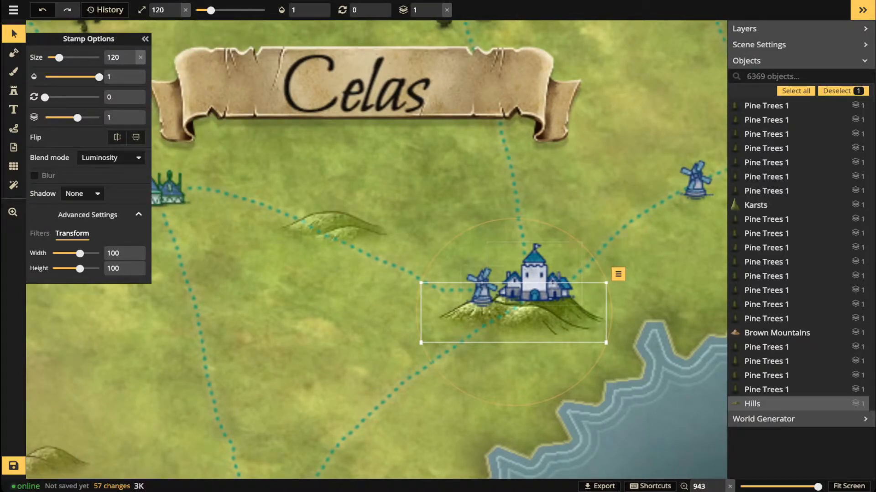
left_click_drag(334, 228, 335, 230)
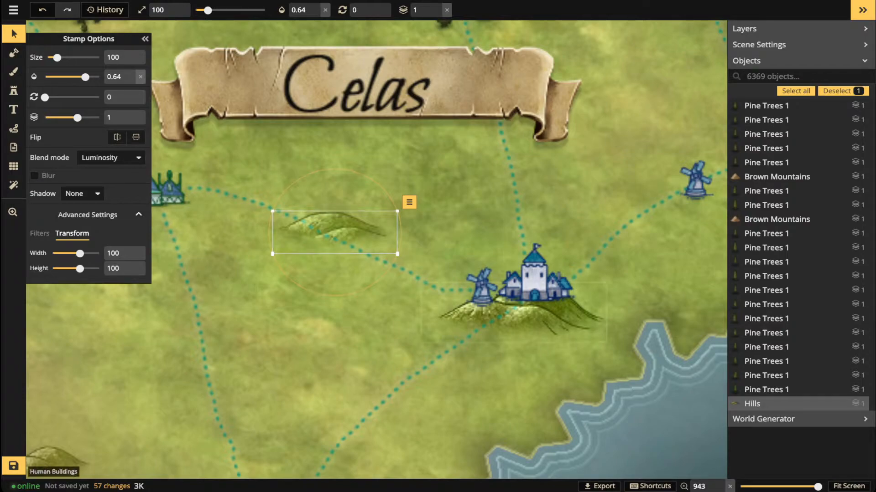
left_click(538, 317)
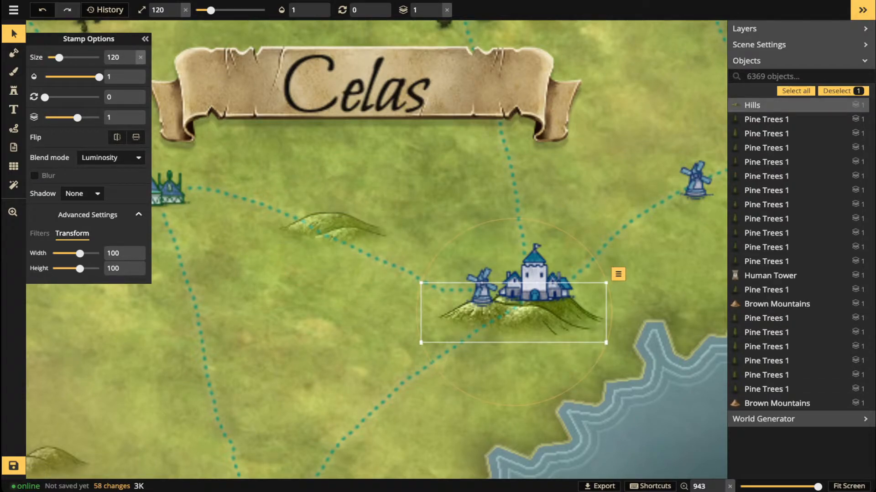
scroll(511, 315, "down", 2)
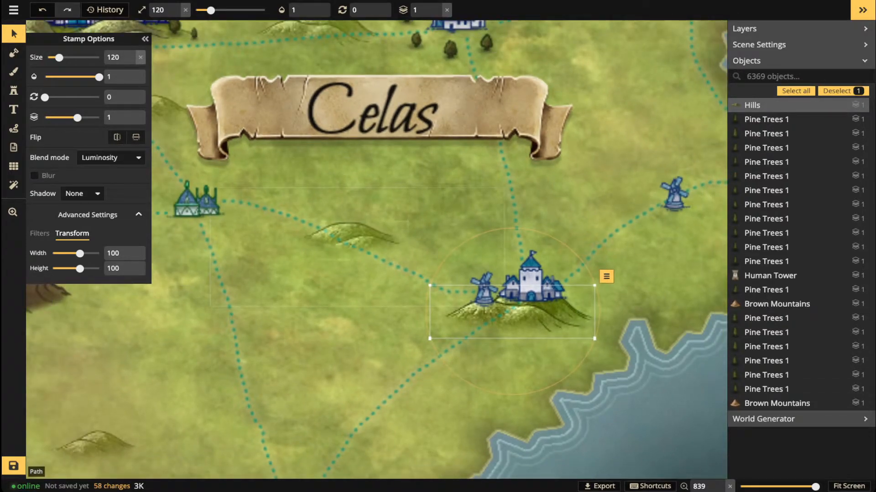
left_click(349, 239)
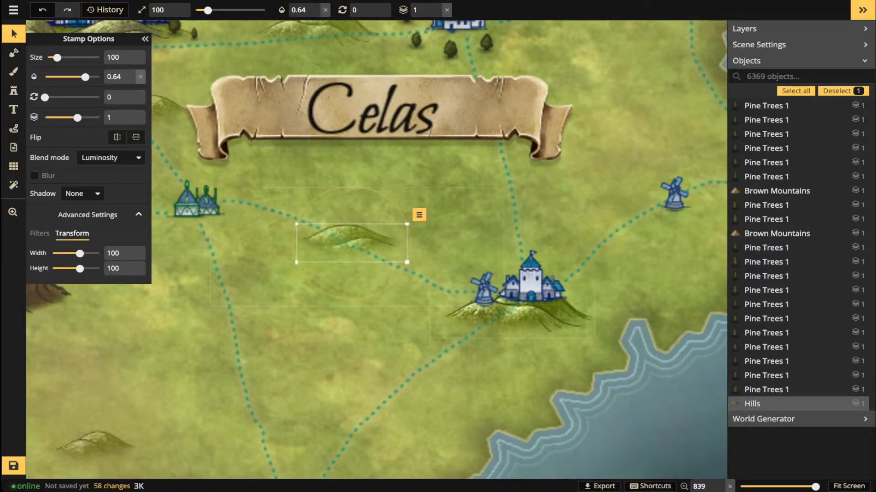
left_click(538, 317)
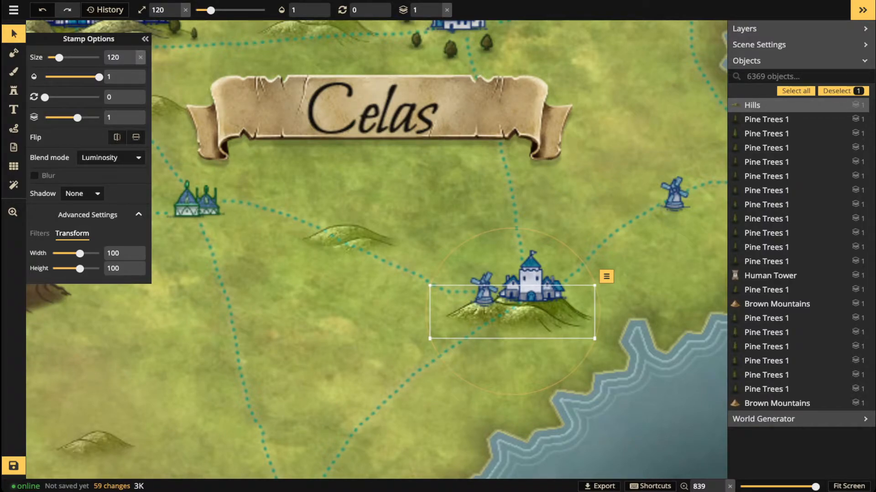
left_click(349, 240)
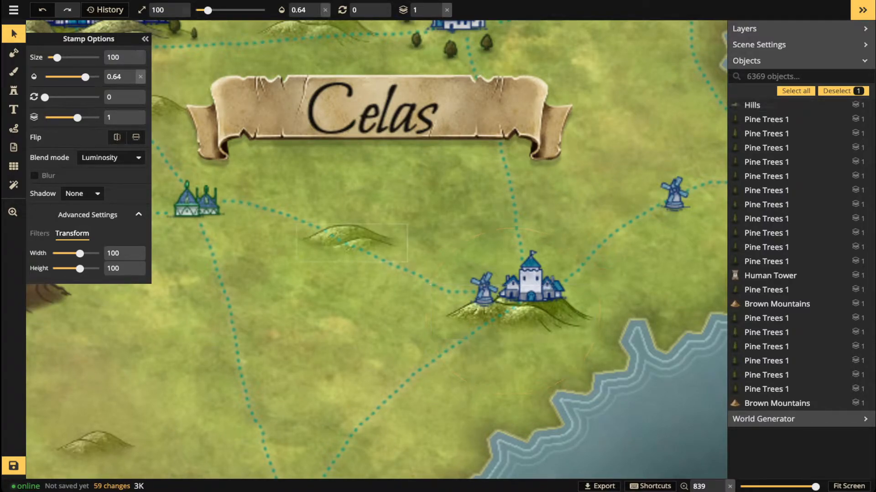
scroll(348, 246, "down", 2)
key("Escape")
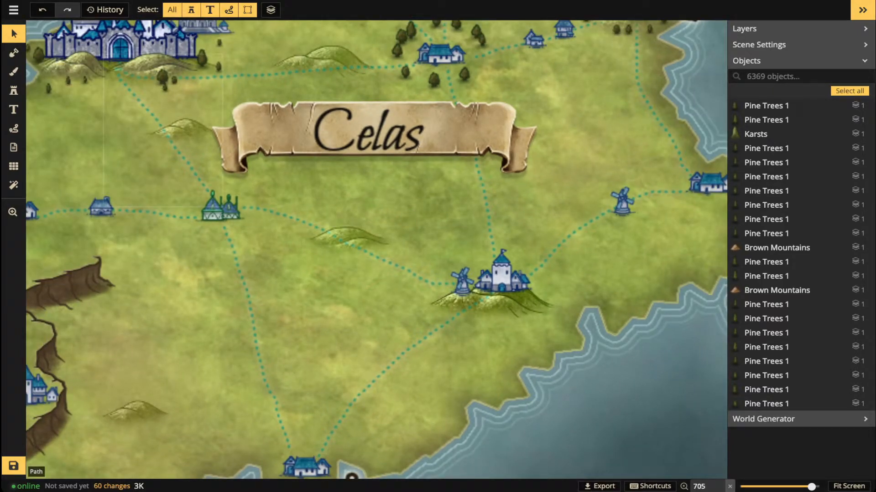
Reuse a tree near the town north of the banner as the stamp and place four small trees around the foot of the towered town's hill.
left_click(464, 74)
key("s")
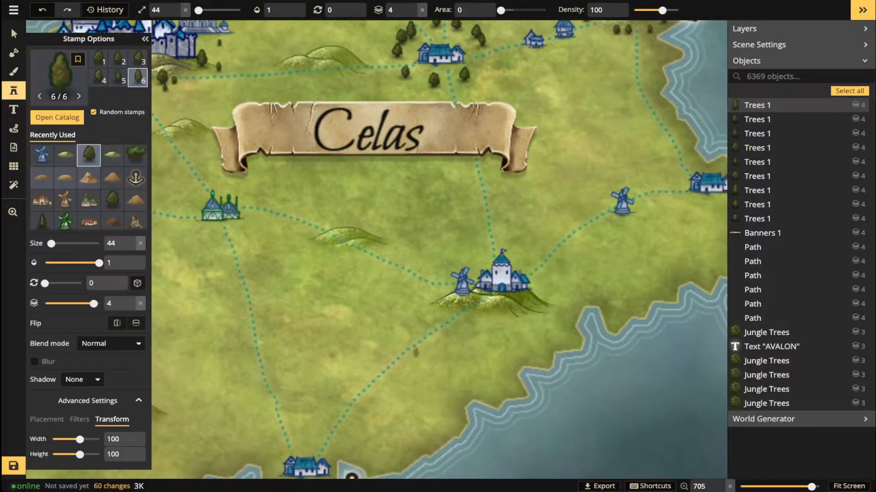
scroll(468, 307, "up", 2)
scroll(474, 310, "up", 2)
left_click(478, 317)
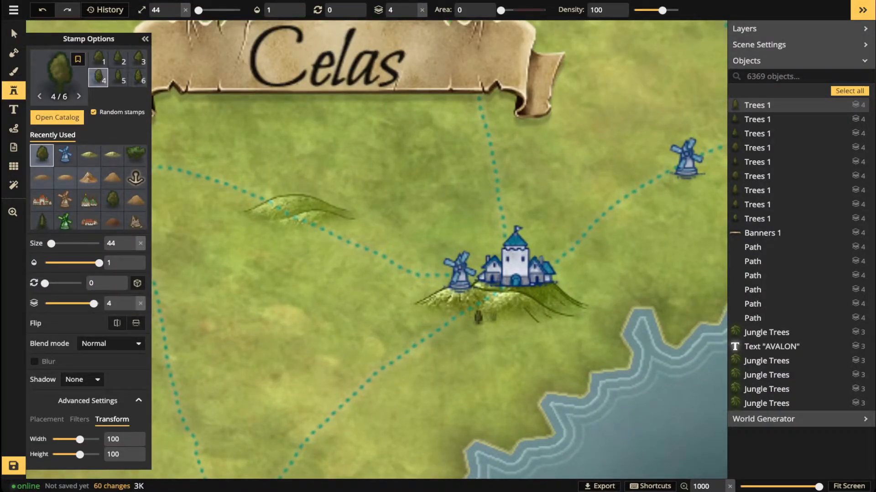
left_click(492, 317)
left_click(568, 309)
left_click(488, 321)
key("bracketright")
left_click(420, 304)
left_click(450, 295)
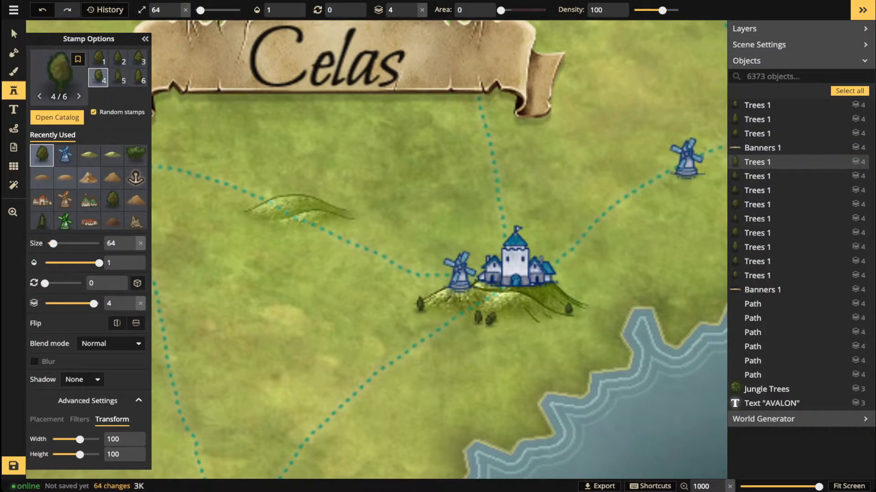
Enlarge the tree stamp to size 114 and place a tree in front of the windmill beside the towered town.
key("bracketright")
key("bracketright")
key("bracketright")
key("bracketright")
key("bracketright")
key("bracketright")
left_click(466, 287)
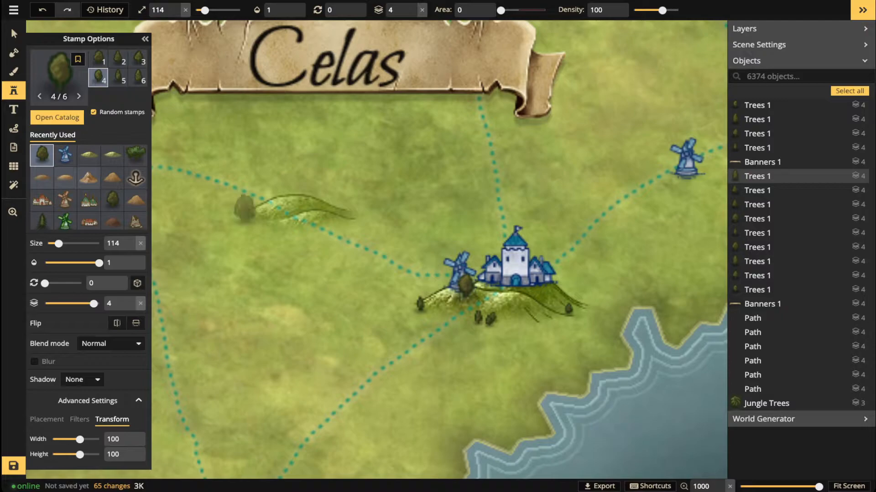
Move the large tree in front of the towered town's gate, reduce it to size 84, and shift the westernmost small tree slightly east.
left_click(13, 33)
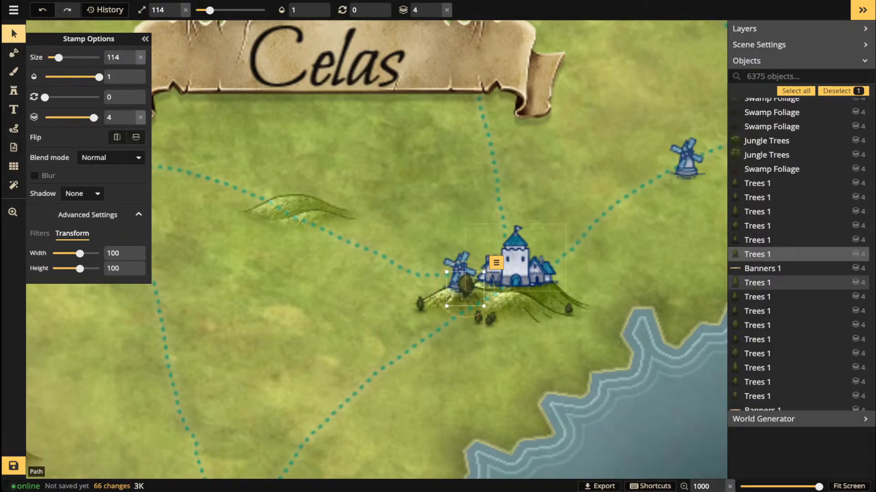
left_click_drag(466, 286, 465, 289)
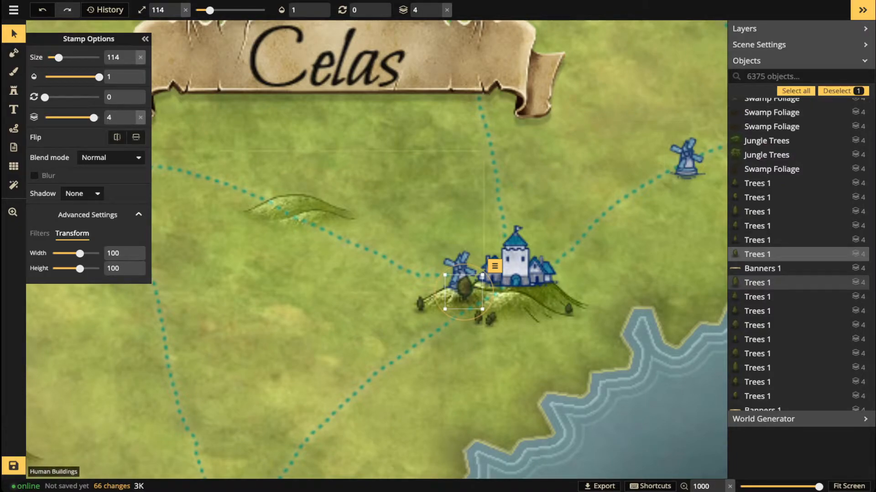
left_click_drag(465, 287, 516, 283)
scroll(514, 288, "down", 6)
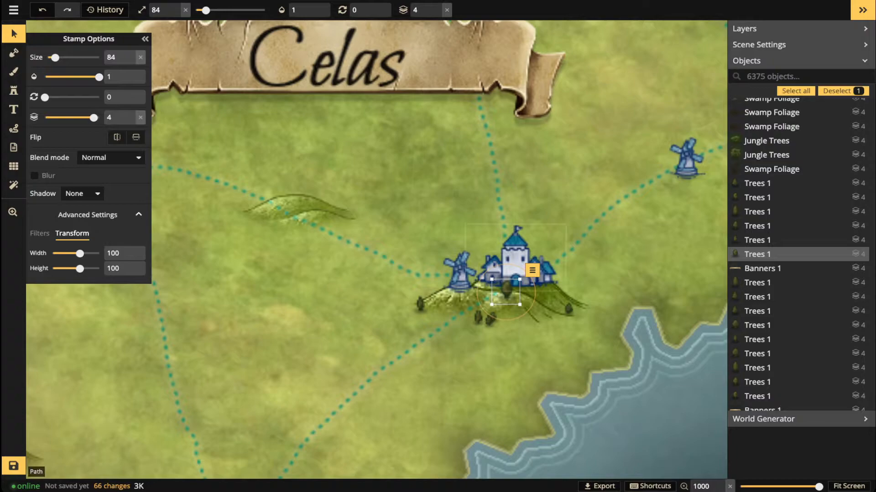
left_click(421, 305)
left_click_drag(422, 308, 432, 308)
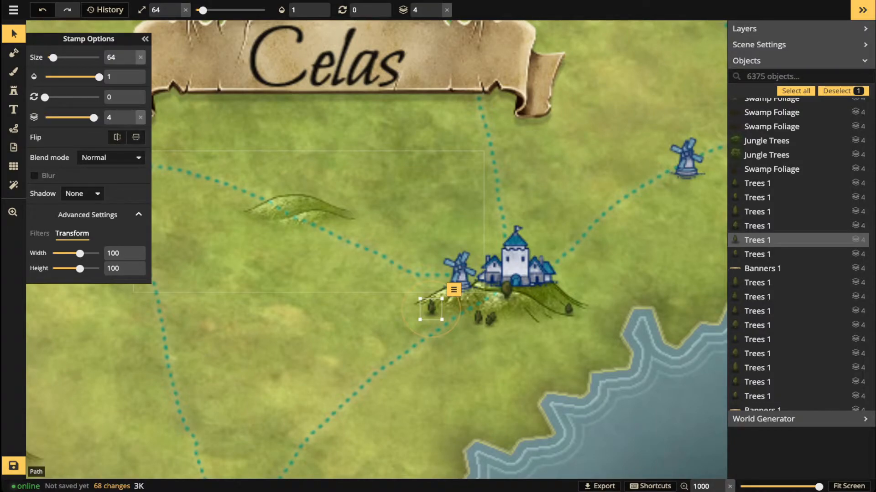
Delete the dotted path that links the towered town to the harbour town on the southern coast.
key("s")
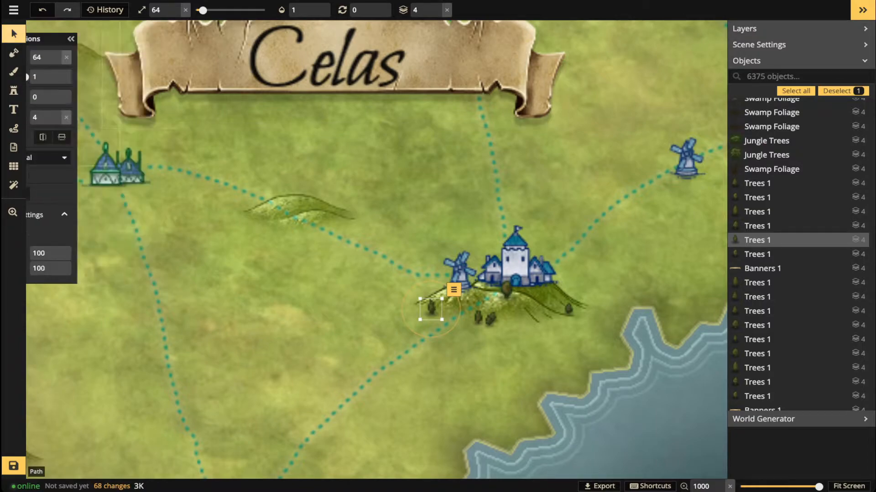
scroll(289, 188, "down", 3)
scroll(279, 189, "down", 3)
left_click_drag(279, 189, 379, 249)
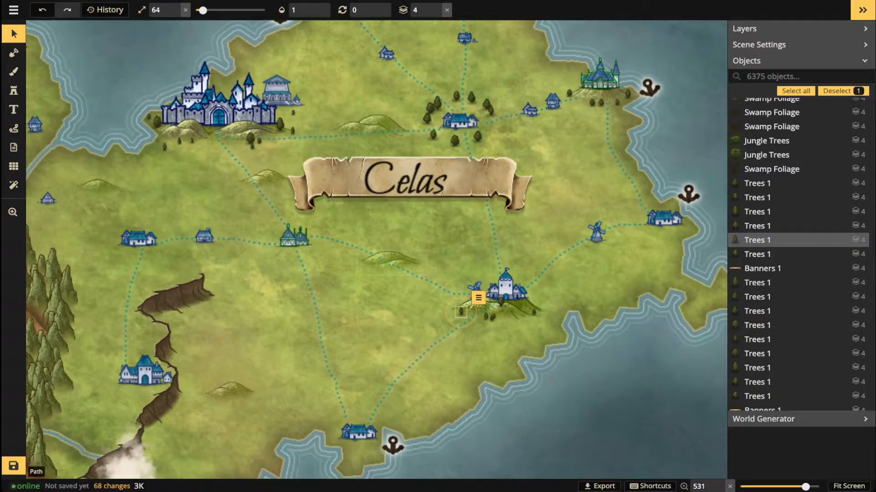
left_click(416, 350)
scroll(416, 350, "up", 4)
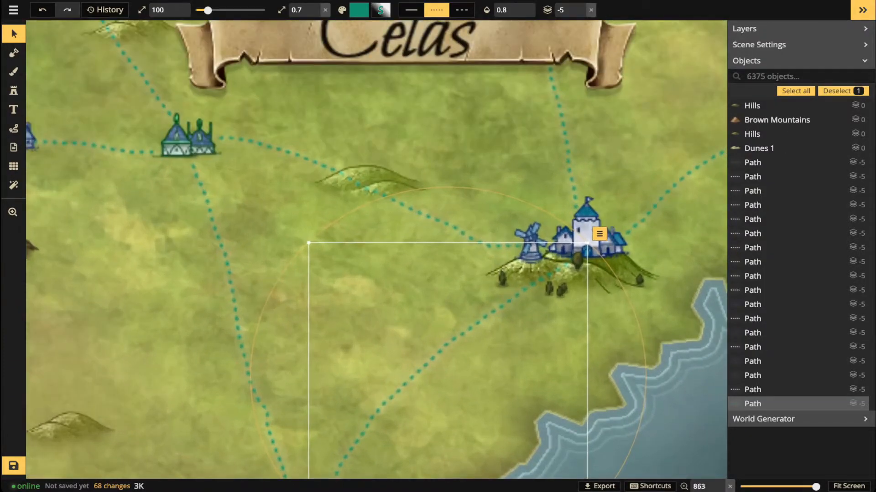
scroll(376, 250, "down", 1)
scroll(376, 250, "up", 1)
left_click_drag(376, 250, 363, 170)
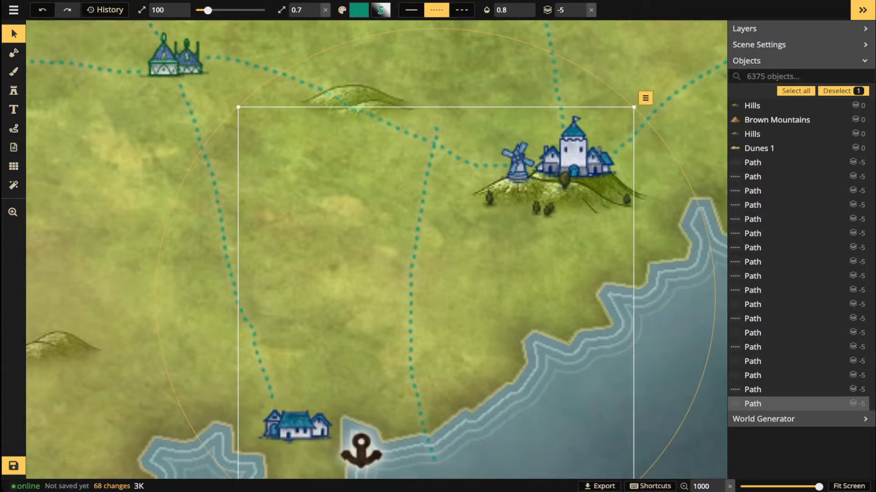
key("Delete")
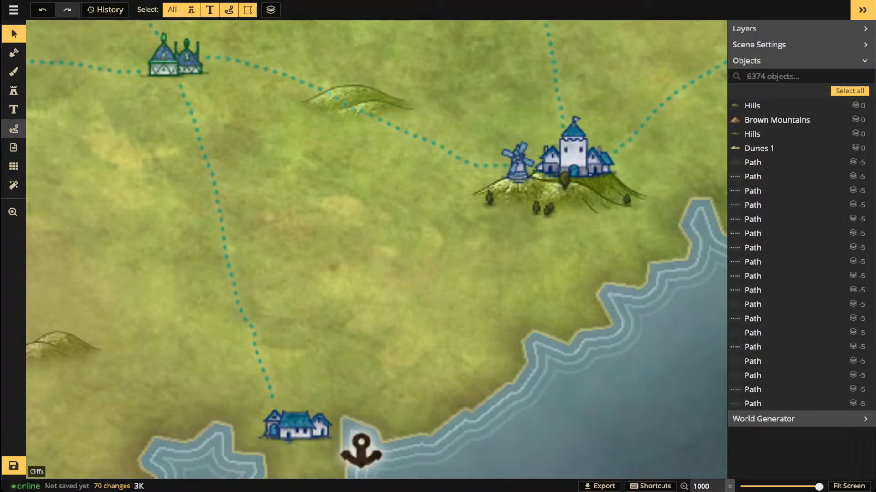
Draw a winding free-draw dotted path of width 0.7 from the towered town's hill down to the southern harbour town.
left_click(14, 129)
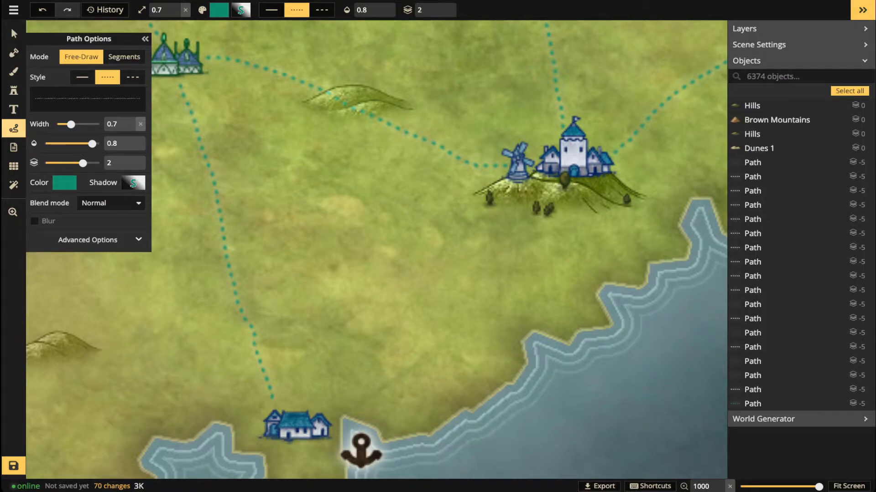
left_click_drag(547, 185, 514, 202)
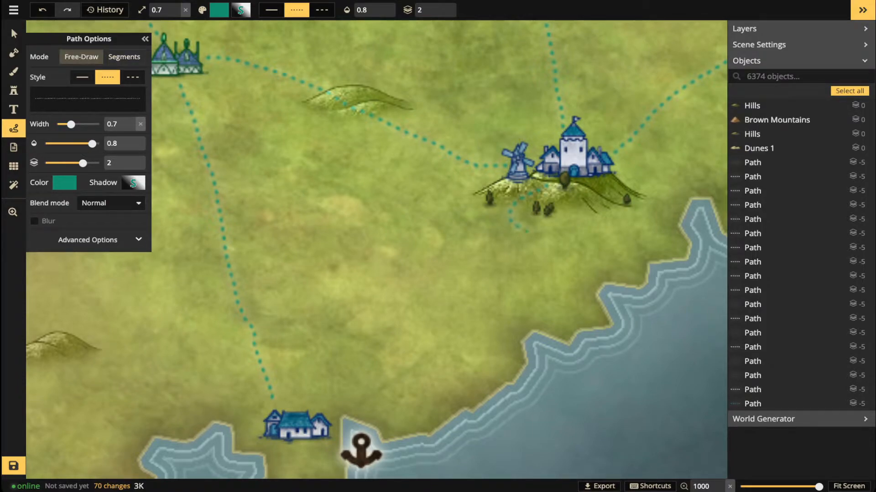
left_click_drag(534, 267, 490, 278)
left_click_drag(375, 405, 332, 410)
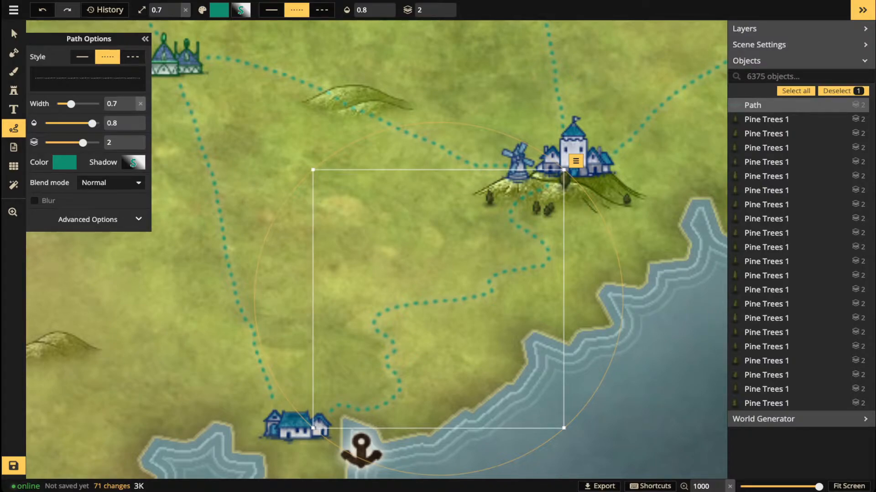
key("Escape")
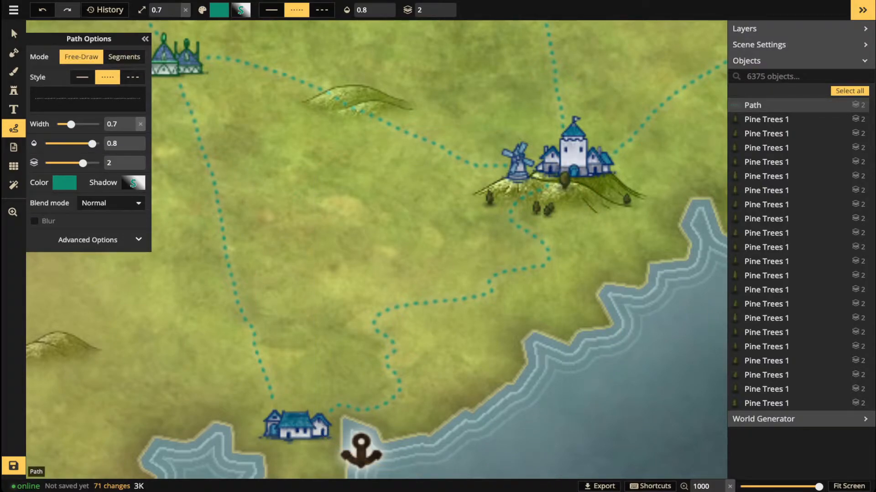
left_click(11, 28)
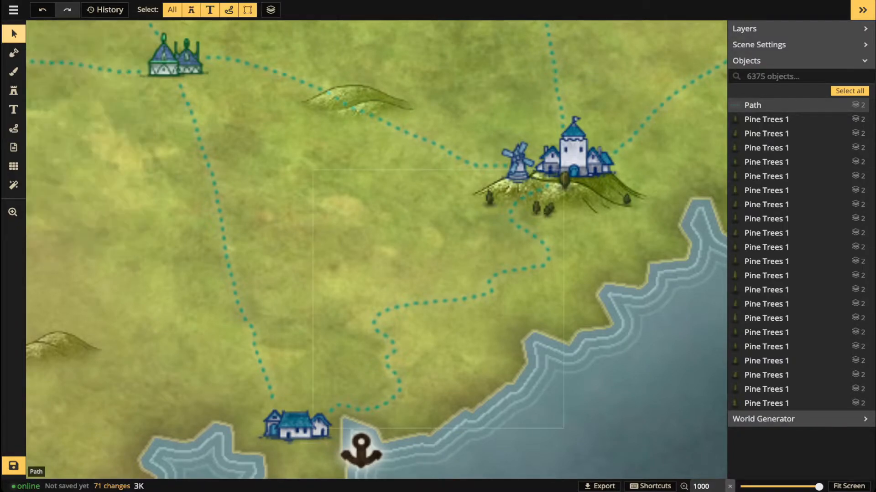
Set the tree stamp to size 104 and place a tree midway along the new winding path.
left_click(13, 90)
key("]")
left_click(425, 302)
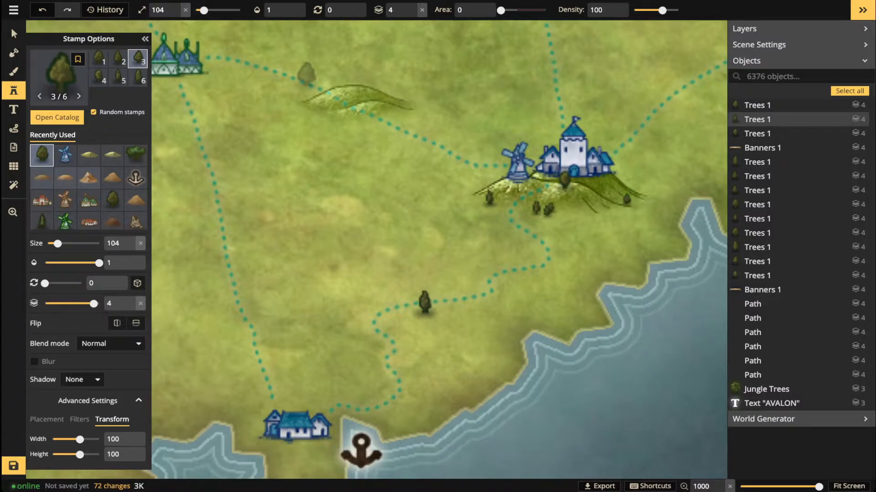
Place two size 74 hills along the winding harbour path, one below the towered town and one at the lone tree.
left_click(88, 155)
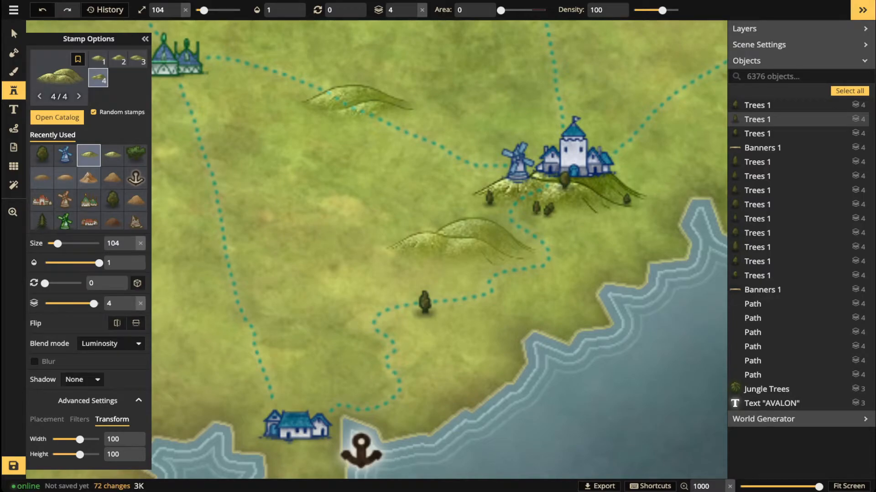
scroll(461, 246, "down", 3)
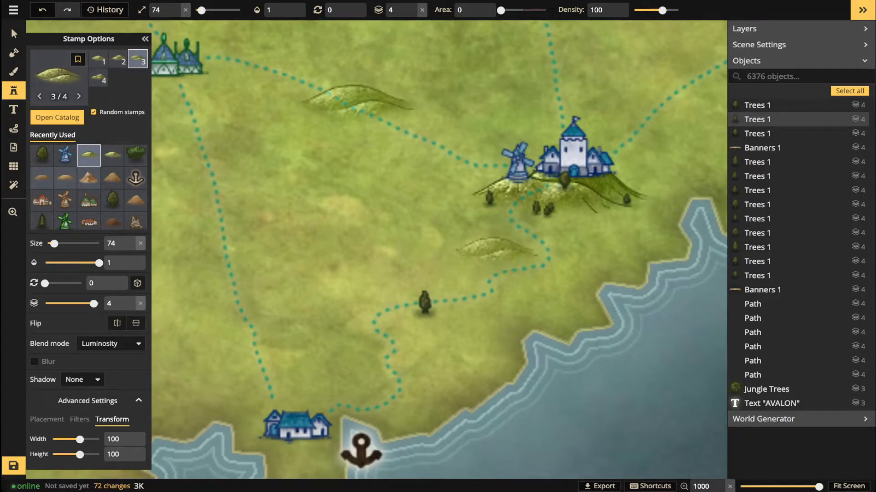
left_click(491, 248)
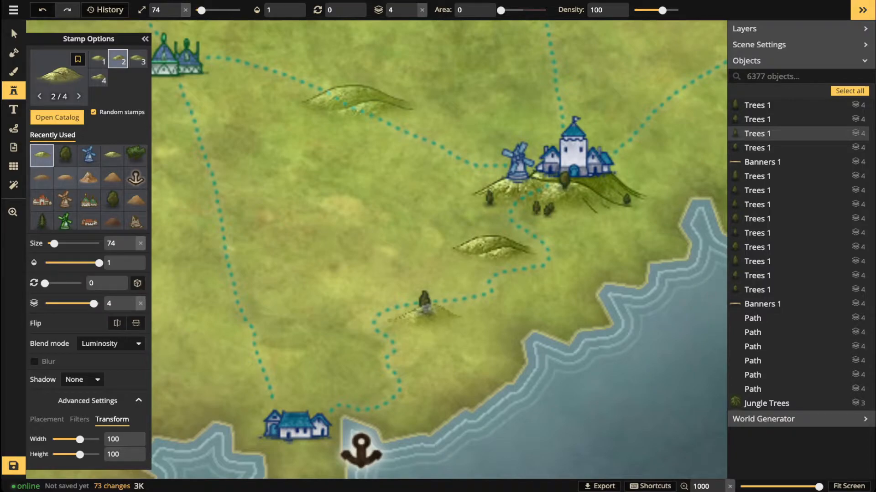
left_click(424, 302)
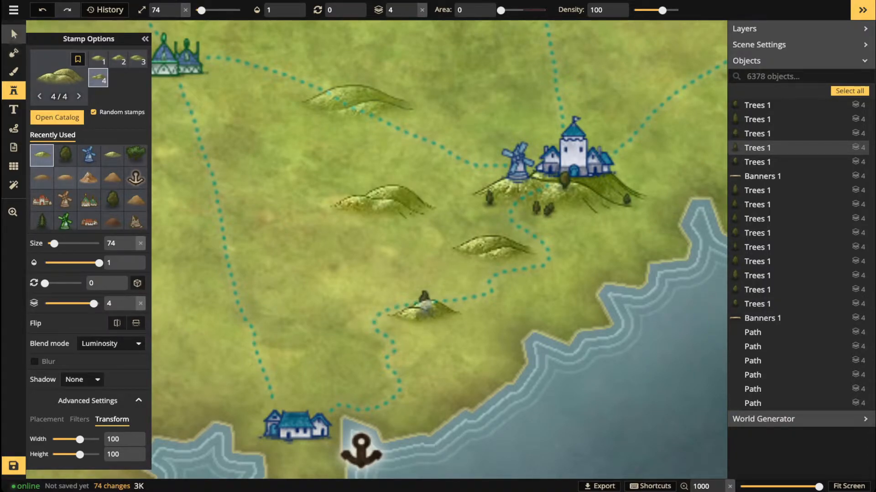
Set the blend mode of the hill at the lone tree to Normal.
left_click(13, 33)
left_click(425, 307)
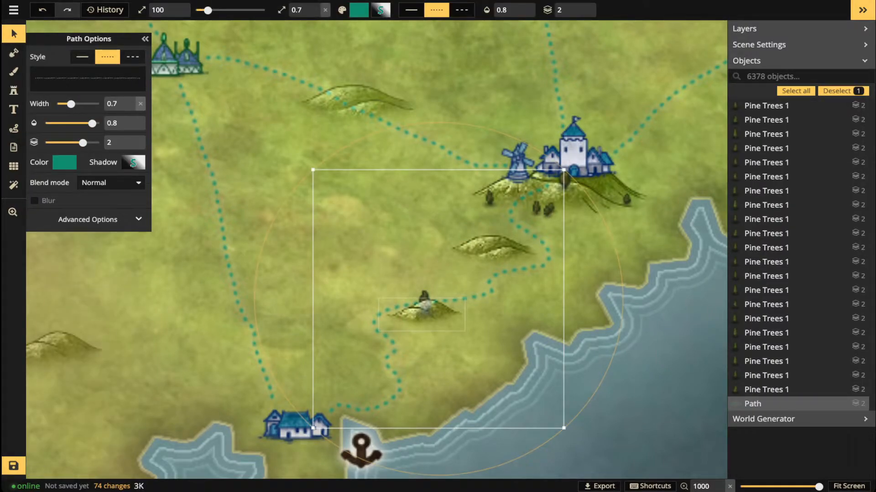
left_click(425, 307)
left_click(111, 158)
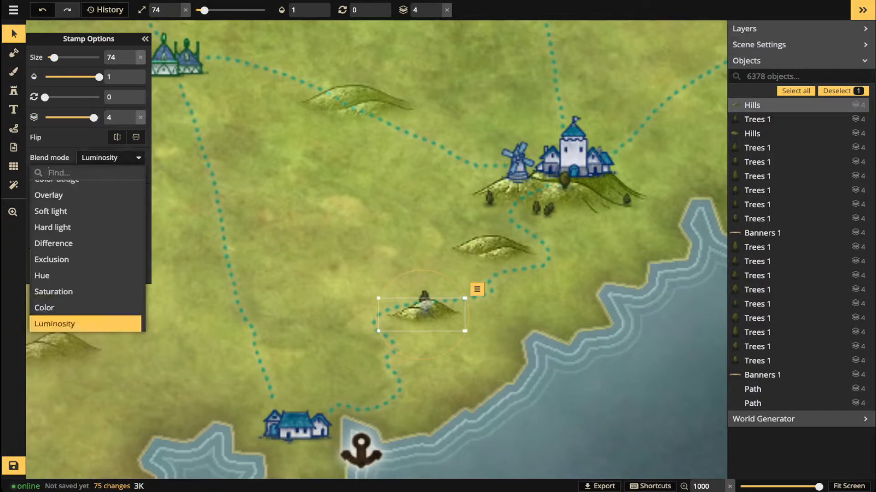
key("Up")
key("Up")
key("Up")
key("Up")
key("Up")
key("Up")
key("Up")
key("Up")
key("Up")
key("Up")
key("Up")
key("Up")
key("Up")
key("Up")
key("Up")
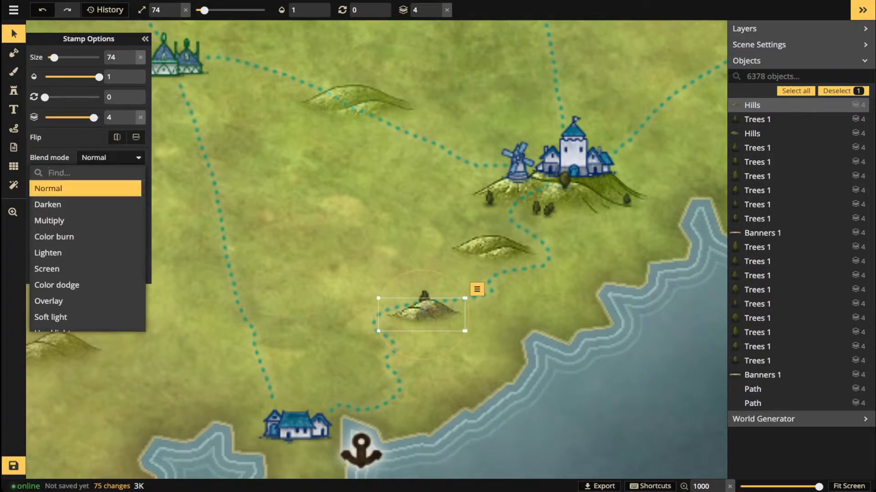
key("Return")
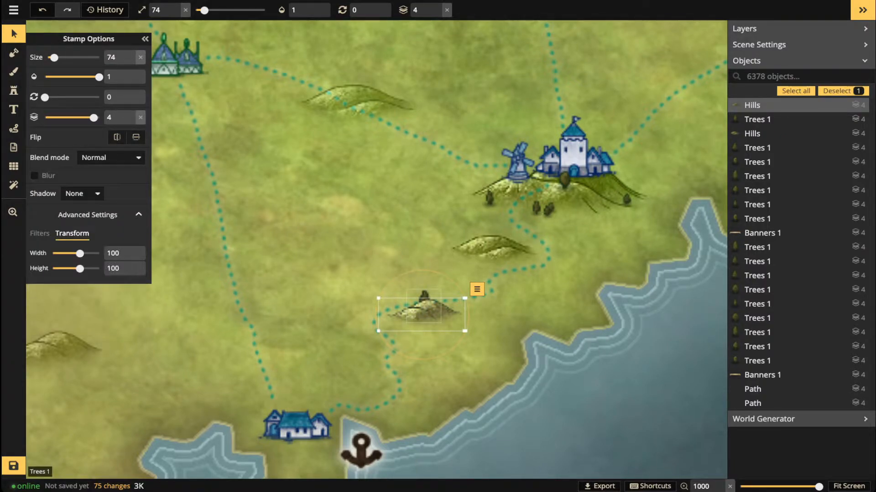
Lower that hill to layer 3 and move the lone tree up onto its crest.
left_click(436, 7)
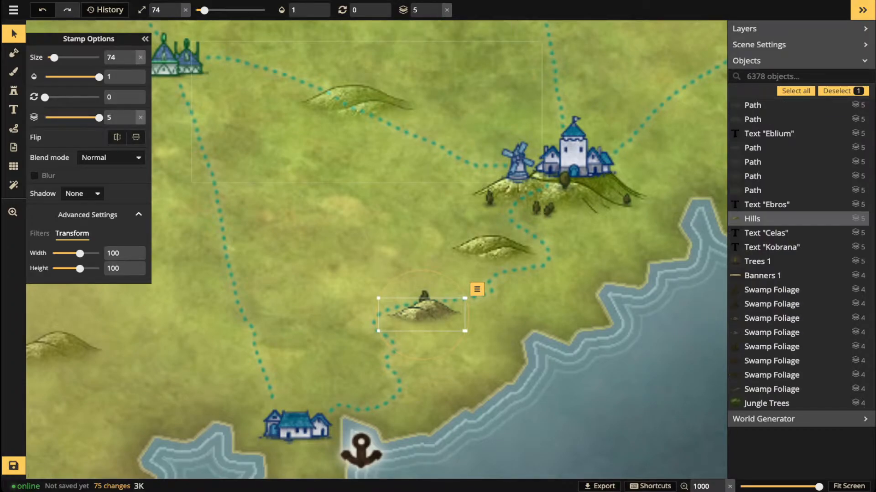
left_click(437, 13)
left_click(436, 13)
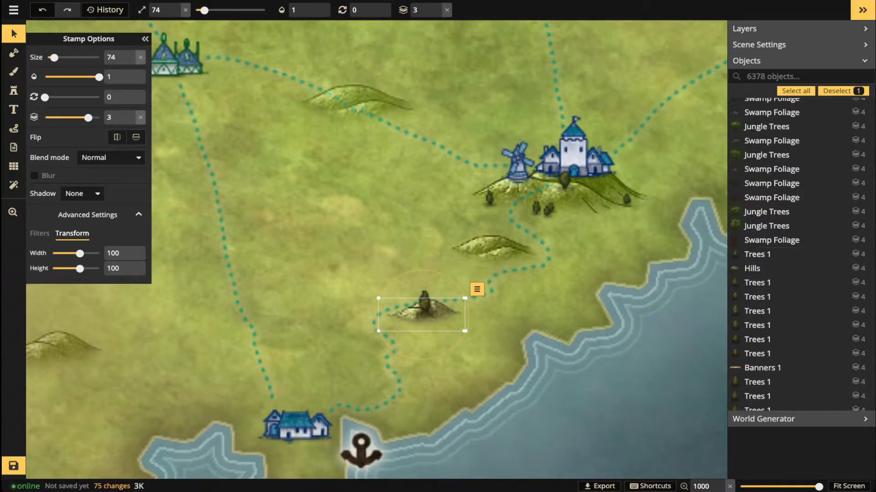
left_click_drag(424, 306, 427, 295)
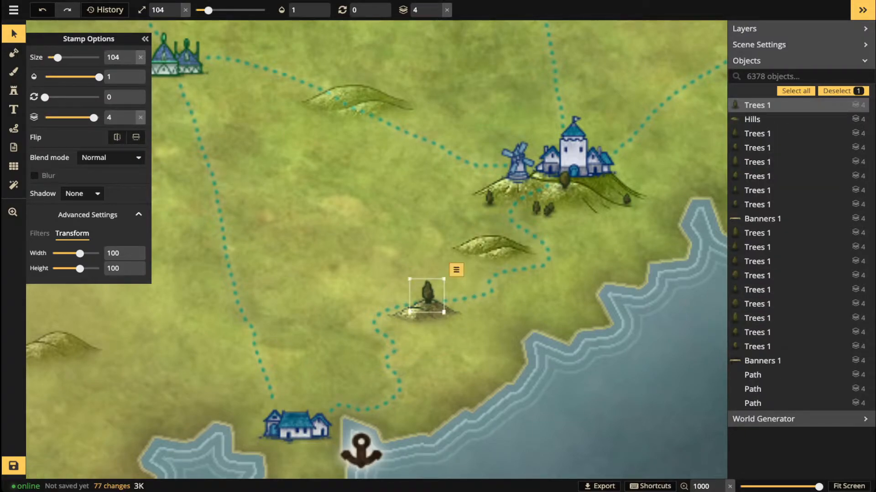
key("Escape")
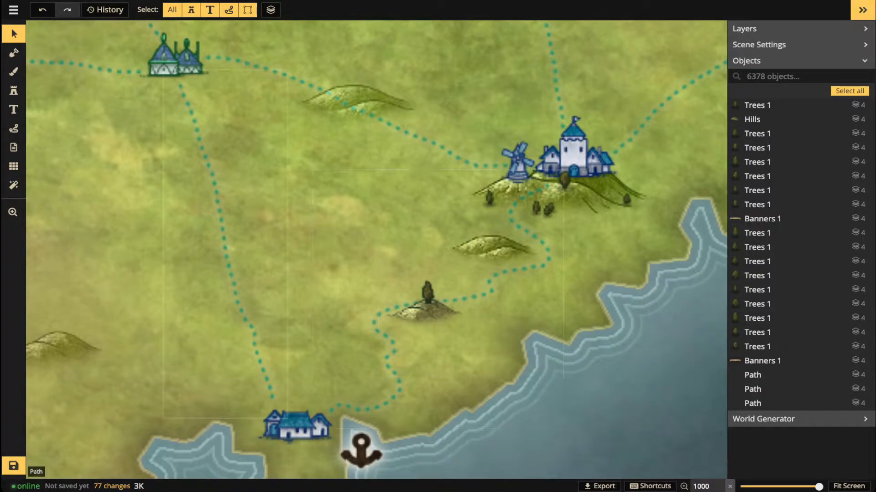
Replace the straight path between the green domed town and the harbour town with a winding free-draw dotted path of width 0.7.
left_click(224, 246)
key("Delete")
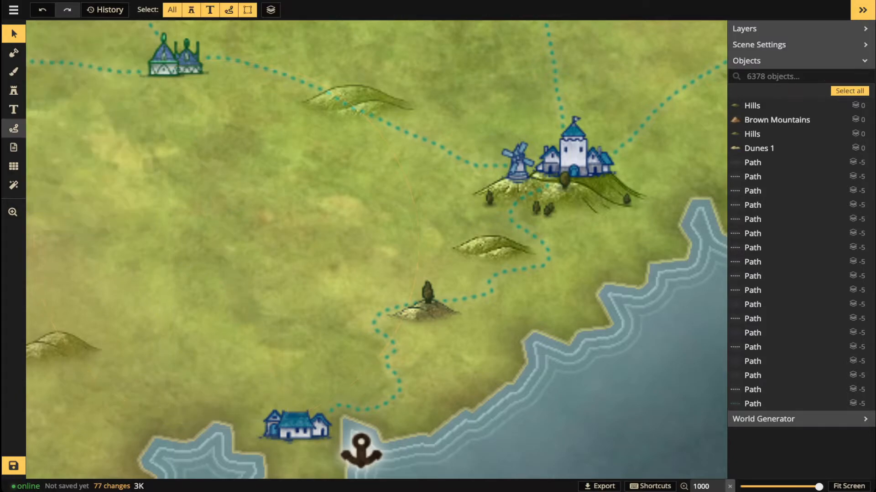
left_click(13, 128)
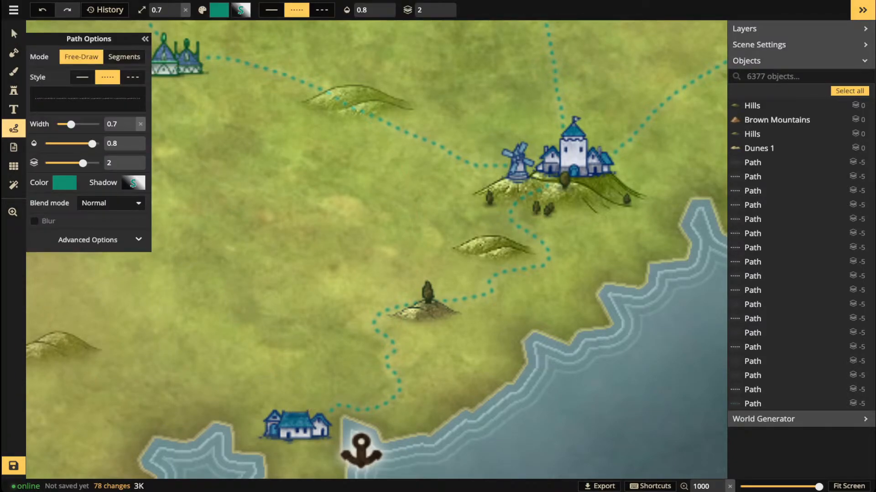
key("space")
left_click_drag(179, 82, 314, 154)
key("shift")
left_click_drag(322, 184, 268, 276)
left_click_drag(363, 332, 390, 359)
left_click_drag(370, 402, 371, 436)
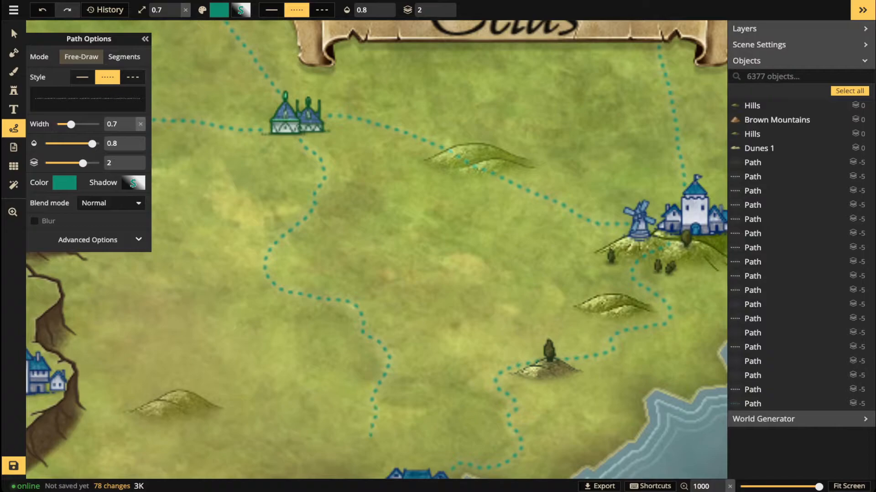
left_click_drag(384, 467, 387, 468)
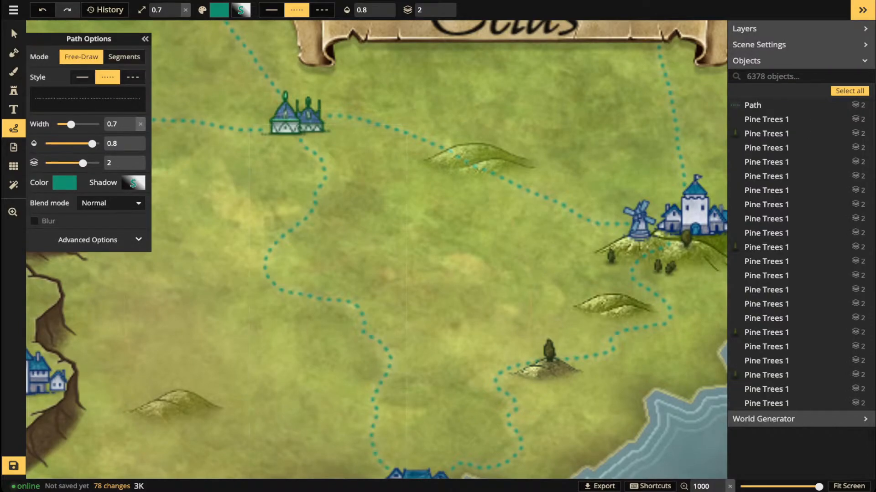
Move the hill lying on the path between the domed and towered towns northeast, clear of the path.
scroll(372, 434, "down", 3)
scroll(378, 379, "down", 1)
key("space")
left_click_drag(378, 378, 383, 261)
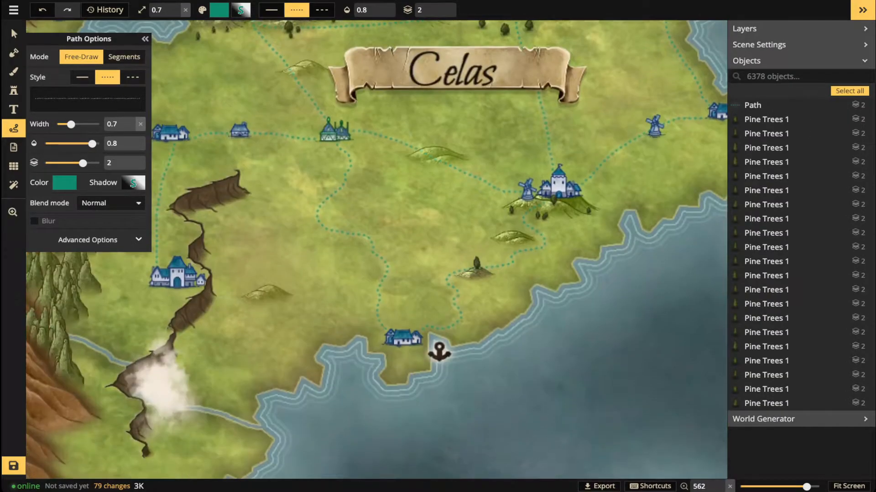
scroll(423, 208, "up", 1)
scroll(422, 208, "up", 1)
left_click(13, 33)
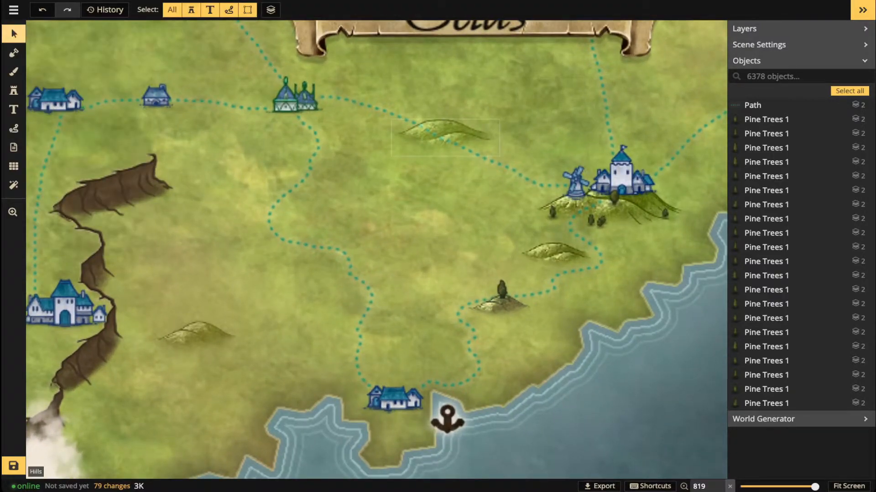
left_click(481, 94)
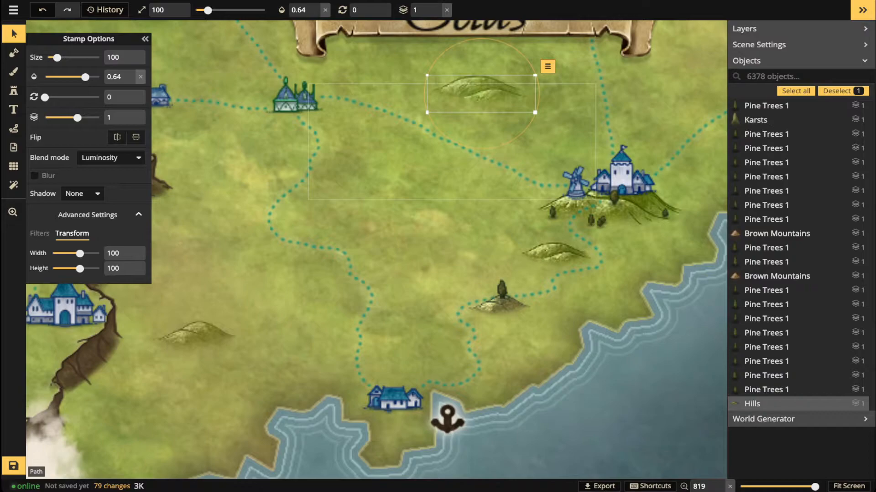
Replace the path between the towered town and the green domed town with a winding free-draw dotted path of width 0.7.
left_click(593, 191)
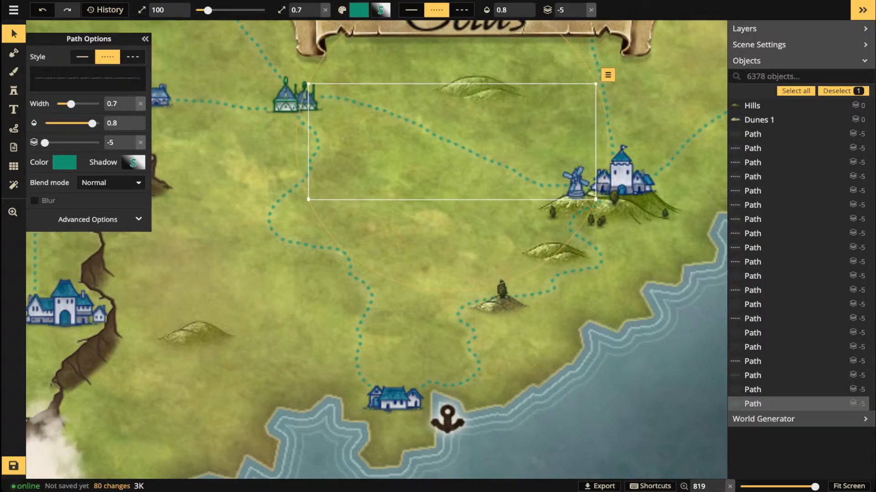
key("Delete")
left_click(14, 128)
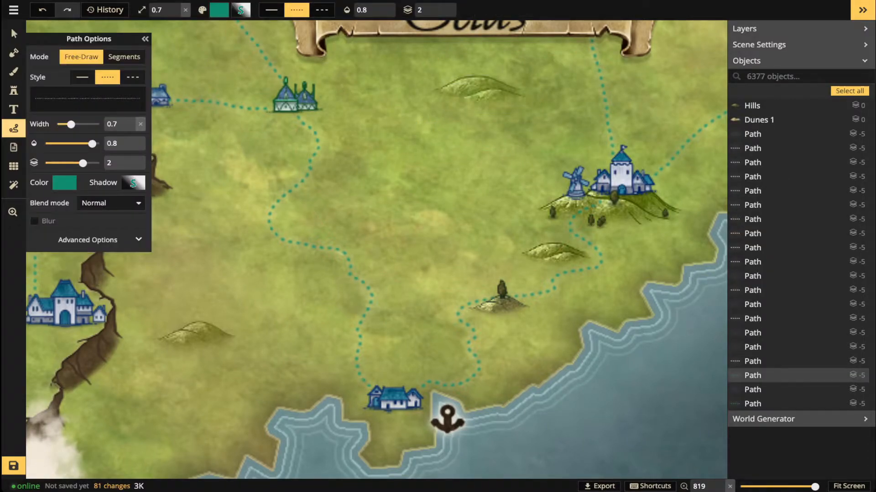
left_click_drag(565, 191, 493, 171)
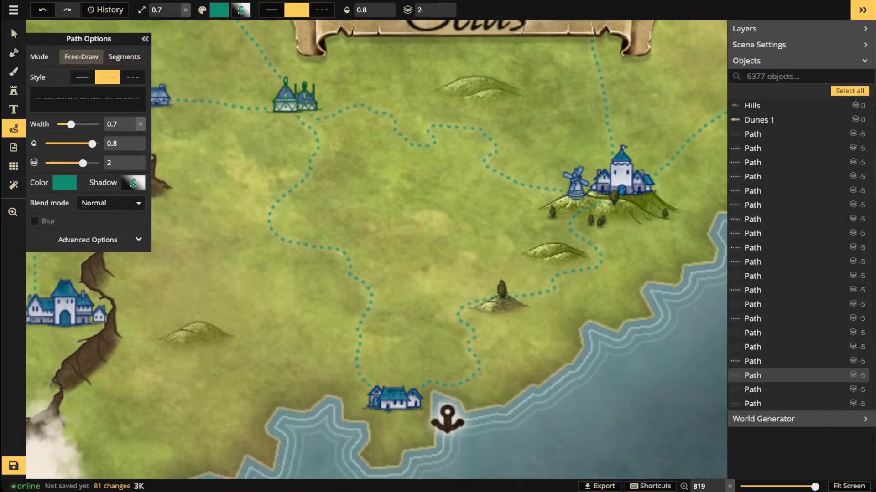
left_click_drag(319, 120, 307, 113)
key("Escape")
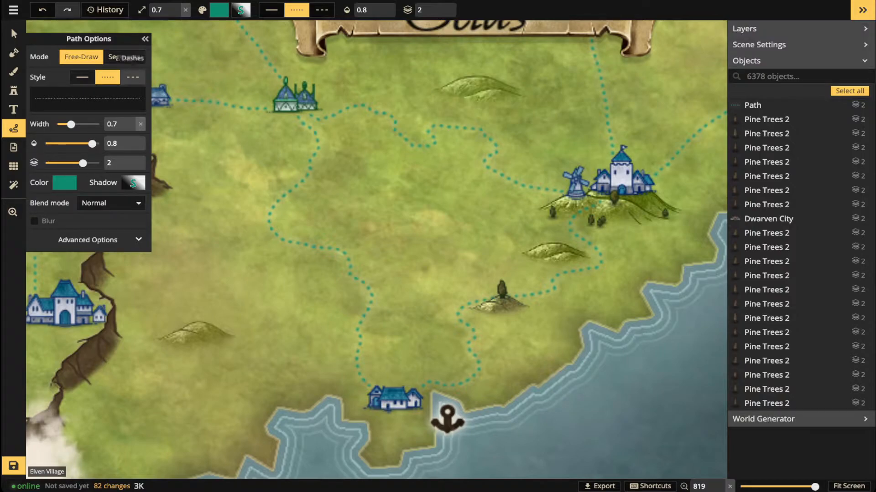
left_click(82, 77)
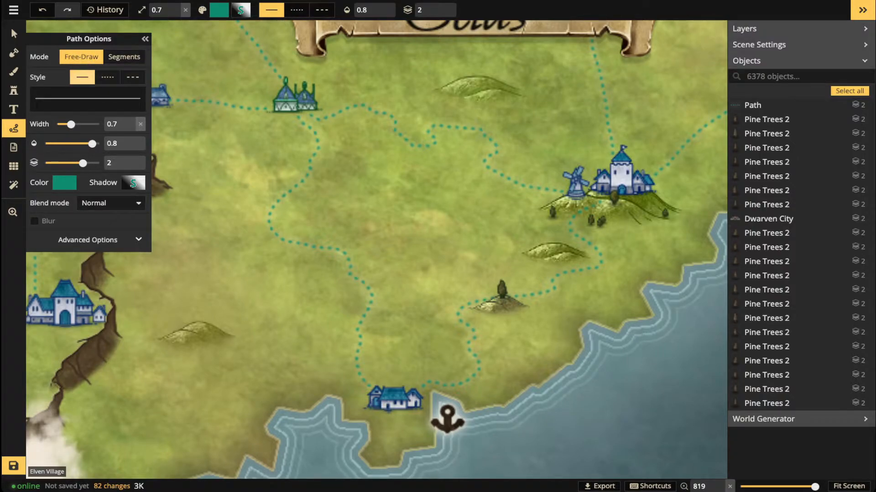
left_click(65, 182)
left_click(136, 252)
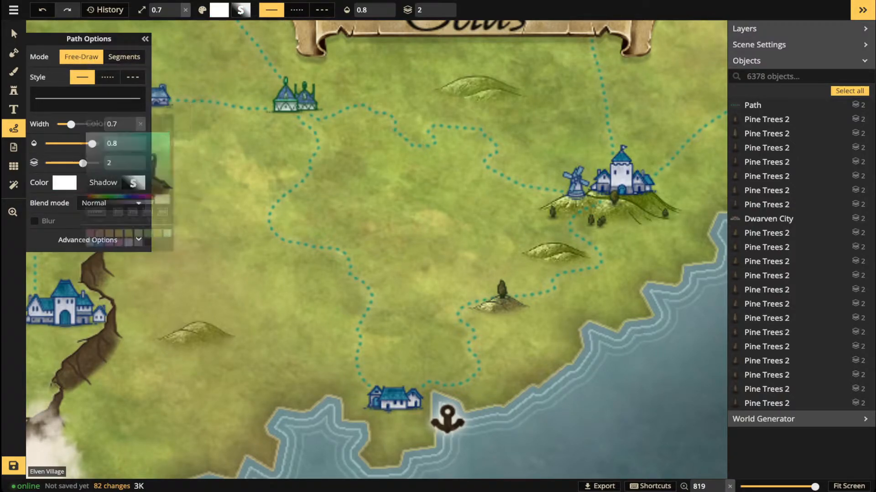
mouse_move(324, 125)
left_mouse_down()
mouse_move(317, 177)
mouse_move(284, 206)
mouse_move(312, 236)
mouse_move(356, 250)
mouse_move(371, 290)
mouse_move(375, 353)
mouse_move(410, 367)
mouse_move(465, 361)
mouse_move(452, 321)
mouse_move(467, 286)
mouse_move(493, 278)
mouse_move(513, 254)
mouse_move(332, 125)
left_mouse_up()
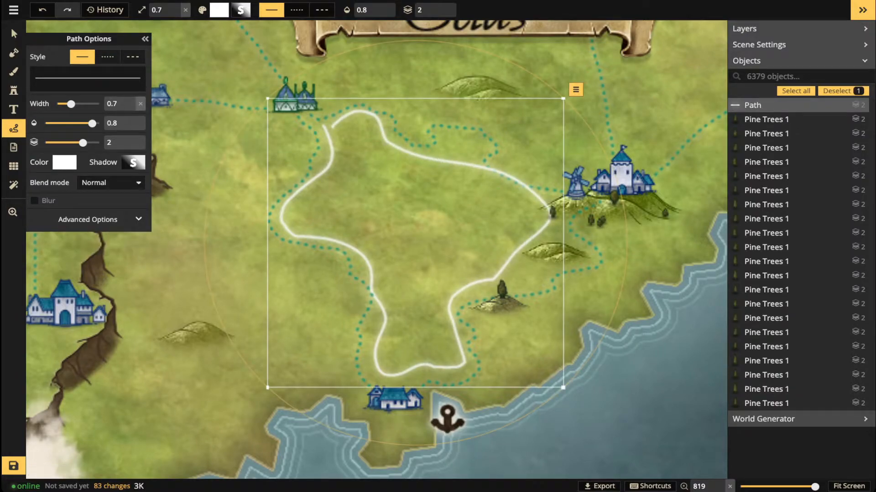
key("Delete")
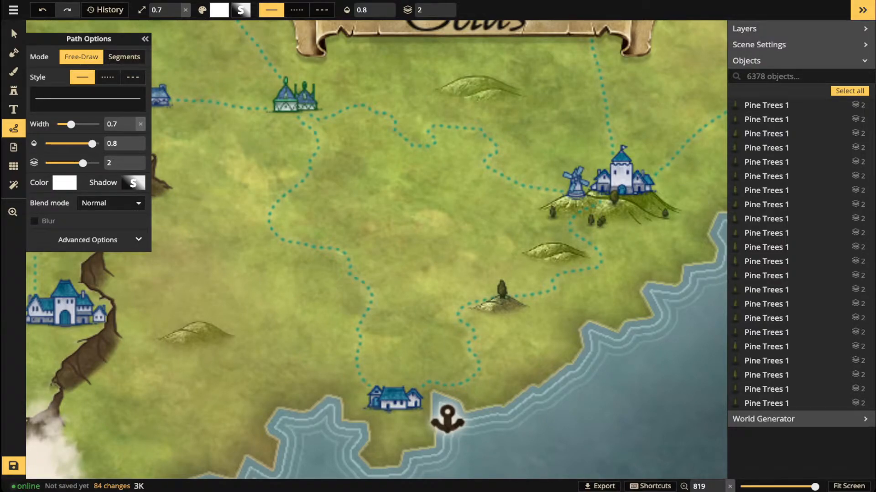
Replace the path west of the green domed town with two curved dotted segments meeting at the small house and reaching the western village.
left_click(14, 33)
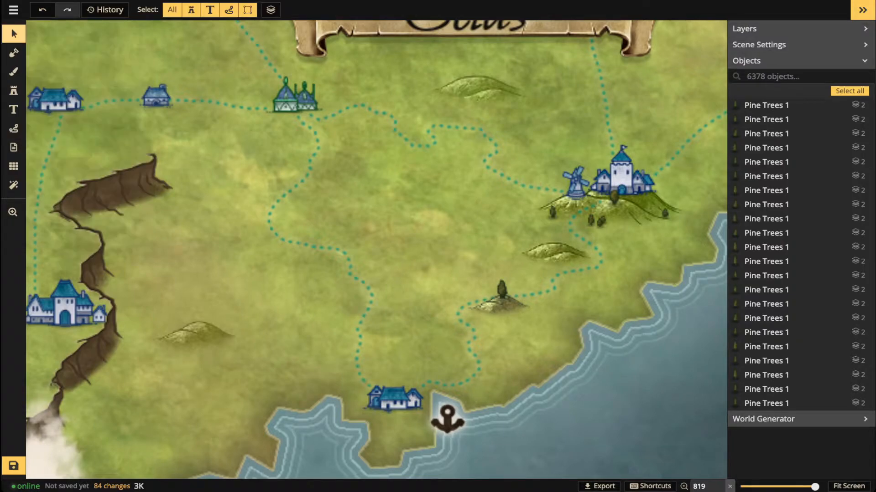
scroll(119, 167, "down", 2)
left_click_drag(118, 178, 257, 217)
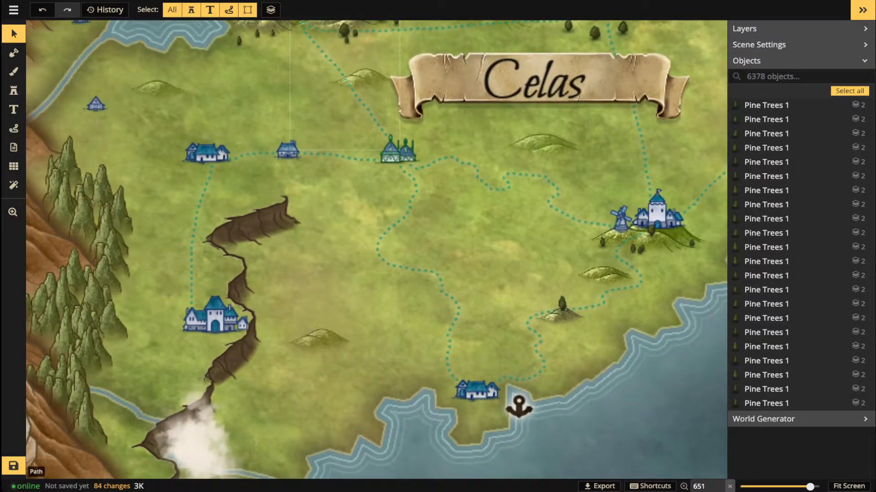
scroll(336, 162, "up", 4)
left_click(336, 158)
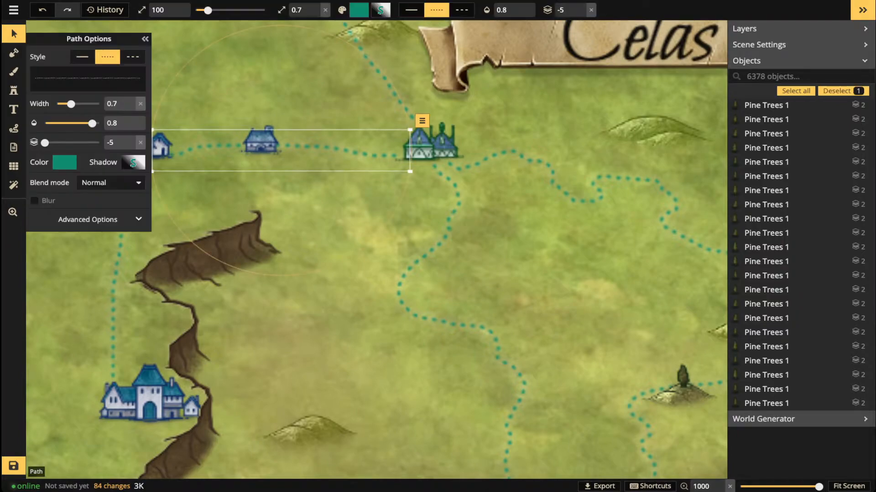
key("Delete")
key("p")
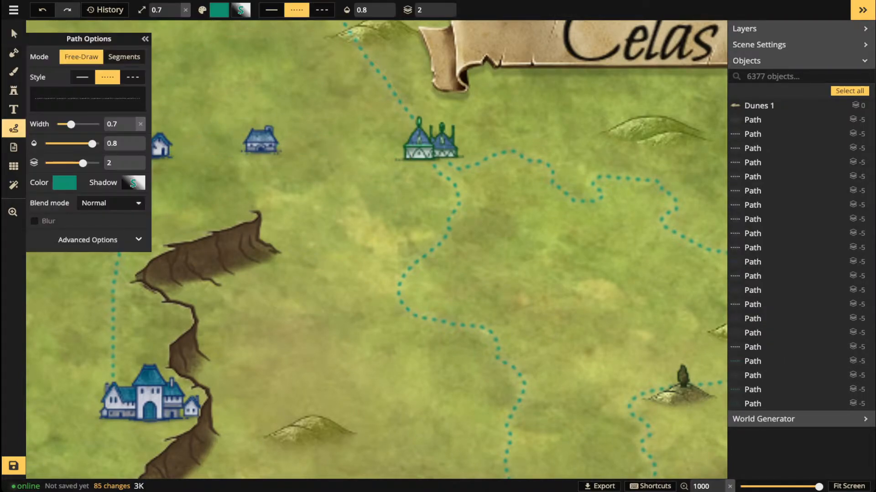
mouse_move(391, 150)
left_mouse_down()
mouse_move(332, 161)
mouse_move(298, 147)
mouse_move(529, 143)
left_mouse_up()
key("space")
left_click_drag(476, 141, 461, 137)
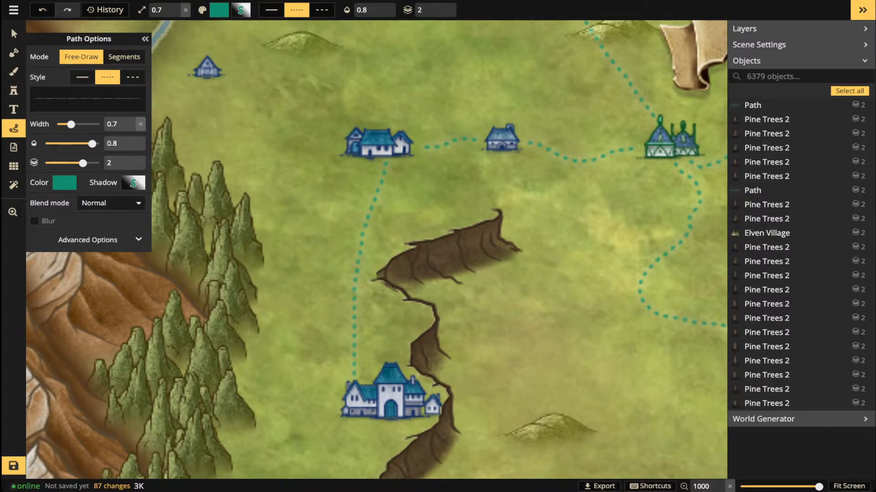
Replace the straight path between the western village and the gated town with a winding free-draw dotted path skirting the ravine, width 0.7.
left_click(13, 33)
left_click(360, 255)
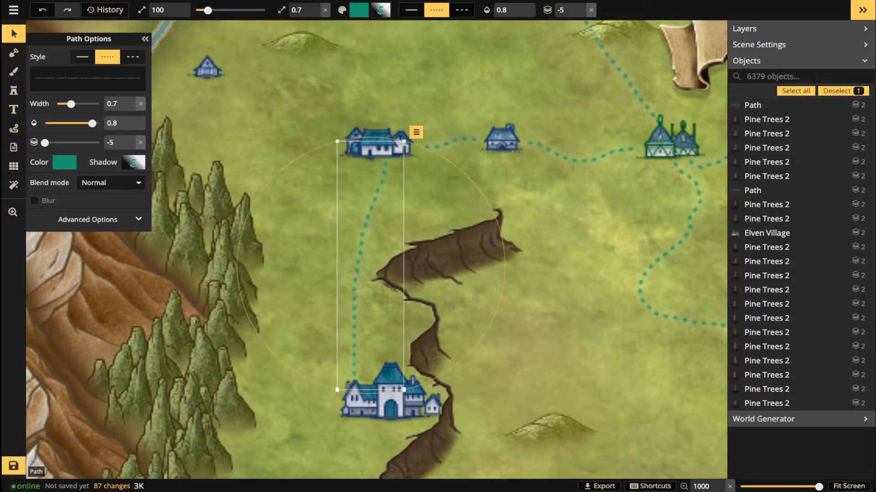
key("Delete")
left_click(13, 129)
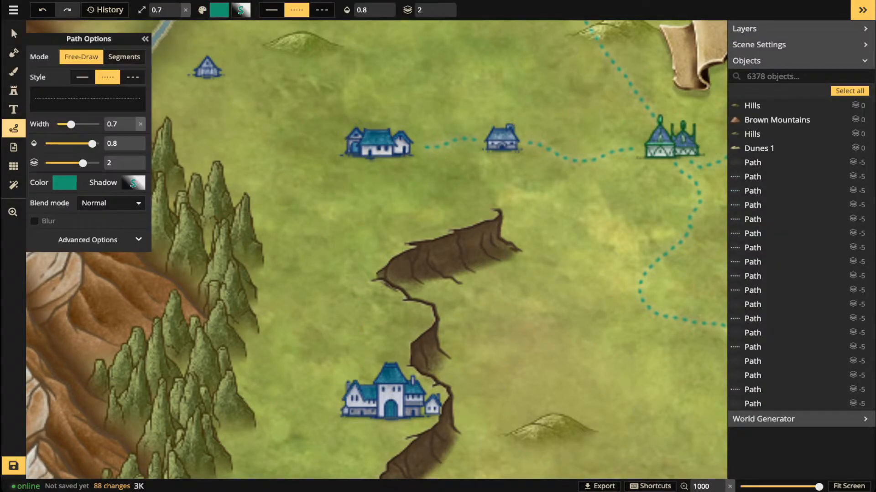
mouse_move(384, 167)
left_mouse_down()
mouse_move(388, 182)
mouse_move(447, 200)
left_mouse_up()
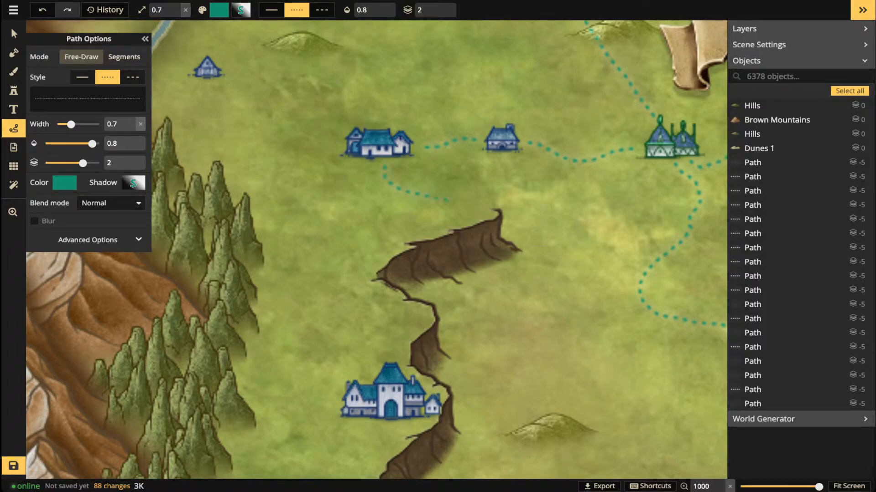
mouse_move(403, 231)
left_mouse_down()
mouse_move(377, 243)
mouse_move(366, 285)
mouse_move(395, 337)
mouse_move(374, 362)
left_mouse_up()
key("Escape")
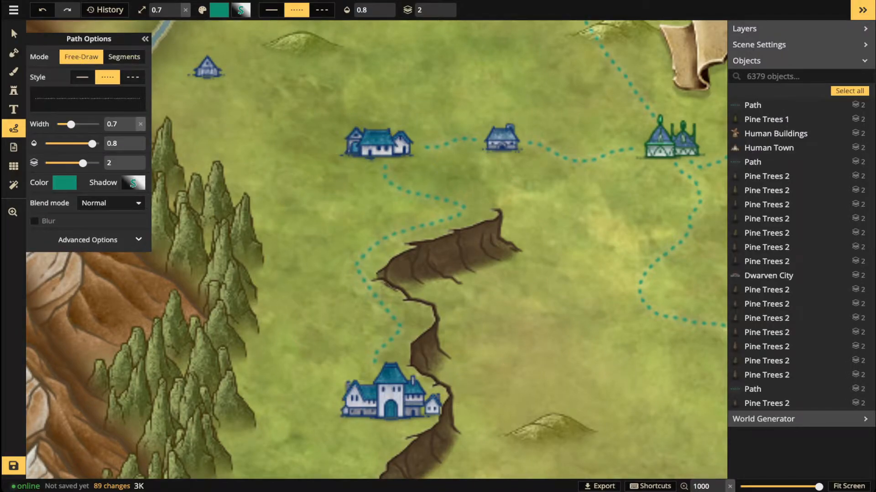
Move the small hill northwest of the western village slightly south.
scroll(481, 283, "down", 2)
left_click(13, 33)
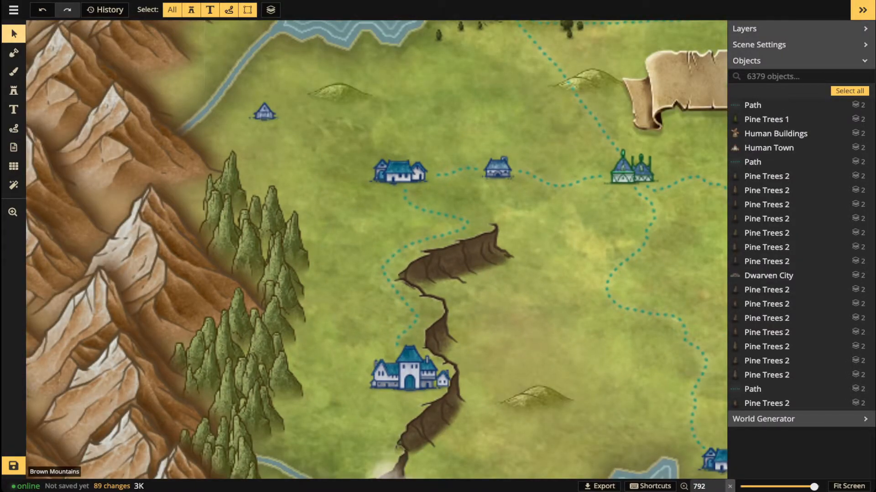
scroll(313, 160, "down", 5)
scroll(313, 160, "down", 2)
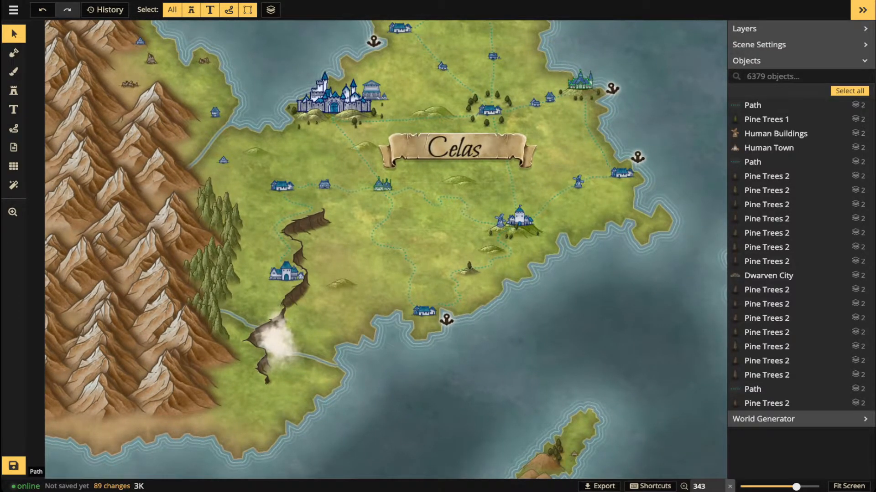
scroll(325, 147, "up", 6)
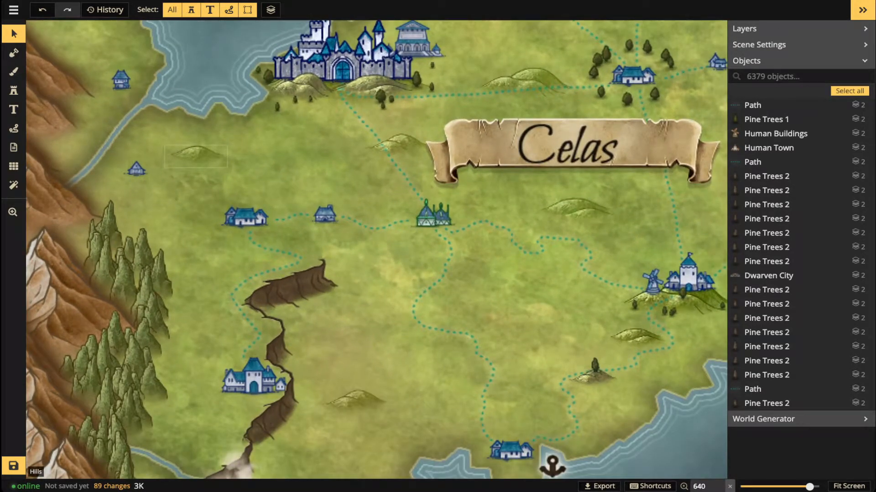
mouse_move(196, 156)
left_mouse_down()
mouse_move(215, 164)
mouse_move(193, 170)
left_mouse_up()
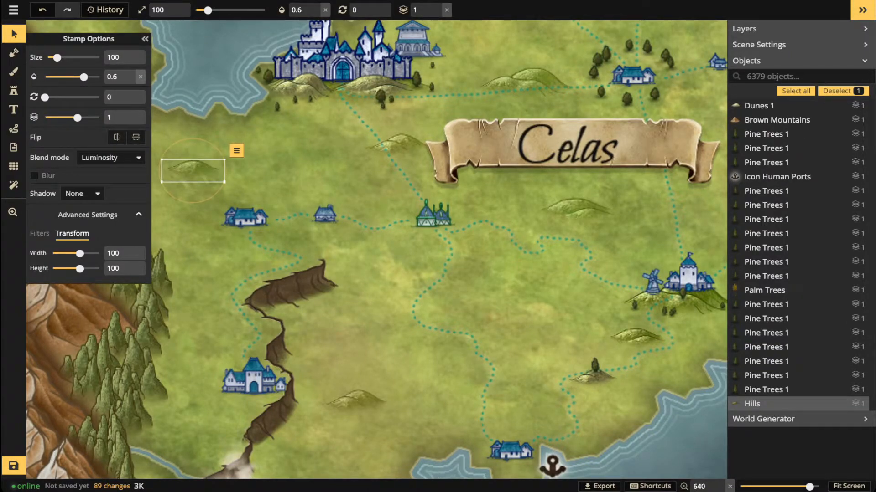
scroll(347, 98, "down", 2)
left_click_drag(346, 98, 463, 158)
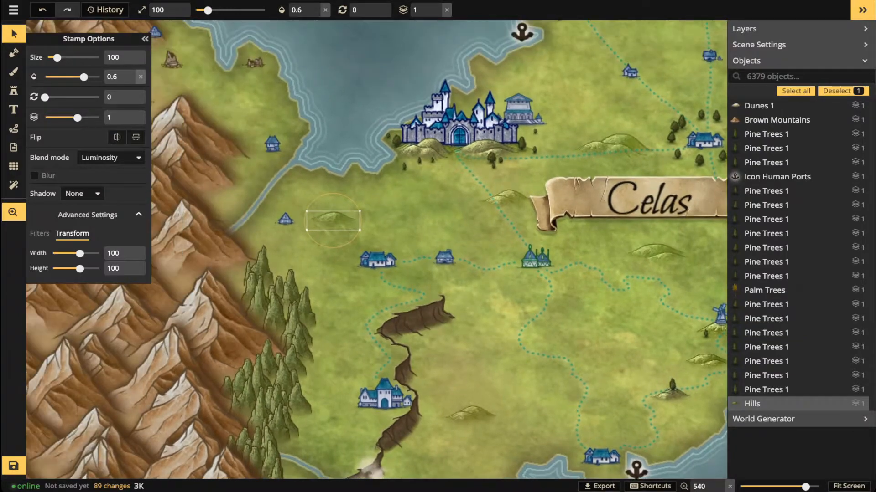
key("Delete")
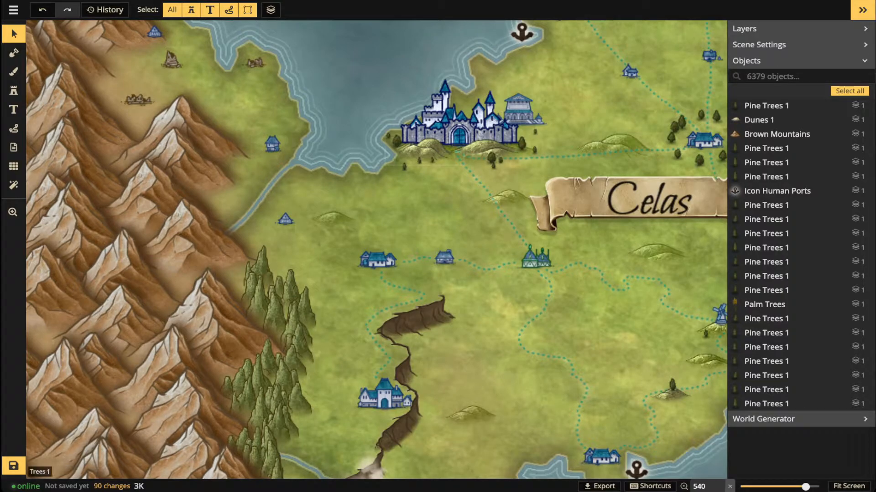
Replace the straight path between the large castle and the green domed town with a winding free-draw dotted path of width 0.7.
scroll(400, 162, "down", 2)
scroll(395, 155, "down", 2)
left_click_drag(395, 155, 365, 85)
scroll(325, 170, "up", 5)
scroll(295, 126, "up", 2)
scroll(421, 135, "down", 4)
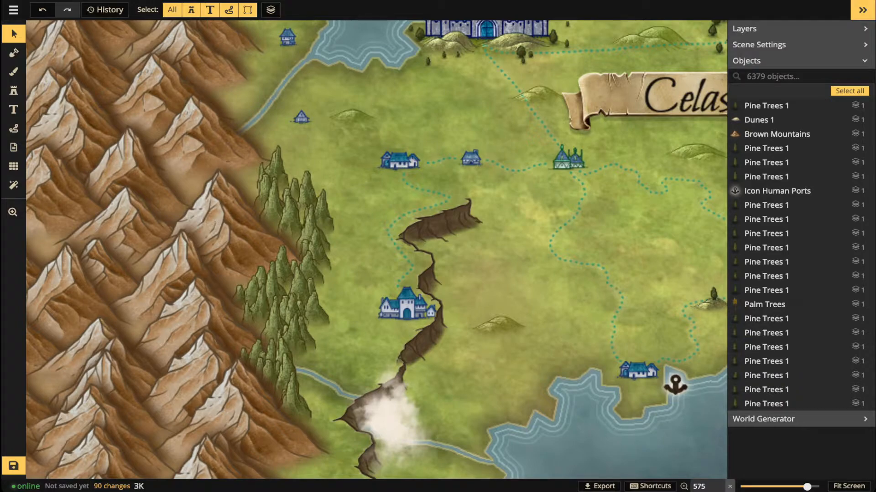
left_click_drag(449, 199, 369, 336)
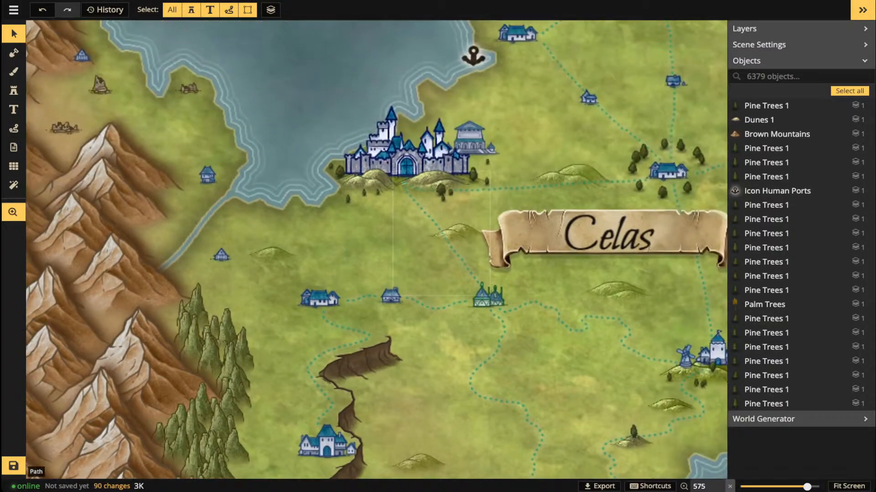
left_click(439, 231)
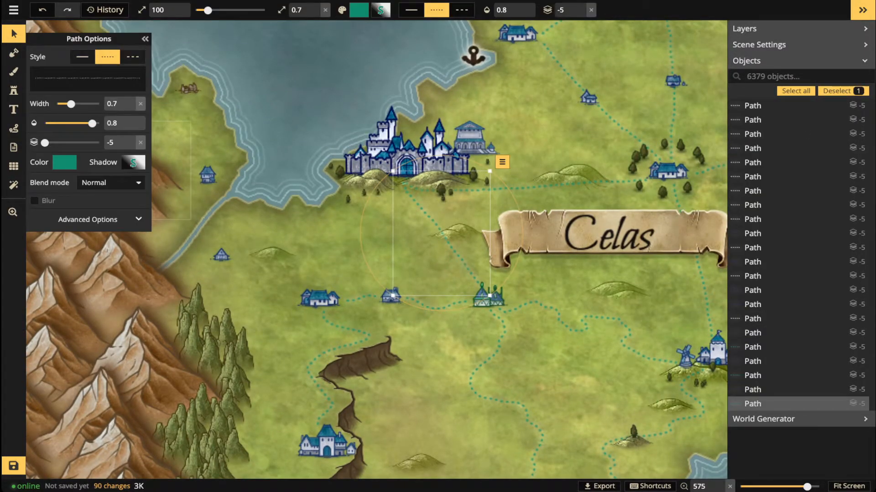
key("Delete")
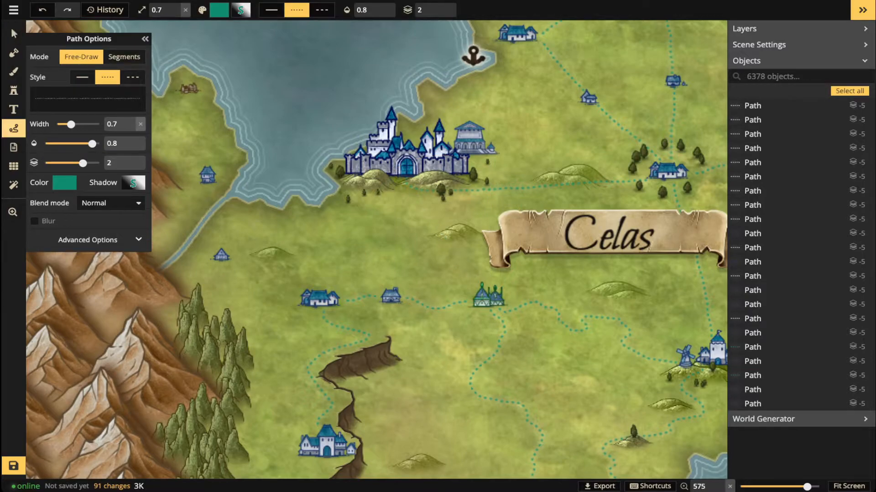
left_click_drag(403, 195, 413, 254)
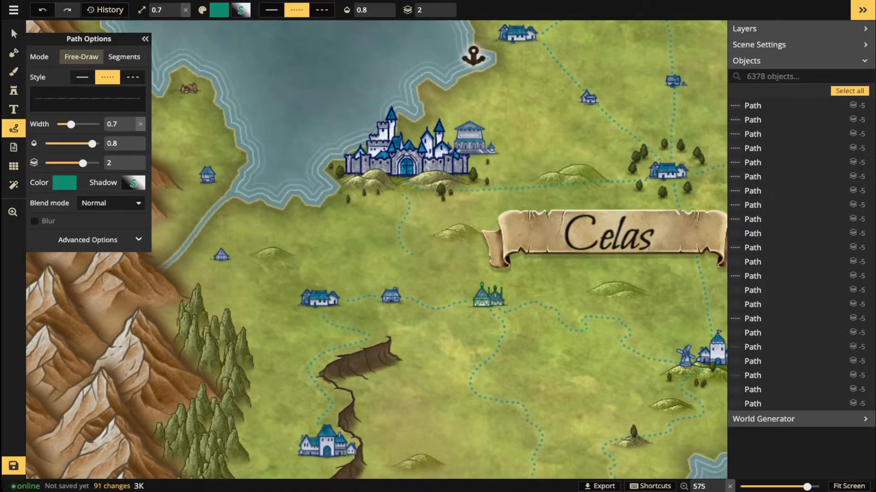
left_click_drag(474, 303, 477, 302)
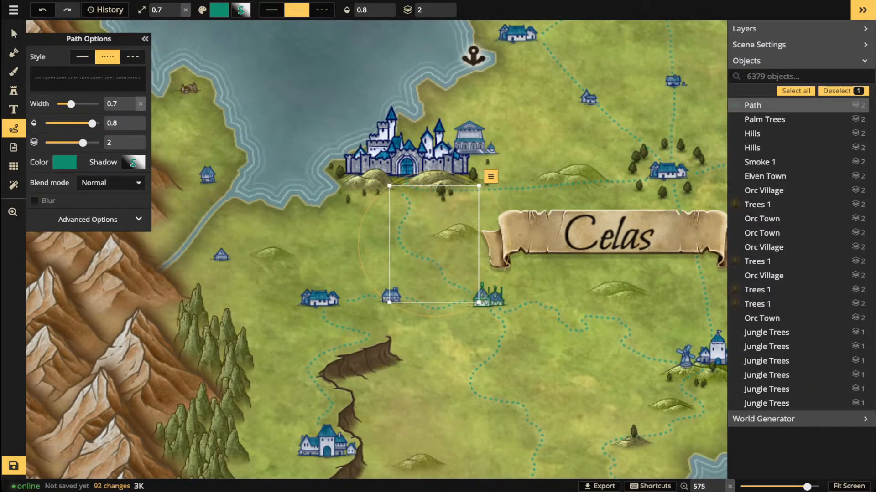
key("Escape")
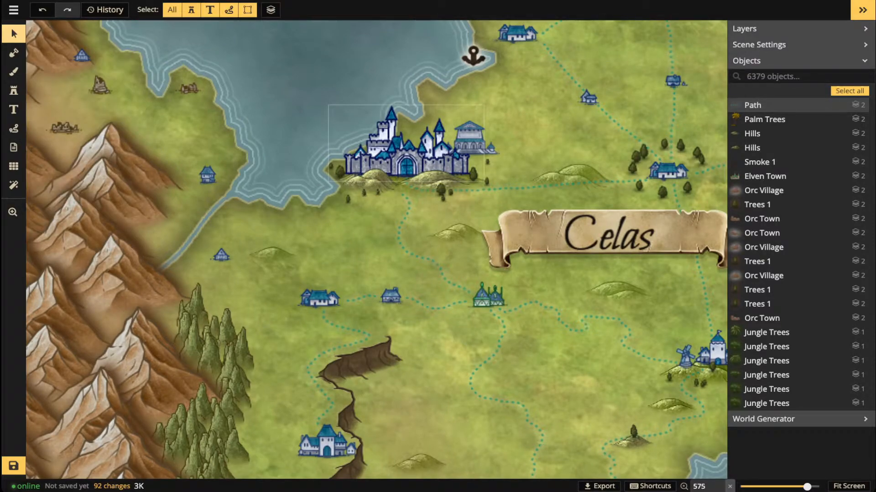
Replace the straight path between the large castle and the tree-ringed village with a winding dotted path curving below the hills, width 0.7.
left_click(659, 181)
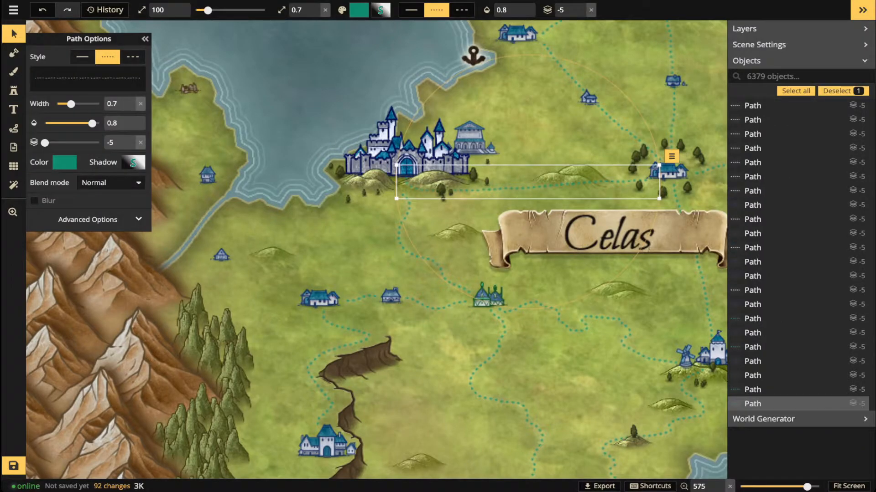
key("Delete")
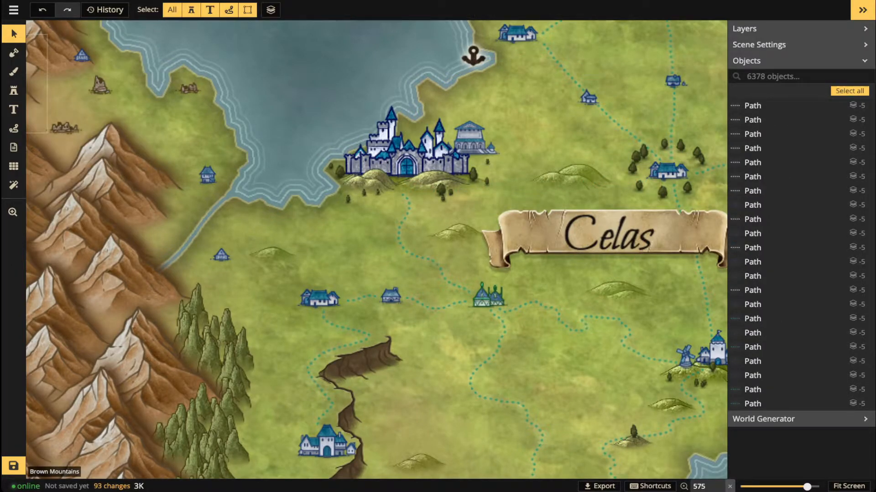
left_click(14, 129)
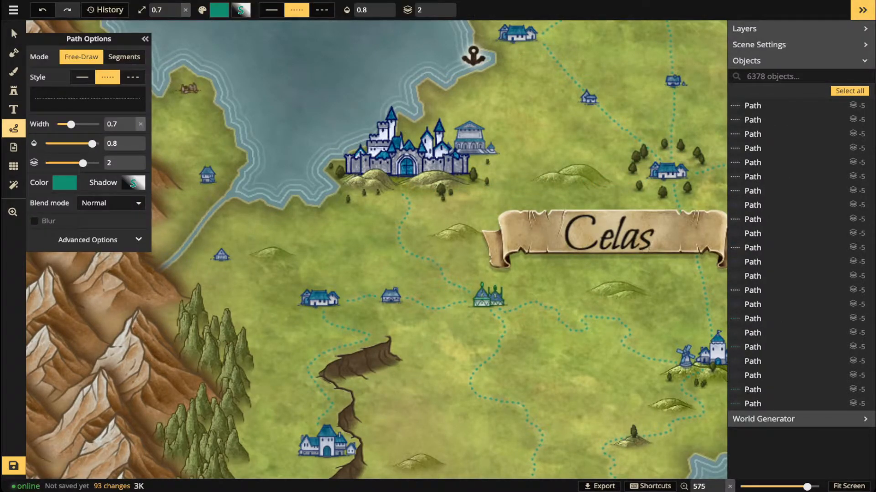
left_click(124, 57)
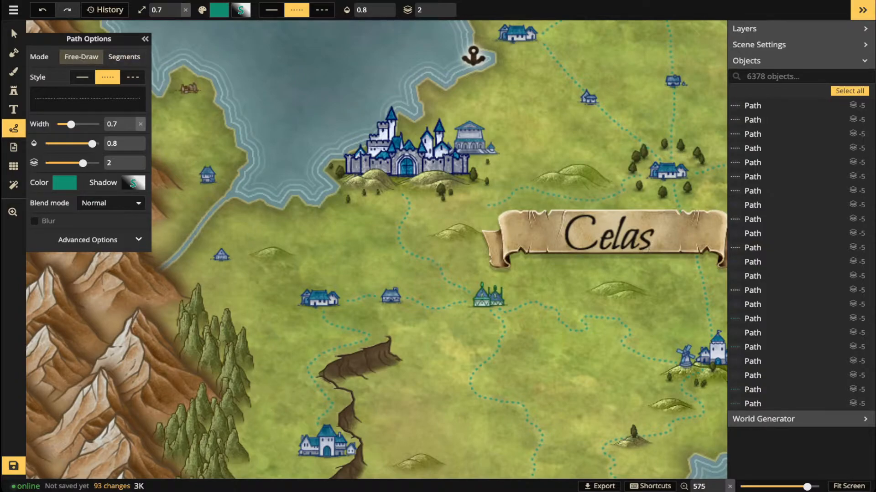
left_click_drag(488, 206, 410, 208)
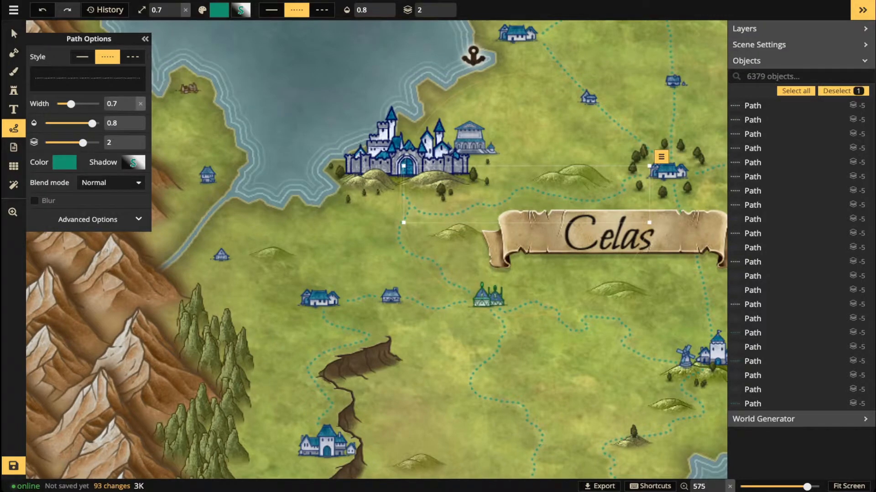
key("Escape")
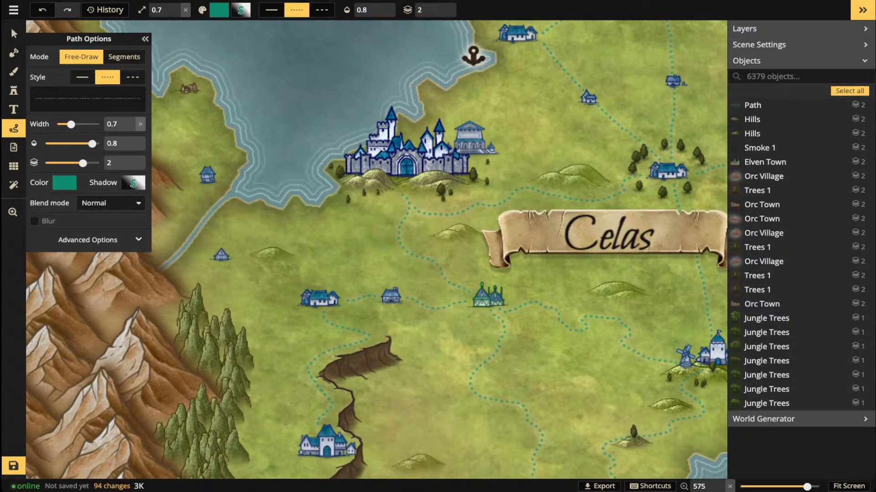
Replace the straight path between the tree-ringed village and the towered windmill town with a winding dotted path passing behind the Celas banner.
left_click_drag(478, 183, 274, 321)
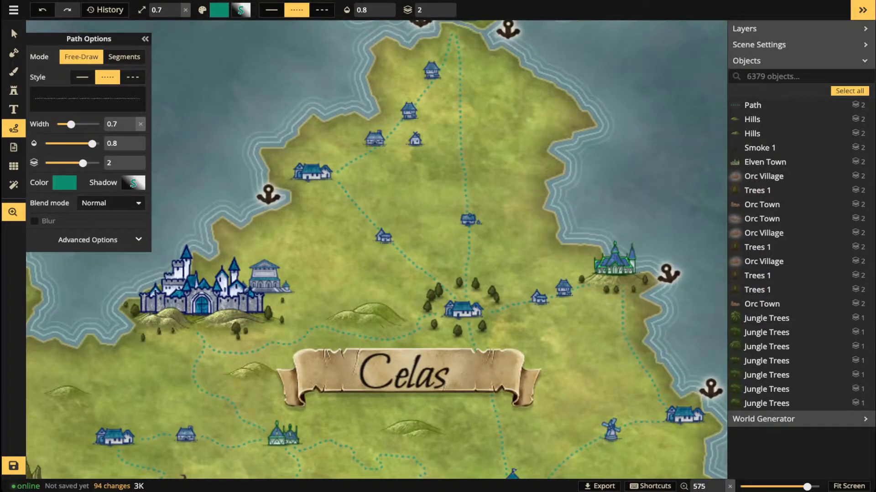
left_click_drag(389, 307, 364, 192)
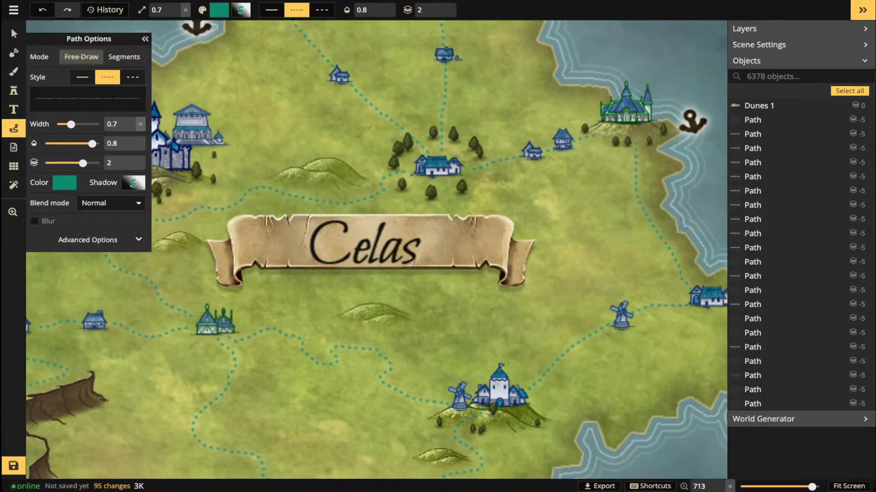
left_click_drag(480, 248, 446, 307)
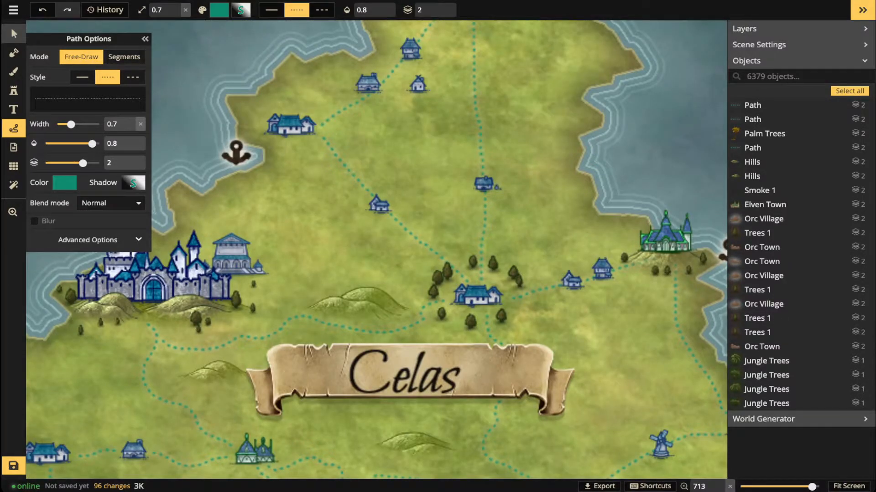
Delete the straight path between the tree-ringed village and the northwestern harbour village.
left_click(13, 33)
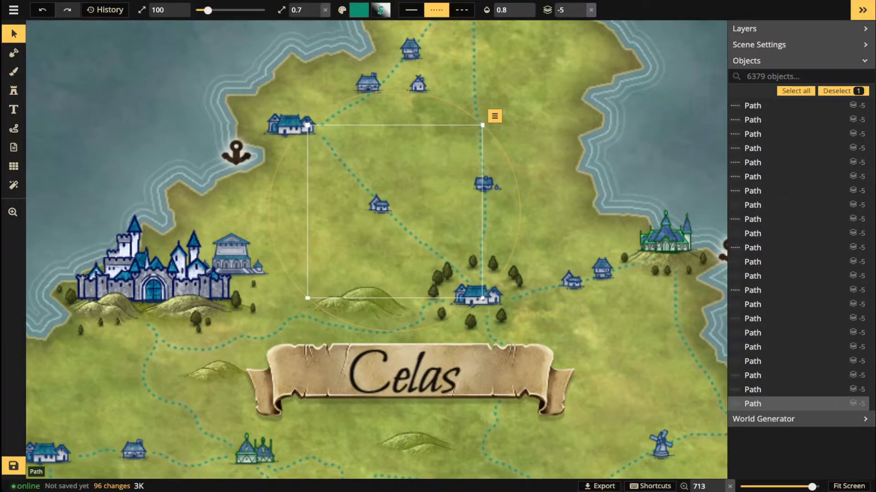
key("Delete")
left_click(14, 129)
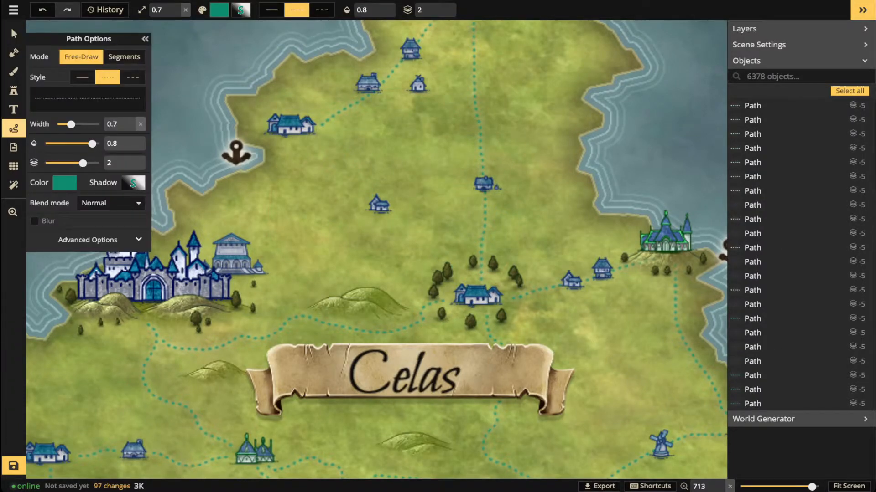
left_click_drag(478, 281, 461, 272)
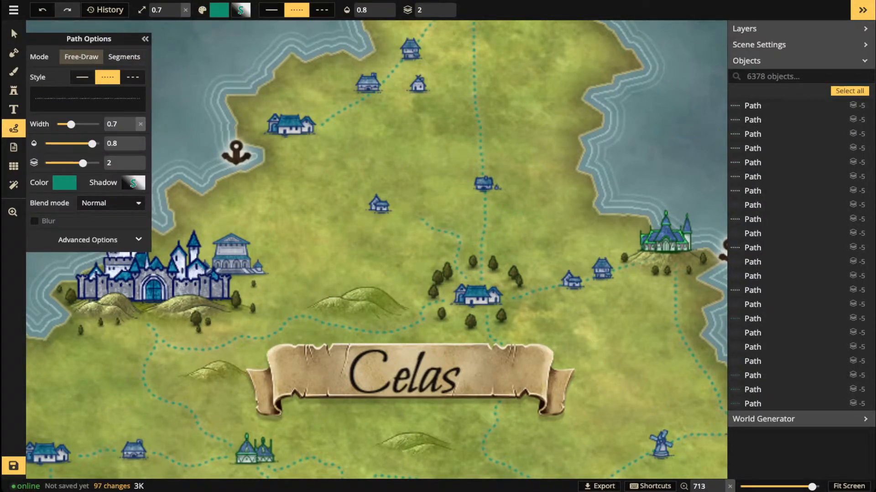
mouse_move(389, 214)
left_mouse_down()
mouse_move(355, 178)
mouse_move(307, 160)
mouse_move(291, 142)
left_mouse_up()
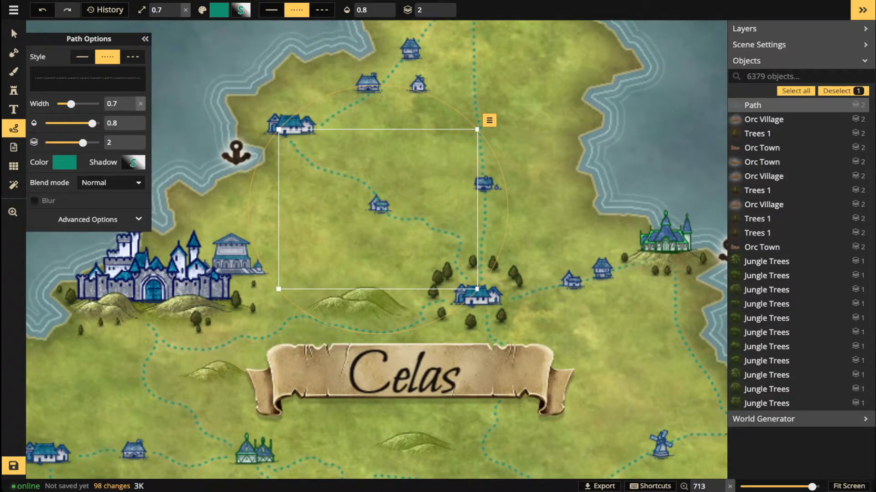
key("Delete")
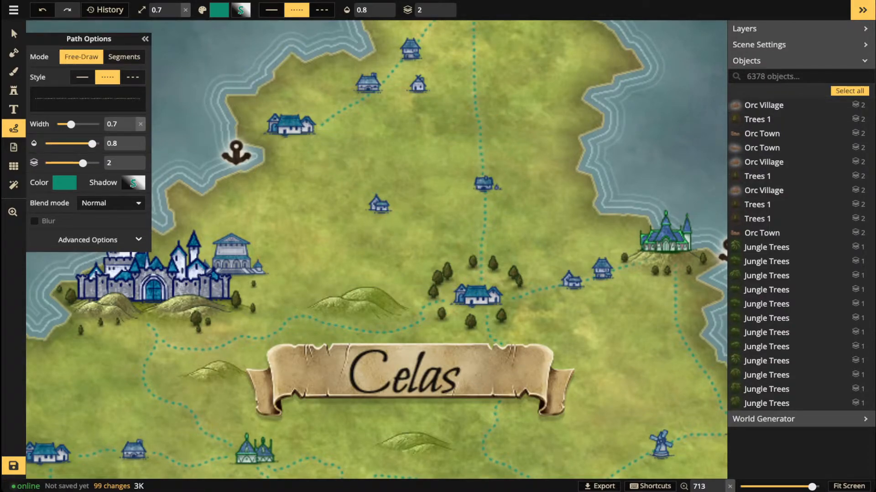
Draw two winding dotted segments of width 0.7 linking the tree-ringed village, the small house to its northwest and the northwestern harbour village.
left_click_drag(472, 283, 461, 273)
left_click_drag(450, 236, 392, 219)
key("Escape")
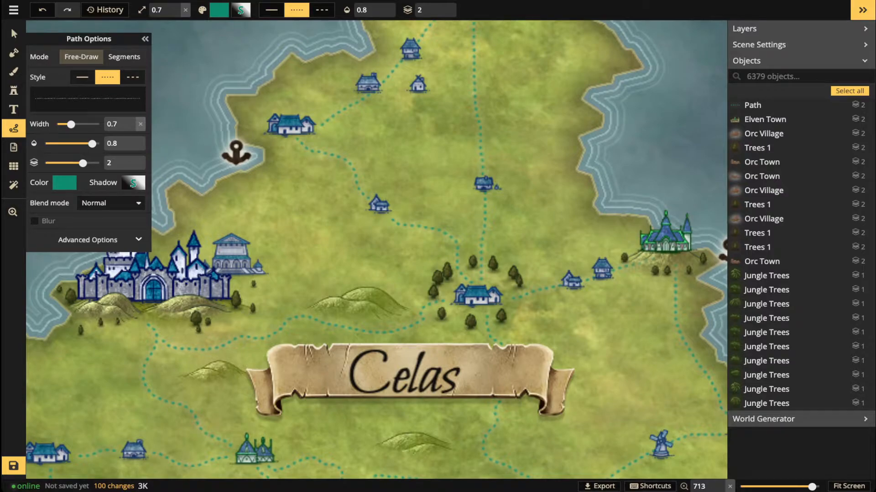
left_click_drag(300, 140, 297, 139)
key("Escape")
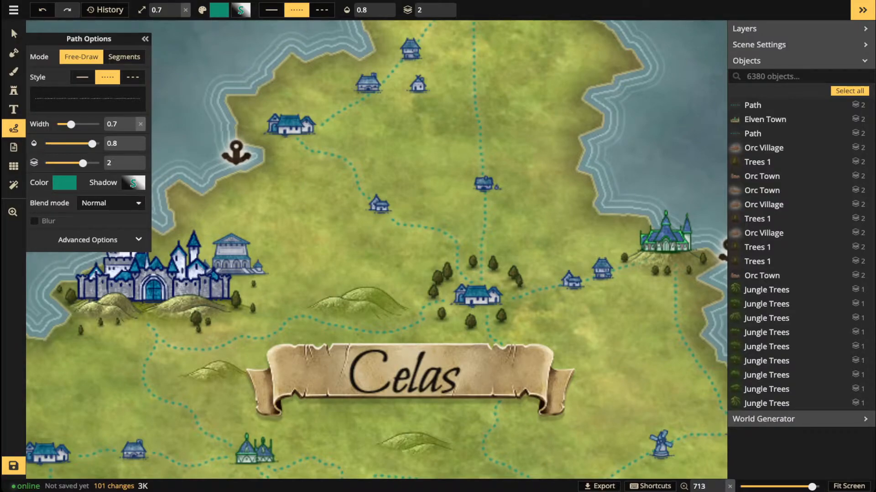
Replace the straight path north of the tree-ringed village with a winding dotted path of width 0.7 up to the small house north of it.
left_click(14, 34)
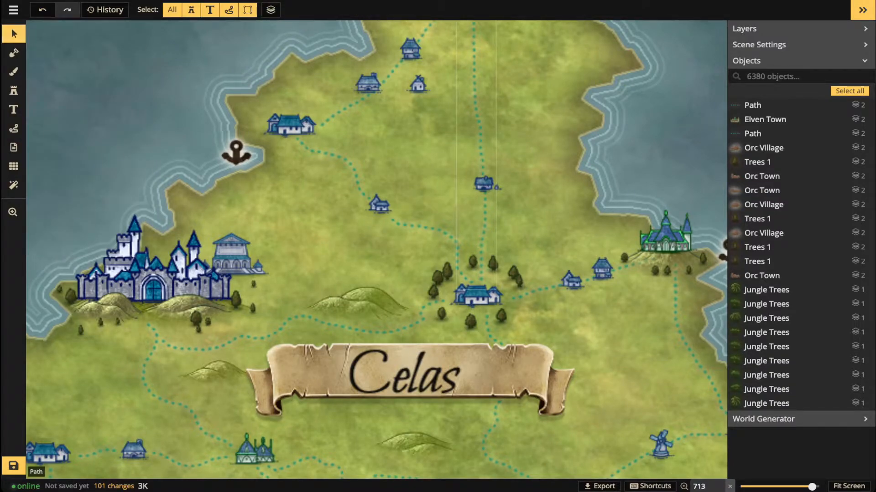
left_click(477, 123)
key("Delete")
left_click(14, 128)
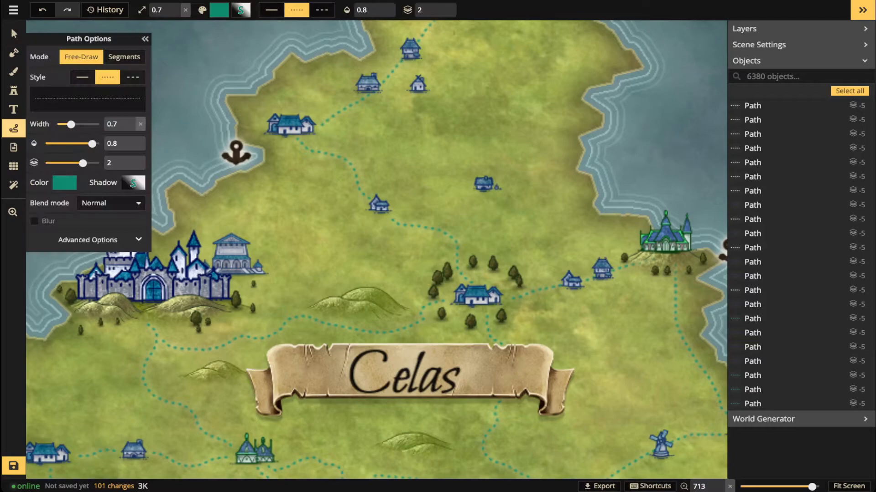
left_click(123, 56)
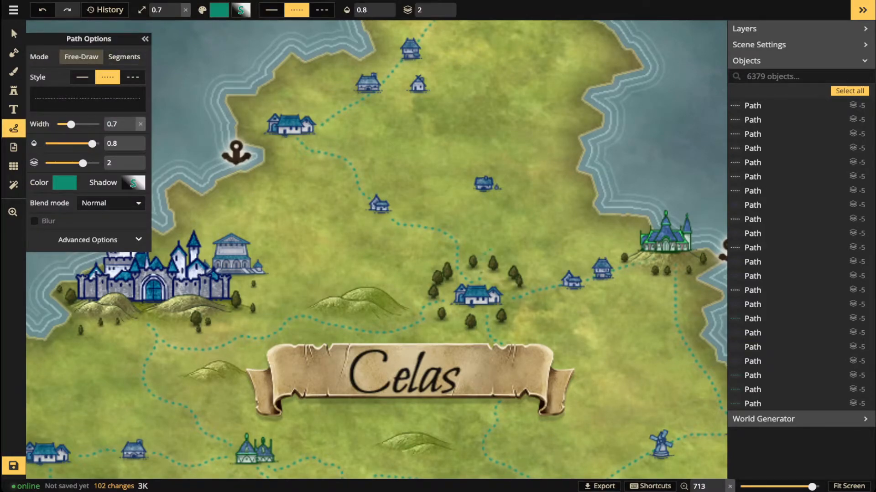
mouse_move(500, 215)
left_mouse_down()
mouse_move(483, 193)
mouse_move(512, 323)
mouse_move(510, 301)
left_mouse_up()
key("z")
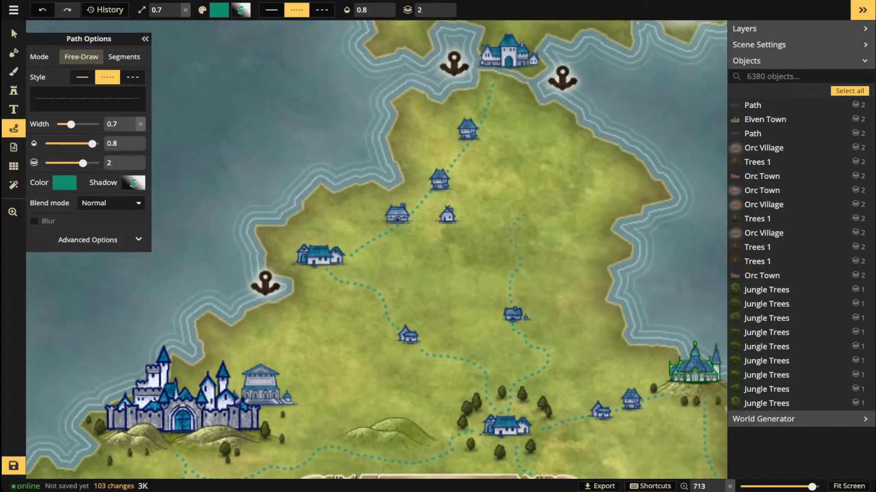
Draw a winding dotted path from the small house to the northern walled harbour town, undoing the first attempt and bowing the route eastward.
mouse_move(524, 215)
left_mouse_down()
mouse_move(541, 190)
mouse_move(537, 163)
mouse_move(504, 130)
left_mouse_up()
left_click_drag(490, 91, 491, 91)
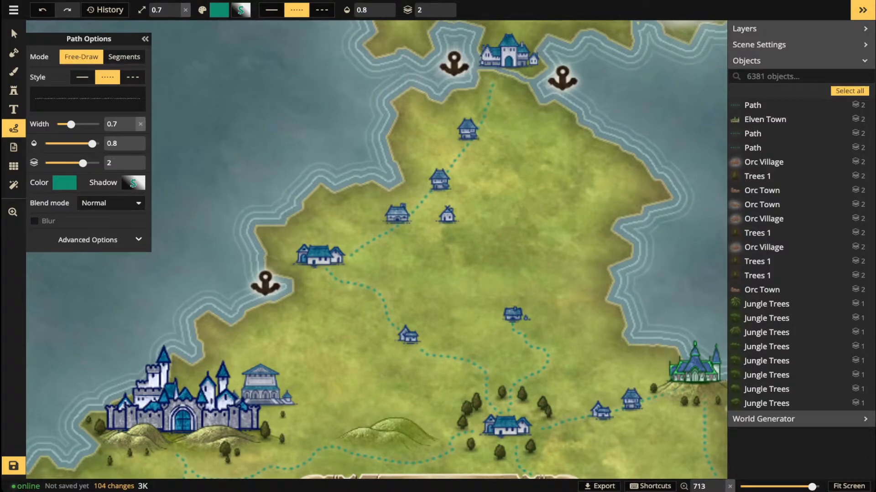
key("ctrl+z")
left_click_drag(512, 304, 541, 248)
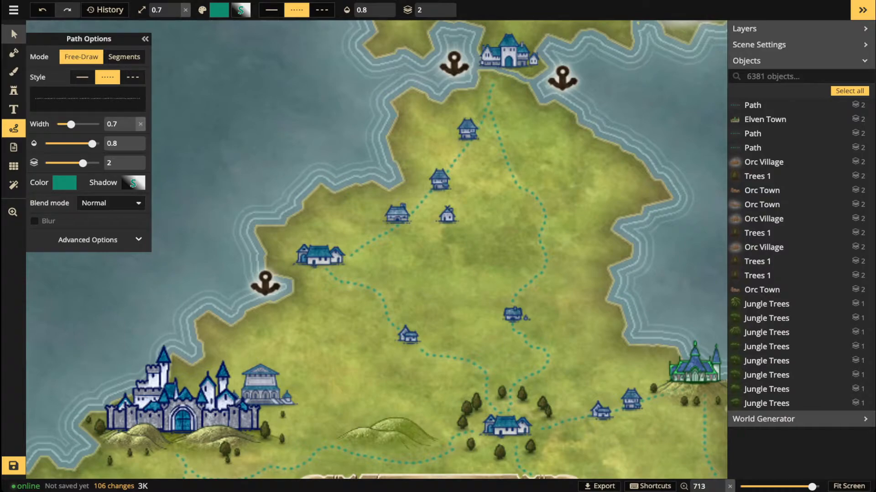
Move the hill west of the Celas banner beneath the small house beside the river, southwest of the large castle.
left_click(13, 33)
scroll(409, 181, "down", 5)
scroll(409, 187, "up", 5)
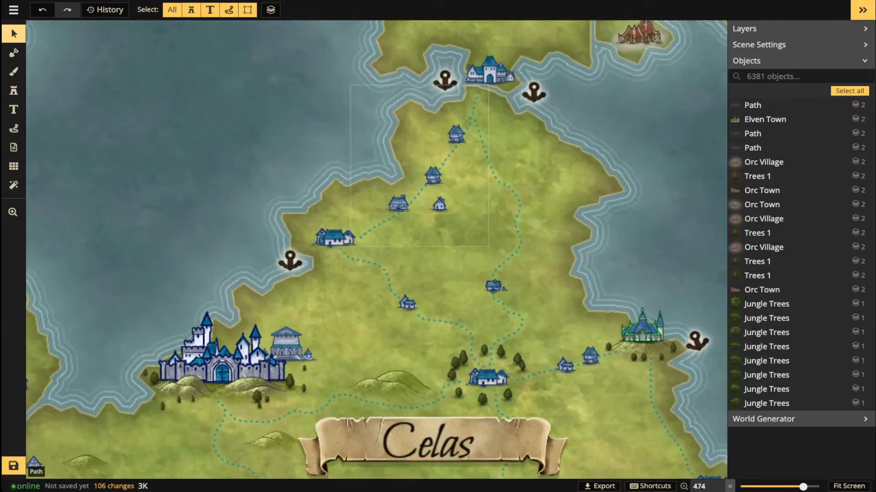
left_click_drag(446, 209, 559, 31)
left_click_drag(290, 237, 402, 149)
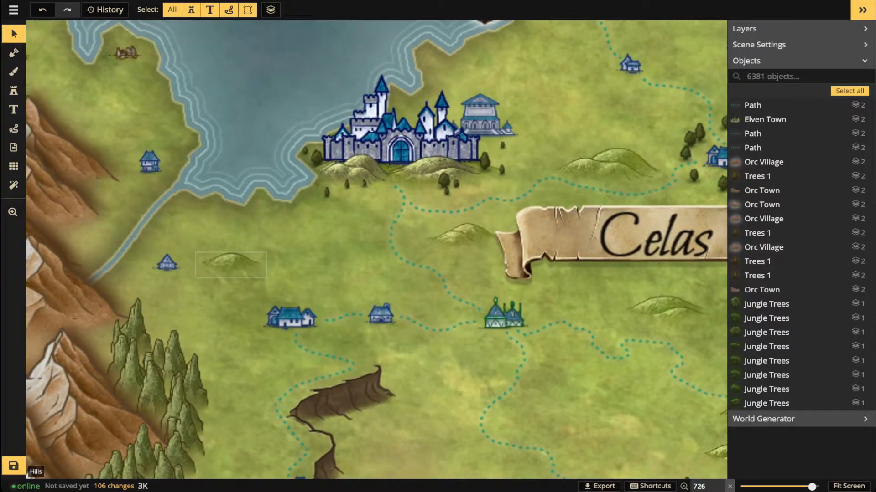
left_click(207, 275)
left_click_drag(206, 274, 166, 279)
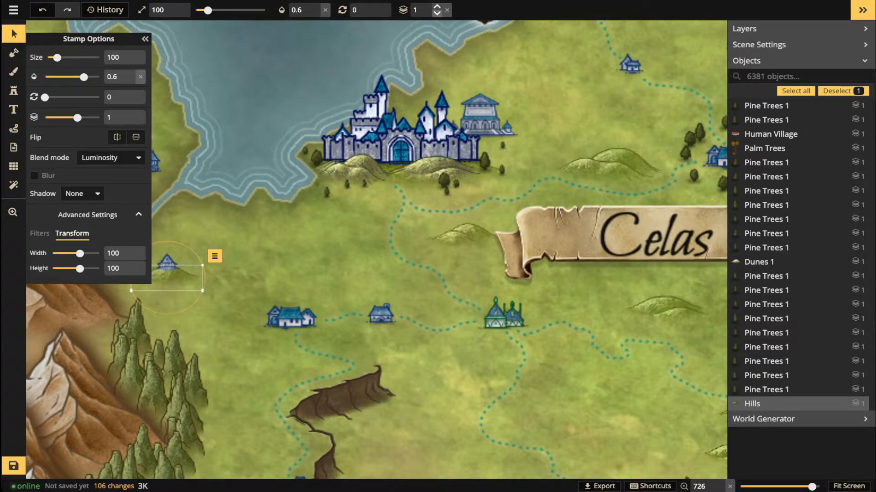
Put the moved hill on layer 0, behind the small house, and reduce its size to 70.
left_click(438, 13)
left_click_drag(274, 273, 398, 244)
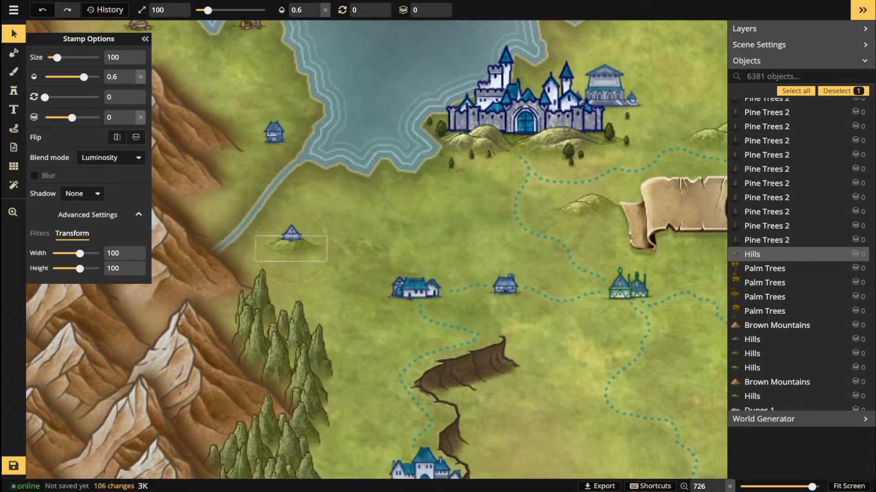
key("bracketleft")
key("bracketleft")
key("bracketleft")
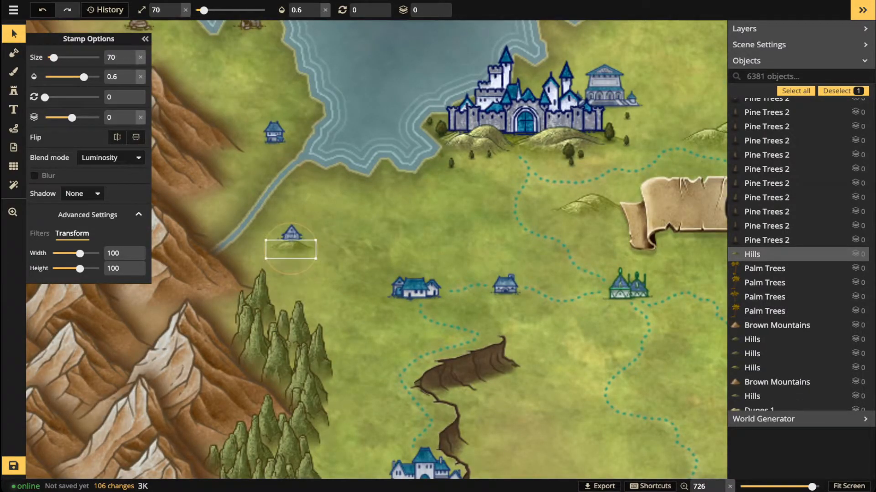
Move one karst from the cluster beside the mountains onto the chasm north of the walled town.
scroll(234, 221, "down", 3)
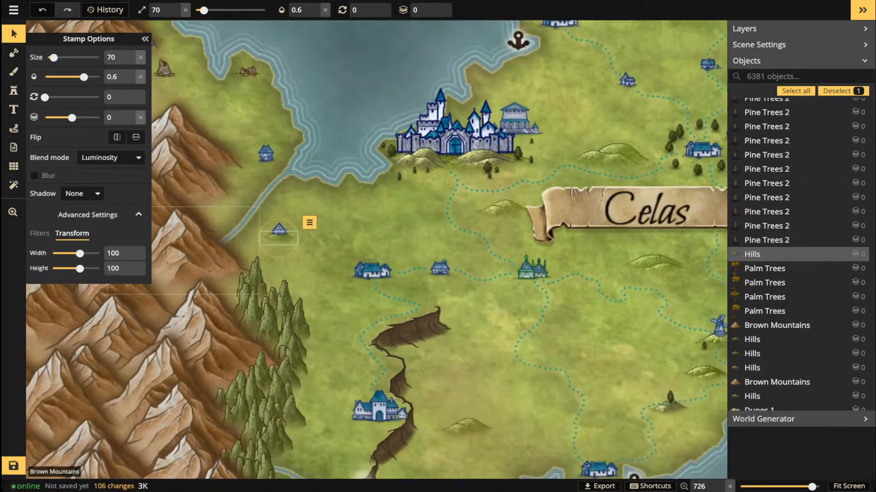
left_click_drag(238, 221, 411, 218)
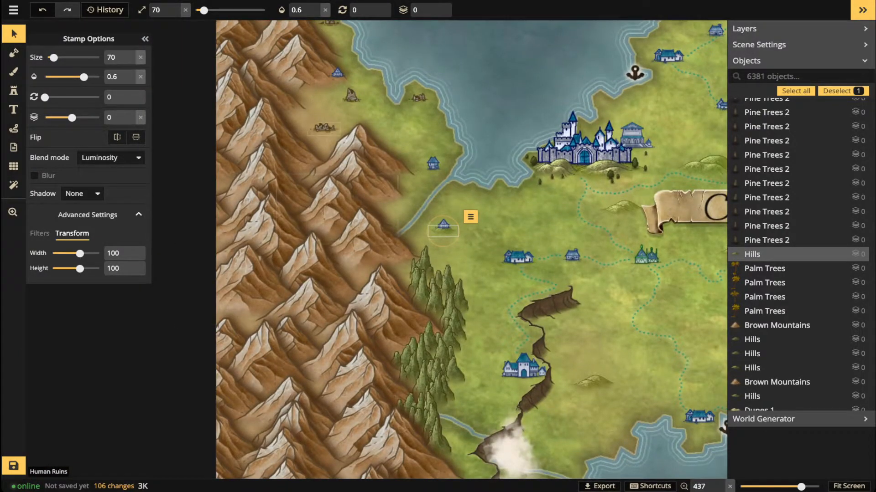
left_click(359, 169)
scroll(359, 171, "down", 1)
scroll(359, 171, "down", 2)
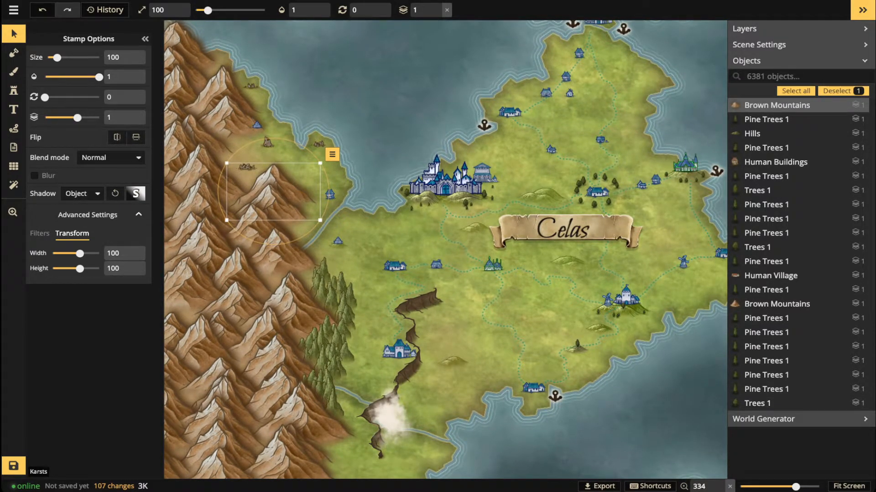
left_click(333, 342)
scroll(333, 342, "up", 5)
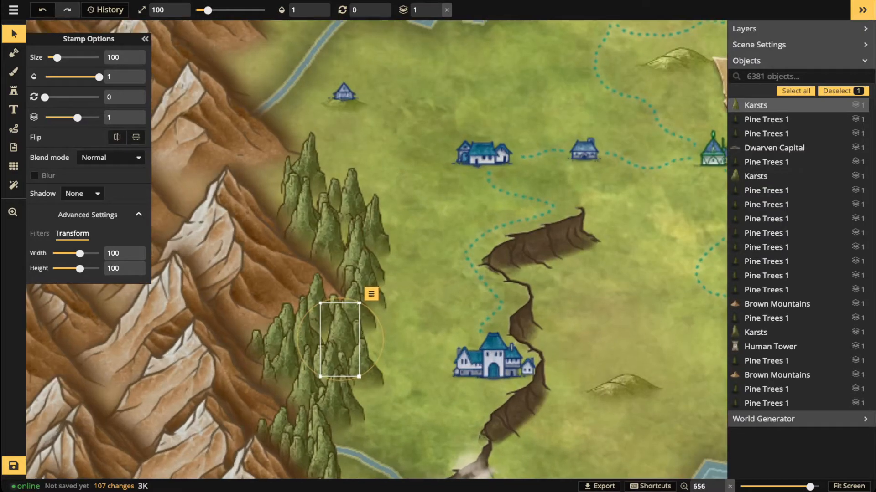
left_click_drag(339, 339, 340, 336)
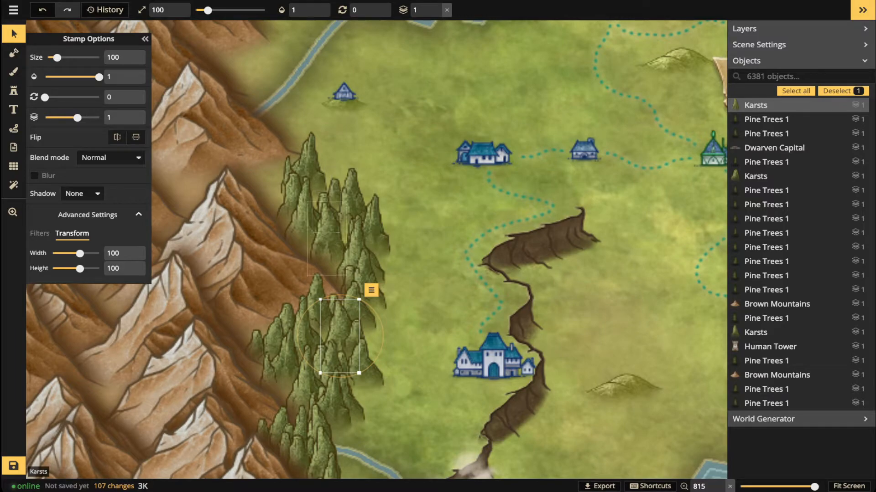
left_click(327, 239)
left_click_drag(327, 239, 512, 271)
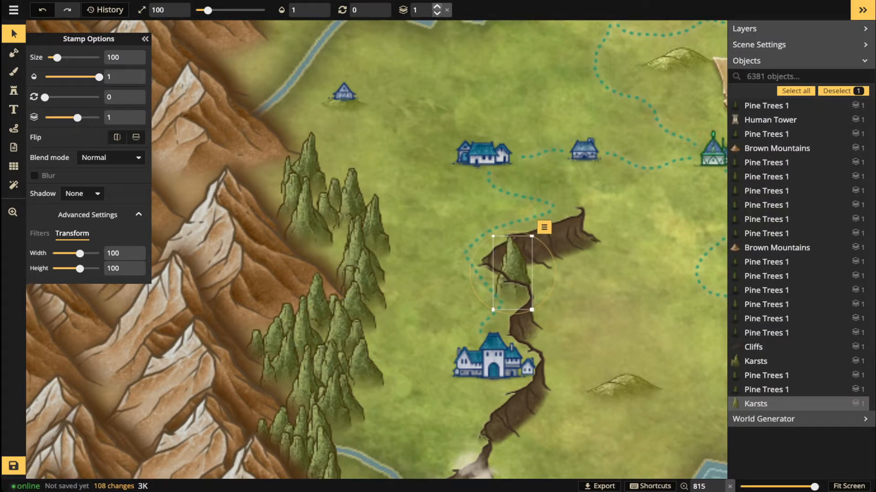
Put the moved karst on layer 3, reduce its size to 70, rotate it to 15 and fit it into the narrow gap of the chasm.
left_click(437, 5)
left_click(437, 6)
left_click_drag(532, 310, 516, 283)
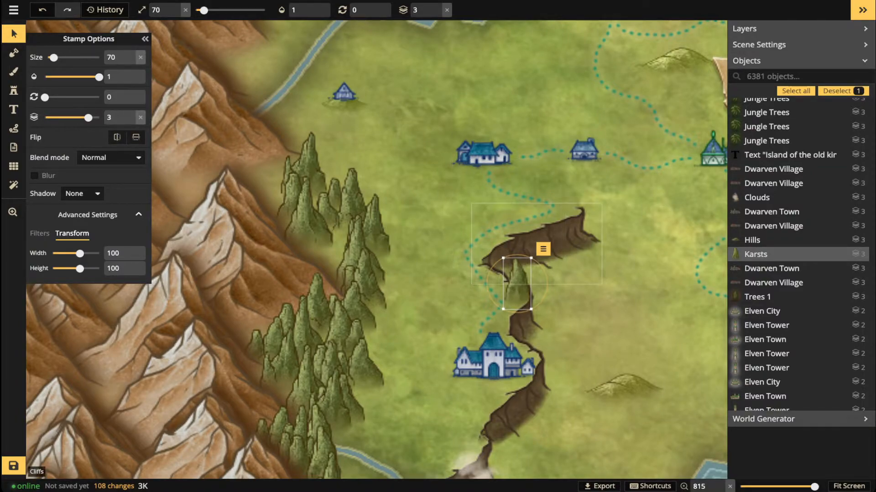
key("r")
left_click_drag(516, 284, 521, 283)
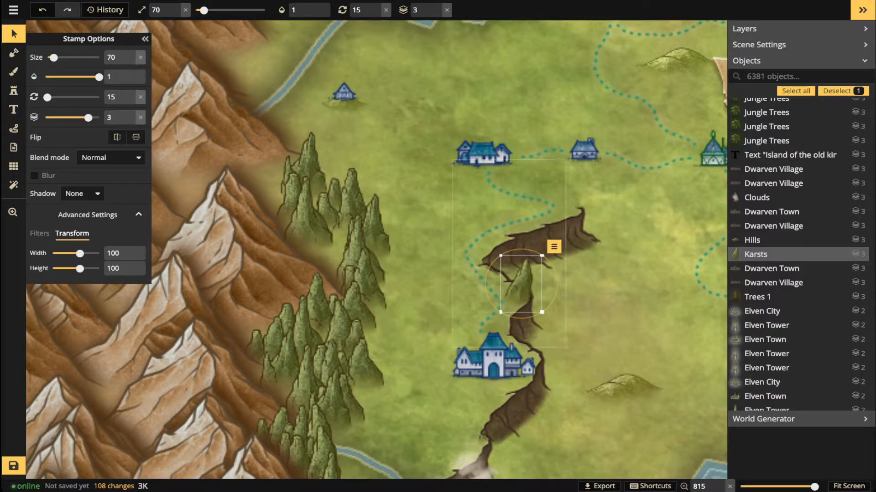
key("Escape")
Delete the straight path between the northwestern harbour village and the northern walled town, and the winding path from that town to the small house.
scroll(548, 255, "down", 3)
left_click_drag(547, 256, 394, 409)
left_click_drag(604, 39, 474, 203)
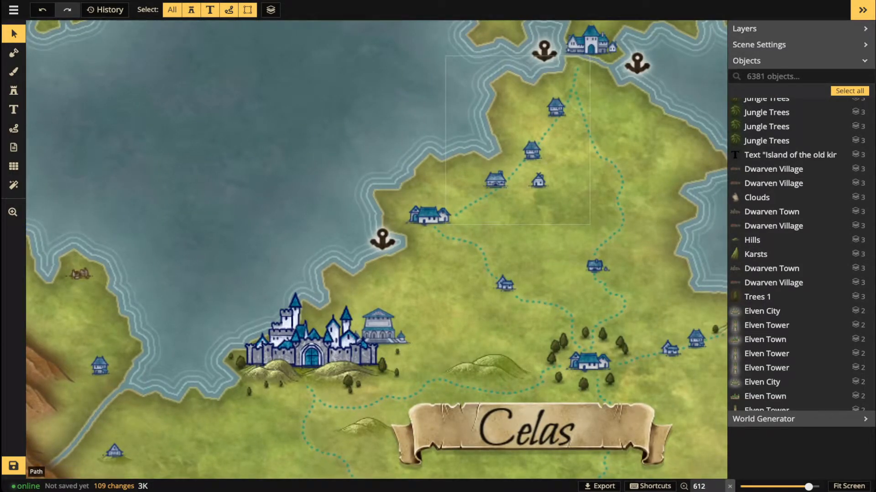
left_click(572, 94)
key("Delete")
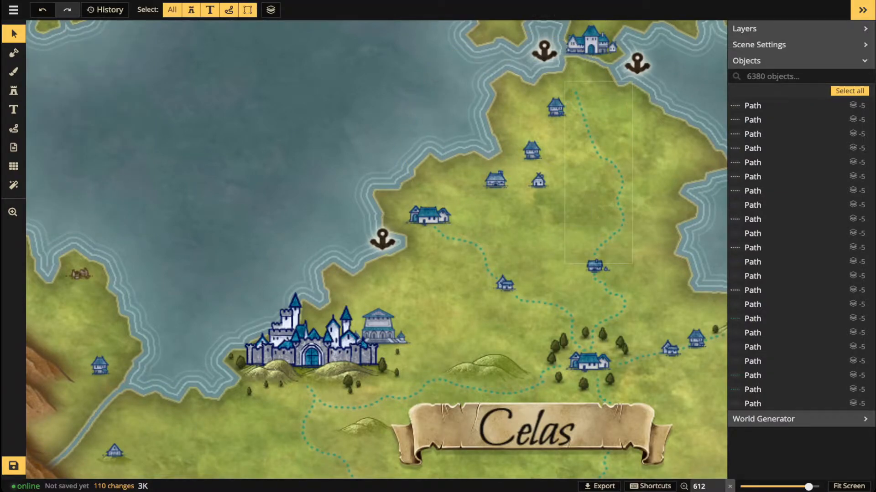
left_click(607, 177)
scroll(607, 177, "up", 4)
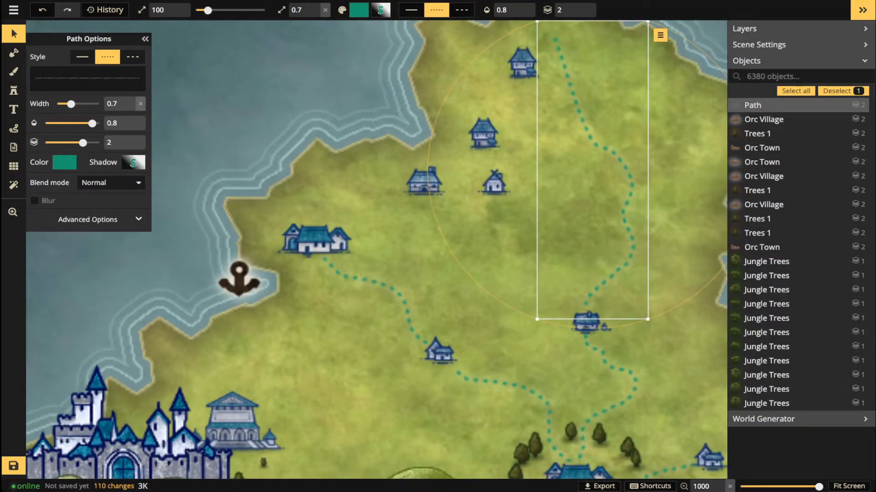
key("Delete")
Draw winding dotted segments of width 0.7 linking the northwestern harbour village, the three houses to its northeast and the northern walled town.
left_click(14, 129)
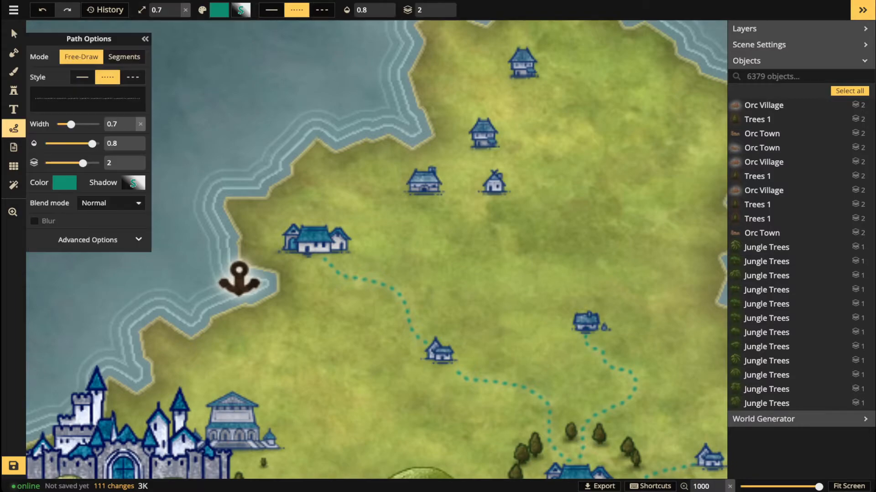
left_click_drag(334, 215, 333, 214)
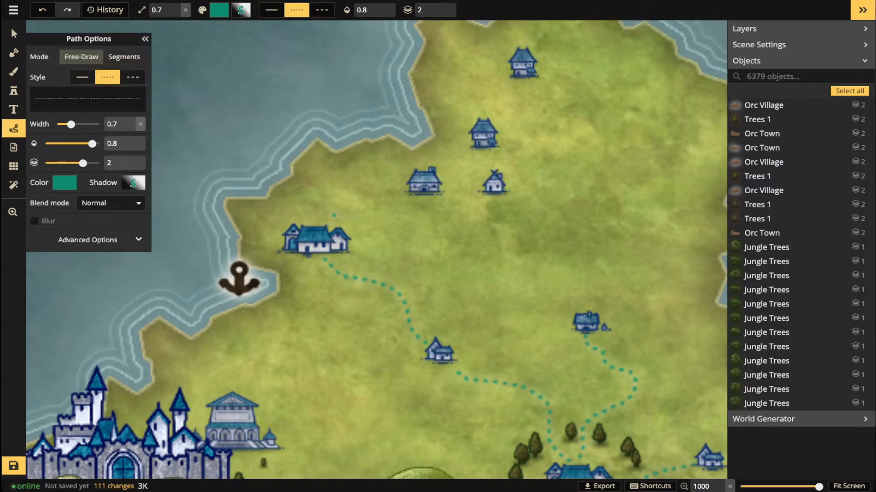
mouse_move(390, 204)
left_mouse_down()
mouse_move(472, 159)
mouse_move(508, 121)
mouse_move(520, 85)
mouse_move(505, 252)
left_mouse_up()
key("space")
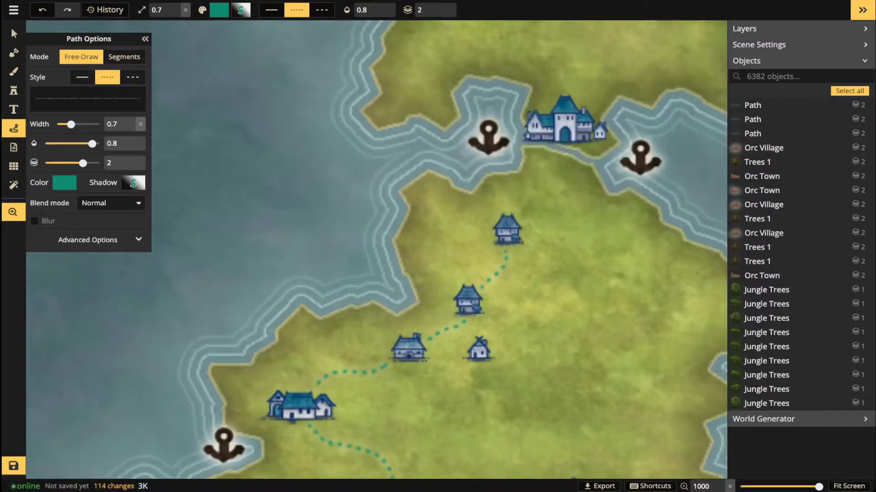
left_click_drag(508, 207, 549, 166)
left_click_drag(468, 301, 374, 223)
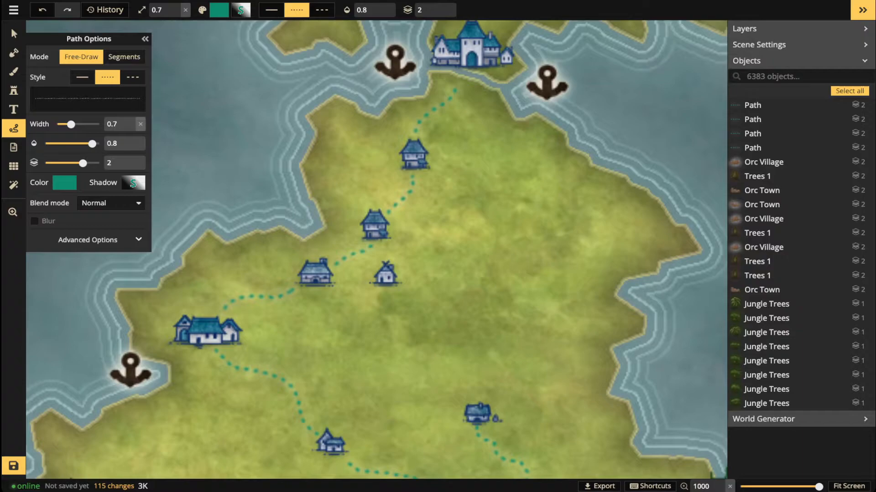
Draw a winding dotted path from the small house north of the tree-ringed village up to the northernmost house below the walled town.
left_click_drag(475, 395, 475, 392)
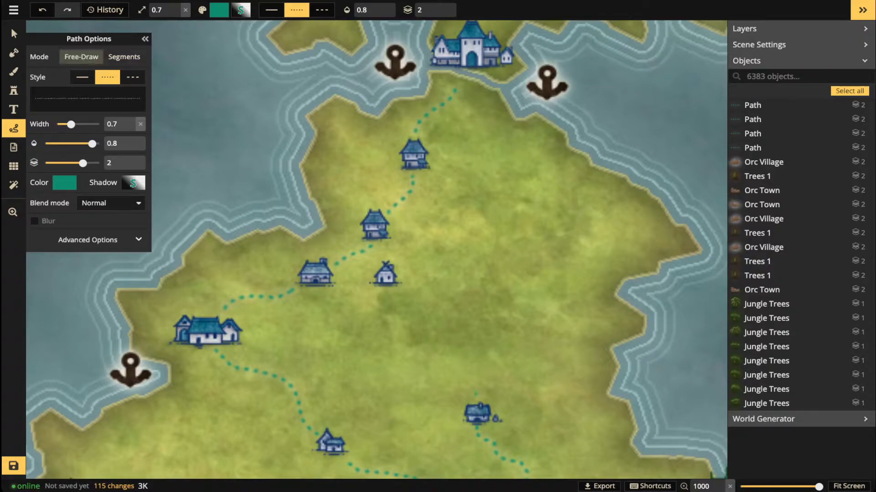
mouse_move(484, 355)
left_mouse_down()
mouse_move(476, 330)
mouse_move(496, 276)
left_mouse_up()
left_click_drag(422, 177, 422, 174)
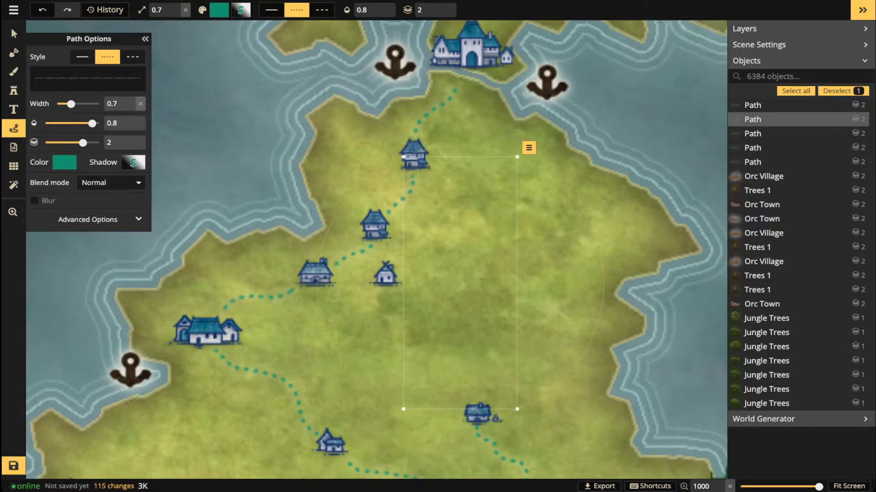
scroll(359, 129, "down", 3)
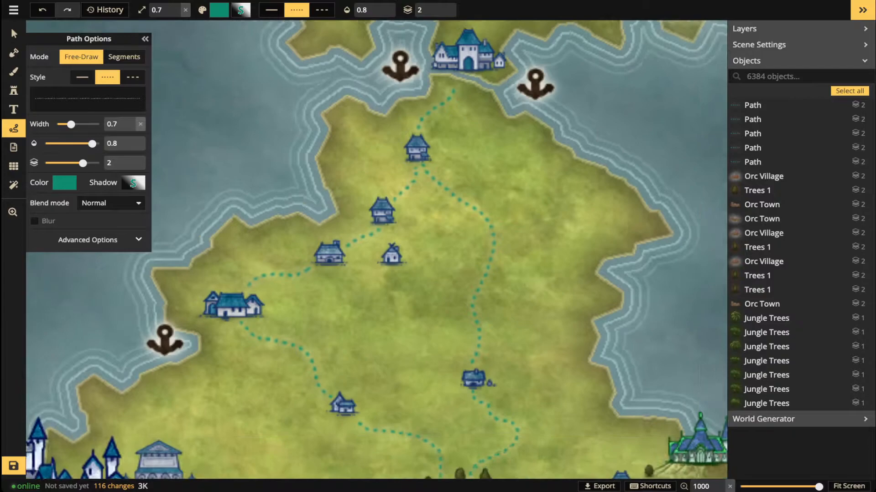
Delete the straight path between the green-roofed town on the eastern coastal hill and the harbour village southeast of it.
left_click(11, 28)
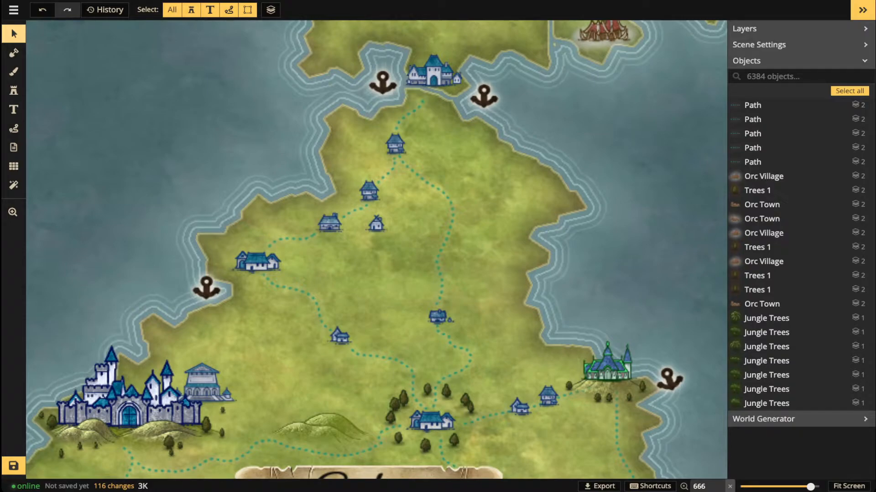
scroll(142, 213, "down", 3)
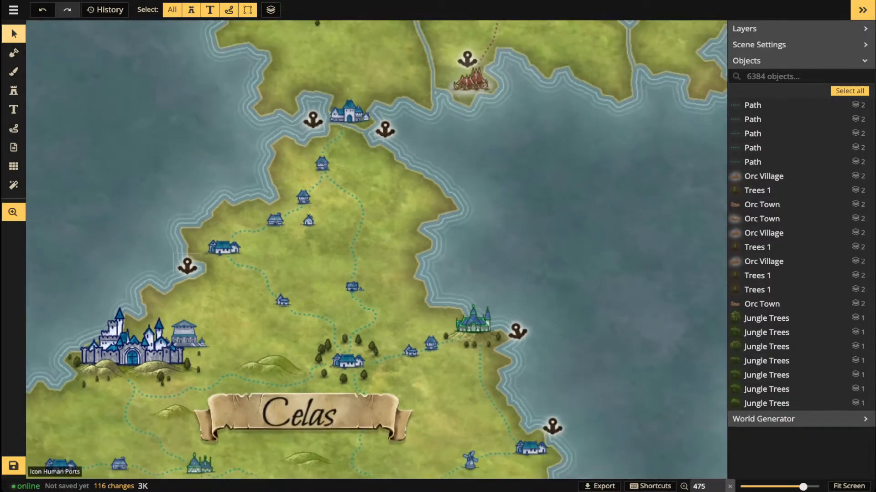
left_click_drag(253, 276, 292, 185)
scroll(515, 311, "up", 5)
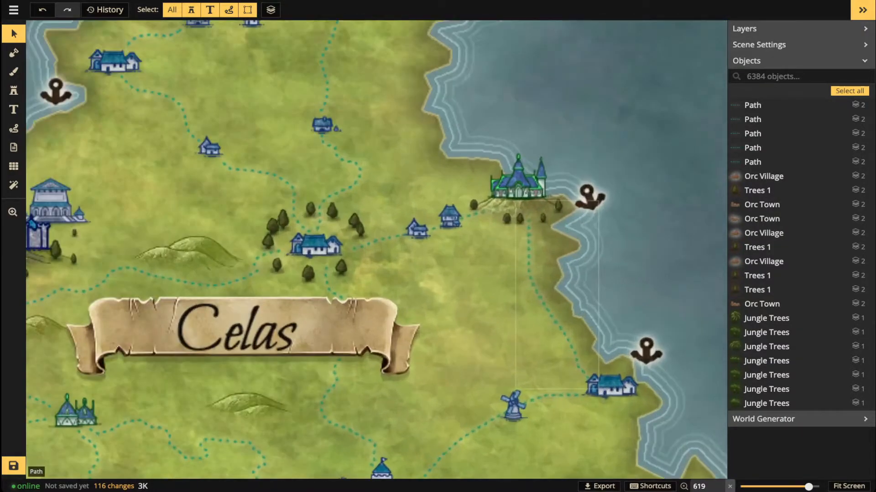
scroll(477, 301, "down", 4)
left_click_drag(476, 301, 453, 193)
left_click(429, 303)
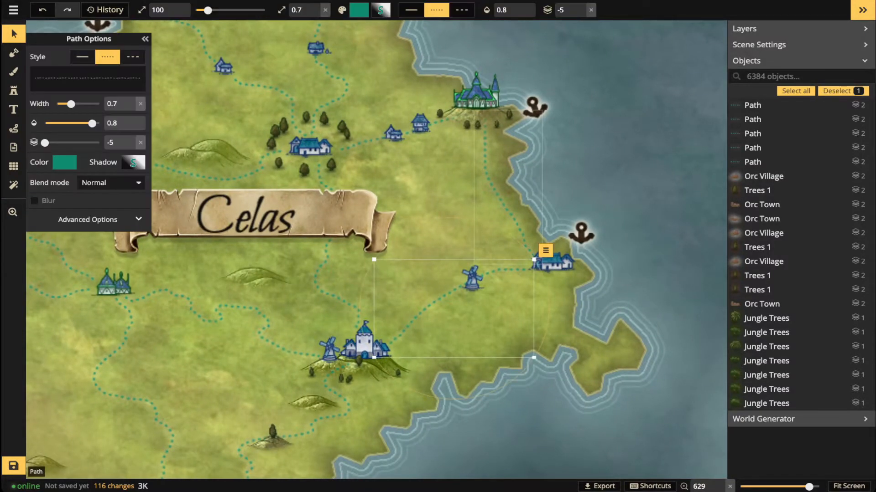
left_click(501, 196)
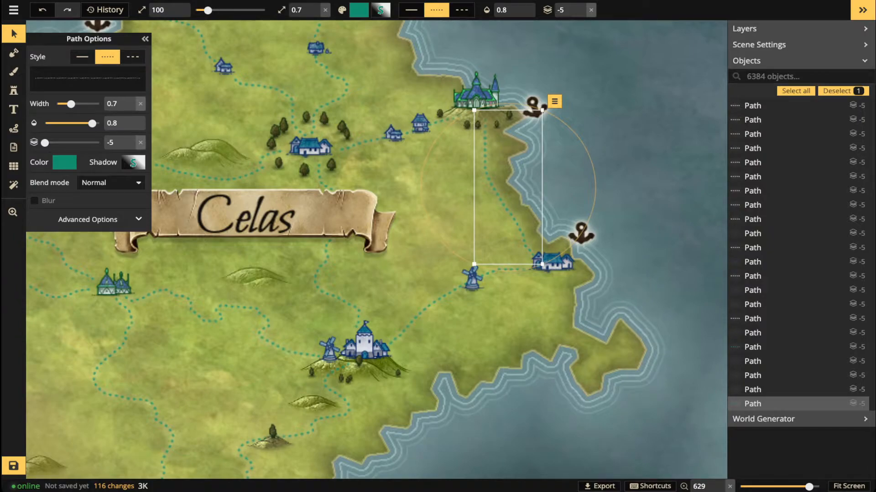
key("Delete")
key("p")
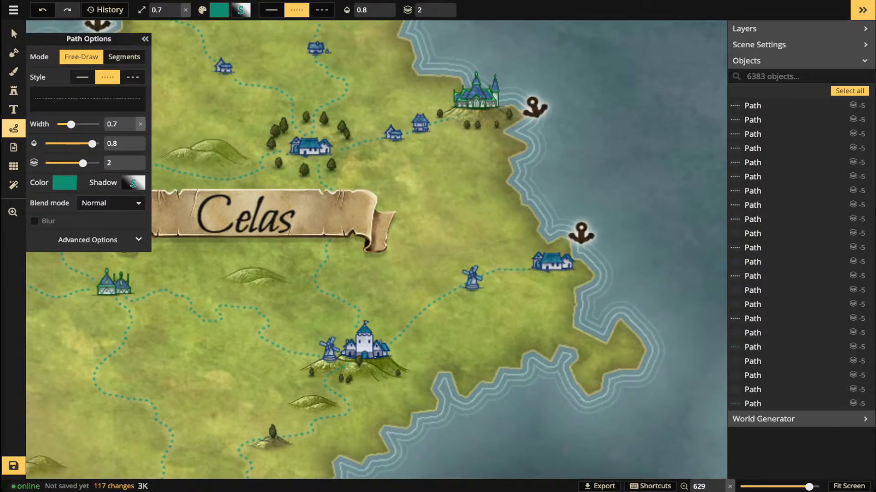
Draw a winding dotted path of width 0.7 from the green-roofed town on the eastern coastal hill to the harbour village southeast of it.
left_click_drag(476, 111, 486, 122)
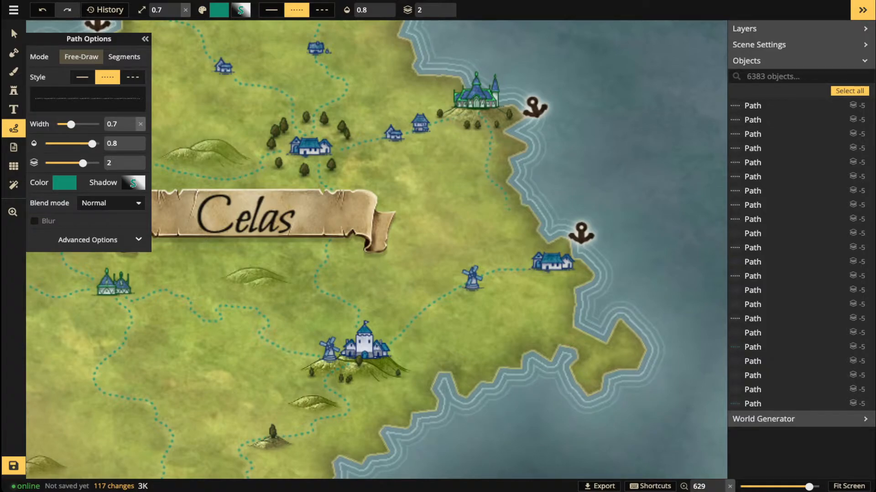
left_click_drag(535, 245, 538, 248)
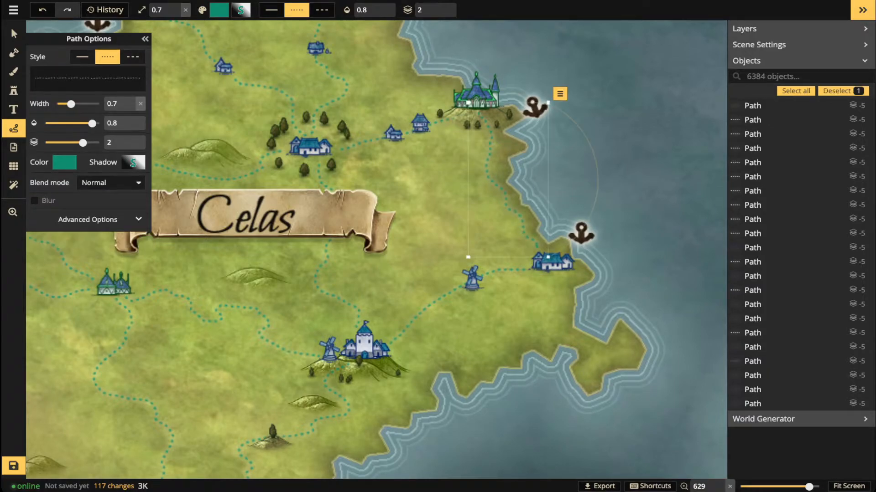
key("Escape")
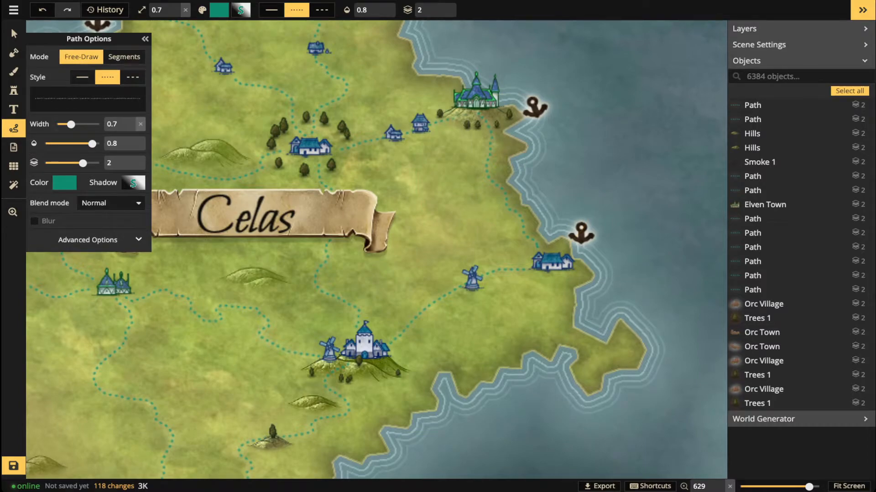
Delete the path between the tree-ringed village and the green-roofed coastal town.
left_click(12, 32)
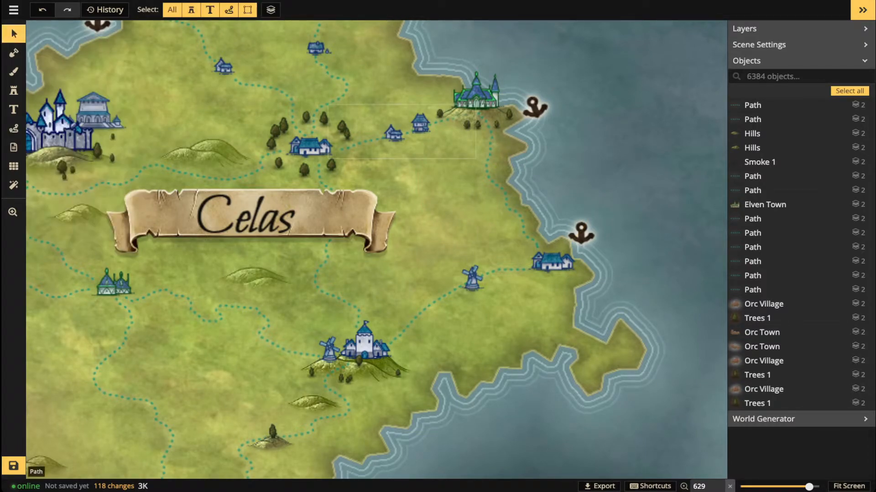
left_click(365, 143)
key("Delete")
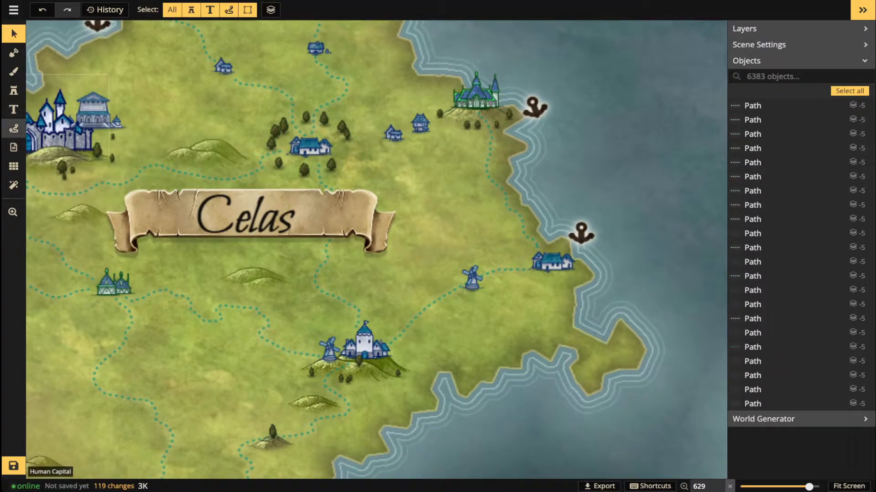
Draw dotted path segments from the green-roofed coastal town through the two houses west of it to the tree-ringed village.
left_click(13, 128)
left_click_drag(476, 115, 436, 126)
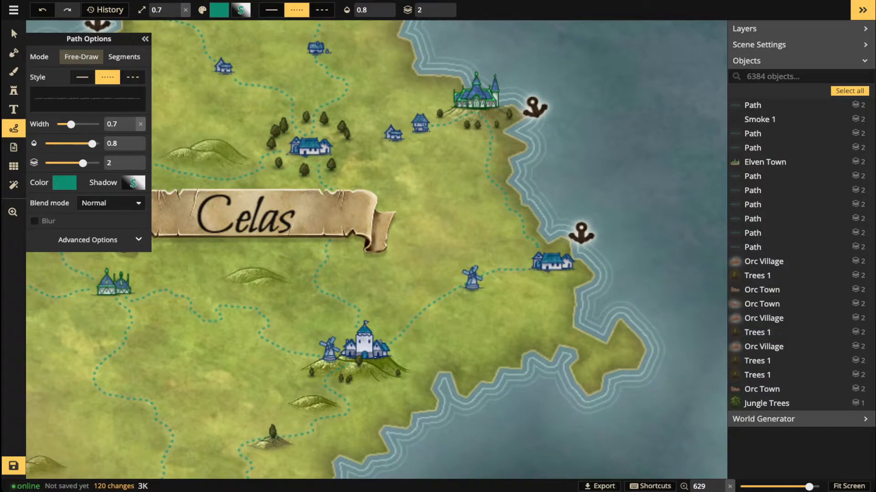
left_click(408, 132)
key("Escape")
left_click_drag(365, 143, 337, 148)
key("Escape")
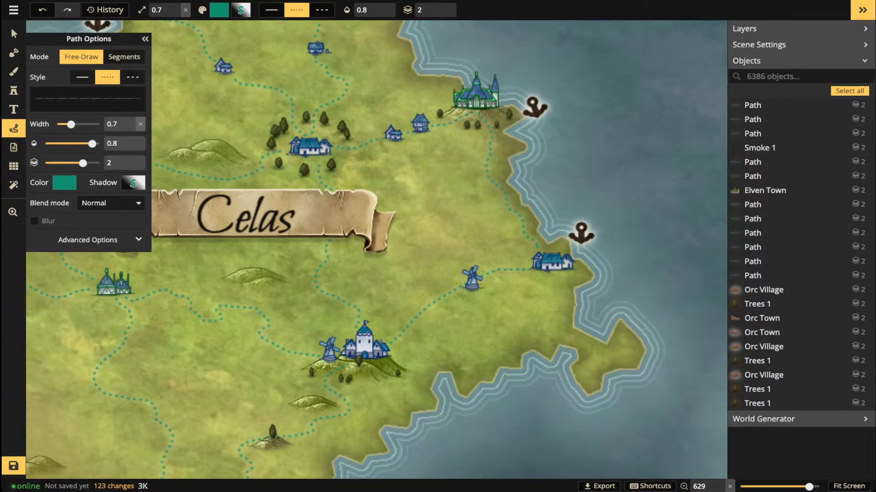
Delete the path between the hilltop walled town south of the Celas banner and the eastern harbour village.
left_click(12, 31)
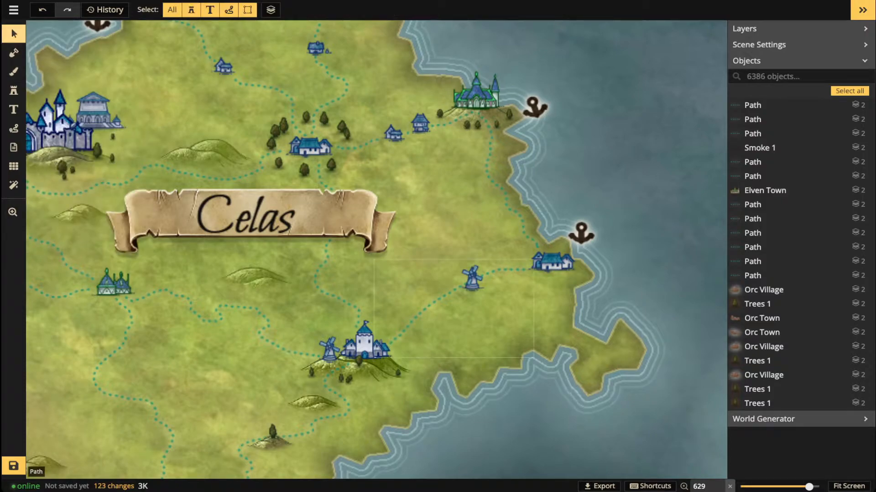
left_click(429, 302)
key("Delete")
Draw a winding dotted path from the eastern harbour village past the windmill to the hilltop walled town.
left_click(14, 128)
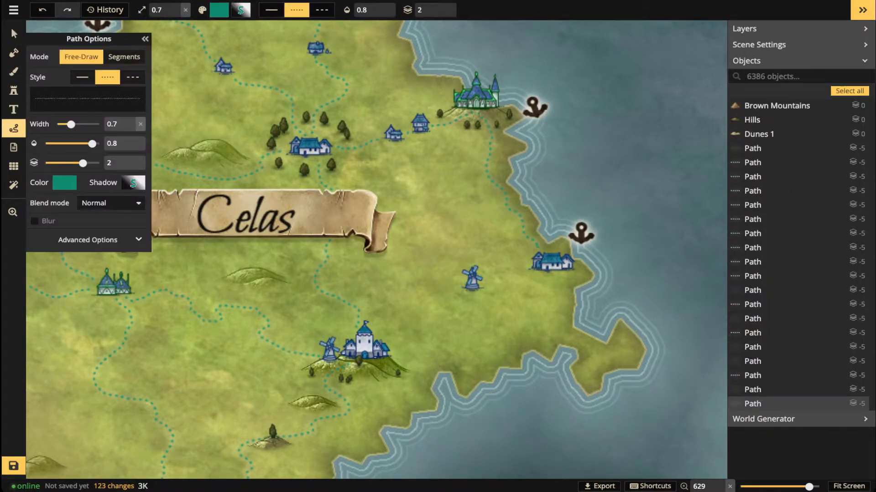
mouse_move(550, 275)
left_mouse_down()
mouse_move(460, 294)
mouse_move(450, 316)
mouse_move(388, 360)
left_mouse_up()
key("Escape")
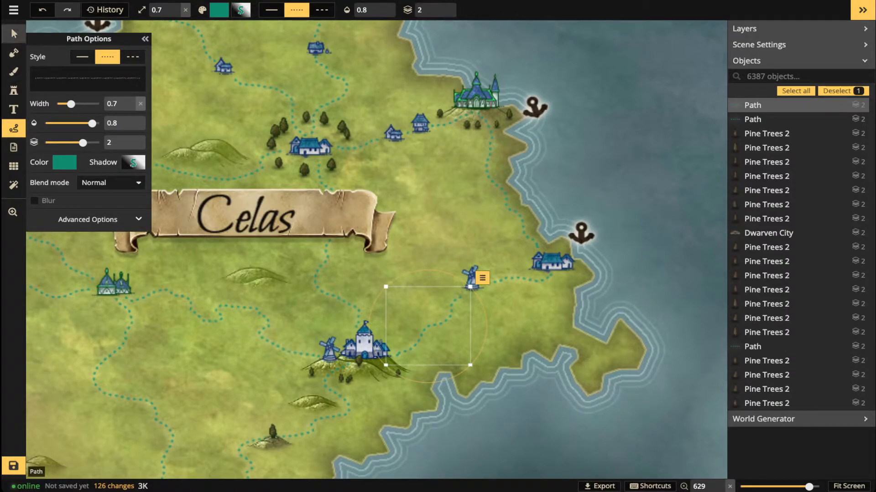
Copy the hill under the small house near the western river to beneath the windmill west of the eastern harbour, and nudge both slightly up.
left_click(14, 33)
scroll(292, 207, "up", 3)
left_click_drag(228, 55, 564, 299)
left_click_drag(319, 433, 718, 114)
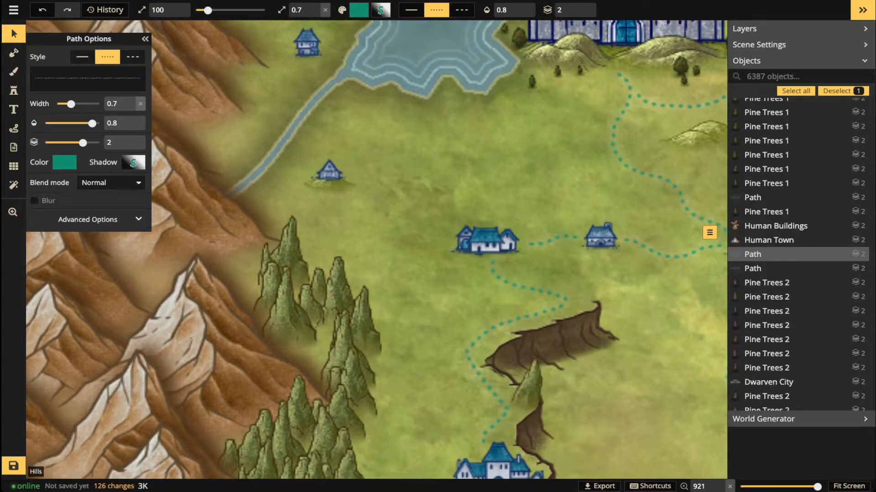
left_click(329, 183)
left_click_drag(593, 319, 324, 229)
left_click_drag(639, 465, 192, 68)
left_click_drag(497, 150, 354, 235)
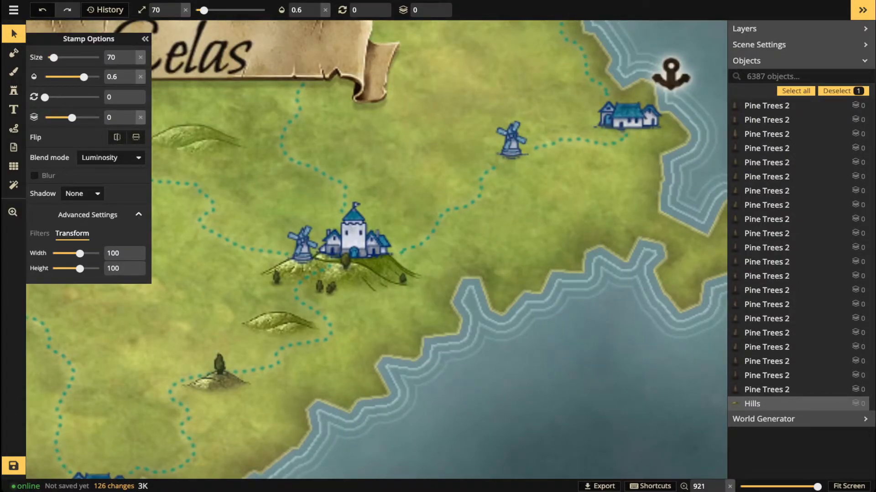
left_click(510, 161)
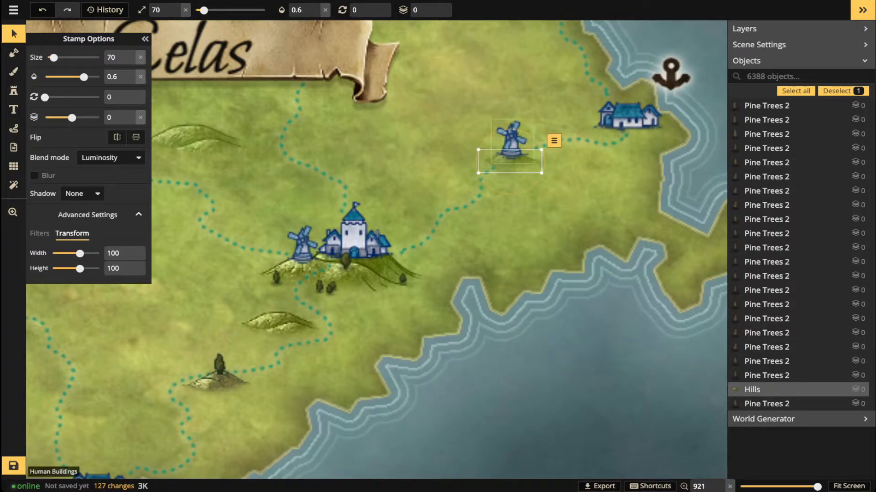
key("b")
left_click(512, 139, "shift")
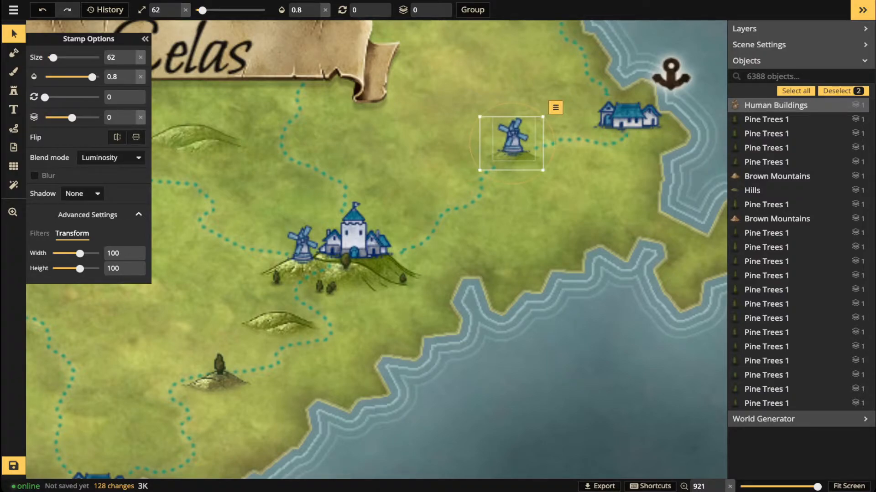
key("Escape")
Lower the opacity and fine-tune the brightness of the small hill just southwest of the hilltop walled town.
scroll(490, 224, "down", 5)
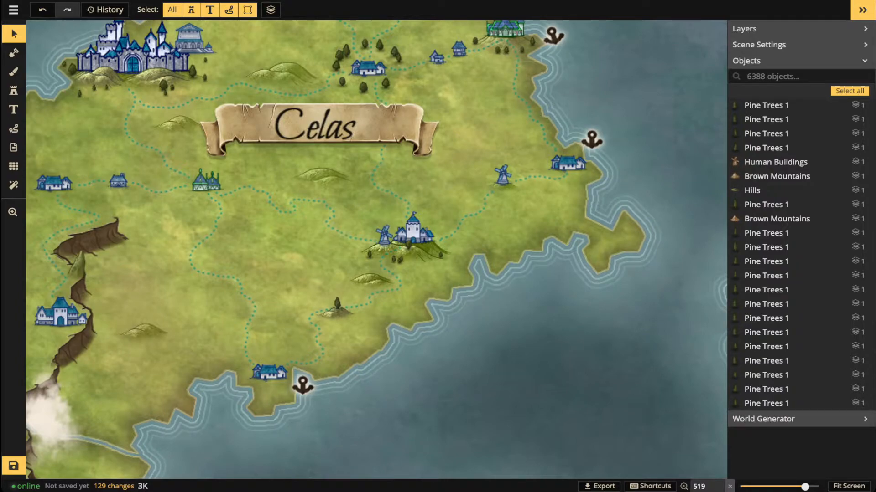
scroll(609, 218, "up", 5)
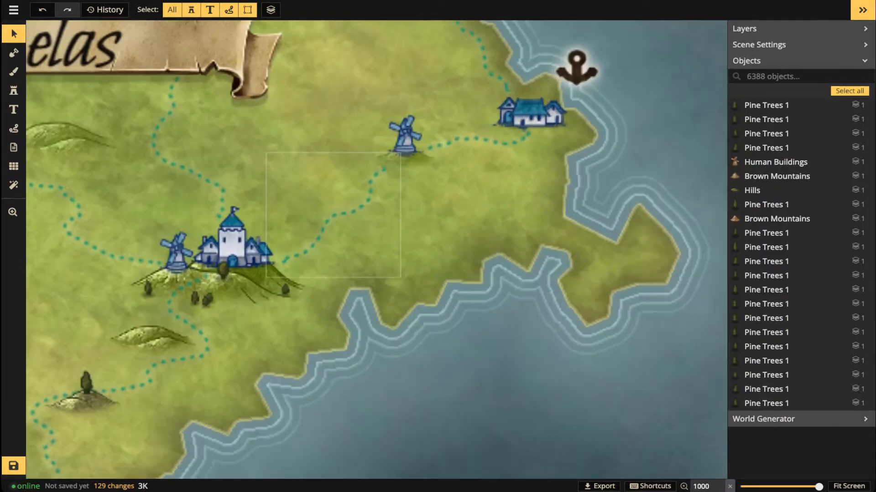
left_click_drag(333, 215, 678, 194)
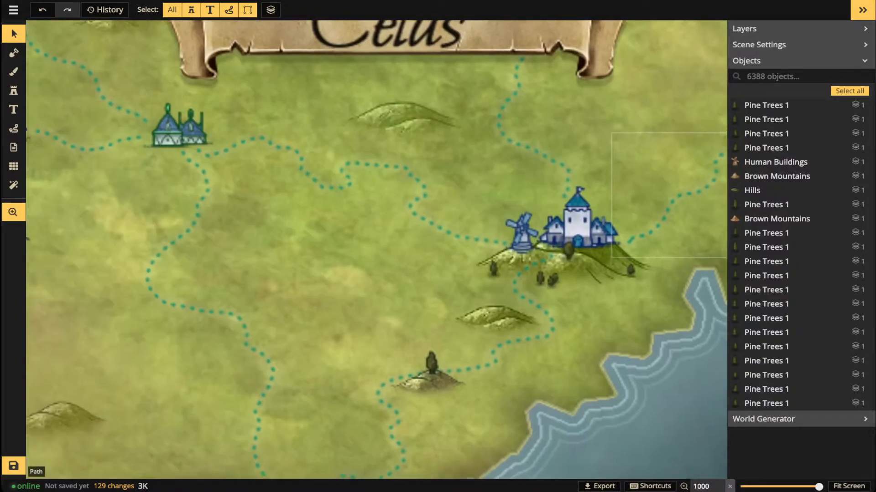
left_click(498, 321)
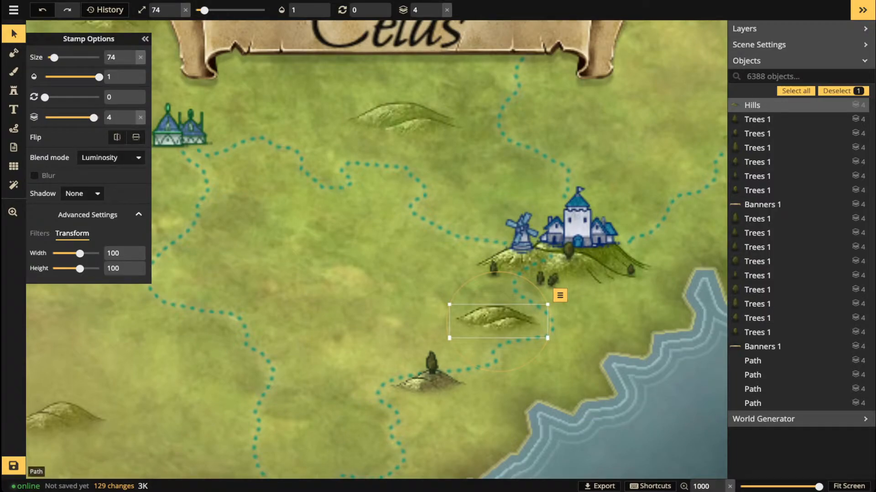
left_click(40, 233)
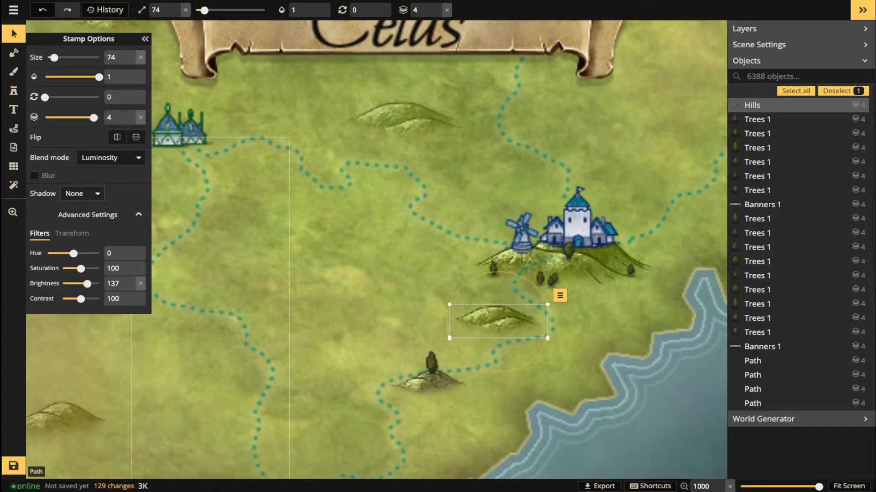
left_click_drag(87, 284, 88, 284)
left_click_drag(99, 77, 84, 77)
key("Escape")
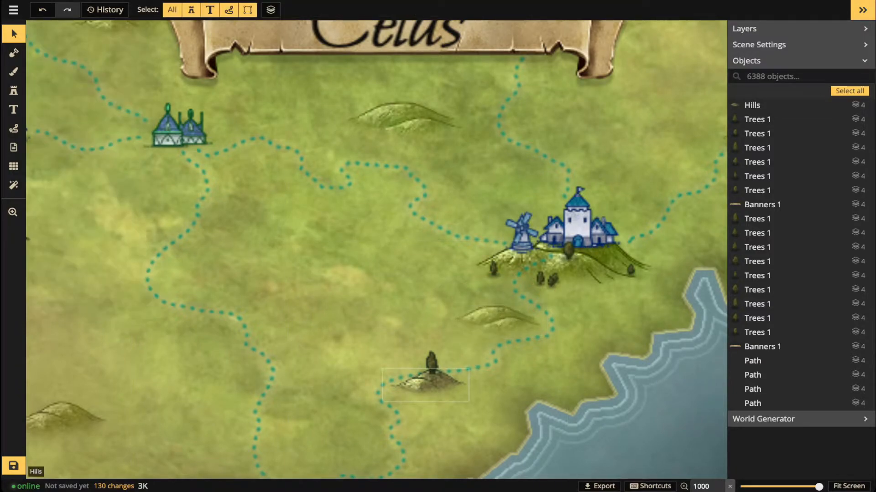
Examine the tree-topped hill south of the walled town and the settlements around the capital and western Celas.
left_click(409, 383)
scroll(409, 383, "down", 3)
key("Escape")
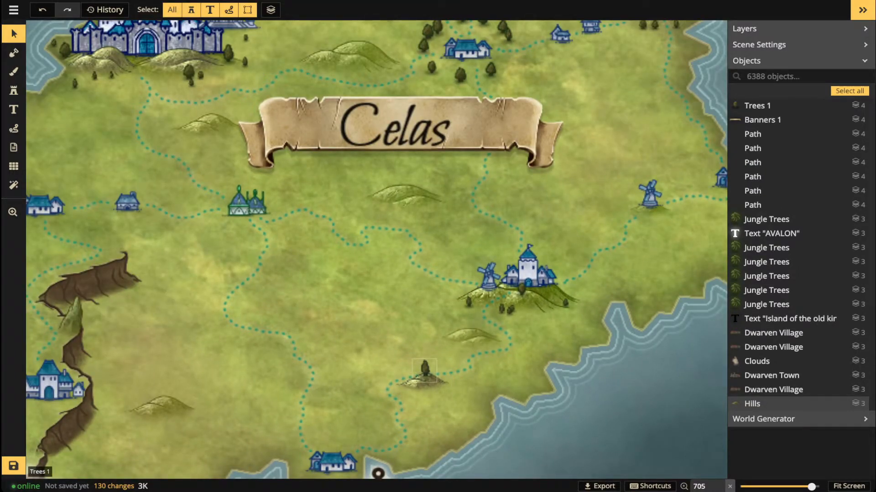
scroll(424, 369, "up", 3)
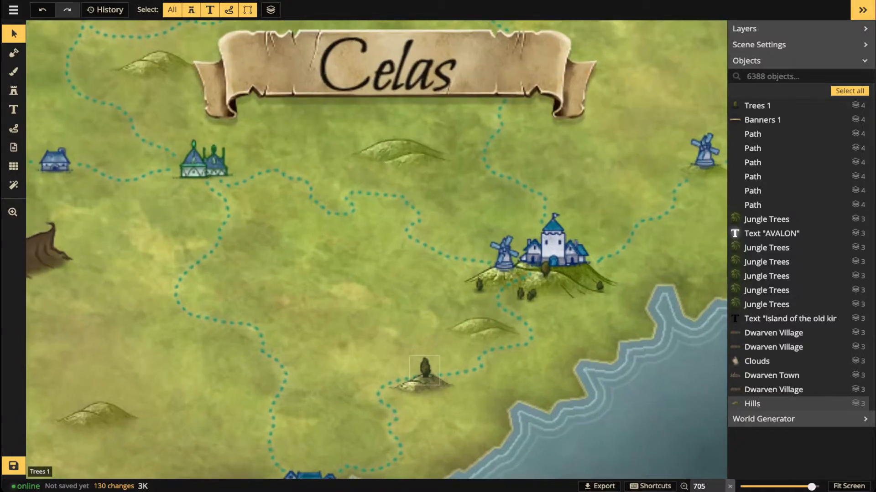
left_click(424, 369)
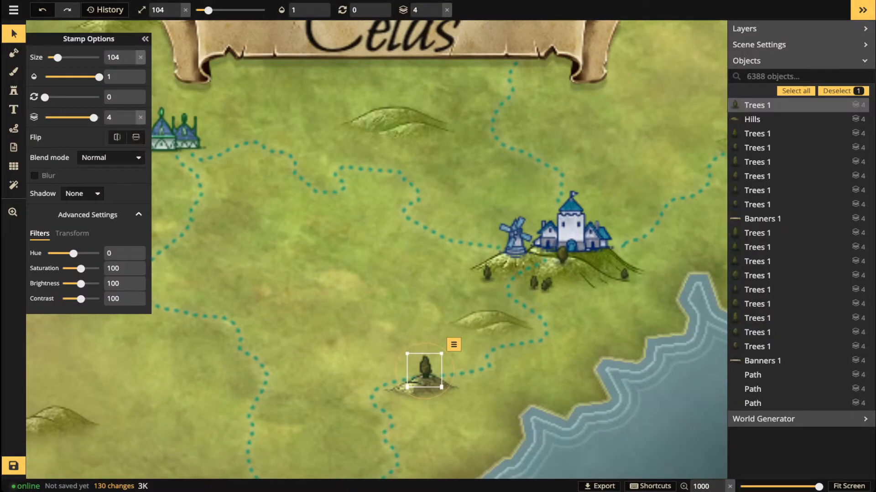
key("Escape")
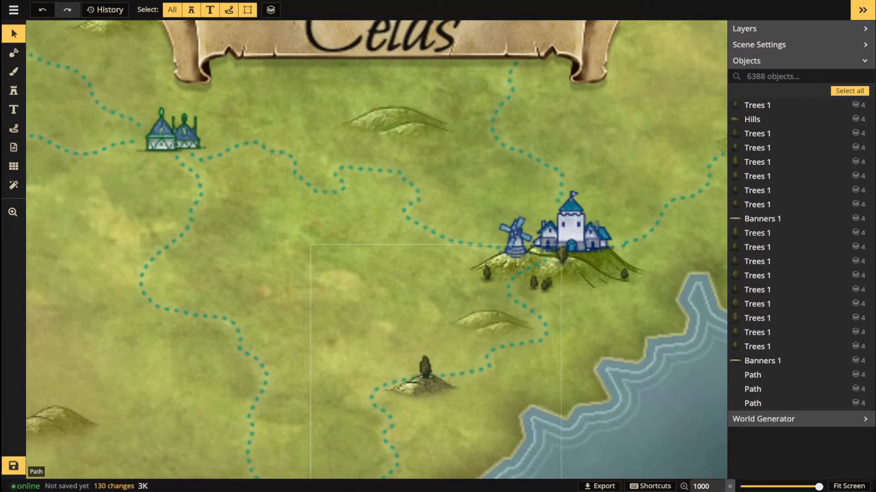
key("space")
left_click_drag(201, 191, 585, 350)
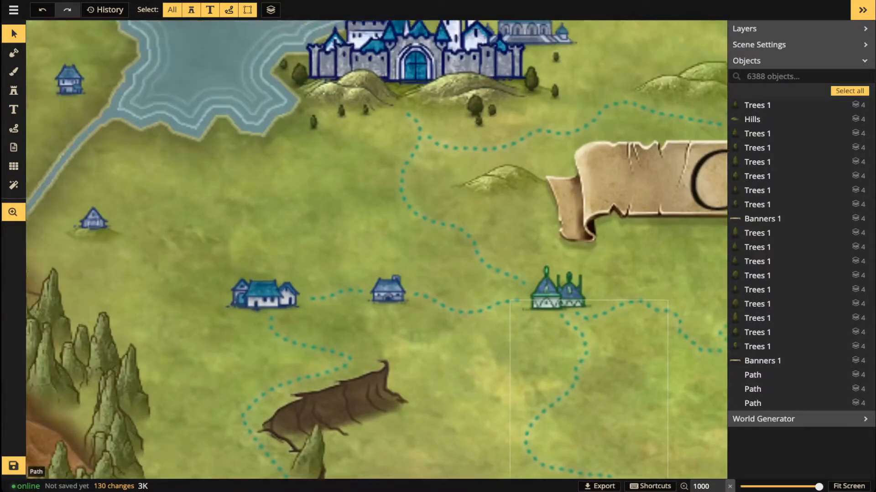
scroll(446, 410, "down", 6)
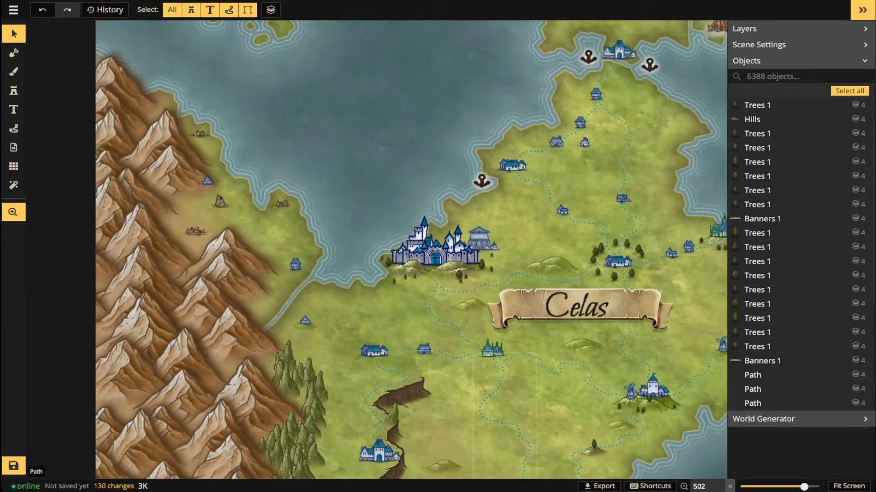
left_click_drag(456, 137, 283, 426)
key("space")
left_click_drag(550, 313, 637, 29)
scroll(285, 355, "up", 2)
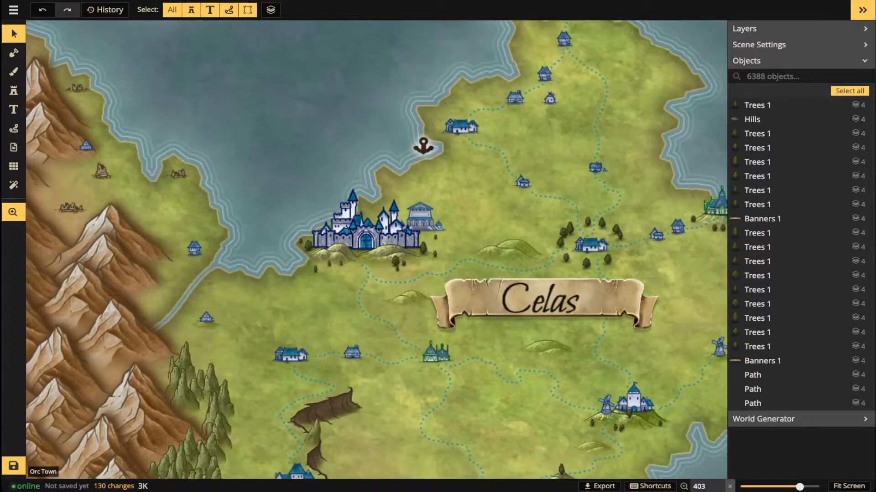
left_click(291, 354)
key("Escape")
Examine how the settlements of the Kobrana region look in comparison with the towns of Celas.
left_click_drag(390, 325, 334, 292)
key("space")
left_click_drag(456, 54, 318, 469)
left_click_drag(373, 183, 373, 288)
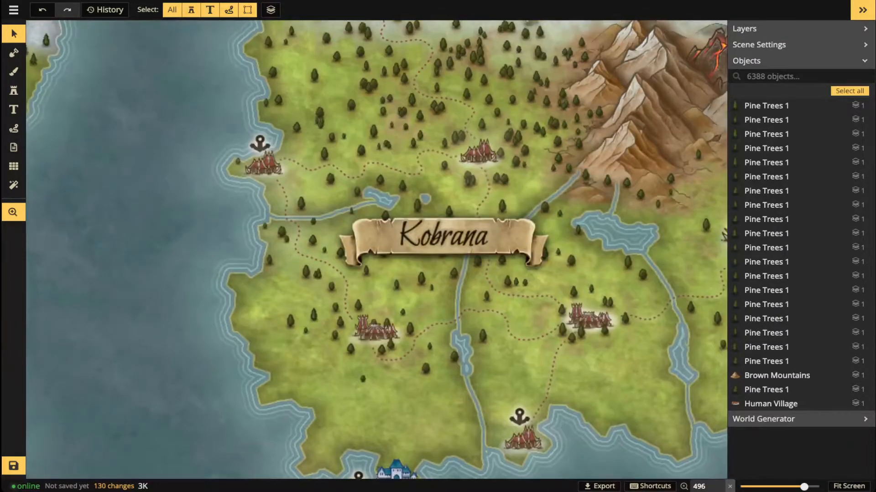
left_click_drag(373, 319, 415, 188)
left_click_drag(429, 370, 497, 129)
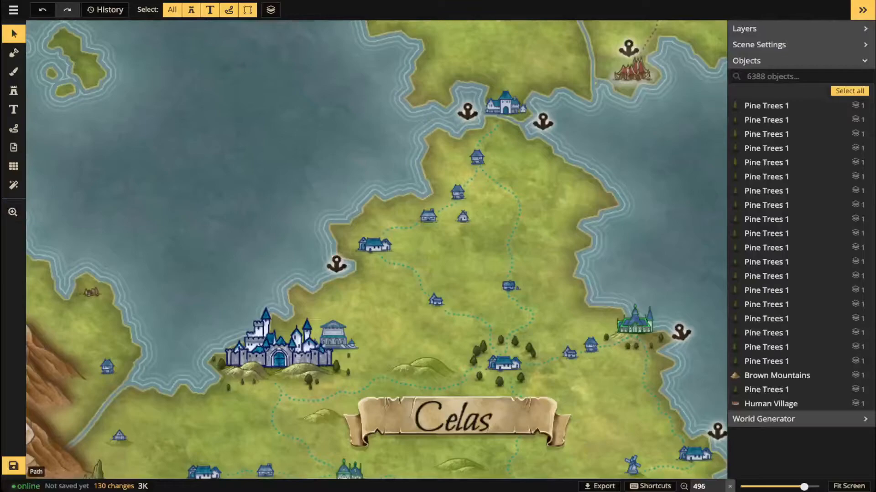
Give the tree-ringed village north of the Celas banner a white (FFFFFF) object shadow with blur 5.6 and reduced alpha.
left_click_drag(306, 348, 334, 262)
scroll(509, 283, "up", 5)
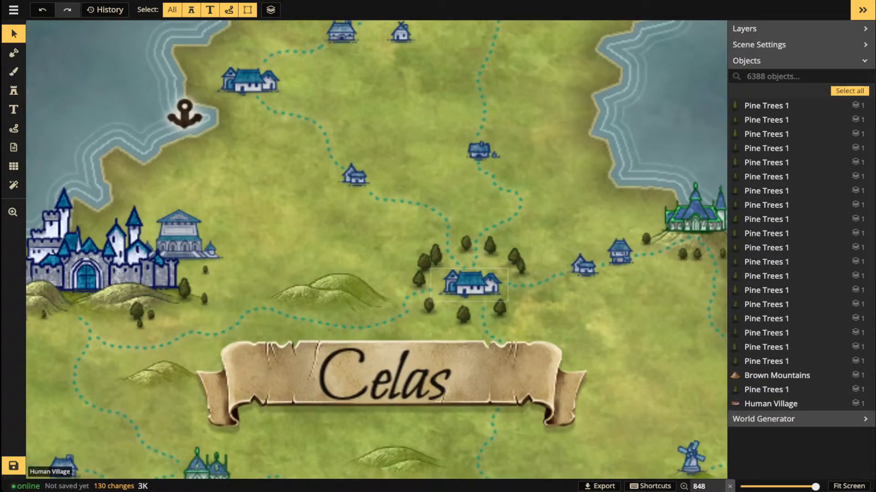
left_click(470, 283)
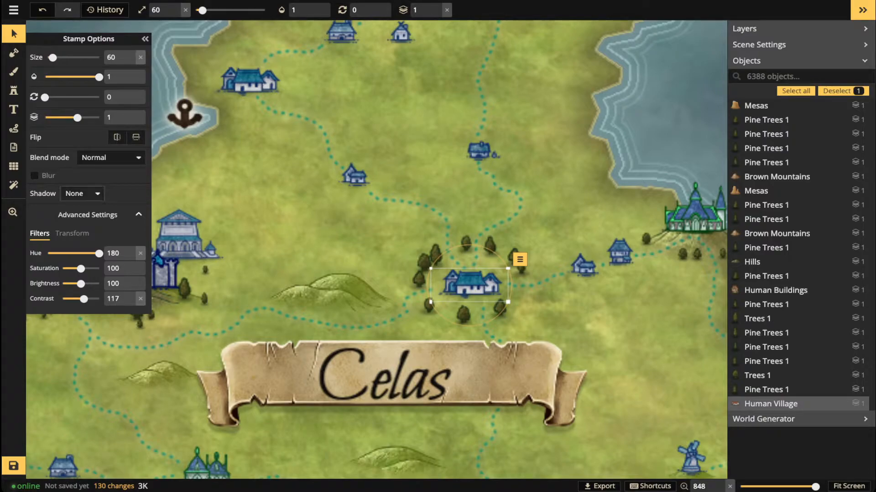
left_click(82, 193)
left_click(75, 233)
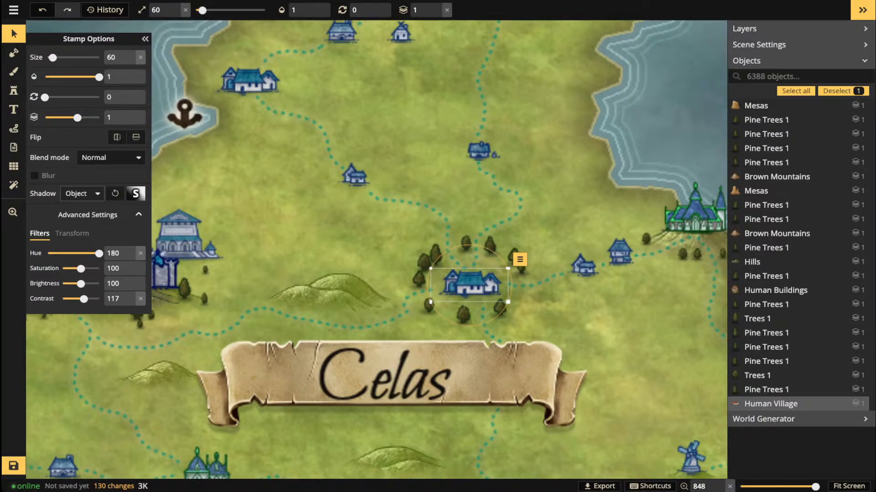
left_click(135, 193)
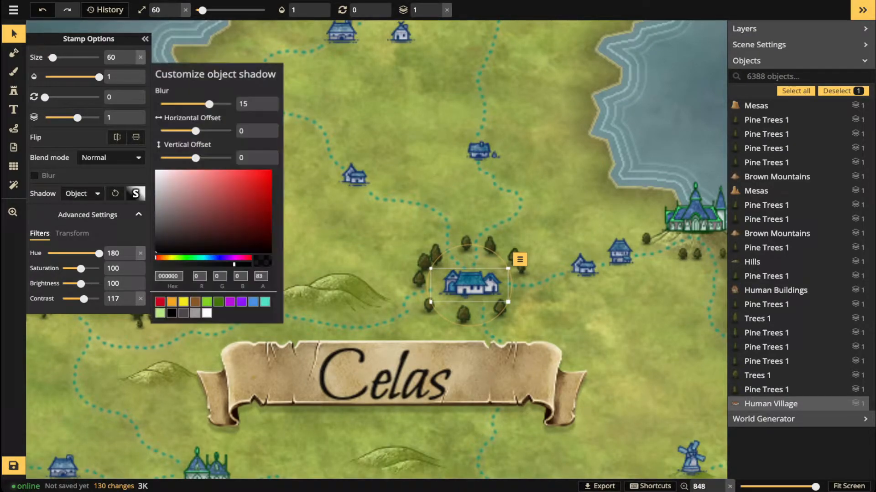
left_click(205, 310)
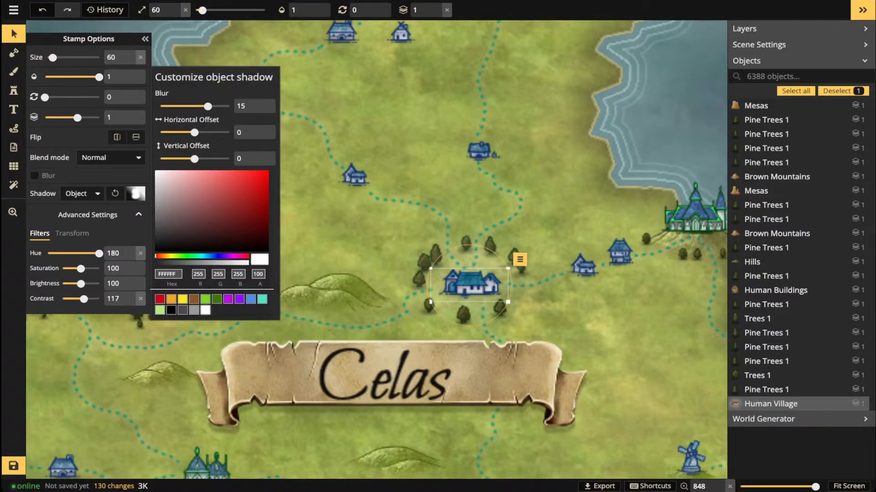
left_click_drag(207, 106, 192, 106)
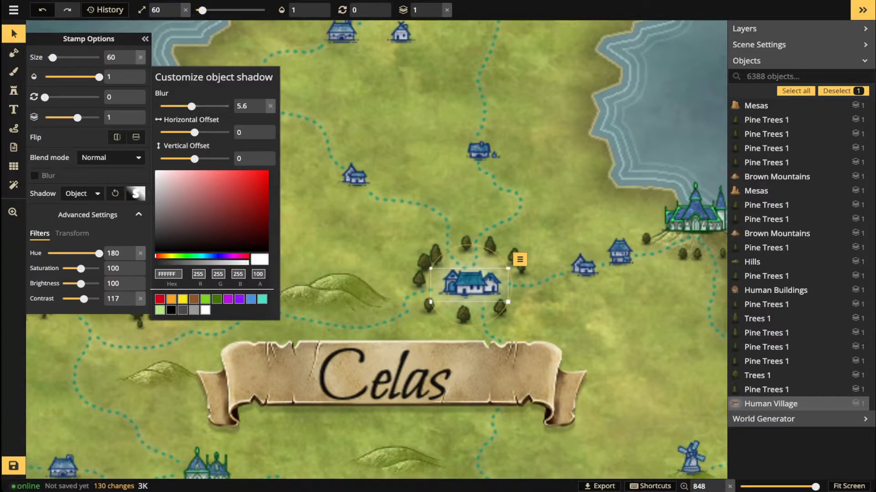
left_click_drag(247, 263, 238, 263)
left_click(14, 34)
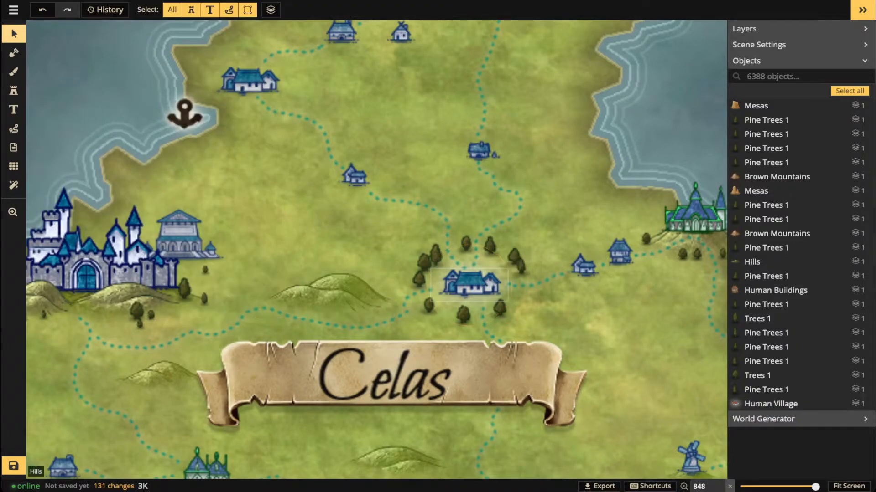
Select the tree-ringed village and compare its white shadow with the surrounding settlements and the capital.
scroll(470, 283, "up", 1)
left_click(469, 283)
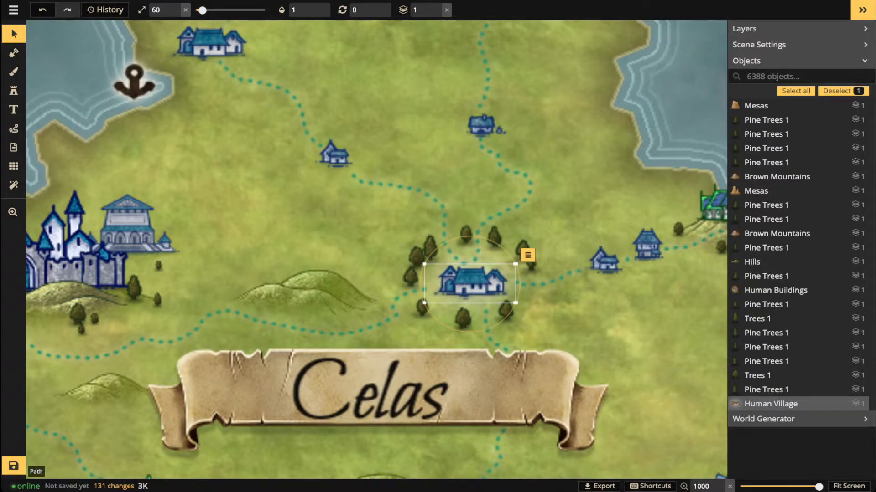
scroll(205, 253, "down", 1)
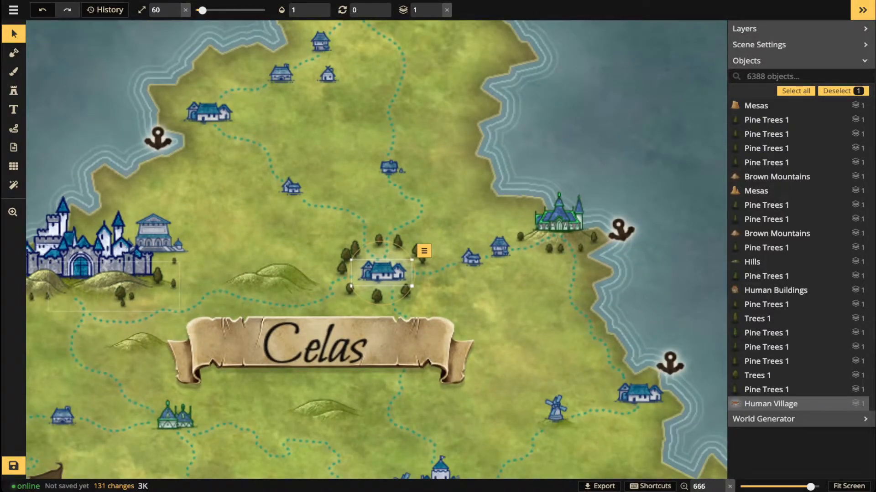
key("space")
left_click_drag(174, 261, 304, 256)
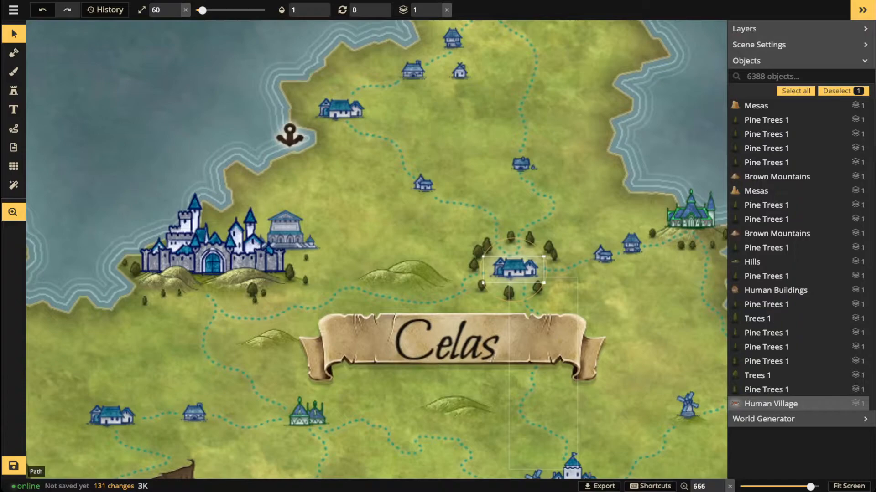
Examine the settlements across northern Celas, from the coastal capital to the Elven Town on the eastern shore.
scroll(201, 236, "down", 1)
left_click_drag(201, 136, 204, 449)
left_click_drag(441, 310, 441, 407)
scroll(564, 253, "up", 2)
key("space")
left_click_drag(535, 148, 770, 52)
left_click_drag(542, 402, 568, 29)
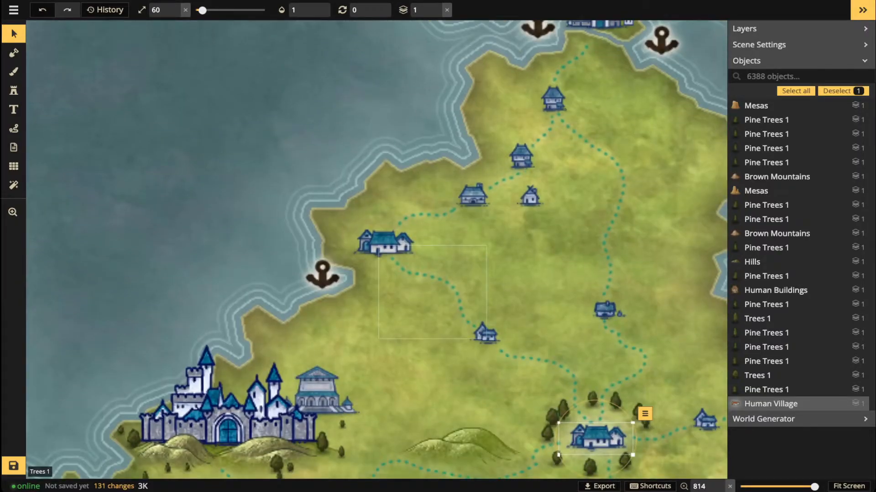
key("space")
left_click_drag(485, 335, 363, 256)
scroll(453, 339, "up", 2)
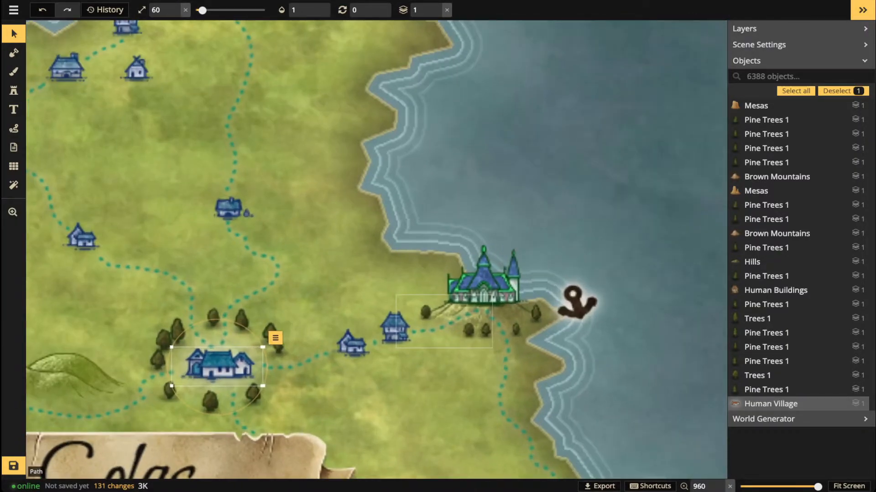
Apply a white Object shadow with 5.6 blur to both the eastern Elven Town and the tree-ringed Human Village.
left_click(478, 286)
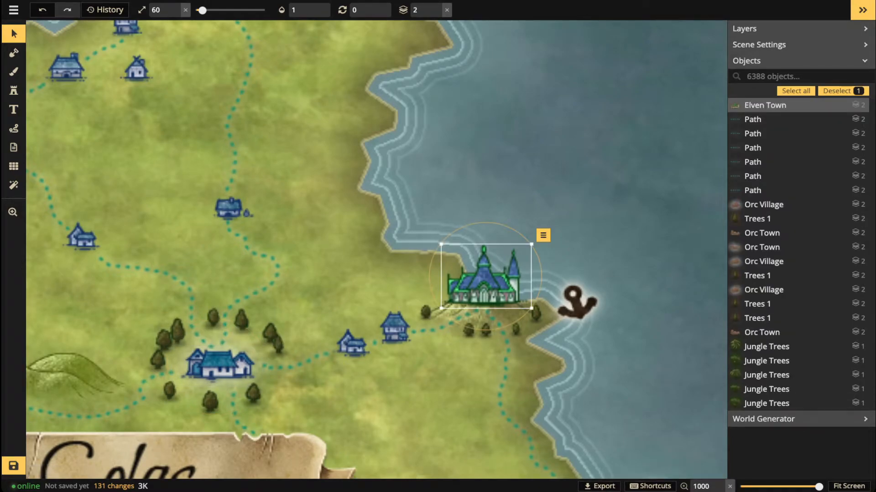
left_click(218, 365)
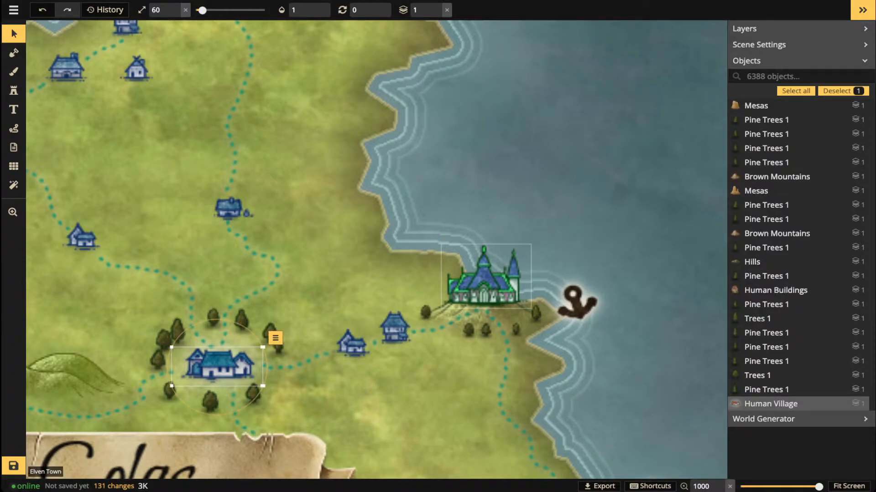
left_click(484, 276)
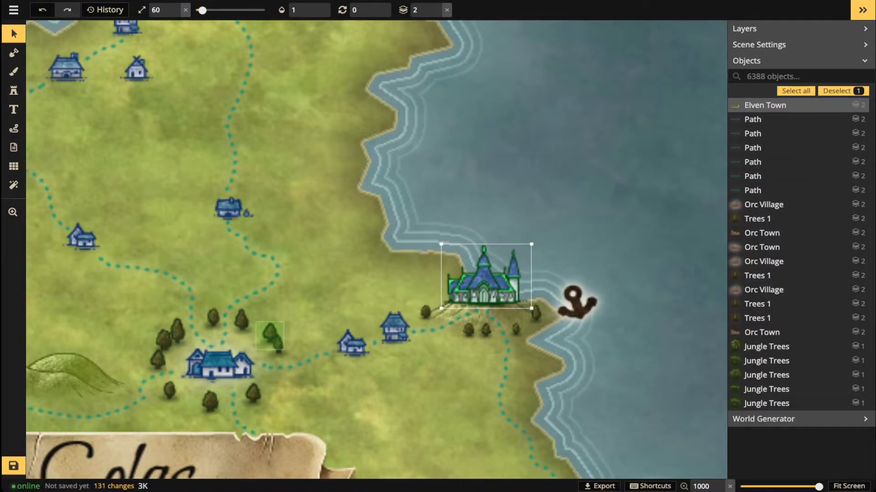
left_click(218, 365, "shift")
left_click(14, 33)
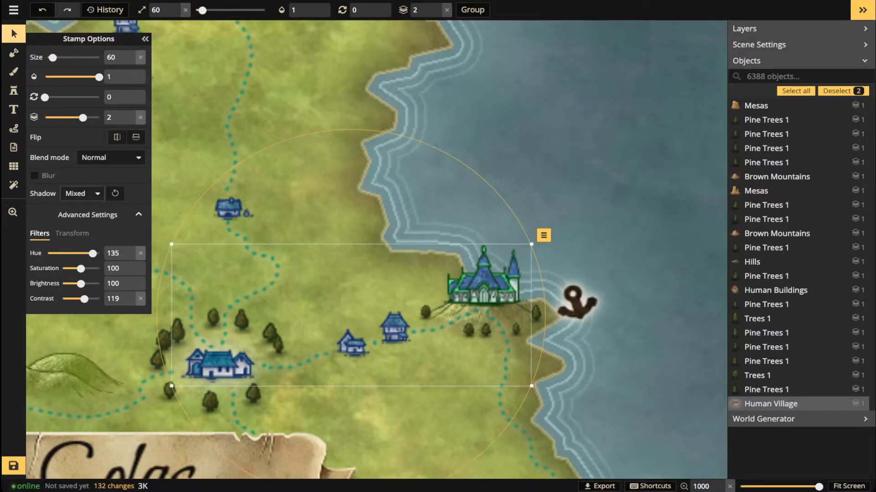
left_click(82, 194)
left_click(119, 242)
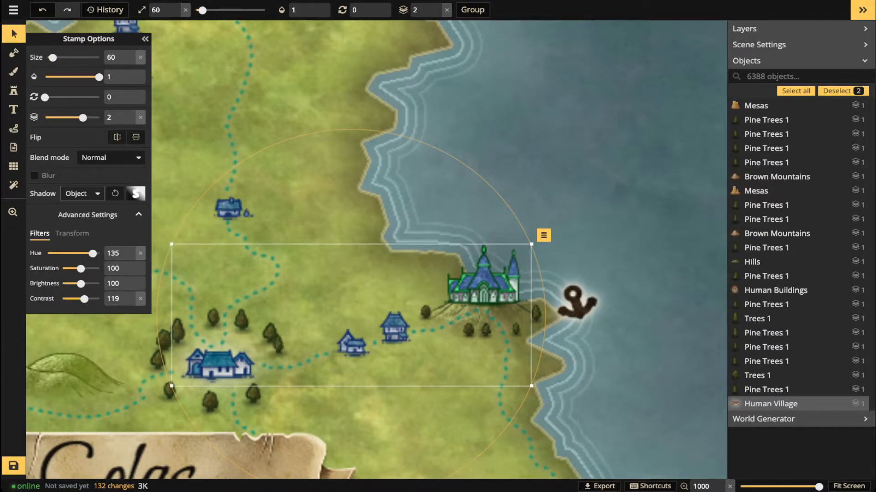
left_click(136, 193)
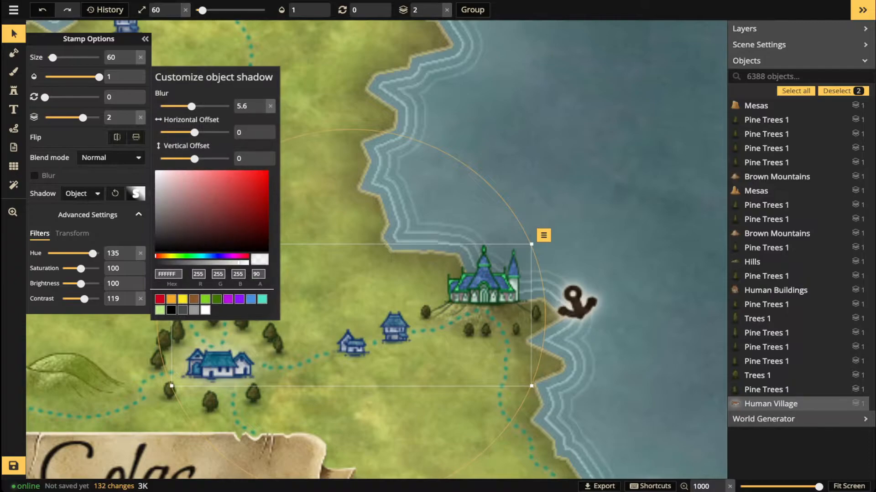
key("Escape")
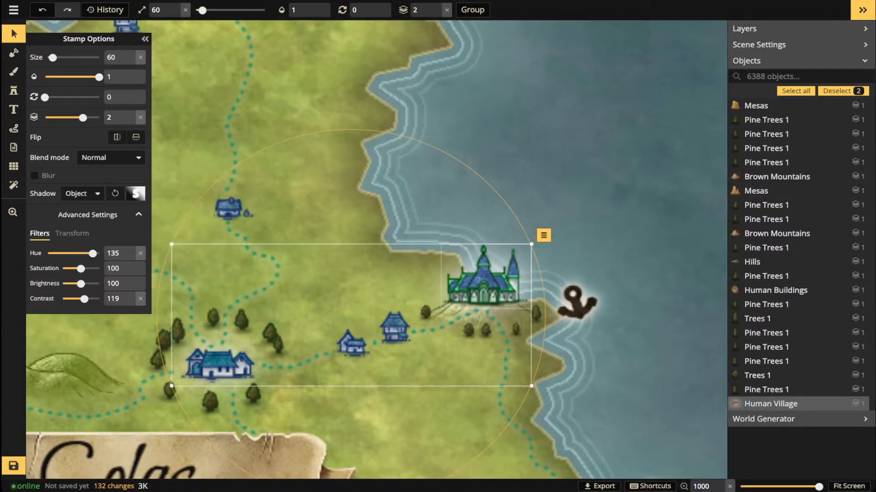
key("Escape")
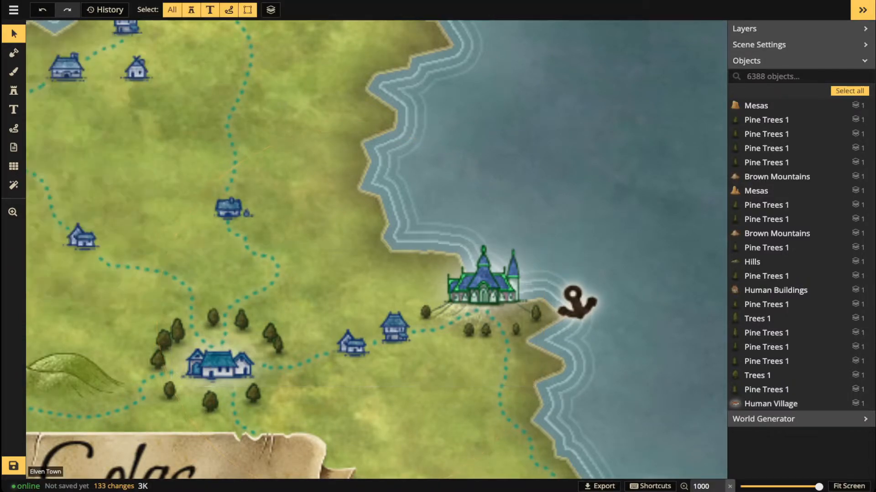
left_click(484, 278)
scroll(492, 283, "down", 2)
scroll(492, 283, "up", 2)
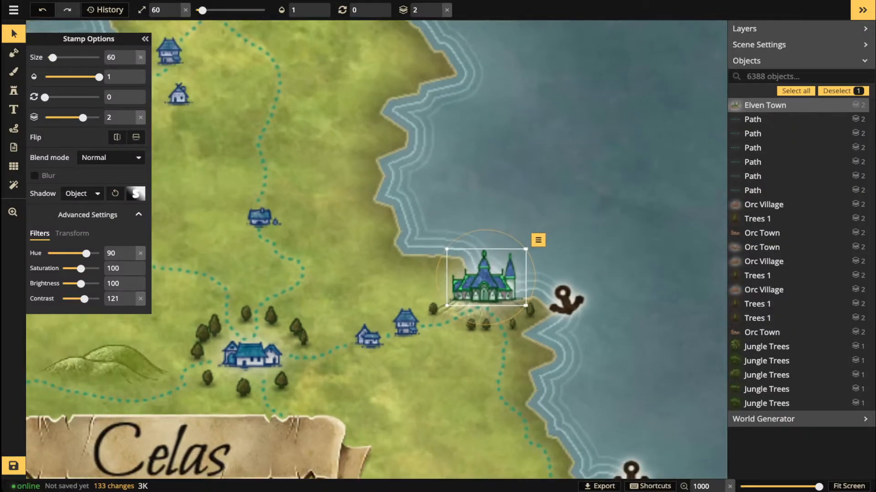
key("Escape")
left_click(484, 279)
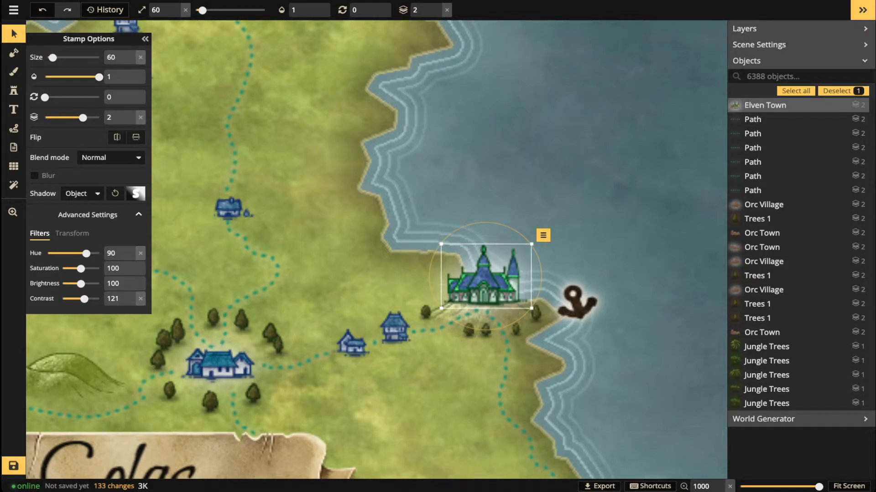
key("Escape")
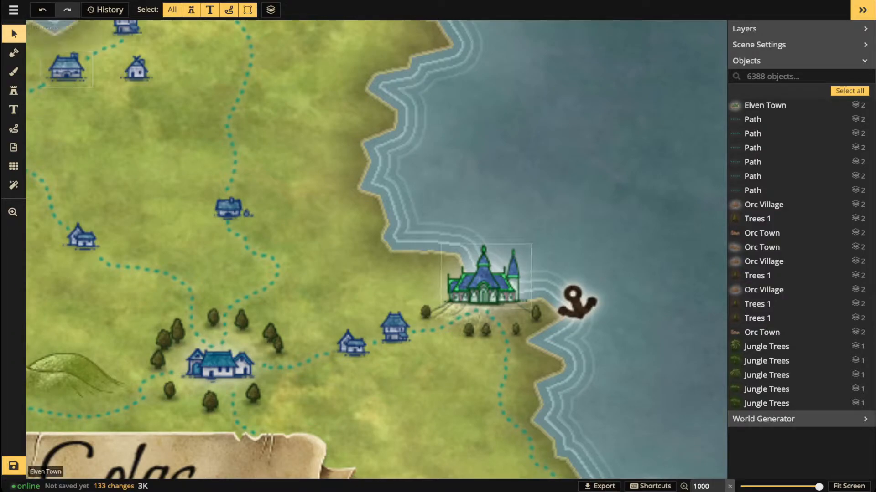
Set the Elven Town's object shadow to a vertical offset of -3.5 and an opacity of 76.
left_click(483, 278)
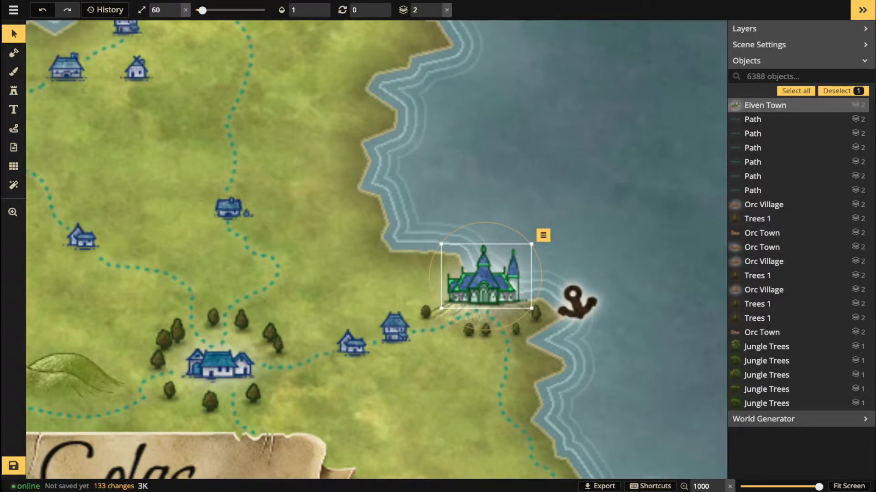
left_click(14, 34)
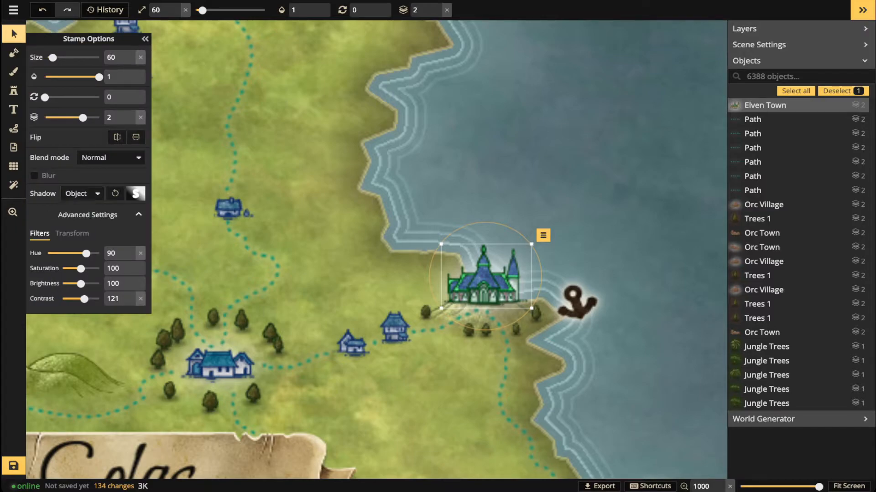
left_click(72, 233)
left_click(135, 193)
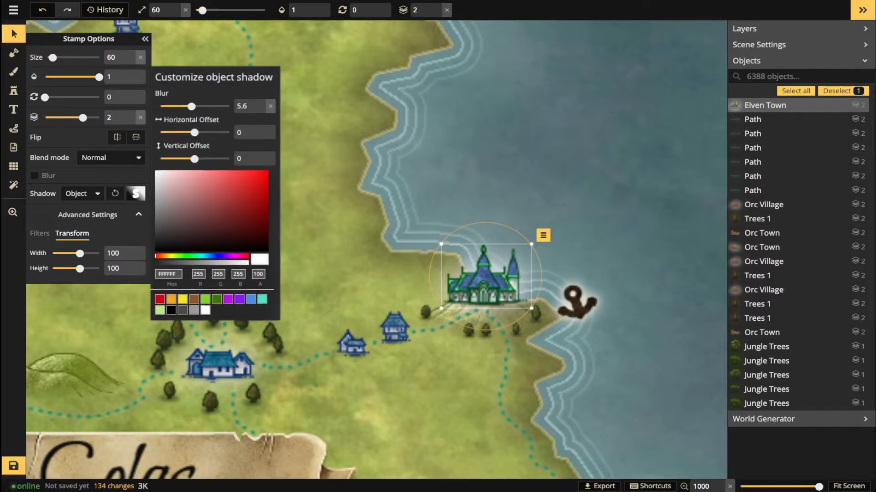
left_click_drag(194, 158, 190, 158)
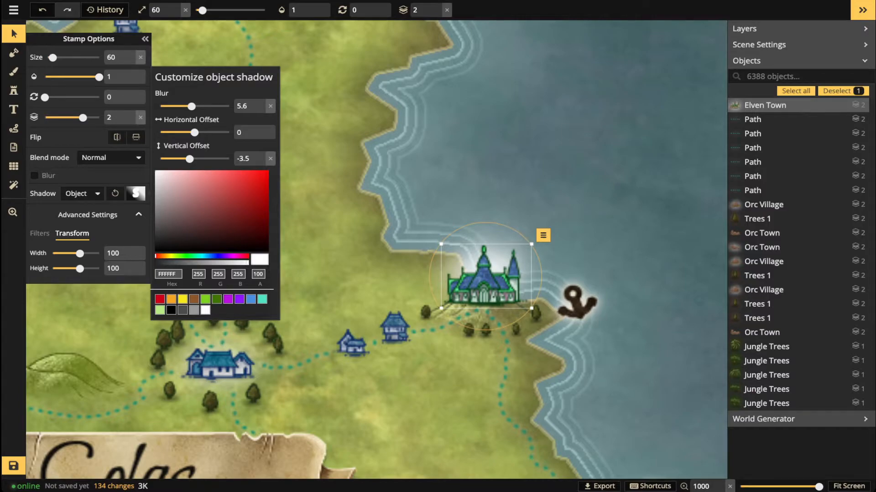
left_click_drag(247, 263, 227, 263)
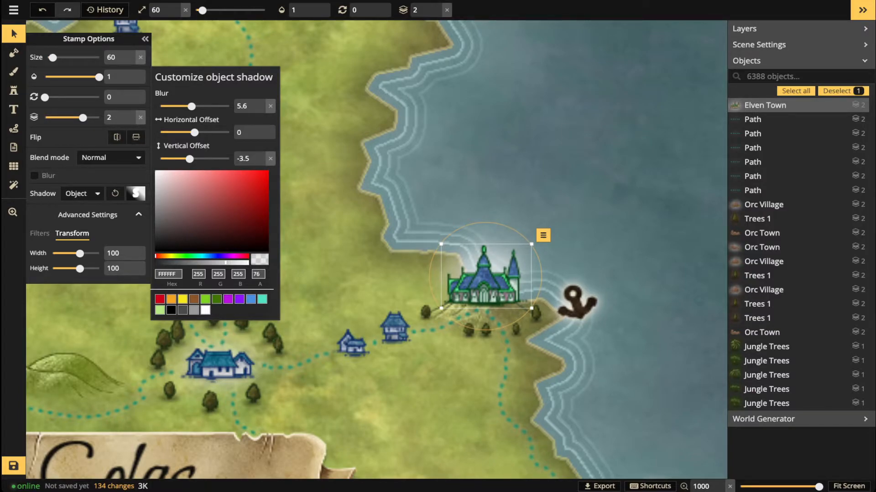
left_click(481, 274)
scroll(480, 274, "down", 5)
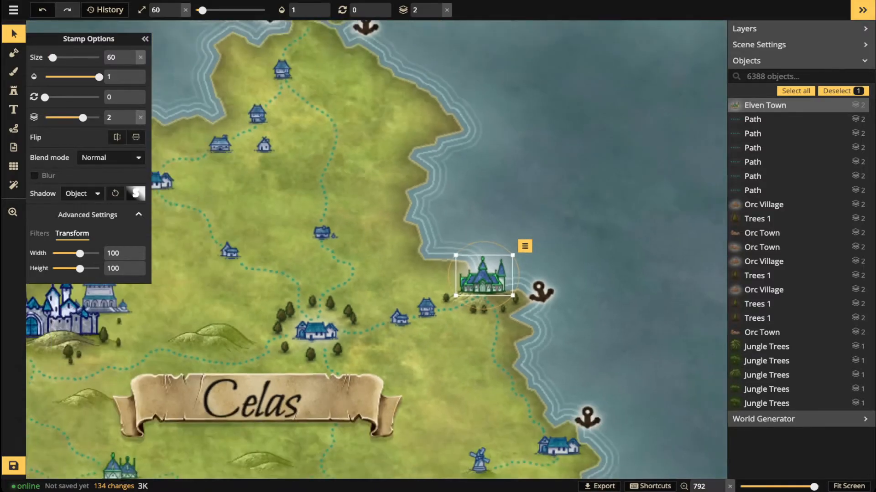
key("Escape")
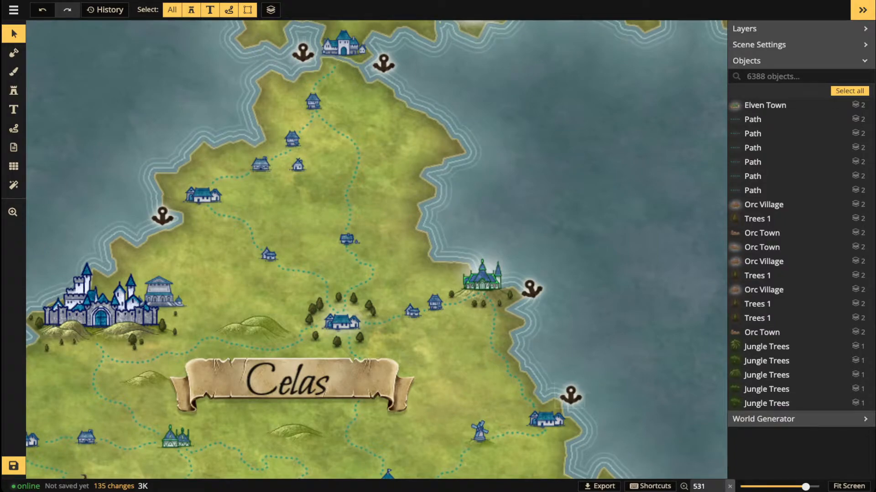
Compare the shadow settings of the southeastern Human Village, the Elven Town, the central village and Kobrana's eastern Orc Town.
left_click(547, 419)
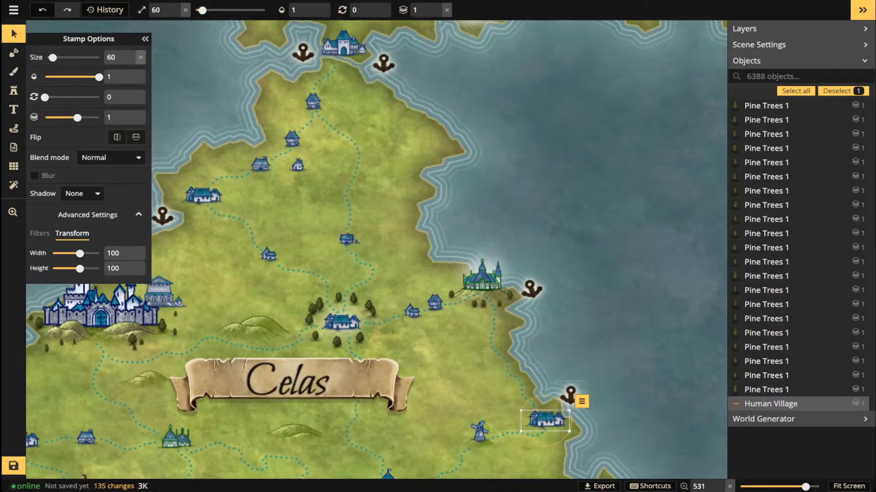
left_click(482, 276)
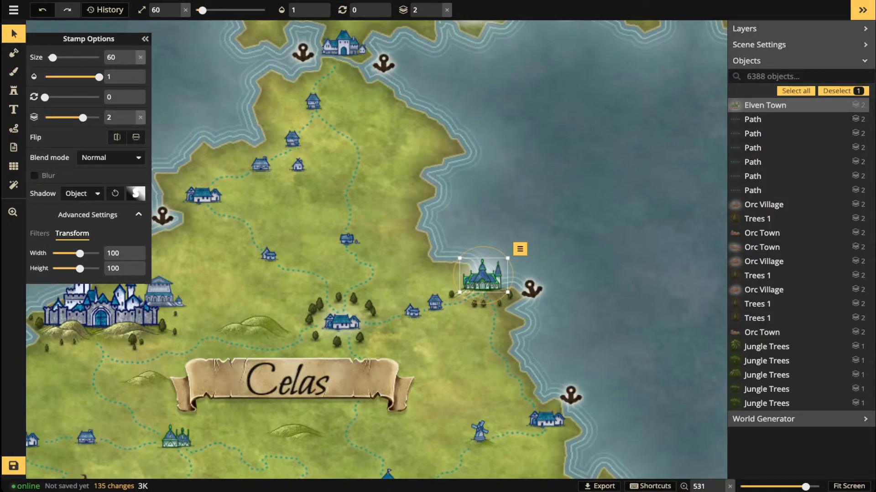
left_click(342, 322)
scroll(344, 196, "down", 3)
key("space")
left_click_drag(343, 196, 337, 388)
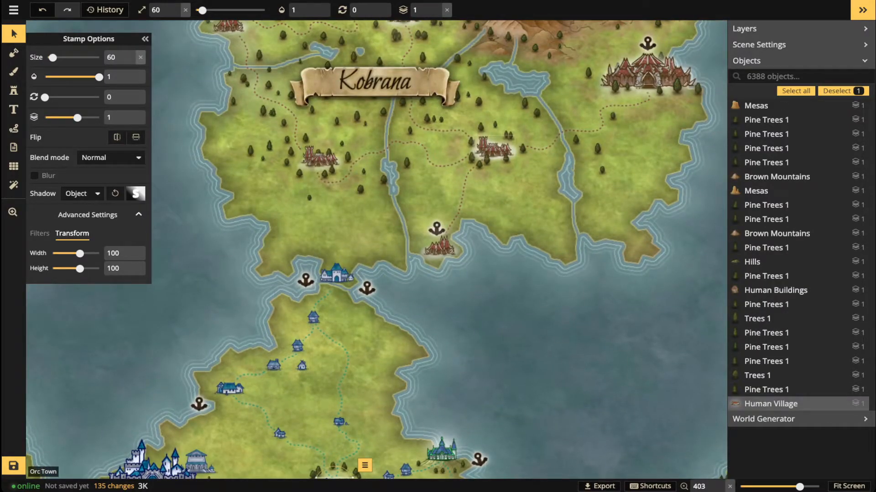
left_click(494, 147)
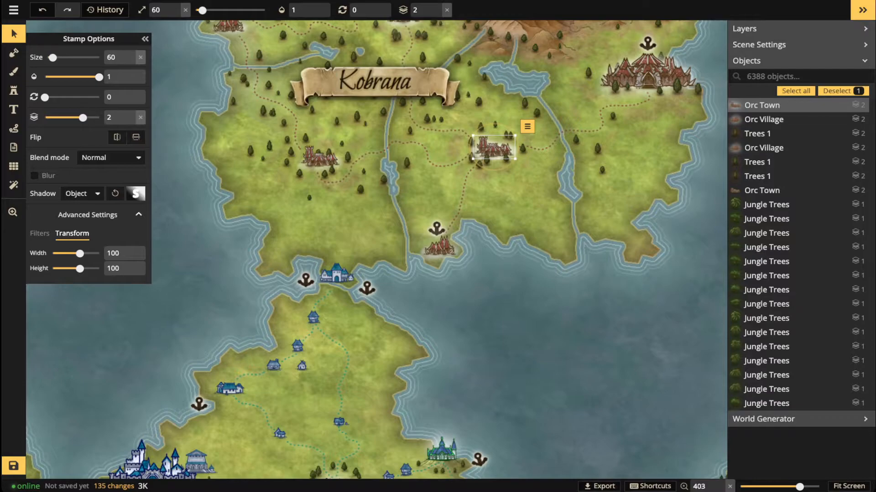
scroll(365, 377, "down", 2)
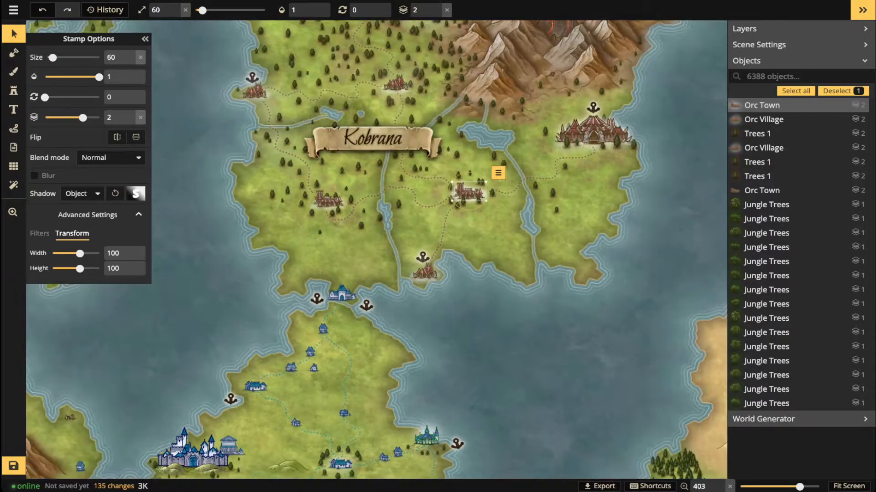
Give the Human Capital castle on the northwest coast of Celas an Object shadow.
key("space")
left_click_drag(364, 376, 371, 188)
scroll(315, 305, "up", 3)
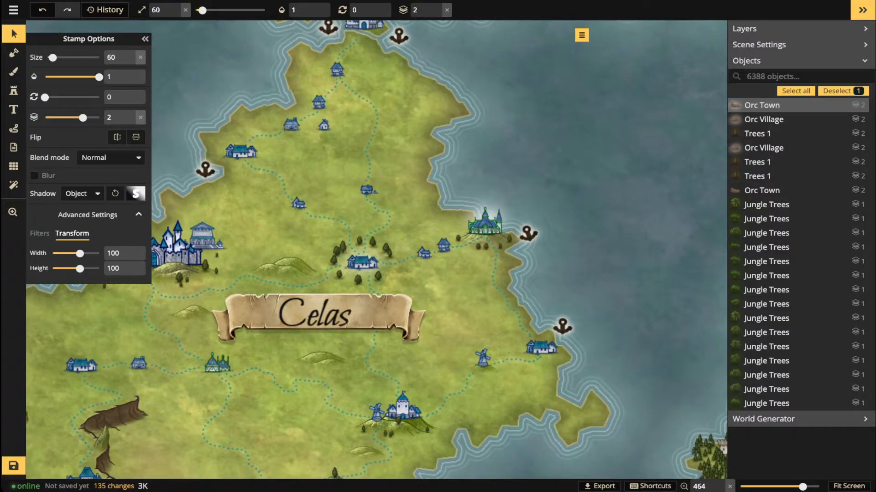
scroll(401, 388, "up", 2)
key("space")
left_click_drag(394, 396, 640, 273)
left_click_drag(468, 203, 497, 344)
scroll(497, 344, "up", 4)
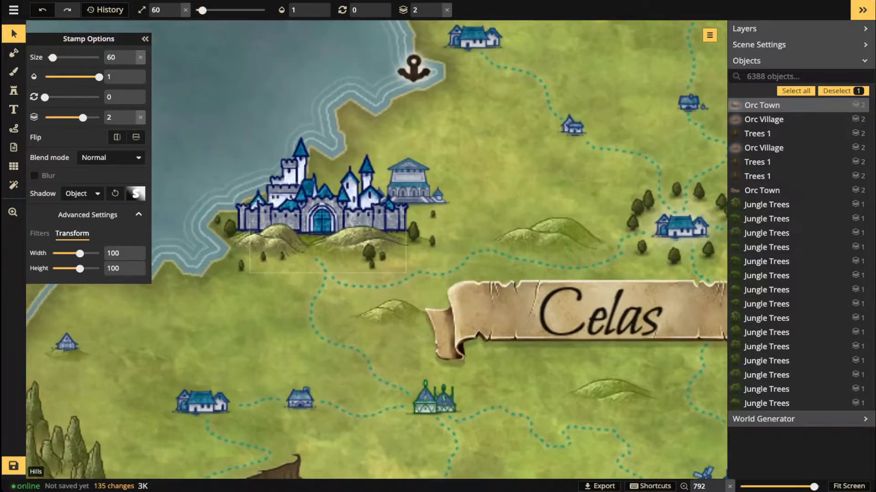
left_click(321, 189)
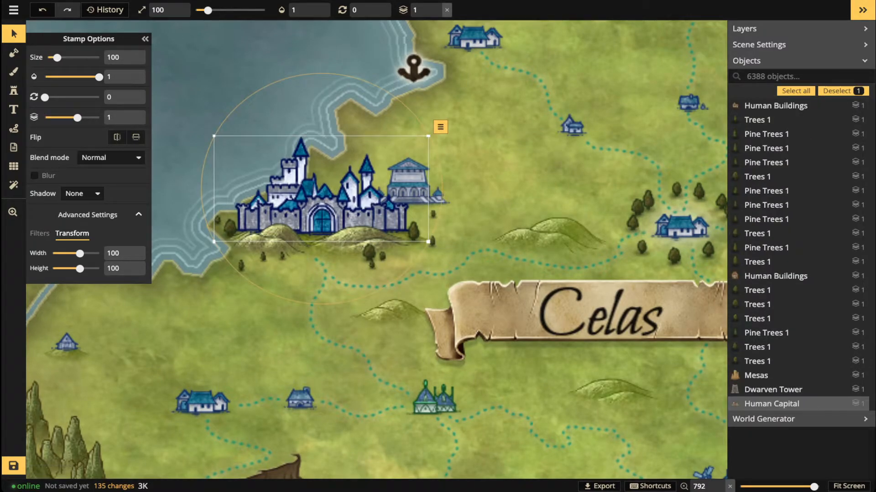
left_click(111, 157)
left_click(111, 187)
left_click(82, 193)
left_click(75, 239)
Make the Human Capital's object shadow white (FFFFFF) at 85 opacity and offset it slightly upward.
left_click(135, 193)
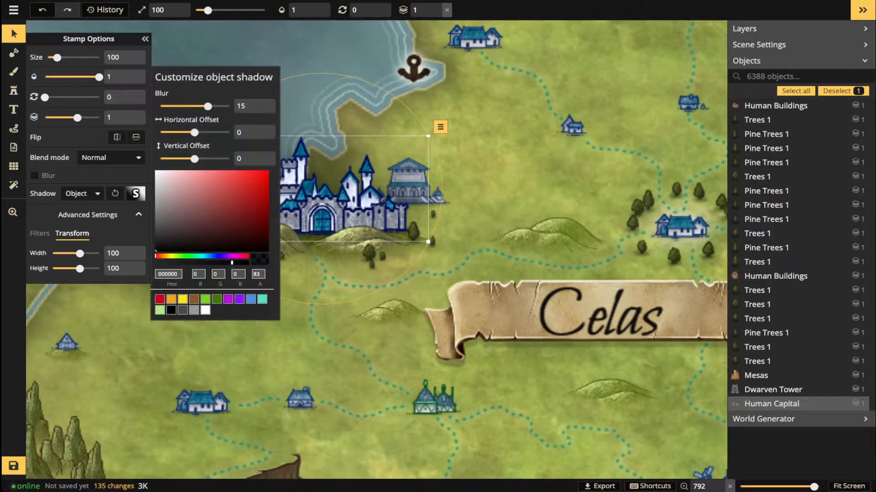
left_click(205, 311)
left_click(235, 262)
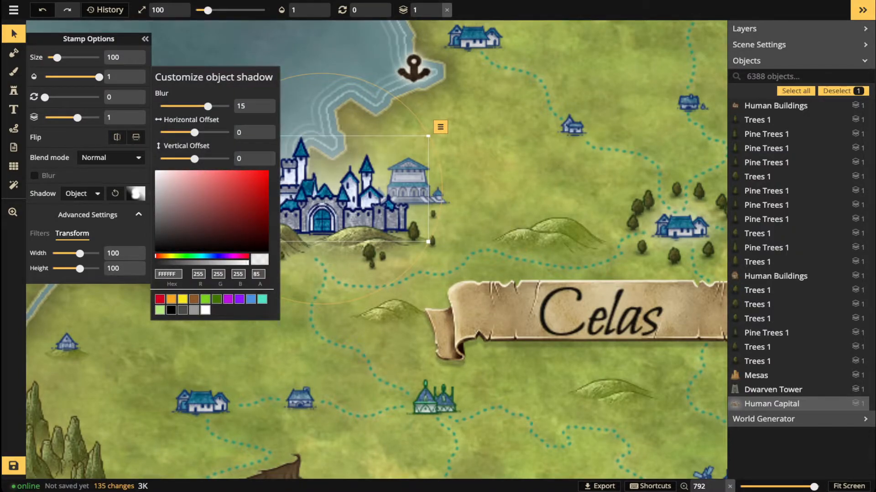
left_click_drag(195, 159, 188, 159)
scroll(277, 124, "down", 4)
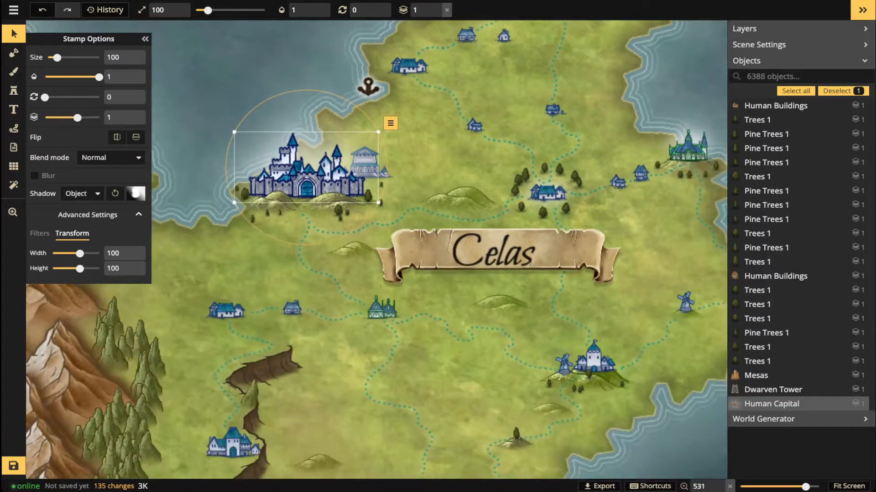
left_click_drag(314, 137, 463, 148)
scroll(463, 147, "down", 5)
key("Escape")
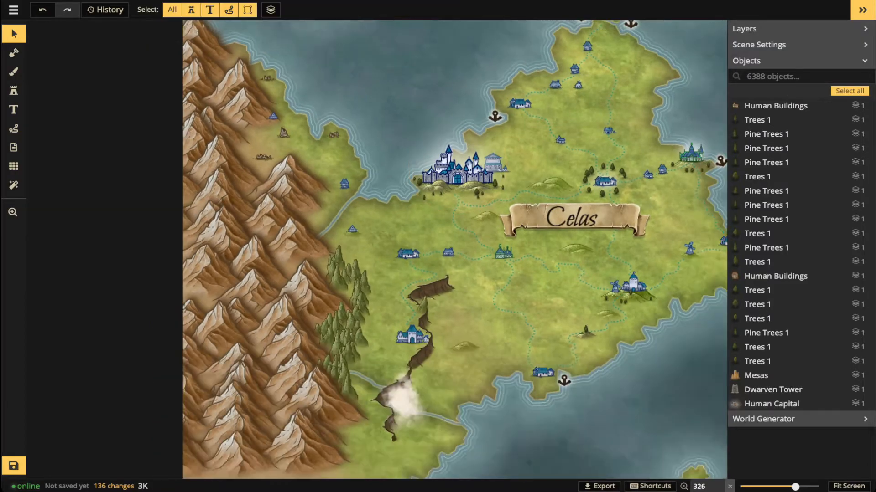
Move the Human Temple beside the capital slightly up and away from the castle walls.
scroll(452, 150, "up", 7)
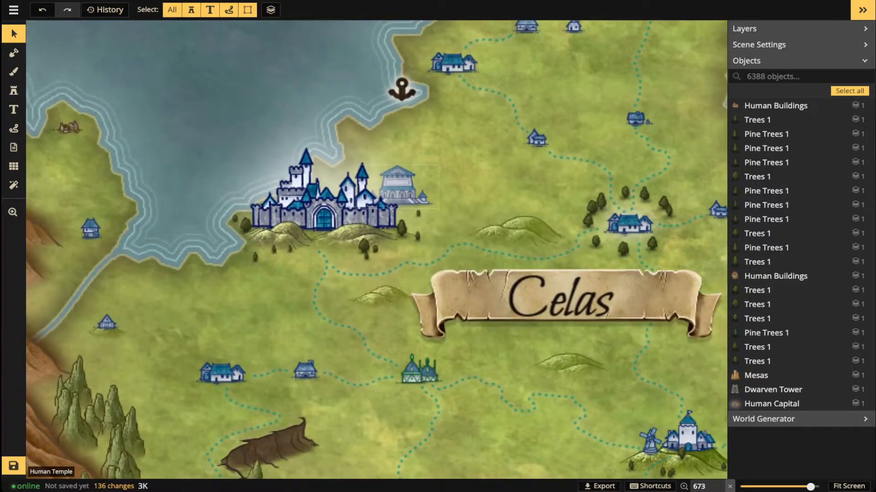
left_click(400, 184)
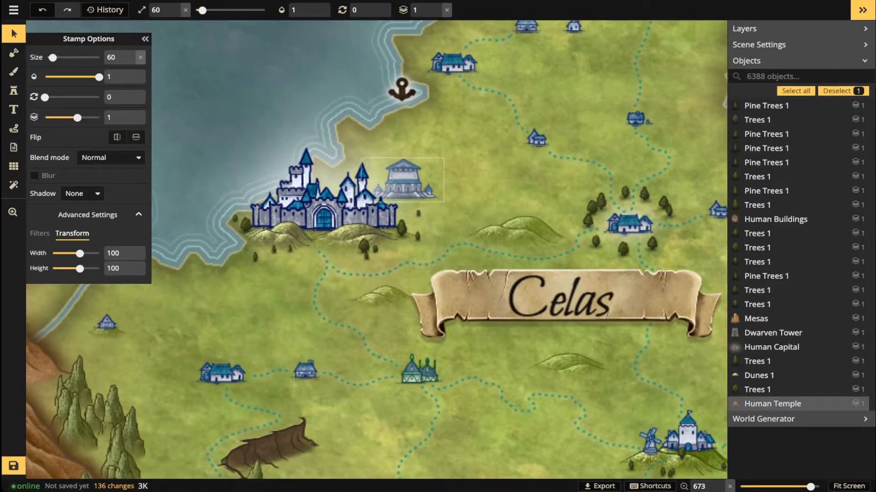
left_click_drag(401, 185, 403, 177)
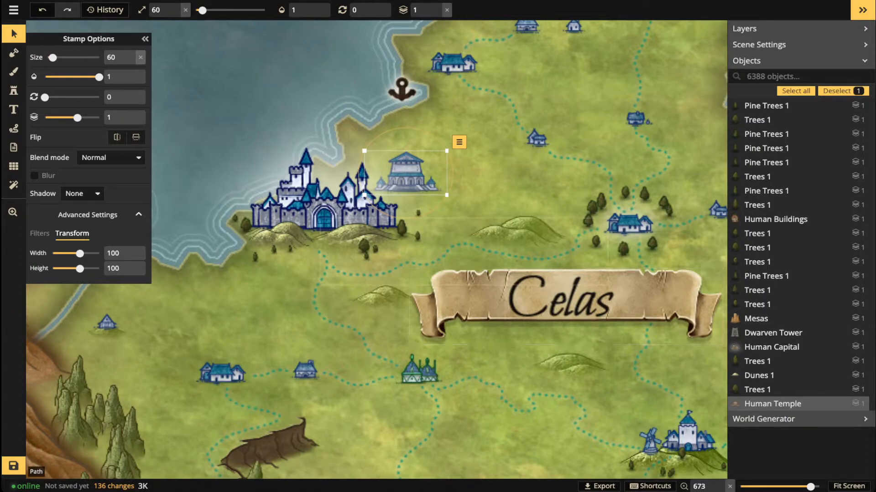
Duplicate the hills east of the capital, move the copy beneath the Human Temple, and set its size to 70 and layer to 0.
left_click(512, 233)
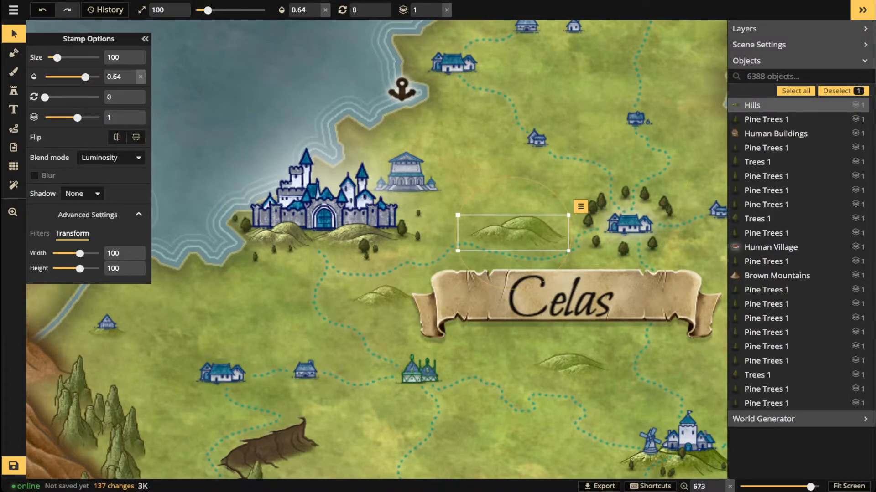
key("ctrl+v")
scroll(422, 201, "up", 3)
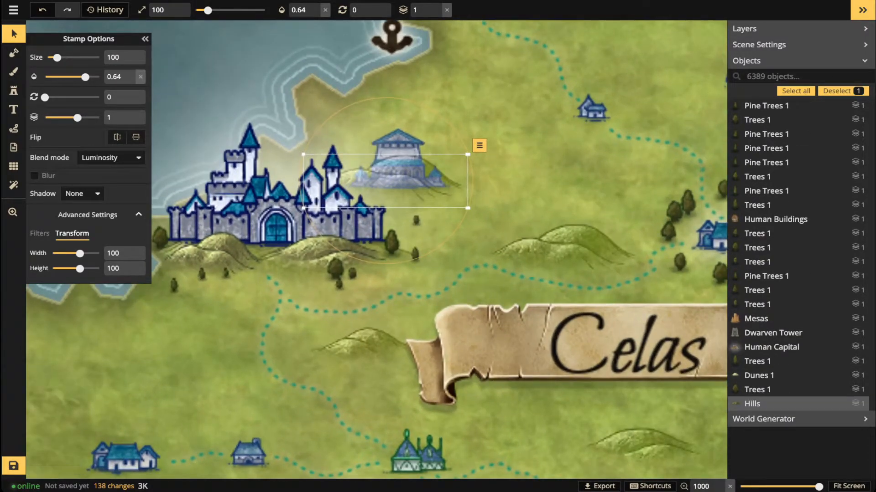
left_click(437, 13)
left_click_drag(468, 208, 459, 204)
mouse_move(421, 183)
left_mouse_down()
mouse_move(428, 199)
mouse_move(430, 193)
left_mouse_up()
key("bracketleft")
key("bracketleft")
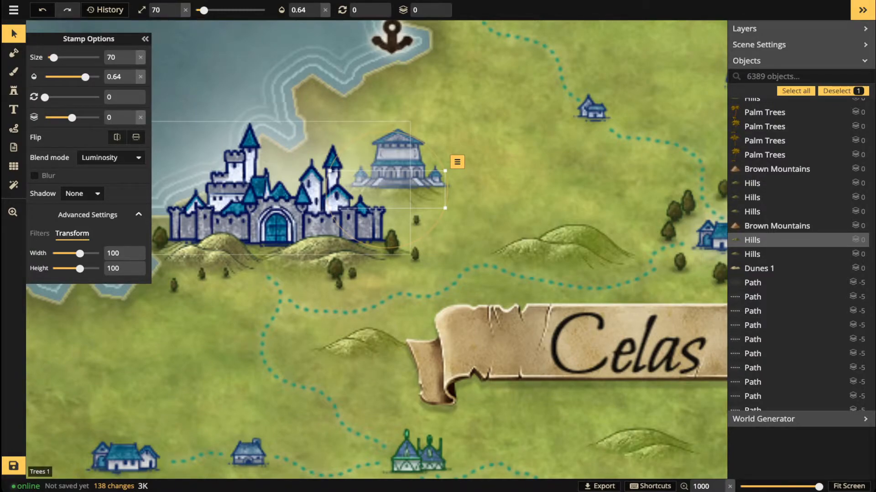
Stretch the hills beneath the Human Temple to a width of 128 and align them with the building's base.
left_click_drag(388, 190, 388, 190)
left_click_drag(79, 253, 83, 253)
left_click_drag(428, 196, 433, 196)
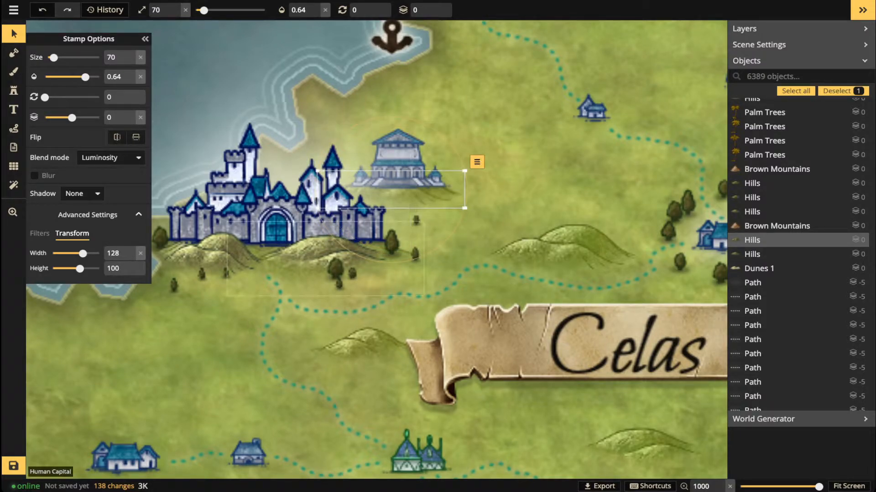
Reuse the Trees 1 stamp from below the capital to scatter three trees of about size 54 around the Human Temple.
left_click(352, 274)
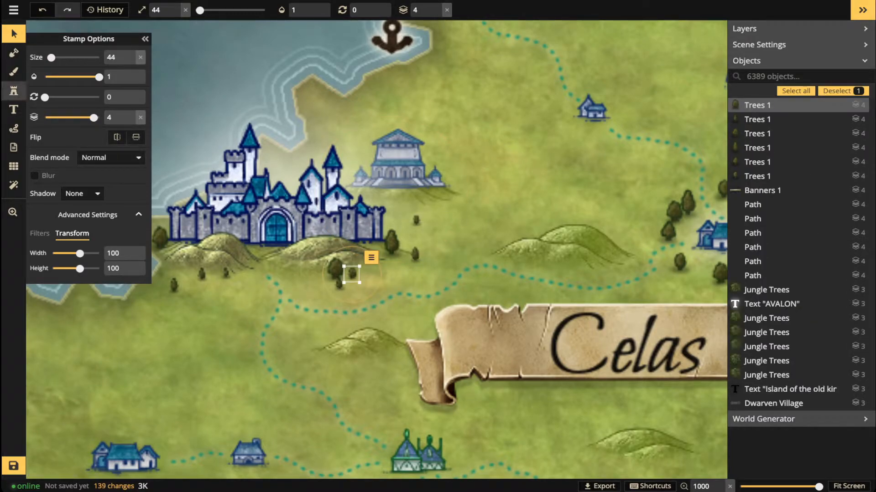
key("Escape")
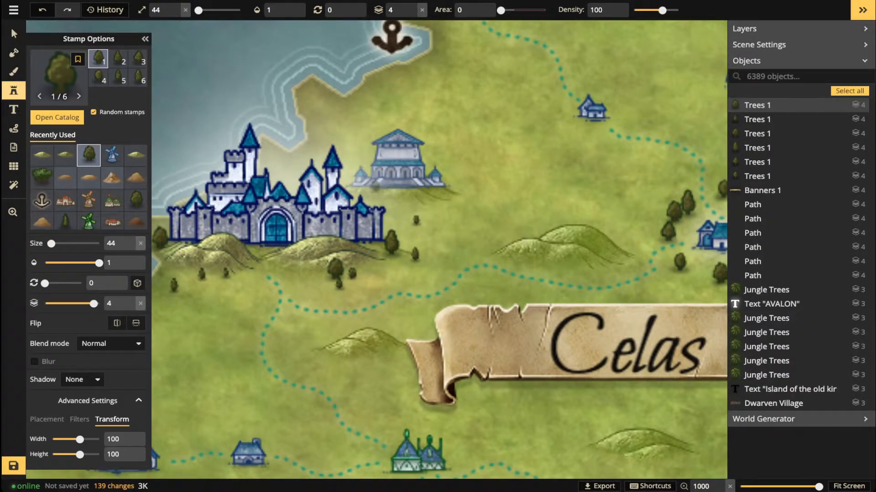
left_click(375, 188)
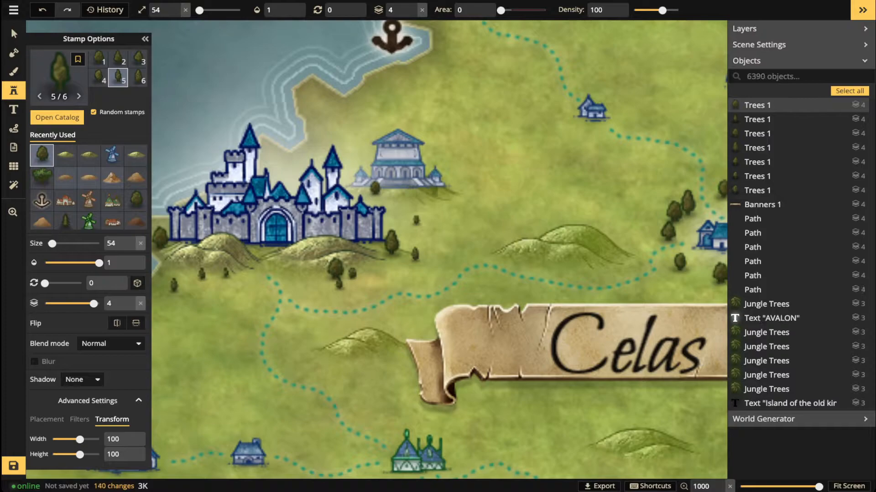
left_click(402, 204)
left_click(465, 204)
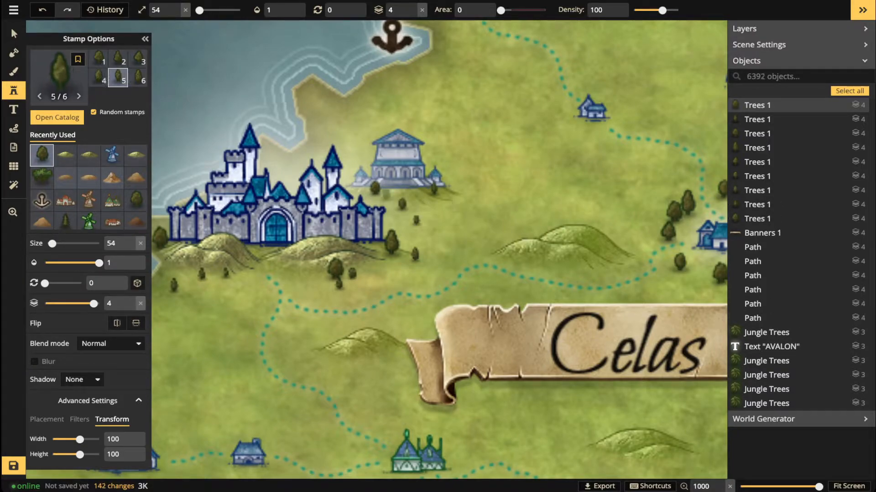
Add smaller Trees 1 stamps at sizes 34 and 24 around the base of the Human Temple.
key("bracketleft")
key("bracketleft")
left_click(353, 186)
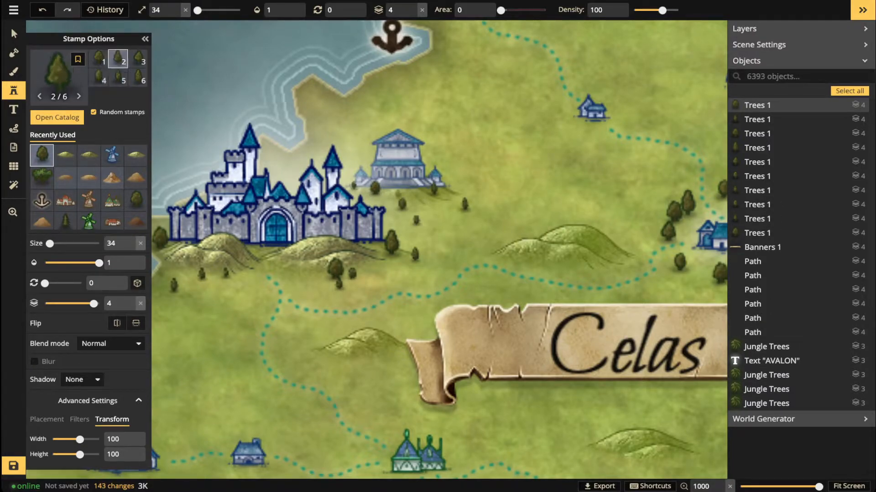
key("bracketleft")
left_click(408, 190)
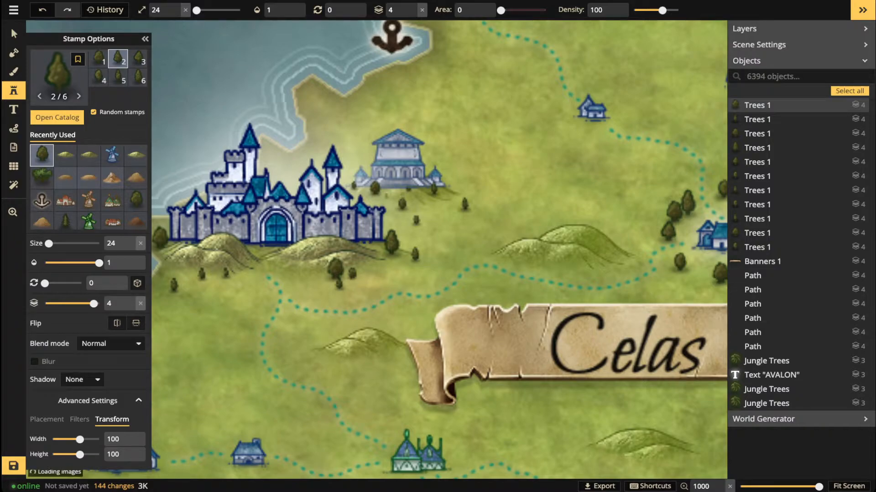
left_click(379, 198)
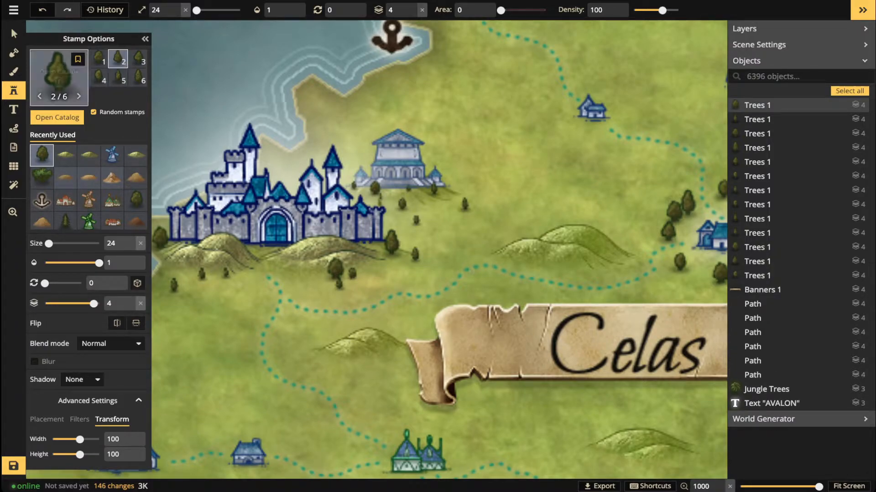
Draw a dotted teal path of width 0.7 from the Human Temple down to the road east of the capital.
left_click(14, 129)
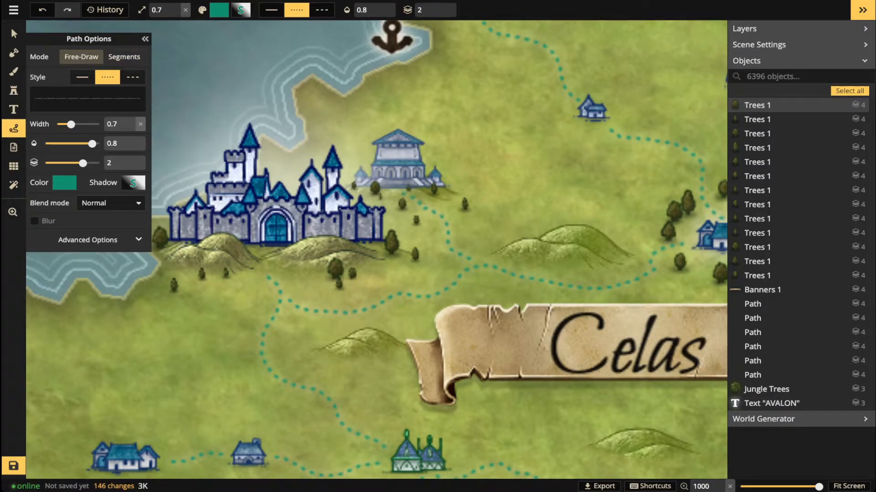
left_click(14, 34)
scroll(328, 271, "down", 5)
left_click_drag(328, 271, 285, 246)
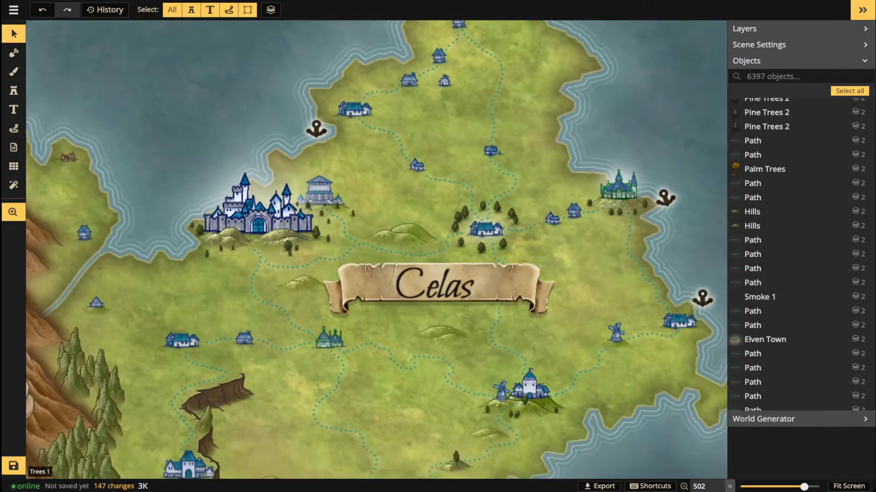
Save the map.
scroll(331, 290, "down", 10)
scroll(331, 290, "down", 5)
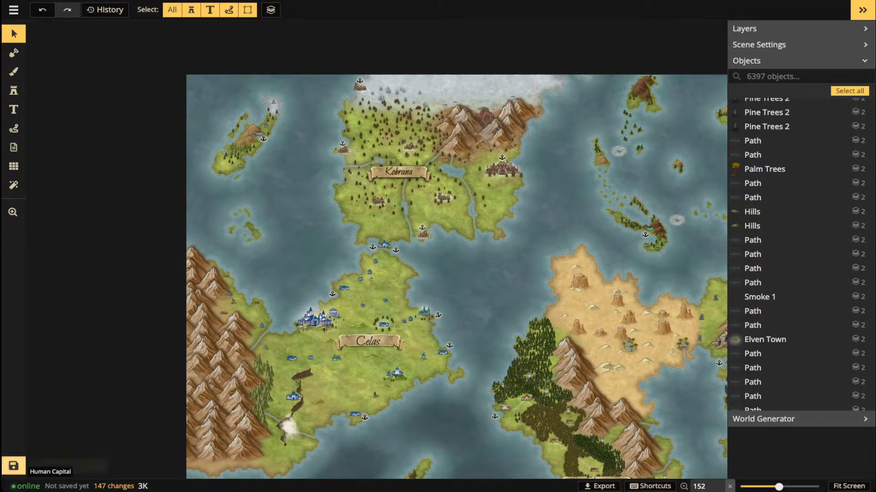
left_click(13, 466)
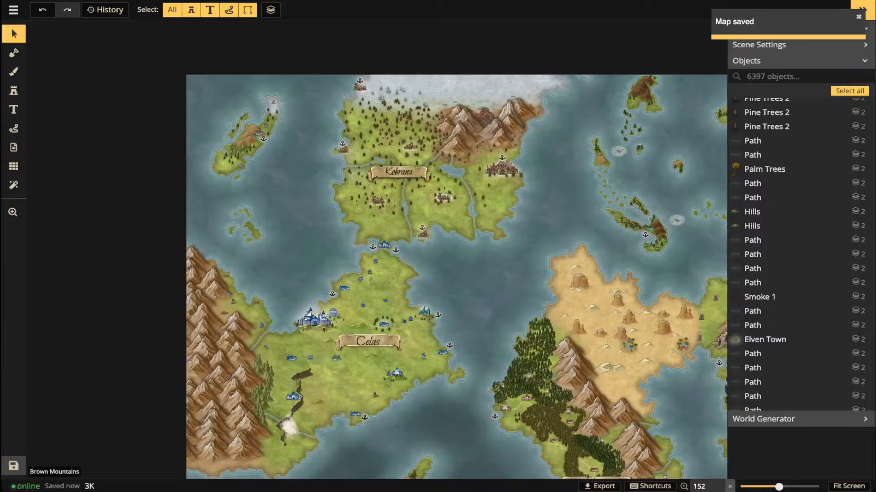
Move the clouds over the southern end of Celas's fissure slightly to the northwest.
scroll(270, 361, "up", 4)
scroll(292, 360, "up", 5)
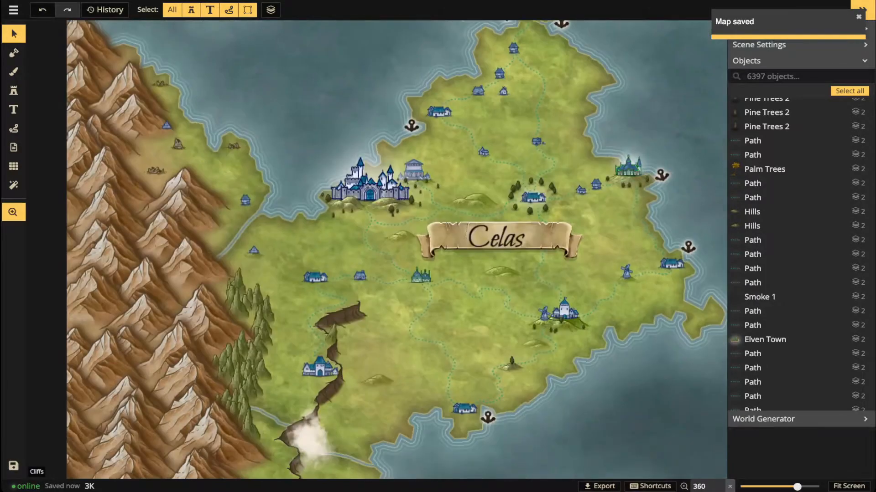
scroll(314, 342, "up", 2)
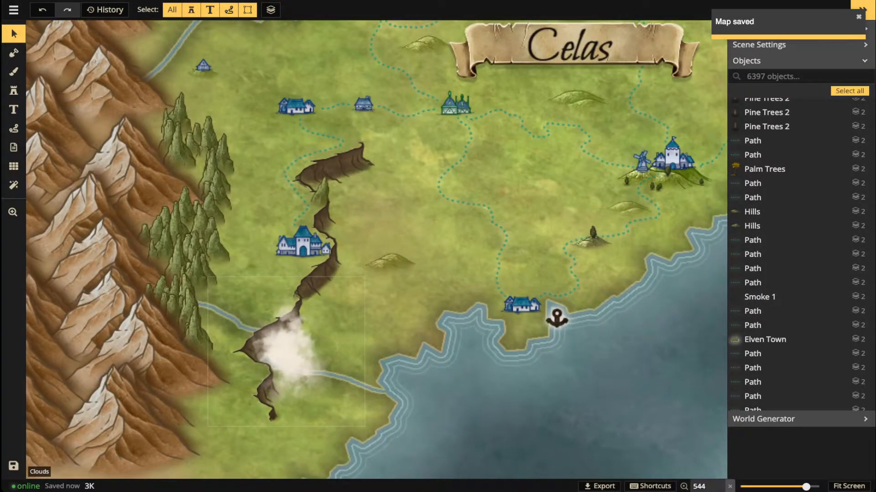
left_click_drag(286, 351, 270, 345)
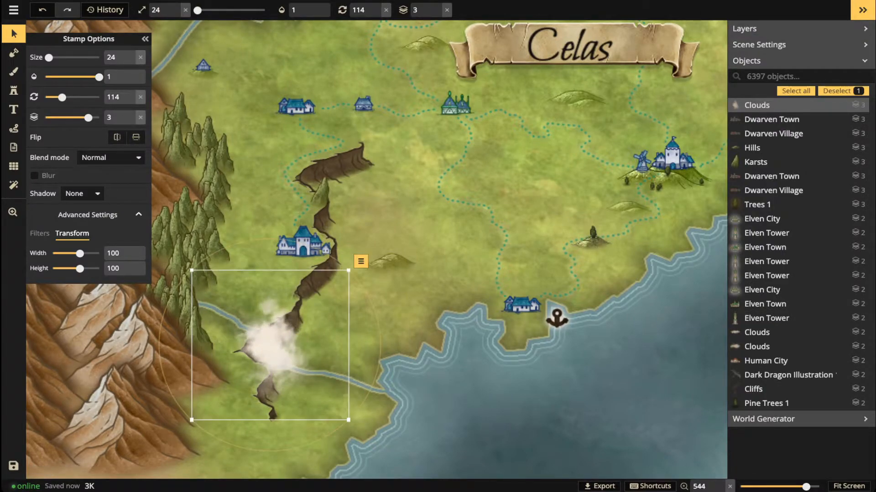
Select the two northern cliff pieces of the fissure together with the clouds at its southern end.
scroll(298, 305, "down", 1)
scroll(355, 202, "up", 2)
left_click_drag(355, 202, 336, 262)
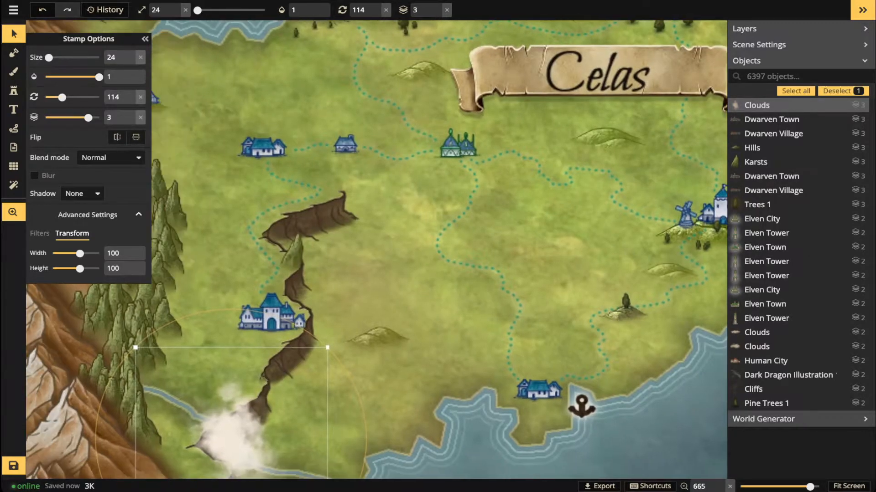
scroll(331, 232, "down", 4)
left_click(330, 227)
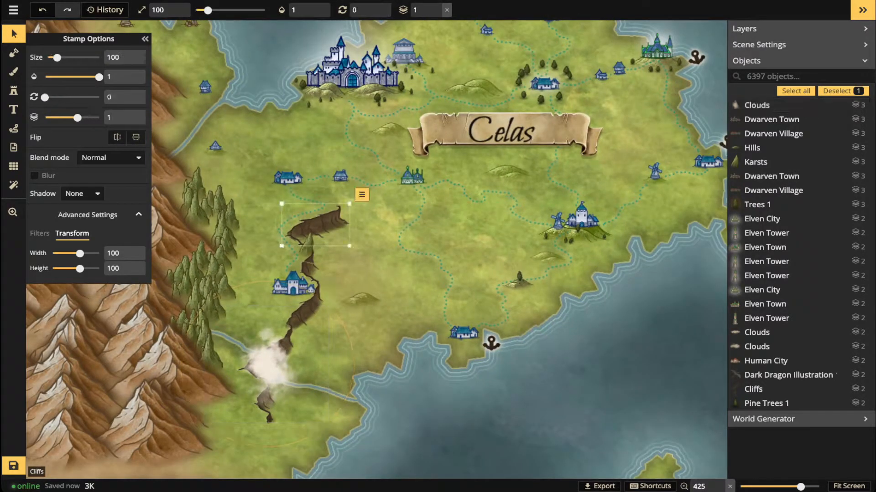
left_click(305, 310, "shift")
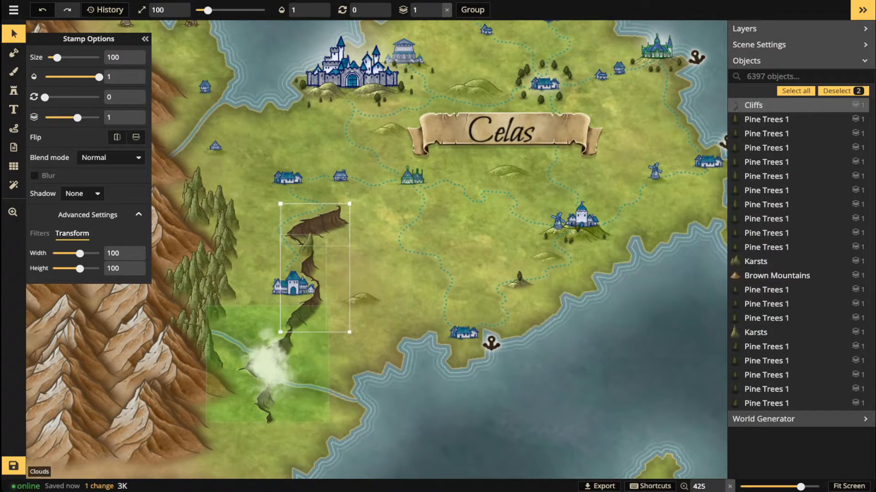
left_click(269, 365, "shift")
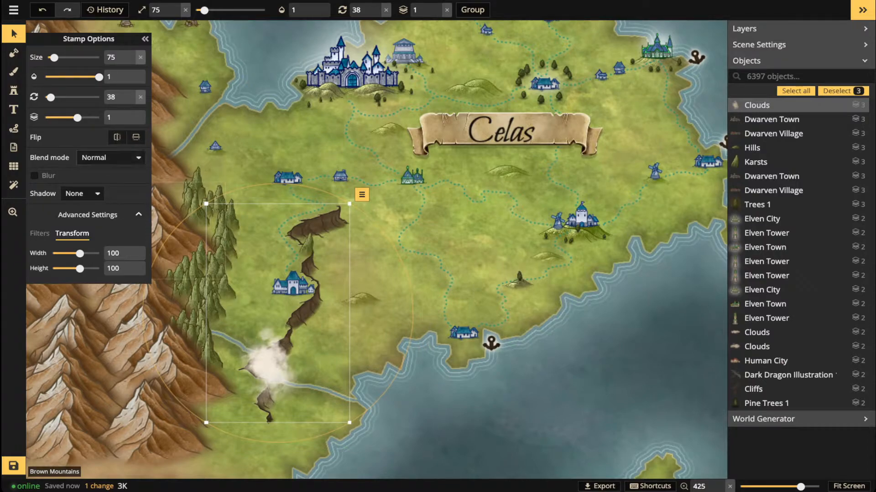
Try an opacity of 0.63 on the selected cliffs and clouds, and restore it to 1.
left_click_drag(99, 77, 85, 77)
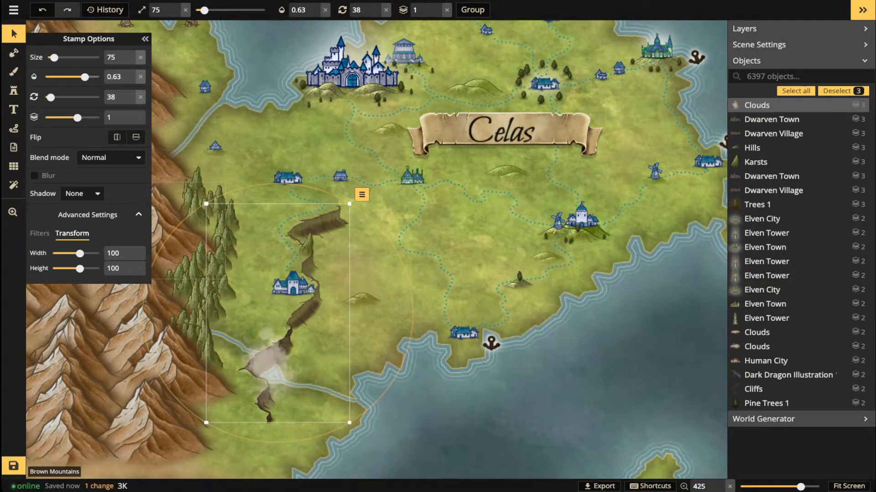
mouse_move(84, 77)
left_mouse_down()
mouse_move(64, 77)
mouse_move(99, 77)
left_mouse_up()
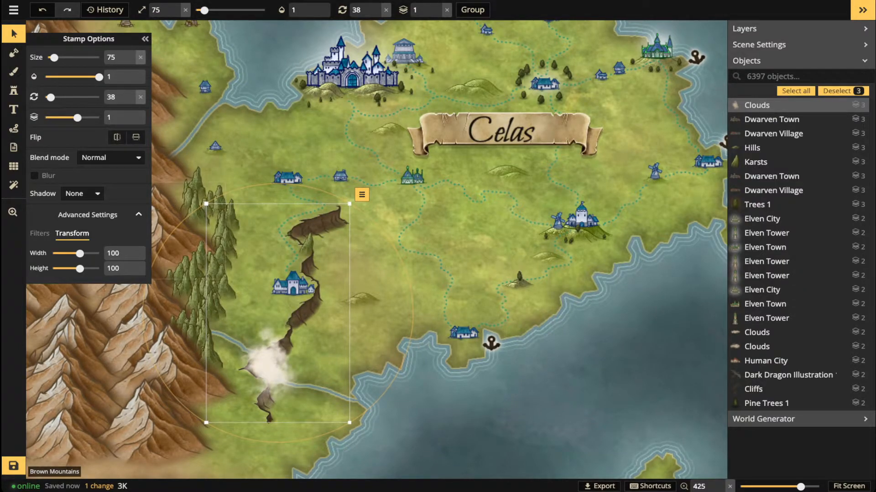
Set the blend mode of the selected cliffs and clouds to Luminosity and their brightness to 146.
left_click(110, 157)
scroll(85, 235, "down", 3)
left_click(84, 324)
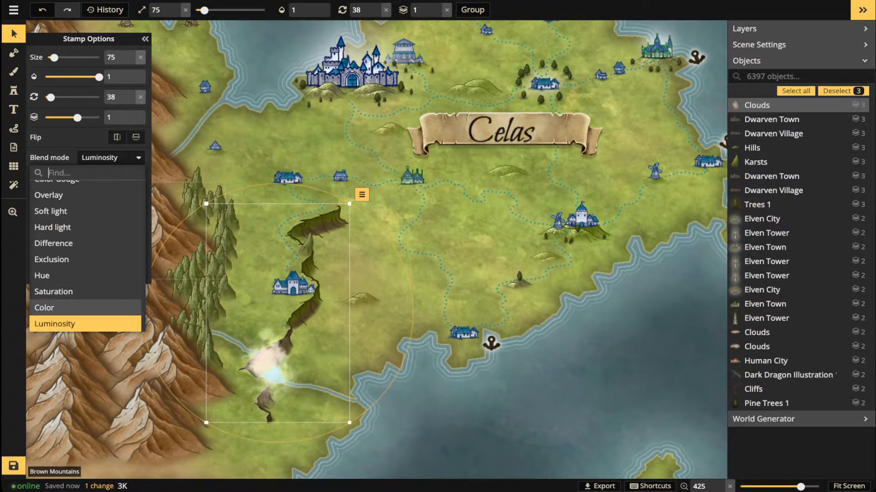
key("Escape")
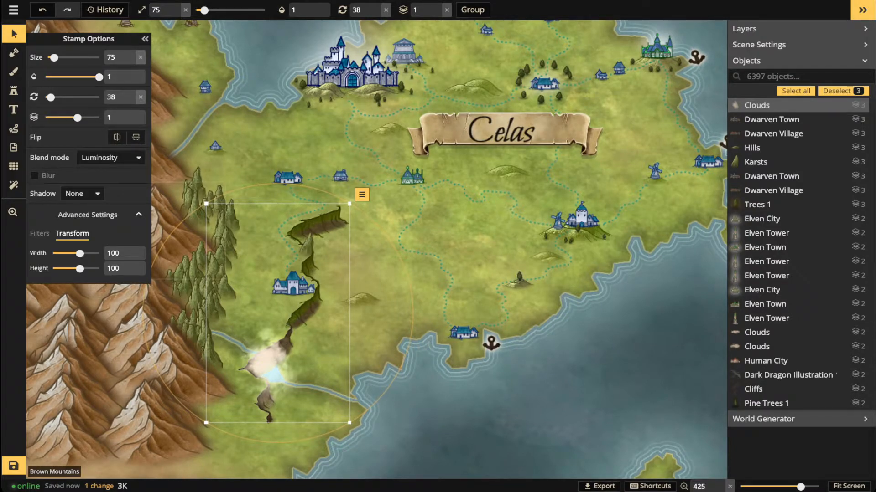
left_click(39, 233)
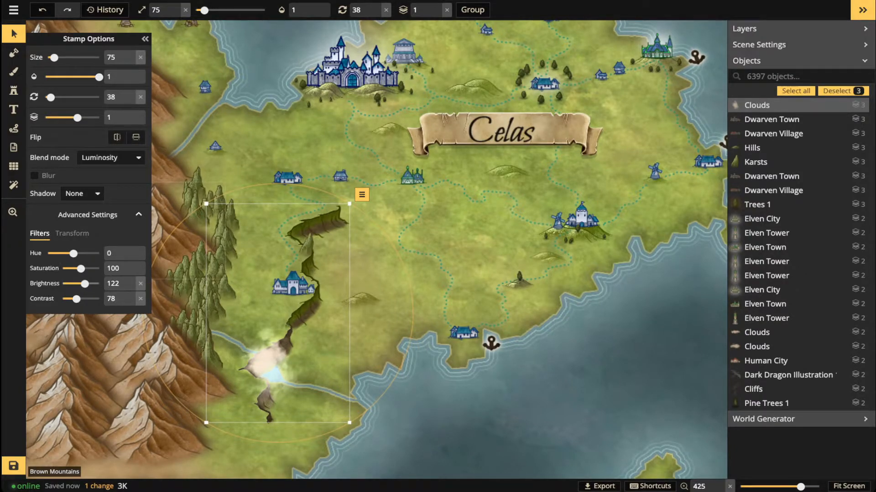
left_click_drag(84, 284, 90, 284)
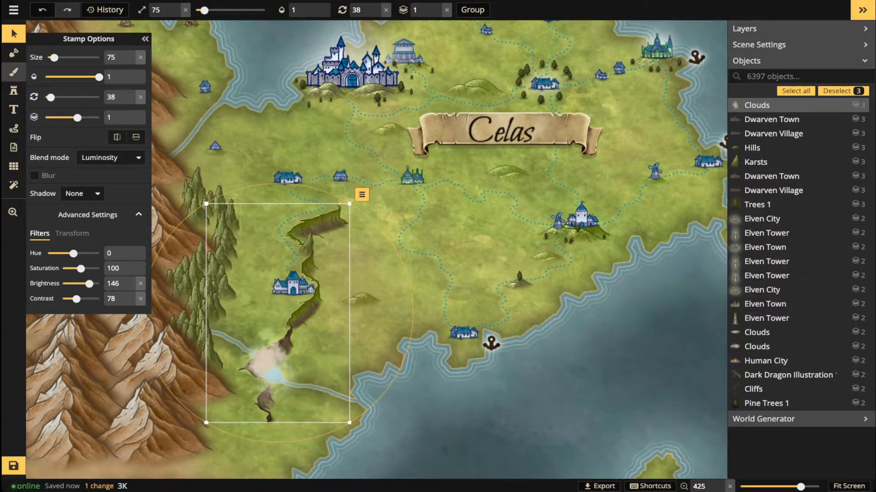
Browse the custom asset and Fantasy World textures in the brush's texture catalog.
left_click(13, 72)
left_click(87, 89)
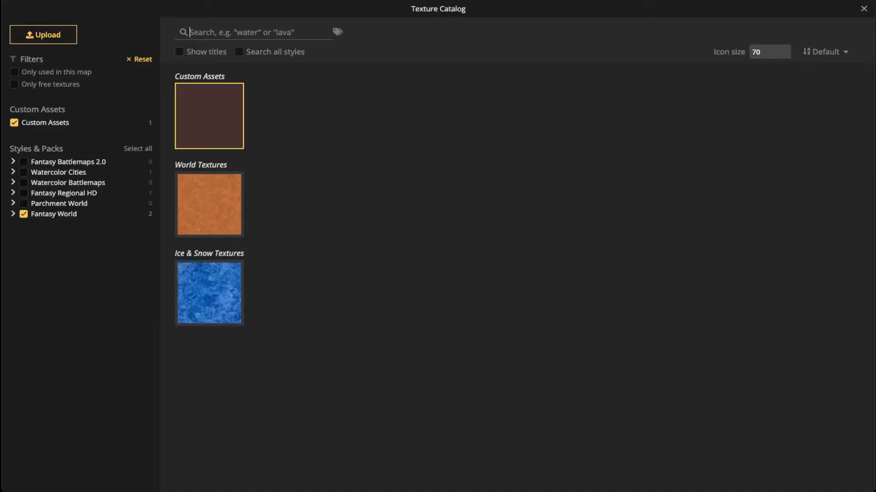
left_click(208, 116)
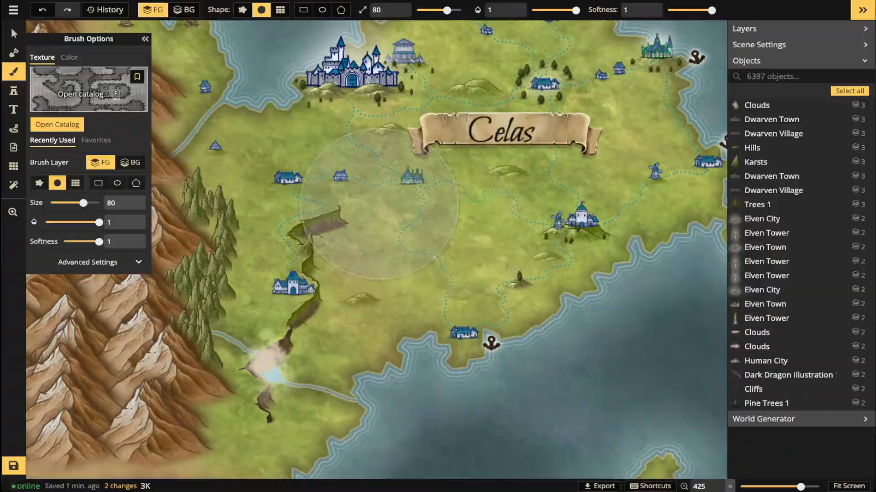
left_click(87, 89)
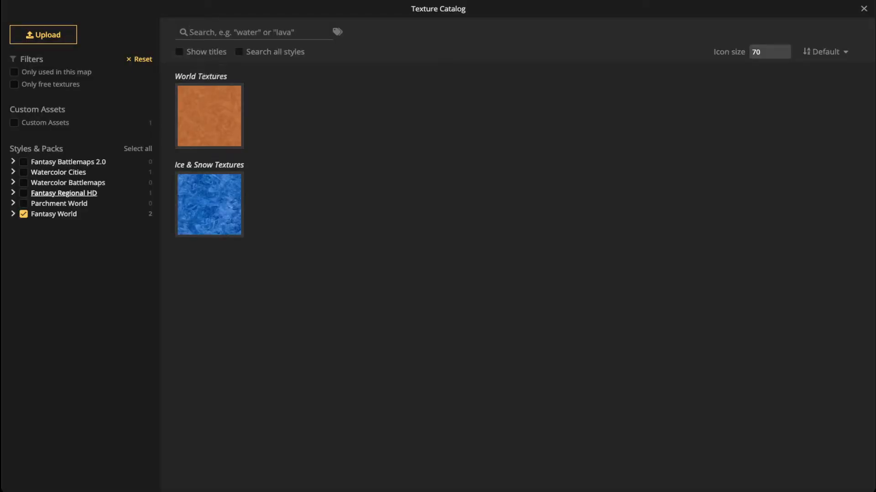
left_click(24, 214)
left_click(23, 214)
key("Escape")
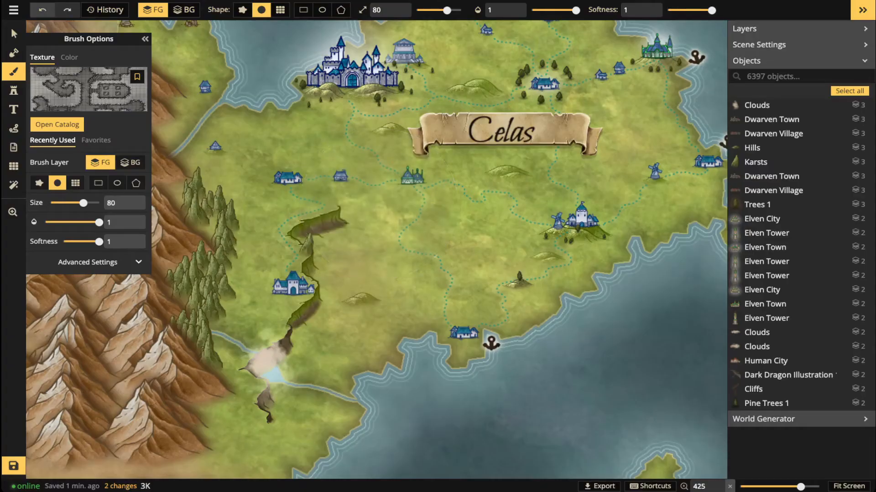
Limit the brush's texture catalog to textures used in this map.
scroll(161, 194, "up", 3)
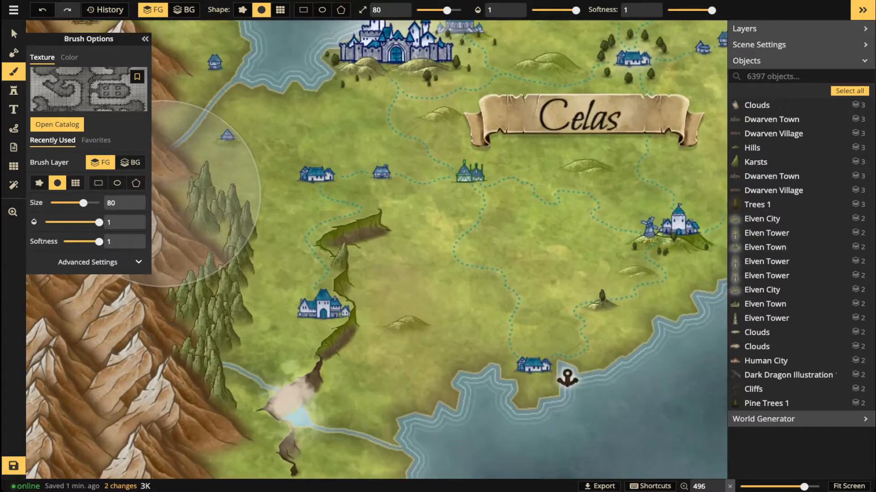
left_click(115, 92)
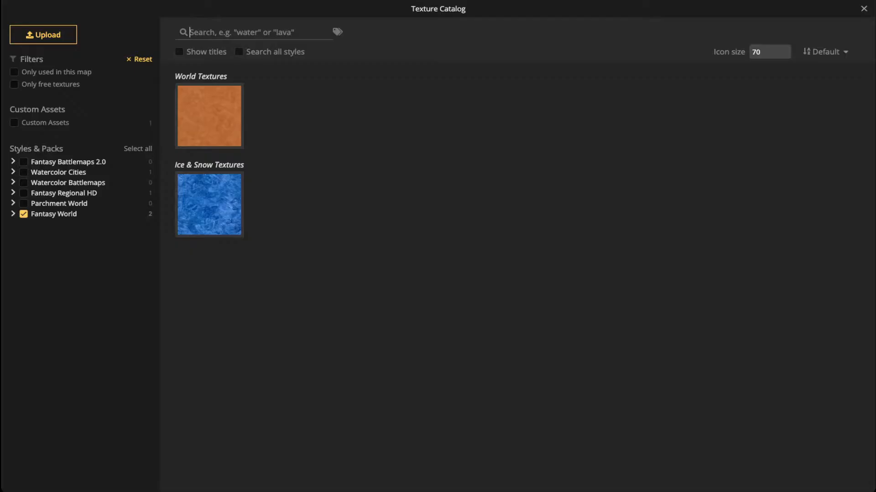
left_click(14, 72)
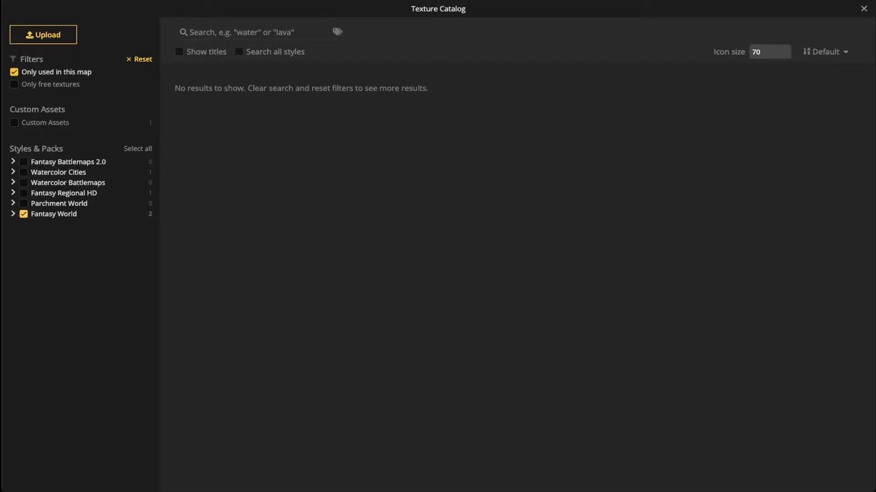
Close the texture catalog and reduce the brush size to 20.
left_click(863, 8)
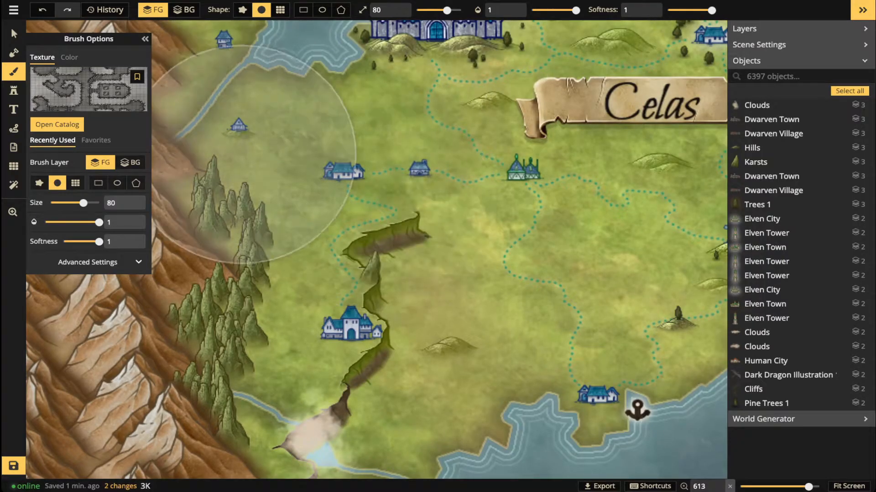
scroll(249, 159, "down", 1)
key("bracketleft")
key("bracketleft")
key("bracketleft")
key("bracketleft")
key("bracketleft")
key("bracketleft")
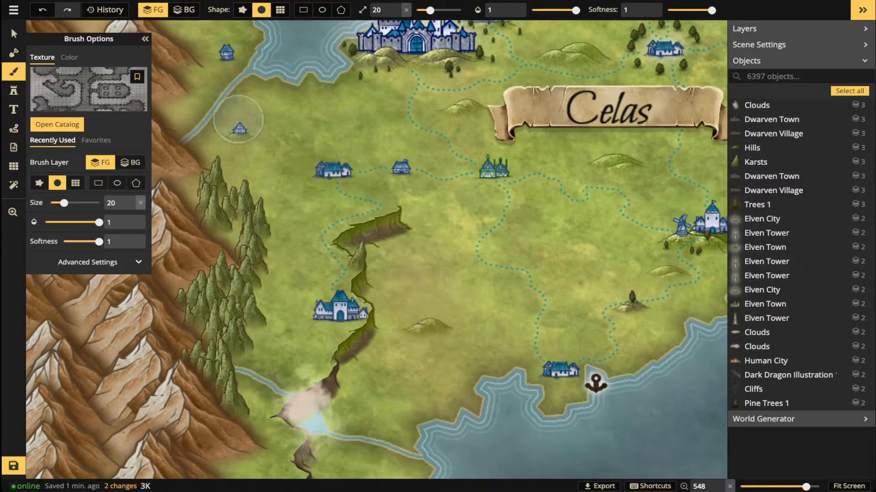
Search all styles in the brush's texture catalog and show the texture titles.
key("c")
left_click(239, 51)
left_click(180, 52)
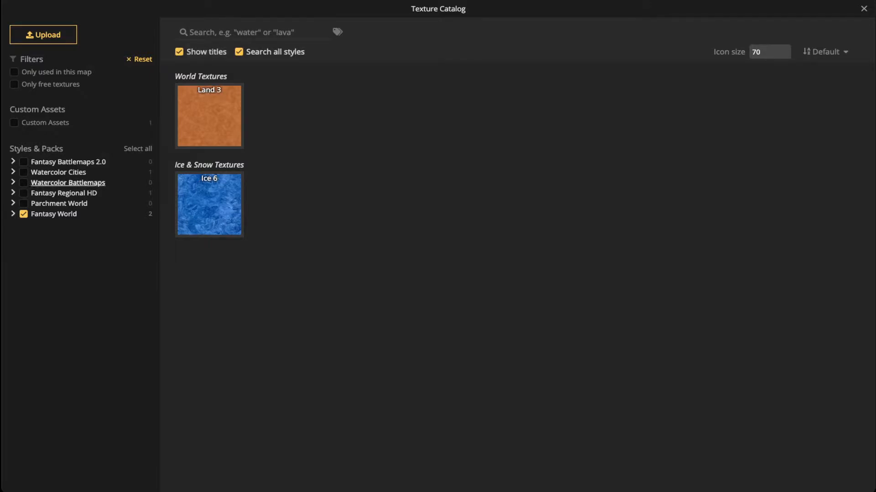
Leave the texture catalog, switch to the selection tool and save the map.
key("Escape")
left_click(14, 34)
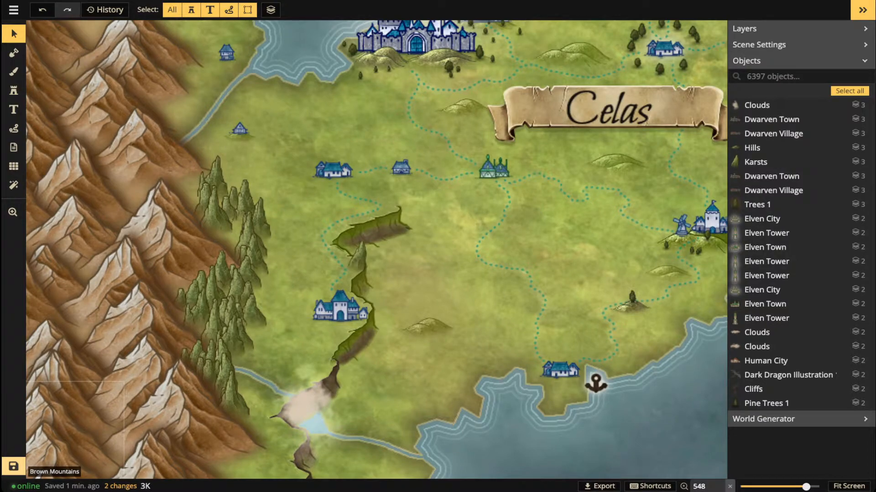
key("ctrl+s")
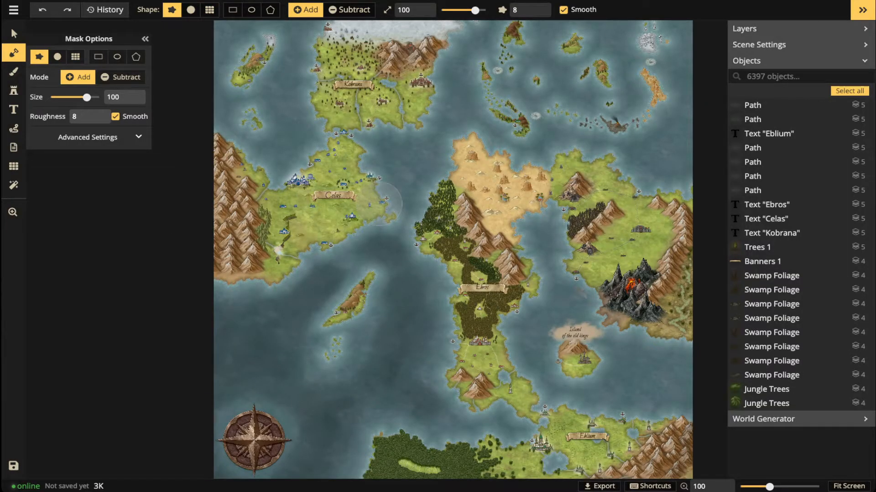
left_click(14, 33)
scroll(300, 234, "up", 3)
scroll(283, 228, "up", 5)
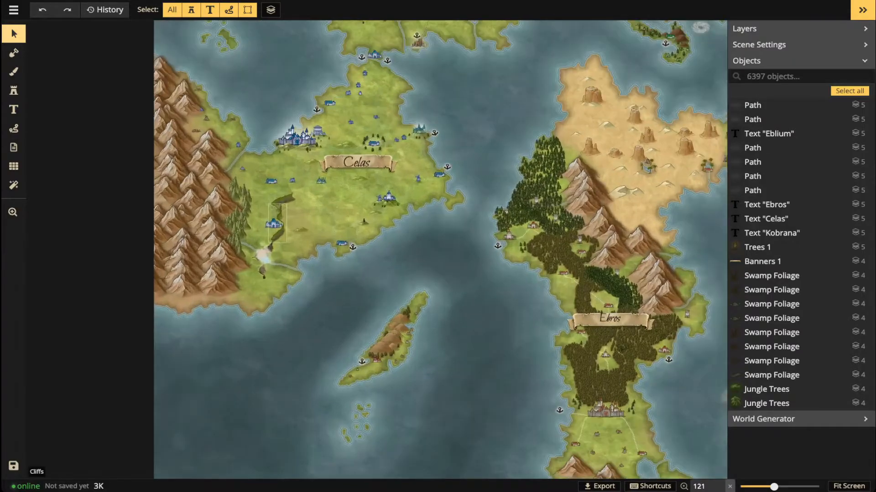
scroll(280, 187, "up", 3)
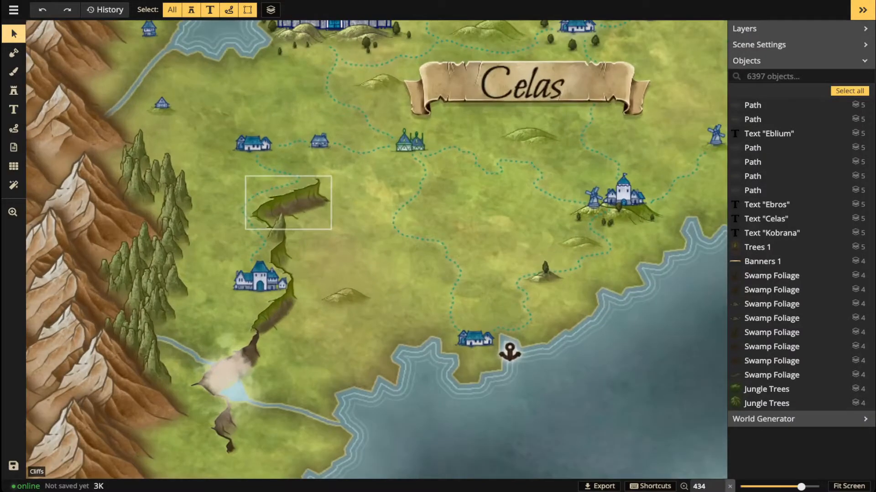
left_click(289, 203)
left_click(276, 314, "shift")
left_click(227, 379, "shift")
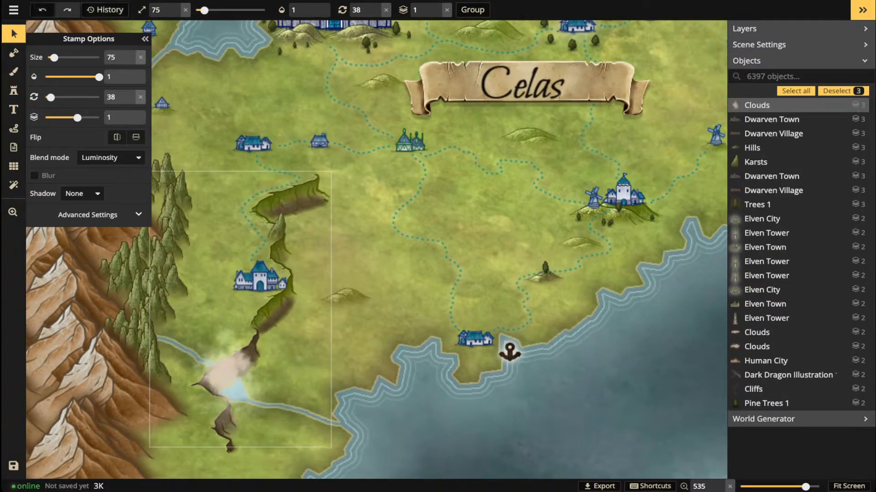
key("Escape")
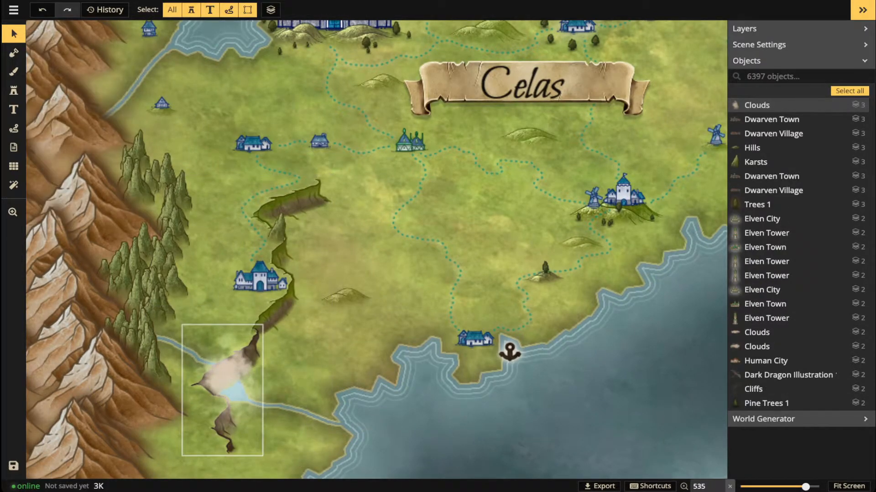
Move the clouds off the southernmost Celas cliff onto the sea, keeping the cliff at its place by the river.
left_click_drag(228, 422, 414, 454)
left_click_drag(228, 379, 545, 395)
left_click_drag(410, 423, 221, 395)
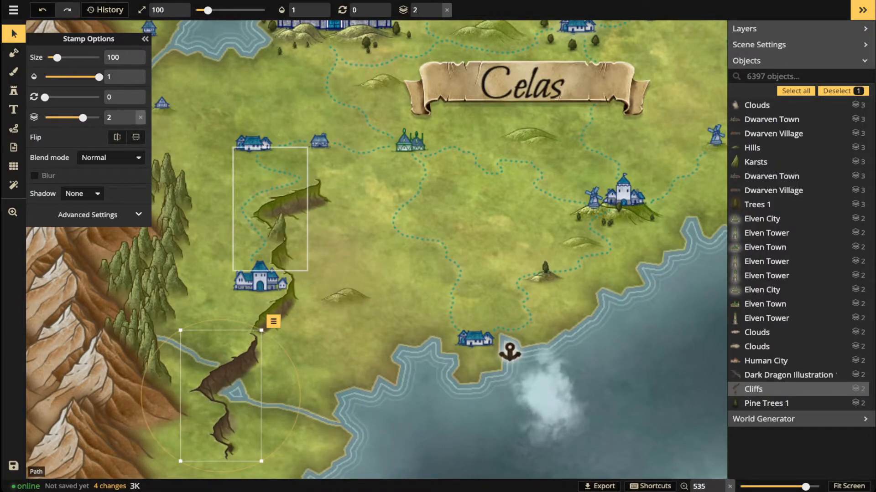
Paint over the ground along the three cliffs on the foreground with light and darker grass textures at brush size 40.
left_click(14, 72)
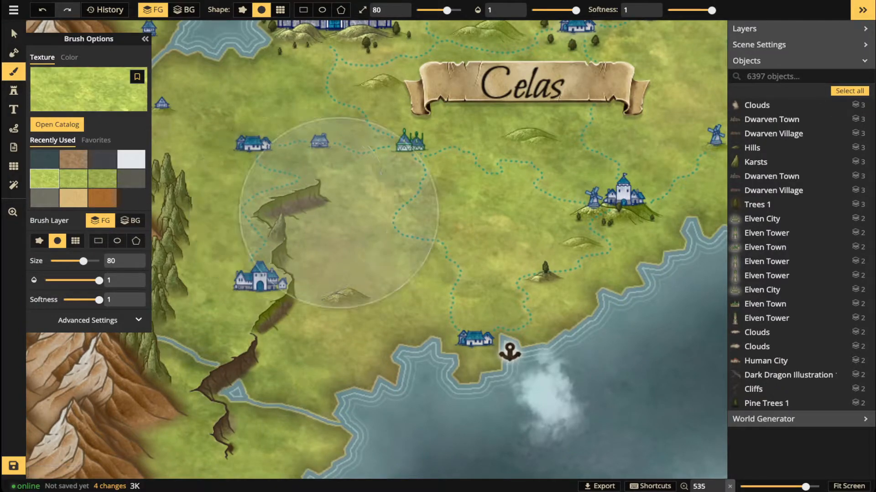
key("[")
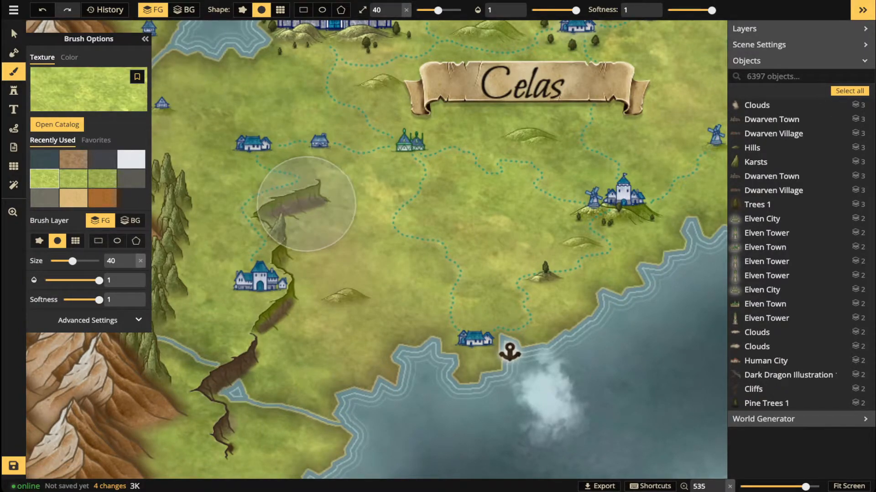
mouse_move(306, 204)
left_mouse_down()
mouse_move(274, 209)
mouse_move(260, 287)
mouse_move(273, 319)
left_mouse_up()
left_click(102, 178)
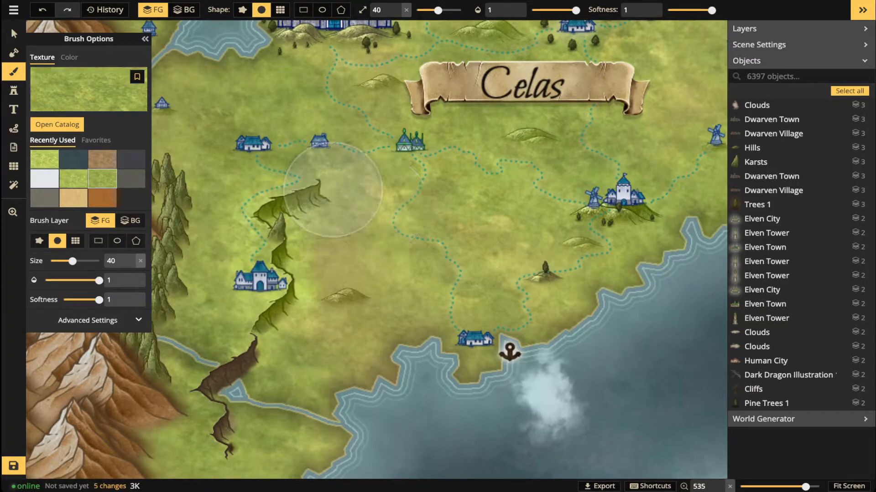
mouse_move(270, 215)
left_mouse_down()
mouse_move(307, 305)
mouse_move(268, 322)
mouse_move(252, 365)
left_mouse_up()
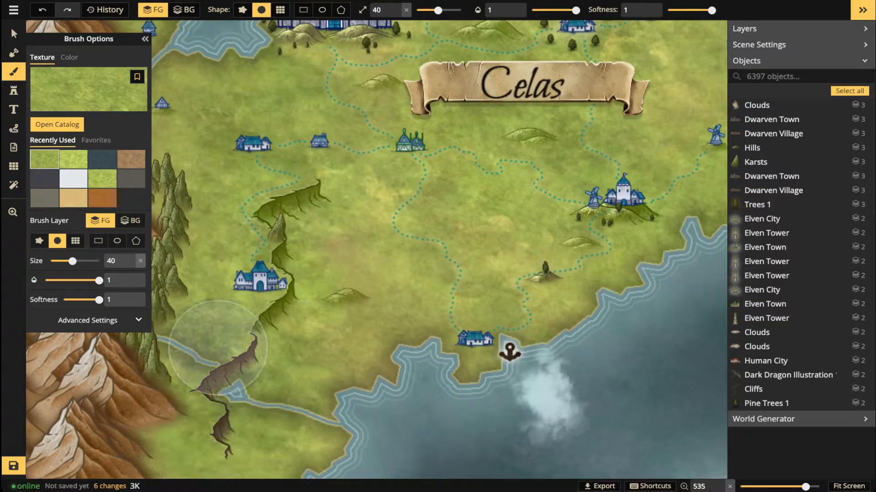
left_click(251, 263)
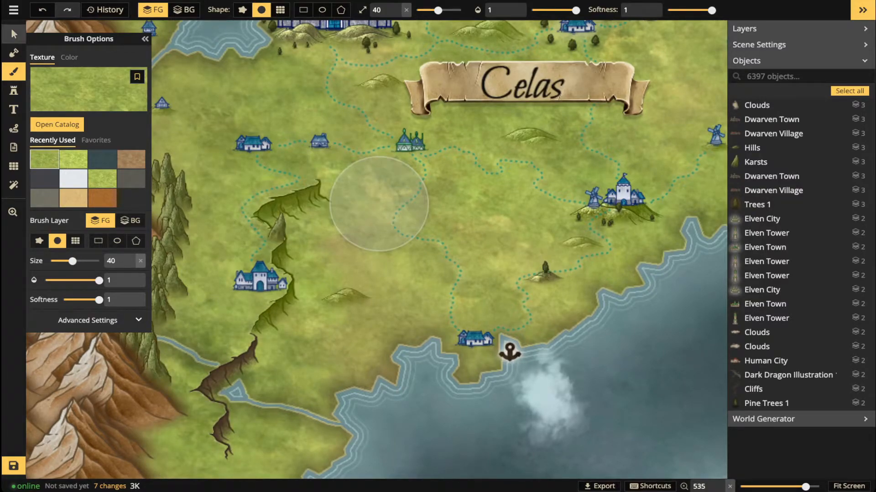
Set the blend mode of the southernmost cliff by the river to Luminosity.
left_click(14, 34)
left_click(228, 388)
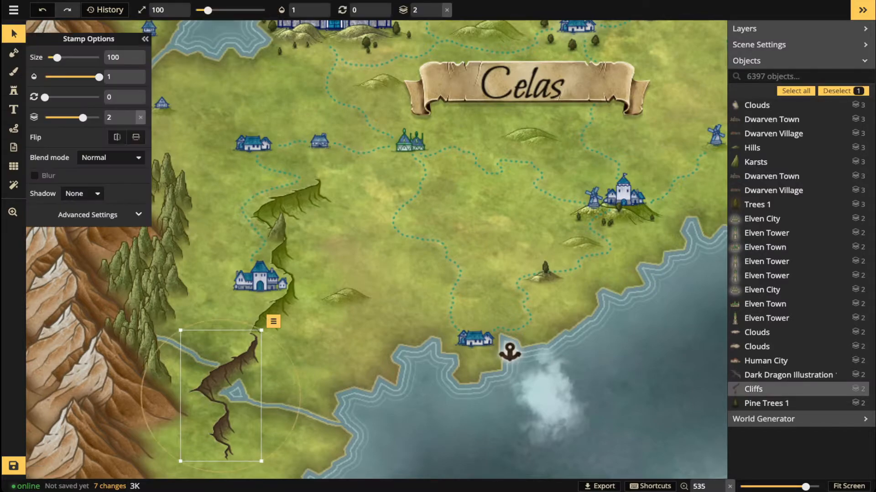
left_click(110, 158)
scroll(85, 315, "down", 3)
left_click(84, 323)
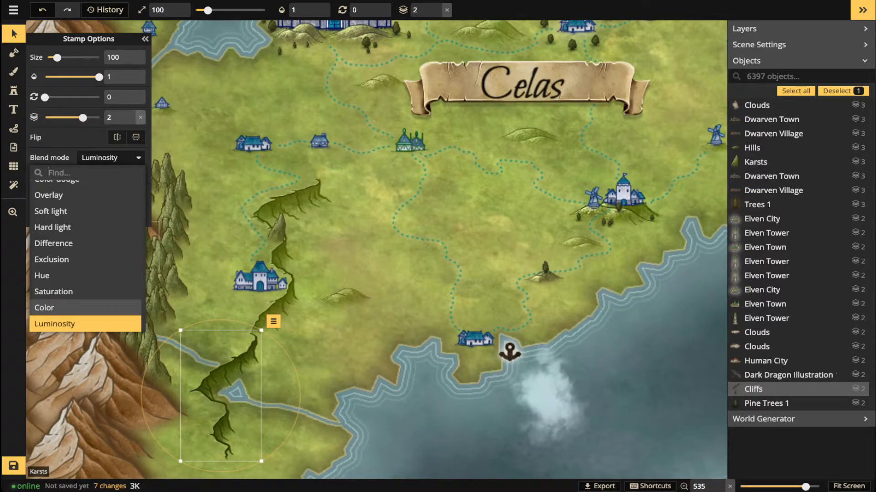
key("Escape")
Select all three Celas cliffs and set their blend mode to Normal.
left_click(283, 298)
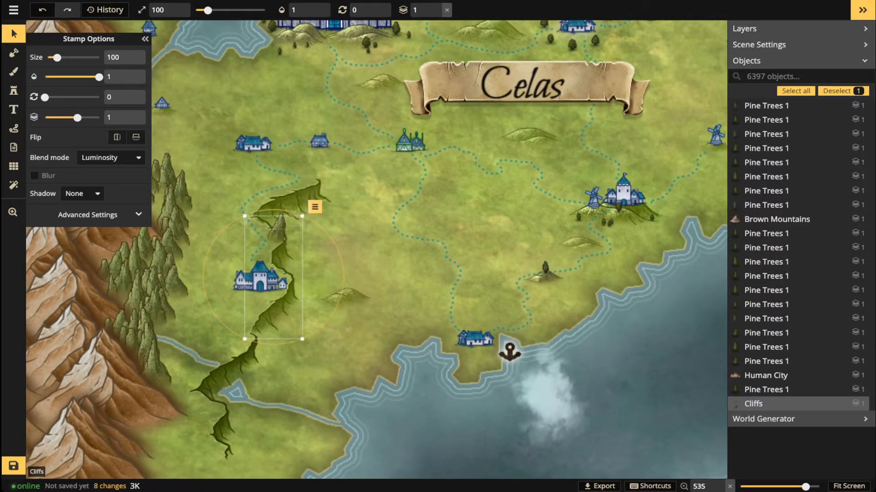
left_click(313, 203)
left_click(282, 298, "shift")
left_click(230, 373, "shift")
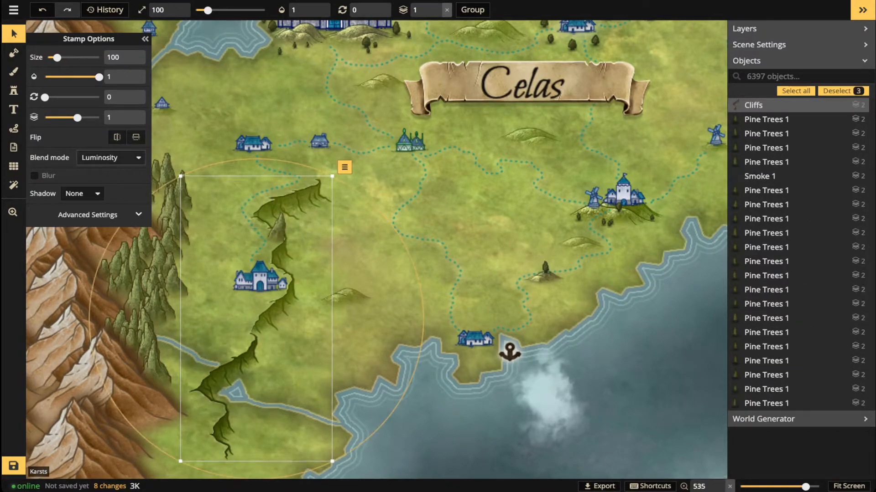
left_click(110, 157)
scroll(86, 191, "up", 3)
left_click(85, 188)
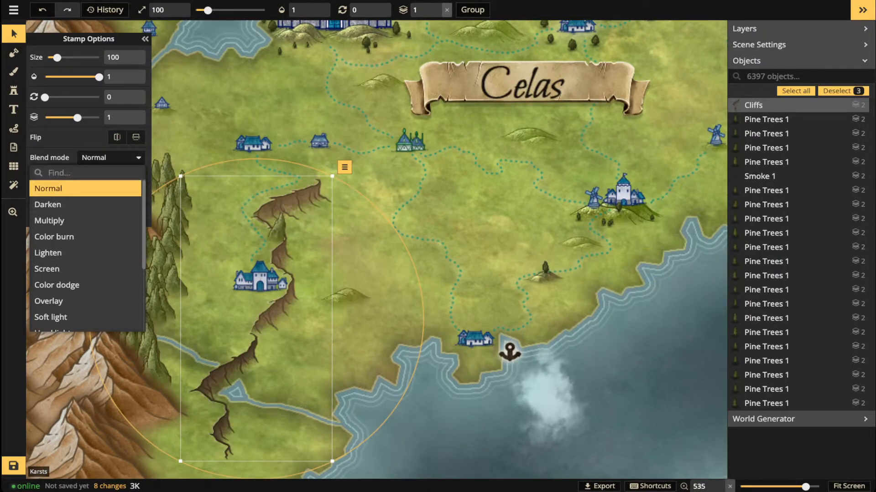
left_click(94, 137)
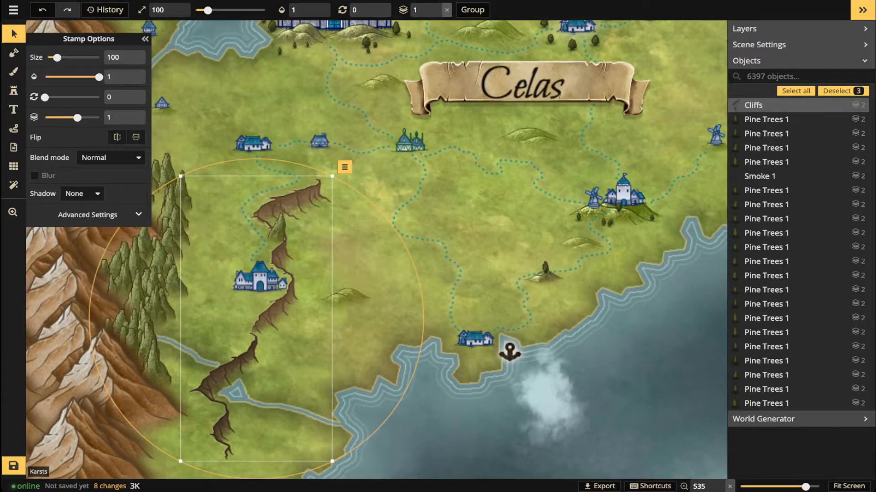
Give the three selected cliffs an Object shadow in dark brown 462A12.
left_click(82, 194)
left_click(111, 242)
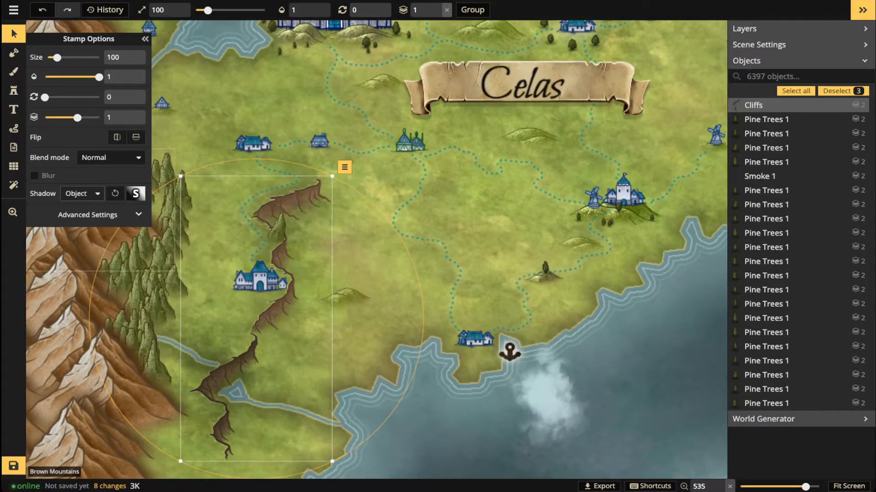
left_click(135, 193)
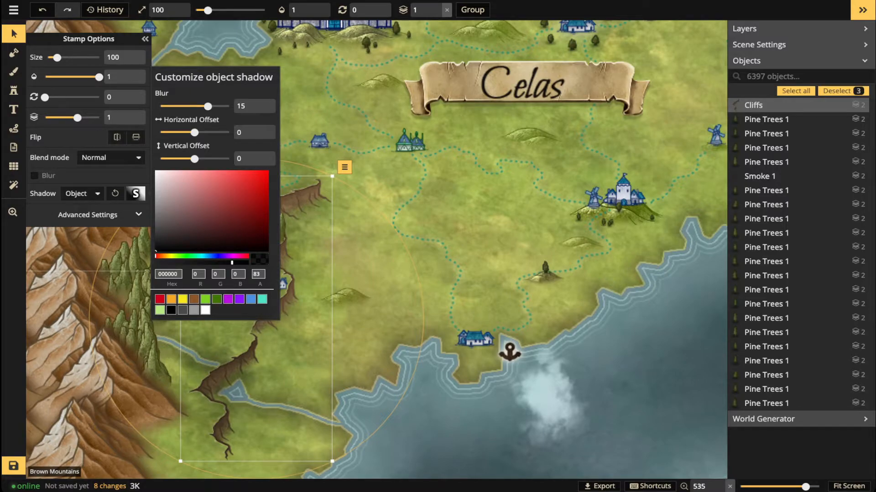
left_click(194, 299)
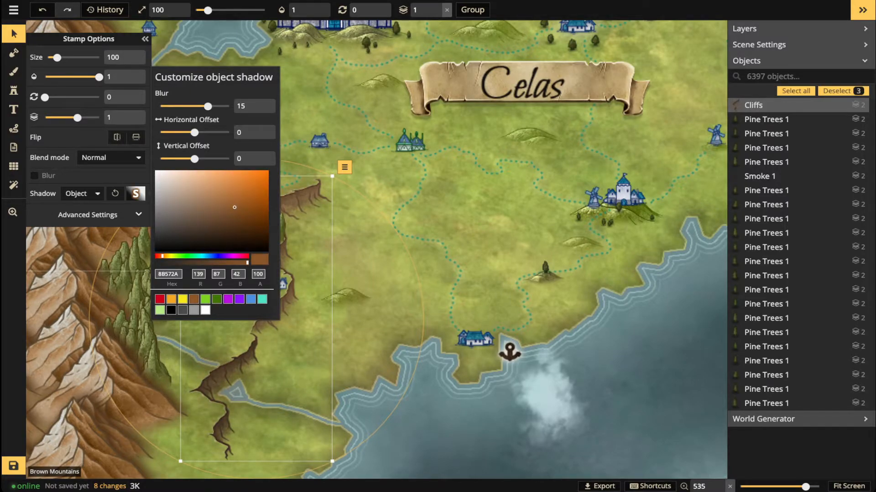
left_click(238, 216)
left_click(243, 222)
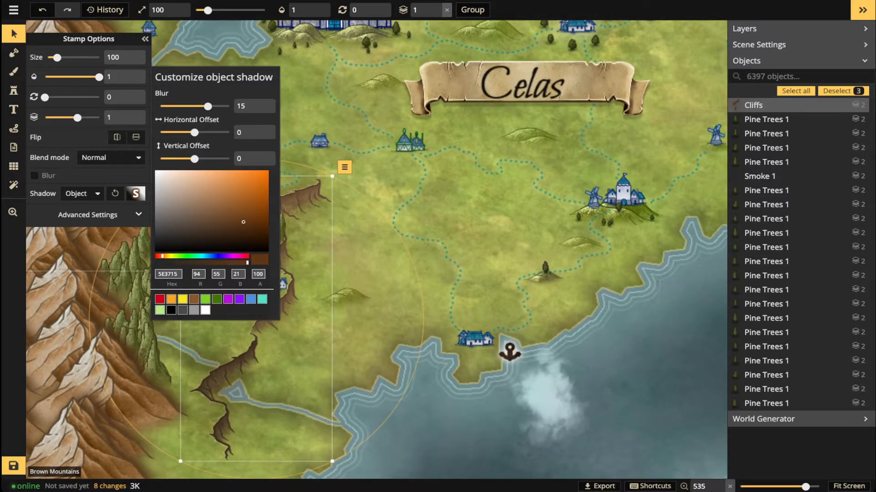
left_click(239, 229)
left_click(135, 194)
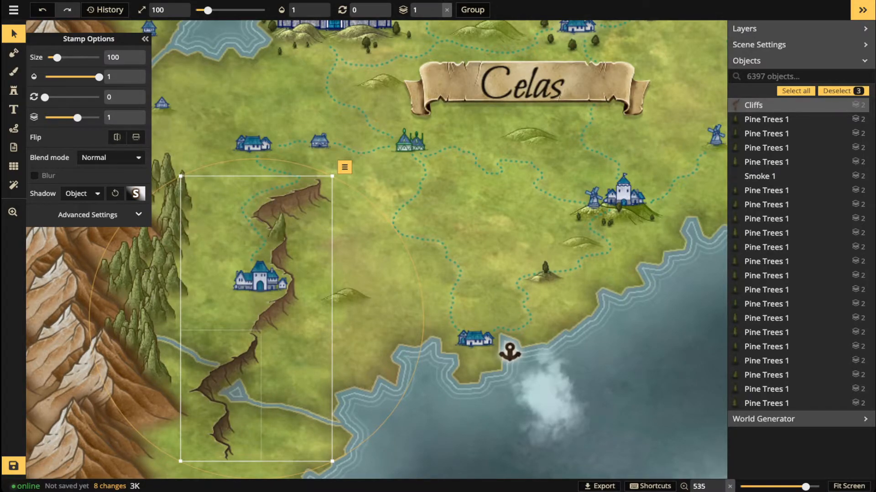
Set the three cliffs' object shadow to colour 311D0C, blur 12.3, horizontal offset 4 and vertical offset 8.5.
left_click(289, 203)
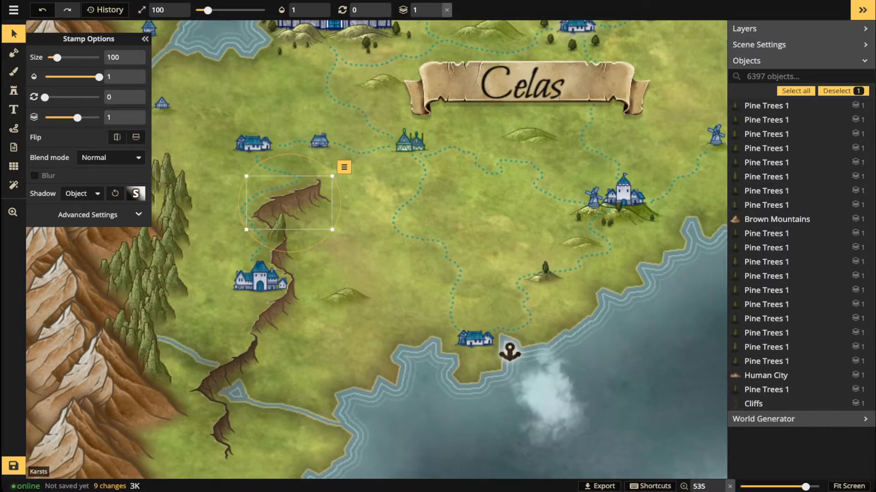
left_click(278, 303, "shift")
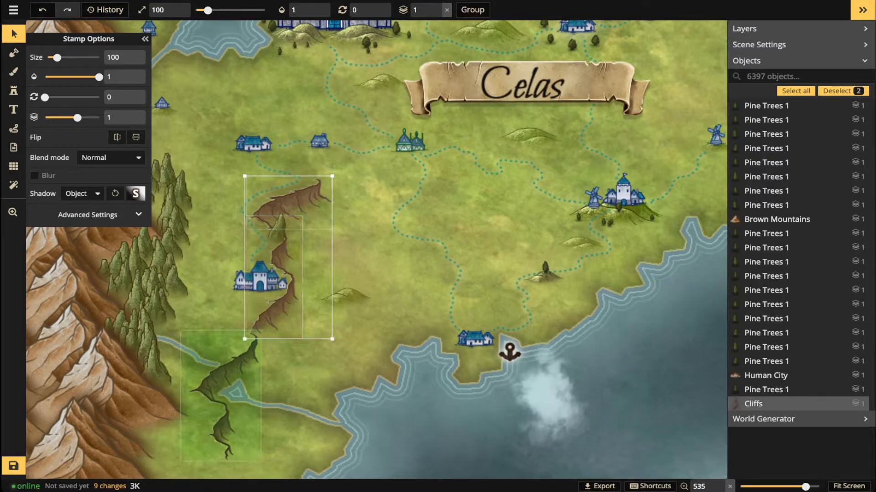
left_click(230, 372, "shift")
left_click(135, 193)
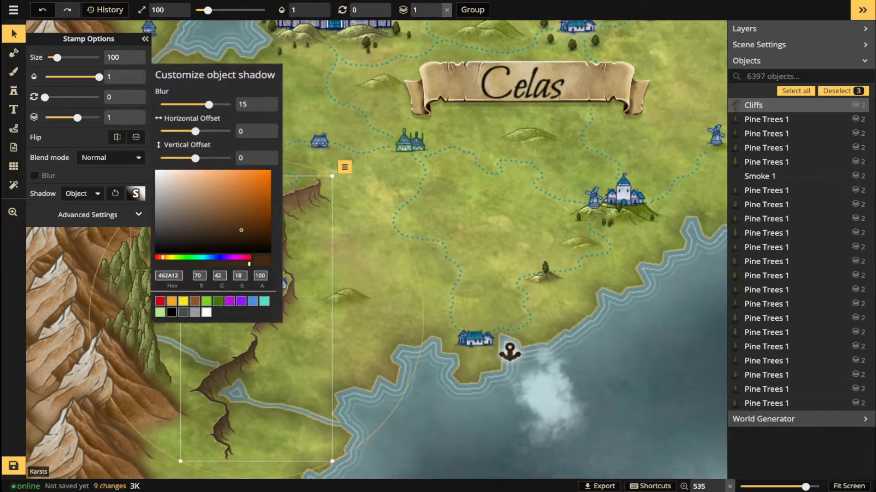
left_click_drag(239, 230, 240, 236)
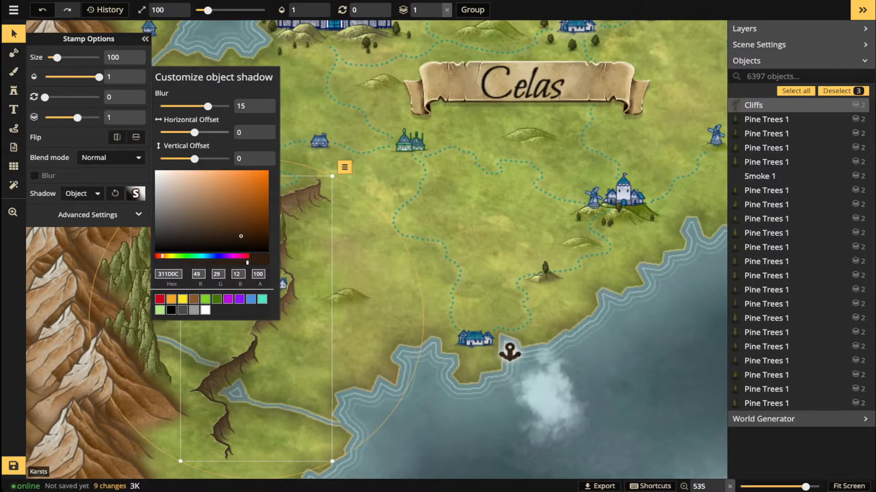
left_click_drag(195, 158, 206, 159)
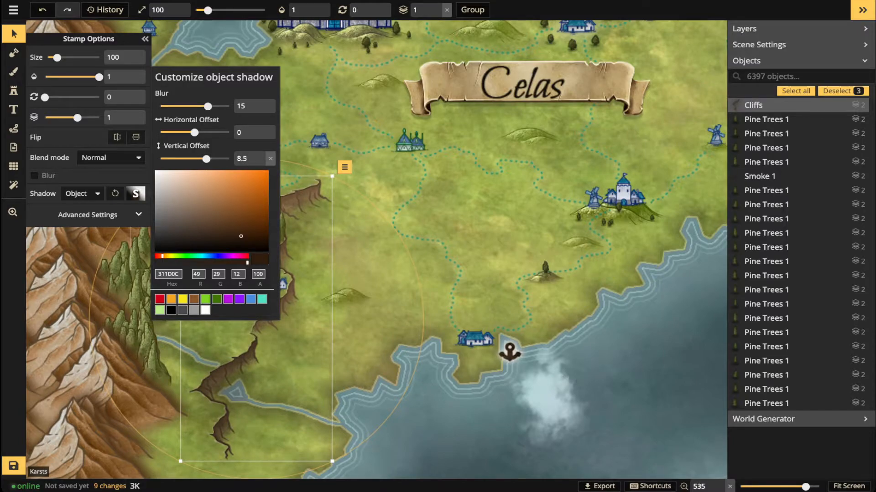
left_click_drag(207, 106, 199, 132)
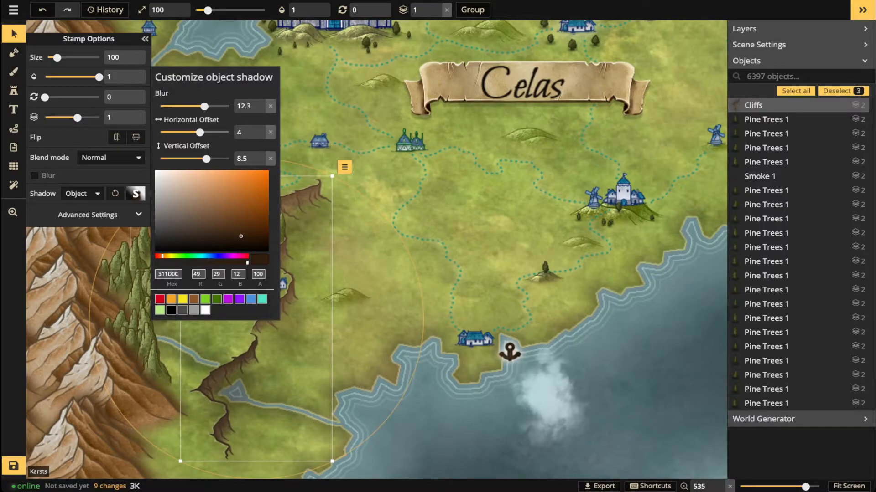
key("Escape")
left_click_drag(377, 250, 539, 246)
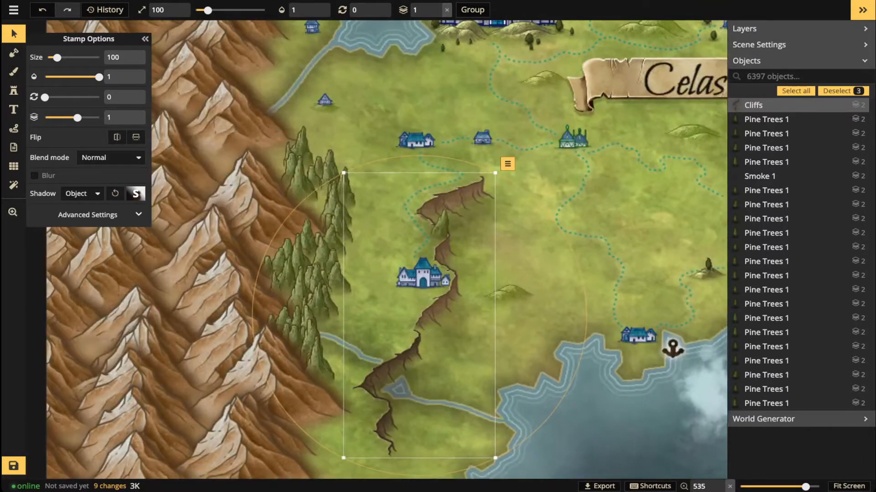
key("Escape")
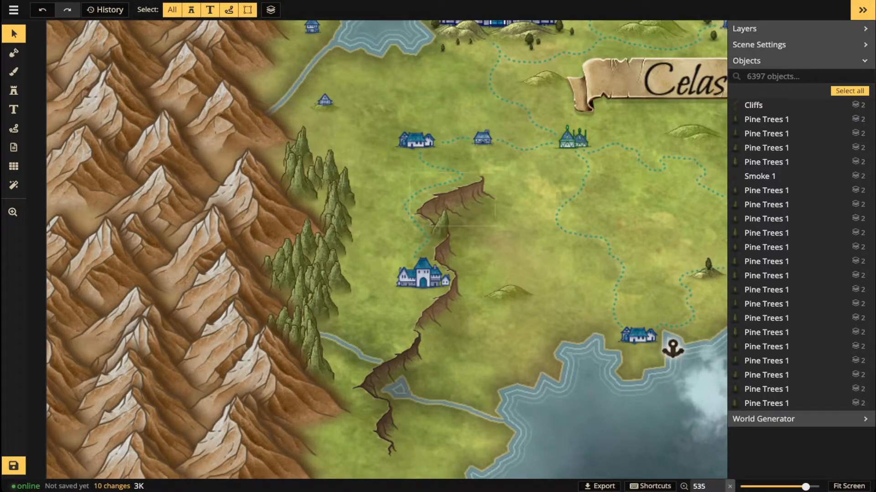
Reset the horizontal and vertical shadow offsets of all three Celas cliffs to 0 and make the shadow's brown slightly brighter.
left_click(452, 199)
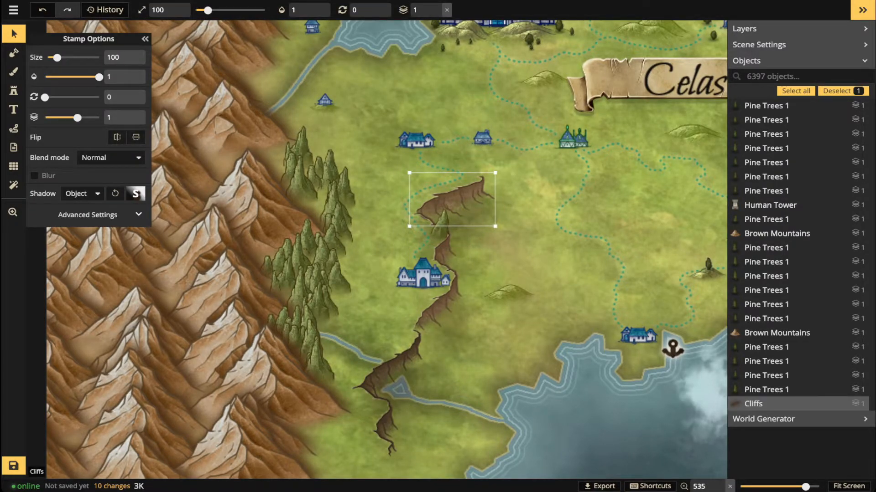
left_click(439, 301, "shift")
left_click(394, 360, "shift")
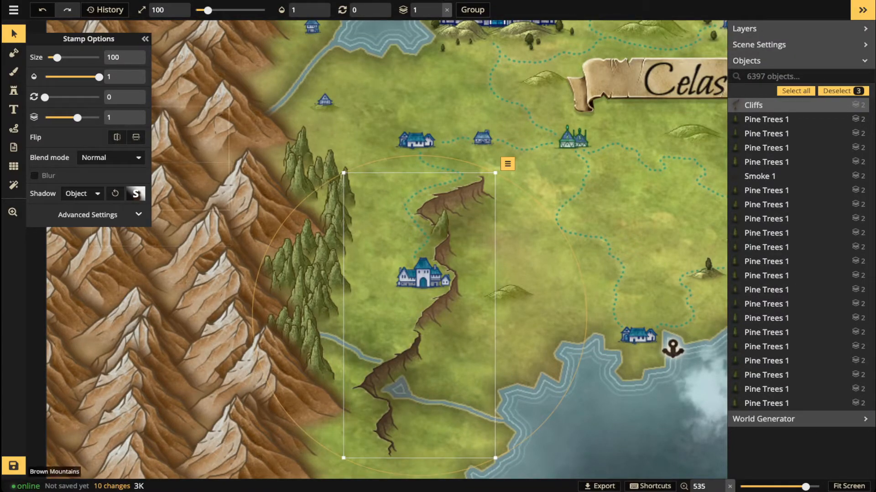
left_click(135, 194)
left_click(270, 133)
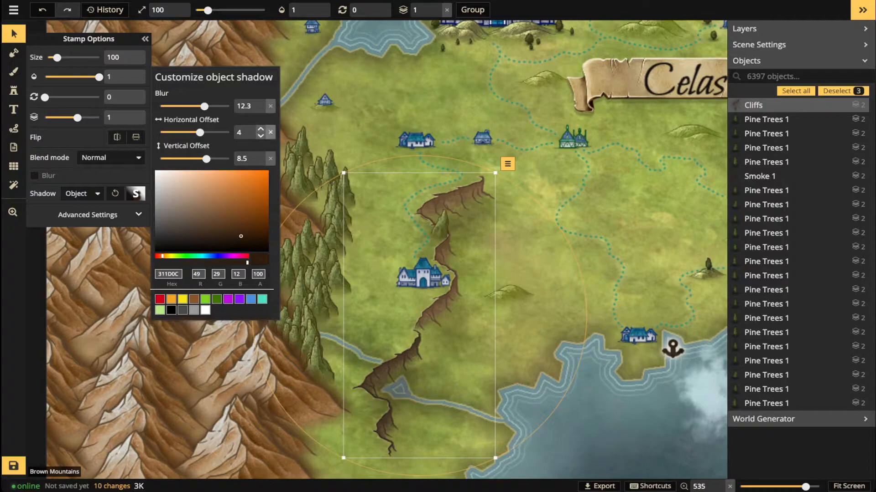
left_click(271, 158)
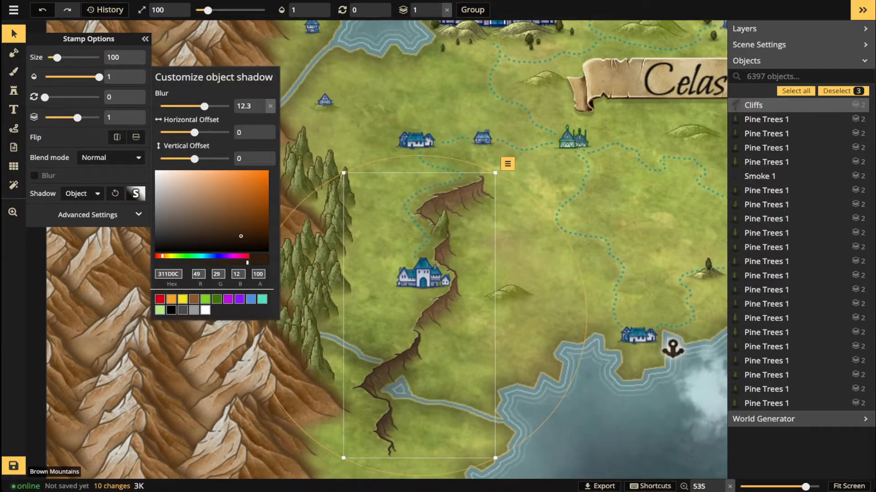
left_click_drag(241, 236, 243, 232)
left_click(135, 193)
Adjust the three cliffs' filters to brightness 105 and contrast 92, keeping saturation at 100.
left_click(87, 215)
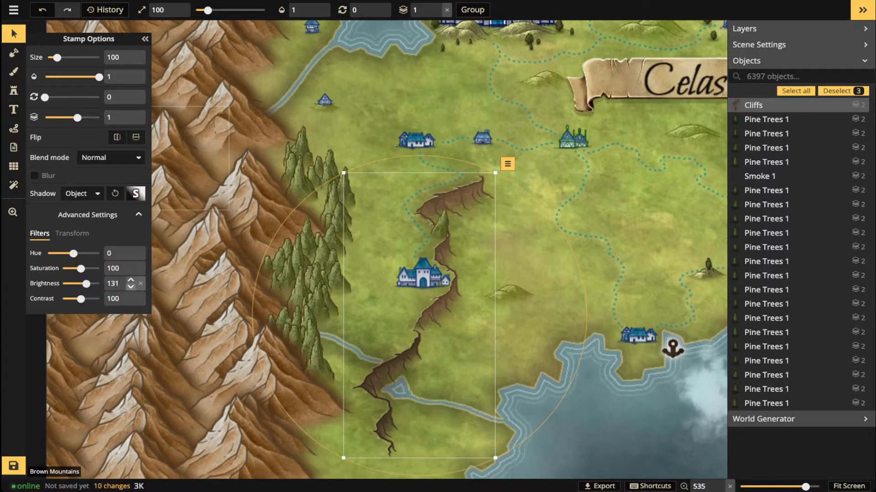
left_click(141, 284)
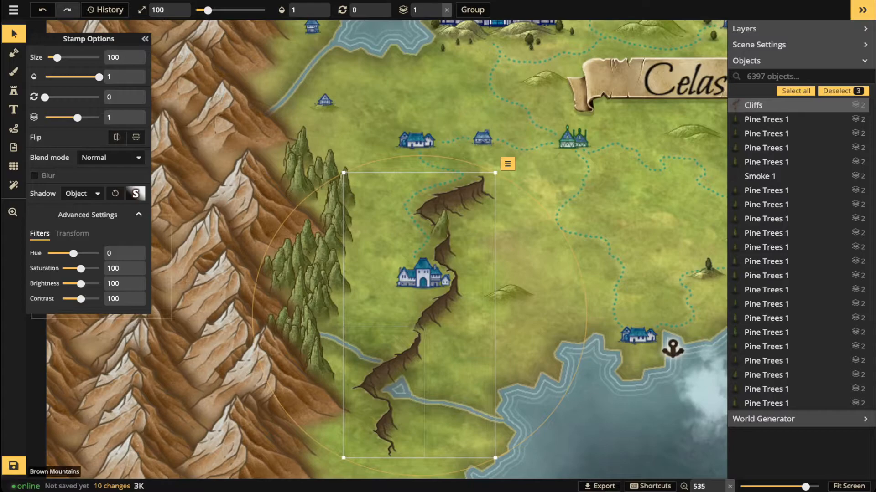
left_click_drag(81, 269, 75, 268)
left_click(141, 268)
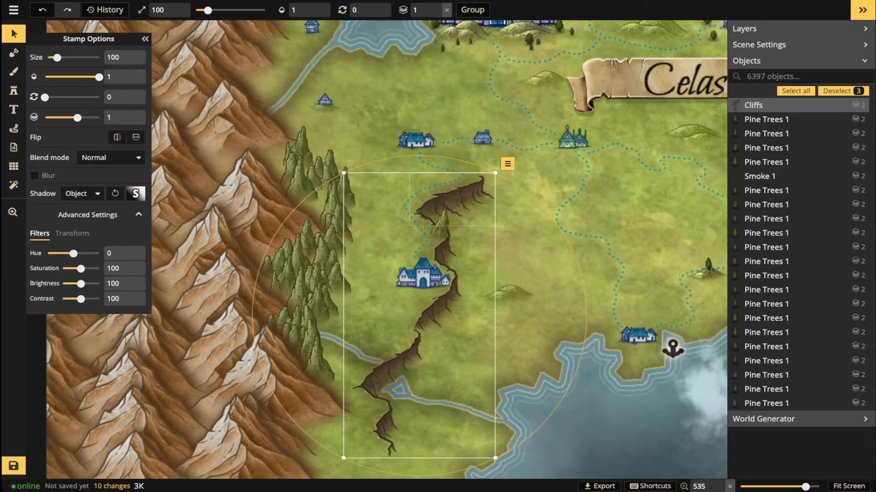
left_click_drag(80, 284, 75, 299)
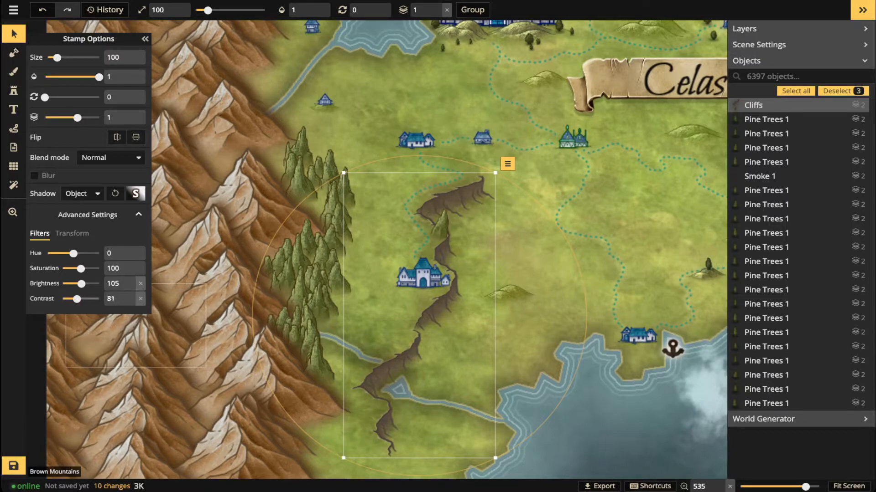
left_click_drag(79, 299, 80, 298)
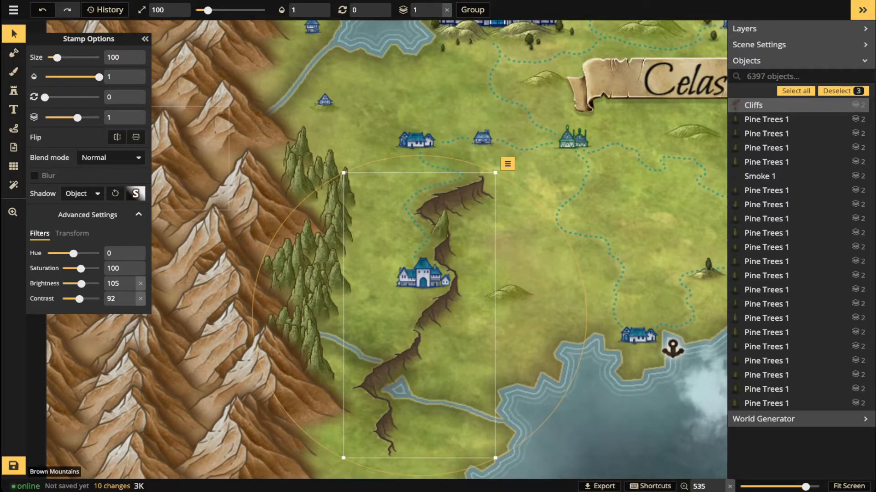
Lower the opacity of the three cliffs to 0.83 and deselect them.
left_click_drag(99, 76, 89, 77)
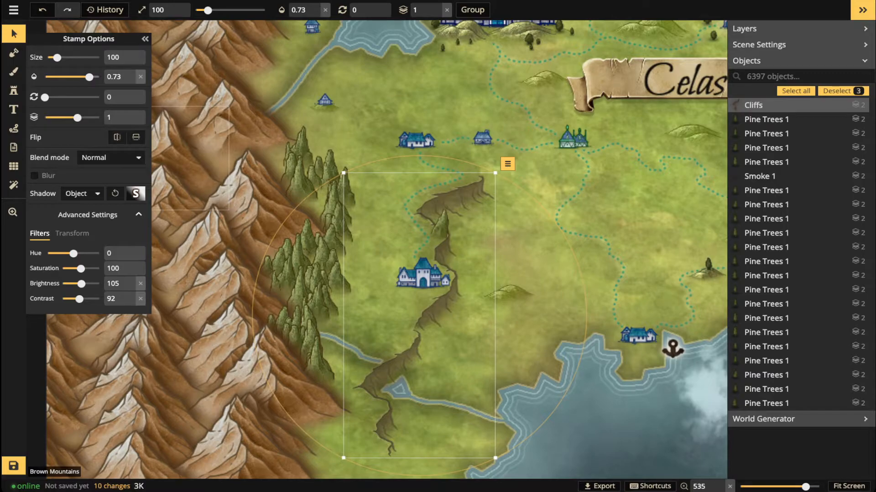
left_click_drag(91, 77, 92, 76)
key("Escape")
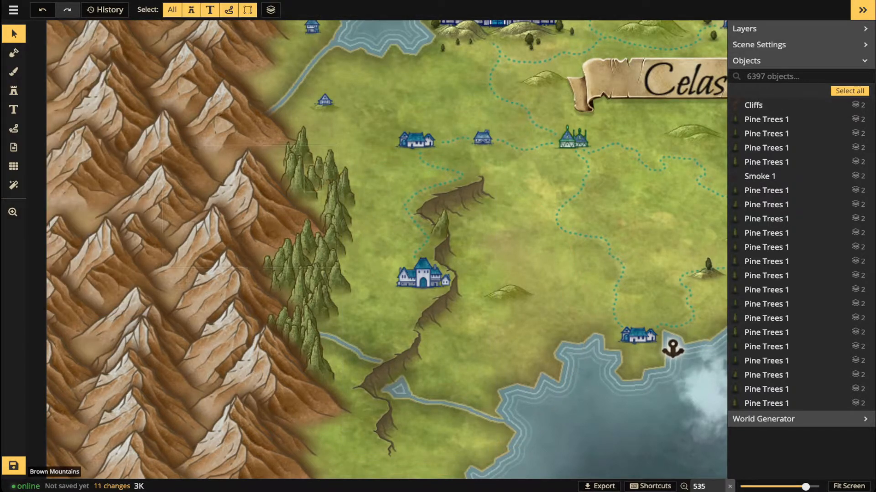
Rotate the small karst in the gap below the northern cliff to 15 degrees.
left_click(255, 200)
scroll(255, 201, "up", 2)
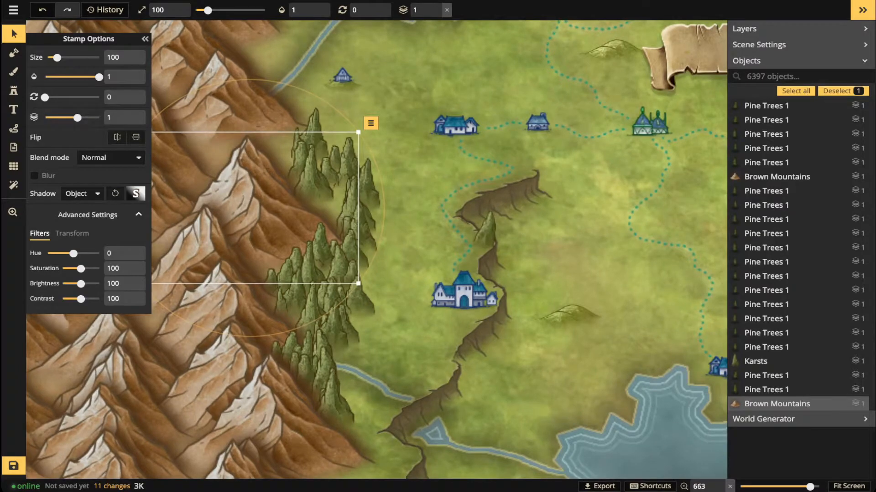
left_click(302, 164)
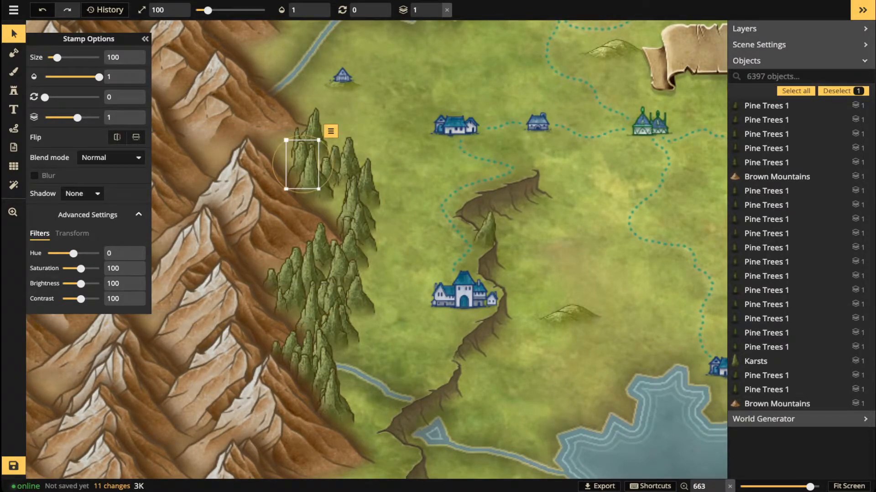
left_click(486, 231)
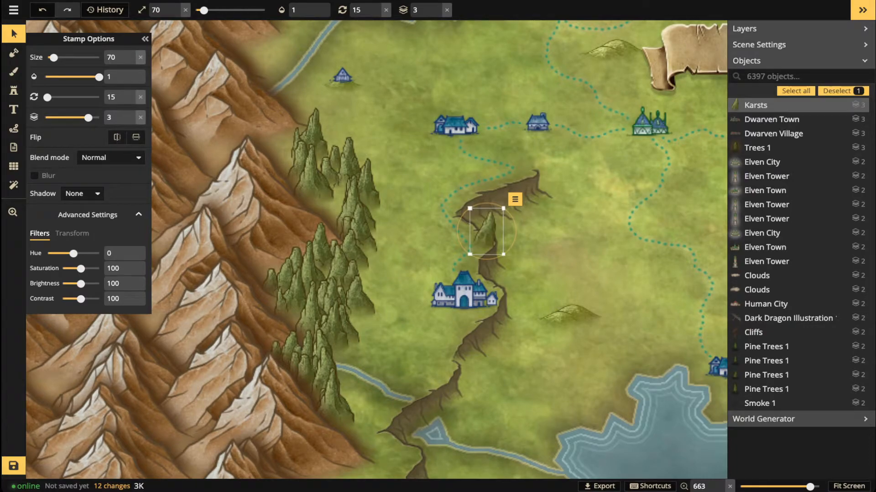
Move a karst from the western group onto the northern cliff's upper edge and raise it to layer 3.
left_click(521, 155)
left_click_drag(521, 155, 519, 165)
scroll(516, 168, "up", 2)
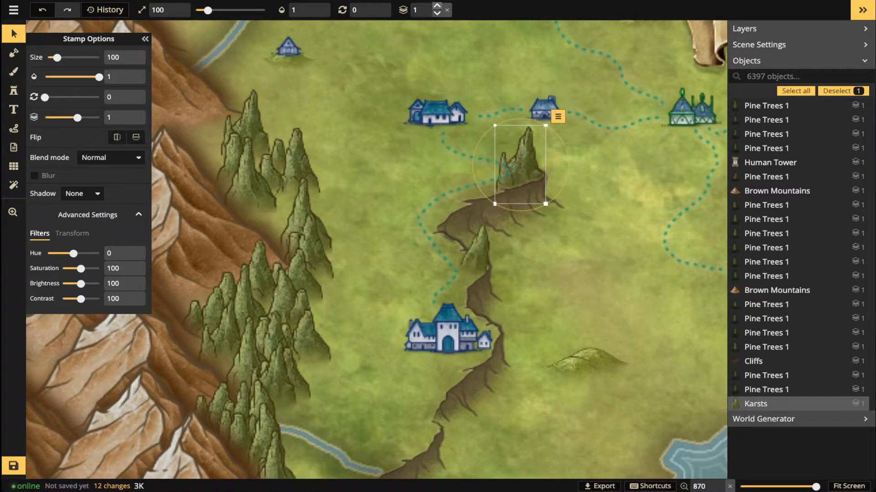
key("Up")
key("Up")
left_click_drag(520, 165, 522, 162)
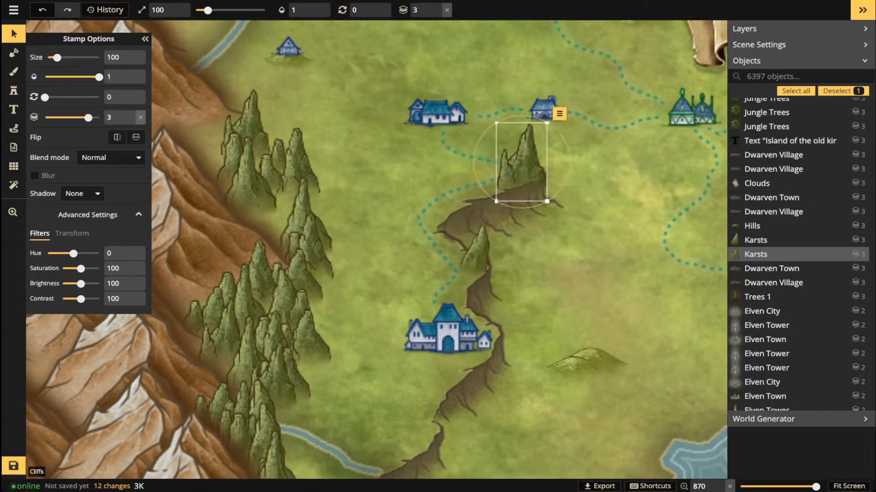
left_click_drag(522, 163, 523, 162)
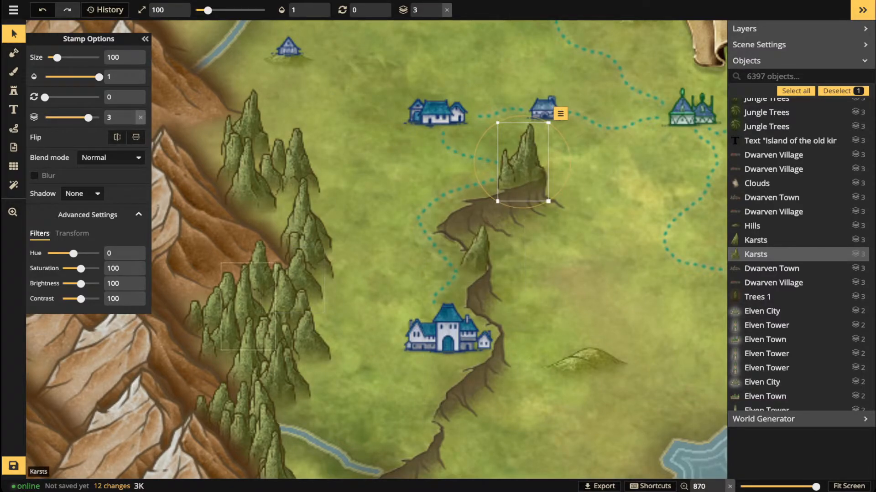
Move a karst from the western group to the castle's east side and stamp a size-110 karst just behind the castle.
left_click_drag(228, 419, 476, 285)
key("space")
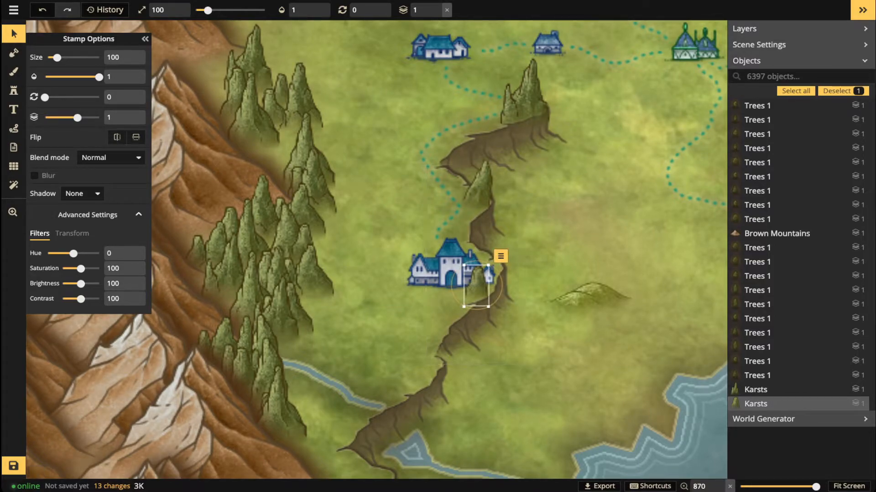
key("s")
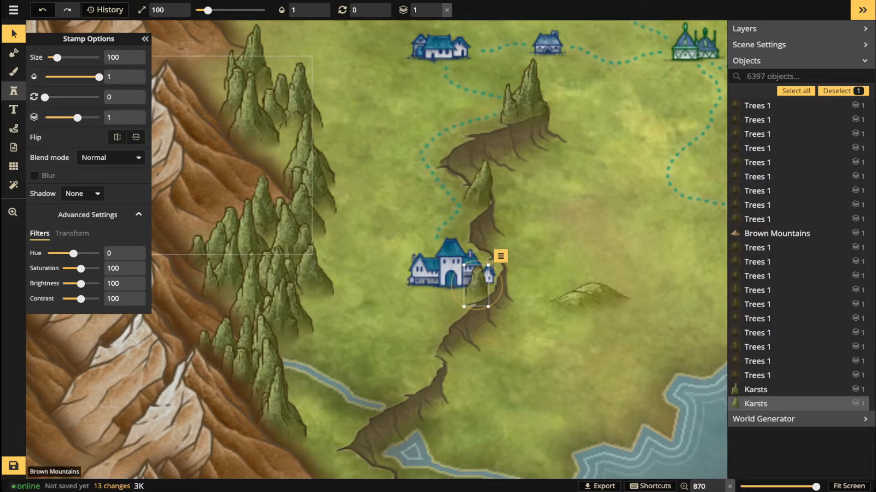
key("Left")
key("Right")
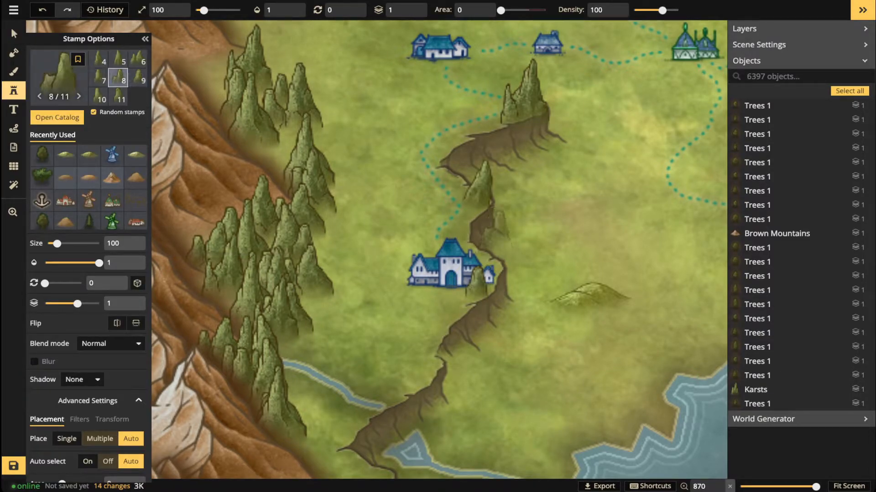
key("]")
left_click(476, 279)
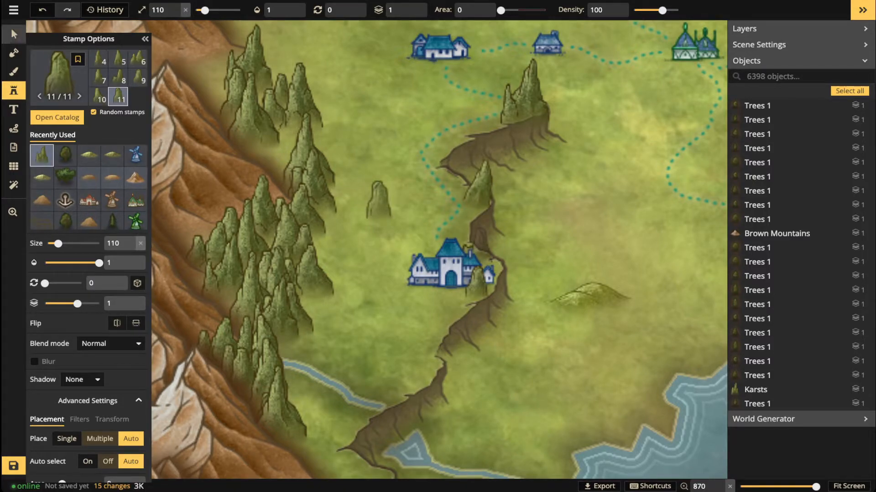
key("v")
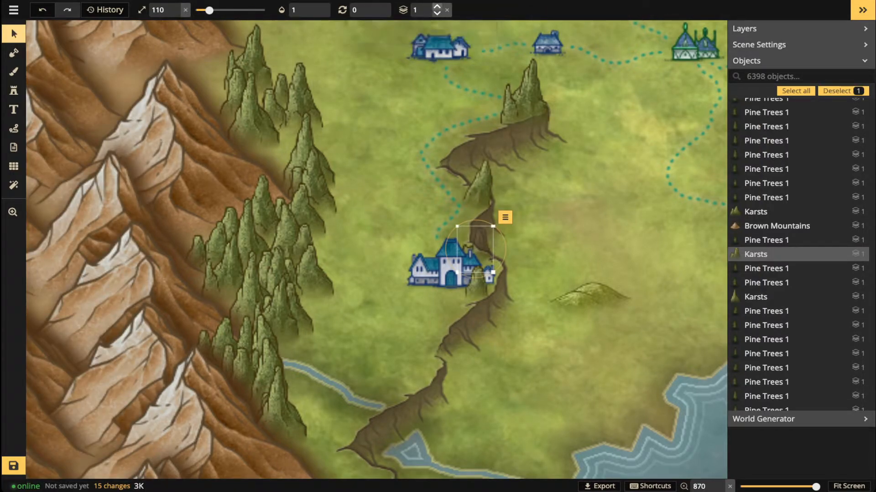
Lower the middle cliff beside the castle to layer 0 so the nearby karsts sit in front of it.
scroll(485, 224, "up", 1)
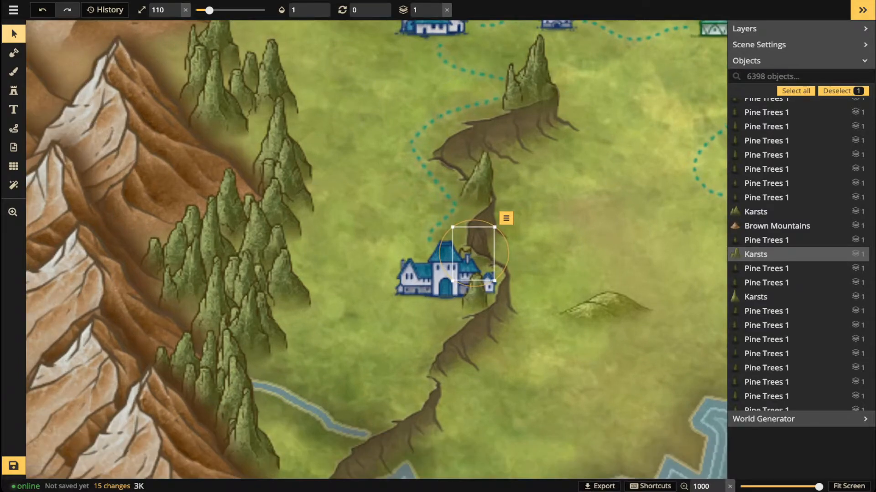
key("Escape")
left_click(478, 182)
left_click(501, 133)
key("Escape")
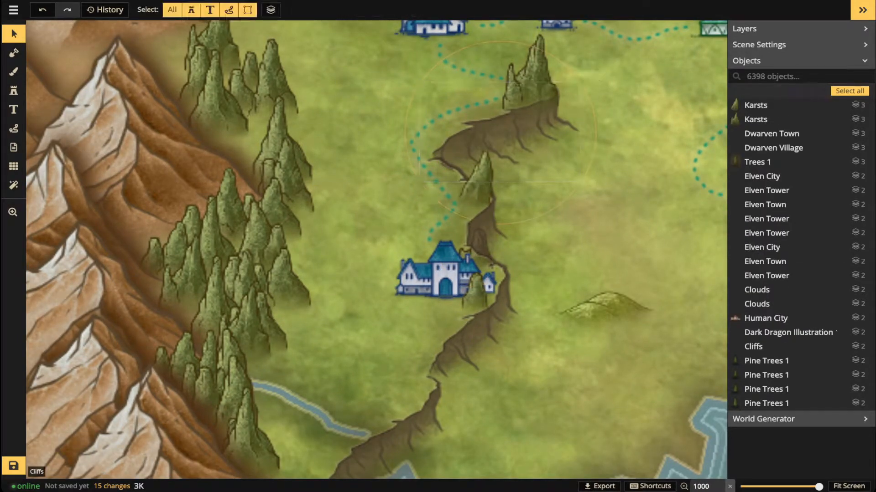
left_click(500, 132)
left_click(482, 233)
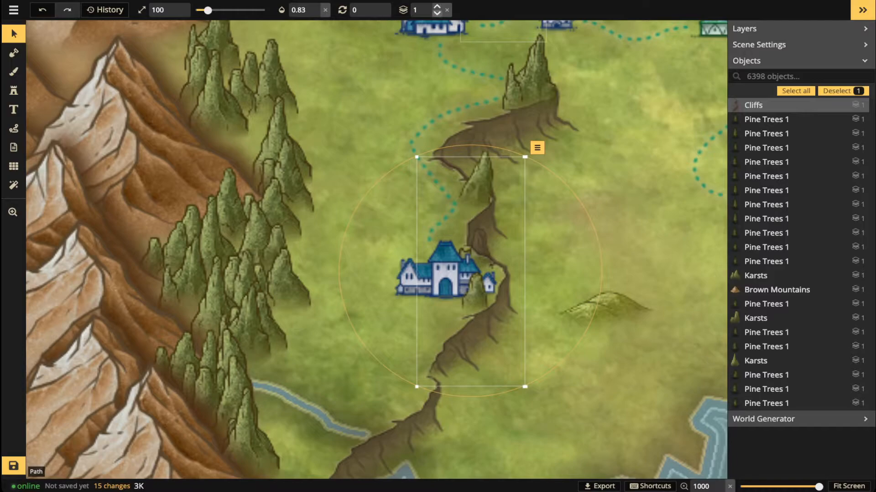
key("Escape")
scroll(468, 251, "down", 2)
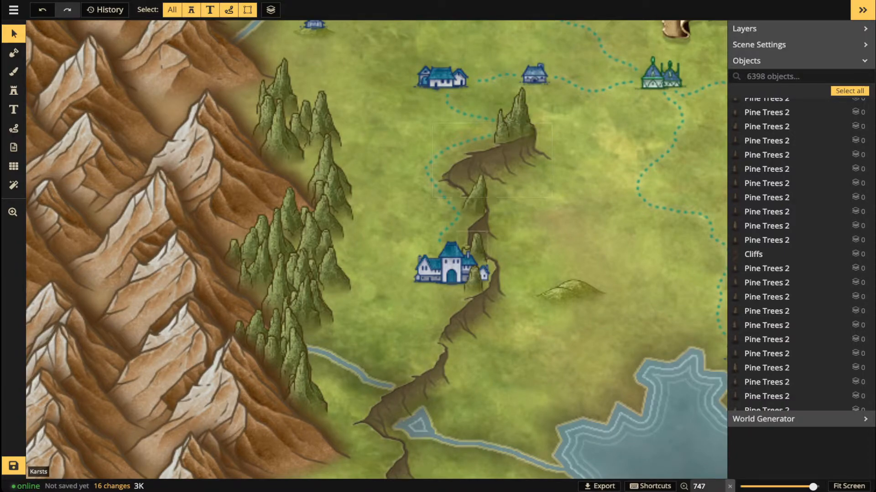
Rotate the karst behind the castle to 9 degrees and the one at its east side to 6 degrees.
left_click(471, 251)
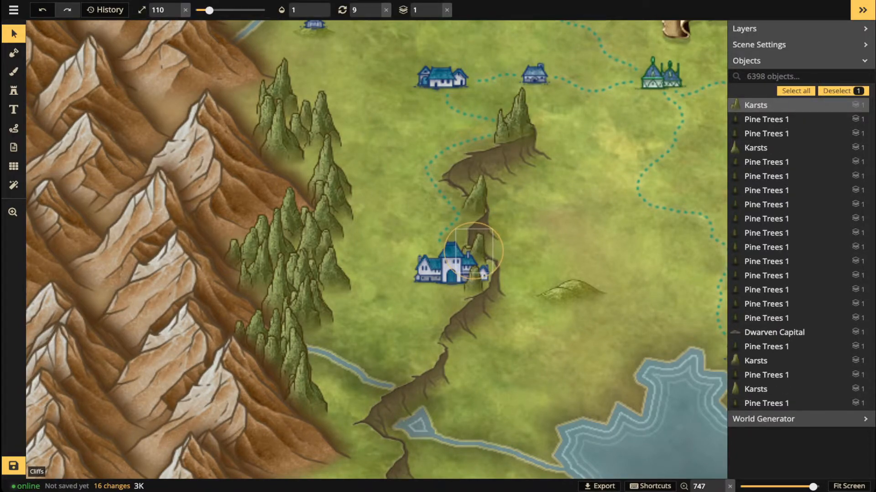
left_click(473, 284)
left_click_drag(496, 273, 497, 277)
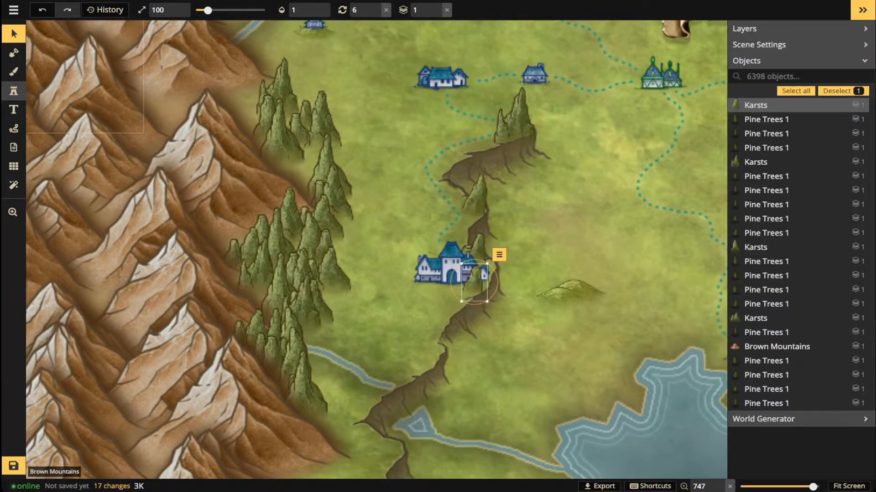
Stamp karst variant 1 at size 70 and rotation 351 over the river just west of the southern cliff.
left_click(13, 90)
key("Right")
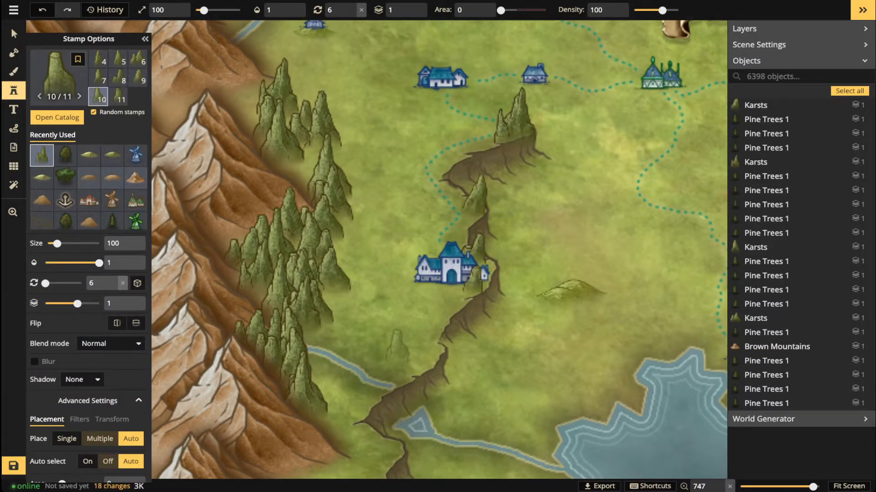
key("Right")
key("Right")
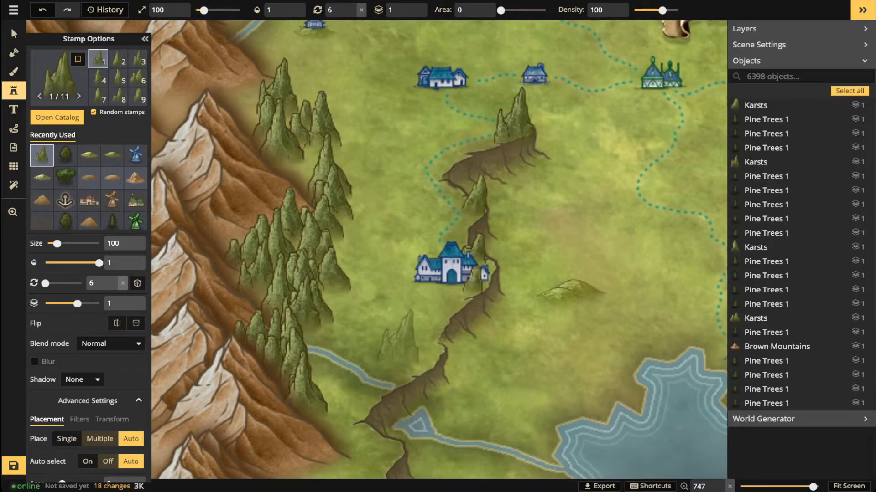
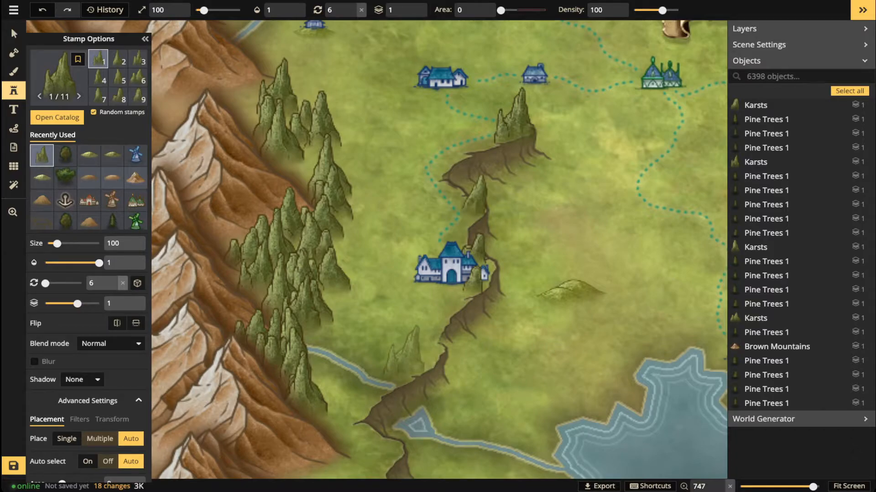
scroll(411, 347, "up", 2)
left_click_drag(402, 347, 455, 274)
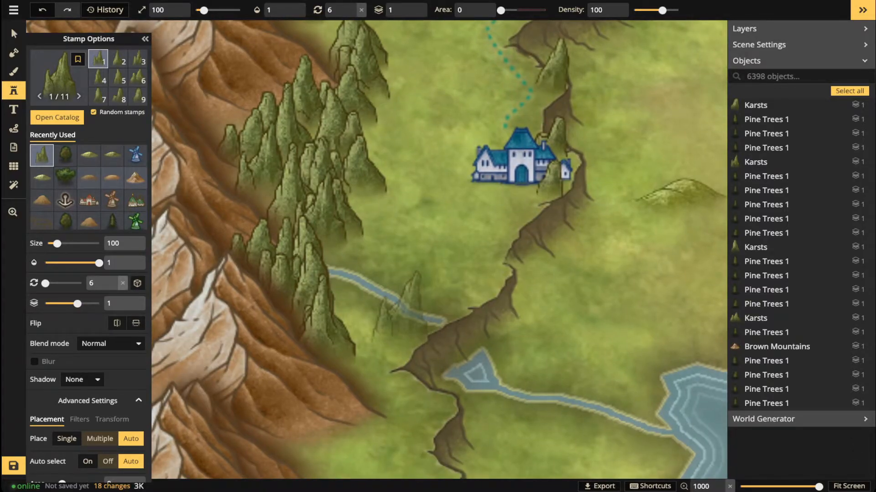
key("bracketleft")
key("bracketleft")
key("bracketleft")
key("comma")
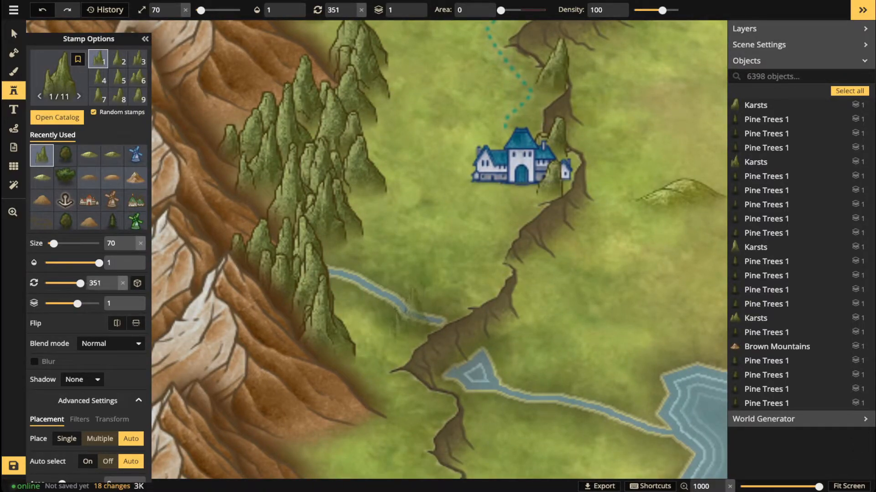
left_click(412, 314)
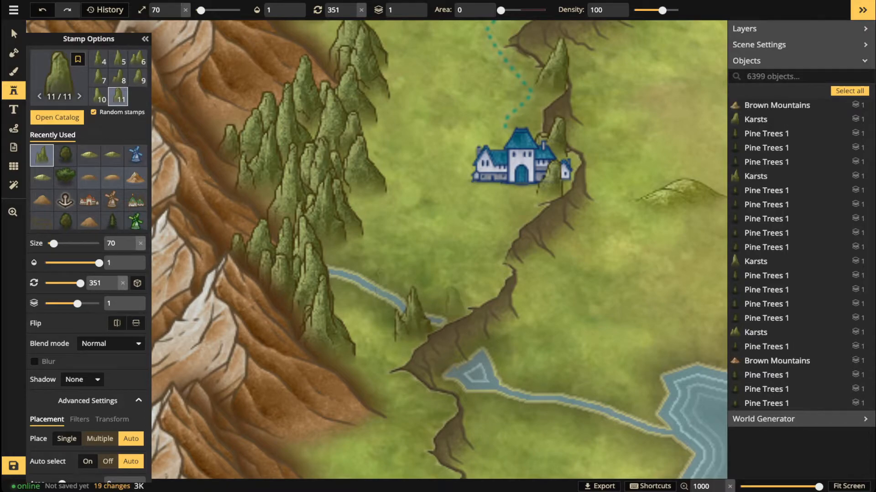
Stamp two size-70 karsts at rotation 6 along the southern cliff, one beside the river karst and one further northeast.
key("Right")
key("period")
key("Right")
key("Right")
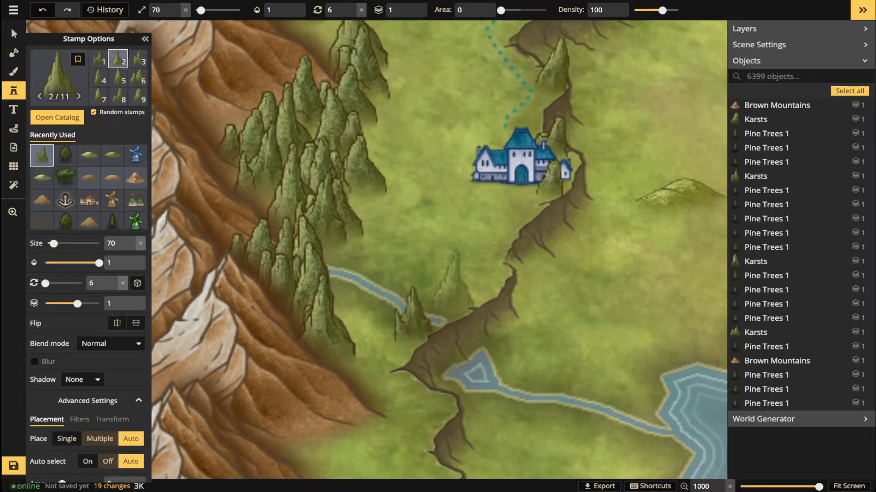
left_click(451, 286)
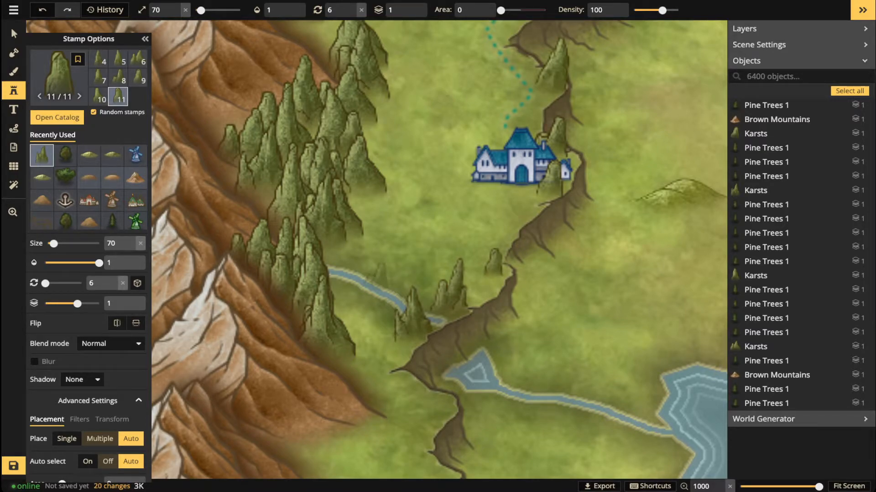
left_click(494, 261)
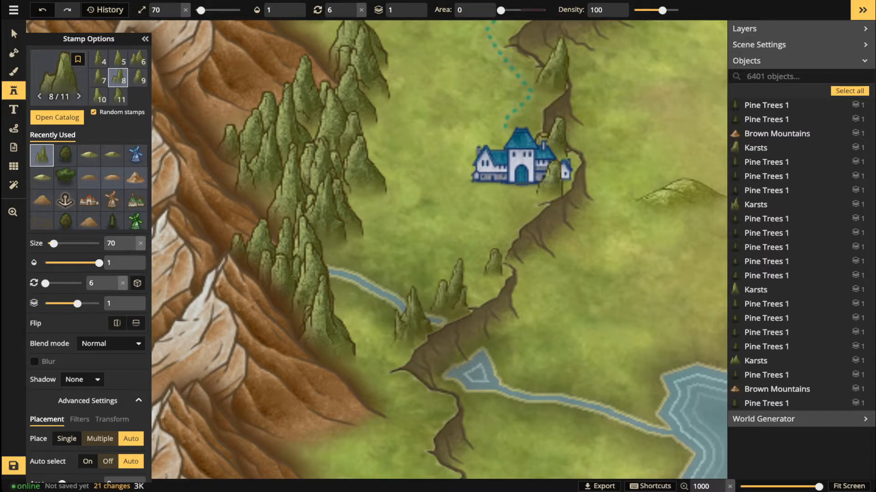
Stamp two karsts at size 90 around the southern cliff, one at its western tip and one on its lower stretch.
key("]")
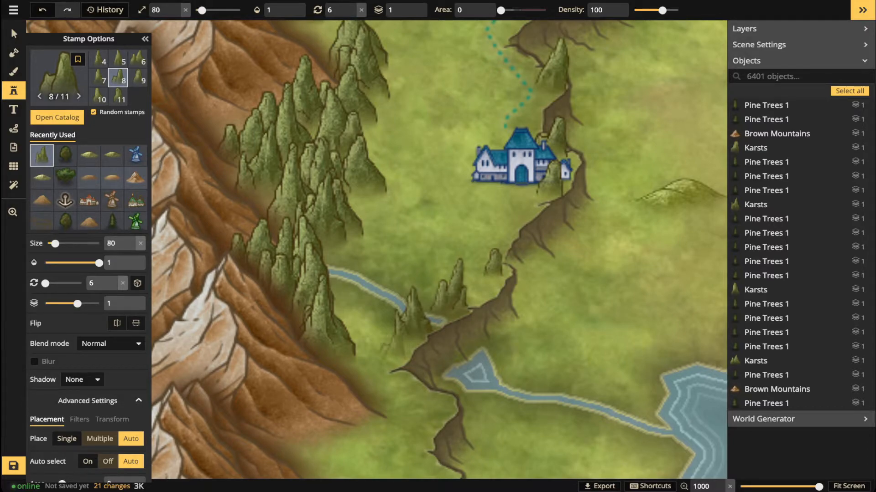
key("]")
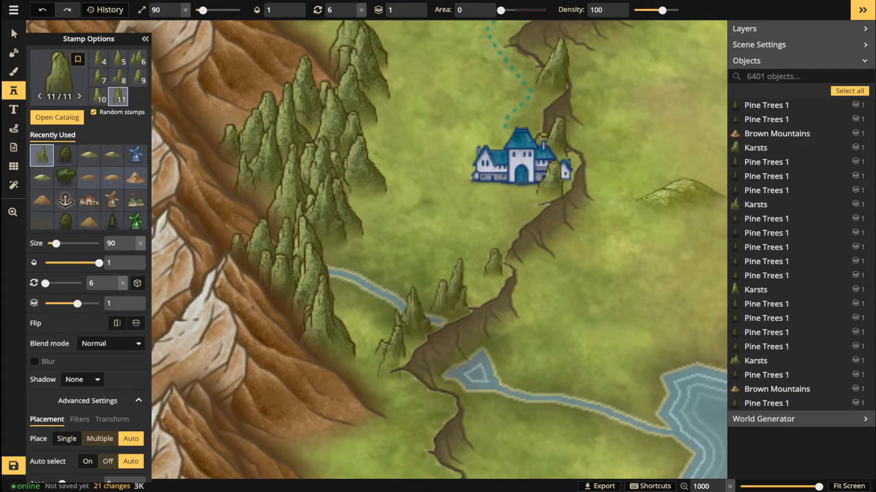
left_click(399, 365)
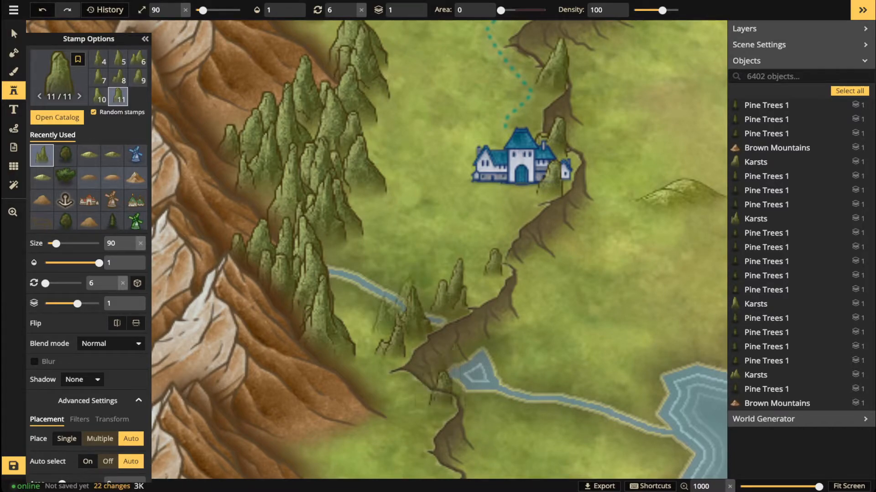
left_click(377, 187)
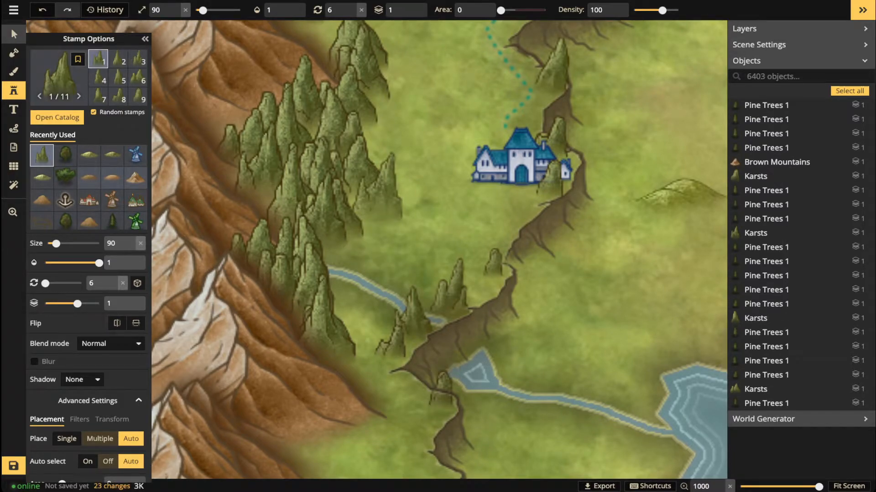
Raise the karst on the lower stretch of the southern cliff to layer 2 and nudge its position slightly.
left_click(13, 34)
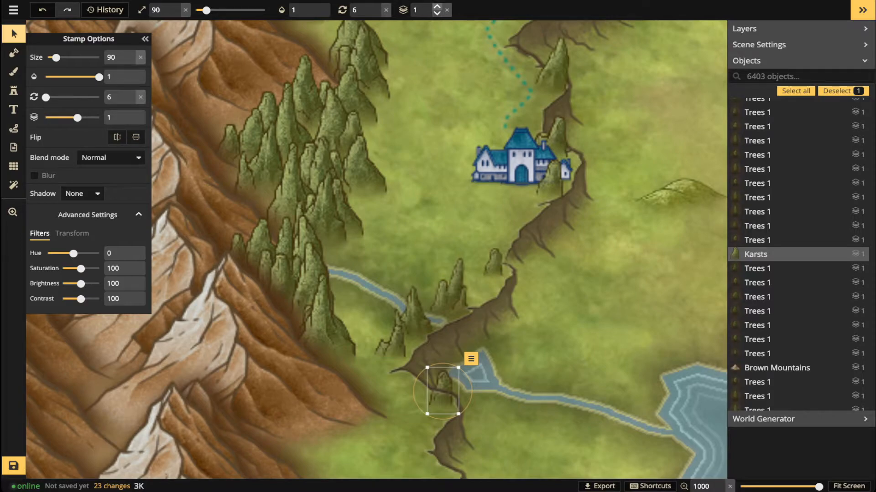
key("Page_Up")
key("Escape")
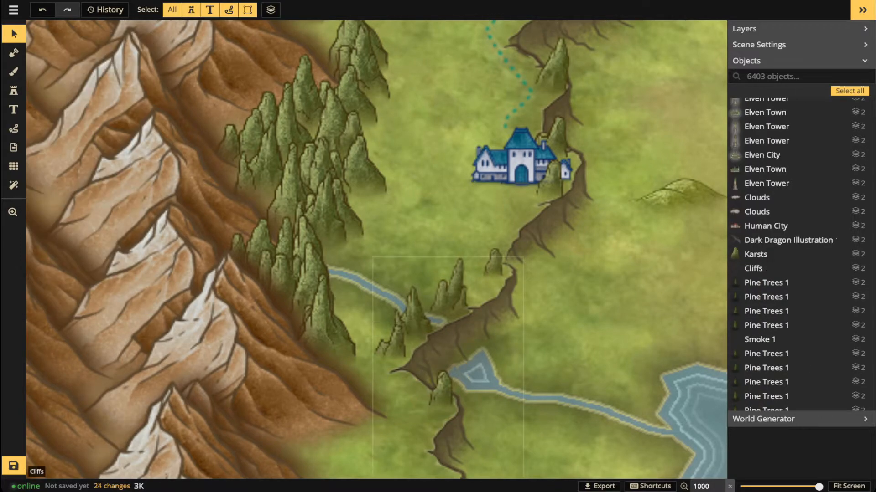
mouse_move(442, 390)
left_mouse_down()
mouse_move(412, 385)
mouse_move(444, 394)
left_mouse_up()
key("Right")
key("Left")
key("Escape")
scroll(399, 336, "down", 3)
key("space")
left_click_drag(398, 337, 398, 311)
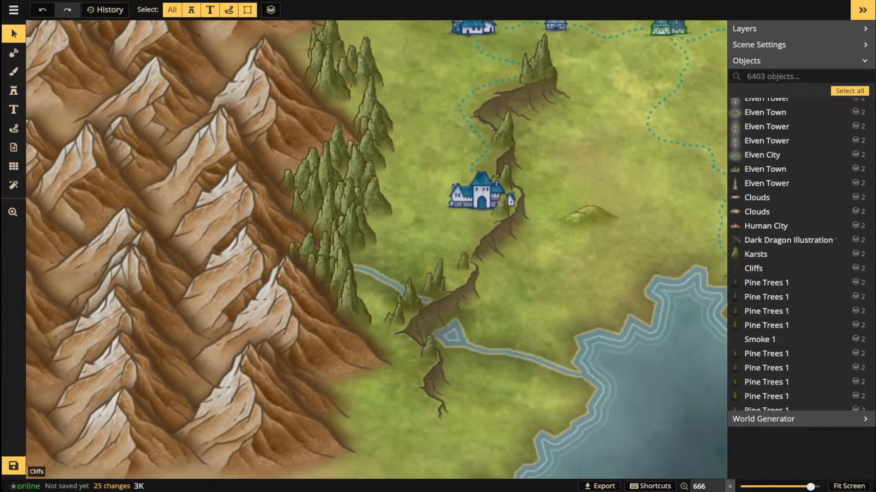
Nudge the small karst west of the southern cliff slightly south and pick out karsts in the western group.
scroll(422, 137, "up", 2)
key("space")
left_click_drag(422, 136, 452, 274)
left_click(342, 155)
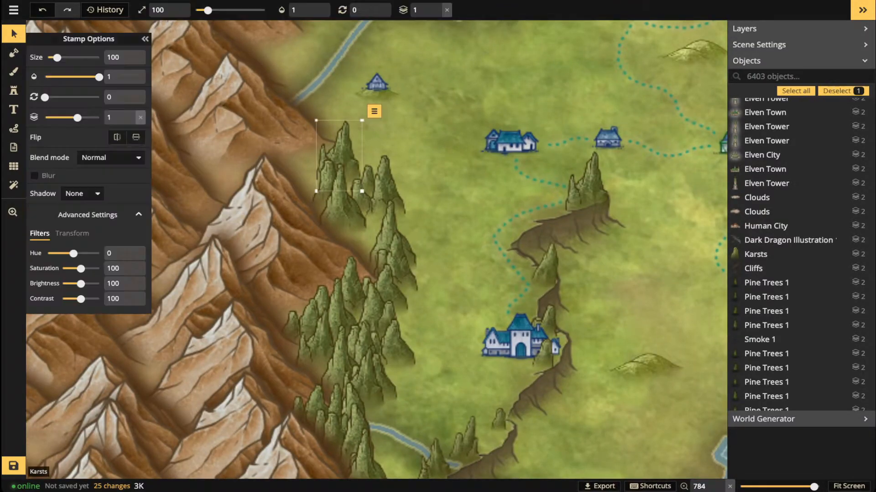
scroll(324, 218, "down", 3)
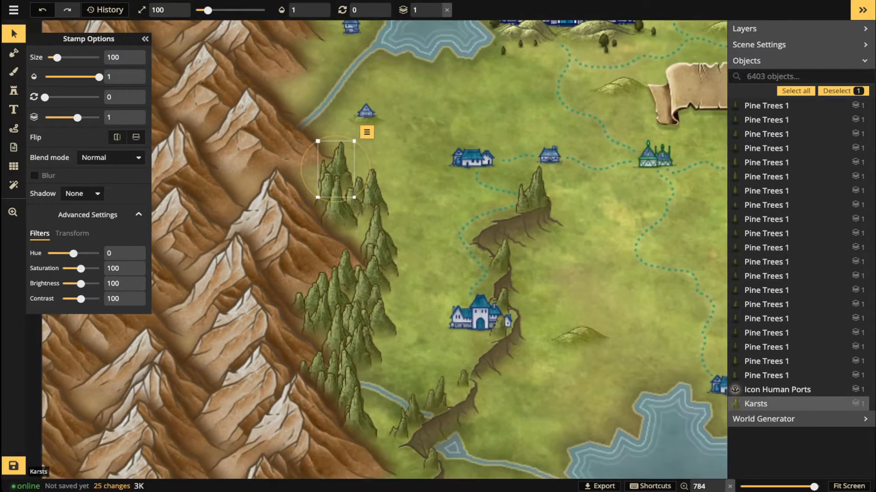
left_click_drag(389, 406, 389, 412)
left_click(363, 297)
left_click(363, 297)
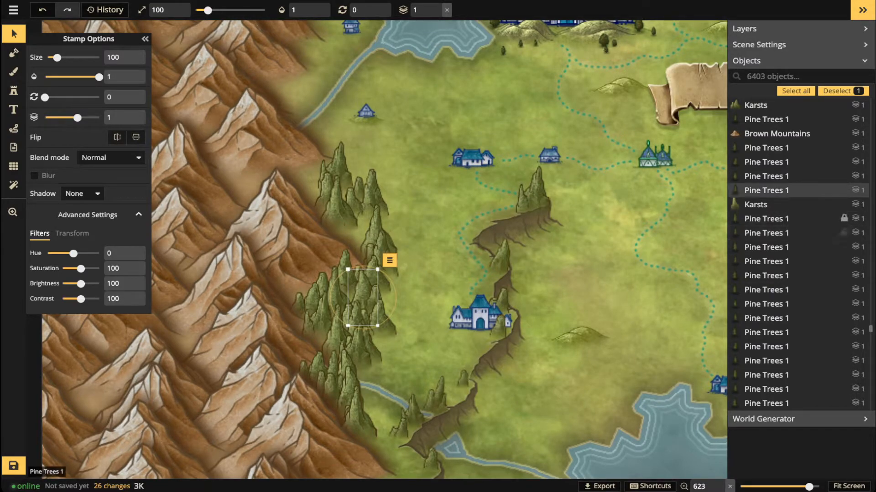
left_click(775, 105)
key("Escape")
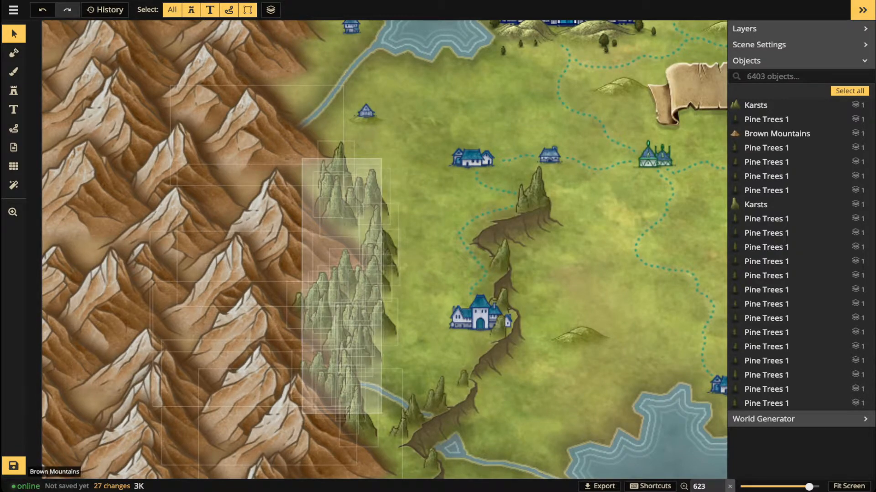
left_click_drag(374, 408, 374, 406)
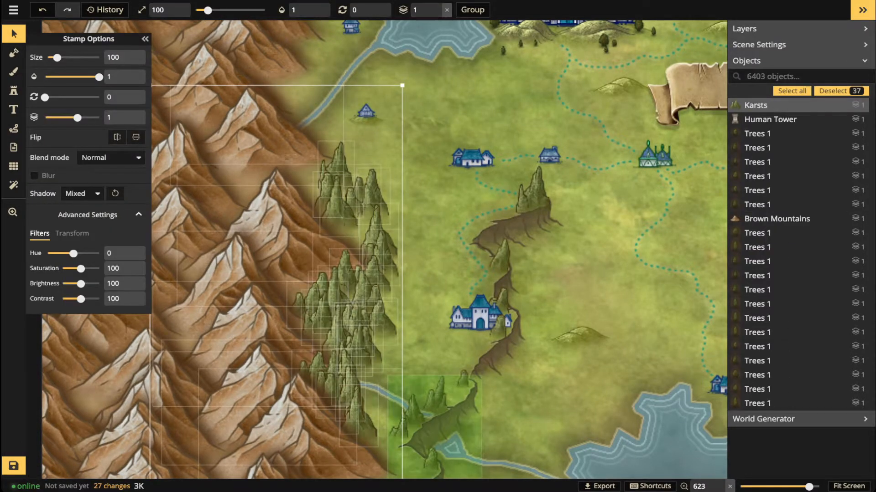
left_click(257, 135, "shift")
left_click(205, 231, "shift")
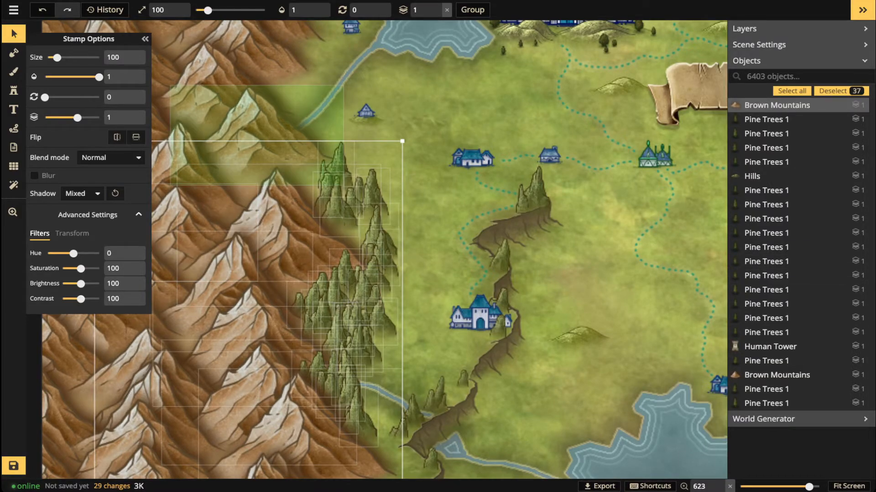
left_click(269, 215, "shift")
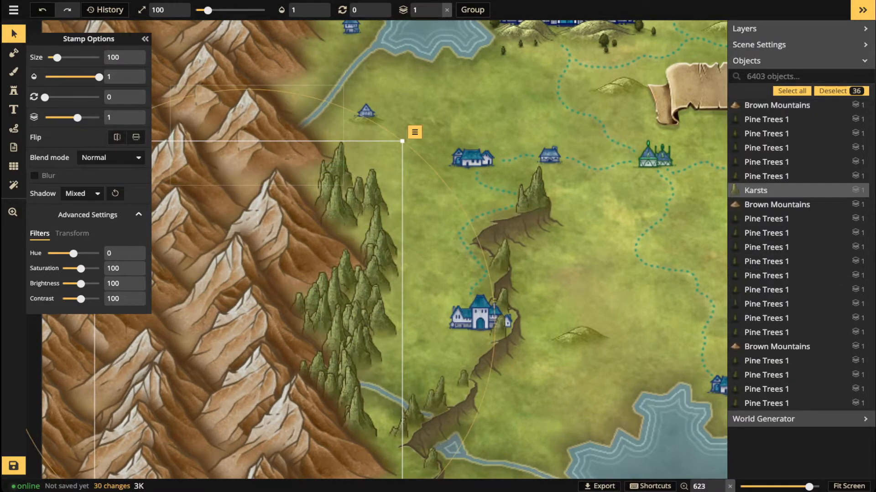
key("Escape")
Select the western mountain range together with its karsts and rotate the whole selection to 8.
scroll(238, 167, "down", 3)
left_click_drag(173, 122, 335, 435)
key("r")
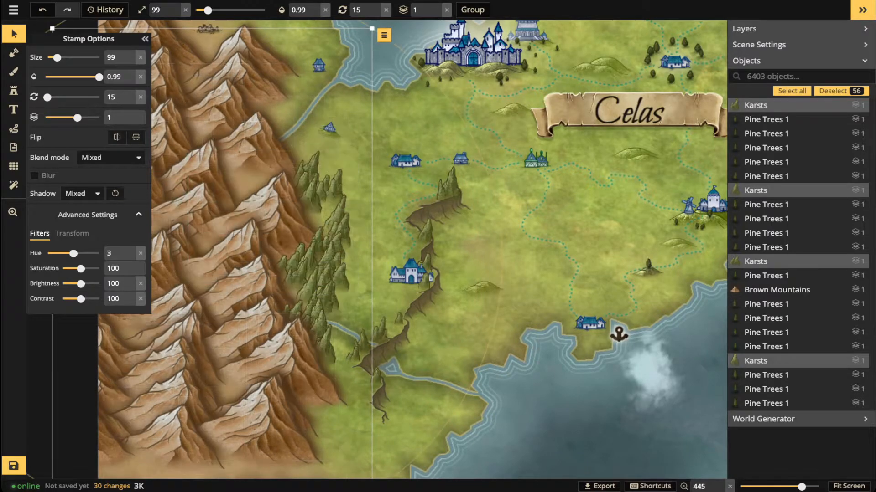
key("r")
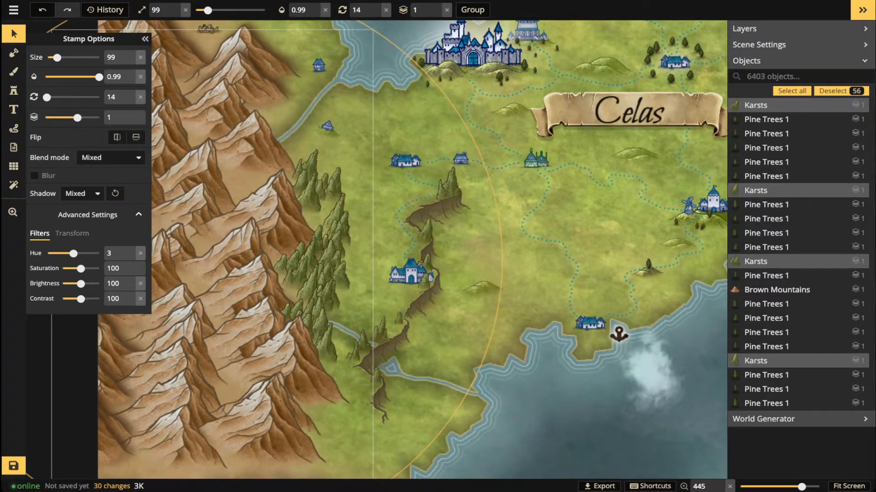
key("r")
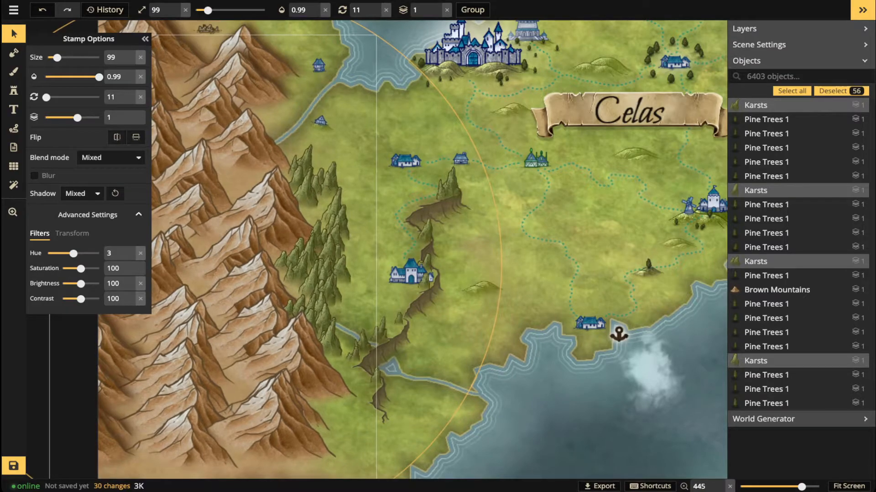
key("r")
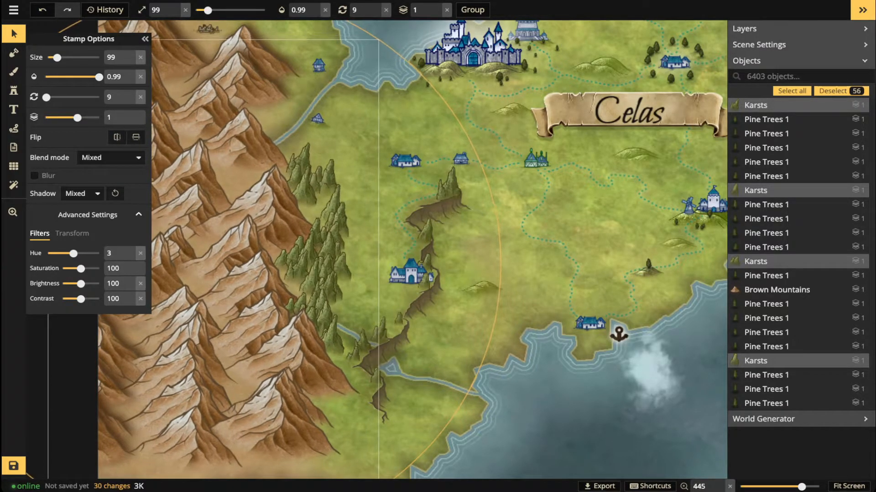
key("r")
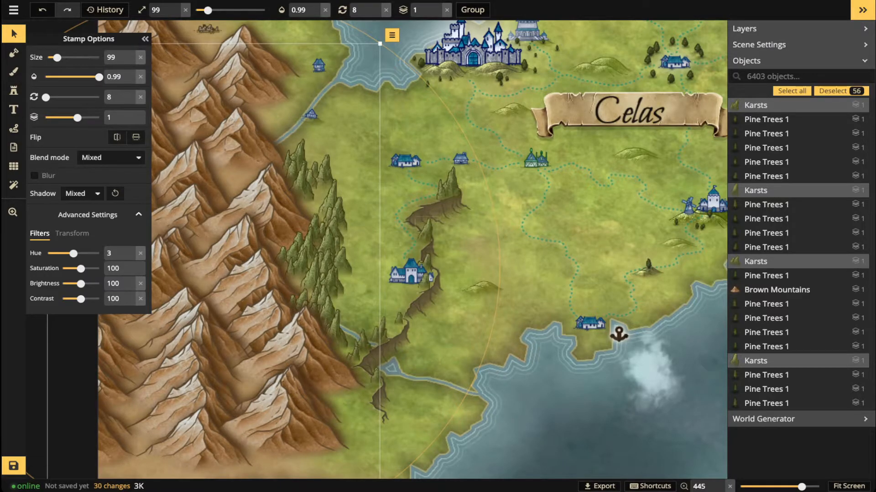
key("Escape")
Shift three brown mountains slightly within the southern half of the western range.
scroll(319, 250, "up", 5)
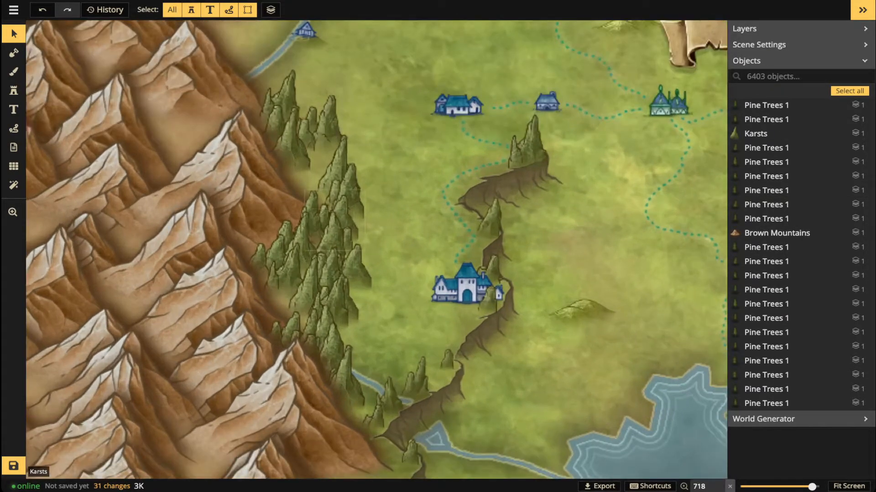
scroll(384, 139, "down", 5)
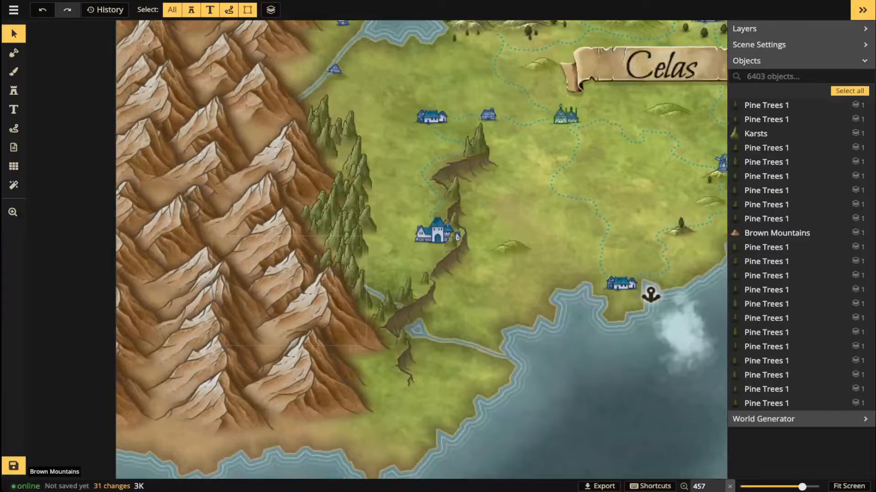
left_click(288, 291)
left_click(323, 314)
left_click_drag(323, 315, 406, 292)
left_click(306, 369)
left_click_drag(306, 368, 301, 378)
left_click(303, 256)
left_click_drag(303, 255, 262, 255)
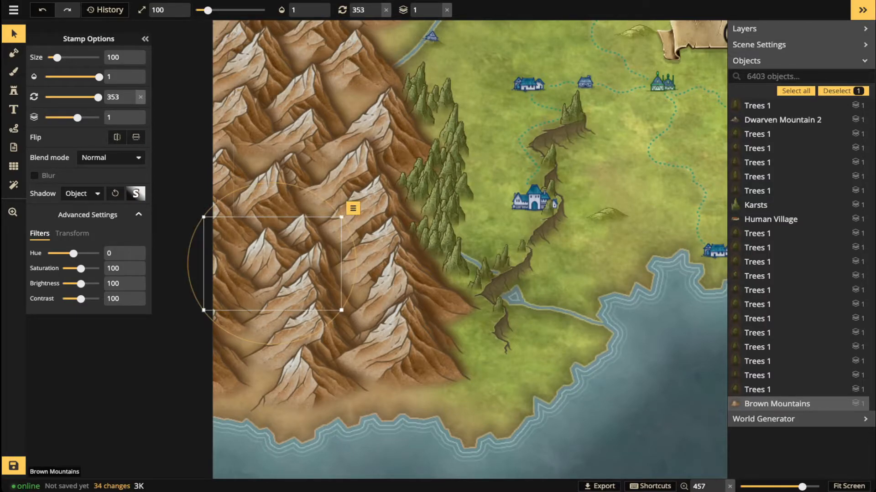
Send the brown mountain just west of the northern river to the back and move it slightly southwest.
left_click_drag(292, 192, 302, 323)
left_click(332, 167)
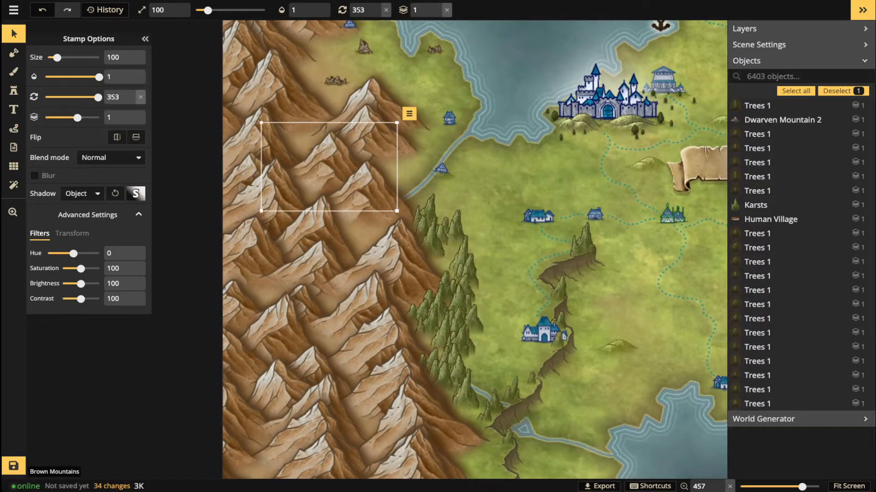
key("b")
left_click_drag(332, 167, 320, 179)
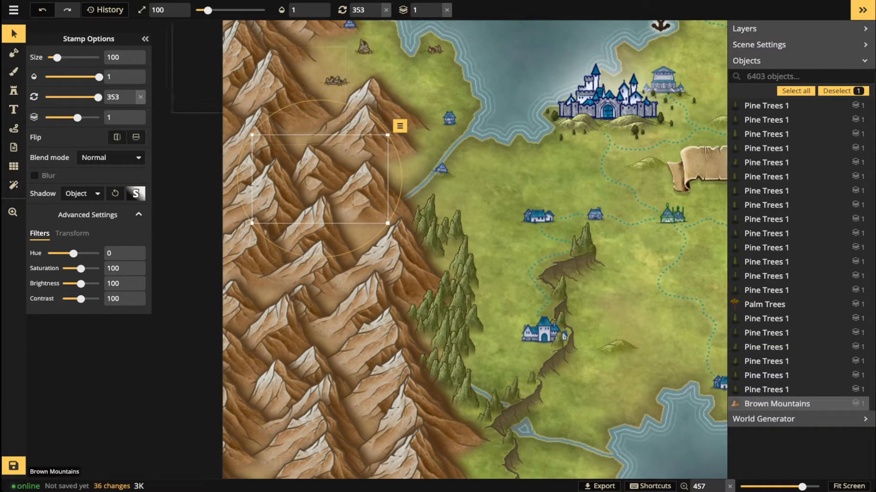
Move a brown mountain in the northern half of the range slightly southeast and adjust its rotation.
left_click_drag(269, 68, 295, 100)
key("r")
left_click(301, 173)
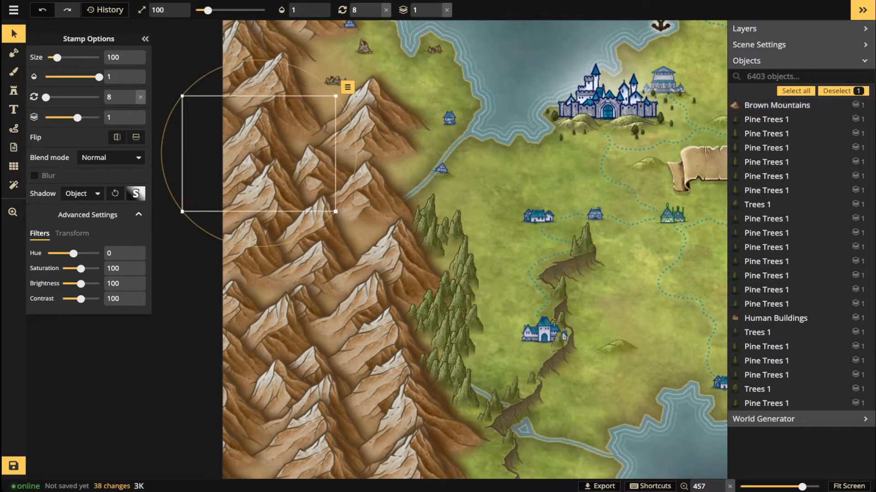
Reposition the brown mountains at the range's northern tip and rotate the outermost one to 15 degrees.
scroll(314, 233, "down", 1)
scroll(313, 233, "down", 2)
left_click_drag(314, 233, 338, 370)
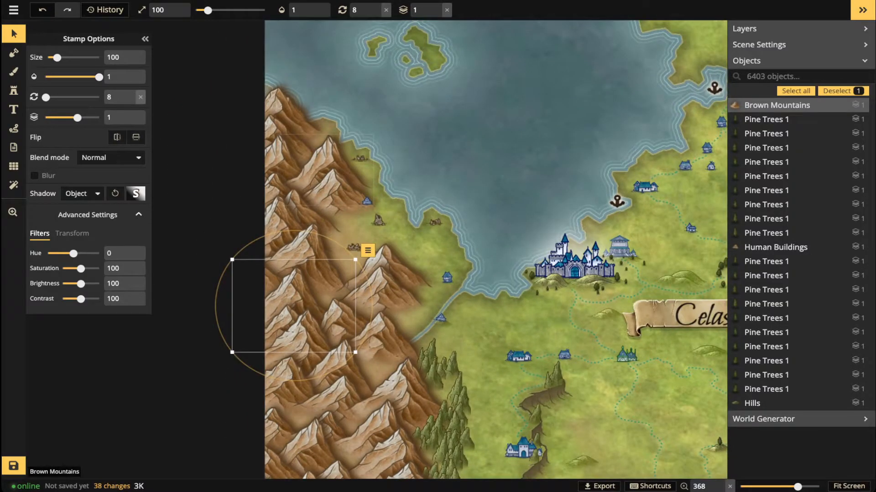
left_click(324, 170)
key("r")
left_click_drag(329, 171, 278, 122)
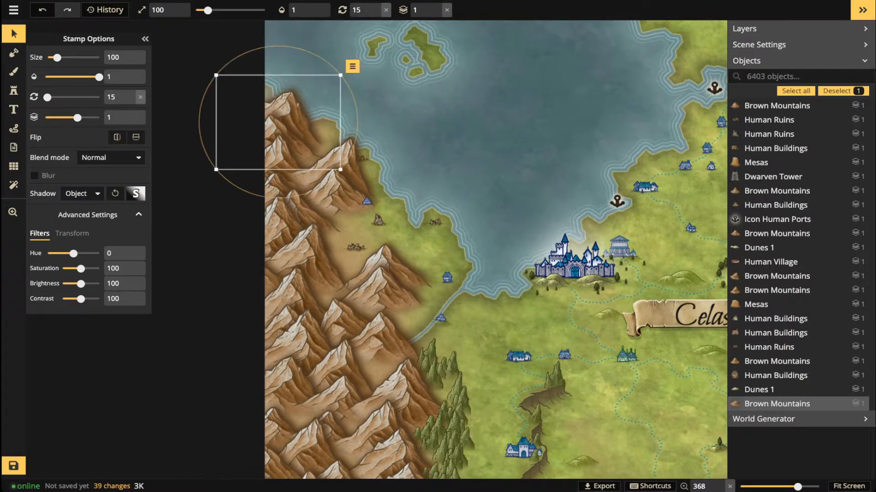
scroll(289, 176, "down", 4)
key("Escape")
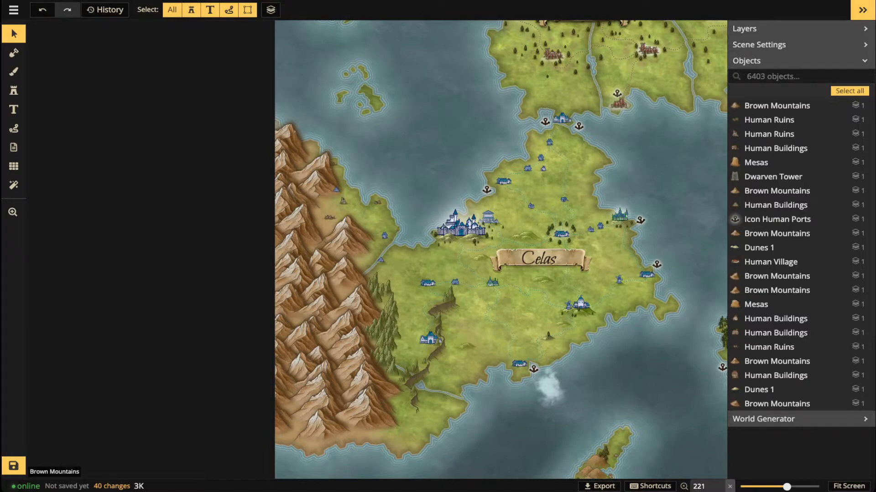
Select the nine brown mountains along the western range's eastern edge, from the northern river to the southeast, and reduce their size to 80.
scroll(393, 137, "down", 1)
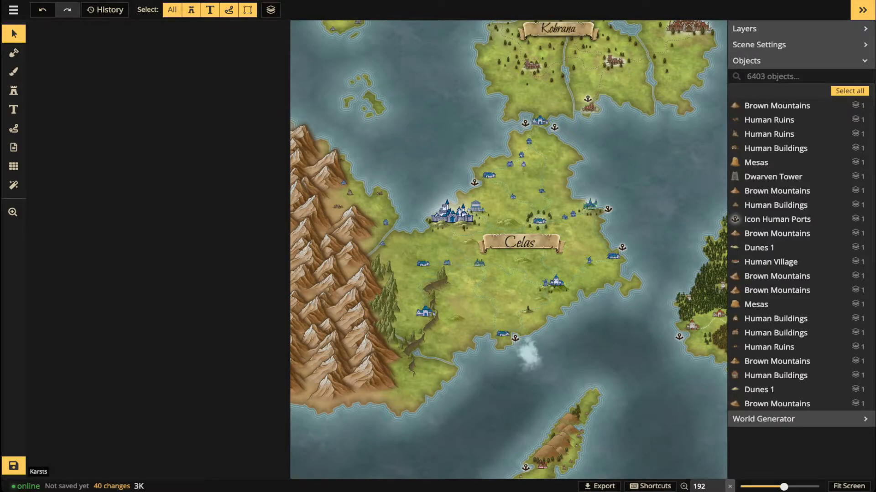
scroll(313, 298, "up", 5)
scroll(319, 295, "down", 2)
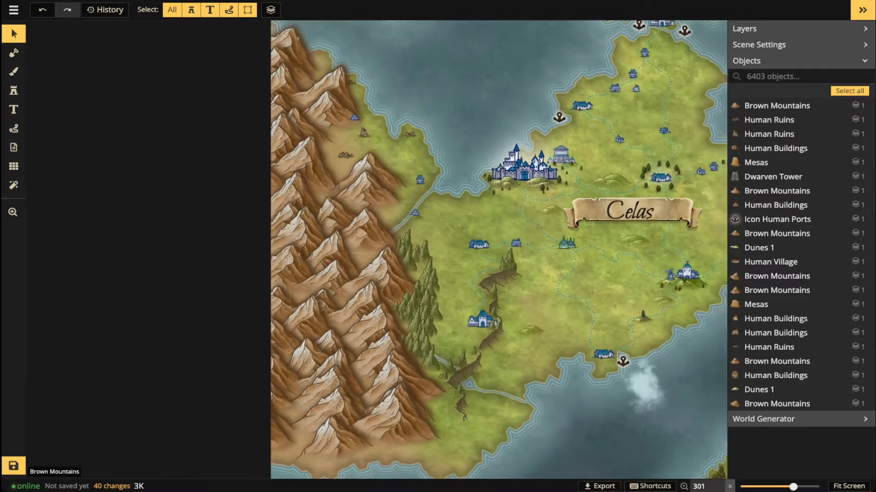
left_click(368, 178)
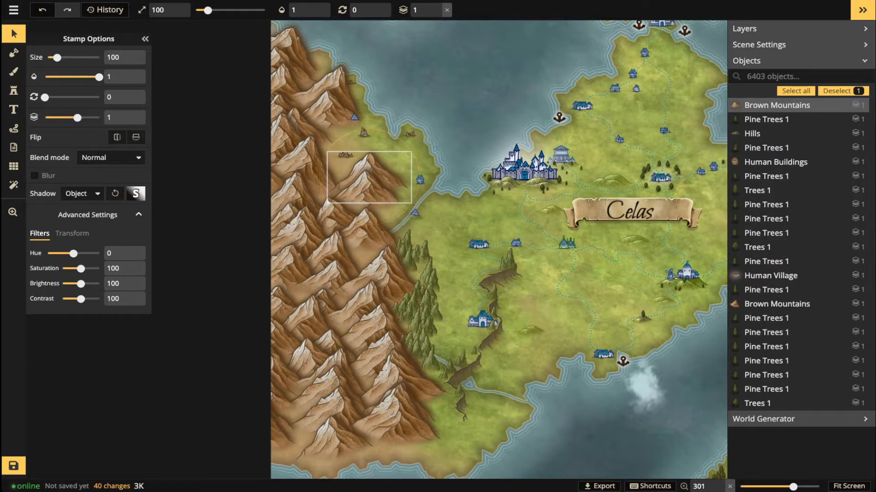
key("Delete")
left_click(364, 192)
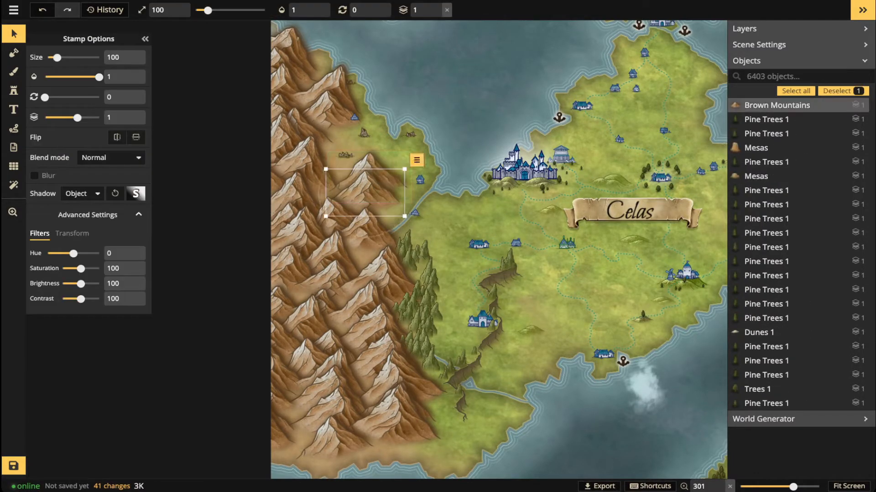
left_click(369, 174)
left_click(363, 196, "shift")
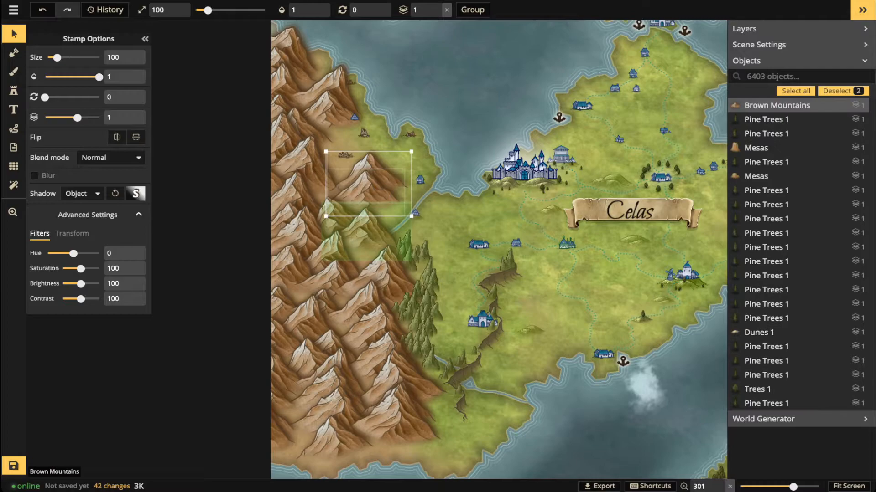
left_click(369, 232, "shift")
left_click(383, 278, "shift")
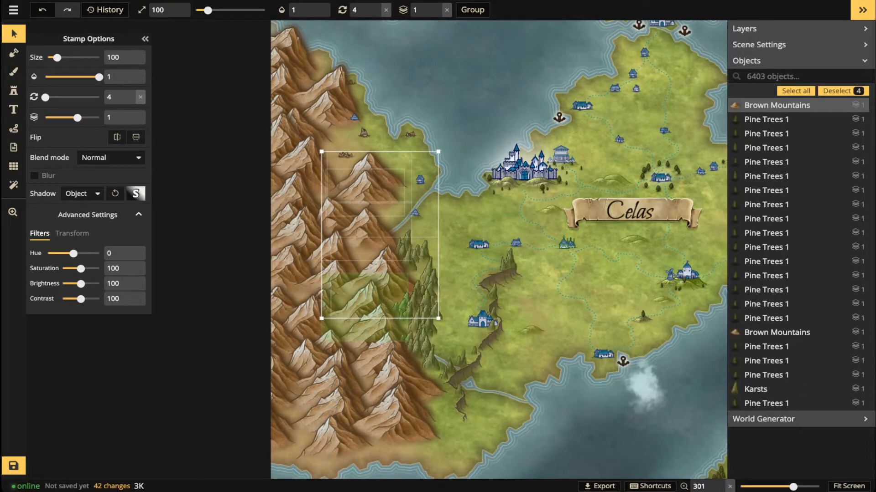
left_click(369, 319, "shift")
left_click(362, 355, "shift")
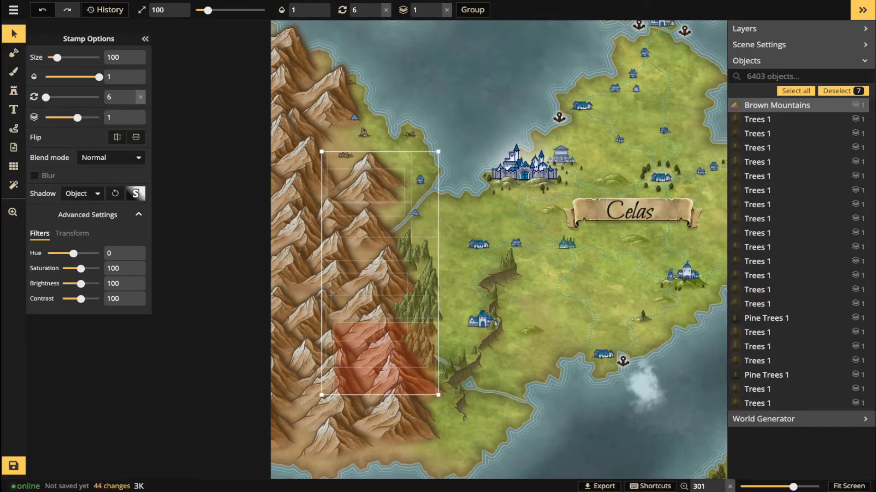
left_click(389, 387, "shift")
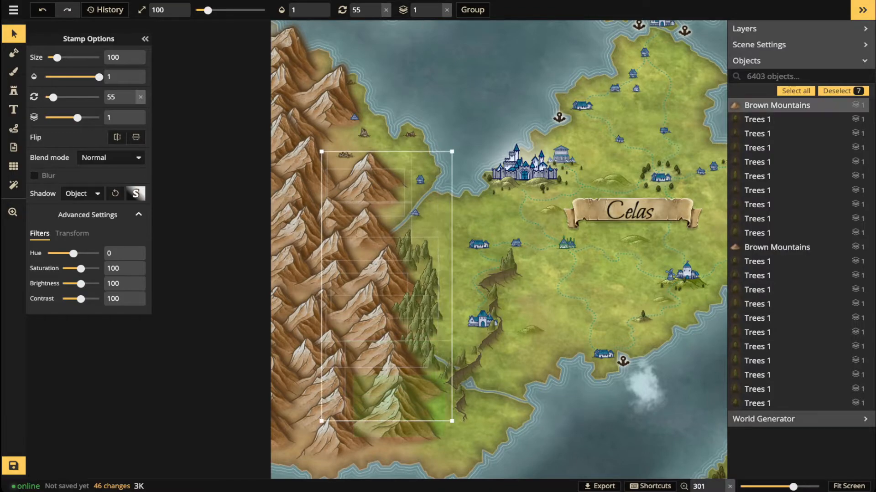
left_click(393, 406, "shift")
left_click(384, 358, "shift")
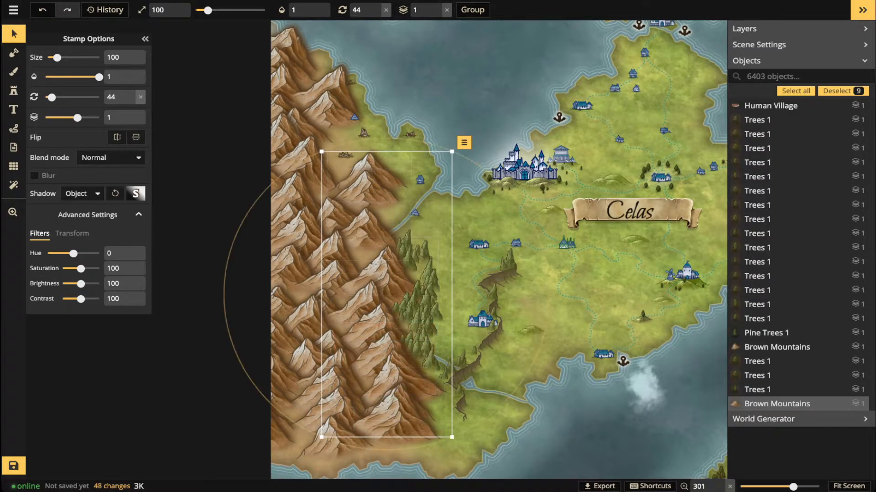
key("bracketleft")
key("bracketleft")
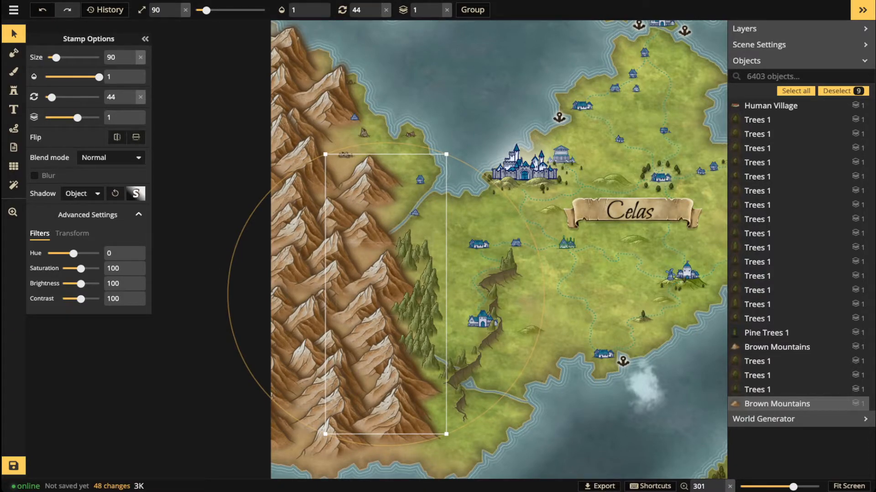
key("[")
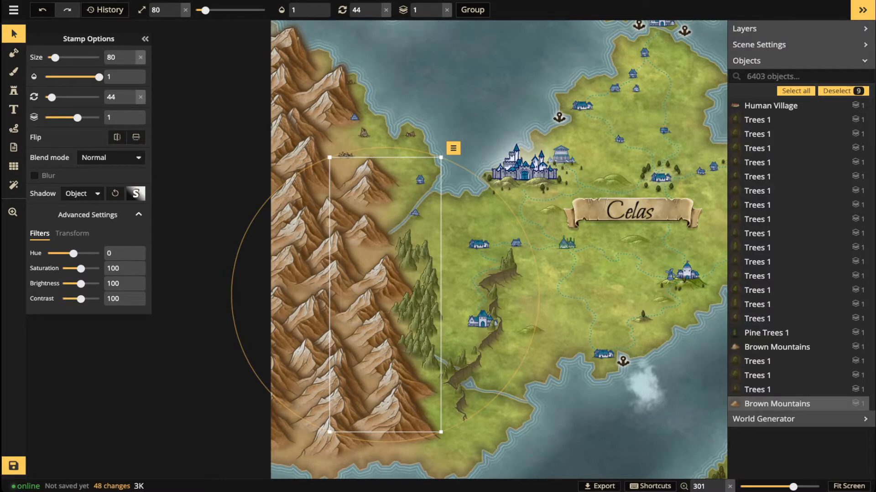
key("Escape")
Select the column of brown mountains along the map's western edge and enlarge them to size 110.
left_click_drag(219, 43, 254, 374)
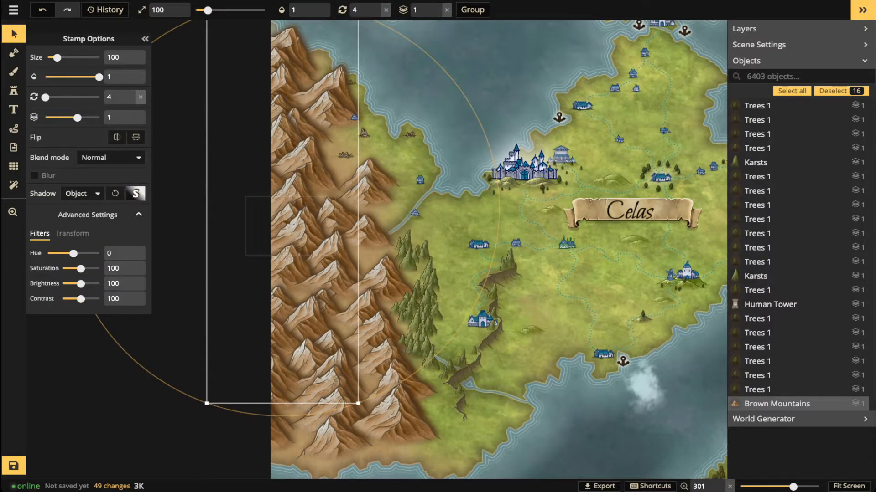
key("bracketright")
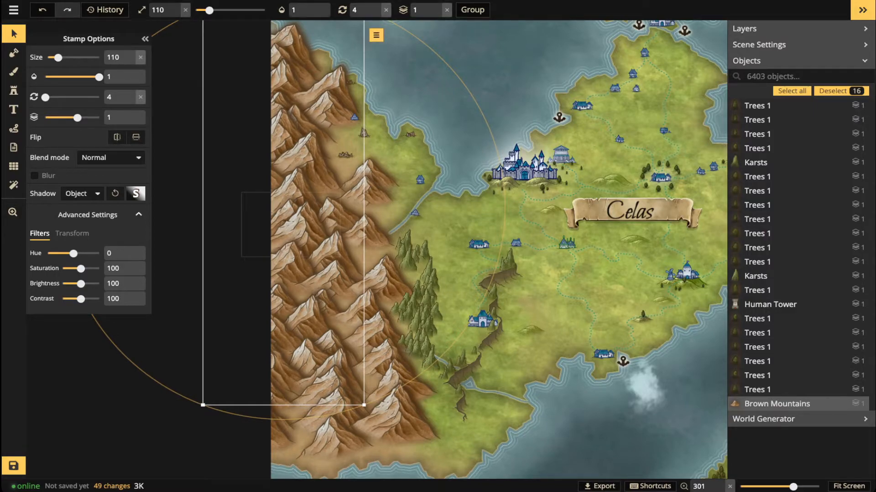
key("Escape")
Reduce the two brown mountains just west of the northern river to size 60.
left_click(369, 180)
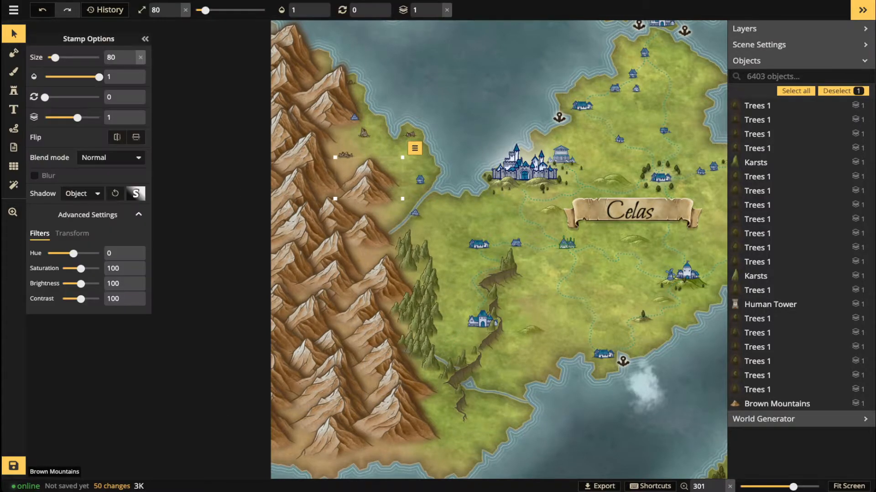
key("bracketleft")
key("bracketleft")
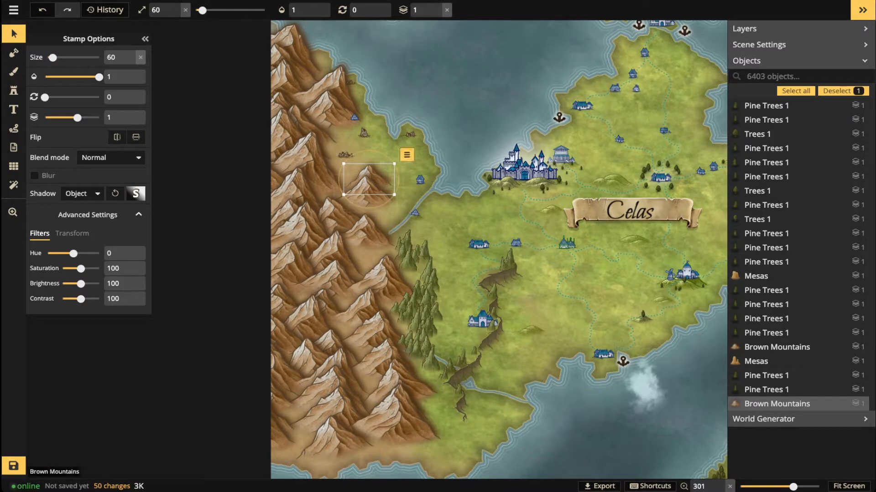
left_click(365, 233)
key("bracketleft")
key("bracketleft")
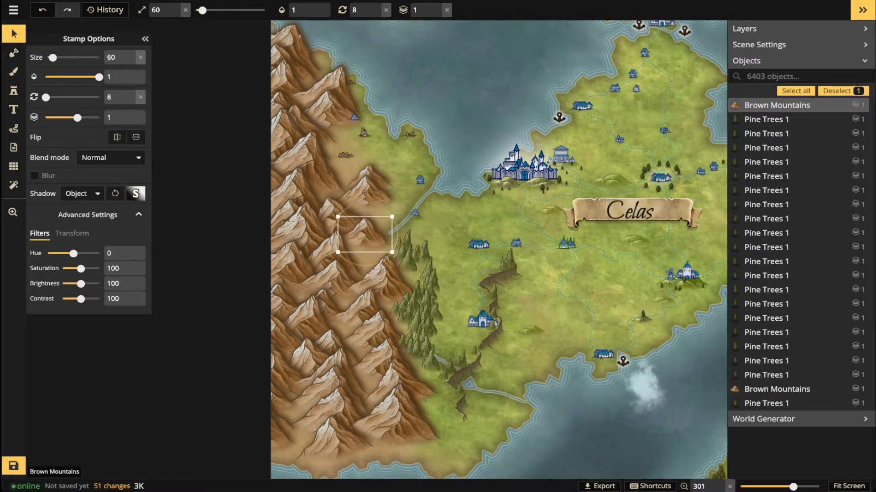
Reduce the brown mountain beside the karsts to size 50 and move it slightly southwest.
left_click(384, 280)
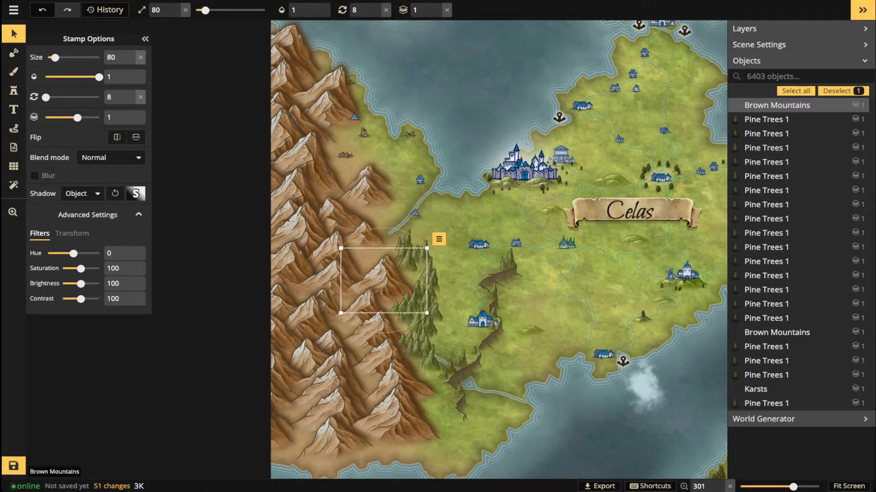
key("bracketleft")
key("bracketleft")
key("bracketleft")
mouse_move(383, 284)
left_mouse_down()
mouse_move(373, 279)
mouse_move(373, 293)
left_mouse_up()
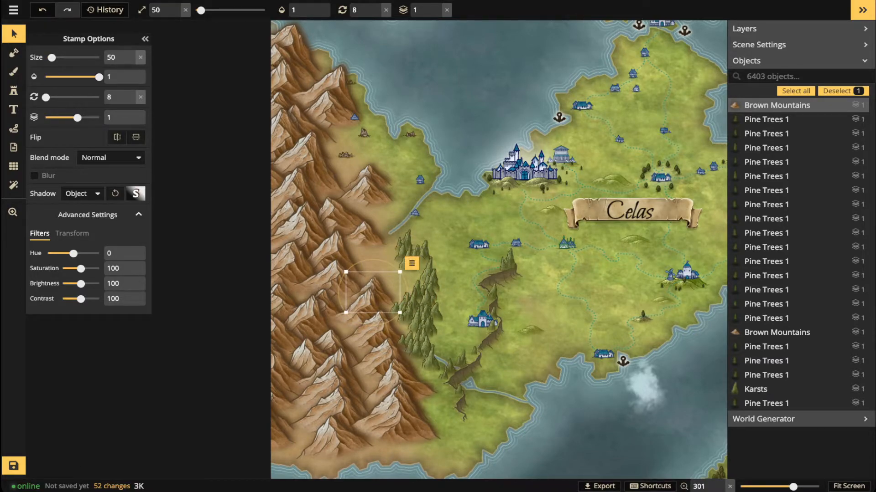
Move the brown mountain at the range's southeastern corner slightly south and reduce it to size 50.
left_click(398, 407)
left_click_drag(398, 407, 399, 428)
key("bracketleft")
key("bracketleft")
key("bracketleft")
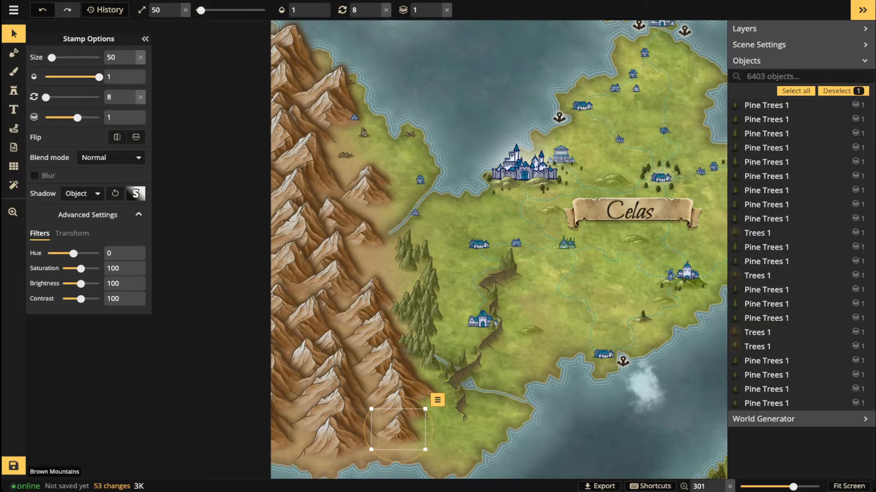
Rotate the brown mountain at the range's southern end to 353 degrees, reduce it to size 70 and move it slightly southeast.
left_click(333, 435)
left_click_drag(377, 406, 365, 396)
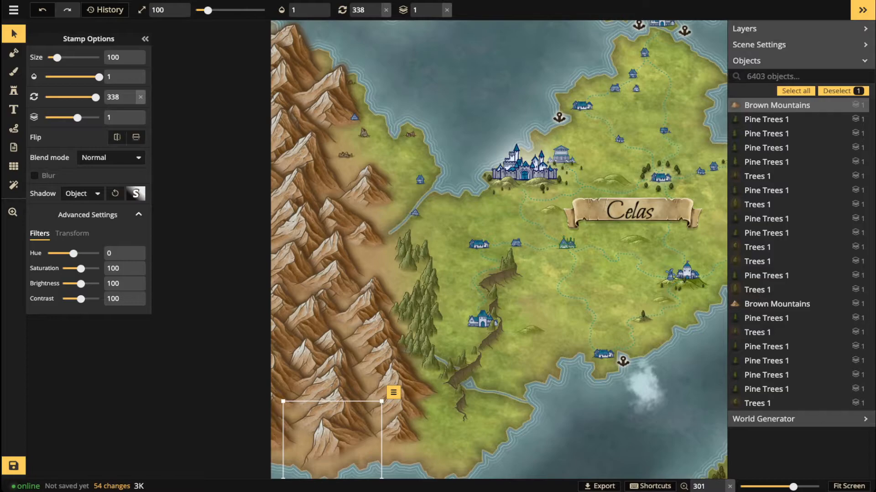
key(".")
key("[")
left_click_drag(333, 440, 341, 443)
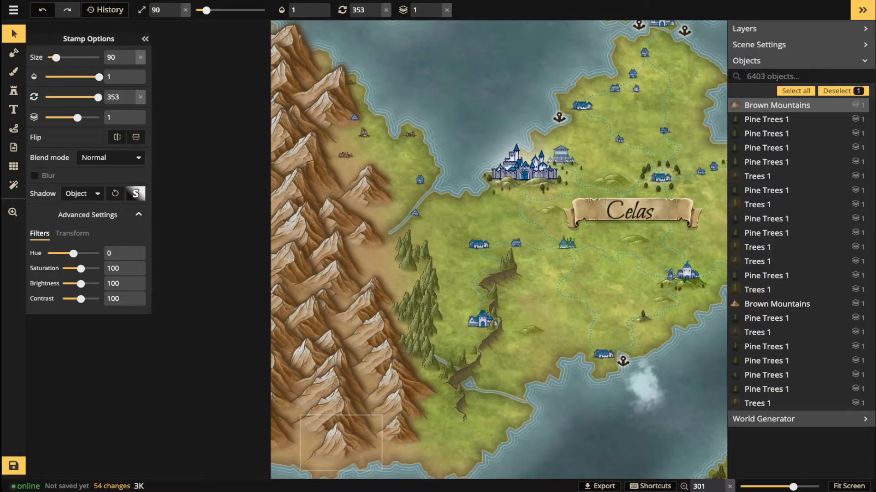
key("[")
key("[")
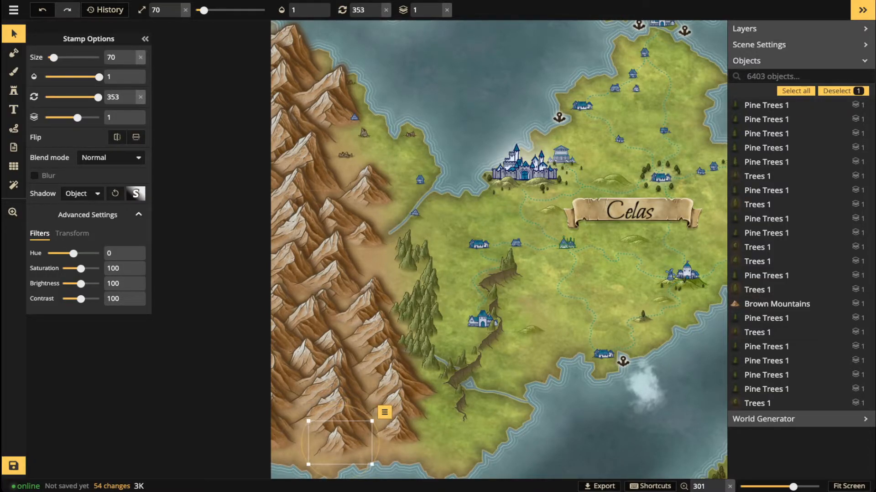
key("Escape")
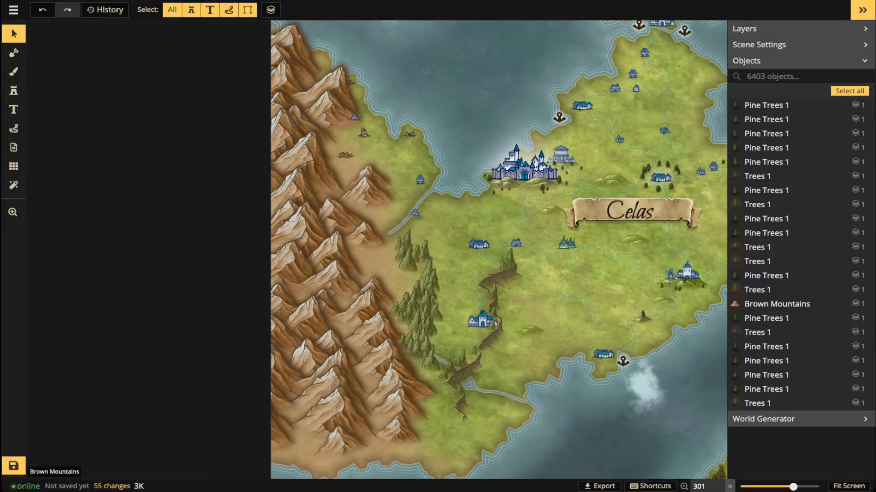
Move the small brown mountain southwest of the northern river slightly farther southwest into the range.
left_click_drag(366, 233, 352, 239)
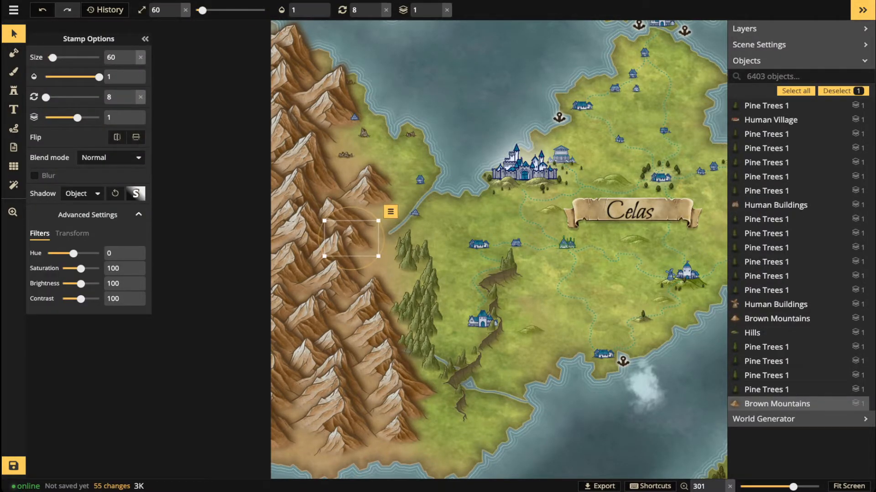
key("Escape")
scroll(347, 162, "down", 3)
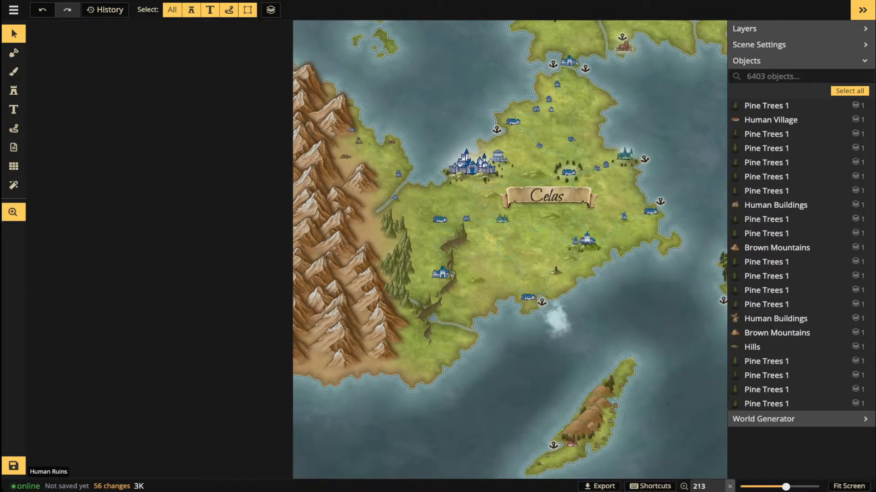
Pick up the medium brown mountain at Kobrana's volcanic range, north of the red city, as the active stamp at size 70.
left_click_drag(348, 162, 351, 218)
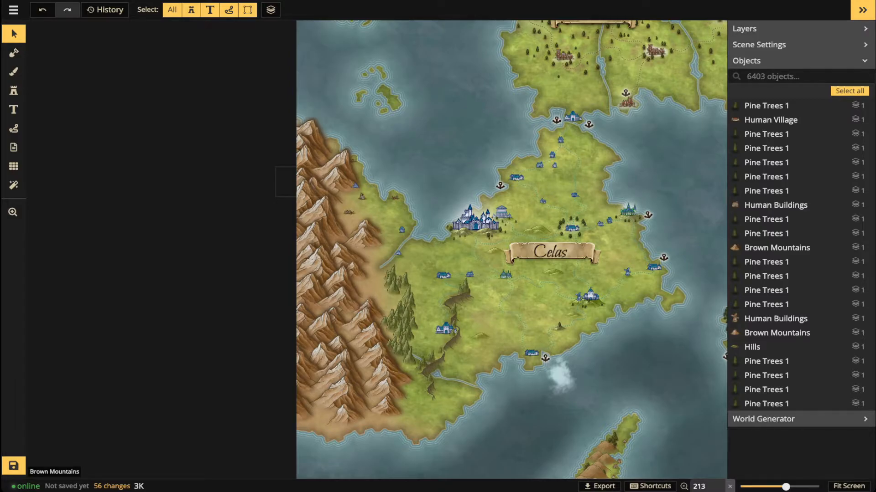
scroll(388, 315, "up", 5)
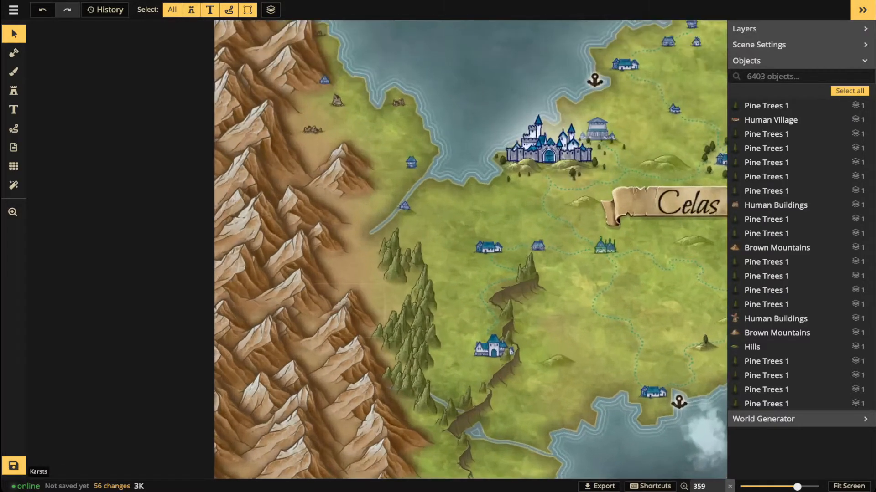
scroll(321, 233, "down", 1)
left_click_drag(401, 255, 245, 330)
left_click_drag(413, 142, 195, 476)
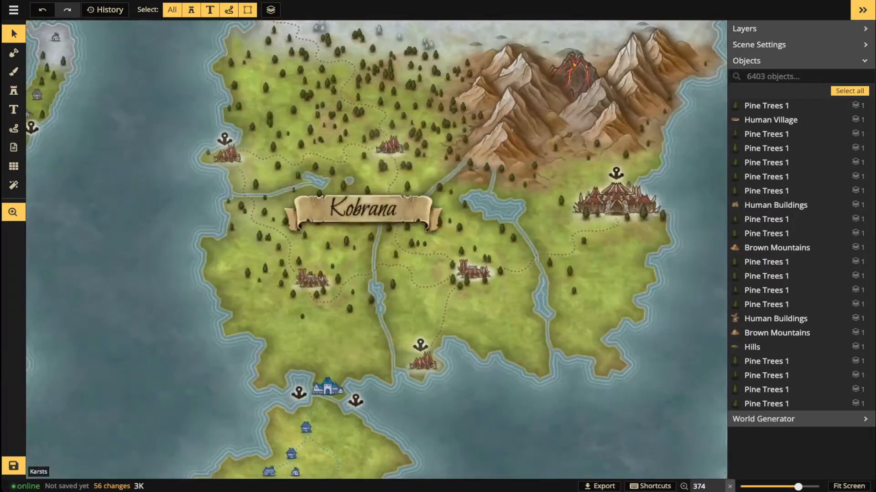
left_click_drag(348, 211, 322, 263)
left_click(598, 198)
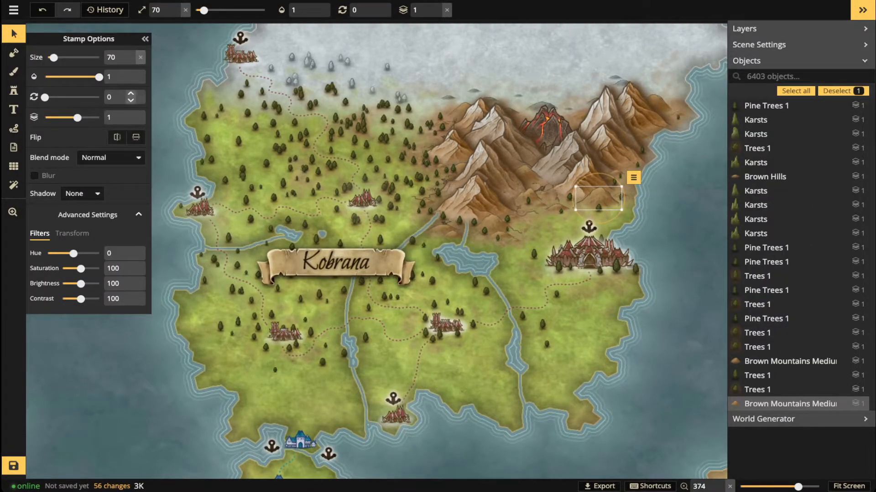
left_click(14, 91)
Place a medium brown mountain of size 70 at the western range's eastern foot, just west of the ruins in northwestern Celas.
left_click_drag(205, 319, 677, 92)
scroll(359, 357, "up", 5)
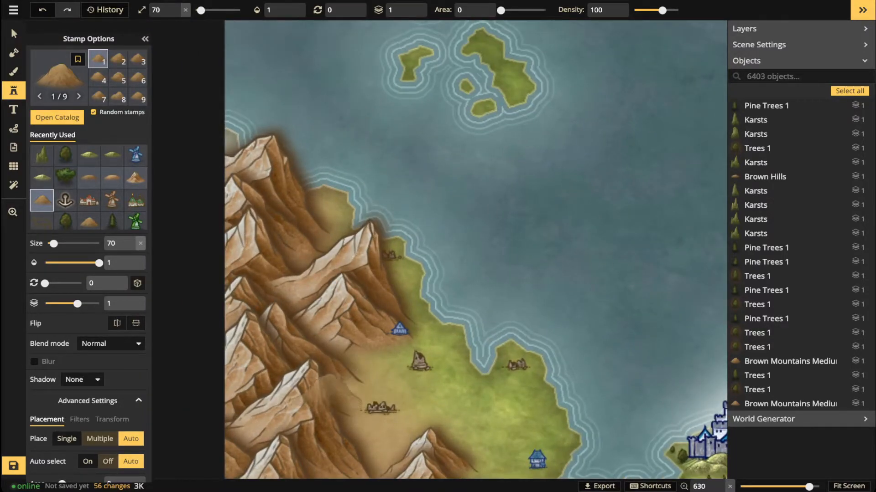
left_click(340, 390)
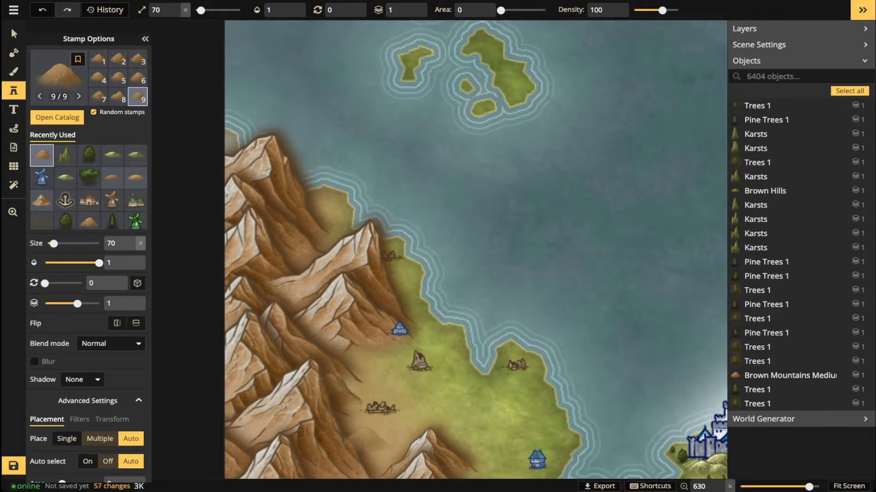
Set the stamp size to 40 and place a medium brown mountain just south of the westernmost ruins.
scroll(353, 428, "up", 3)
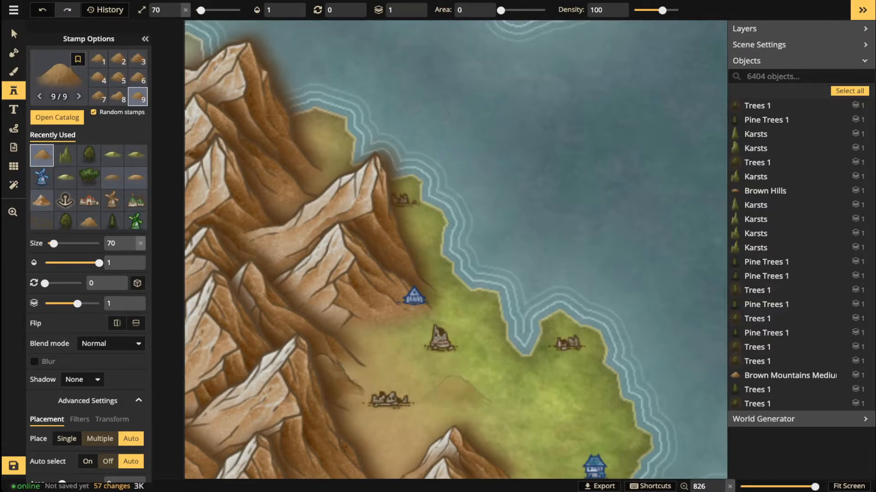
scroll(388, 412, "up", 1)
left_click_drag(392, 413, 425, 330)
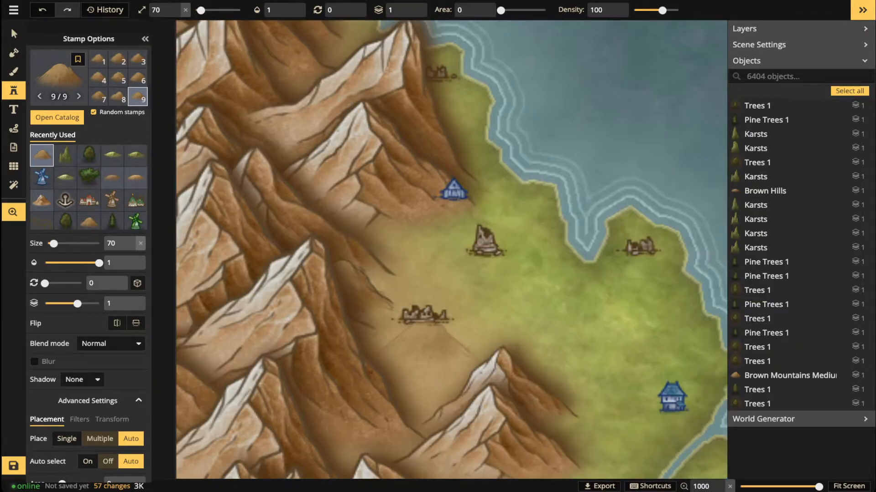
left_click(415, 356)
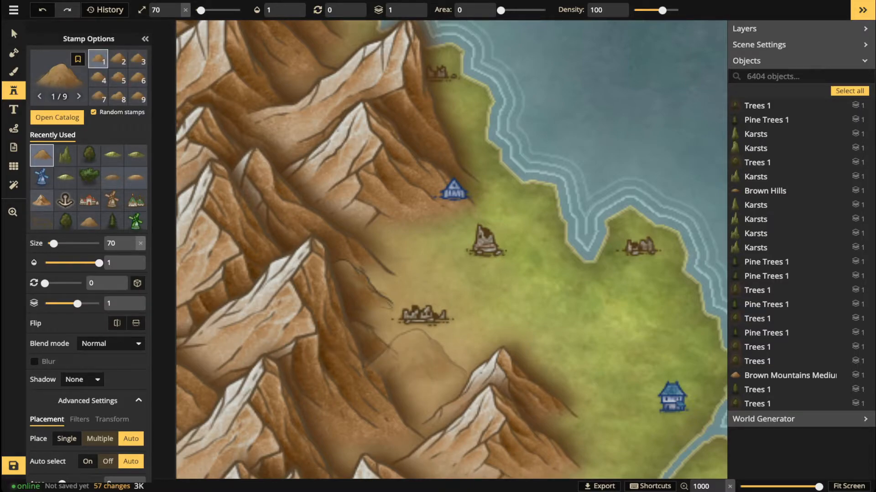
scroll(416, 358, "down", 4)
scroll(416, 358, "up", 1)
left_click(416, 354)
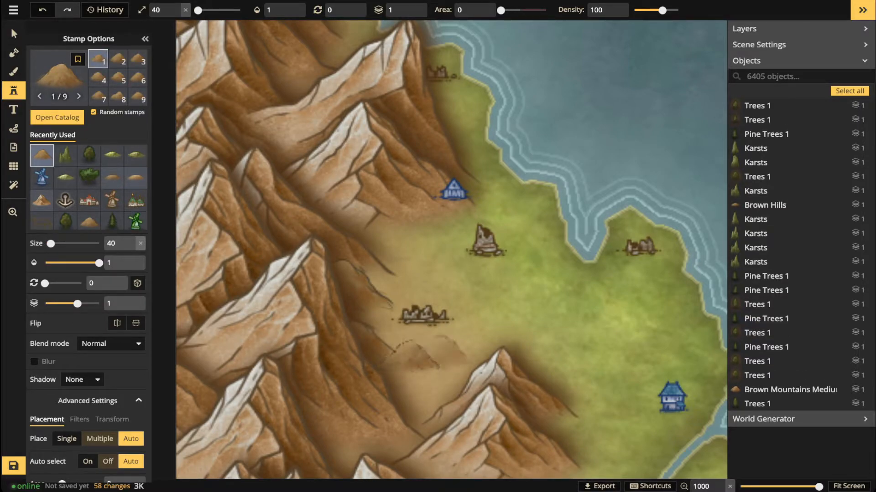
Place small brown mountains of sizes 20 and 30 south and northwest of the westernmost ruins.
scroll(458, 346, "down", 2)
left_click(444, 367)
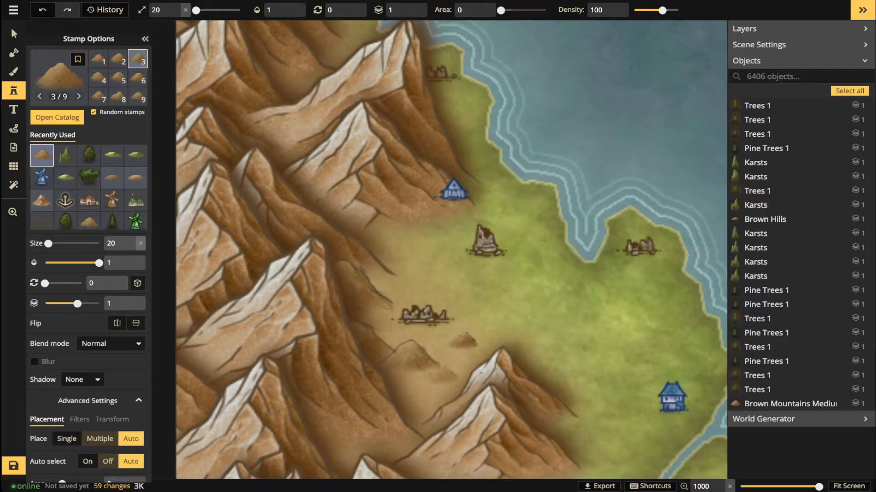
scroll(431, 383, "up", 1)
left_click(428, 384)
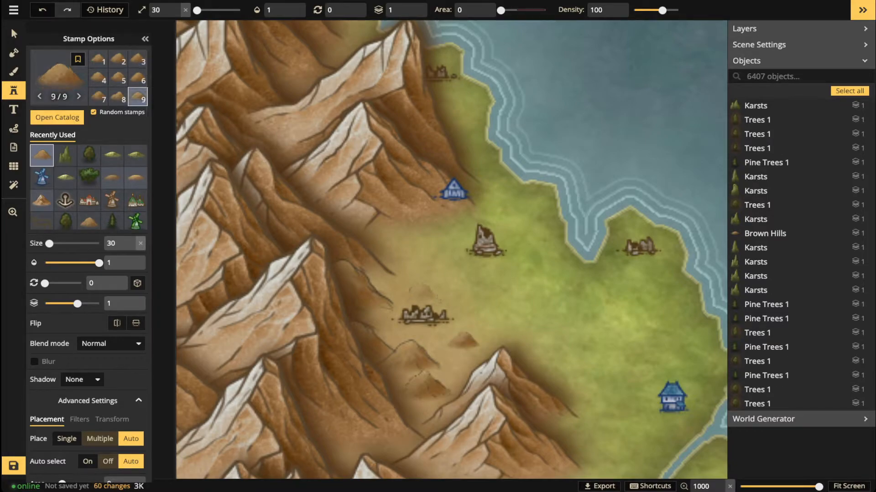
left_click(405, 280)
Enlarge the small brown mountain overlapping the westernmost ruins to size 40.
left_click(12, 31)
left_click_drag(402, 280, 421, 320)
key("bracketright")
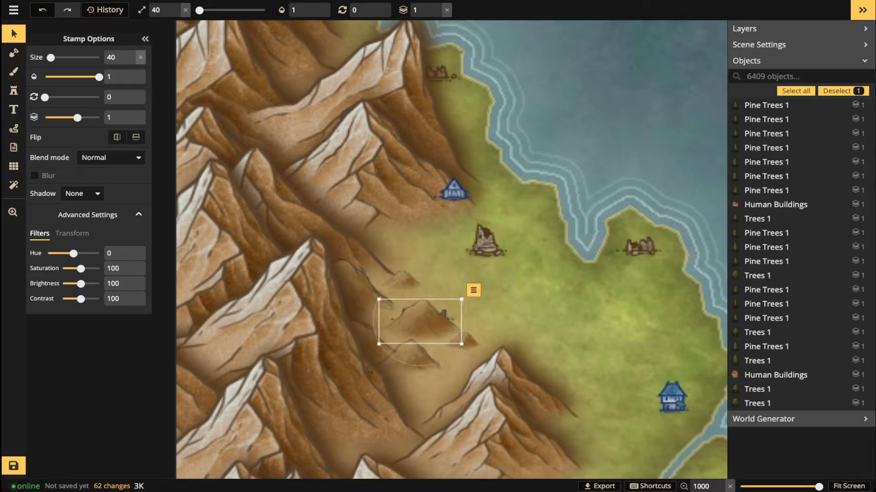
Raise the westernmost ruins to layer 2, move them east onto the grass and set their size to 50.
left_click(422, 318)
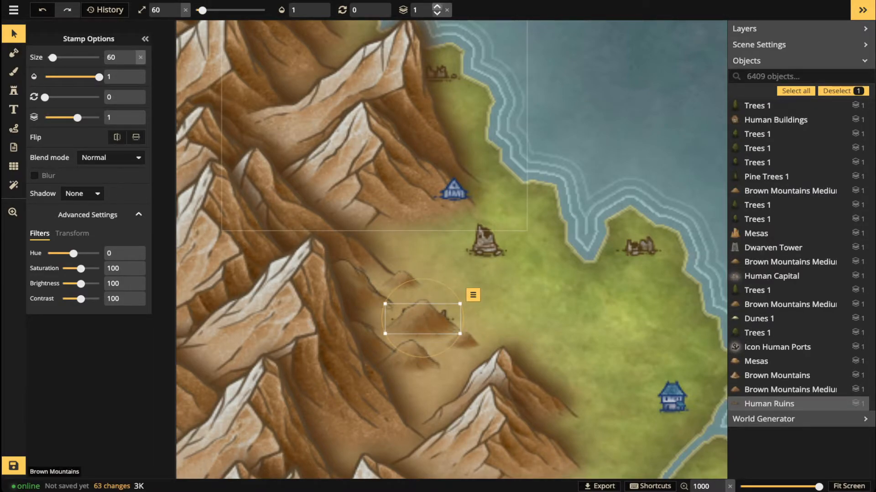
left_click(437, 5)
left_click_drag(422, 319, 526, 312)
key("bracketleft")
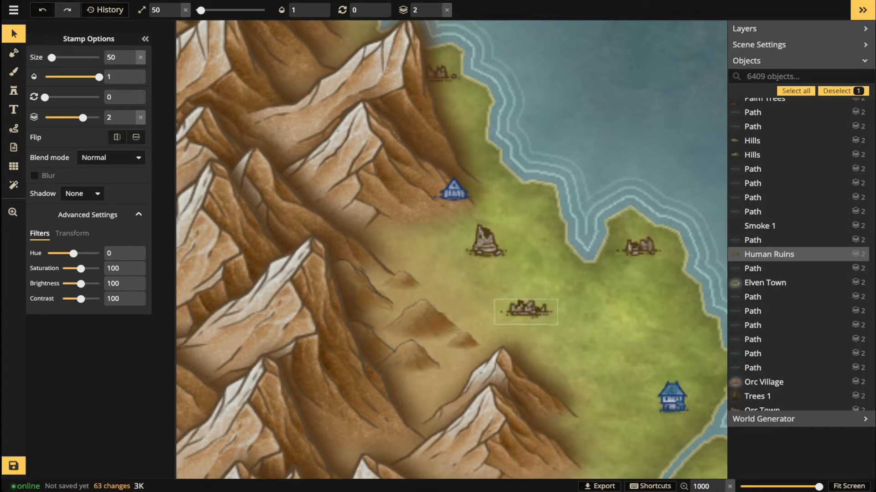
Delete the medium brown mountain just west of the moved ruins.
left_click(420, 321)
key("Delete")
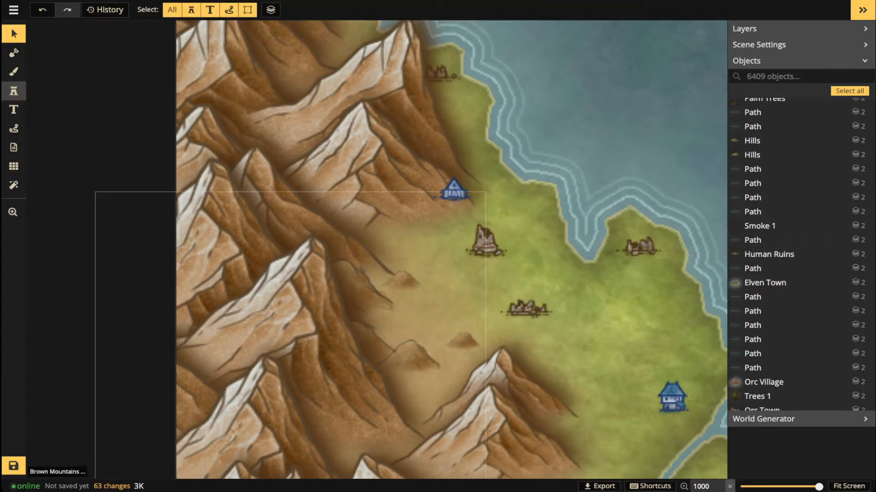
key("s")
key("Right")
key("Right")
key("Right")
key("Right")
key("Right")
key("Right")
key("Right")
key("Right")
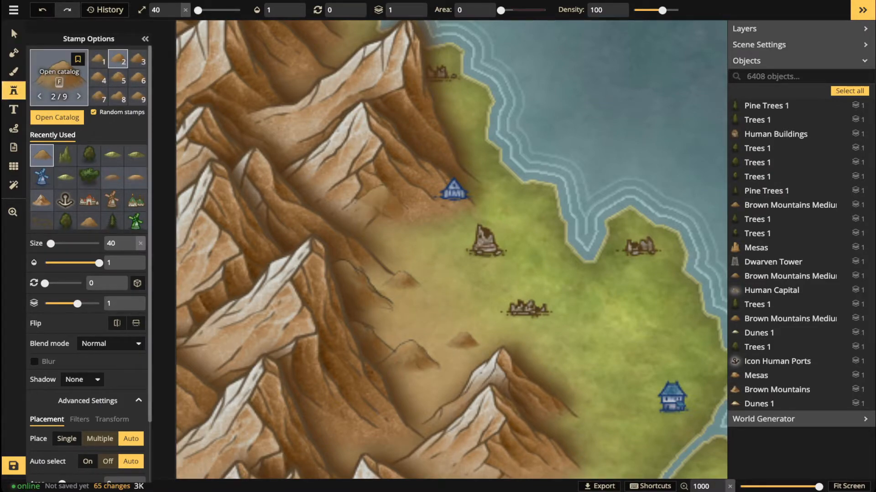
left_click(59, 77)
key("Escape")
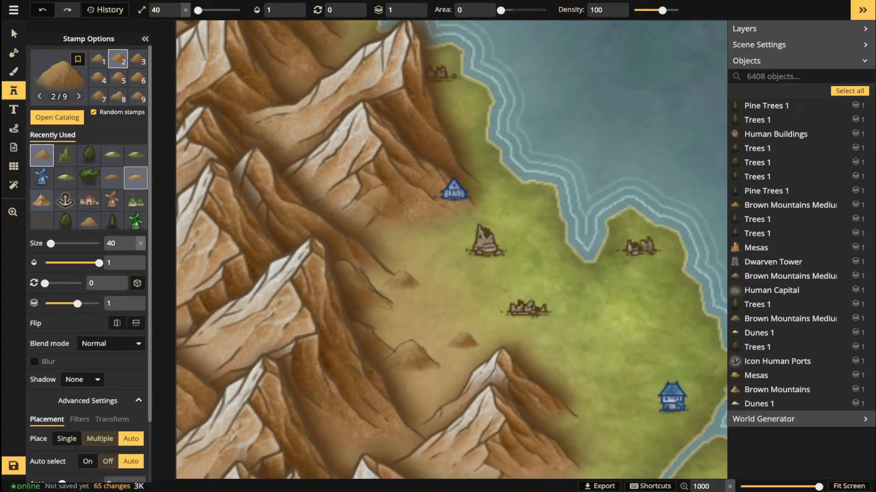
Switch to the recently used brown hills stamp, set it to size 50 and place a hill just west of the moved ruins.
left_click(136, 178)
key("Right")
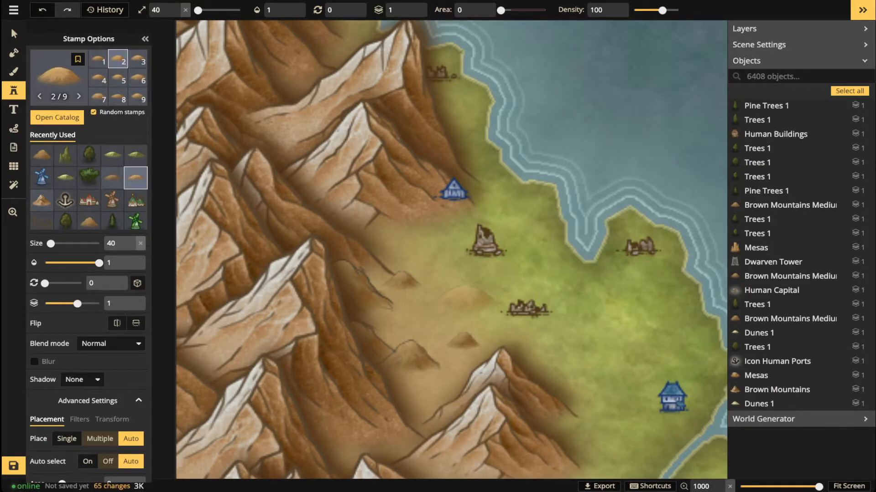
key("]")
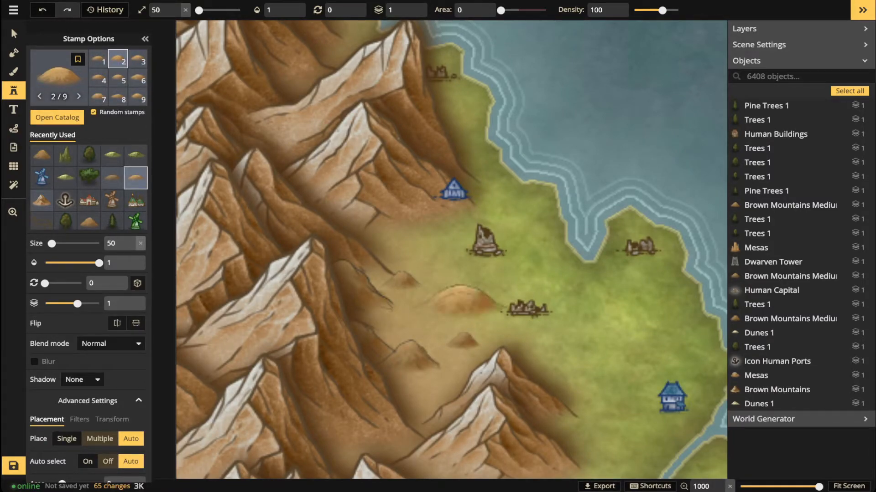
left_click(461, 301)
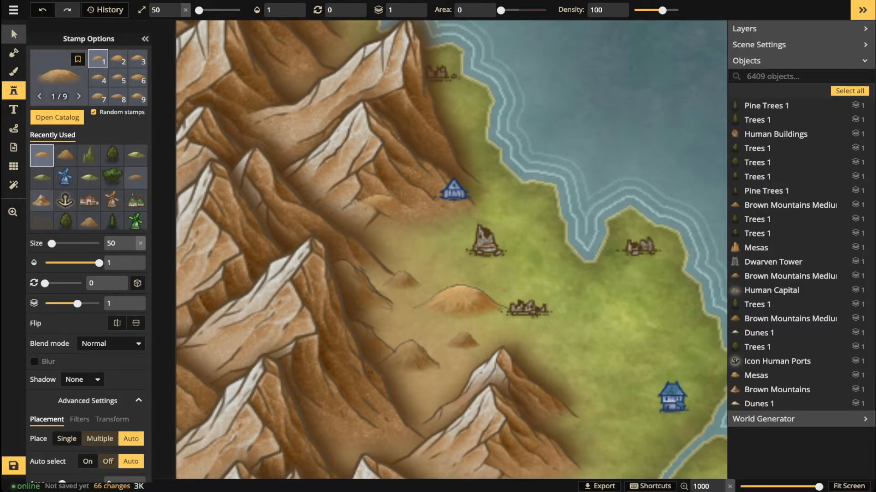
Set the new brown hill's brightness to 97 and move it southwest against the foot of the range.
key("s")
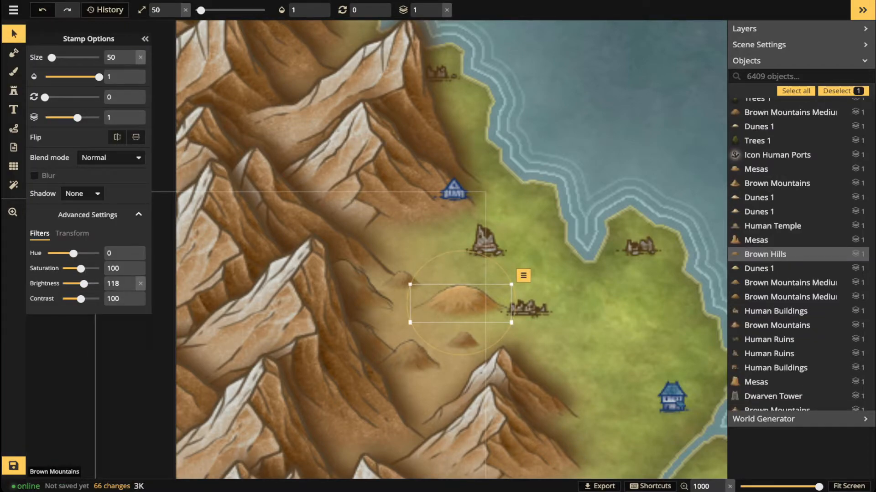
left_click_drag(83, 284, 79, 284)
left_click_drag(459, 303, 410, 318)
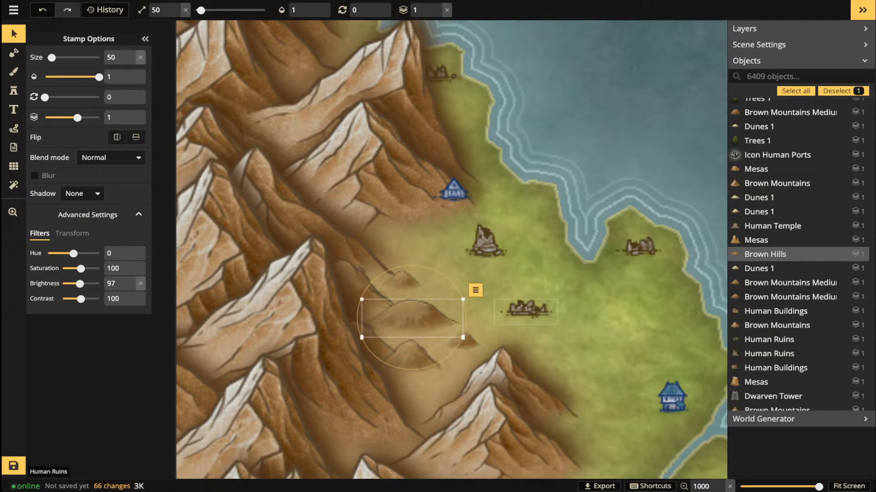
Move the ruins back west onto the top of the darkened brown hill.
left_click_drag(526, 311, 412, 302)
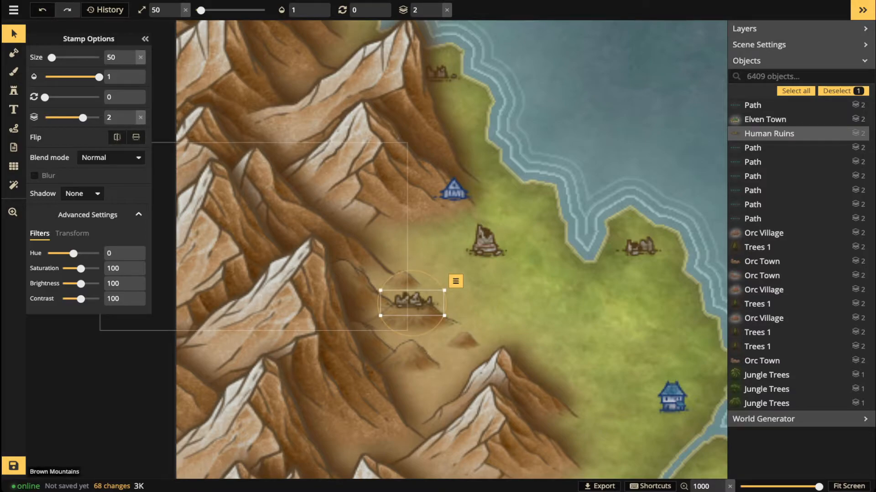
key("Escape")
scroll(405, 302, "down", 2)
left_click_drag(404, 302, 429, 270)
scroll(429, 290, "down", 2)
scroll(430, 293, "up", 3)
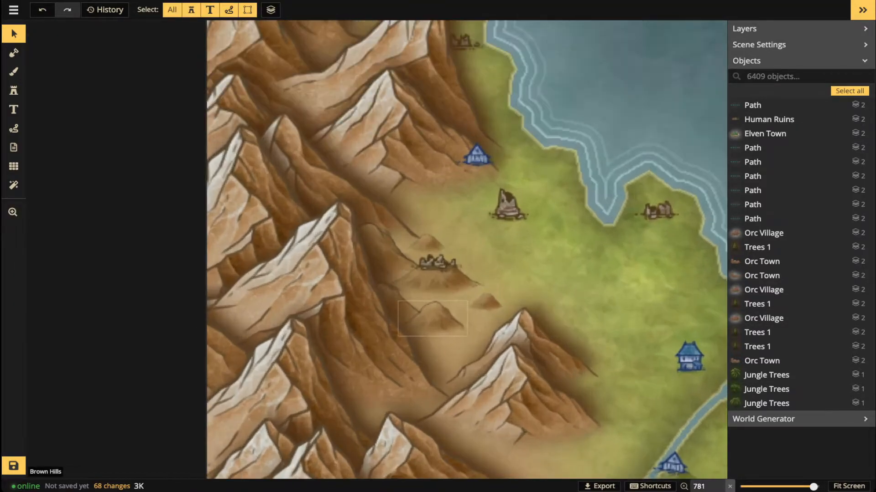
Place brown hills of size 20 below the northern blue building, north of the ruins, and south of the small foothill mountains.
left_click(433, 316)
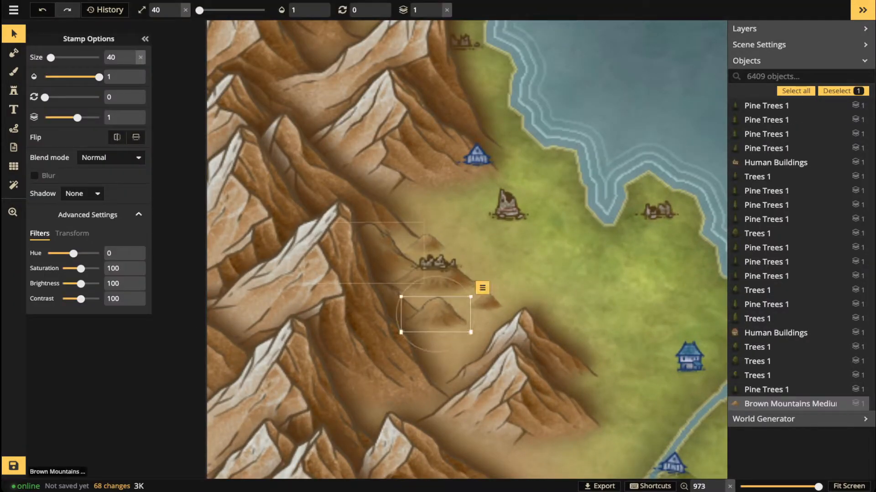
left_click(13, 91)
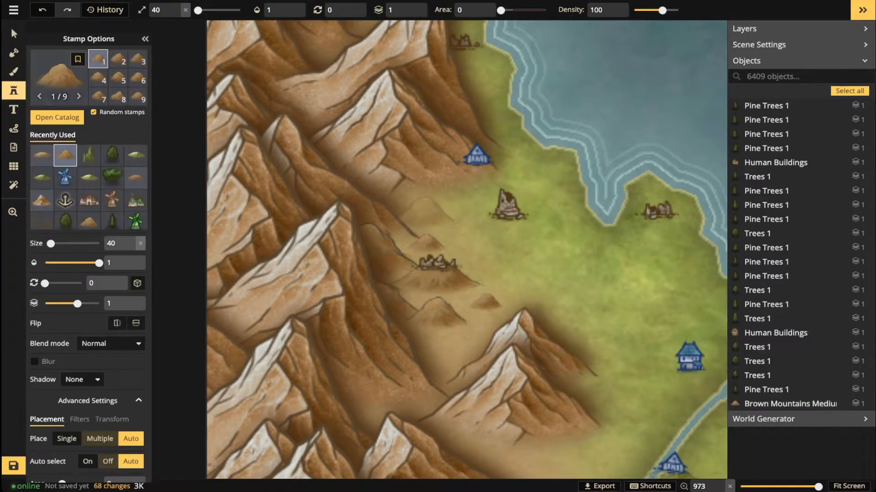
left_click(42, 155)
scroll(412, 197, "down", 3)
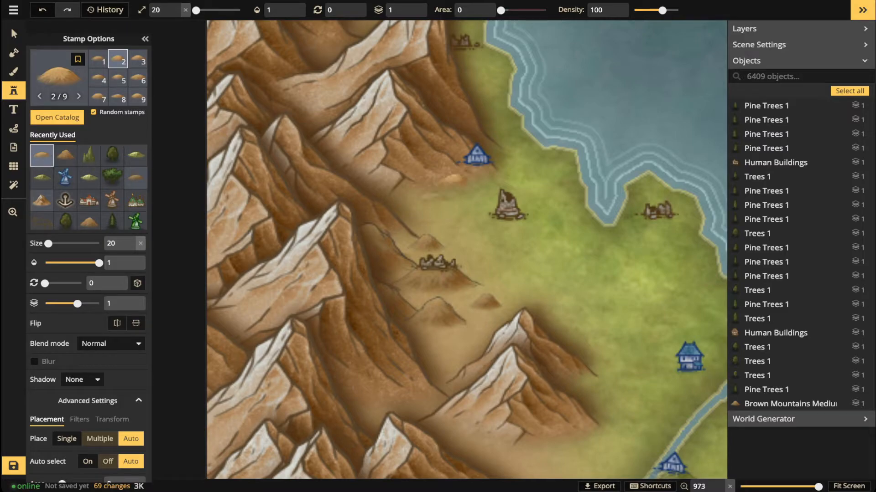
left_click(413, 199)
left_click(448, 336)
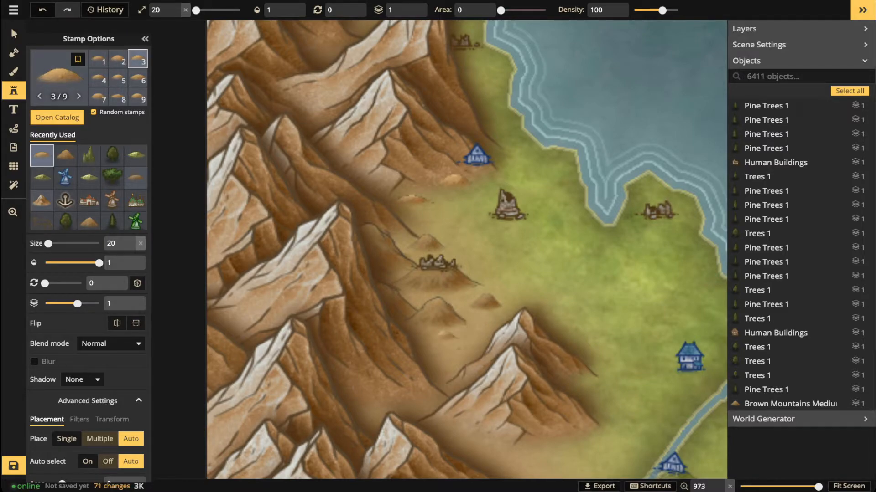
left_click(447, 336)
Scatter four size 20 brown hills along the range's eastern foot, between the lone peak and the river's source.
left_click_drag(548, 382, 560, 271)
left_click(559, 333)
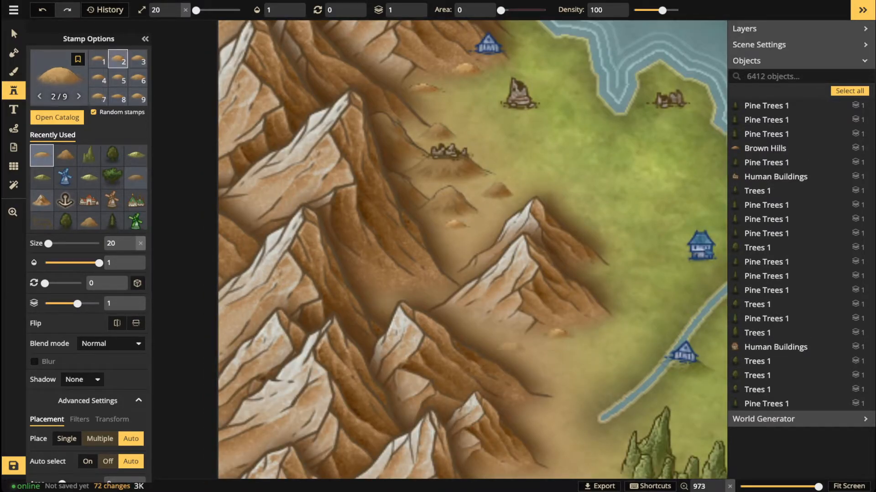
left_click(513, 347)
left_click(541, 368)
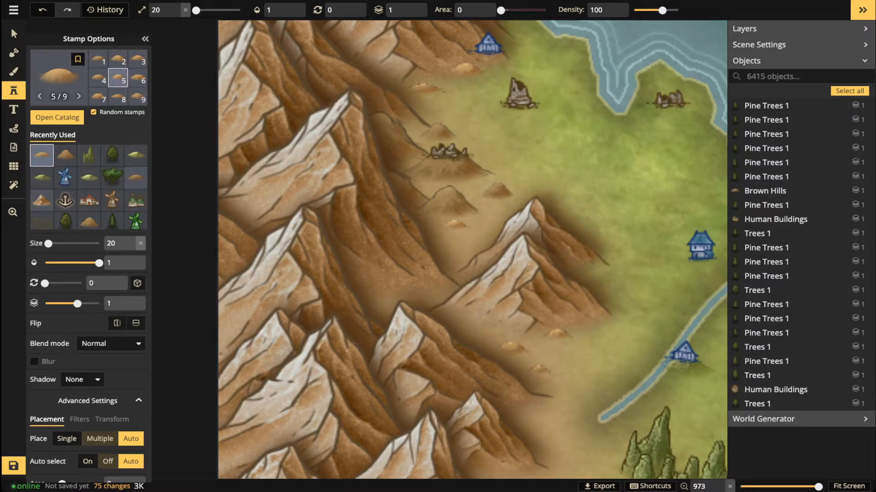
left_click_drag(536, 420, 523, 309)
left_click(523, 309)
Set the brown hills stamp to size 60 and brightness 110.
scroll(544, 197, "down", 3)
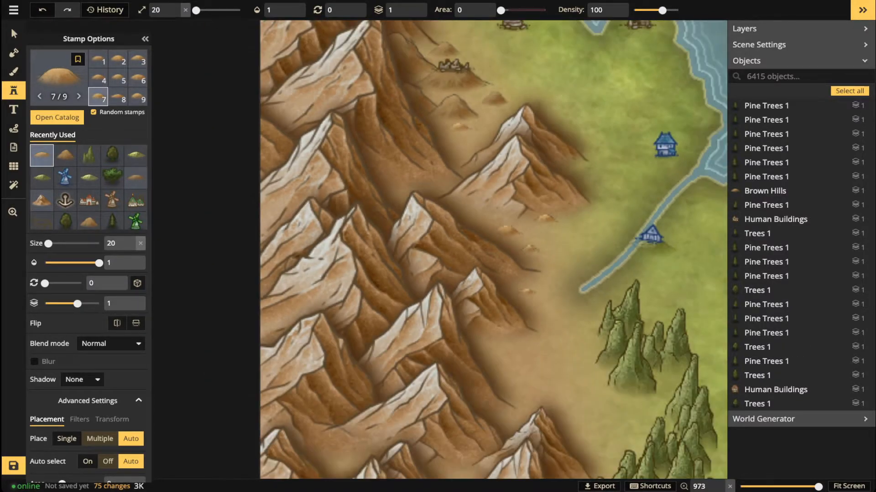
key("bracketright")
key("bracketright")
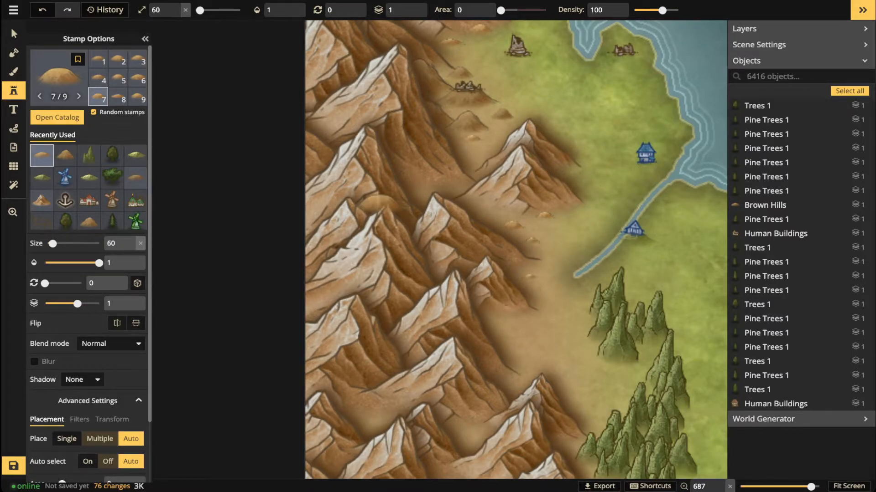
left_click(79, 419)
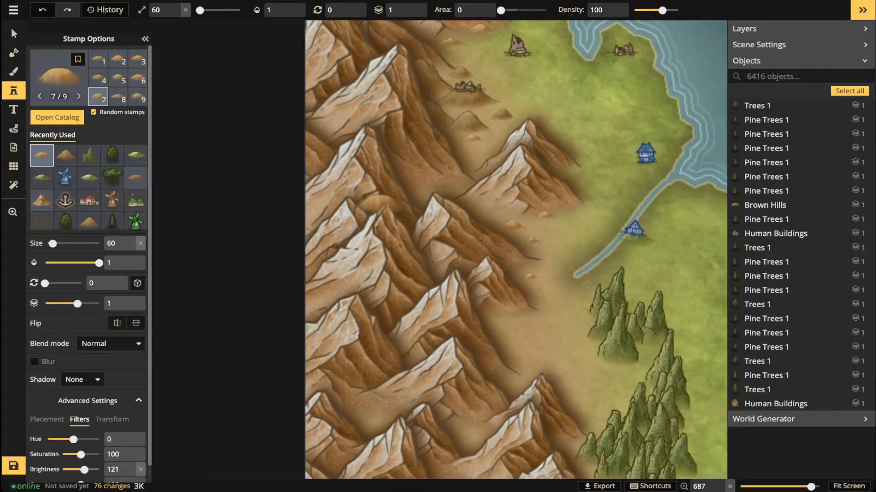
left_click_drag(84, 469, 82, 470)
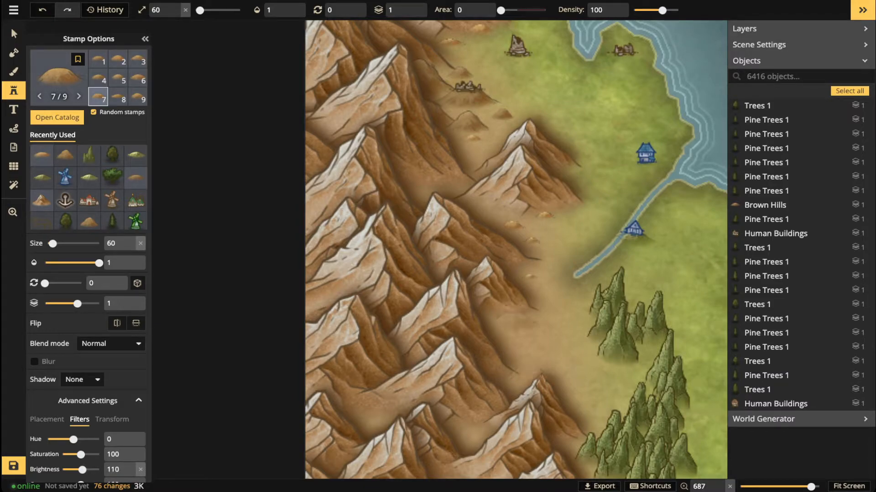
Place size 60 brown hills along the range's eastern edge, west of the green karsts and south of the river's source.
left_click(514, 317)
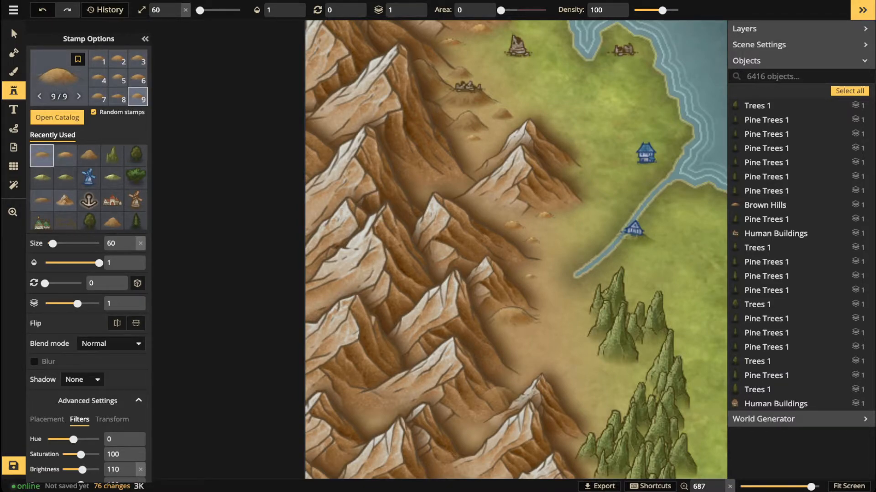
left_click(500, 343)
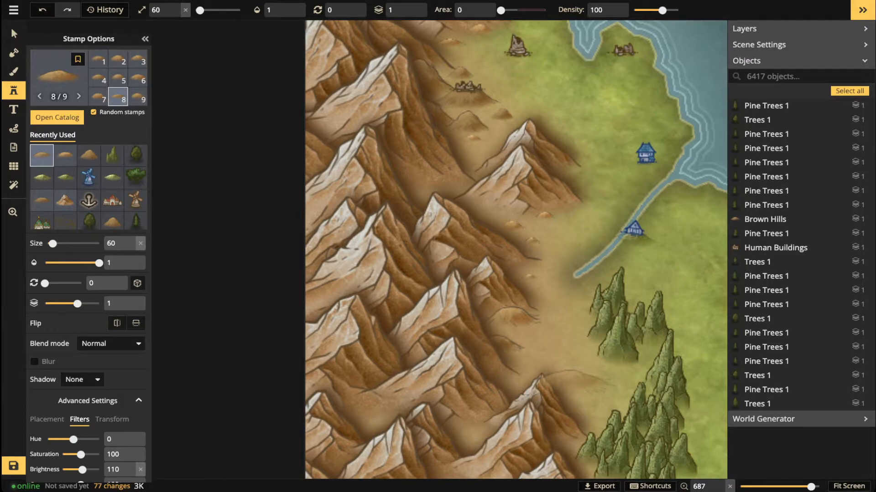
left_click(577, 380)
left_click(579, 168)
left_click_drag(578, 168, 546, 174)
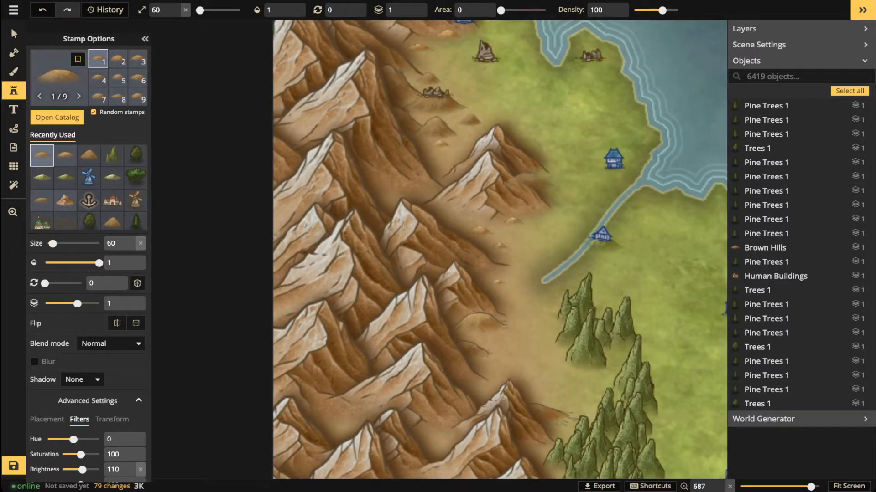
Place size 60 brown hills at the lone eastern peak and at the mountain just west of the northern blue building.
left_click(500, 155)
left_click_drag(464, 55, 523, 172)
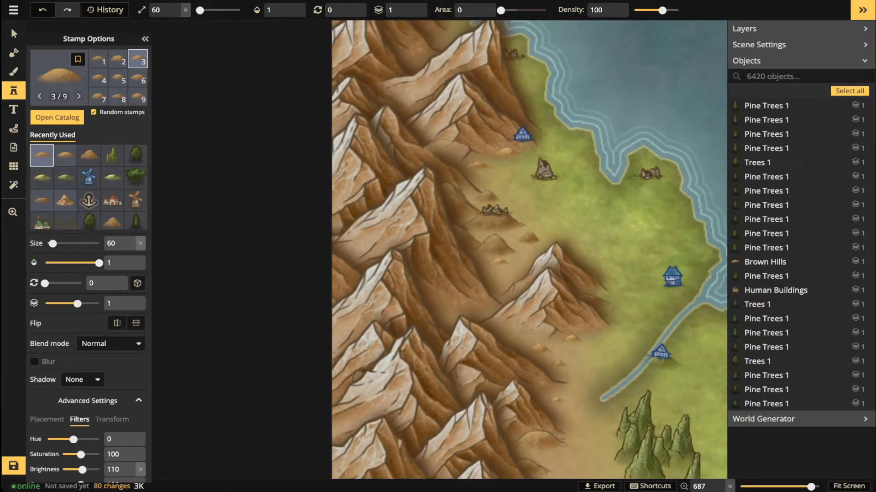
left_click(499, 119)
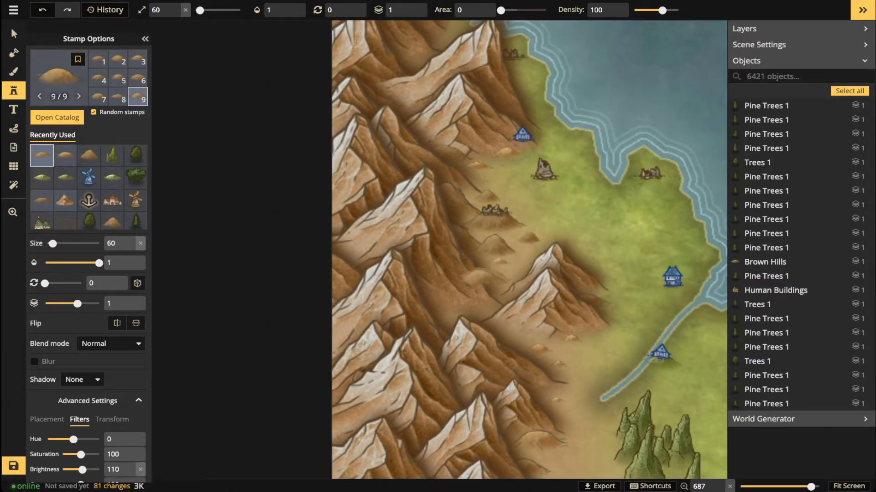
Place a size 60 brown hill in the gap between the main range and the lone eastern peak, and lower it to layer 0.
left_click(466, 292)
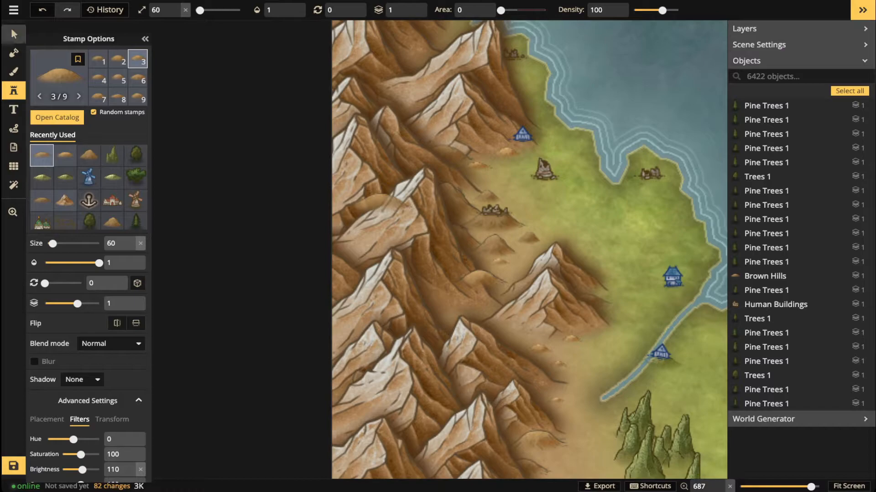
left_click(13, 34)
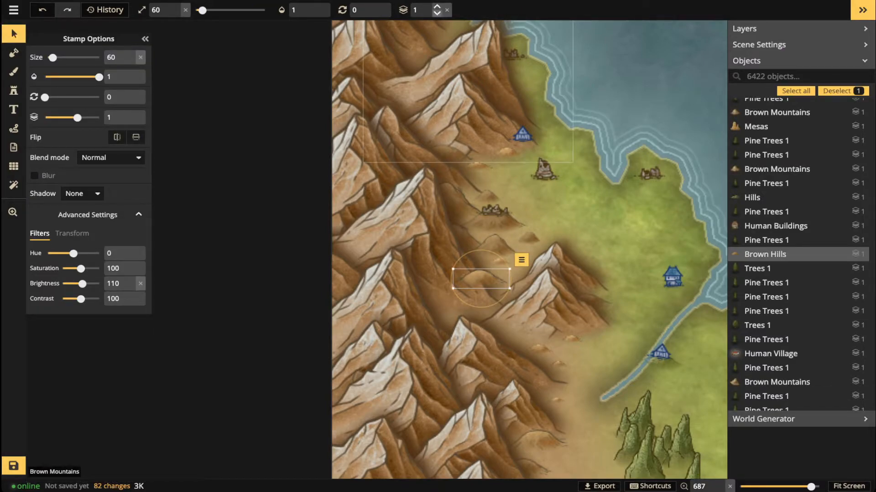
left_click(436, 13)
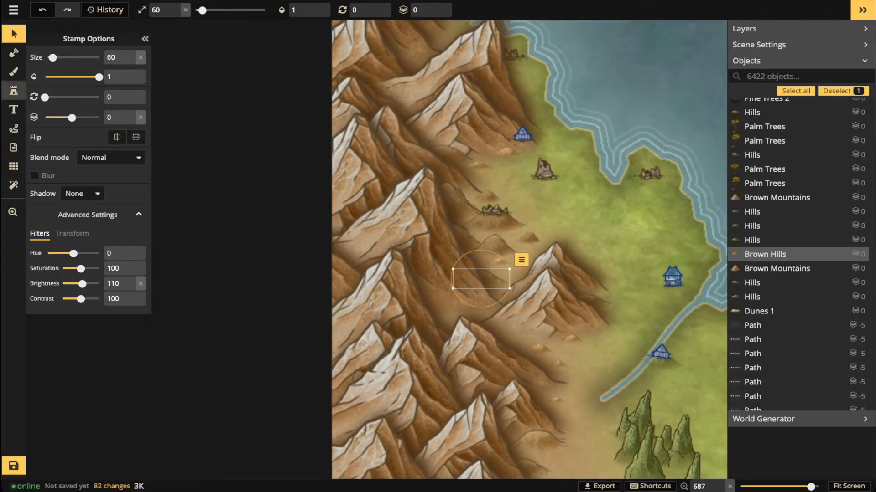
Place a size 80 brown hill between the mountains southwest of the river's source, and size 90 ones at the range's southeastern foot.
key("s")
left_click_drag(610, 461, 540, 313)
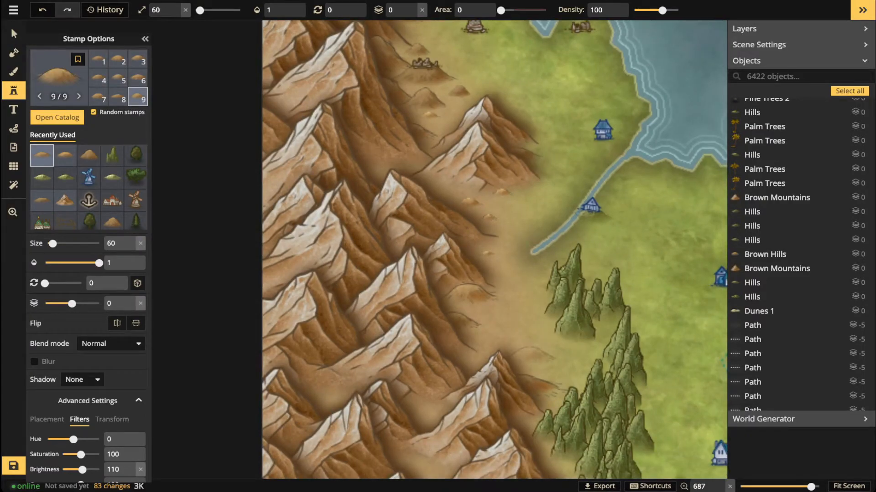
key("]")
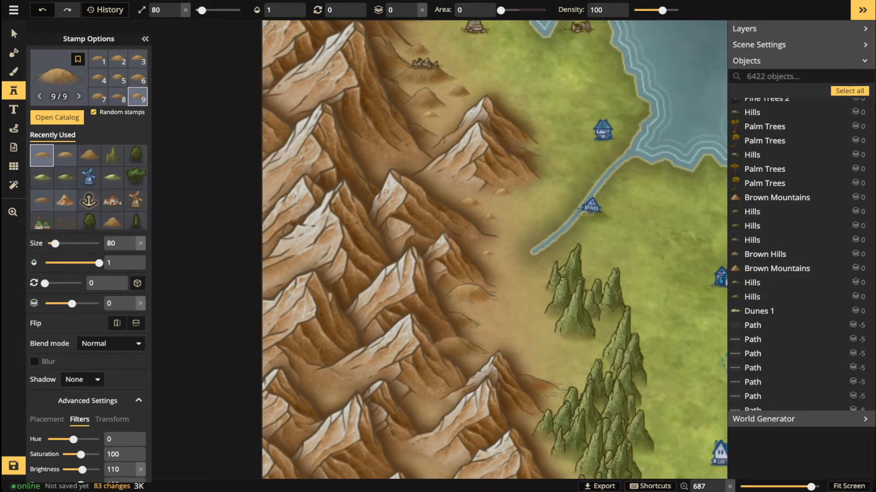
left_click(345, 329)
key("]")
left_click_drag(456, 367, 460, 206)
left_click_drag(513, 350, 367, 232)
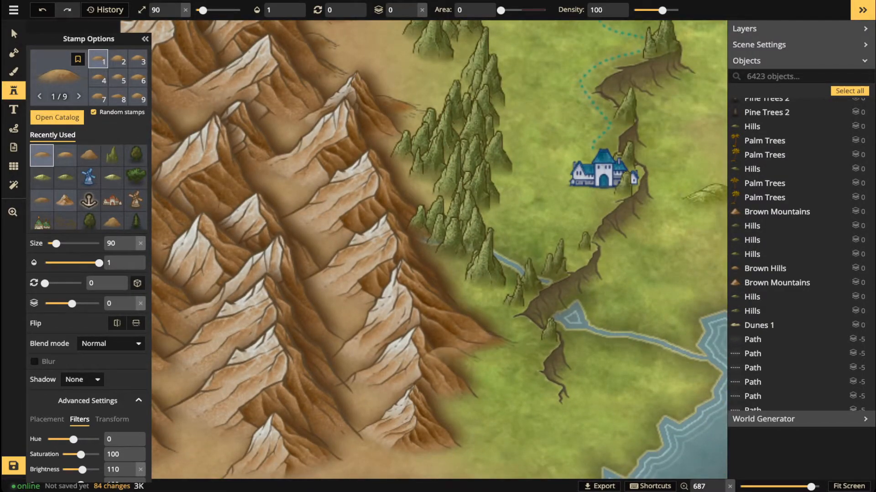
left_click(472, 366)
left_click(484, 373)
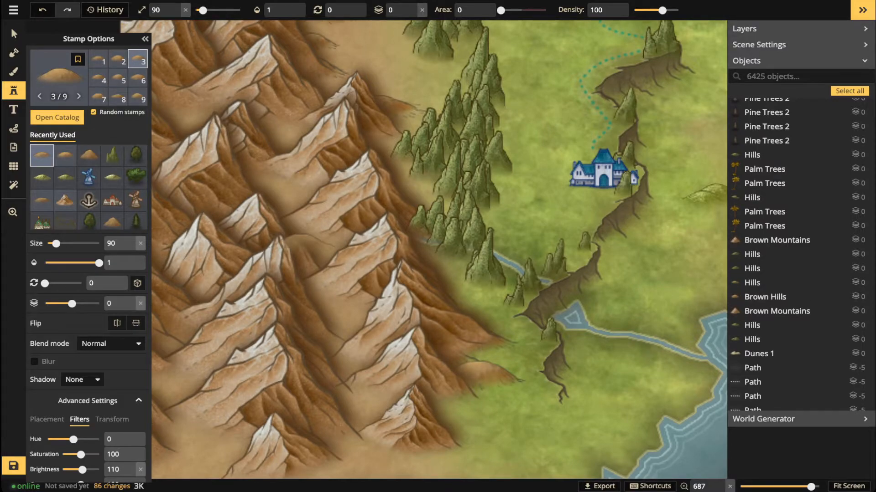
Raise the brown hills stamp to layer 1 and place size 90 hills along the range's southeastern foot and up its eastern slope.
left_click(310, 240)
key("Up")
left_click(462, 396)
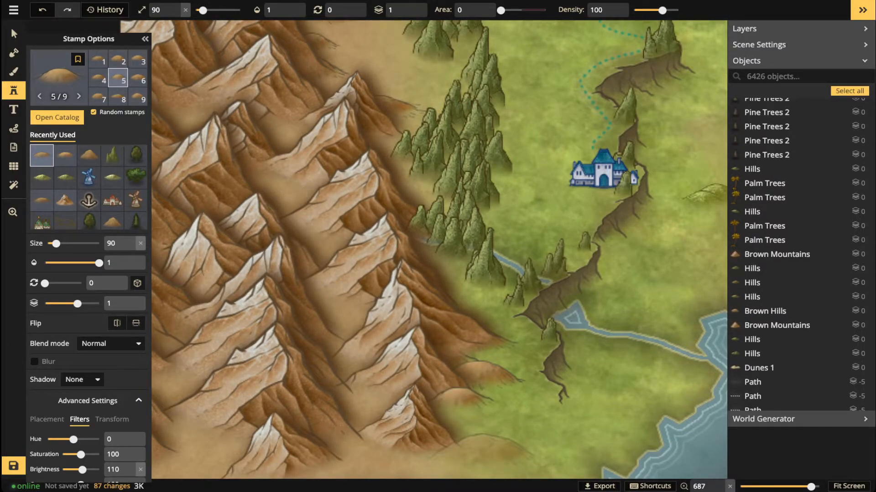
left_click(496, 449)
left_click(397, 451)
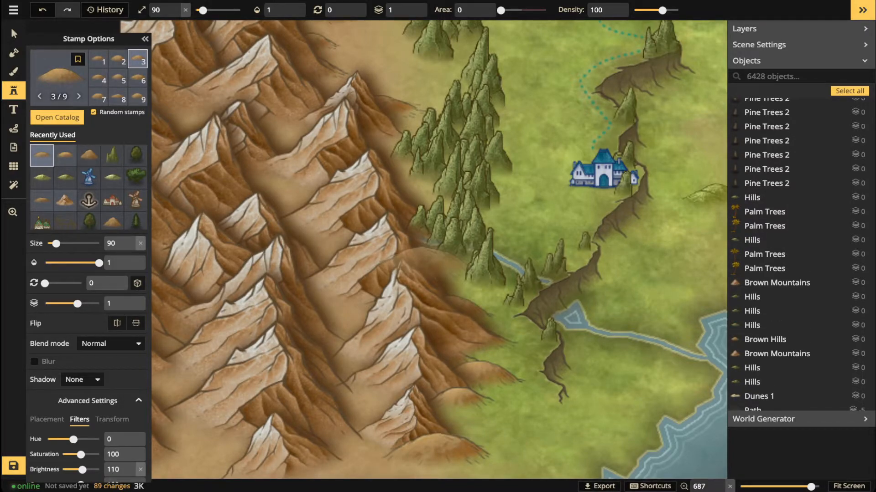
left_click(413, 262)
left_click(345, 122)
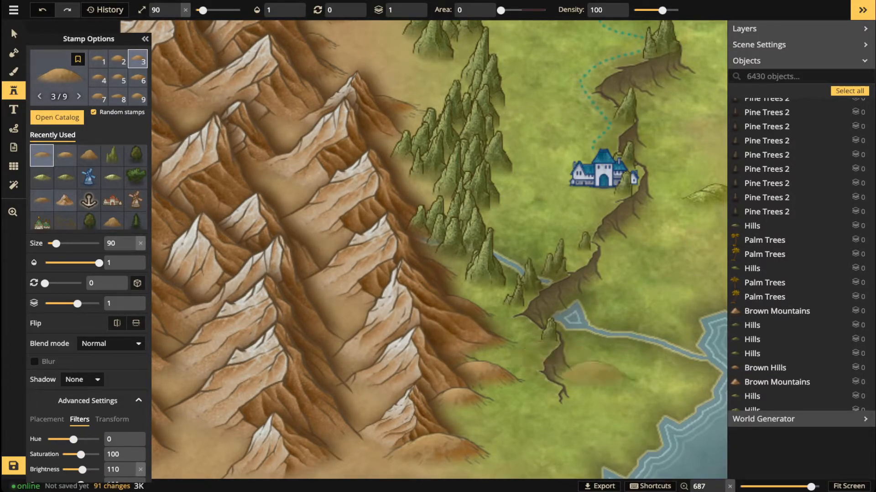
key("bracketleft")
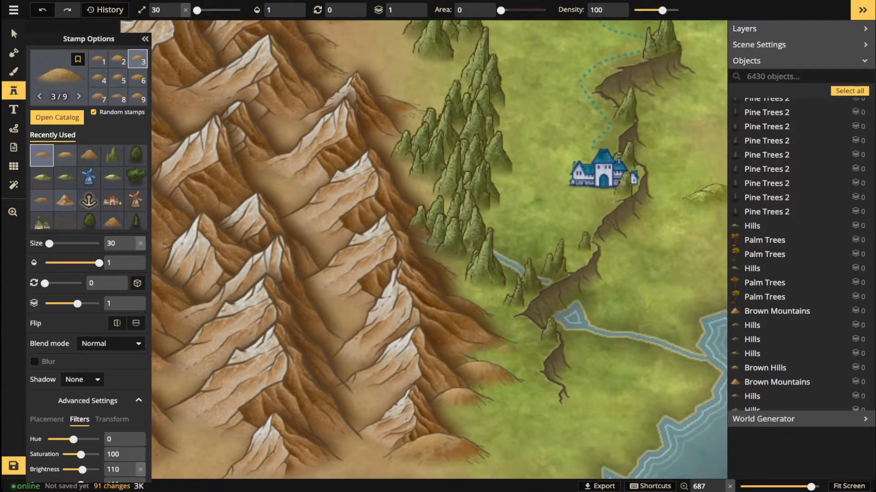
left_click_drag(468, 375, 528, 300)
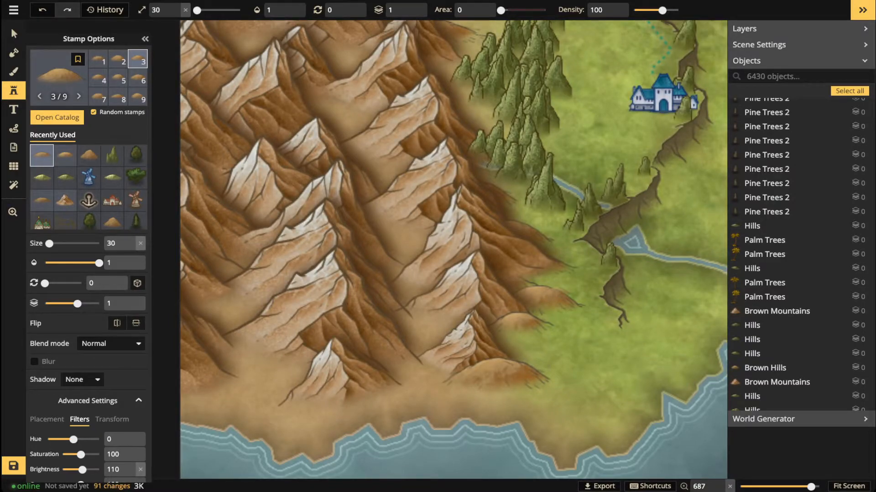
scroll(557, 250, "down", 3)
left_click_drag(555, 249, 437, 410)
left_click_drag(499, 226, 484, 315)
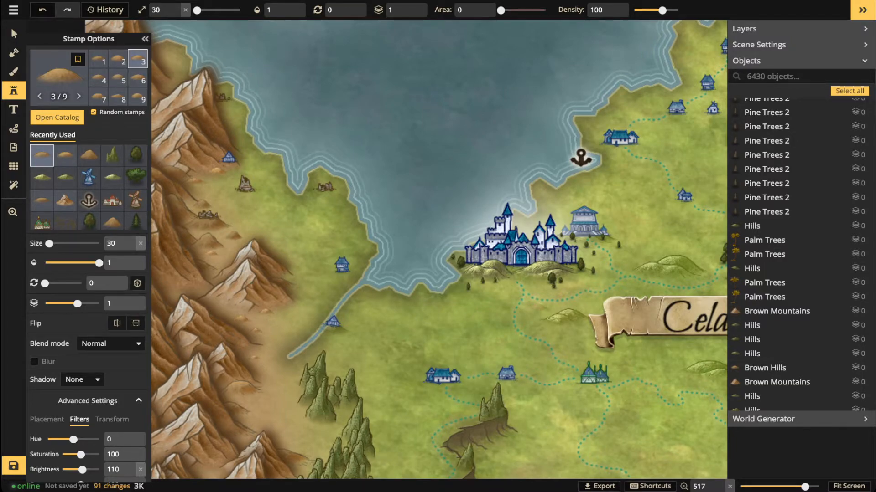
Inspect individual brown hills along the range's eastern edge, from the ruins down to the southern coast.
left_click(13, 34)
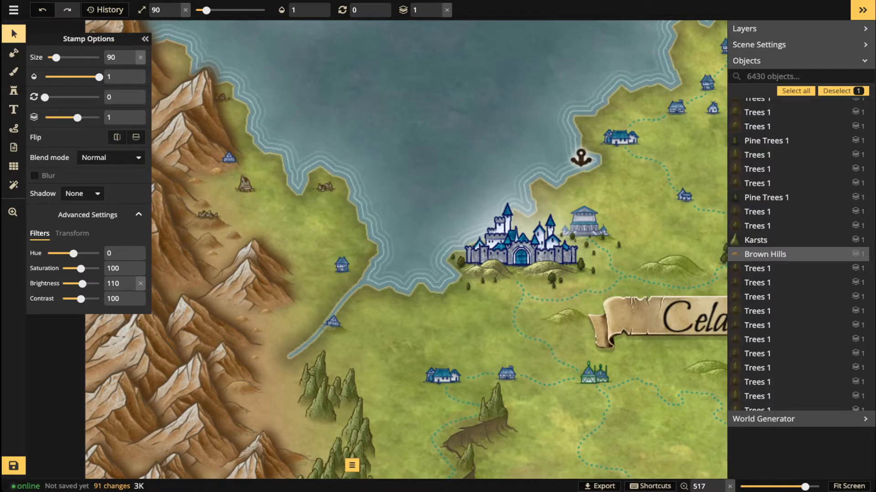
scroll(342, 196, "up", 6)
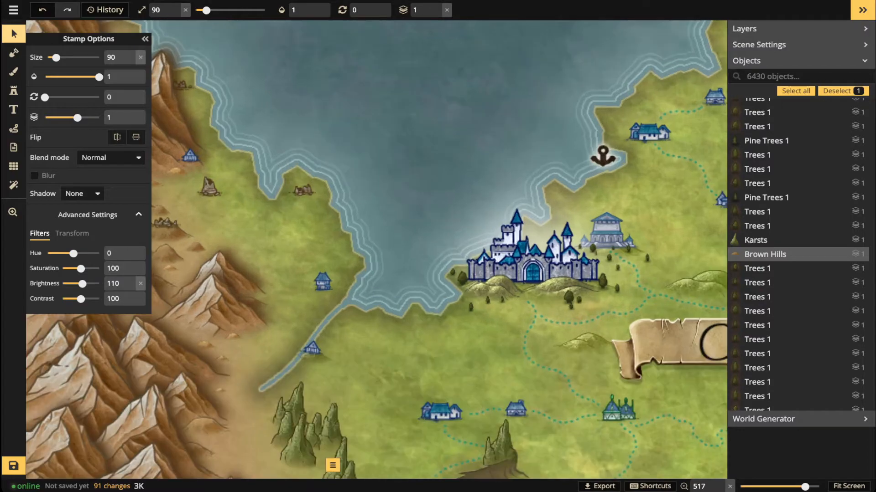
left_click_drag(342, 196, 478, 161)
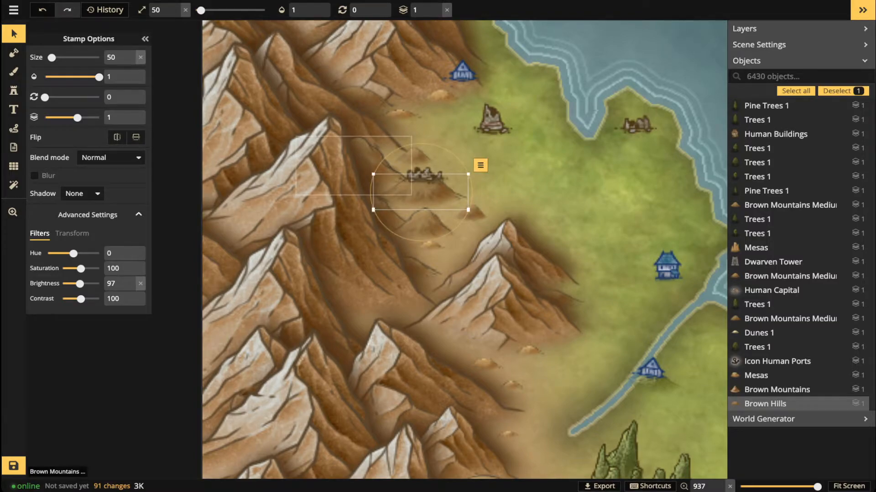
scroll(310, 191, "down", 8)
key("Escape")
left_click_drag(306, 201, 358, 96)
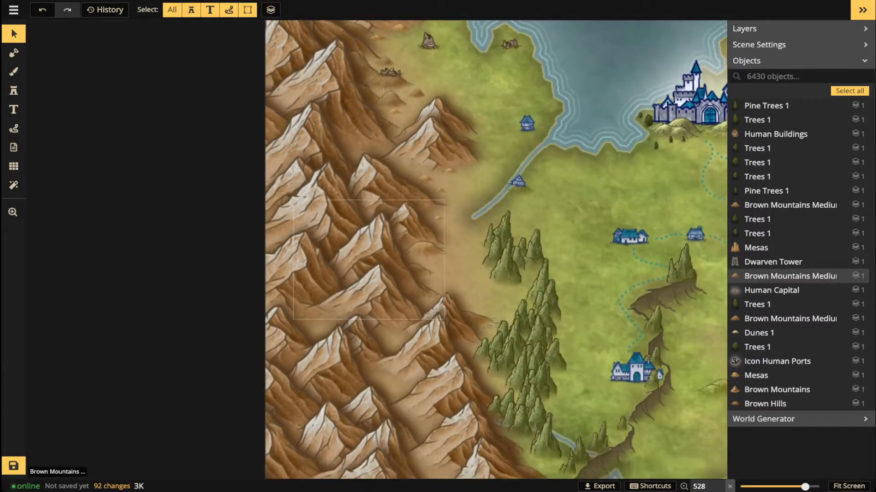
scroll(445, 275, "up", 2)
left_click(421, 245)
left_click_drag(421, 245, 306, 312)
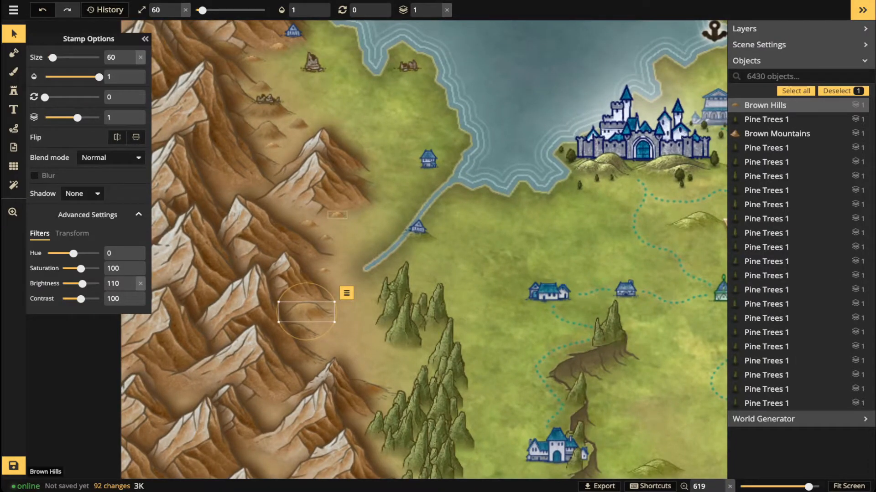
left_click(338, 215)
scroll(445, 312, "down", 4)
left_click_drag(429, 314, 401, 90)
scroll(403, 364, "up", 8)
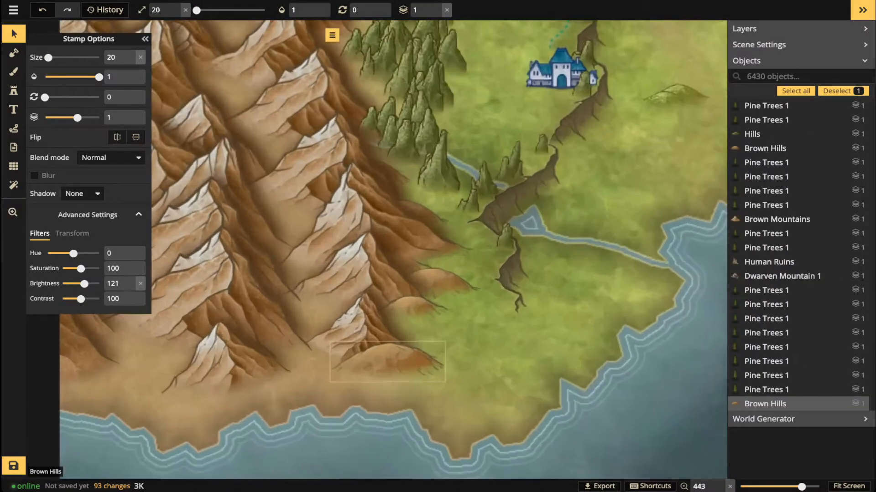
Move the southernmost brown hill at the foot of the range slightly west and reduce it to size 50.
left_click(403, 364)
left_click(403, 364)
mouse_move(391, 359)
left_mouse_down()
mouse_move(432, 368)
mouse_move(382, 364)
left_mouse_up()
left_click(403, 364)
key("[")
key("[")
key("[")
key("[")
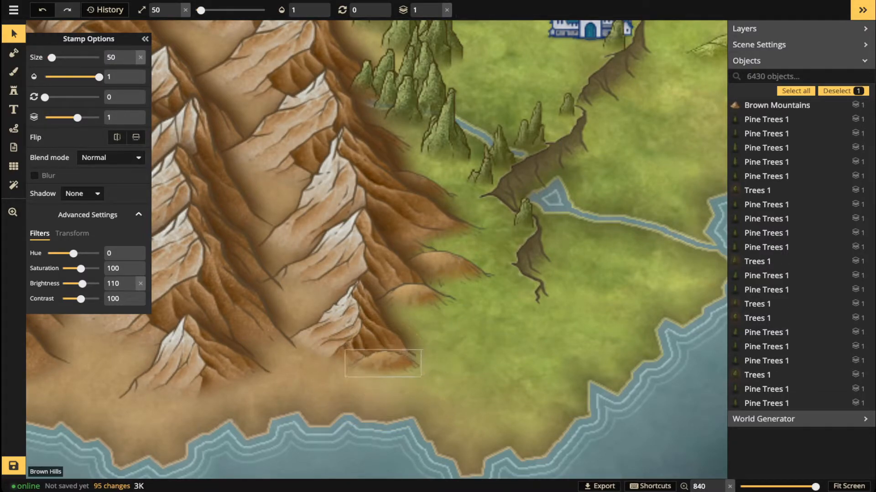
left_click(449, 266)
left_click(412, 298, "shift")
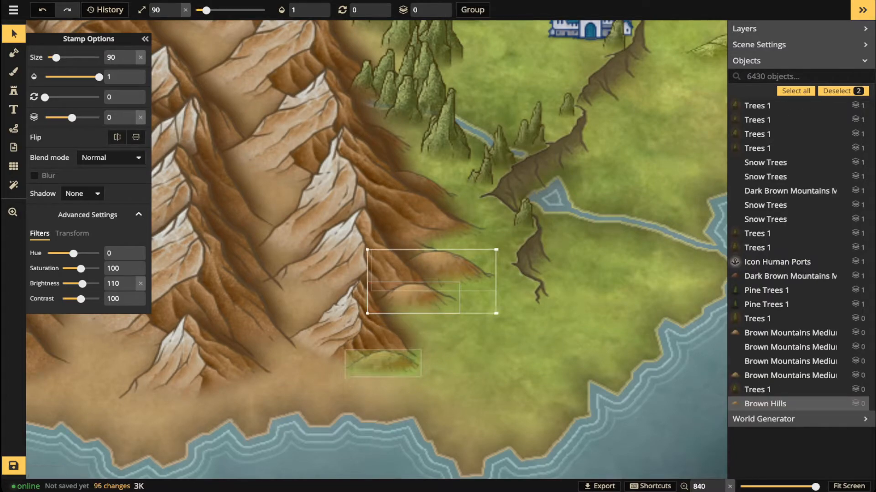
left_click(383, 362, "shift")
key("Escape")
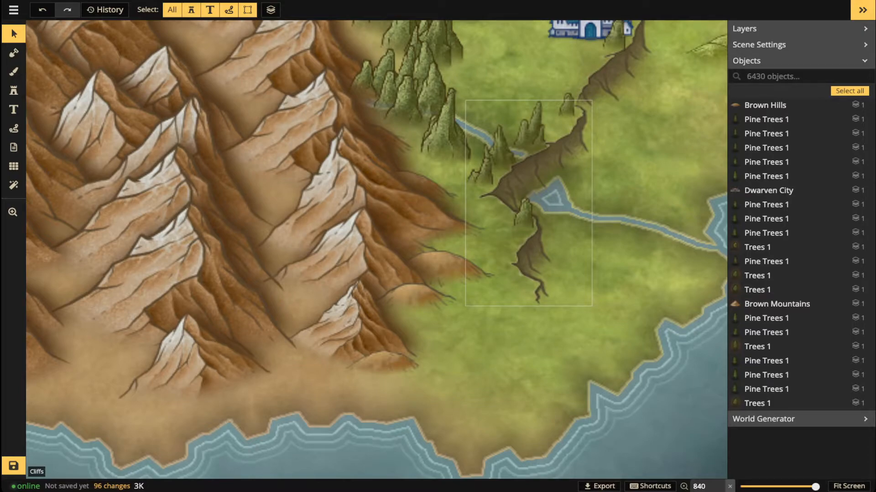
Examine the western range's eastern edge and the rest of the Celas region, from the northern coast to the southern shore.
scroll(490, 137, "down", 3)
left_click_drag(490, 136, 320, 314)
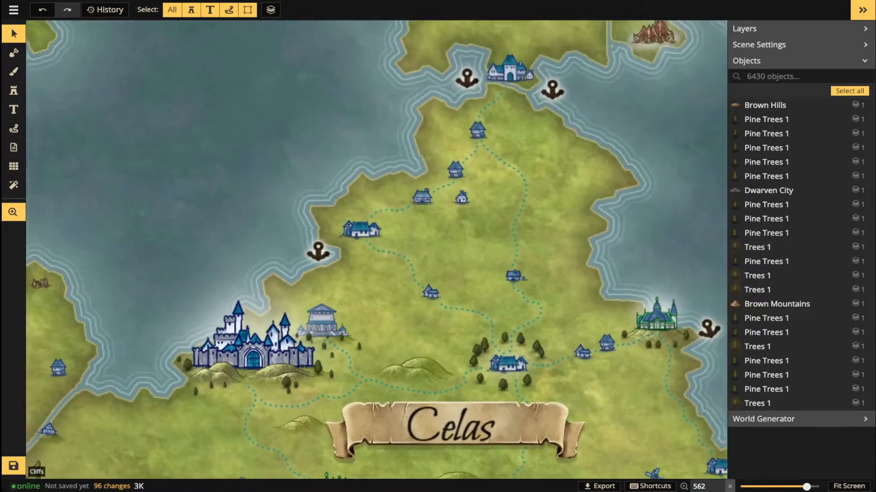
left_click_drag(215, 314, 506, 142)
left_click_drag(242, 269, 392, 147)
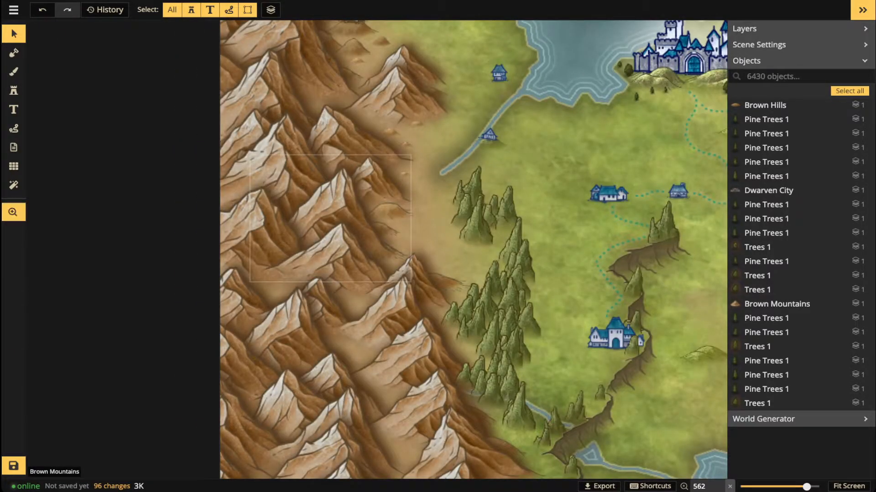
left_click_drag(367, 246, 355, 131)
scroll(355, 342, "down", 1)
left_click_drag(355, 341, 351, 264)
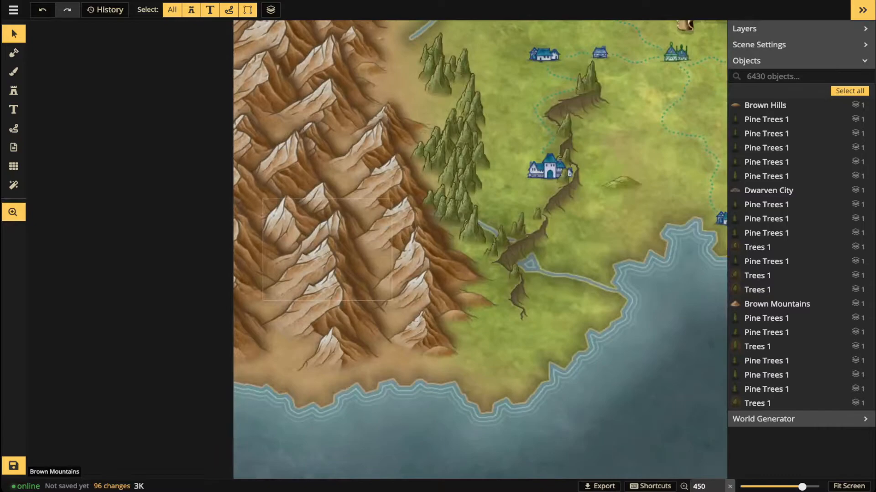
scroll(382, 253, "down", 2)
left_click_drag(388, 205, 381, 355)
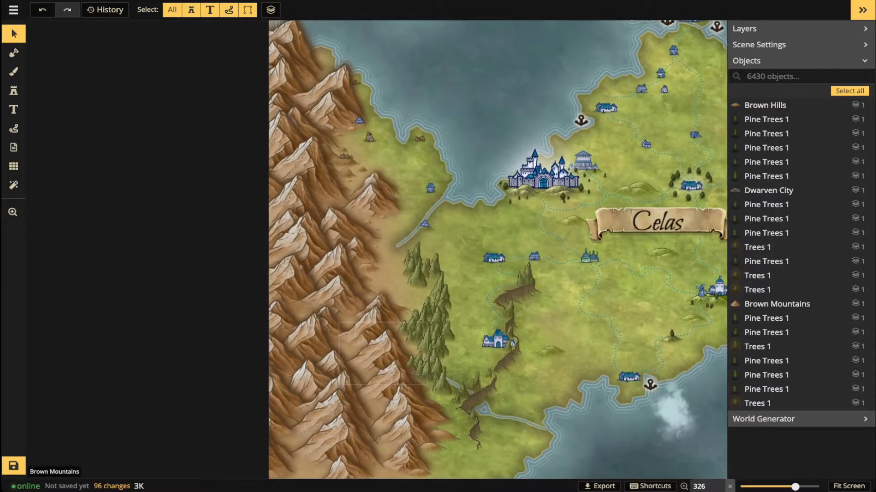
scroll(426, 300, "up", 2)
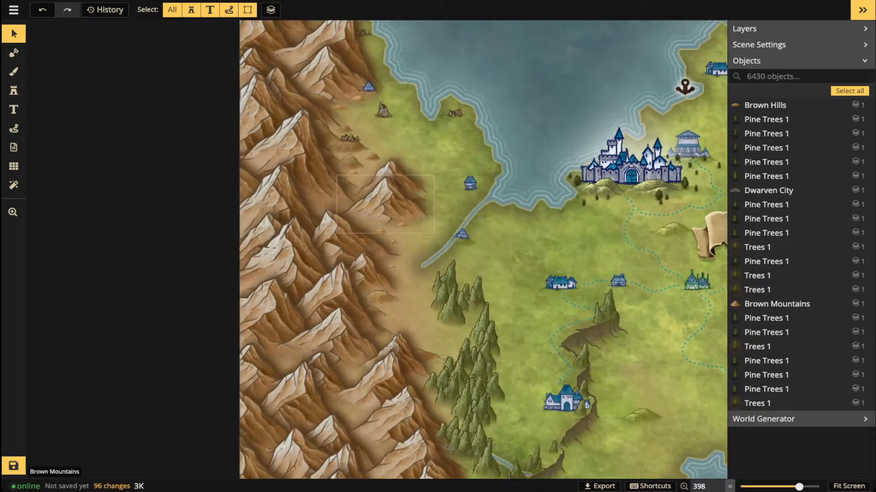
left_click_drag(426, 300, 359, 211)
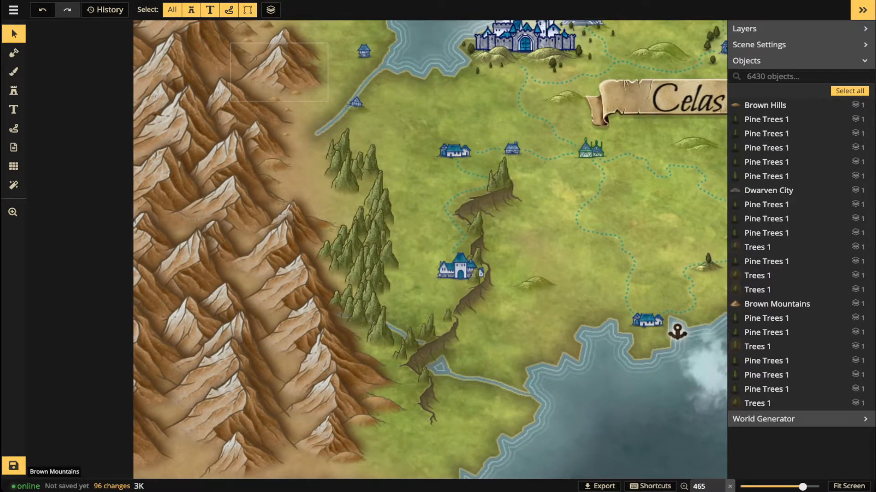
Select the whole group of green karsts east of the range, leaving the overlapping brown mountains out of the selection.
left_click(356, 171)
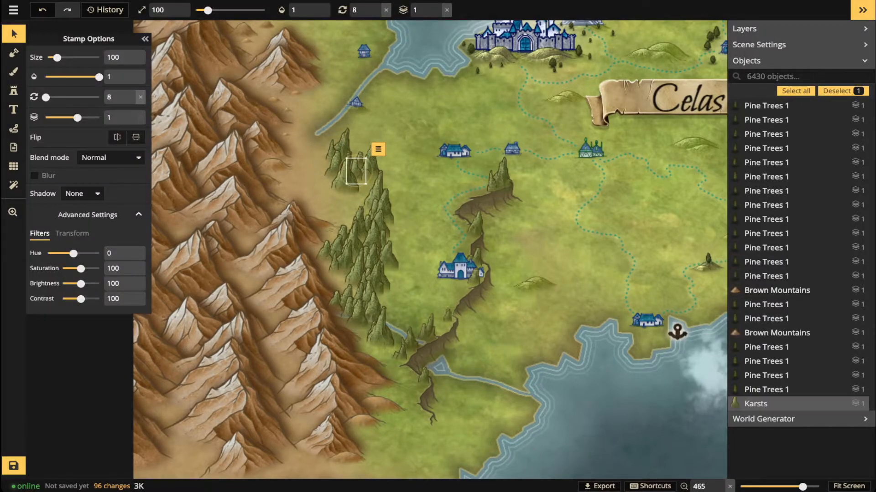
left_click(145, 39)
left_click_drag(322, 142, 389, 323)
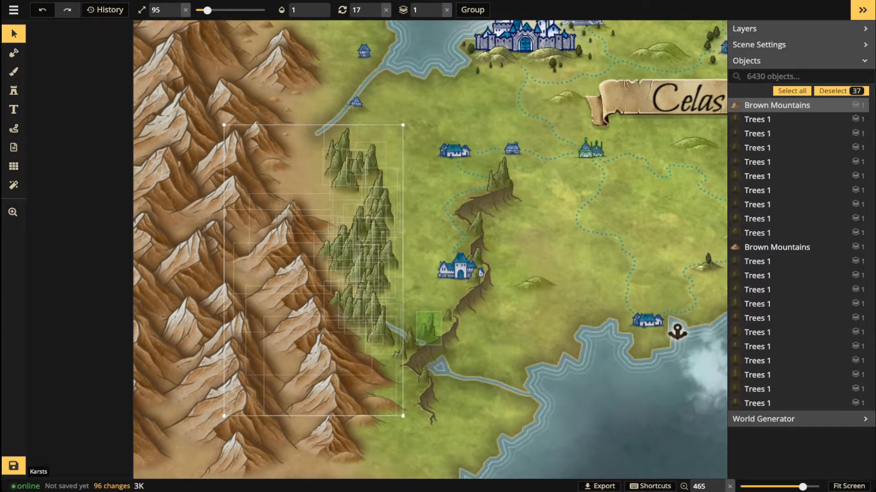
left_click(330, 403, "shift")
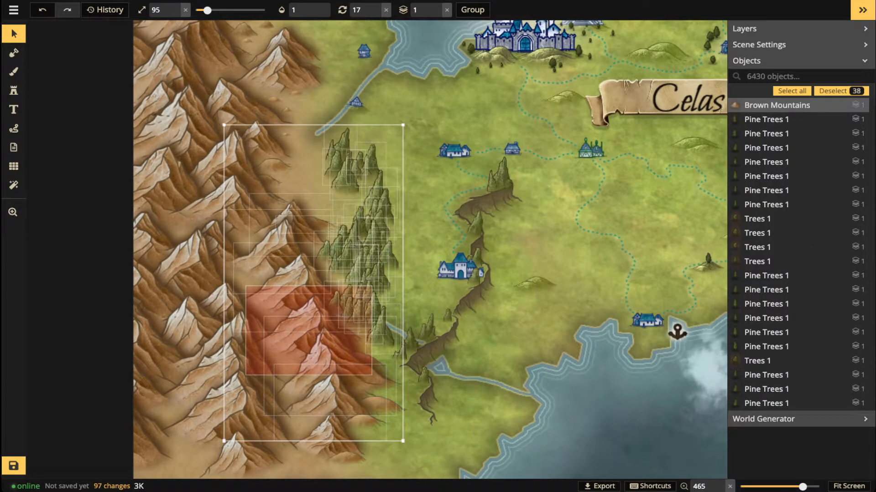
left_click(308, 331, "shift")
left_click(330, 403, "shift")
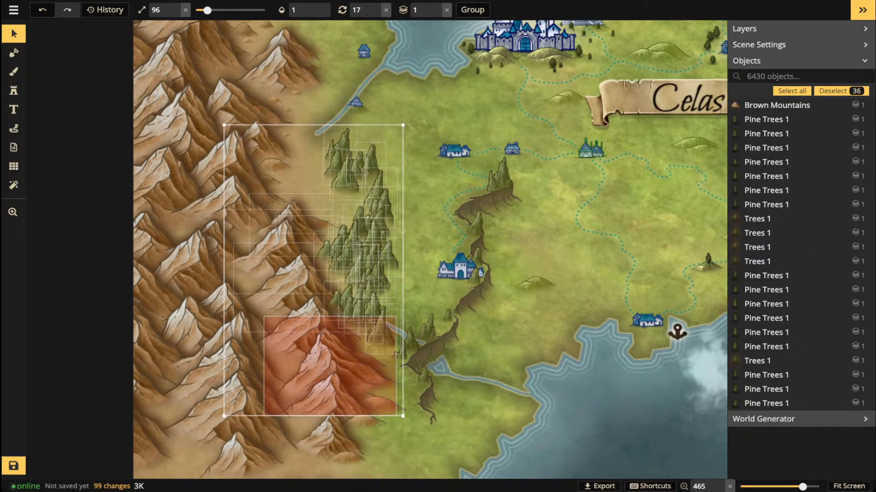
left_click(290, 364, "shift")
left_click(283, 296, "shift")
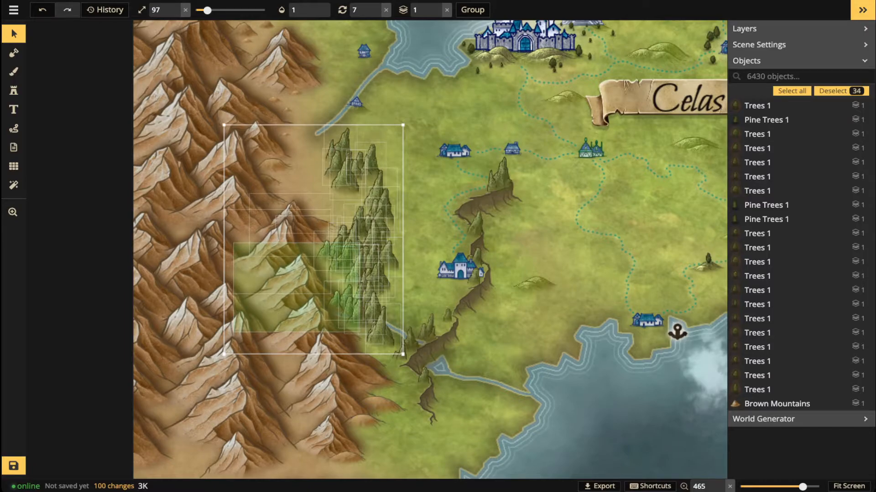
left_click(288, 218, "shift")
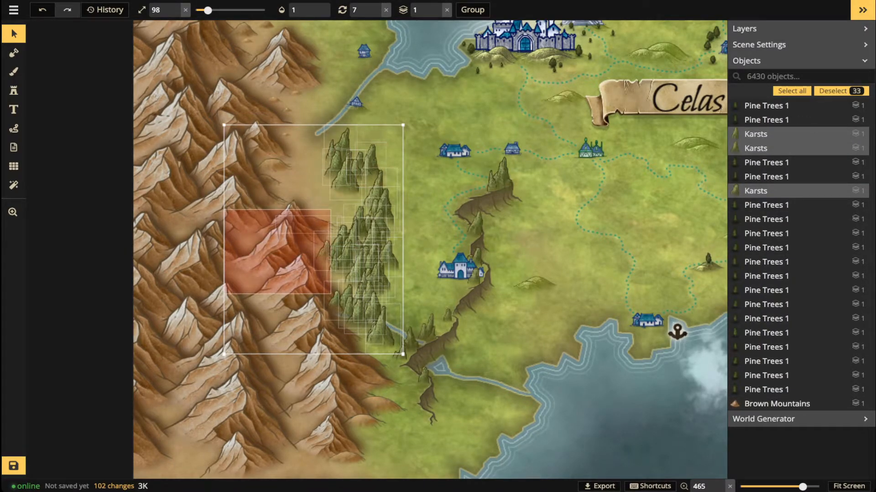
left_click(277, 251, "shift")
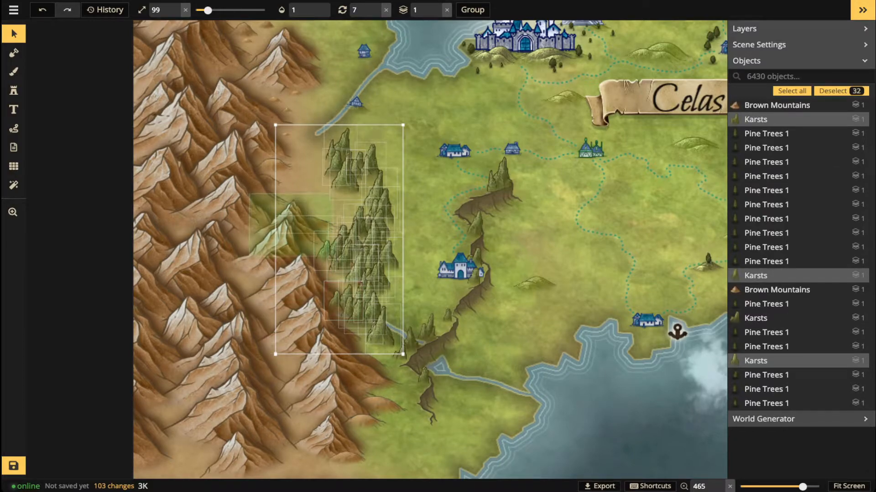
left_click(301, 224, "shift")
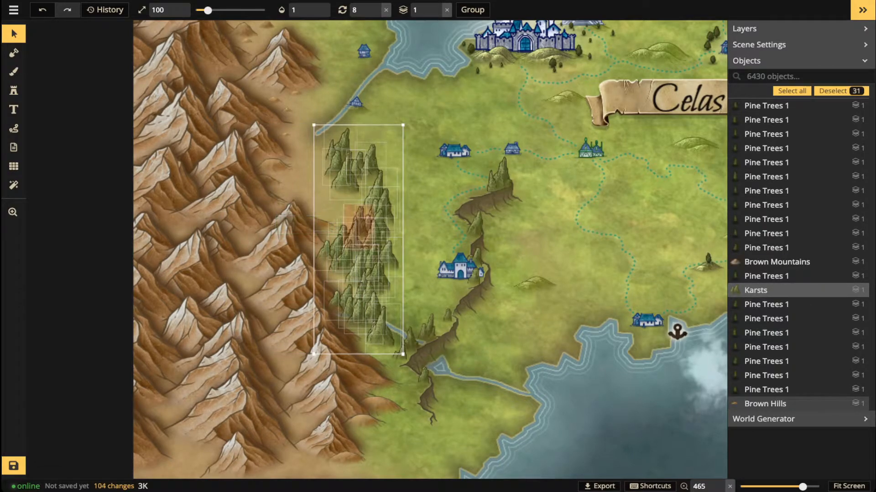
Nudge the selected karsts slightly east and south, away from the mountain range.
key("Right")
key("Right")
key("Down")
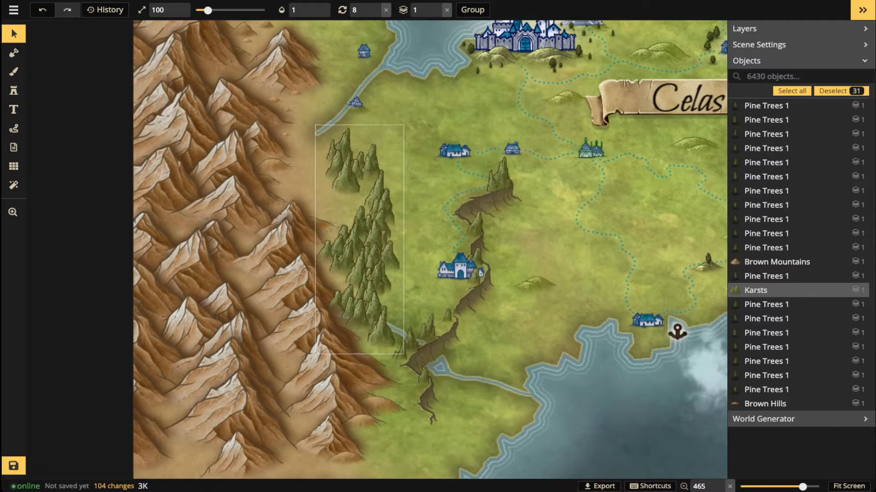
key("Right")
key("Right")
key("Down")
key("Down")
key("Down")
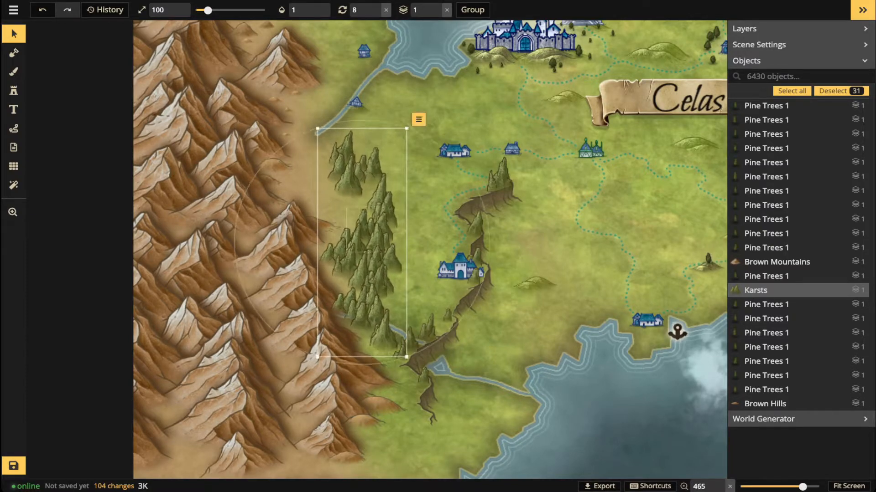
Recolour the selected karsts from green to brown with a hue of -31 and a saturation of 105.
scroll(339, 243, "up", 5)
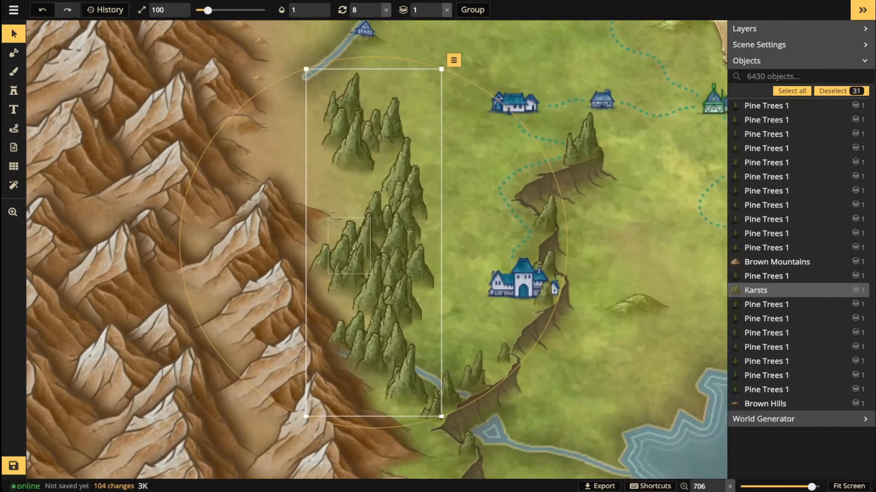
scroll(375, 240, "down", 6)
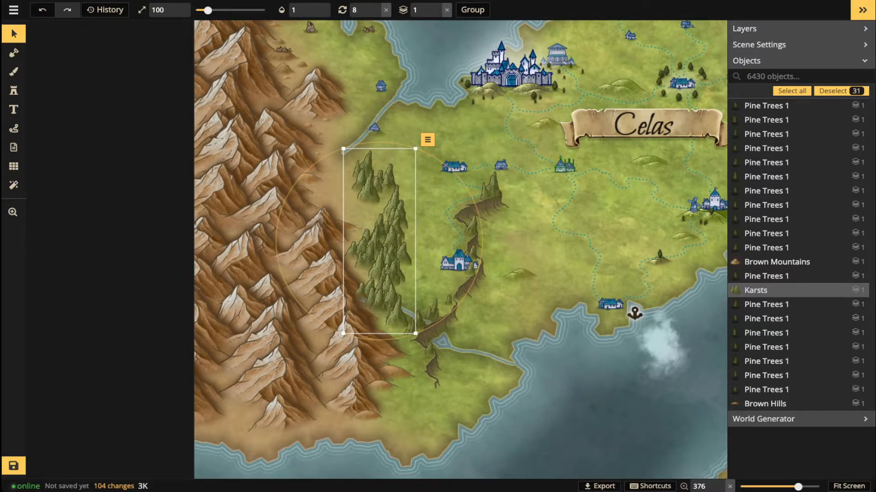
scroll(362, 295, "up", 3)
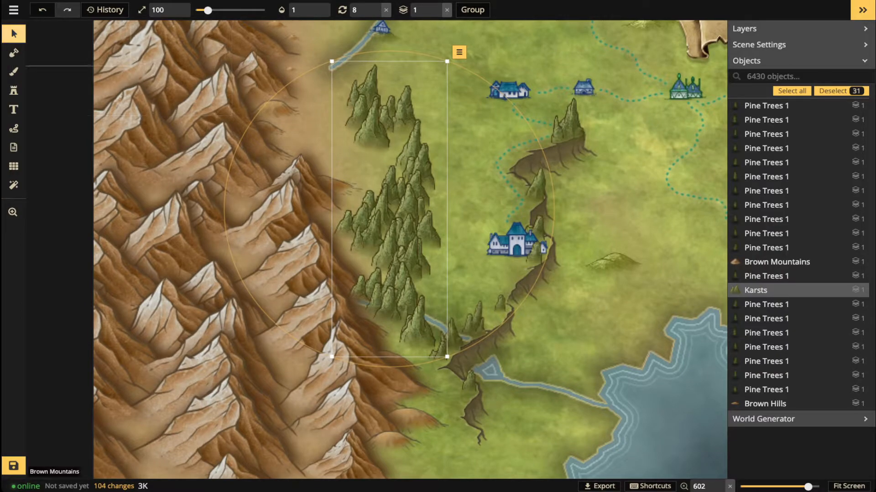
left_click(13, 33)
key("Page_Up")
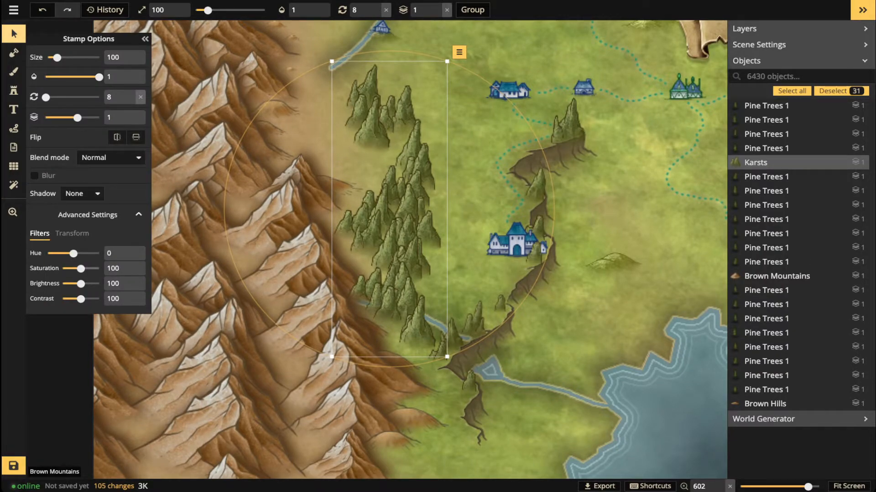
left_click_drag(73, 253, 69, 253)
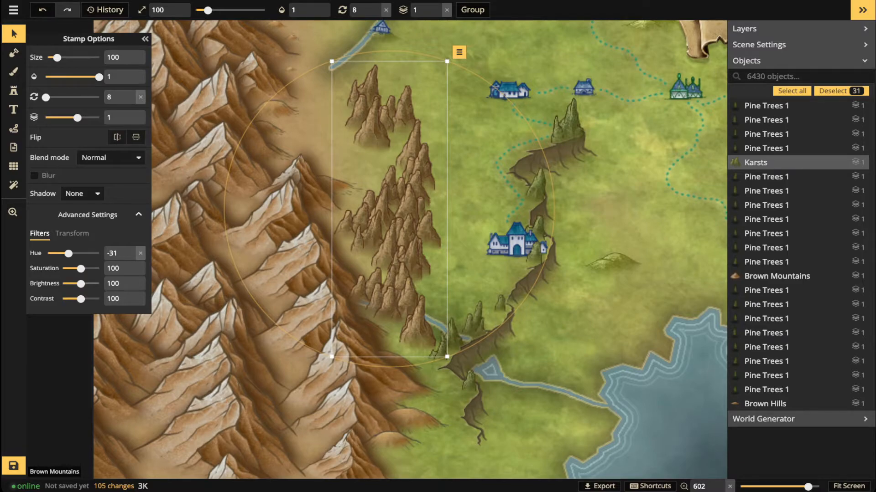
left_click_drag(80, 269, 82, 268)
scroll(413, 147, "up", 2)
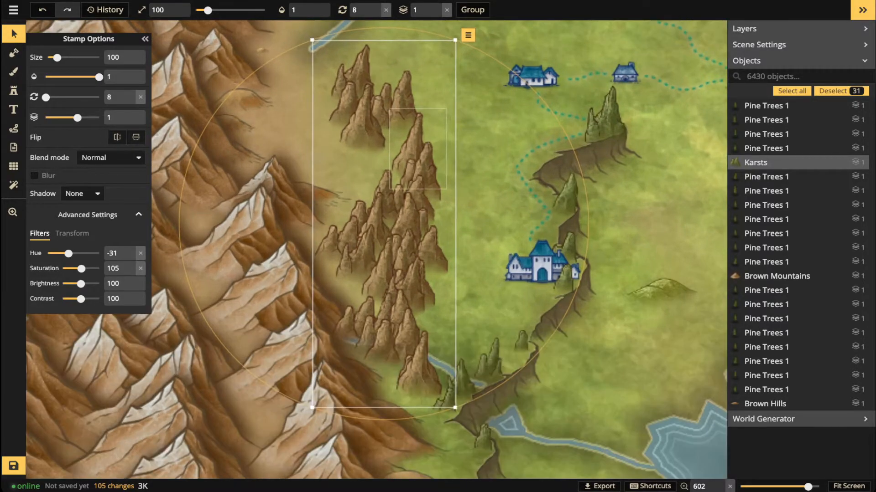
Move a karst from the northern cluster onto the nearest mountain peak to the southwest, on layer 2 and reduced to size 70.
left_click(365, 121)
mouse_move(366, 121)
left_mouse_down()
mouse_move(339, 142)
mouse_move(286, 154)
mouse_move(364, 132)
left_mouse_up()
scroll(365, 133, "down", 2)
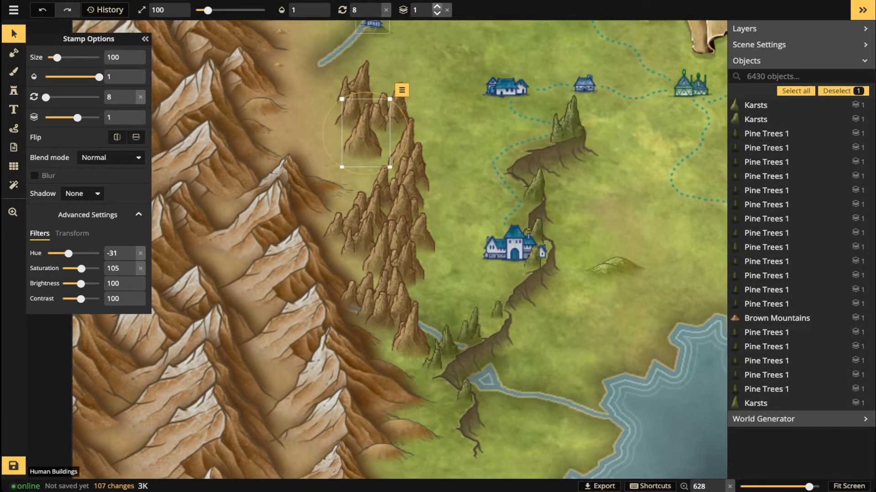
left_click(437, 6)
left_click_drag(365, 133, 297, 157)
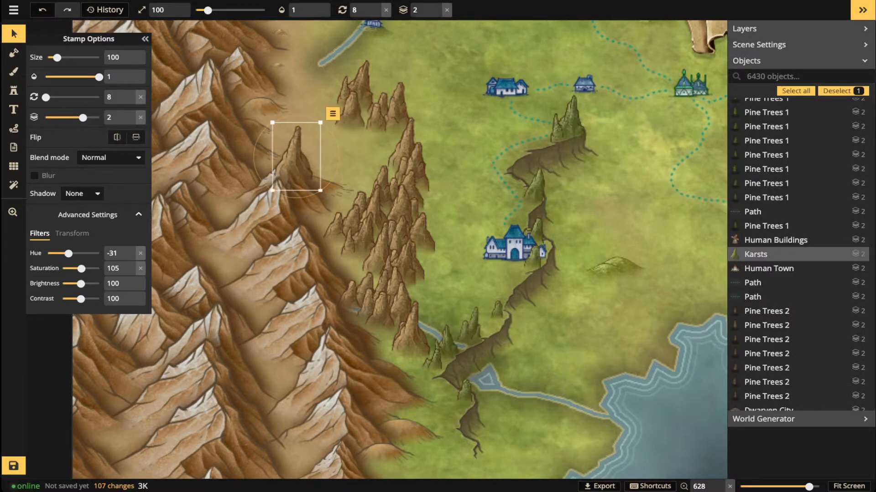
scroll(297, 156, "up", 4)
key("[")
key("[")
key("[")
left_click_drag(297, 156, 288, 158)
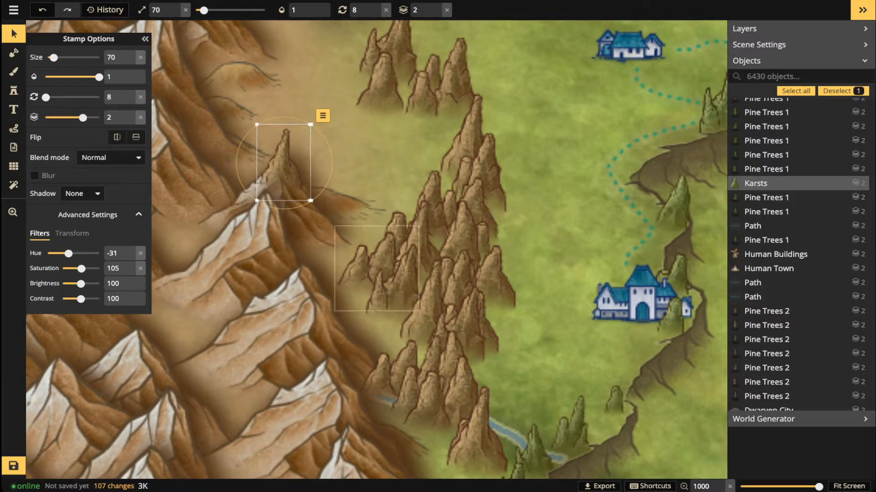
Move a multi-peaked karst from the main cluster's western edge onto the ridge beside that peak, with layer 2, rotation 23 and size 70.
left_click_drag(377, 269, 344, 191)
key("[")
key(".")
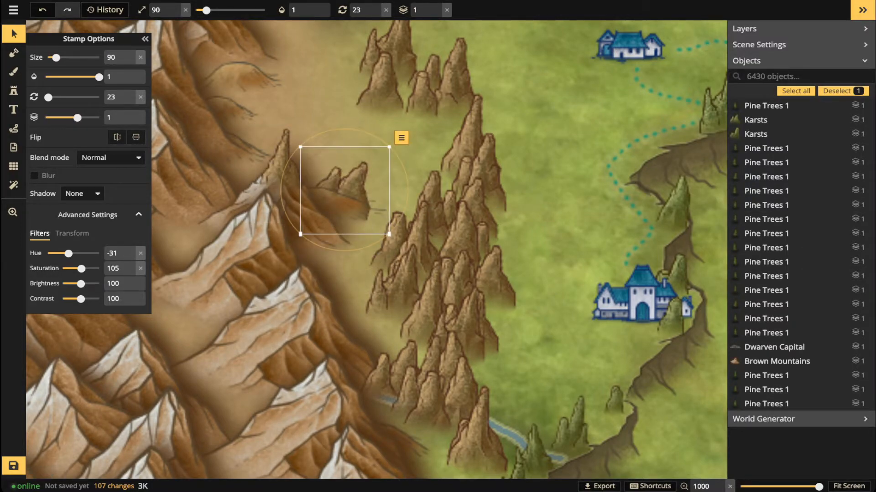
left_click(436, 7)
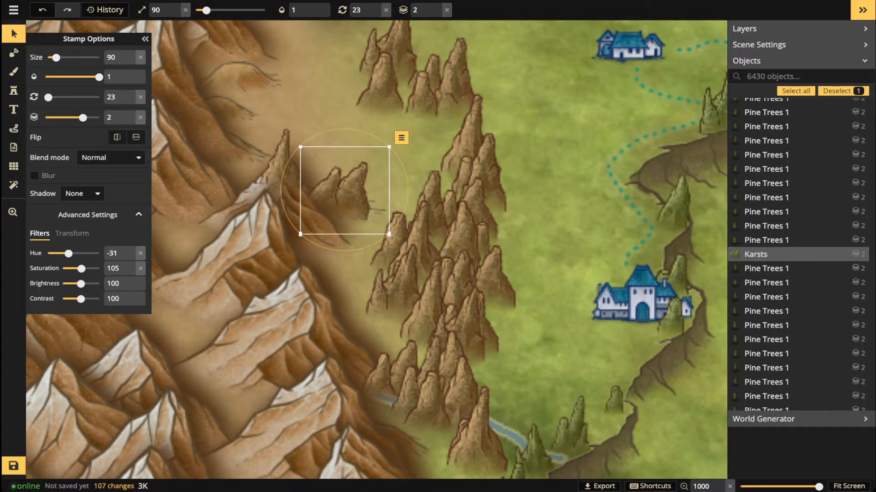
key("[")
key("[")
left_click_drag(345, 191, 342, 190)
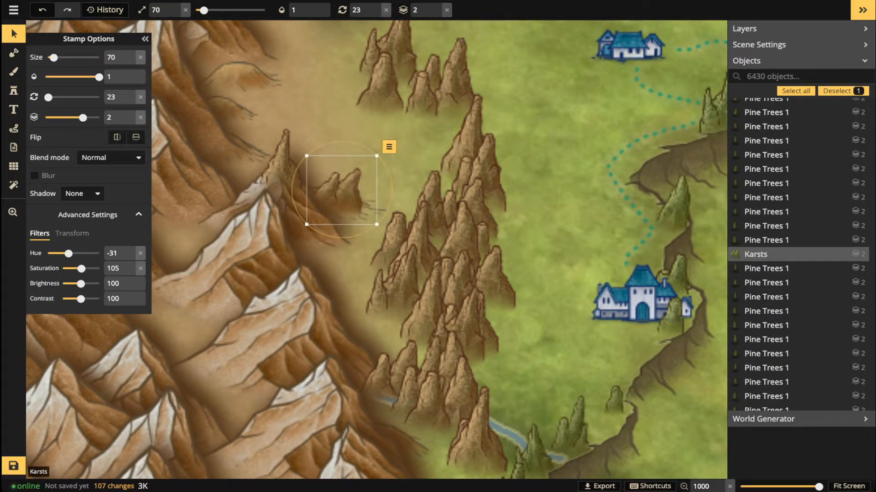
Move a small karst from the western side of the main cluster into the gap between the two relocated karsts on the ridge.
left_click_drag(421, 248, 420, 248)
left_click(402, 285)
key("Escape")
left_click(402, 285)
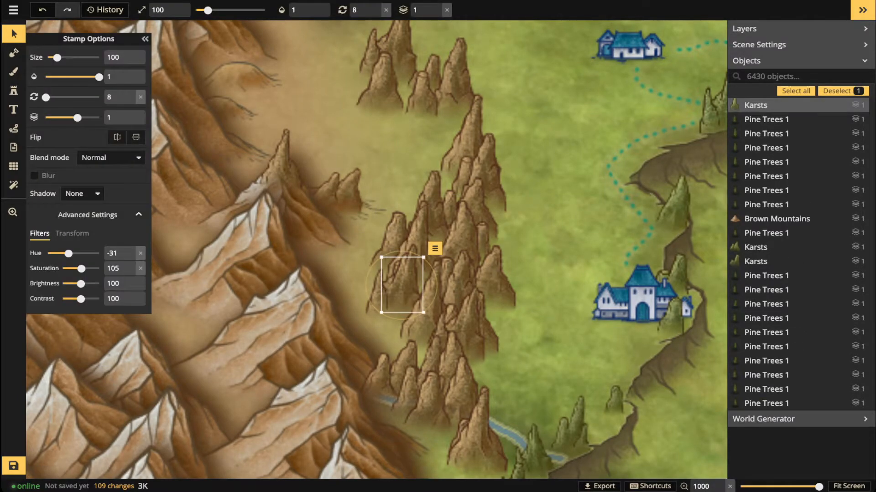
left_click_drag(403, 285, 286, 216)
scroll(300, 225, "up", 1)
Move another karst from the northern cluster onto the snowy peak with the relocated karsts, setting layer 2, size 80 and rotation 23.
left_click(484, 282)
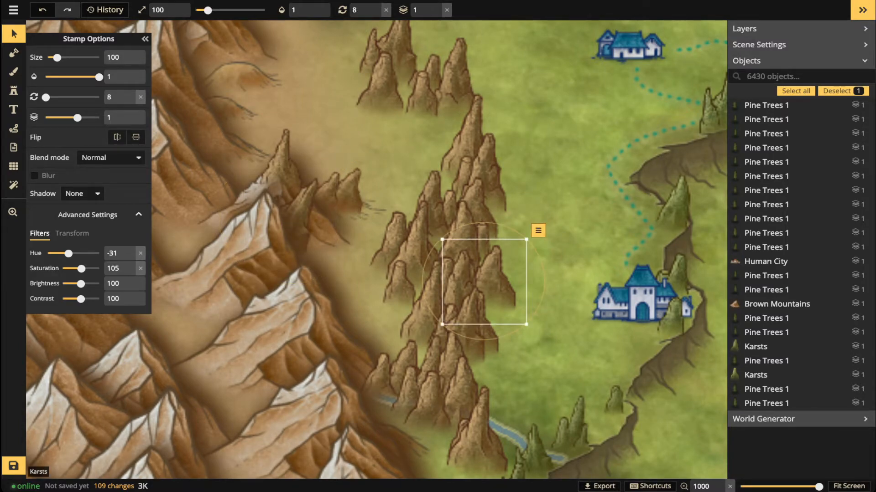
left_click(463, 442)
left_click_drag(456, 82, 270, 201)
left_click(436, 6)
key("bracketleft")
key("bracketleft")
key("period")
key("period")
key("comma")
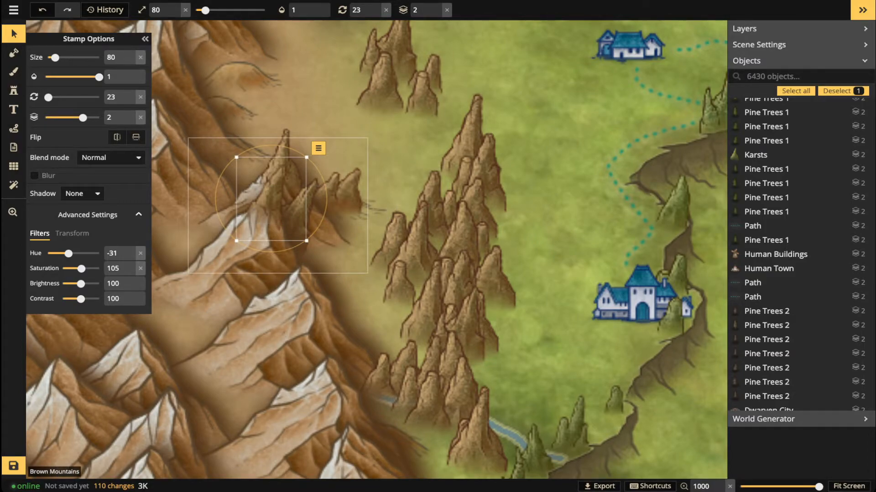
left_click_drag(272, 199, 273, 200)
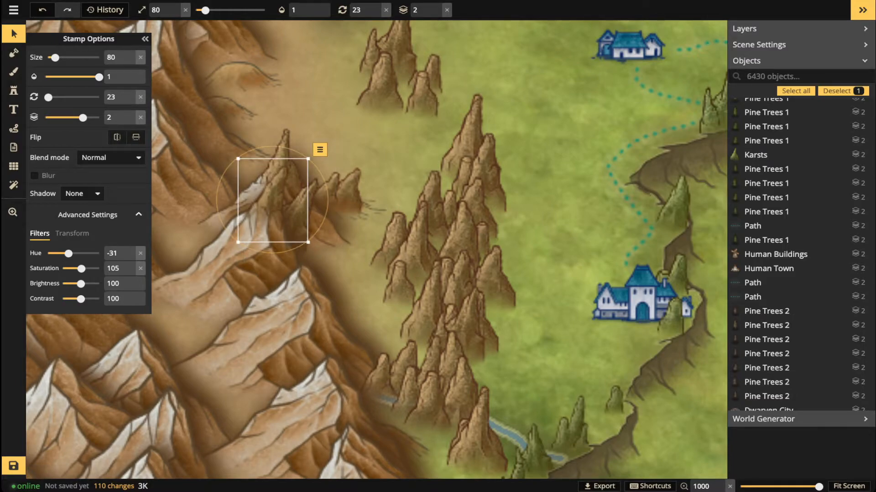
Move a twin-peaked karst out of the main cluster onto the open grass northwest of the blue-roofed town.
left_click(459, 294)
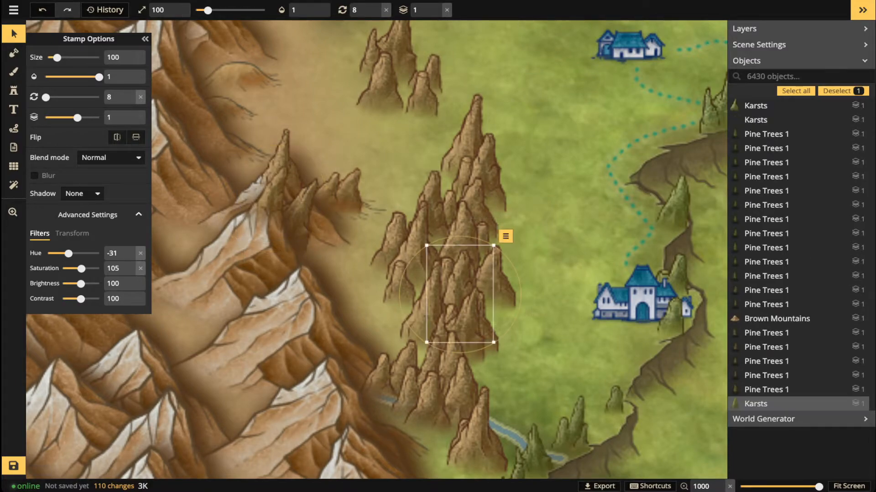
left_click(474, 434)
key("space")
left_click_drag(474, 433, 490, 322)
key("space")
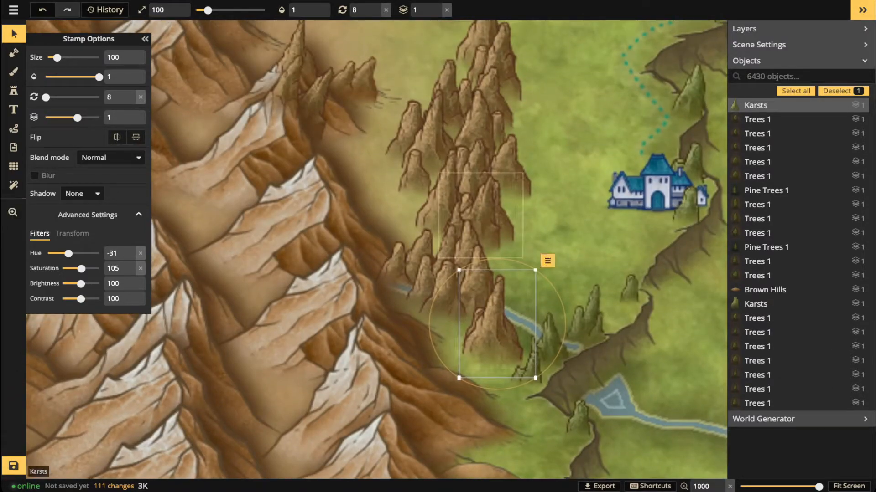
left_click(481, 215)
left_click_drag(481, 215, 596, 123)
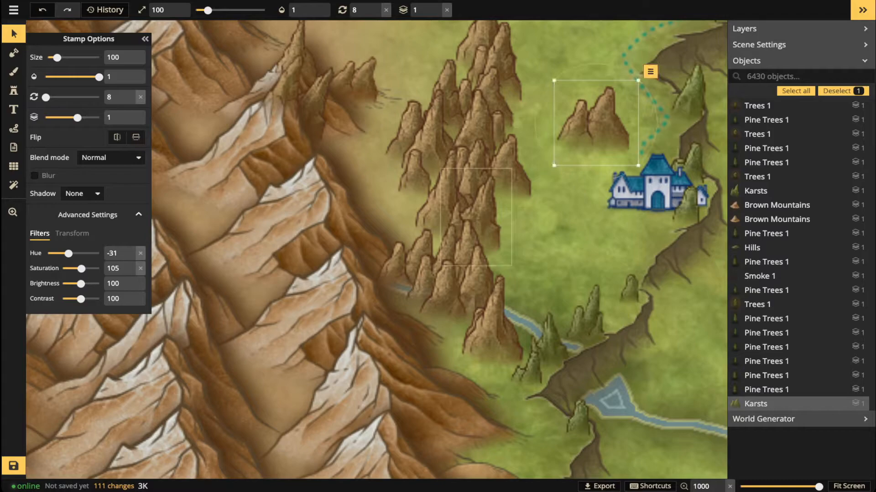
Move a karst from the main cluster onto the next snowy peak to the south and put it on layer 2.
left_click(476, 217)
key("space")
left_click_drag(476, 217, 375, 237)
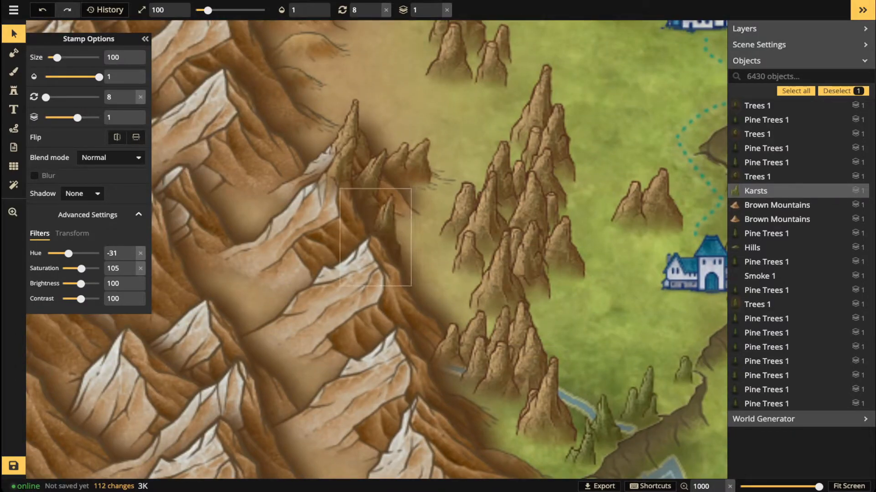
left_click(437, 6)
mouse_move(358, 221)
left_mouse_down()
mouse_move(351, 231)
mouse_move(374, 233)
mouse_move(357, 235)
left_mouse_up()
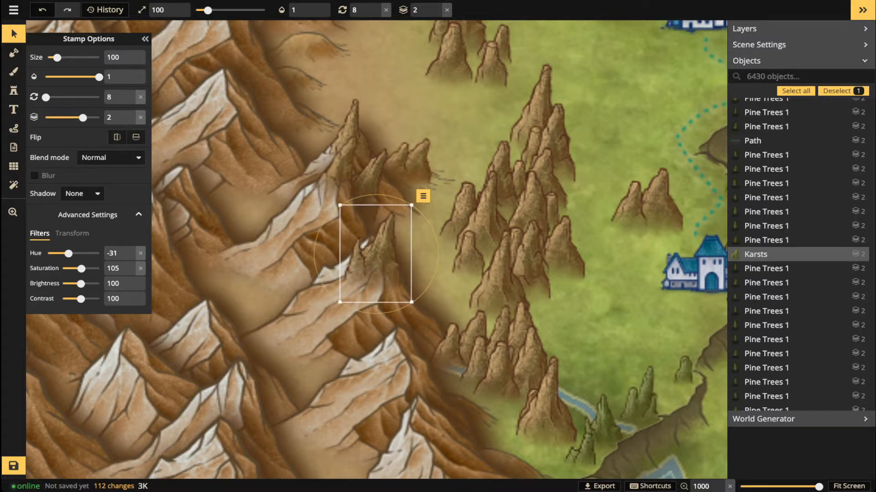
key("Escape")
scroll(474, 214, "down", 2)
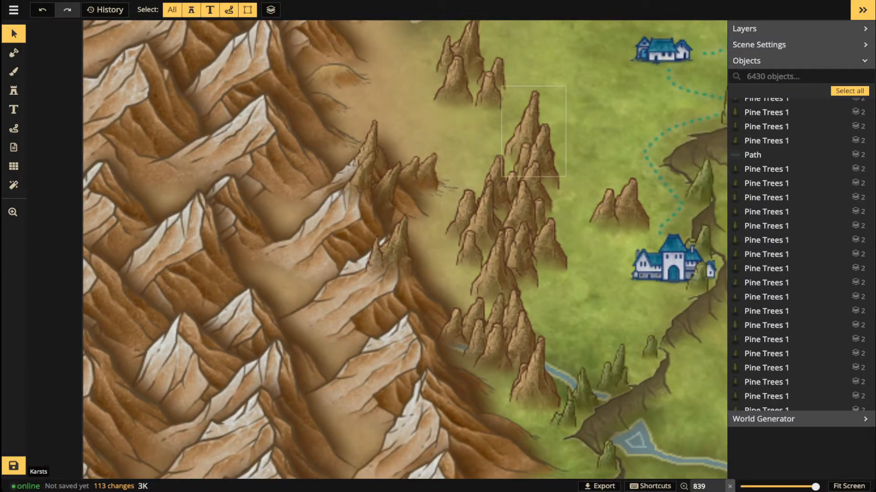
Move a karst from the northern cluster onto a peak deeper inside the mountain range and put it on layer 3.
left_click_drag(463, 57, 282, 296)
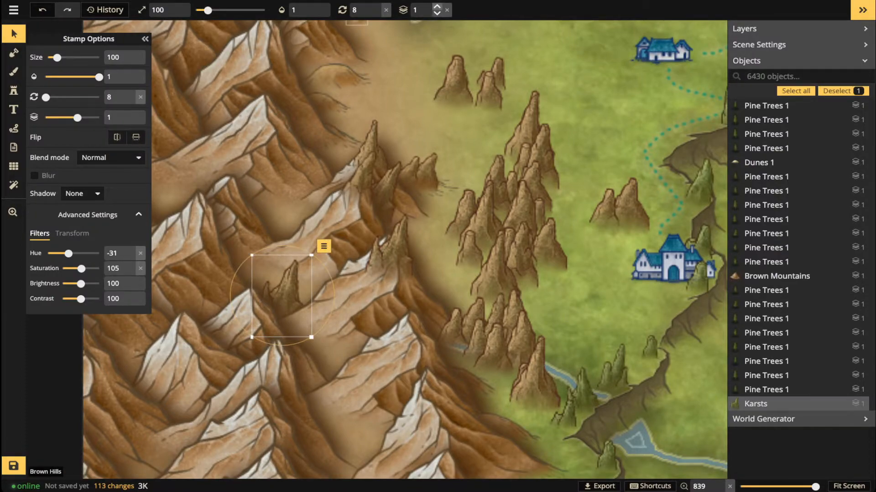
left_click(437, 7)
left_click(436, 6)
left_click_drag(282, 296, 249, 291)
key("Escape")
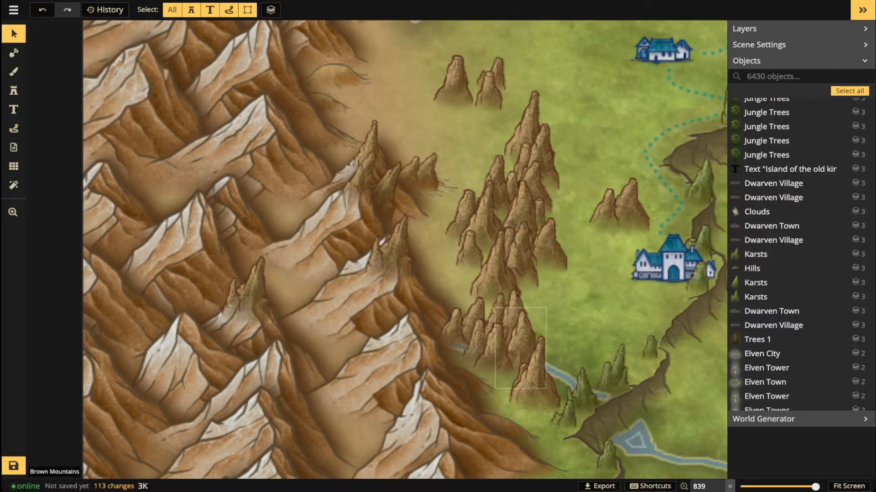
Move the southernmost large karst onto a snowy peak in the range's southern part, with layer 3 and rotation 353.
left_click(538, 377)
left_click_drag(539, 378, 423, 233)
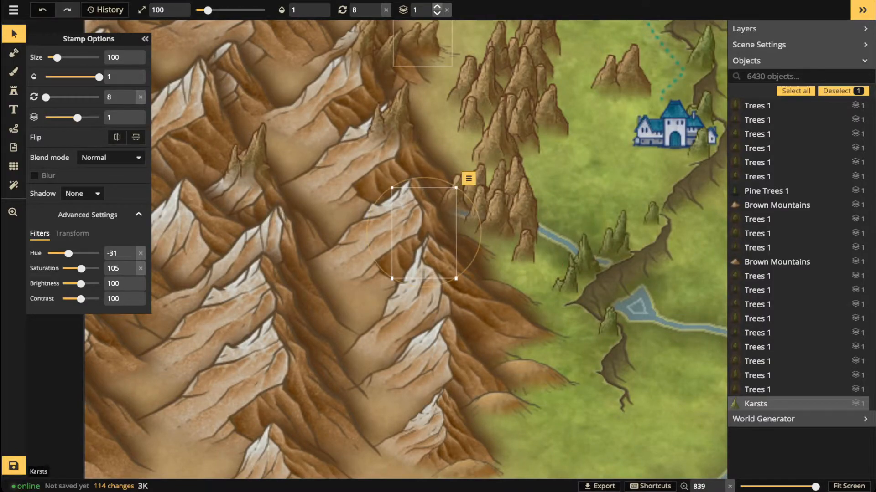
left_click(437, 6)
left_click(437, 6)
scroll(427, 262, "down", 1)
left_click_drag(426, 265, 439, 279)
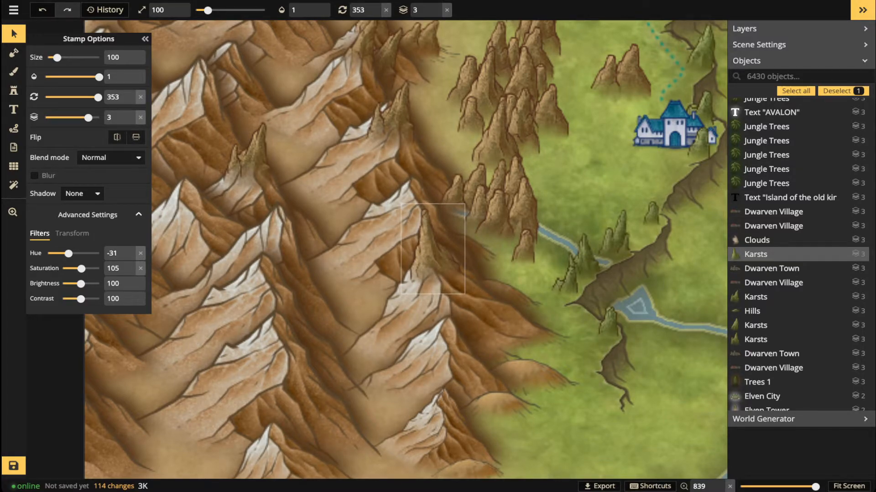
left_click_drag(439, 280, 439, 282)
key("Escape")
scroll(439, 239, "down", 2)
left_click_drag(439, 239, 448, 302)
left_click(447, 303)
key("Escape")
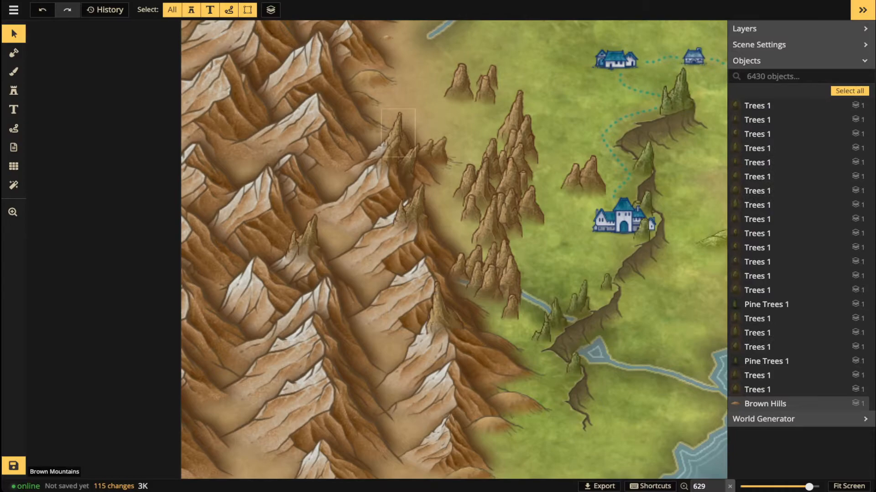
Select three of the karsts on the range's eastern peaks and set their saturation to 86 and brightness to 119.
left_click(398, 137)
left_click(396, 165, "shift")
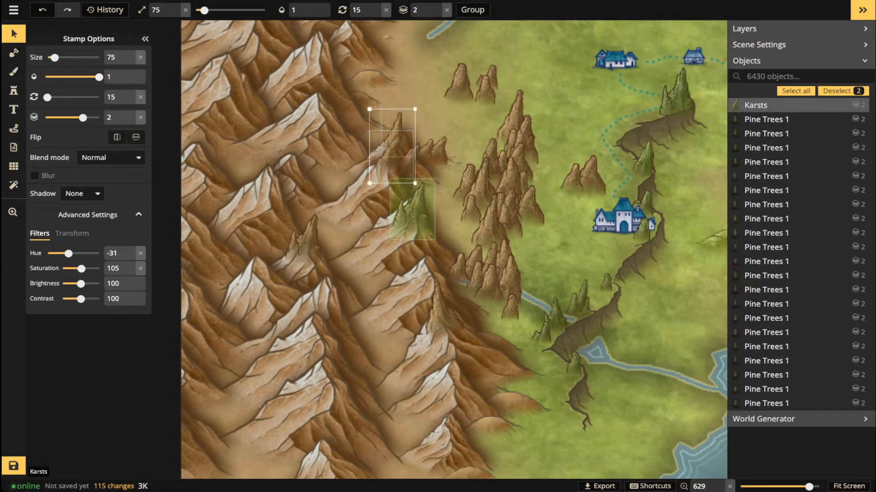
left_click(411, 209, "shift")
left_click_drag(81, 284, 83, 283)
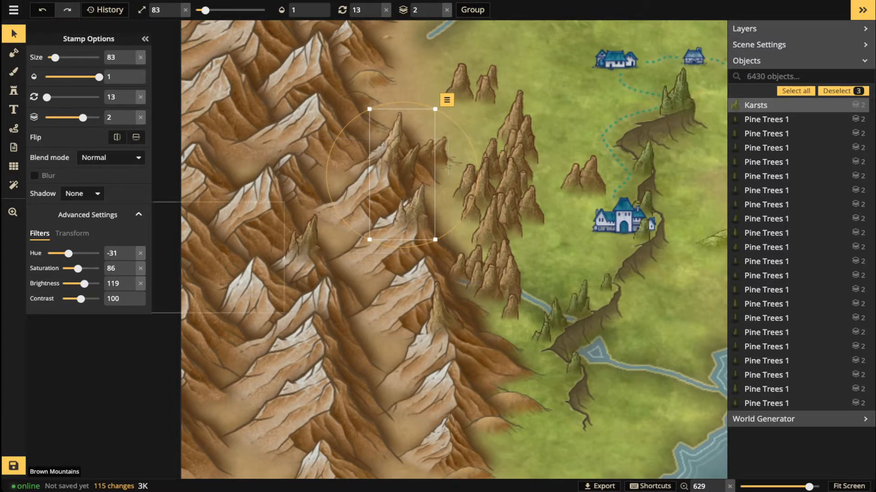
key("Escape")
Move a karst from the southern cluster to the foot of the range above the brown hills and put it on layer 2.
scroll(522, 302, "up", 4)
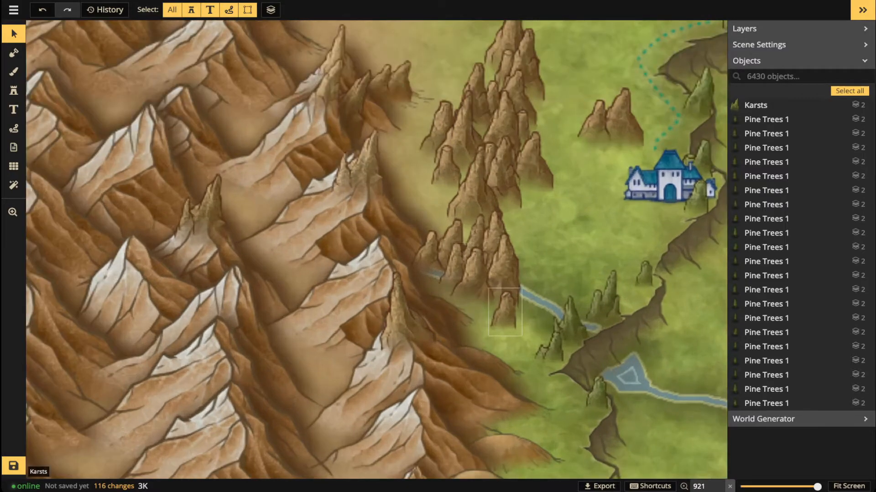
left_click_drag(501, 273, 522, 396)
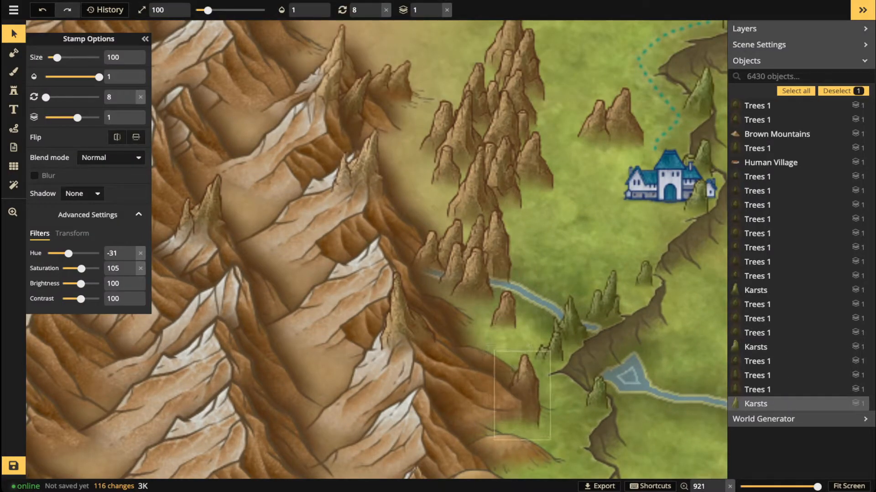
left_click(437, 6)
left_click_drag(436, 315, 438, 219)
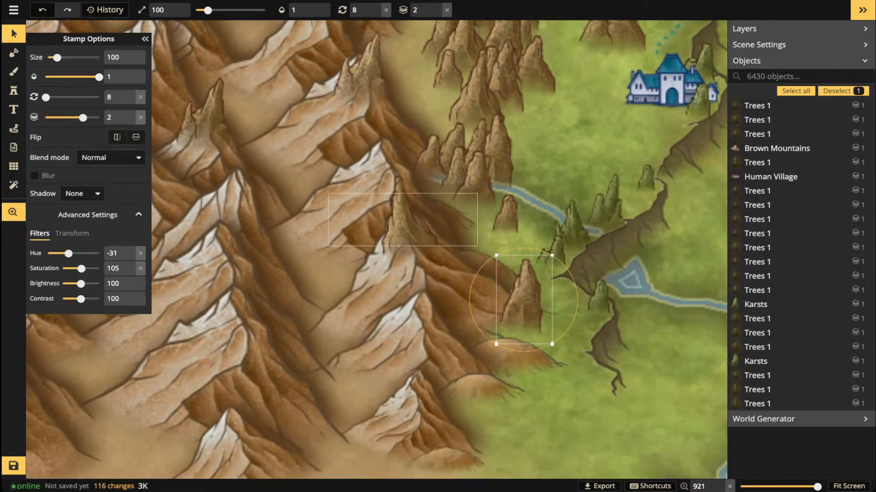
key("[")
left_click_drag(525, 305, 509, 328)
Set the karst above the brown hills to size 70, rotation 0, width 113 and height 72.
key("r")
key("[")
key("[")
key("shift+r")
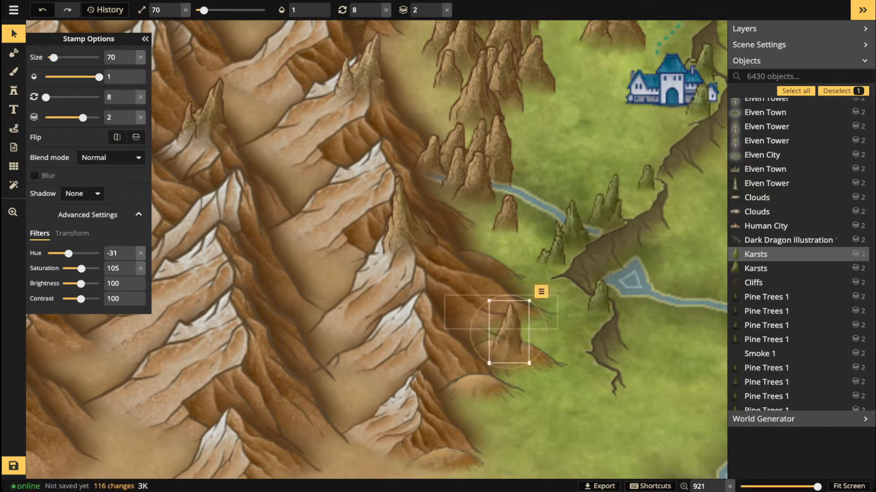
key("r")
key("r")
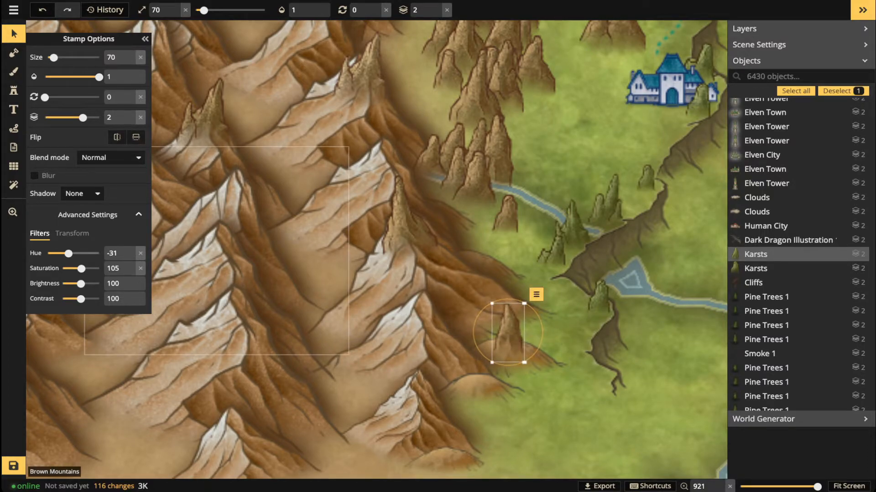
left_click(72, 233)
left_click_drag(80, 268, 81, 253)
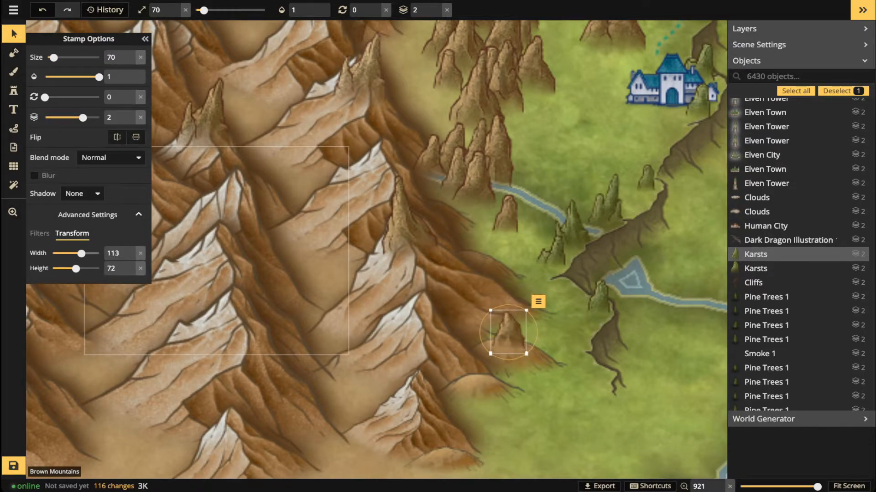
Set the karst above the brown hills to width 118 and stamp a size 50 karst on the smaller brown hill southwest of it.
left_click(507, 333)
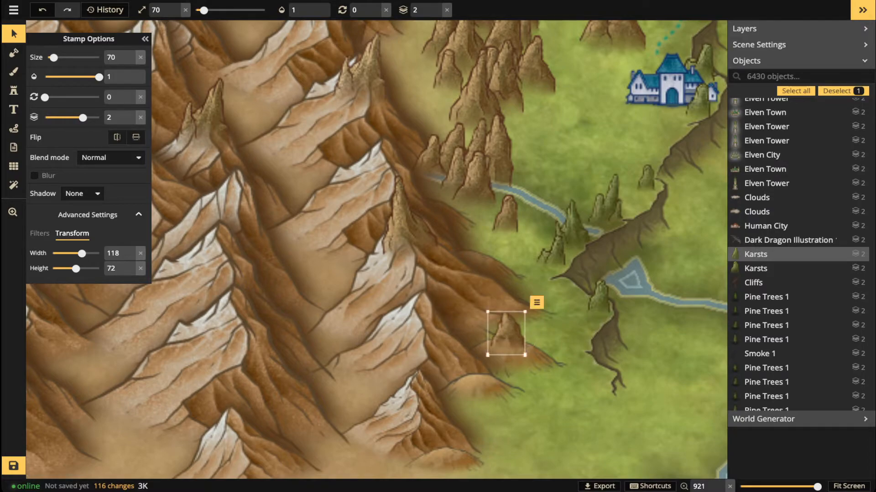
key("Escape")
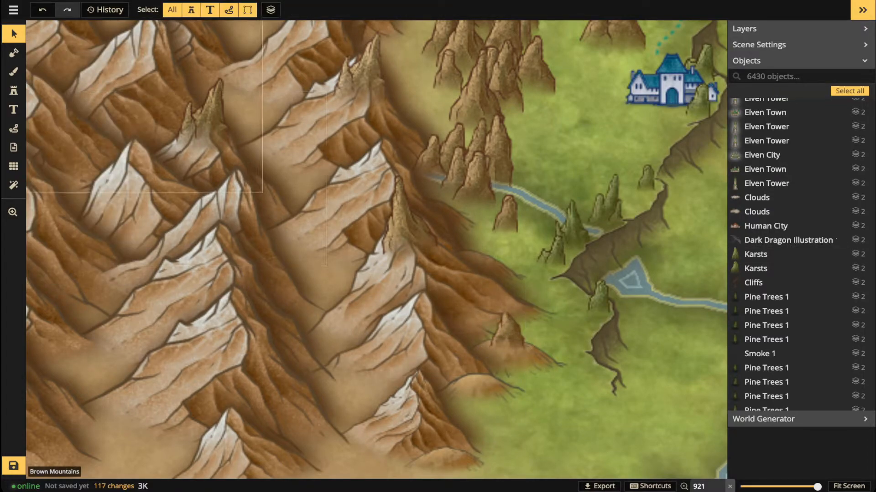
left_click(13, 91)
key("Left")
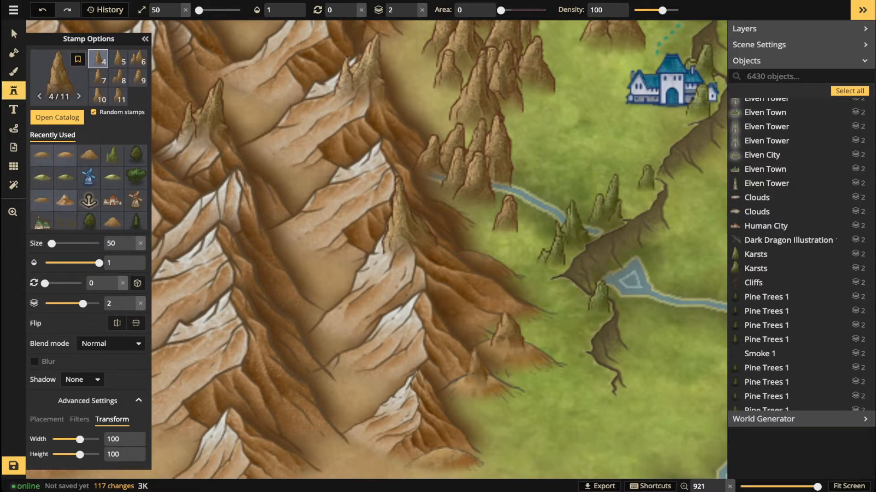
left_click(378, 200)
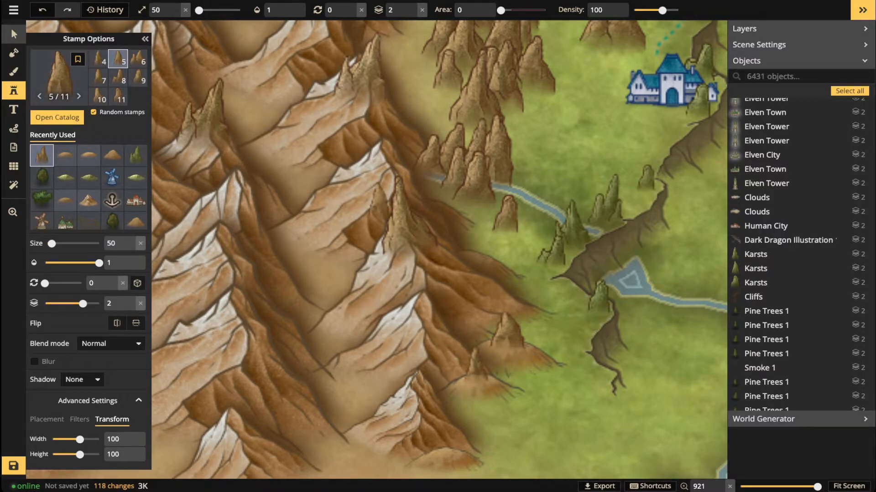
Nudge the larger brown hill slightly up and lower the small new karst onto the brown hill beneath it.
left_click(14, 33)
left_click(474, 365)
left_click(501, 362)
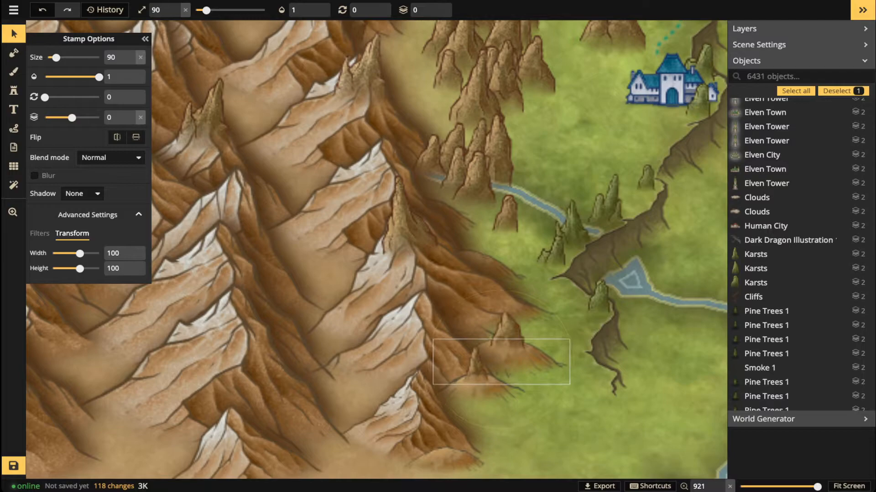
key("Up")
key("Up")
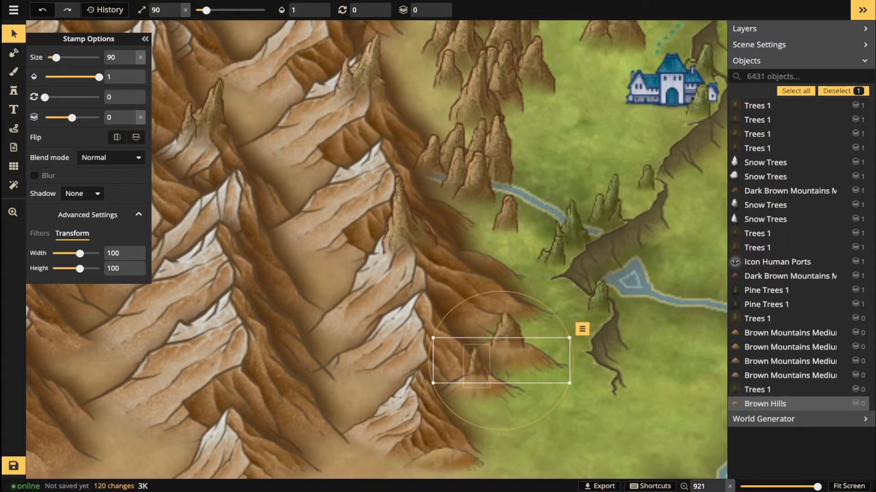
left_click(476, 367)
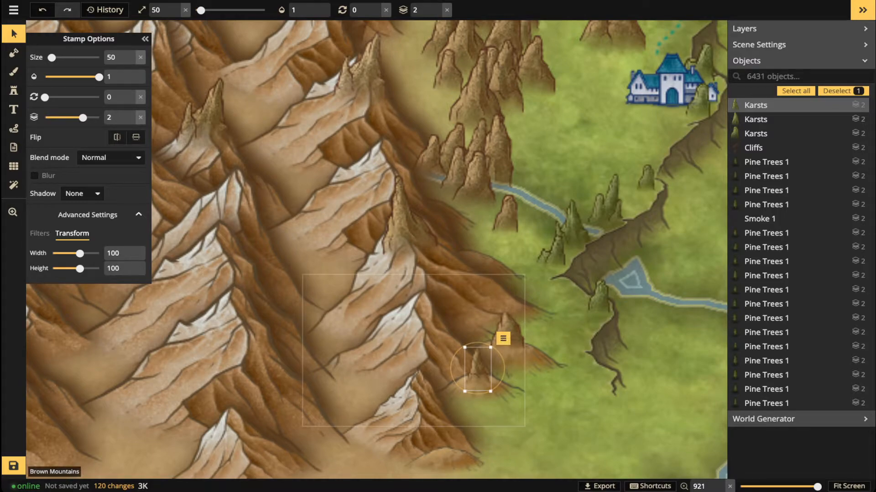
key("Escape")
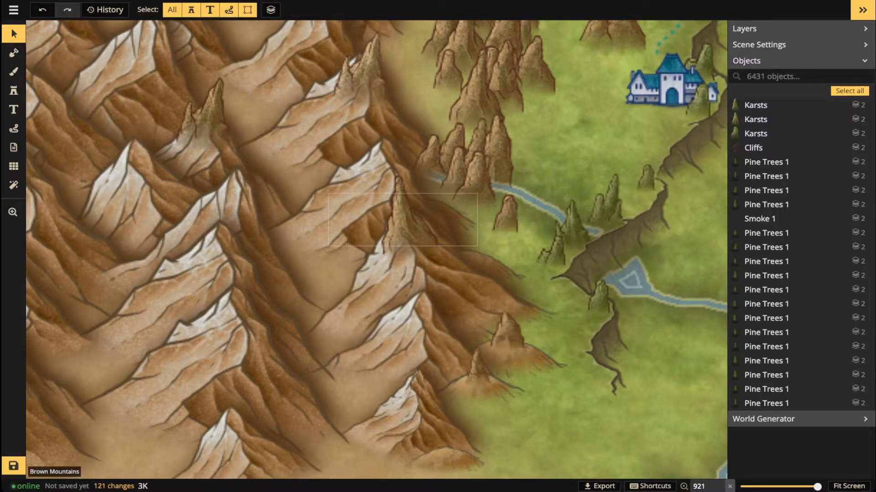
Set the lone karst below the river to size 110 and move another karst onto the range's eastern slope with rotation 38.
left_click(507, 216)
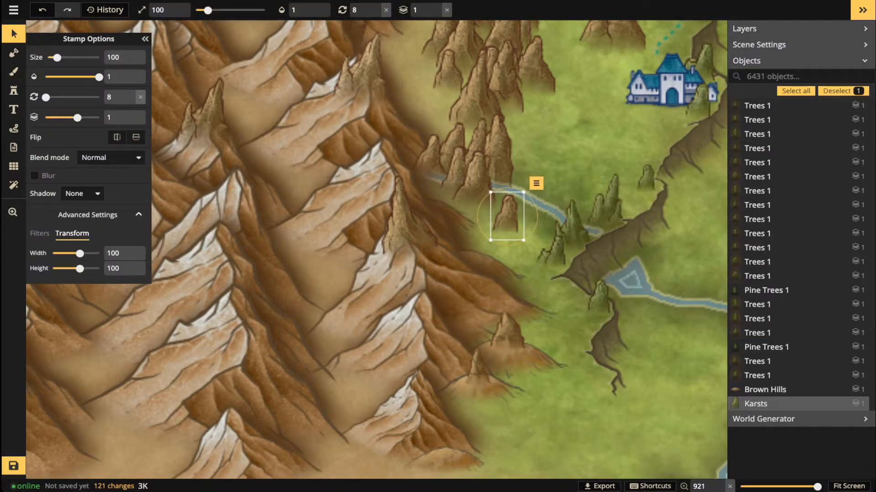
key("bracketright")
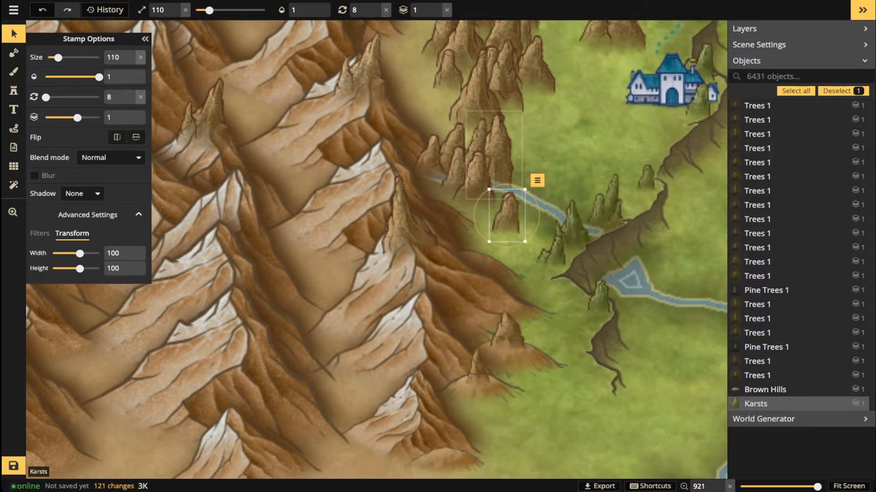
left_click_drag(502, 128, 496, 282)
left_click_drag(609, 178, 381, 255)
key("period")
key("period")
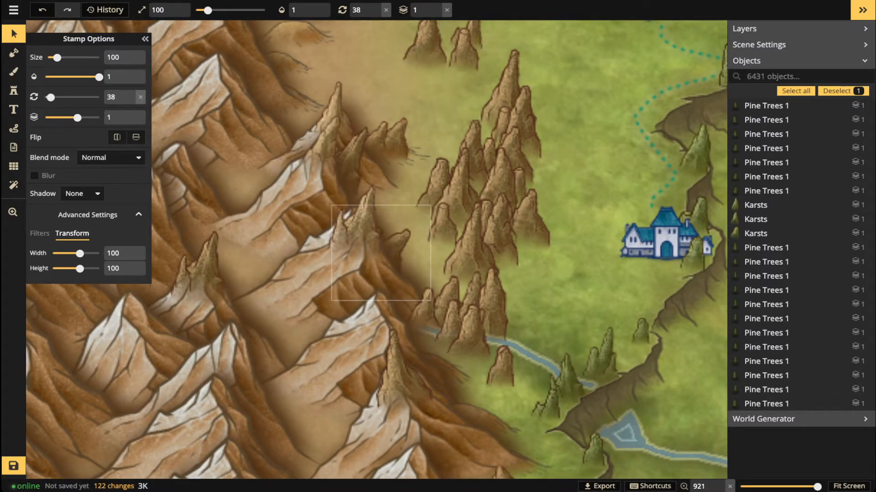
Try a karst from the southern cluster on the range's eastern slope at layer 2, and delete it.
left_click_drag(491, 307, 407, 297)
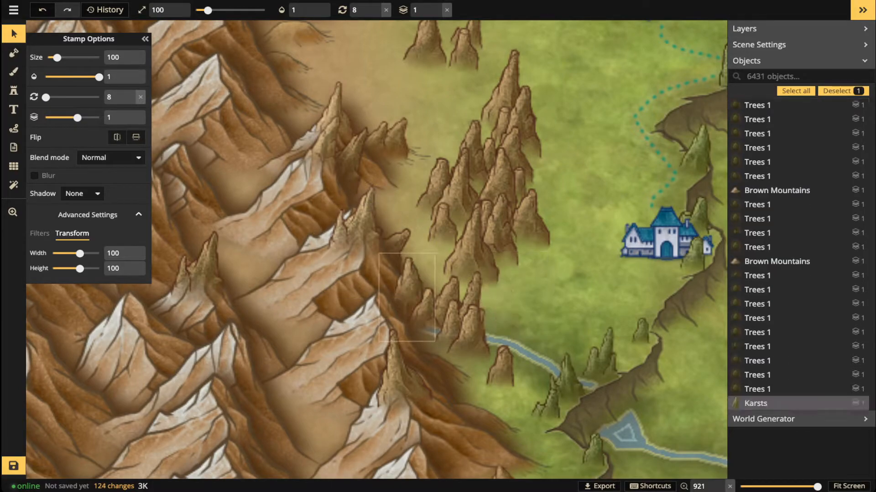
left_click(436, 13)
left_click(437, 6)
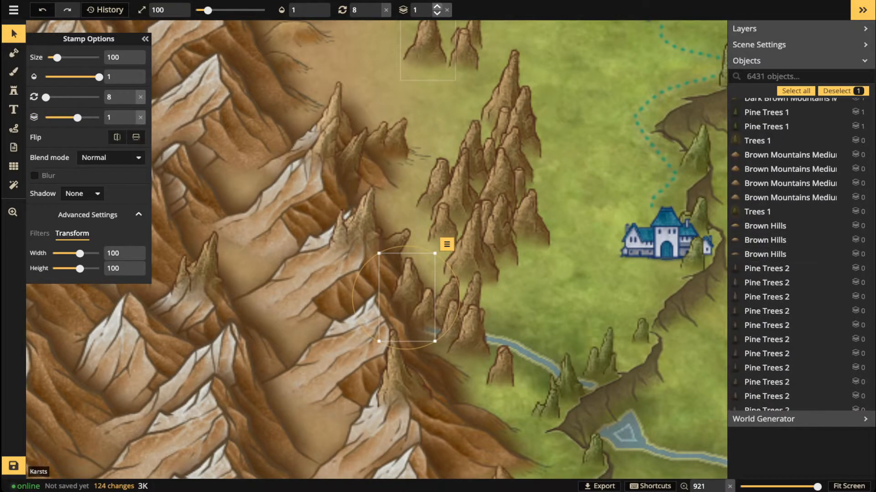
left_click(436, 6)
left_click_drag(407, 297, 377, 301)
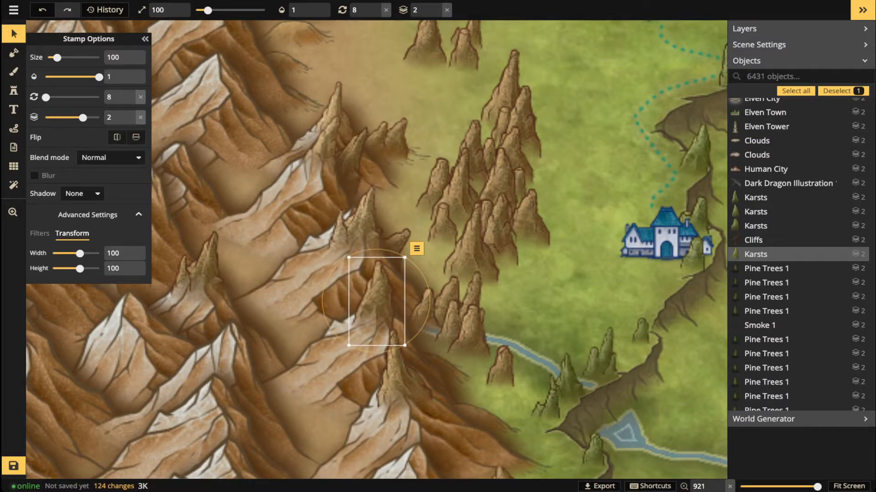
key("Delete")
Move the tall karst at the cluster's northern tip onto the range's slope west of the river's source and put it on layer 2.
left_click(475, 247)
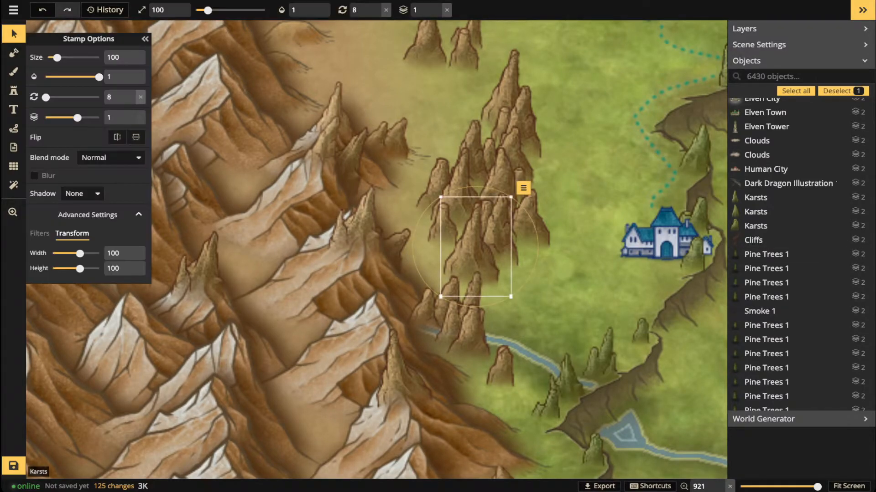
left_click_drag(507, 92, 380, 306)
scroll(362, 296, "down", 2)
scroll(367, 297, "up", 2)
scroll(367, 297, "up", 1)
left_click(437, 7)
scroll(387, 297, "down", 1)
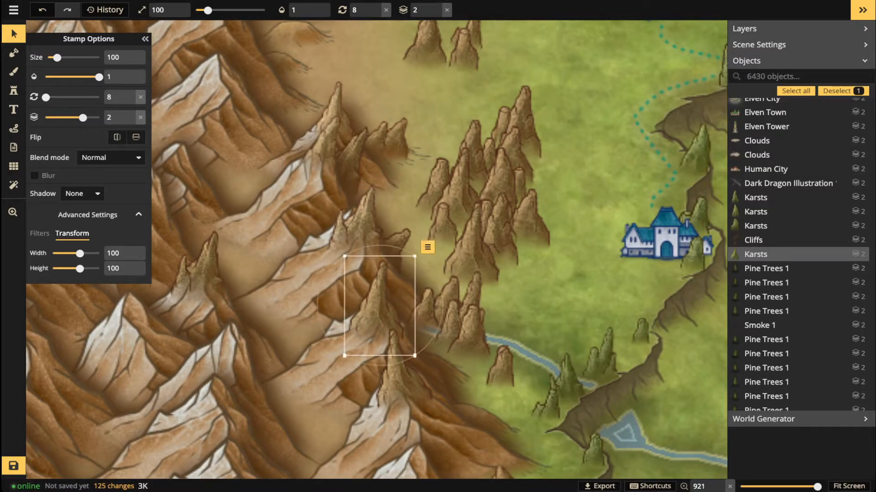
Move a karst from the southern cluster onto the snowy peak west of the brown hills and put it on layer 3.
left_click_drag(470, 334, 427, 322)
left_click(484, 206)
left_click(436, 6)
left_click(436, 6)
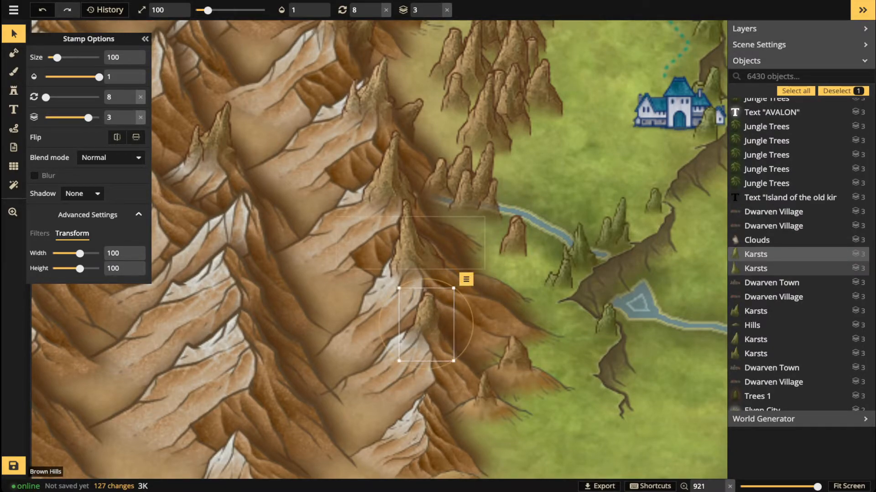
Spread the karsts left near the river's source along the range's southeastern slope, on layer 1 with rotation 38.
left_click(472, 406)
left_click(467, 412)
left_click_drag(468, 413, 514, 245)
left_click_drag(479, 184, 435, 251)
scroll(440, 255, "down", 2)
left_click_drag(455, 178, 477, 301)
scroll(479, 291, "down", 2)
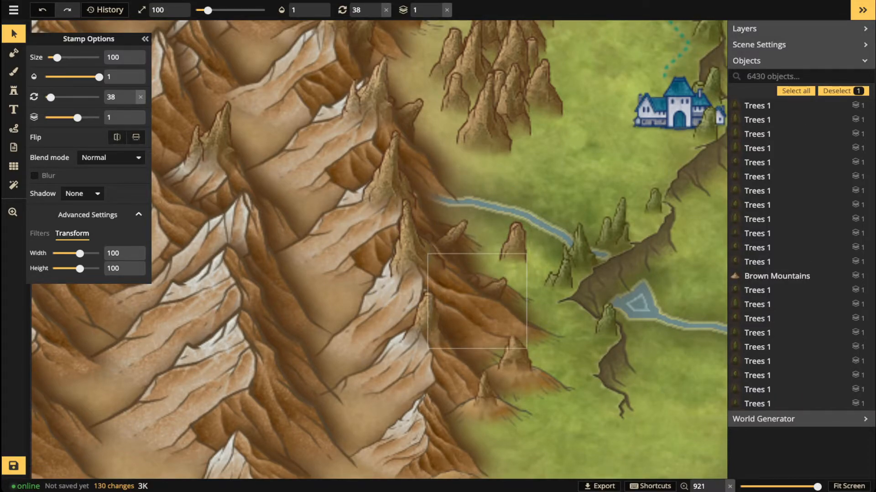
Move the lone karst south of the river onto the mountain slope beside the river's source.
left_click(515, 243)
scroll(514, 242, "down", 1)
left_click_drag(515, 244, 432, 384)
scroll(441, 204, "down", 1)
key("Escape")
Move two karsts from the western side of the main cluster onto the range's eastern slope north of the river.
scroll(447, 201, "down", 1)
left_click_drag(445, 266, 399, 265)
left_click_drag(476, 313, 423, 334)
scroll(430, 331, "down", 2)
Move a karst from the main cluster and one from the northern group between the range's snowy peaks, with rotation 353.
left_click(484, 305)
left_click_drag(485, 305, 304, 255)
key("[")
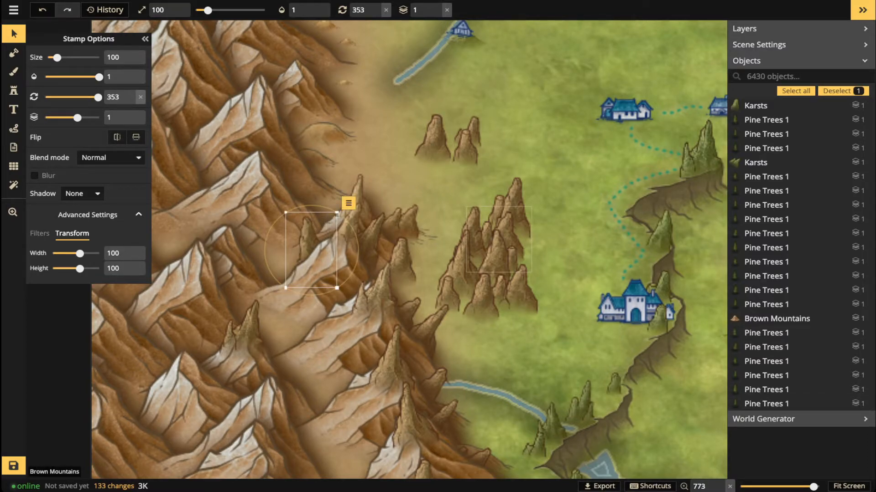
key("Escape")
left_click_drag(429, 136, 327, 310)
scroll(311, 316, "down", 1)
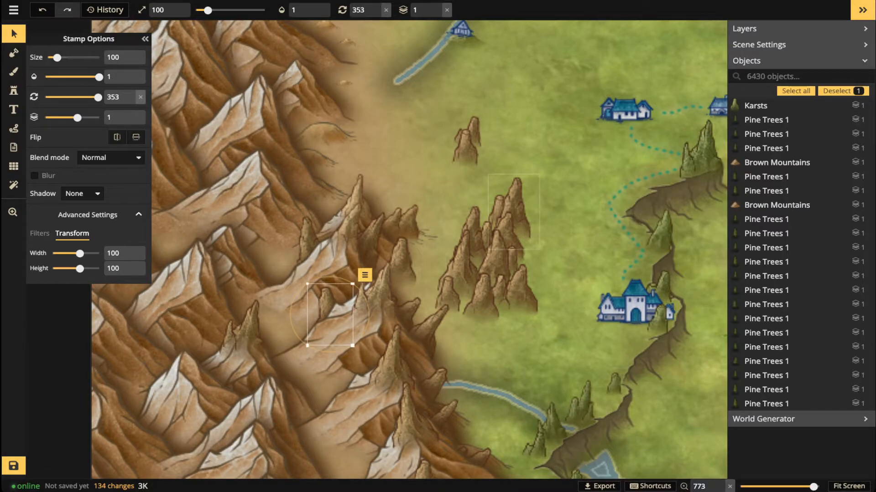
Move two karsts from the main cluster onto the shaded slope along the range's inner valley, with rotation 23.
left_click(514, 211)
key("space")
left_click_drag(513, 212, 368, 372)
scroll(368, 372, "up", 2)
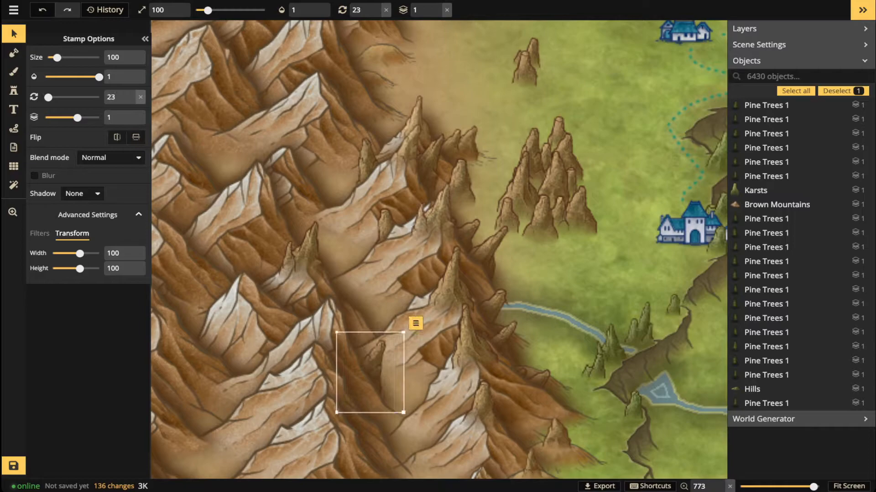
left_click_drag(515, 196, 356, 330)
scroll(356, 330, "up", 2)
scroll(356, 330, "down", 1)
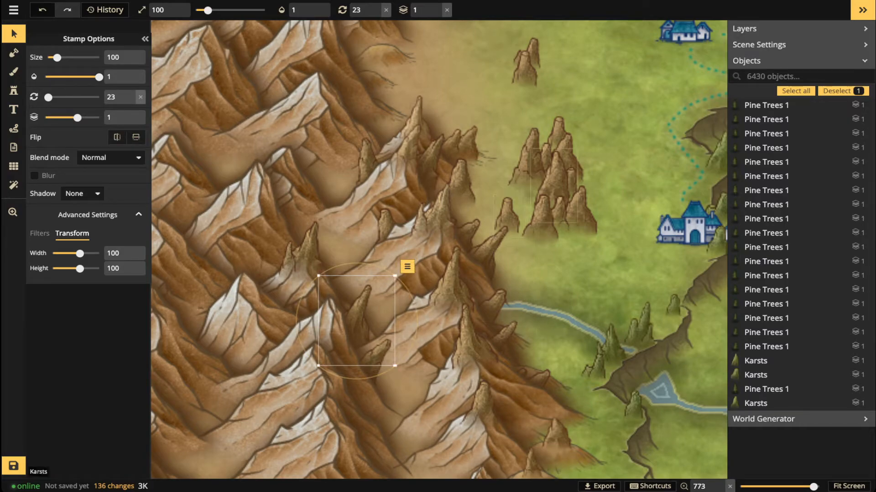
Move two more cluster karsts farther south along the inner valley, giving the southernmost rotation 23.
left_click_drag(356, 320, 386, 420)
key("space")
left_click_drag(541, 222, 409, 362)
scroll(408, 362, "up", 1)
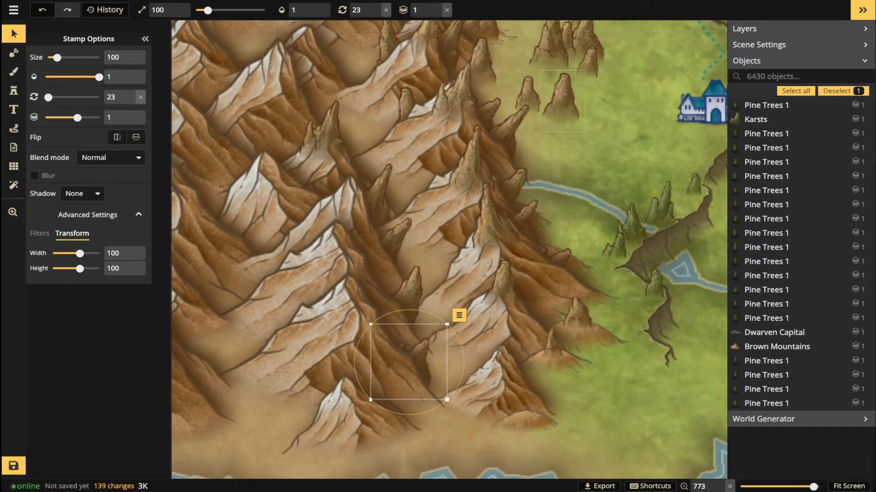
Select only the eight karsts remaining on the grassland east of the range and put them on layer 2.
left_click(563, 98)
key("space")
left_click_drag(562, 98, 579, 197)
left_click_drag(598, 21, 325, 319)
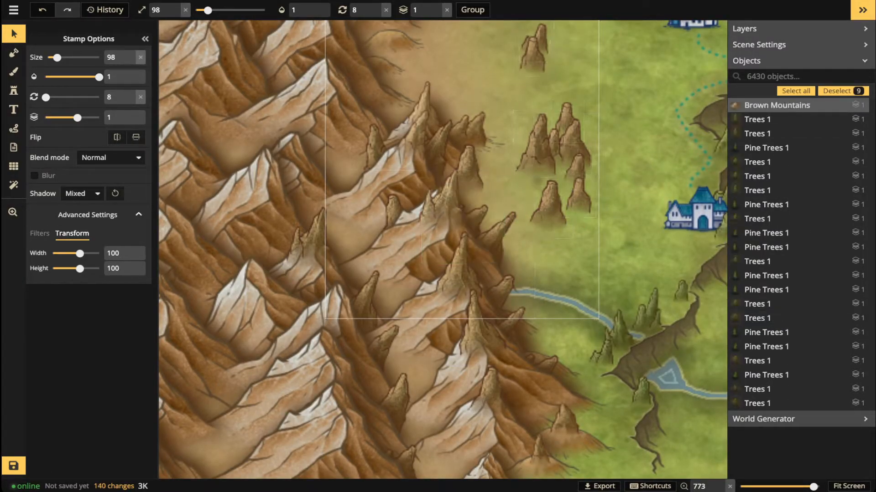
left_click(456, 214, "shift")
left_click(456, 214, "shift")
left_click(495, 238, "shift")
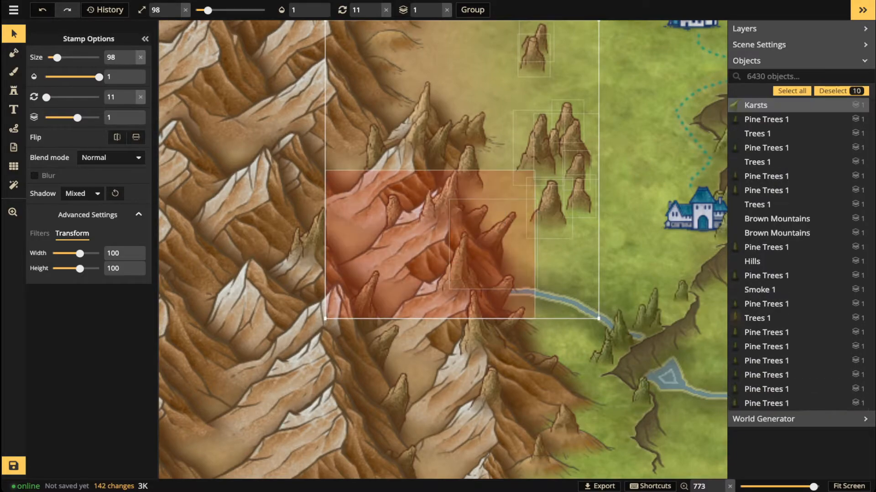
left_click(493, 242, "shift")
left_click(493, 241, "shift")
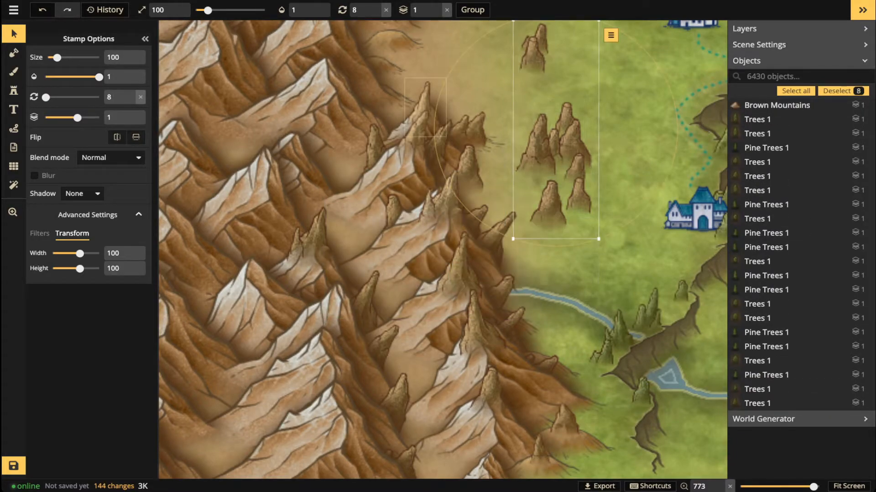
left_click(437, 5)
scroll(552, 128, "up", 2)
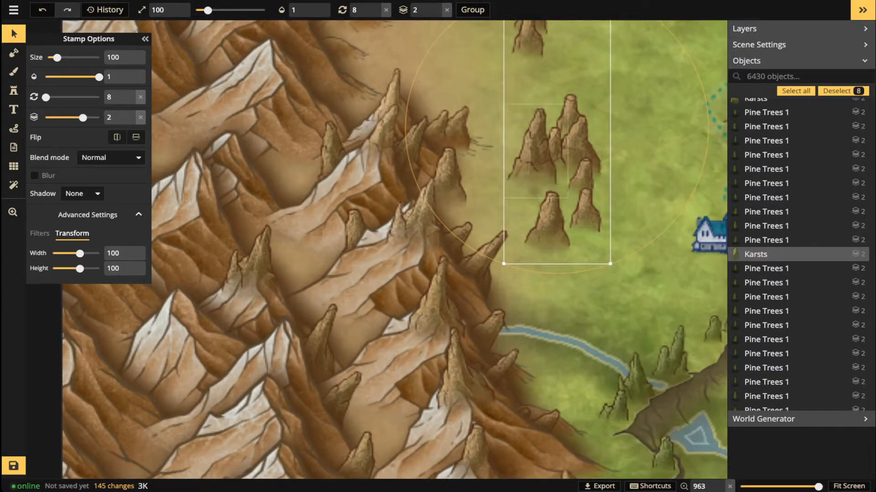
Move the main cluster's westernmost karst onto a snowy peak in the western part of the range, with rotation 353.
left_click(537, 151)
scroll(537, 150, "down", 3)
left_click_drag(536, 151, 282, 254)
scroll(285, 254, "down", 3)
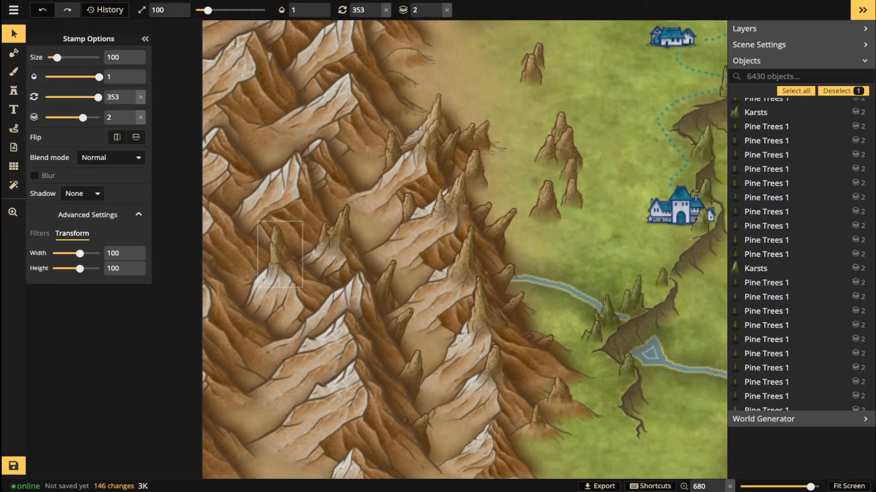
key("Escape")
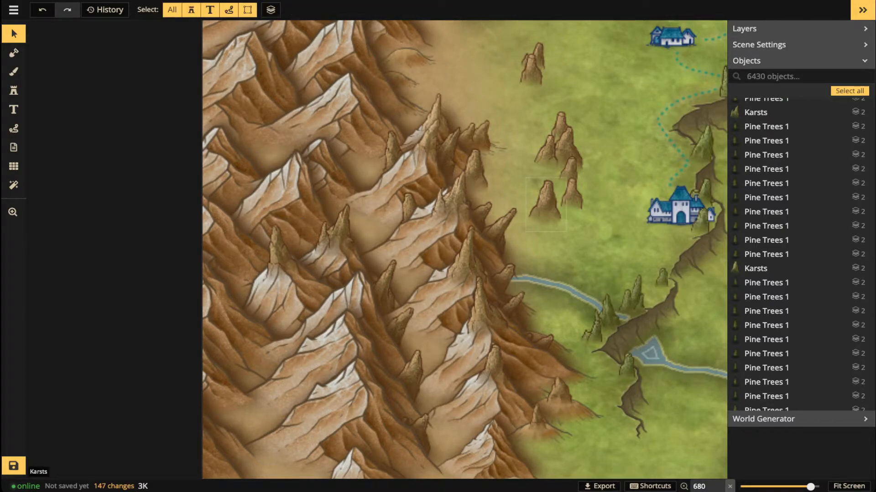
Move a large karst and a twin karst from the grassland cluster onto two peaks farther north in the range.
left_click_drag(546, 205, 293, 165)
key("Escape")
left_click(560, 150)
key("space")
left_click_drag(560, 151, 358, 204)
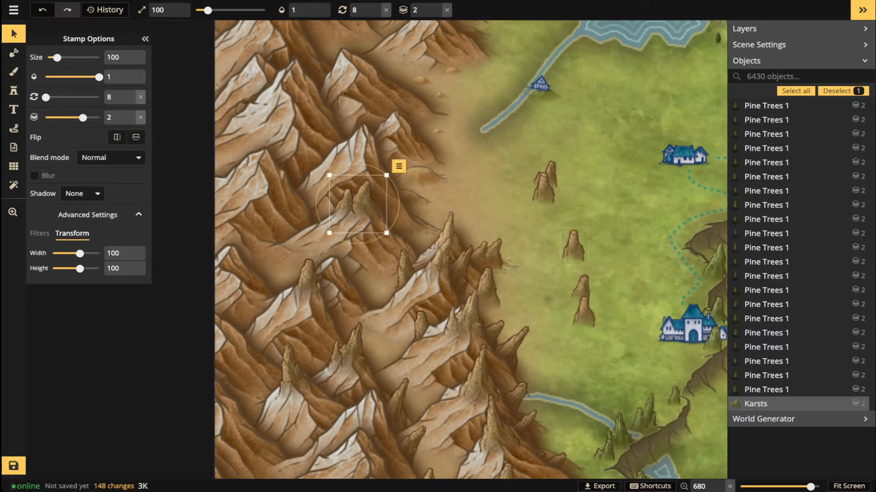
key("Escape")
Move one grassland karst onto the northern snowy peak and another onto the slope south of the twin karst.
left_click_drag(573, 247, 360, 136)
left_click(544, 188)
left_click_drag(544, 188, 337, 256)
key("r")
key("Escape")
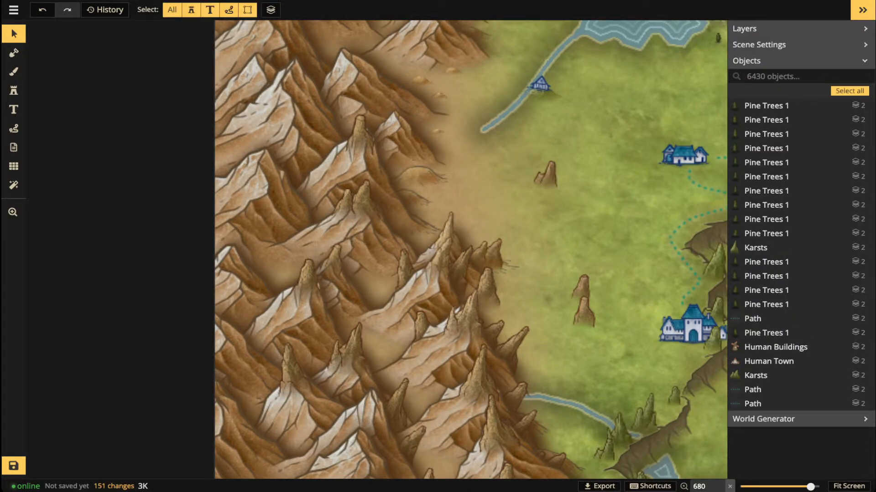
Move the northernmost grassland karst onto the hills at the range's northeastern foot, with rotation 353.
left_click_drag(546, 177, 419, 165)
key("shift+r")
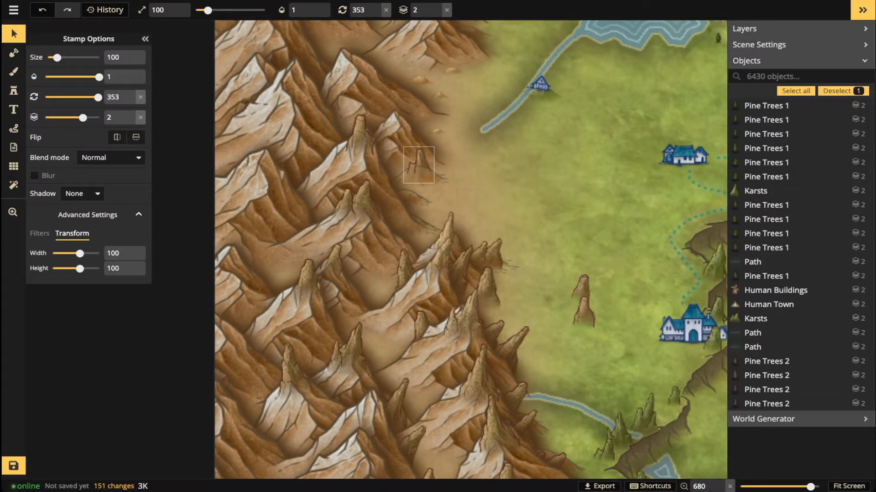
key("Escape")
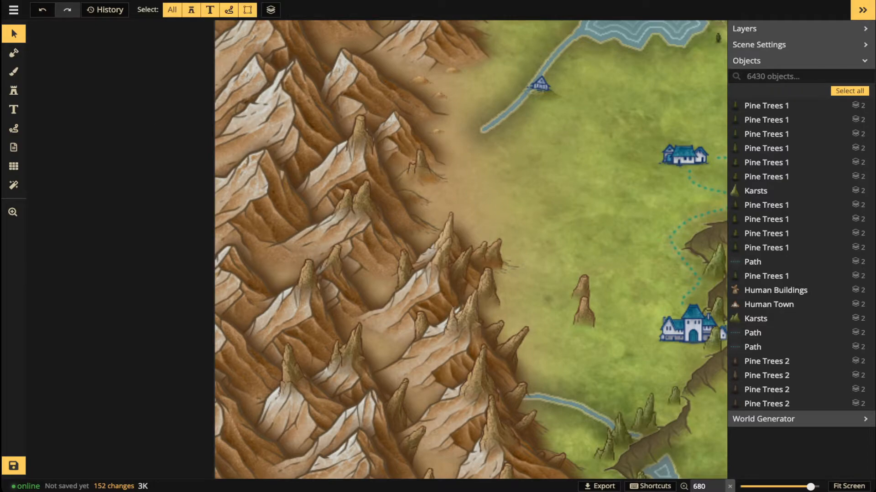
Move the lower of the last two grassland karsts to the east of the other and select both.
left_click_drag(584, 312, 577, 187)
scroll(523, 292, "up", 3)
scroll(522, 292, "down", 1)
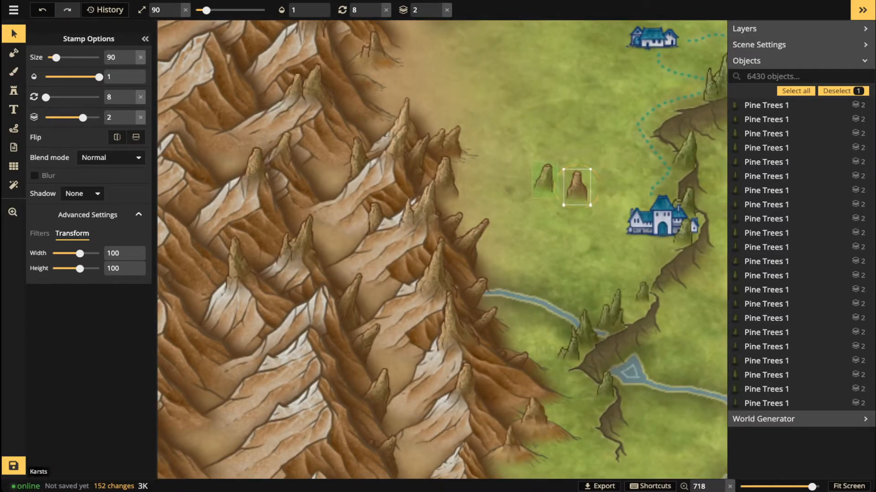
left_click(543, 180, "shift")
left_click(111, 157)
scroll(87, 246, "down", 3)
left_click(87, 294)
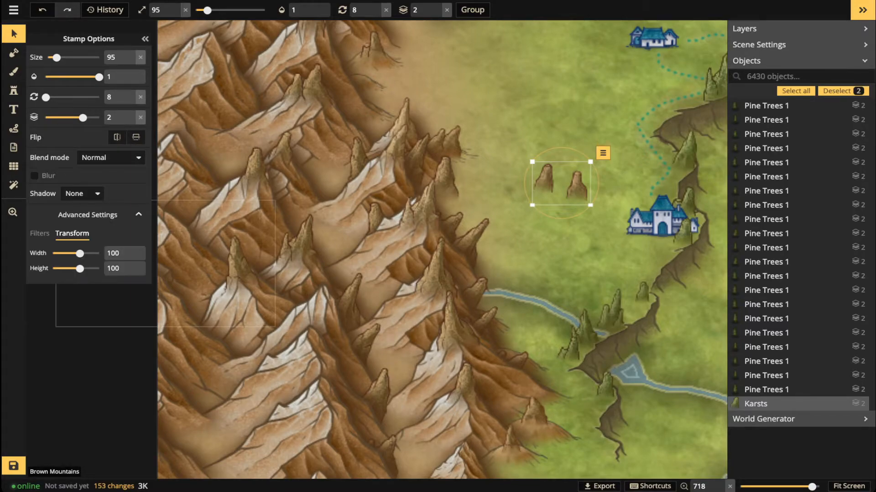
left_click(111, 157)
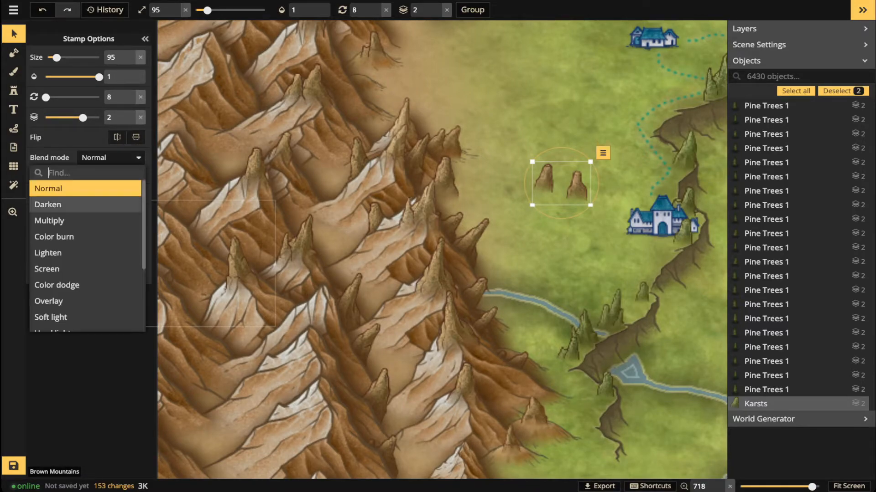
left_click(85, 301)
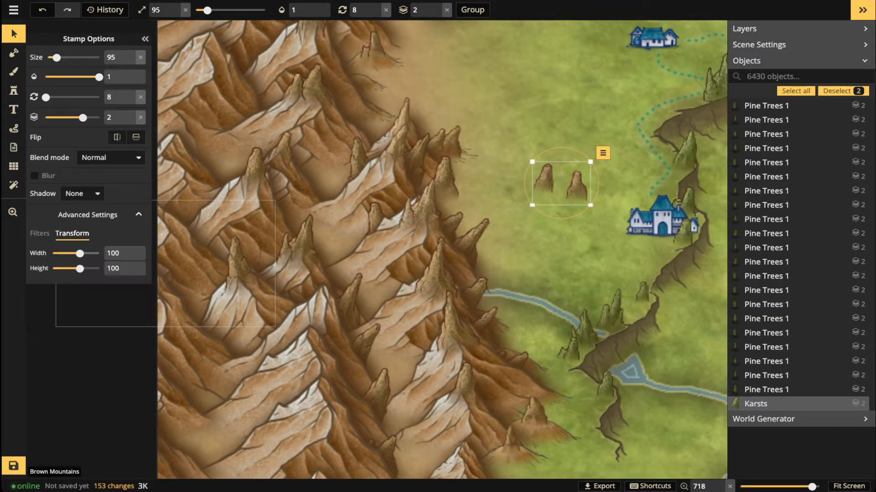
Give the two selected karsts an object shadow in brown 8B572A with blur 4.8.
left_click(82, 193)
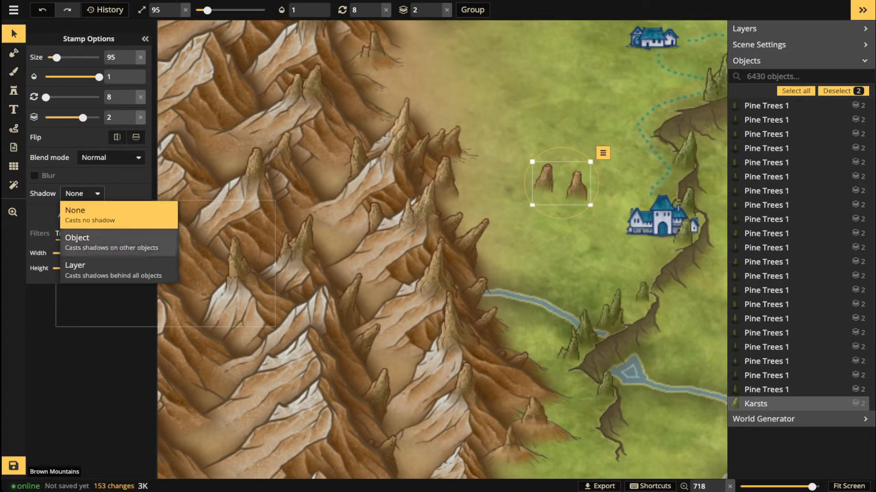
left_click(73, 239)
left_click(136, 193)
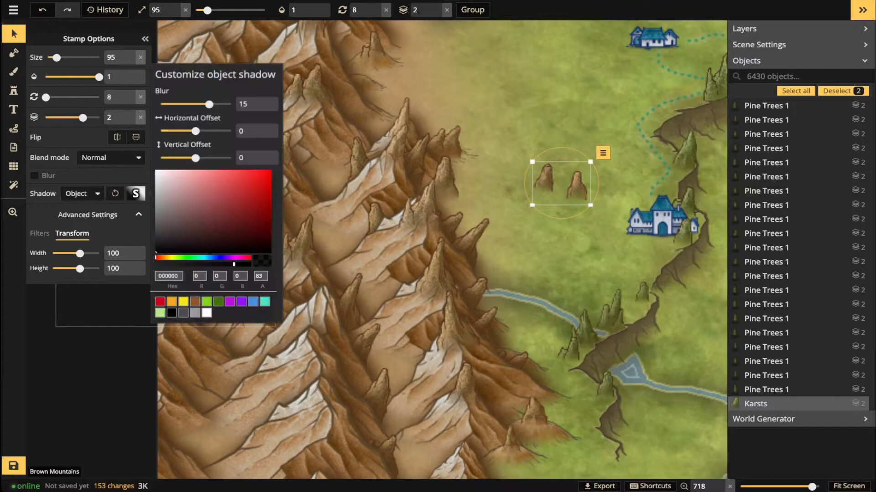
left_click(193, 299)
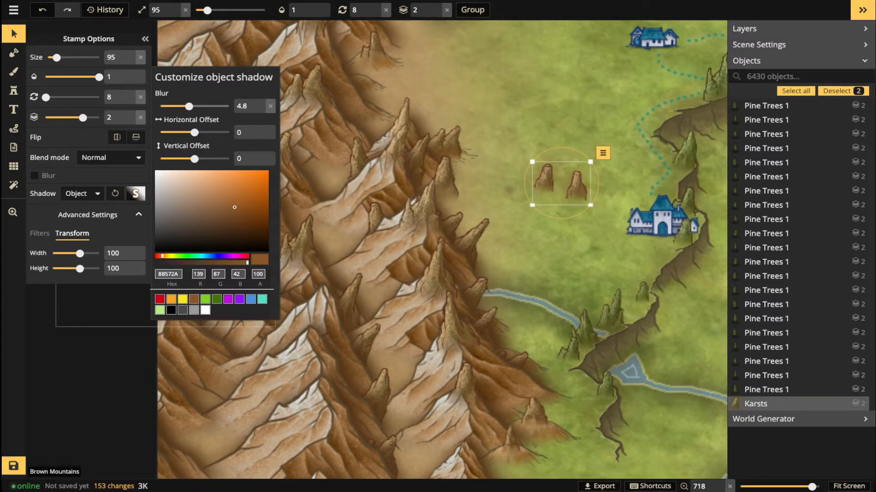
Set the shadow colour of the two selected karsts to 6C411B and scale the pair down slightly.
left_click_drag(235, 208, 240, 217)
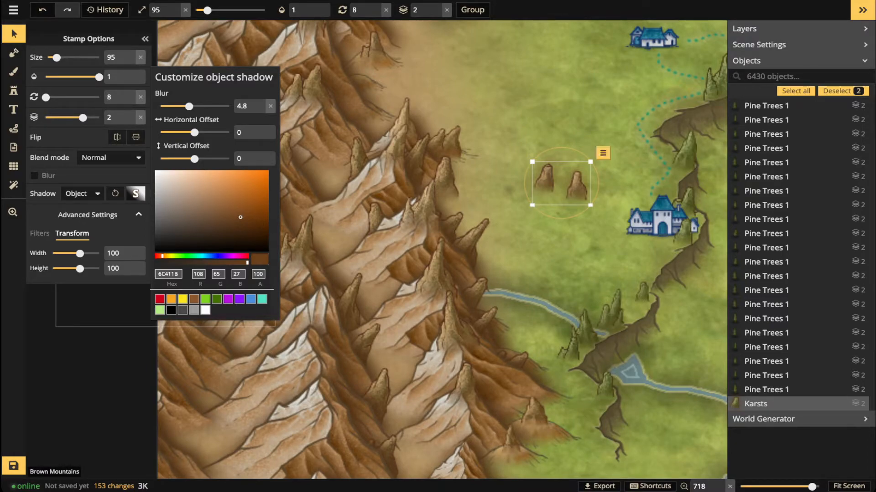
left_click_drag(590, 205, 579, 197)
Move one karst against the mountain range's eastern edge and the other just above the start of the lower river.
scroll(561, 194, "up", 3)
left_click_drag(535, 169, 421, 200)
left_click_drag(569, 178, 466, 291)
scroll(466, 291, "down", 2)
scroll(467, 291, "up", 3)
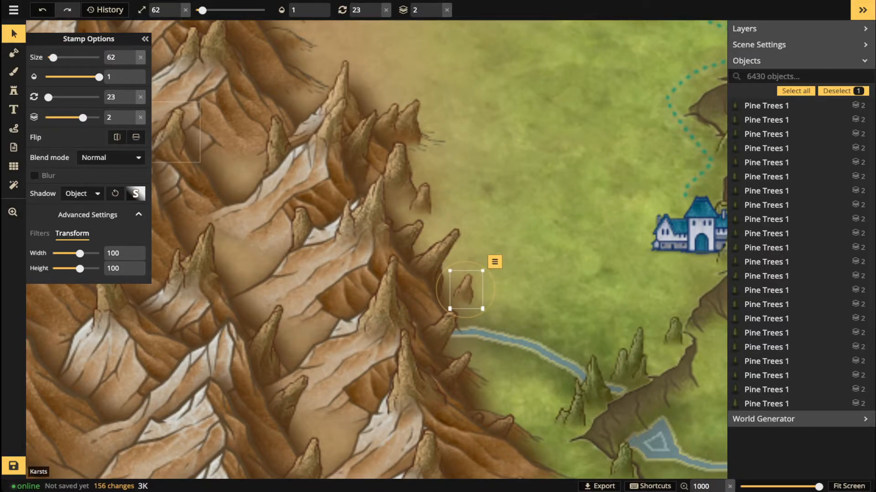
Stamp two size 62 karsts on the eastern foothills just below the end of the upper river.
left_click(13, 90)
key("space")
left_click_drag(448, 126, 539, 263)
left_click_drag(469, 162, 478, 186)
scroll(422, 187, "down", 3)
left_click(422, 186)
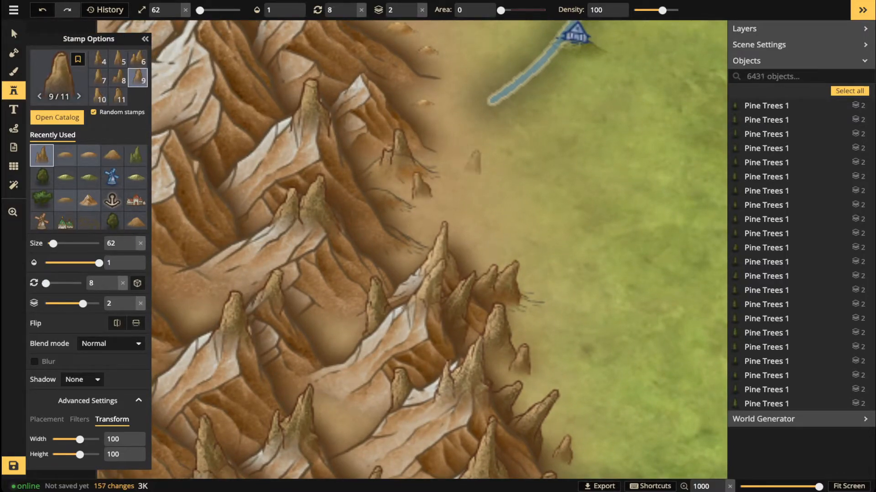
left_click(450, 125)
Stamp more size 62 karsts in the sandy valleys between the peaks inside the mountain range.
key("space")
left_click_drag(414, 316, 474, 199)
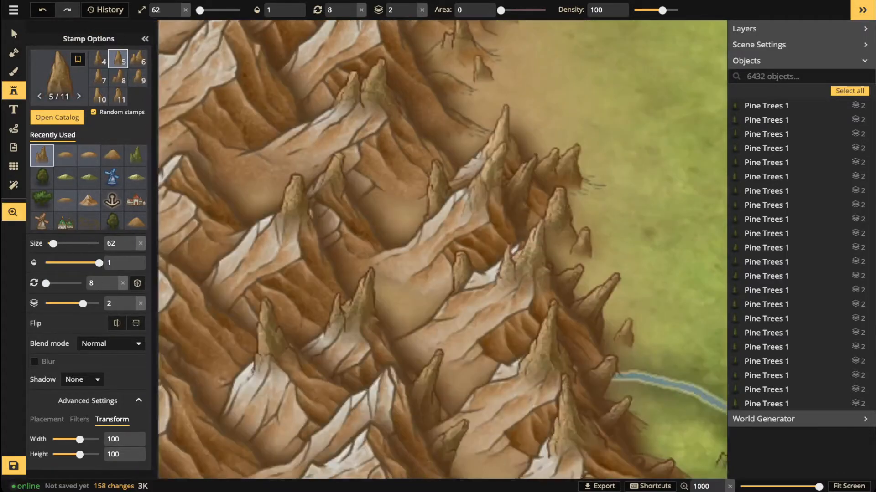
key("space")
left_click_drag(401, 213, 456, 59)
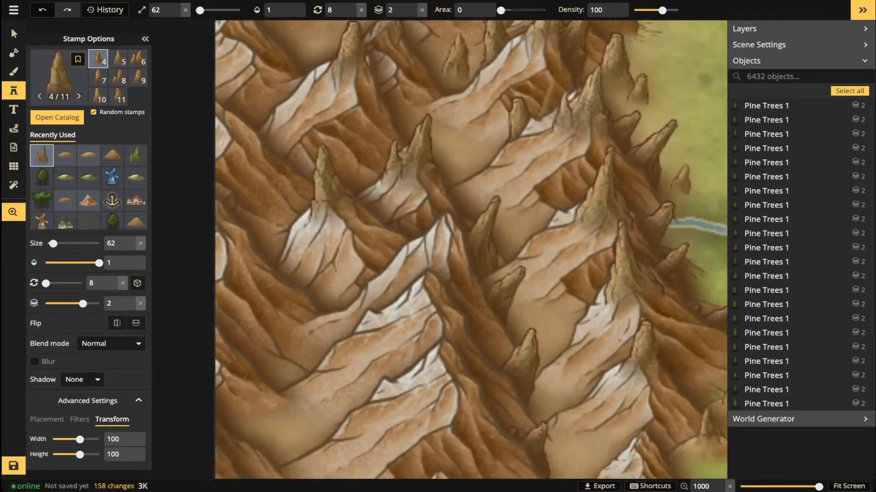
left_click(461, 136)
Stamp further size 62 karsts around the range's southeastern slope, with the rotation set to 23 for the one below the river's start.
key("space")
left_click_drag(648, 145, 616, 132)
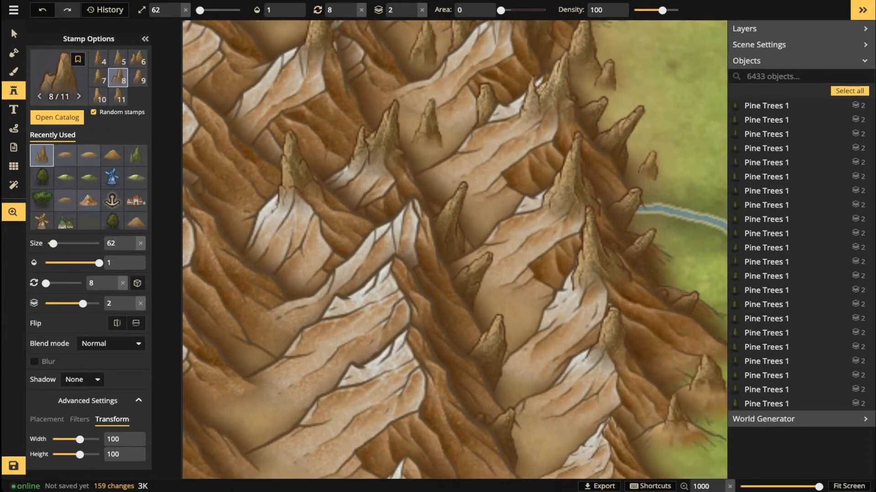
left_click_drag(702, 313, 579, 118)
key("space")
left_click_drag(463, 231, 488, 313)
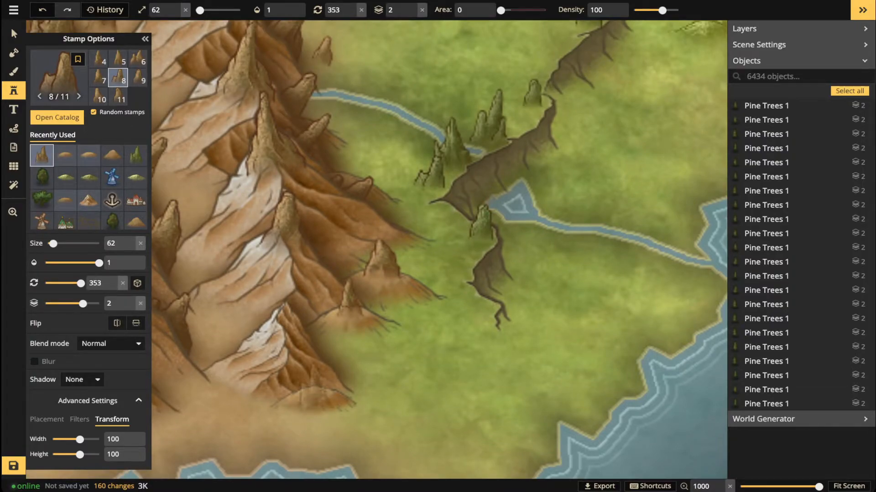
left_click(453, 253)
key("space")
left_click_drag(453, 254, 507, 450)
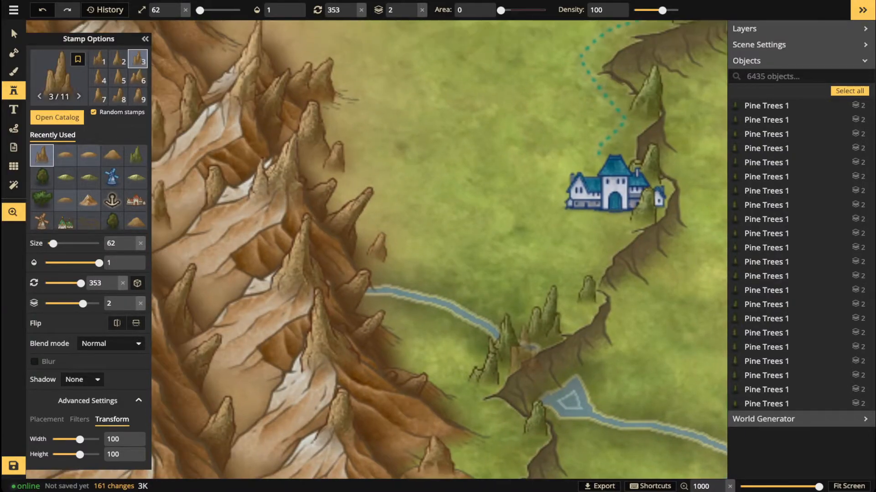
scroll(409, 342, "up", 3)
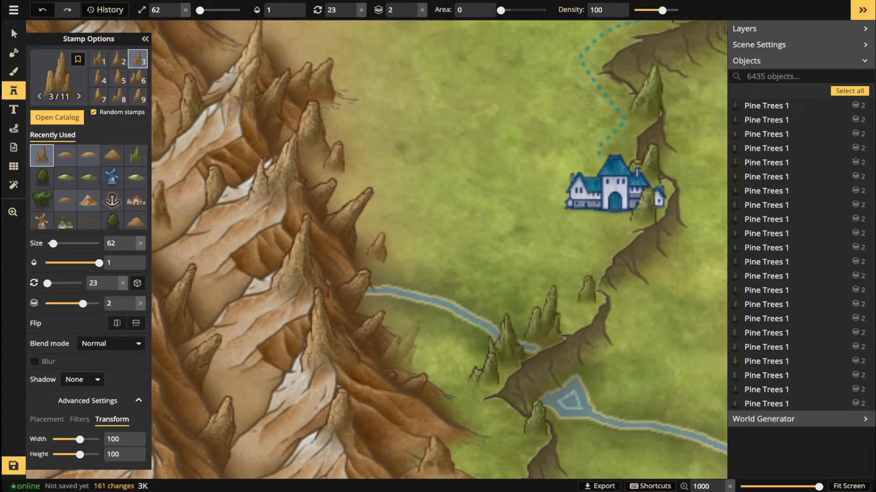
left_click(402, 345)
Set the stamp's blend mode to Luminosity and place a size 52 karst on the grass just off the mountain ridge.
key("space")
left_click_drag(445, 255, 471, 270)
left_click(110, 343)
scroll(73, 296, "down", 3)
left_click(55, 328)
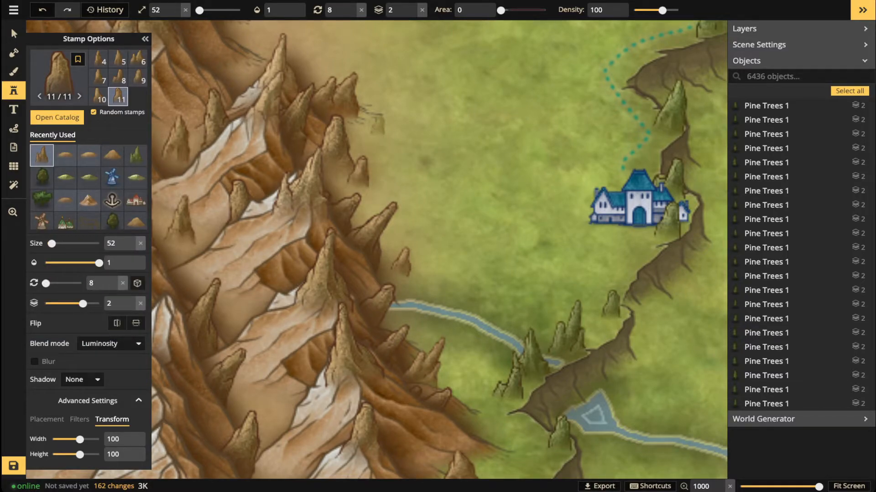
left_click(379, 117)
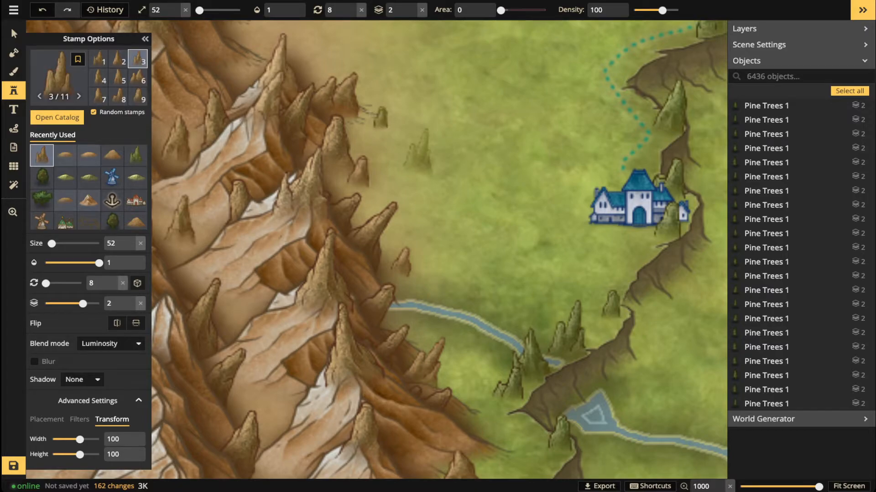
Stamp a larger Luminosity karst at size 112 and rotation 353 on the grass between the mountains and the blue castle.
scroll(410, 155, "up", 10)
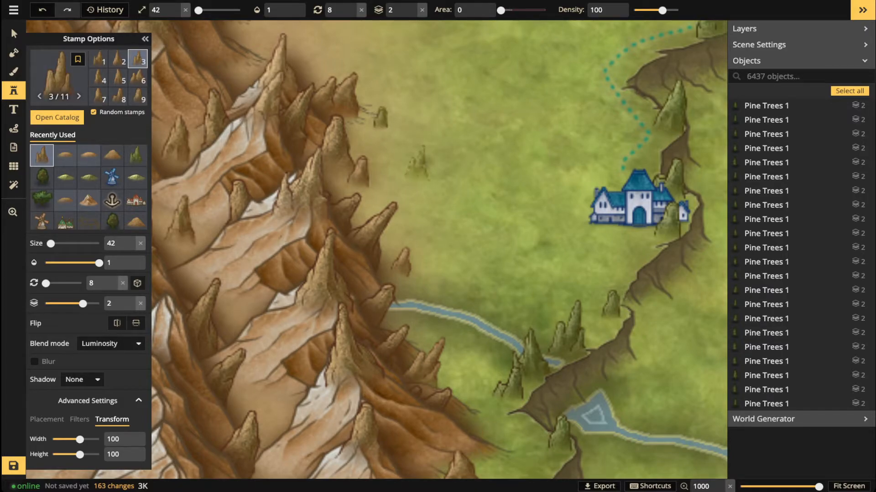
scroll(449, 155, "up", 8)
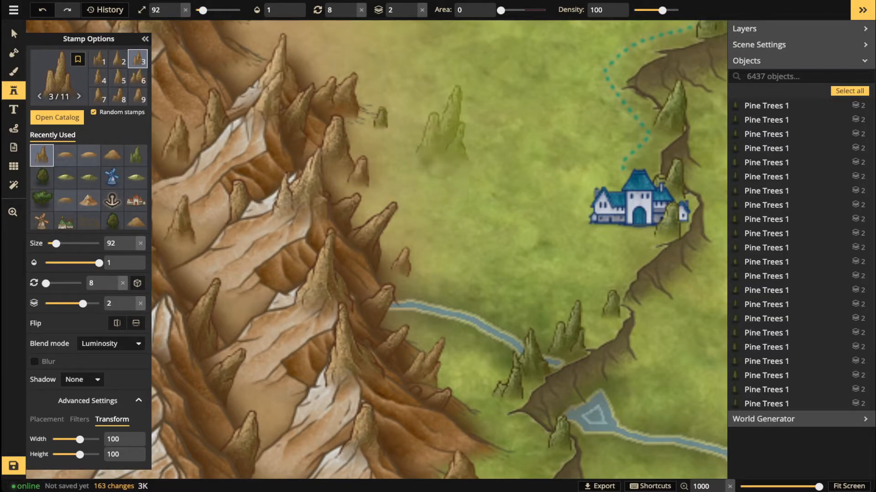
scroll(445, 165, "down", 5)
scroll(438, 150, "down", 8)
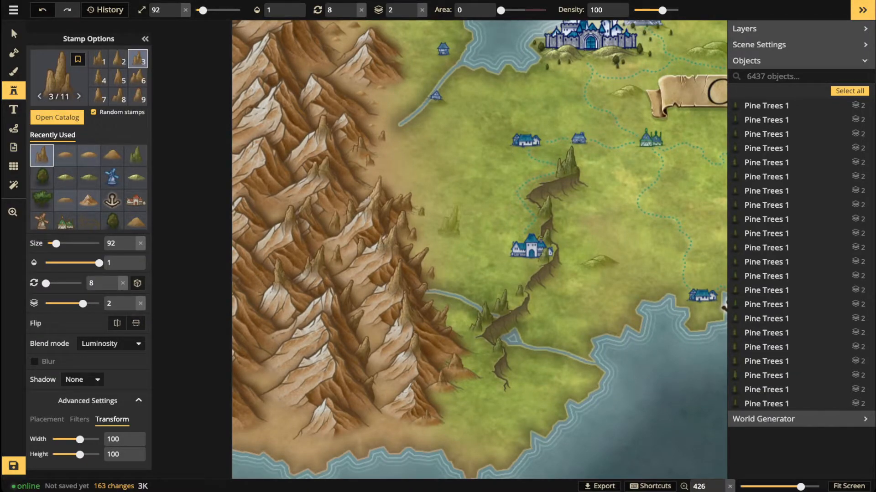
scroll(462, 226, "up", 1)
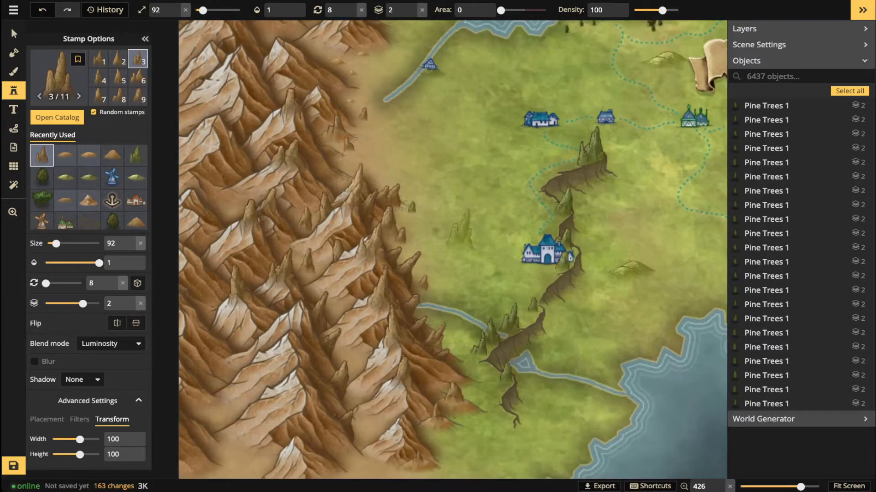
scroll(451, 214, "up", 1)
scroll(453, 219, "up", 2, "ctrl")
left_click(454, 219)
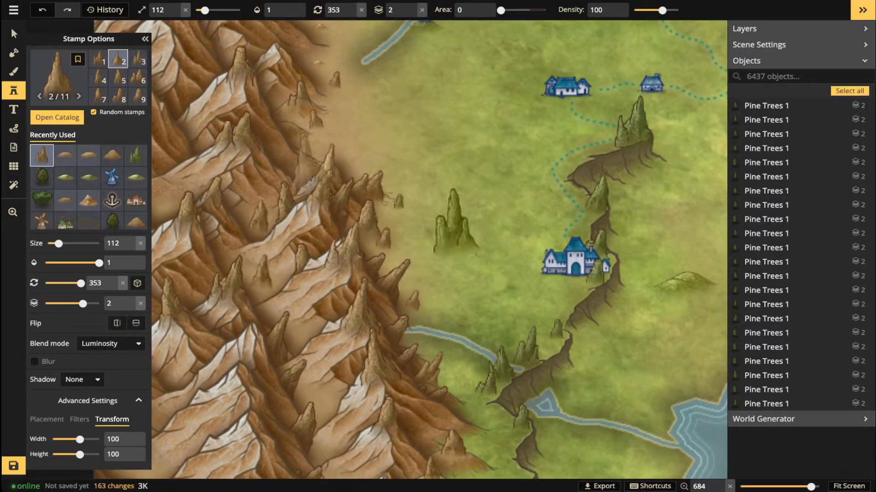
Rotate the large green karst to 6, scale it down to size 101 and shift it slightly south.
left_click(13, 34)
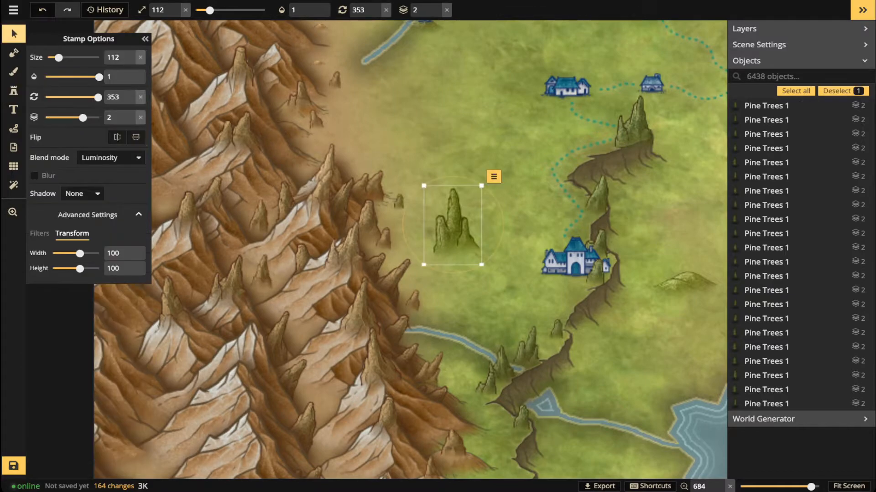
scroll(453, 225, "up", 3, "alt")
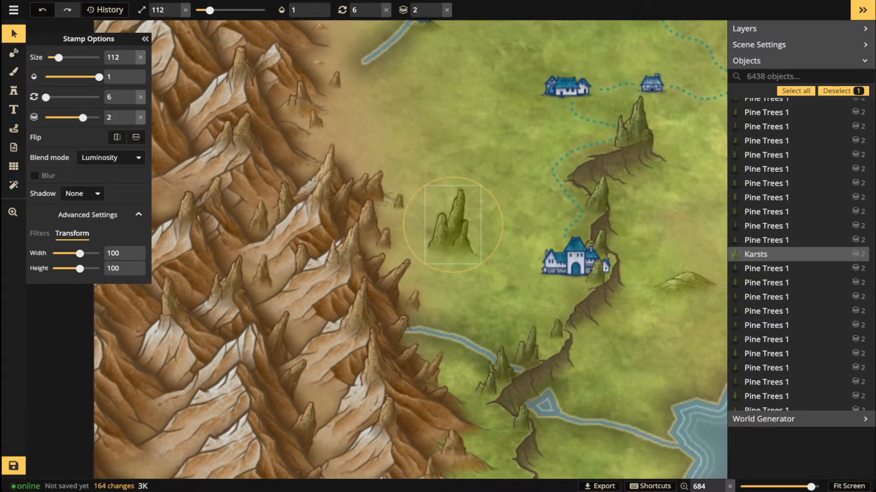
left_click_drag(481, 263, 476, 257)
left_click_drag(451, 221, 451, 226)
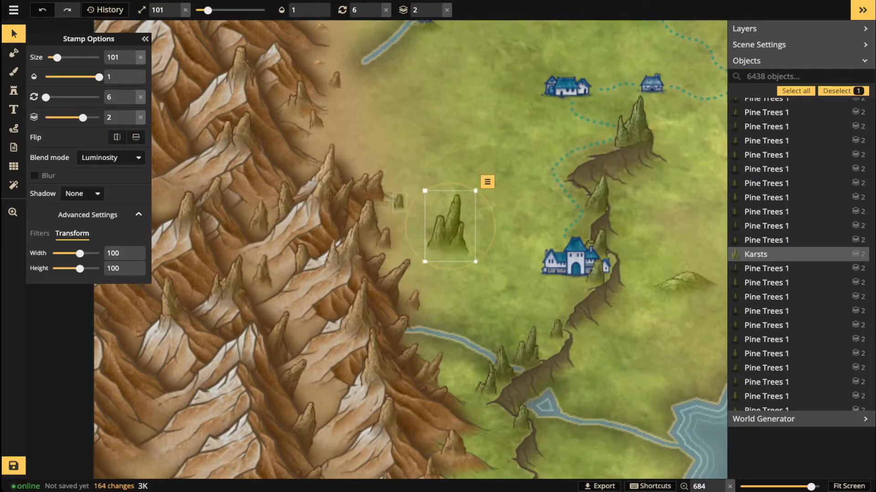
Stamp a small Luminosity karst at the foot of the large green karst.
left_click(399, 203)
left_click(14, 90)
scroll(426, 248, "up", 3)
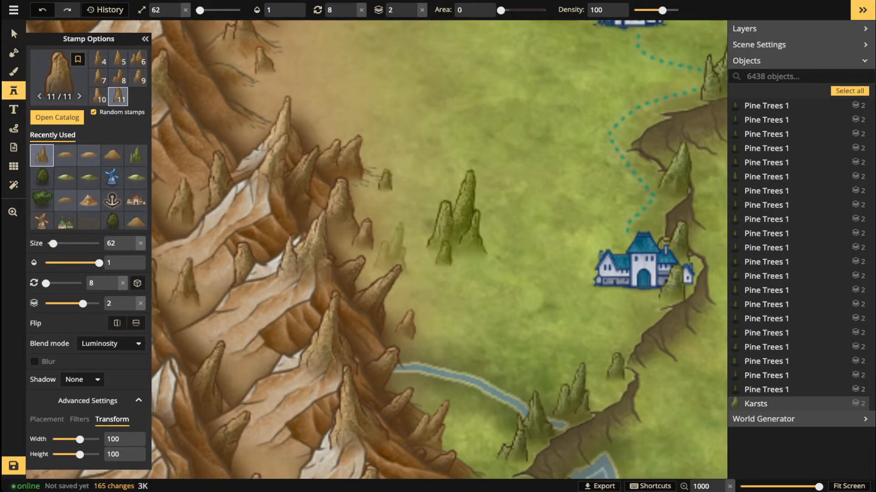
left_click(518, 249)
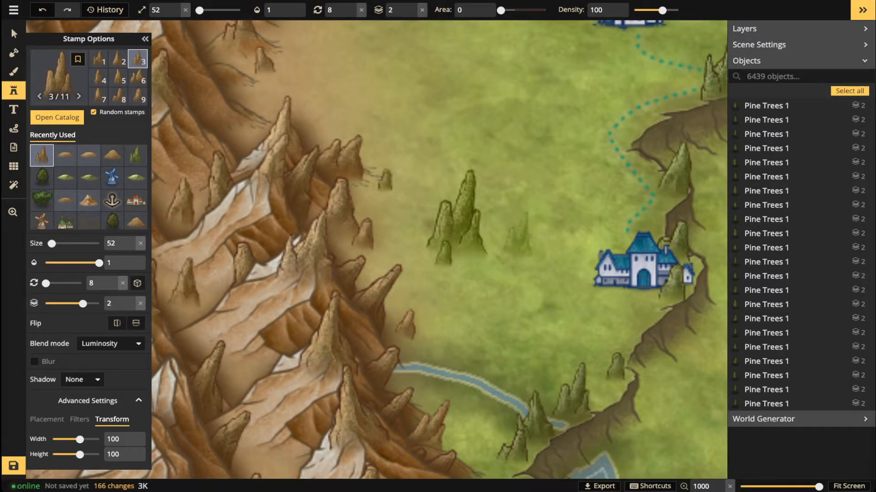
Stamp two size 52 karsts at rotation 353, one on each side of the large green karst.
key("Left")
left_click(403, 212)
left_click(418, 157)
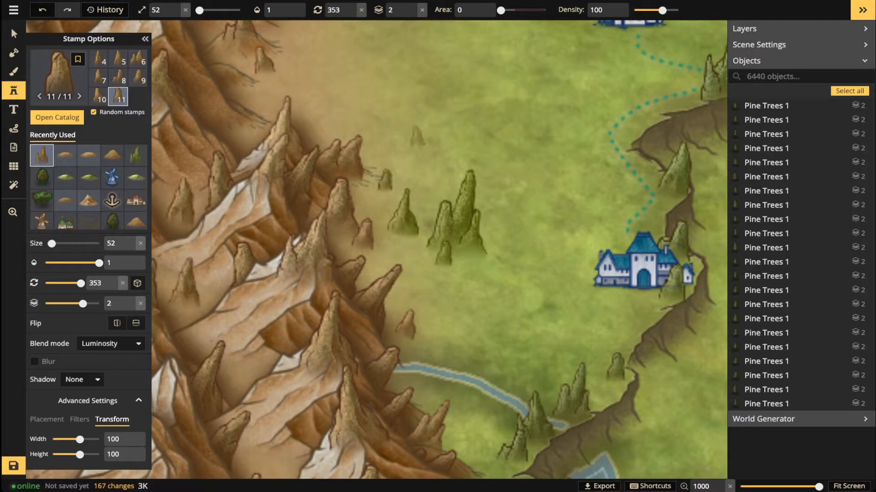
left_click(525, 209)
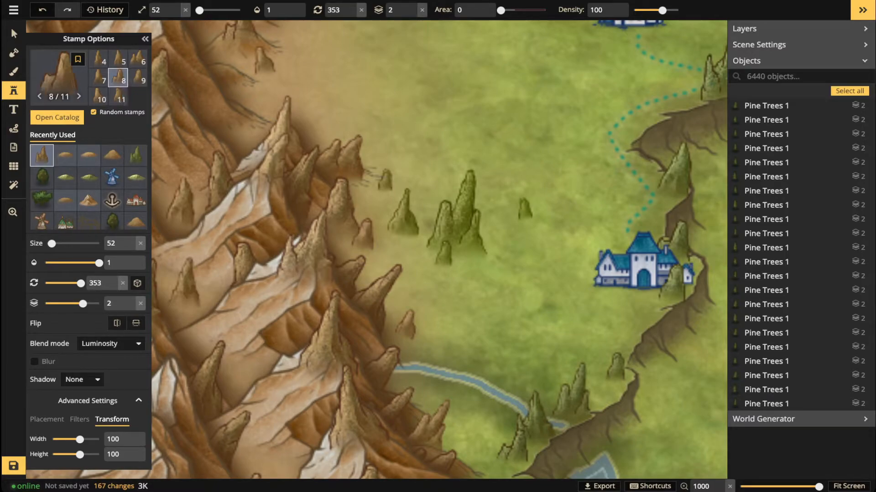
Select the five green karsts between the mountains and the castle and give them an Object shadow.
key("s")
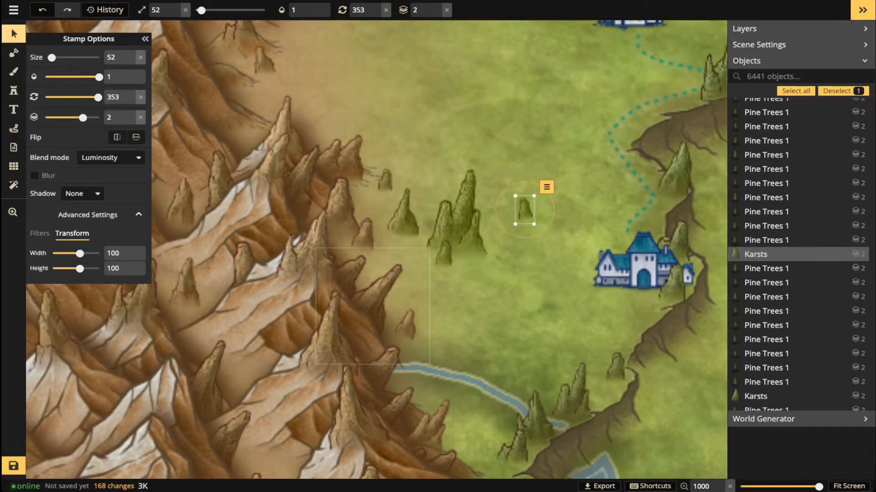
key("Escape")
scroll(410, 273, "down", 3)
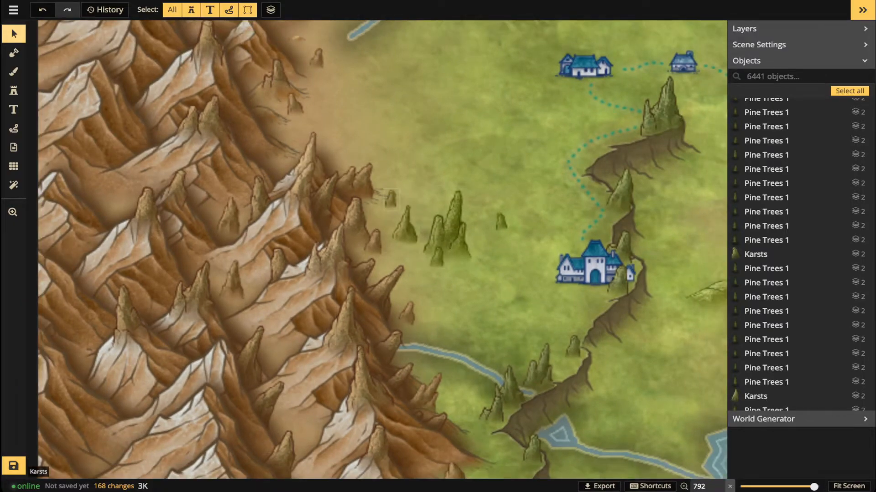
left_click_drag(383, 187, 479, 271)
left_click(501, 221, "shift")
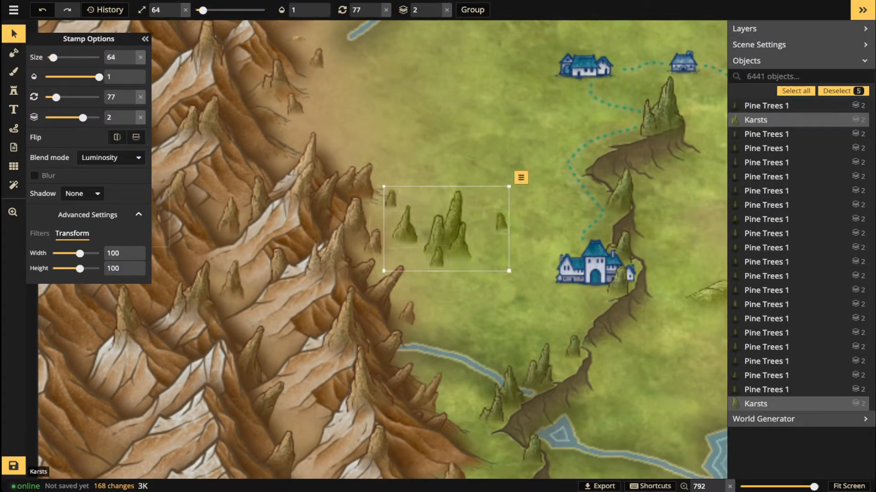
left_click(82, 194)
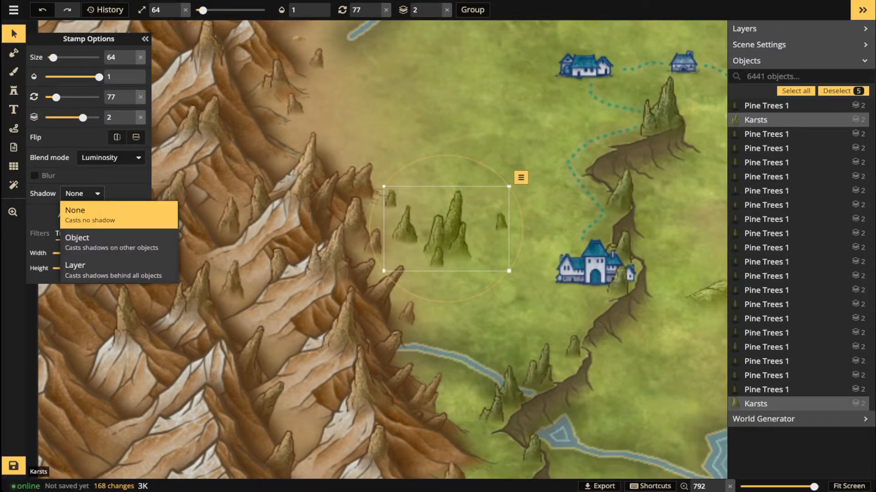
left_click(78, 236)
Customize the five karsts' shadow with dark green 1E3702, blur 7.4 and vertical offset 4.6, and deselect them.
left_click(135, 193)
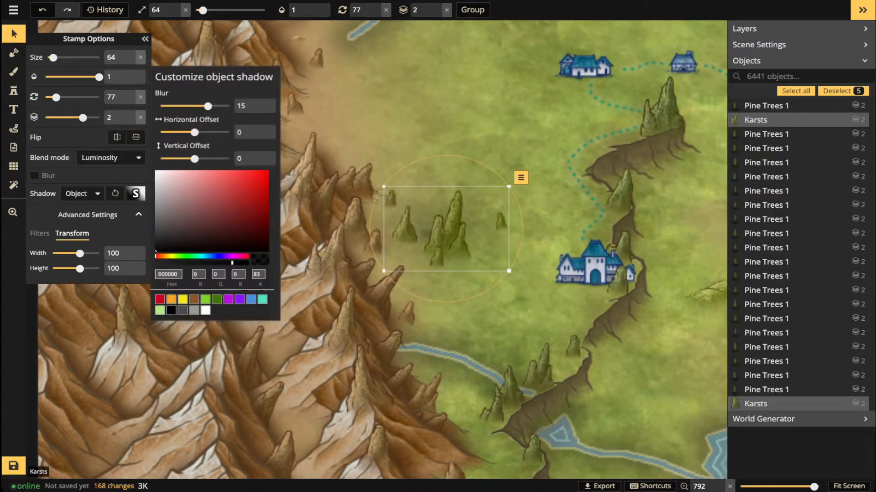
left_click(216, 299)
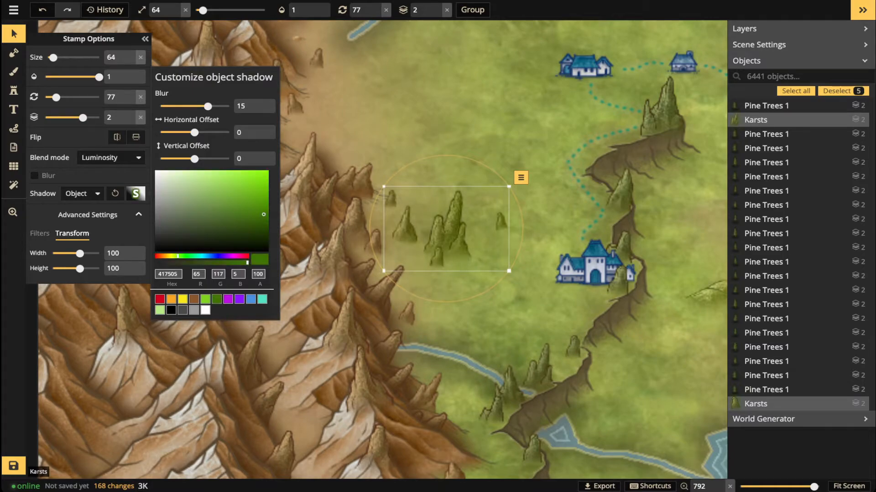
left_click_drag(263, 215, 264, 234)
left_click_drag(208, 106, 196, 106)
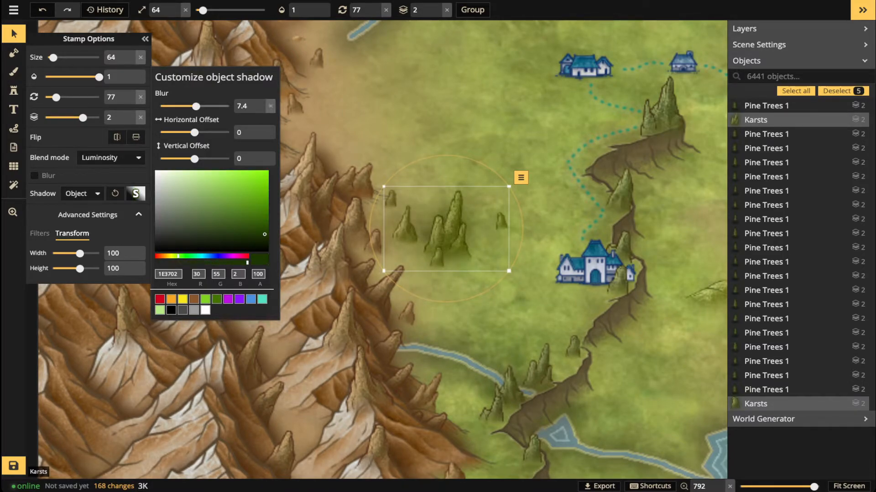
left_click_drag(195, 158, 201, 158)
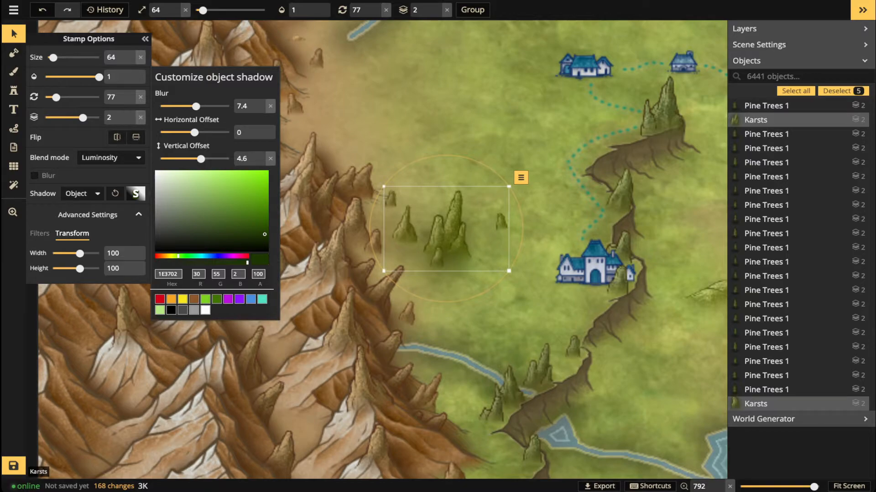
scroll(353, 127, "down", 5)
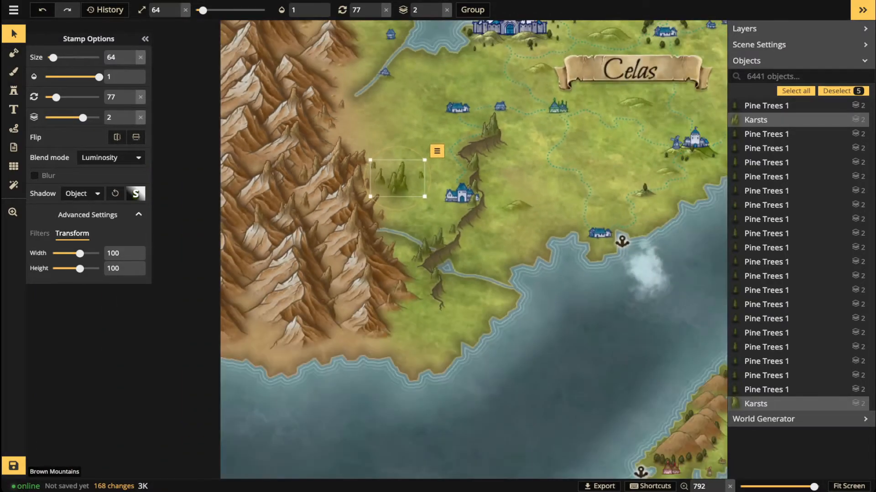
key("Escape")
scroll(423, 122, "down", 1)
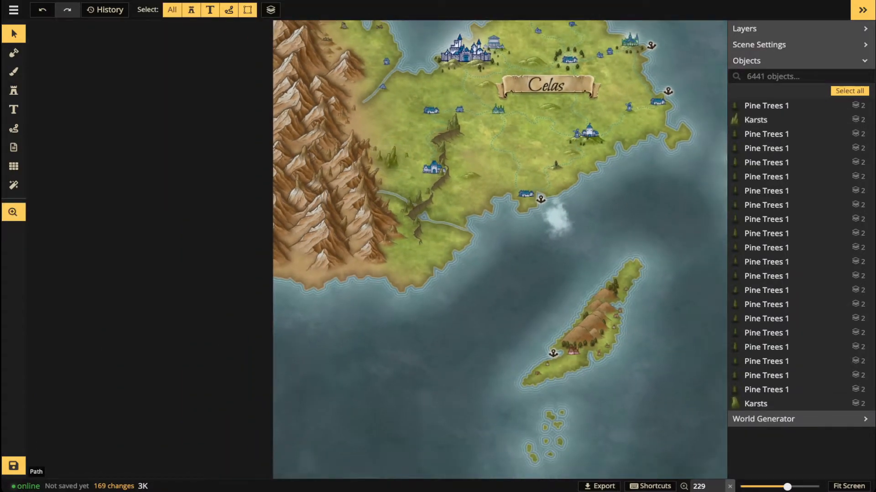
Stamp a size 52 Luminosity karst at rotation 353 in the grass just south of the large green karst.
left_click_drag(423, 122, 457, 224)
scroll(425, 285, "up", 4)
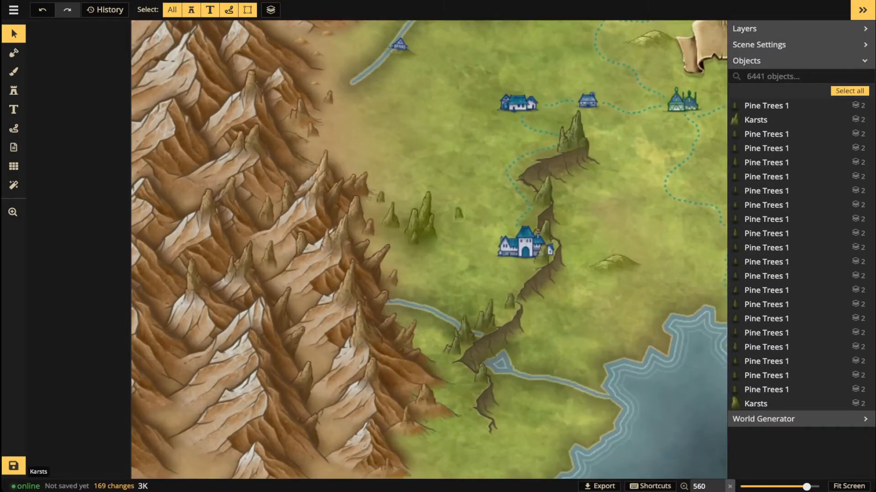
left_click(458, 213)
key("s")
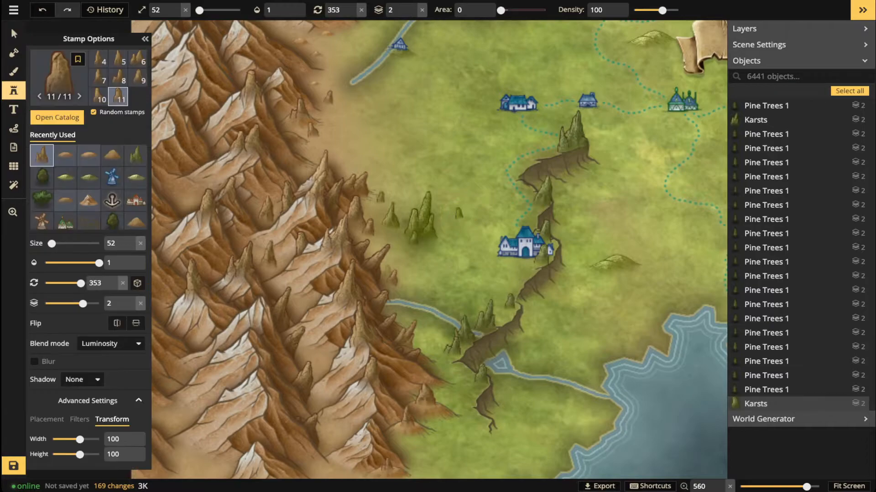
left_click(412, 265)
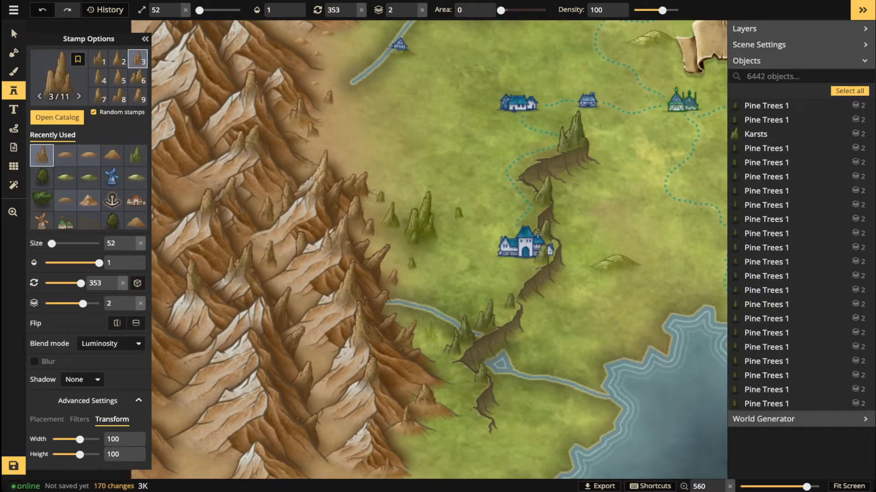
Stamp a size 42 Luminosity karst at rotation 8 on the river, just west of the karsts by the cliff.
scroll(432, 333, "up", 4)
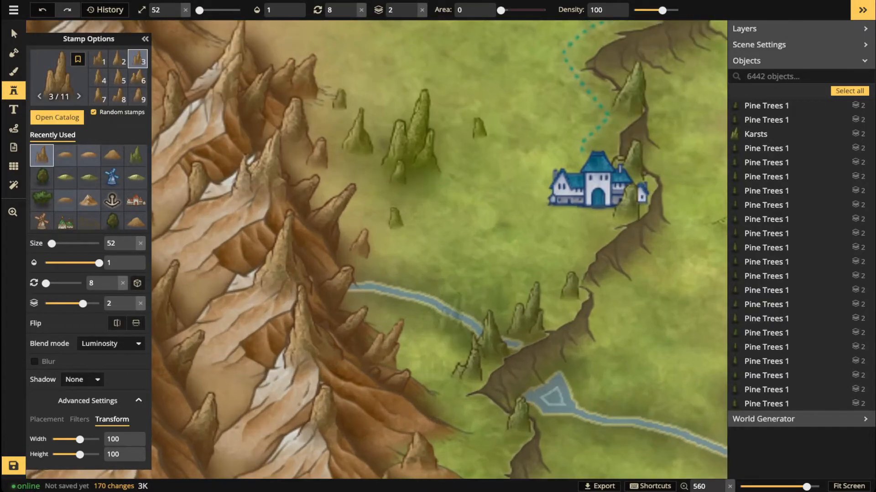
key("bracketleft")
left_click(455, 323)
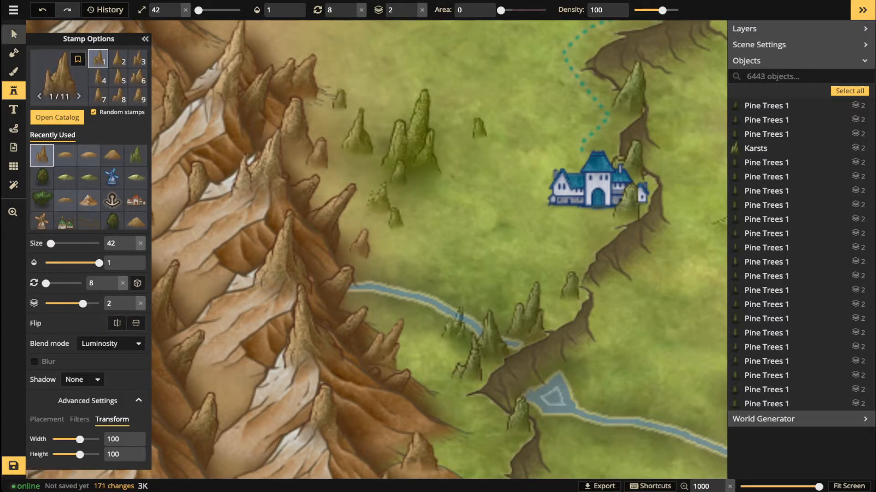
Set the new river karst's blend mode to Normal and its hue to 0, and rotate it to 358.
left_click(14, 34)
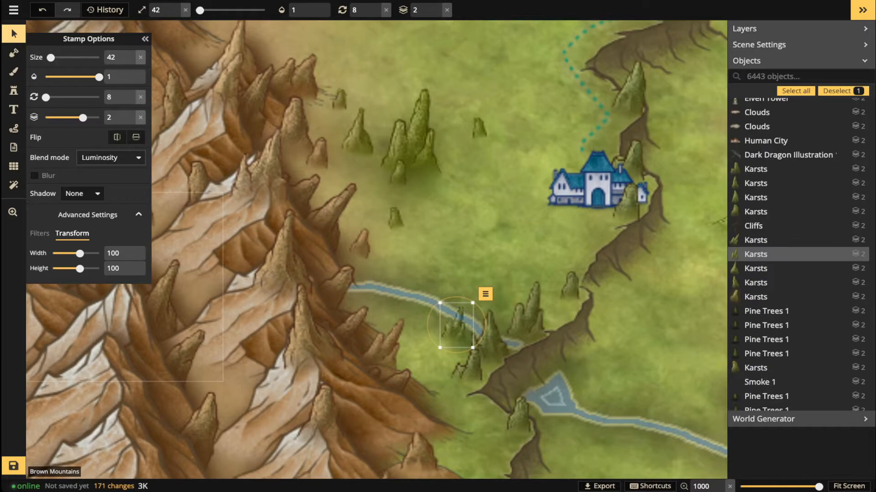
left_click(109, 158)
scroll(87, 251, "up", 5)
left_click(85, 188)
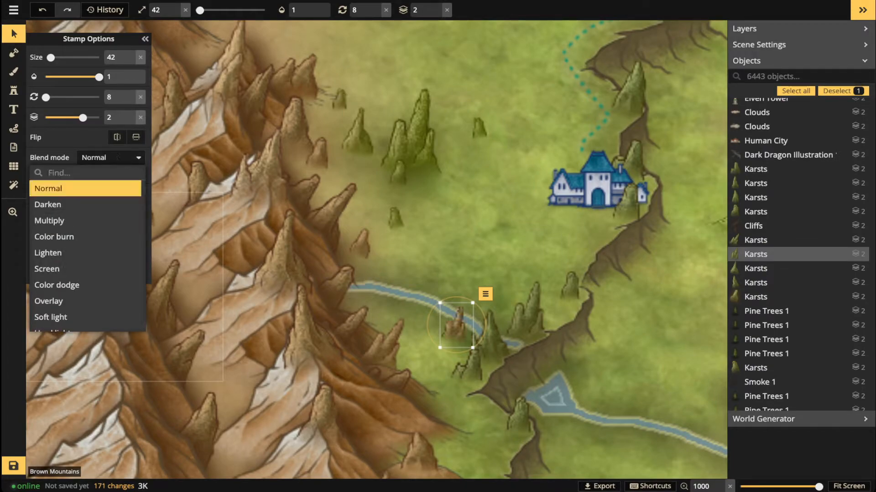
key("Escape")
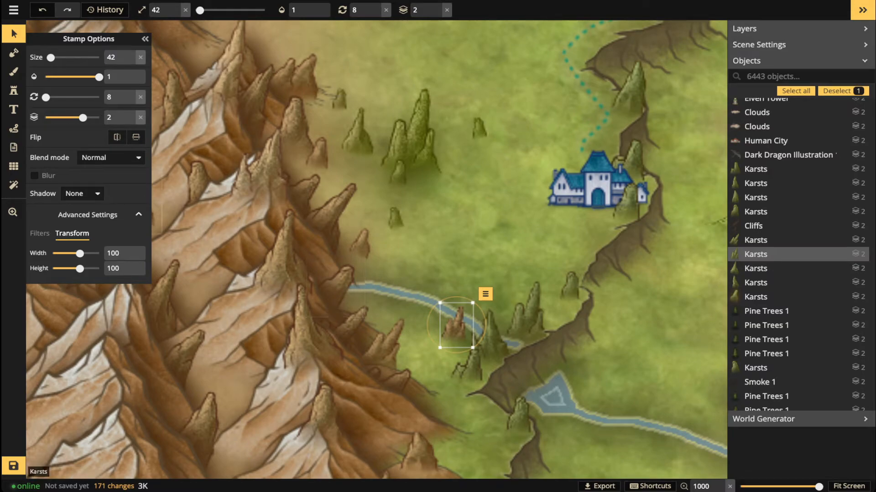
left_click(40, 233)
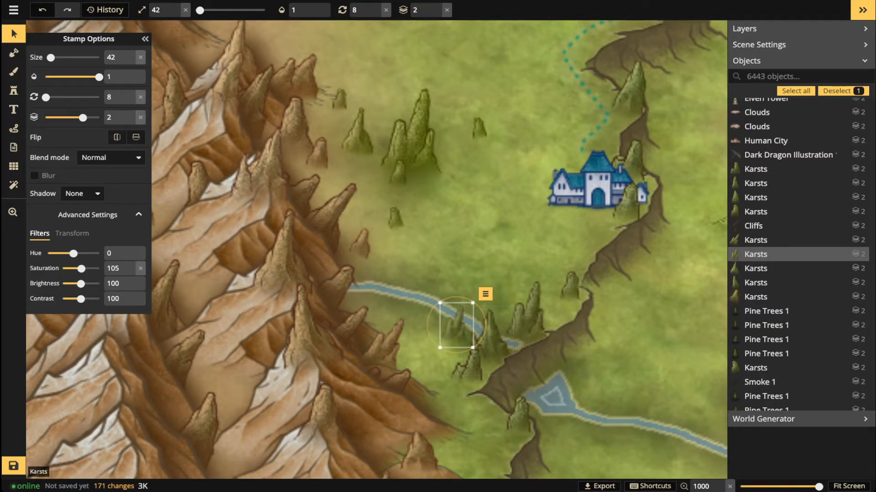
left_click_drag(483, 314, 480, 309)
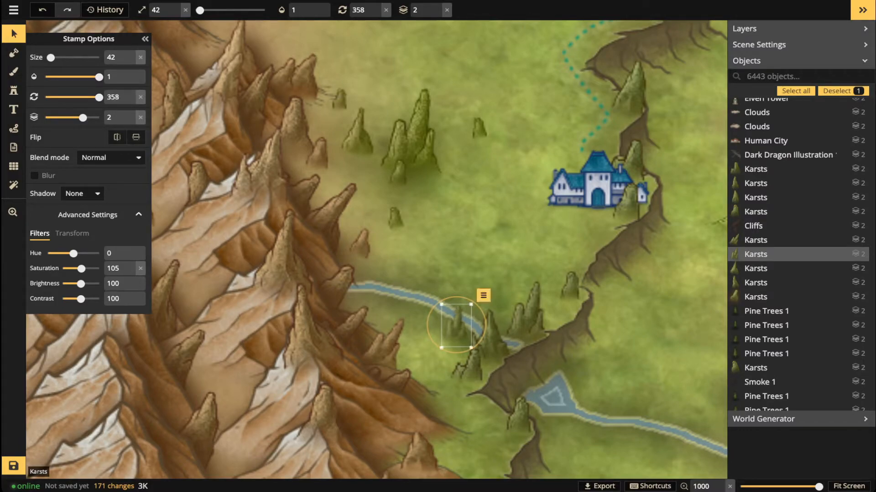
Stamp size 42 green karsts with Luminosity blending on the river's western stretch and just north of the river.
left_click(13, 90)
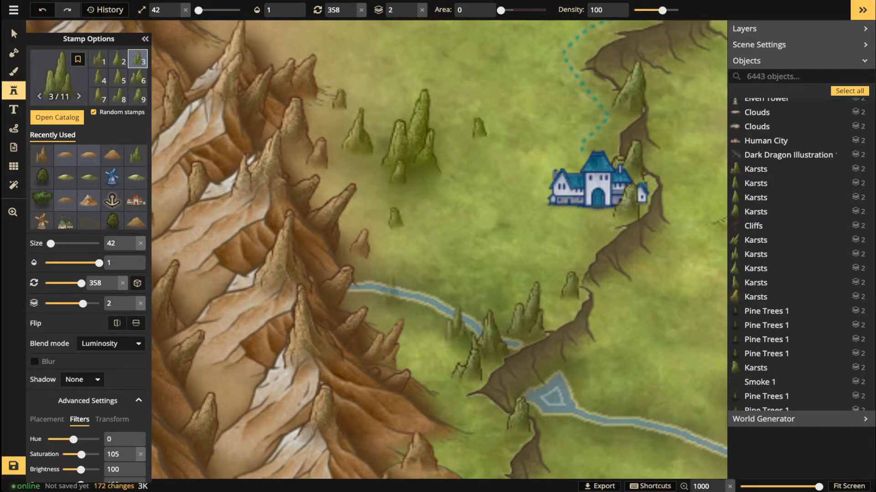
left_click(391, 296)
left_click(436, 280)
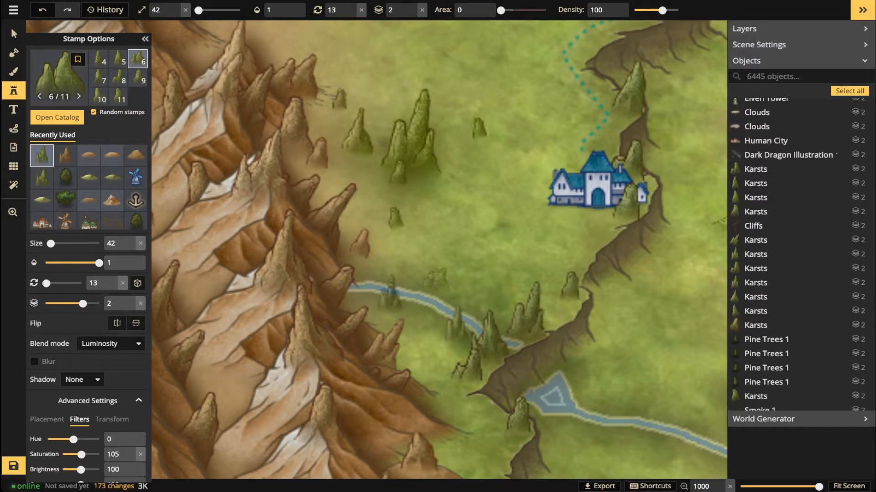
left_click(435, 281)
scroll(401, 276, "down", 1)
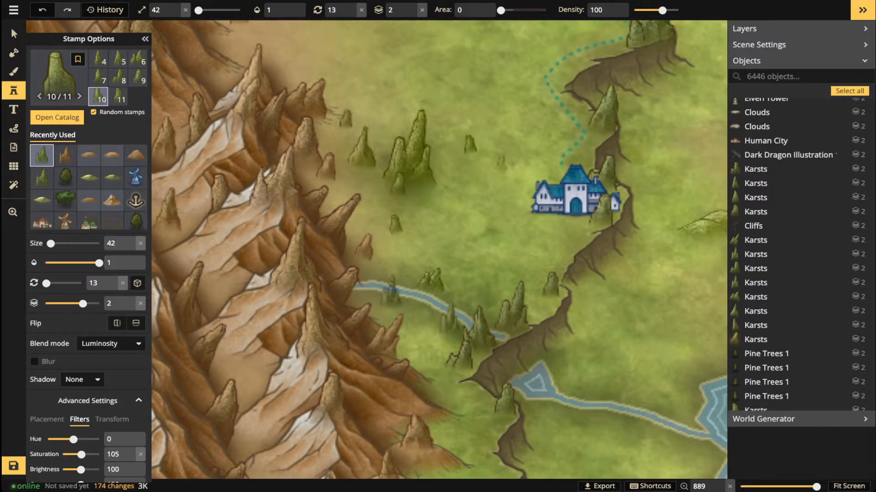
Select the small karst just north of the river and save the map.
scroll(461, 193, "down", 3)
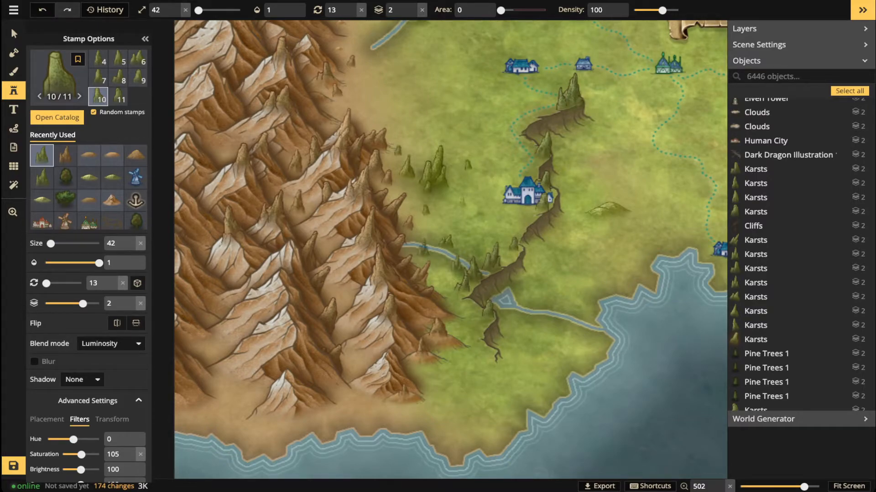
scroll(404, 189, "up", 3)
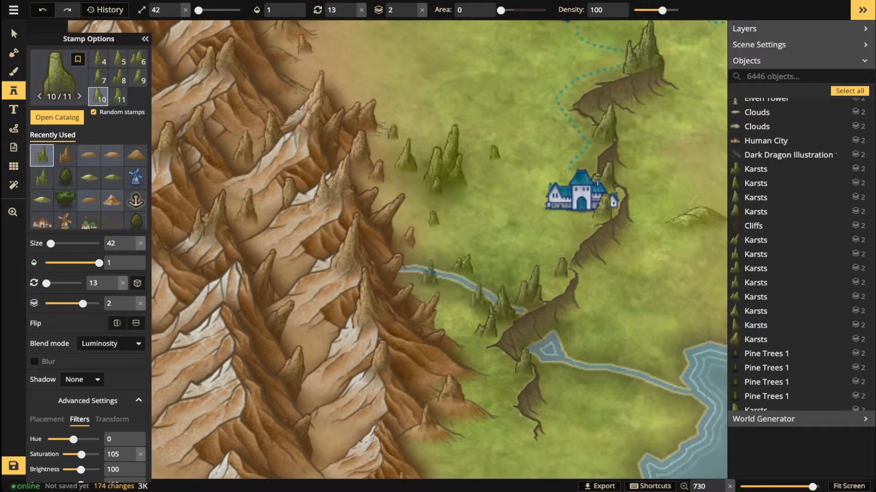
left_click(14, 34)
left_click(487, 284)
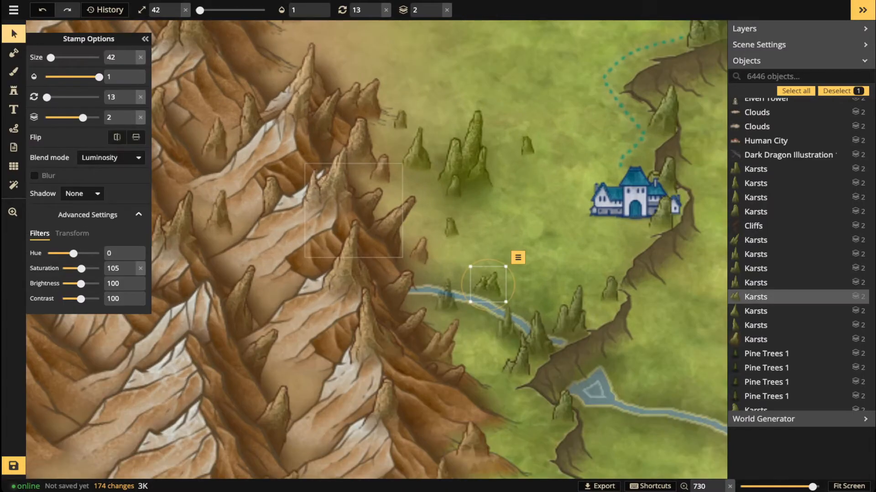
key("space")
left_click_drag(418, 150, 369, 273)
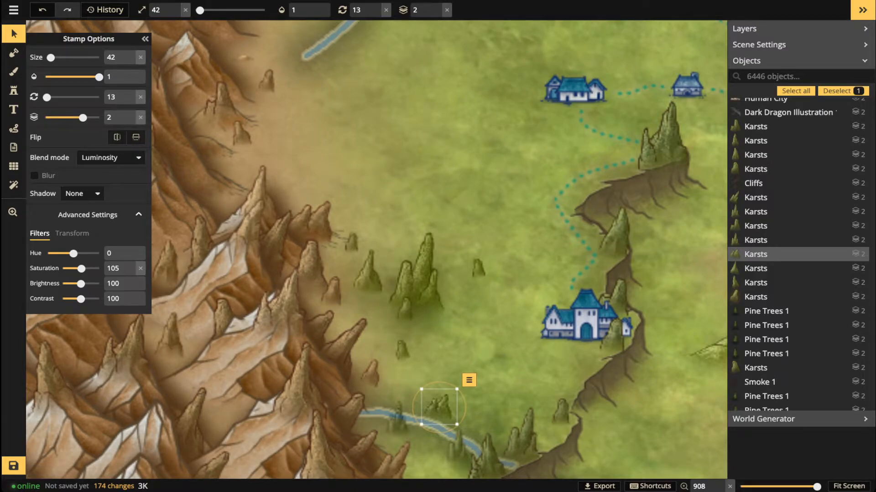
scroll(296, 212, "down", 2)
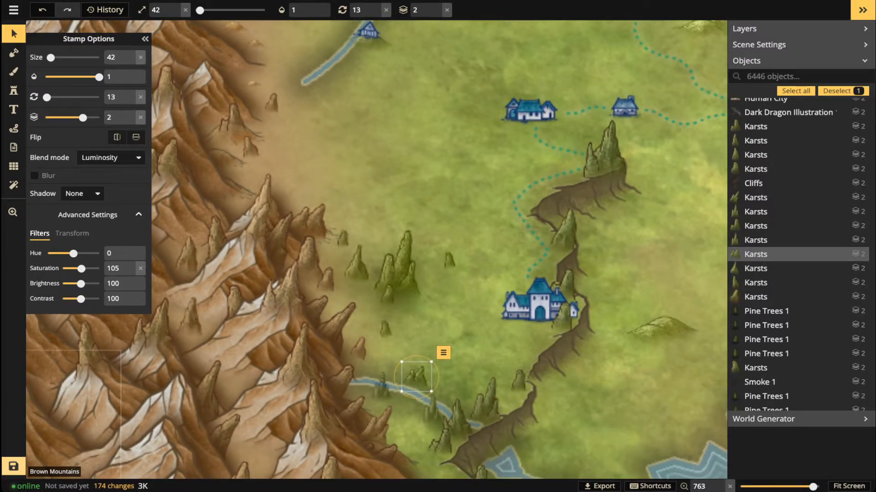
key("ctrl+s")
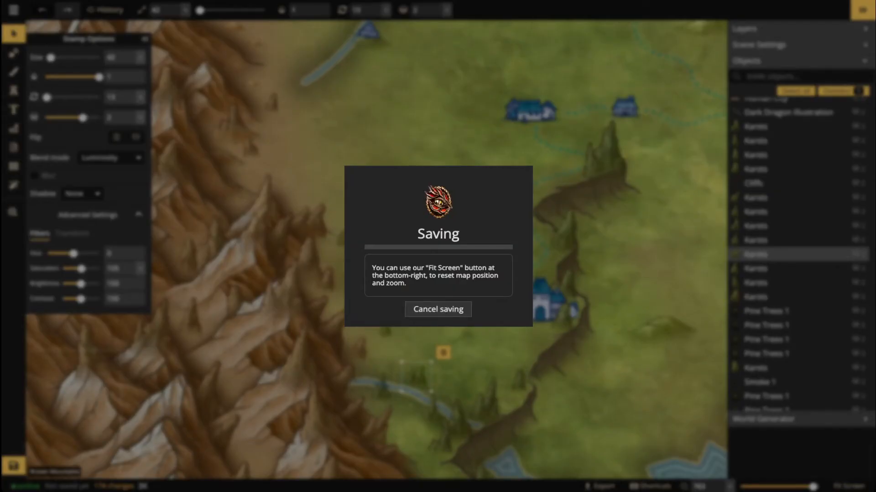
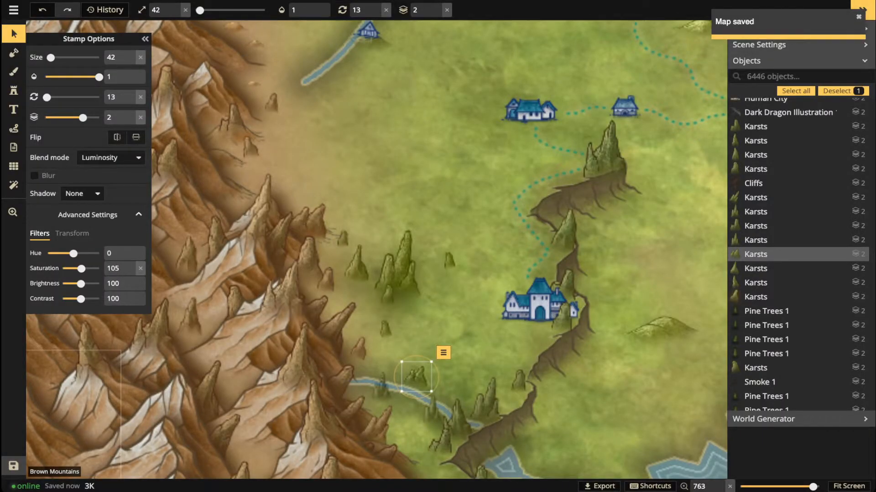
Move the small blue house and its hill off the northern river onto the open grass southeast of it.
left_click(13, 34)
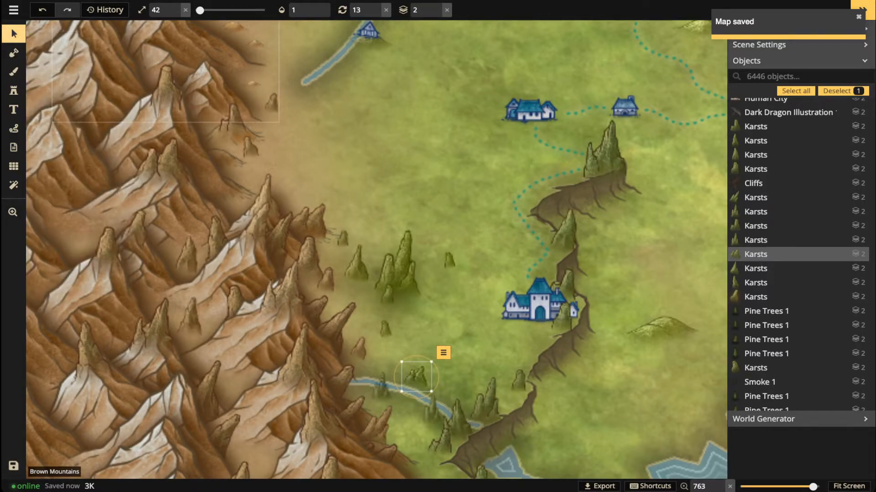
scroll(268, 55, "up", 3)
left_click_drag(396, 27, 386, 187)
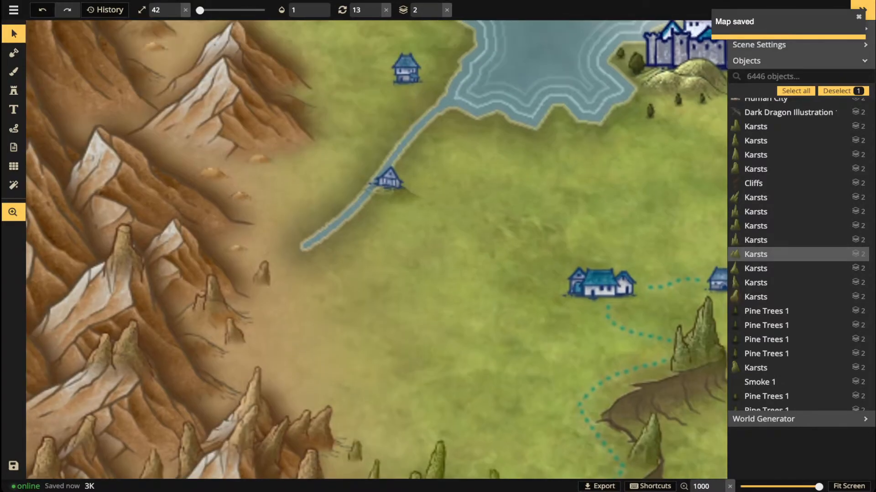
left_click(387, 182)
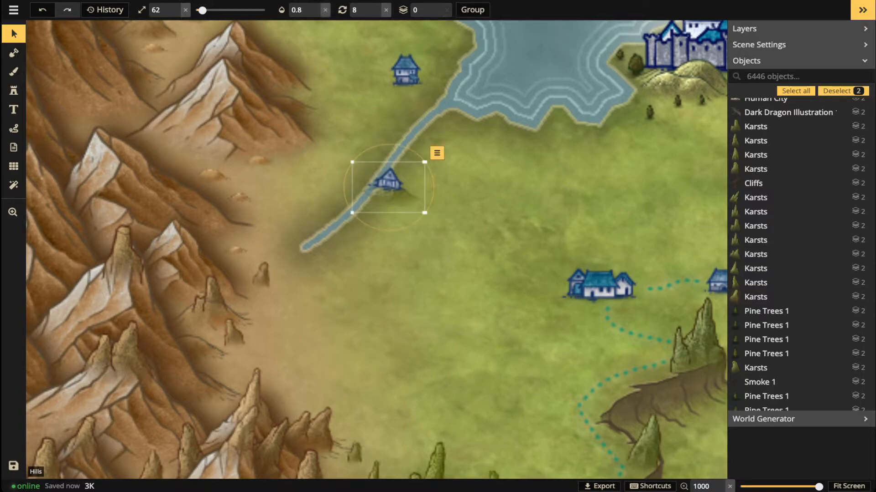
left_click_drag(433, 187, 398, 309)
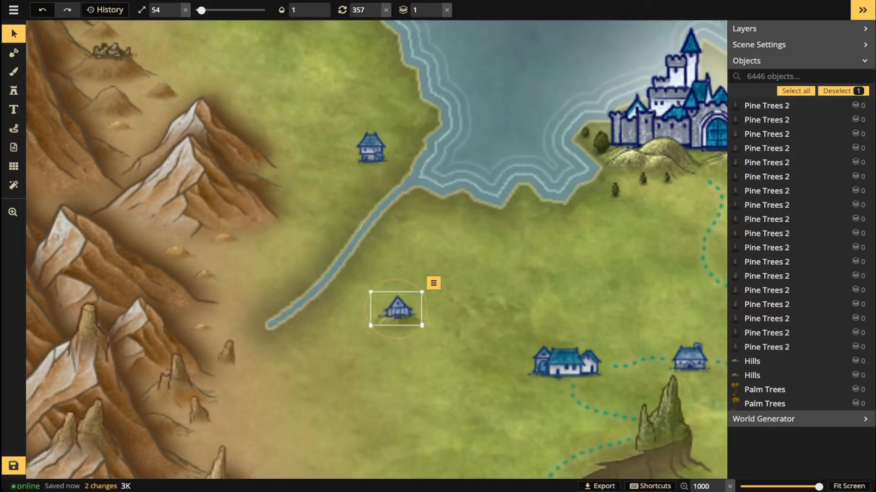
Straighten the moved house to rotation 0, nudge it into place on its hill, and deselect it.
left_click_drag(458, 273, 406, 346)
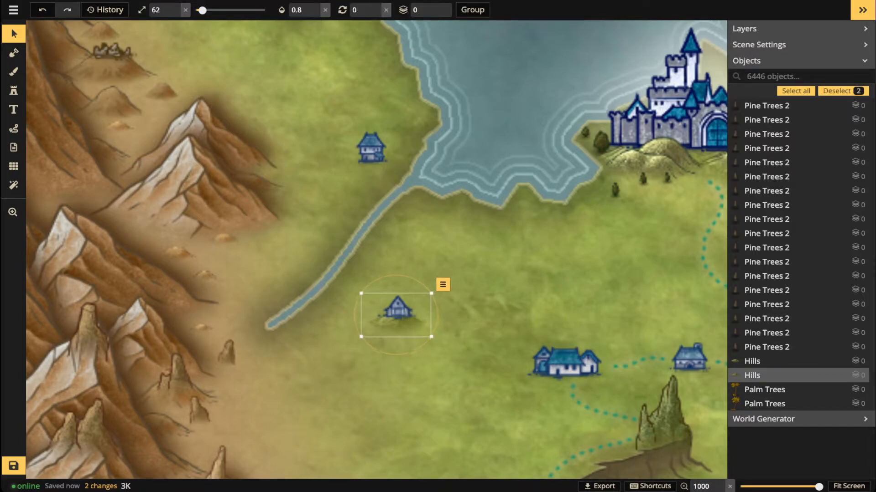
left_click_drag(396, 309, 398, 310)
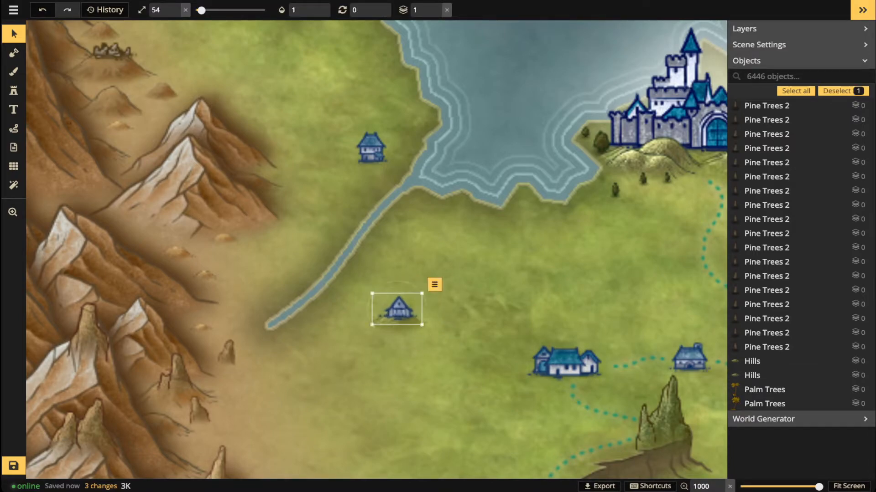
scroll(395, 258, "down", 3)
key("Escape")
scroll(365, 231, "down", 2)
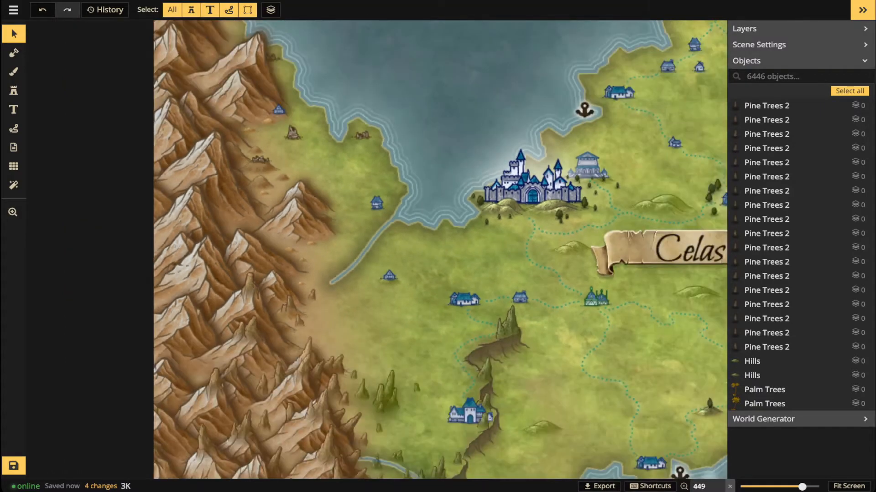
scroll(465, 248, "up", 3)
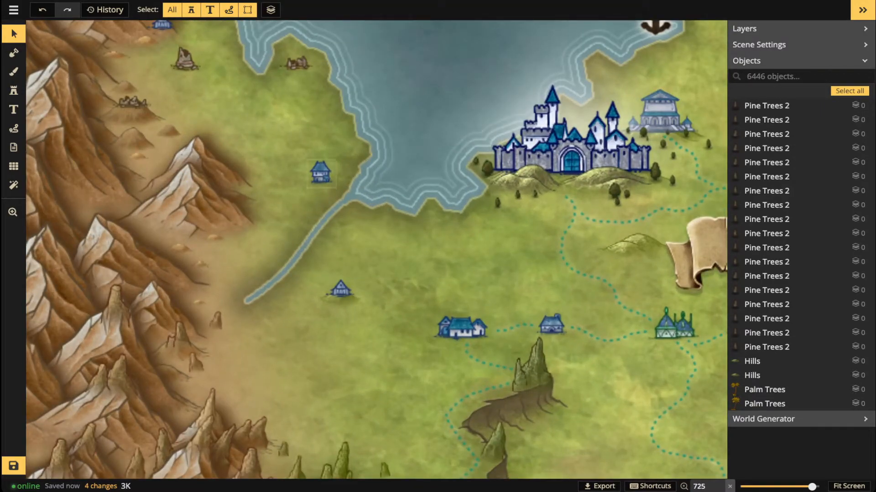
key("space")
left_click_drag(376, 249, 285, 22)
left_click_drag(365, 273, 601, 309)
scroll(410, 251, "down", 5)
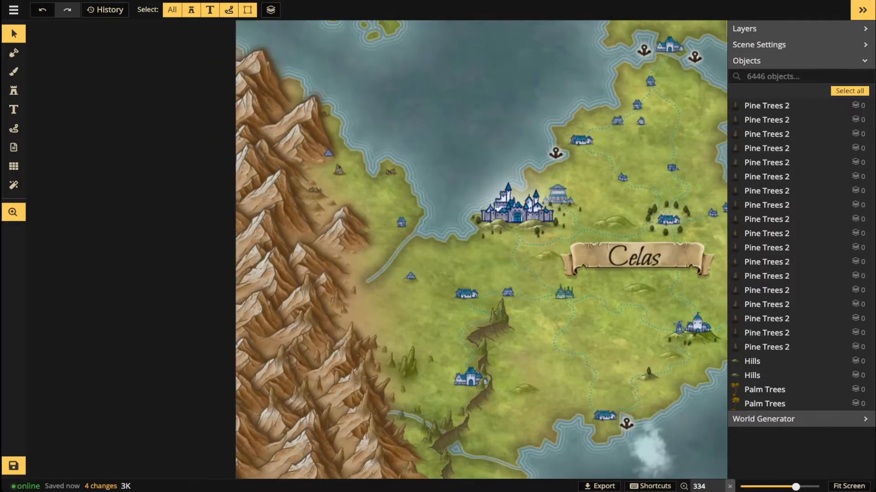
scroll(502, 251, "down", 2)
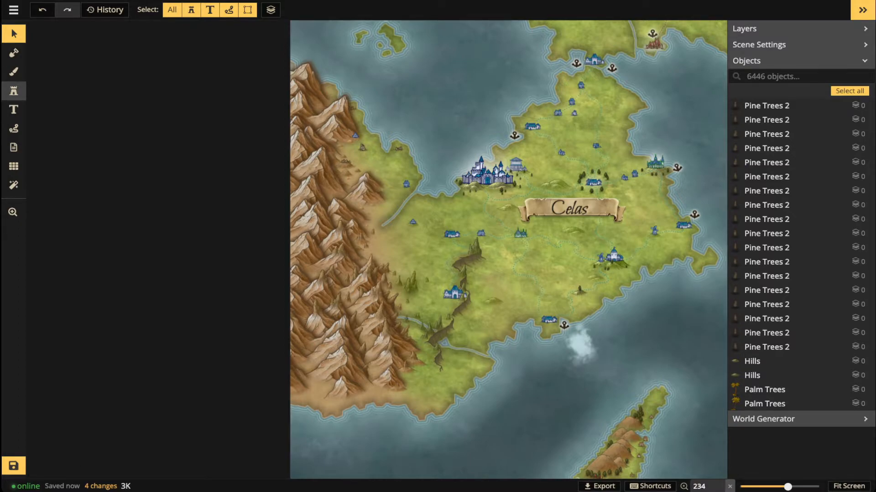
Open the Stamp Catalog and hide the stamp titles and the Custom Assets group.
left_click(14, 90)
left_click(59, 75)
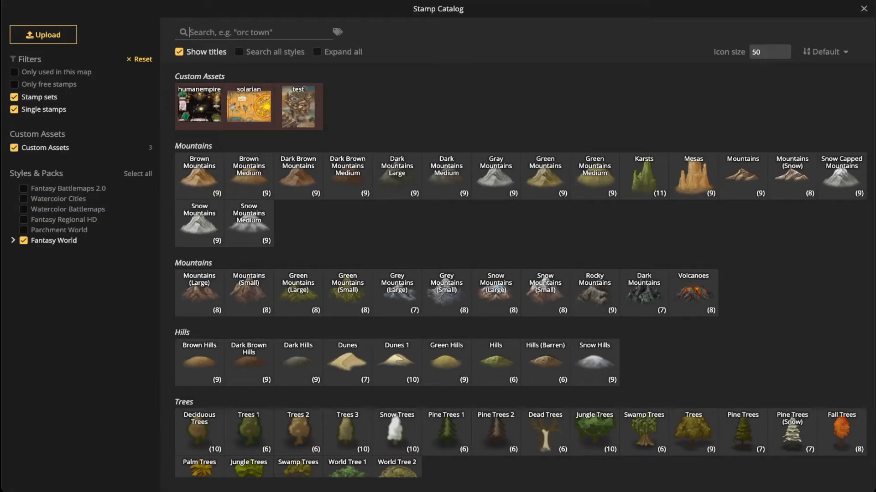
key("Escape")
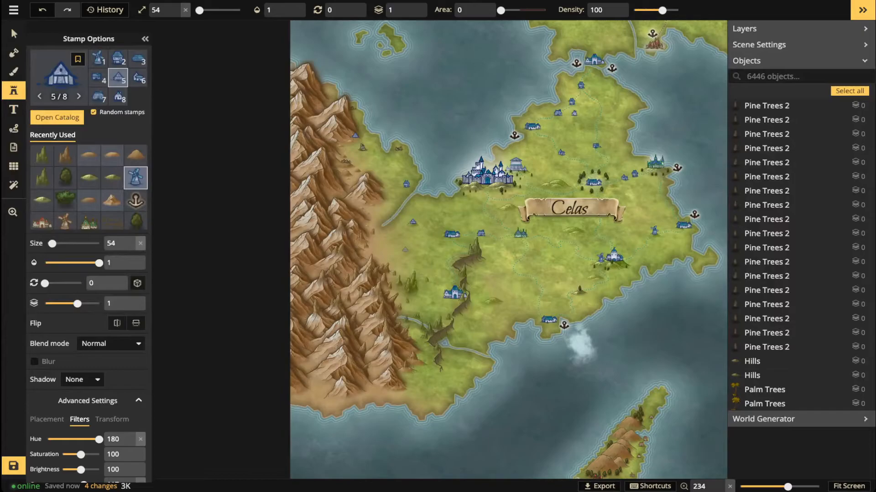
left_click(59, 75)
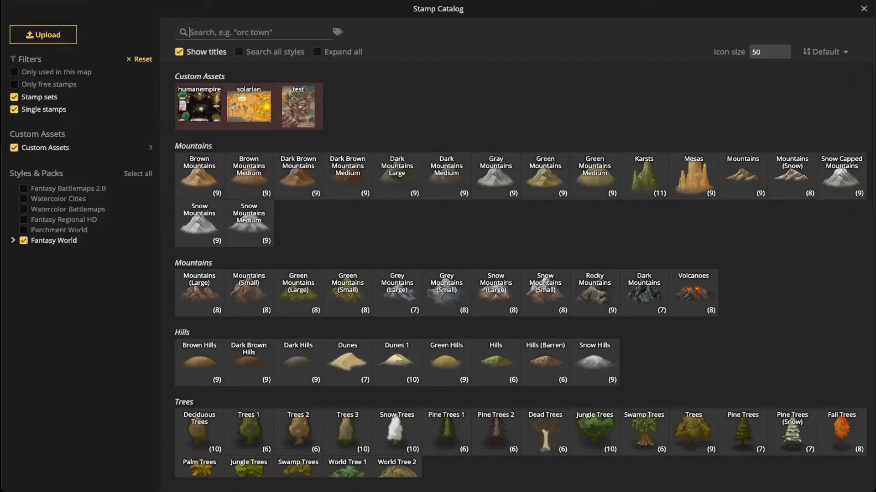
left_click(180, 52)
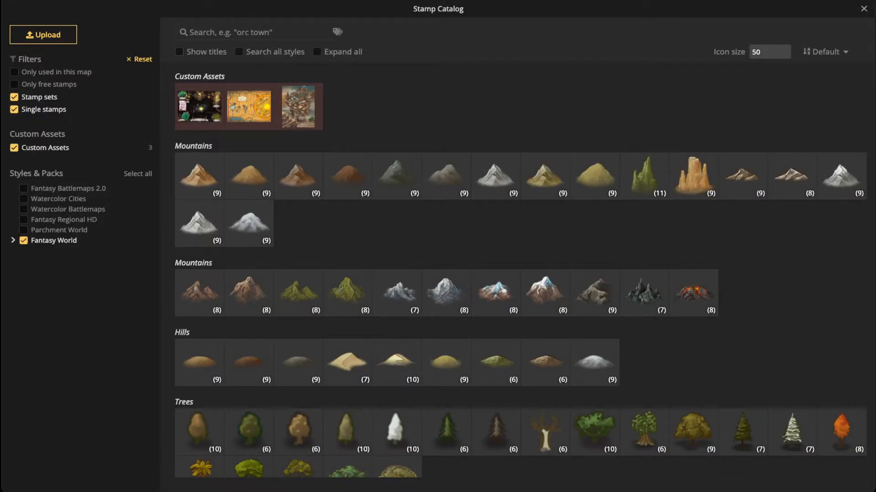
left_click(15, 148)
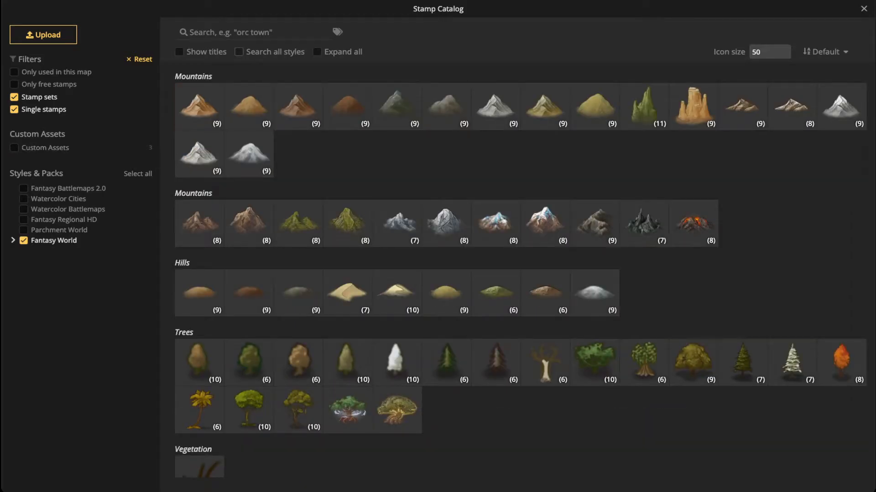
Search all styles in the catalog for "clouds" and choose the Clouds stamp set from Decorations.
left_click(239, 51)
left_click(253, 32)
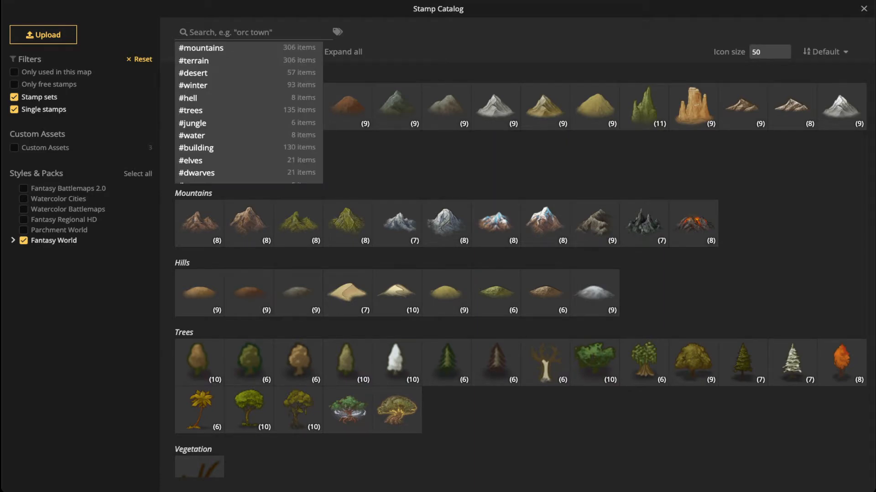
type("clouds")
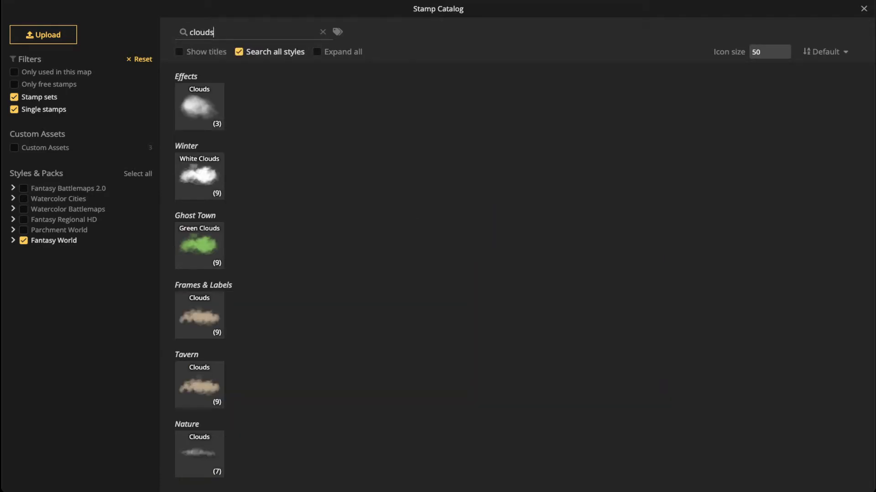
scroll(199, 301, "down", 2)
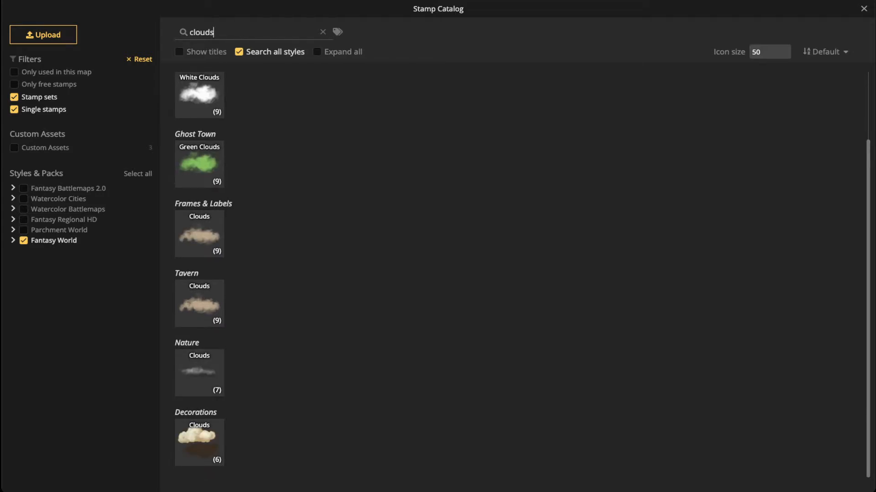
left_click(199, 440)
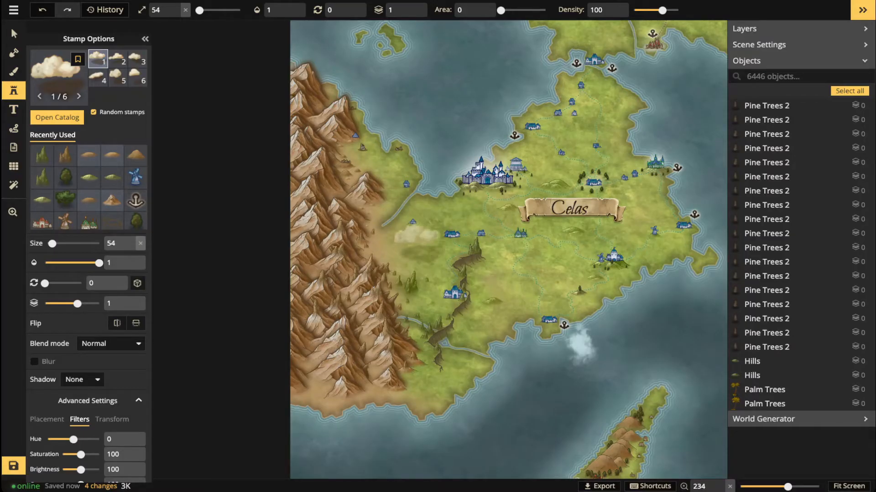
Try a Normal-blended cloud on the open water northwest of the castle, reposition it, and delete it.
left_click(413, 109)
left_click(379, 204)
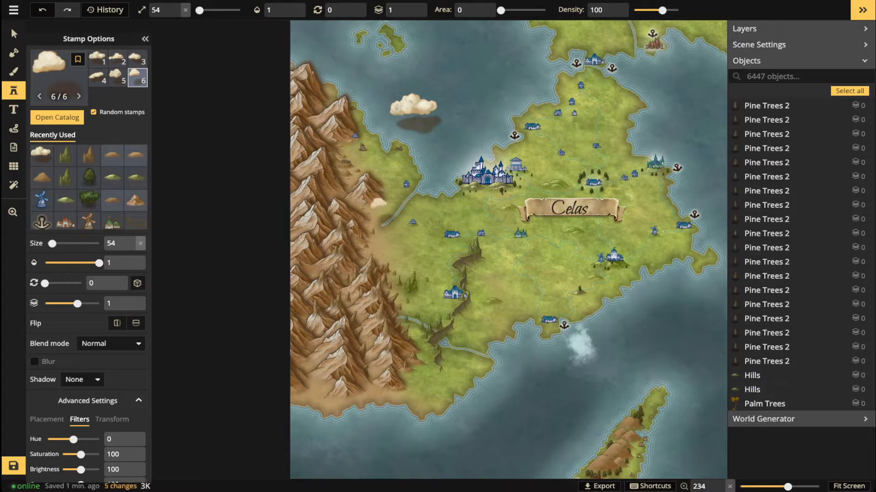
left_click(14, 34)
left_click(410, 102)
scroll(410, 96, "up", 2)
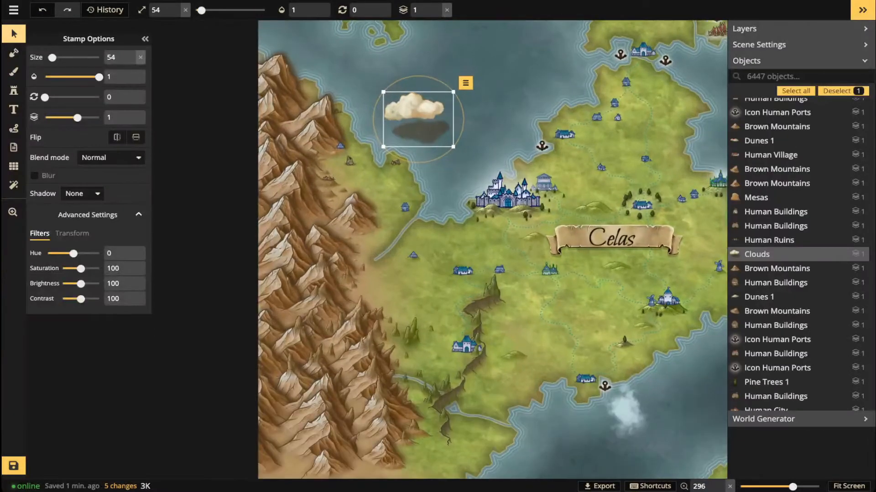
left_click_drag(417, 109, 438, 103)
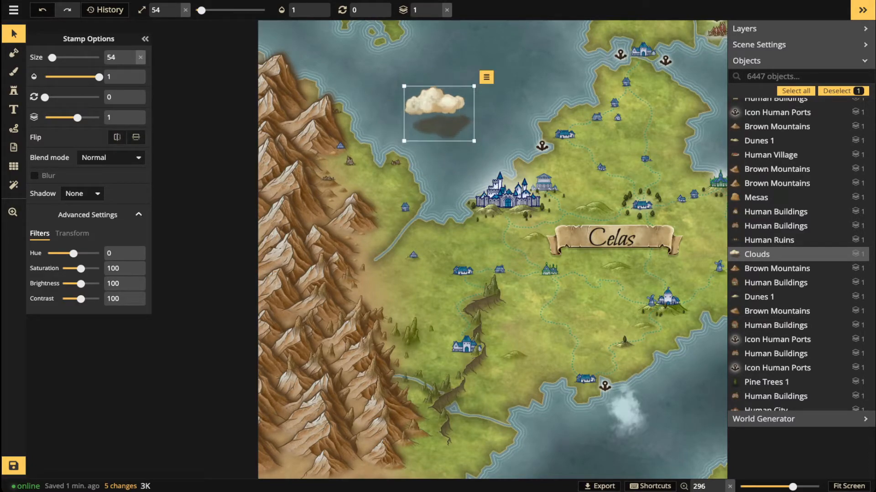
key("Delete")
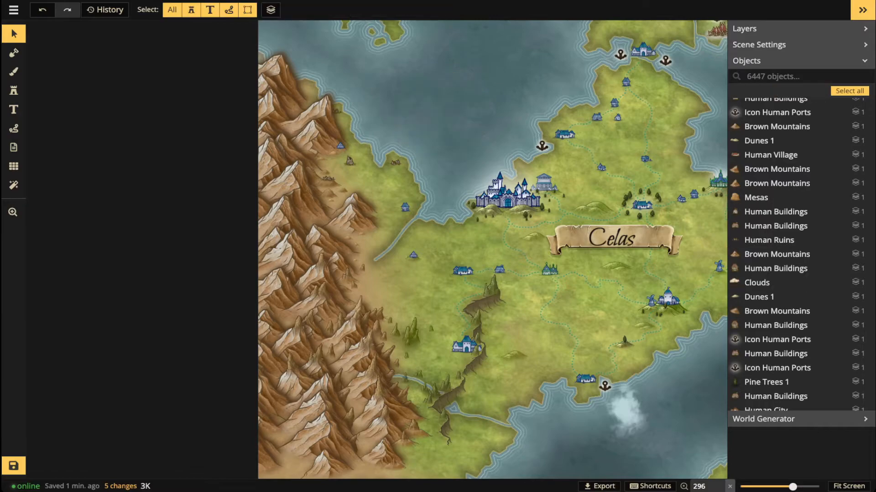
Return to stamping clouds and set their blend mode to Lighten.
left_click(14, 91)
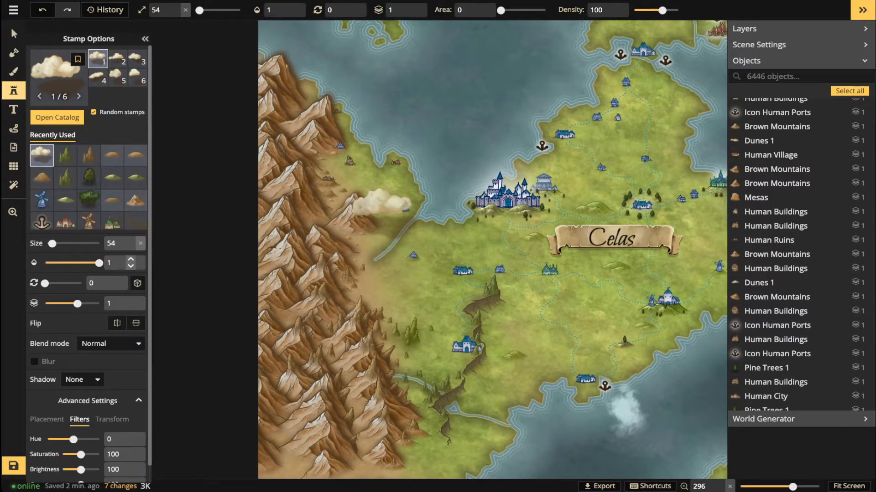
left_click(109, 343)
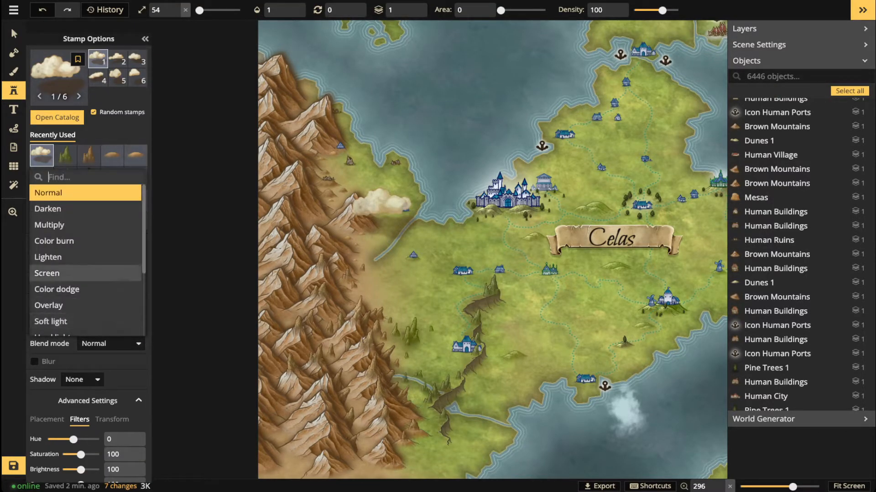
left_click(48, 257)
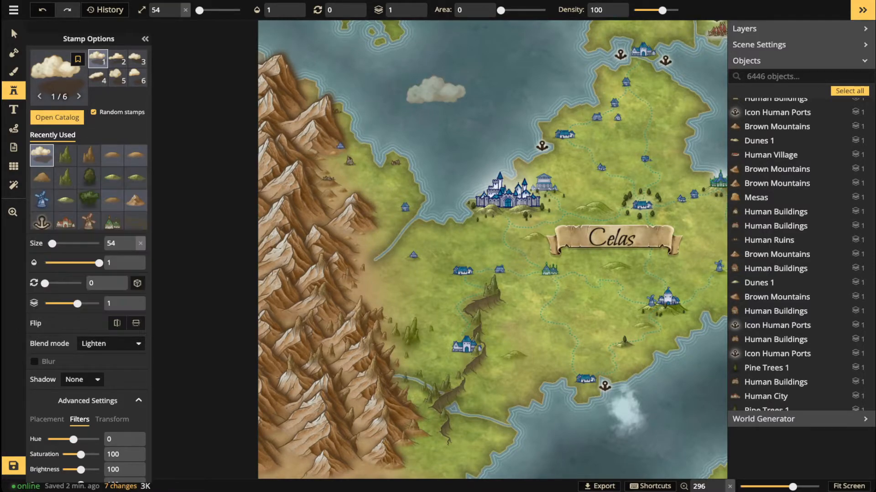
Try a cluster of overlapping Lighten-blended clouds at size 54 over the bay northwest of the castle.
left_click(447, 96)
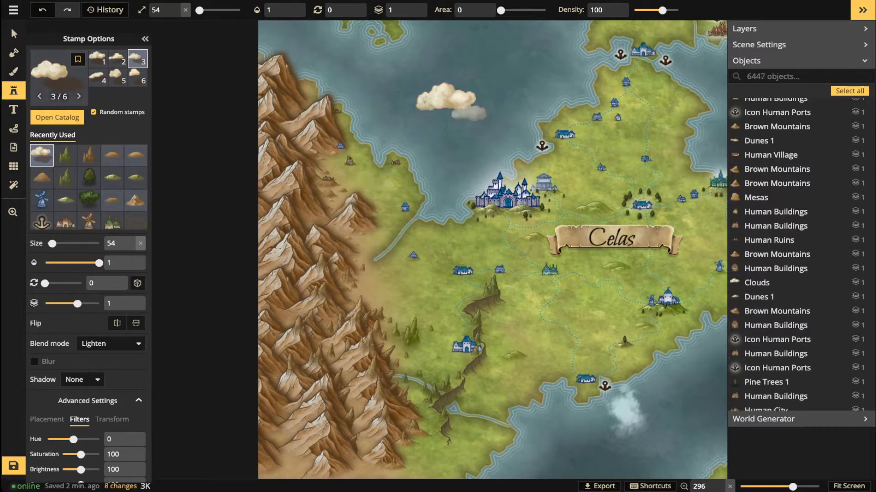
left_click(467, 113)
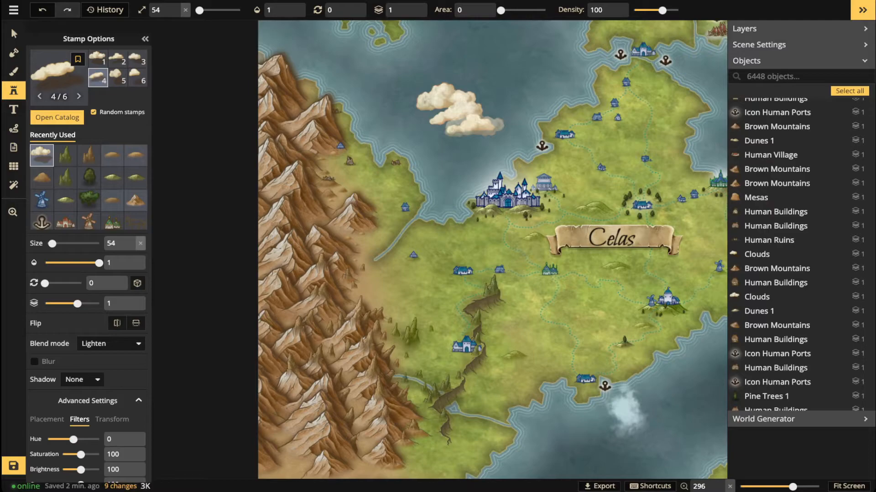
left_click(479, 122)
left_click(456, 157)
left_click(417, 121)
left_click(412, 107)
left_click(431, 90)
left_click(470, 79)
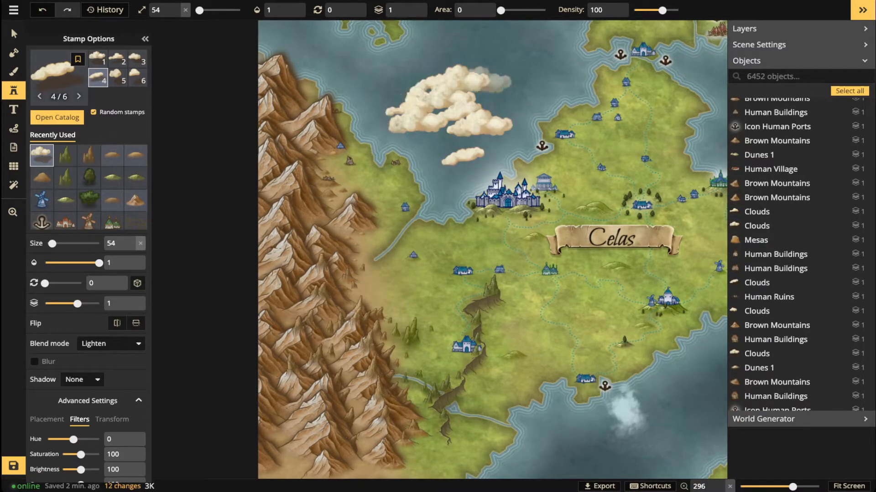
left_click(518, 97)
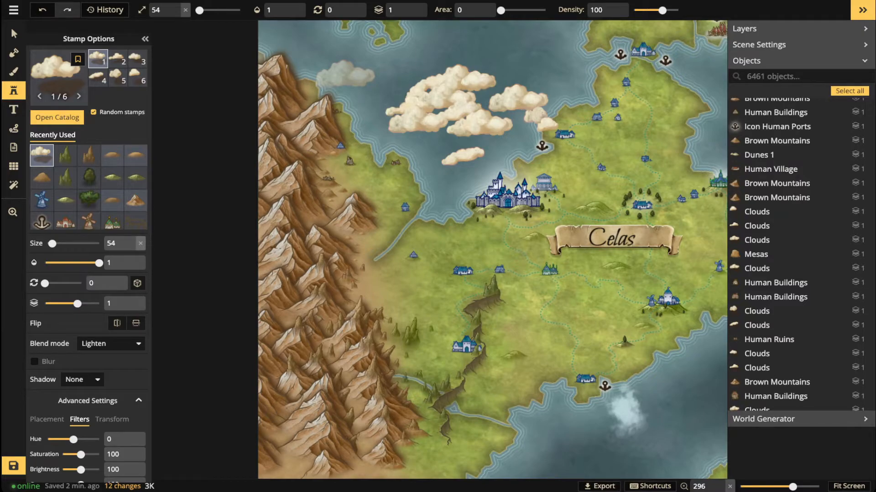
Remove all of the trial clouds from the bay by undoing and deleting them.
key("ctrl+z")
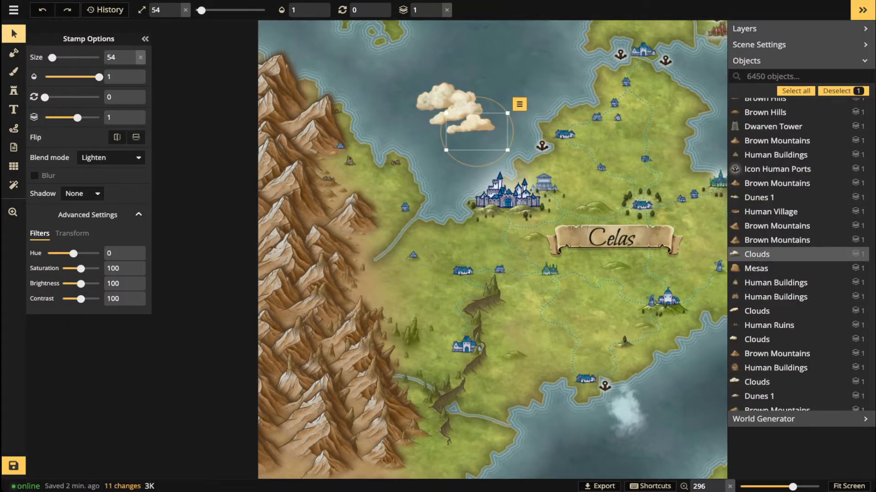
key("Delete")
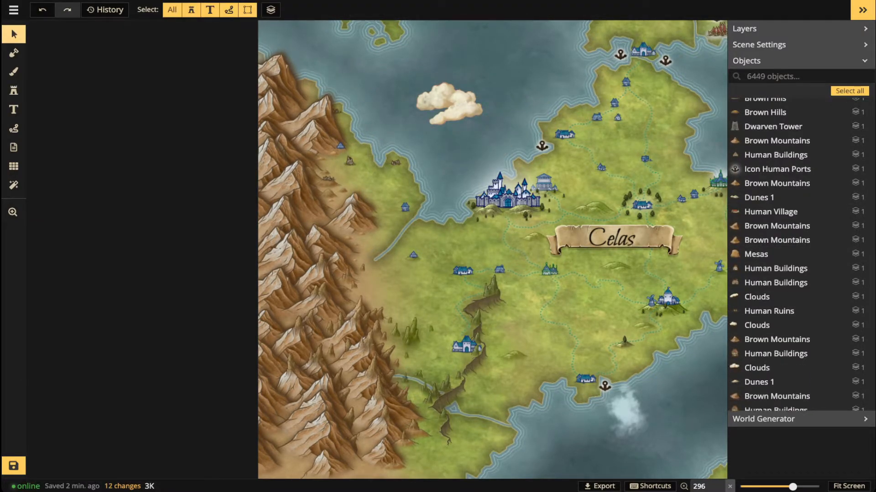
left_click(757, 367)
key("Delete")
left_click(757, 325)
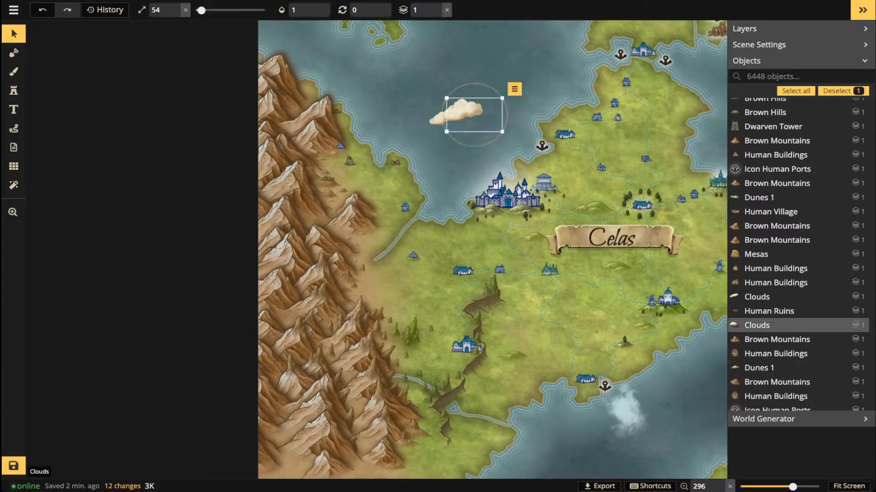
key("Delete")
key("Delete")
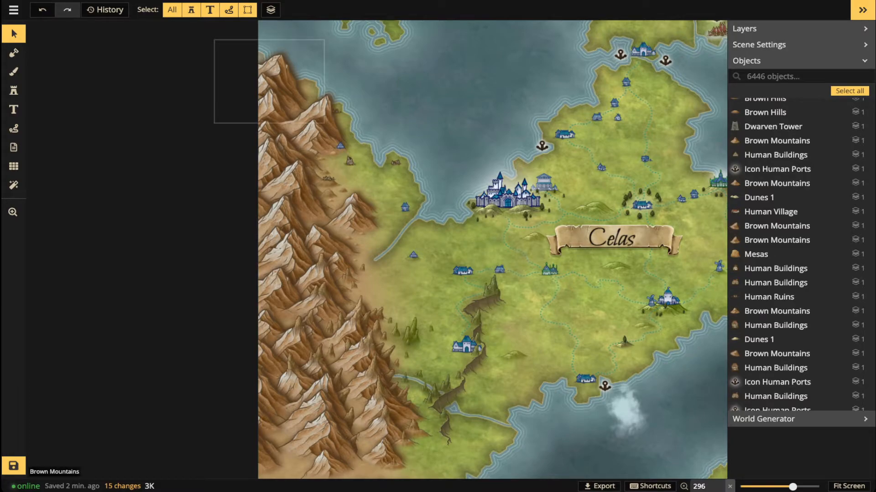
left_click(287, 82)
left_click(292, 192)
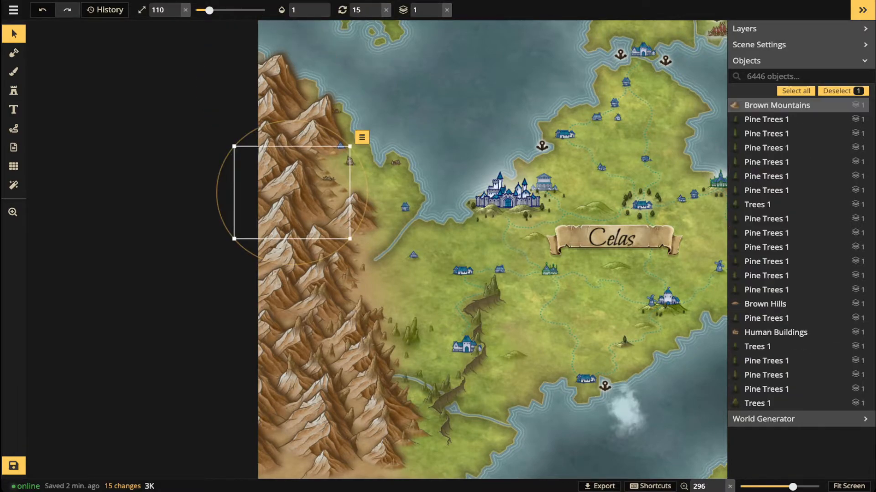
left_click(316, 283)
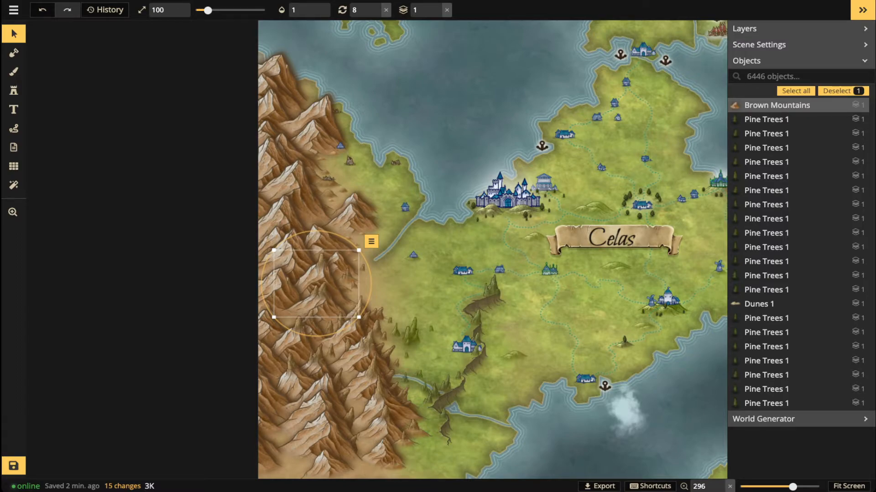
Stamp several Lighten-blended clouds at size 100 and rotation 0 among the northern peaks of the mountain range.
left_click(14, 90)
left_click(41, 155)
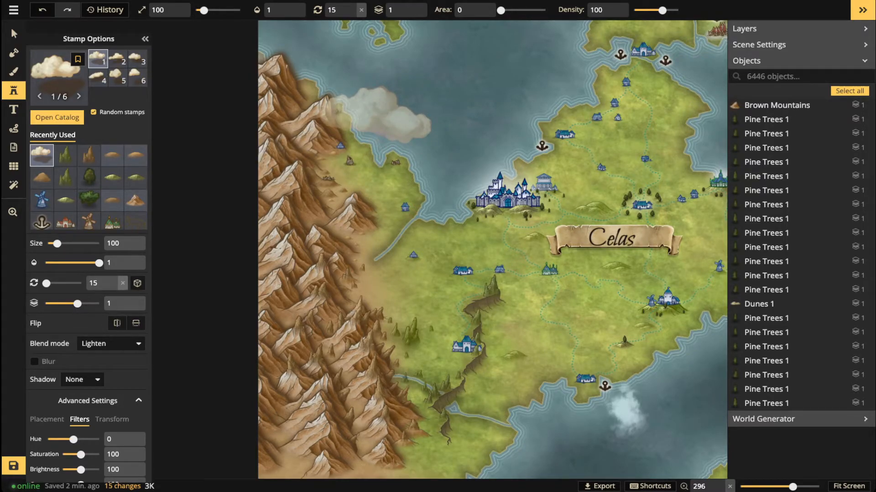
scroll(355, 157, "up", 5)
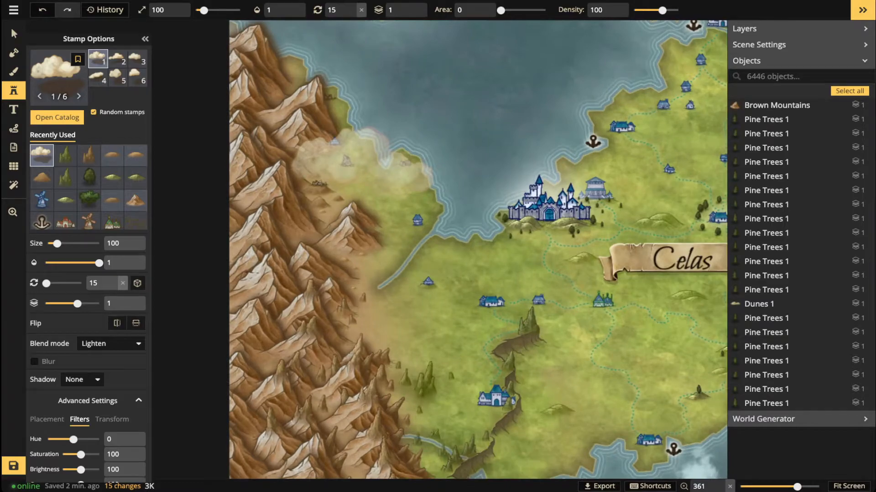
key("q")
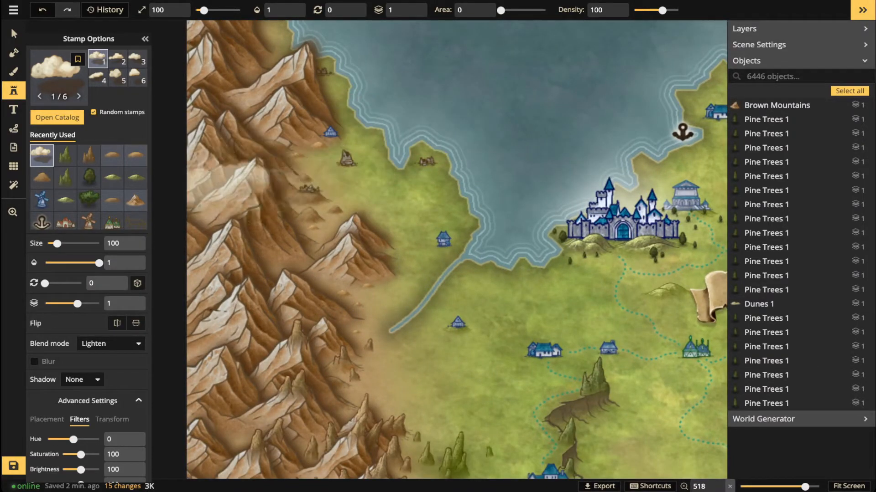
left_click(280, 216)
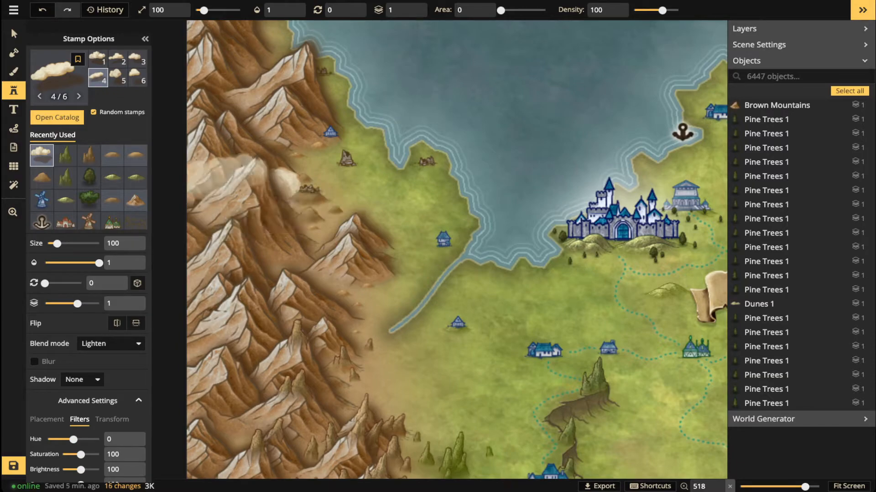
left_click(210, 189)
left_click(235, 342)
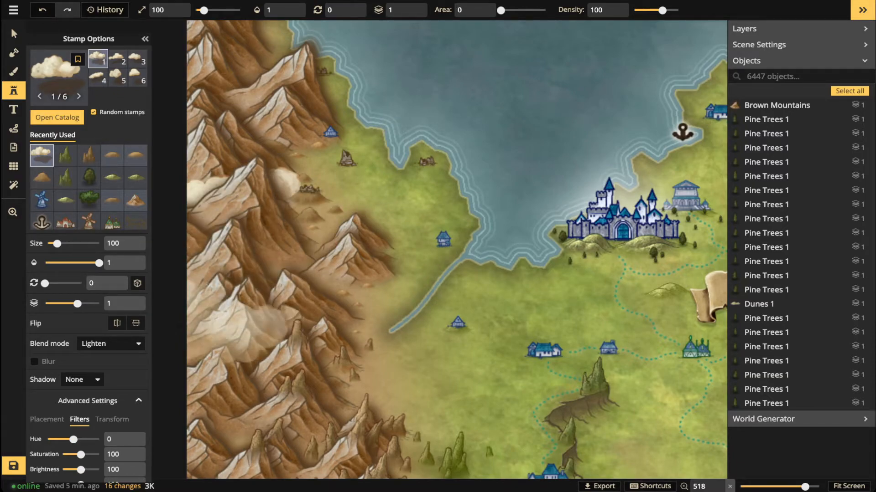
left_click(194, 314)
left_click(270, 235)
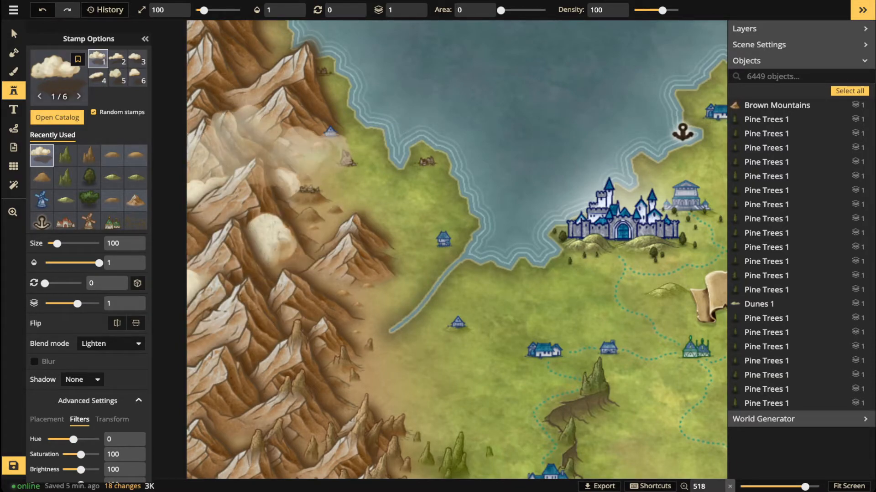
left_click(307, 130)
Continue stamping size 100 clouds on layer 1 down through the middle and southern peaks of the range.
scroll(403, 230, "down", 3)
left_click_drag(404, 230, 434, 89)
left_click(298, 244)
left_click(288, 242)
left_click(361, 286)
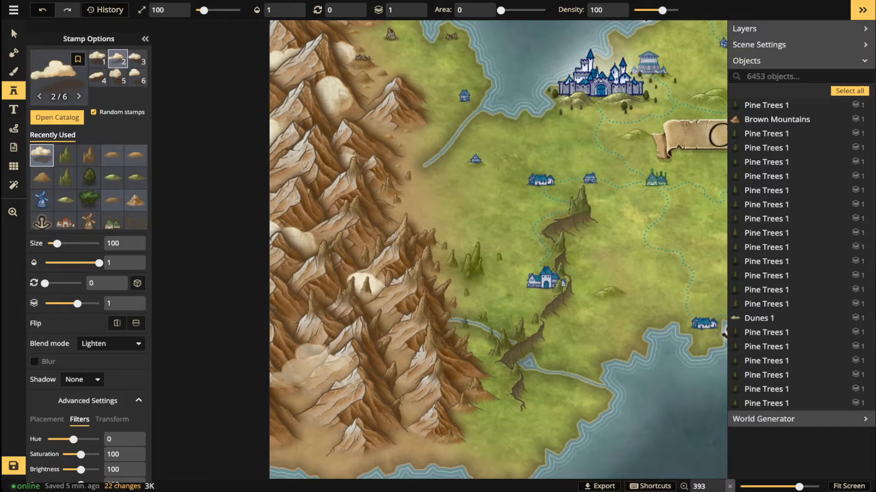
left_click(298, 363)
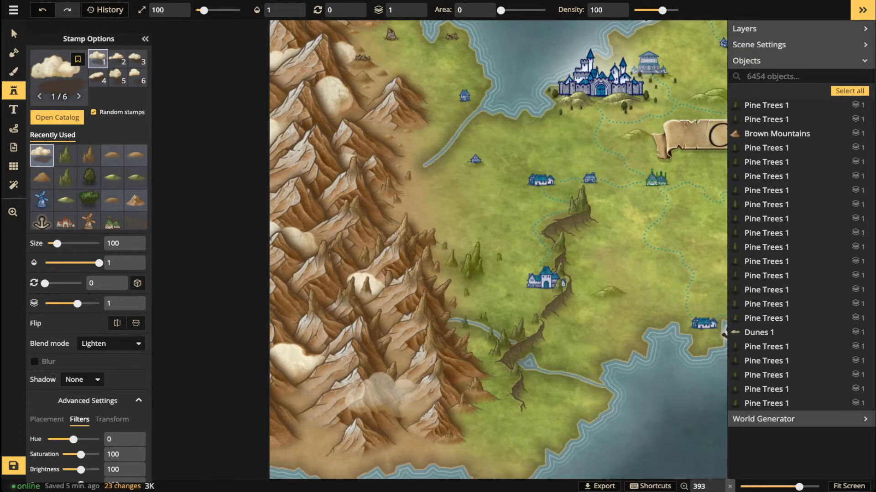
left_click(392, 384)
left_click(430, 400)
Set the cloud layer to 2 and add more clouds among the southern peaks, with the last one rotated to 15.
left_click(413, 7)
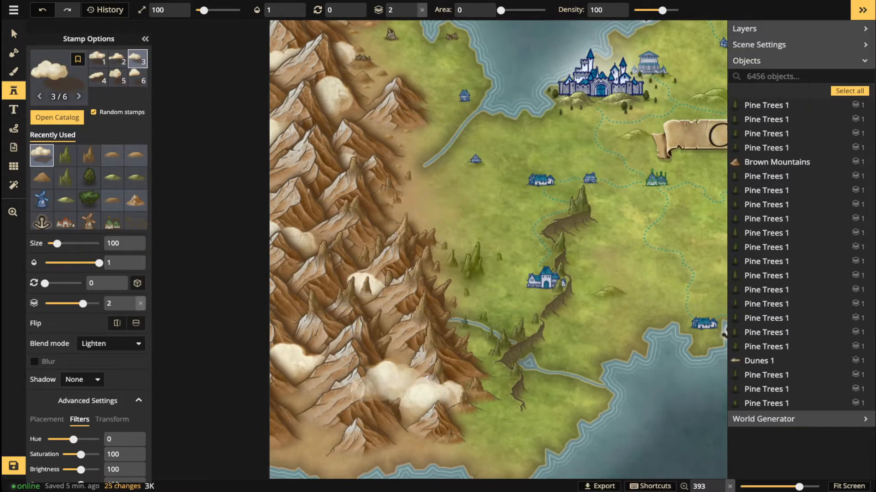
left_click(361, 397)
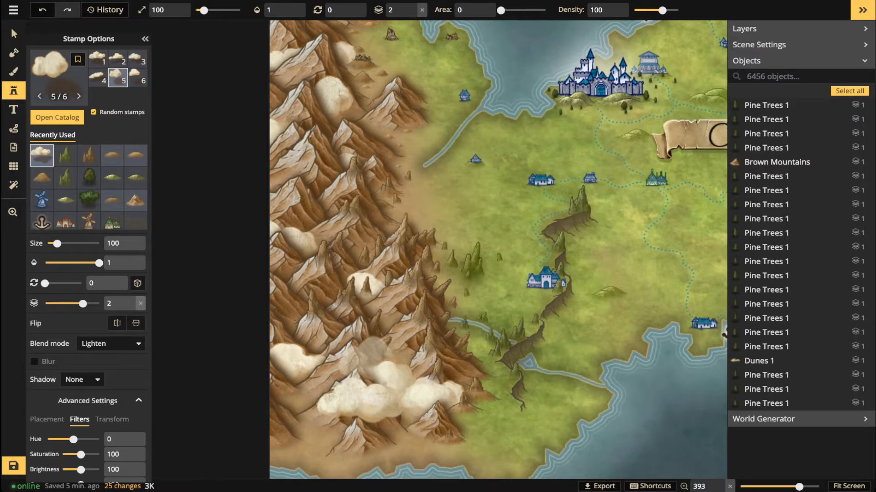
left_click(378, 342)
left_click(326, 304)
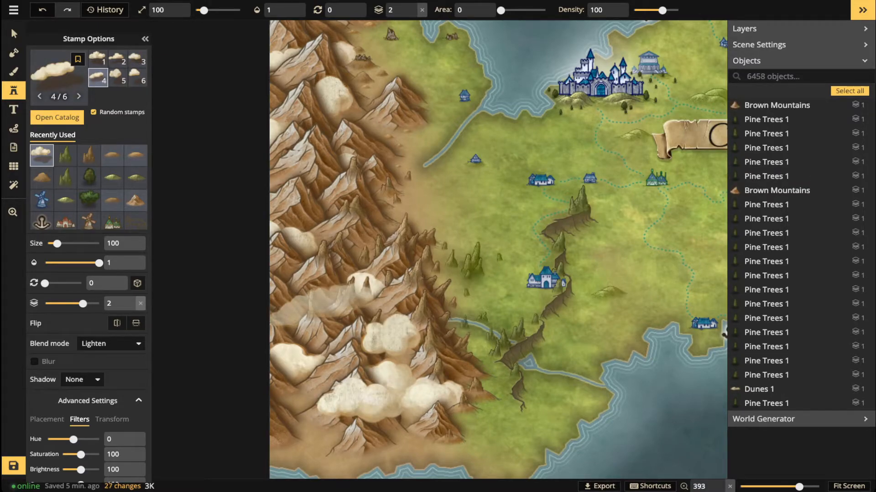
scroll(322, 305, "up", 3)
left_click(322, 304)
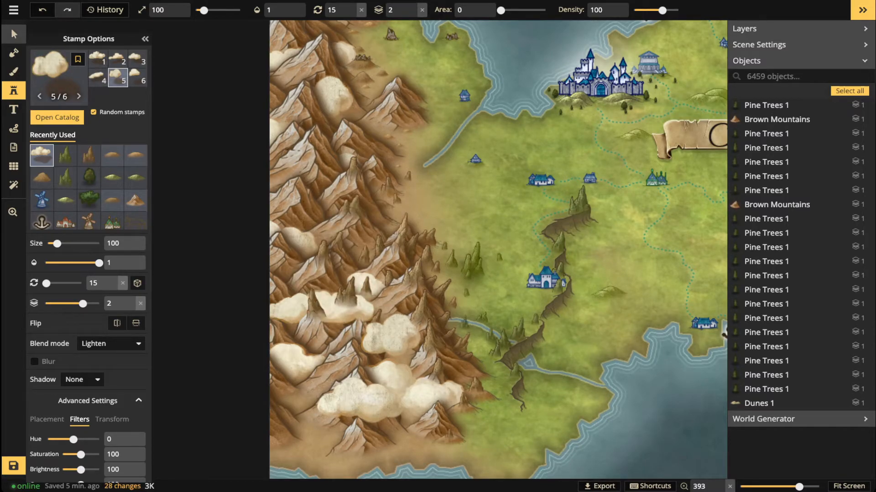
Select the two karsts rising out of the newest cloud together and raise them to layer 3.
left_click(14, 33)
scroll(340, 307, "up", 7)
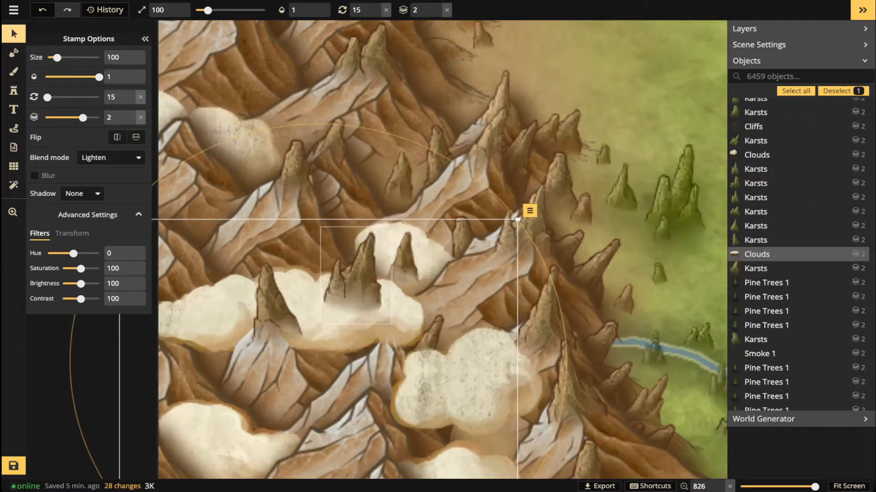
left_click(353, 276)
left_click(272, 305, "shift")
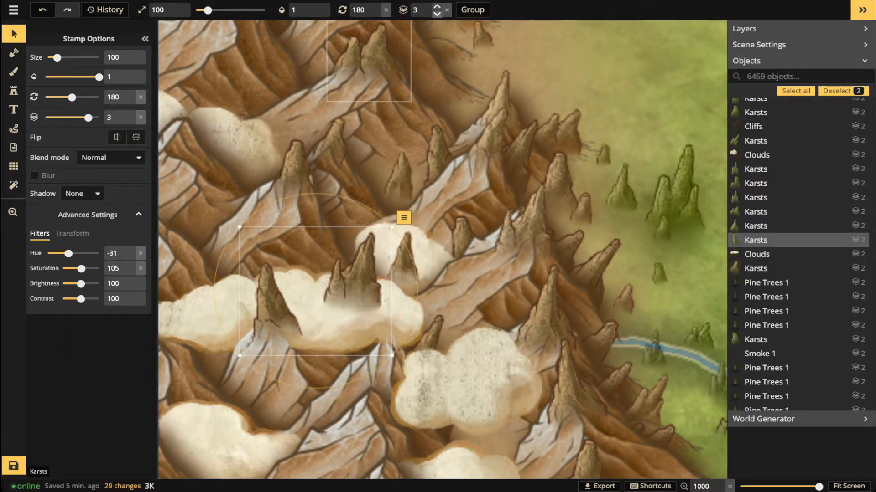
Lower the two selected karsts to layer 2 and nudge the western one slightly on the cloud.
left_click(436, 14)
key("Escape")
mouse_move(273, 304)
left_mouse_down()
mouse_move(189, 323)
mouse_move(269, 309)
left_mouse_up()
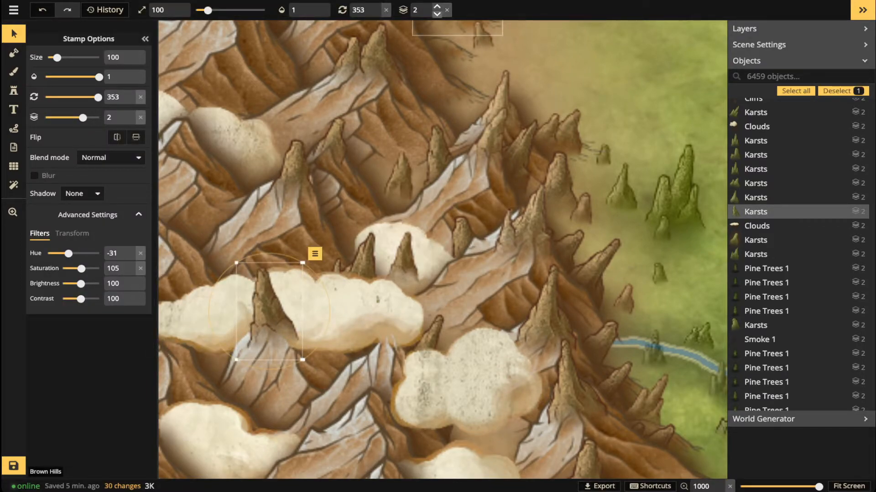
Lower the western karst on the long cloud to layer 1 and delete it.
left_click(437, 14)
left_click_drag(269, 310, 266, 308)
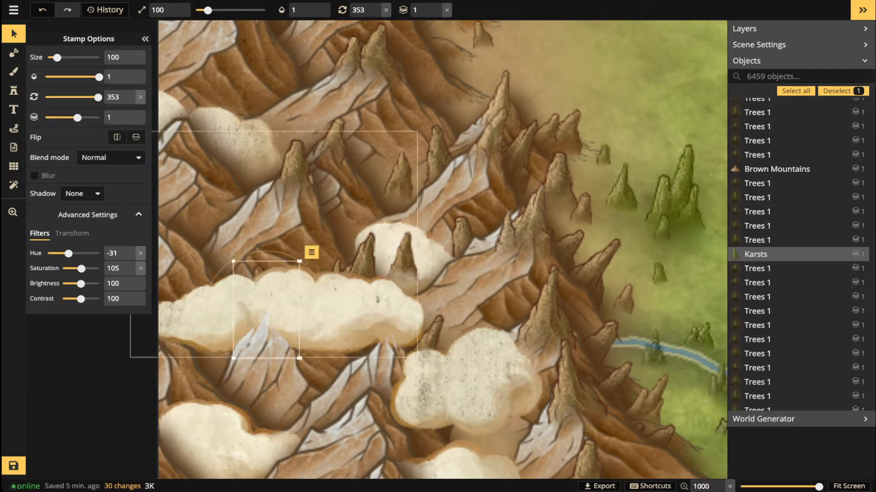
key("Delete")
scroll(472, 249, "down", 5)
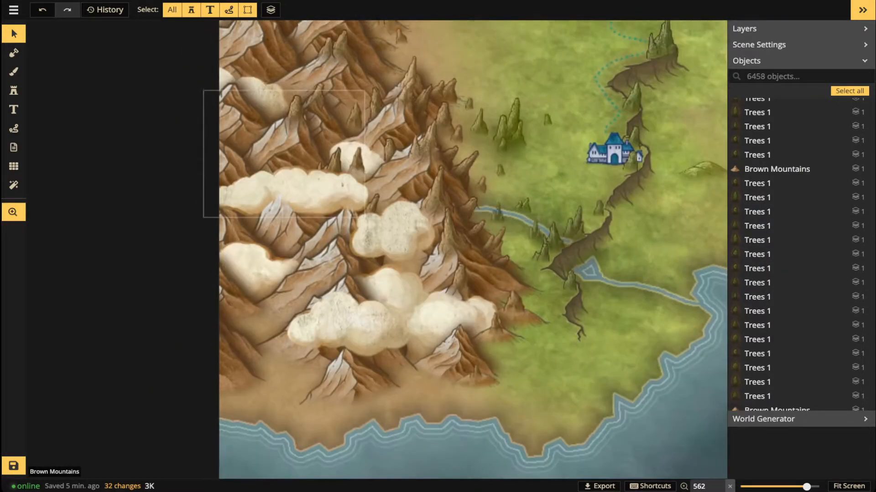
Stamp Lighten-blended clouds at size 100, rotation 0 and layer 2 among the peaks in the middle of the range.
left_click(393, 224)
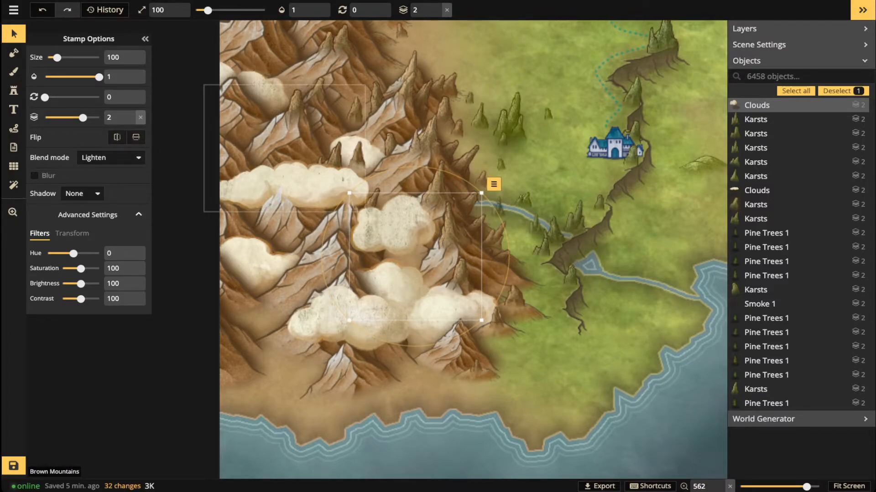
left_click(285, 148)
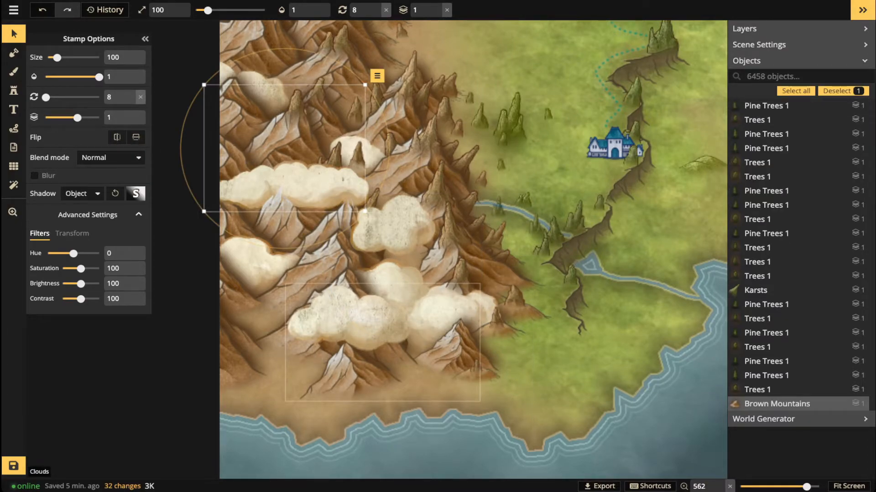
left_click(356, 320)
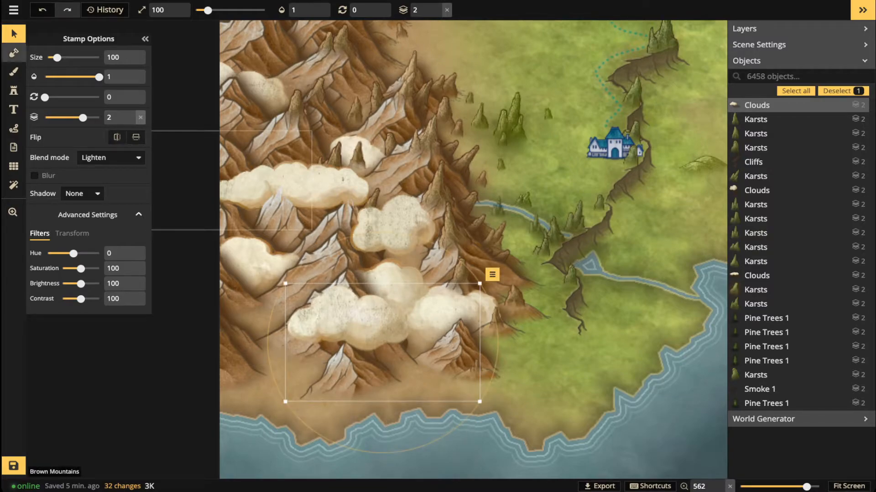
left_click(14, 90)
left_click_drag(387, 199, 438, 330)
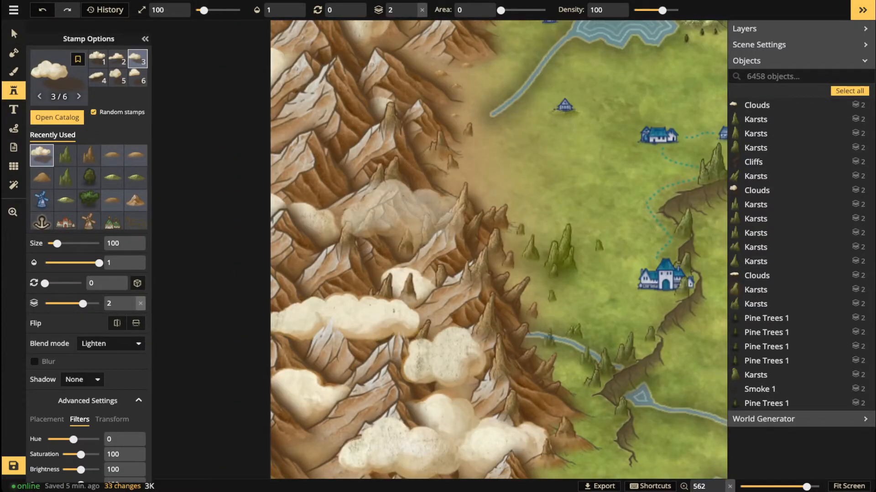
left_click(377, 196)
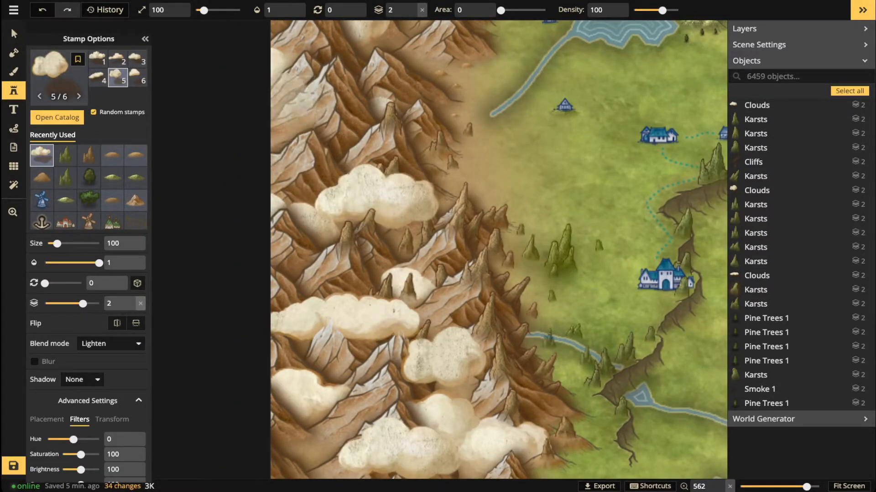
left_click(387, 111)
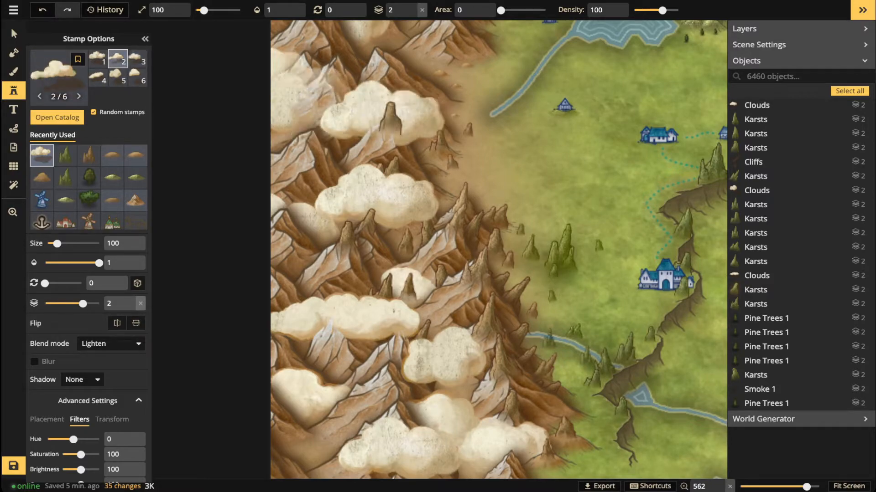
left_click(379, 41)
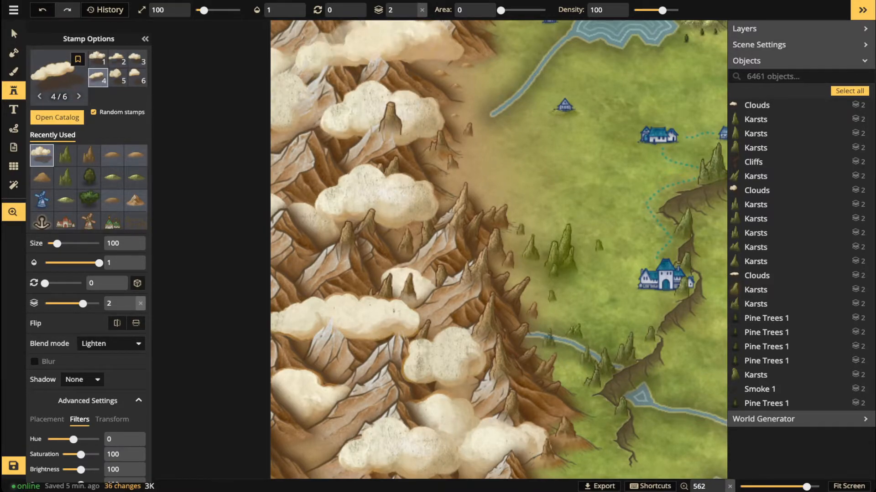
left_click(364, 46)
Add two more size 100 clouds on layer 2 among the northernmost peaks.
left_click_drag(429, 75, 436, 217)
left_click_drag(371, 120, 378, 277)
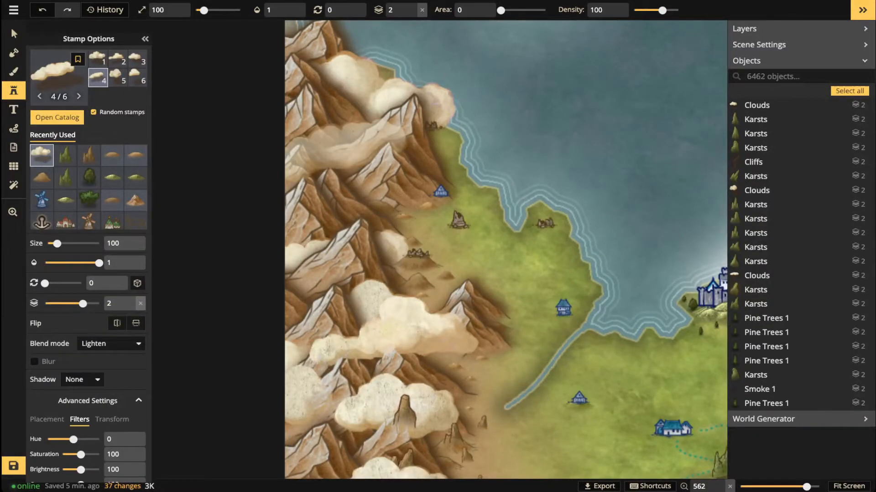
key("r")
left_click(330, 150)
left_click(297, 98)
Reduce the cloud stamp to size 30 and place small clouds around the foothills near the northern villages.
key("bracketleft")
key("bracketleft")
key("bracketleft")
key("bracketleft")
key("bracketleft")
key("bracketleft")
key("shift+r")
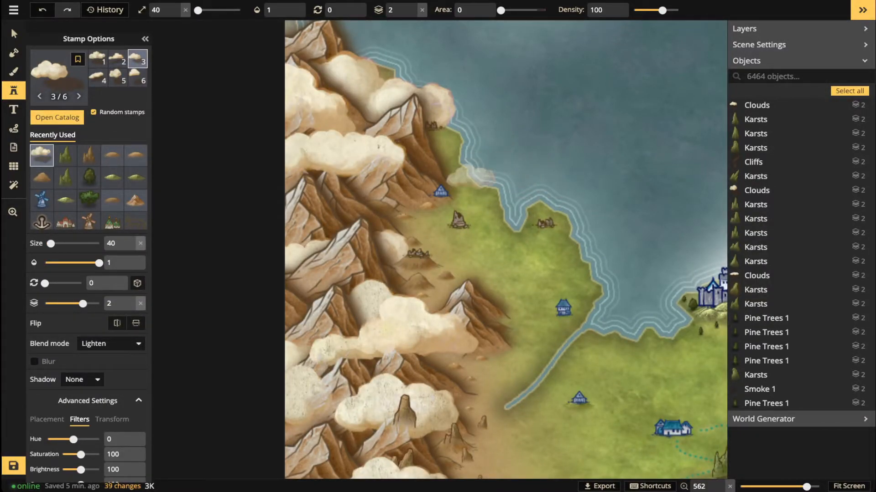
key("bracketleft")
left_click(393, 196)
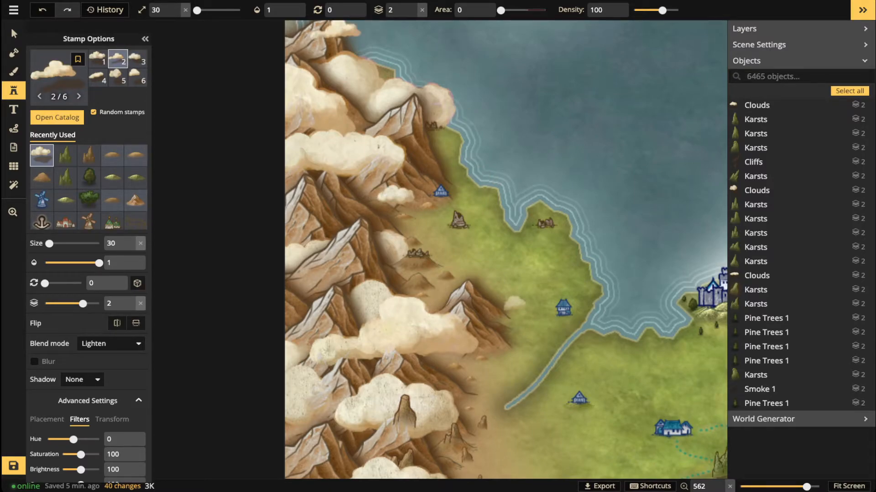
left_click(514, 303)
Place more size 30 clouds along the eastern slopes in the middle of the range.
scroll(502, 314, "down", 4)
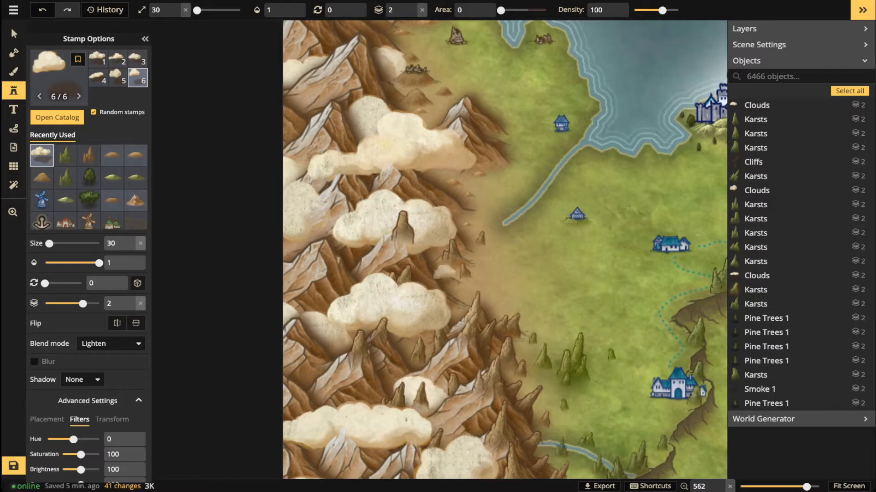
left_click(445, 271)
scroll(445, 270, "down", 2)
scroll(445, 270, "left", 2)
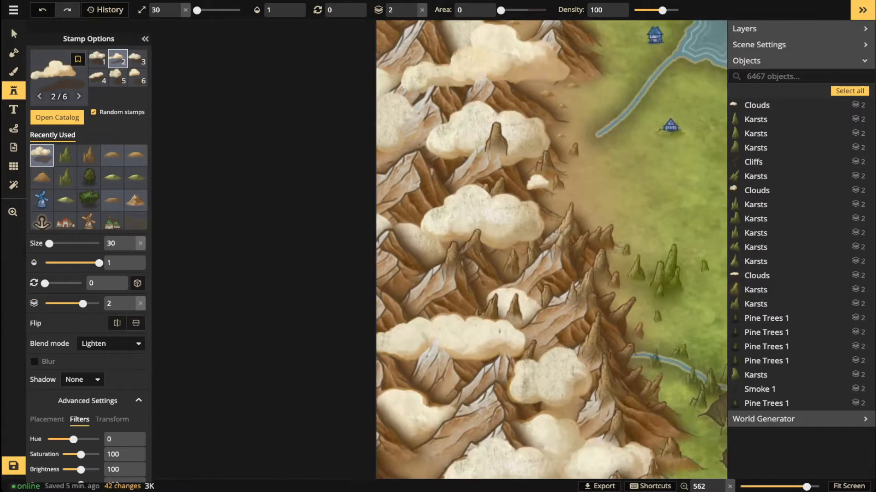
left_click(454, 249)
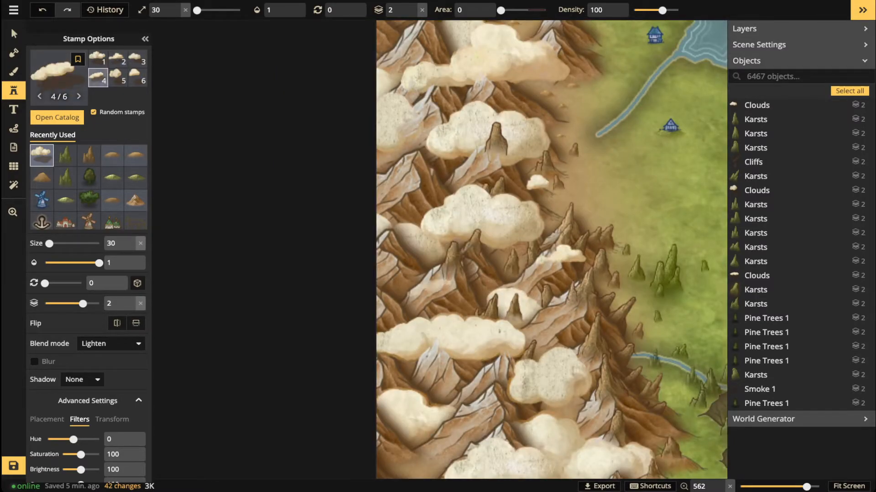
Add size 30 clouds rotated to 15 below the southern cloud bank and beside the karsts on the southeastern slope.
scroll(546, 353, "up", 1)
left_click_drag(546, 353, 490, 313)
left_click_drag(572, 436, 530, 379)
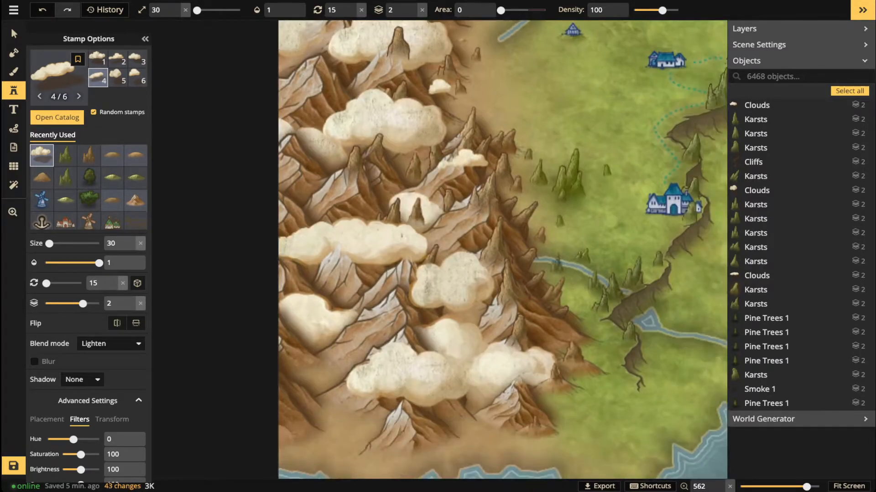
left_click(478, 411)
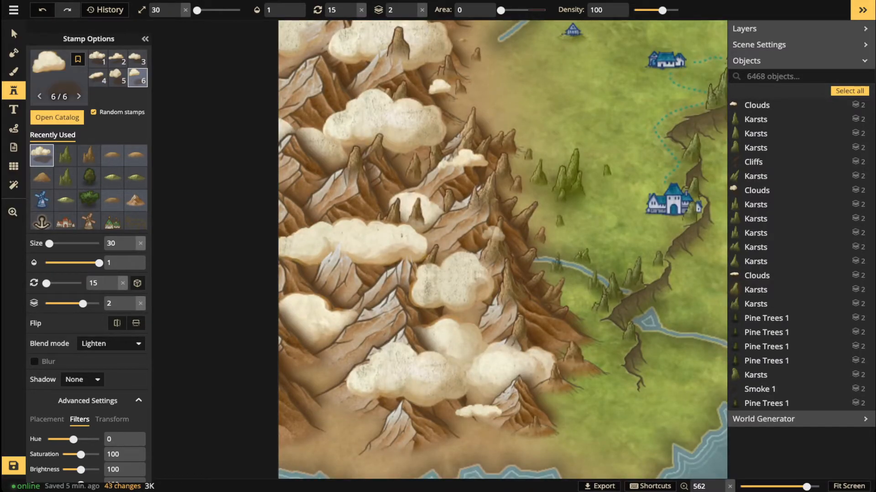
left_click(499, 208)
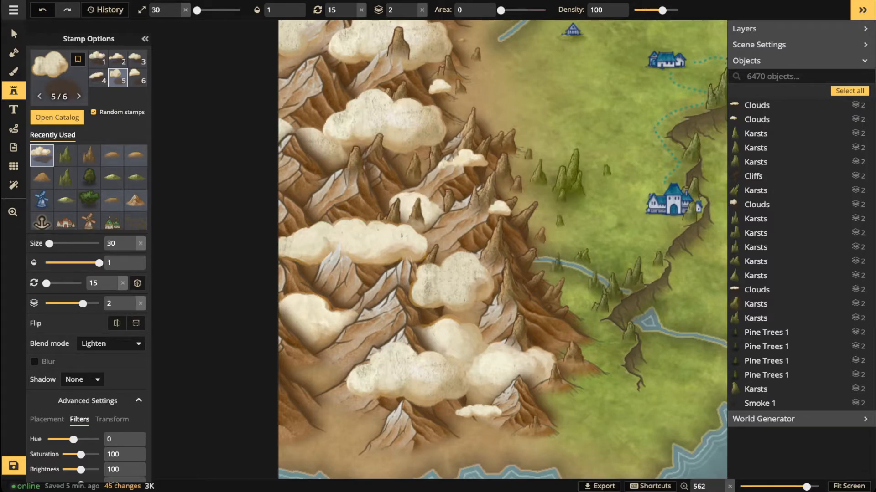
Delete the large karst rising through the cloud in the middle of the range.
left_click(13, 33)
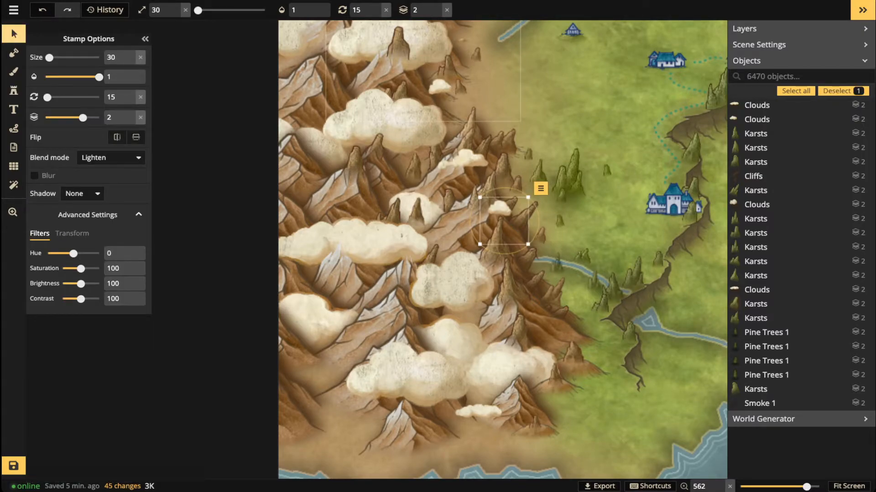
left_click(423, 69)
left_click(398, 43)
scroll(398, 59, "up", 2)
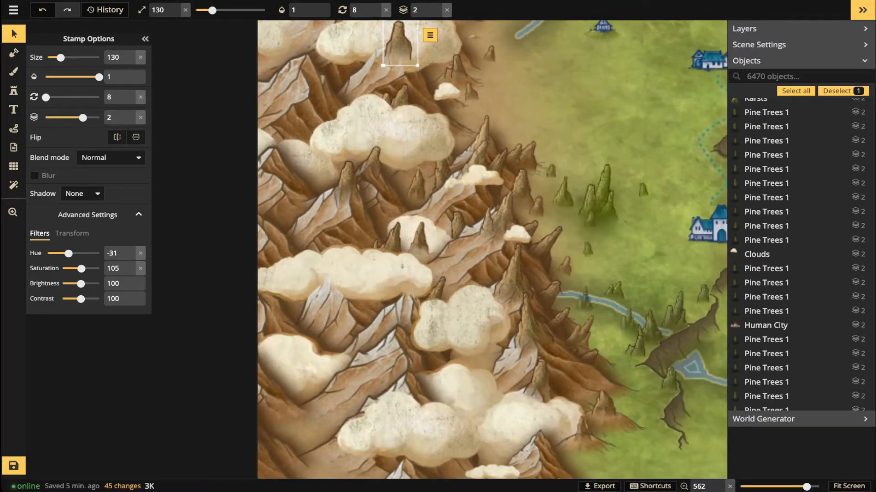
key("Delete")
scroll(383, 58, "down", 1)
left_click_drag(383, 58, 383, 210)
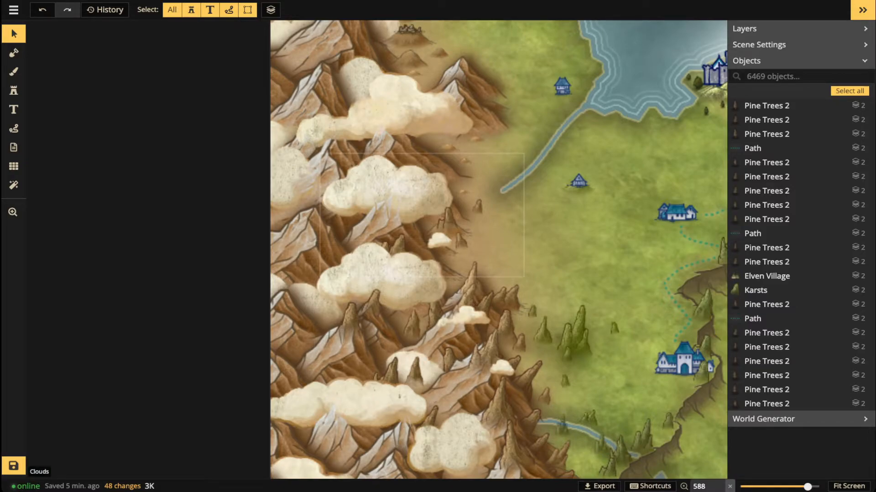
Filter the map's objects by "clouds", select all matches and deselect the two clouds behind the Island of the old kings label.
scroll(370, 283, "down", 10)
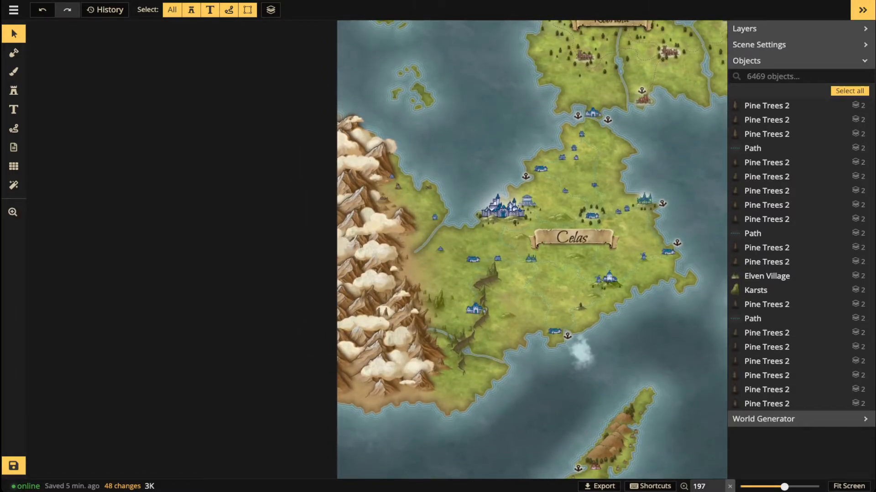
type("clouds")
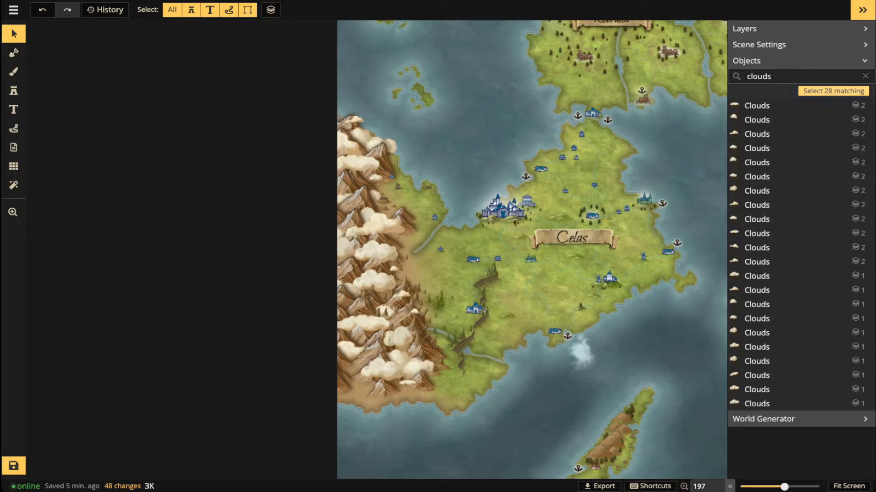
left_click(833, 90)
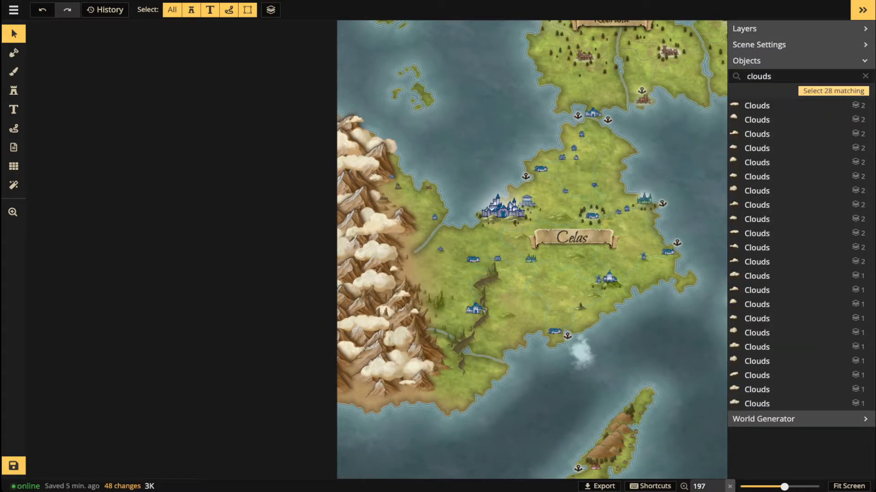
scroll(536, 258, "down", 3)
key("space")
left_click_drag(536, 258, 123, 120)
scroll(439, 245, "up", 2)
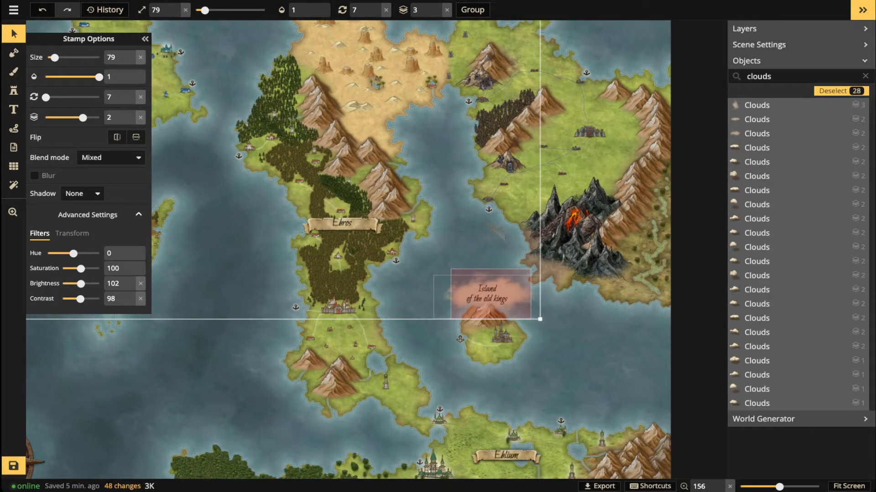
left_click(491, 294, "shift")
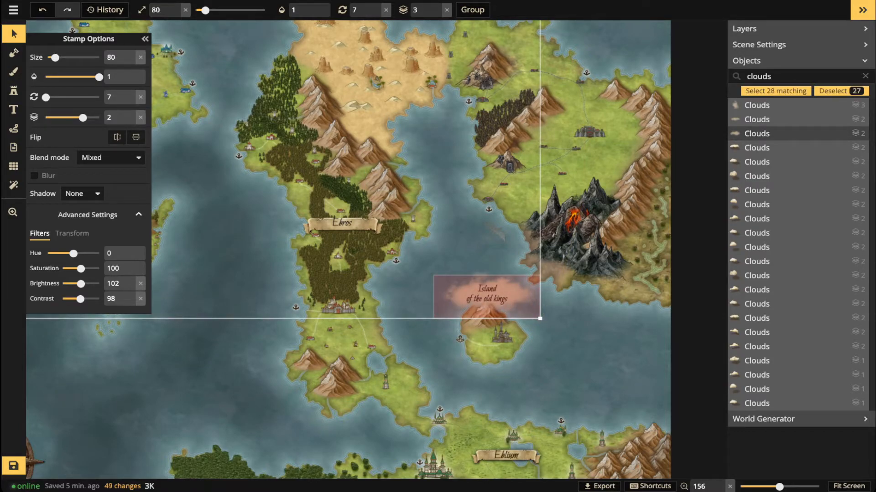
left_click(487, 295, "shift")
Move the selected clouds off the mountain range into the open sea south of Celas.
left_click_drag(274, 228, 660, 399)
scroll(376, 248, "down", 2)
left_click_drag(374, 264, 409, 353)
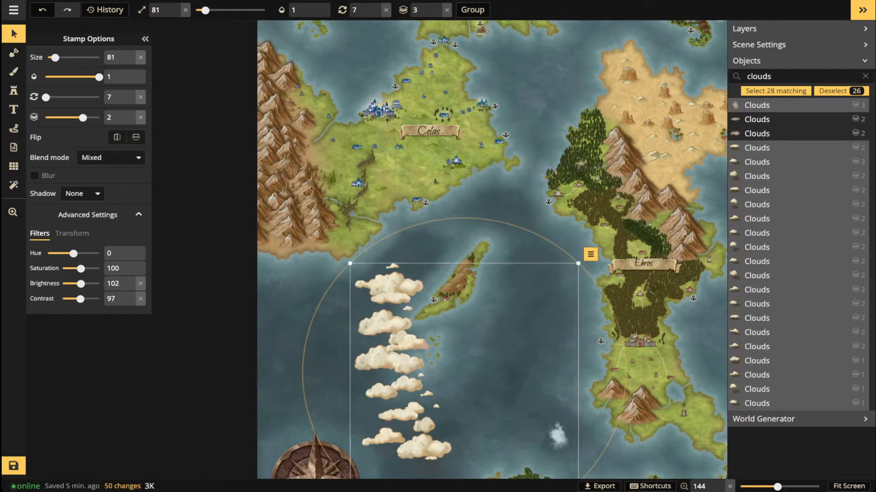
Choose the White Clouds stamp set from the clouds in the stamp catalog.
left_click(14, 90)
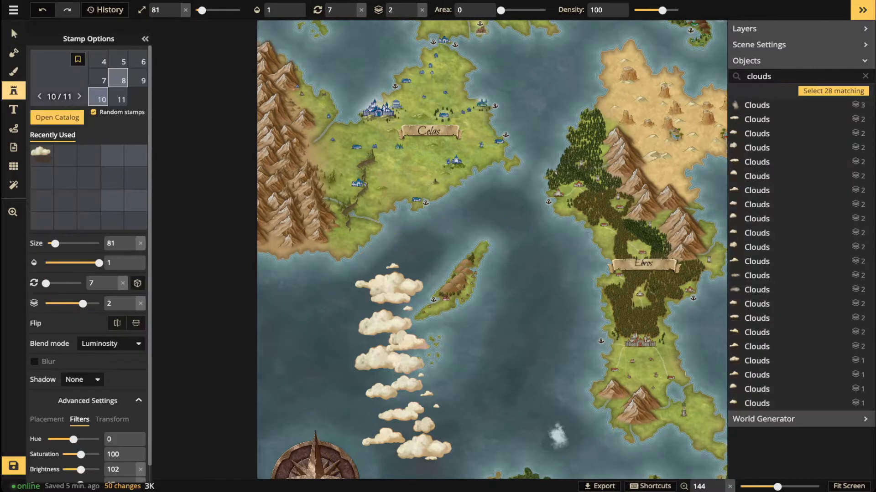
left_click(57, 117)
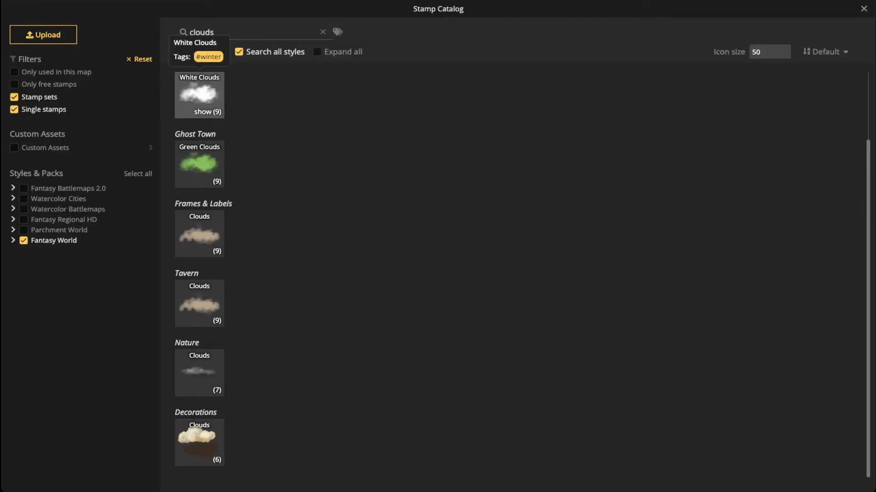
left_click(199, 94)
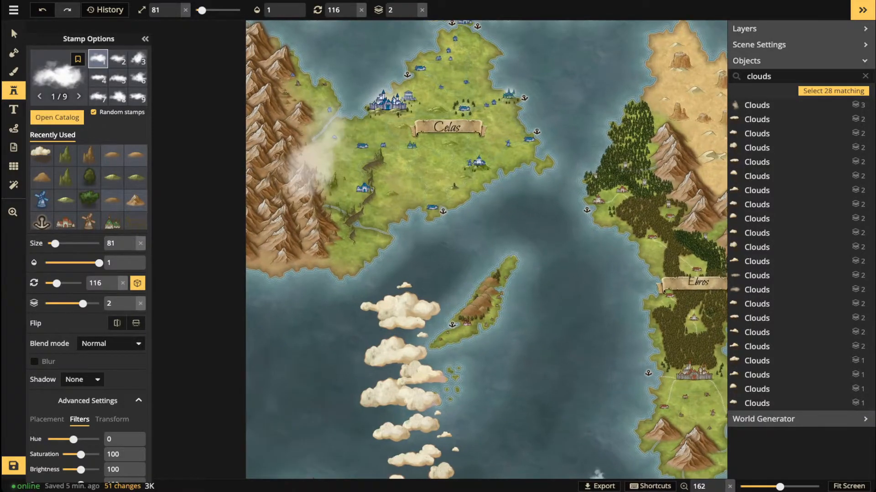
Stamp two white clouds at size 51 on layer 1 over the northern peaks of the mountain range west of Celas.
scroll(319, 153, "up", 1)
left_click_drag(292, 130, 397, 228)
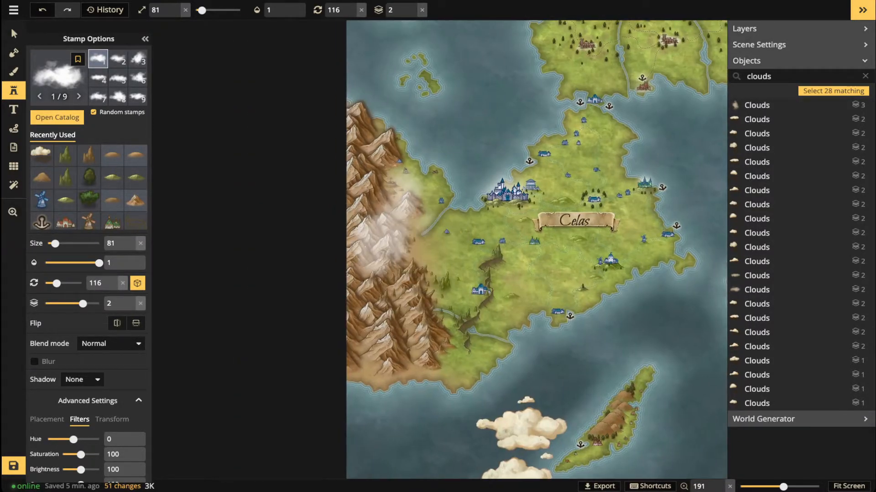
scroll(387, 223, "up", 4)
scroll(365, 190, "up", 1)
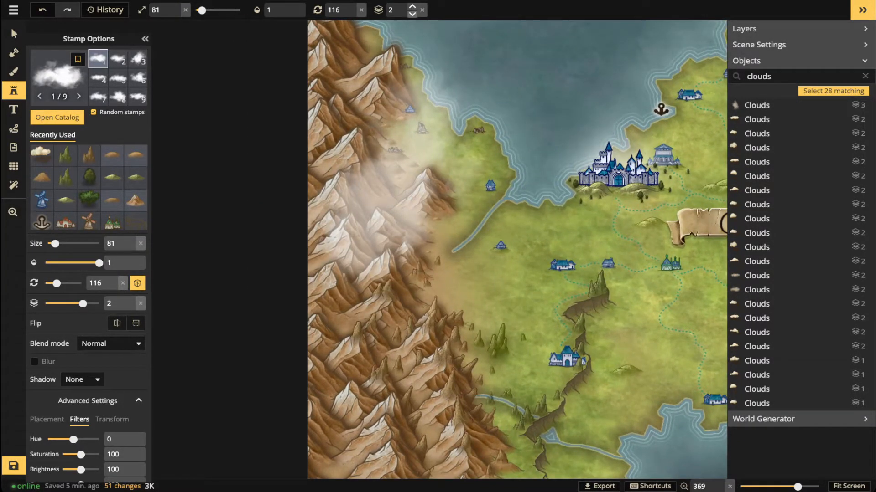
scroll(404, 119, "up", 2)
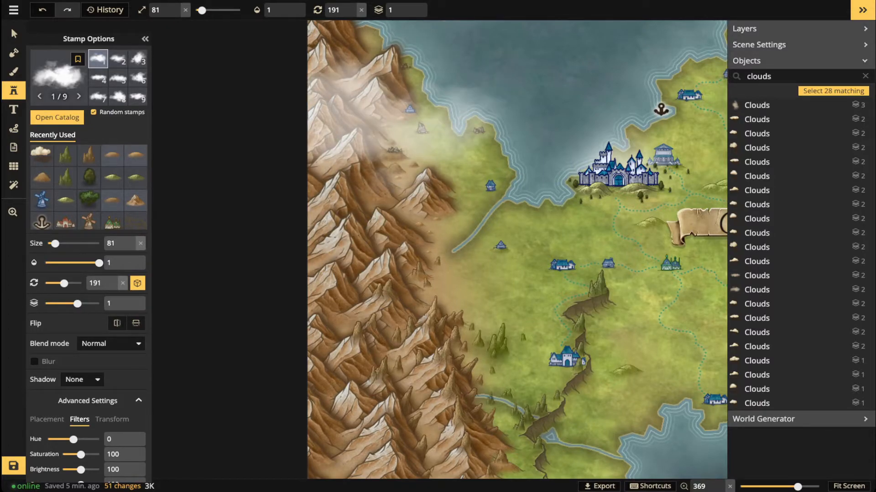
scroll(388, 105, "down", 3)
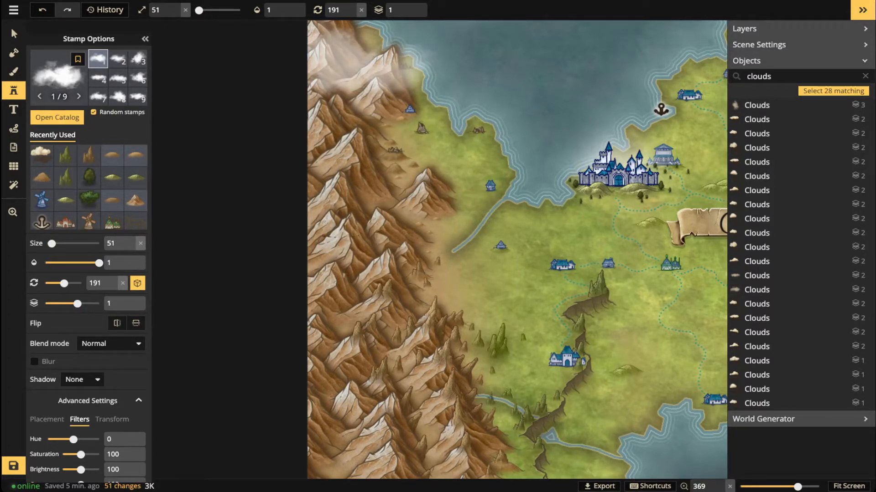
left_click(352, 59)
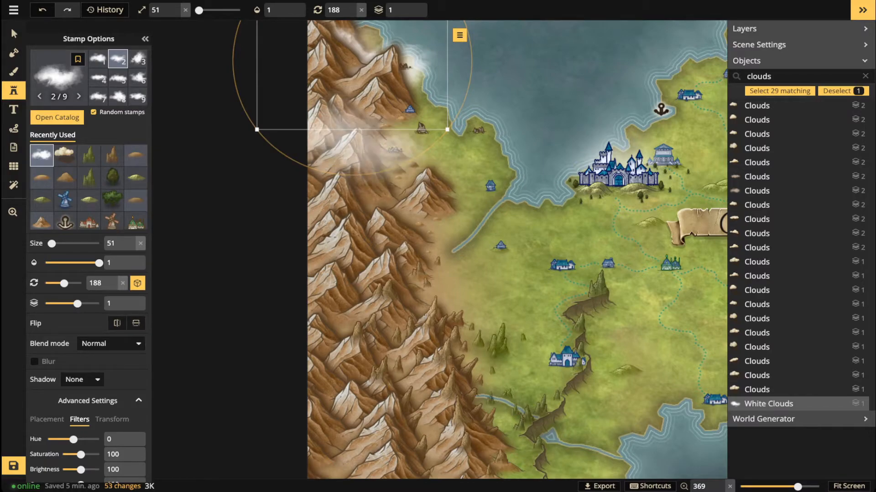
left_click(342, 138)
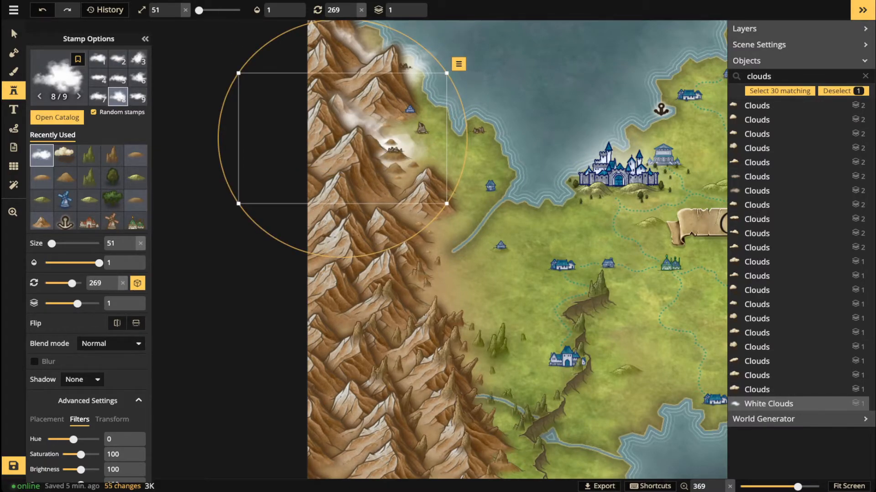
Turn off random rotation for the stamps and delete the second white cloud placed on the northern peaks.
key("Escape")
left_click_drag(433, 260, 383, 187)
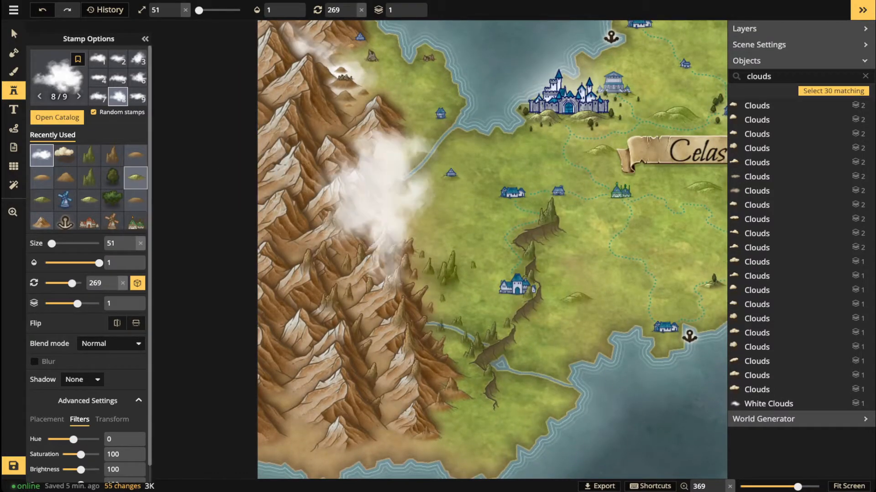
left_click(137, 283)
scroll(373, 173, "up", 10)
left_click(11, 29)
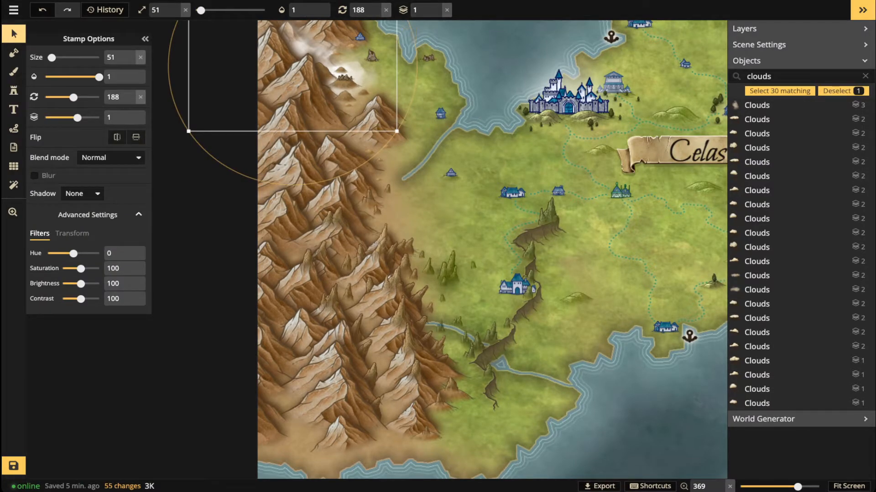
key("ctrl+z")
scroll(371, 396, "down", 5)
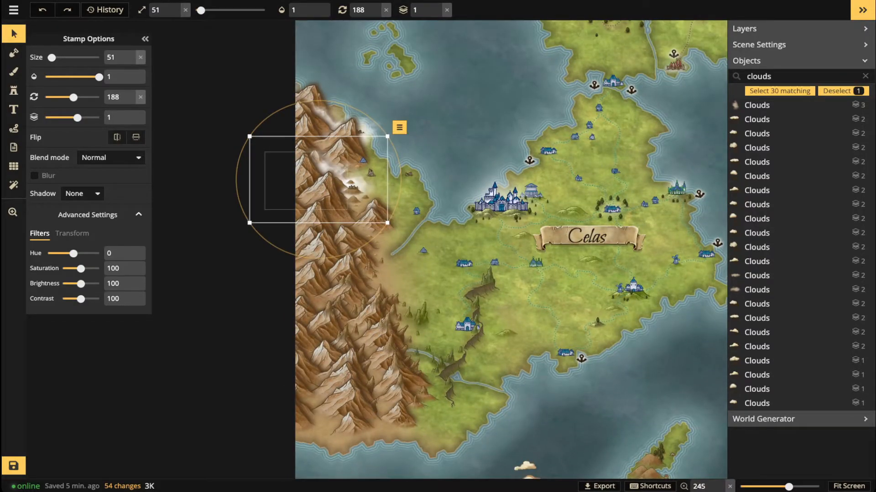
key("Escape")
Stamp three white clouds of size 51 on layer 1 down the mountain range from north to south, with rotations 173, 218 and 188.
key("s")
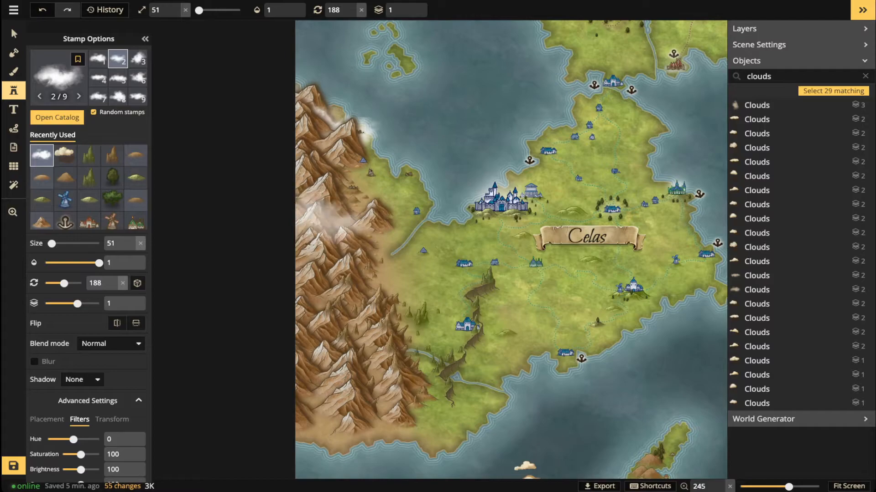
scroll(329, 204, "down", 1)
left_click(305, 202)
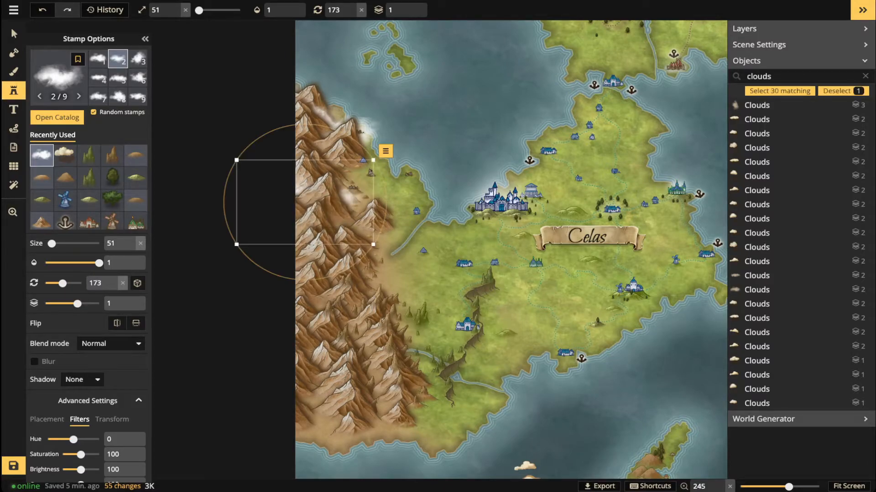
key("Escape")
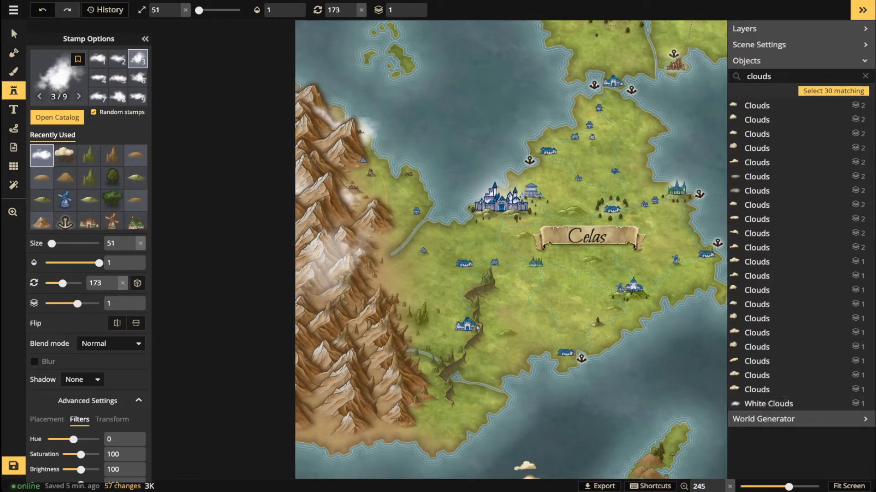
scroll(351, 273, "up", 3)
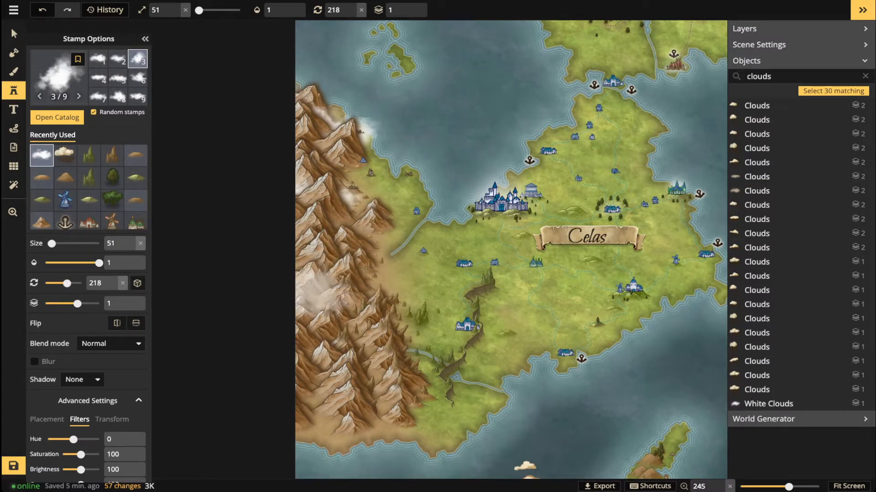
left_click(319, 277)
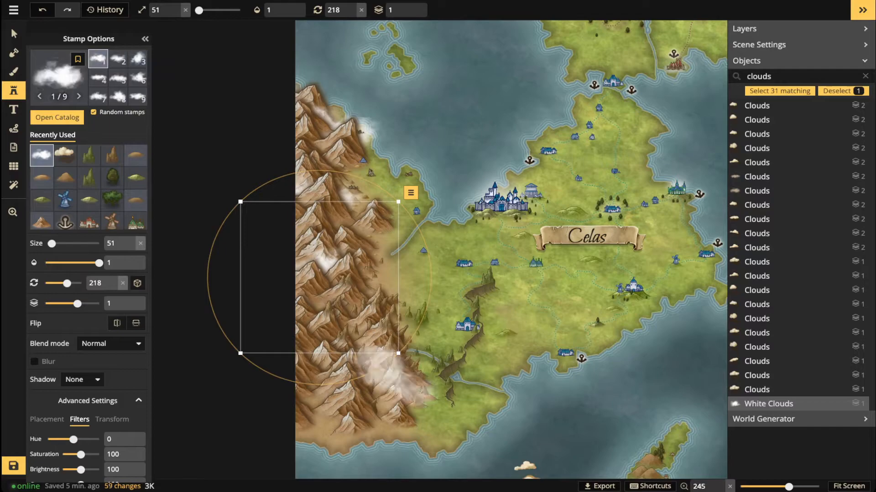
scroll(356, 349, "down", 2)
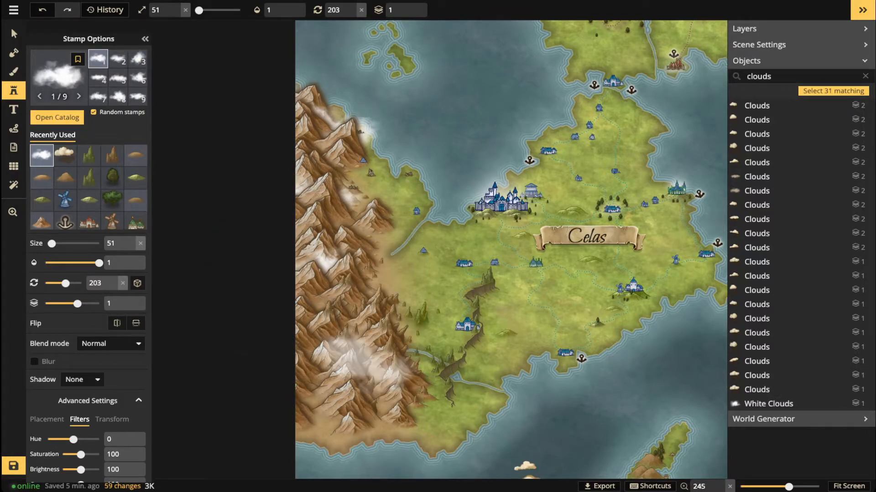
left_click(354, 349)
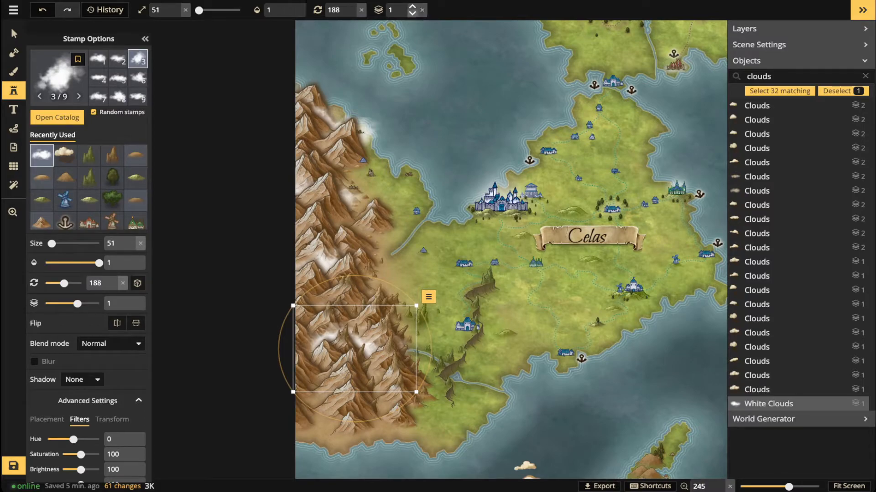
Raise the southernmost white cloud to layer 2, and compare layers 1 and 2 for the next stamp, leaving it on layer 2.
left_click(412, 6)
left_click(434, 65)
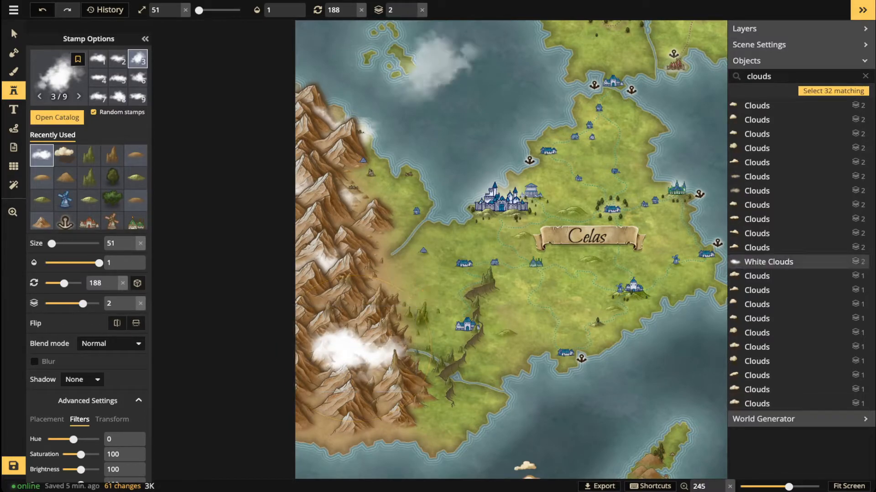
left_click(412, 13)
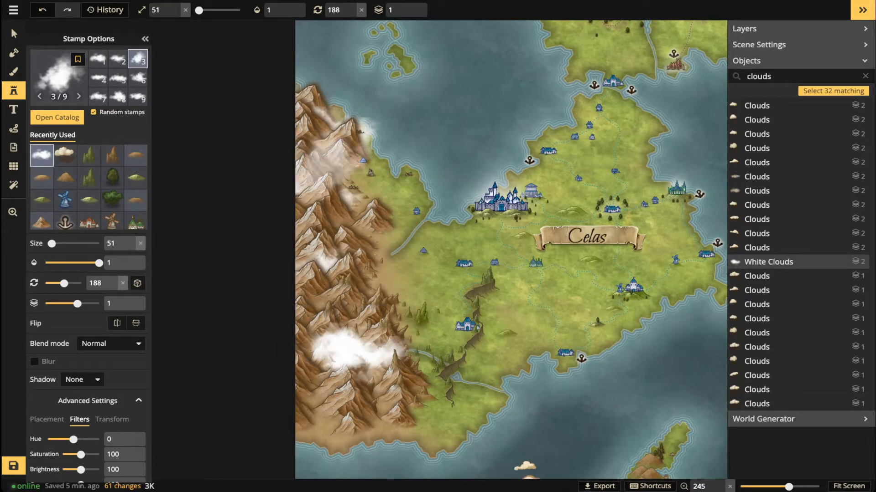
left_click(412, 7)
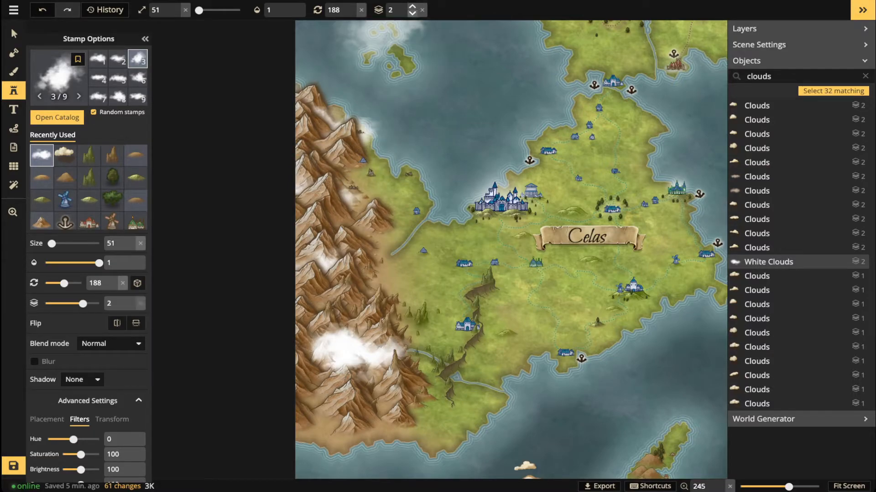
Stamp a white cloud of size 41 with rotation 233 on layer 2 over the range's southernmost peaks.
scroll(364, 401, "up", 3)
scroll(358, 399, "down", 2)
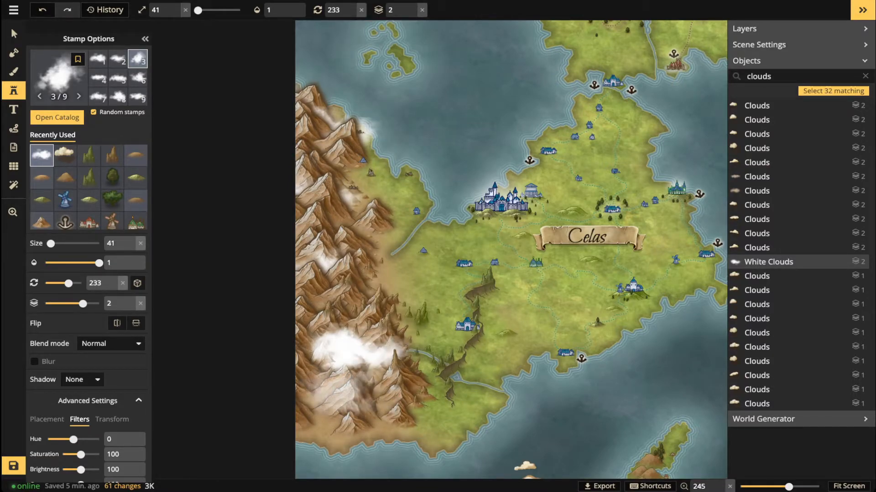
left_click(335, 394)
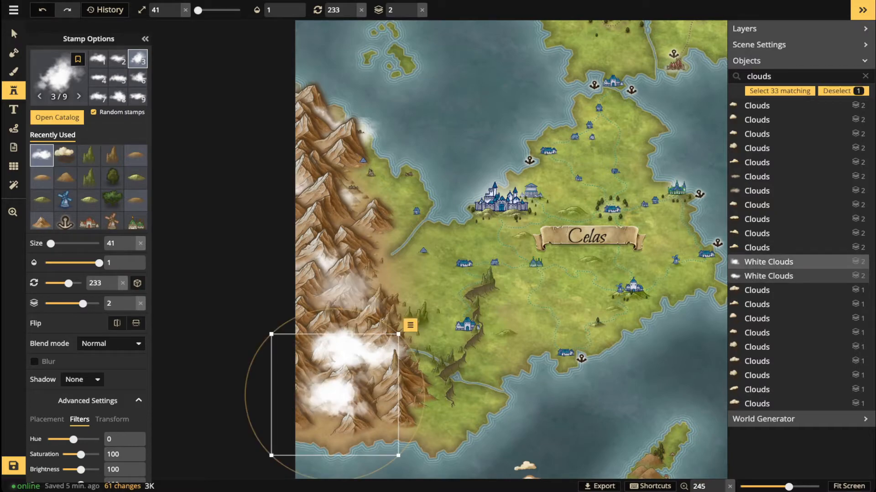
Stamp size 41 white clouds on layer 2 with rotation 188 over the middle peaks, the map's western edge and the northern peaks.
left_click(347, 289)
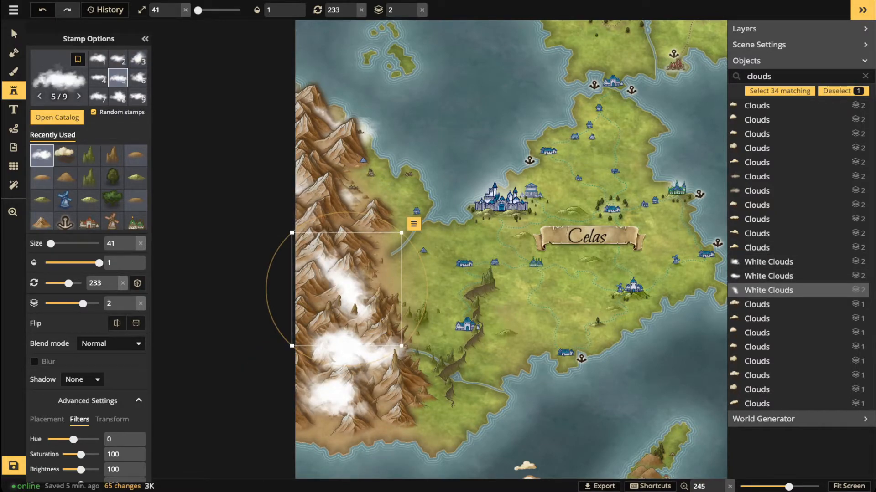
left_click_drag(310, 218, 270, 264)
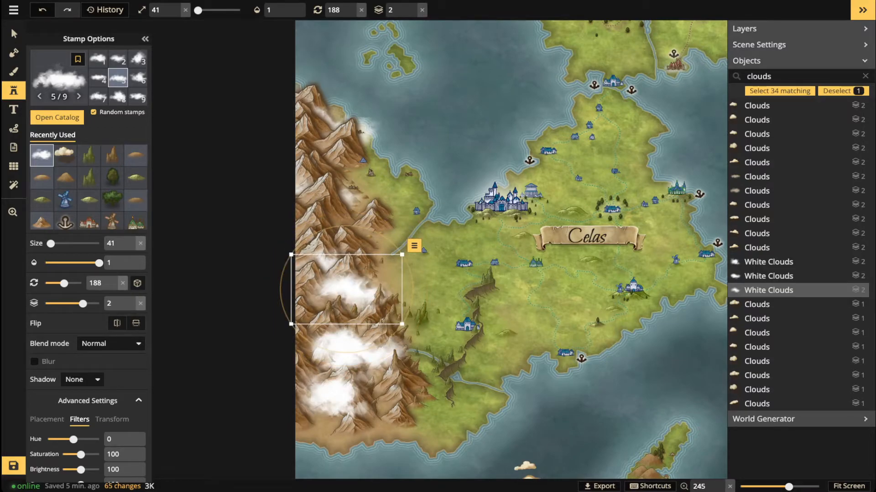
key("Escape")
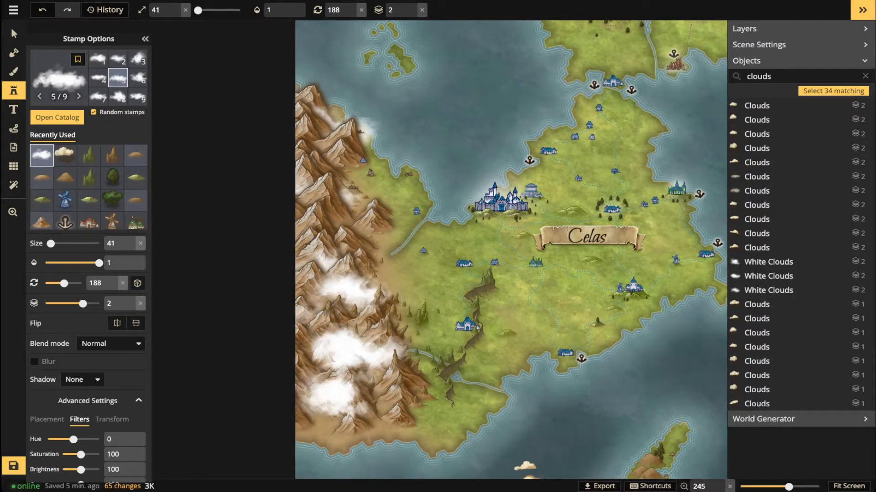
left_click(281, 315)
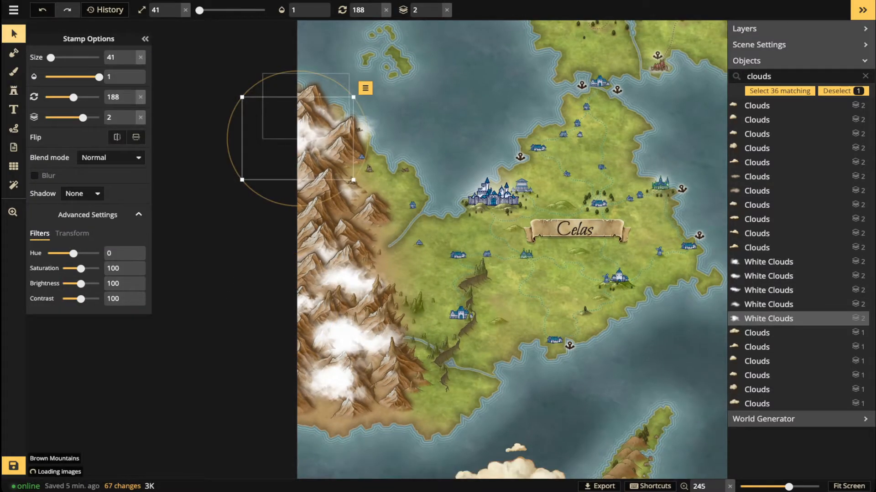
Select the five white clouds on layer 2 and lower their opacity to 0.86.
scroll(527, 178, "down", 1)
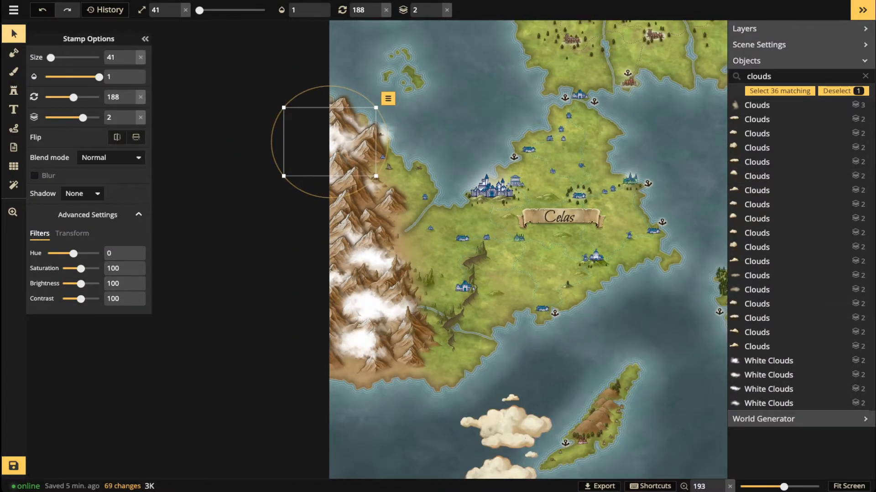
scroll(798, 278, "down", 2)
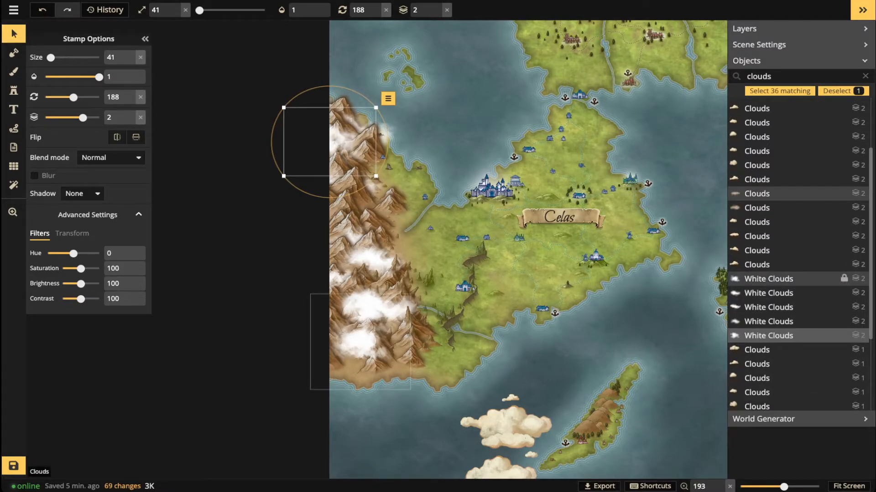
left_click(776, 336, "shift")
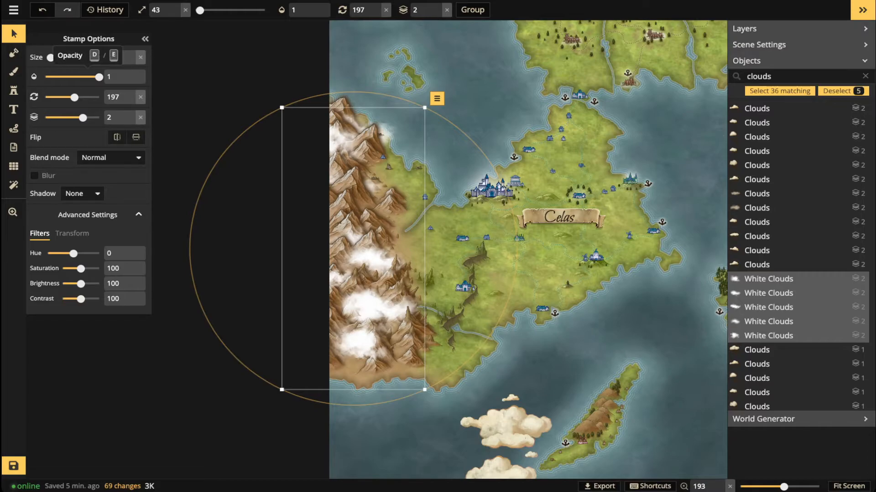
left_click_drag(99, 77, 96, 77)
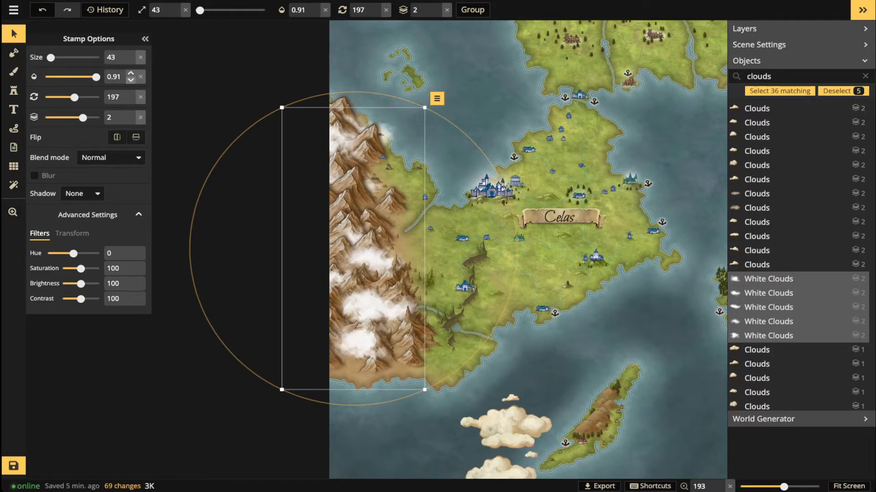
left_click(131, 81)
left_click(131, 80)
left_click(131, 80)
left_click(131, 80)
Select the upper group of cream clouds over the sea southwest of the small island and delete them.
scroll(323, 276, "up", 4)
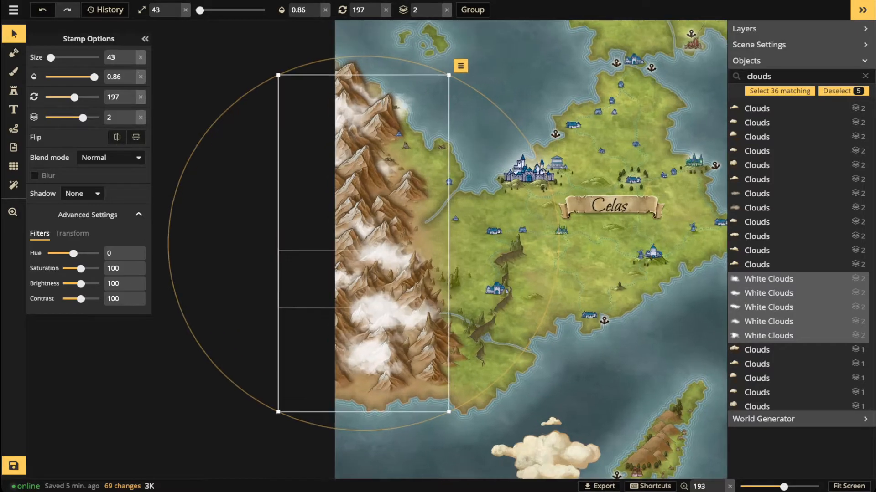
scroll(399, 274, "up", 15)
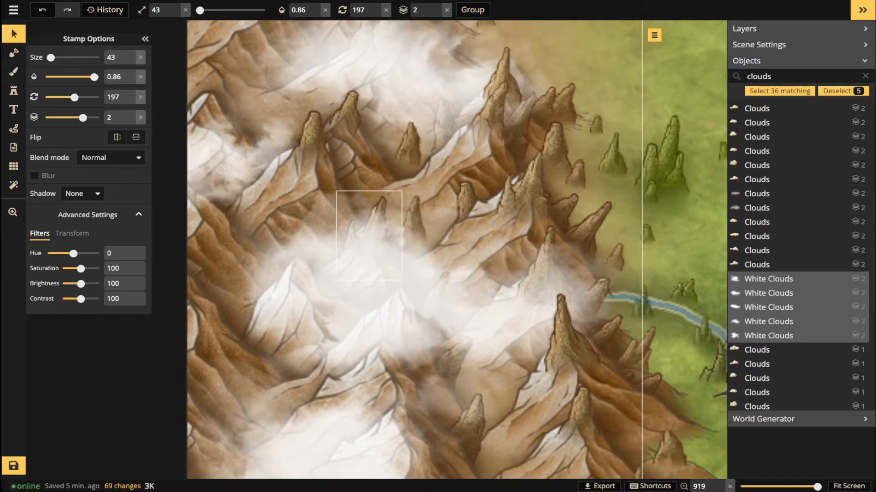
scroll(383, 203, "down", 2)
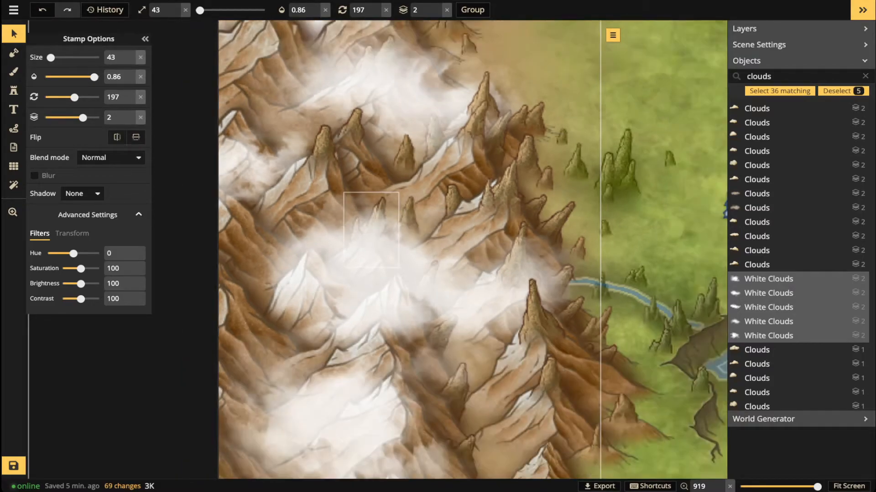
scroll(418, 174, "down", 13)
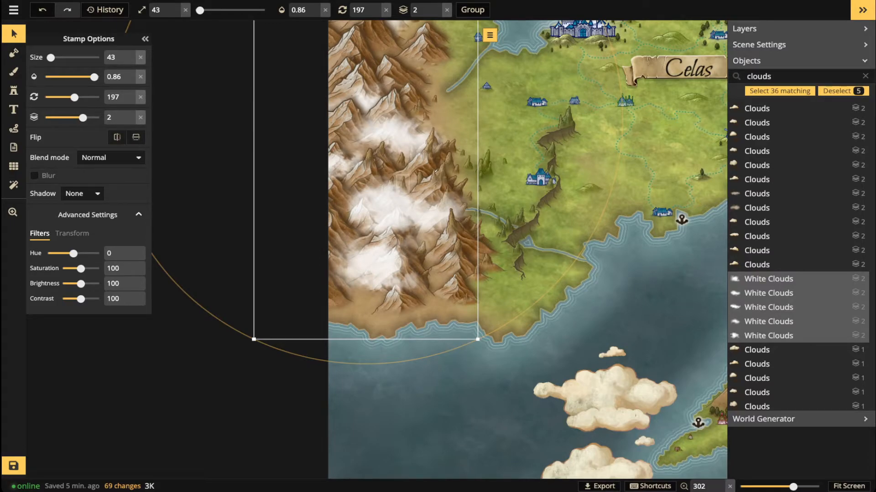
left_click(14, 33)
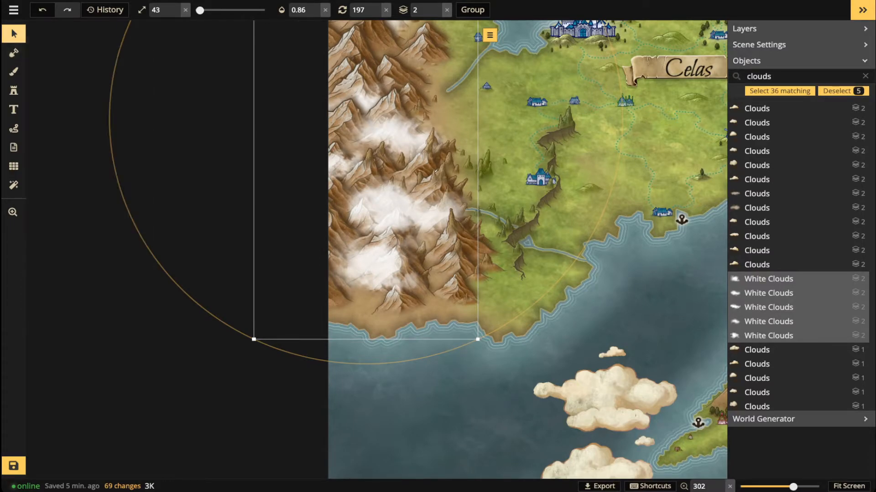
key("Escape")
scroll(492, 254, "down", 3)
left_click_drag(529, 339, 560, 388)
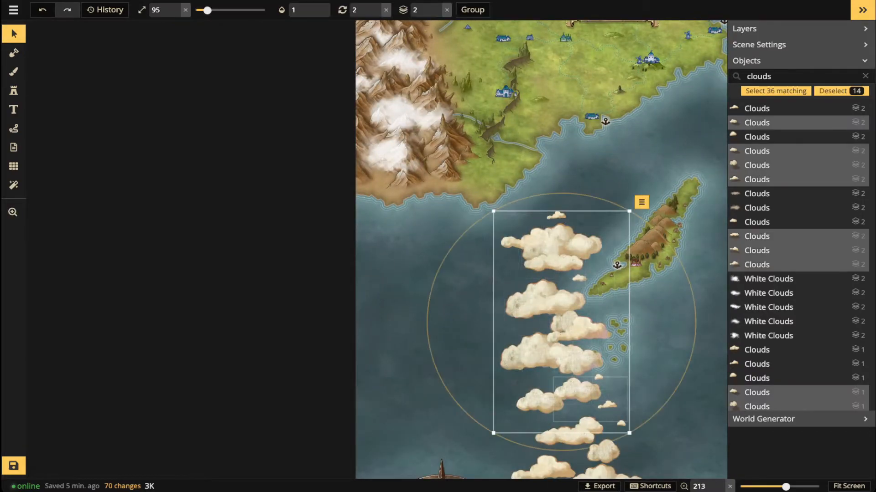
left_click_drag(530, 201, 551, 390)
key("Delete")
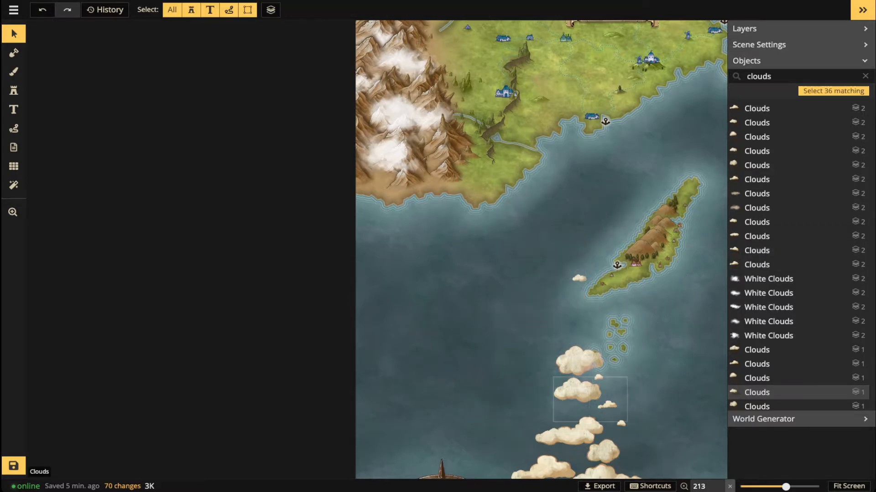
Delete the small cloud beside the island and the group of cream clouds northeast of the compass rose.
key("space")
left_click_drag(564, 420, 547, 315)
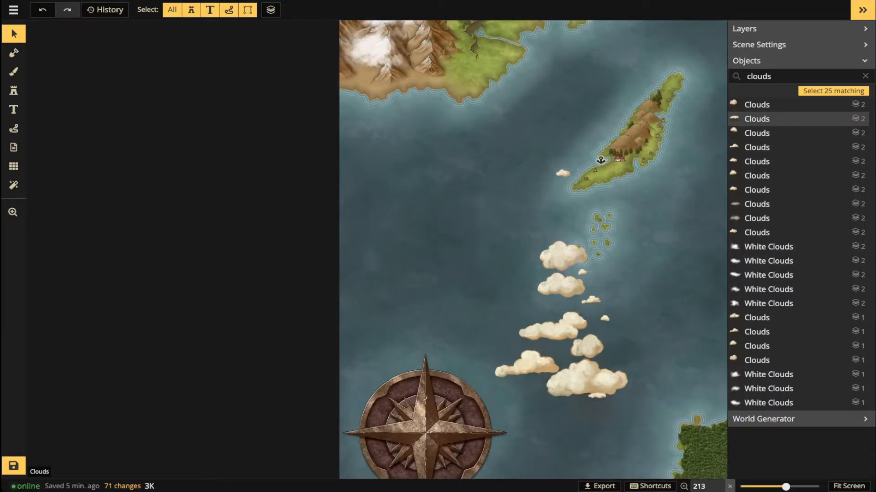
left_click(757, 232)
key("Delete")
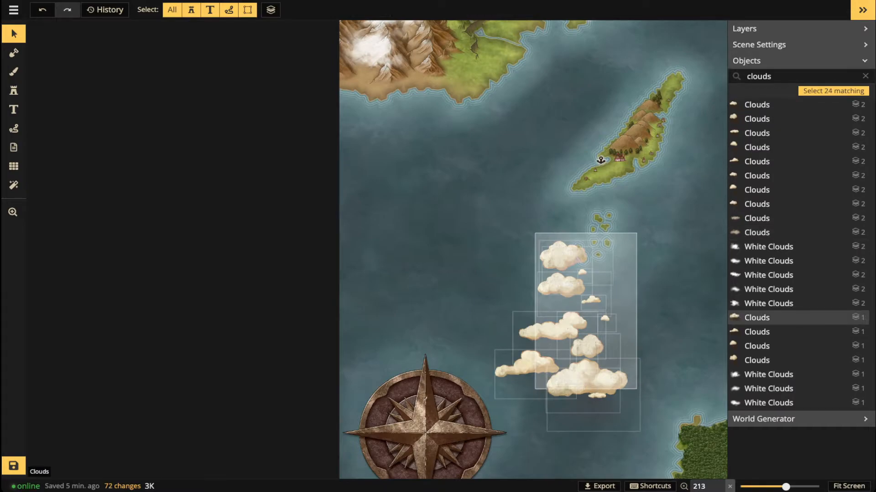
left_click_drag(639, 388, 639, 388)
key("Delete")
scroll(470, 192, "down", 2)
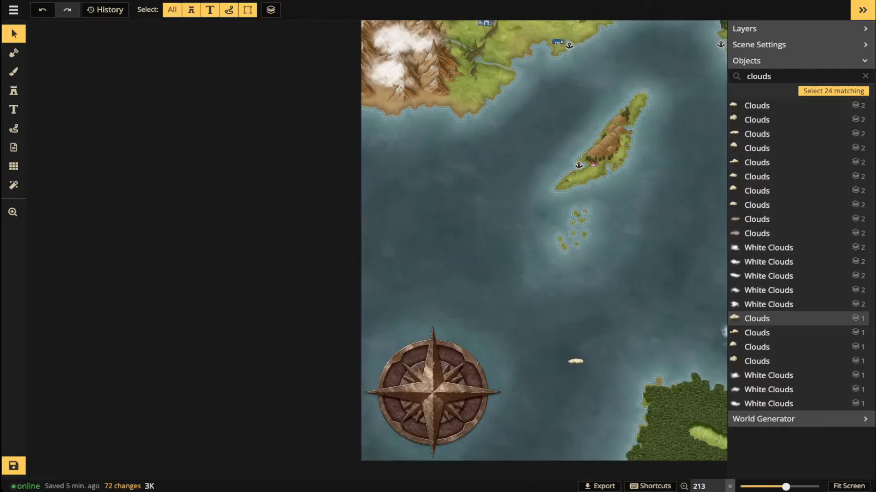
Bring the layer 3 cloud from the southern sea to Celas and place it over the coast by the river mouth.
scroll(431, 134, "down", 3)
key("space")
left_click_drag(457, 129, 404, 221)
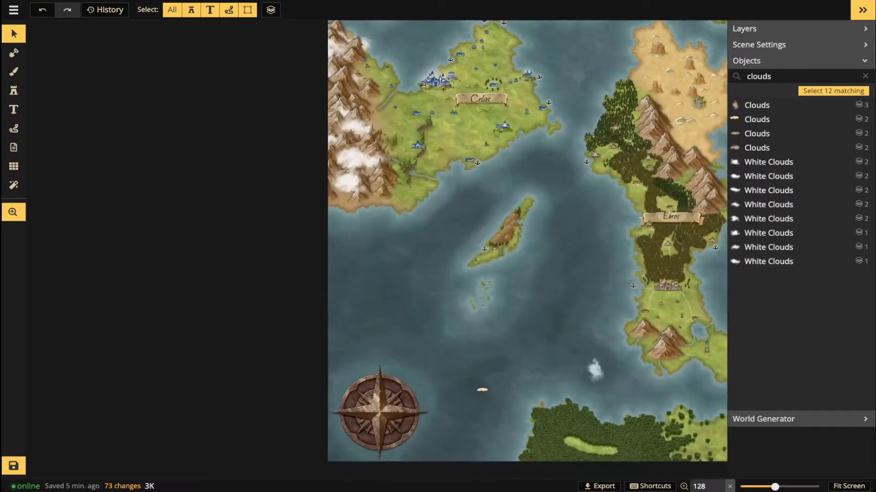
scroll(405, 221, "up", 3)
left_click_drag(675, 432, 415, 147)
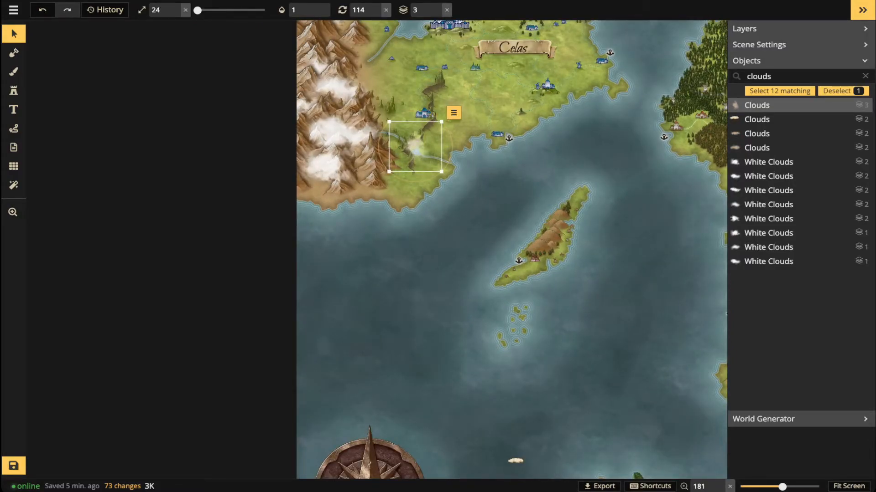
scroll(415, 151, "up", 10)
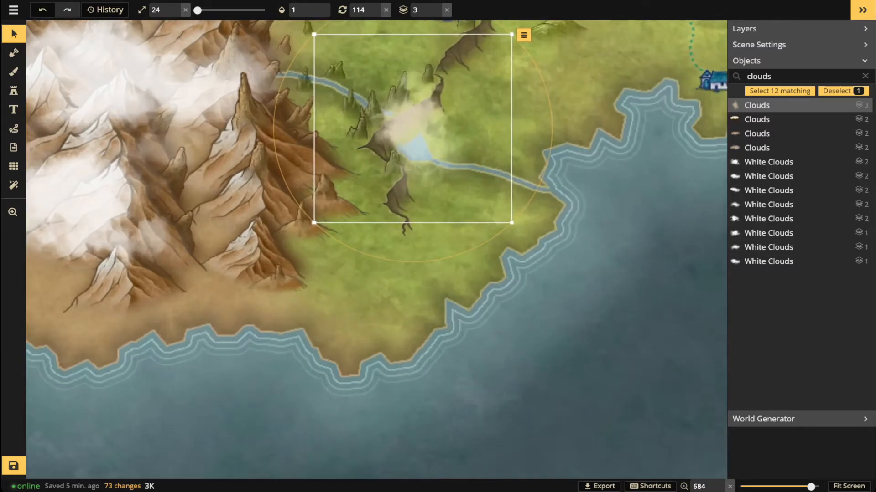
left_click_drag(415, 148, 590, 167)
scroll(435, 136, "up", 3)
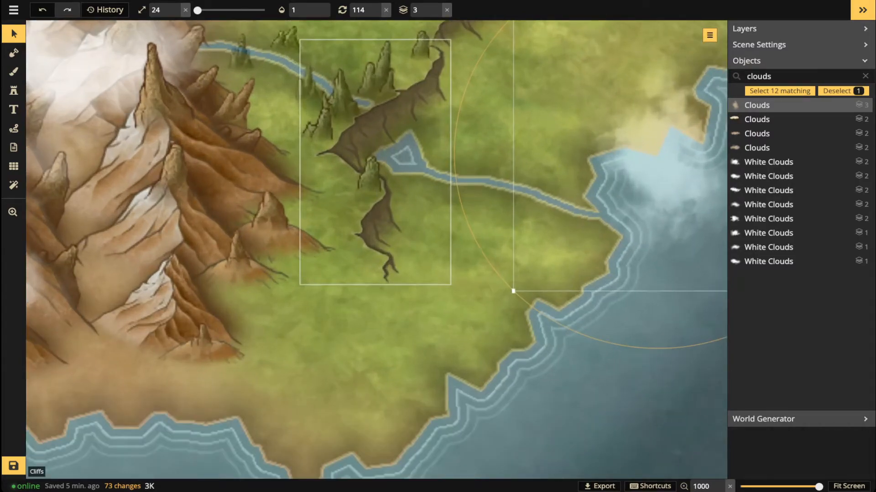
left_click_drag(436, 136, 457, 201)
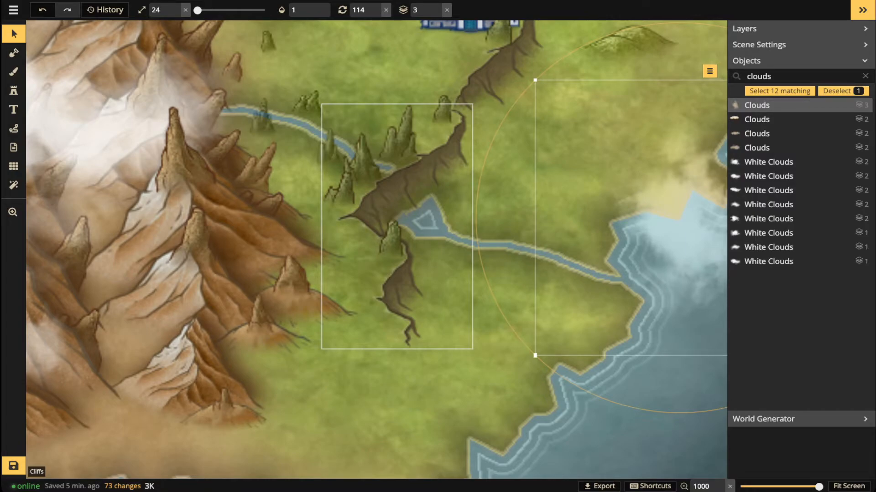
Search the stamp catalog for "water" and choose the blue Terrain Waterfalls set of nine stamps.
left_click(397, 227)
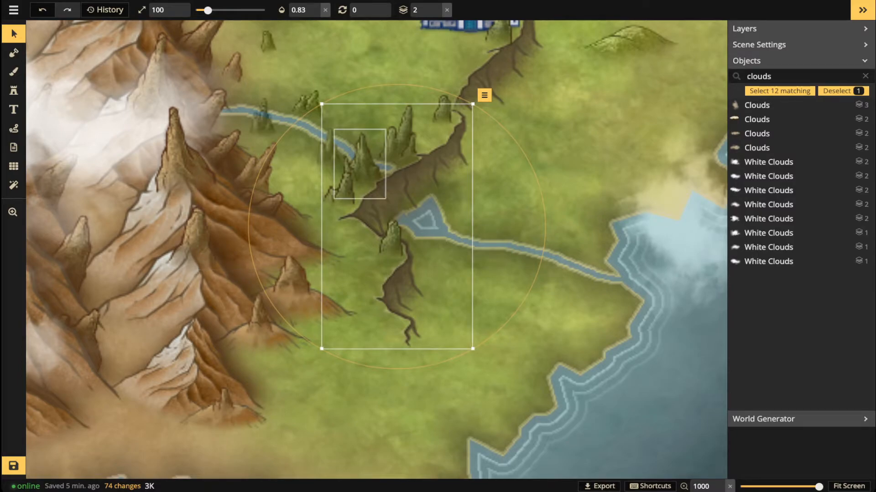
left_click(14, 91)
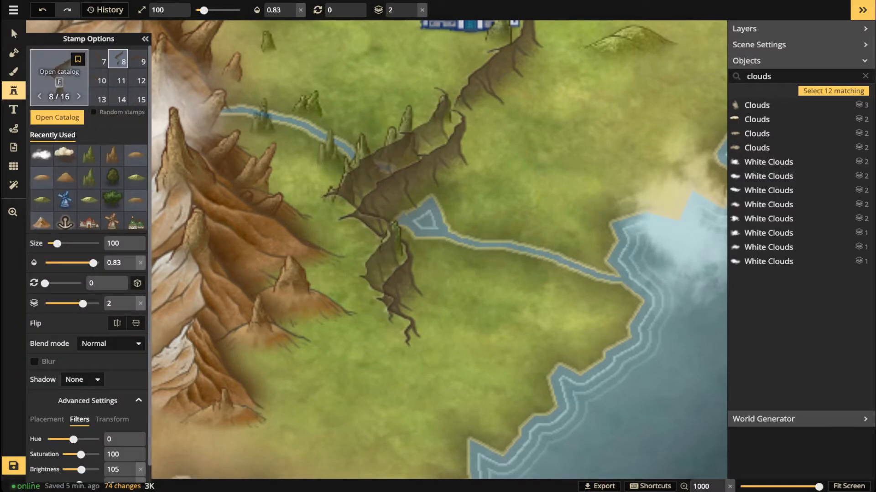
left_click(108, 124)
key("ctrl+a")
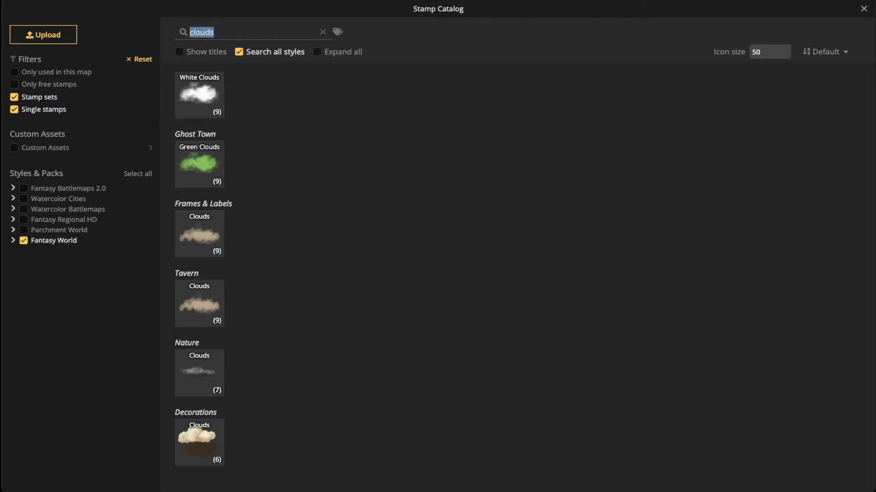
type("water")
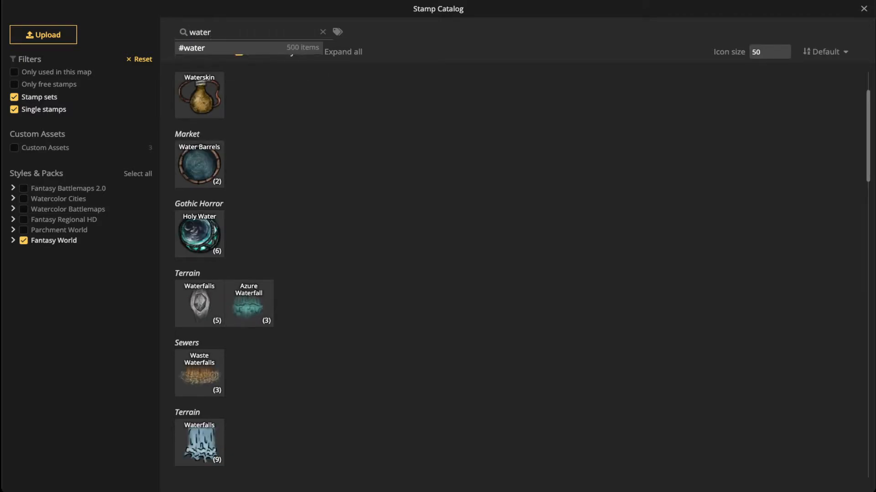
scroll(249, 303, "down", 1)
scroll(200, 315, "up", 4)
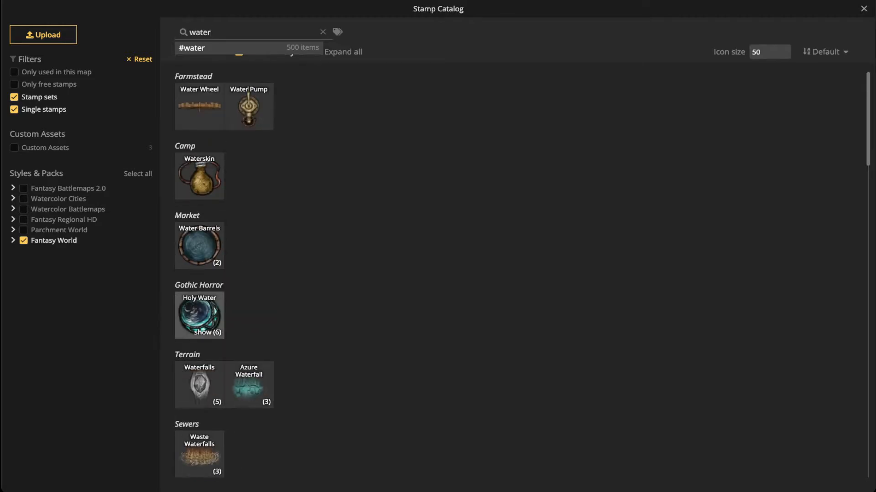
scroll(199, 320, "down", 5)
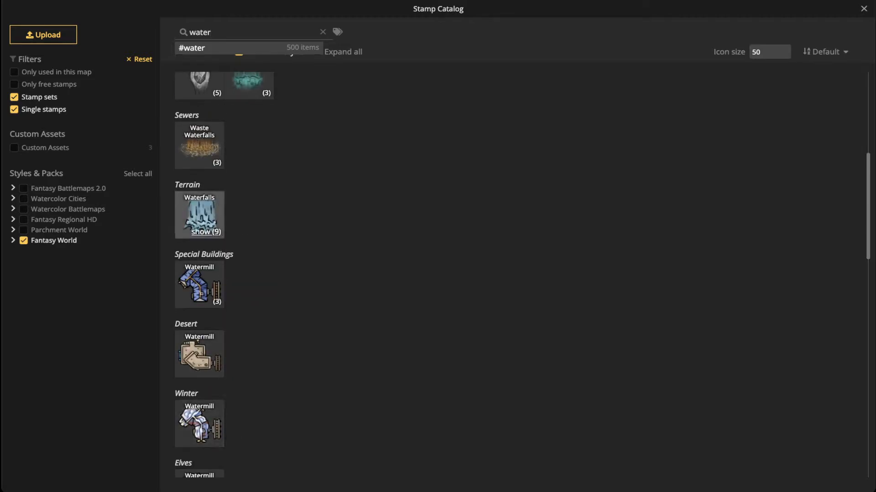
left_click(199, 214)
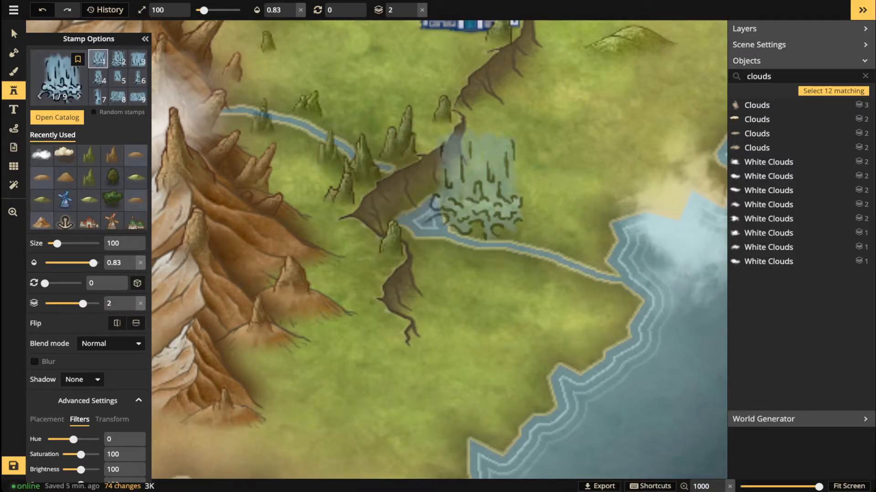
Stamp waterfall variant 6 at size 60 with rotation 345 on the cliff between the two river sections.
scroll(477, 187, "down", 4)
scroll(422, 198, "down", 2)
left_click(456, 194)
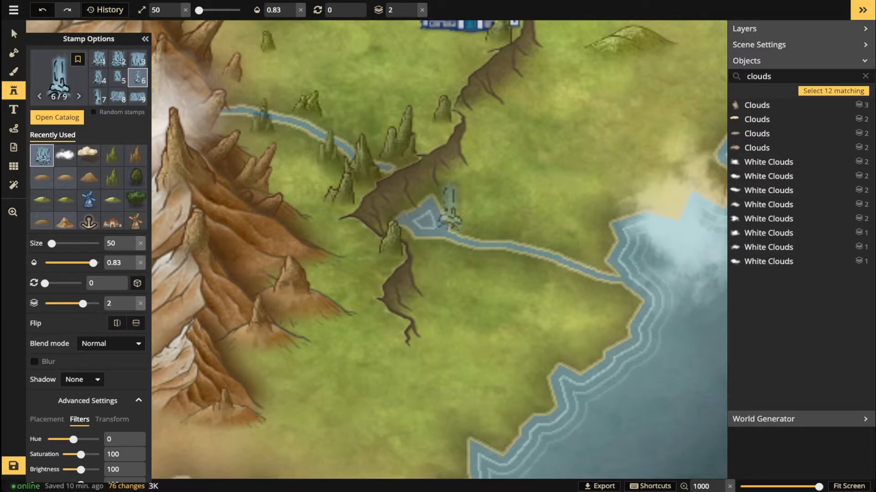
key("]")
key("]")
key("[")
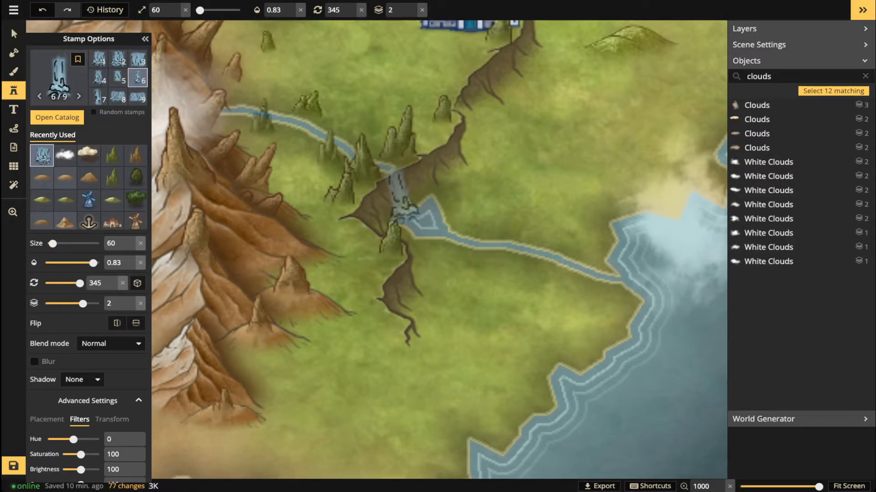
left_click(400, 196)
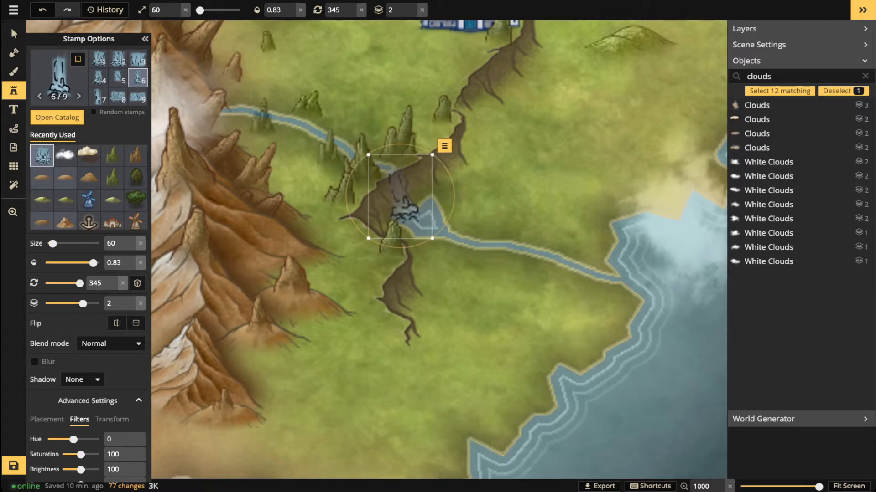
Raise the waterfall to layer 5, reduce its size to 50, and shift it up towards the upper river.
left_click(412, 6)
left_click(411, 6)
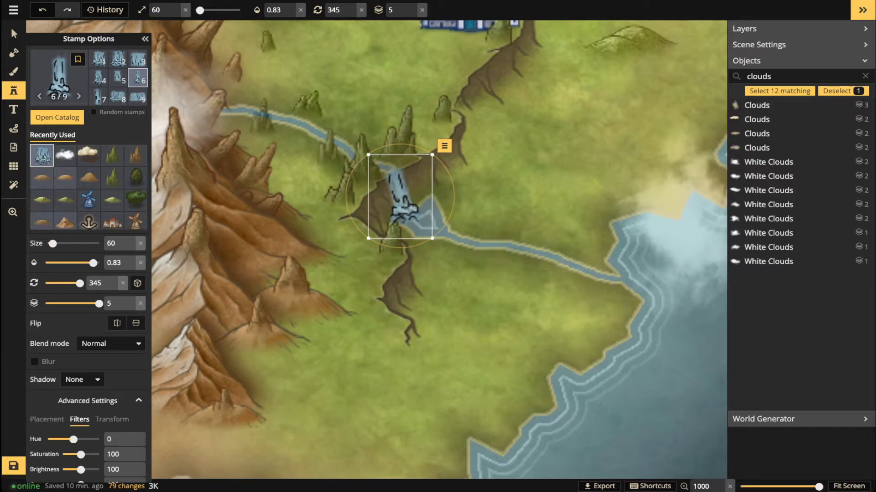
key("[")
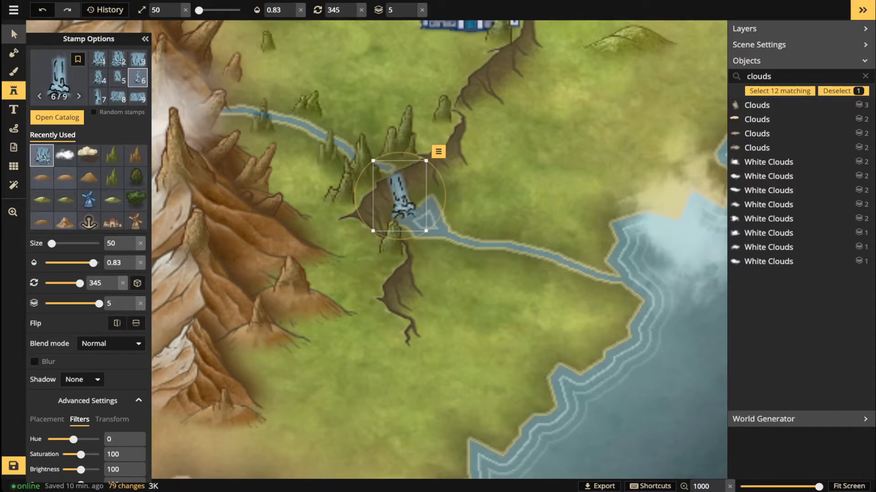
left_click(14, 33)
left_click_drag(399, 196, 397, 189)
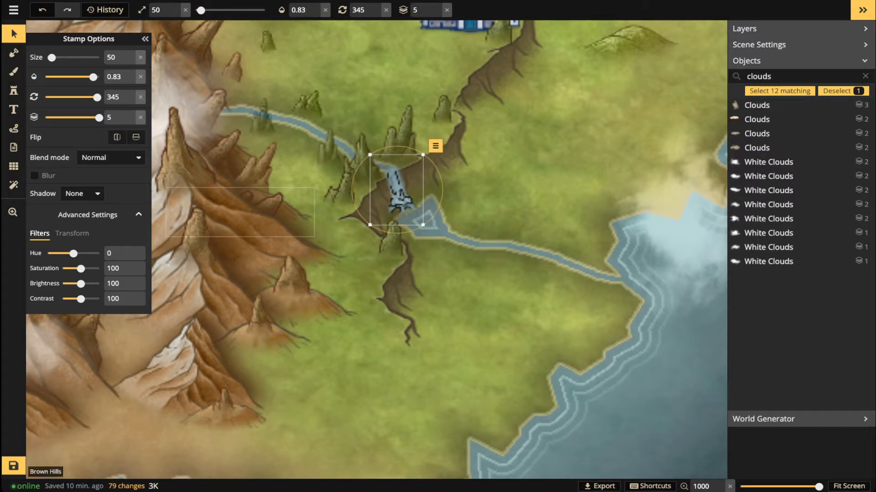
Stretch the waterfall to a height of 126, rotate it to 330, and position it to join both river ends.
left_click(72, 233)
left_click(130, 265)
left_click(131, 265)
left_click(130, 265)
left_click(131, 265)
left_click(131, 265)
left_click(130, 265)
left_click_drag(397, 140, 384, 142)
left_click_drag(396, 191, 401, 192)
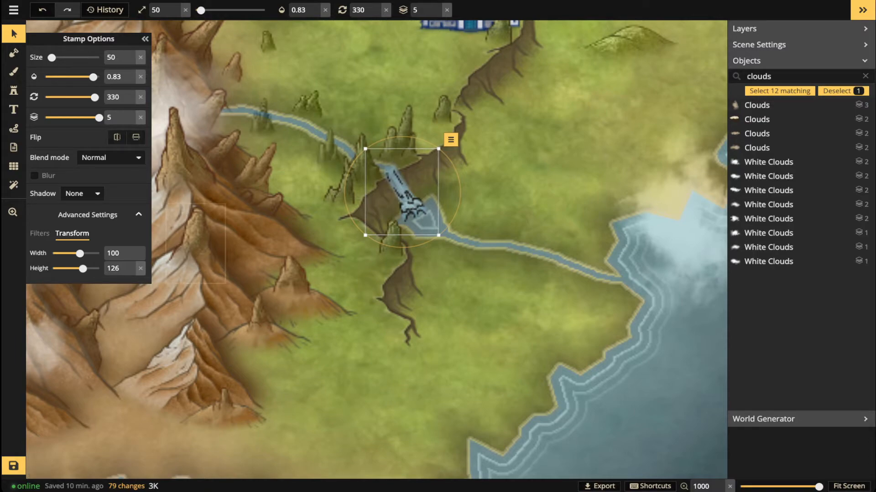
Lower the waterfall's contrast to 63 and deselect it.
left_click(39, 233)
left_click_drag(81, 299, 80, 299)
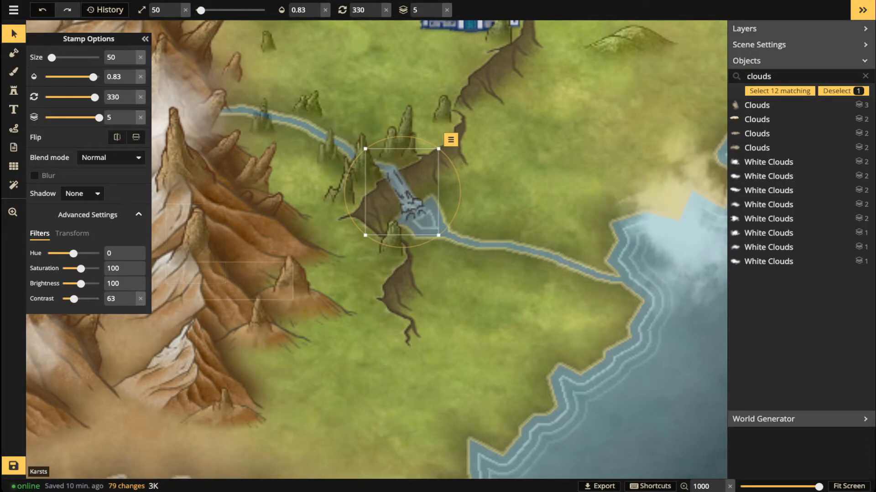
key("Escape")
Move the coastal cloud onto the grass east of the waterfall, with layer 5 and size 10.
scroll(634, 346, "down", 1)
left_click_drag(675, 225, 435, 192)
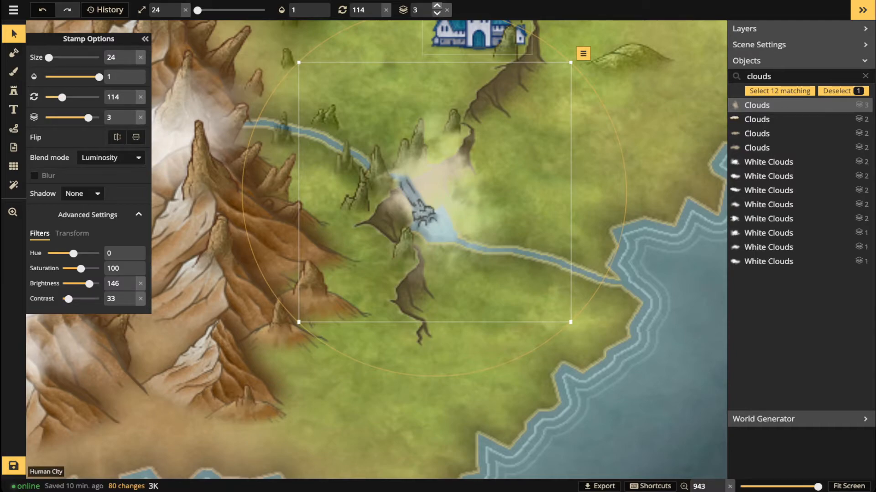
left_click_drag(435, 192, 530, 211)
left_click_drag(666, 340, 587, 265)
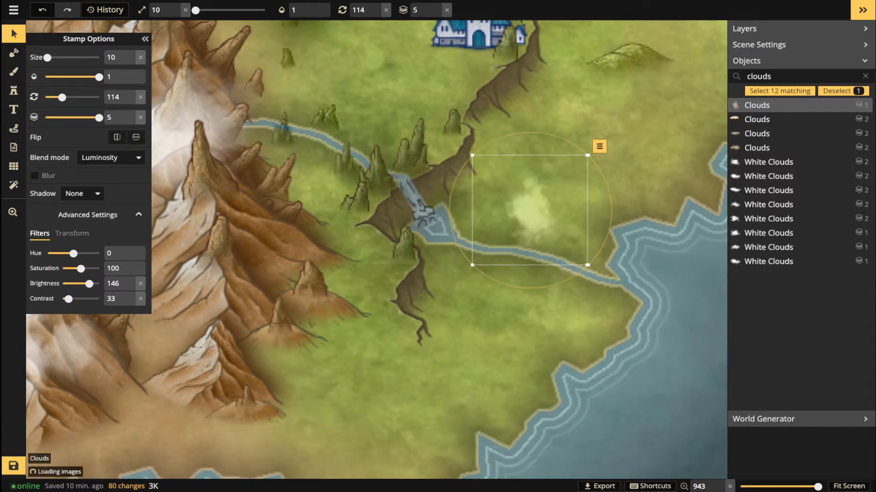
Lower the waterfall to layer 3 and move the small cloud over its lower half as mist.
left_click(413, 201)
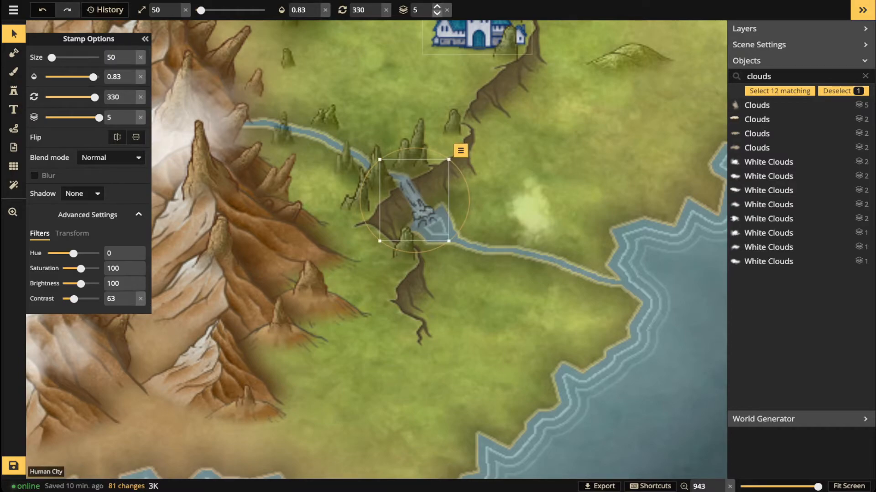
left_click(436, 13)
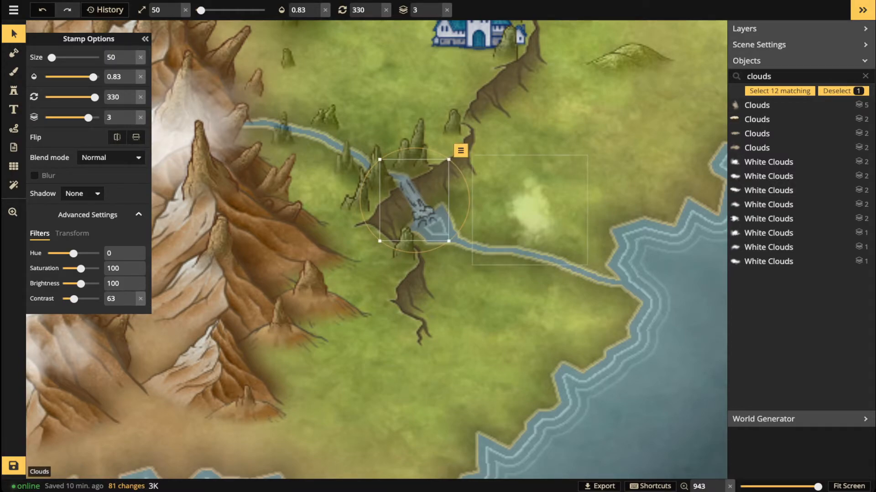
left_click_drag(531, 209, 424, 208)
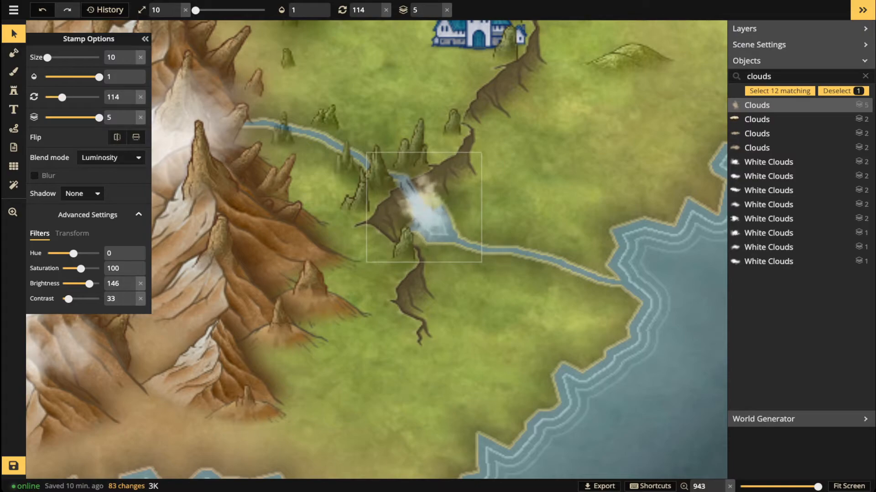
Rotate the mist cloud to 189, set it to layer 4, and shift it over the waterfall's foot.
left_click_drag(481, 263, 535, 315)
key("ctrl+z")
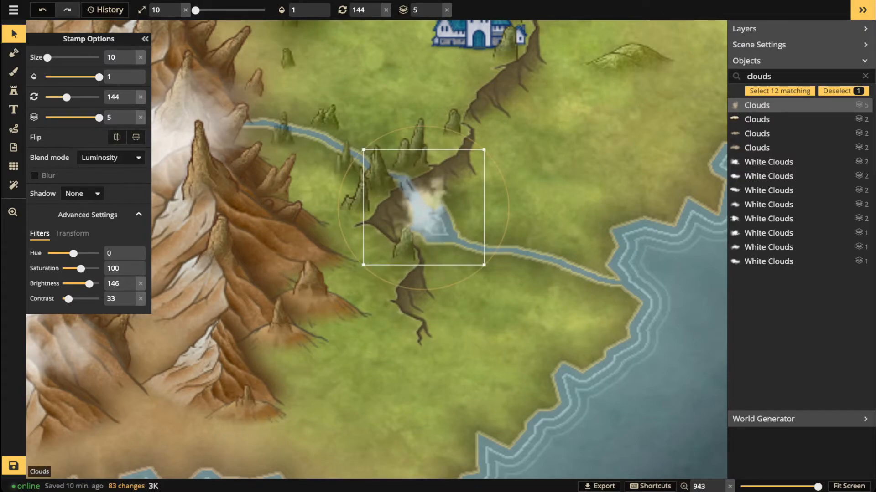
scroll(423, 208, "up", 1)
mouse_move(423, 207)
left_mouse_down()
mouse_move(454, 205)
mouse_move(430, 213)
left_mouse_up()
scroll(423, 214, "down", 2)
scroll(423, 214, "up", 3)
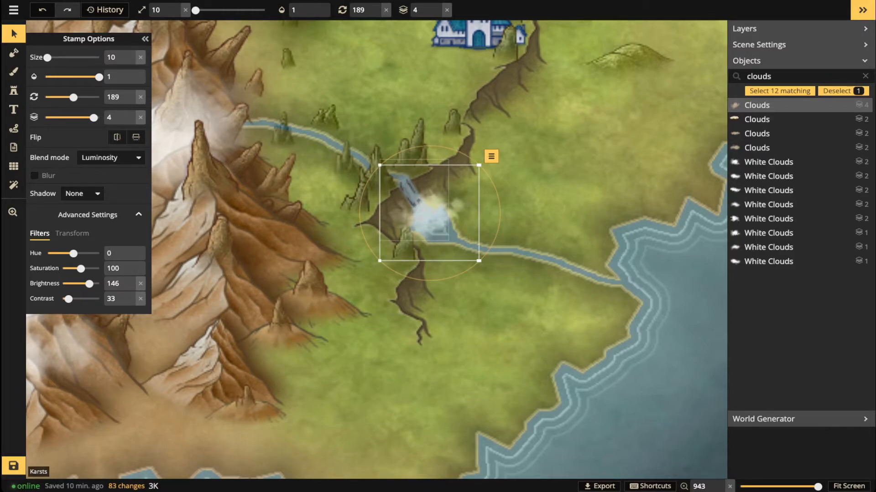
Raise the karst rock beside the waterfall's foot to layer 5 and nudge it slightly toward the mist.
left_click(404, 245)
key("Up")
key("Up")
key("Escape")
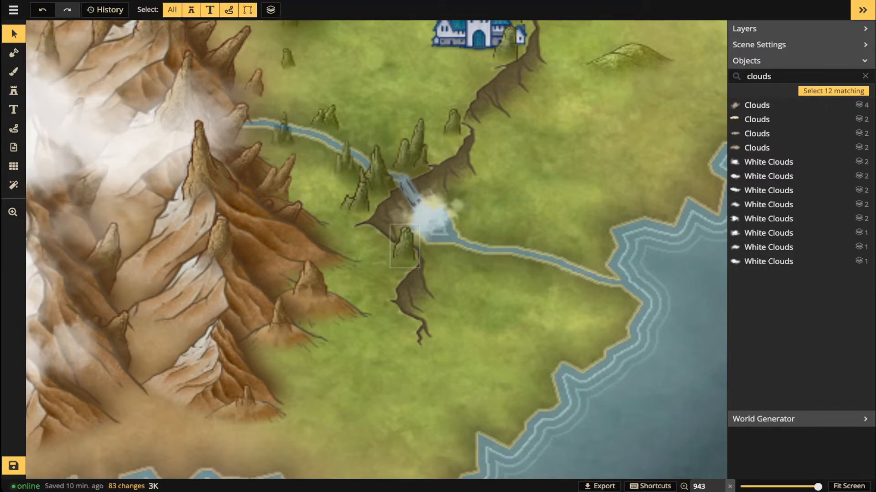
left_click_drag(405, 246, 407, 245)
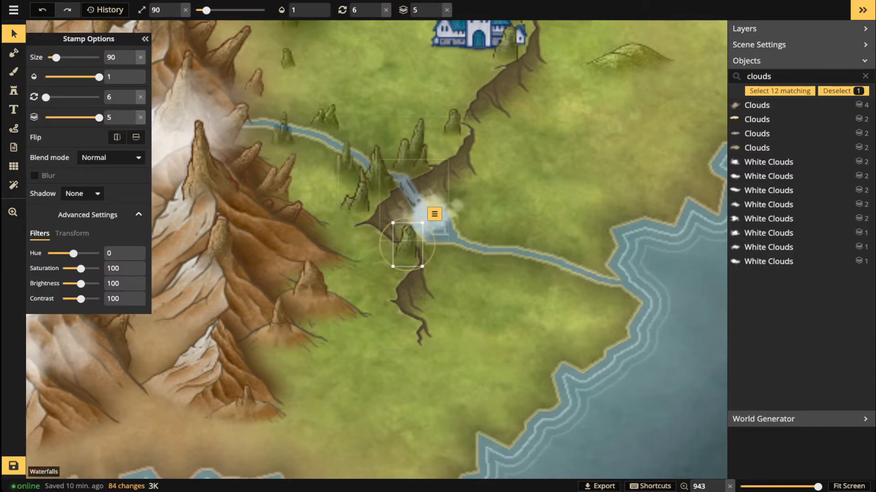
key("Escape")
scroll(410, 182, "down", 2)
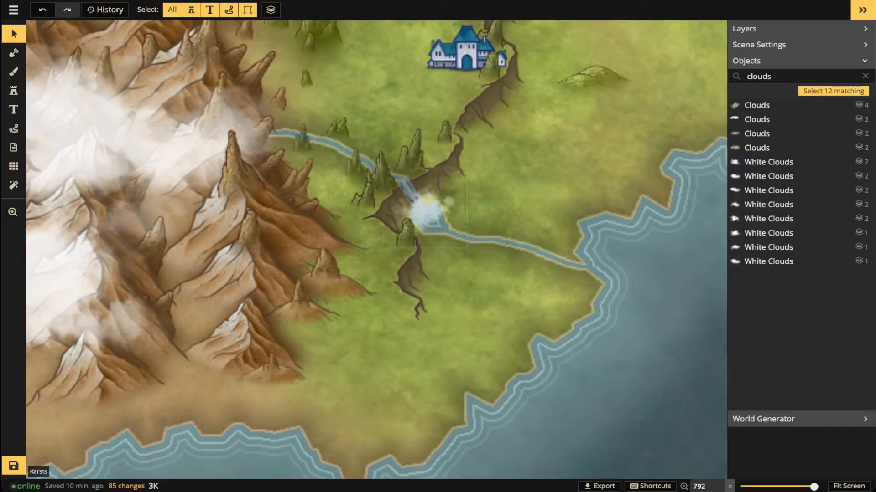
Rotate the karst rock beside the waterfall to 21, nudge it toward the river, and deselect it.
left_click(406, 234)
left_click_drag(406, 234, 410, 233)
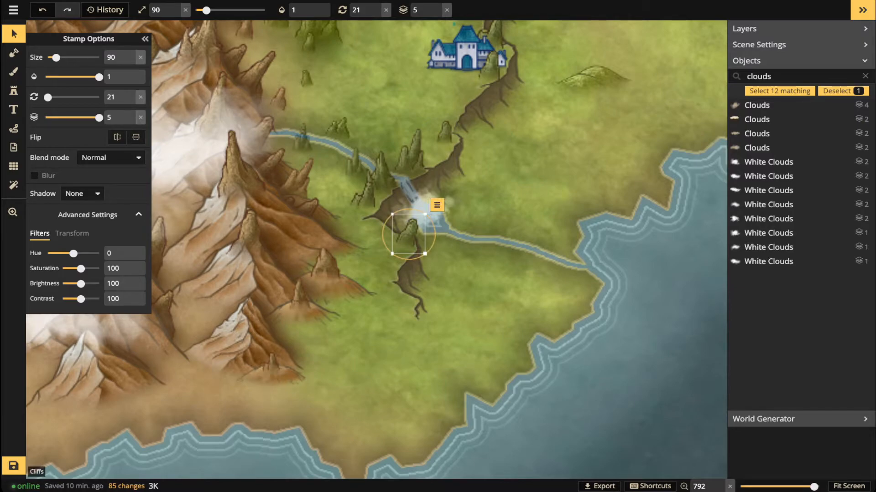
key("Escape")
scroll(478, 205, "down", 2)
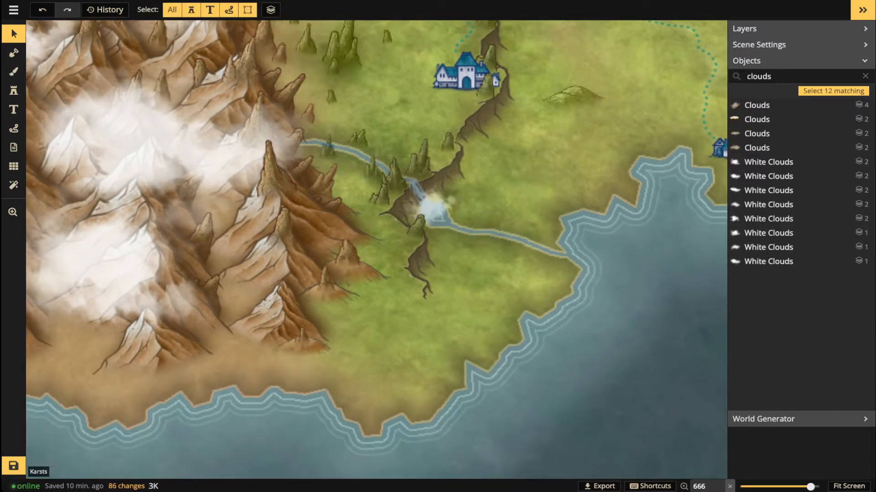
Review the clouds, mountains and waterfall in the context of the whole Celas region.
scroll(391, 201, "down", 3)
left_click_drag(391, 202, 378, 371)
left_click_drag(186, 57, 322, 201)
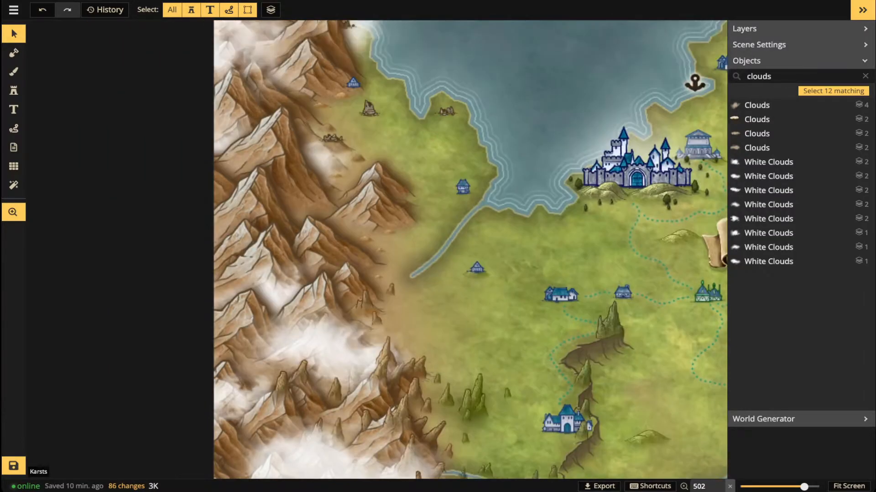
scroll(321, 201, "down", 3)
scroll(492, 249, "down", 6)
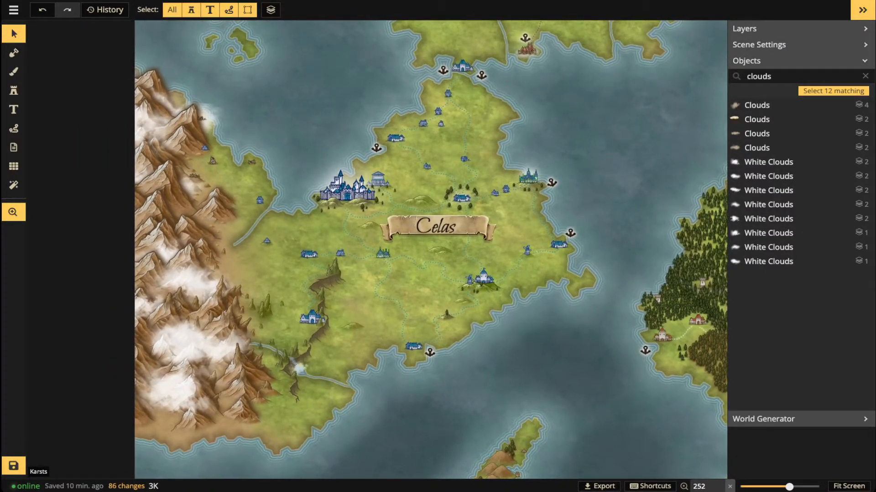
scroll(342, 171, "down", 3)
left_click_drag(342, 171, 354, 199)
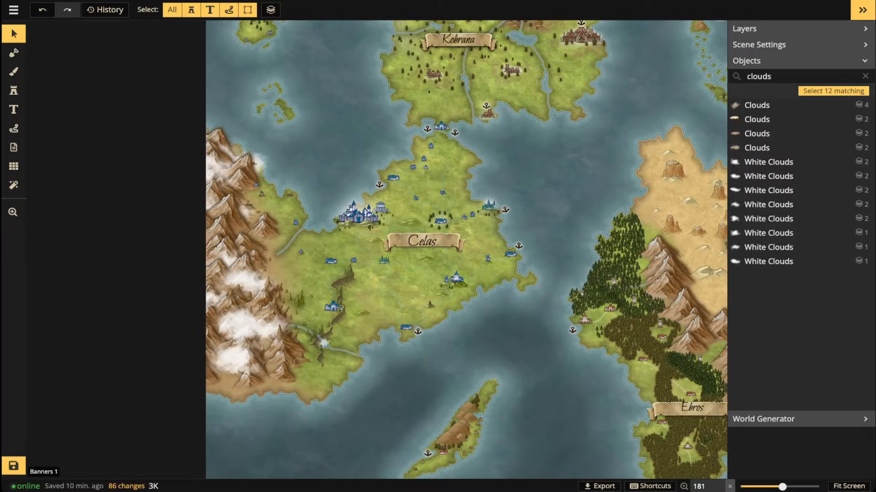
Try a solid white free-draw path of width 1.5 looping inside the dotted roads south of the Celas banner, and delete it.
scroll(399, 253, "up", 3)
scroll(437, 302, "up", 6)
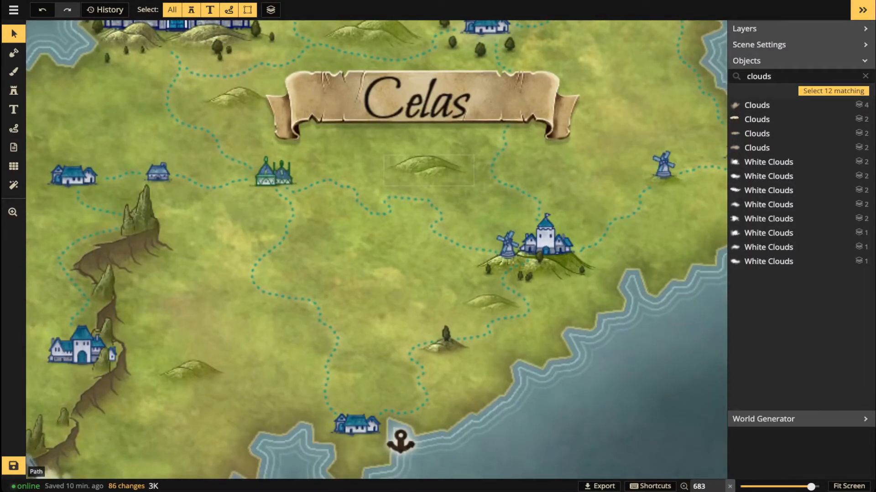
left_click(428, 170)
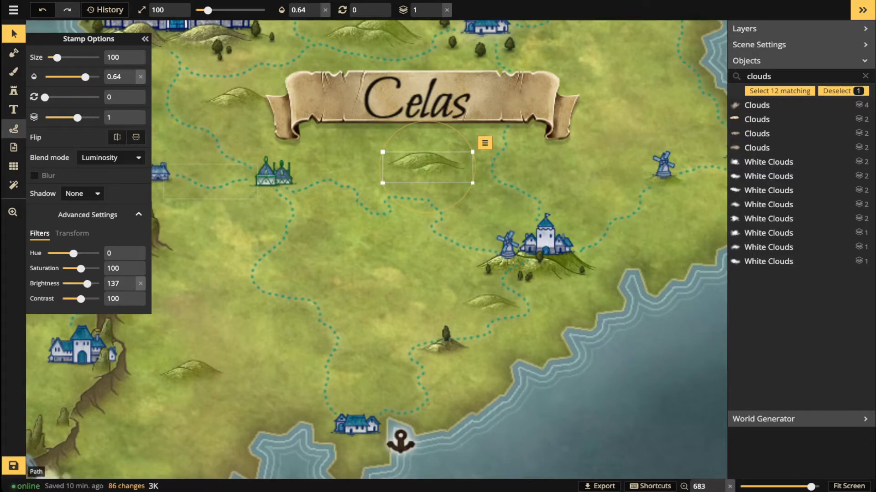
left_click(14, 129)
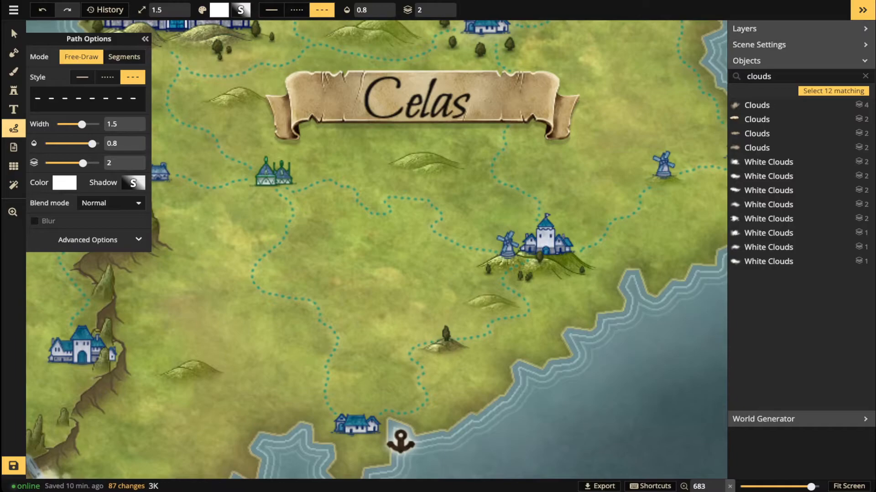
left_click(82, 77)
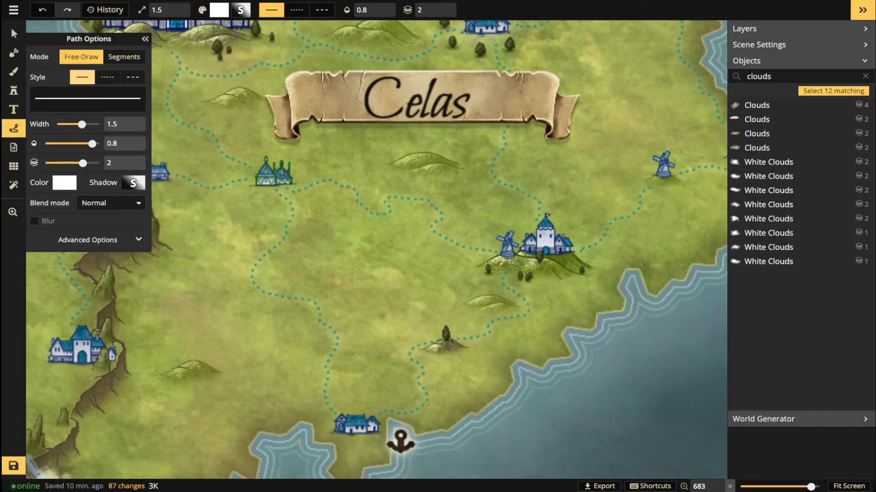
mouse_move(297, 199)
left_mouse_down()
mouse_move(293, 239)
mouse_move(268, 264)
mouse_move(264, 284)
mouse_move(328, 304)
mouse_move(346, 333)
mouse_move(337, 381)
mouse_move(353, 405)
mouse_move(394, 396)
mouse_move(410, 379)
mouse_move(416, 340)
mouse_move(468, 335)
mouse_move(525, 304)
mouse_move(483, 259)
mouse_move(426, 235)
mouse_move(432, 216)
mouse_move(412, 199)
mouse_move(400, 200)
mouse_move(378, 226)
mouse_move(356, 198)
mouse_move(313, 186)
mouse_move(297, 199)
left_mouse_up()
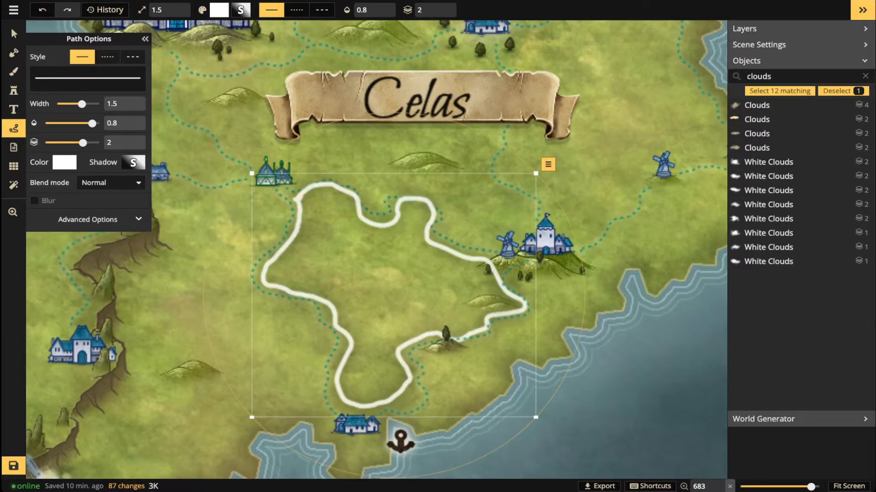
scroll(323, 195, "down", 5)
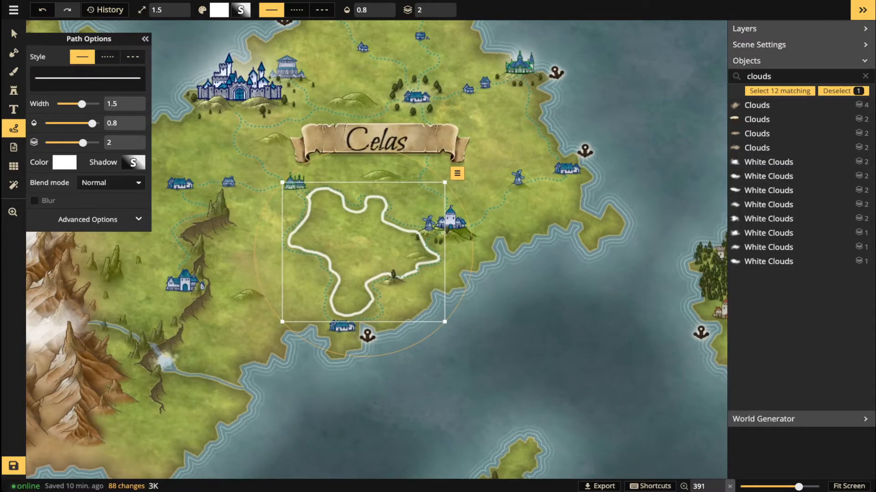
key("Delete")
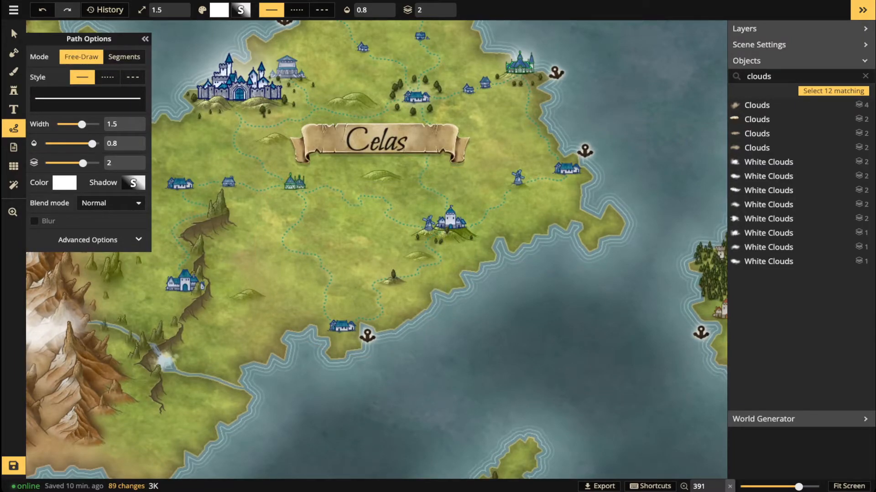
Hide custom assets in the texture catalog, include the Parchment World textures, and choose Grass as the brush texture.
scroll(335, 245, "up", 5)
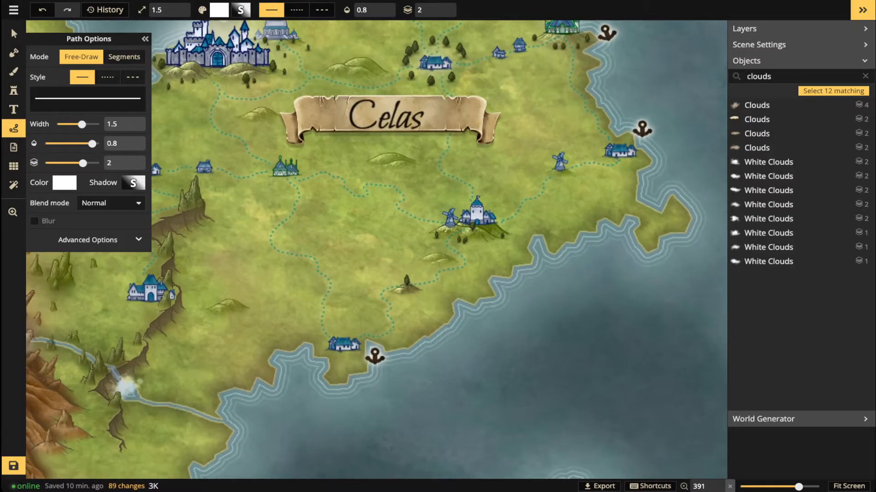
key("b")
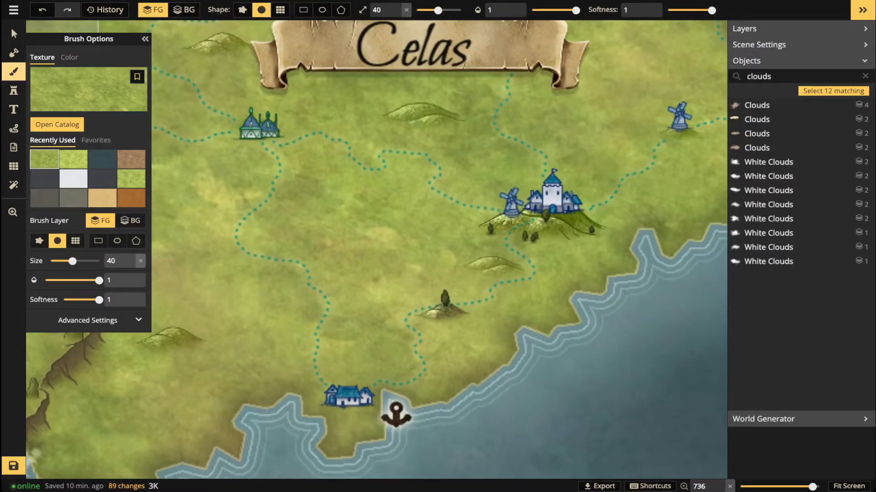
key("f")
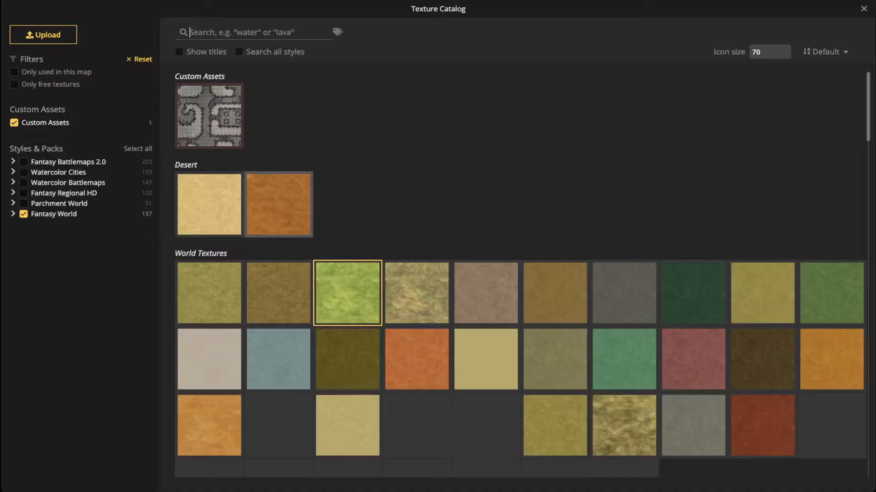
scroll(416, 293, "down", 4)
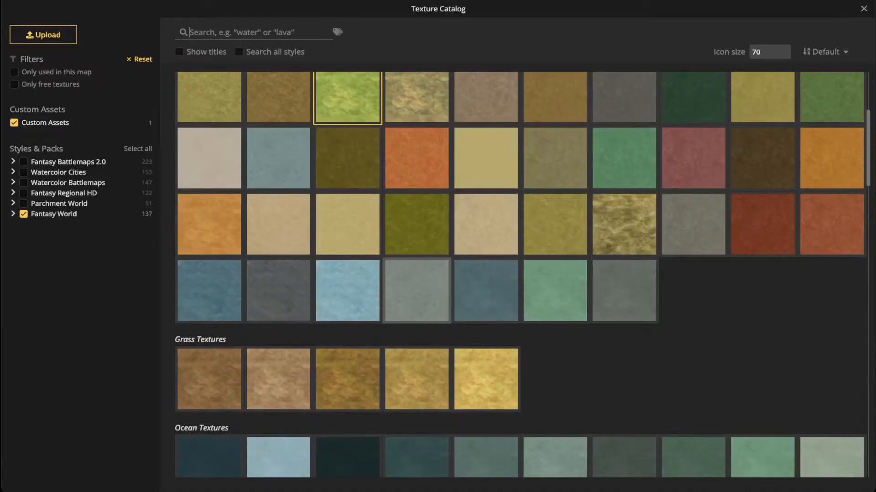
scroll(416, 293, "up", 5)
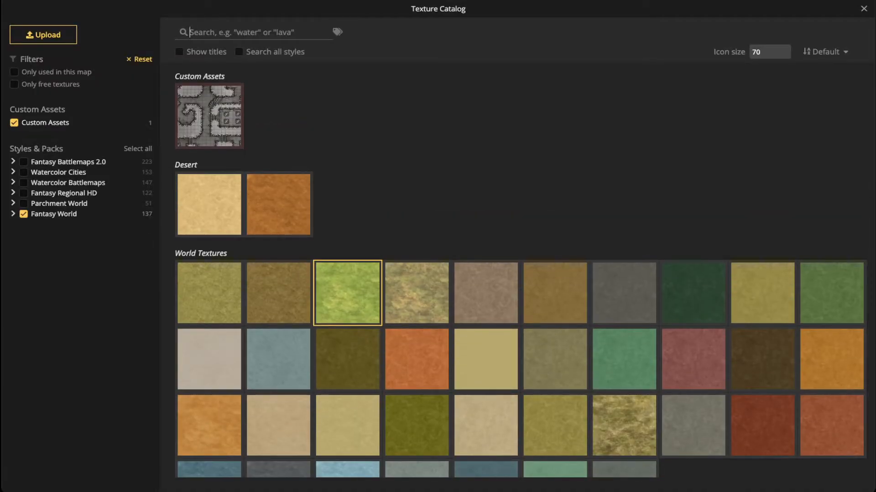
left_click(14, 123)
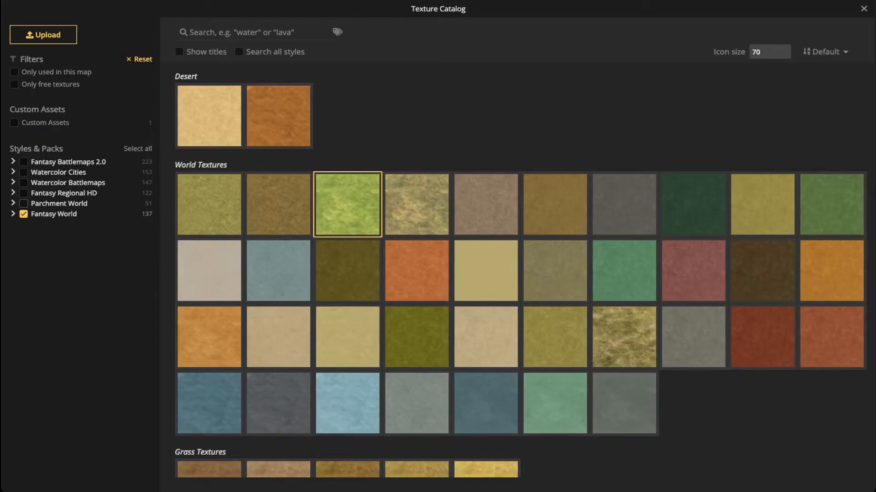
left_click(23, 204)
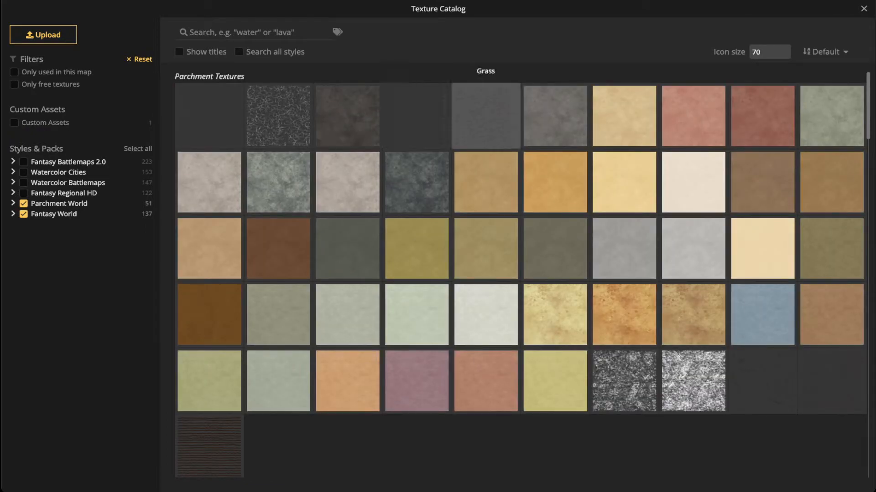
left_click(486, 117)
scroll(292, 187, "up", 2)
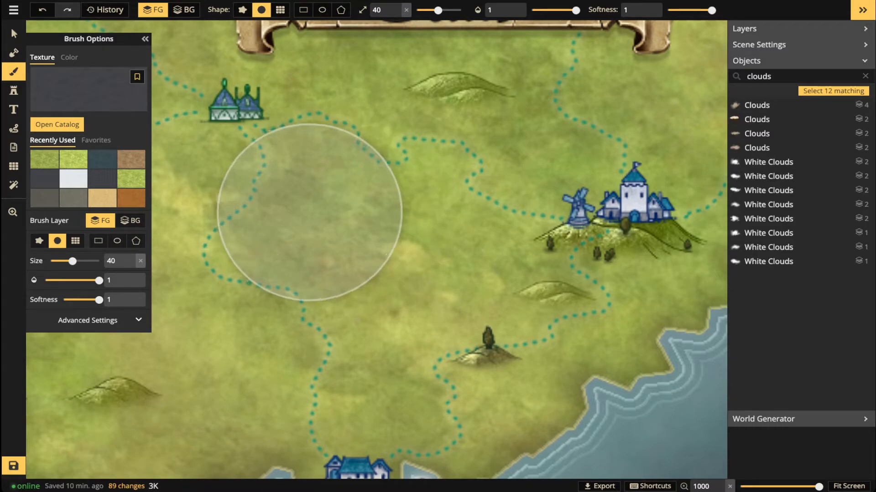
Set the brush size to 10 and paint grass tufts inside the dotted-road loop south of the Celas banner.
key("bracketleft")
key("bracketleft")
key("bracketleft")
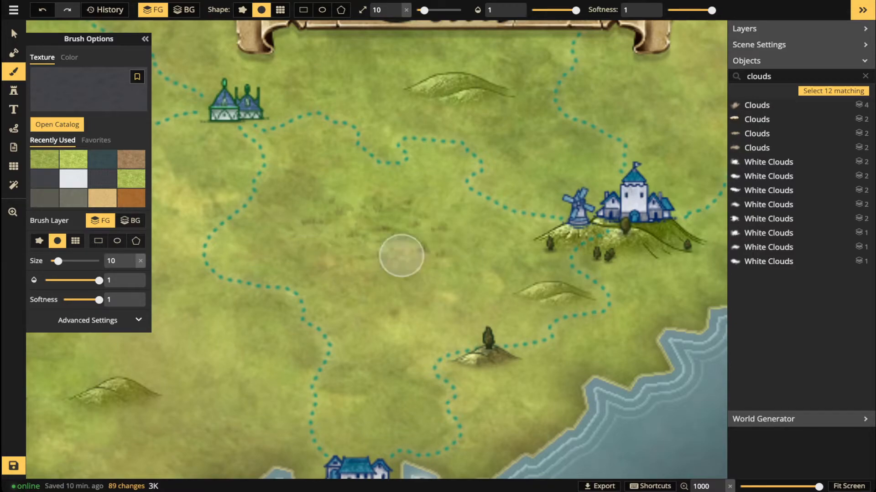
mouse_move(415, 290)
left_mouse_down()
mouse_move(351, 270)
mouse_move(353, 249)
left_mouse_up()
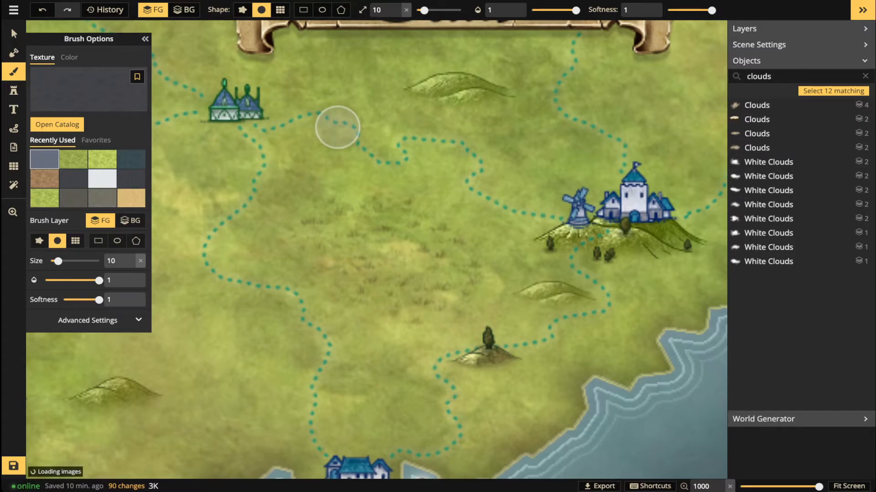
key("ctrl+z")
scroll(335, 256, "down", 5)
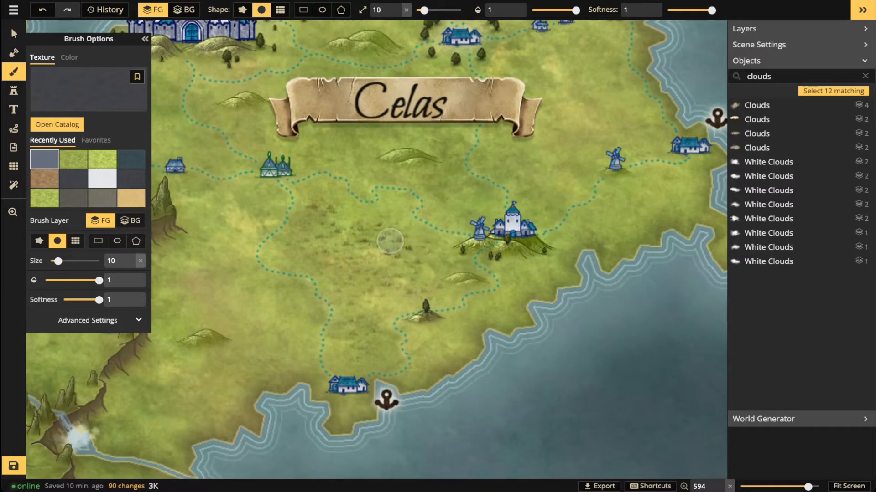
mouse_move(360, 332)
left_mouse_down()
mouse_move(376, 346)
mouse_move(347, 355)
left_mouse_up()
left_click(358, 273)
scroll(322, 219, "down", 4)
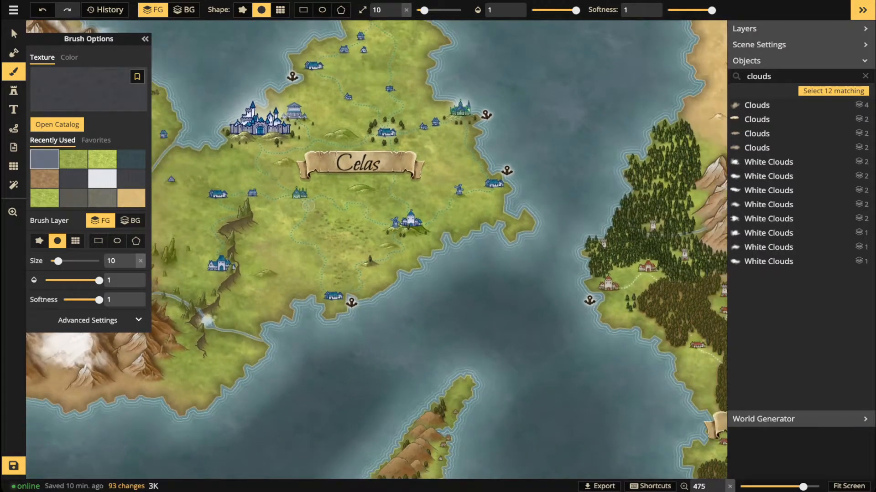
Paint grass tufts across the plains east and northeast of the Celas banner.
left_click_drag(299, 195, 501, 259)
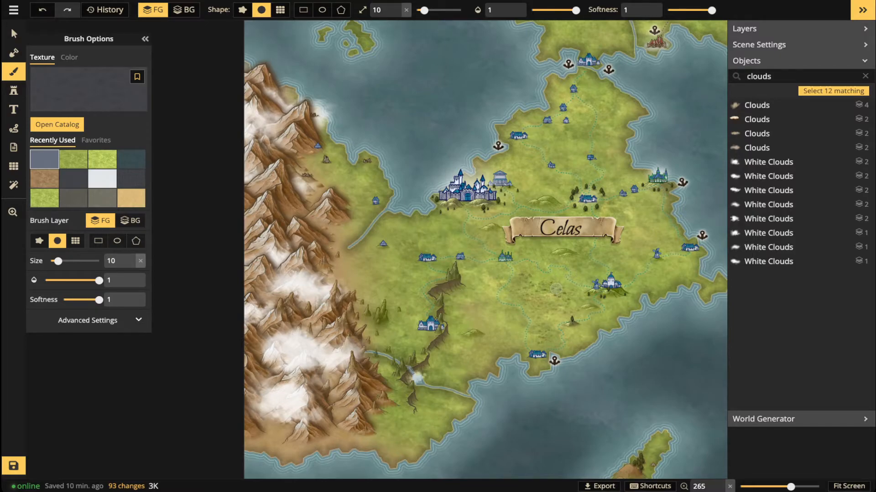
scroll(556, 288, "up", 6)
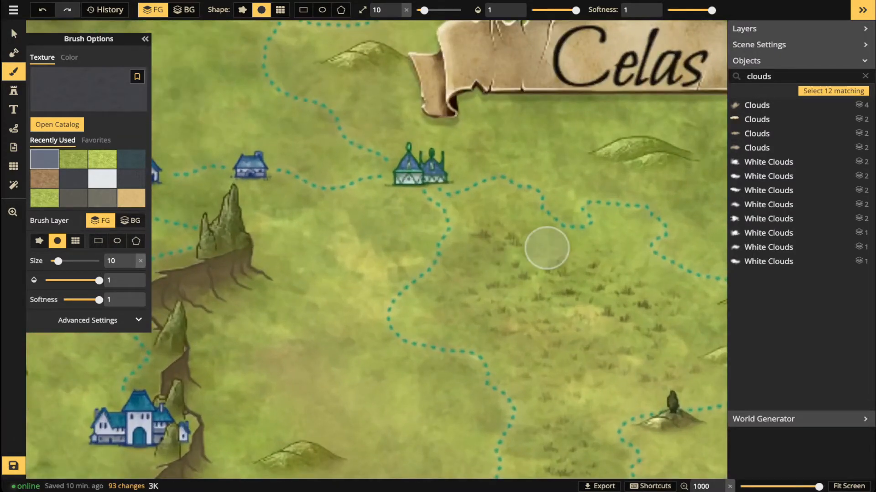
scroll(579, 329, "down", 1)
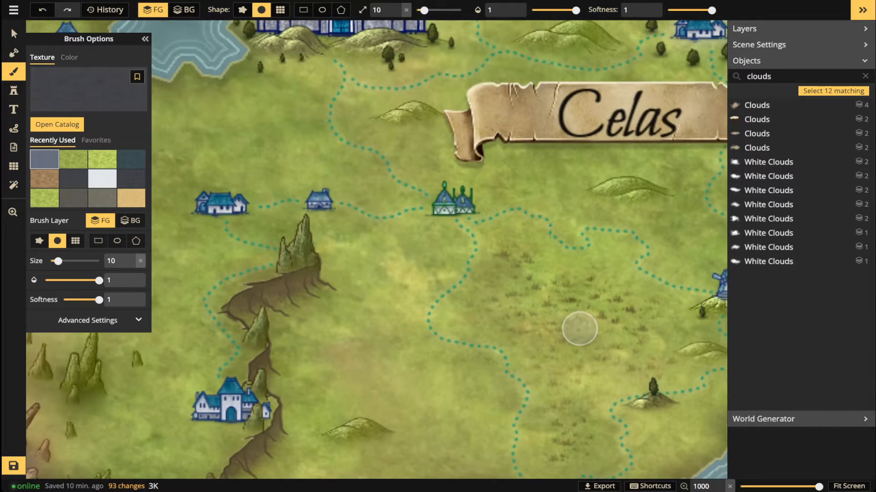
scroll(579, 319, "down", 3)
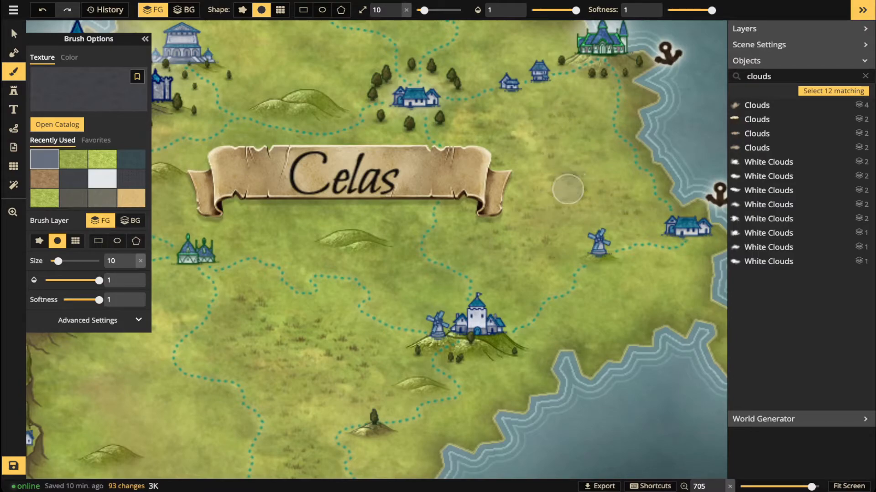
mouse_move(568, 189)
left_mouse_down()
mouse_move(556, 142)
mouse_move(530, 159)
mouse_move(582, 164)
mouse_move(564, 175)
left_mouse_up()
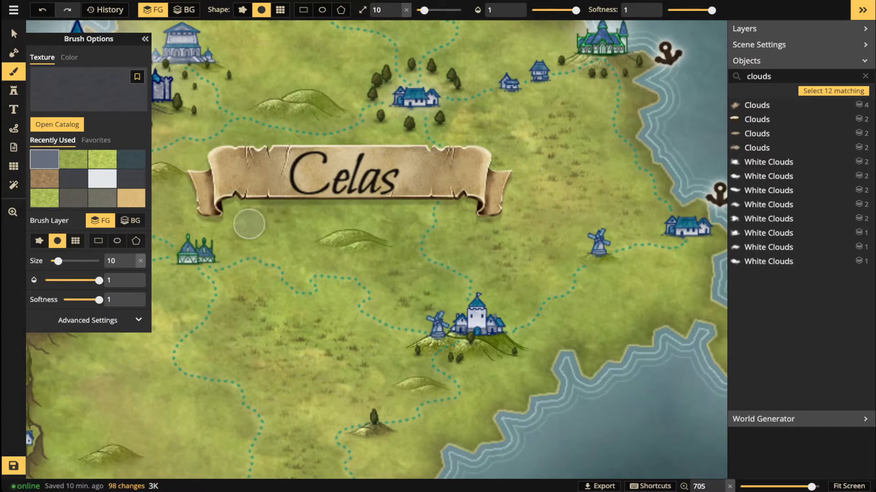
Paint grass tufts on the plains north of the Celas banner, between the castle and the villages along the dotted roads.
key("space")
left_click_drag(250, 243, 391, 357)
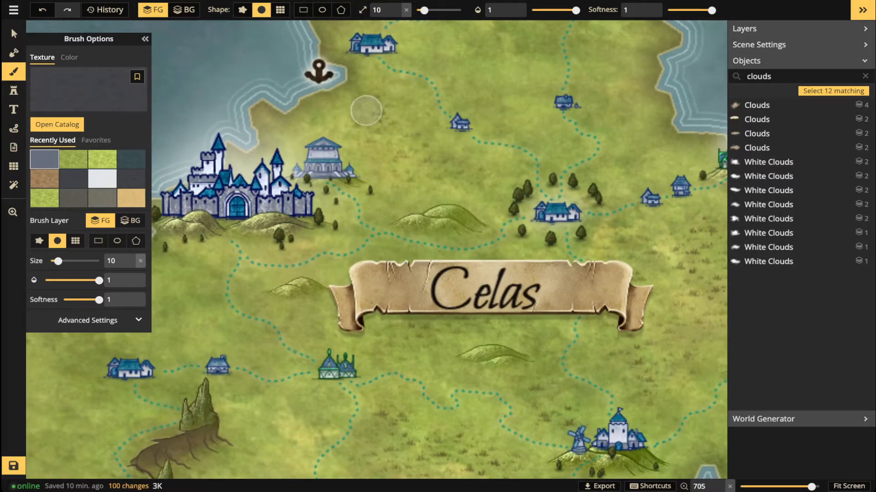
left_click(470, 165)
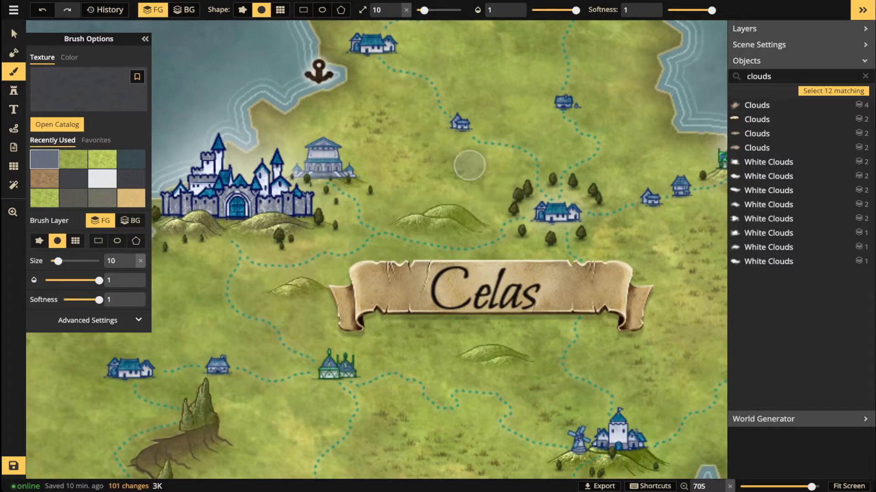
key("space")
left_click_drag(607, 115, 592, 201)
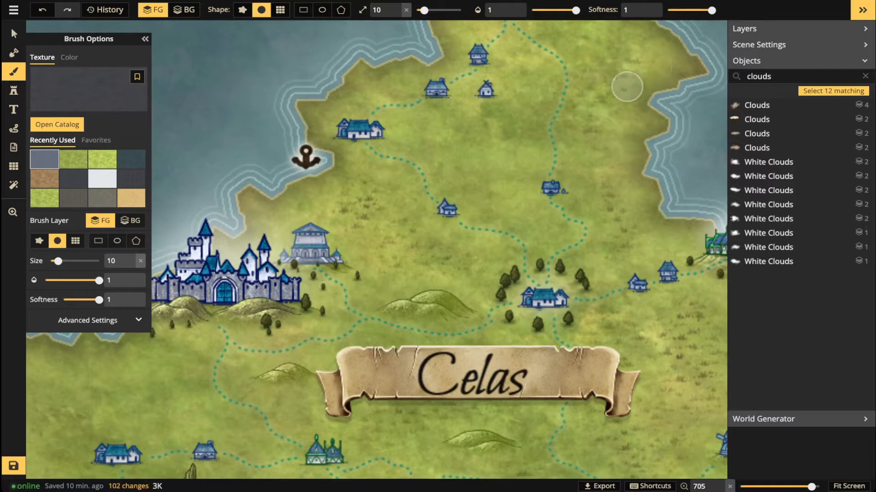
Scatter grass tufts over the northern peninsula of Celas, around the villages and on both sides of the dotted road.
key("space")
left_click_drag(549, 106, 541, 274)
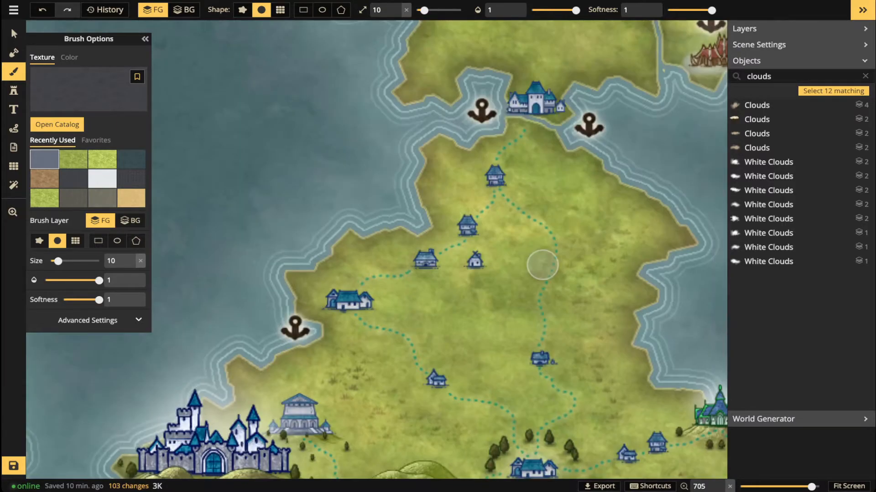
left_click(488, 318)
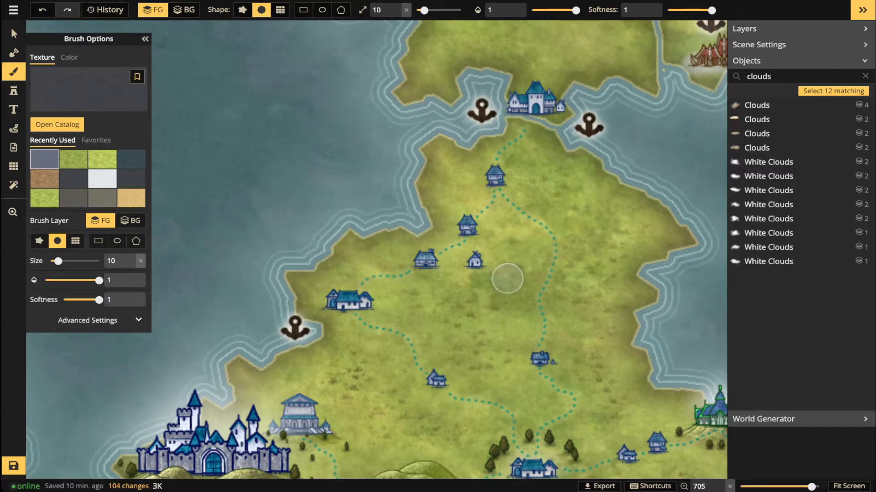
left_click(463, 308)
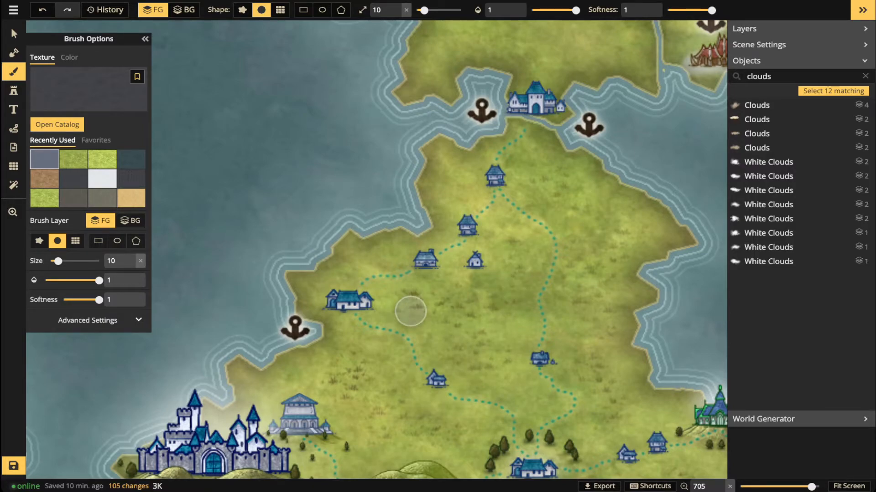
left_click(607, 237)
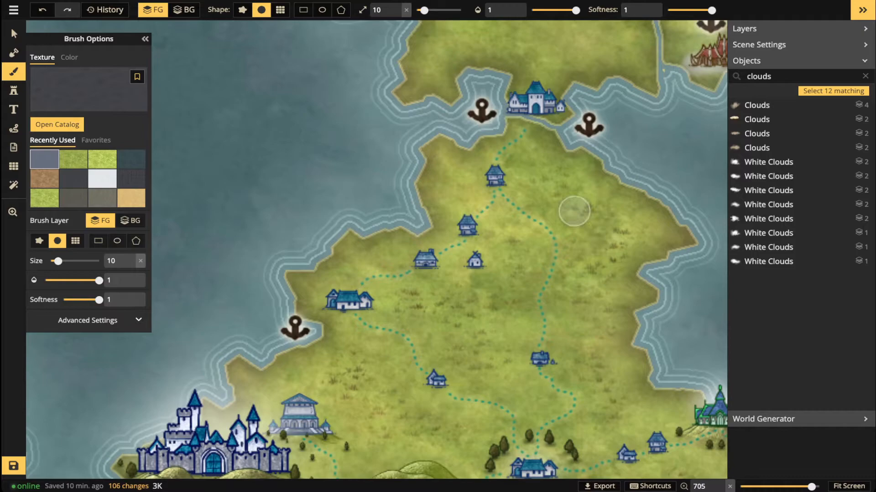
left_click_drag(617, 100, 629, 90)
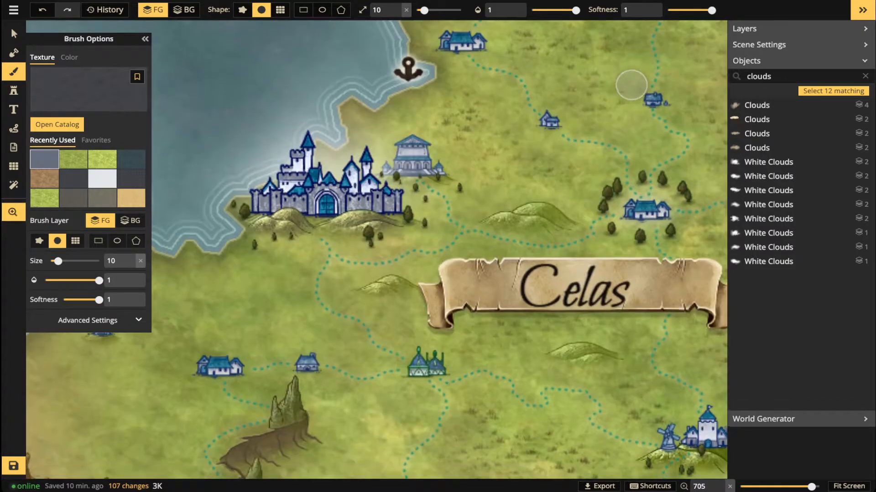
Add grass tufts on the open plains southwest of the Celas banner, east of the chasm.
left_click_drag(542, 272, 646, 138)
scroll(492, 222, "down", 6)
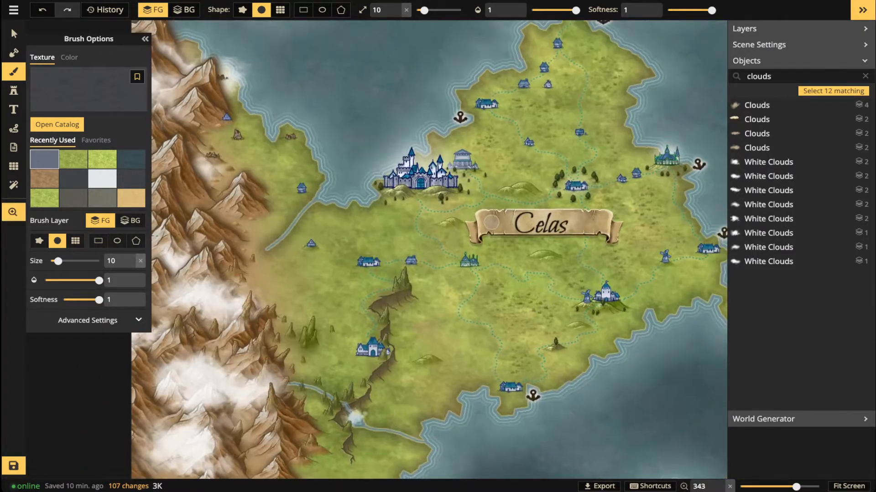
left_click_drag(491, 222, 494, 264)
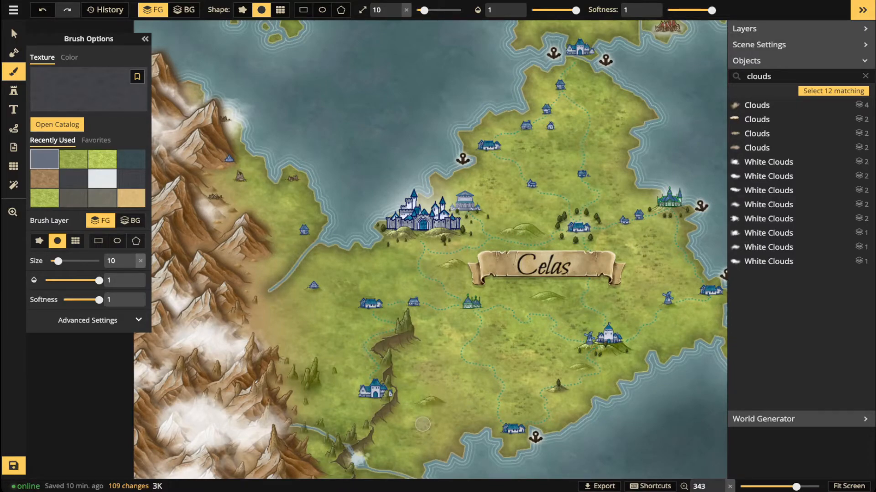
Choose the recently used brown dirt texture for the brush and set its opacity to 0.33.
scroll(422, 425, "up", 1)
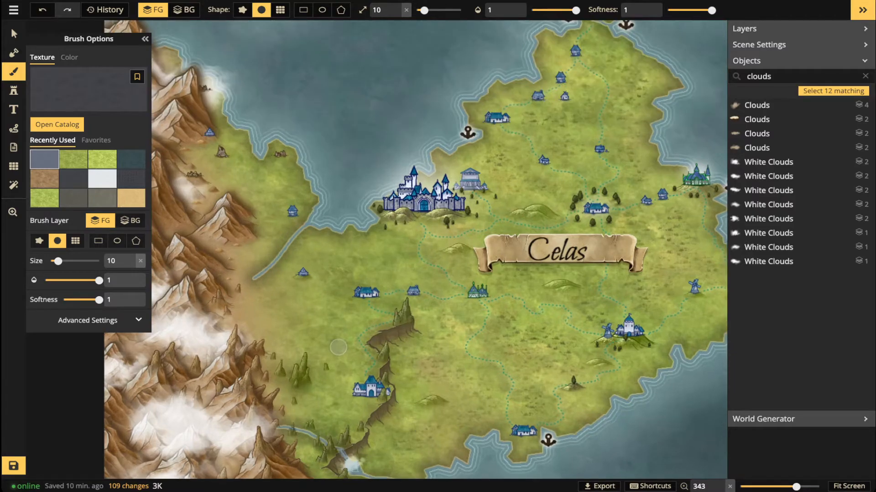
left_click_drag(337, 355, 505, 344)
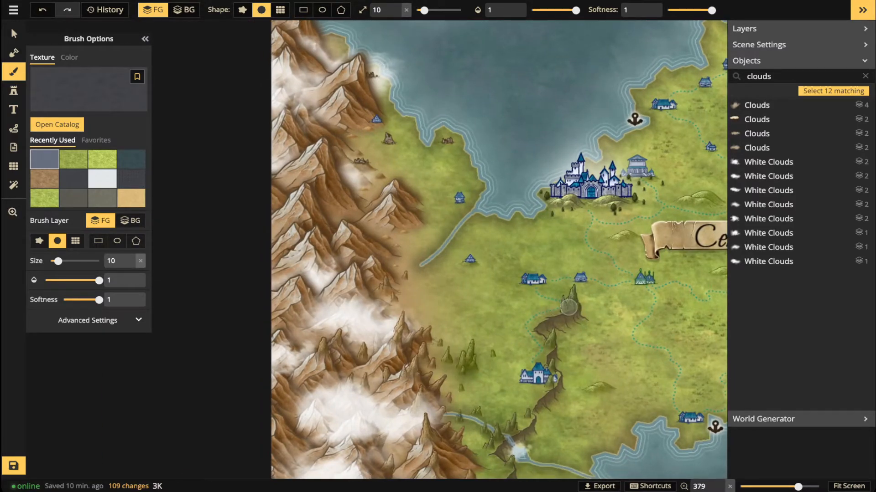
scroll(510, 364, "up", 5)
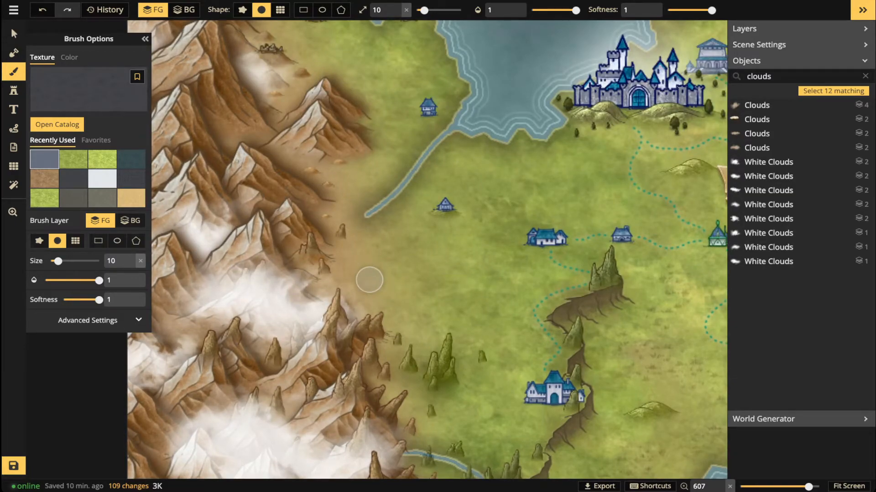
left_click(44, 178)
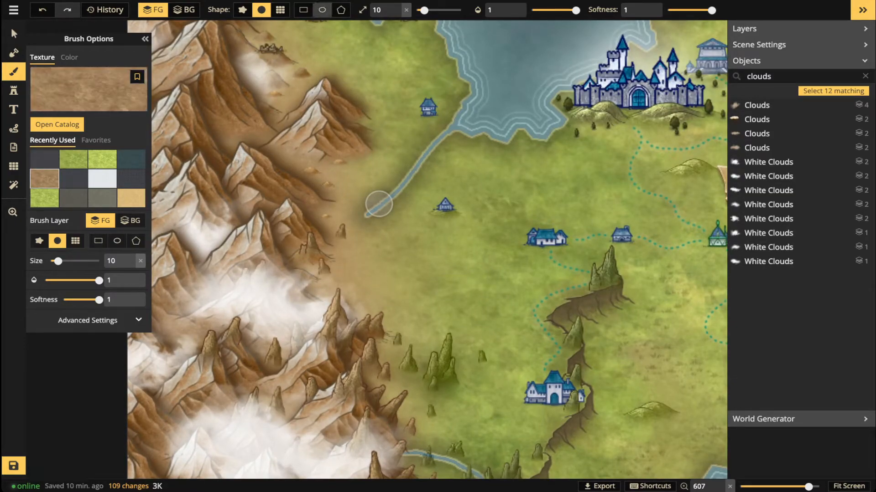
left_click_drag(575, 10, 544, 10)
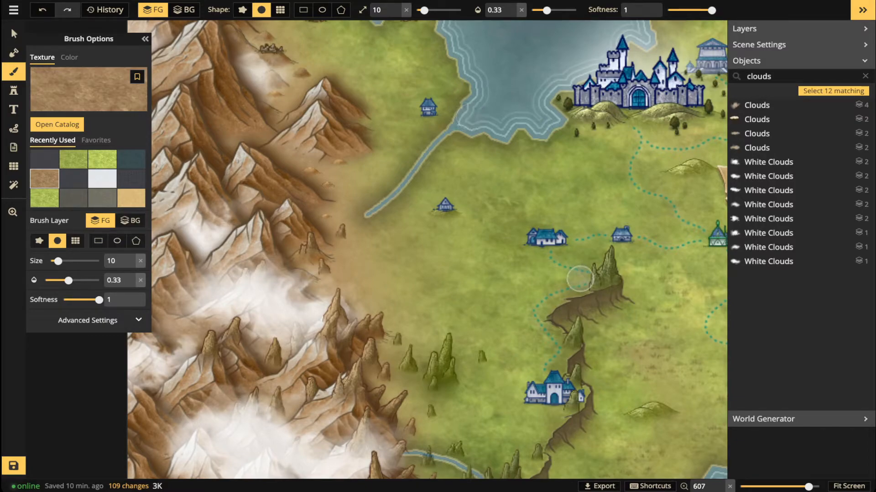
Dab faint brown dirt patches over the grassland between the mountain foothills and the chasm.
mouse_move(473, 316)
left_mouse_down()
mouse_move(474, 272)
mouse_move(485, 273)
mouse_move(455, 313)
left_mouse_up()
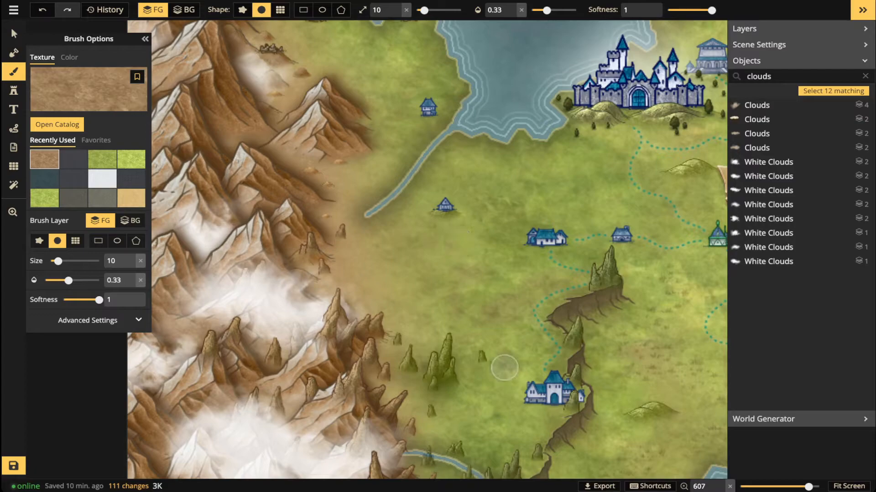
left_click(490, 383)
left_click(493, 420)
left_click(528, 341)
left_click(416, 296)
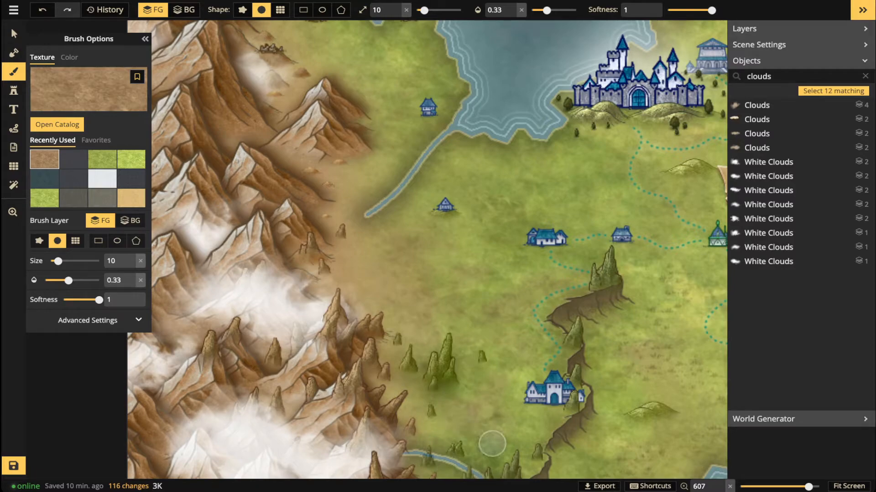
left_click(522, 420)
left_click(429, 430)
left_click(412, 398)
left_click(570, 296)
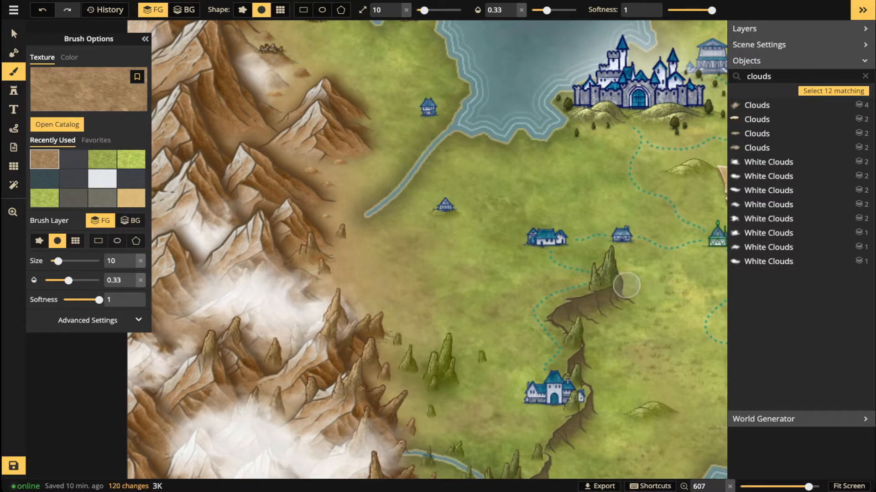
Paint faint dirt along the southern foothills and the cliff around the waterfall, undoing the last stroke along the chasm.
left_click_drag(657, 363, 463, 373)
left_click_drag(525, 399, 538, 227)
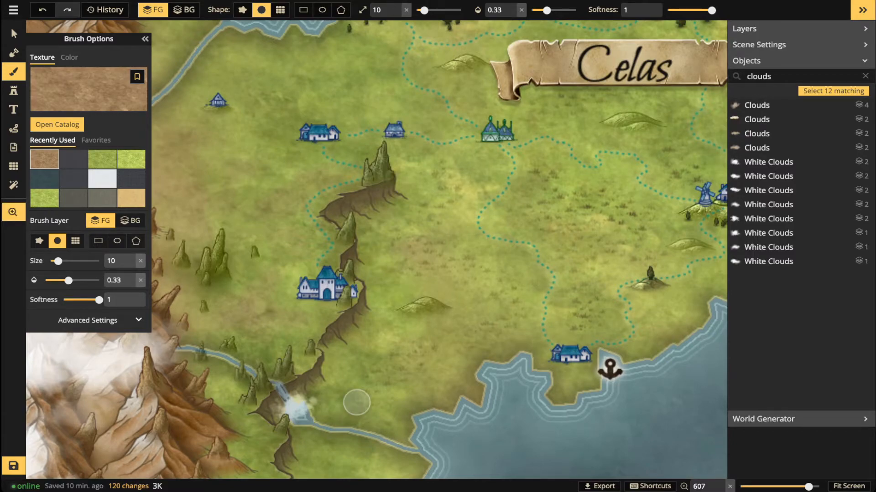
left_click_drag(356, 402, 549, 261)
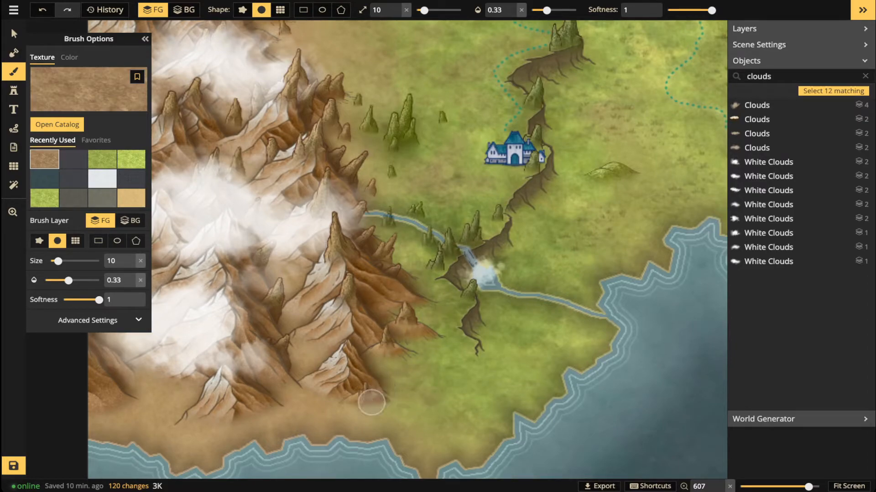
left_click(410, 317)
left_click(437, 297)
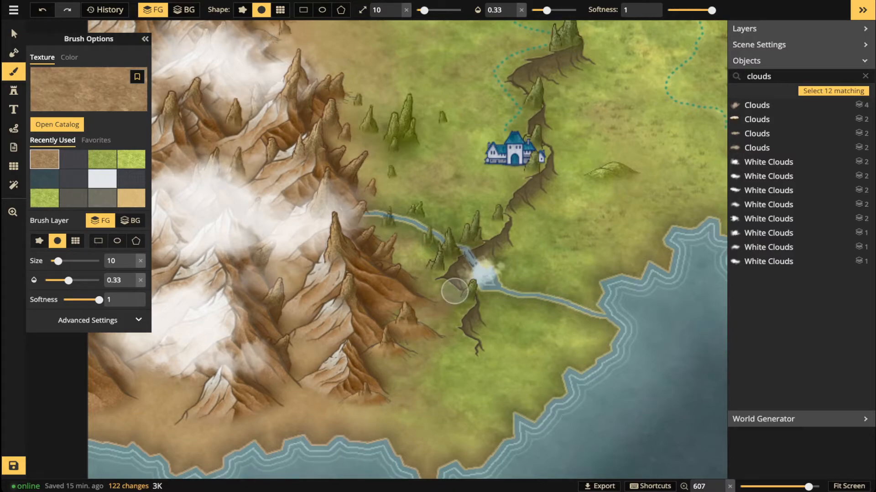
left_click(454, 290)
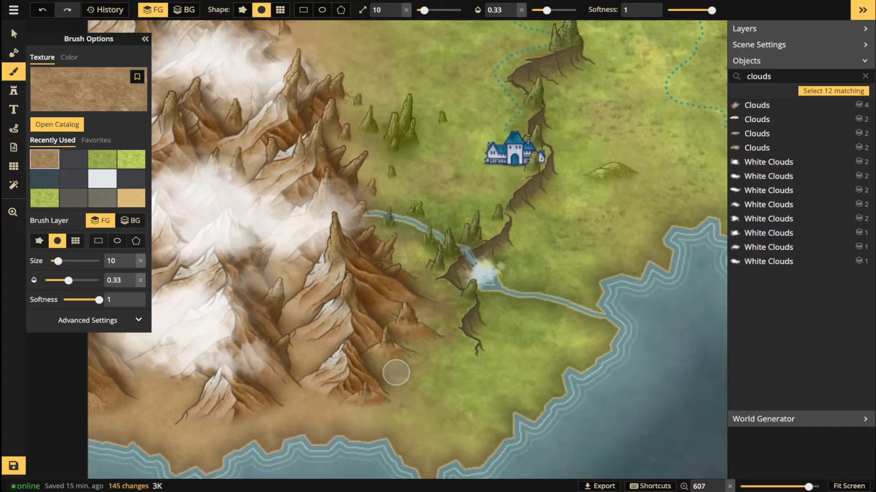
left_click_drag(548, 186, 529, 199)
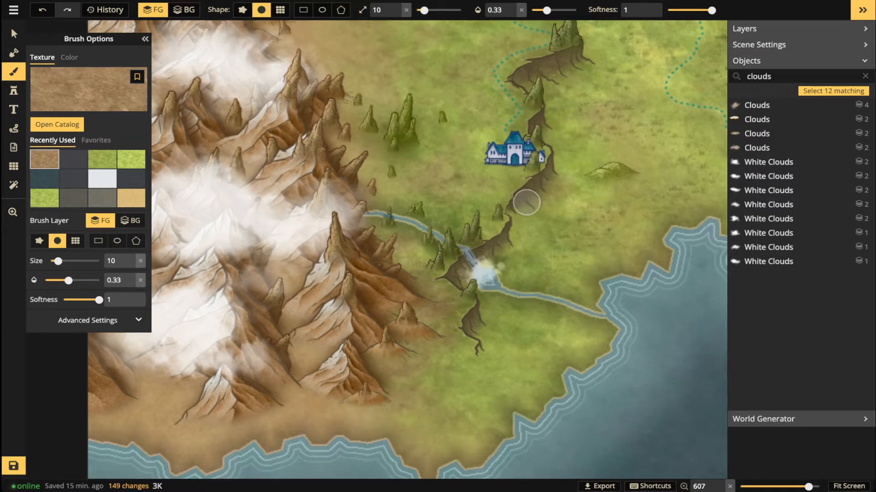
key("ctrl+z")
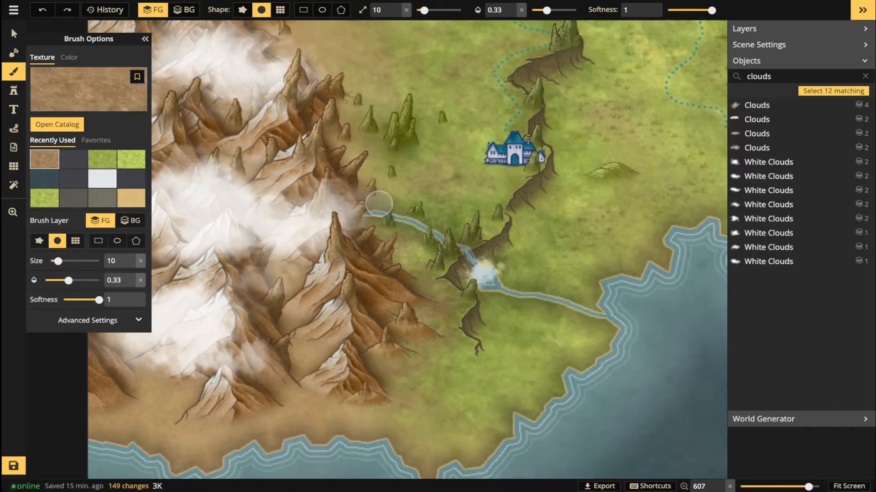
Darken the brush's dirt texture by setting its brightness filter to 71.
left_click(88, 320)
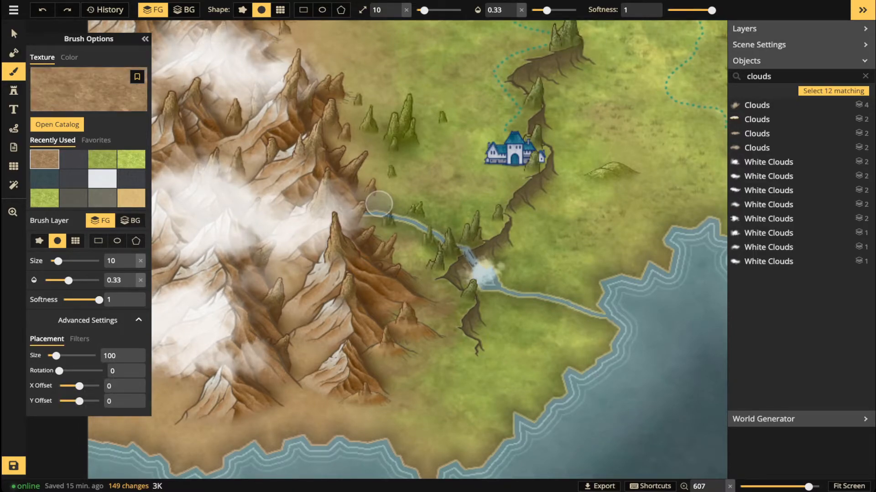
left_click(79, 339)
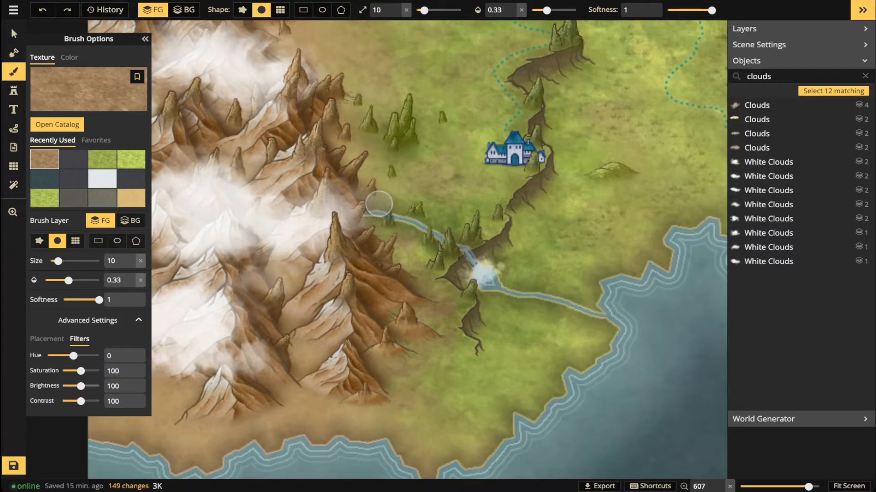
left_click_drag(80, 386, 78, 386)
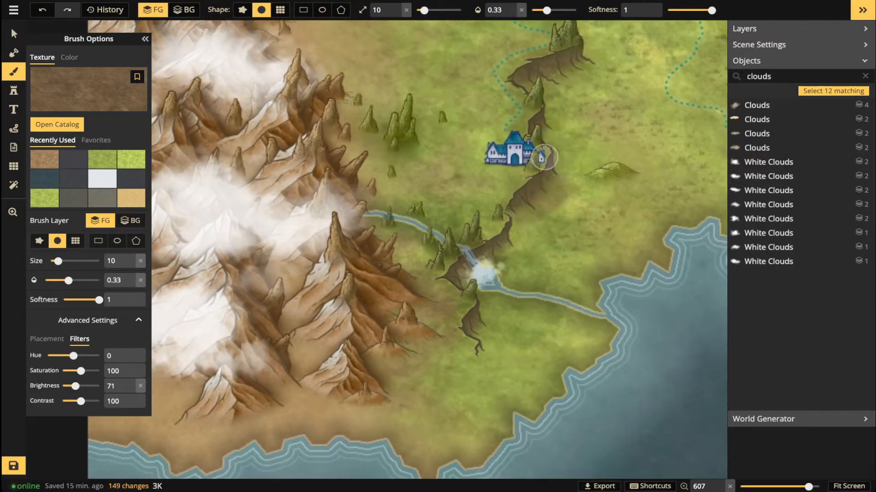
Shade the ground along the chasm with the darkened dirt texture, from its northern end to south of the waterfall.
left_click(587, 70)
left_click_drag(587, 70, 576, 73)
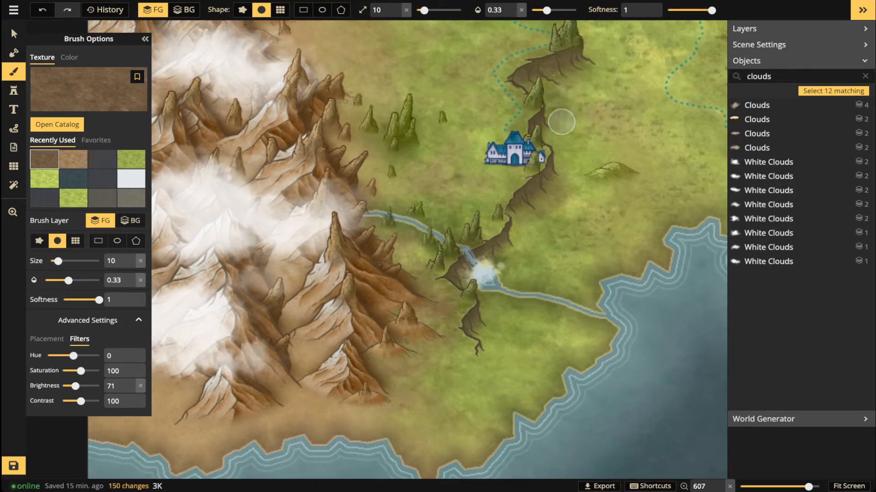
left_click(520, 241)
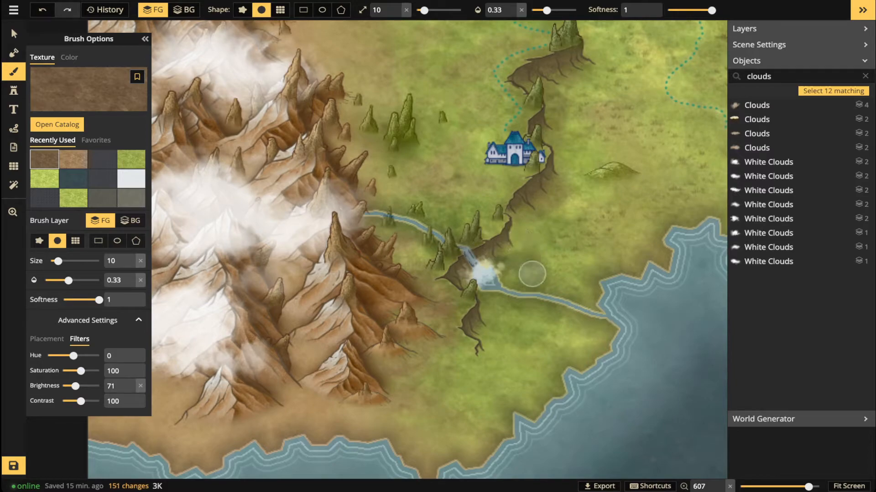
left_click(494, 313)
left_click(499, 345)
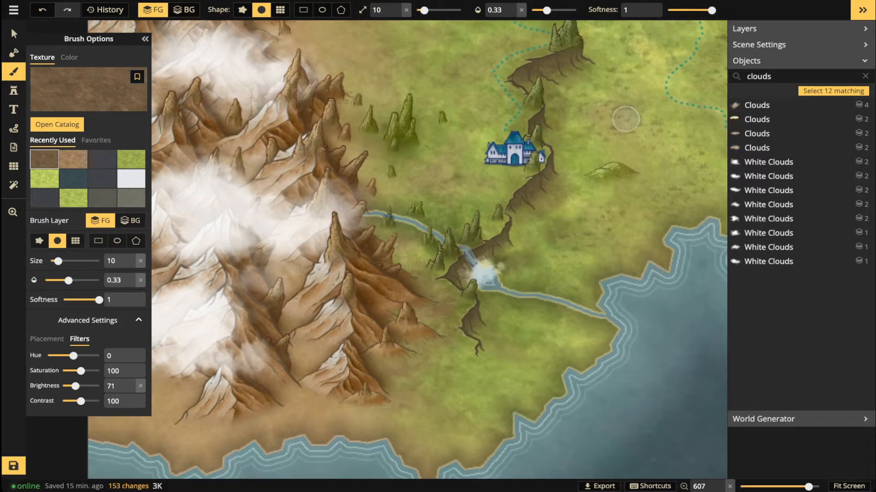
Dab darkened dirt patches on the grassland east of the chasm, beside the river below the waterfall and at the chasm's southern end.
left_click(586, 110)
left_click(598, 46)
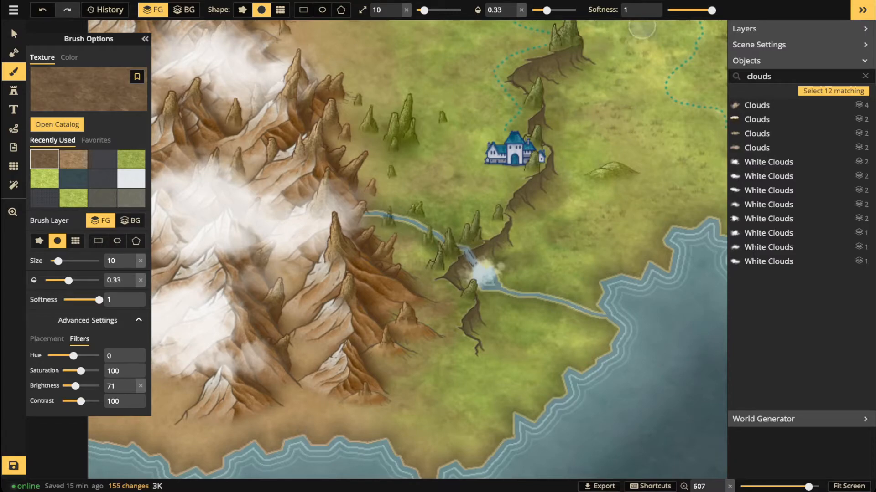
left_click(544, 301)
left_click_drag(507, 313, 540, 308)
left_click_drag(456, 365, 466, 375)
left_click(581, 203)
left_click(569, 151)
left_click(578, 137)
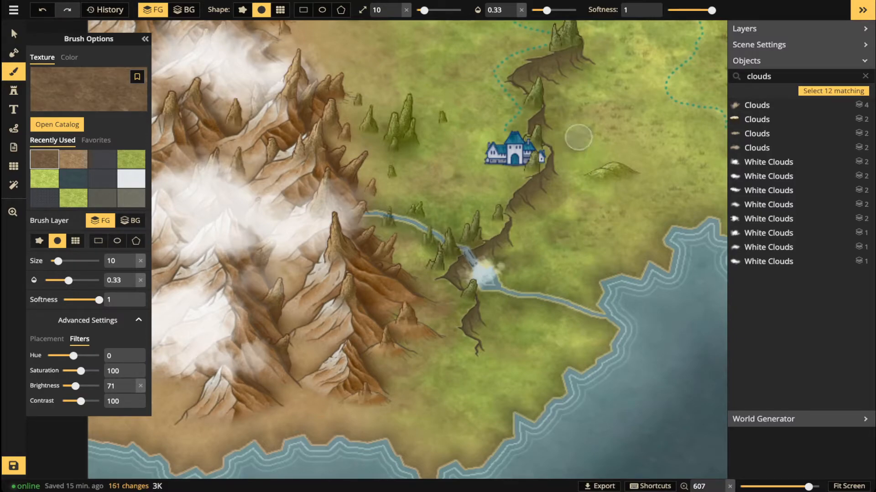
Load the existing cliff at the chasm's northern end into the Stamp tool with its settings.
scroll(578, 137, "down", 5)
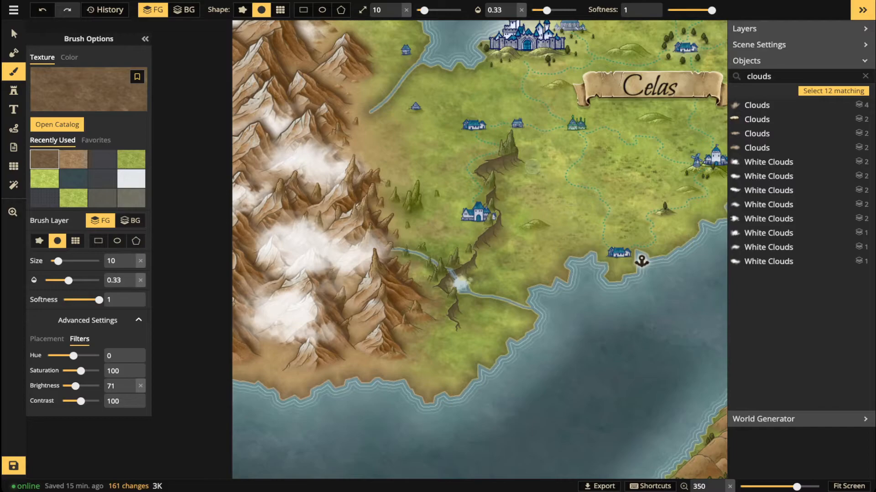
key("space")
left_click_drag(617, 192, 513, 207)
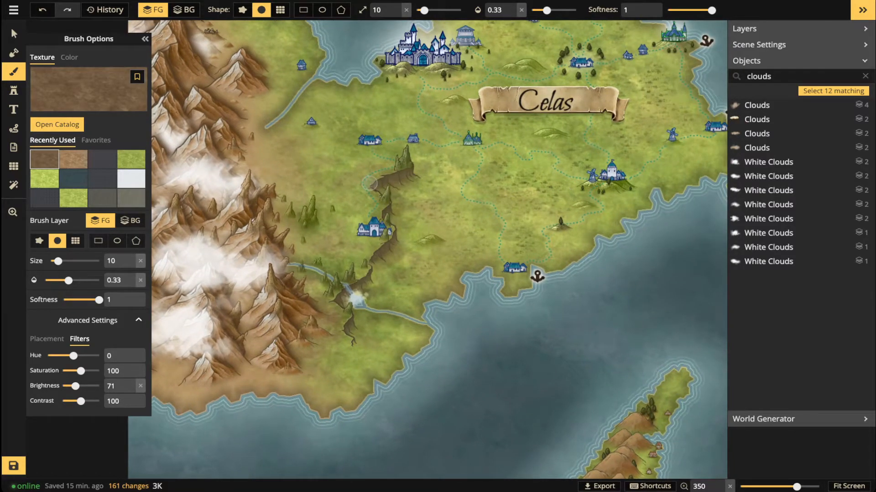
key("space")
left_click_drag(369, 183, 531, 257)
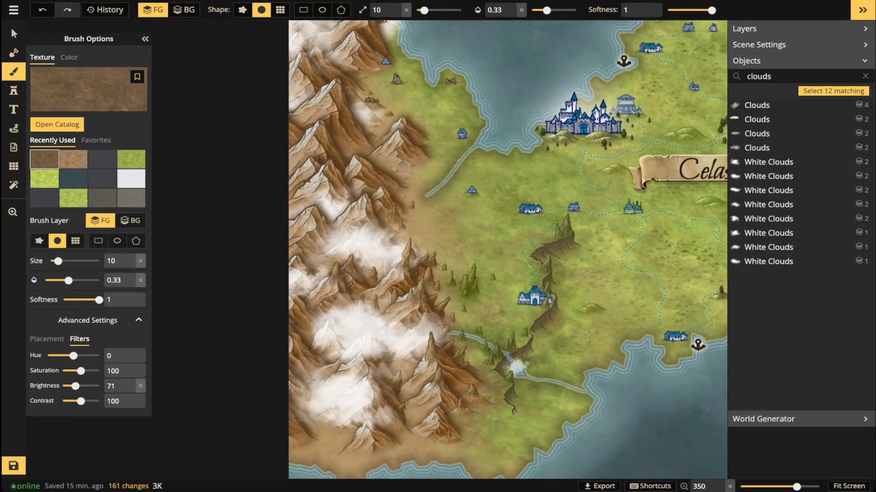
left_click(13, 90)
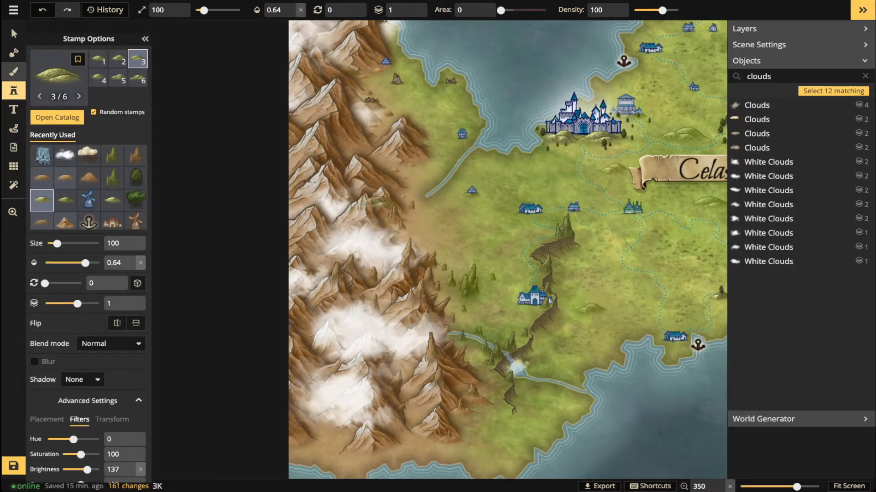
left_click(14, 34)
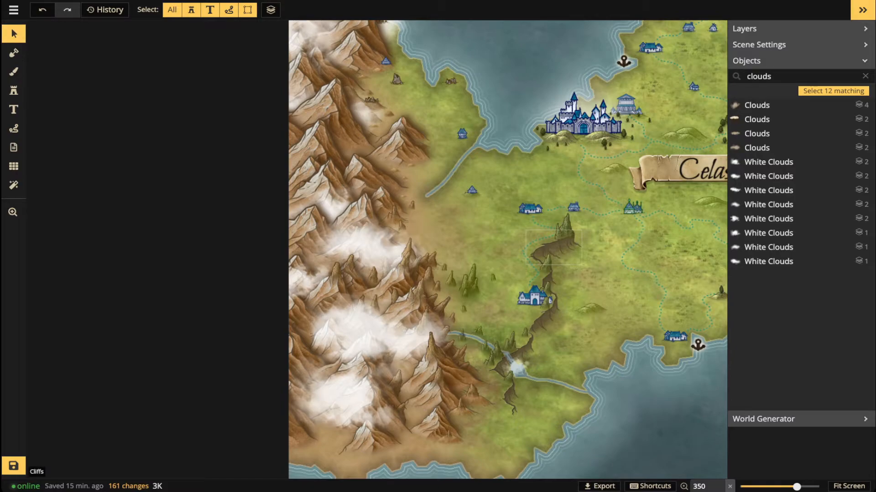
left_click(554, 247)
left_click(594, 220)
Place the third cliff variant at size 80 and rotation 0 against the mountain foothill west of the northern river's inland end.
scroll(412, 171, "up", 5)
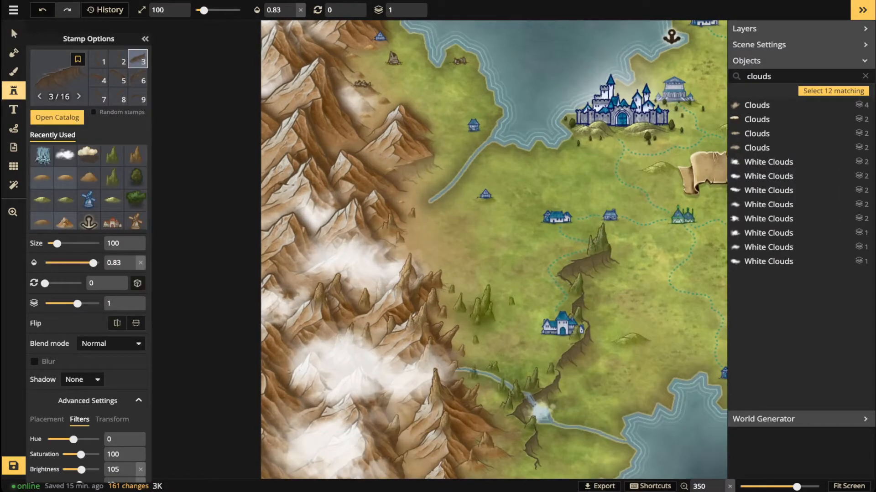
scroll(424, 187, "up", 5)
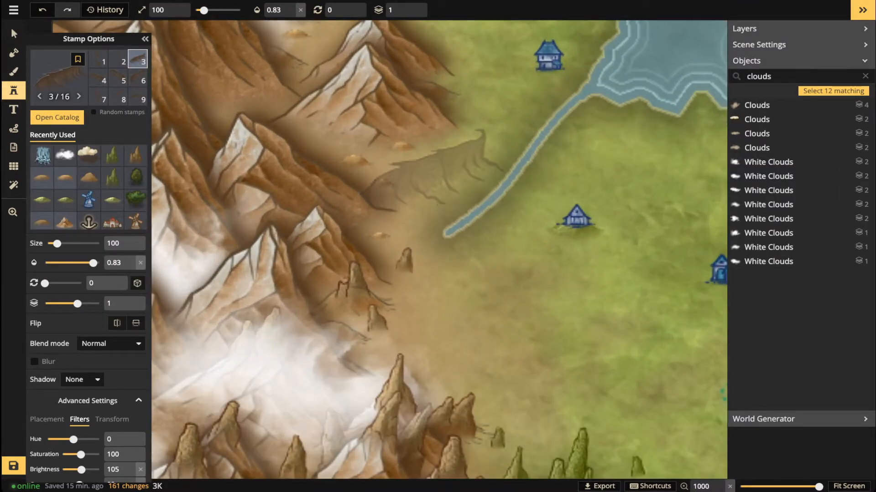
key("space")
left_click_drag(428, 171, 513, 242)
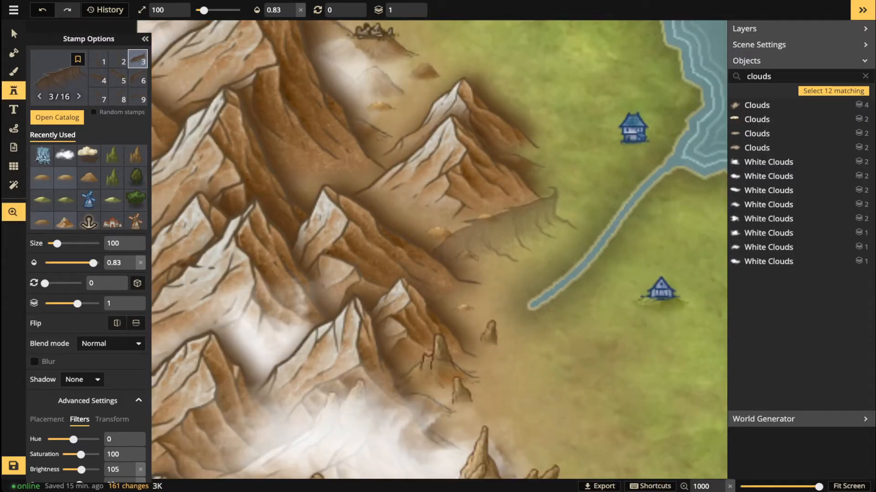
left_click_drag(484, 187, 492, 147)
scroll(461, 274, "down", 2)
scroll(461, 273, "down", 1)
scroll(470, 260, "up", 1)
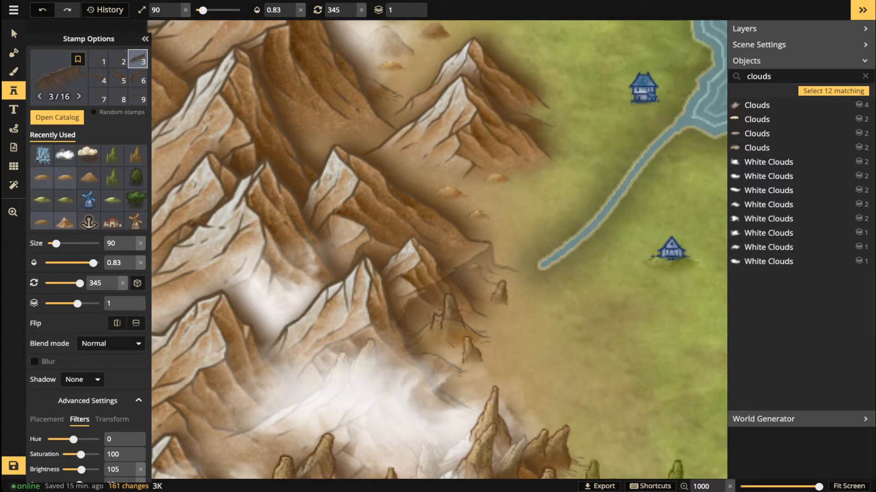
scroll(486, 267, "down", 1)
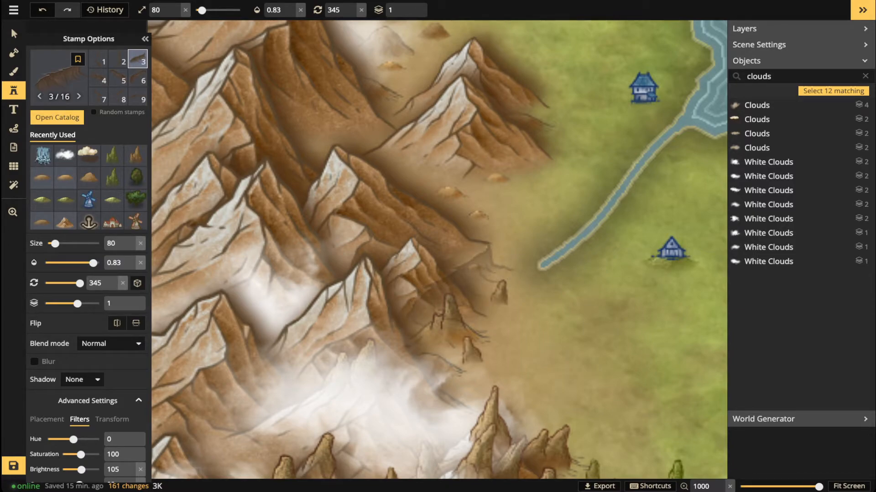
left_click(455, 289)
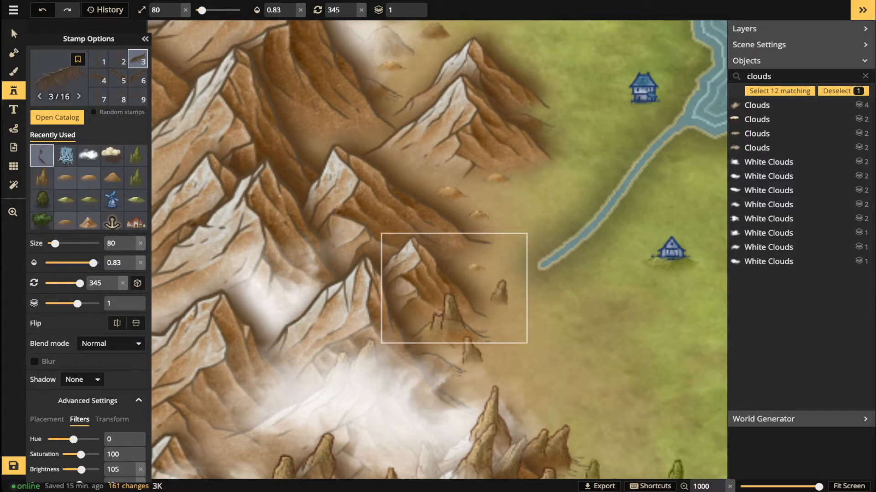
left_click_drag(527, 343, 510, 359)
left_click_drag(491, 262, 483, 253)
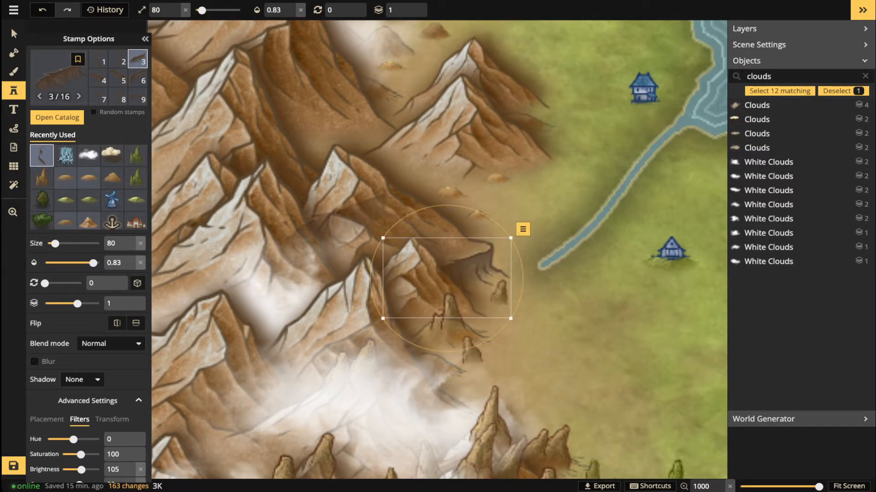
key("Escape")
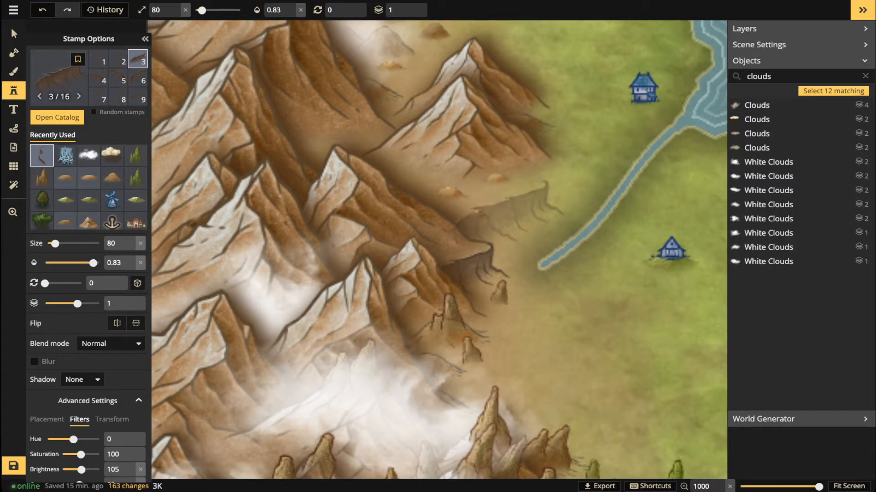
Try the second cliff variant rotated 15 degrees along the foothills by the northern river, shift it westward, and delete it.
key("2")
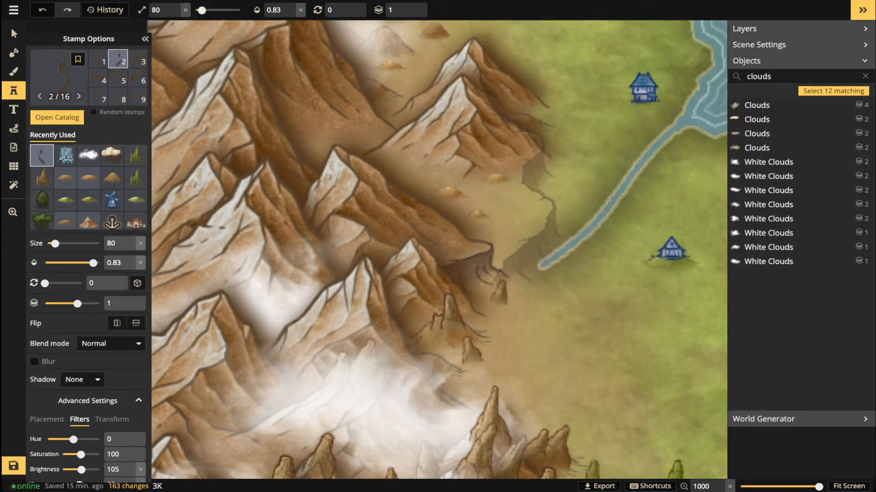
key("e")
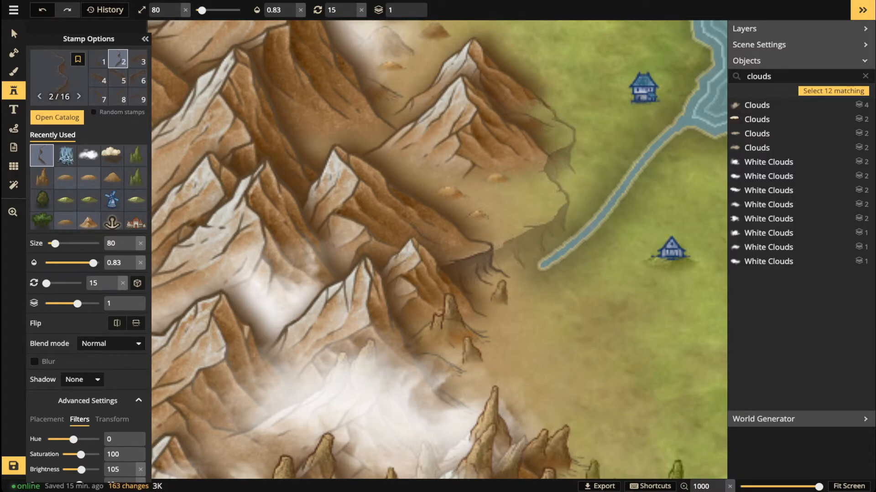
left_click(537, 188)
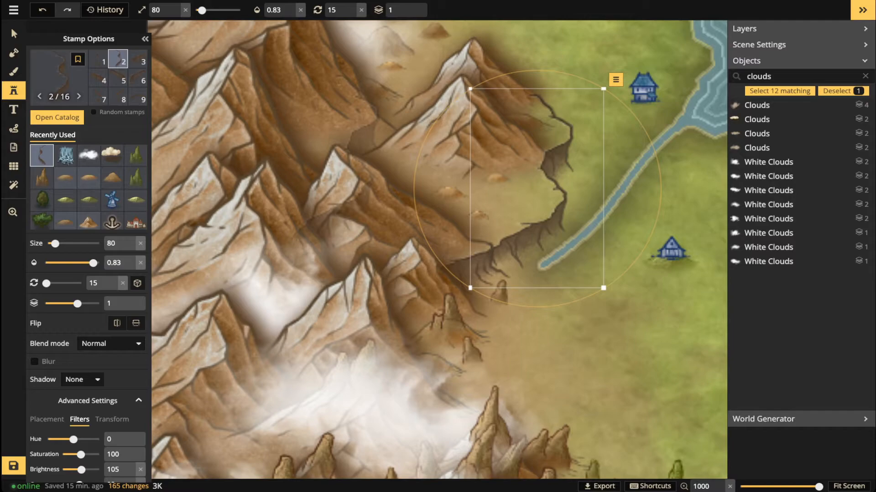
left_click_drag(536, 188, 384, 184)
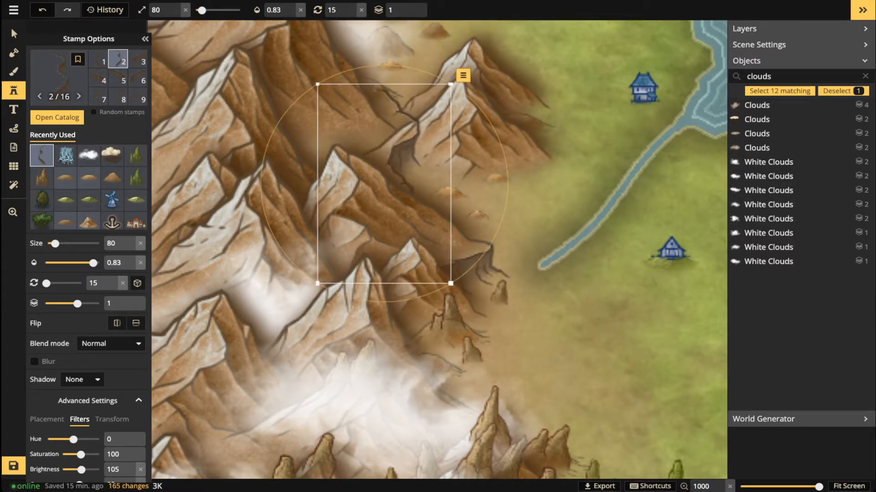
key("Delete")
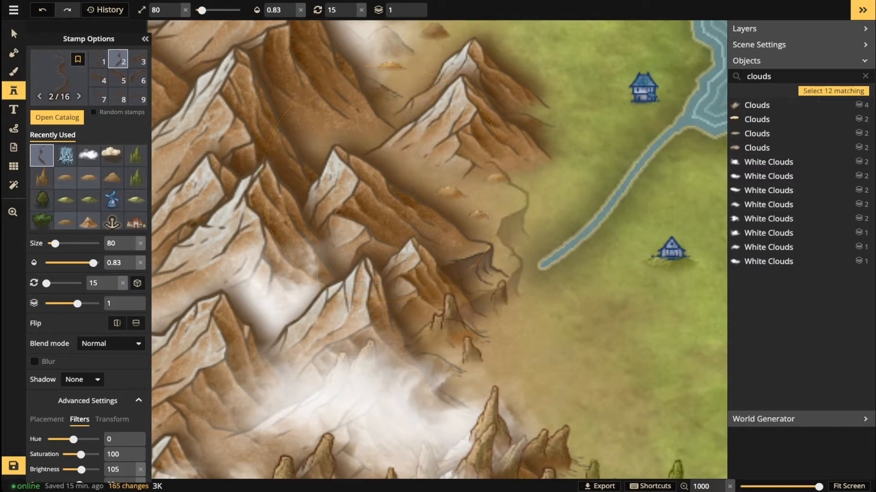
Place the third cliff variant at size 70 and rotation 0 on the foothills southwest of the waterfall, and set its layer to -1.
key("Left")
scroll(537, 216, "down", 1)
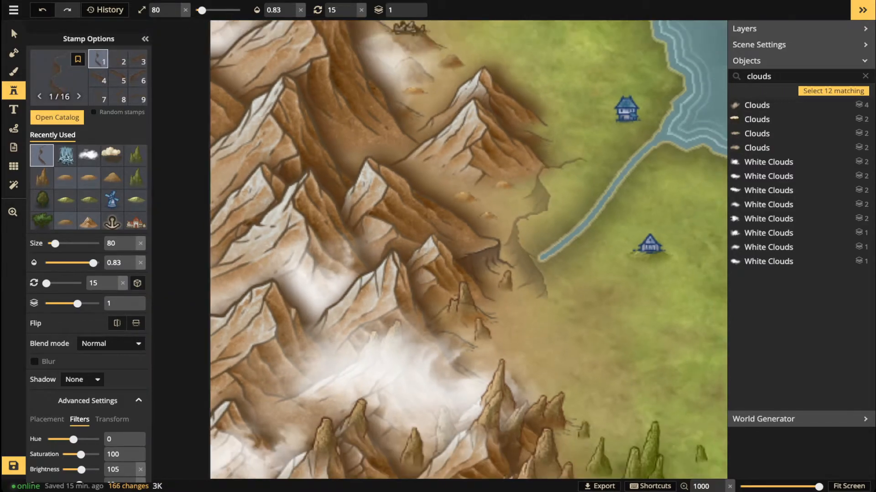
left_click_drag(574, 333, 505, 177)
left_click_drag(538, 278, 497, 150)
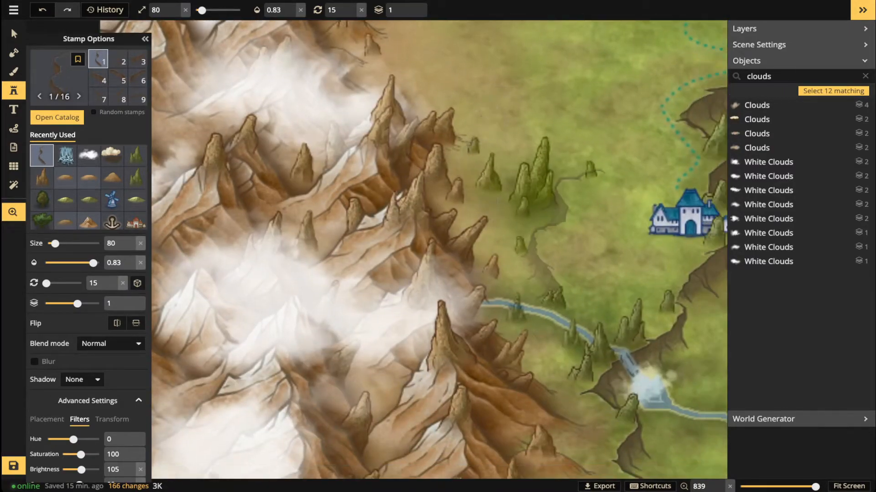
left_click_drag(562, 237, 510, 119)
left_click_drag(502, 244, 507, 187)
scroll(514, 271, "up", 1)
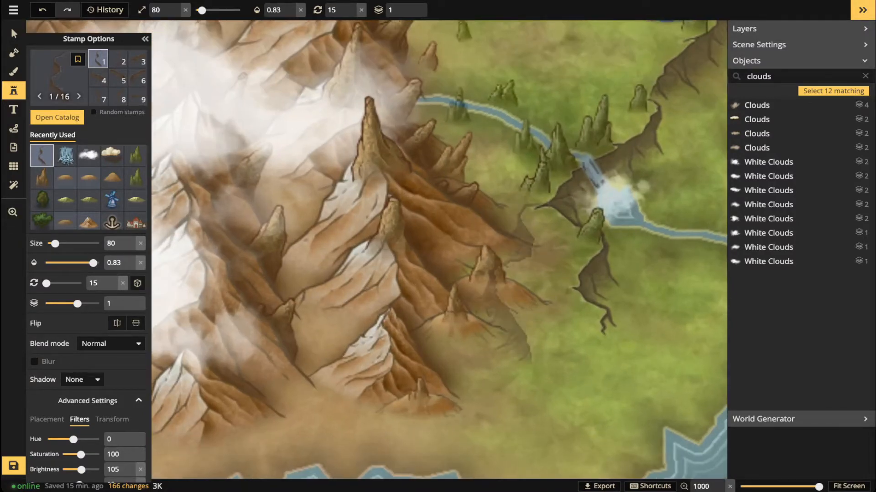
key("Left")
key("Left")
key("Left")
key("Left")
key("Left")
key("Left")
key("Left")
key("Left")
key("Left")
key("Left")
key("Left")
key("Left")
key("Left")
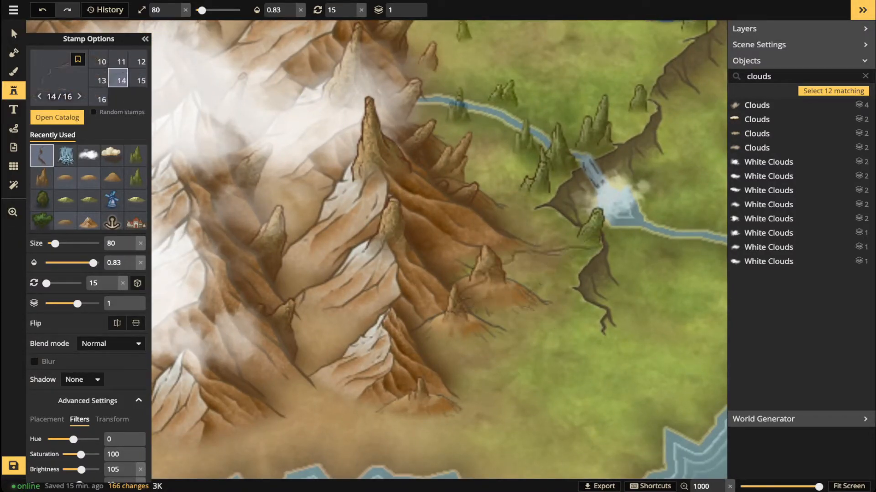
key("Left")
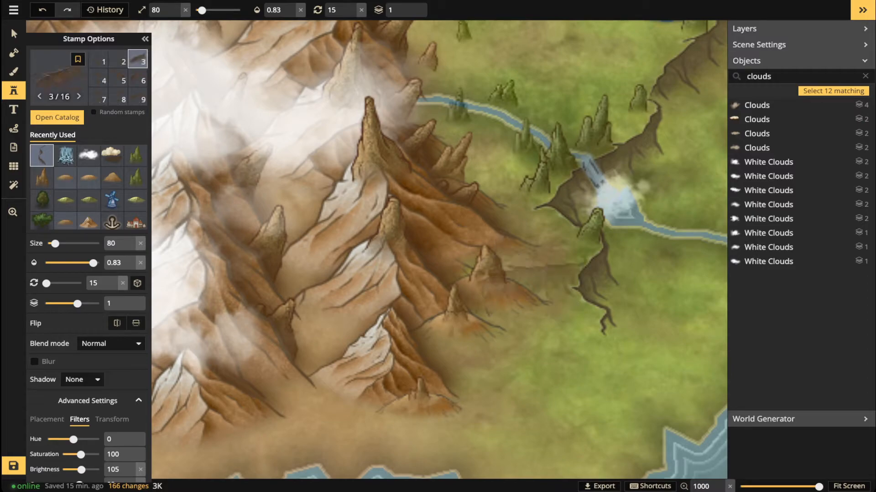
key("bracketleft")
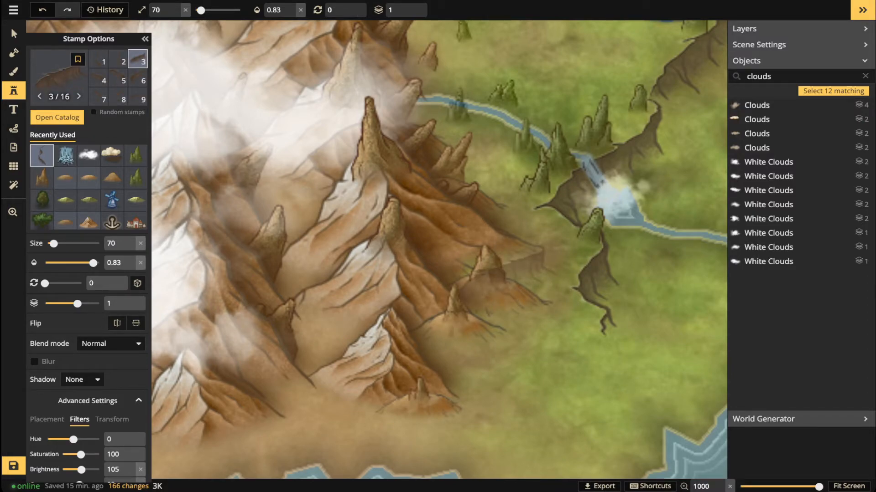
left_click(503, 278)
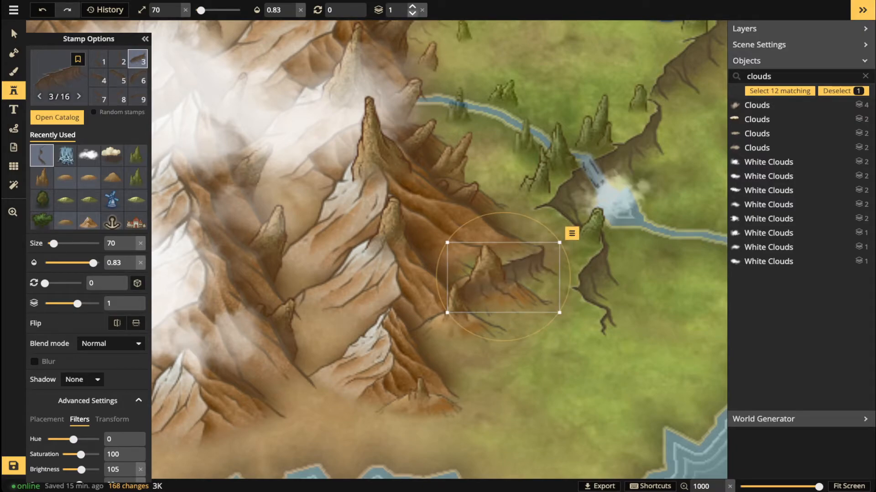
left_click(412, 14)
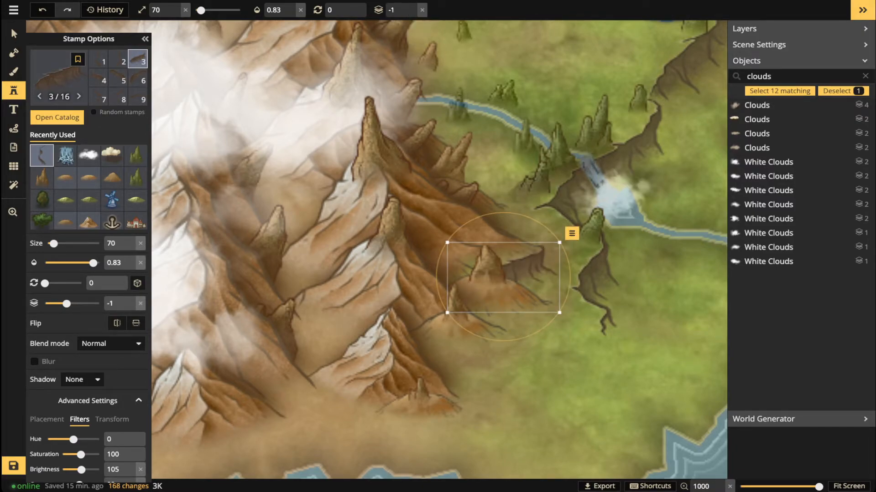
Place another size 70 cliff on layer -1 below the mountain northwest of the northern river's end, nudging it against the slope.
key("space")
left_click_drag(504, 277, 710, 235)
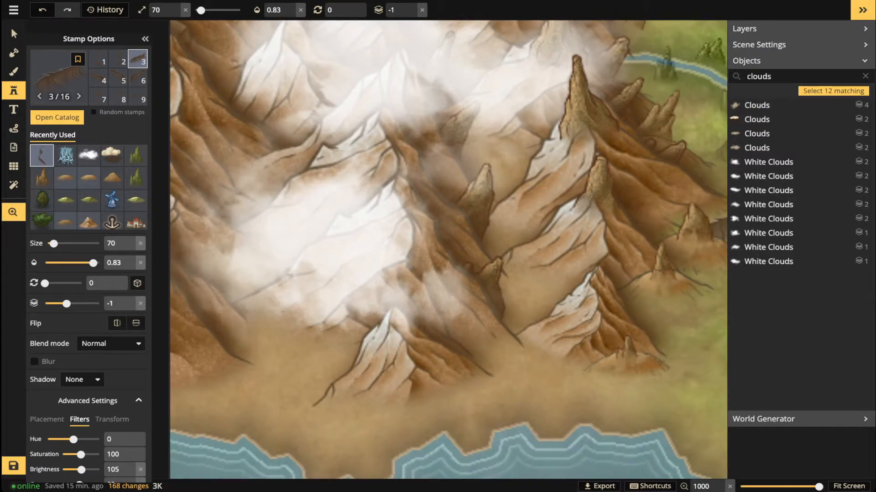
left_click_drag(352, 267, 404, 483)
left_click_drag(541, 198, 468, 356)
scroll(436, 129, "down", 1)
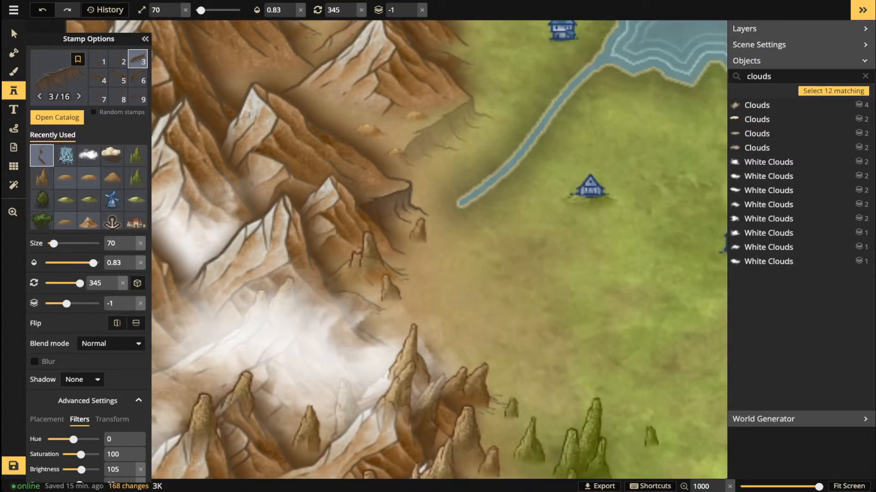
scroll(456, 127, "up", 1)
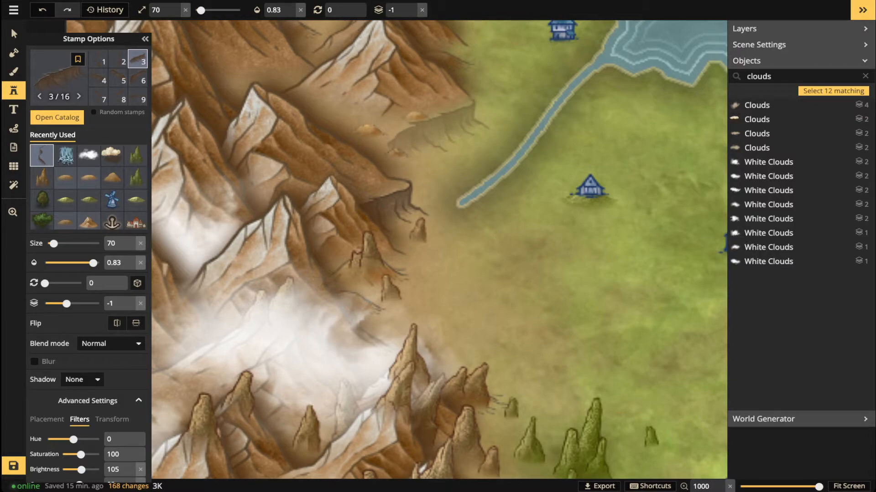
left_click(434, 127)
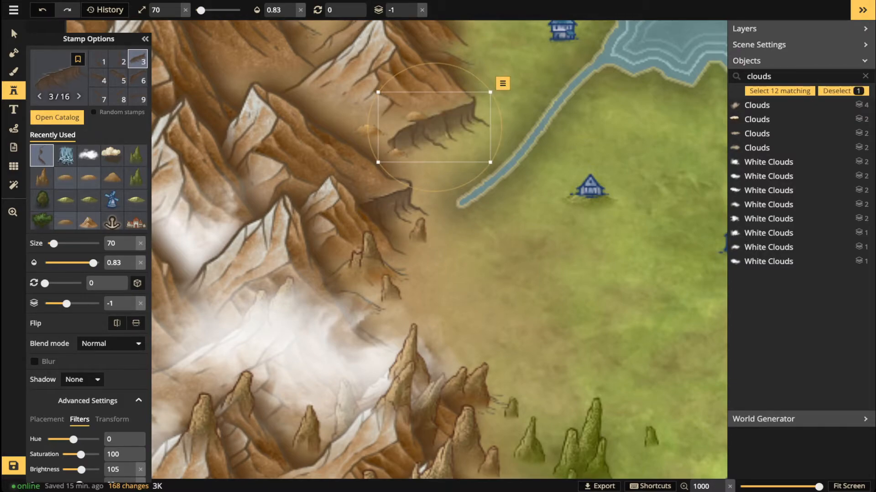
left_click_drag(434, 127, 431, 125)
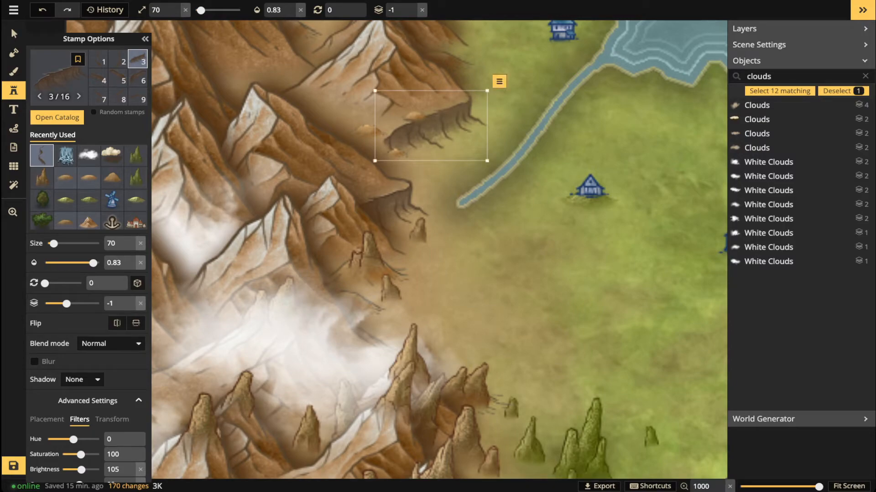
Delete the three small brown hills around the cliff northwest of the northern river's inland end.
left_click(14, 34)
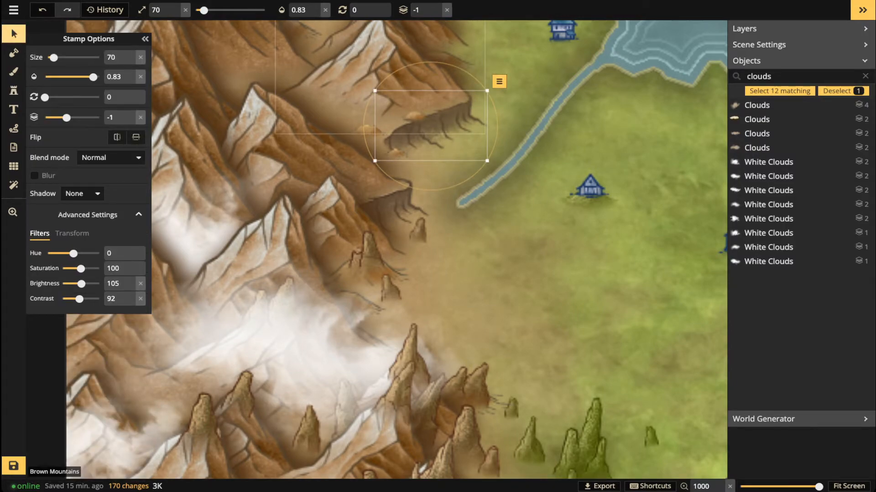
left_click(395, 153)
left_click(415, 116)
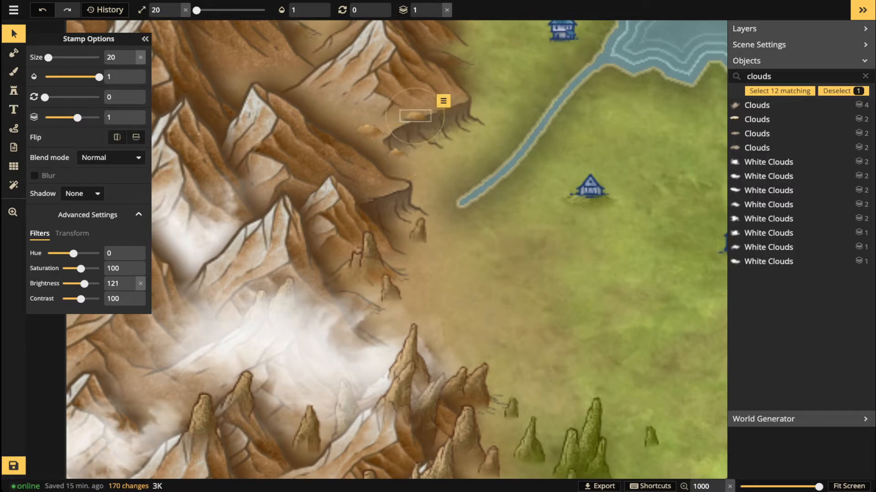
left_click(396, 153)
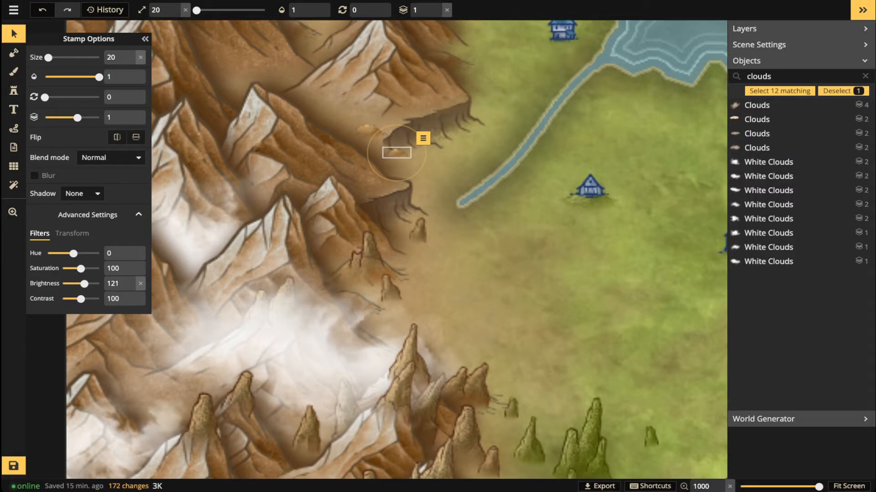
key("Escape")
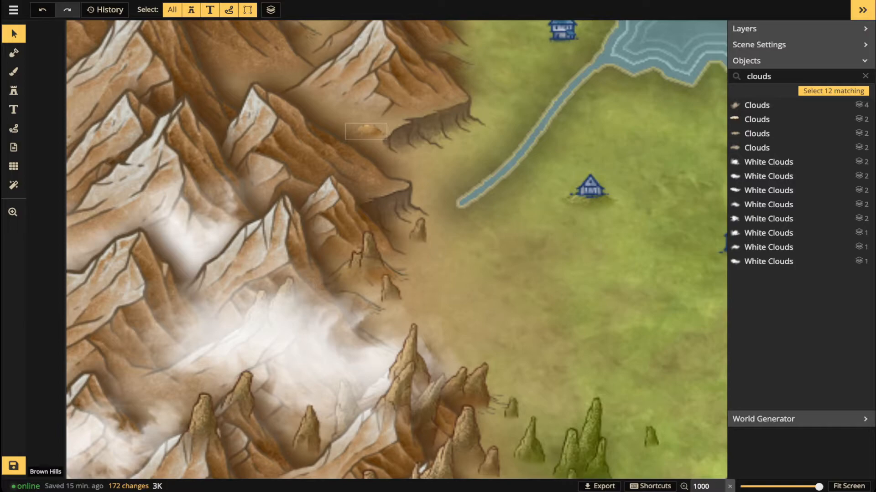
left_click(365, 132)
key("Delete")
Place the tenth cliff variant at size 50 on the open grass south of the northern river's inland end.
scroll(400, 179, "down", 5)
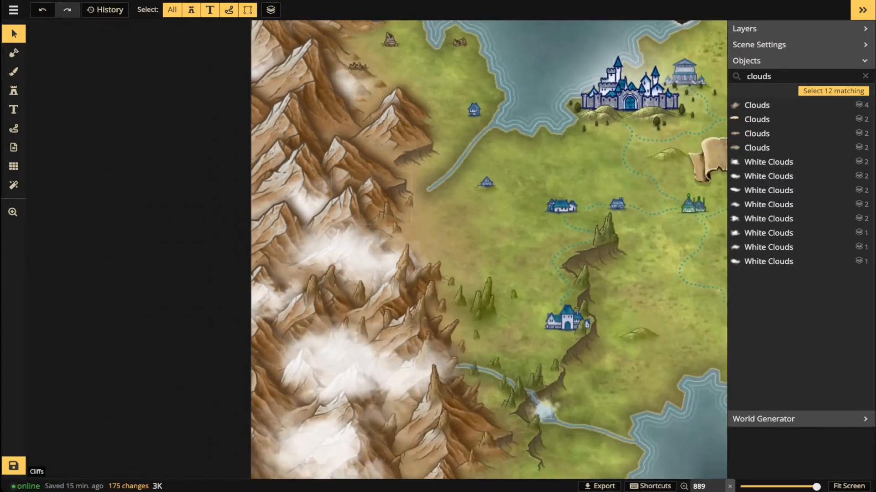
key("space")
left_click_drag(400, 179, 402, 279)
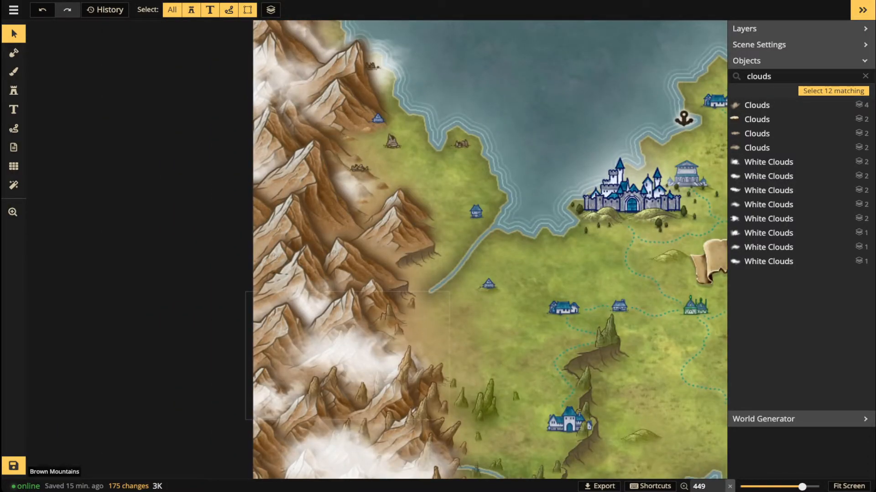
key("space")
left_click_drag(416, 257, 385, 153)
left_click(386, 153)
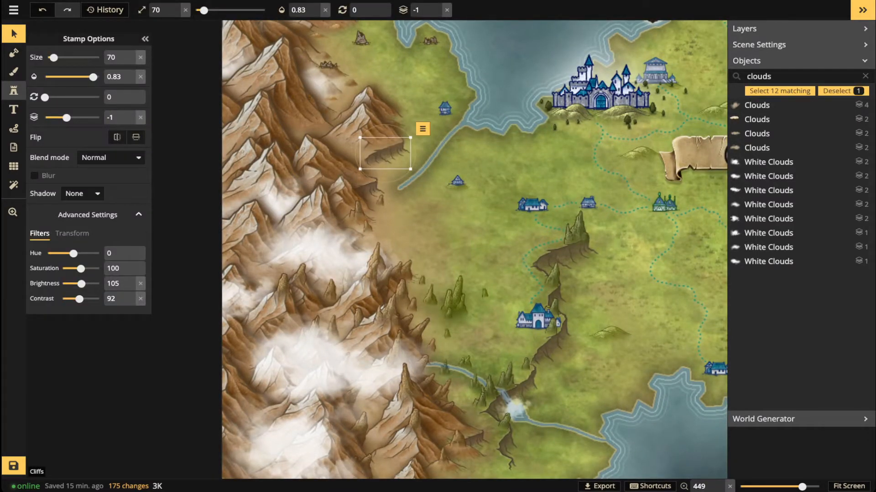
key("s")
scroll(430, 228, "up", 2)
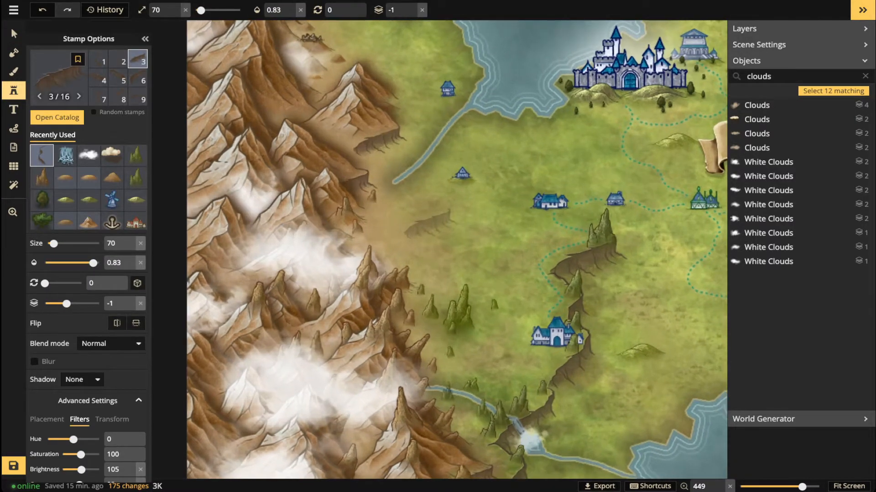
scroll(429, 228, "up", 1)
key("Right")
key("Right")
key("Right")
key("Right")
key("Right")
key("Right")
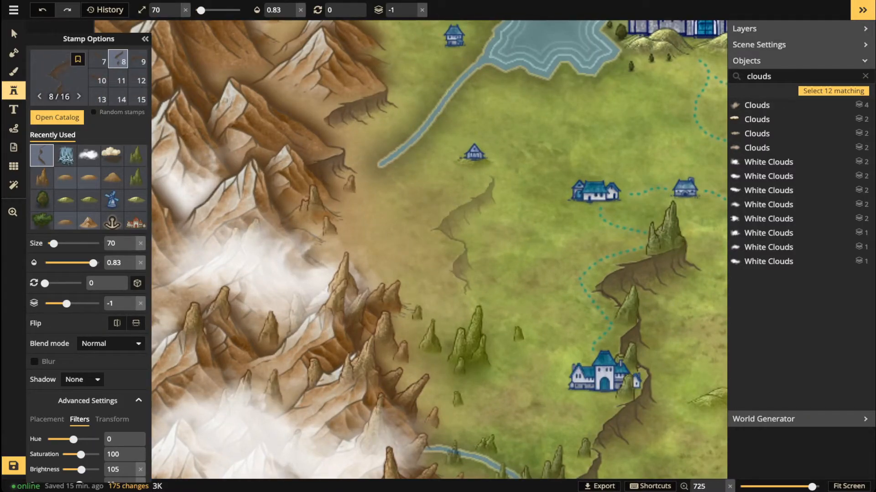
key("Right")
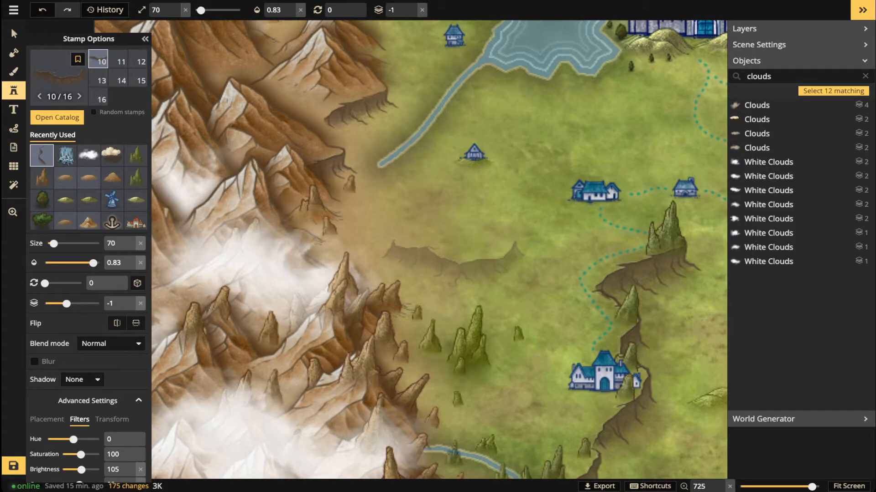
key("bracketleft")
key("bracketleft")
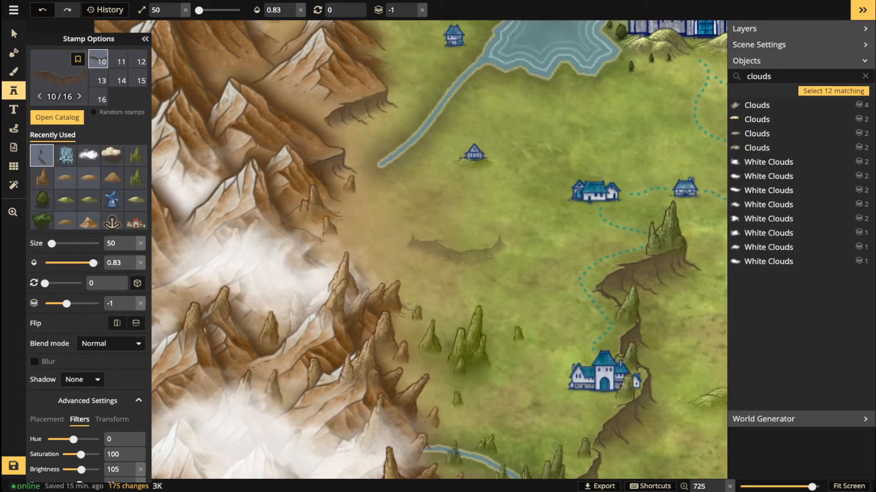
left_click(456, 246)
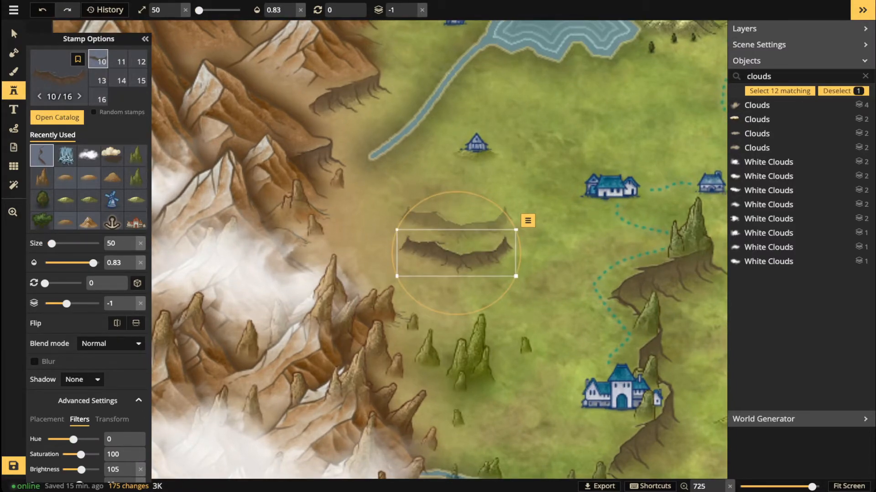
key("Escape")
Place the fourteenth cliff variant at size 50 and rotation 30 as an upper rim above the curved cliff.
scroll(451, 219, "up", 2)
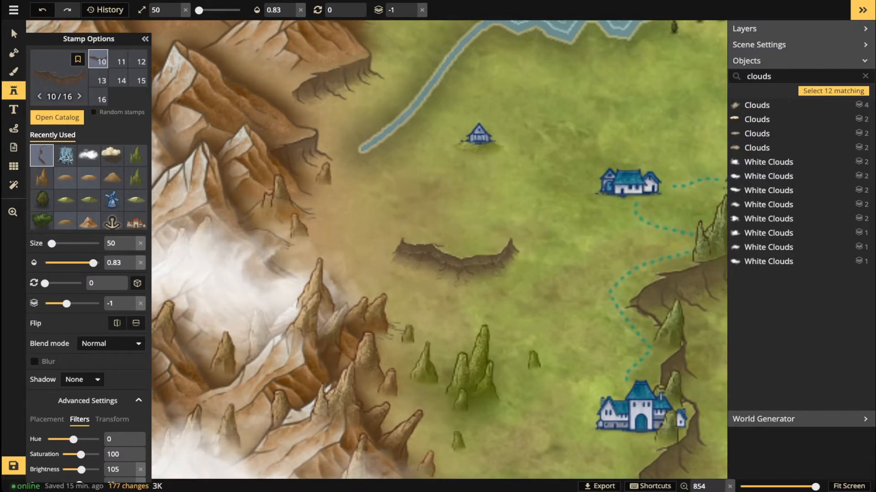
key("Left")
key("Left")
key("Left")
key("Left")
key("Left")
key("Left")
key("Left")
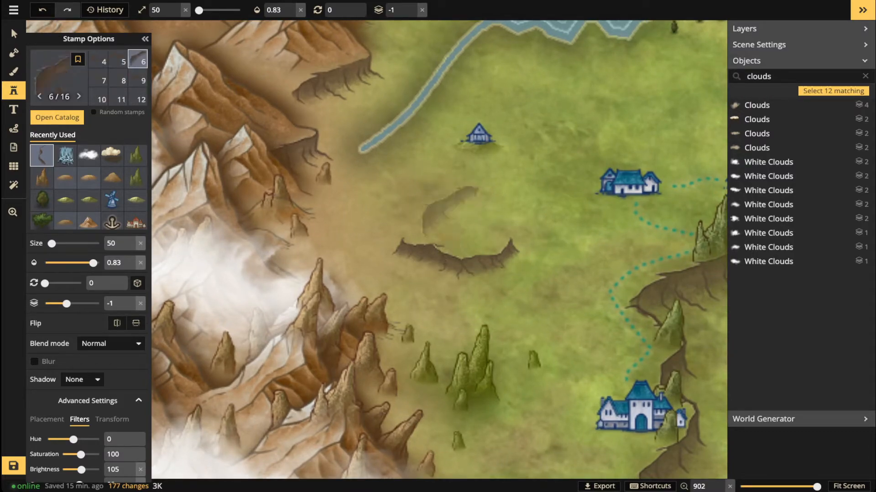
key("Left")
key("Left")
key("Left")
key("Left")
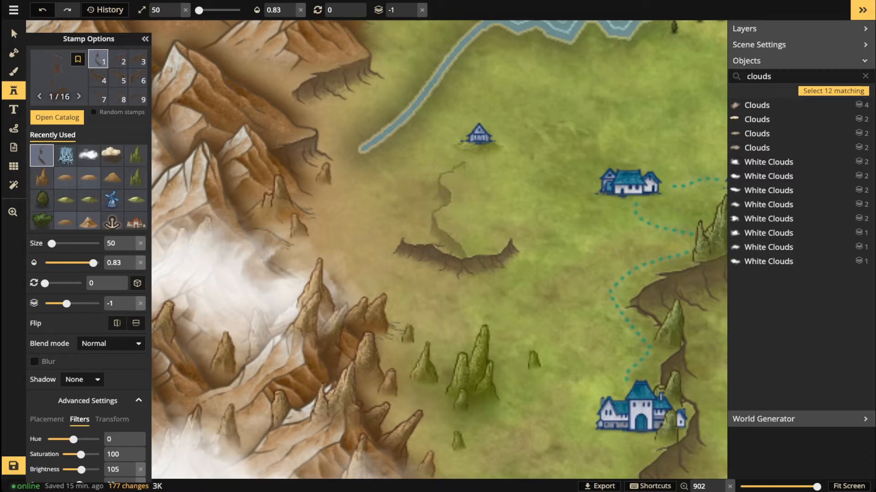
key("Left")
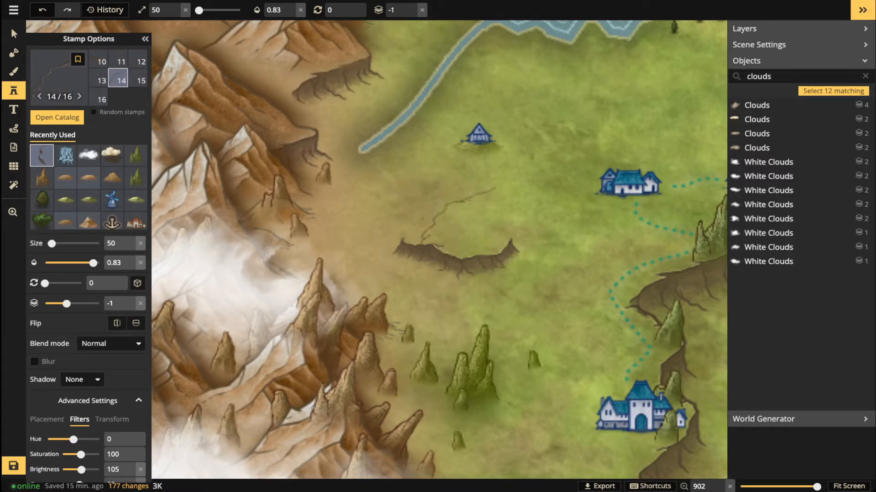
scroll(456, 217, "up", 4)
scroll(456, 228, "down", 2)
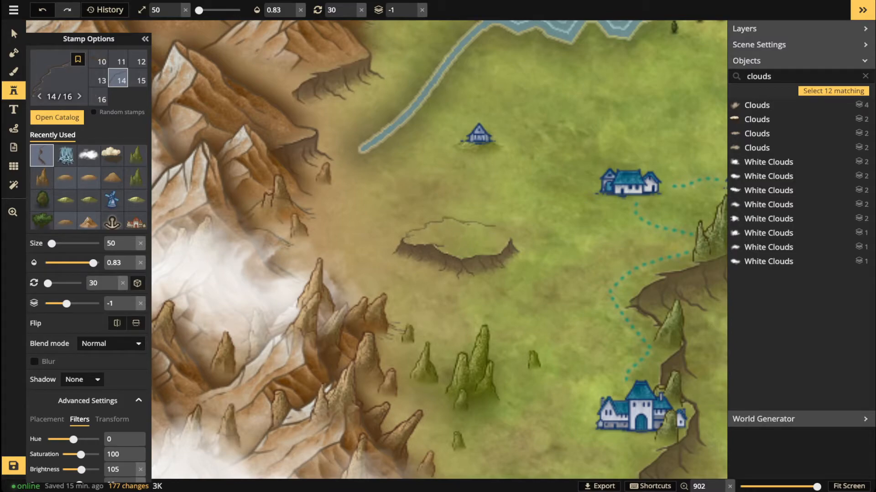
left_click(450, 235)
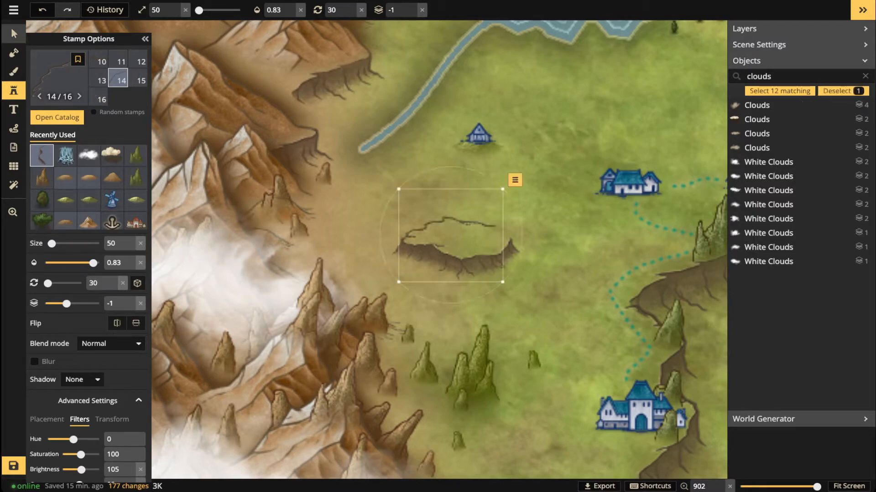
Fit the upper rim to the curved cliff at size 56 and rotation 37, and group the two pieces.
left_click(14, 33)
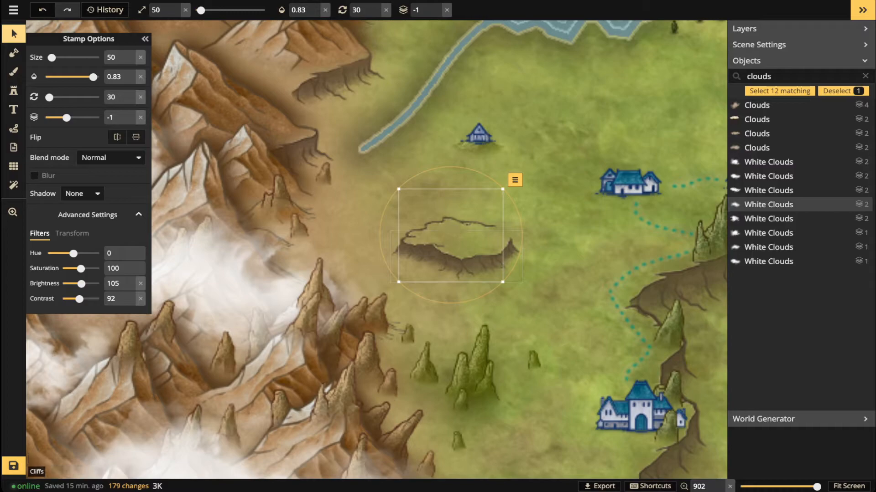
left_click_drag(502, 282, 510, 300)
left_click_drag(457, 241, 457, 242)
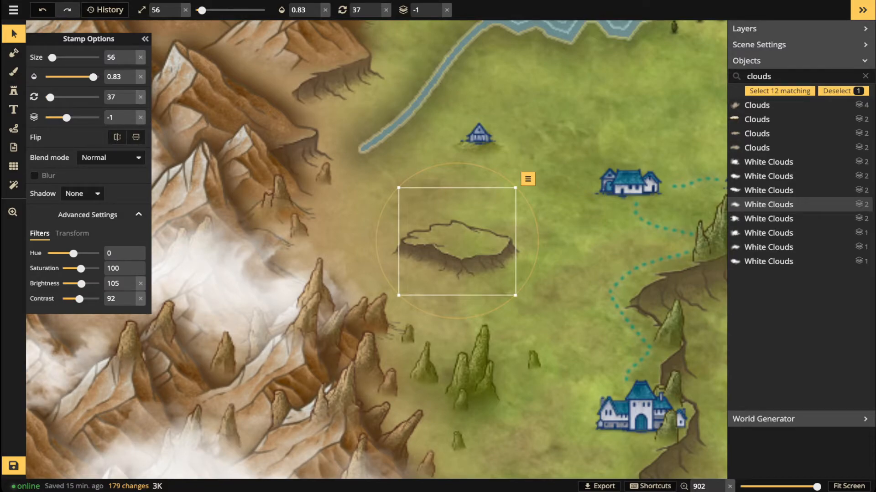
left_click_drag(517, 212, 484, 263)
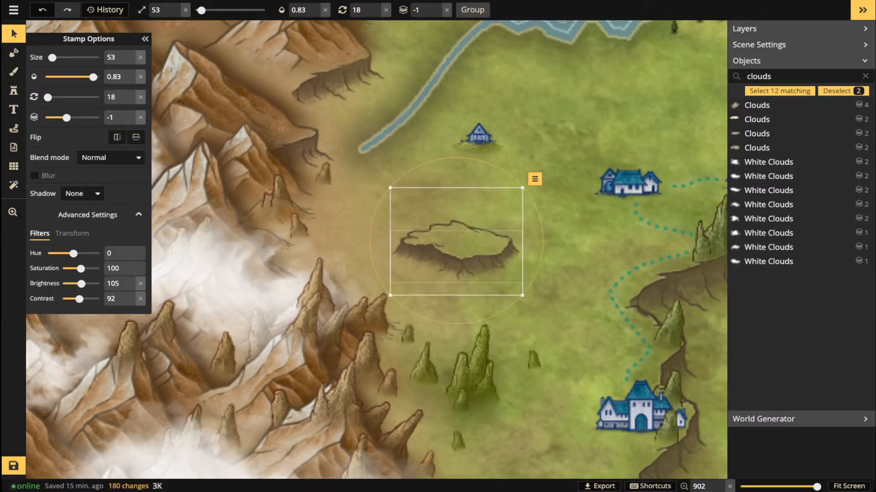
key("ctrl+g")
Shrink the plateau group to fit beneath the blue house west of the northern river's mouth, and duplicate it.
scroll(462, 243, "down", 3)
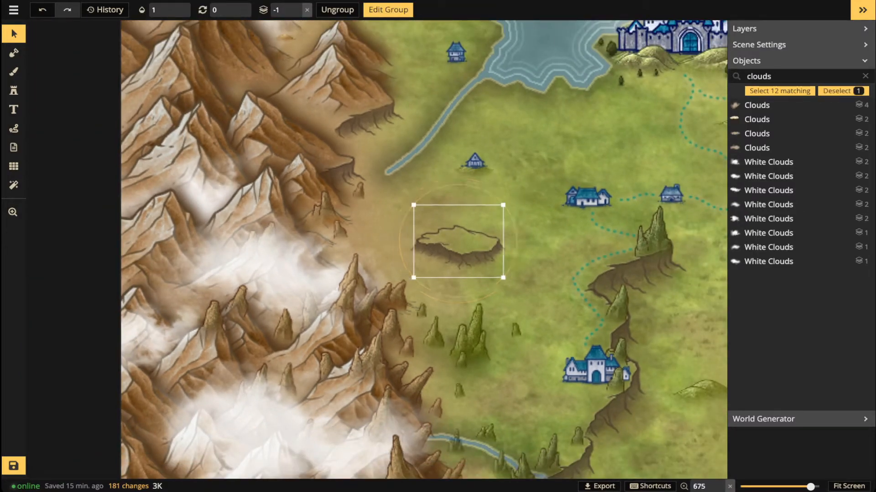
left_click_drag(462, 243, 492, 121)
scroll(465, 133, "down", 1)
scroll(466, 132, "down", 1)
scroll(472, 140, "up", 2)
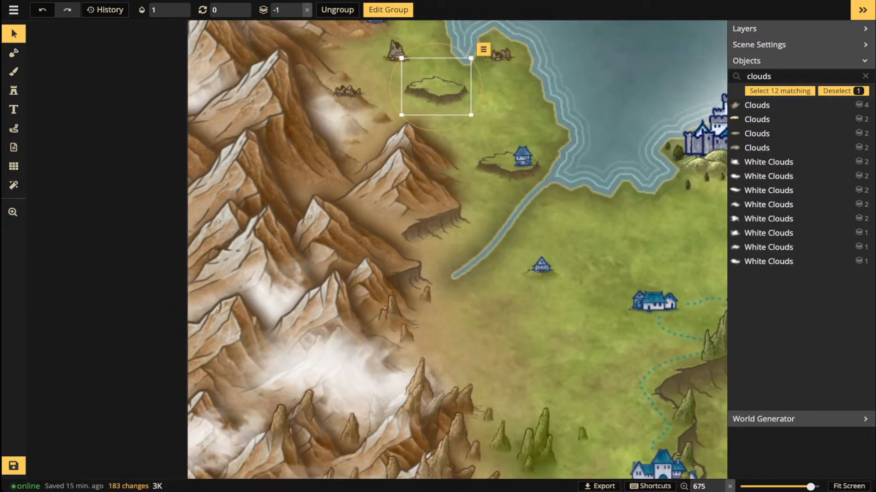
Move the duplicated plateau south of the northern river's inland end and flip both of its cliff pieces horizontally.
left_click_drag(437, 91, 482, 305)
double_click(483, 305)
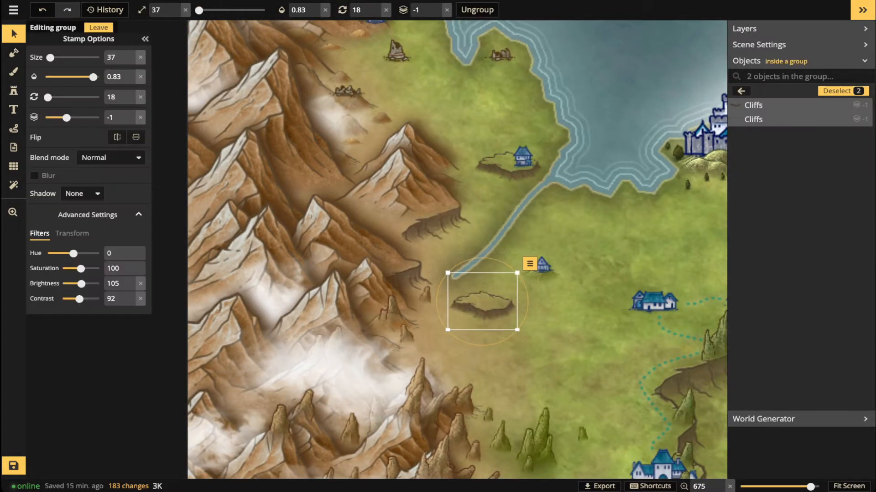
left_click(117, 137)
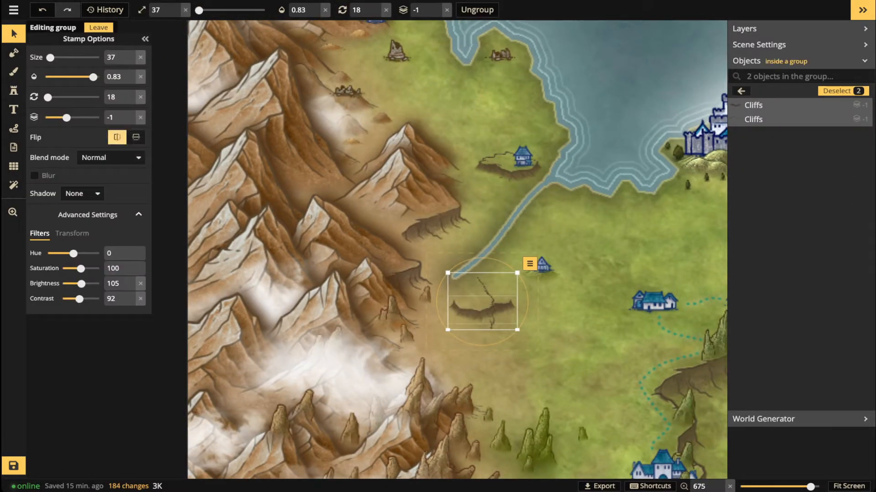
Realign the flipped rim with the cliff edge inside the plateau group, and leave group editing.
scroll(488, 296, "up", 2)
left_click(501, 302)
scroll(501, 301, "down", 3)
scroll(486, 297, "down", 2)
left_click_drag(486, 298, 482, 296)
key("Escape")
key("Escape")
key("Escape")
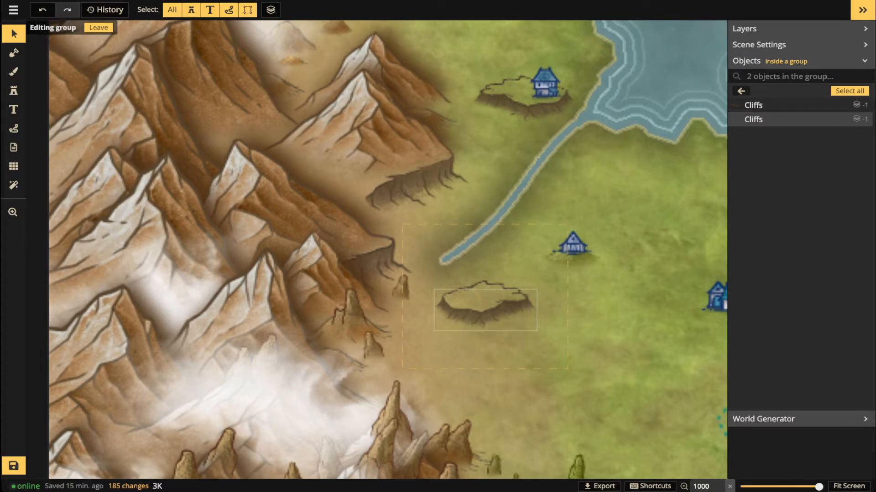
Enlarge the flipped plateau group slightly and place it beside the foothills south of the northern river's inland end.
left_click(485, 297)
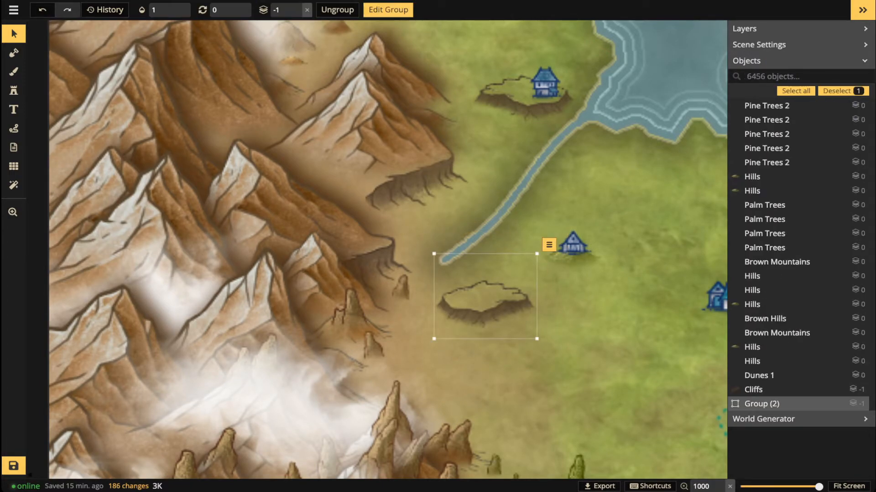
scroll(485, 297, "up", 1)
left_click_drag(484, 298, 501, 402)
left_click_drag(501, 402, 395, 124)
left_click_drag(395, 123, 505, 94)
scroll(482, 171, "down", 2)
key("space")
left_click_drag(512, 190, 389, 249)
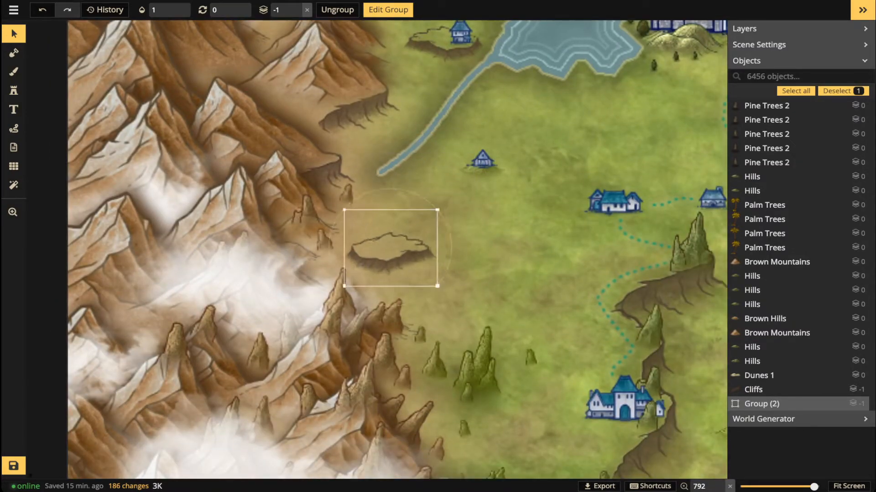
scroll(390, 248, "down", 3)
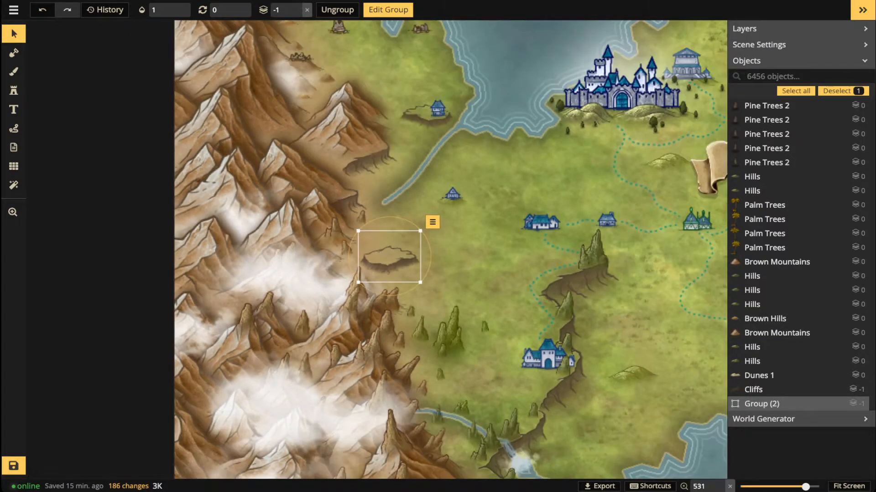
Try a pasted copy of the plateau on the land near the southern coast, and delete it.
key("space")
left_click_drag(389, 248, 393, 30)
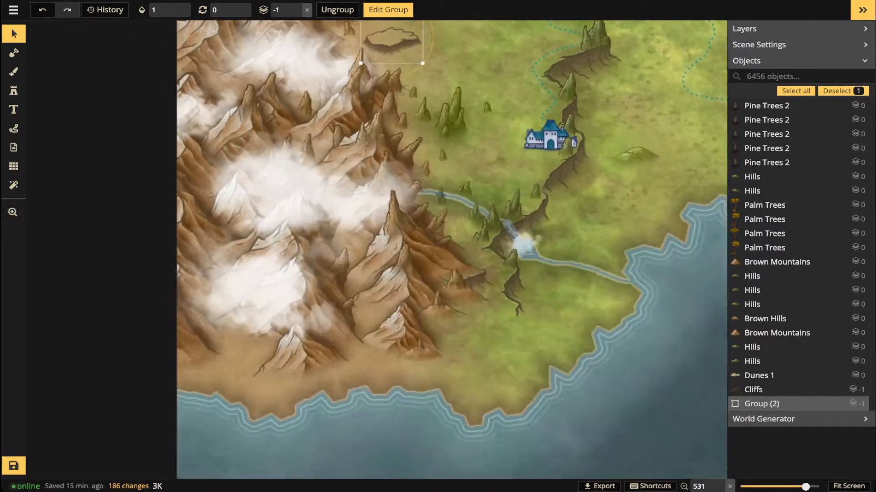
key("ctrl+v")
left_click_drag(492, 349, 489, 343)
key("Delete")
Copy the plateau beneath the blue house onto the grass between the foothill plateau and the long cliff line.
scroll(472, 253, "down", 2)
key("space")
left_click_drag(472, 253, 472, 457)
left_click(437, 169)
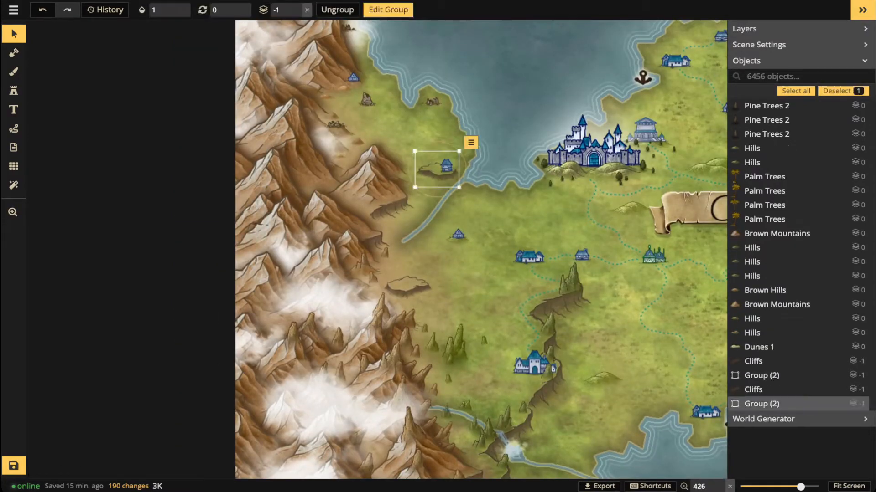
key("ctrl+v")
left_click_drag(452, 303, 474, 302)
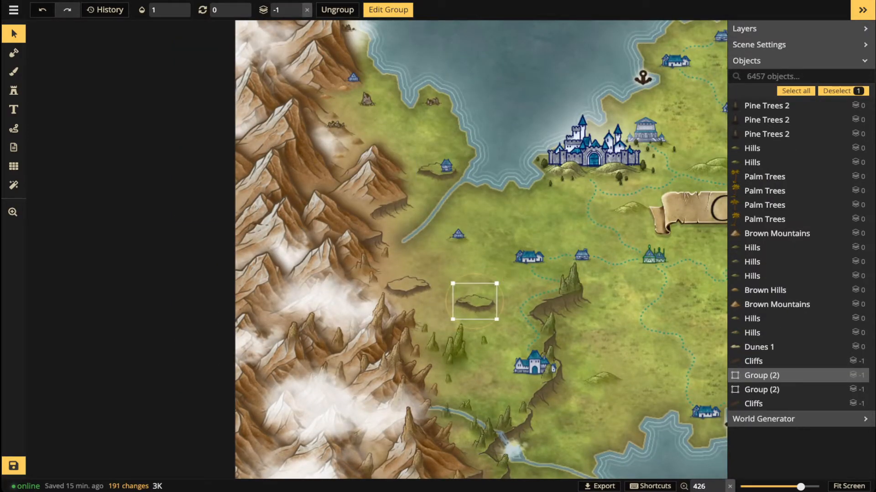
Edit the new plateau group and set the width of both its cliff pieces to 75.
double_click(474, 302)
scroll(473, 301, "up", 1)
scroll(476, 307, "up", 2)
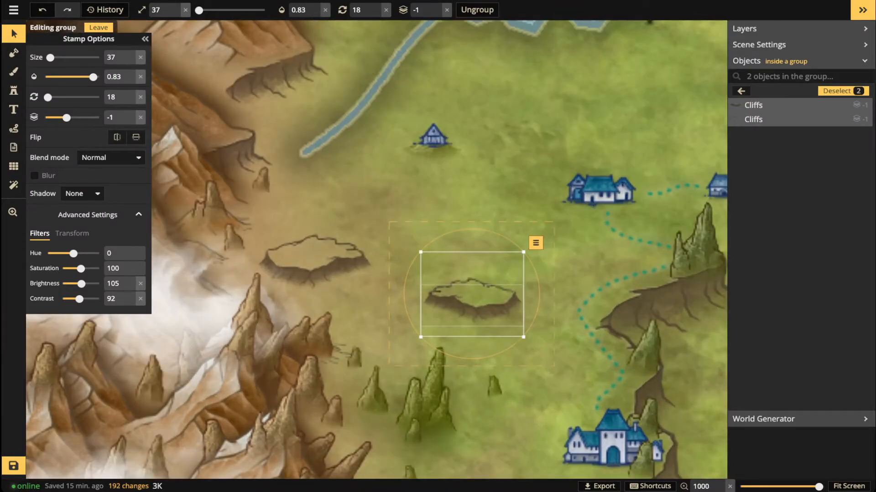
key("Escape")
left_click_drag(426, 250, 471, 301)
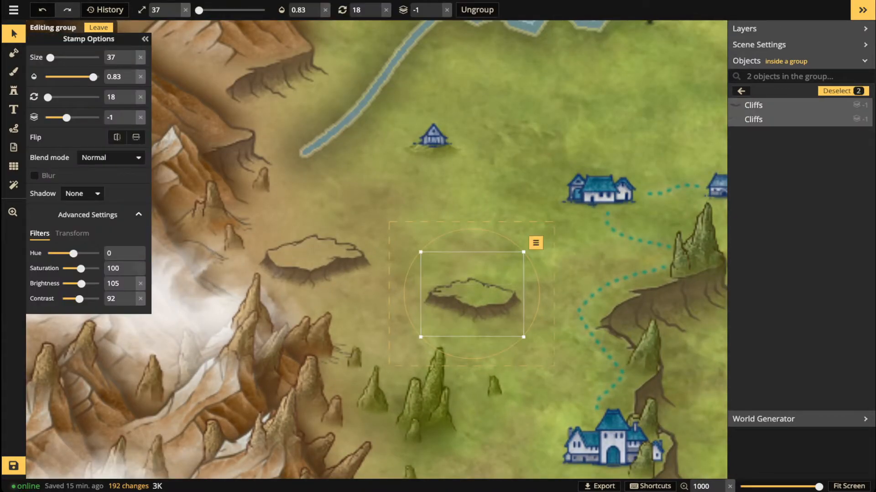
left_click(72, 233)
left_click_drag(79, 253, 76, 254)
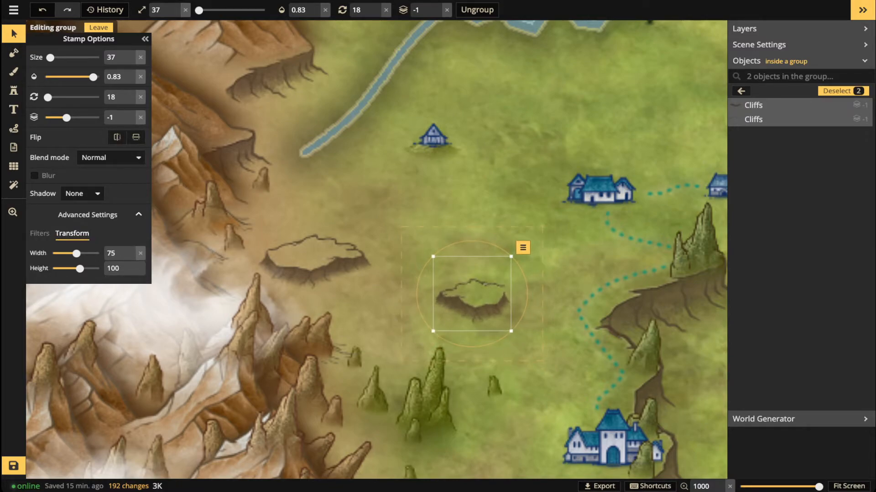
Nudge one cliff piece of the small plateau slightly down, leave group editing, and place the group just southeast of the foothill plateau.
left_click(753, 119)
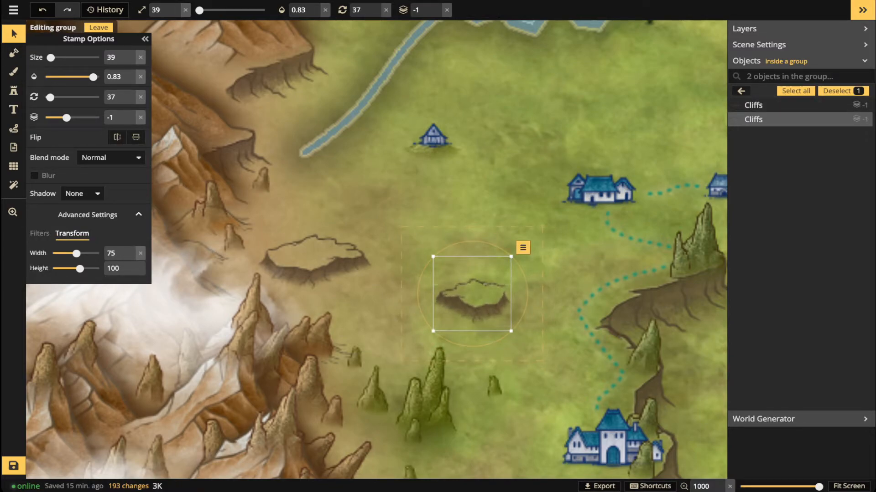
left_click_drag(472, 294, 472, 297)
key("Escape")
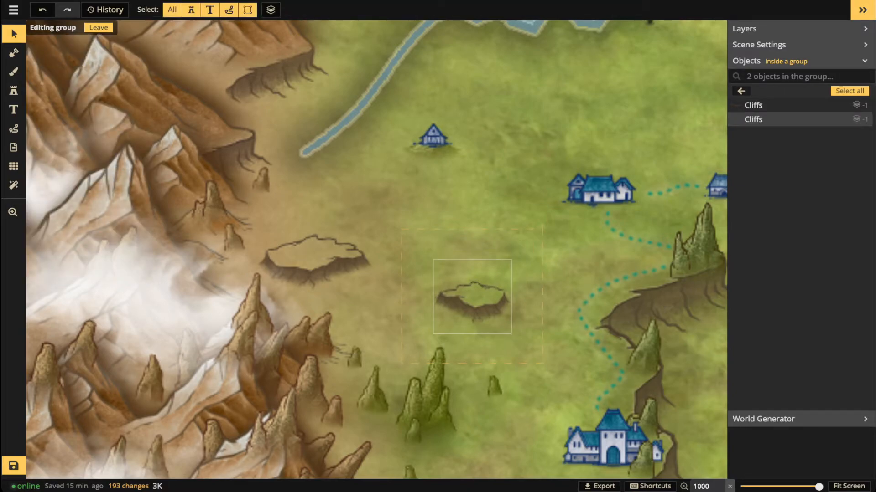
key("Escape")
key("Escape")
left_click_drag(472, 296, 363, 292)
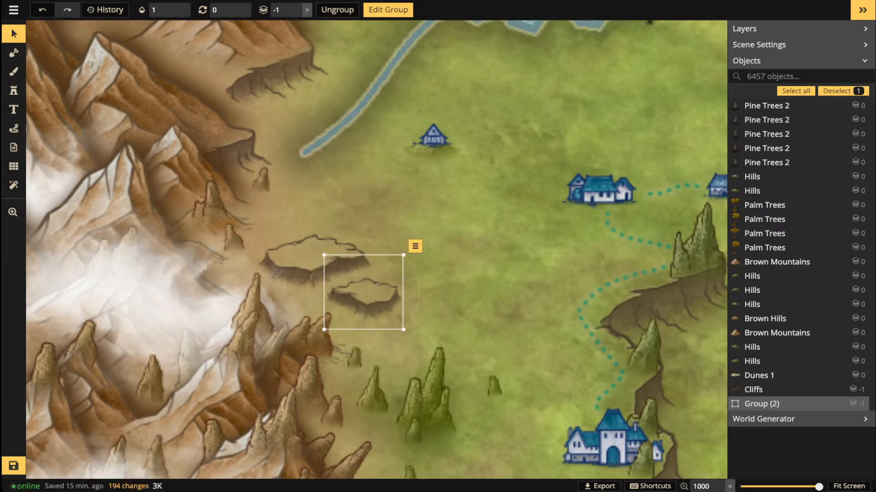
Paste a copy of the small plateau at the foot of the southwestern mountains, west of the snowy peak near the southern coast.
scroll(376, 249, "down", 12)
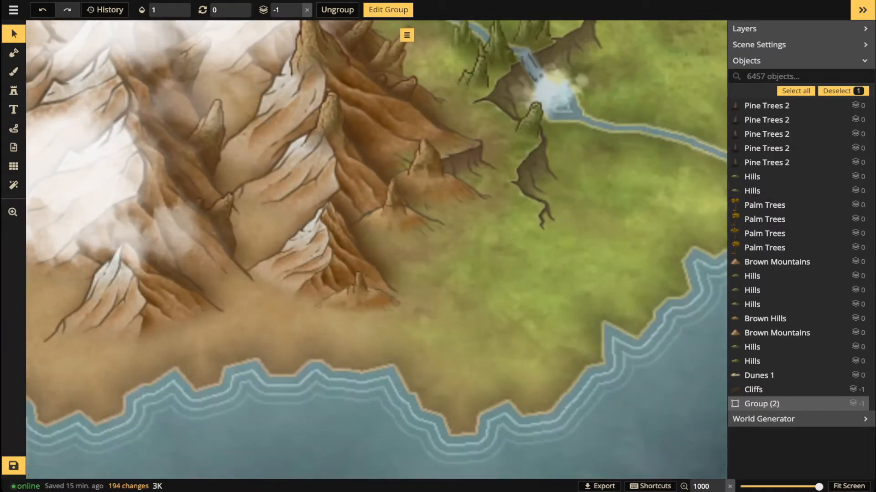
key("ctrl+v")
left_click_drag(282, 322, 216, 329)
scroll(285, 301, "down", 2)
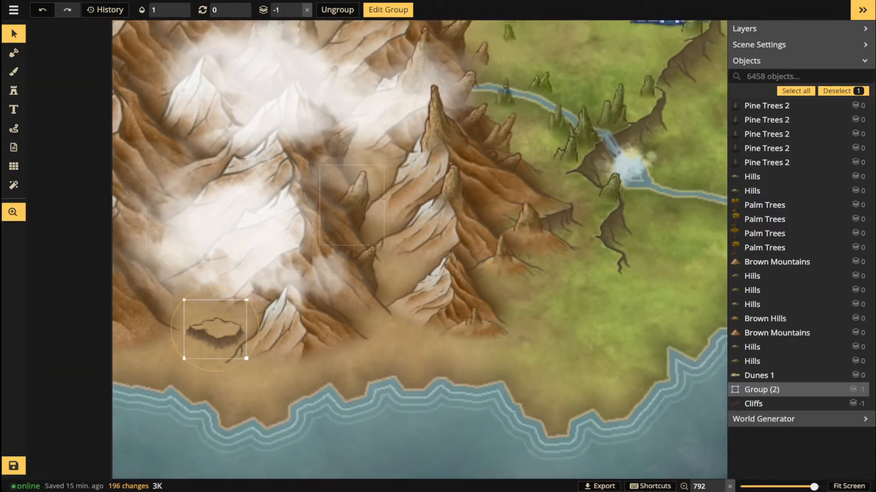
Delete the brown hill beneath the wide ruins in the northwestern foothills and place a pasted plateau group under the ruins instead.
left_click_drag(351, 69, 344, 458)
left_click_drag(340, 136, 380, 437)
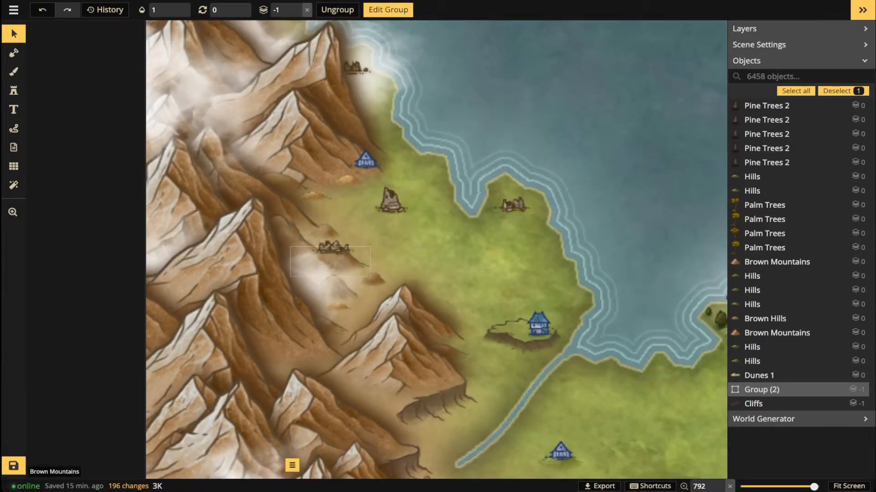
scroll(353, 270, "up", 2)
left_click(352, 270)
key("Delete")
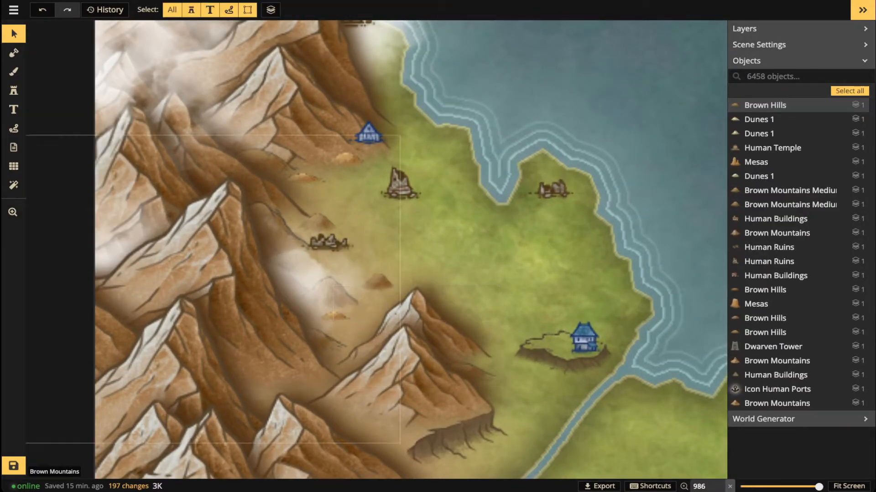
key("ctrl+v")
left_click_drag(391, 221, 339, 253)
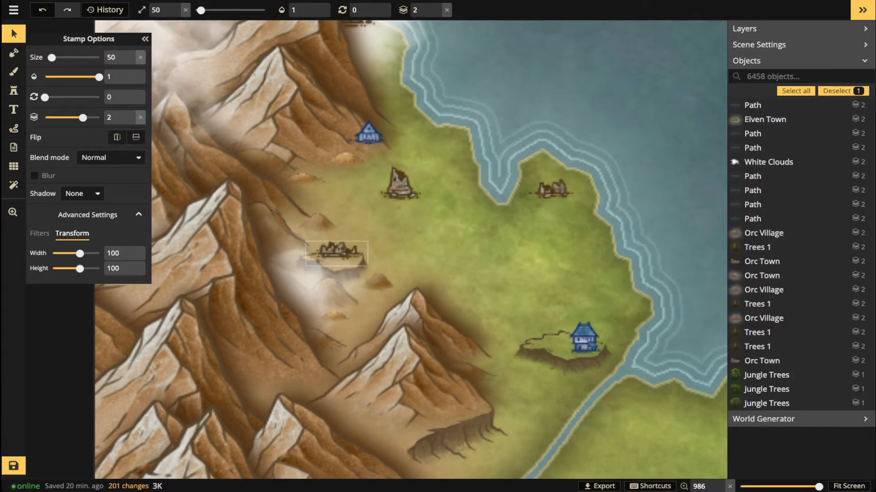
left_click(344, 270)
scroll(383, 186, "down", 2)
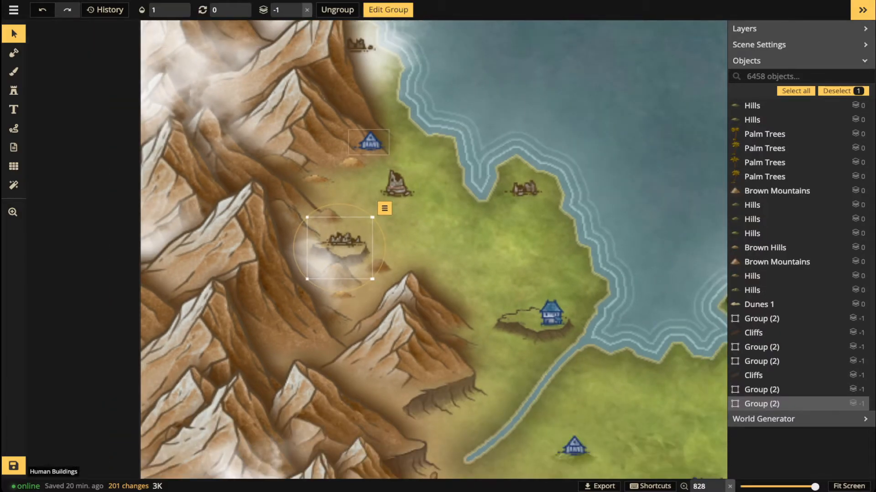
Raise the blue house at the northwestern mountain edge to layer 2, reduce its size to 46, and seat it on the brown hill.
left_click(370, 143)
scroll(370, 142, "up", 2)
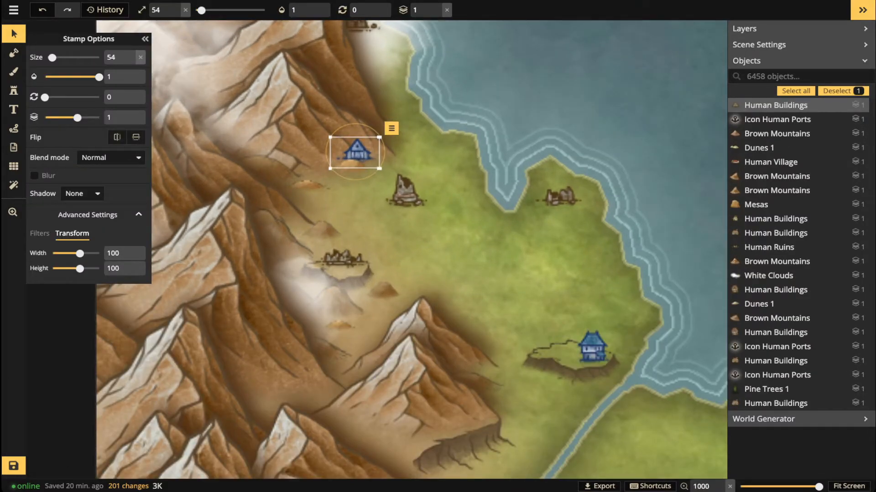
left_click(436, 6)
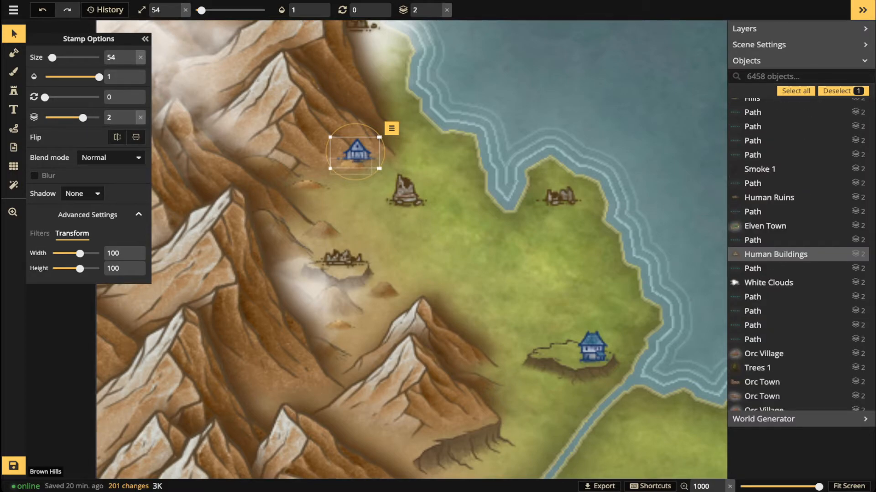
left_click_drag(379, 169, 372, 161)
left_click(350, 167)
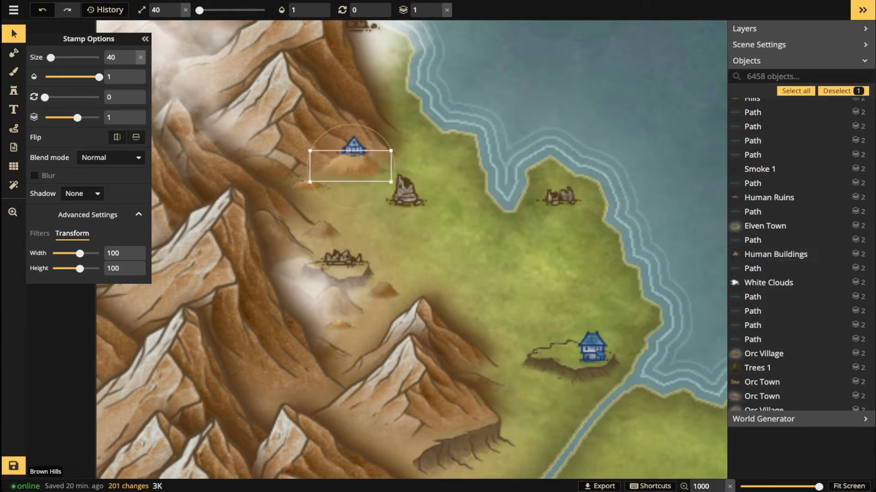
left_click_drag(353, 147, 351, 149)
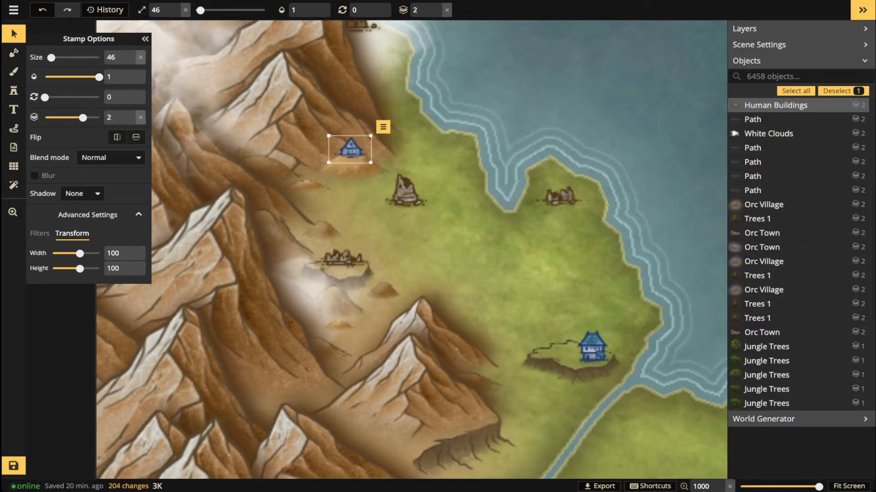
Move the brown hill beneath the ruined tower on layer 0, and move the small hill to its west beneath the blue house.
left_click(406, 194)
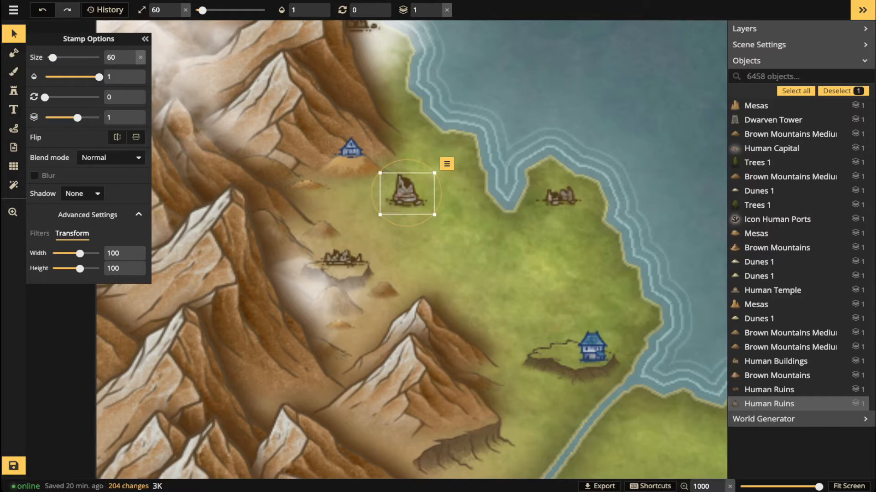
left_click_drag(350, 168, 407, 210)
left_click(436, 13)
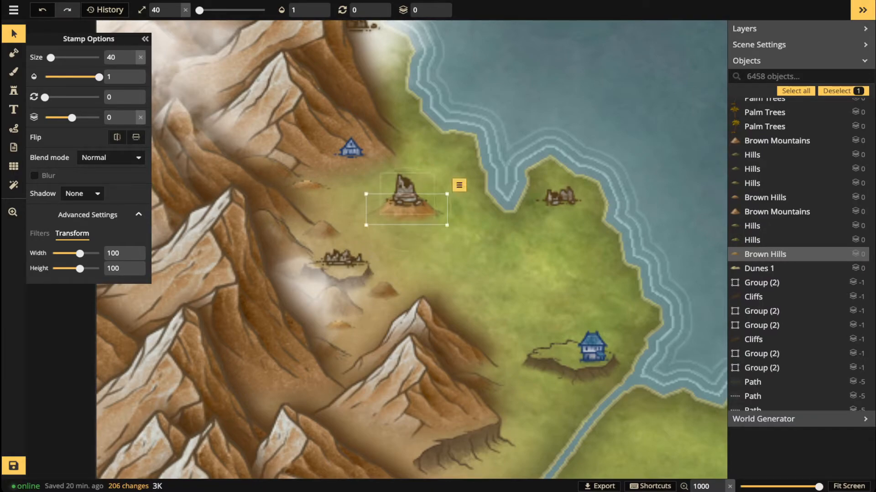
left_click_drag(305, 186, 344, 158)
key("Escape")
scroll(294, 153, "down", 1)
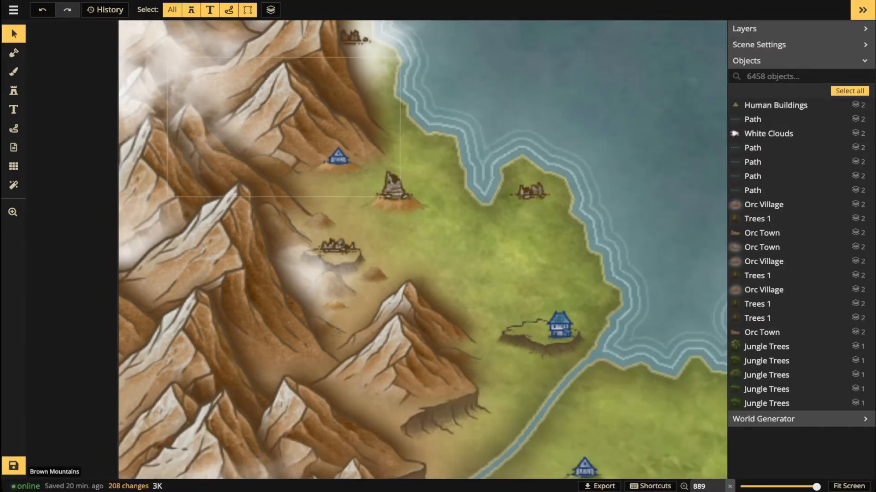
scroll(428, 230, "down", 1)
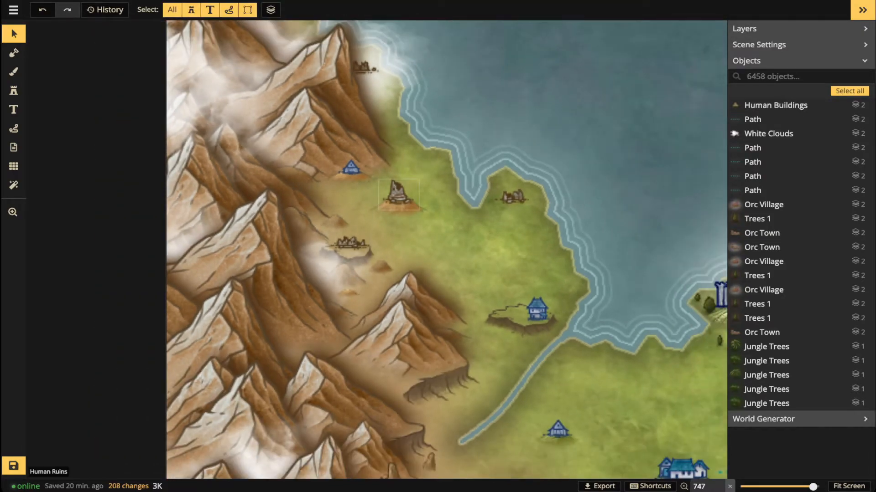
left_click(399, 193)
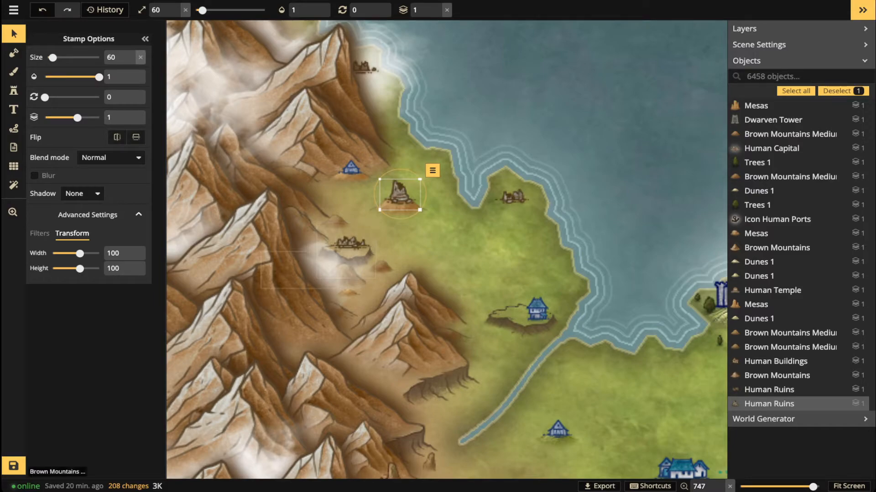
left_click(296, 271)
scroll(378, 225, "down", 2)
key("space")
left_click_drag(473, 312, 464, 219)
scroll(468, 198, "down", 1)
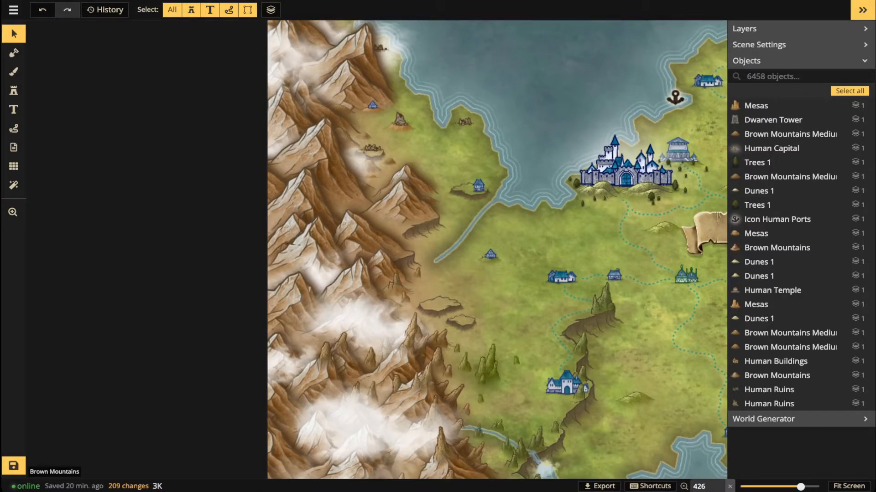
Paint dark brown ground shading under the two mesas south of the straight river, using brush size 4 and opacity 0.33.
left_click(14, 91)
left_click(14, 71)
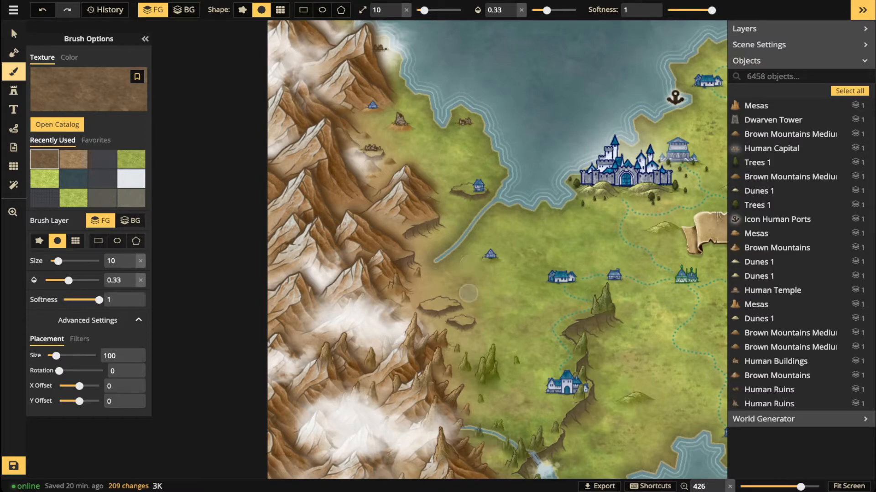
key("[")
key("[")
key("[")
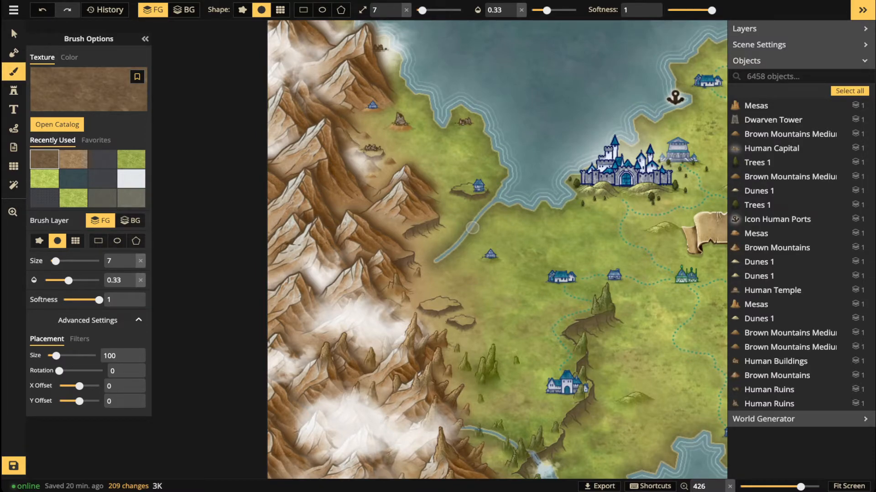
key("[")
key("[")
key("[")
mouse_move(457, 332)
left_mouse_down()
mouse_move(450, 326)
mouse_move(460, 332)
left_mouse_up()
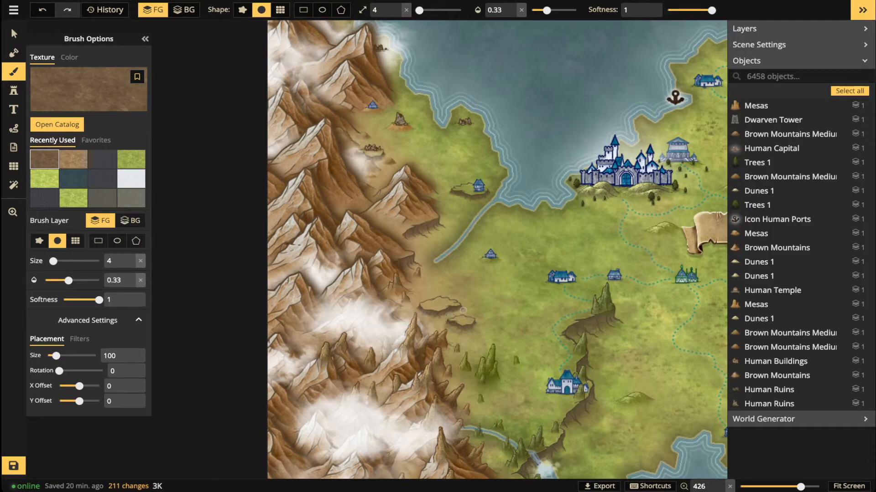
left_click_drag(419, 316, 443, 318)
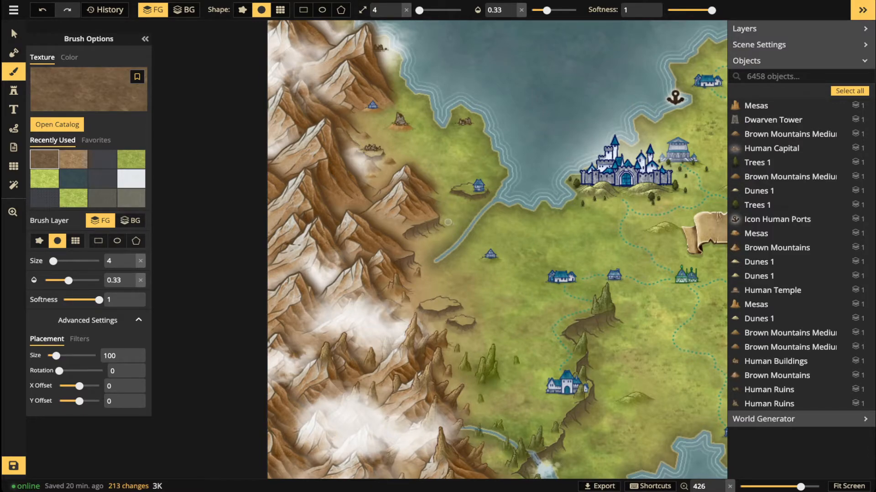
Shade the base of the mountain cliffs, the house's mesa and the southwestern mesa with the dark brown texture.
mouse_move(444, 228)
left_mouse_down()
mouse_move(407, 242)
mouse_move(430, 232)
left_mouse_up()
mouse_move(455, 192)
left_mouse_down()
mouse_move(472, 200)
mouse_move(450, 200)
mouse_move(458, 198)
left_mouse_up()
mouse_move(460, 198)
left_mouse_down()
mouse_move(487, 199)
mouse_move(453, 203)
left_mouse_up()
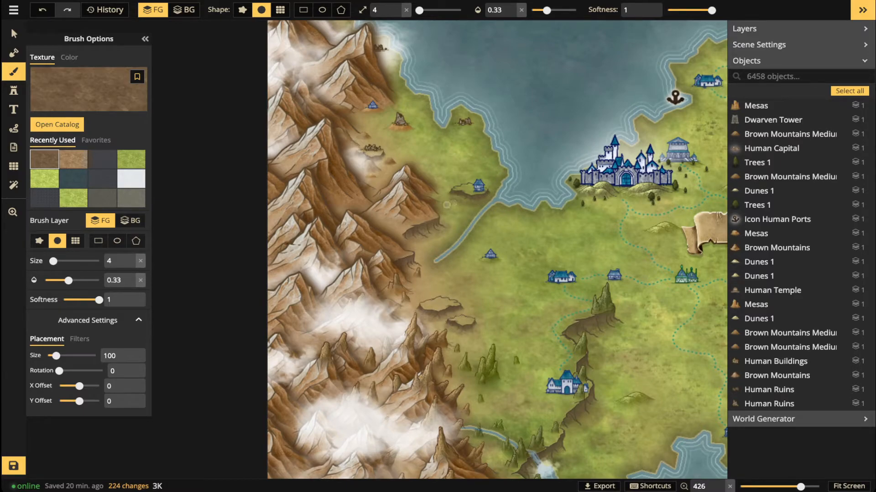
left_click_drag(549, 352, 567, 176)
mouse_move(330, 386)
left_mouse_down()
mouse_move(343, 391)
mouse_move(326, 390)
mouse_move(346, 372)
left_mouse_up()
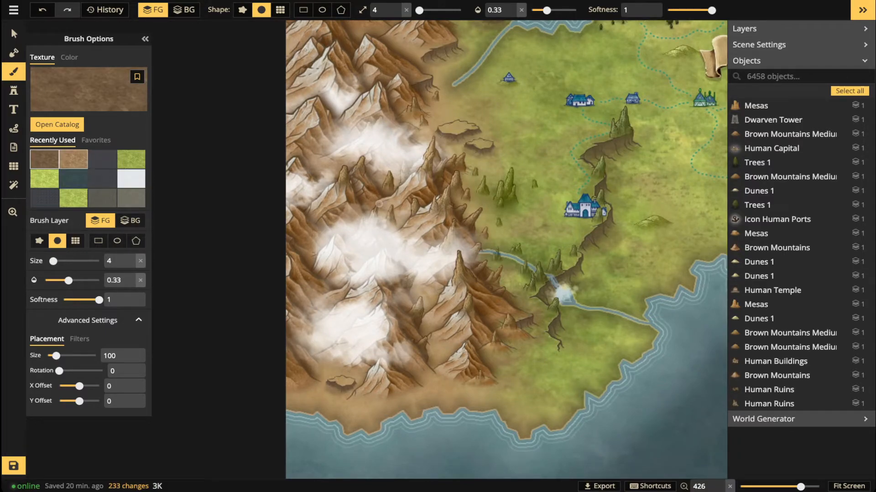
Paint the tops of the two mesas south of the river with the lighter brown texture, raising the opacity to 0.59.
left_click(73, 159)
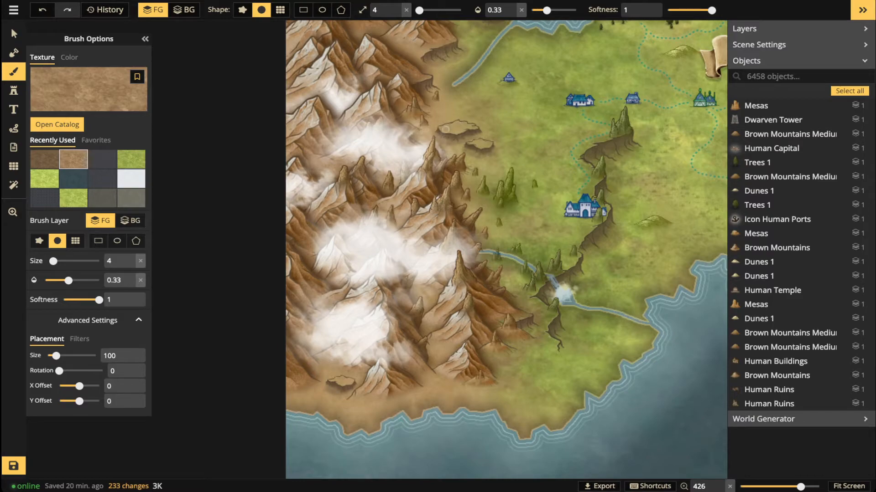
left_click(463, 128)
left_click(560, 10)
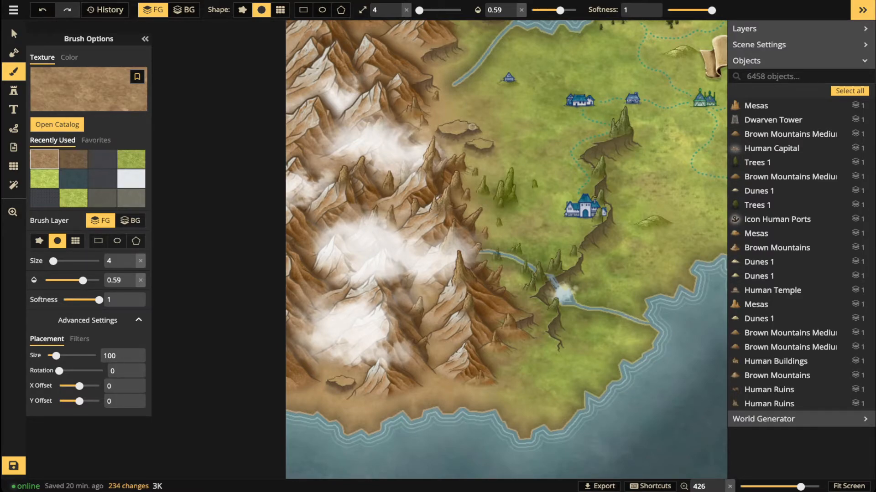
left_click(478, 144)
Paint the lighter brown texture on the mesa with the northern ruins and on the southwestern mesa.
key("space")
left_click_drag(516, 96, 545, 217)
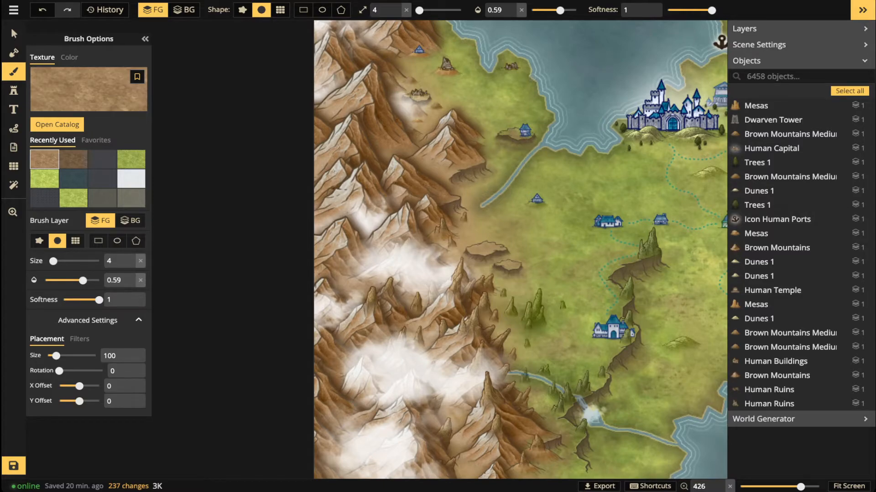
left_click(421, 85)
left_click_drag(606, 322, 587, 109)
left_click(356, 286)
left_click_drag(516, 60, 490, 273)
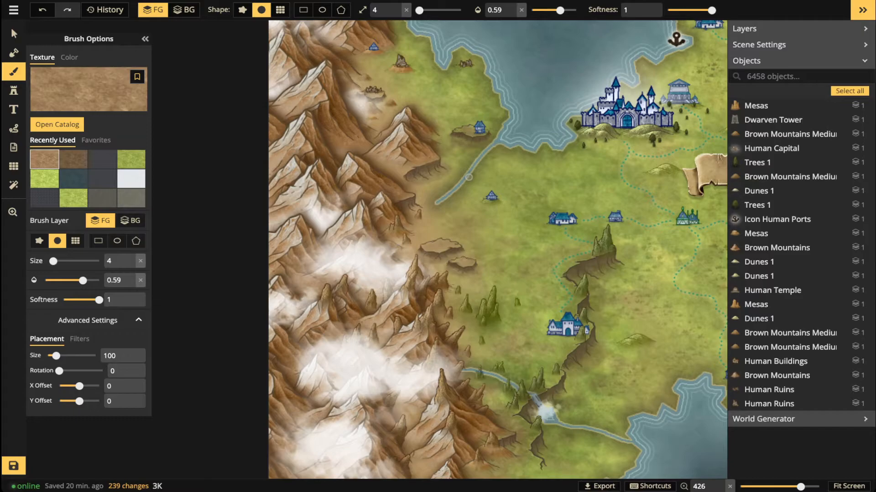
Switch to the Mask tool with a round brush shape.
scroll(474, 227, "down", 4)
scroll(473, 227, "up", 2)
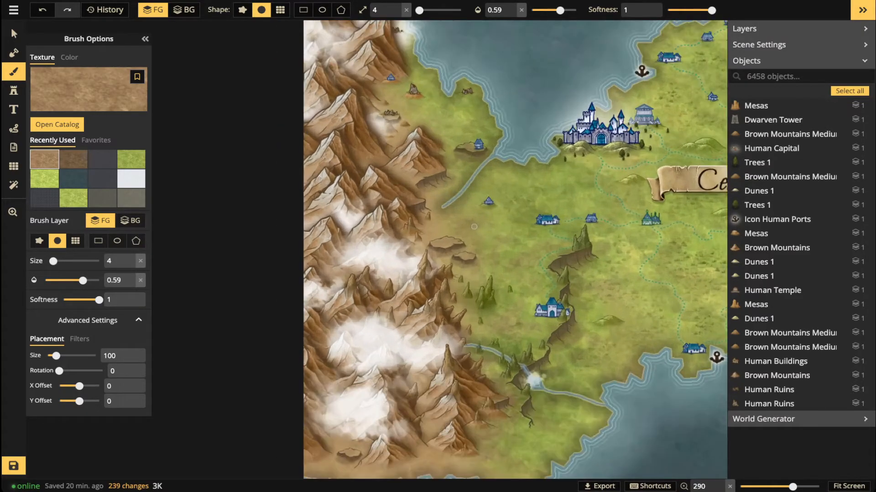
scroll(474, 227, "up", 2)
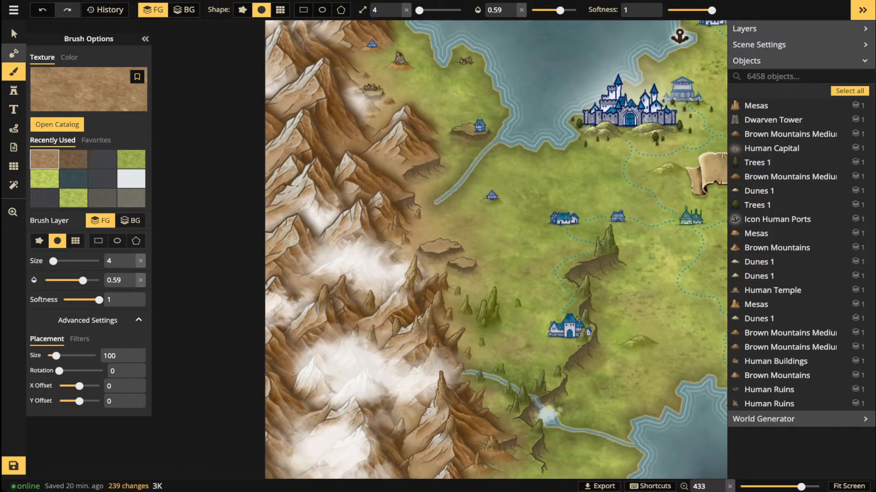
left_click(13, 53)
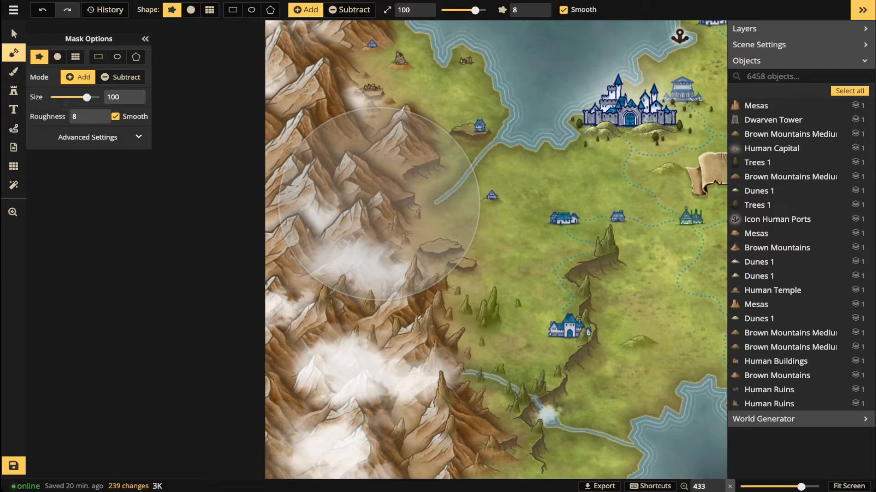
scroll(503, 155, "up", 3)
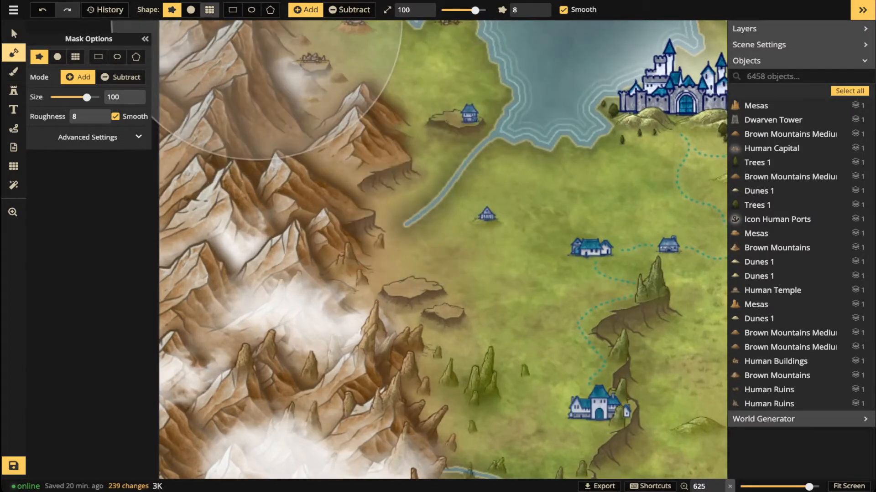
left_click(191, 9)
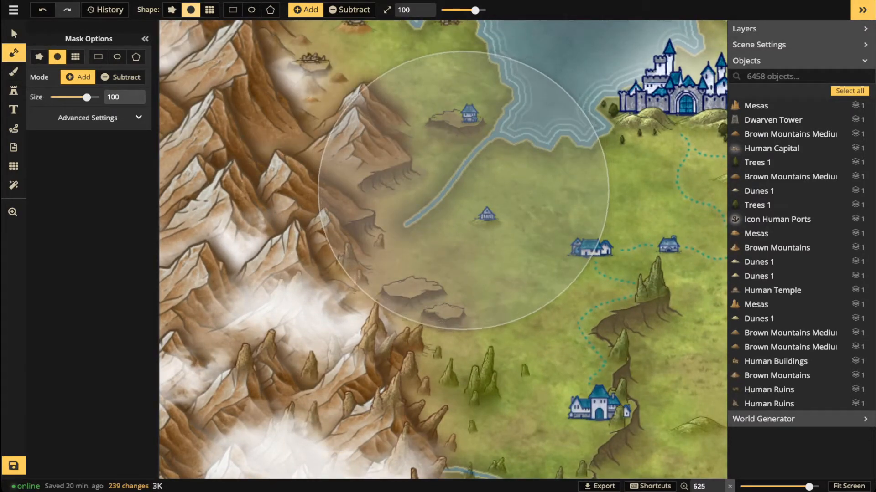
Fill in the straight river below the bay with land, using the mask in Add mode at size 10.
scroll(462, 187, "down", 8)
scroll(484, 155, "down", 2)
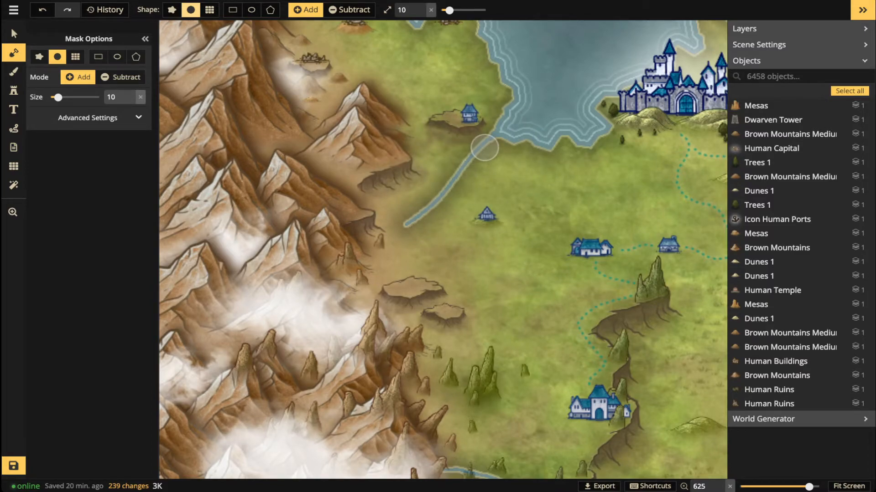
left_click_drag(484, 148, 410, 220)
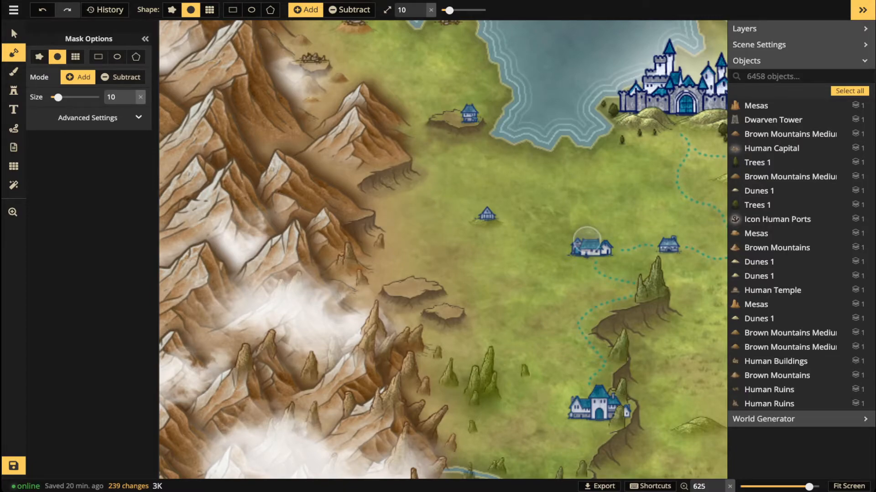
Set the mask to Subtract mode with a brush size of 1.
key("space")
left_click_drag(553, 279, 547, 70)
key("space")
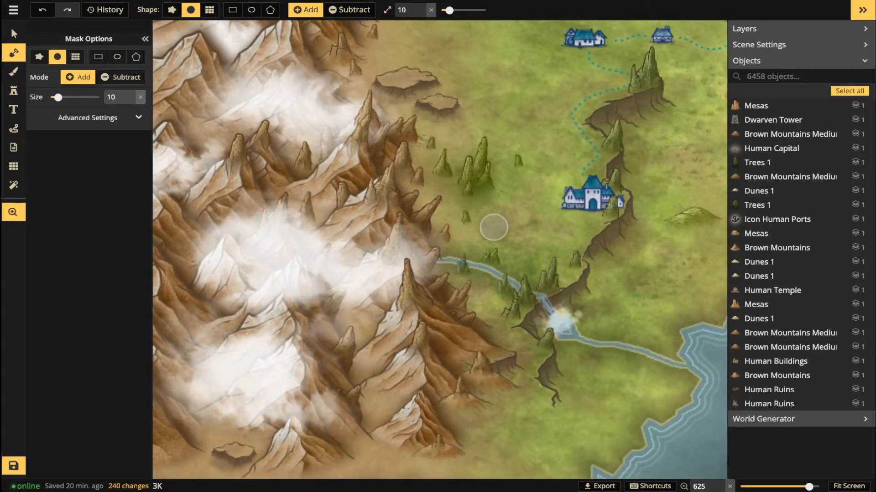
left_click_drag(493, 227, 514, 423)
left_click_drag(512, 264, 519, 342)
left_click(120, 77)
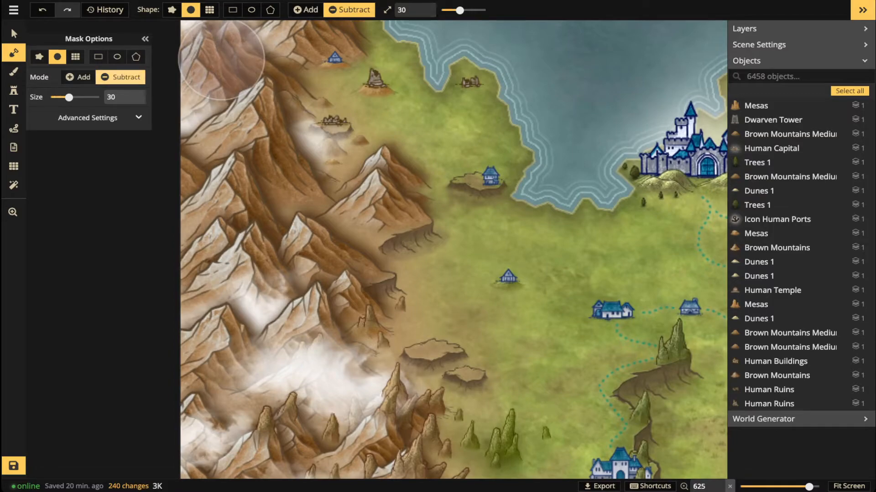
left_click_drag(460, 10, 420, 10)
scroll(516, 208, "up", 2)
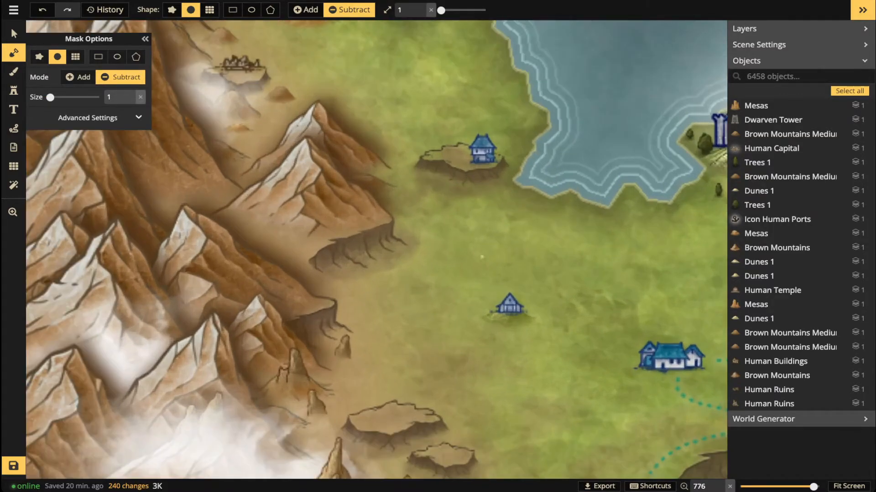
Carve two short test river segments above the waterfall river, one at mask size 2 and one at size 1.
key("space")
left_click_drag(524, 338, 500, 61)
left_click_drag(519, 385, 497, 265)
key("bracketright")
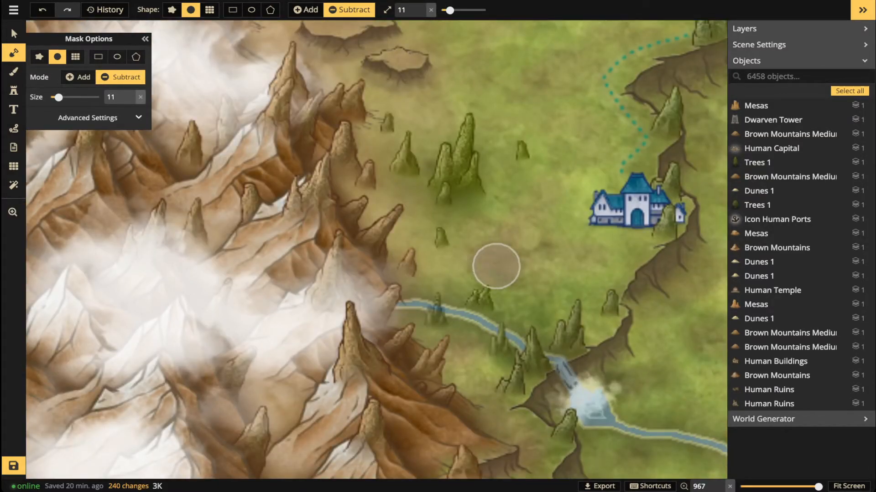
key("bracketleft")
double_click(420, 7)
left_click(421, 12)
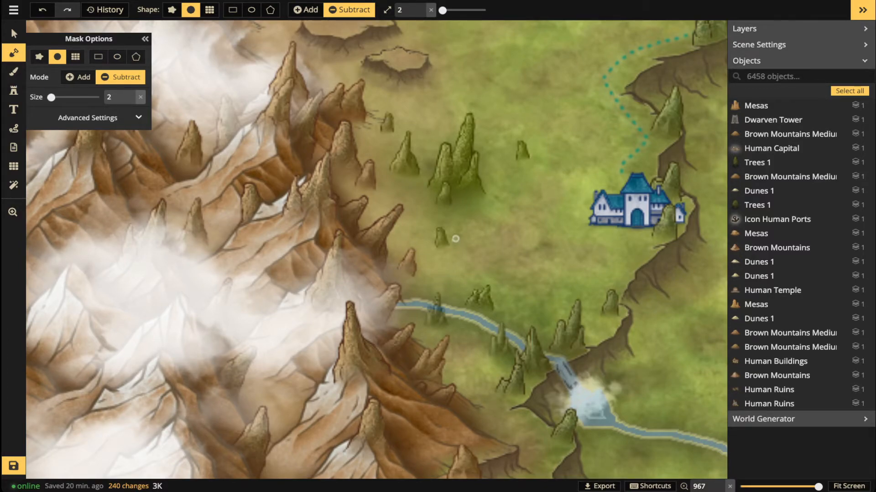
left_click_drag(472, 246, 562, 275)
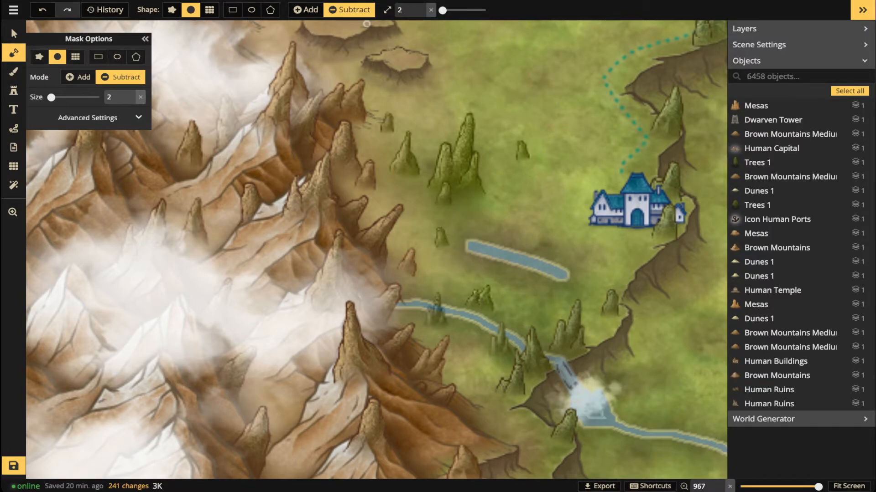
left_click(421, 12)
left_click_drag(508, 206, 557, 226)
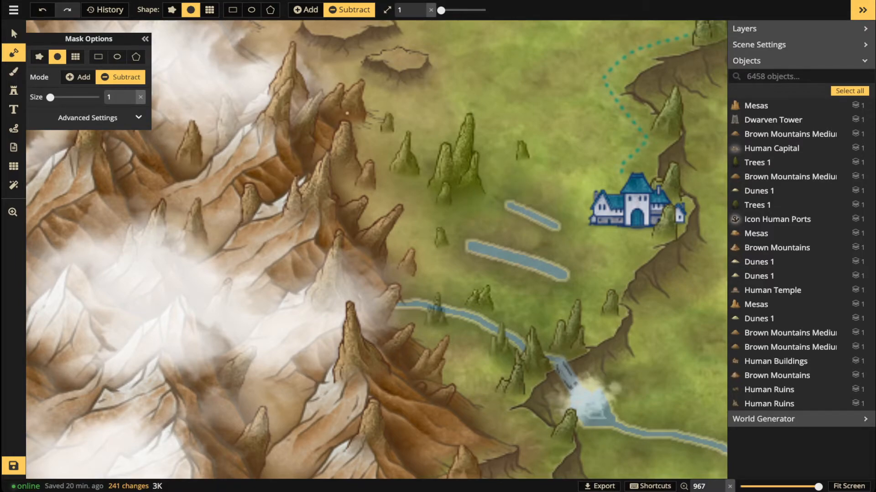
Undo both test river segments and the filling-in of the straight river.
key("ctrl+z")
key("ctrl+z")
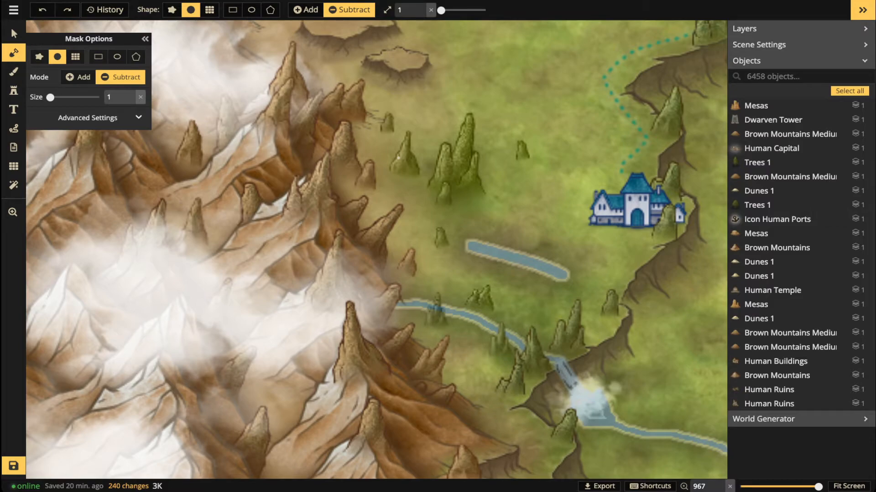
key("ctrl+z")
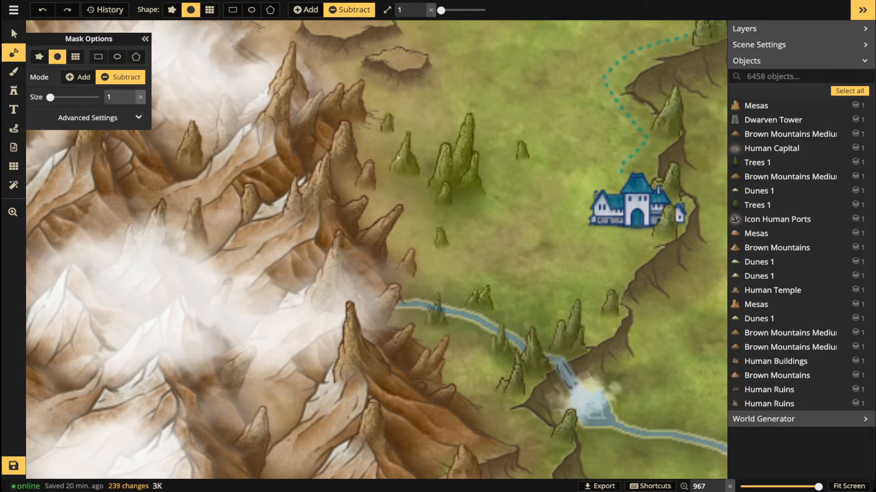
Fill in the straight river south of the bay with land, using the mask in Add mode.
left_click_drag(398, 158, 547, 379)
key("space")
left_click_drag(428, 85, 332, 224)
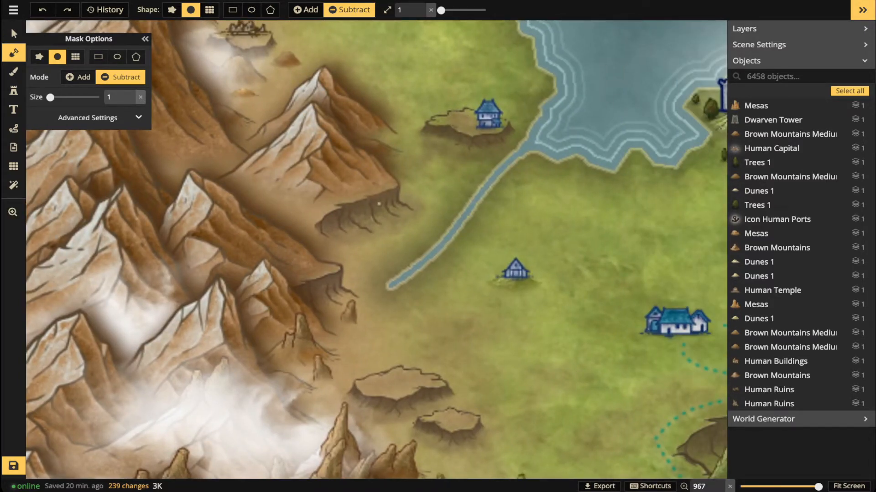
left_click(77, 77)
mouse_move(508, 167)
left_mouse_down()
mouse_move(433, 256)
mouse_move(383, 286)
left_mouse_up()
Carve a winding river from the bay's southwestern corner to the mountains, using the mask in Subtract mode at size 1.
key("s")
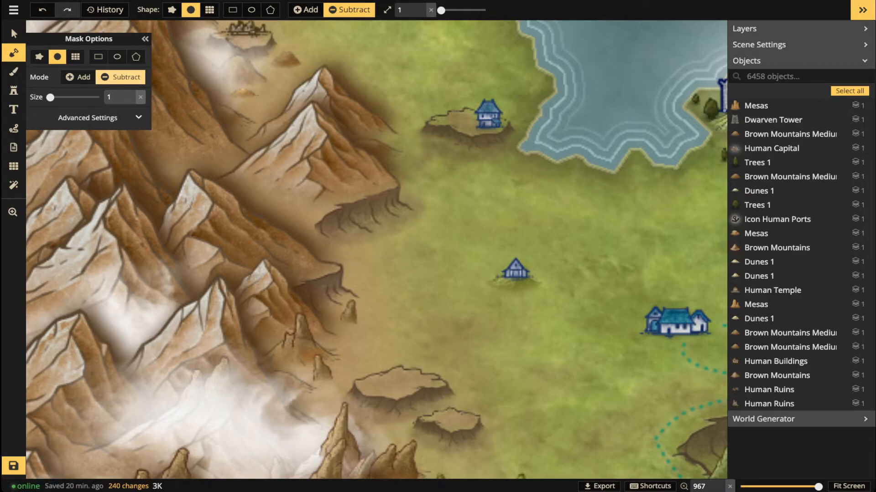
mouse_move(535, 142)
left_mouse_down()
mouse_move(507, 157)
mouse_move(498, 175)
mouse_move(521, 208)
mouse_move(516, 219)
mouse_move(493, 226)
mouse_move(468, 255)
mouse_move(431, 246)
mouse_move(417, 263)
mouse_move(376, 260)
mouse_move(263, 249)
mouse_move(263, 242)
left_mouse_up()
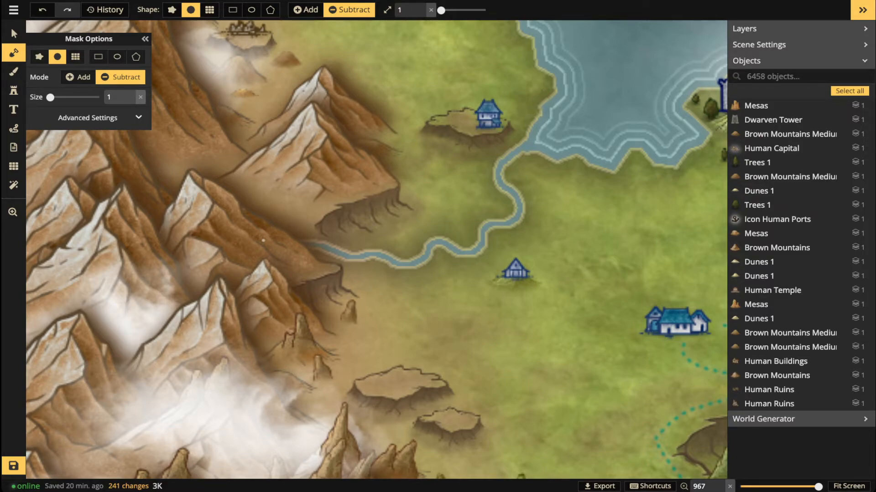
Move the small blue hut and its hill up onto the bend of the winding river, and clear the selection.
left_click(14, 33)
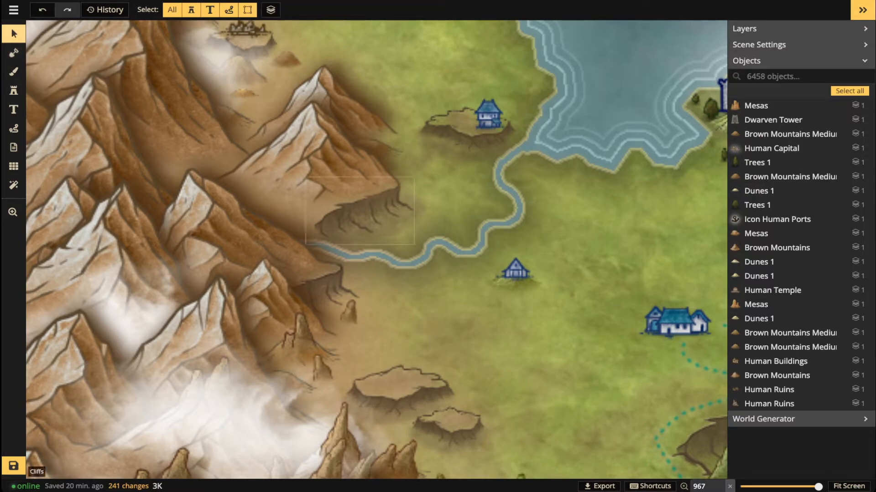
scroll(542, 253, "up", 1)
left_click_drag(539, 252, 516, 226)
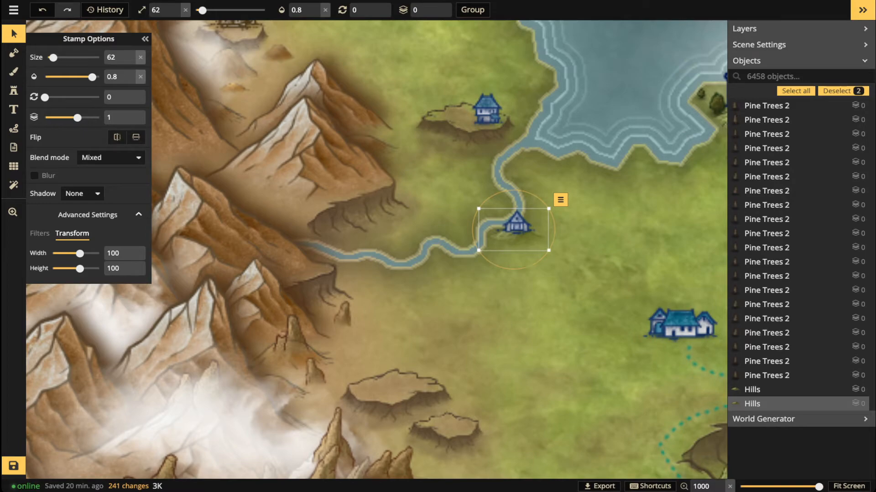
key("Delete")
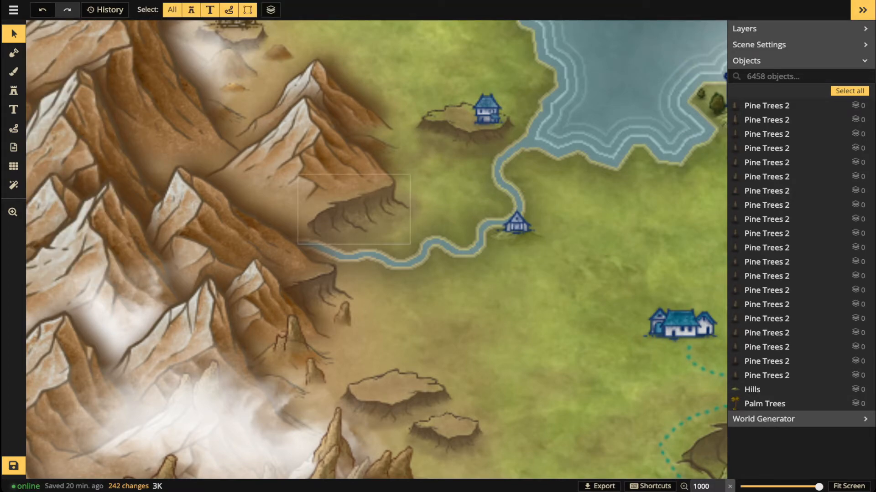
scroll(610, 212, "down", 2)
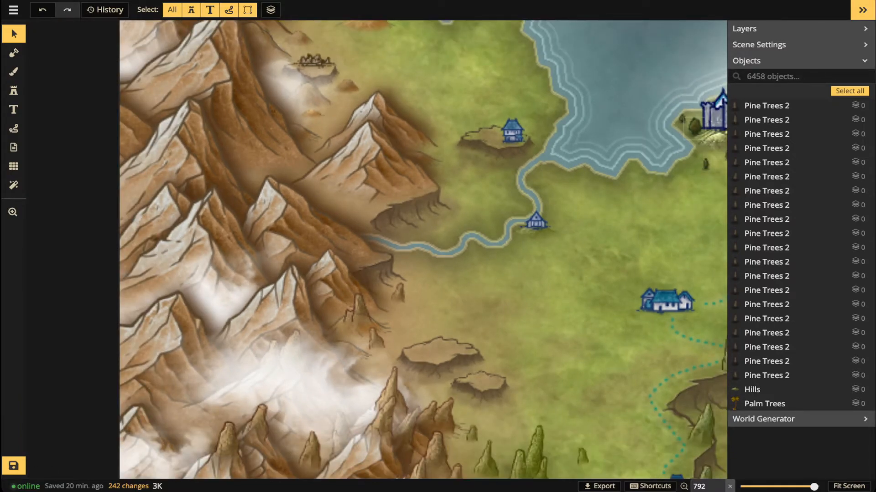
Place single size 84 Trees 1 stamps along the winding river and the bay's western and southern shores.
left_click(694, 128)
left_click(14, 90)
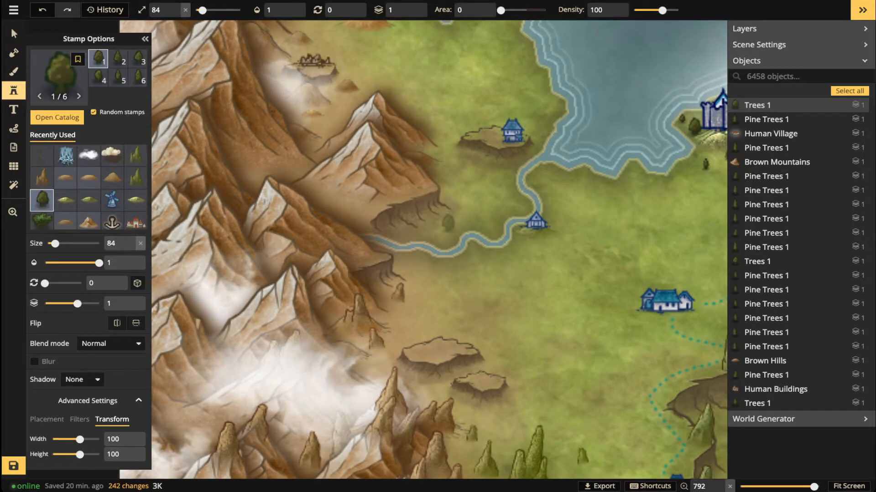
left_click(471, 238)
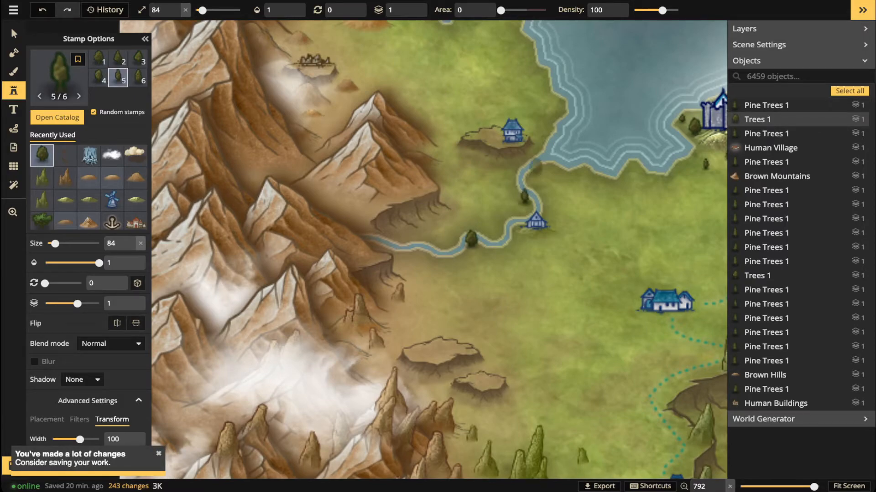
left_click(525, 196)
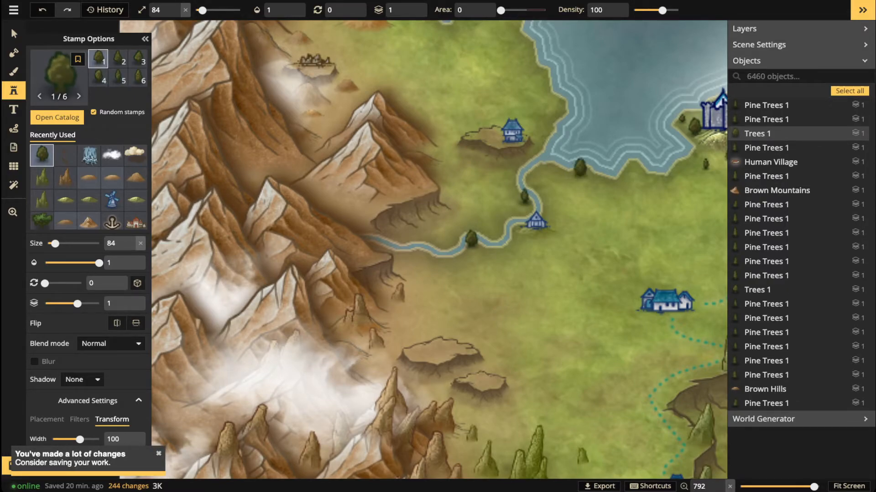
left_click(580, 167)
left_click(632, 165)
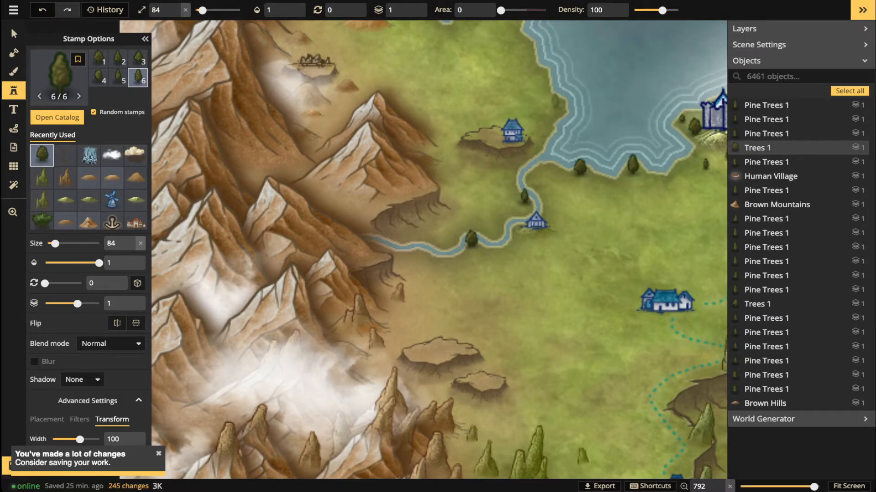
left_click(554, 101)
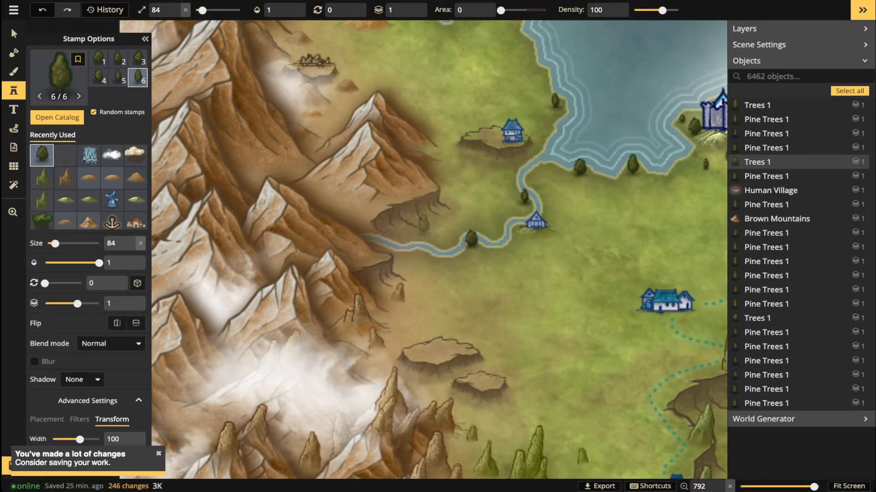
Place a cluster of three trees at the foot of the cliff just north of the winding river.
left_click(436, 218)
left_click(423, 222)
left_click(406, 228)
Reduce the tree stamp size to 74 and place a tree below each of the two flat mesas south of the river.
left_click(425, 378)
key("[")
left_click(425, 376)
left_click(495, 402)
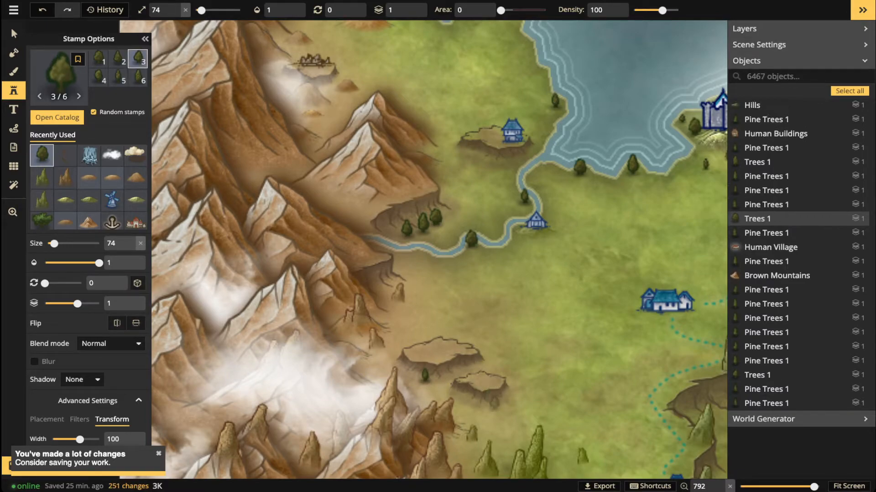
Add single trees beside the cliff cluster, around the blue house's mesa, and on the river's southern bank.
left_click(447, 226)
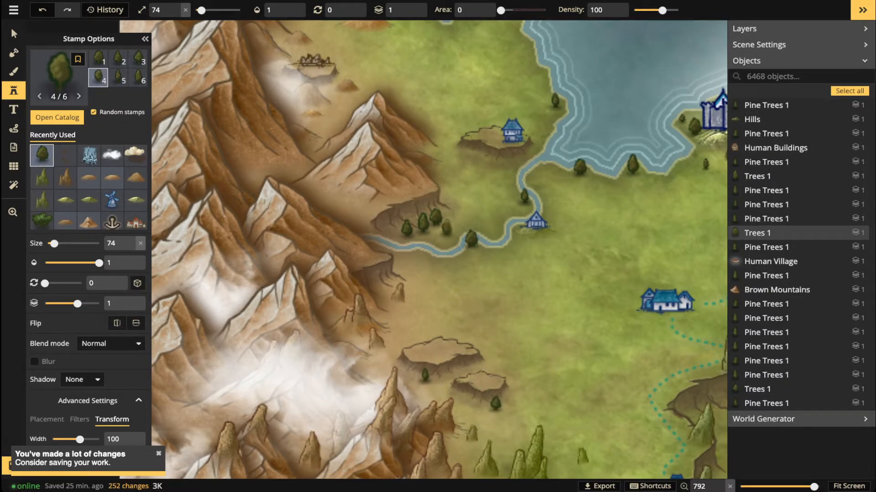
left_click(476, 152)
left_click(485, 128)
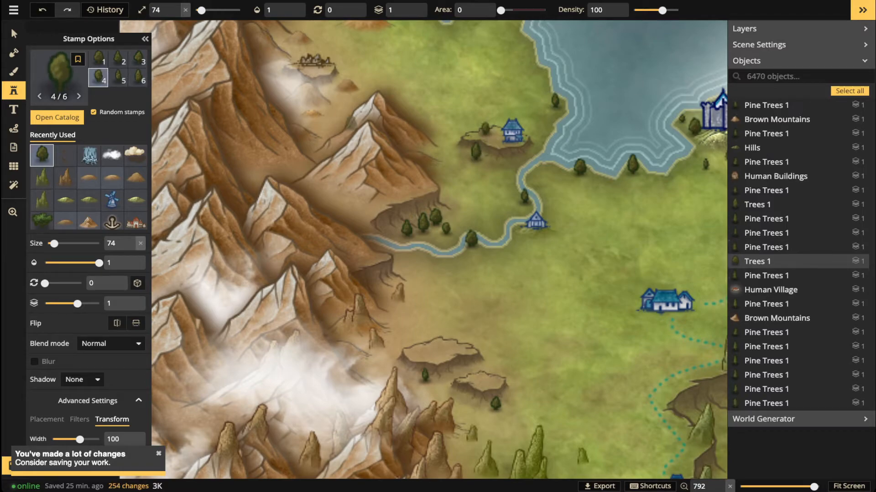
left_click(485, 128)
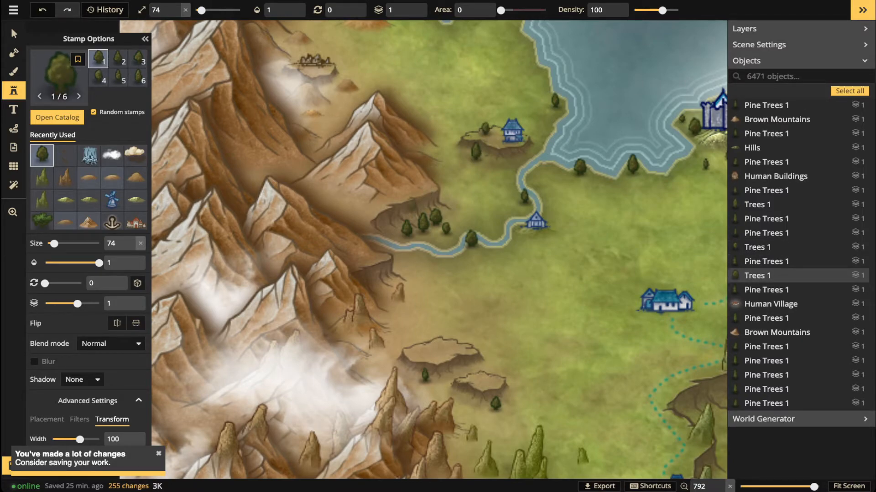
left_click(415, 252)
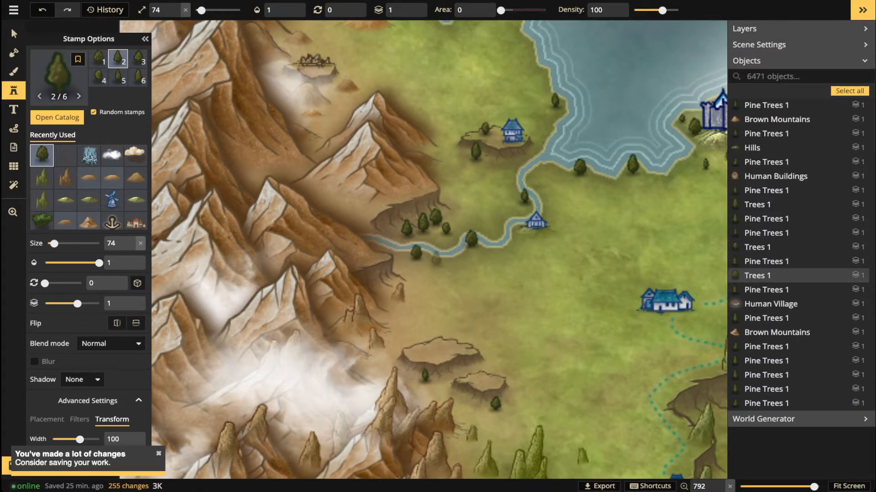
Place three trees along the mountain foot between the winding river and the flat mesas.
left_click_drag(435, 258, 431, 179)
left_click(378, 233)
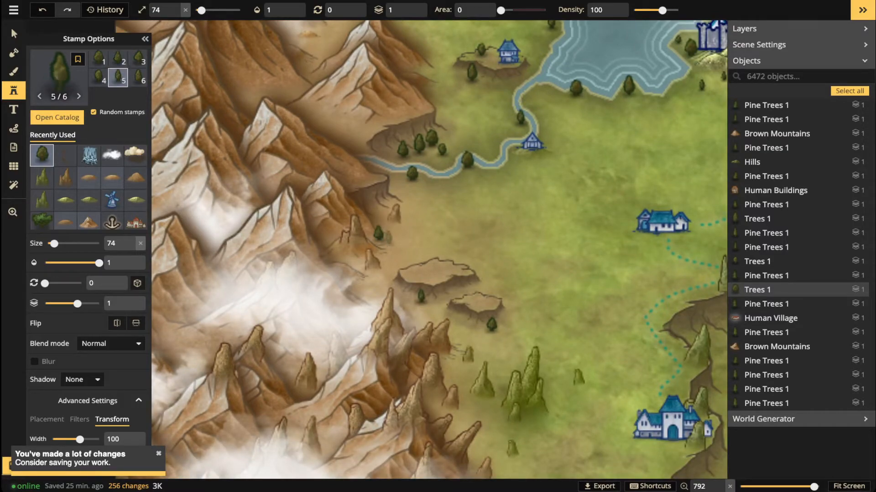
left_click(384, 250)
left_click(413, 243)
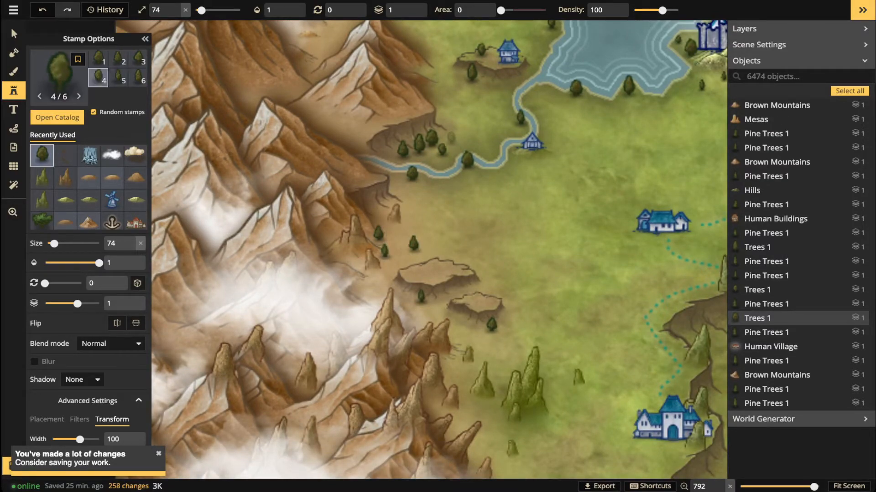
Scatter trees around the blue house's mesa and southwest along the mountain foot to the river cliff.
left_click(444, 132)
left_click(428, 68)
left_click(440, 66)
left_click(436, 83)
left_click(496, 81)
left_click(450, 105)
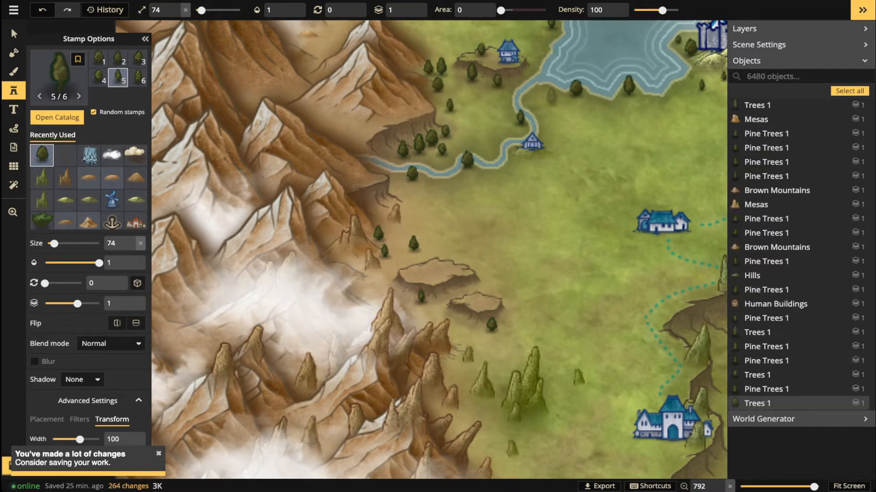
left_click(549, 91)
Place a cluster of three trees at the eastern foot of the southernmost mountains, south of the waterfall.
scroll(394, 180, "down", 2)
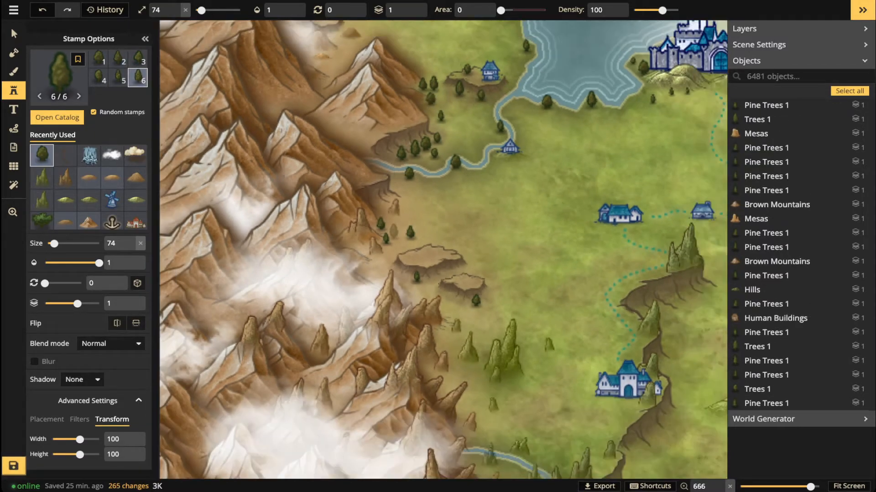
key("space")
left_click_drag(409, 281, 395, 162)
left_click_drag(493, 283, 454, 166)
left_click_drag(469, 246, 465, 168)
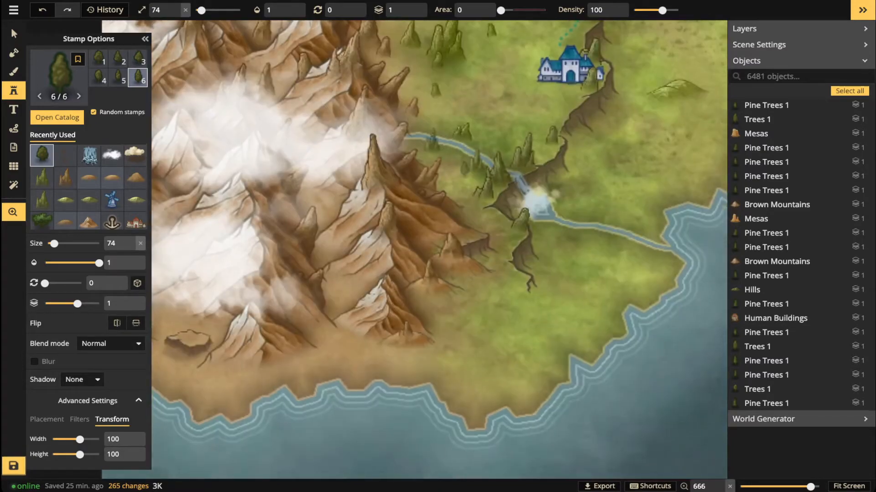
scroll(451, 287, "up", 4)
left_click(418, 303)
left_click(450, 302)
left_click(439, 320)
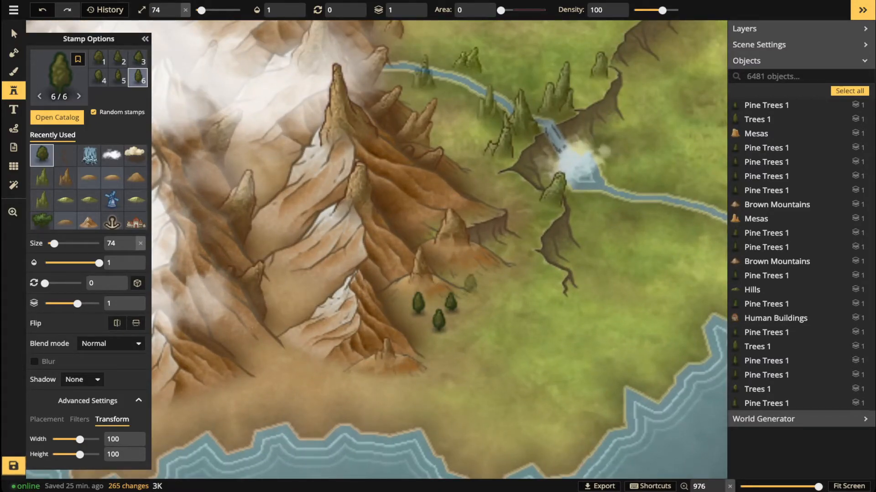
Add small tree groups up the southern mountains' eastern foothills, ending just west of the waterfall cliffs.
left_click(474, 277)
left_click(492, 279)
left_click(497, 271)
left_click(508, 242)
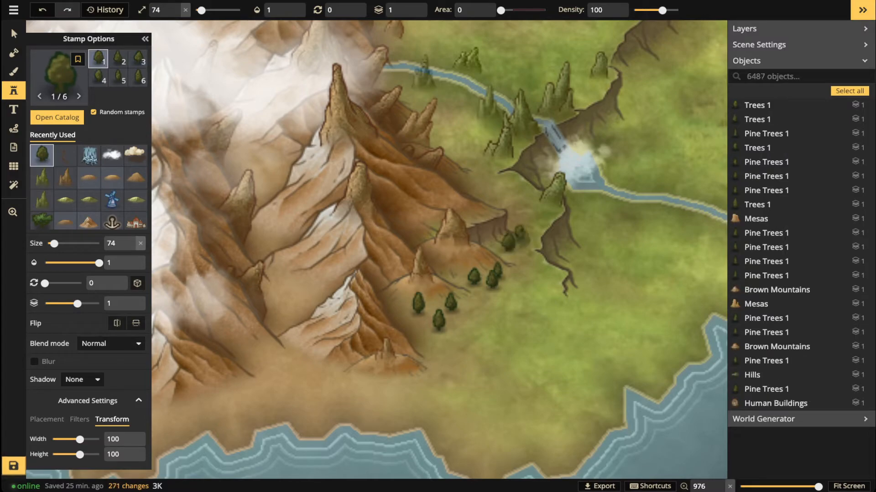
left_click(519, 233)
left_click(521, 245)
left_click(486, 171)
left_click(480, 182)
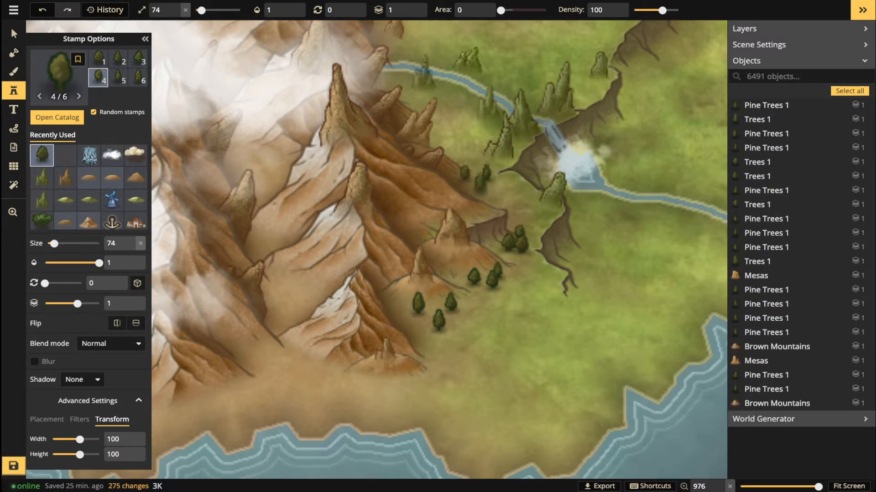
Scatter trees along the southern foot of the mountains, above the south coast.
left_click(333, 369)
left_click(350, 373)
left_click(332, 385)
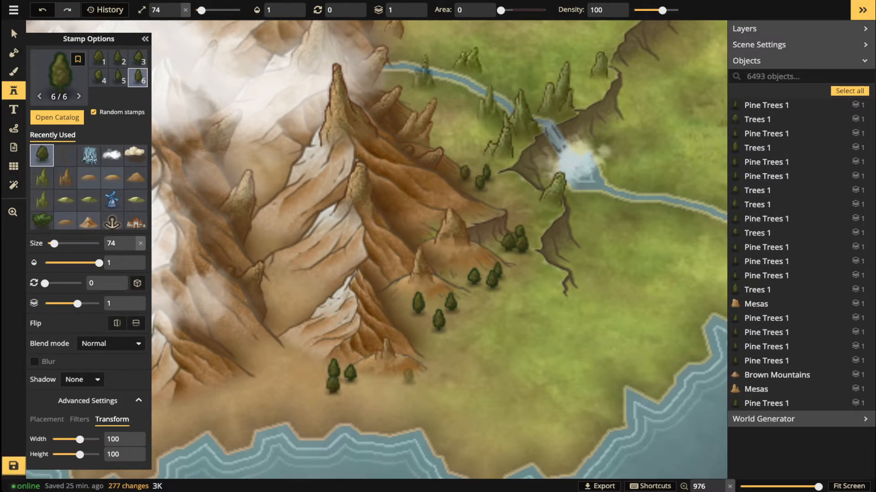
left_click(414, 372)
left_click(439, 372)
left_click(415, 397)
left_click(295, 367)
left_click(287, 354)
left_click(248, 379)
Place three trees below the northwestern ruined tower and single trees in the foothills farther south.
key("space")
left_click_drag(413, 165, 439, 347)
left_click_drag(365, 214, 688, 462)
left_click_drag(426, 231, 461, 375)
left_click_drag(487, 191, 416, 267)
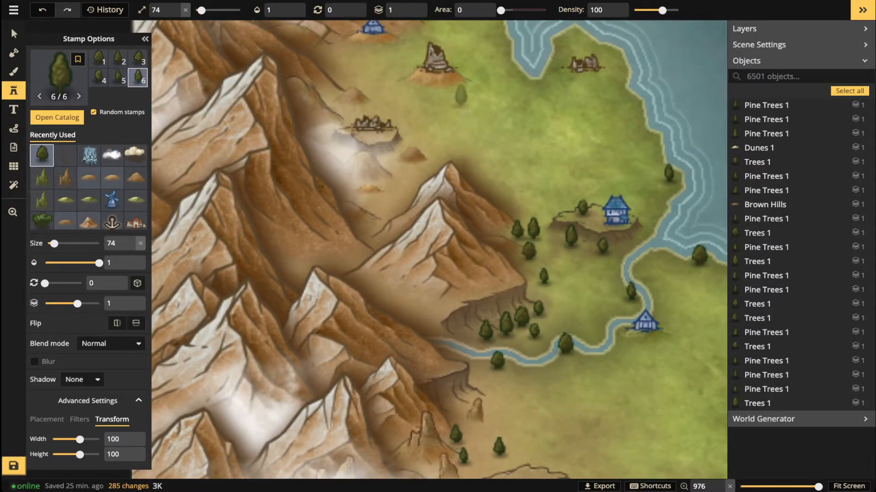
left_click(419, 87)
left_click(436, 89)
left_click(425, 98)
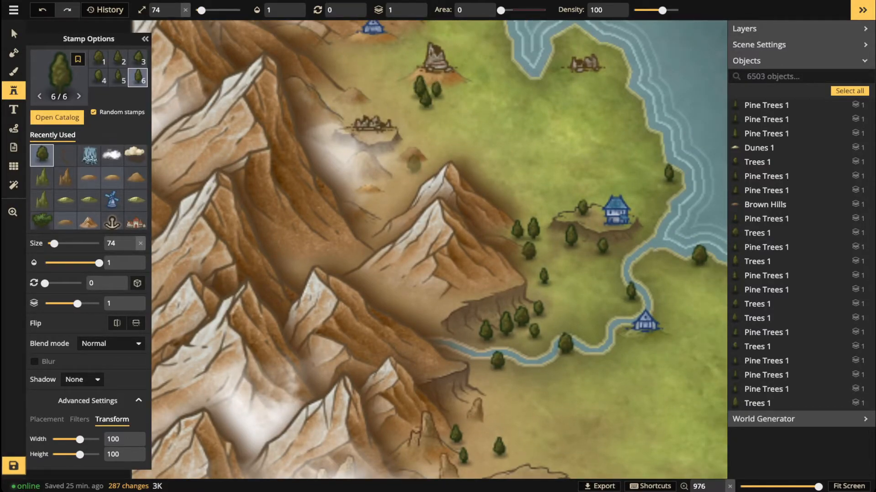
left_click(412, 165)
left_click(366, 221)
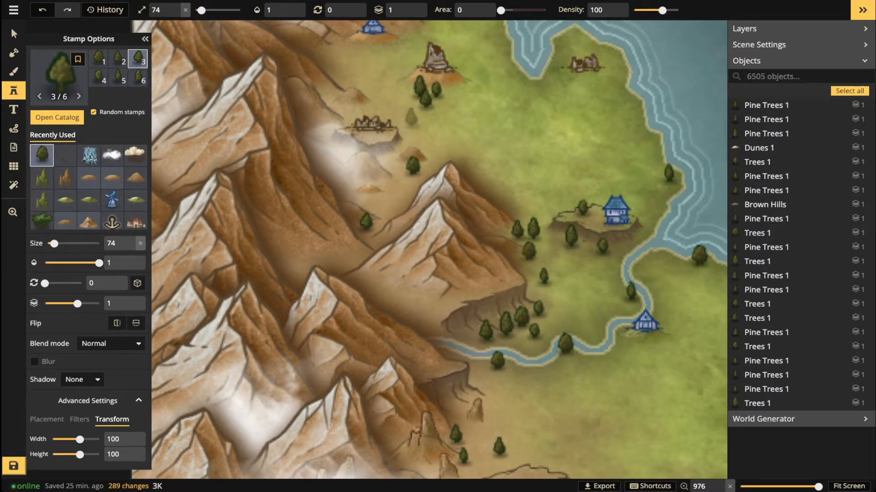
Group trees west of the blue hut at the northern mountain foot and add one on the small brown hill.
left_click_drag(412, 118, 445, 179)
left_click(367, 104)
left_click(383, 99)
left_click(368, 117)
left_click(503, 121)
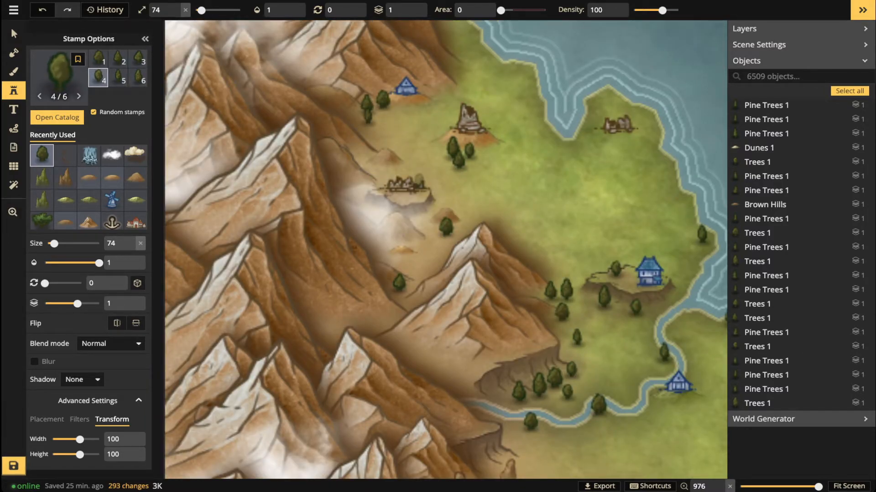
left_click(447, 209)
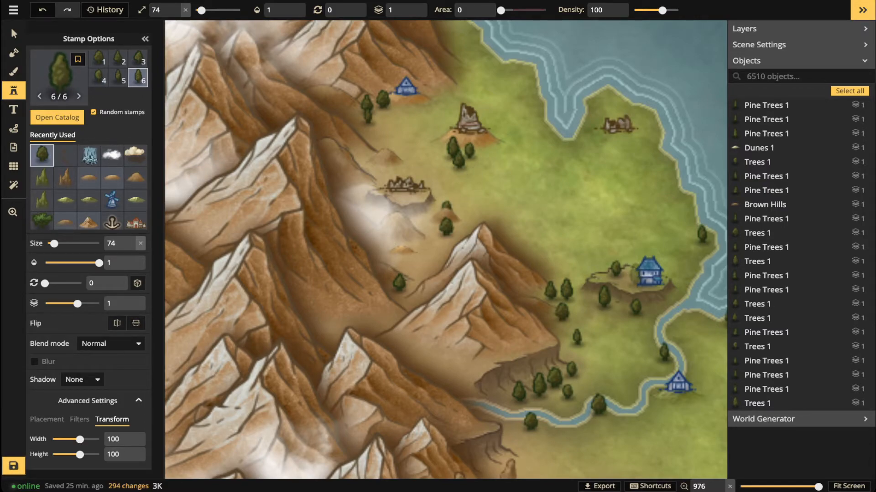
Place trees northeast of the northern blue hut, along the northwestern shore and at the headland's tip, plus one beside the hut.
key("space")
left_click_drag(622, 212, 589, 256)
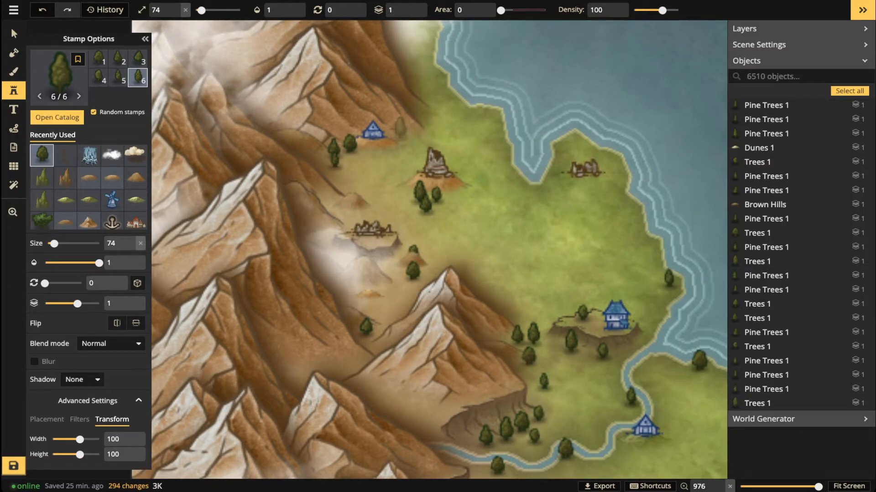
left_click(437, 104)
left_click(425, 109)
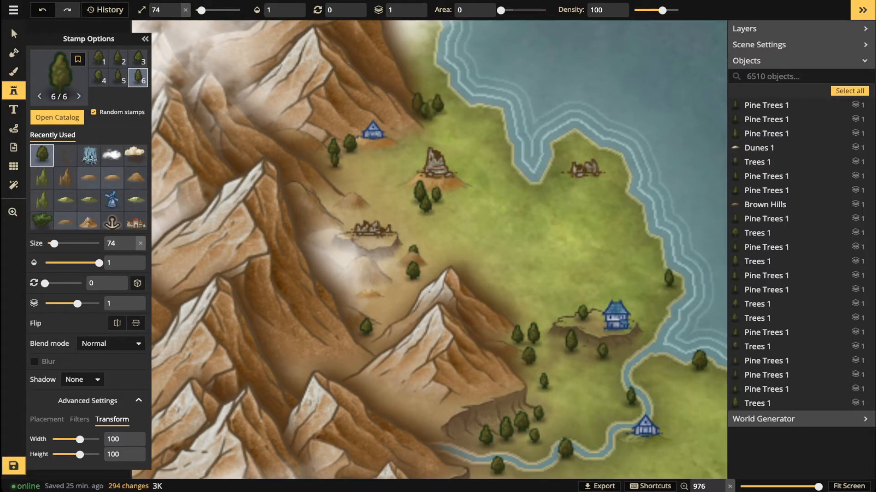
left_click(479, 109)
left_click(575, 133)
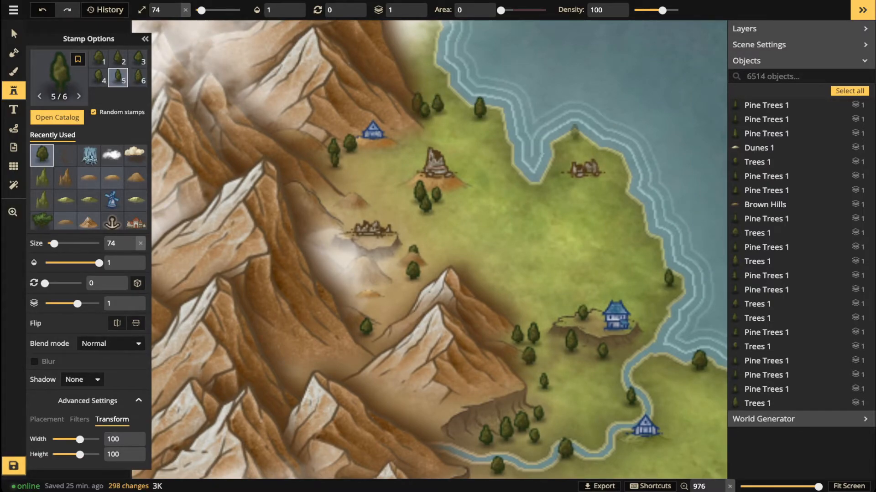
left_click(390, 120)
Zoom out to the whole Celas continent and save the map.
scroll(457, 157, "down", 2)
left_click_drag(473, 160, 326, 199)
scroll(493, 225, "down", 3)
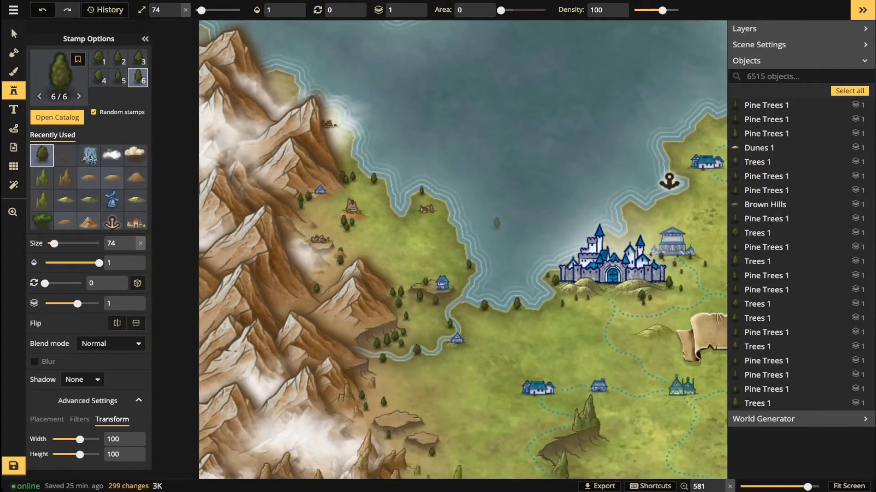
scroll(488, 224, "down", 1)
left_click_drag(537, 289, 458, 207)
scroll(462, 366, "down", 1)
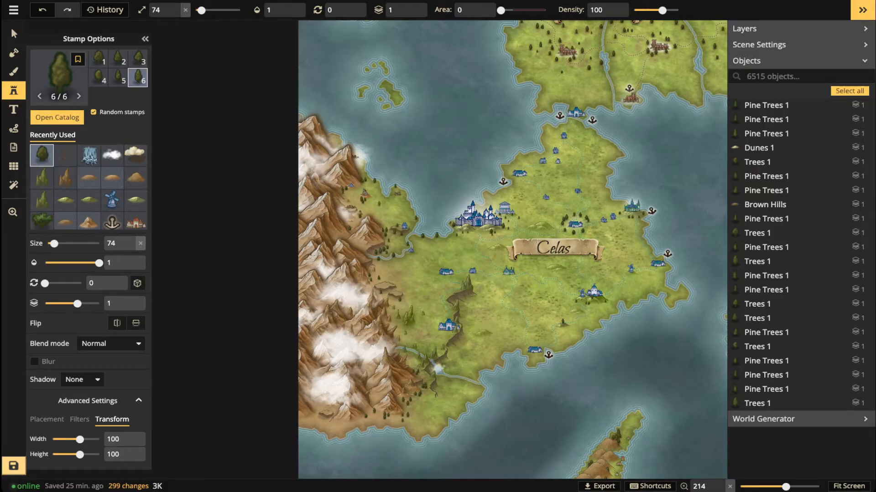
key("ctrl+s")
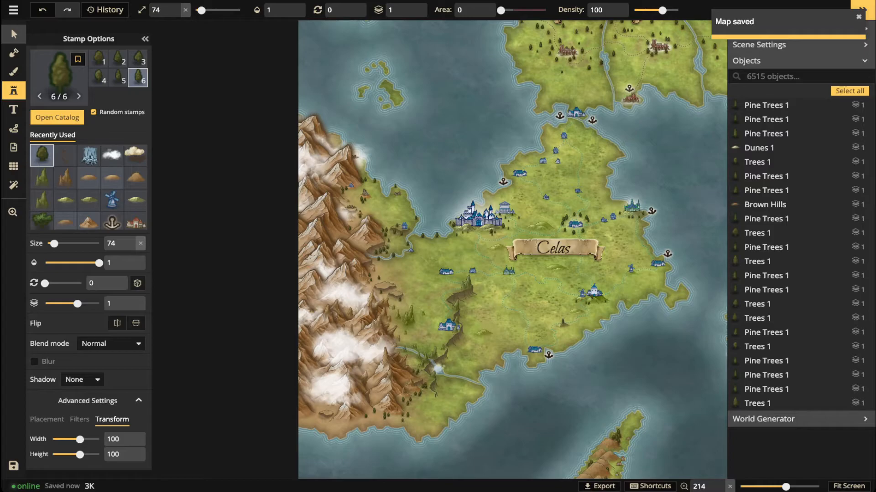
Using the existing teal dotted road's 0.7-width style, draw a free-form path from the river-bend hut to the village southeast of it.
left_click(14, 33)
scroll(461, 224, "up", 1)
left_click(375, 319)
scroll(422, 290, "up", 3)
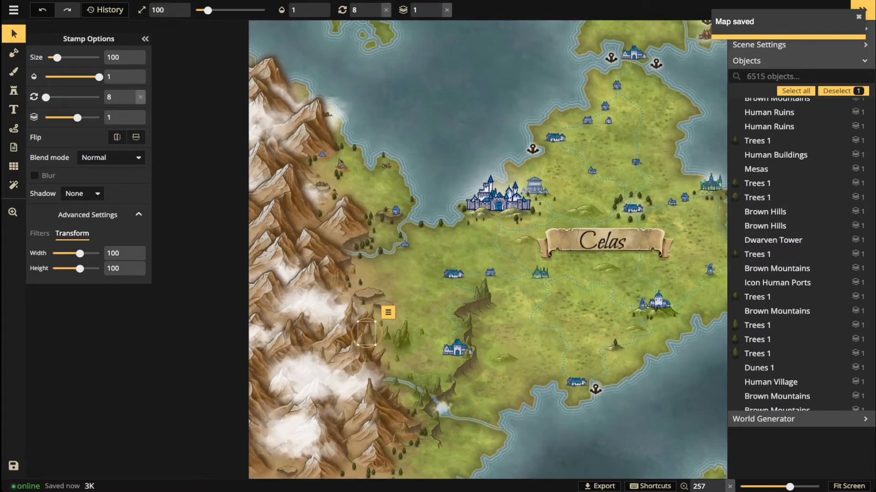
left_click_drag(459, 233, 374, 317)
scroll(312, 309, "up", 2)
left_click_drag(444, 363, 482, 328)
left_click(527, 338)
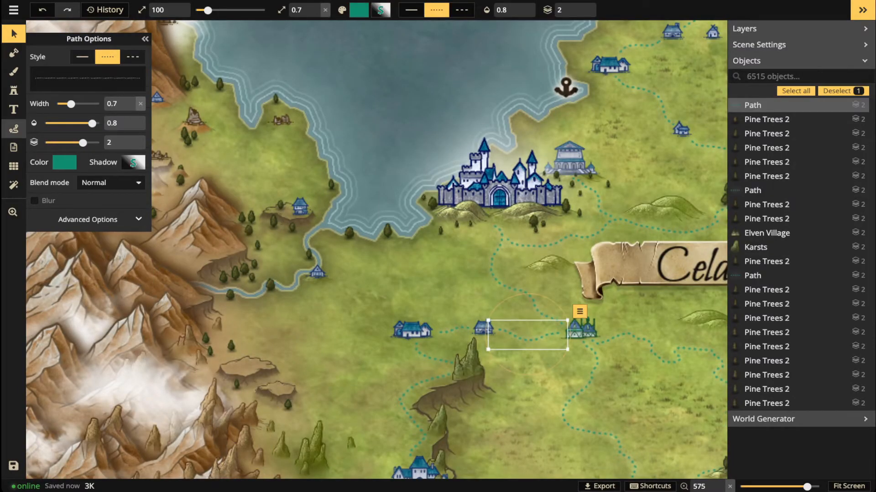
left_click(14, 129)
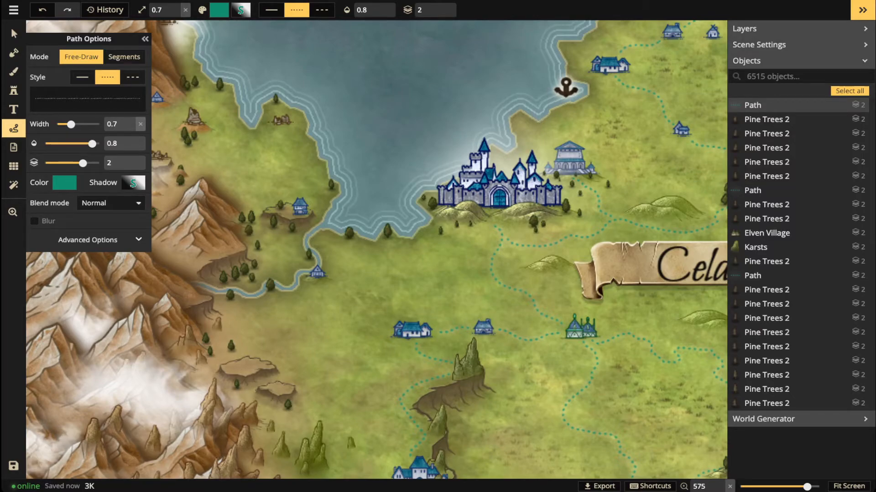
mouse_move(329, 285)
left_mouse_down()
mouse_move(364, 294)
mouse_move(365, 315)
mouse_move(388, 326)
left_mouse_up()
key("Escape")
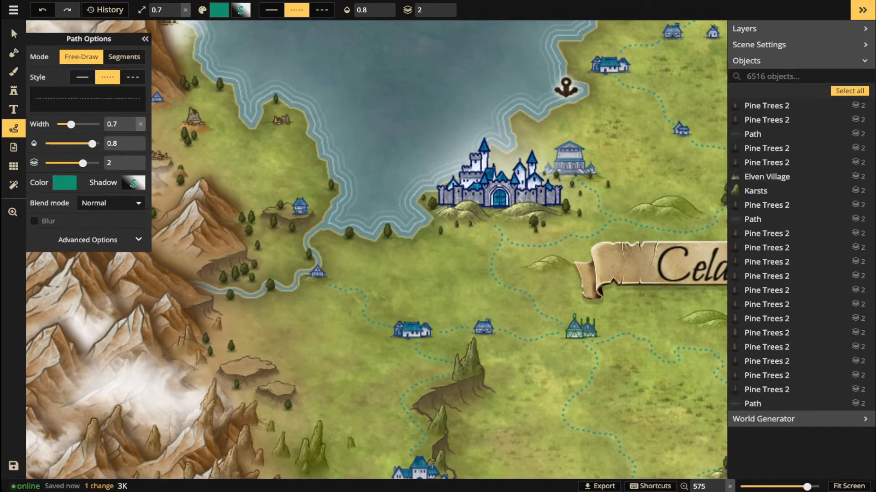
Draw dotted paths from the river-bend hut up to the blue mesa house and from there north to the headland ruins.
mouse_move(302, 262)
left_mouse_down()
mouse_move(294, 249)
mouse_move(301, 231)
left_mouse_up()
key("Escape")
mouse_move(292, 196)
left_mouse_down()
mouse_move(275, 170)
mouse_move(281, 129)
left_mouse_up()
key("Escape")
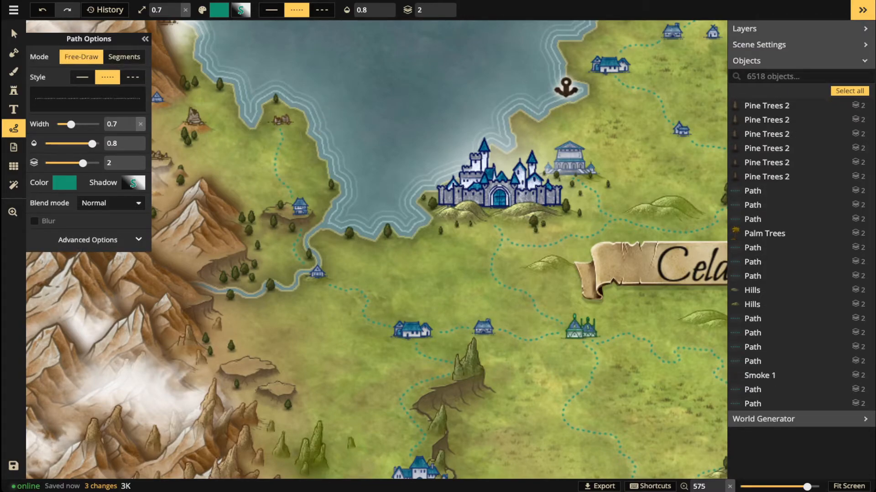
Draw dotted paths from the headland road west to the tower ruins and onward to the northern blue hut.
left_click_drag(276, 168, 263, 154)
mouse_move(208, 136)
left_mouse_down()
mouse_move(284, 173)
mouse_move(241, 149)
left_mouse_up()
key("Escape")
key("Escape")
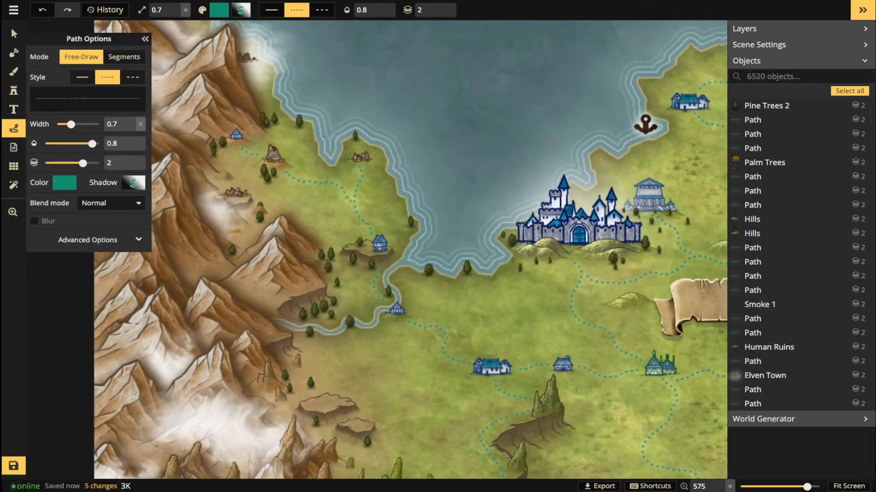
left_click(14, 34)
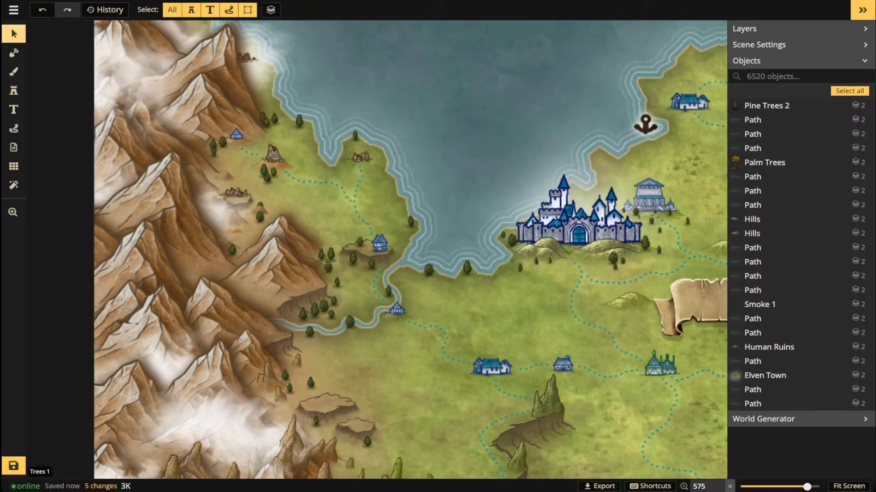
left_click(317, 185)
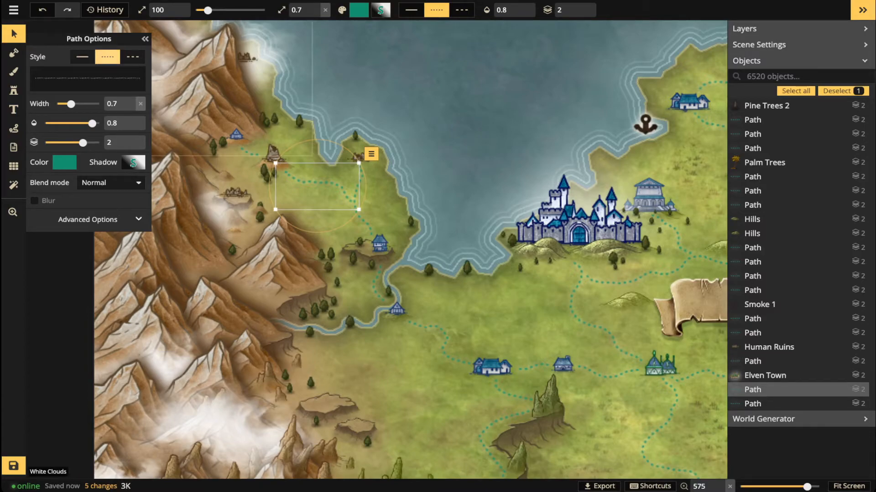
left_click(14, 33)
key("Escape")
Inspect the roads, settlements and open grassland across western and central Celas.
scroll(441, 144, "down", 3)
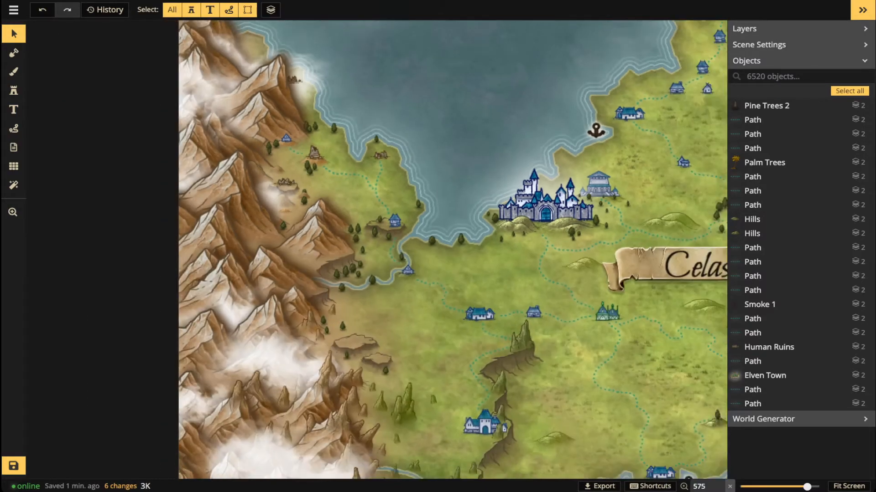
key("space")
left_click_drag(441, 144, 324, 144)
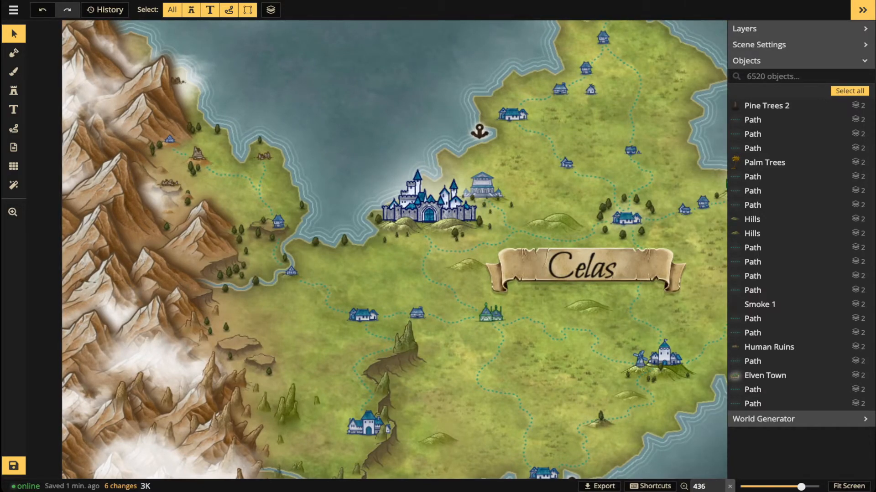
scroll(376, 181, "down", 2)
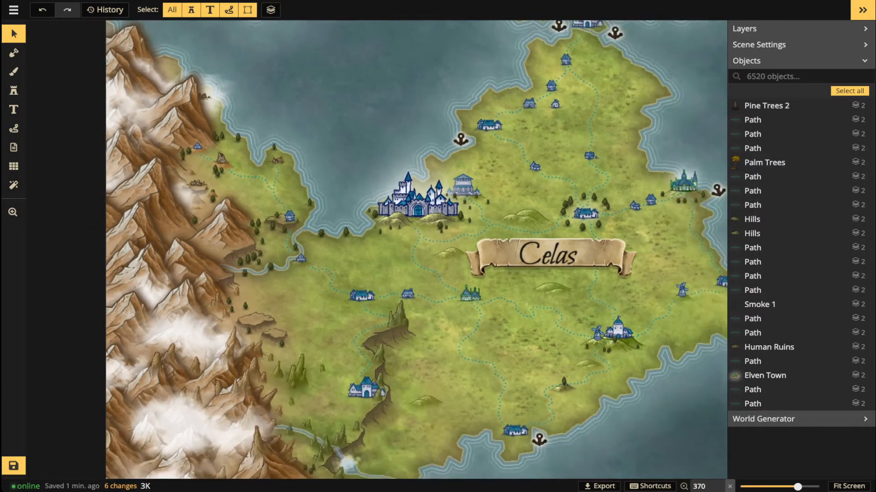
scroll(423, 303, "up", 4)
key("space")
left_click_drag(388, 339, 374, 316)
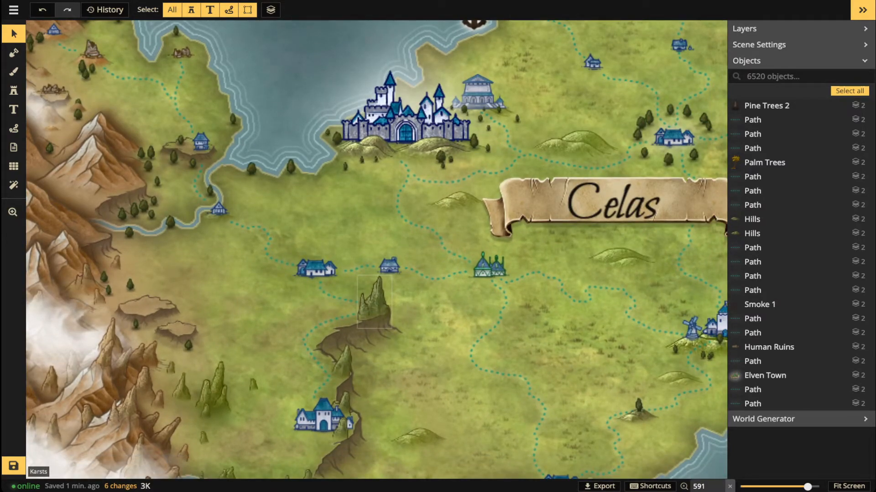
scroll(325, 233, "down", 3)
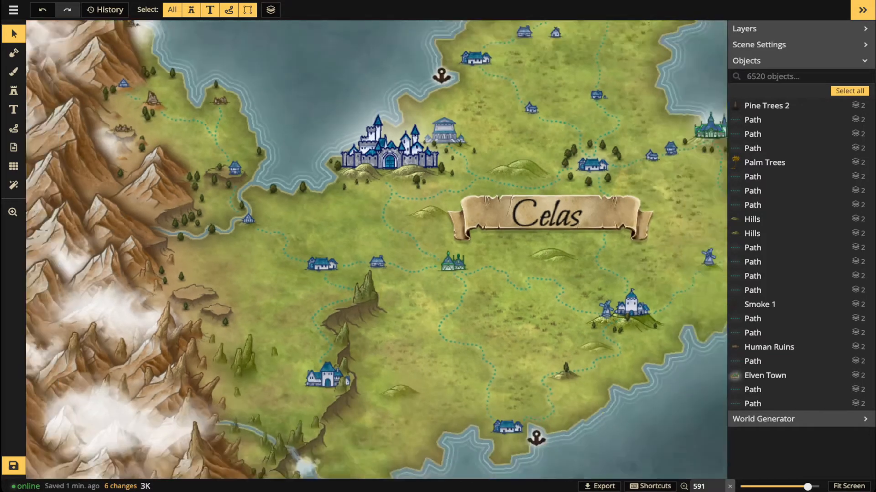
key("space")
left_click_drag(325, 234, 323, 124)
key("space")
left_click_drag(369, 64, 258, 445)
scroll(412, 199, "up", 3)
key("space")
scroll(449, 242, "up", 3)
key("space")
left_click_drag(449, 241, 493, 0)
left_click_drag(242, 322, 511, 178)
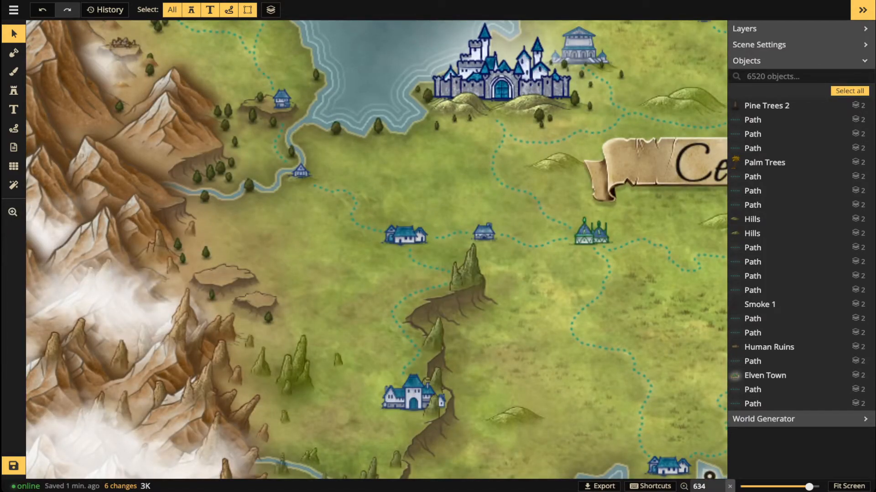
Set up a foreground brush with the dark grey texture, size 8 and opacity 1.
left_click(14, 71)
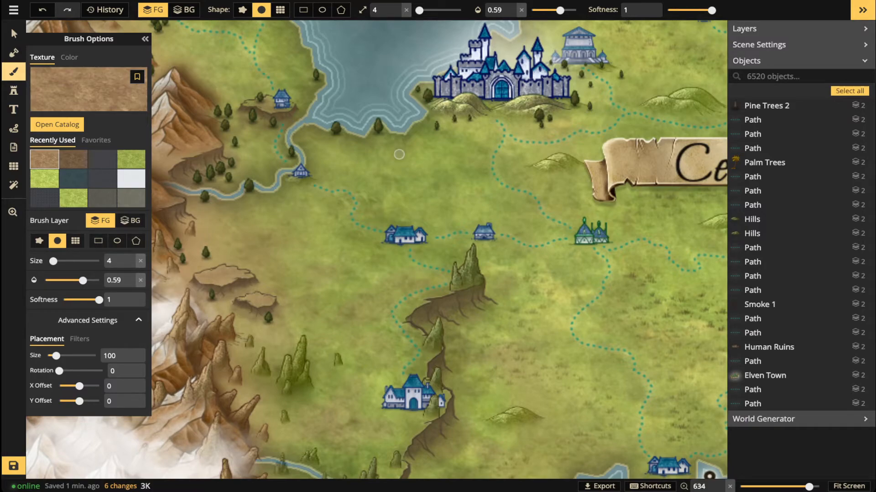
left_click(102, 159)
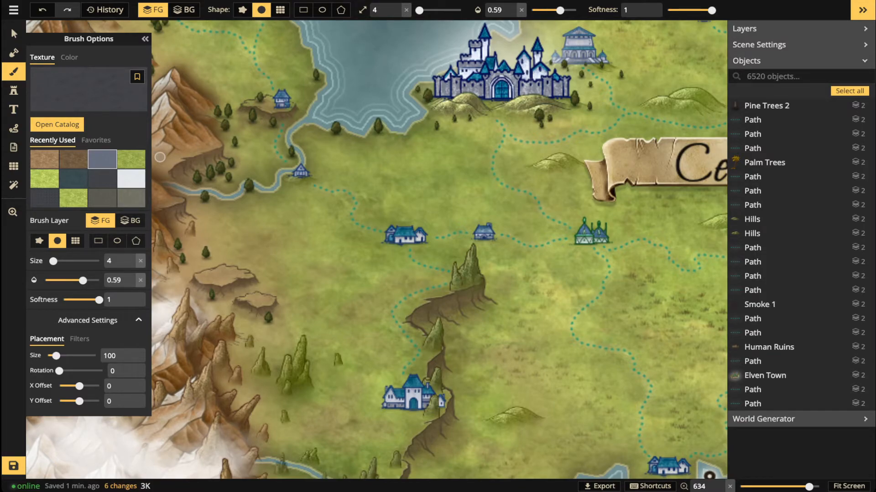
left_click(429, 10)
left_click(520, 10)
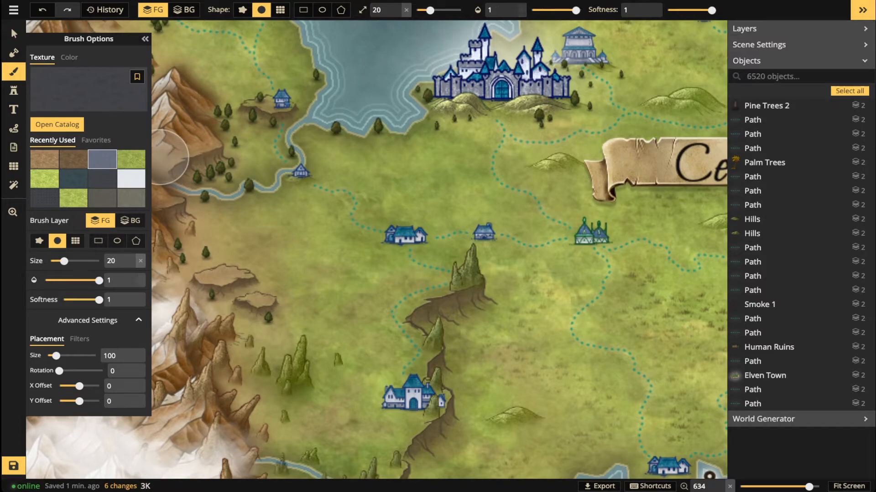
left_click(423, 10)
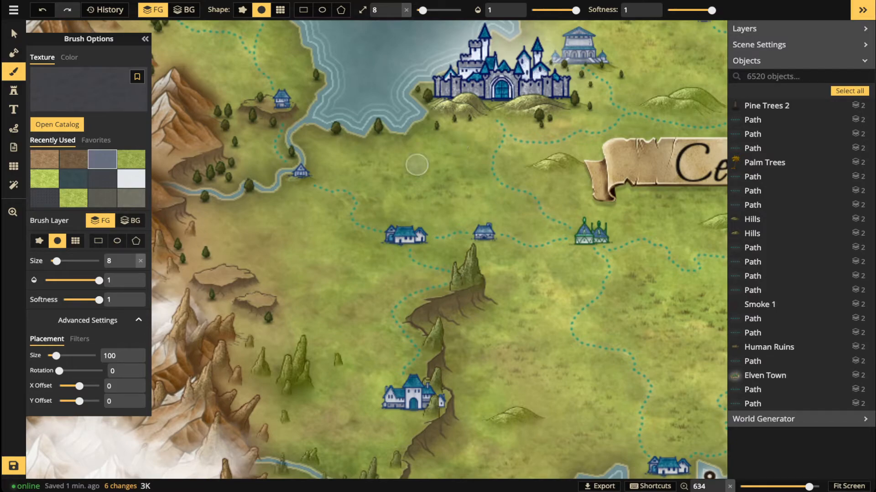
Dab the dark texture onto the grass east of the river-bend hut, near the northwestern headland and across the western plain.
left_click(364, 163)
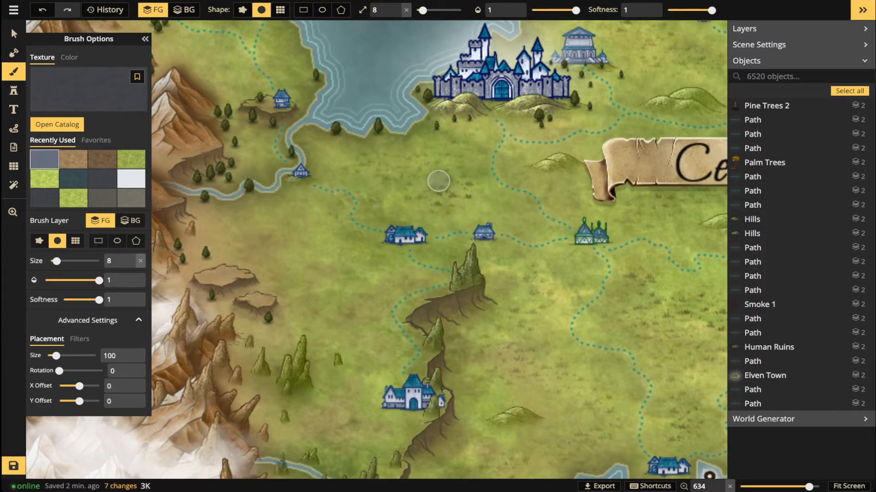
left_click(207, 46)
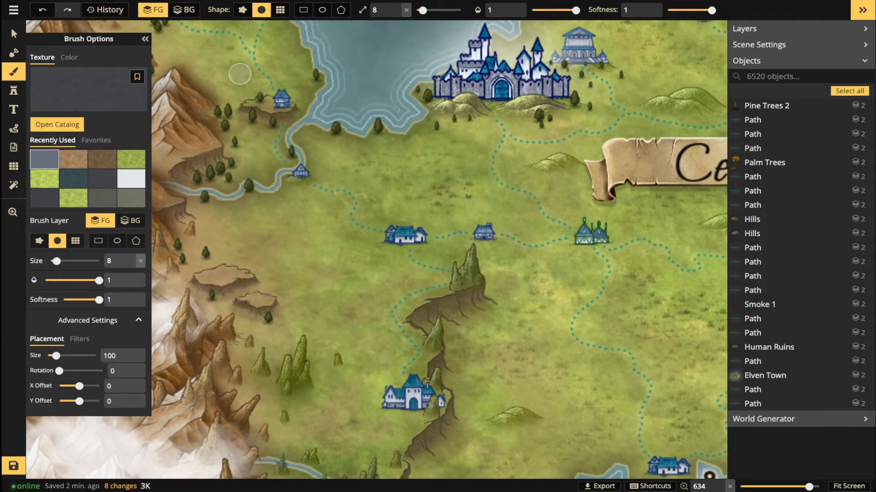
left_click(224, 38)
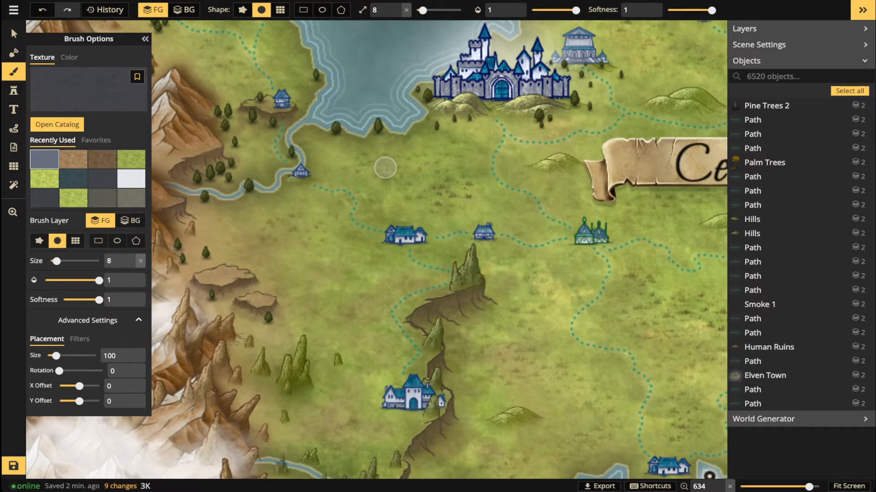
key("space")
left_click_drag(325, 193, 469, 304)
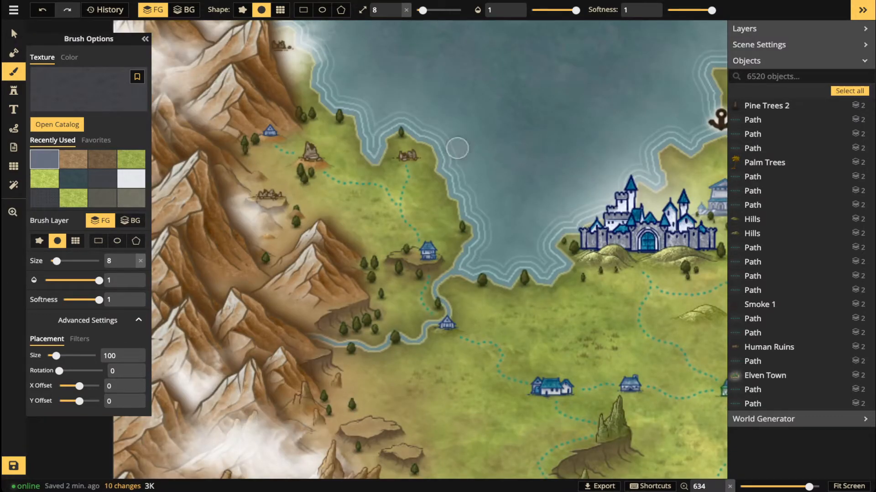
key("space")
left_click_drag(617, 307, 446, 98)
left_click_drag(459, 308, 466, 266)
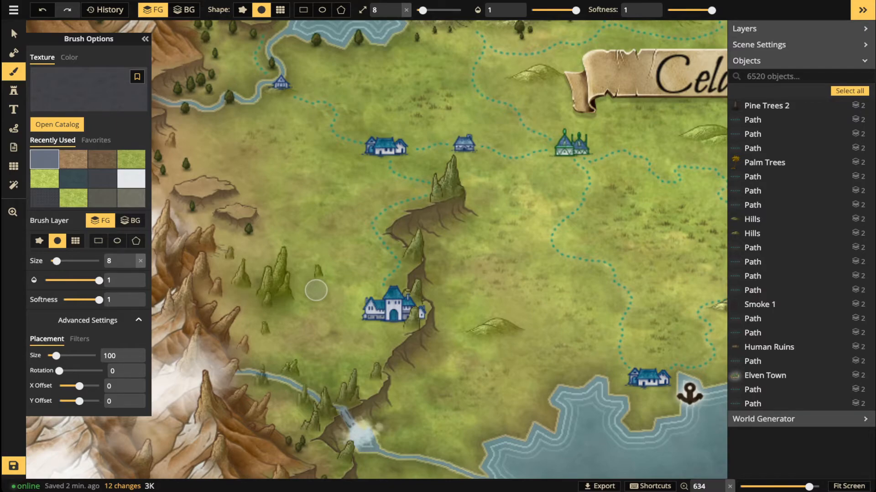
Dab the dark texture onto the southern grassland on both sides of the waterfall river.
key("space")
mouse_move(486, 377)
left_mouse_down()
mouse_move(466, 276)
mouse_move(468, 107)
left_mouse_up()
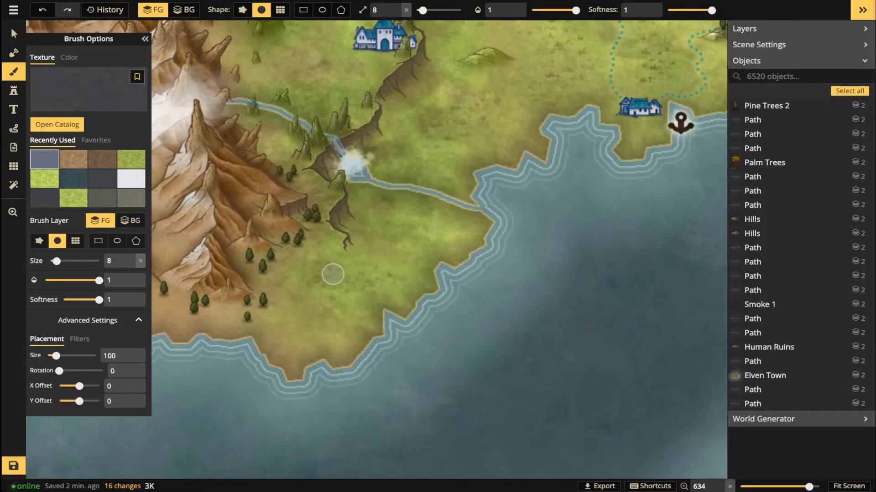
left_click(389, 238)
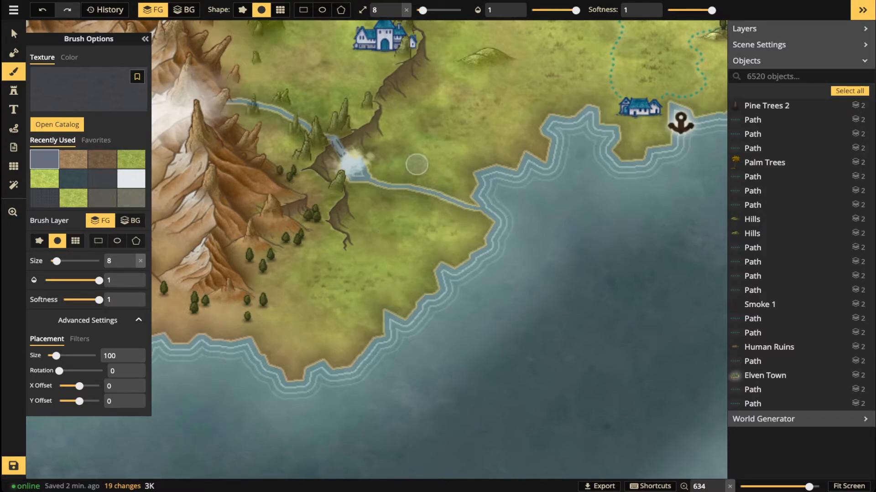
left_click(417, 164)
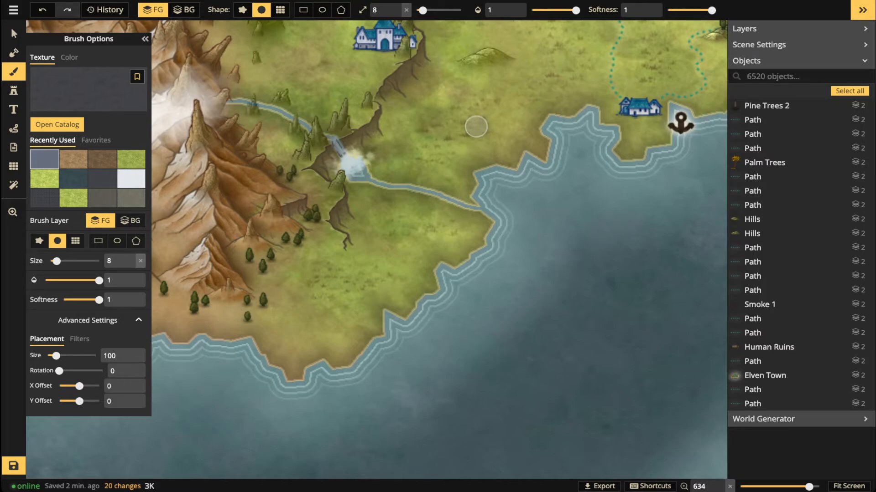
Dab the dark texture onto the southeastern grassland along the Celas coast and finish brushing.
scroll(477, 126, "down", 1)
key("space")
left_click_drag(584, 118, 439, 262)
left_click_drag(573, 187, 451, 295)
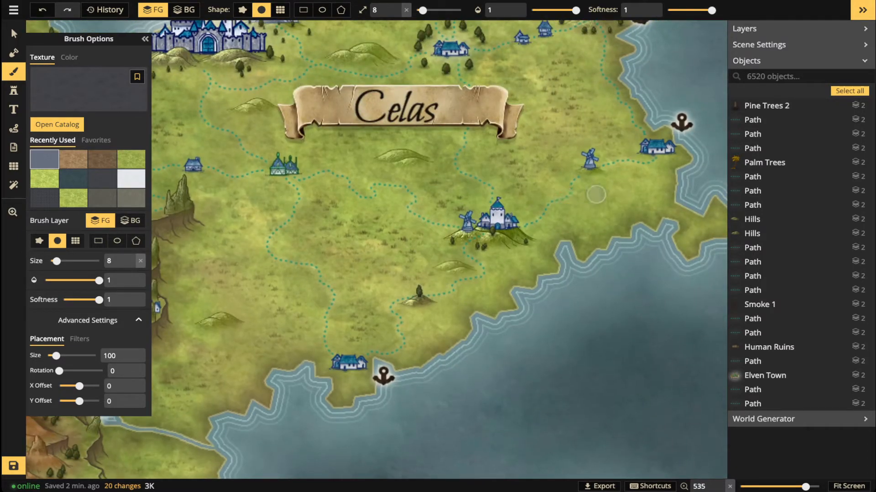
left_click(431, 323)
scroll(362, 337, "down", 2)
left_click(12, 32)
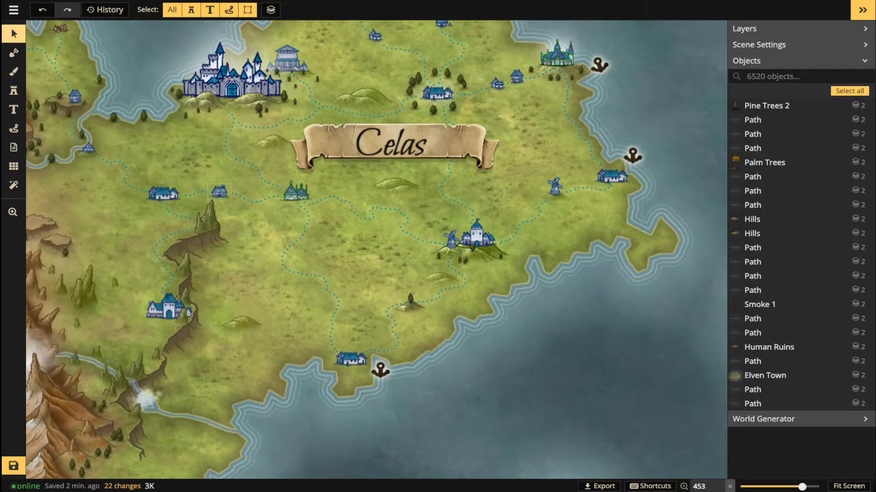
Examine the southern and eastern parts of Celas up close and in the wider map view.
scroll(46, 131, "down", 5)
left_click_drag(187, 176, 369, 223)
scroll(460, 270, "up", 5)
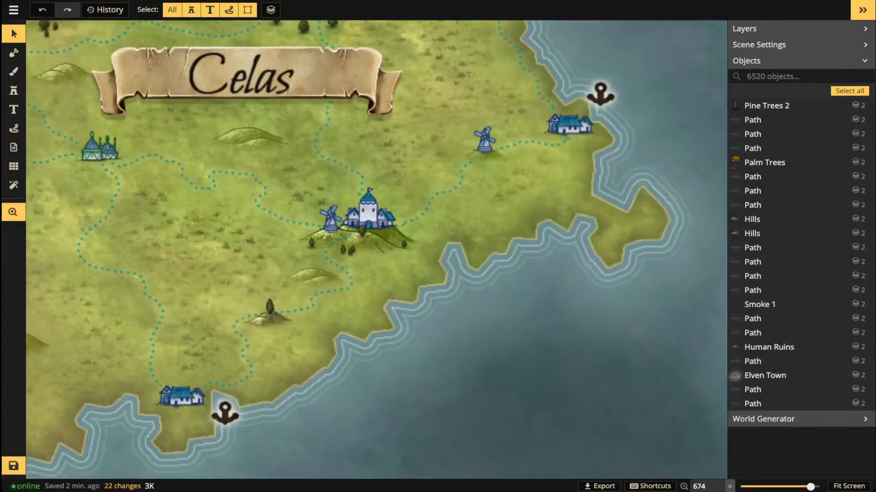
left_click_drag(376, 249, 433, 399)
scroll(476, 183, "down", 5)
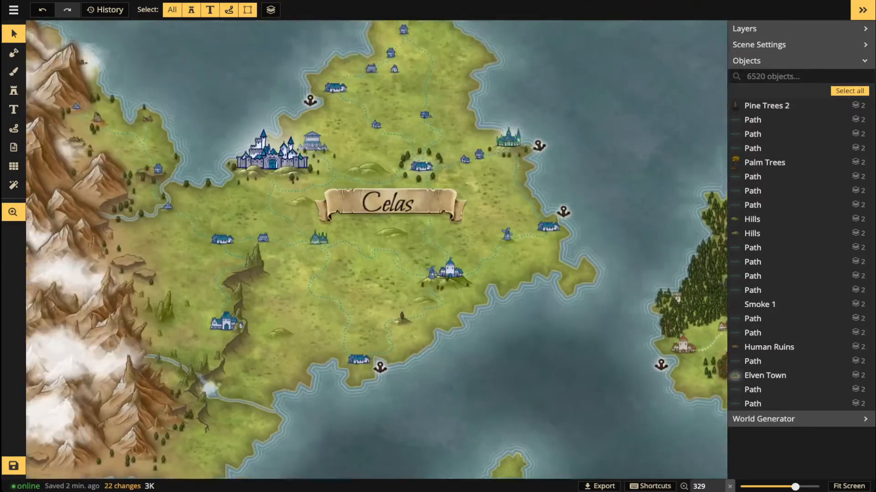
left_click_drag(407, 111, 424, 257)
scroll(420, 200, "down", 2)
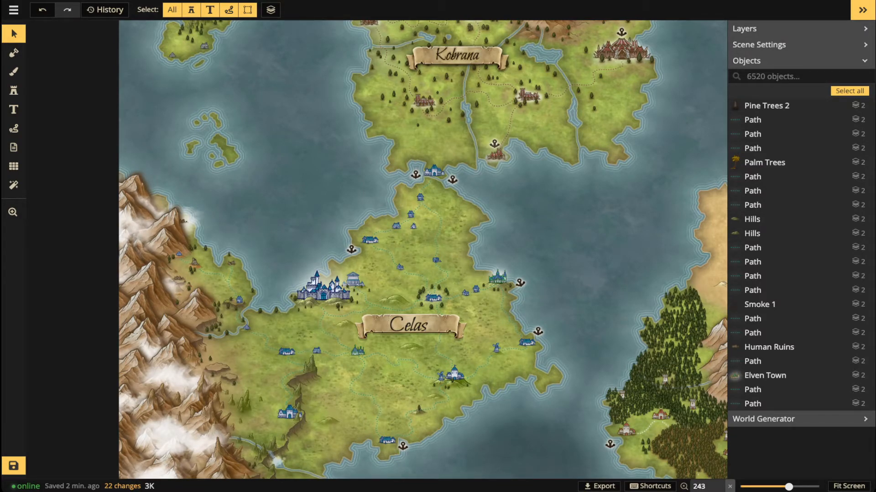
Nudge the hill below the Celas banner slightly west.
scroll(453, 247, "up", 3)
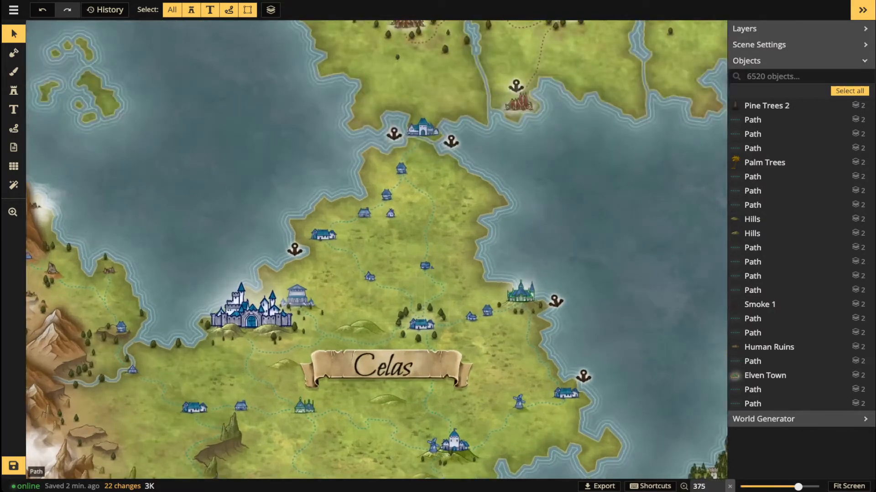
scroll(356, 358, "up", 2)
left_click_drag(390, 364, 318, 229)
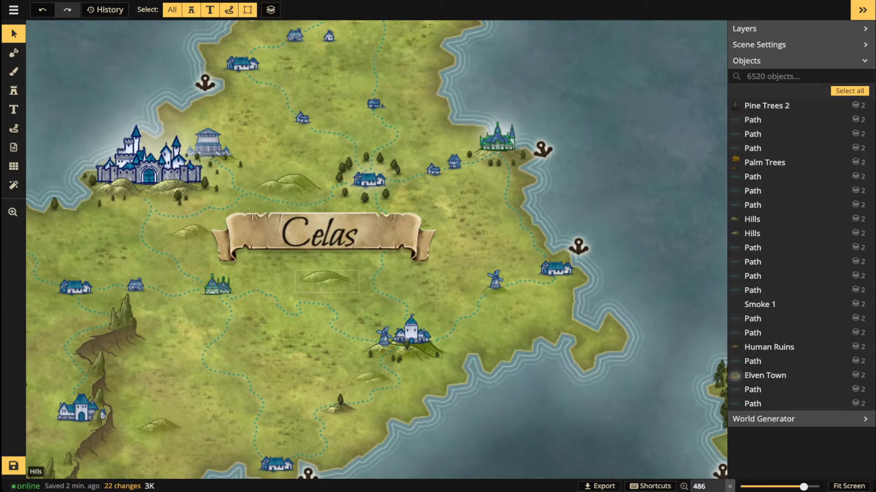
left_click(325, 282)
left_click_drag(325, 283, 321, 282)
Examine the settlements, roads and coastline of northern Celas up to the border with Kobrana.
scroll(239, 269, "down", 2)
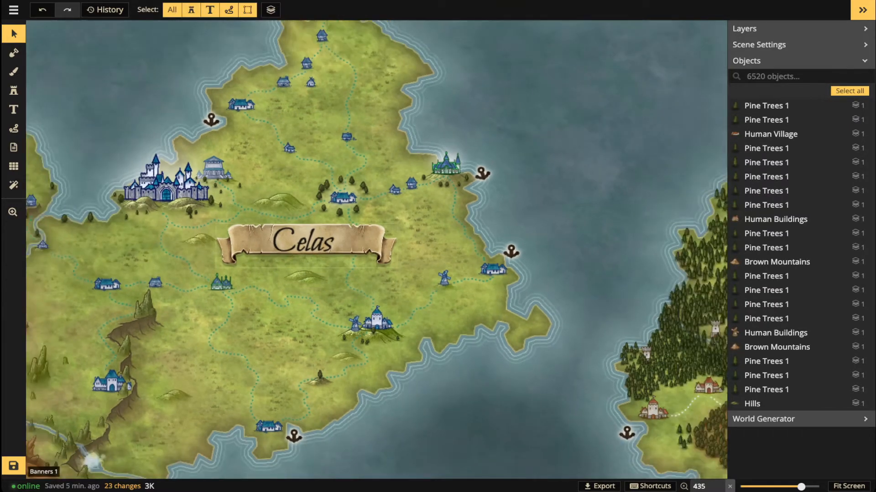
left_click_drag(239, 269, 424, 269)
scroll(253, 264, "down", 3)
left_click_drag(253, 264, 179, 473)
left_click_drag(519, 207, 564, 55)
scroll(362, 353, "up", 2)
scroll(365, 348, "up", 4)
left_click_drag(442, 319, 449, 217)
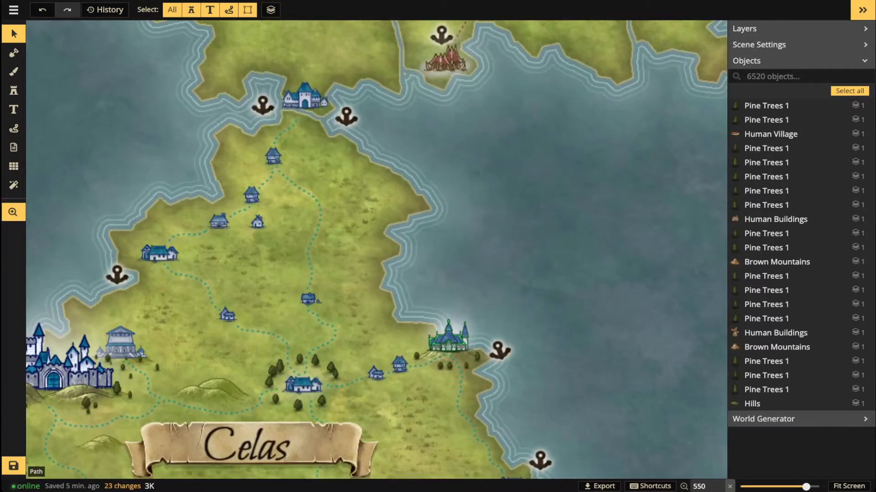
scroll(379, 254, "down", 6)
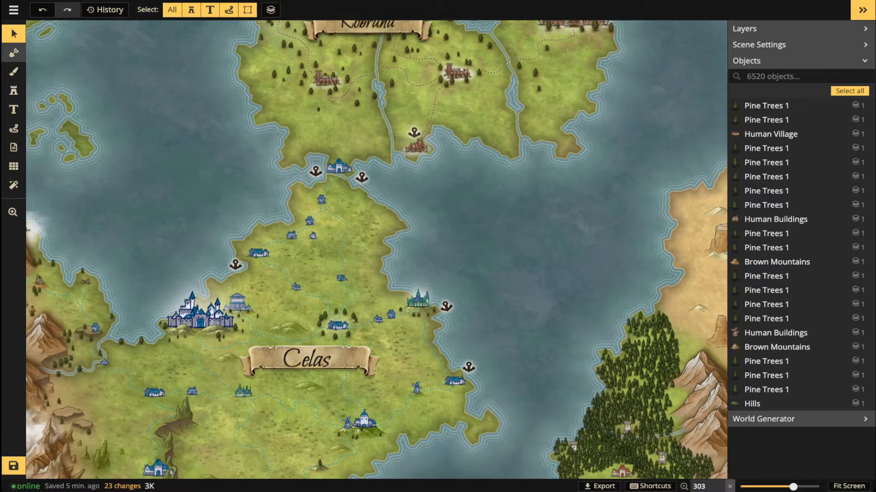
left_click(14, 53)
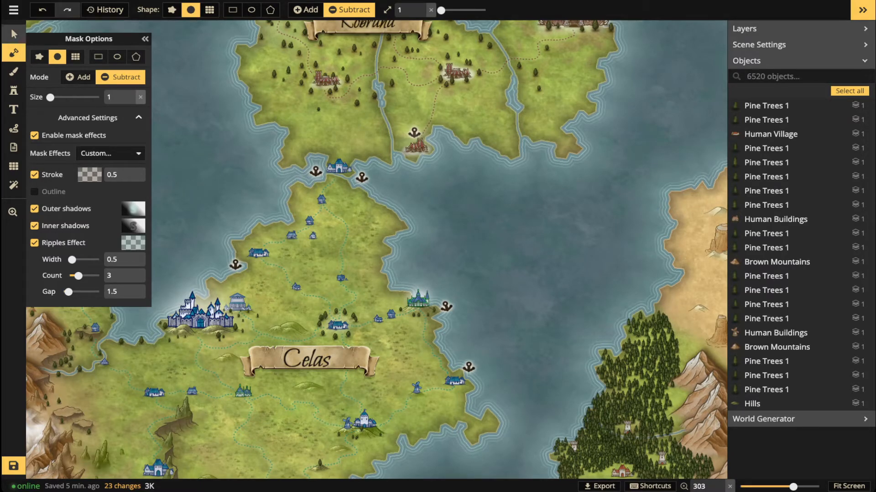
left_click(14, 33)
scroll(292, 195, "down", 5)
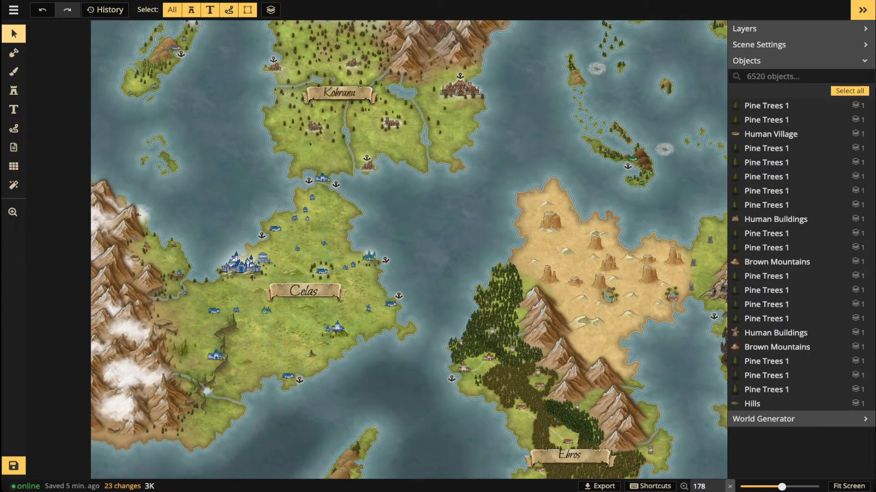
scroll(360, 239, "up", 5)
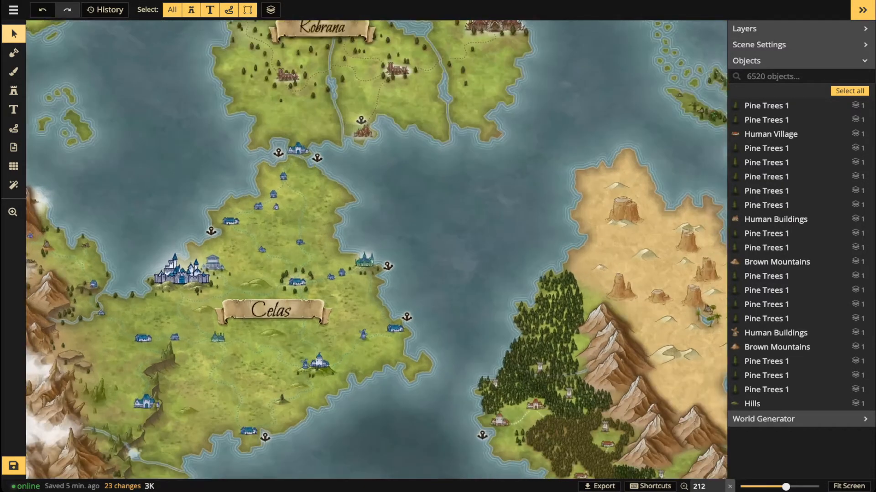
scroll(359, 239, "up", 1)
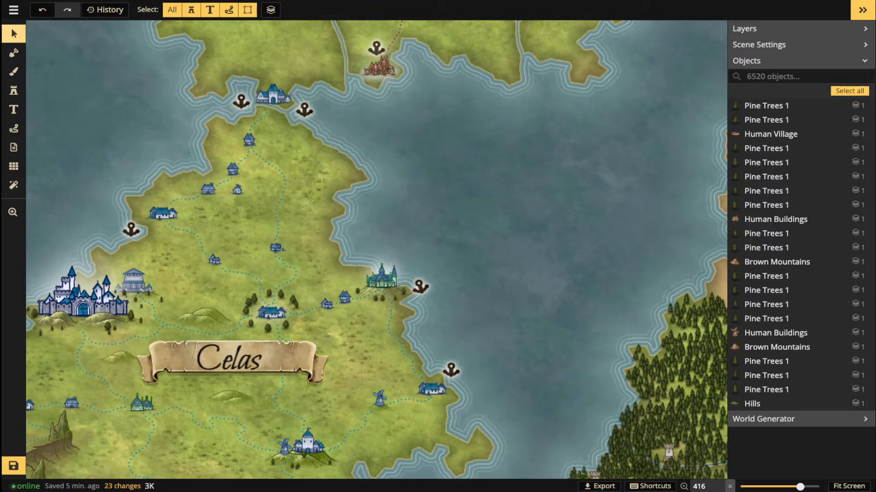
Set the brush to the Parchment Land 1 texture with an opacity of 0.38.
key("b")
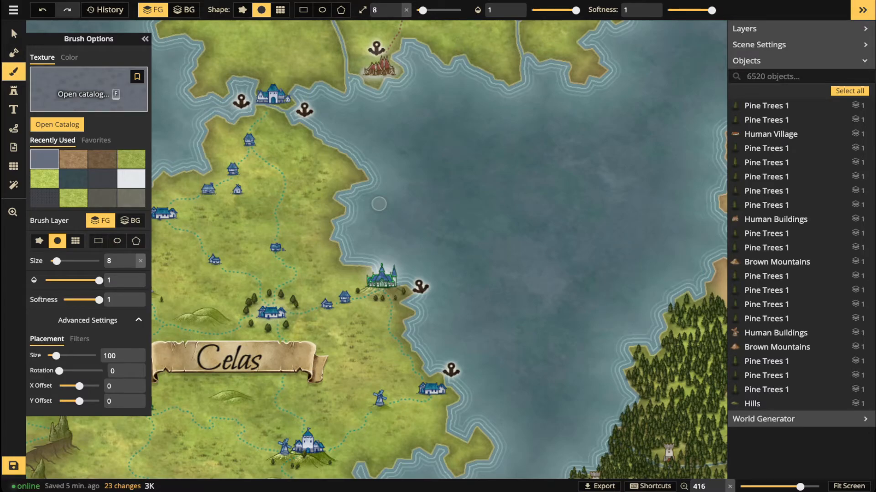
key("f")
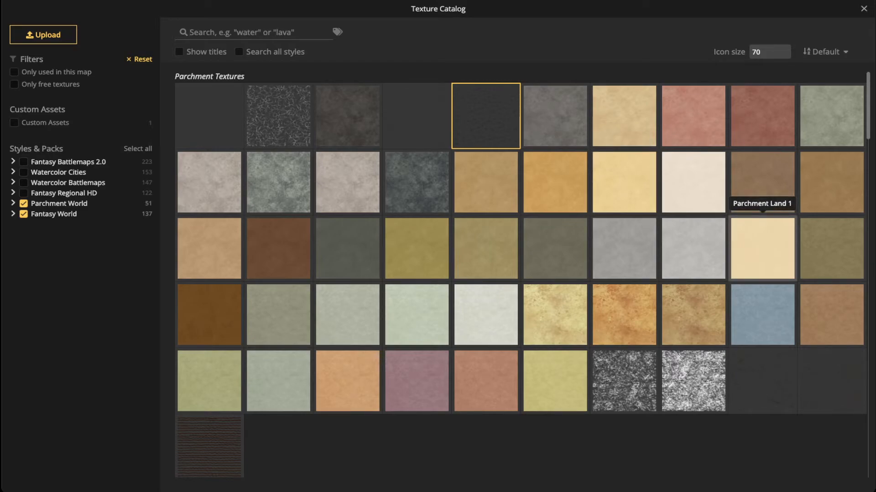
left_click(762, 248)
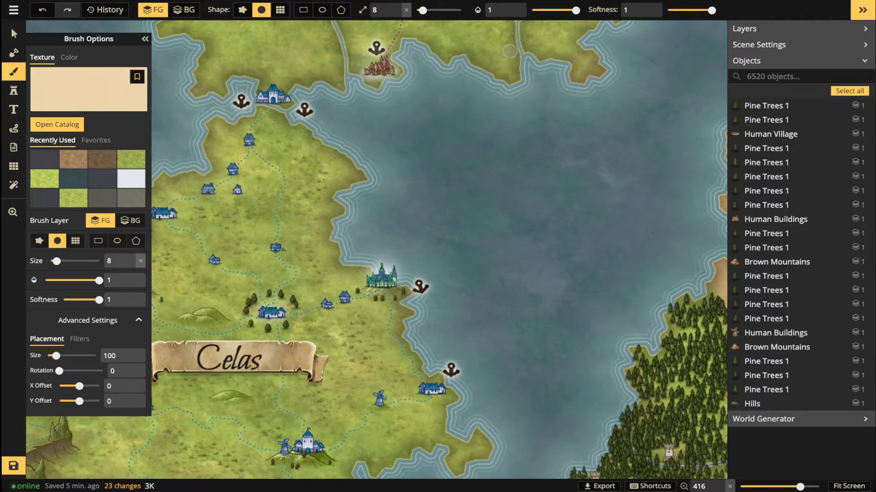
left_click(552, 10)
left_click_drag(552, 10, 549, 10)
Paint a faint sandy beach along the northeastern Celas coast at brush size 8, around the pointed headland.
scroll(353, 140, "up", 1)
scroll(353, 140, "up", 4)
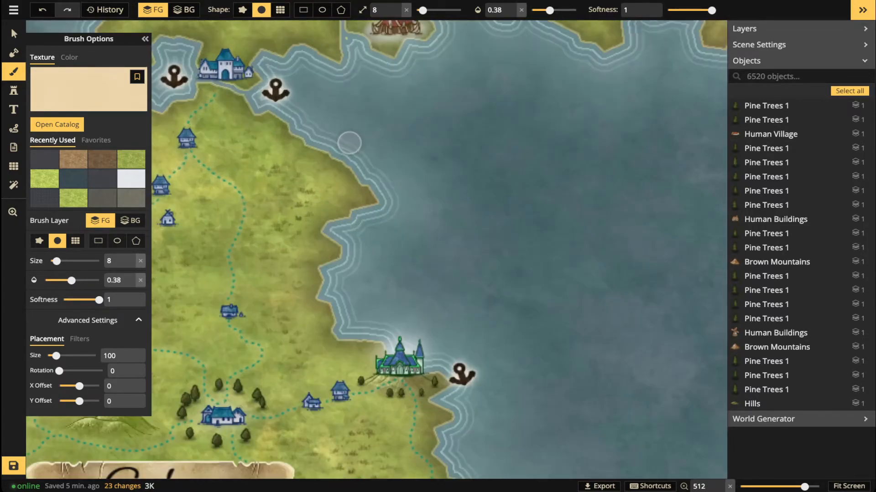
key("[")
key("]")
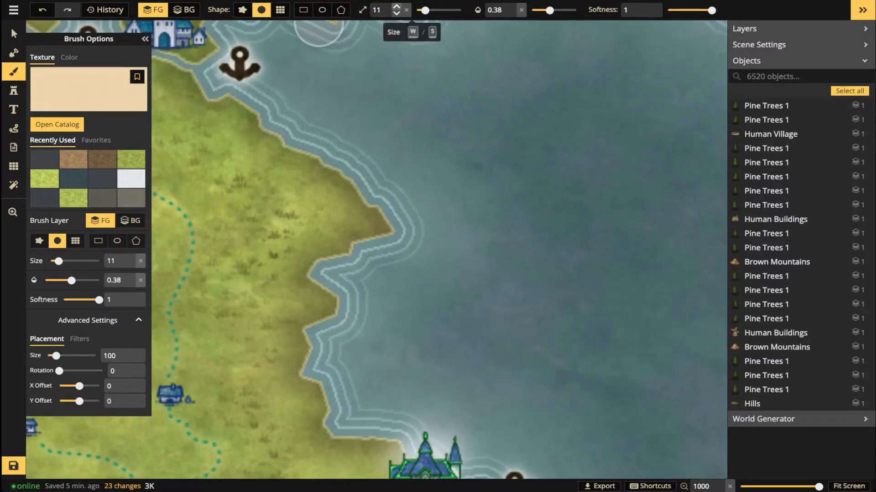
left_click(396, 12)
left_click(396, 13)
left_click(396, 13)
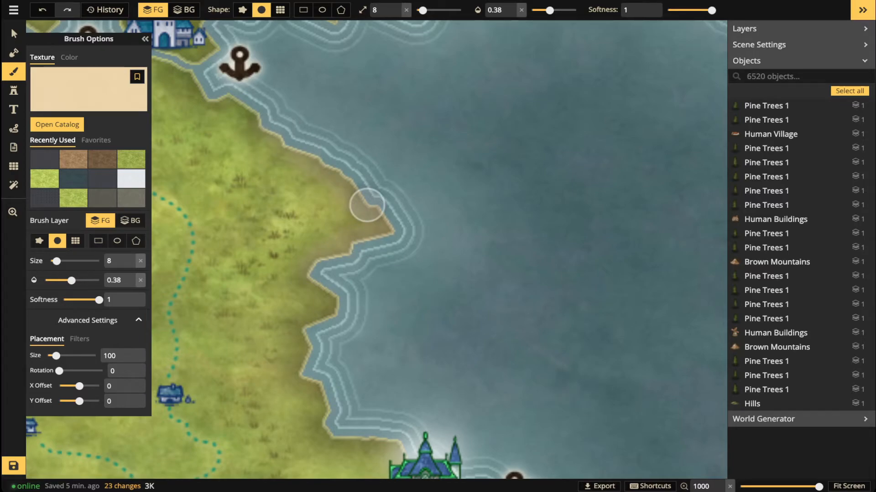
mouse_move(320, 286)
left_mouse_down()
mouse_move(330, 255)
mouse_move(354, 251)
mouse_move(373, 214)
mouse_move(299, 151)
left_mouse_up()
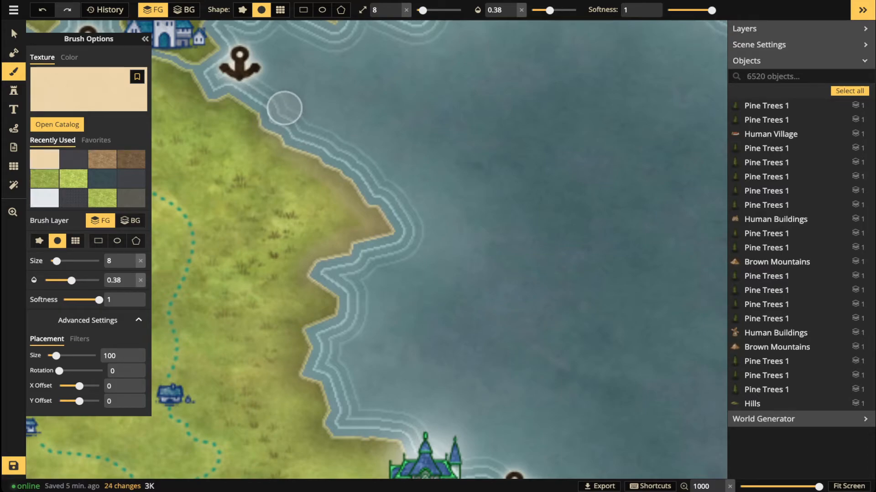
mouse_move(285, 108)
left_mouse_down()
mouse_move(301, 145)
mouse_move(373, 216)
mouse_move(373, 241)
mouse_move(349, 255)
mouse_move(335, 238)
mouse_move(350, 214)
mouse_move(340, 188)
mouse_move(287, 156)
mouse_move(256, 112)
mouse_move(365, 187)
mouse_move(318, 292)
mouse_move(335, 307)
mouse_move(360, 182)
left_mouse_up()
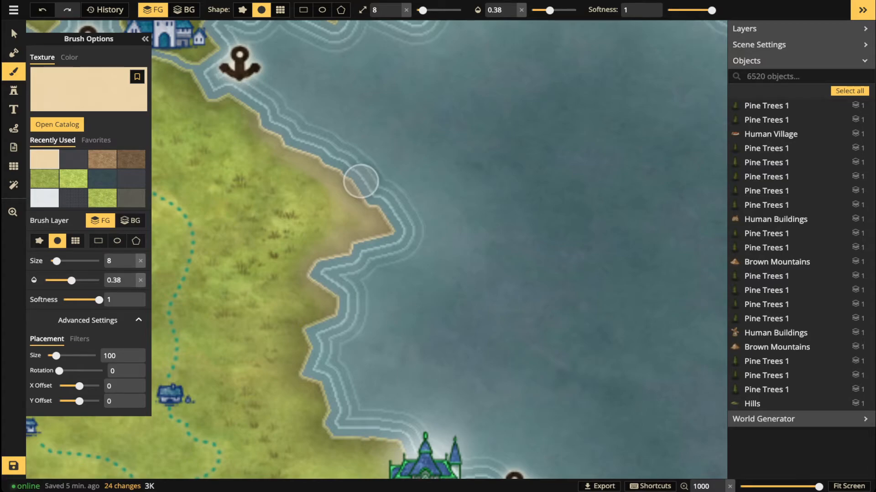
Raise the brush opacity to 0.68 and strengthen the sand along the northeastern shoreline toward the northern anchor.
left_click(563, 10)
mouse_move(305, 144)
left_mouse_down()
mouse_move(392, 232)
mouse_move(381, 245)
mouse_move(358, 245)
mouse_move(350, 262)
mouse_move(393, 228)
mouse_move(270, 126)
left_mouse_up()
mouse_move(249, 99)
left_mouse_down()
mouse_move(240, 95)
mouse_move(261, 103)
left_mouse_up()
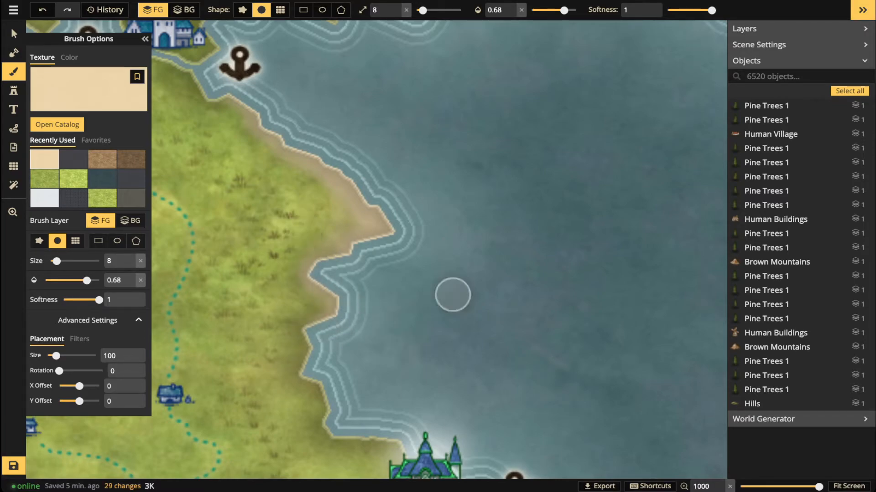
Brush sand along the eastern Celas coast, from beside the green-outlined cathedral down toward the southeastern port.
scroll(408, 229, "down", 5)
left_click_drag(406, 213, 411, 164)
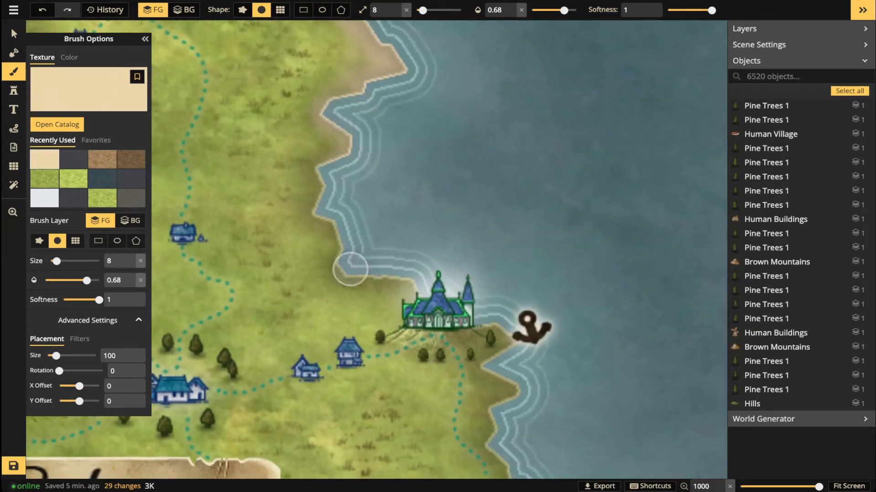
left_click_drag(358, 275, 417, 270)
scroll(417, 270, "down", 6)
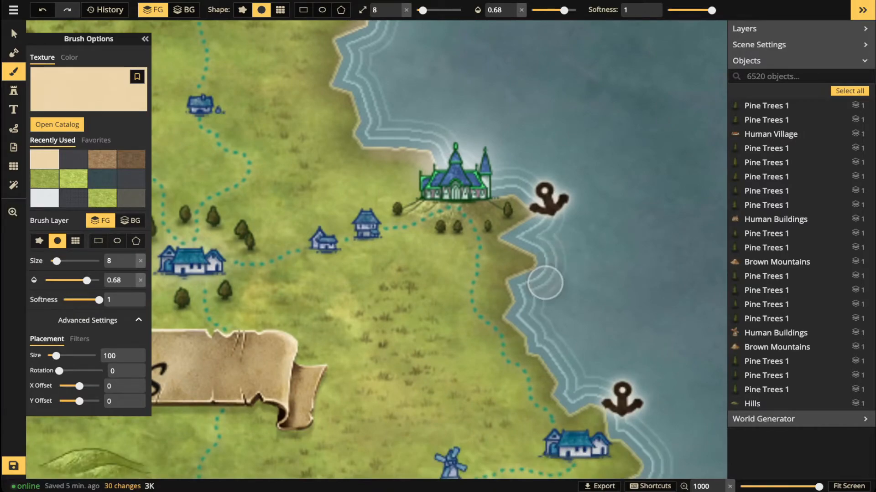
mouse_move(520, 273)
left_mouse_down()
mouse_move(508, 313)
mouse_move(526, 350)
mouse_move(557, 365)
left_mouse_up()
Brush sand onto the shoreline around the northern border castle and the bay with the anchor west of it.
left_click_drag(418, 119, 426, 357)
mouse_move(312, 196)
left_mouse_down()
mouse_move(350, 253)
mouse_move(401, 283)
left_mouse_up()
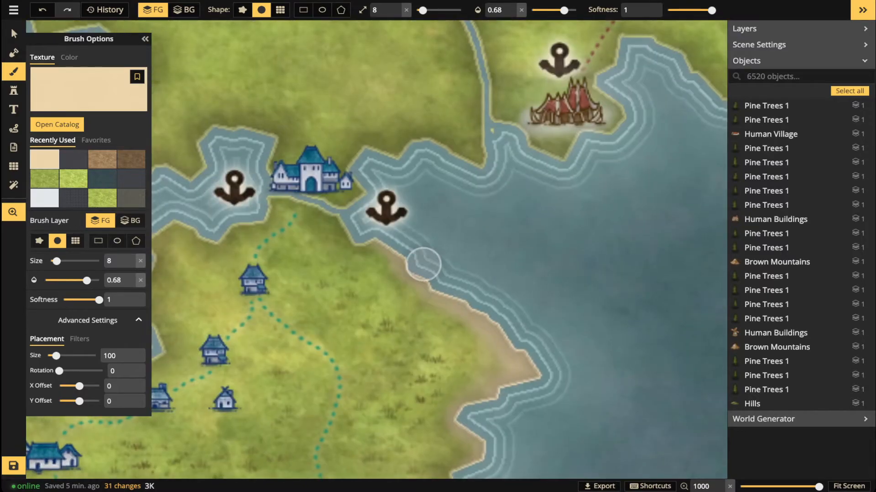
left_click_drag(336, 219, 453, 235)
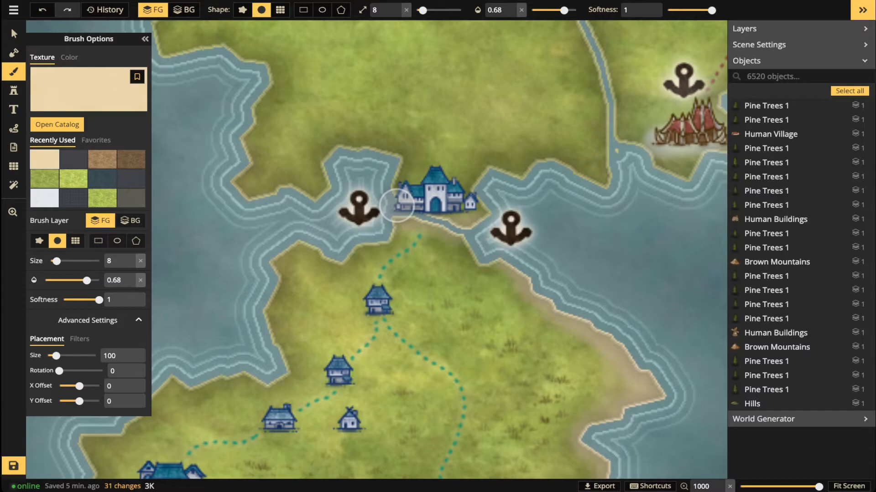
mouse_move(269, 185)
left_mouse_down()
mouse_move(256, 201)
mouse_move(250, 176)
left_mouse_up()
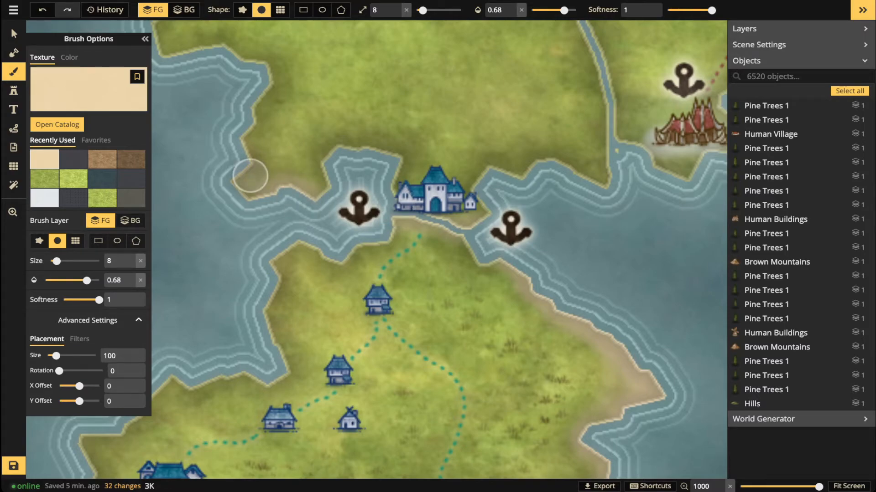
mouse_move(401, 162)
left_mouse_down()
mouse_move(387, 149)
mouse_move(333, 155)
left_mouse_up()
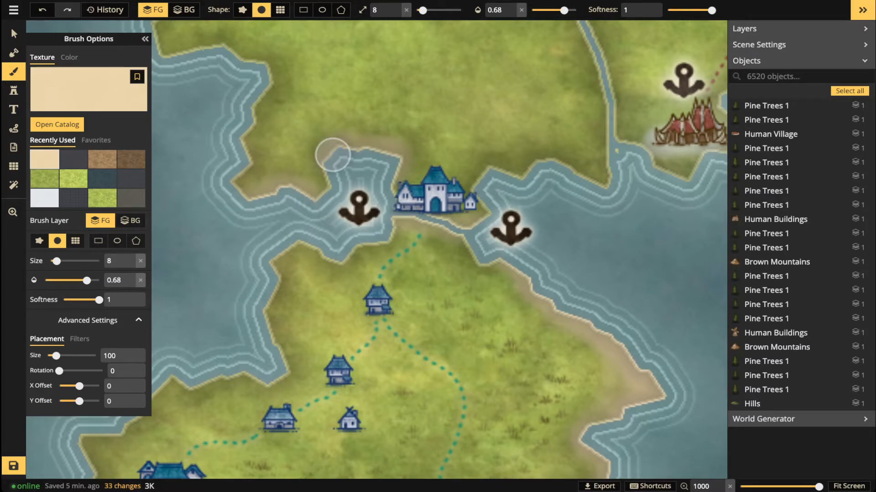
Paint a sandy beach along the northwestern Celas coast down to the western anchor.
scroll(333, 155, "down", 5)
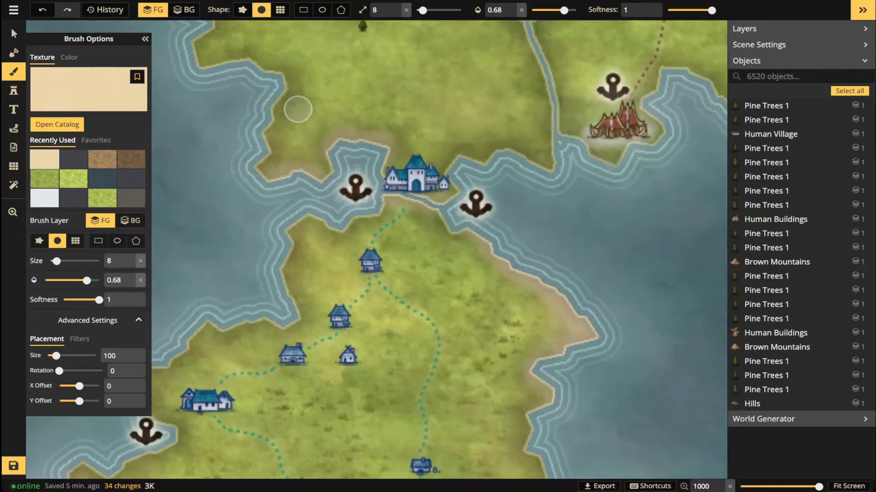
scroll(337, 170, "up", 3)
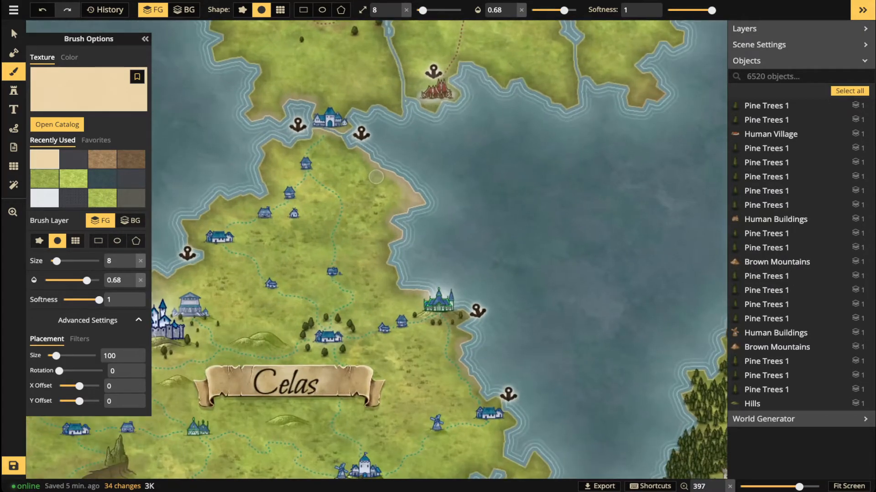
left_click_drag(260, 175, 361, 175)
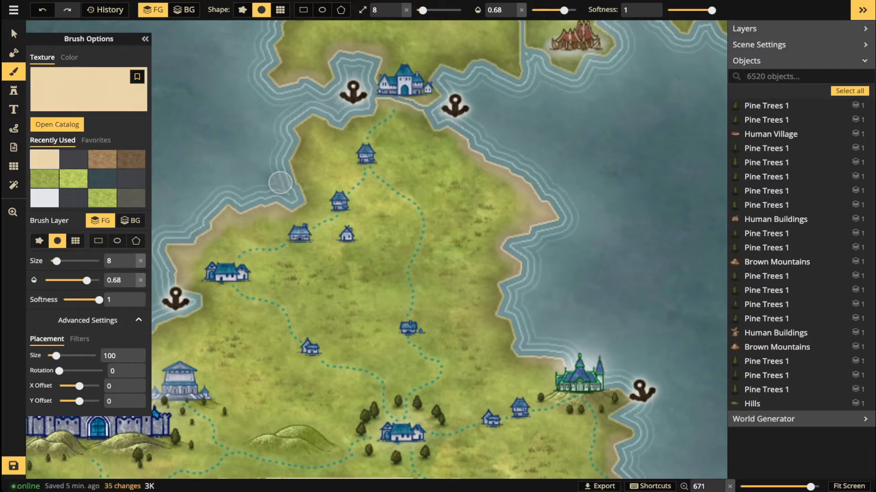
Reduce the brush size to 2 and dab small sand spots along the inland edges of the northeastern and northwestern beaches.
left_click_drag(423, 10, 417, 10)
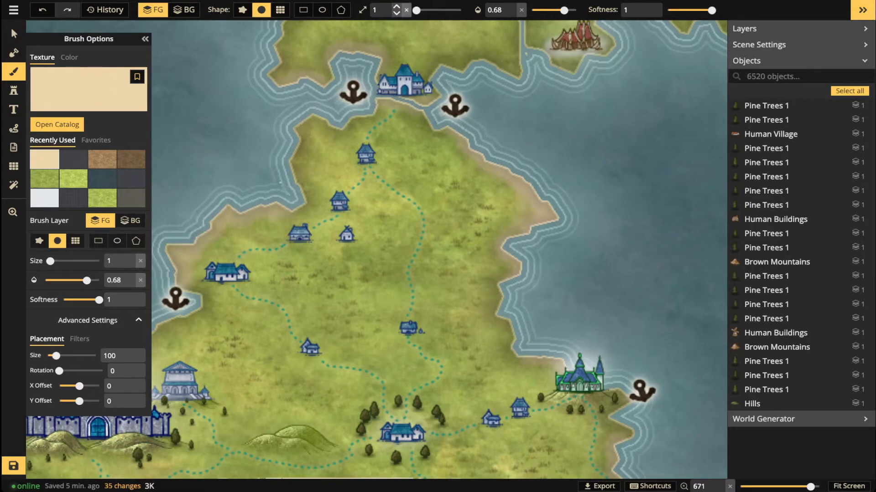
left_click(397, 7)
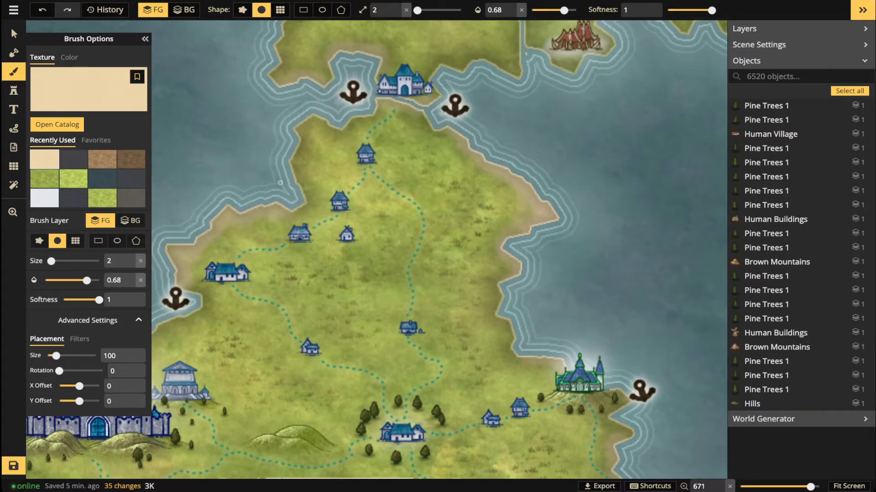
scroll(226, 241, "up", 3)
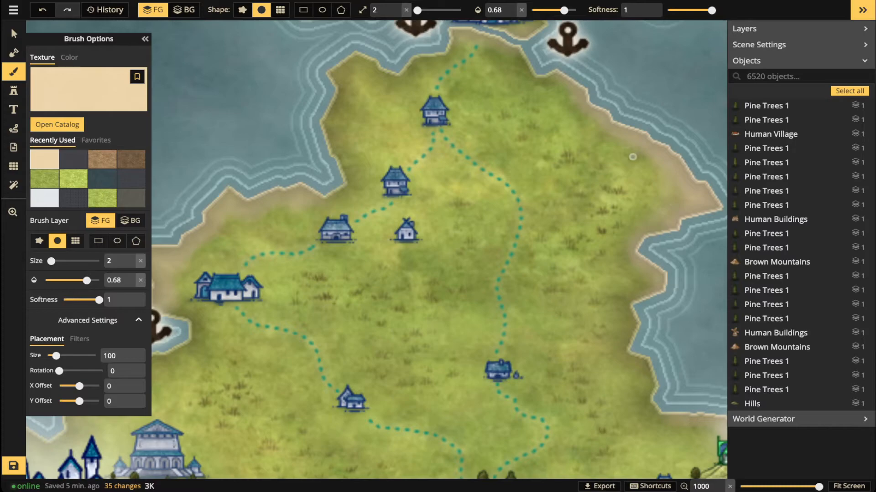
mouse_move(646, 157)
left_mouse_down()
mouse_move(650, 166)
mouse_move(637, 173)
left_mouse_up()
mouse_move(620, 168)
left_mouse_down()
mouse_move(668, 181)
mouse_move(659, 155)
mouse_move(622, 137)
mouse_move(613, 140)
mouse_move(679, 169)
left_mouse_up()
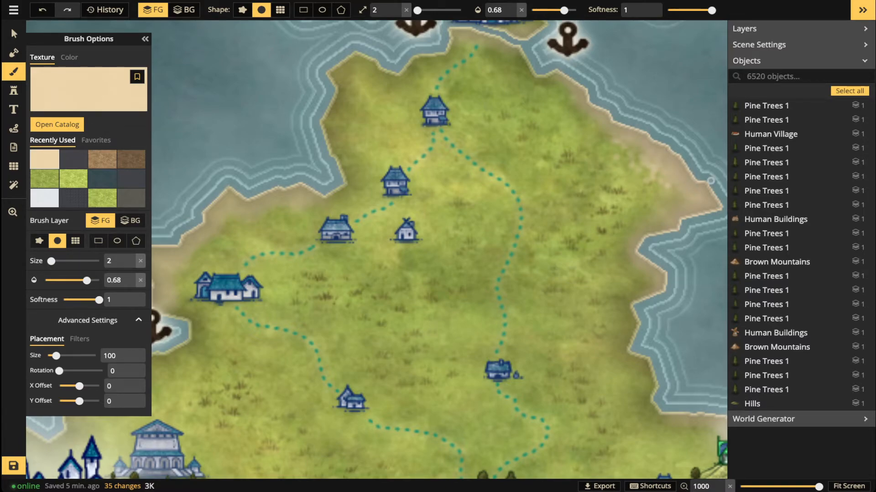
left_click(269, 217)
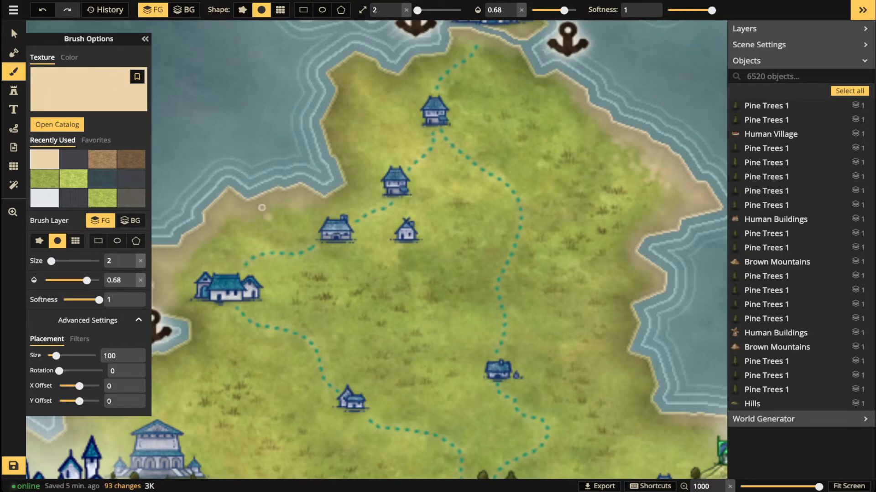
left_click(250, 226)
left_click(220, 231)
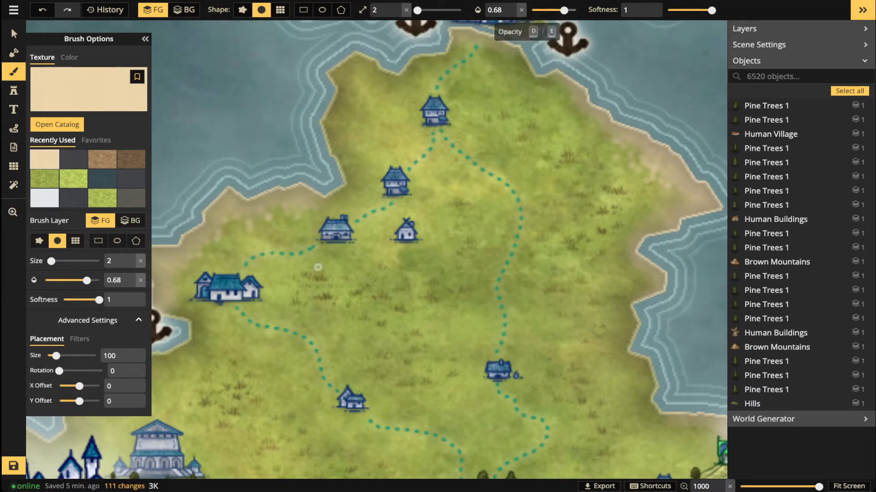
Lower the brush opacity to 0.41 and dab fainter sand spots along the inner edges of the western and eastern beaches.
left_click(551, 10)
left_click_drag(318, 267, 481, 203)
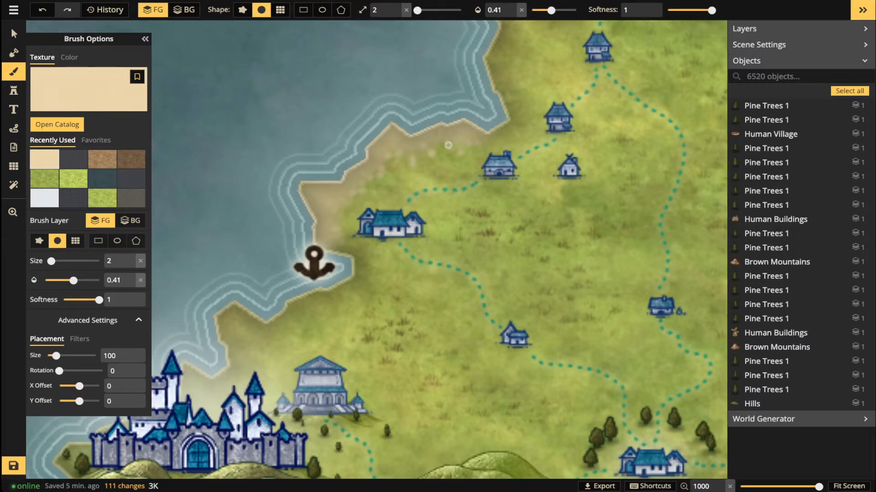
left_click_drag(588, 316, 243, 246)
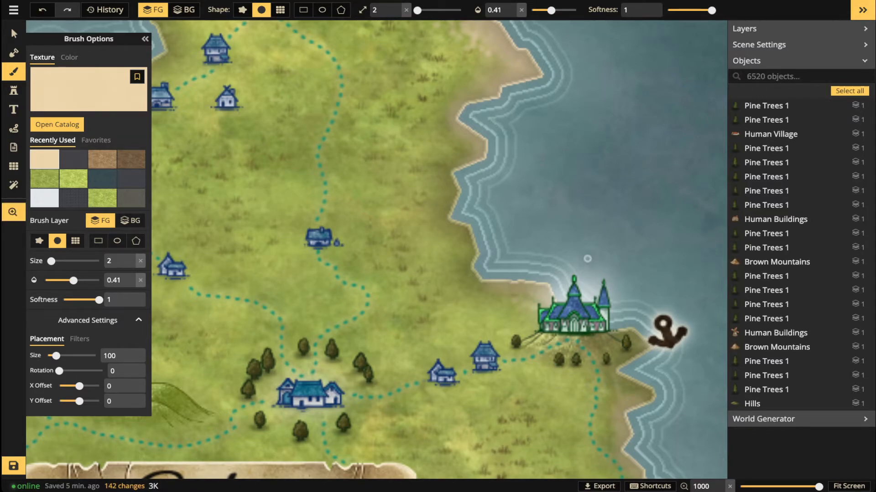
left_click_drag(578, 261, 493, 117)
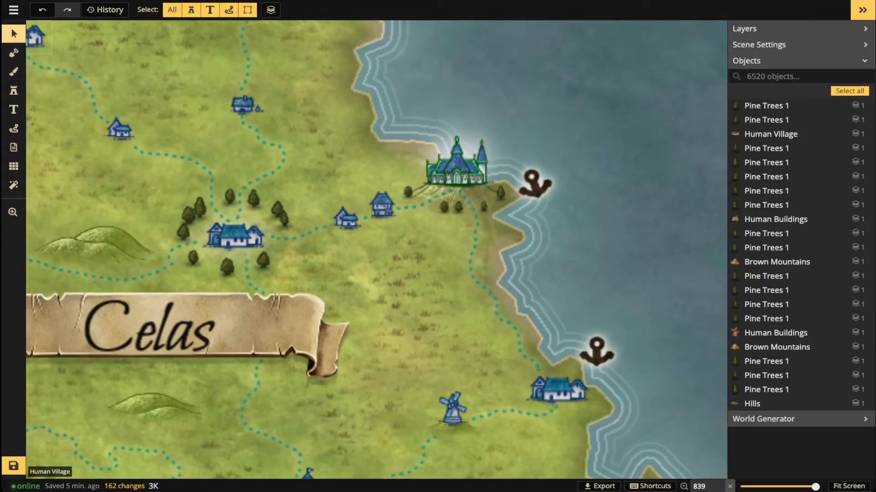
Examine the new beaches along the northern, western and eastern coasts of Celas, both up close and in wider view.
key("space")
left_click_drag(200, 164, 384, 390)
left_click(372, 114)
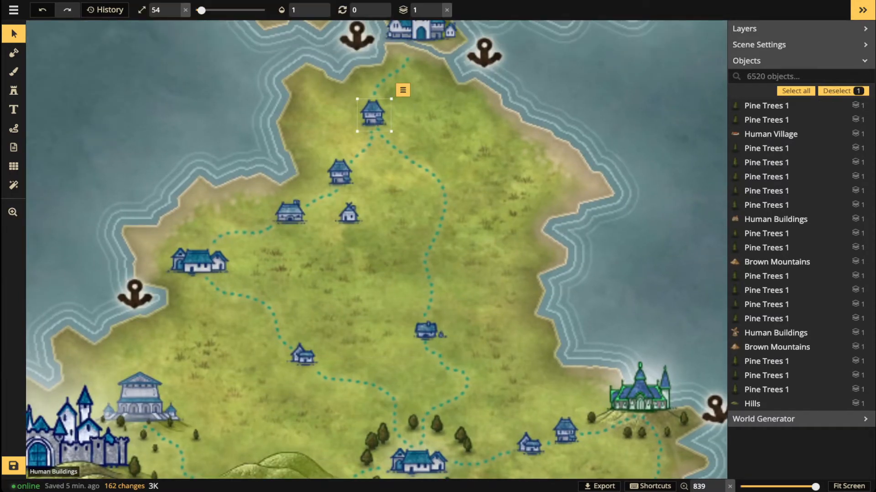
scroll(357, 218, "down", 3)
scroll(351, 215, "down", 2)
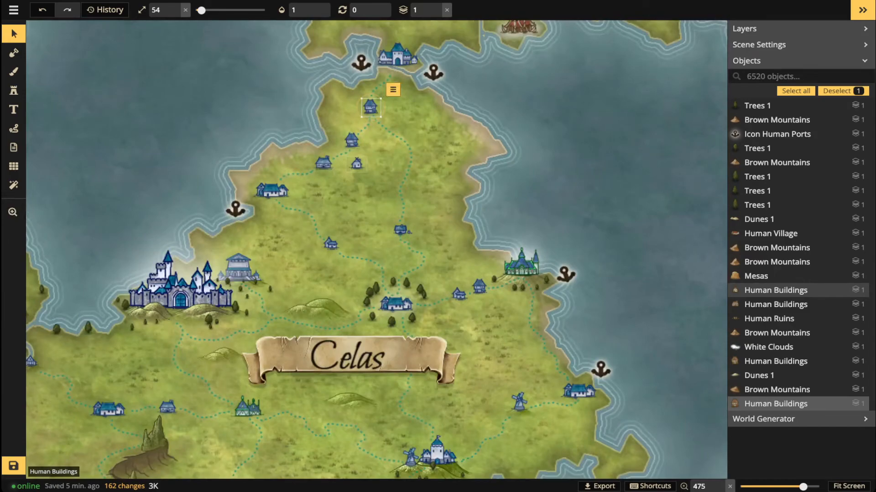
scroll(296, 236, "down", 1)
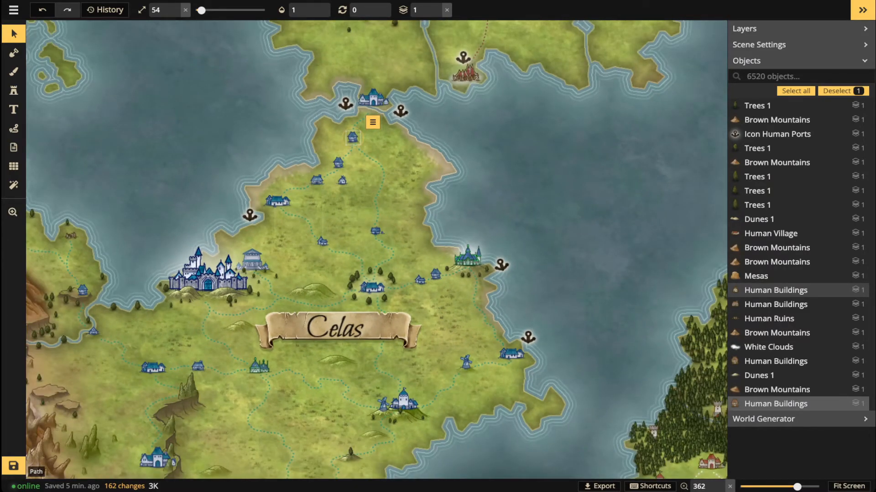
scroll(346, 255, "up", 3)
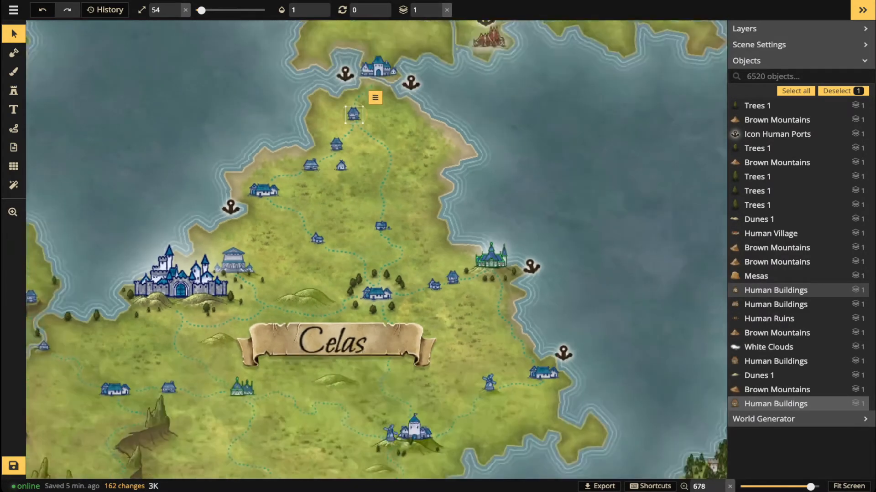
left_click_drag(415, 124, 355, 236)
scroll(355, 237, "up", 2)
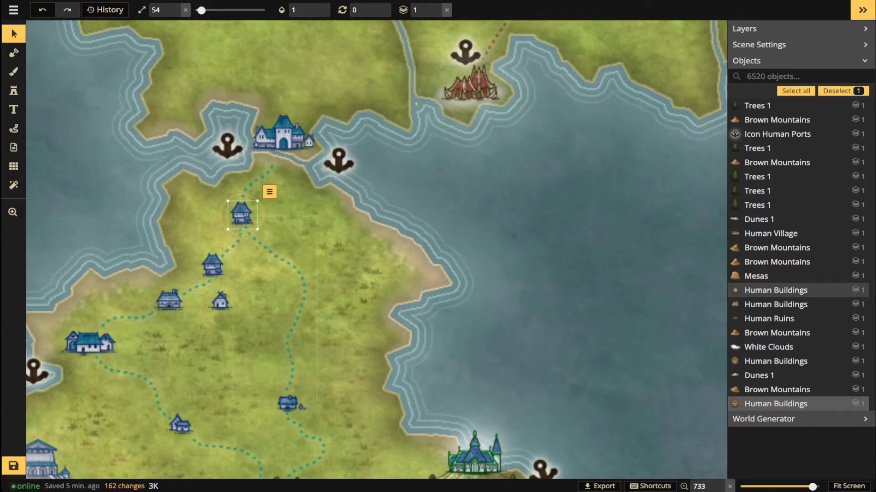
Delete the four small karst stamps beside the river upstream of the waterfall in southwestern Celas.
scroll(364, 279, "down", 4)
key("space")
left_click_drag(363, 279, 380, 27)
left_click_drag(366, 342, 629, 80)
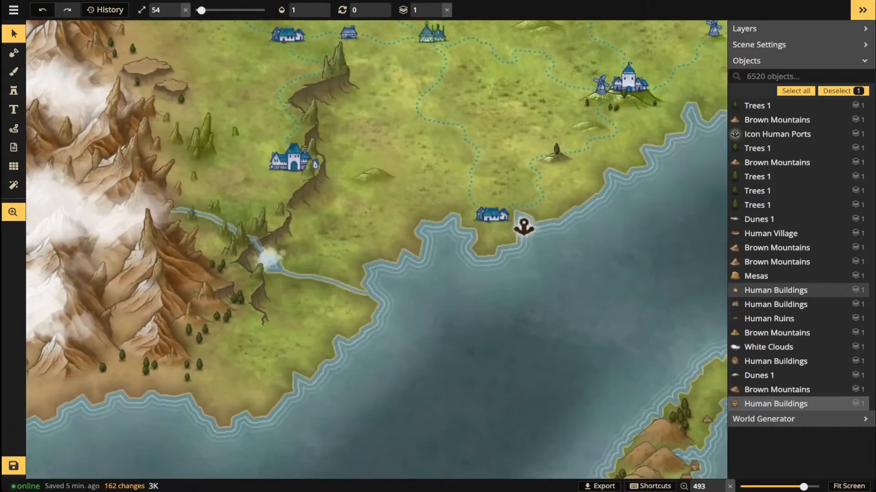
scroll(261, 264, "up", 5)
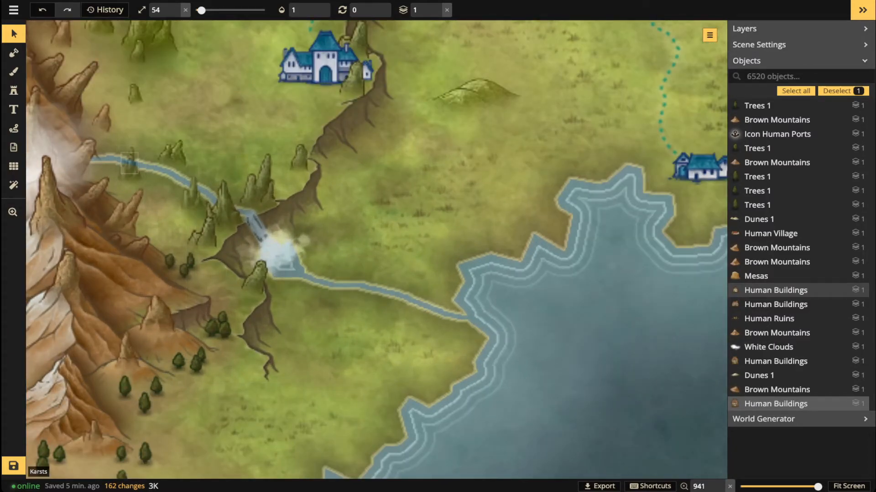
left_click(130, 163)
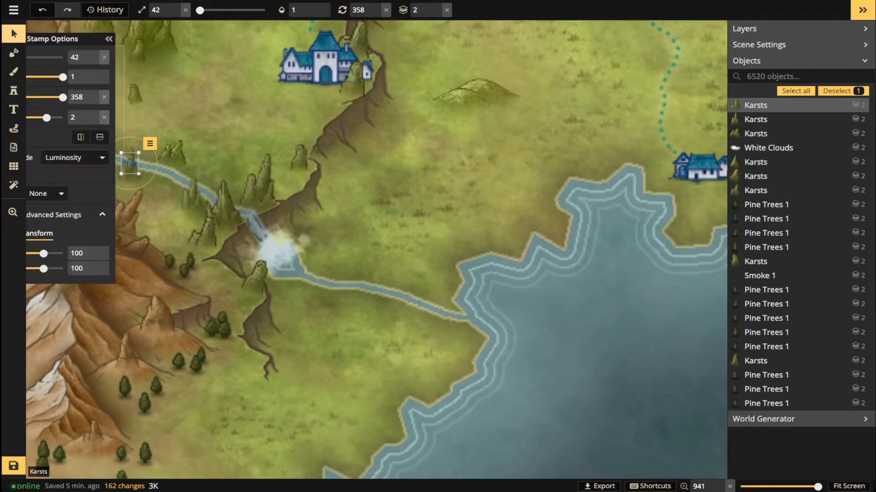
key("Delete")
left_click(173, 154)
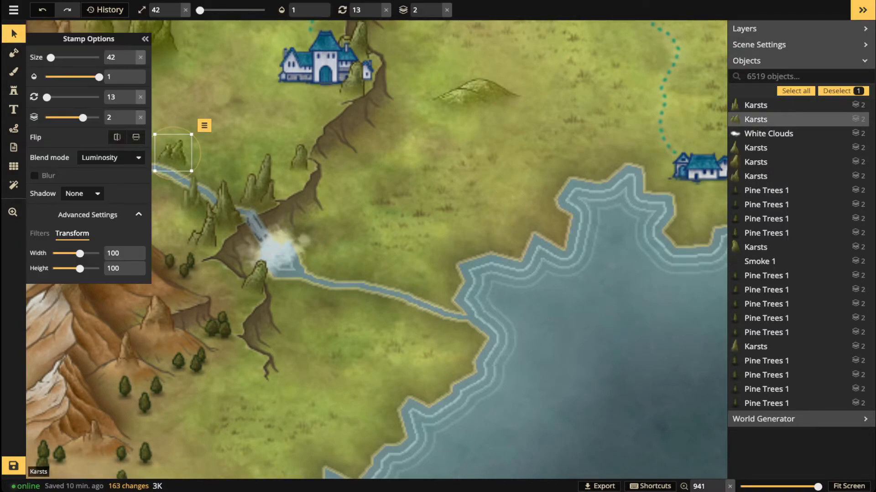
key("Delete")
left_click(130, 163)
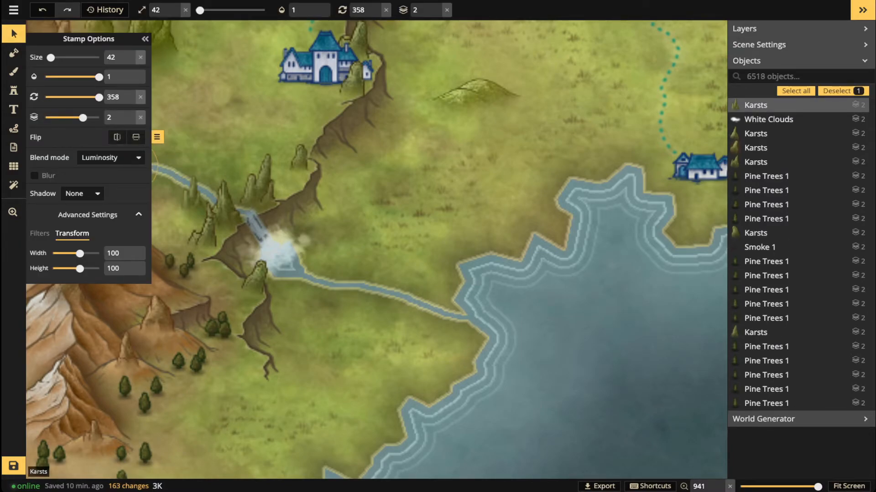
key("Delete")
left_click_drag(130, 163, 298, 175)
left_click(359, 207)
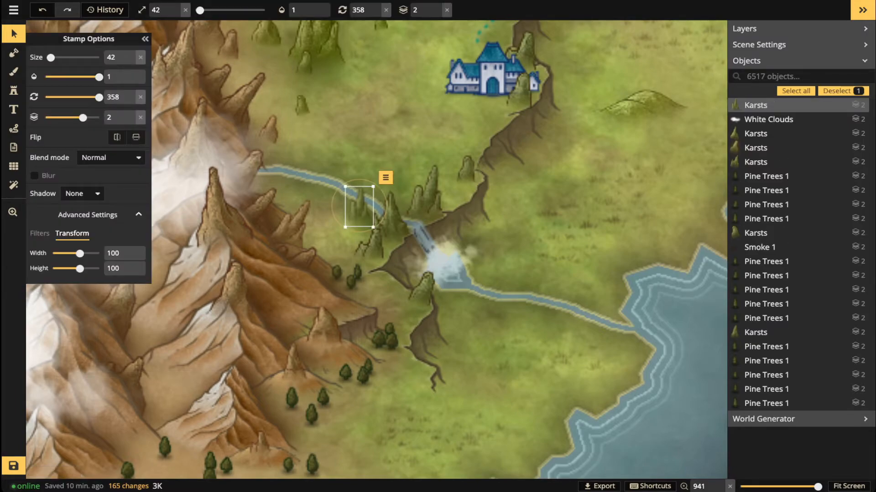
key("Delete")
Cover the old river channels above and below the waterfall with land, using an additive mask of size 10.
left_click(13, 53)
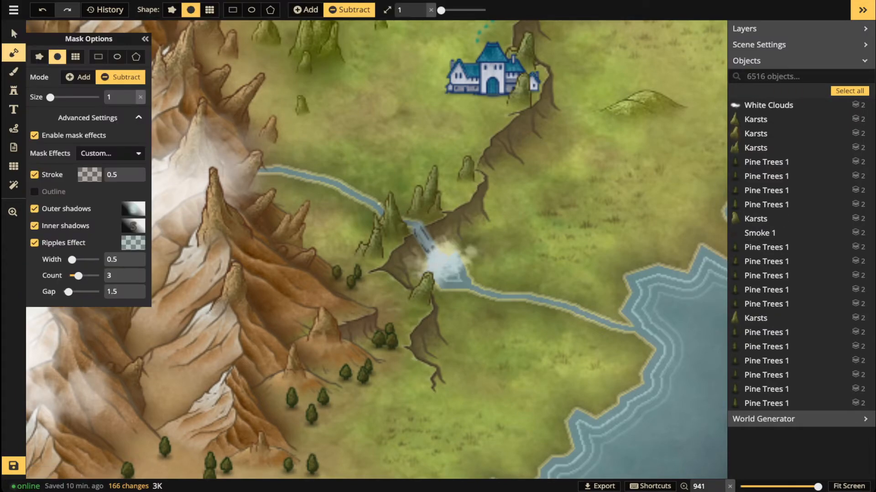
left_click(305, 9)
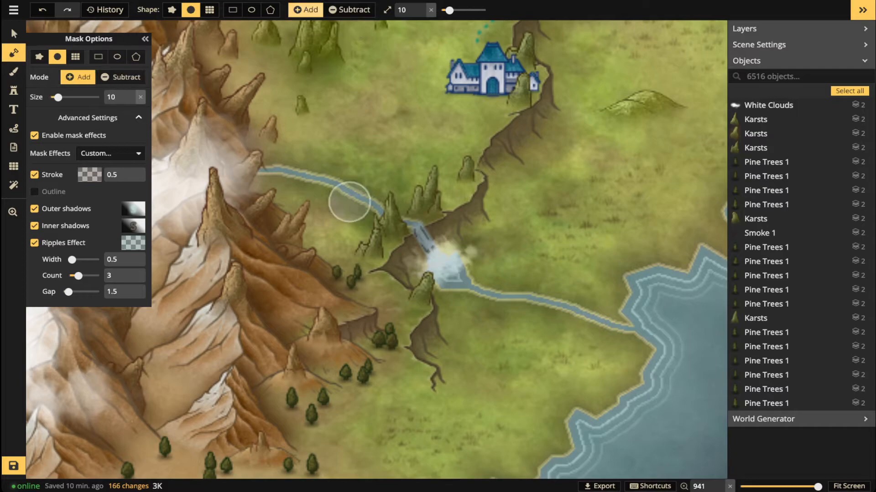
mouse_move(368, 204)
left_mouse_down()
mouse_move(332, 182)
mouse_move(272, 175)
left_mouse_up()
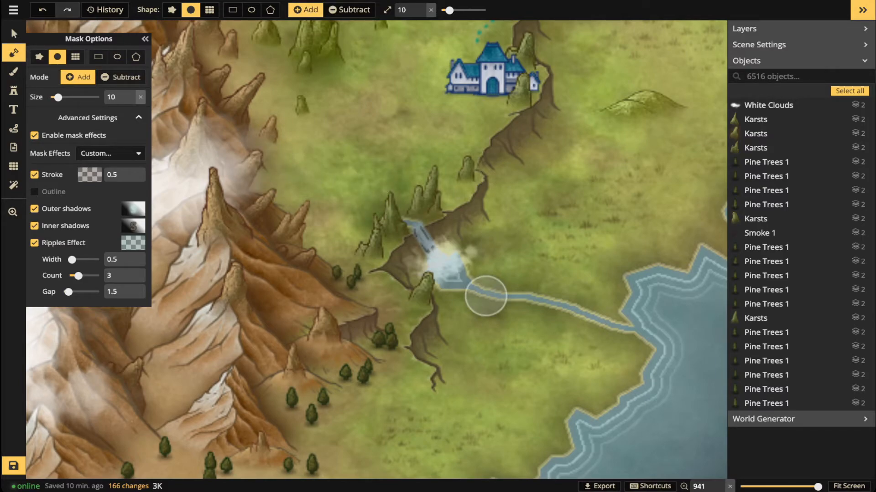
mouse_move(485, 297)
left_mouse_down()
mouse_move(538, 298)
mouse_move(613, 338)
left_mouse_up()
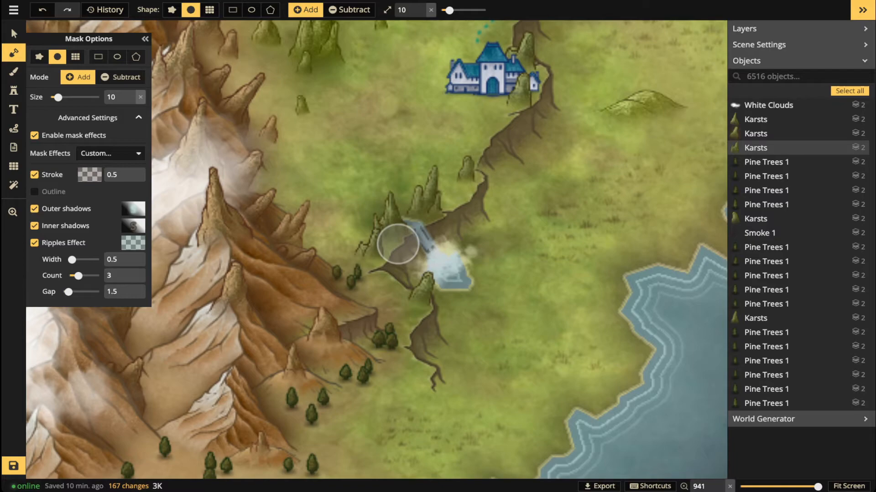
Carve a new winding river from the top of the waterfall west to the mountains with a subtractive mask of size 1.
scroll(519, 288, "down", 1)
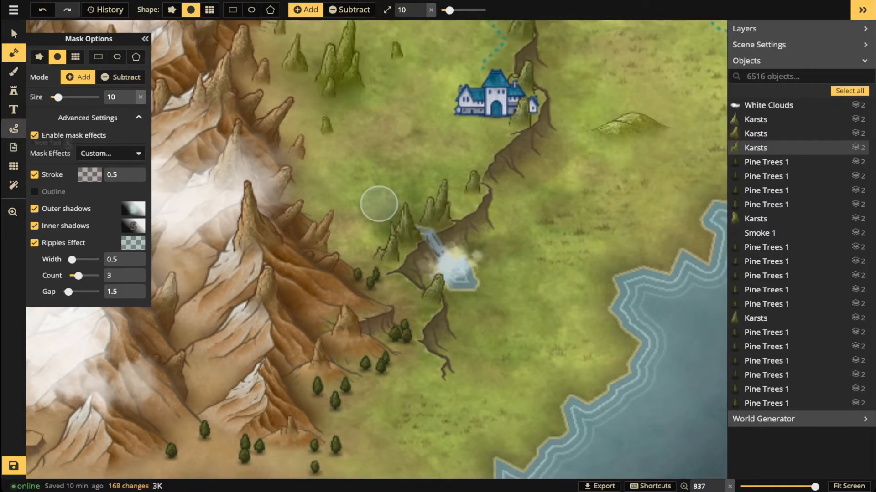
left_click(14, 129)
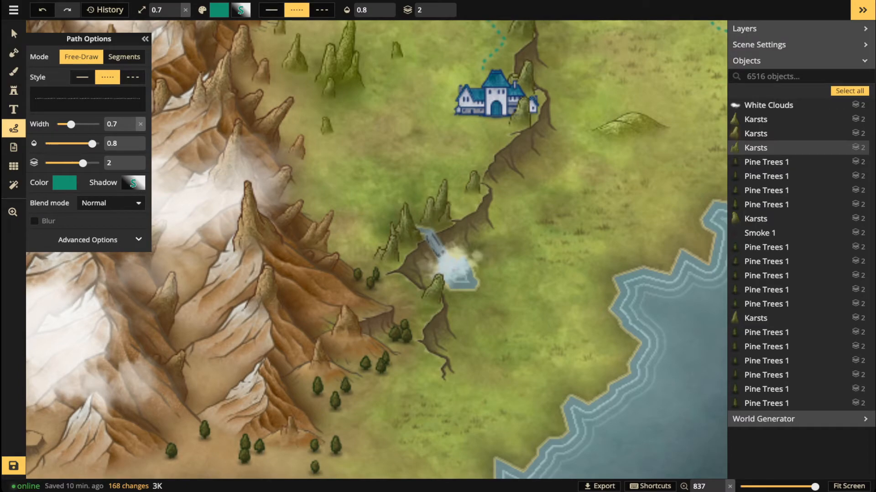
left_click(13, 52)
left_click(120, 77)
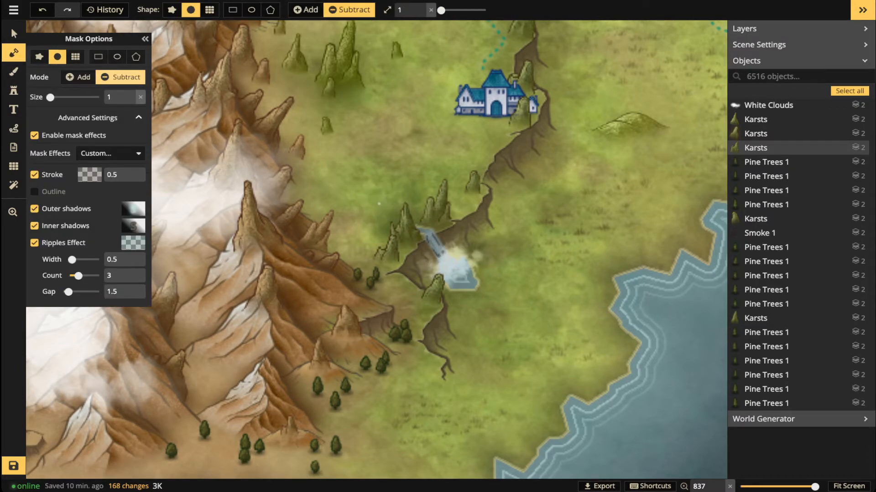
scroll(282, 167, "up", 2)
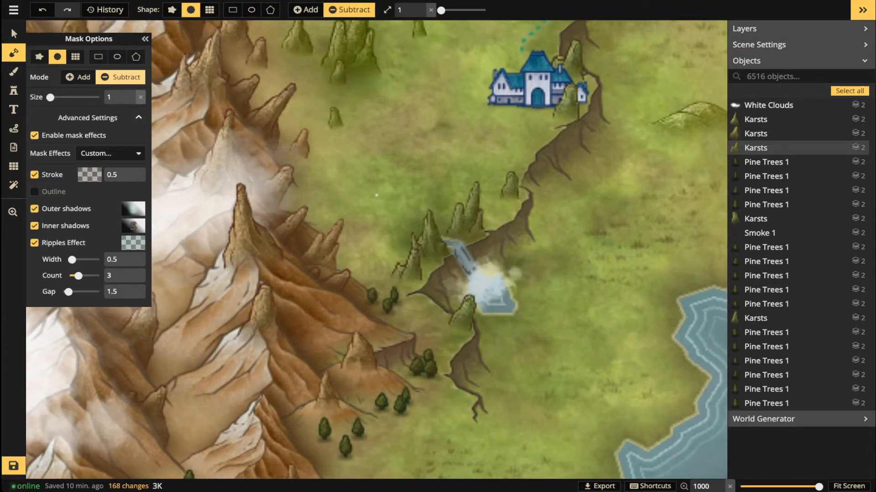
mouse_move(440, 241)
left_mouse_down()
mouse_move(395, 210)
mouse_move(395, 187)
mouse_move(376, 177)
mouse_move(342, 192)
mouse_move(304, 201)
left_mouse_up()
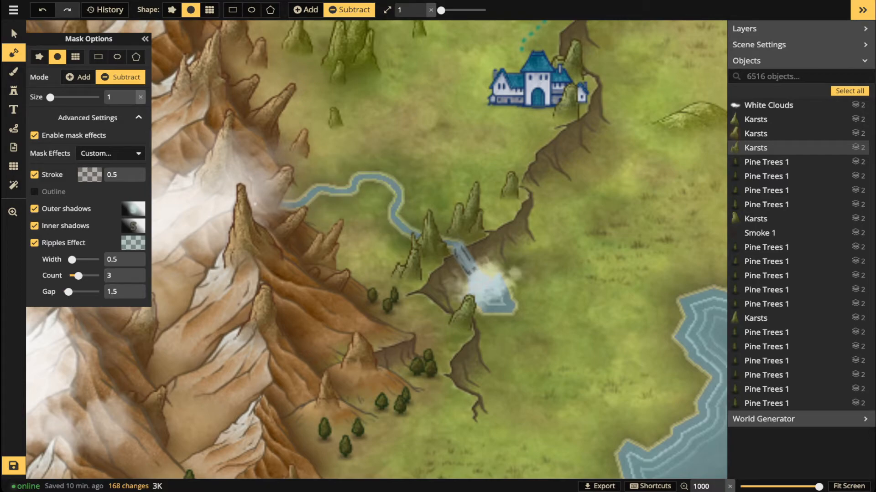
Carve a winding river channel from the foot of the waterfall southeast to the coast.
key("space")
left_click_drag(560, 296, 396, 218)
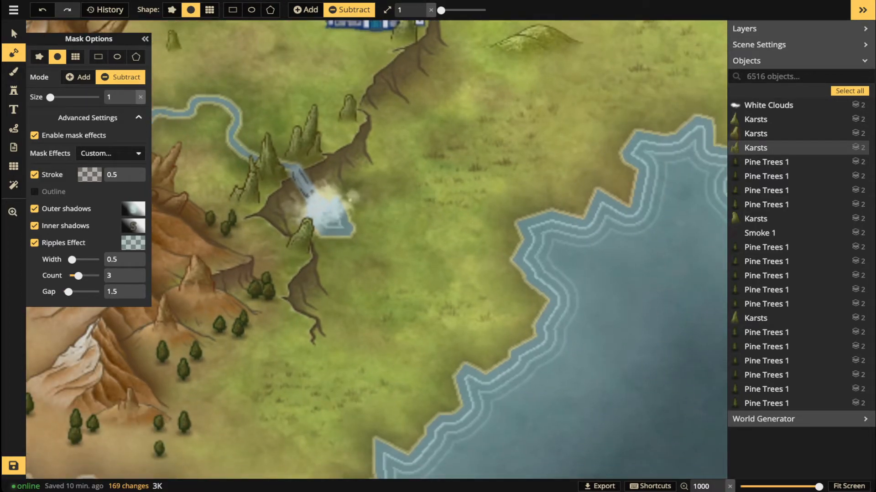
mouse_move(349, 231)
left_mouse_down()
mouse_move(429, 244)
mouse_move(440, 270)
mouse_move(488, 279)
mouse_move(531, 331)
left_mouse_up()
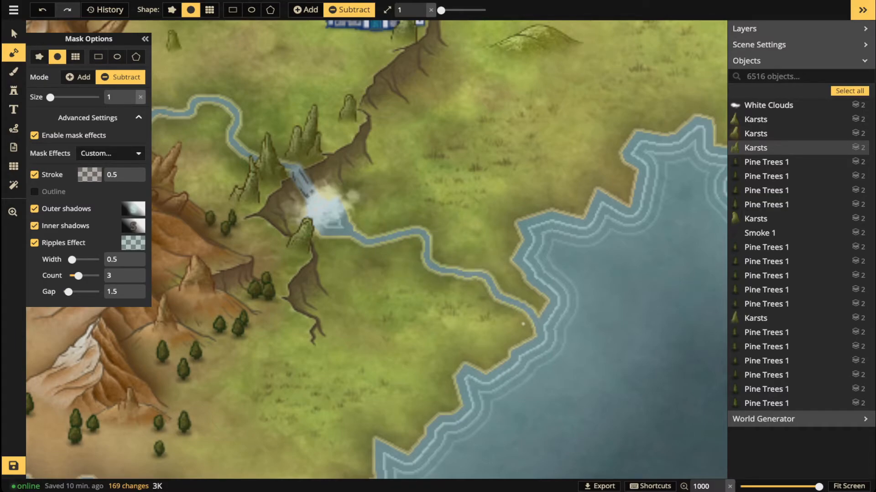
Open up the river mouth and carve several branching channels around it to form a delta with small islands.
left_click_drag(517, 301, 547, 300)
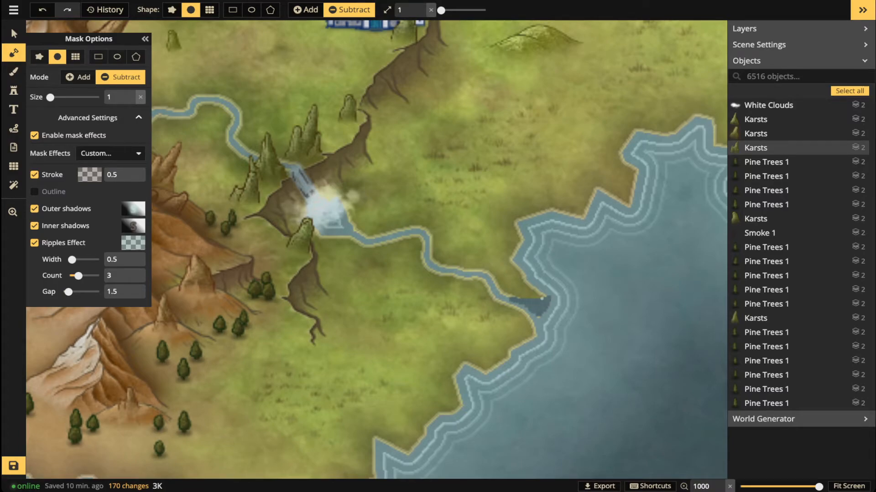
left_click_drag(538, 325, 539, 326)
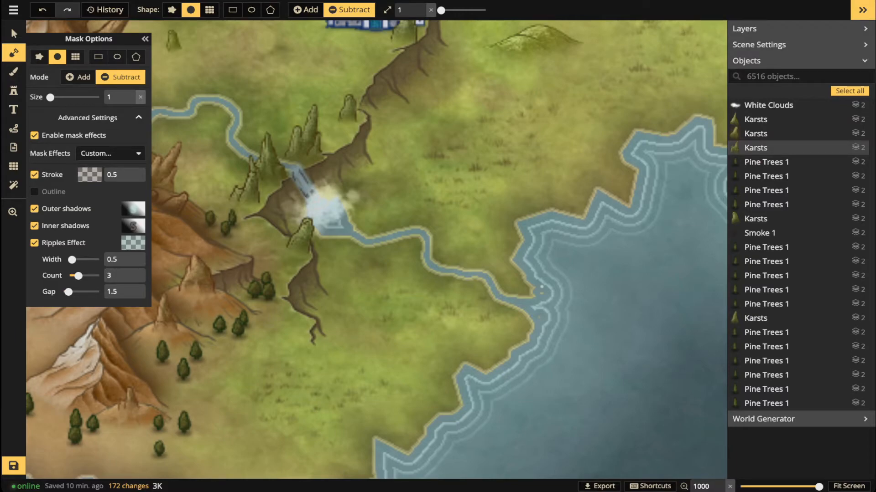
left_click_drag(481, 273, 532, 269)
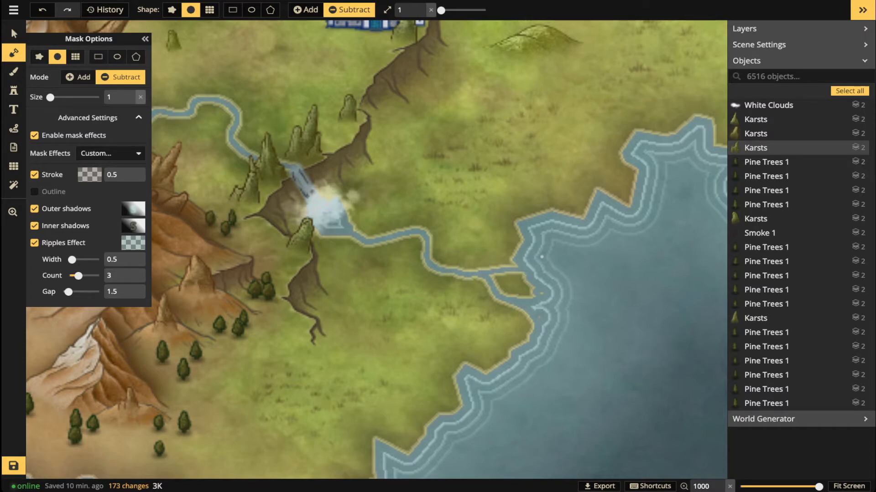
mouse_move(494, 296)
left_mouse_down()
mouse_move(512, 338)
mouse_move(530, 344)
left_mouse_up()
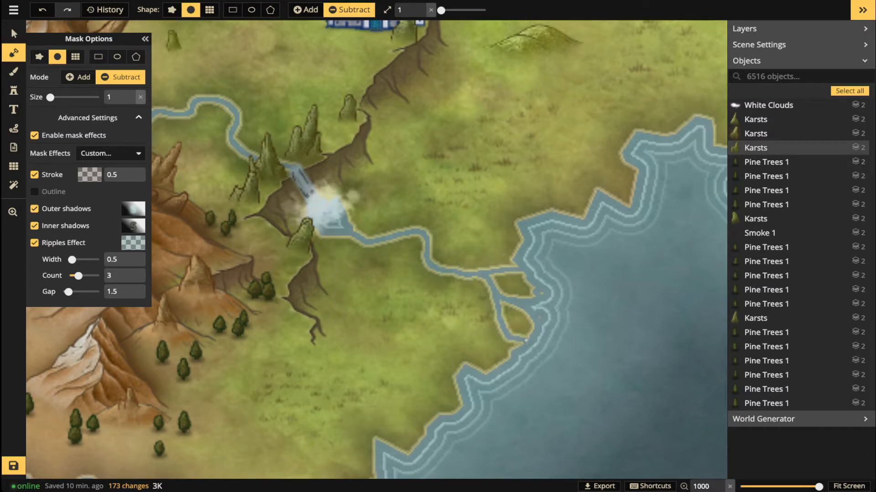
left_click_drag(507, 339, 503, 352)
mouse_move(449, 275)
left_mouse_down()
mouse_move(462, 292)
mouse_move(504, 299)
left_mouse_up()
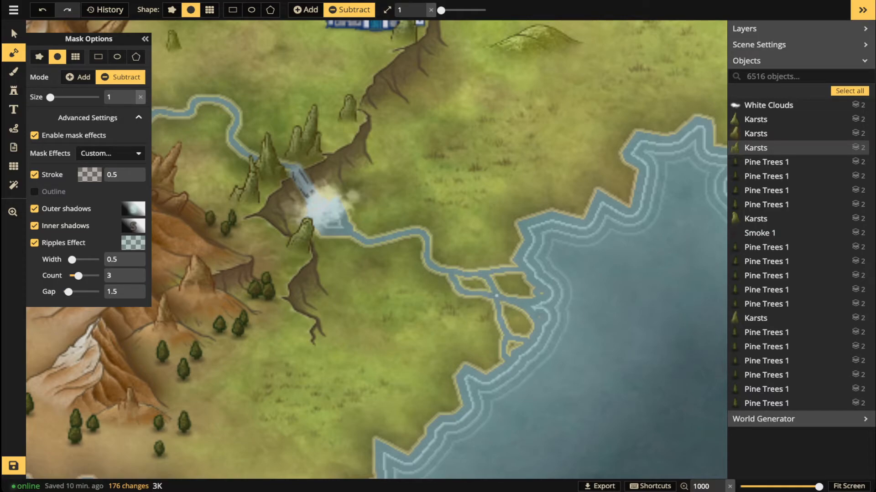
Set the brush size to 9 and paint the sand texture at 0.41 opacity over the delta's islands and banks.
scroll(451, 268, "down", 3)
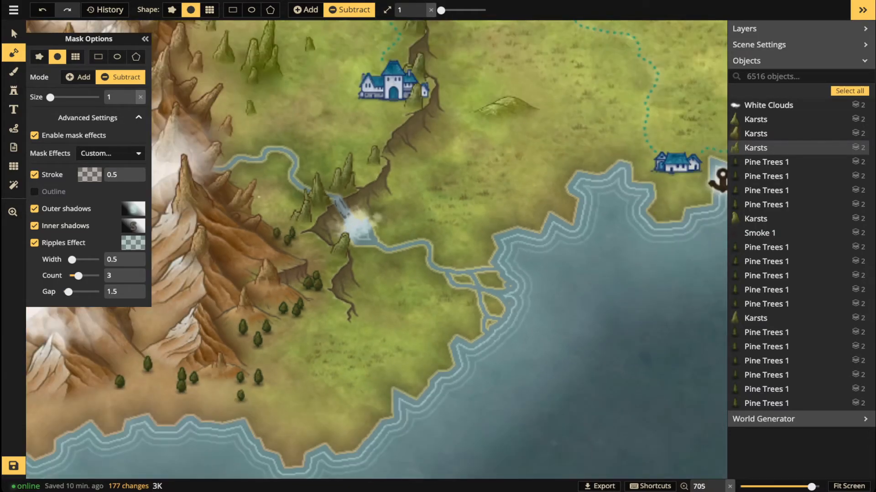
left_click(12, 30)
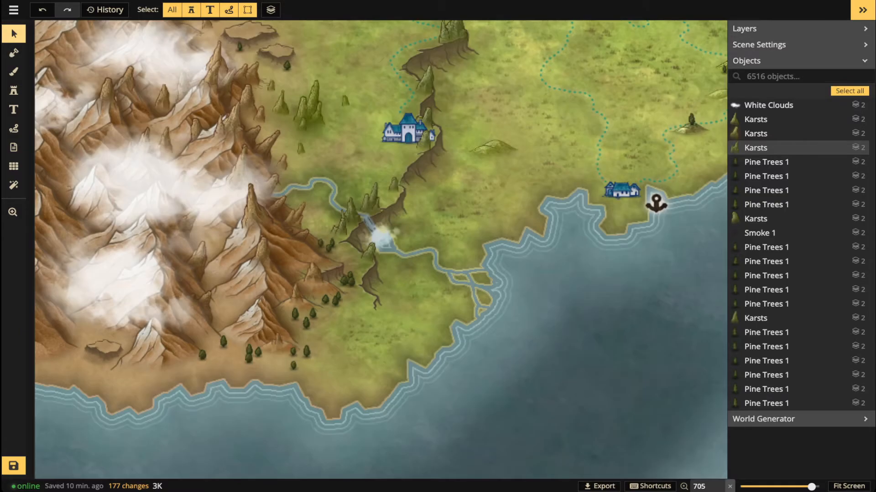
left_click_drag(475, 280, 519, 311)
scroll(519, 311, "up", 6)
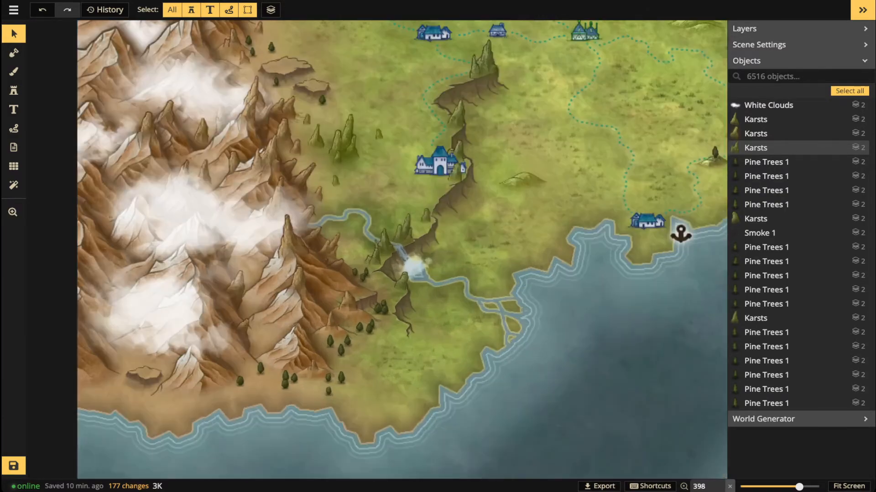
scroll(508, 294, "up", 2)
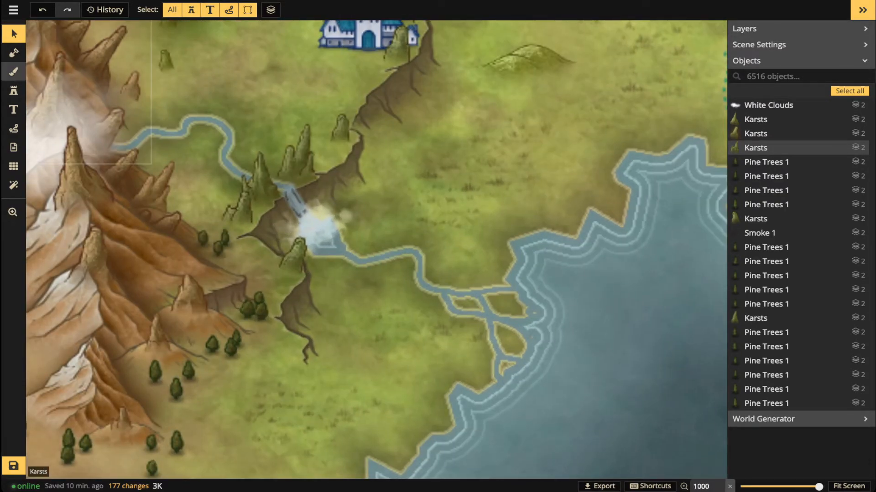
key("b")
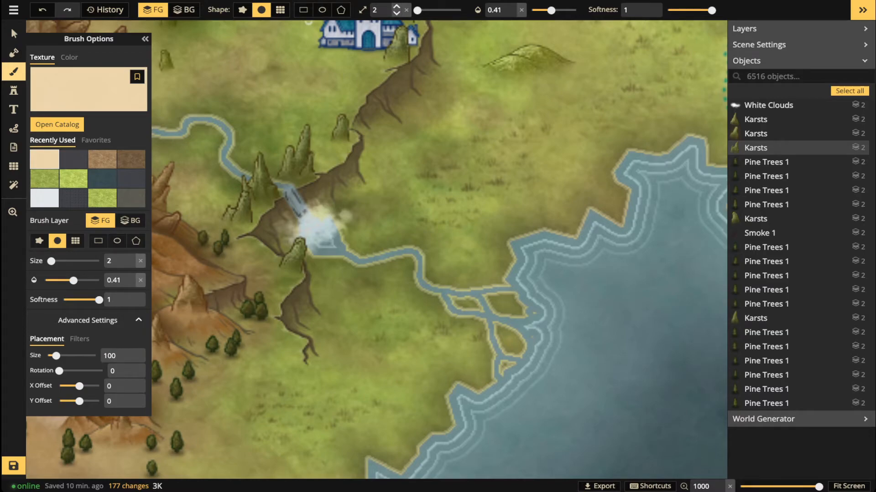
key("w")
key("w")
key("w")
key("w")
key("w")
key("w")
key("w")
key("w")
key("w")
key("w")
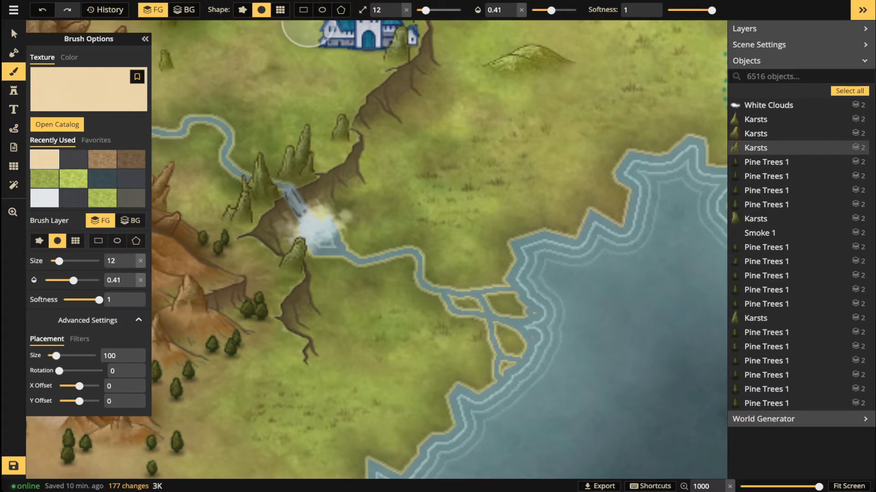
key("s")
key("s")
key("s")
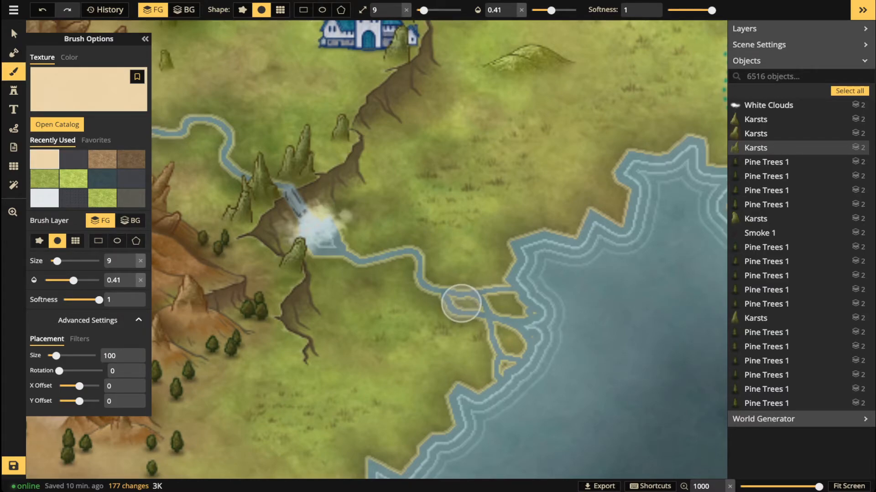
mouse_move(459, 303)
left_mouse_down()
mouse_move(507, 304)
mouse_move(489, 303)
mouse_move(515, 344)
mouse_move(510, 336)
mouse_move(511, 356)
mouse_move(502, 294)
mouse_move(441, 286)
mouse_move(463, 294)
mouse_move(513, 258)
mouse_move(509, 281)
mouse_move(471, 308)
mouse_move(498, 332)
mouse_move(501, 349)
mouse_move(499, 332)
mouse_move(453, 300)
mouse_move(495, 300)
mouse_move(521, 326)
mouse_move(490, 309)
mouse_move(511, 357)
mouse_move(489, 311)
mouse_move(503, 357)
mouse_move(438, 293)
mouse_move(469, 305)
mouse_move(429, 289)
mouse_move(472, 307)
mouse_move(542, 308)
left_mouse_up()
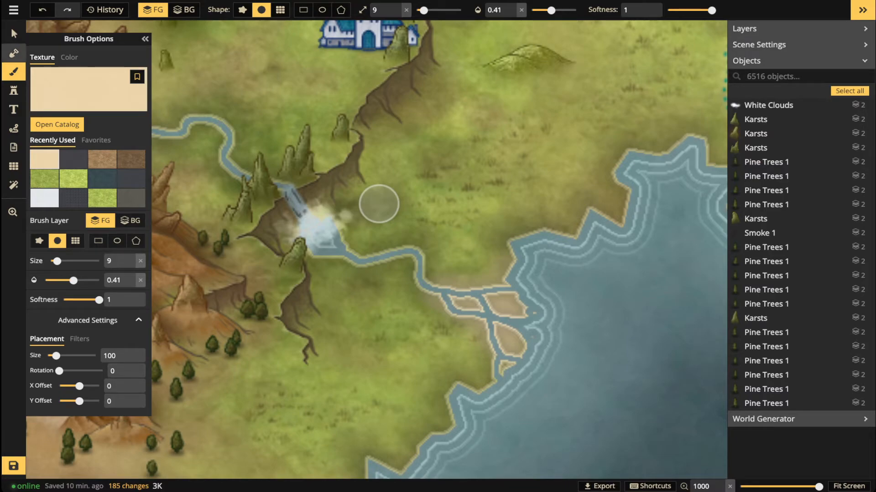
Subtract small spots of land with the size 1 mask around the islet at the delta's southern mouth.
left_click(14, 53)
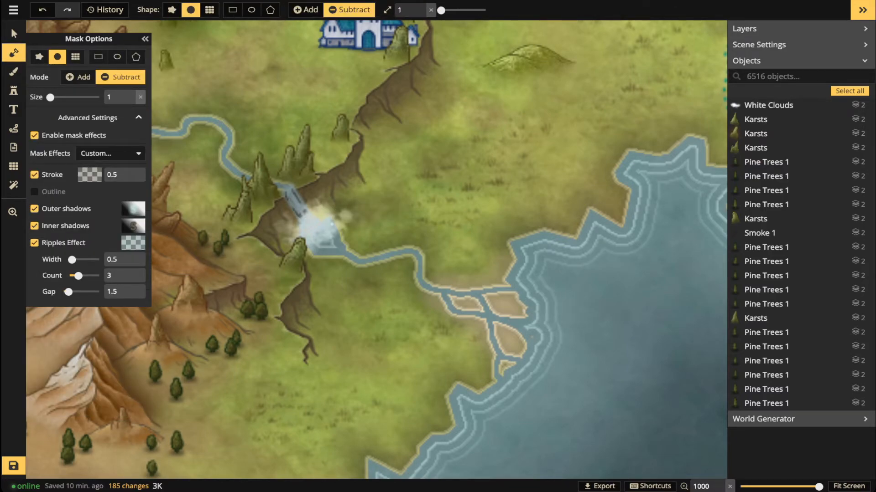
left_click(504, 373)
left_click(513, 362)
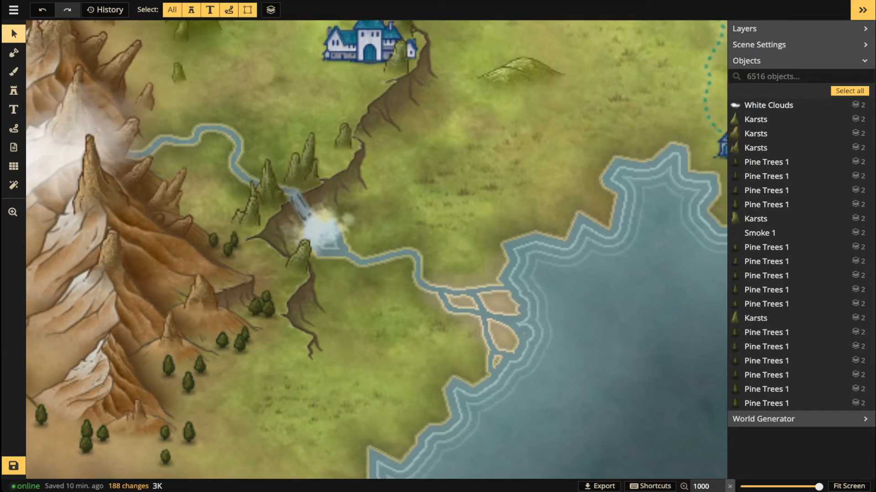
Examine the reshaped river and delta in wider view, continuing north across Celas to the castle and northern bay.
scroll(368, 264, "down", 5)
key("space")
left_click_drag(368, 265, 303, 340)
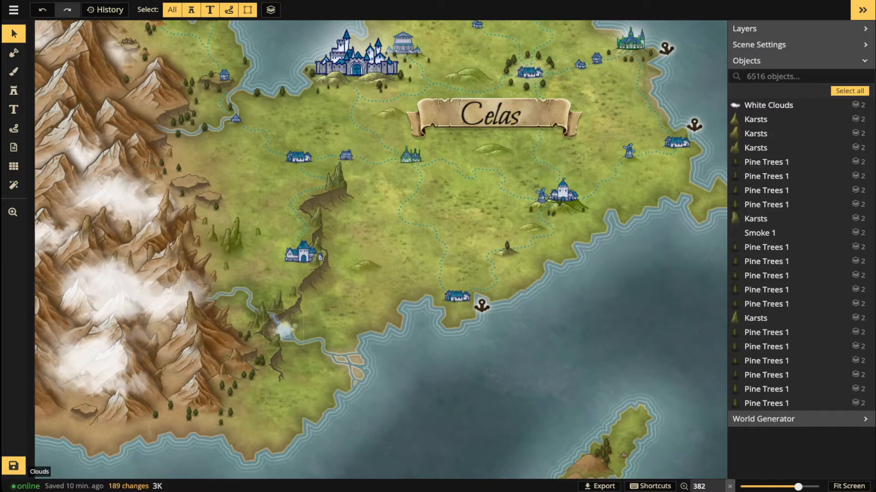
scroll(254, 174, "up", 2)
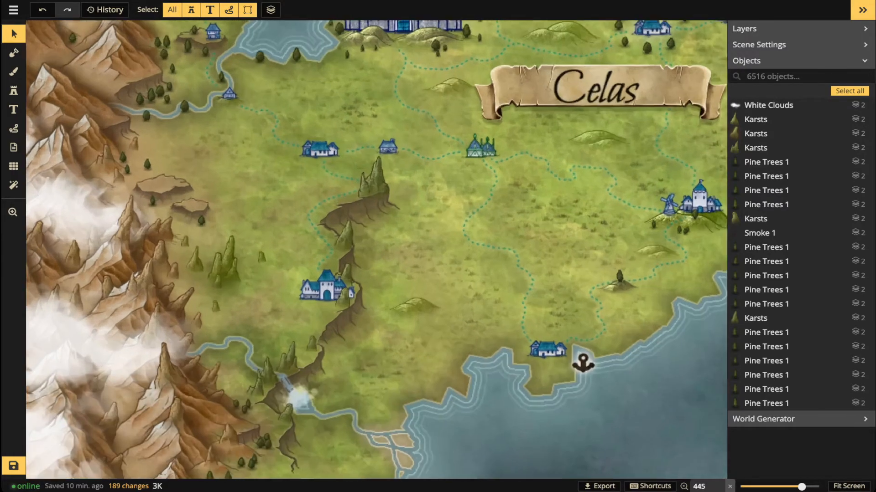
key("space")
left_click_drag(310, 182, 341, 435)
scroll(276, 221, "up", 1)
key("space")
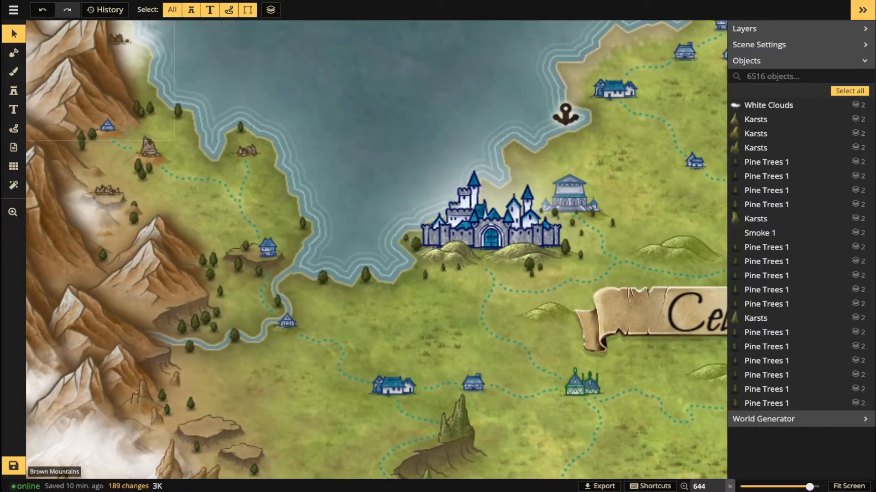
key("space")
left_click_drag(268, 250, 250, 224)
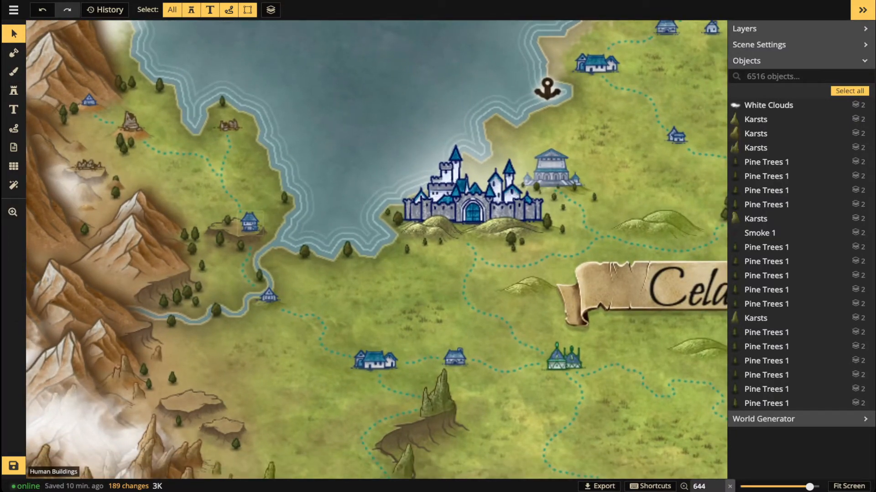
left_click(250, 223)
left_click(269, 295, "shift")
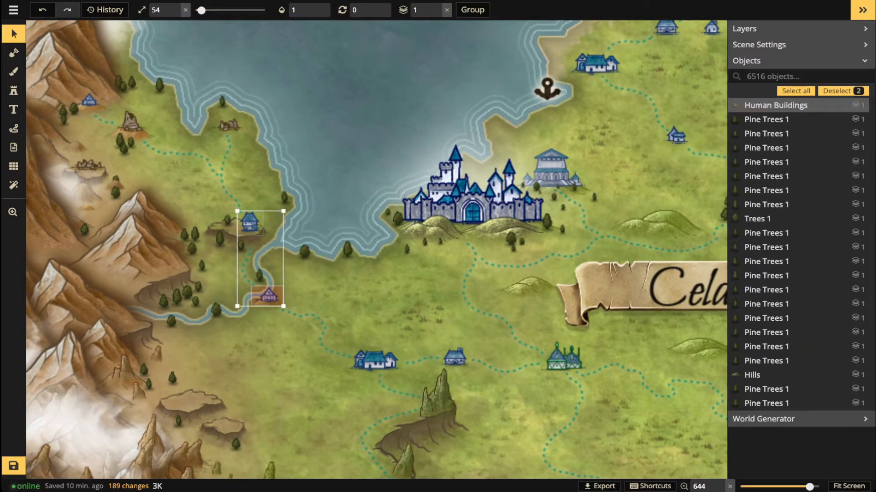
key("Escape")
Select the settlements along Celas's central road and northwestern coast, up to the human city at the northern tip.
left_click(375, 361)
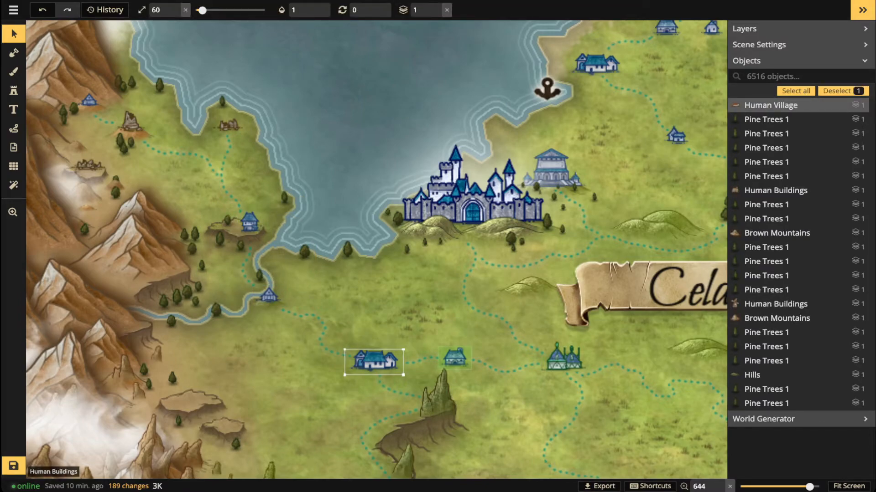
left_click(455, 358, "shift")
left_click(564, 360, "shift")
left_click_drag(600, 311, 413, 465)
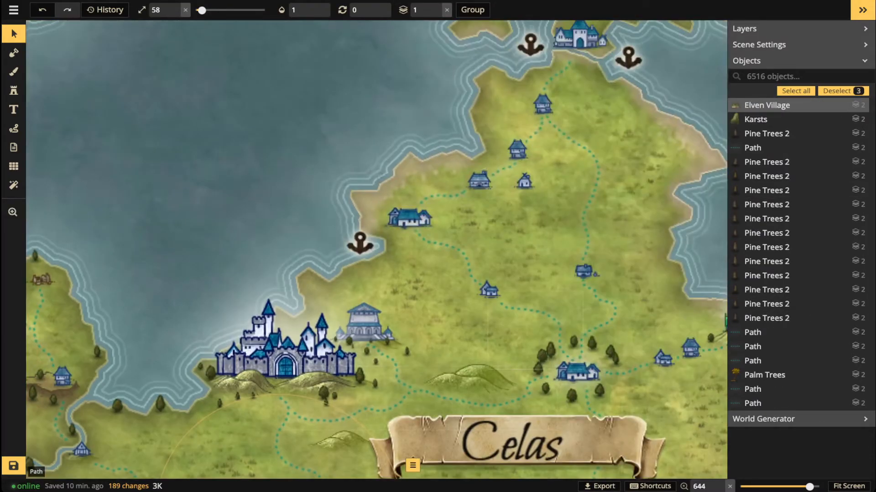
left_click(489, 290, "shift")
left_click(408, 219, "shift")
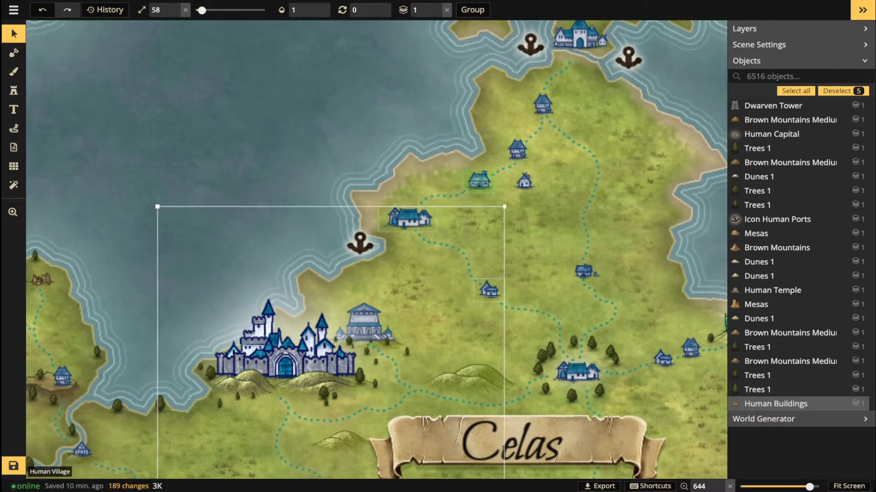
left_click(478, 180, "shift")
left_click(524, 181, "shift")
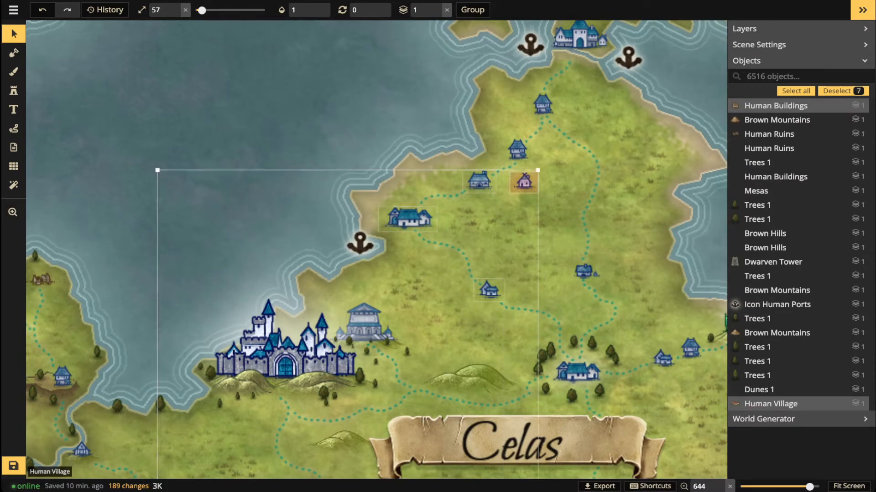
left_click(517, 149, "shift")
left_click(542, 104, "shift")
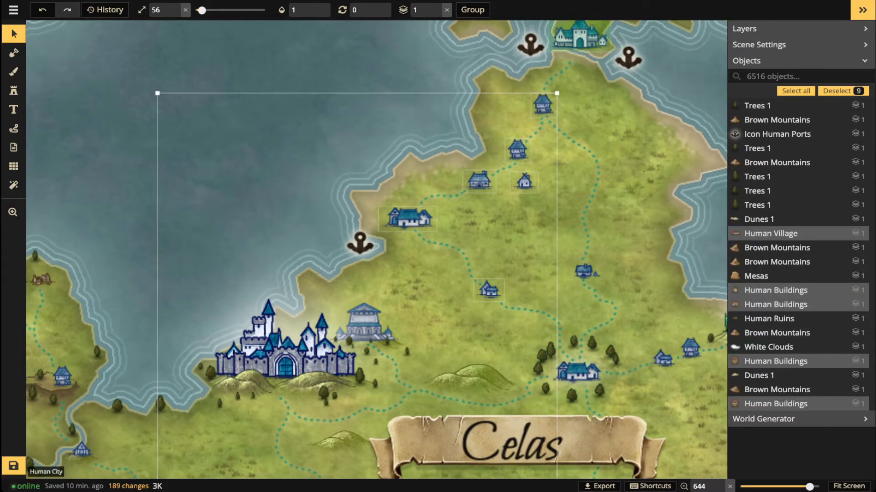
left_click(580, 37, "shift")
Add the buildings, village and windmill of eastern Celas and the settlements in the south to the selection.
key("space")
left_click_drag(587, 273, 363, 262)
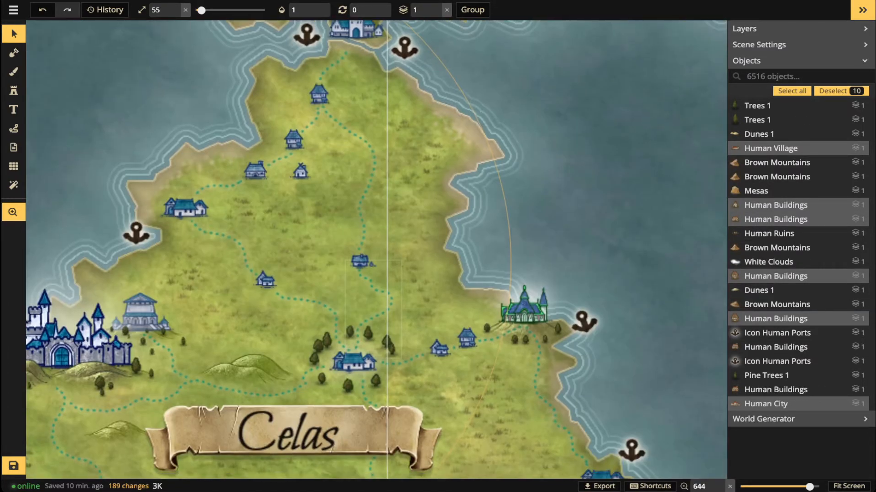
left_click(361, 262, "shift")
left_click(439, 349, "shift")
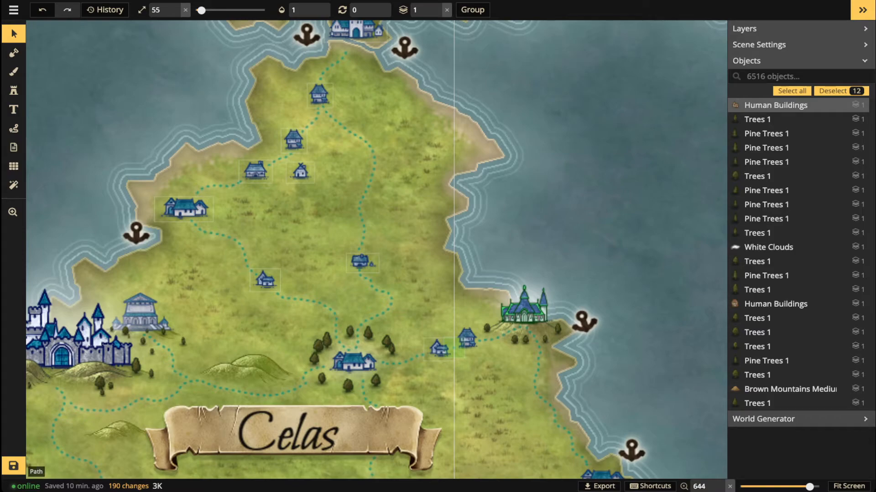
left_click(456, 348, "shift")
left_click(468, 339, "shift")
left_click_drag(467, 339, 413, 125)
left_click(548, 267, "shift")
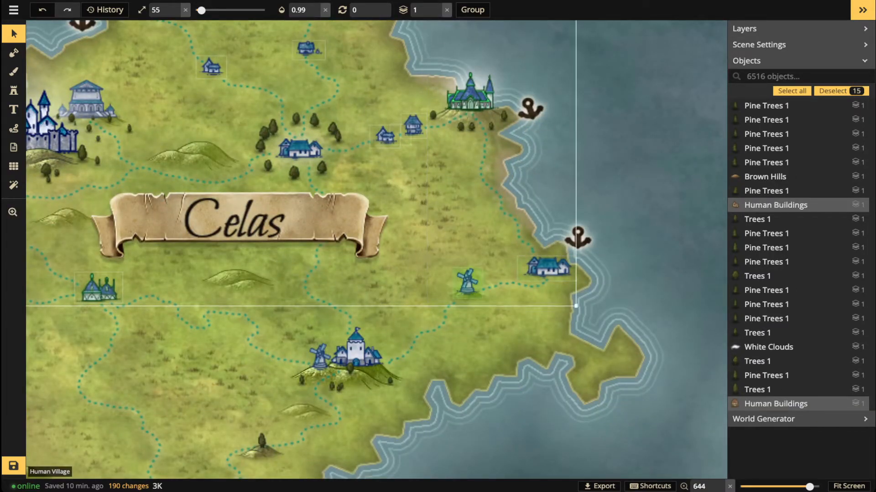
left_click(468, 282, "shift")
left_click_drag(99, 287, 374, 133)
left_click(193, 297, "shift")
left_click(453, 371, "shift")
Review the selected settlements across Celas and look through the object list for their entries, finishing with the selection cleared.
left_click_drag(228, 207, 433, 363)
left_click_drag(410, 169, 298, 230)
scroll(298, 231, "down", 1)
scroll(323, 222, "down", 5)
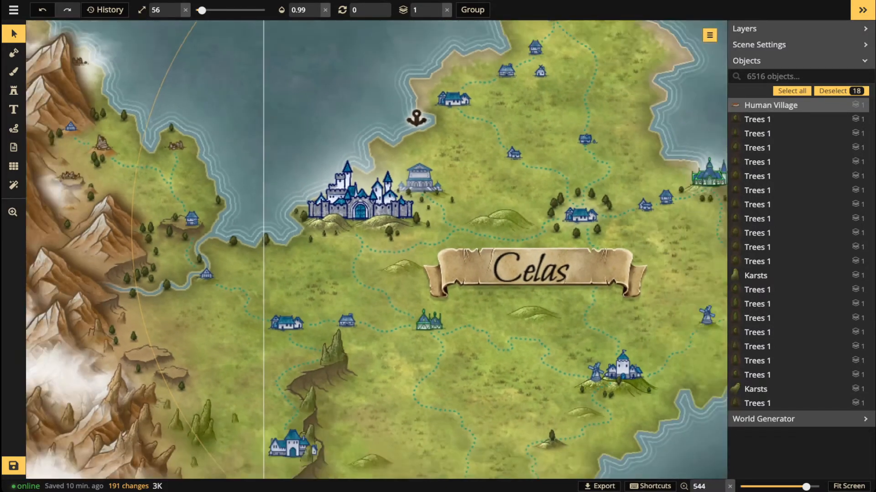
left_click(315, 6)
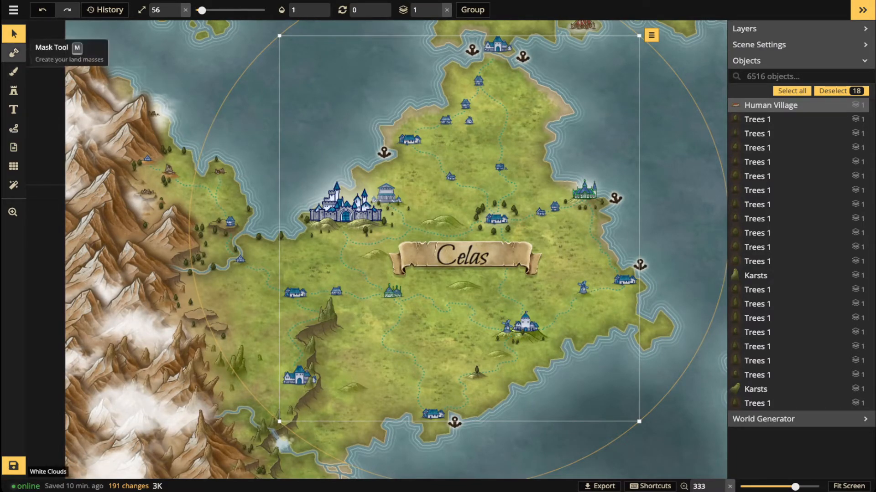
scroll(785, 199, "up", 4)
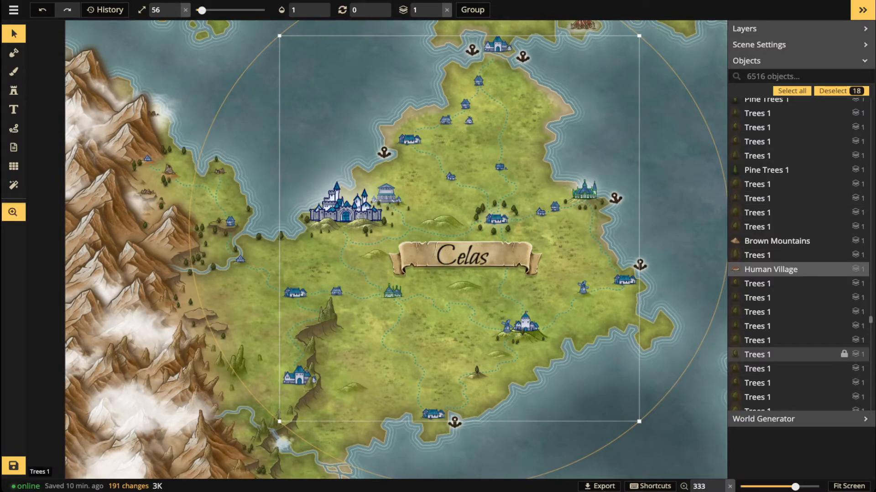
left_click(784, 355, "ctrl")
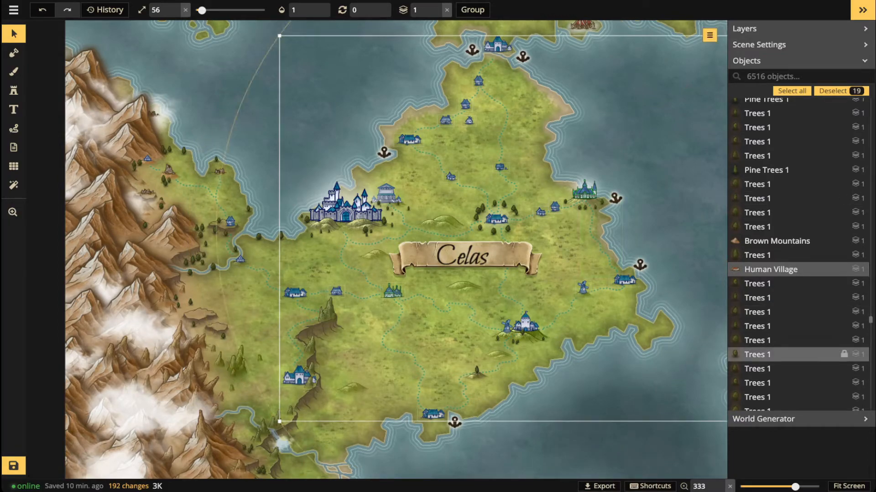
left_click(784, 354, "ctrl")
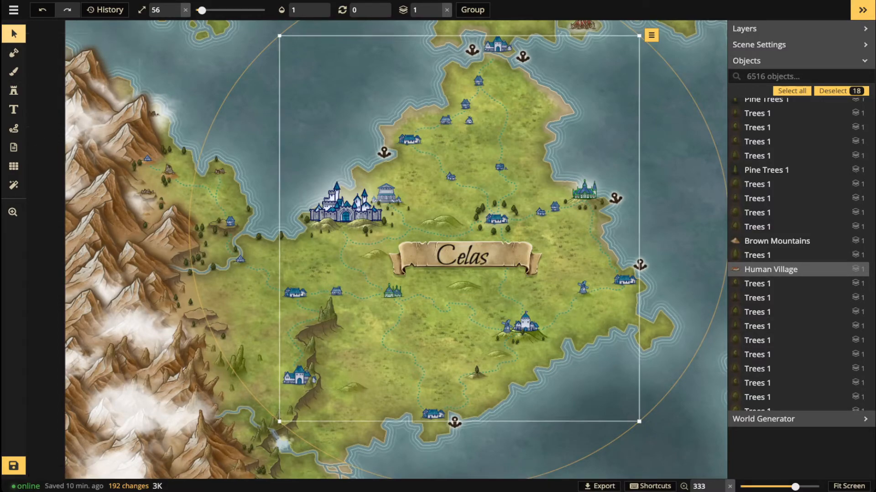
scroll(798, 255, "up", 3)
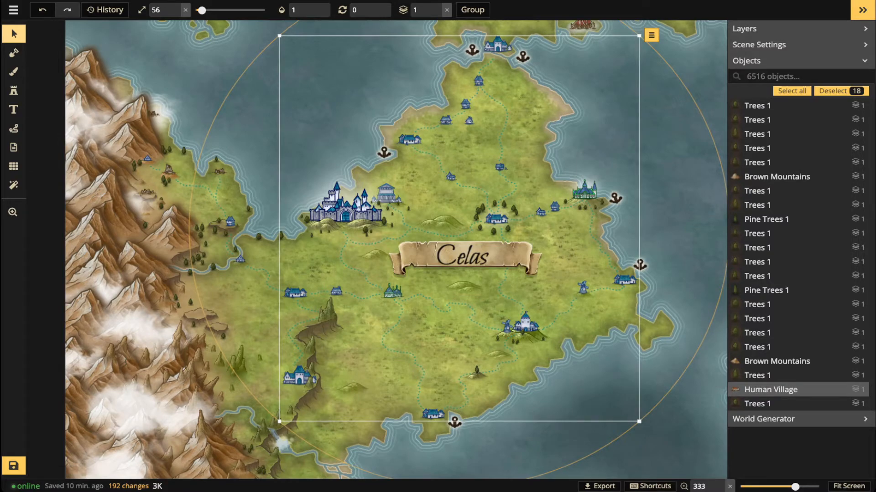
scroll(718, 285, "up", 2)
scroll(775, 333, "up", 1)
scroll(775, 333, "down", 10)
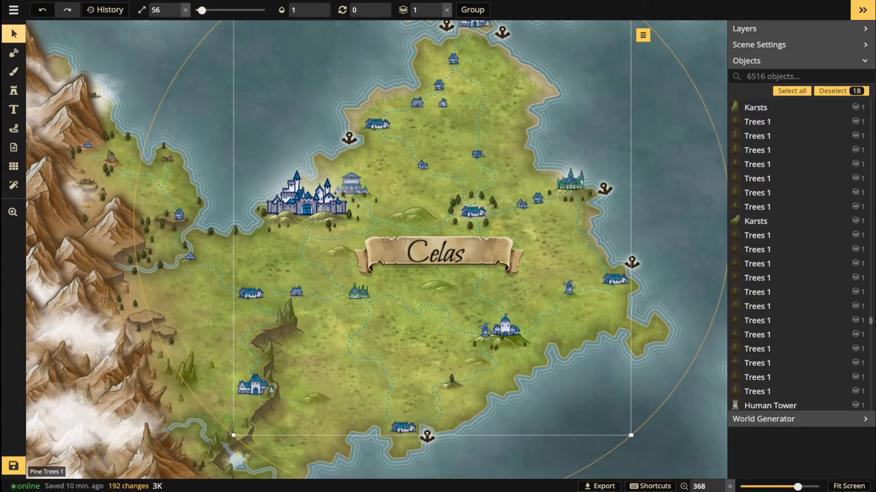
scroll(775, 268, "down", 4)
scroll(775, 268, "down", 4)
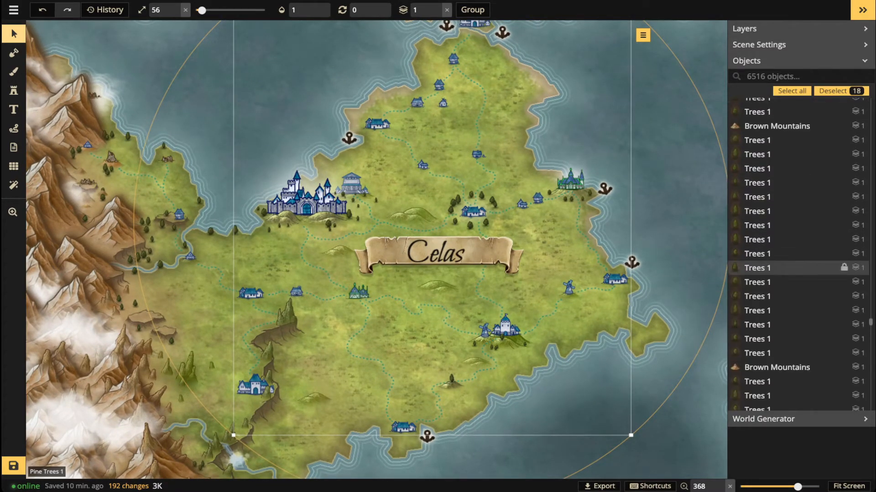
scroll(775, 268, "up", 10)
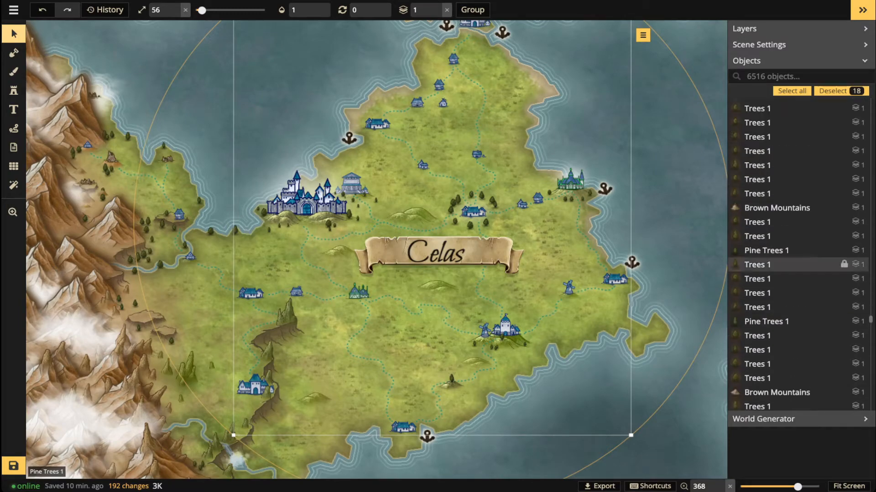
scroll(387, 358, "up", 2)
key("shift")
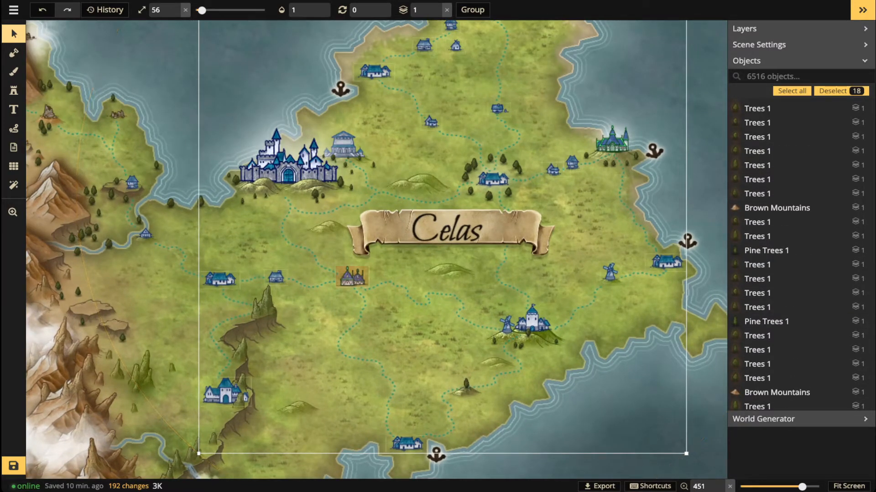
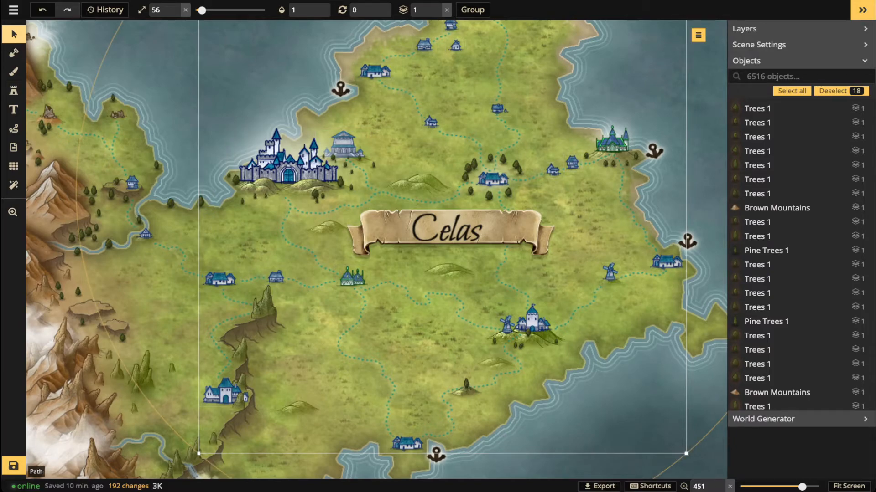
left_click(13, 34)
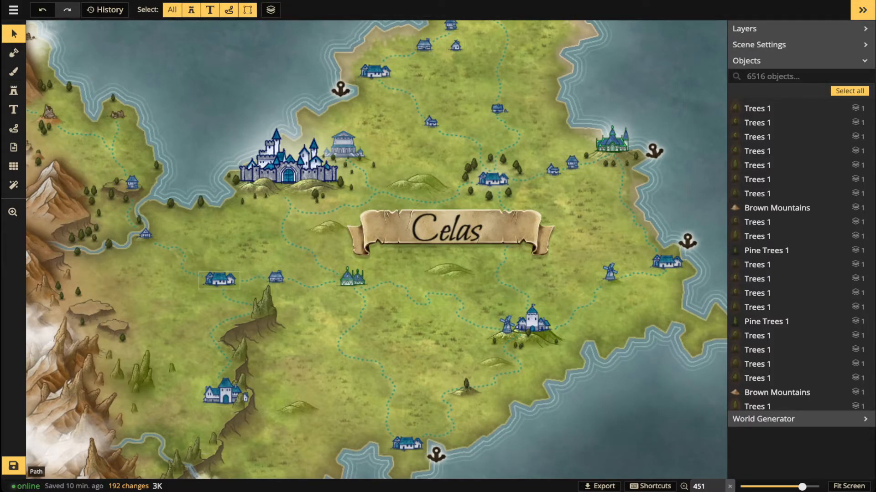
left_click(219, 279)
left_click(223, 392, "shift")
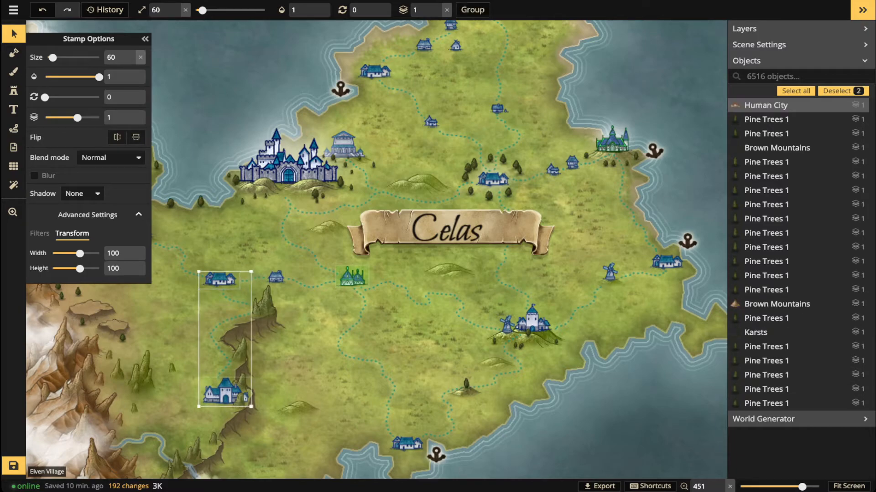
left_click(352, 276, "shift")
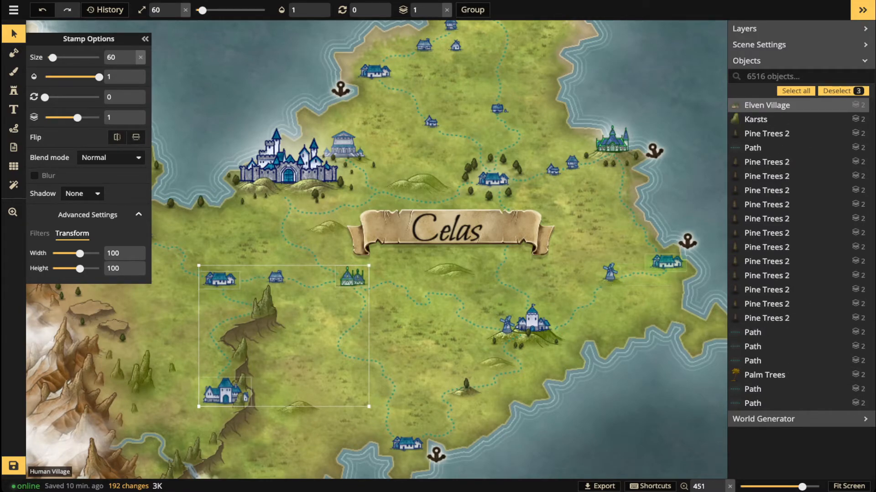
key("Escape")
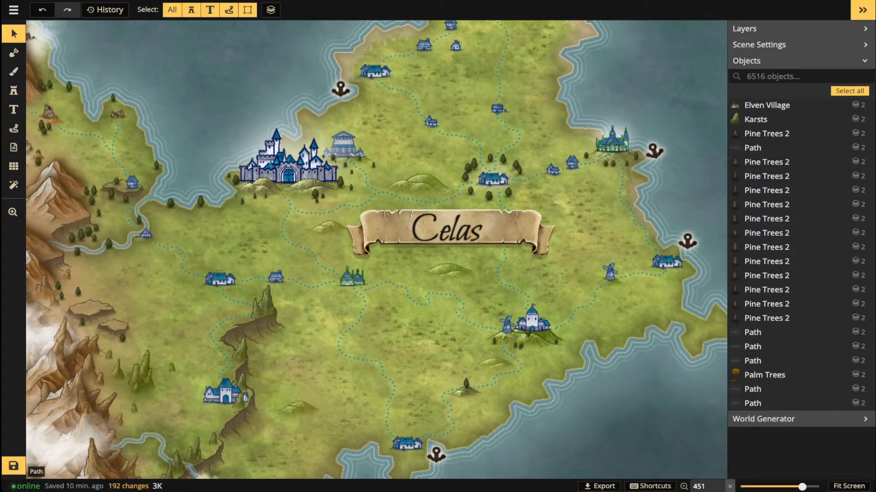
Select the Elven village, the eastern and southern coastal villages, and the village and city in western Celas.
left_click(375, 71)
left_click(352, 276, "shift")
left_click(667, 262, "shift")
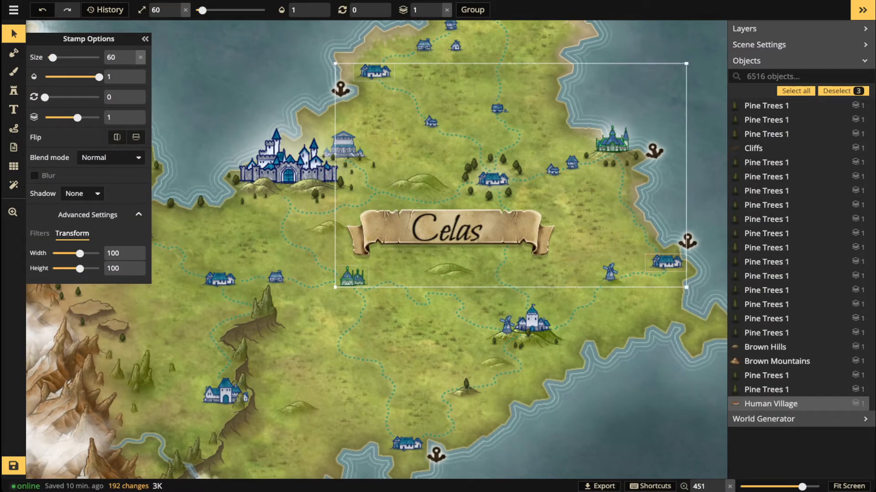
left_click(219, 279, "shift")
left_click(225, 391, "shift")
left_click(407, 444, "shift")
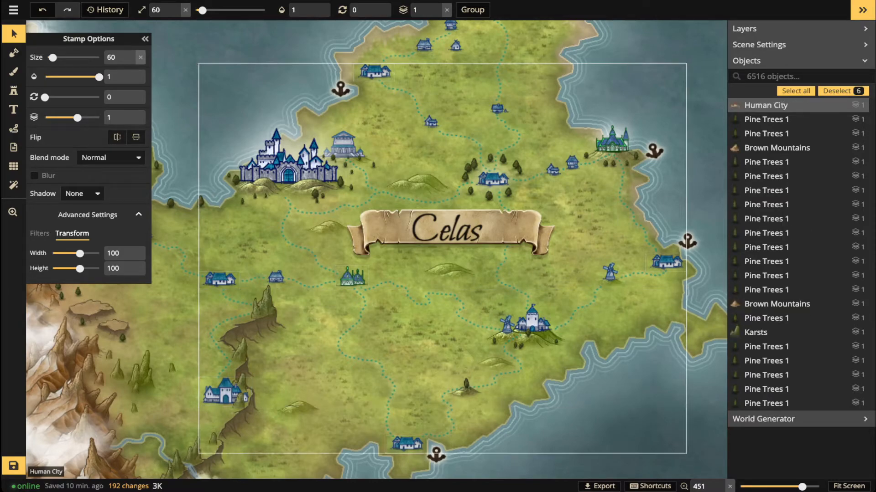
left_click(375, 72, "shift")
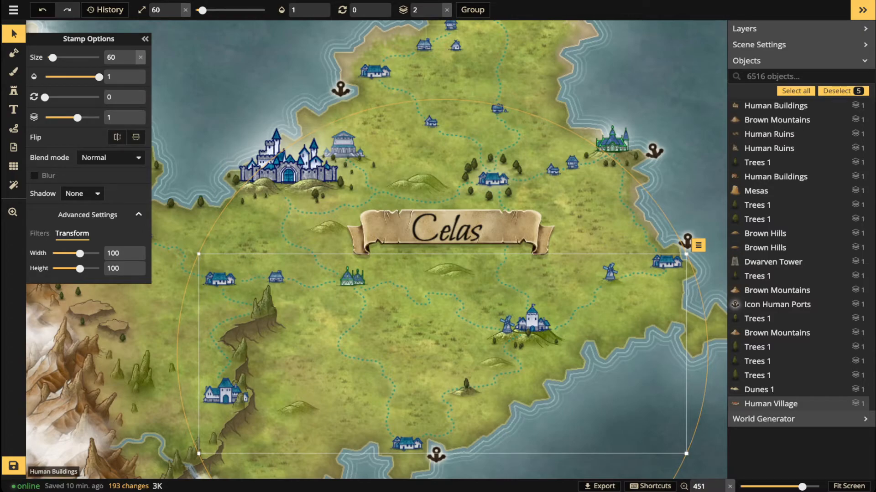
Give the selected settlements a white (FFFFFF) Object shadow with a blur of 8.4.
left_click(82, 193)
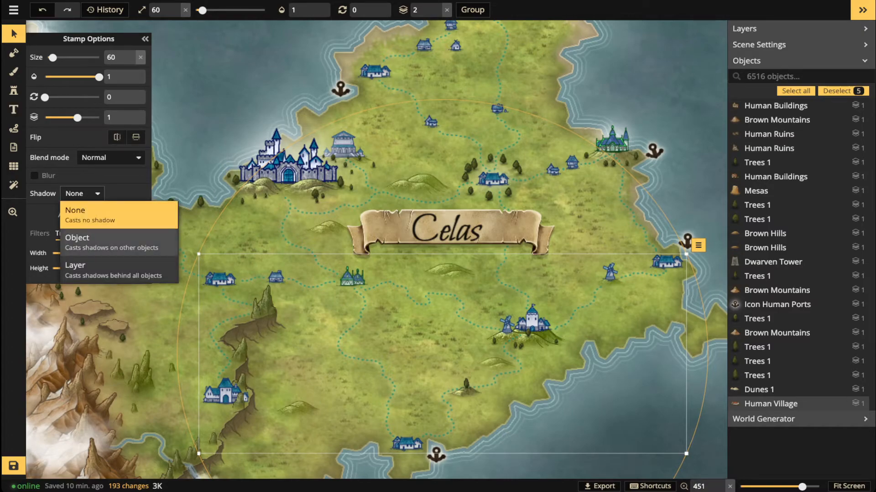
left_click(77, 239)
left_click(135, 193)
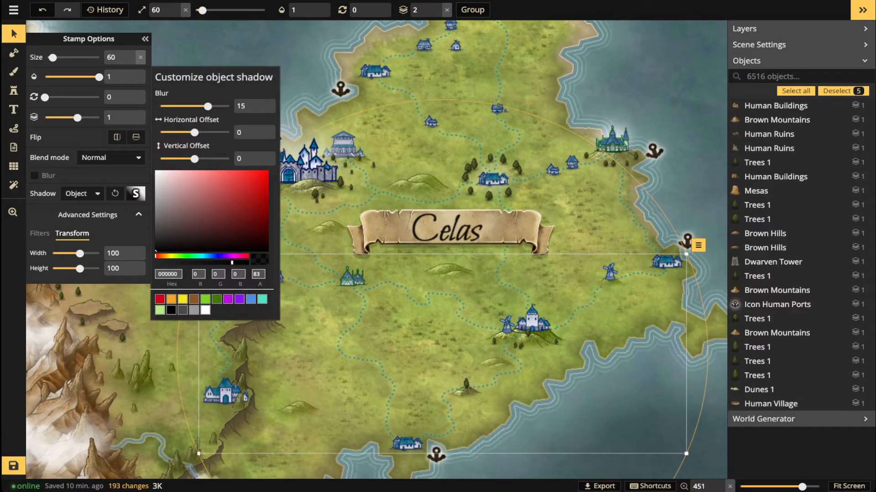
left_click(205, 310)
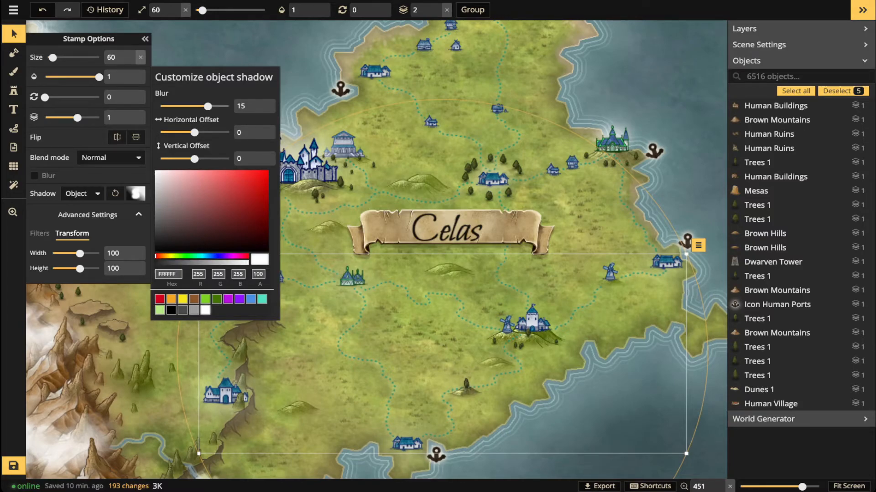
left_click_drag(207, 106, 198, 105)
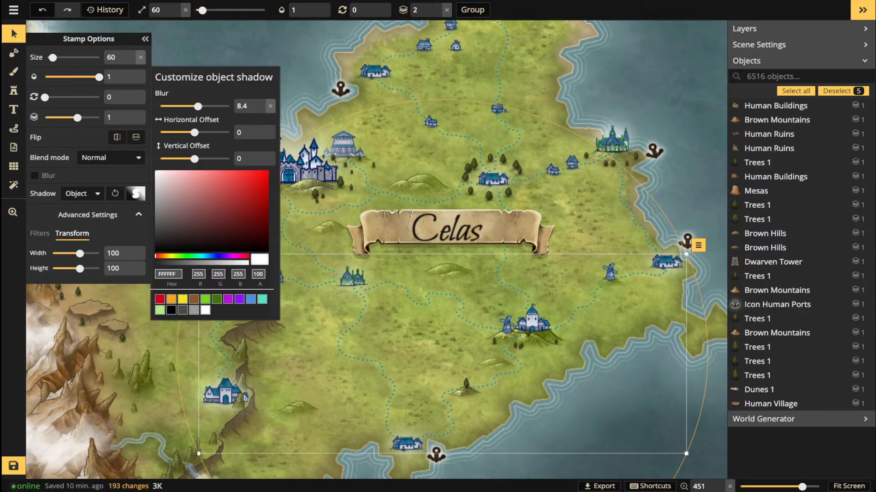
key("Escape")
key("Escape")
Check the white shadow around the settlements across Celas and the area near the castle.
scroll(480, 359, "down", 3)
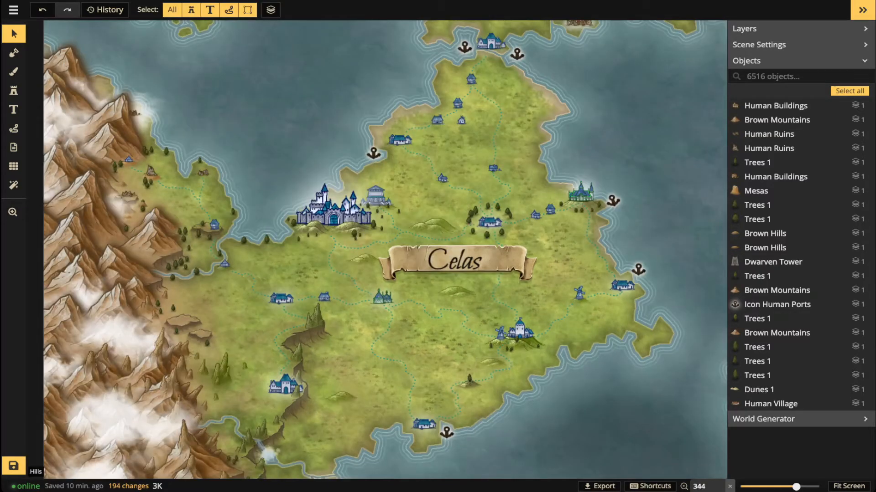
scroll(330, 282, "up", 3)
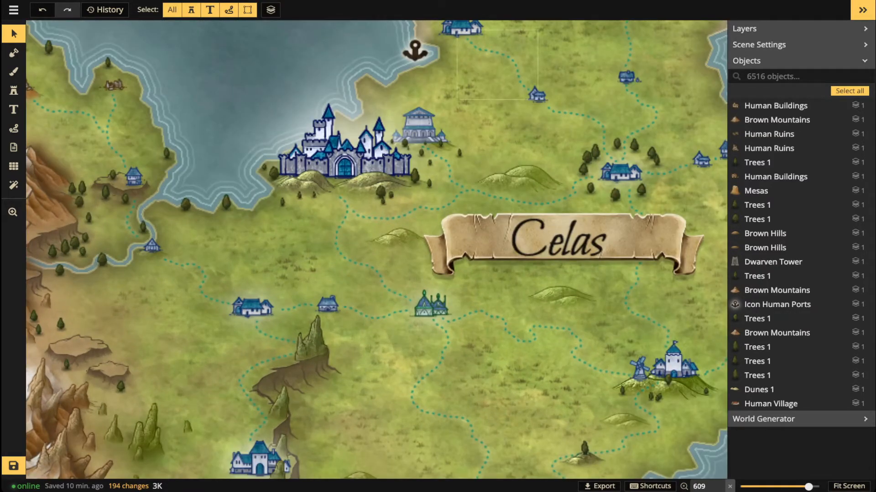
left_click_drag(537, 95, 393, 277)
left_click_drag(200, 314, 275, 206)
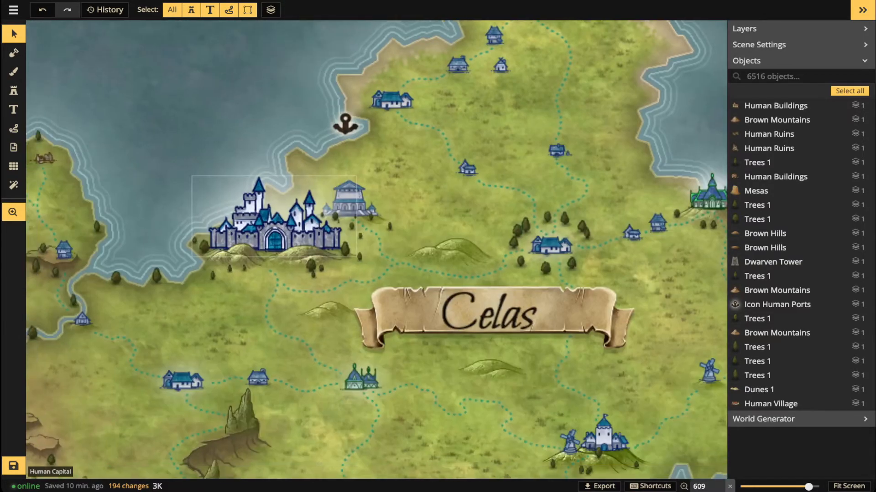
Select the small house west of the Elven village together with the northwestern coastal village and the small houses across northern Celas.
left_click(258, 378)
left_click_drag(391, 100, 364, 231)
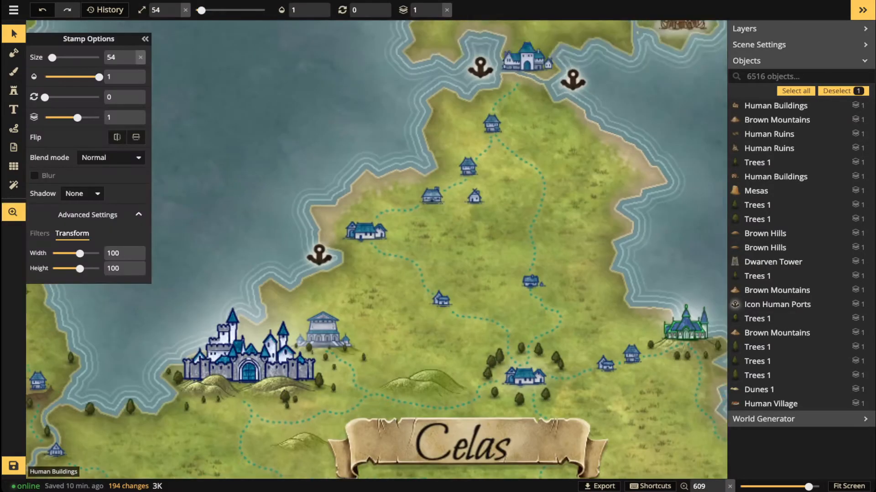
left_click(365, 232, "shift")
left_click(531, 283, "shift")
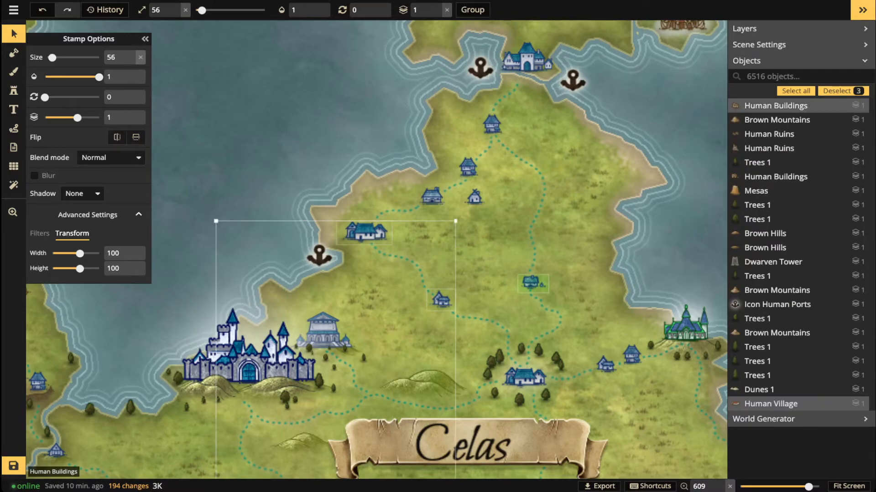
left_click(531, 283, "shift")
left_click(605, 365, "shift")
left_click(632, 355, "shift")
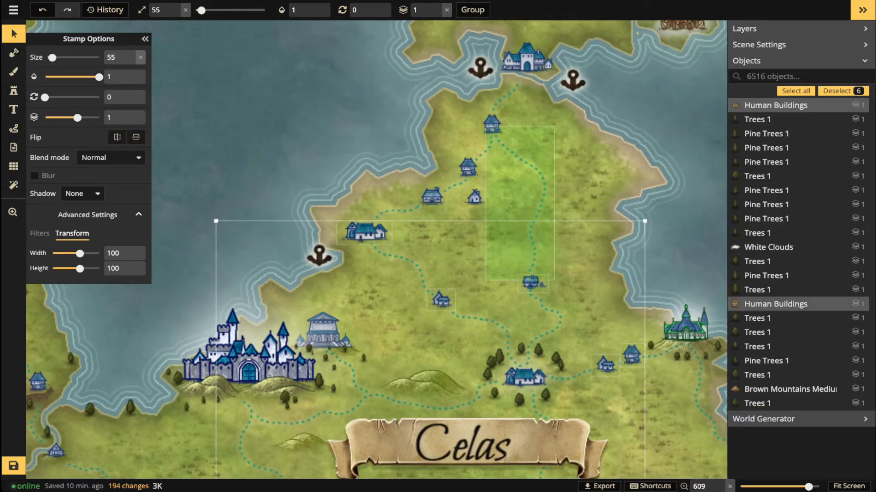
left_click(491, 123, "shift")
left_click(468, 167, "shift")
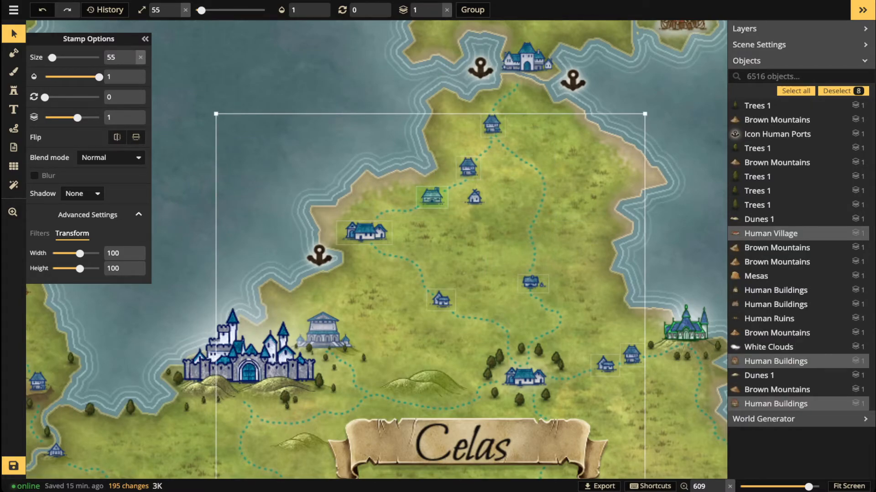
left_click(475, 197, "shift")
left_click(474, 197, "shift")
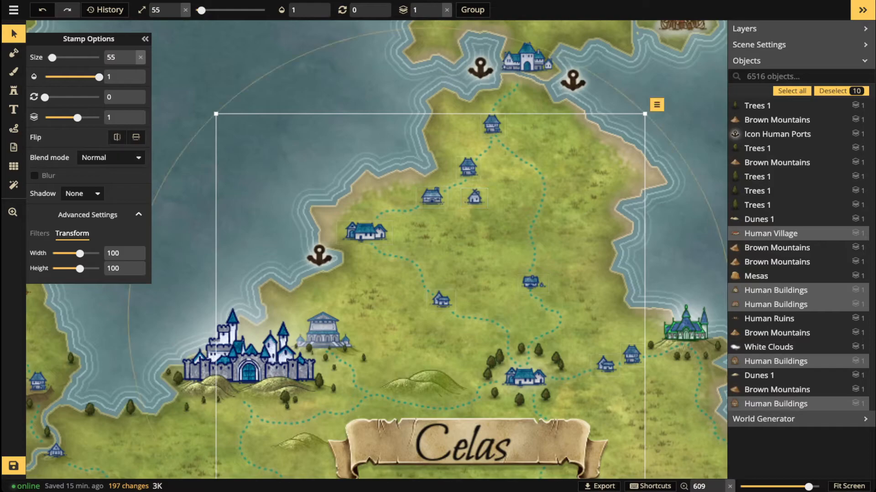
Give the selected settlements a white (FFFFFF) Object shadow with a reduced blur, leaving nothing selected.
left_click(82, 194)
left_click(119, 242)
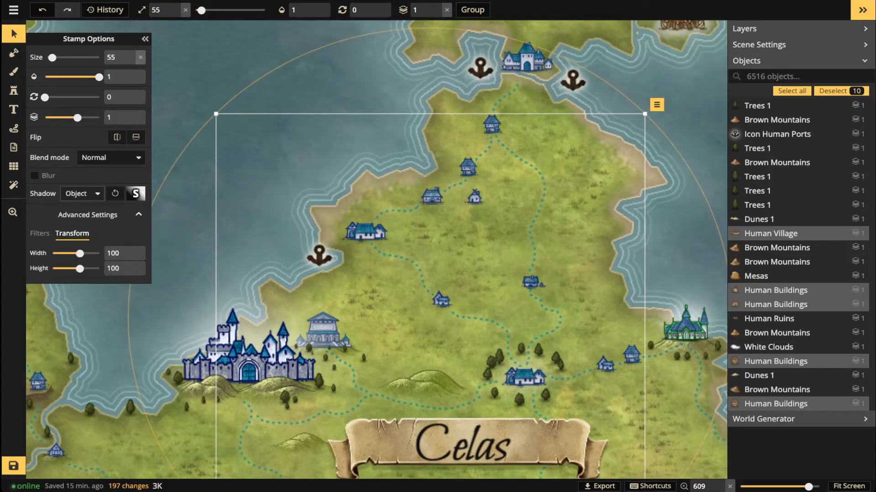
left_click(135, 193)
left_click(205, 310)
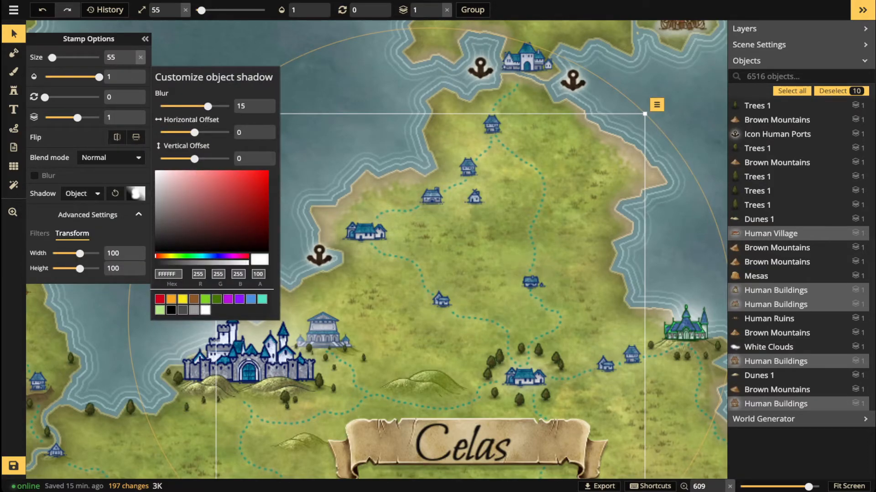
left_click_drag(208, 107, 190, 106)
key("Escape")
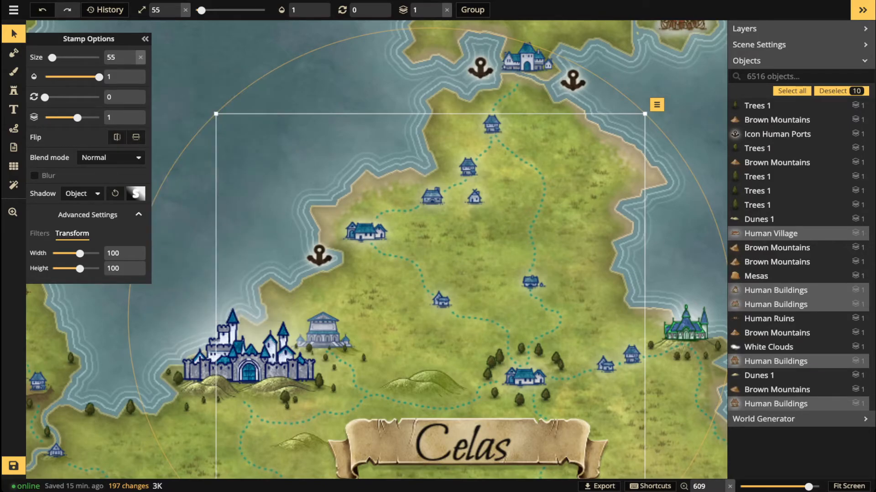
key("Escape")
Stamp small Trees 1 trees at size 54 beside the western village and the small house east of it.
scroll(454, 226, "down", 4)
left_click_drag(453, 226, 455, 124)
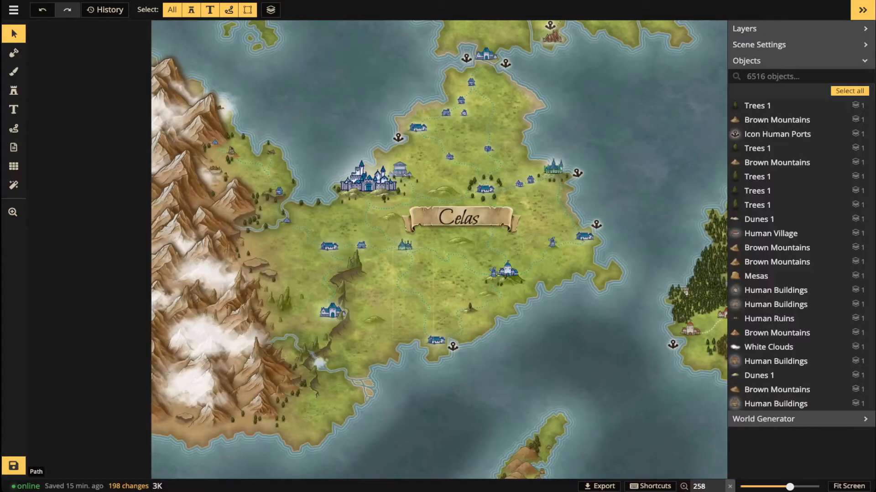
scroll(369, 244, "up", 6)
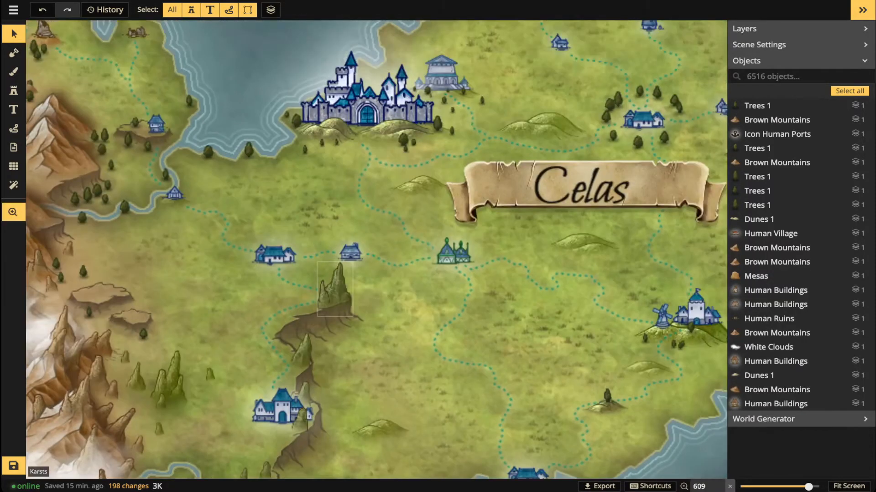
left_click_drag(464, 112, 379, 255)
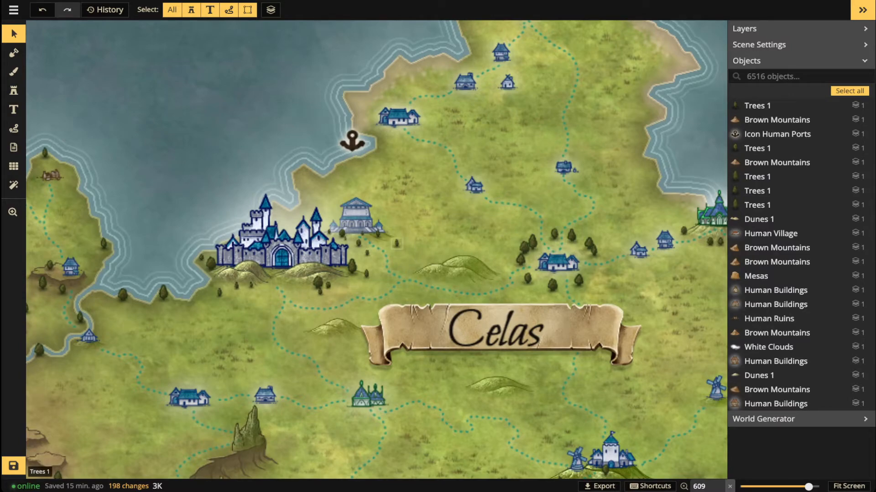
left_click(397, 243)
key("s")
scroll(223, 319, "up", 4)
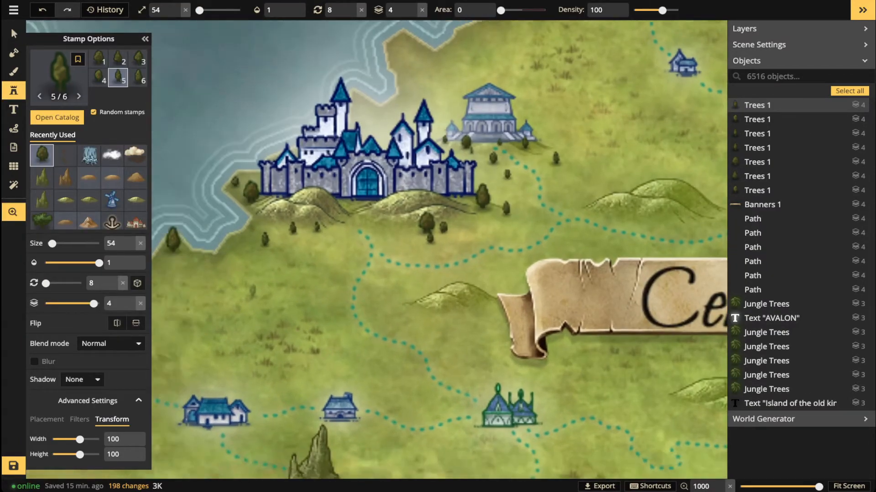
left_click_drag(258, 283, 349, 192)
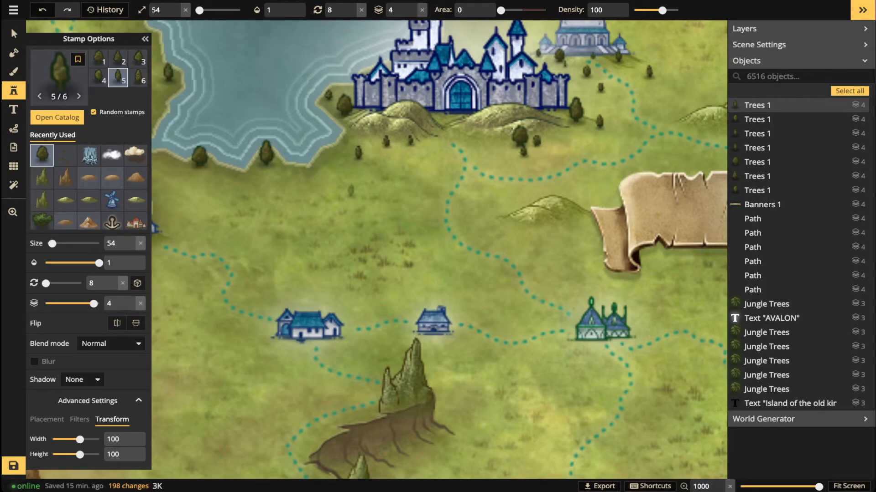
left_click(261, 347)
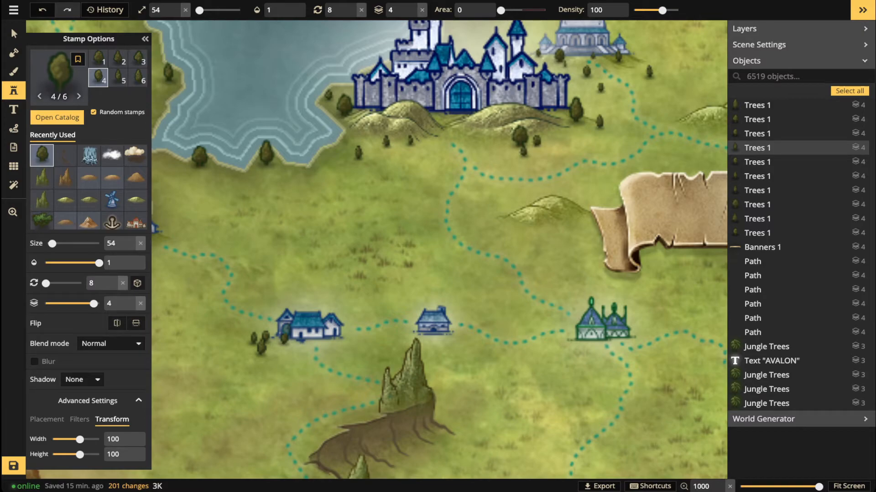
left_click(284, 338)
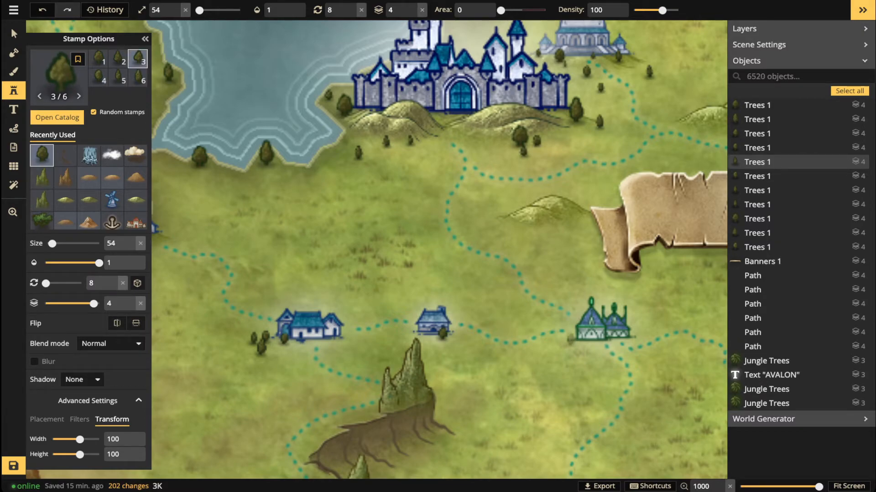
Scatter small trees around the green-domed Elven village and add one at the western village's east side.
left_click(570, 339)
left_click(585, 340)
left_click(576, 349)
left_click(645, 322)
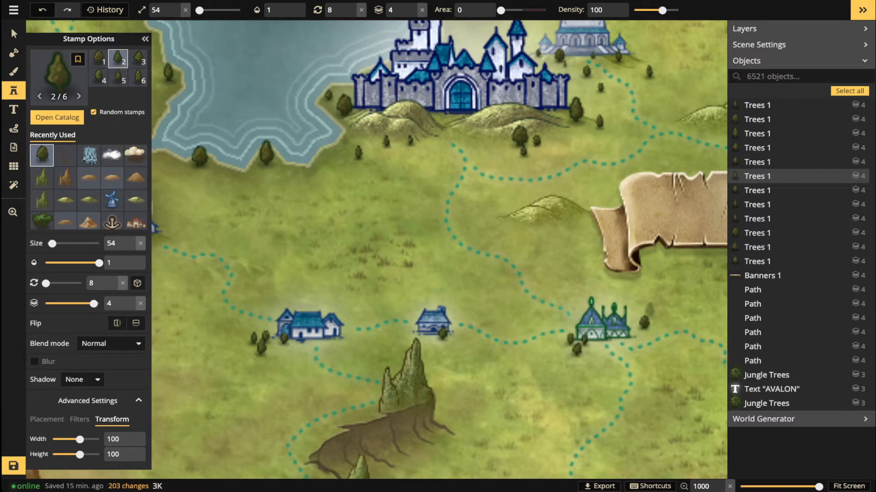
left_click(638, 357)
left_click(574, 298)
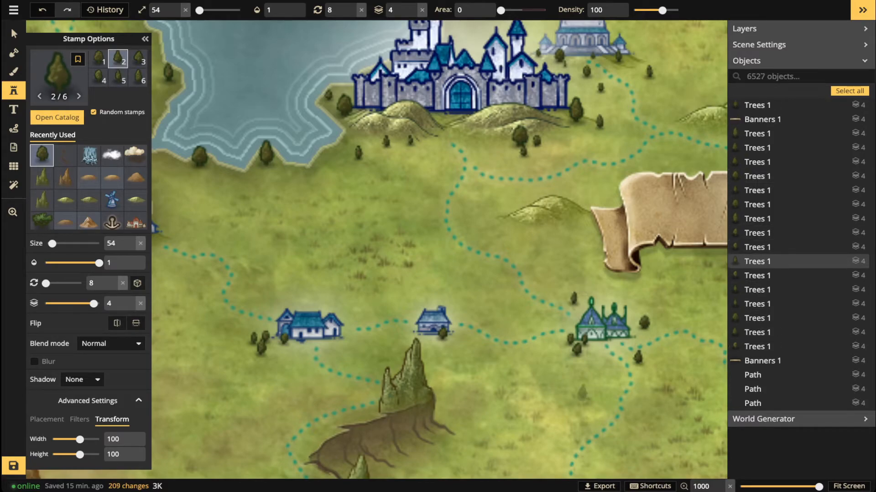
left_click(335, 343)
left_click(348, 325)
Place small trees around the southern coastal village next to its port anchor.
key("space")
left_click_drag(548, 338, 337, 93)
left_click_drag(499, 329, 431, 165)
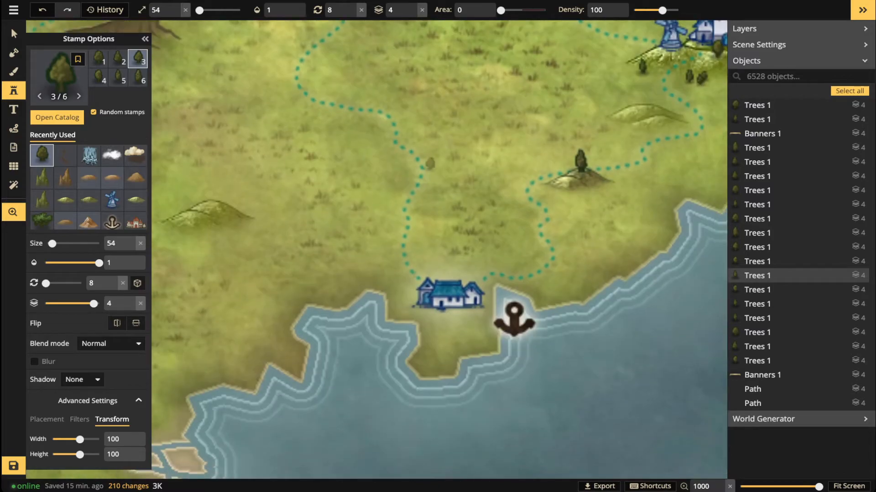
left_click_drag(460, 311, 476, 318)
left_click(400, 300)
left_click(429, 265)
Place small trees around the eastern windmill and along the south side of the eastern coastal village.
key("space")
left_click_drag(640, 134, 432, 382)
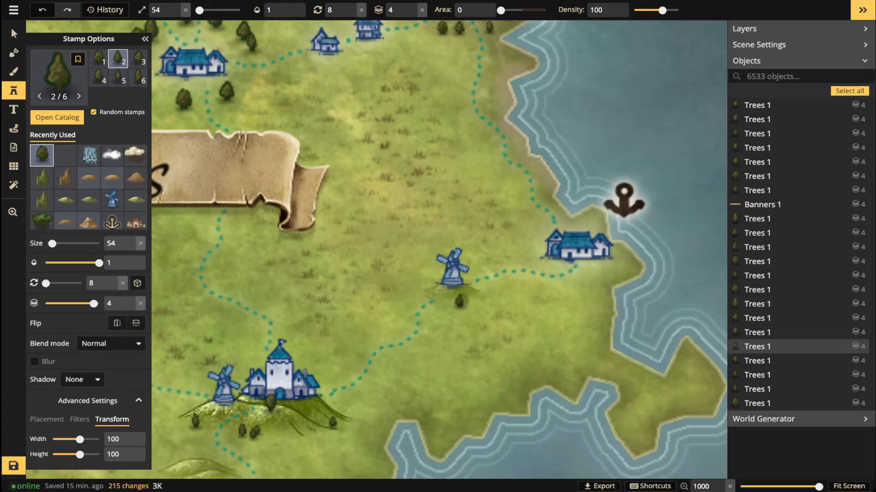
left_click(476, 299)
left_click(407, 297)
left_click(478, 261)
left_click(592, 260)
left_click(608, 263)
left_click(592, 280)
left_click(552, 262)
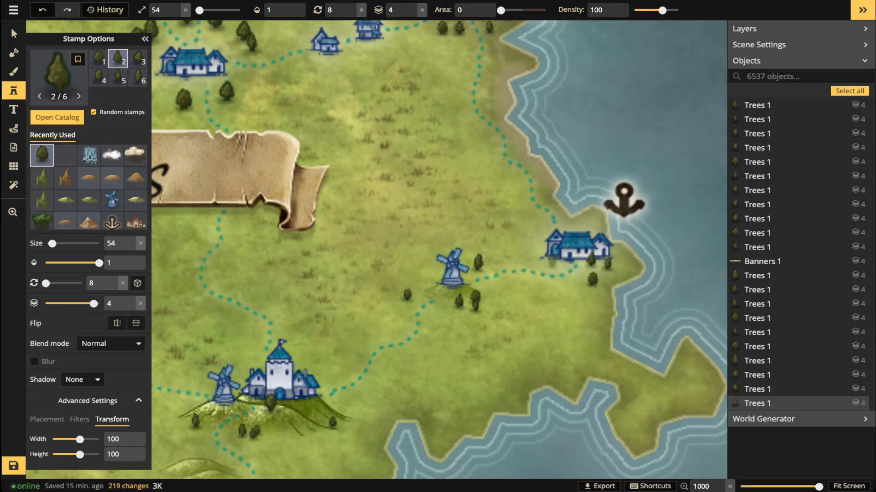
Place a small tree beside each of the two houses along the road west of the green-outlined Elven building.
key("space")
left_click_drag(379, 168, 492, 317)
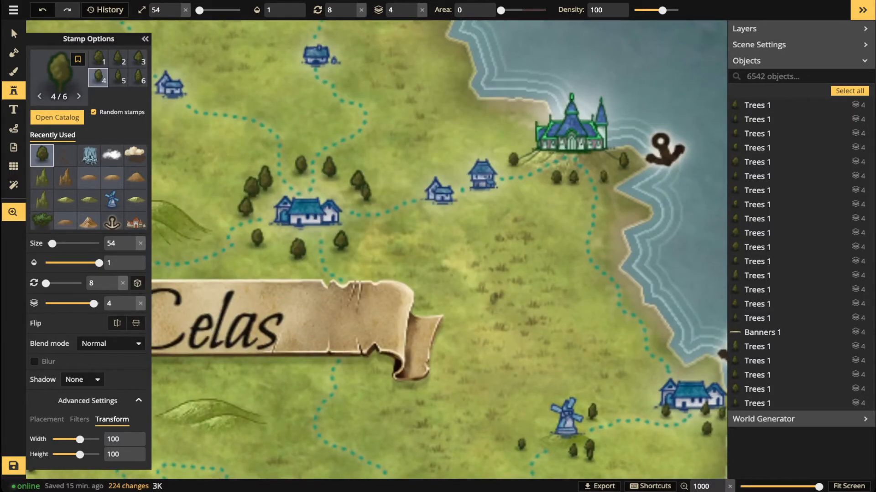
left_click(434, 203)
left_click(489, 187)
Place small trees on both sides of the small house north of the tree-ringed central village.
key("space")
left_click_drag(261, 45, 361, 103)
left_click(391, 104)
left_click(385, 115)
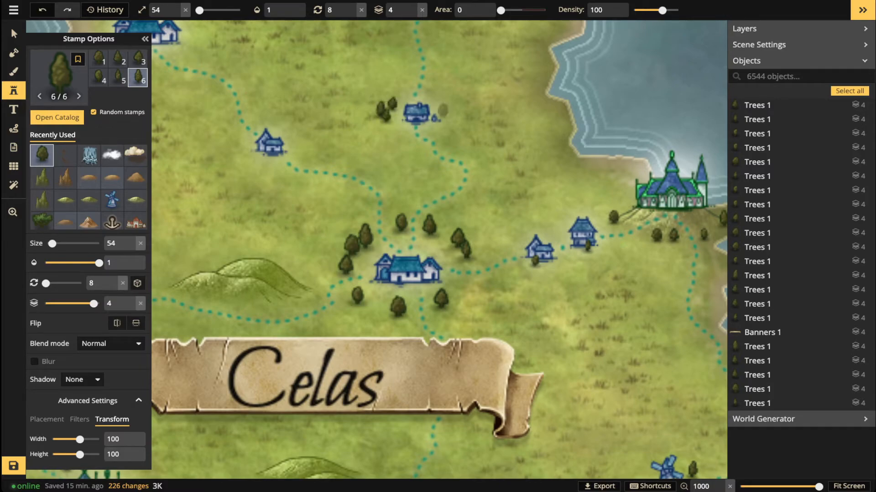
left_click(451, 105)
Surround the lone house on the road northwest of the central village with a few small trees.
left_click(294, 132)
left_click(264, 166)
left_click(276, 169)
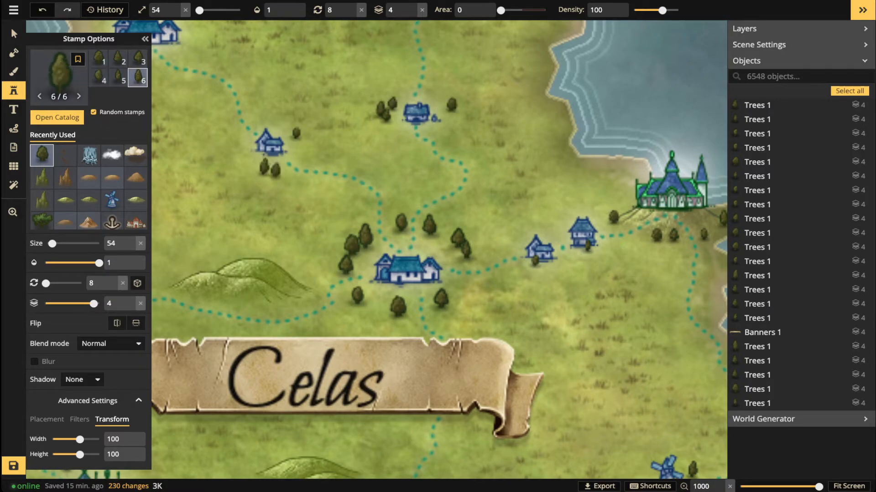
left_click(268, 180)
left_click(231, 132)
Place small trees around the northwestern coastal village and beside the house and hut northeast of it.
key("space")
left_click_drag(230, 131, 504, 223)
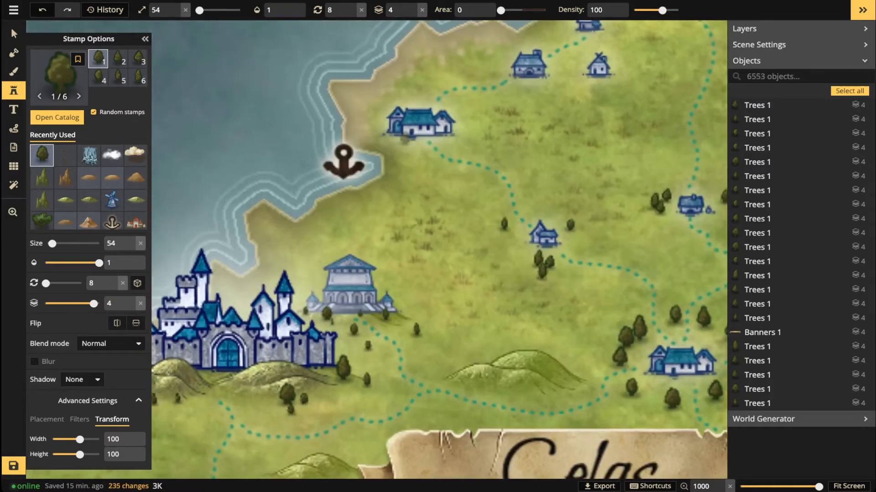
left_click(409, 137)
left_click(403, 148)
left_click(539, 82)
left_click(453, 138)
left_click(537, 80)
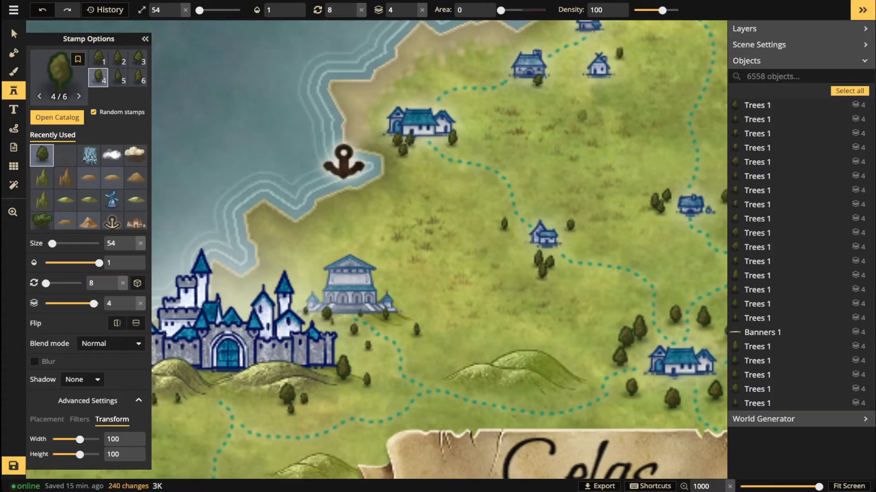
left_click(619, 53)
Place small trees beside the two northernmost houses on the road below the northern city.
key("space")
left_click_drag(583, 118, 473, 332)
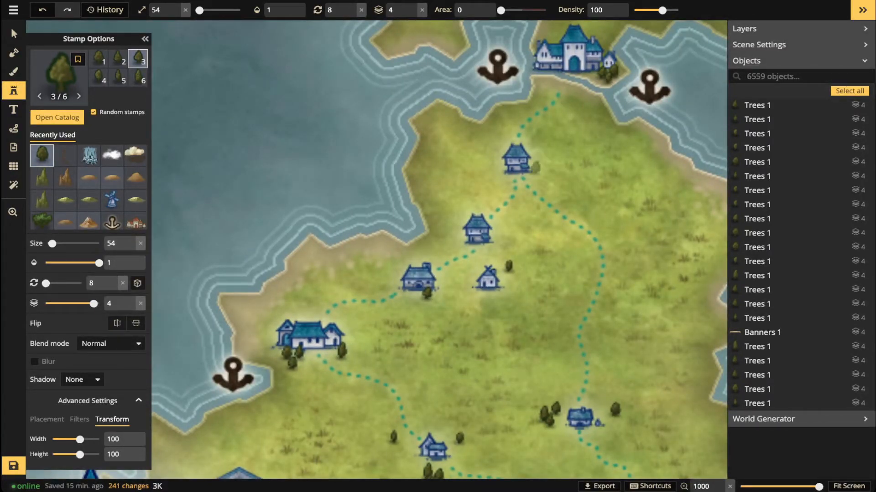
left_click(479, 173)
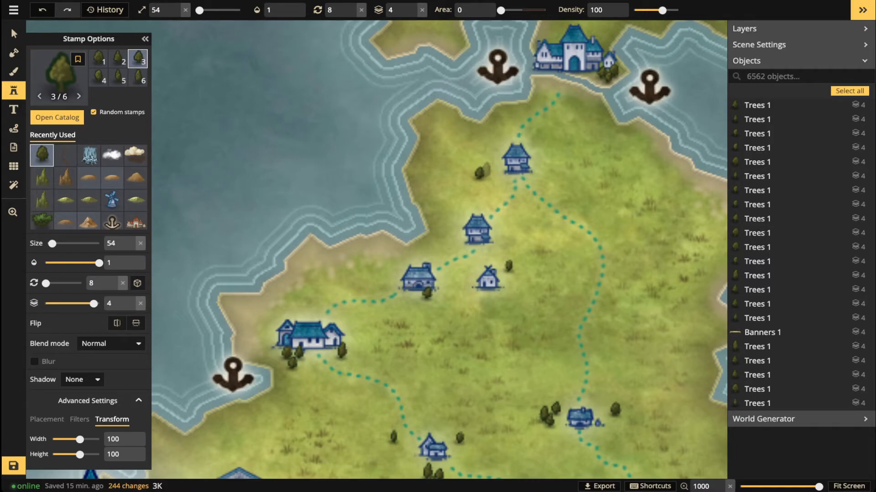
left_click(540, 162)
left_click(449, 230)
Add a small tree beside the ruins in the foothills of the western mountains.
key("space")
left_click_drag(437, 363, 570, 178)
left_click_drag(406, 360, 560, 215)
left_click_drag(412, 337, 514, 173)
left_click_drag(477, 235, 650, 281)
left_click_drag(437, 199, 607, 349)
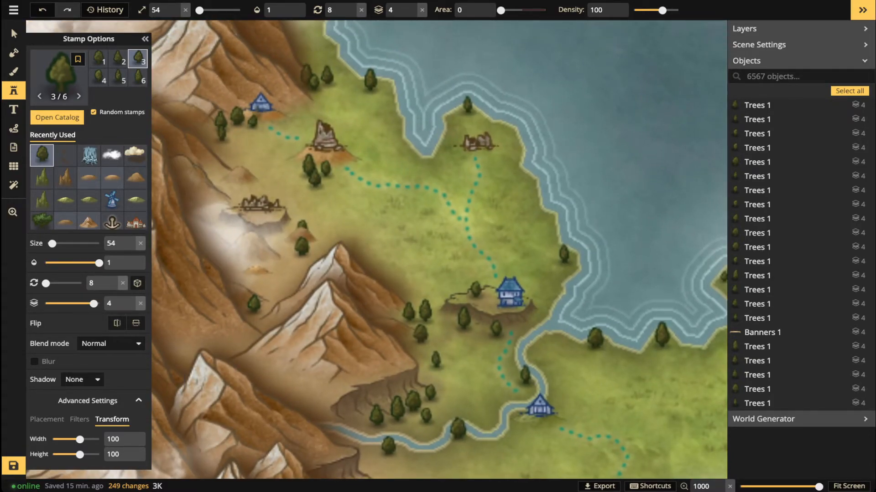
left_click(302, 225)
Place small trees along the lower side of the western city beside the cliff.
left_click_drag(554, 359, 425, 63)
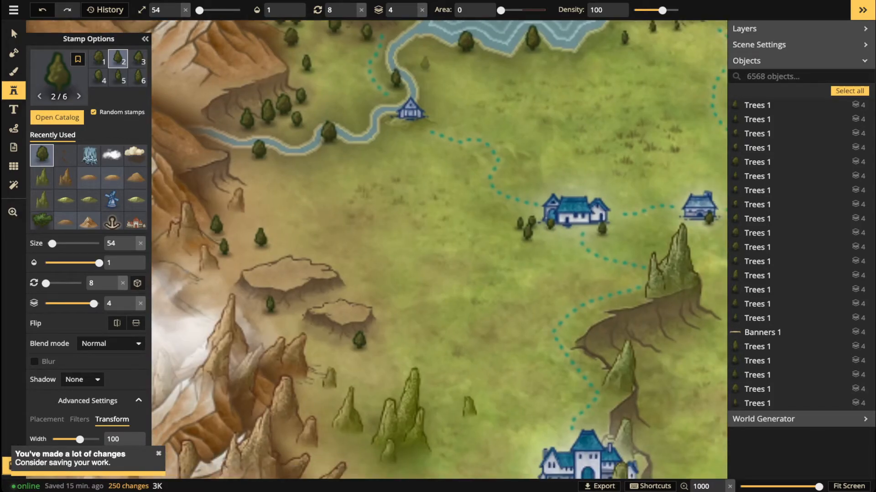
scroll(369, 66, "down", 3)
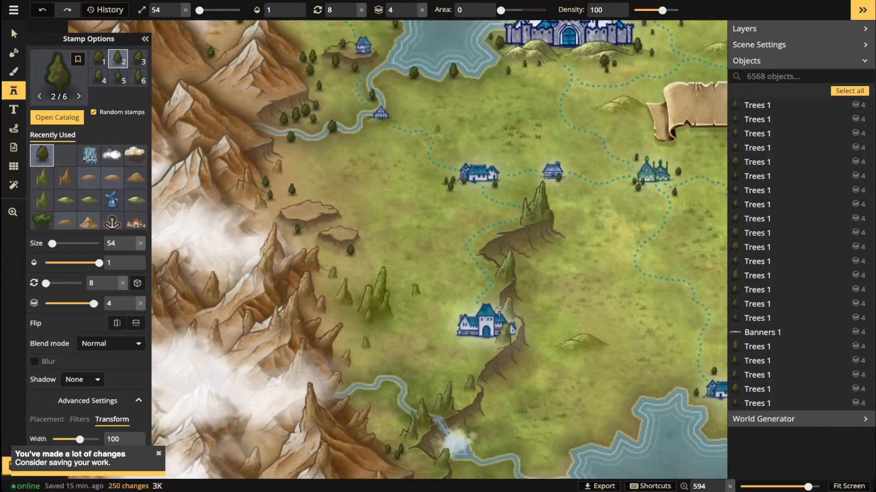
left_click_drag(441, 134, 332, 109)
scroll(352, 328, "up", 3)
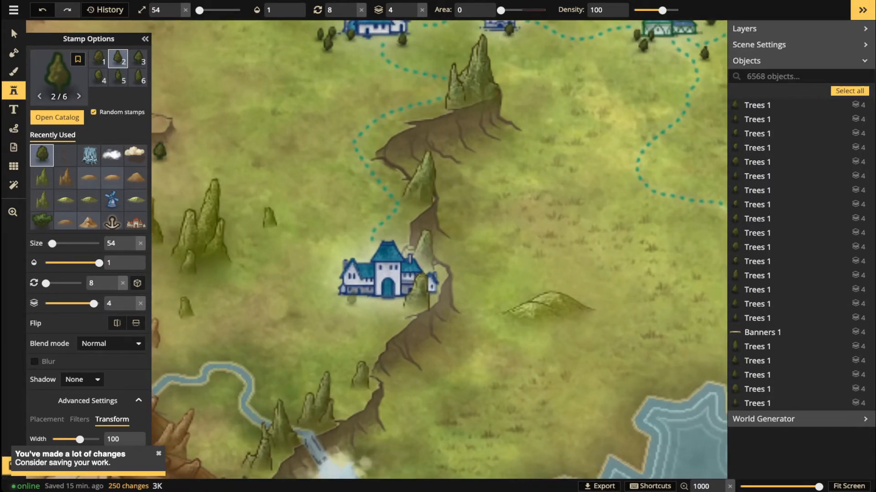
left_click(356, 305)
left_click(365, 296)
left_click(387, 321)
Add more small trees north of the southern coastal village and its port, then check the whole continent.
left_click(567, 315)
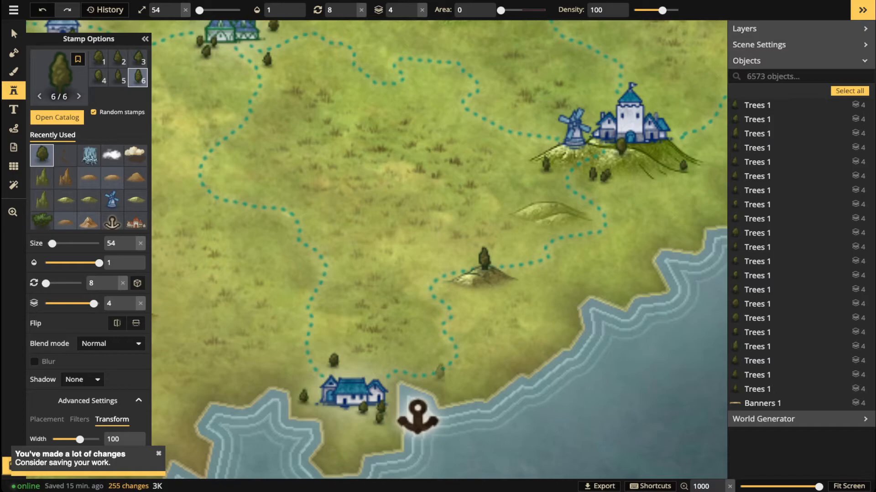
left_click(442, 367)
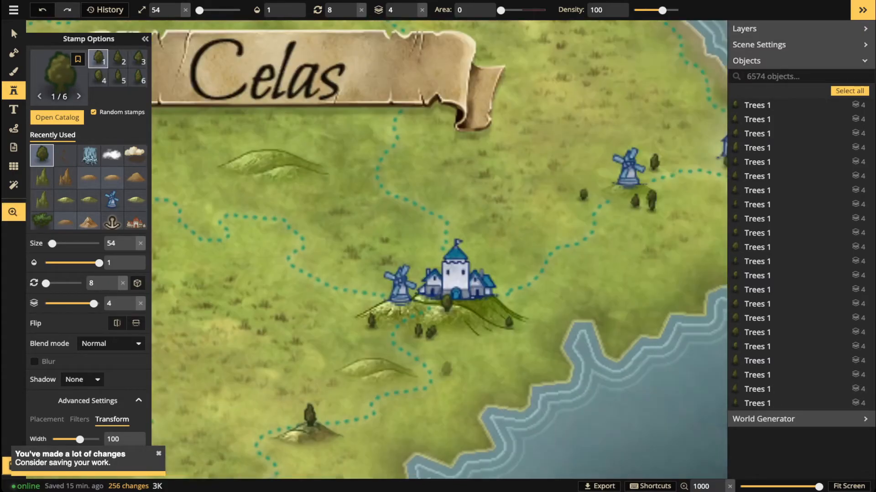
scroll(520, 214, "down", 6)
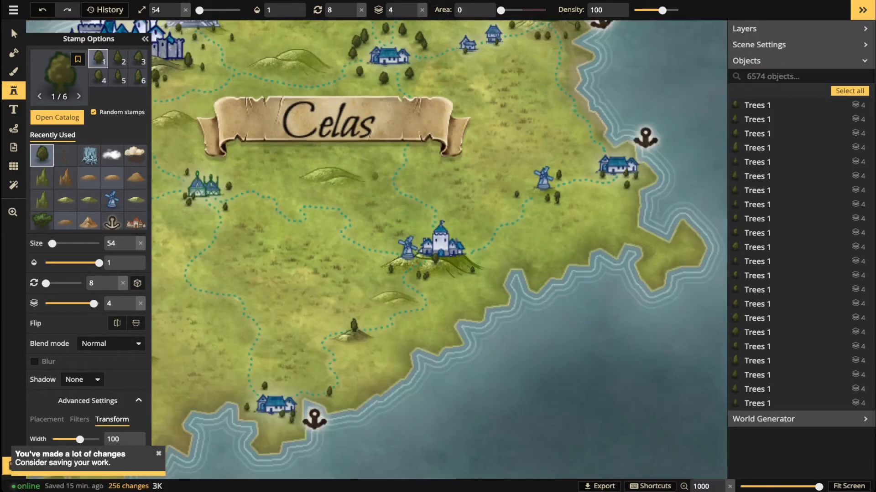
left_click_drag(392, 192, 636, 246)
scroll(484, 209, "down", 2)
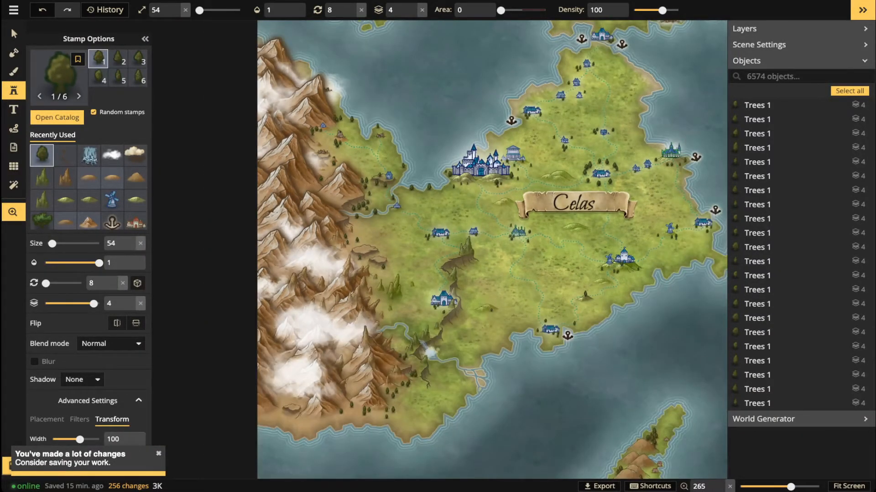
Examine the settlements and small trees of Celas from the walled capital up to the northern coast.
left_click_drag(484, 209, 470, 238)
key("space")
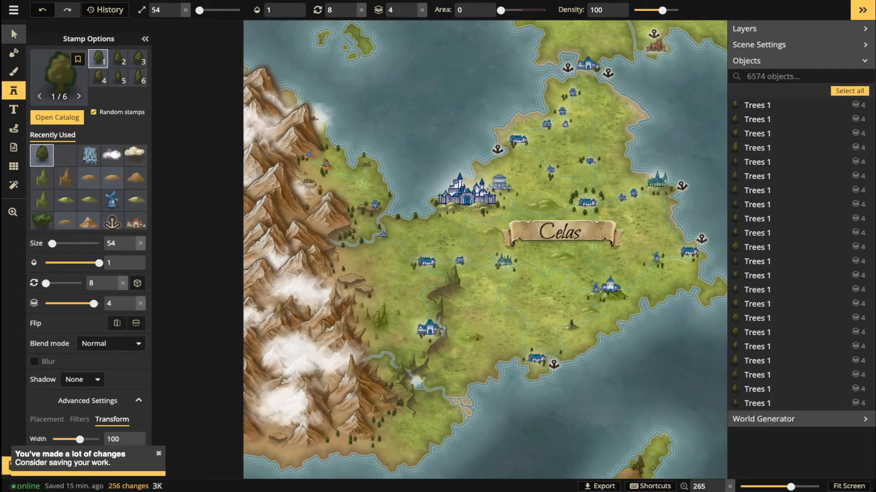
left_click(14, 33)
scroll(464, 235, "up", 6)
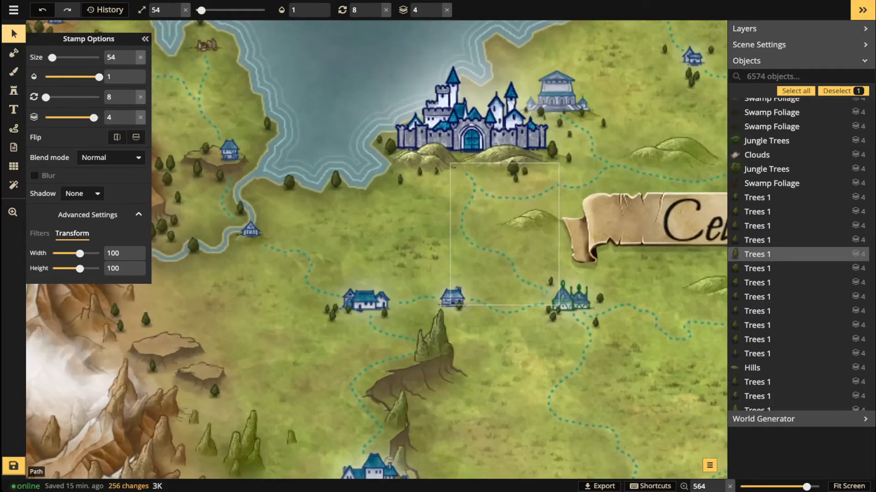
scroll(466, 223, "up", 3)
scroll(490, 226, "down", 3)
key("space")
mouse_move(491, 226)
left_mouse_down()
mouse_move(250, 355)
mouse_move(313, 331)
mouse_move(325, 389)
left_mouse_up()
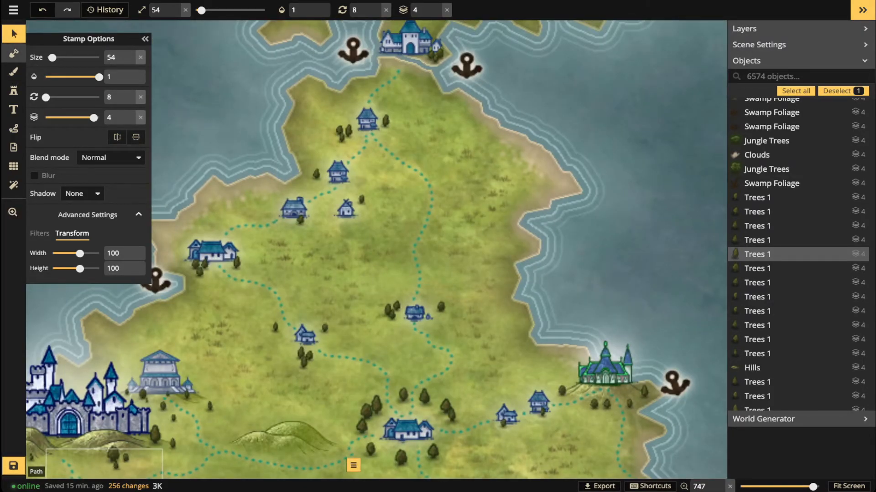
Load the Red Roses texture into the brush and set its placement size to 10.
left_click(13, 53)
left_click(14, 71)
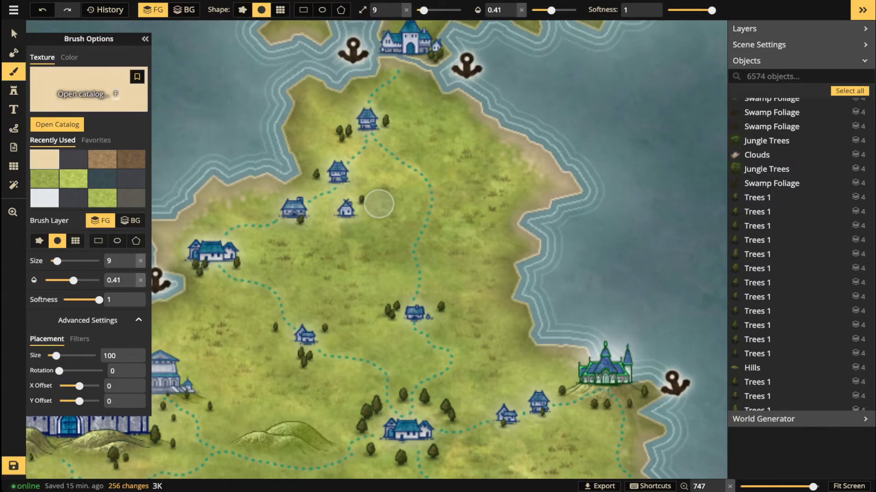
left_click(88, 89)
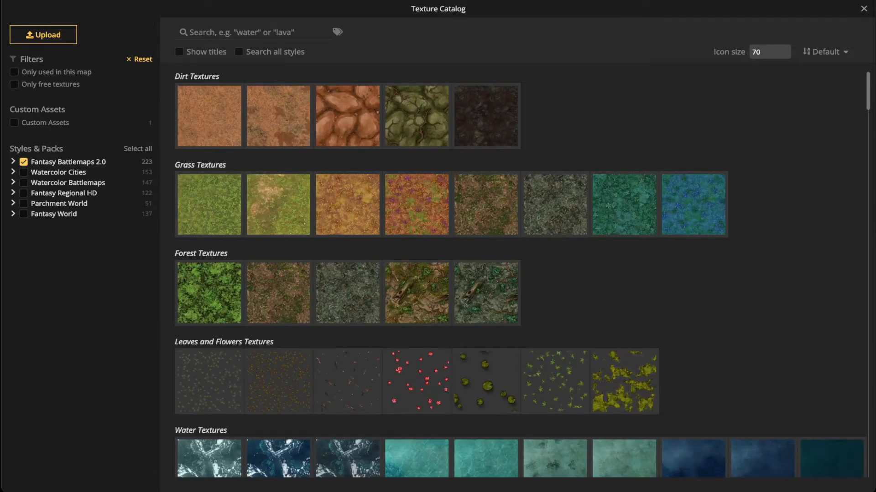
scroll(416, 299, "down", 2)
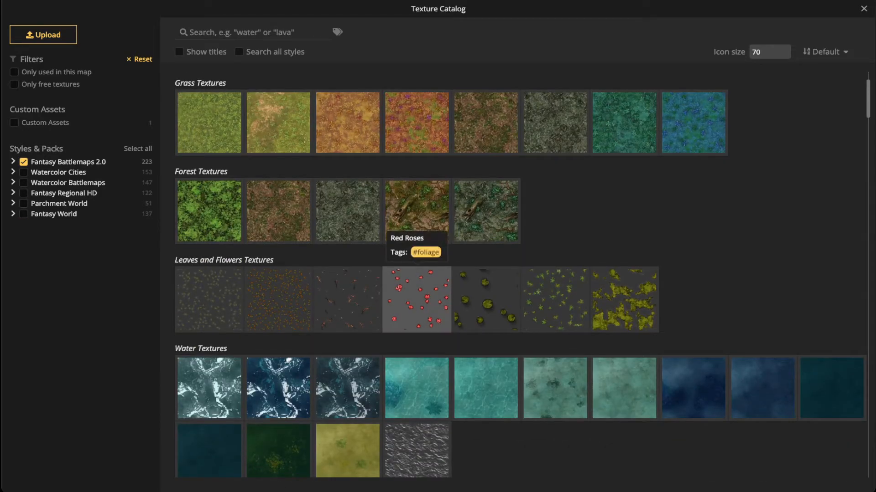
left_click(412, 292)
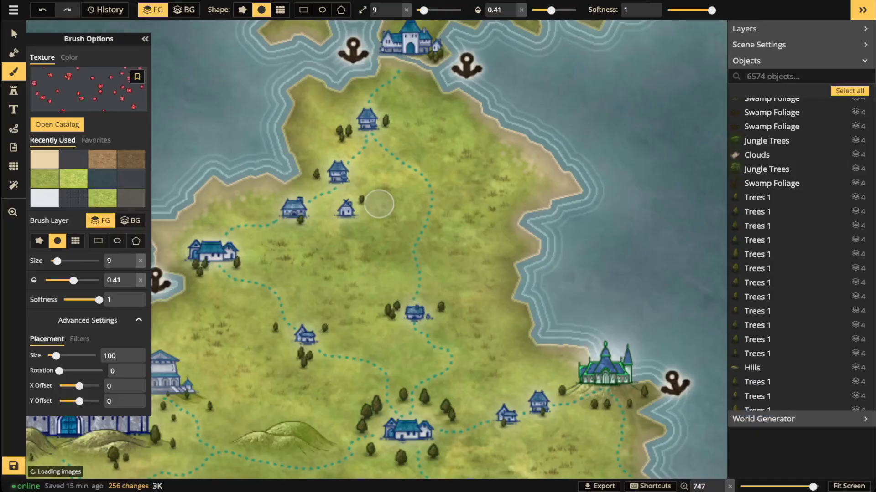
scroll(378, 204, "down", 10)
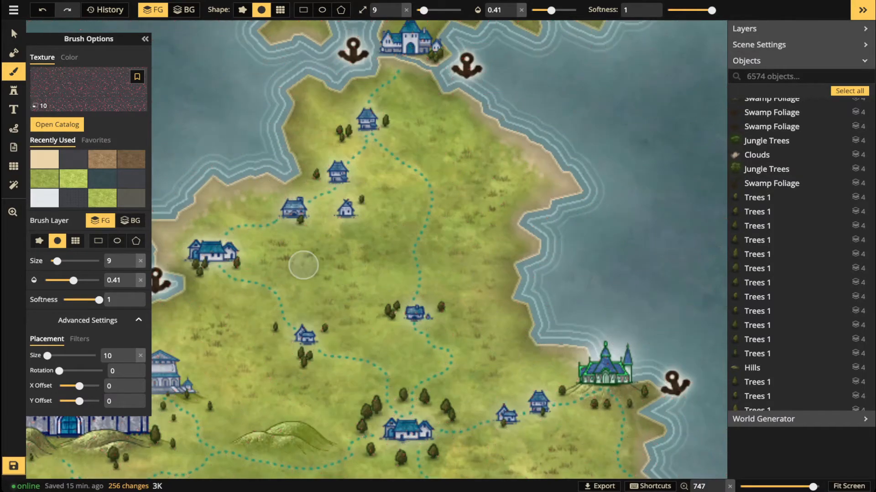
Paint red roses in the meadow south of the walled capital with brush size 4 and opacity 1.
scroll(319, 263, "up", 2)
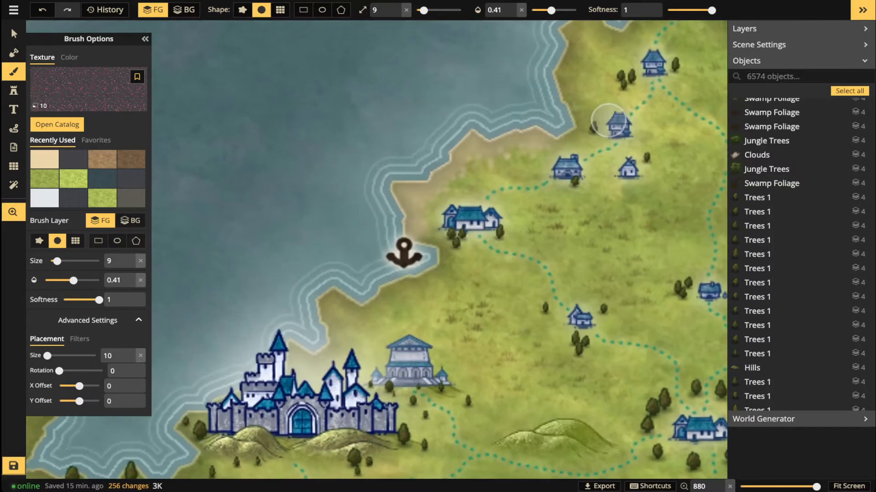
left_click_drag(551, 10, 576, 10)
mouse_move(329, 363)
left_mouse_down()
mouse_move(376, 241)
mouse_move(376, 213)
left_mouse_up()
scroll(268, 357, "down", 4)
scroll(270, 357, "up", 5)
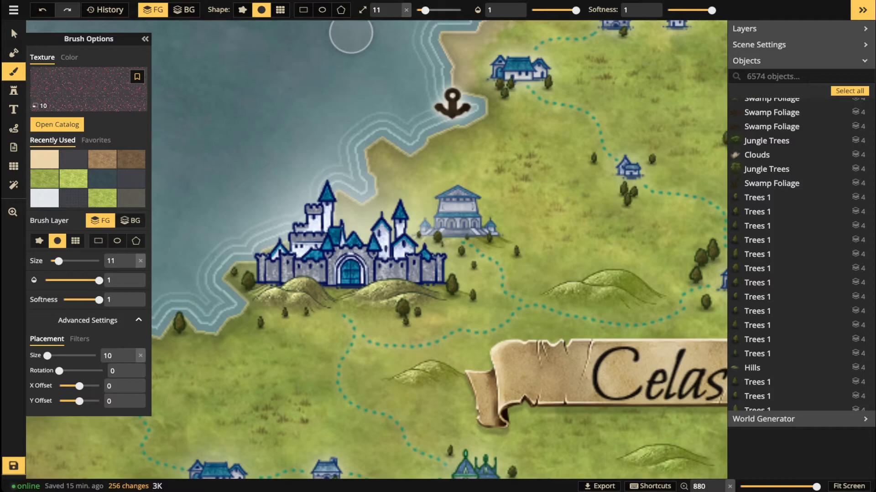
scroll(351, 33, "down", 3)
scroll(351, 33, "down", 1)
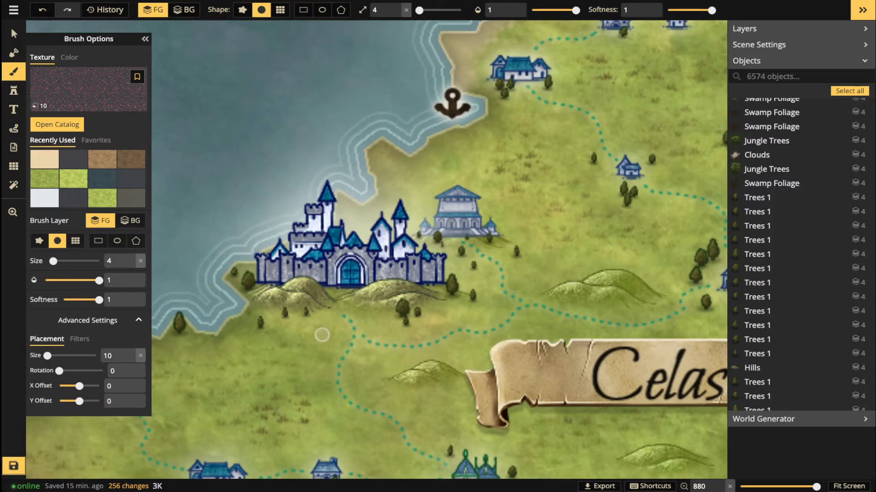
mouse_move(239, 345)
left_mouse_down()
mouse_move(252, 362)
mouse_move(244, 350)
mouse_move(223, 361)
mouse_move(259, 355)
mouse_move(242, 344)
mouse_move(206, 360)
left_mouse_up()
mouse_move(304, 341)
left_mouse_down()
mouse_move(324, 331)
mouse_move(312, 349)
mouse_move(320, 354)
mouse_move(307, 358)
mouse_move(307, 342)
mouse_move(290, 341)
mouse_move(294, 322)
mouse_move(358, 367)
mouse_move(385, 369)
mouse_move(362, 361)
left_mouse_up()
left_click(480, 318)
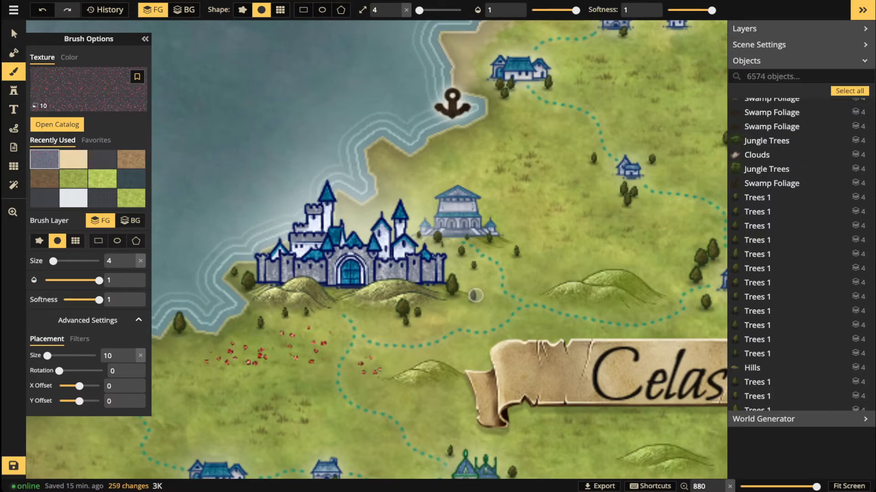
Scatter more red roses along the roads south and east of the capital and around the temple beside it.
left_click(383, 328)
left_click(431, 400)
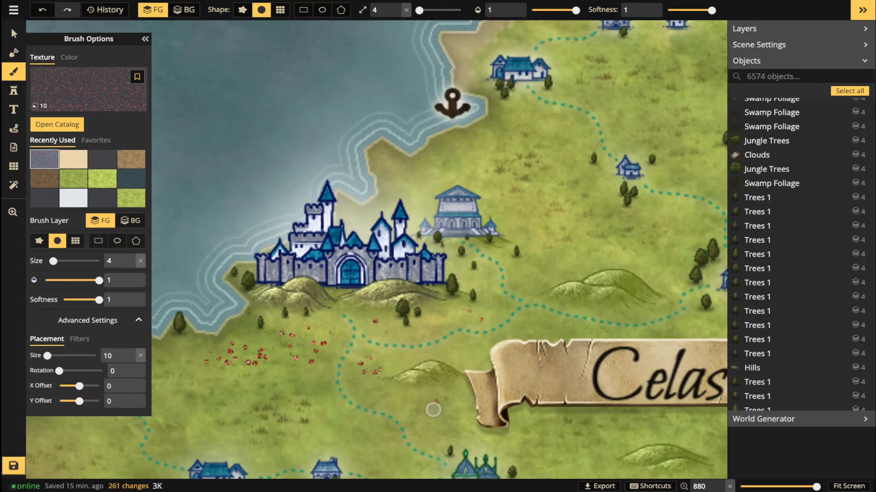
left_click(309, 397)
left_click_drag(541, 274, 541, 278)
mouse_move(408, 187)
left_mouse_down()
mouse_move(471, 195)
mouse_move(490, 204)
mouse_move(475, 212)
mouse_move(491, 211)
mouse_move(491, 188)
left_mouse_up()
left_click_drag(402, 213, 382, 230)
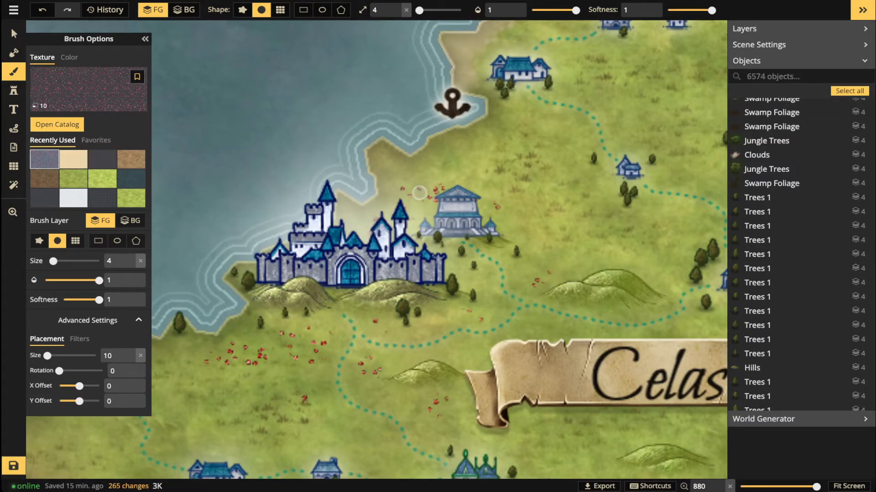
Examine how the painted roses around the capital look from close up and across the whole continent.
scroll(419, 193, "down", 5)
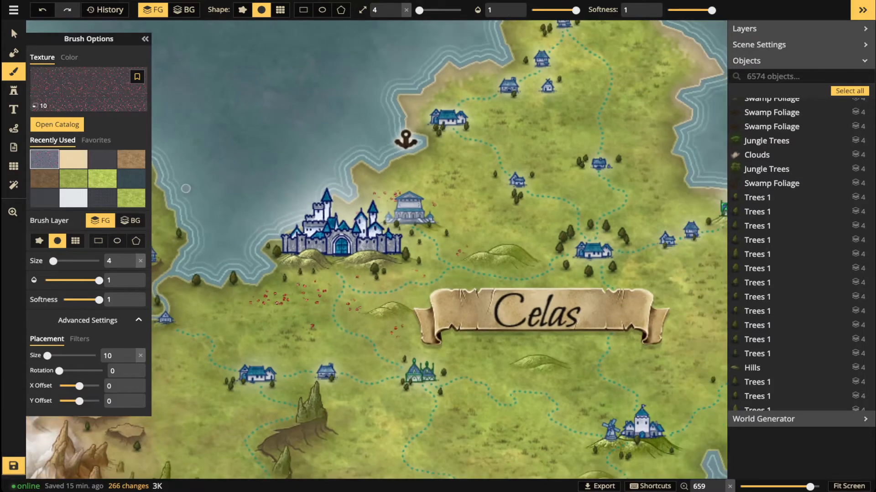
left_click(13, 33)
scroll(405, 314, "down", 3)
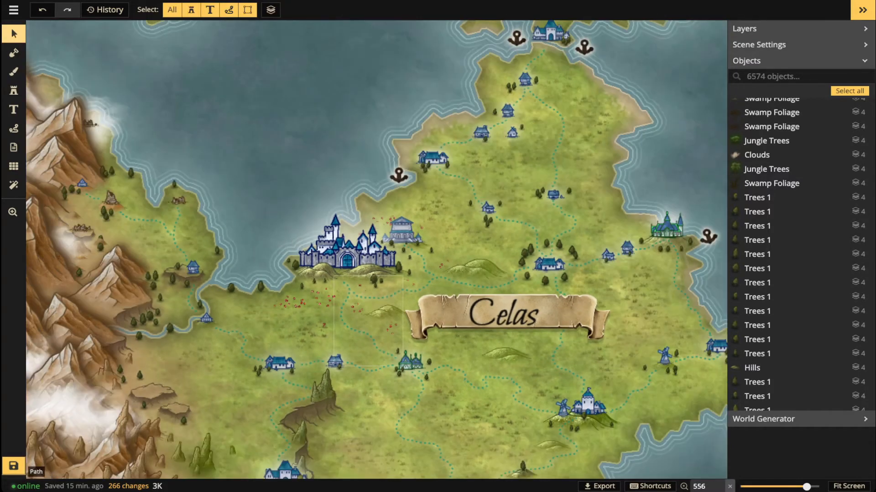
scroll(405, 314, "up", 1)
scroll(338, 297, "up", 9)
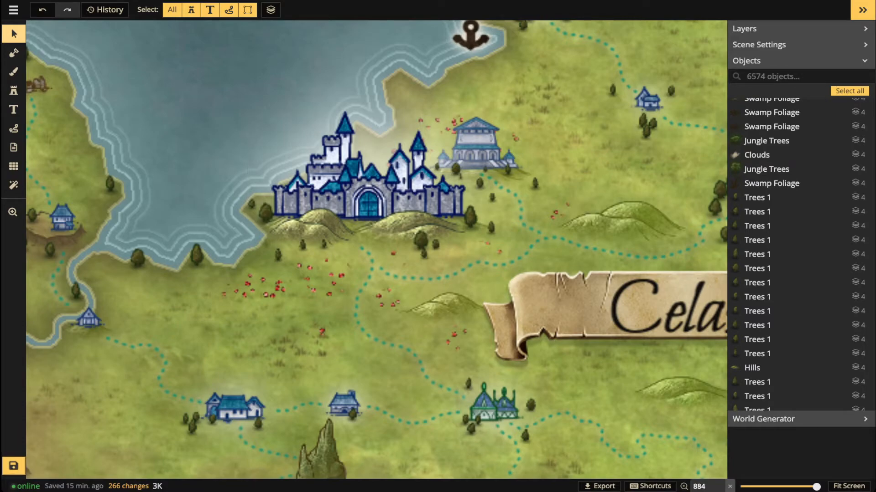
scroll(345, 291, "down", 9)
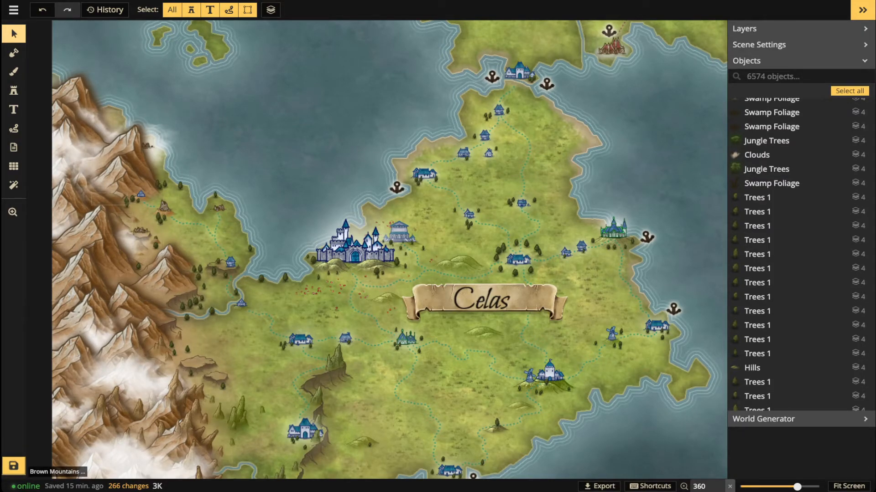
scroll(147, 233, "down", 2)
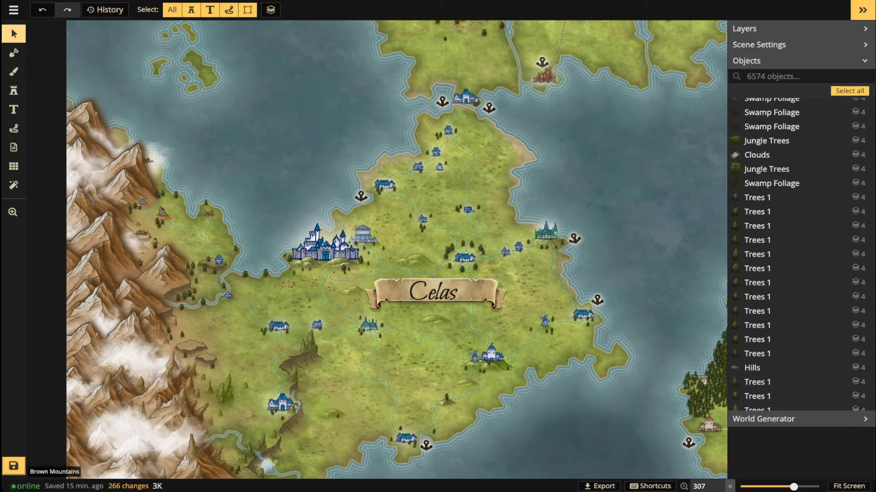
scroll(278, 297, "up", 8)
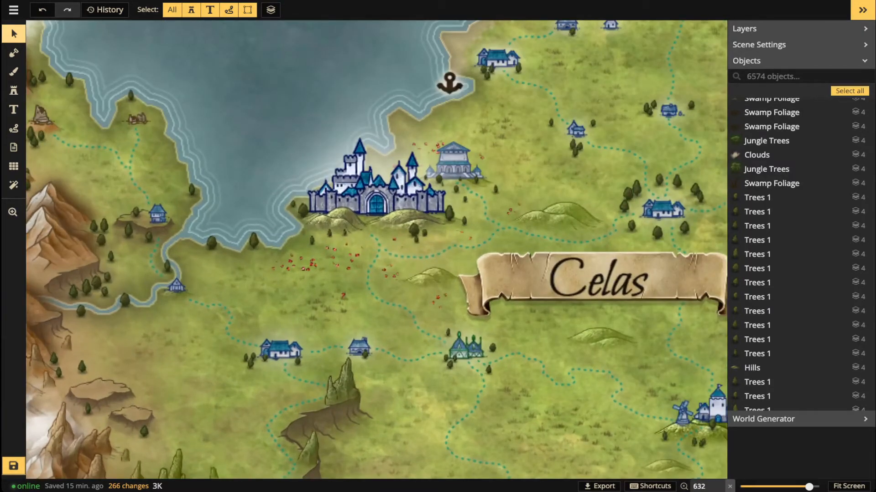
Try larger placement sizes for the rose texture, up to 15.39, and reset the size to 10.
left_click(14, 72)
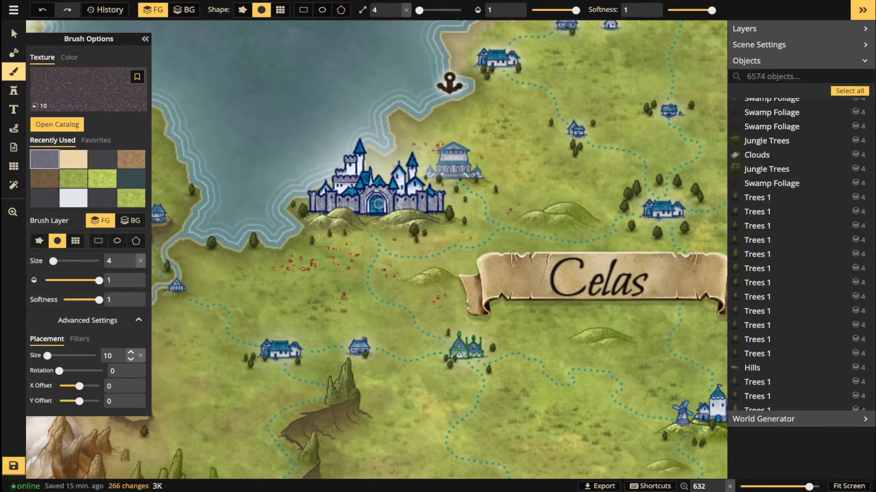
left_click(130, 352)
left_click(130, 352)
key("Up")
key("Up")
key("Up")
key("Up")
key("Up")
key("Up")
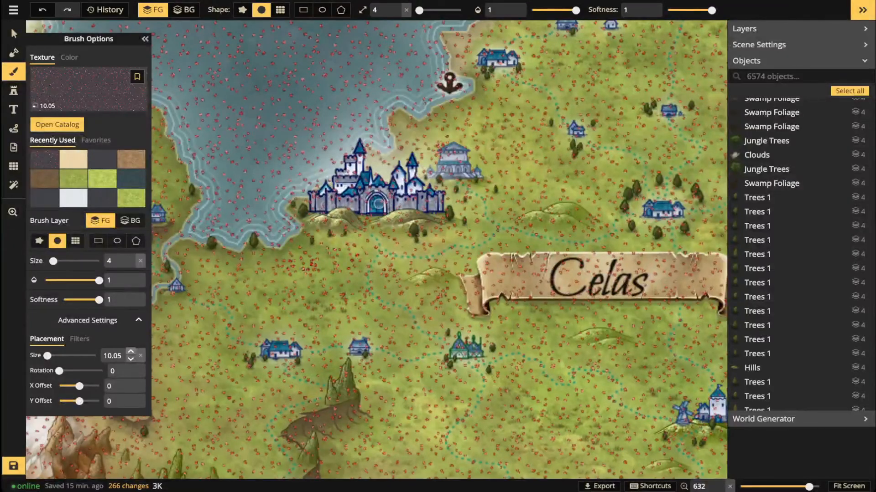
key("Up")
key("Up")
key("Up")
key("Up")
key("Up")
key("Up")
key("Up")
key("Up")
key("Up")
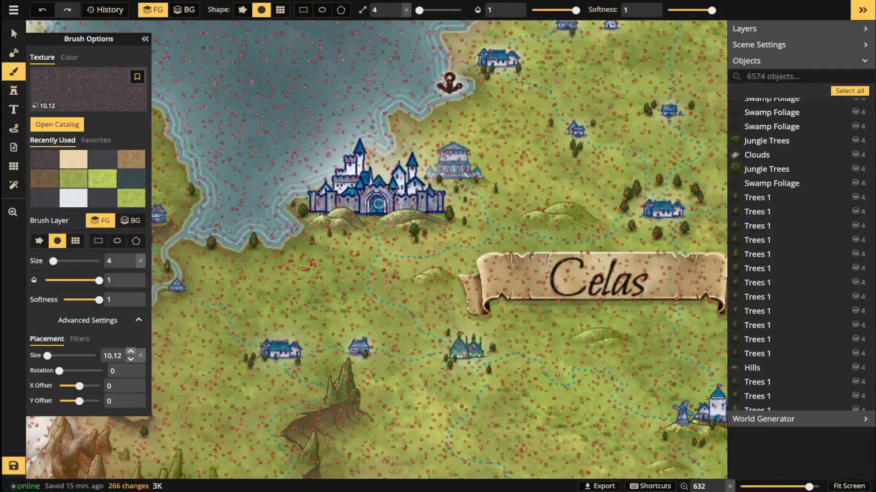
key("Up")
key("Up")
key("Up")
key("Up")
key("Up")
key("Up")
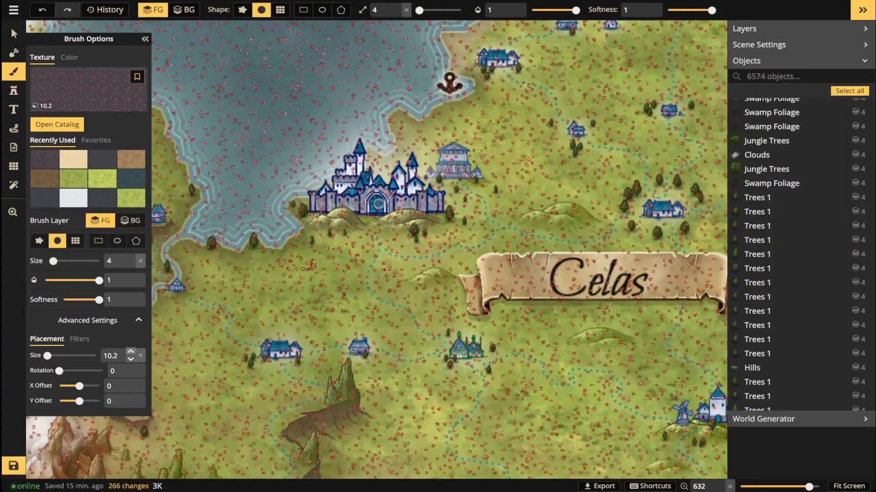
key("Up")
left_click(48, 355)
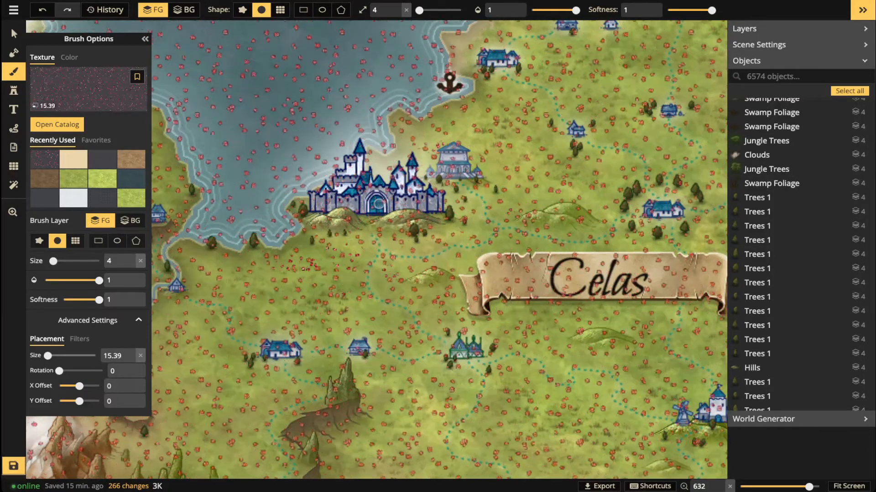
left_click(141, 356)
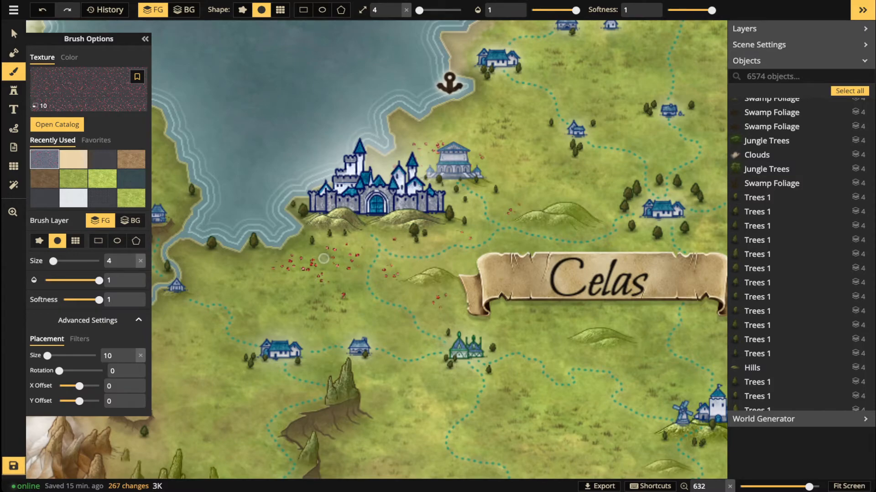
Extend the rose meadow south of the capital westward, and dab larger roses into it with placement size 19.8.
mouse_move(264, 267)
left_mouse_down()
mouse_move(253, 271)
mouse_move(267, 277)
mouse_move(271, 265)
left_mouse_up()
left_click_drag(47, 356, 48, 355)
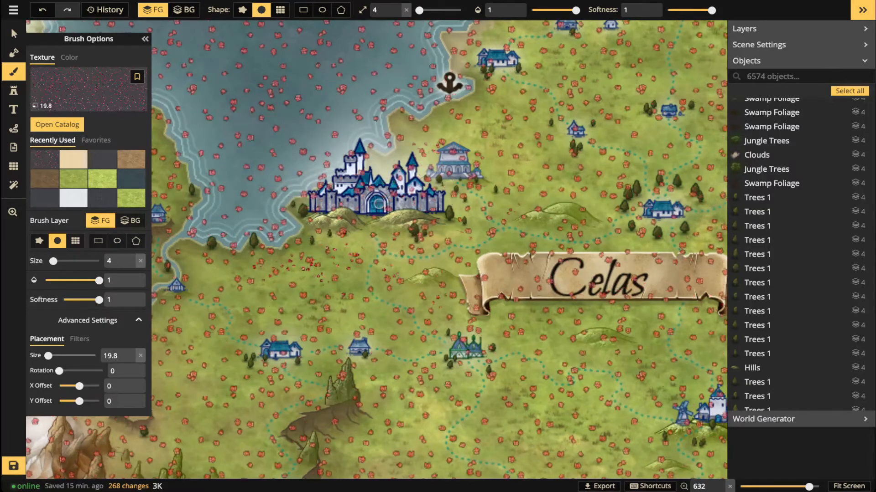
left_click(328, 253)
left_click(283, 271)
left_click(344, 276)
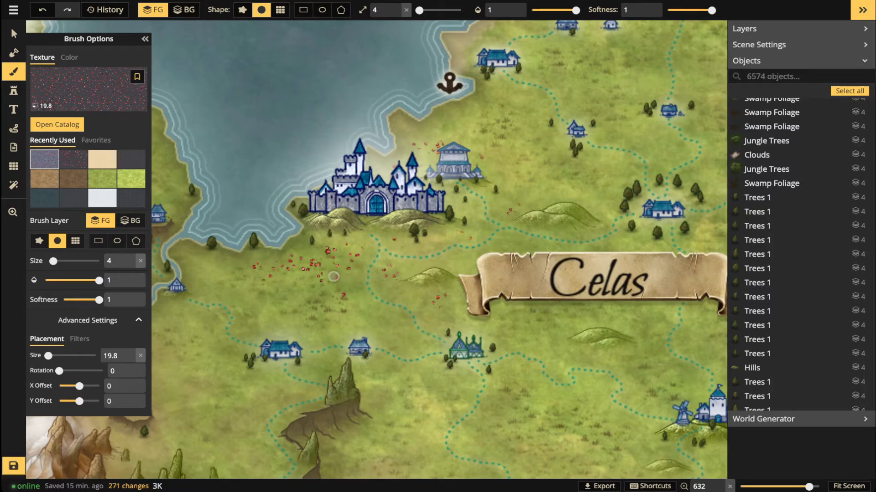
Dab more large roses near the Celas banner, along the southern road, around the temple and at the meadow's western edge.
left_click(460, 256)
left_click(423, 299)
left_click(390, 285)
left_click(509, 241)
left_click(512, 169)
left_click(453, 127)
left_click(292, 281)
left_click(233, 271)
left_click(237, 262)
left_click(14, 34)
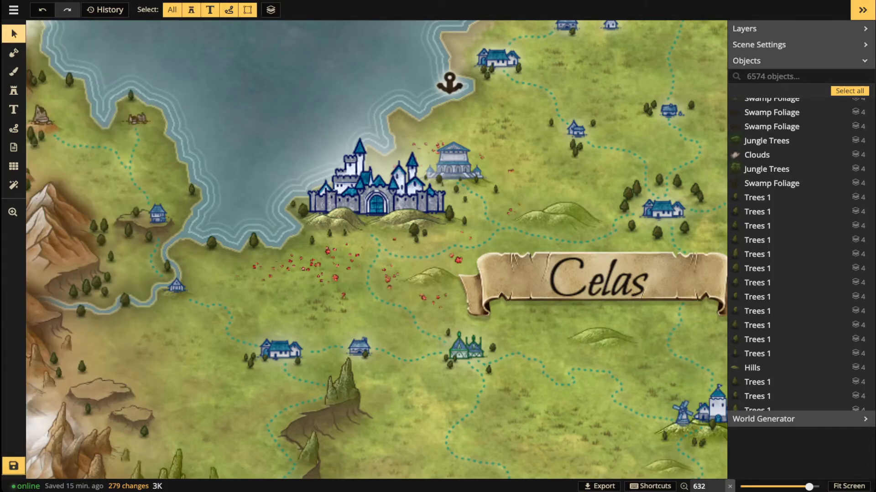
Examine the continent with its new roses, from the northern coast to the western mountains and their ruins.
scroll(192, 296, "down", 5)
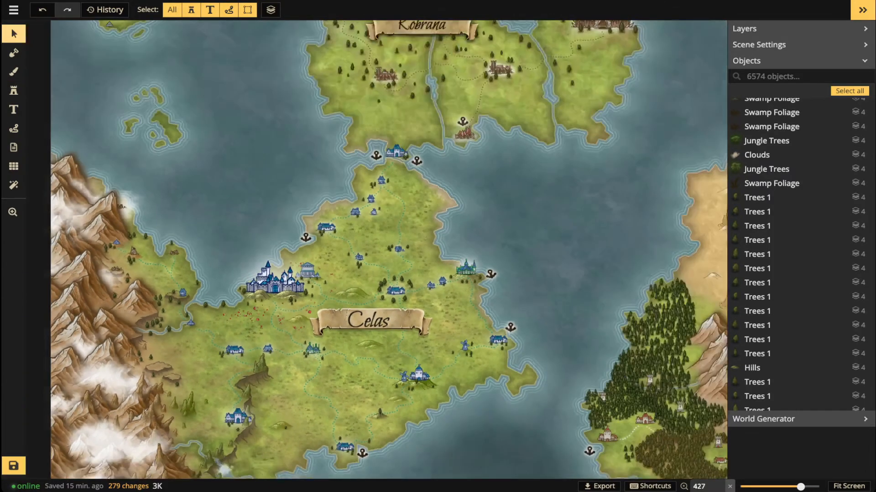
left_click_drag(257, 367, 283, 384)
scroll(334, 296, "up", 3)
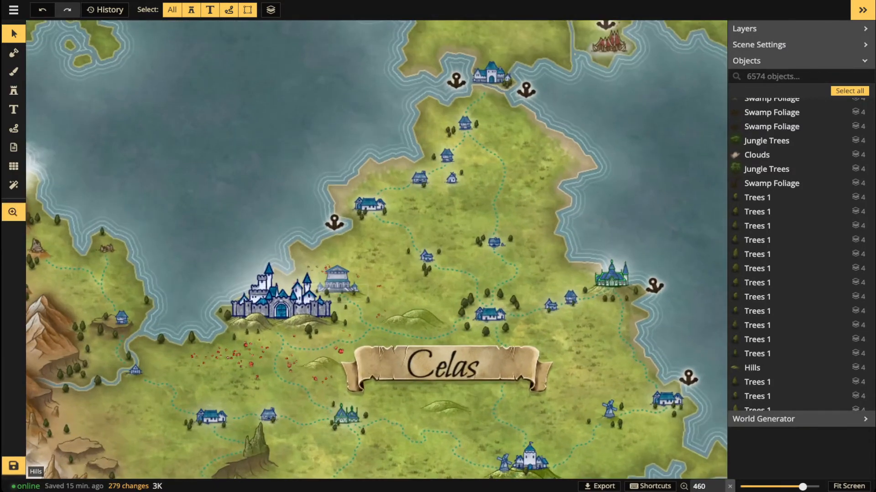
left_click_drag(334, 297, 516, 175)
left_click_drag(516, 220, 398, 43)
left_click_drag(286, 337, 215, 386)
scroll(404, 255, "up", 2)
left_click_drag(328, 191, 602, 233)
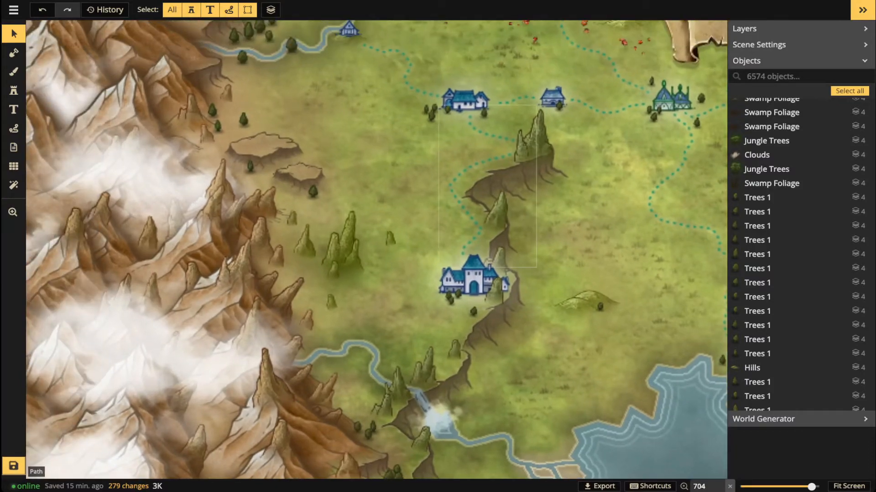
key("space")
left_click_drag(406, 69, 565, 441)
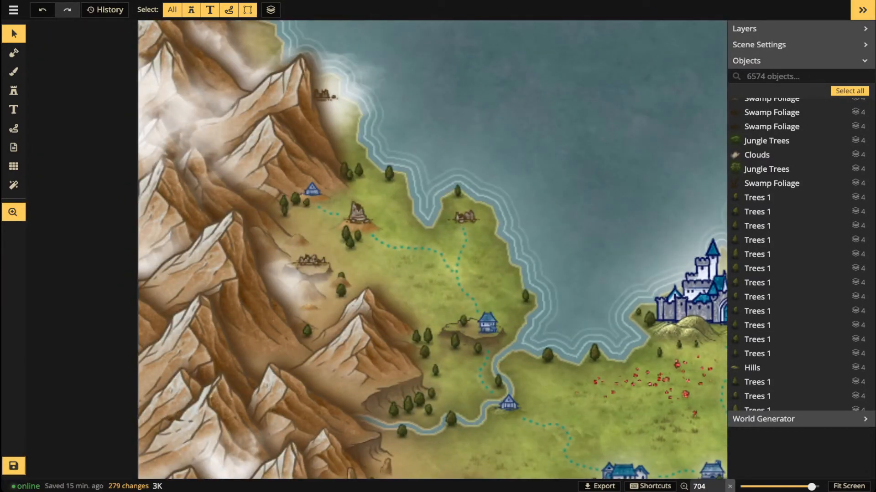
Move the small brown mountain by the western ruins southeast, and add a cliff of size 70 and rotation 345 west of those ruins.
left_click(296, 241)
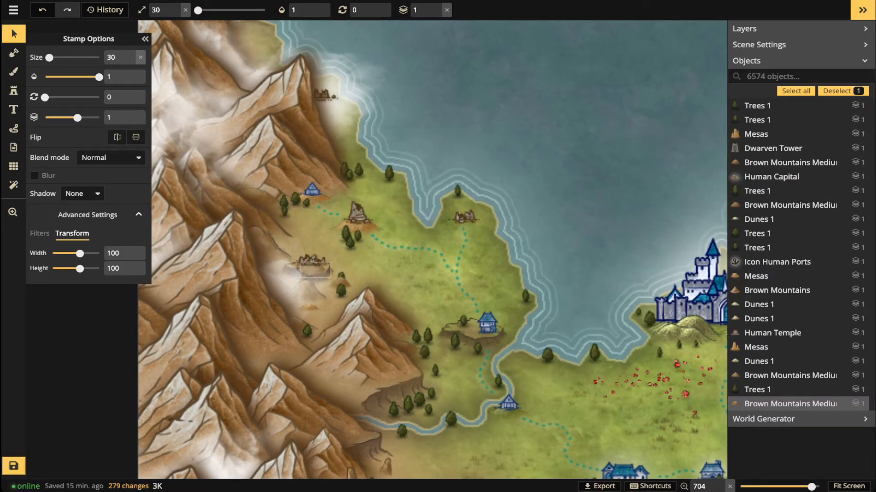
left_click_drag(314, 270, 343, 309)
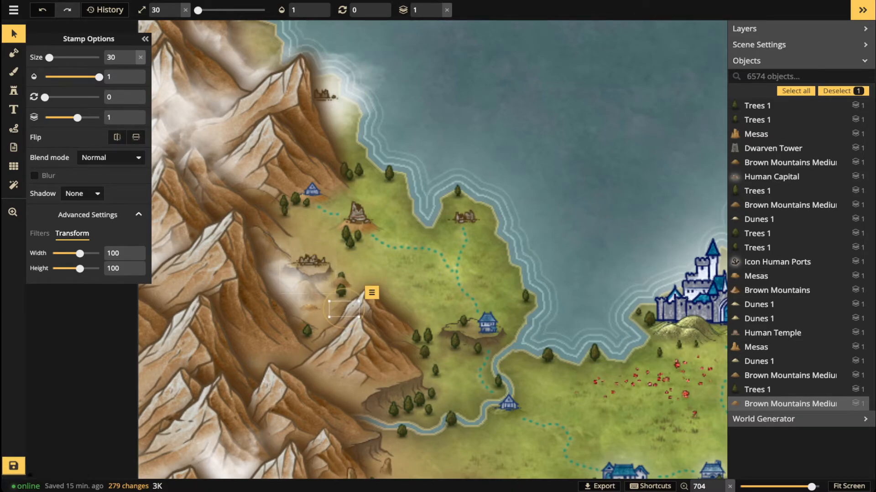
left_click(383, 395)
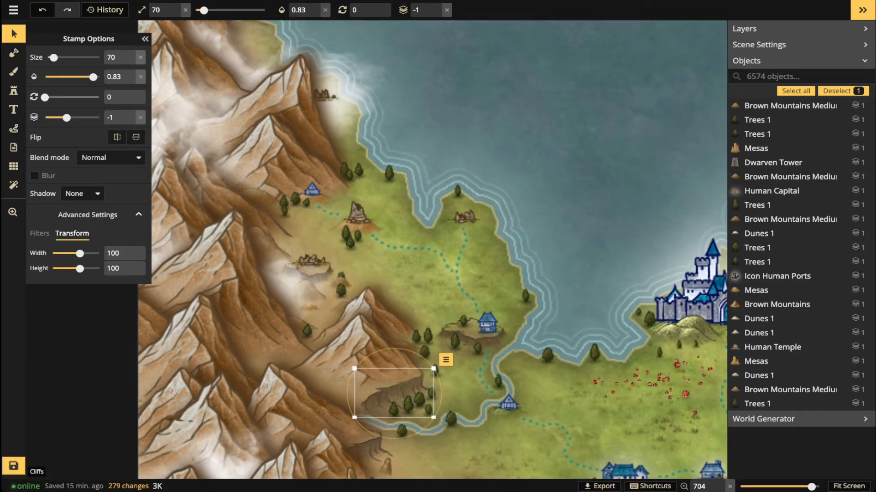
left_click(14, 90)
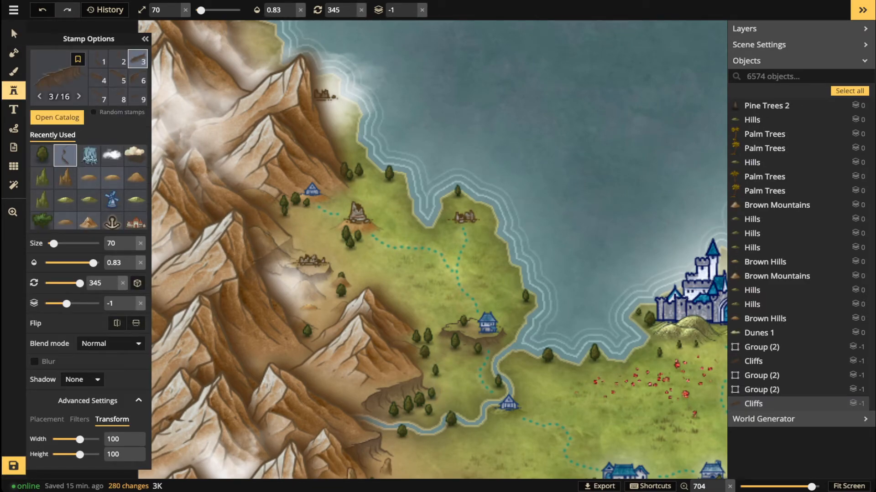
left_click(269, 262)
left_click(12, 33)
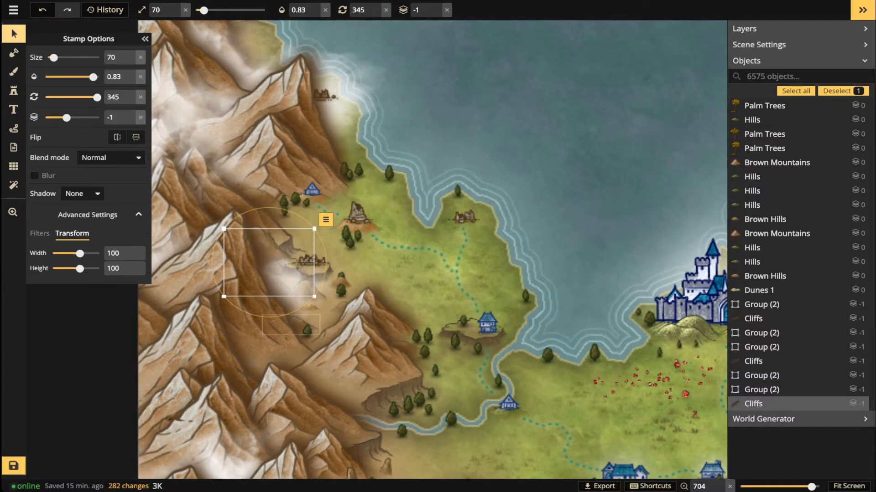
mouse_move(269, 262)
left_mouse_down()
mouse_move(269, 272)
mouse_move(259, 257)
mouse_move(253, 267)
left_mouse_up()
left_click(260, 250)
left_click(270, 263)
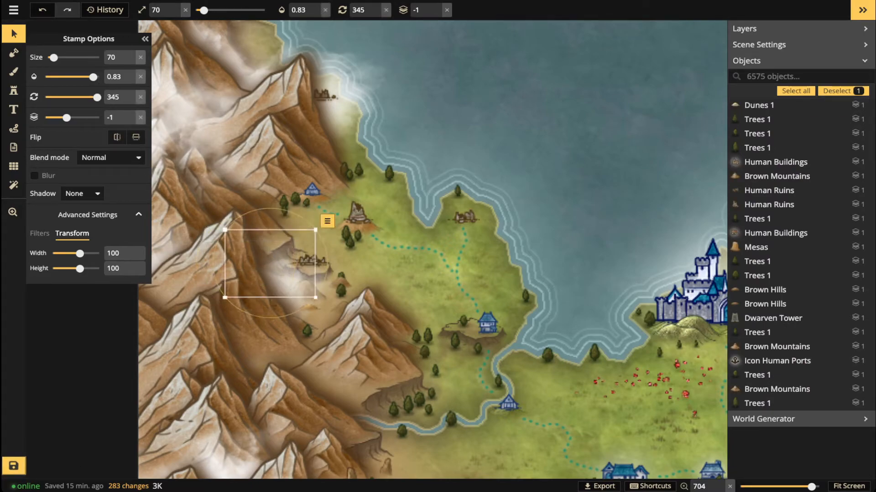
Examine the western mountains from the ruins down to the southwestern coast for places that need more cliffs.
key("s")
key("space")
left_click_drag(342, 197, 346, 4)
left_click_drag(388, 365, 414, 88)
left_click_drag(402, 279, 417, 142)
left_click_drag(421, 226, 365, 287)
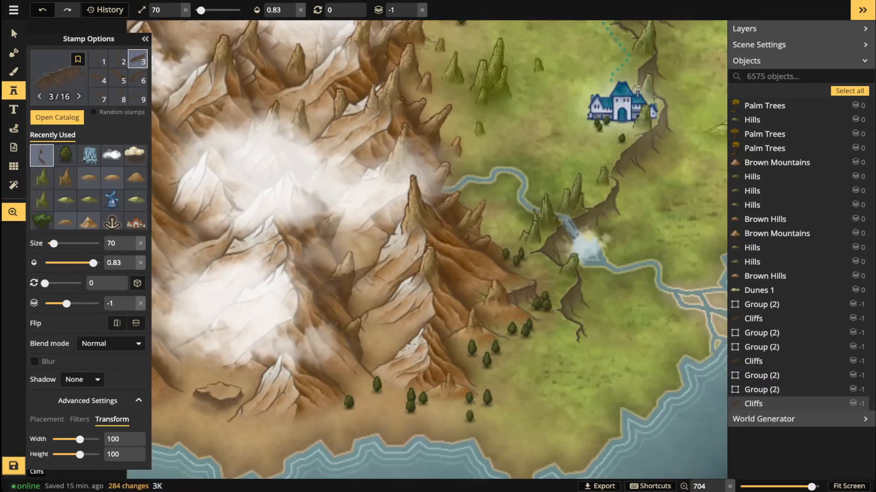
left_click_drag(477, 172, 516, 476)
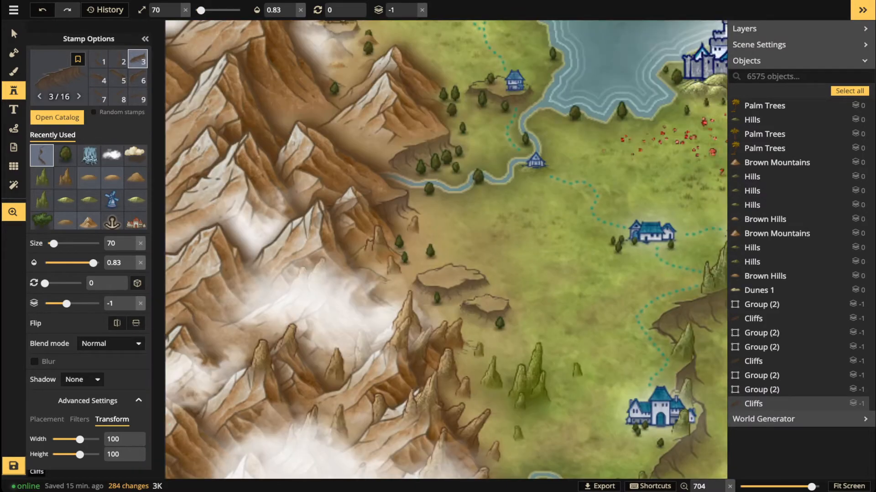
left_click_drag(348, 201, 431, 238)
left_click_drag(393, 201, 413, 384)
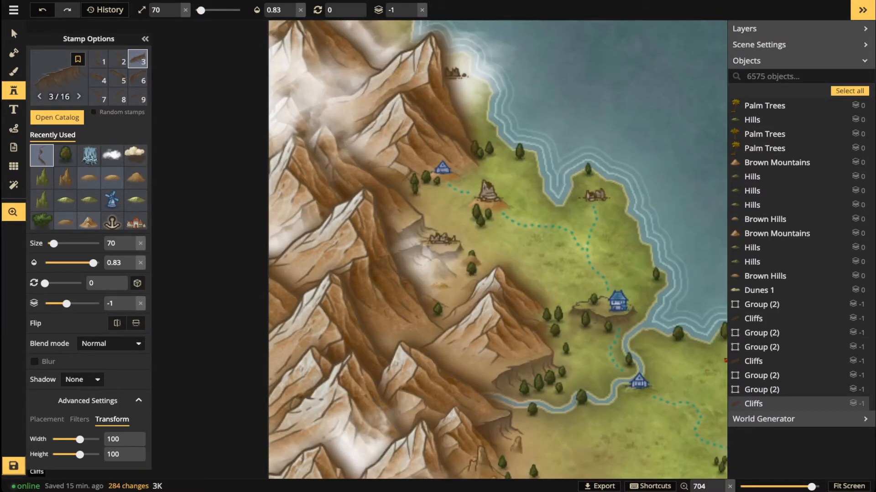
Place a smaller cliff of size 50 and rotation 345 between the blue mountain house and the stone tower.
left_click_drag(411, 211, 410, 242)
scroll(458, 221, "down", 1)
scroll(457, 222, "down", 1)
scroll(458, 220, "down", 1)
scroll(457, 221, "up", 1)
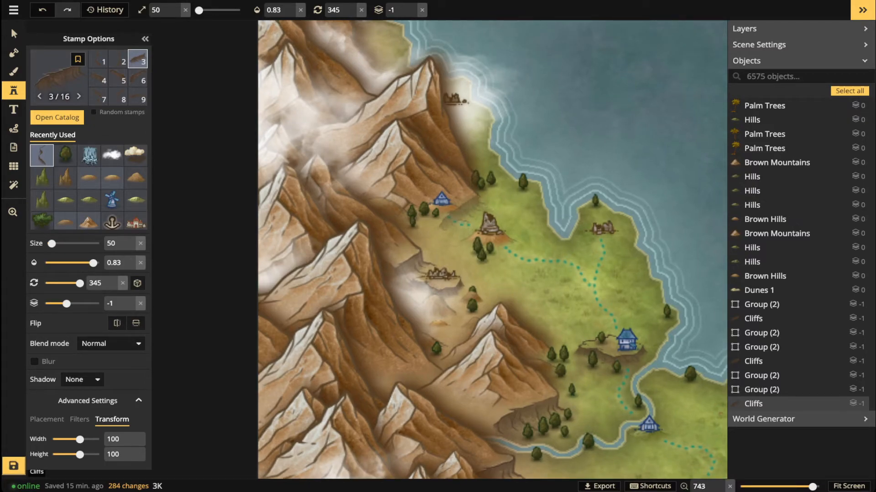
left_click(462, 214)
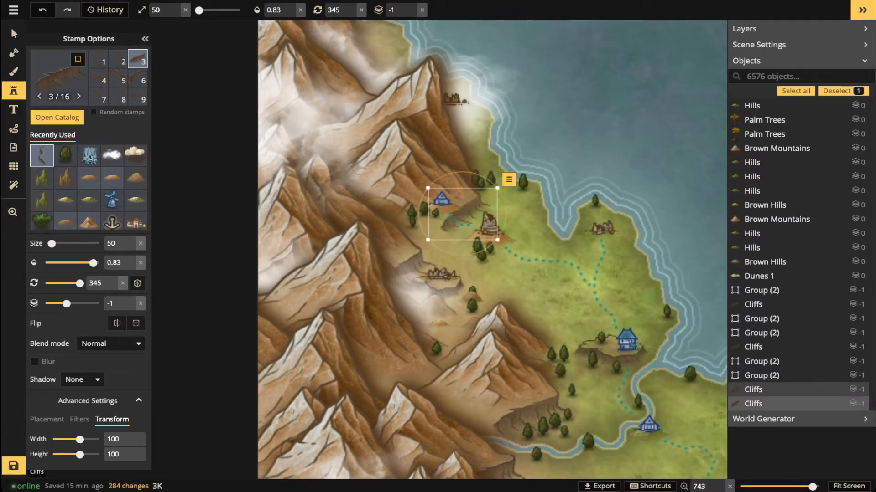
scroll(462, 214, "down", 4)
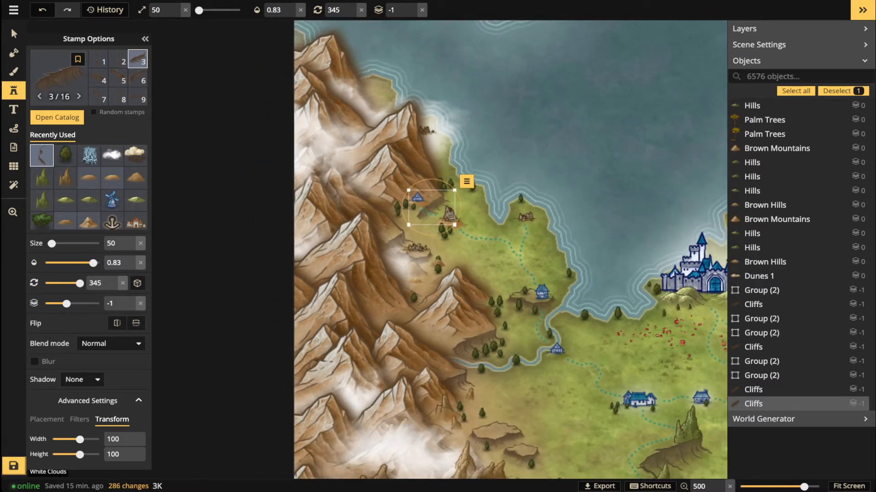
Paint the darker brown texture around the new cliffs and ruins with brush size 14 and opacity 0.49.
left_click(14, 71)
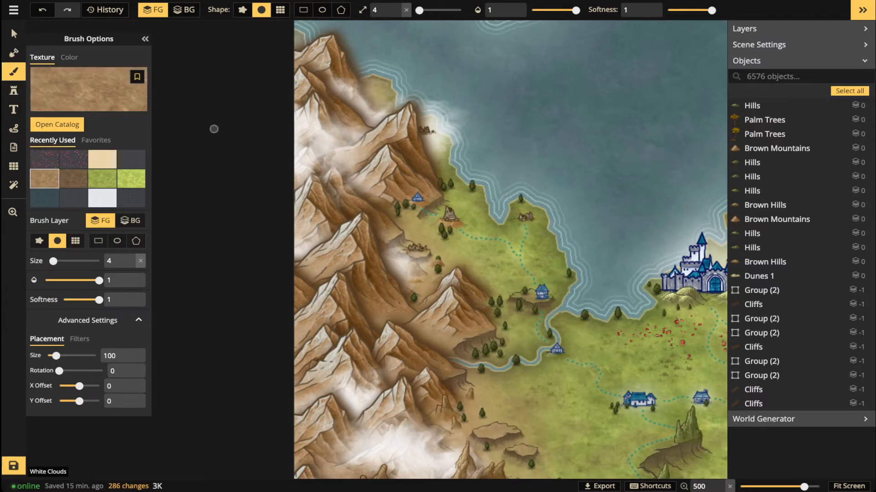
left_click(73, 178)
left_click_drag(576, 10, 555, 10)
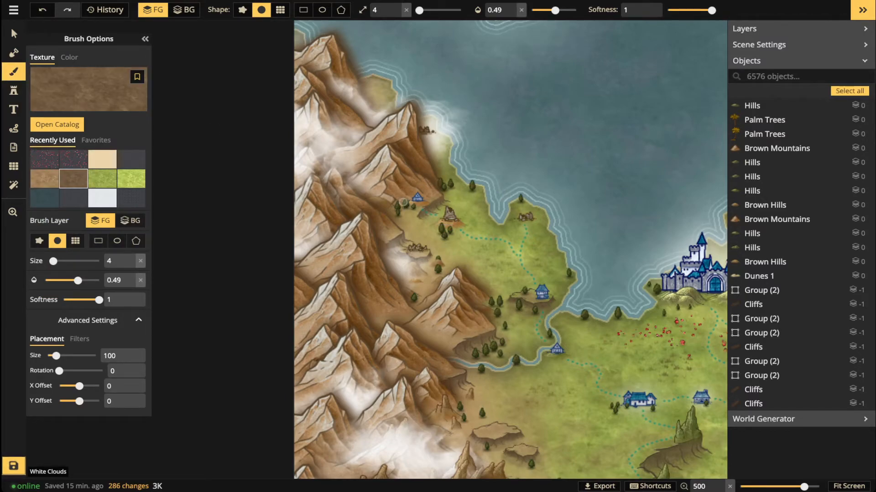
key("bracketright")
mouse_move(419, 212)
left_mouse_down()
mouse_move(436, 204)
mouse_move(414, 226)
mouse_move(456, 224)
left_mouse_up()
left_click(453, 267)
left_click(419, 254)
left_click(416, 255)
left_click(410, 246)
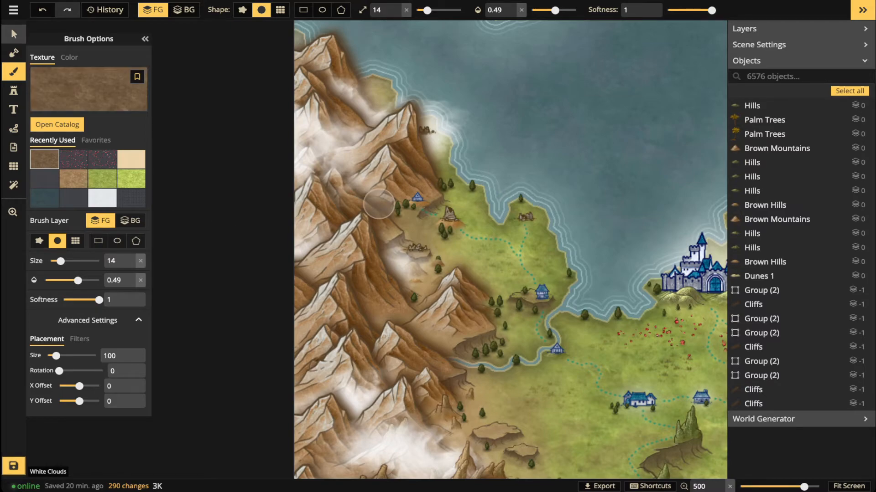
Bring the whole Celas continent into view and save the map.
left_click(14, 34)
scroll(313, 311, "down", 5)
scroll(290, 282, "down", 1)
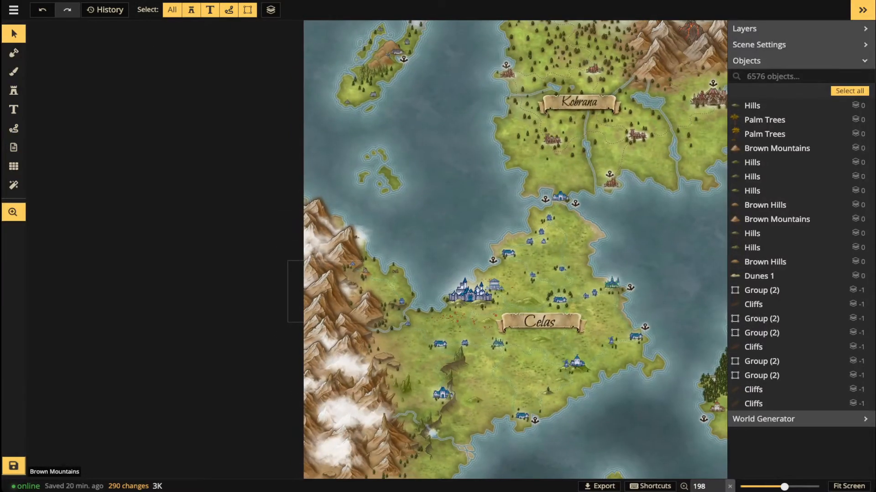
left_click_drag(290, 283, 163, 213)
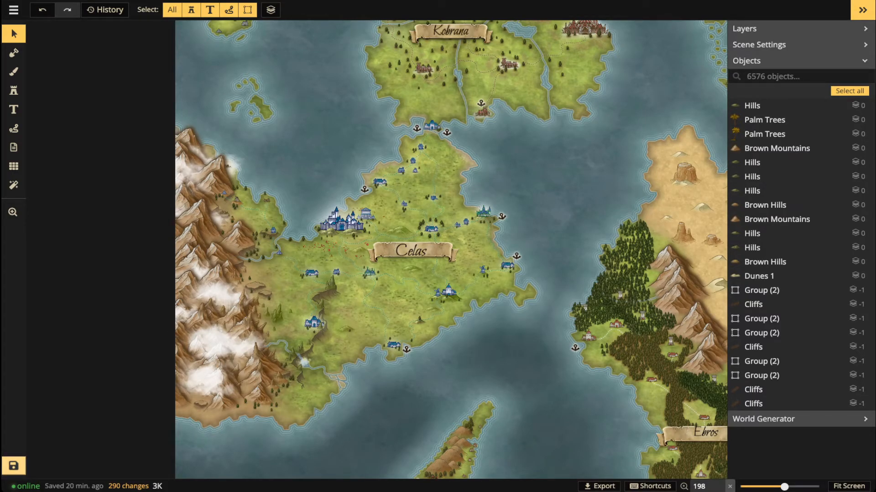
key("ctrl+s")
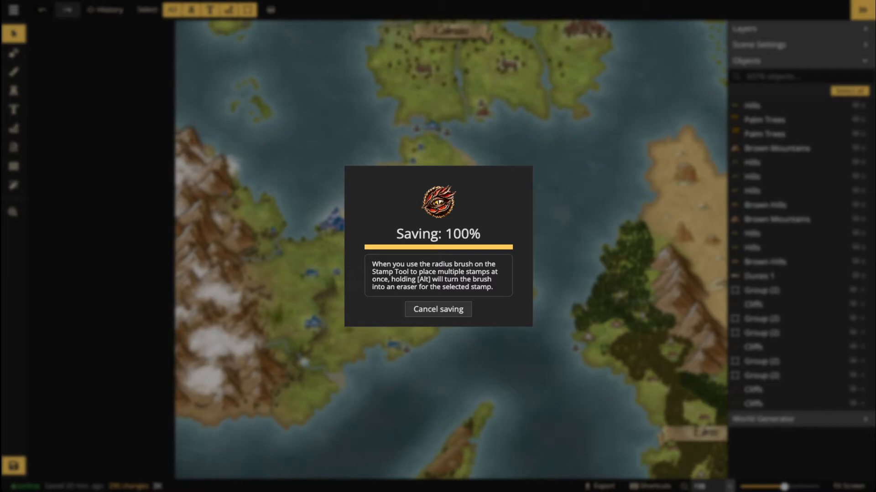
Cut a narrow curved channel through the cape southwest of the river delta by subtracting land with mask size 1.
scroll(327, 372, "up", 4)
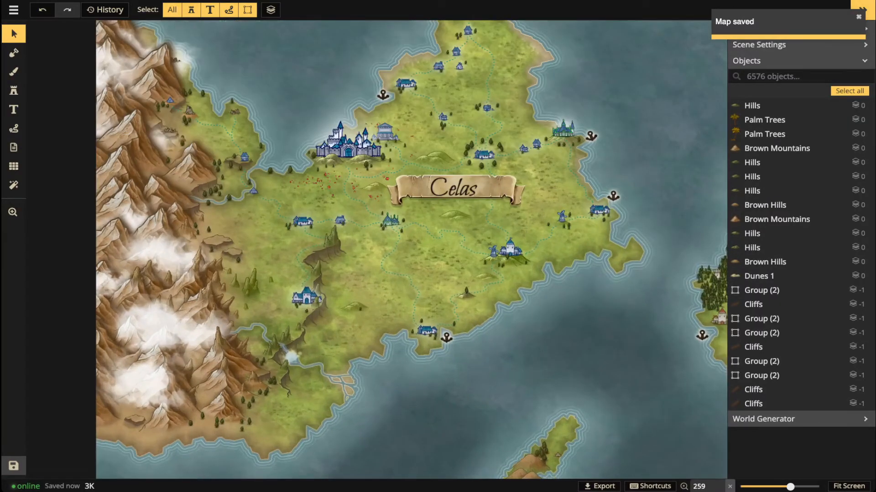
scroll(355, 355, "up", 3)
left_click_drag(689, 82, 510, 321)
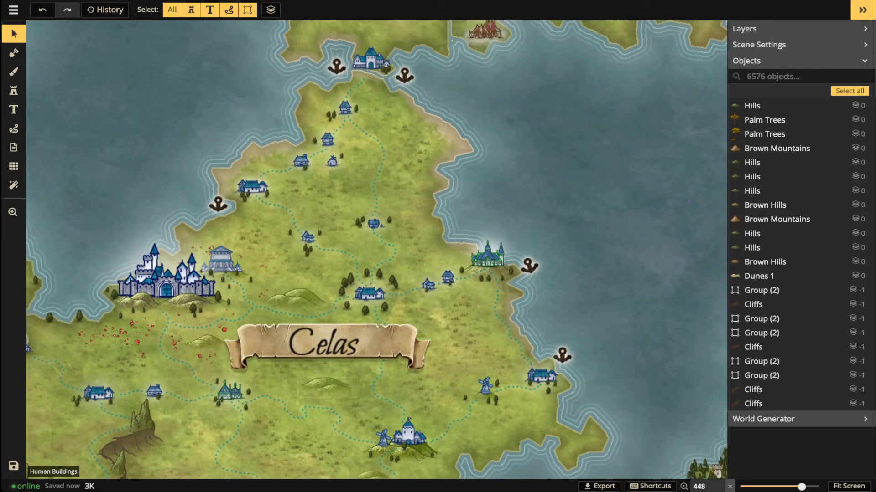
left_click_drag(230, 391, 466, 119)
left_click_drag(341, 235, 430, 66)
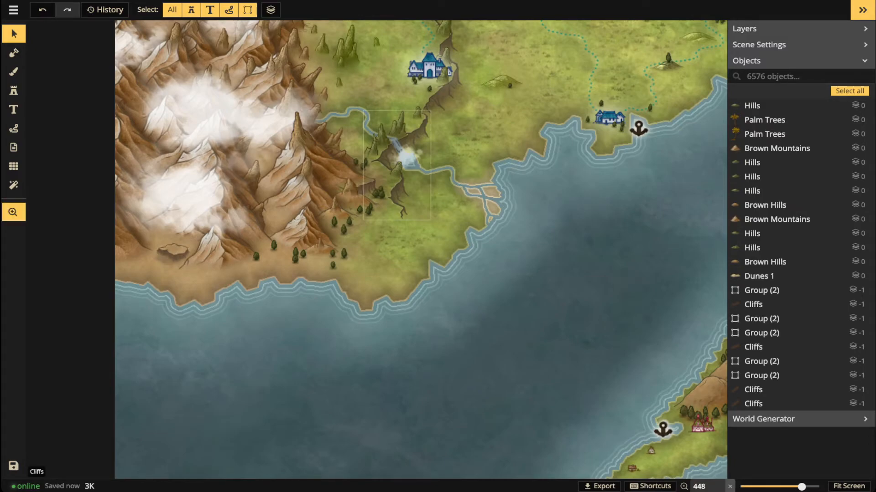
left_click_drag(402, 150, 390, 198)
left_click(13, 53)
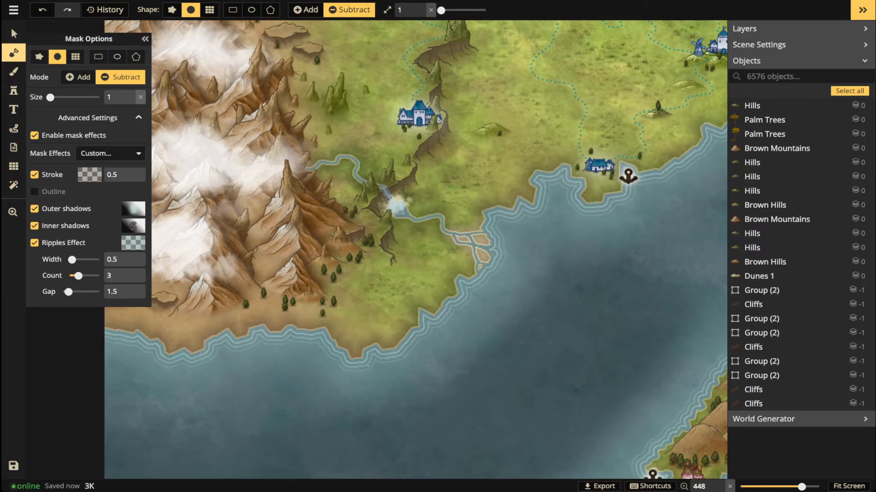
scroll(368, 327, "up", 3)
scroll(368, 327, "up", 3)
key("space")
left_click_drag(577, 209, 544, 289)
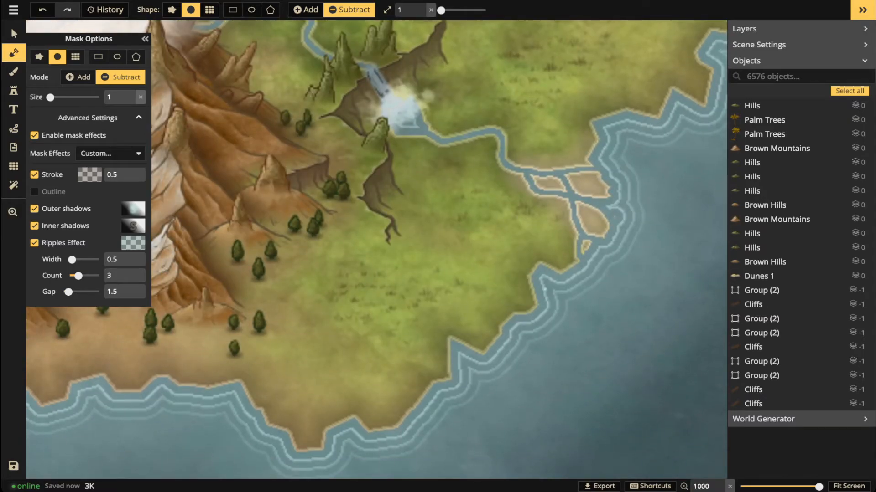
mouse_move(349, 424)
left_mouse_down()
mouse_move(353, 369)
mouse_move(420, 336)
mouse_move(453, 338)
mouse_move(458, 362)
left_mouse_up()
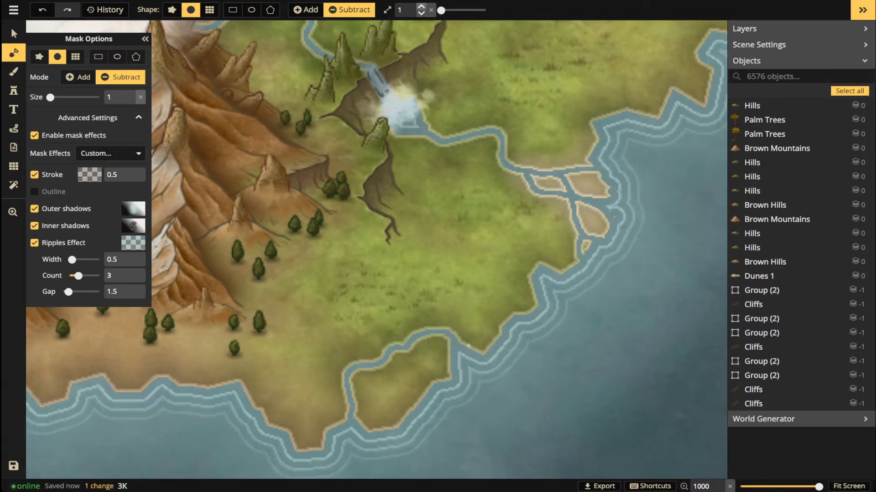
Enlarge the mask brush to size 6 and widen the channel between the new southern island and the mainland.
key("w")
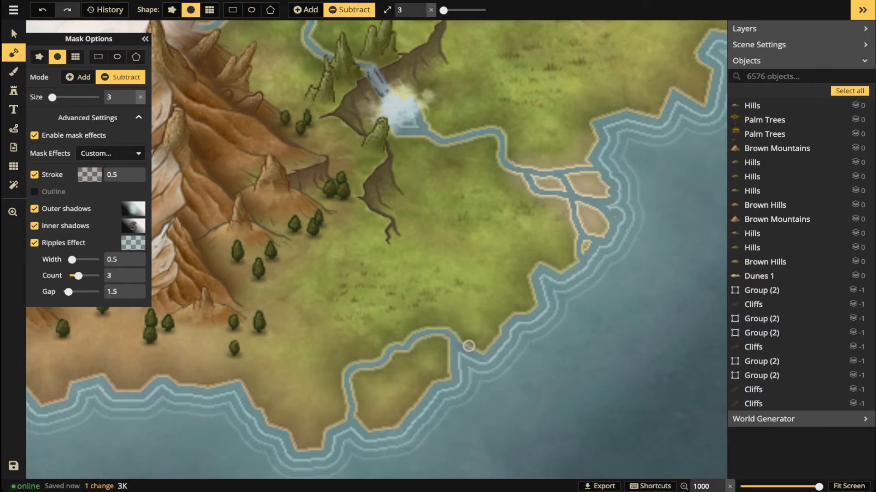
key("w")
key("w")
key("w")
key("w")
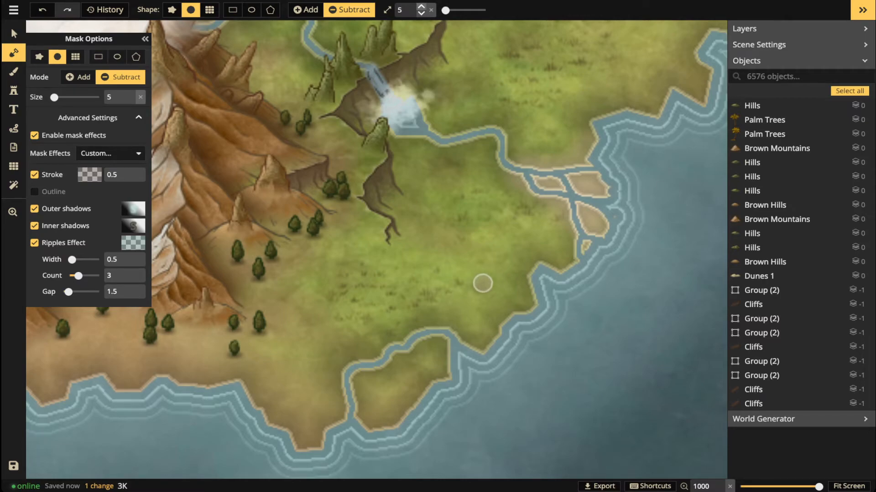
mouse_move(489, 352)
left_mouse_down()
mouse_move(438, 322)
mouse_move(358, 369)
mouse_move(325, 462)
mouse_move(288, 451)
mouse_move(334, 445)
mouse_move(279, 448)
left_mouse_up()
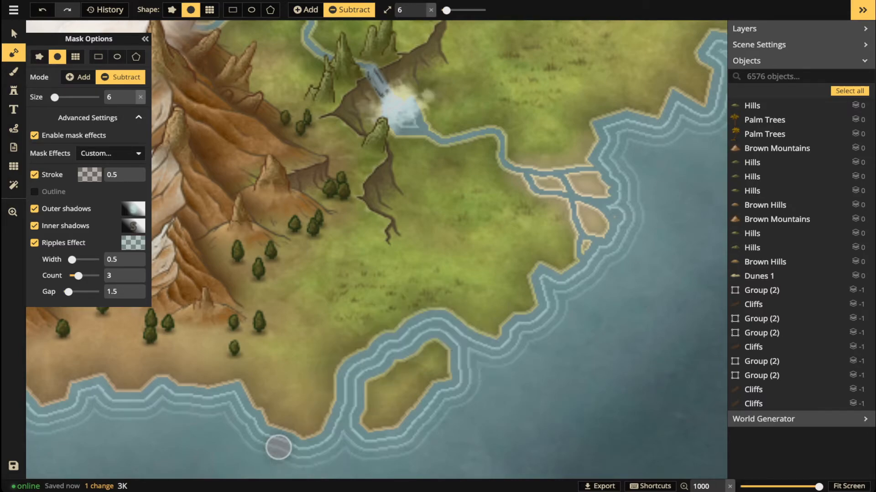
Cut a curved channel with mask size 4 through the headland between the river delta and the southern port, forming an islet.
mouse_move(630, 220)
left_mouse_down()
mouse_move(501, 350)
mouse_move(578, 215)
left_mouse_up()
left_click_drag(413, 248, 697, 209)
left_click_drag(406, 274, 365, 369)
left_click_drag(602, 207, 311, 361)
left_click_drag(602, 274, 393, 379)
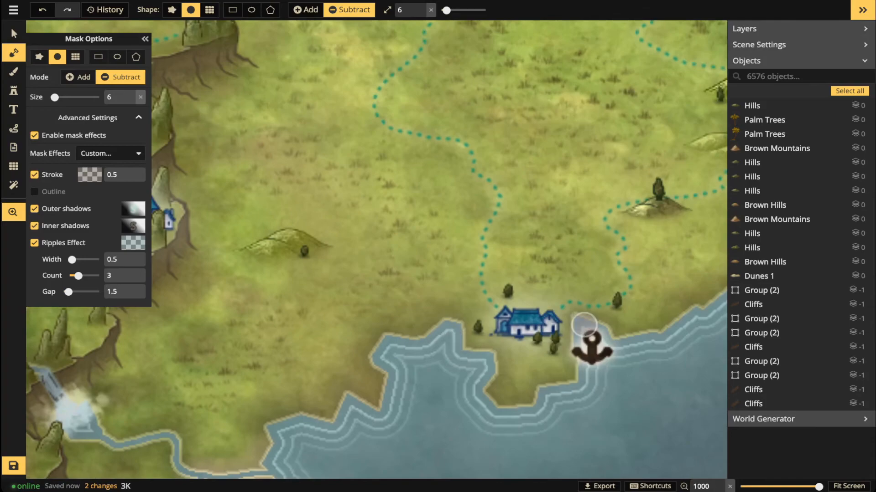
left_click_drag(584, 324, 642, 230)
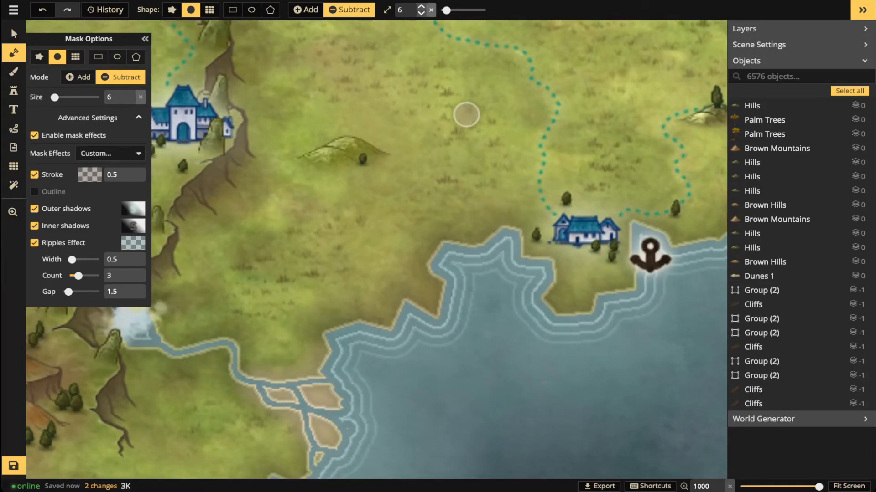
left_click(421, 14)
left_click(421, 13)
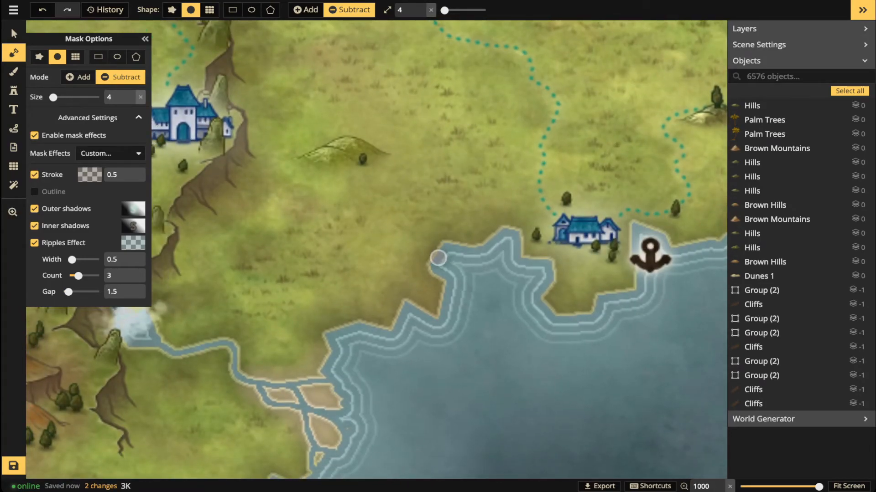
mouse_move(438, 258)
left_mouse_down()
mouse_move(379, 330)
mouse_move(413, 326)
mouse_move(446, 296)
mouse_move(449, 264)
mouse_move(421, 259)
mouse_move(426, 249)
left_mouse_up()
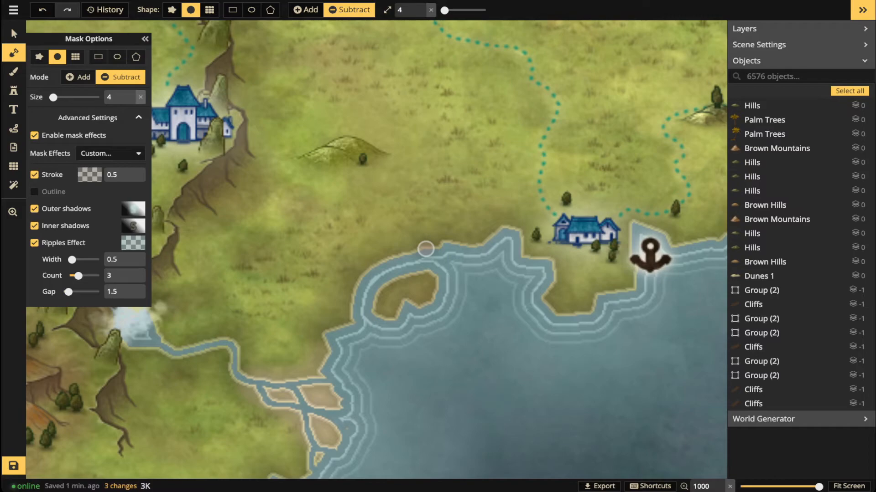
Sever the southeastern peninsula from the mainland with the subtracting mask at size 4, and trim the island's northern tip.
key("space")
left_click_drag(607, 332, 336, 391)
left_click_drag(611, 225, 397, 348)
left_click_drag(511, 359, 430, 365)
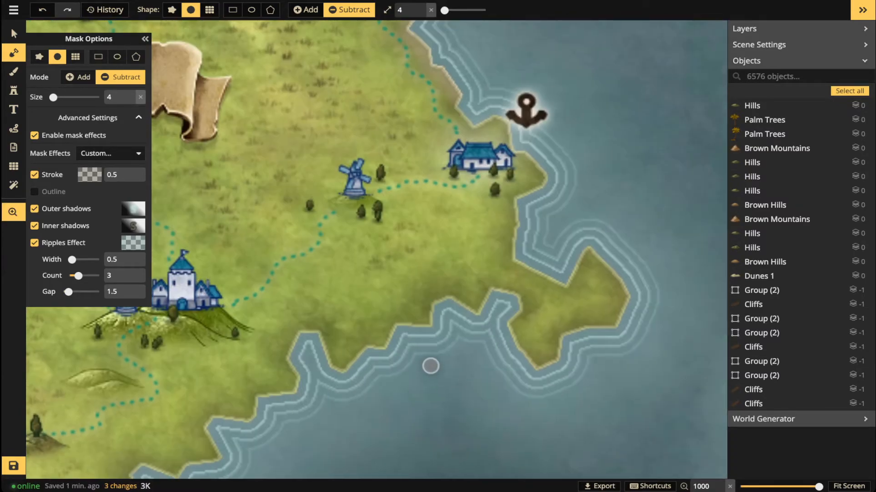
left_click_drag(520, 252, 474, 309)
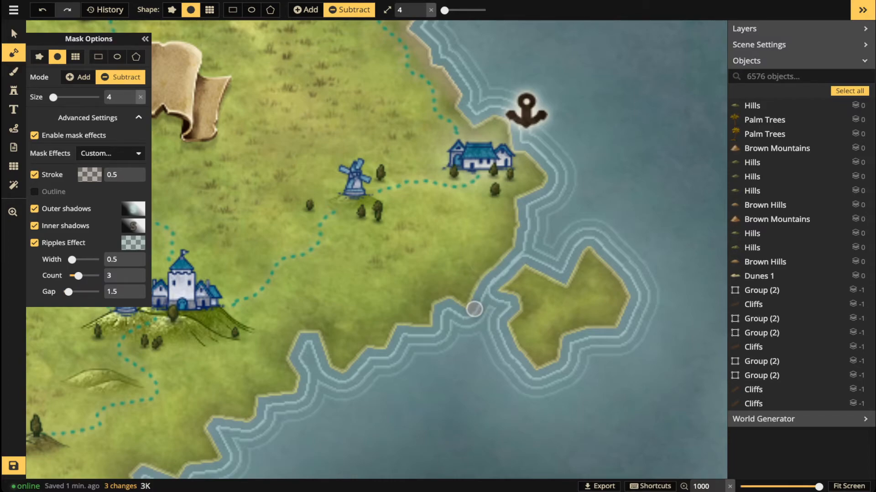
left_click_drag(582, 250, 600, 249)
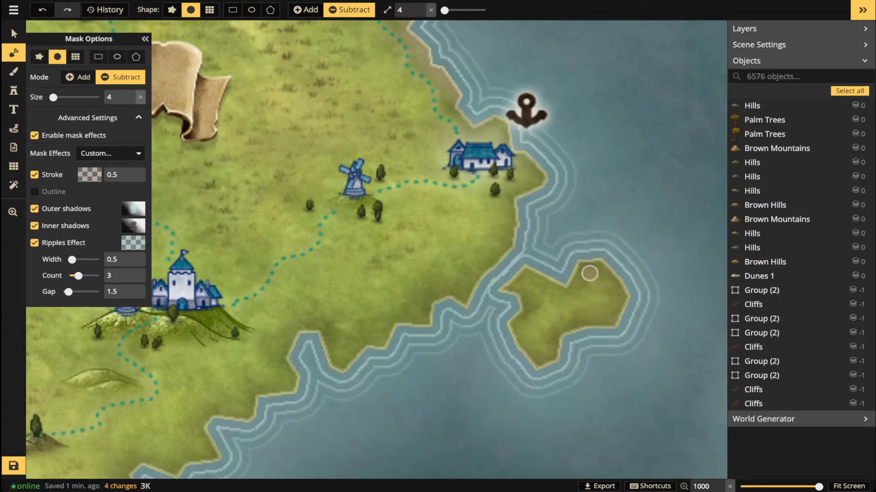
Carve a small islet from Celas's northwestern tip, just southwest of the northern castle's western harbour, by subtracting land with mask size 1.
key("space")
left_click_drag(462, 156, 526, 372)
mouse_move(380, 211)
left_mouse_down()
mouse_move(541, 343)
mouse_move(552, 336)
left_mouse_up()
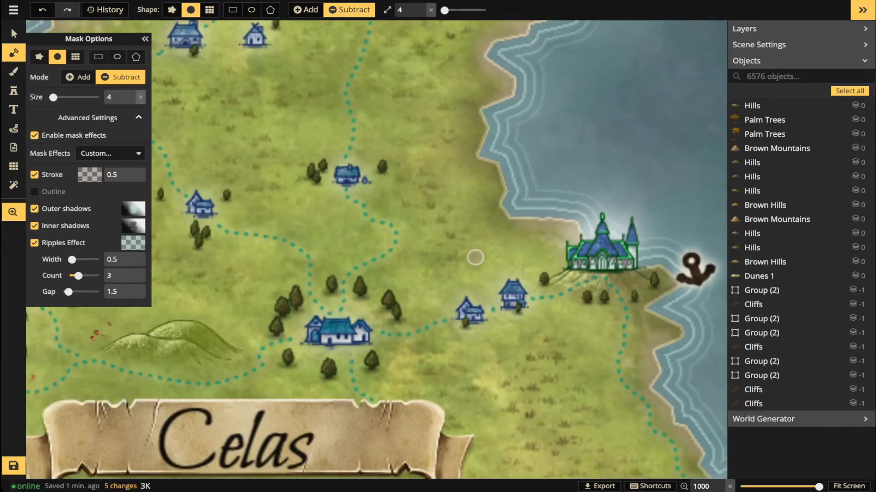
left_click_drag(436, 223, 451, 406)
mouse_move(414, 323)
left_mouse_down()
mouse_move(678, 272)
mouse_move(690, 279)
left_mouse_up()
mouse_move(440, 333)
left_mouse_down()
mouse_move(414, 429)
mouse_move(488, 242)
mouse_move(650, 120)
mouse_move(465, 248)
mouse_move(369, 409)
left_mouse_up()
key("bracketleft")
key("bracketleft")
key("bracketleft")
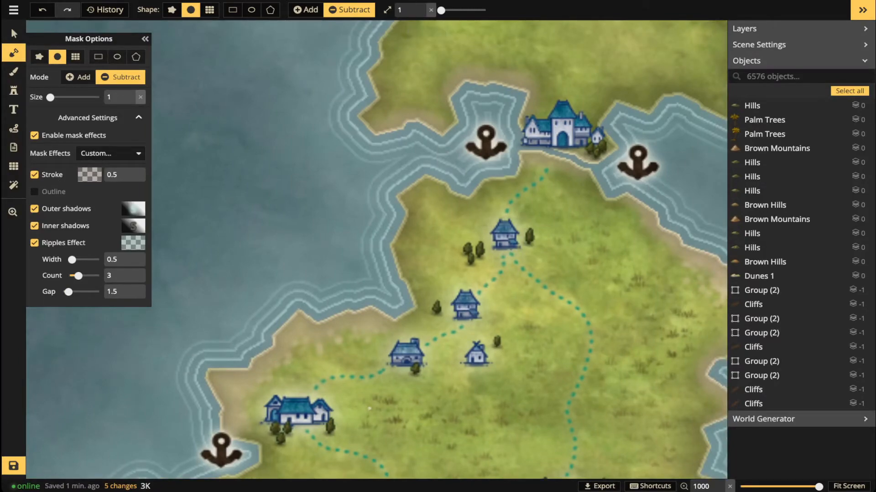
mouse_move(456, 184)
left_mouse_down()
mouse_move(452, 215)
mouse_move(412, 220)
mouse_move(445, 215)
mouse_move(435, 175)
mouse_move(412, 178)
mouse_move(411, 166)
mouse_move(401, 220)
left_mouse_up()
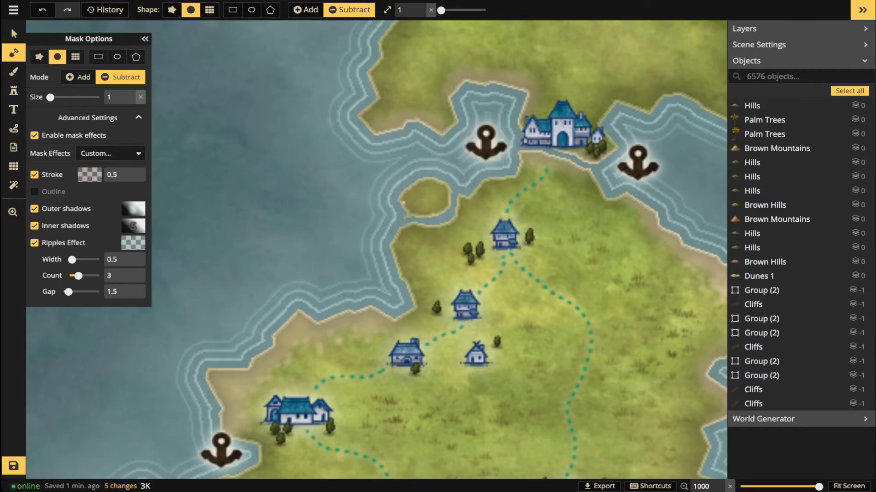
Cut curved channels with mask size 1 along the southeastern coast, west of the severed island, to form several small coastal islets.
scroll(350, 198, "down", 5)
scroll(432, 217, "down", 8)
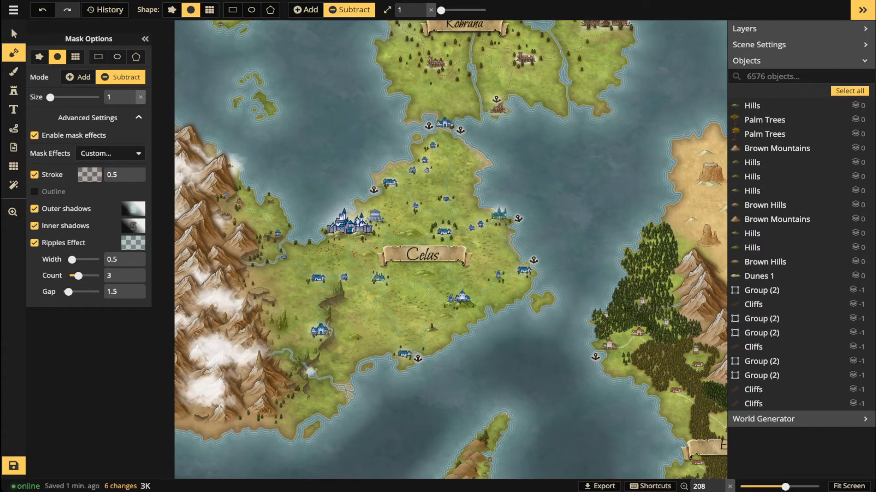
scroll(522, 291, "up", 10)
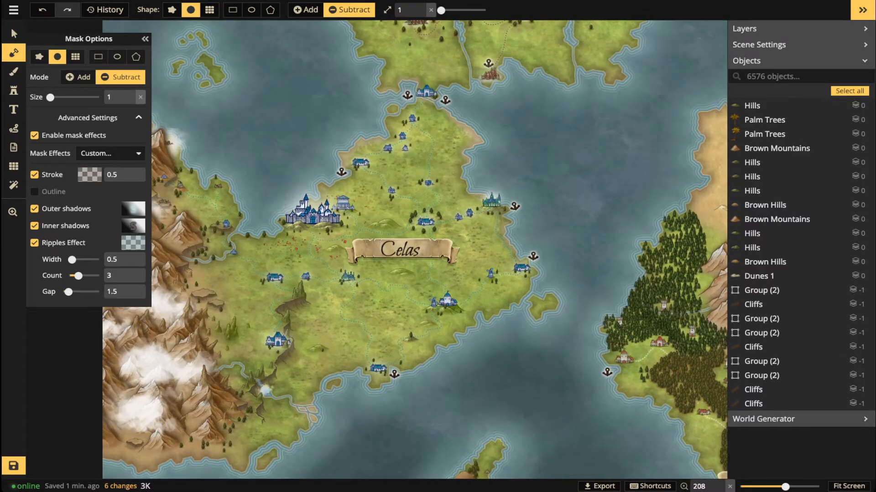
scroll(521, 292, "up", 5)
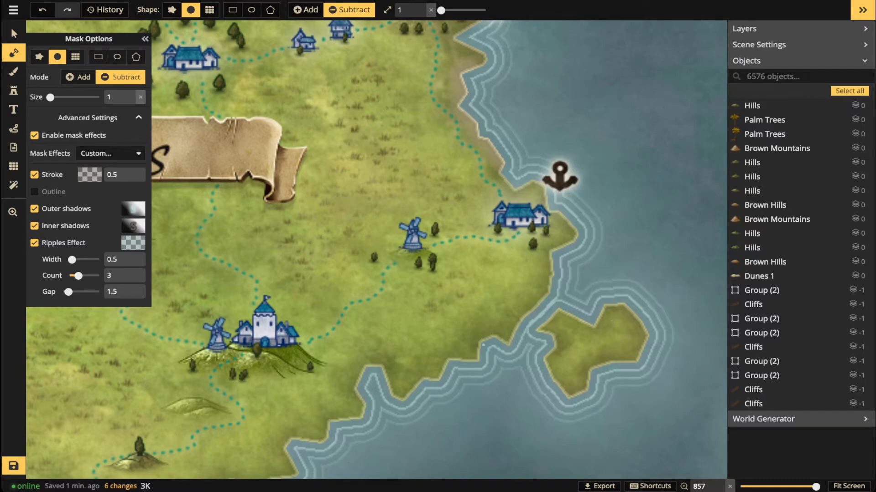
mouse_move(485, 342)
left_mouse_down()
mouse_move(440, 330)
mouse_move(425, 345)
mouse_move(446, 379)
mouse_move(484, 345)
mouse_move(456, 325)
mouse_move(505, 342)
left_mouse_up()
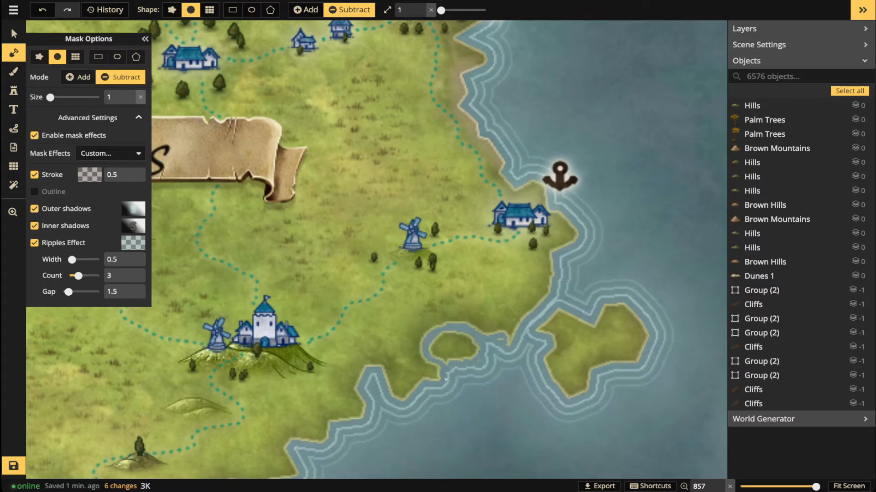
mouse_move(497, 341)
left_mouse_down()
mouse_move(503, 318)
mouse_move(523, 324)
mouse_move(506, 344)
mouse_move(472, 330)
left_mouse_up()
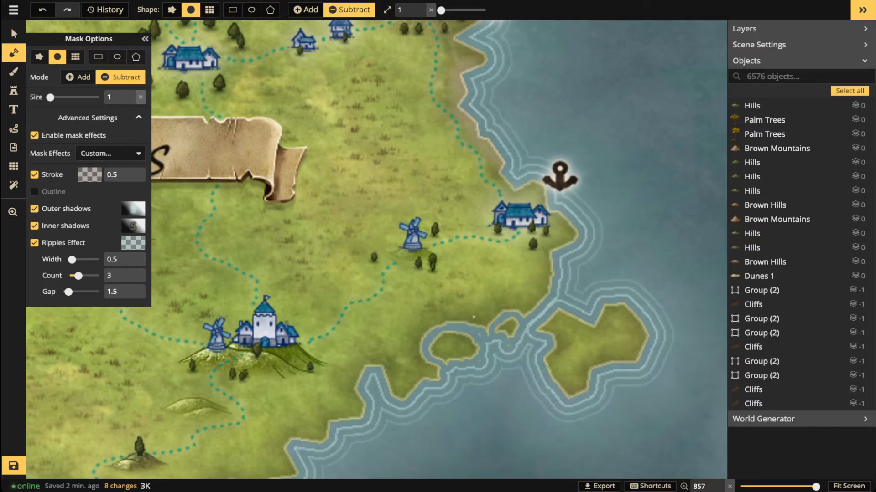
left_click_drag(424, 362, 439, 379)
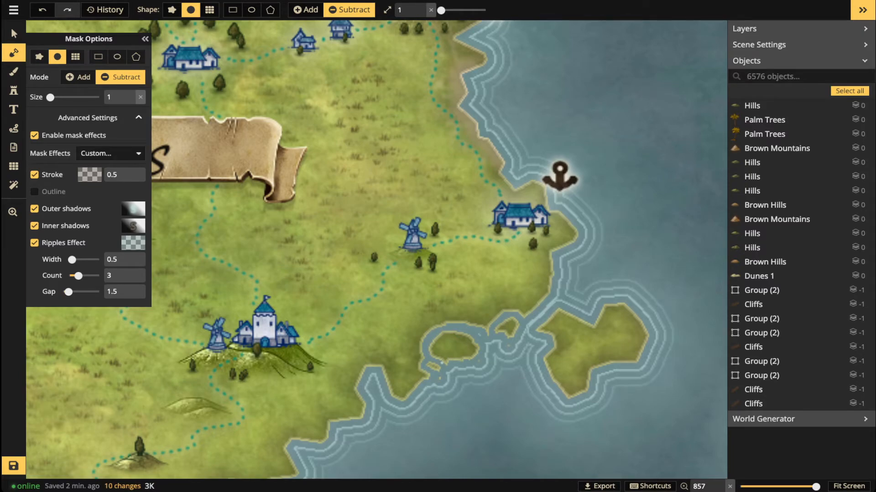
Break up the large southeastern island with crisscrossing subtracting strokes at mask size 1.
scroll(453, 327, "down", 5)
key("space")
scroll(479, 293, "up", 5)
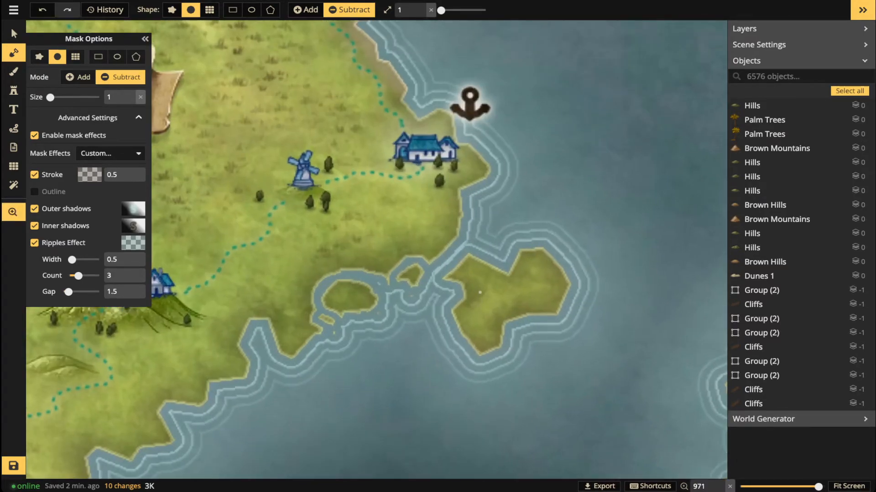
left_click_drag(479, 292, 437, 317)
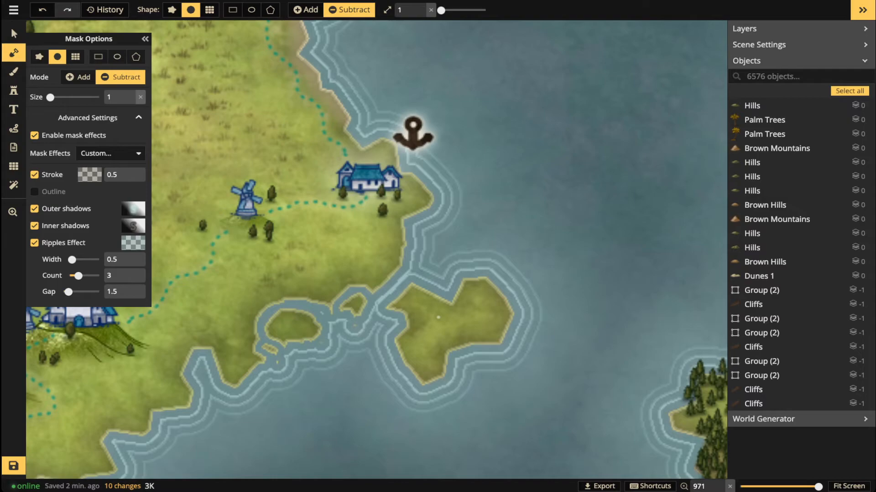
mouse_move(432, 276)
left_mouse_down()
mouse_move(452, 348)
mouse_move(473, 302)
mouse_move(513, 324)
mouse_move(456, 367)
left_mouse_up()
mouse_move(439, 338)
left_mouse_down()
mouse_move(404, 298)
mouse_move(438, 381)
mouse_move(530, 275)
left_mouse_up()
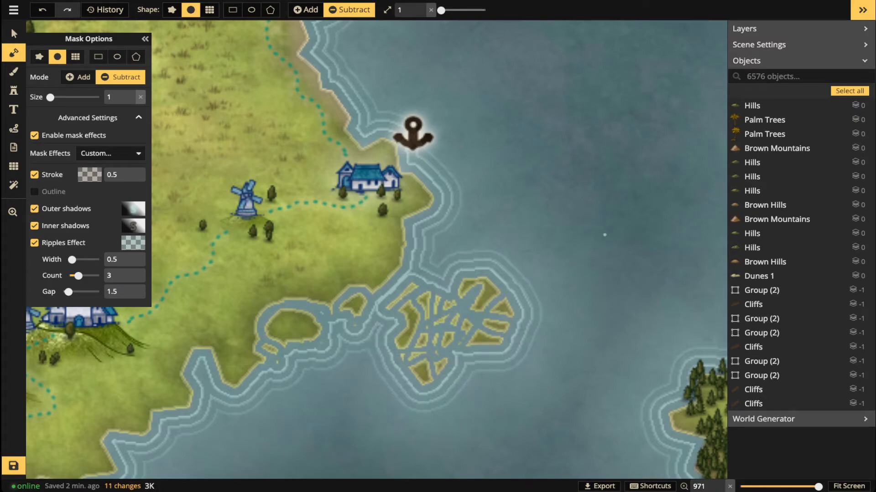
Erase the middle of the broken southeastern island with mask size 3, leaving a cluster of small separate islets.
key("bracketright")
key("bracketright")
mouse_move(437, 298)
left_mouse_down()
mouse_move(443, 321)
mouse_move(420, 348)
mouse_move(435, 339)
mouse_move(441, 370)
mouse_move(436, 354)
mouse_move(460, 310)
mouse_move(445, 299)
mouse_move(429, 312)
mouse_move(414, 286)
mouse_move(399, 298)
mouse_move(409, 291)
mouse_move(466, 335)
mouse_move(461, 290)
mouse_move(491, 272)
mouse_move(475, 319)
mouse_move(506, 324)
mouse_move(482, 322)
left_mouse_up()
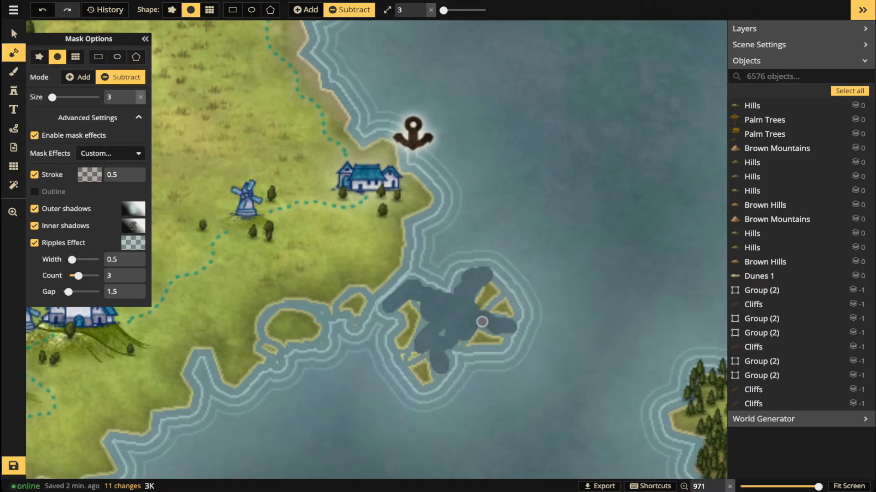
left_click_drag(482, 322, 482, 322)
mouse_move(426, 348)
left_mouse_down()
mouse_move(396, 356)
mouse_move(426, 331)
mouse_move(415, 298)
mouse_move(438, 281)
left_mouse_up()
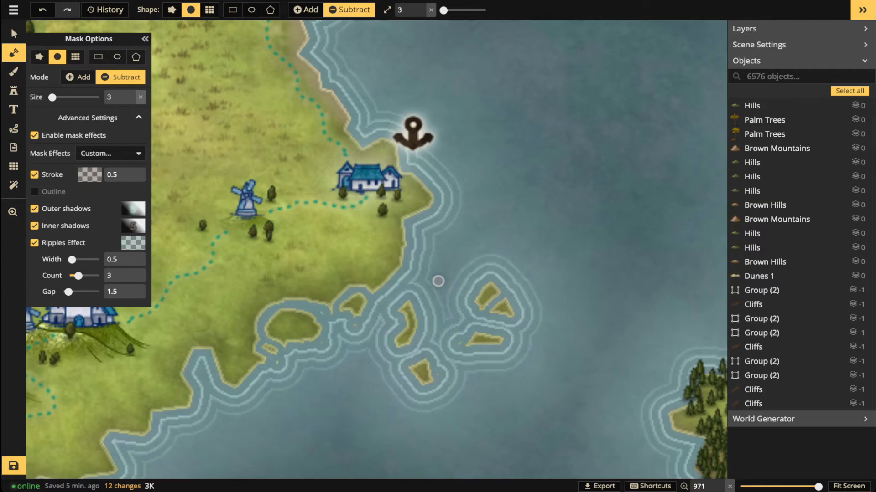
left_click_drag(456, 345, 442, 379)
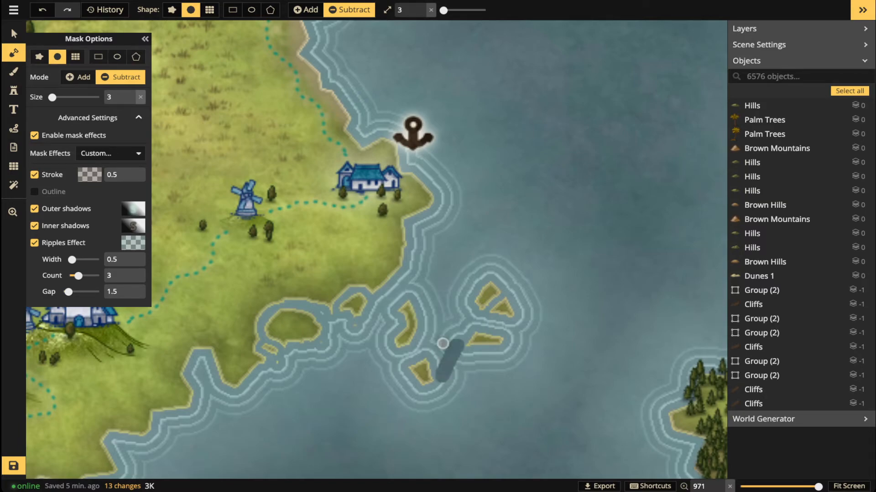
Clear the stray land specks and widen the channels around the islets hugging the southeastern coast with mask size 3.
left_click_drag(266, 347, 272, 372)
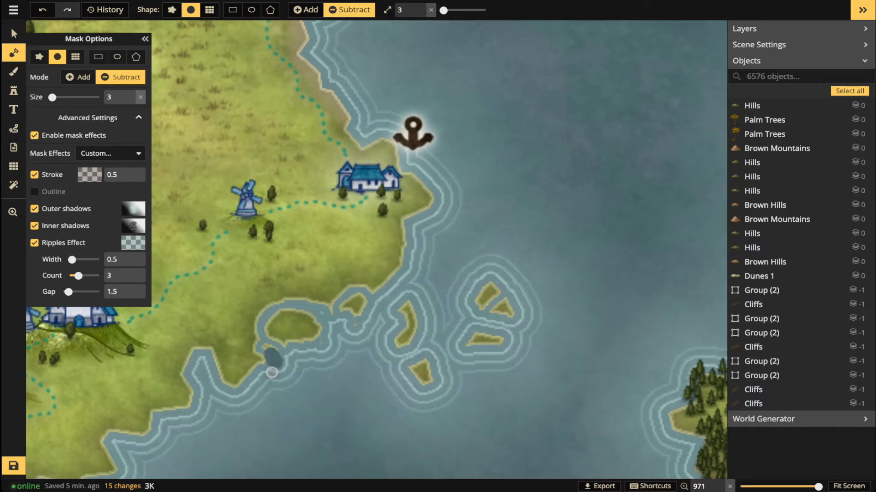
left_click_drag(320, 313, 328, 302)
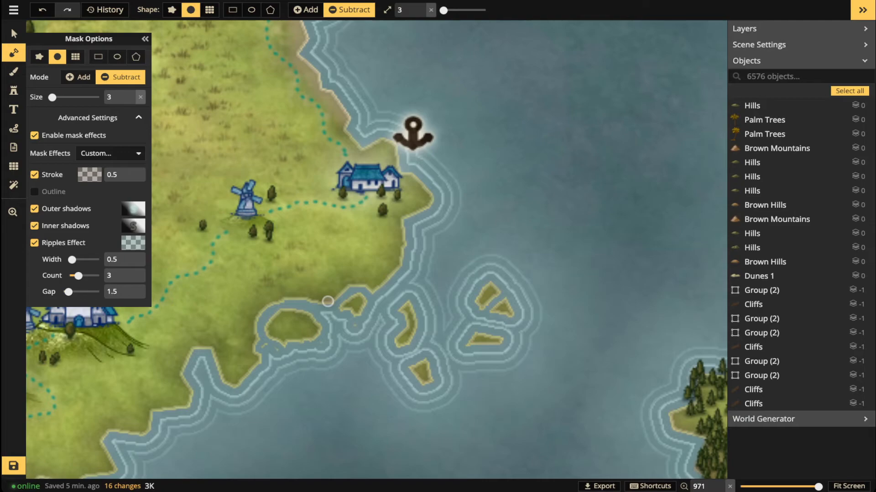
left_click_drag(356, 329, 350, 325)
left_click_drag(324, 342, 281, 342)
Trim the crescent-shaped islet and the northeastern islets of the offshore cluster with the size 3 subtracting mask.
scroll(285, 232, "down", 3)
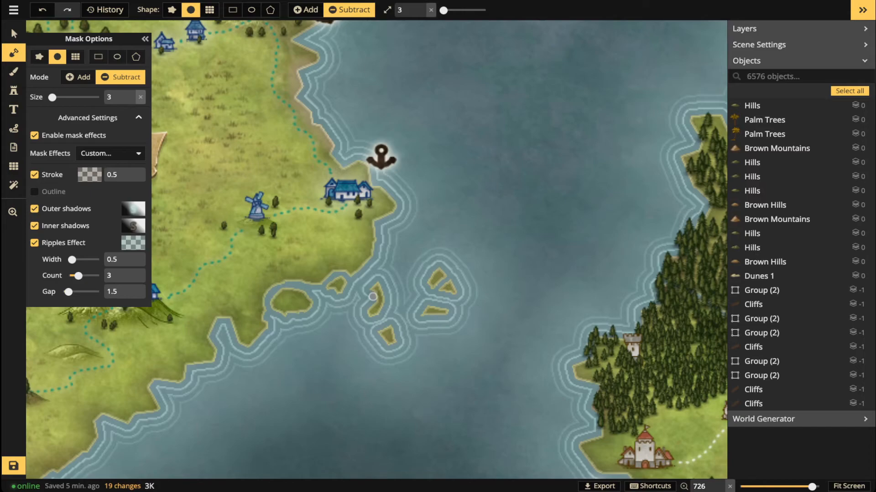
left_click(373, 297)
left_click(451, 284)
left_click_drag(451, 284, 464, 277)
Reduce the mask to size 2 and cut channels through Kobrana's southwestern tip, separating two small islands from the mainland.
scroll(365, 247, "down", 5)
left_click_drag(319, 205, 525, 404)
scroll(393, 290, "up", 5)
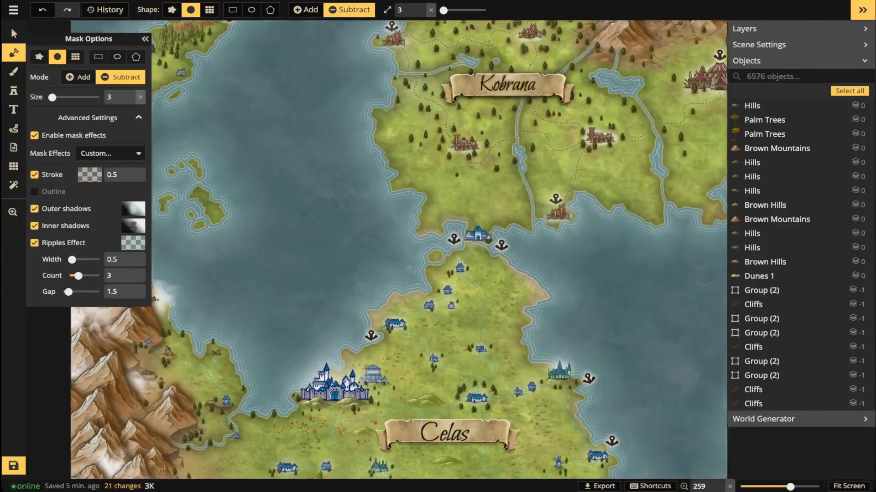
scroll(384, 292, "up", 1)
left_click_drag(524, 228, 310, 373)
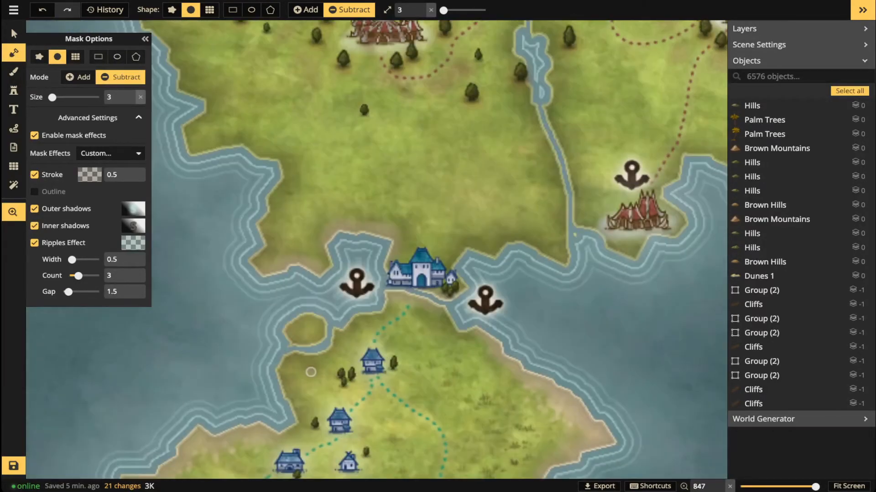
scroll(294, 317, "down", 4)
left_click_drag(277, 270, 327, 321)
scroll(328, 321, "up", 5)
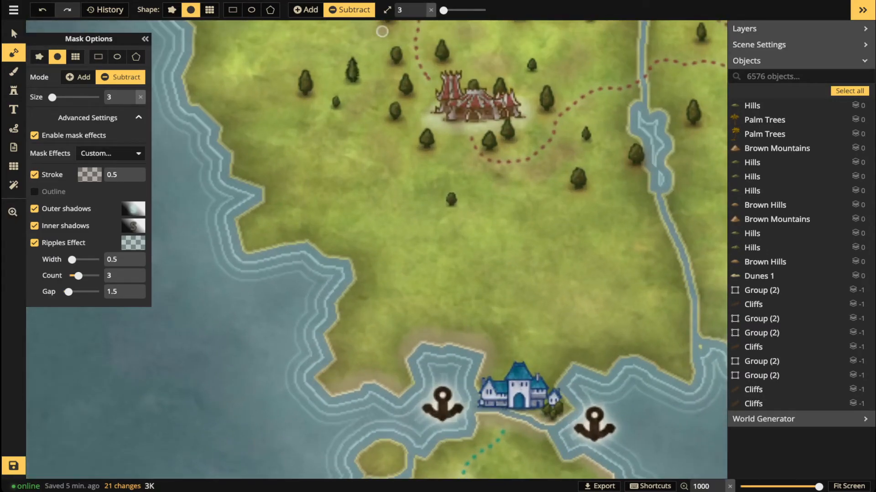
left_click(420, 13)
mouse_move(419, 358)
left_mouse_down()
mouse_move(379, 323)
mouse_move(332, 324)
mouse_move(318, 341)
mouse_move(316, 369)
mouse_move(352, 400)
left_mouse_up()
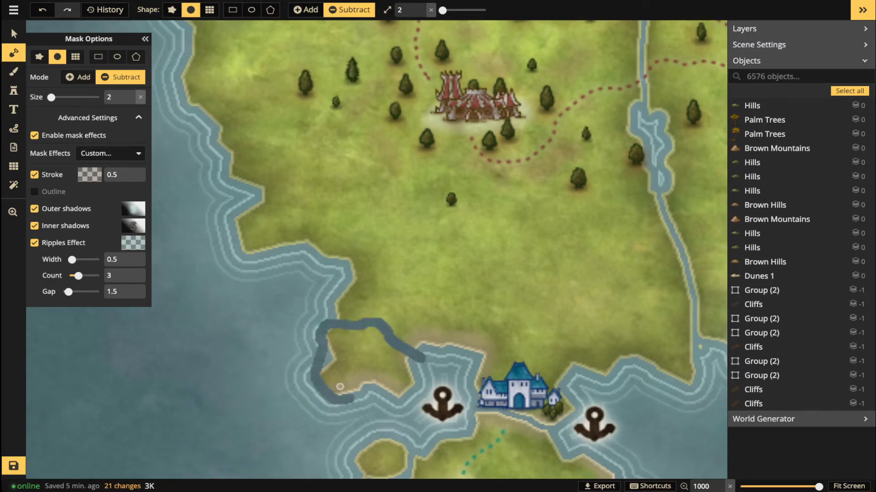
mouse_move(373, 318)
left_mouse_down()
mouse_move(365, 285)
mouse_move(332, 277)
left_mouse_up()
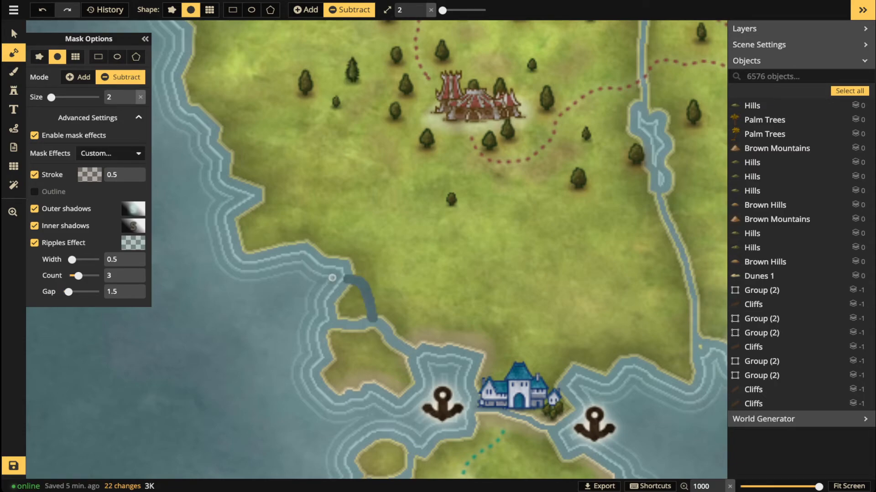
Carve two islets from Celas's northeastern tip with mask size 2 and widen the strait just south of the northern castle.
scroll(332, 277, "down", 8)
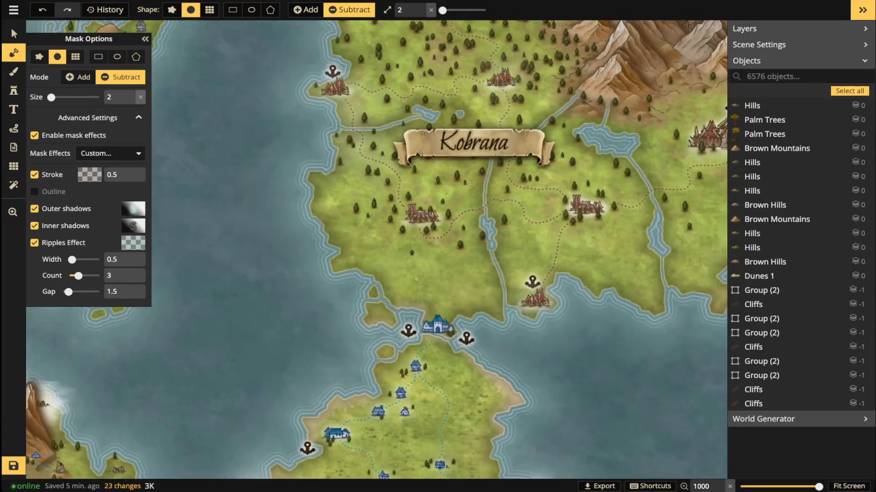
left_click_drag(314, 290, 355, 226)
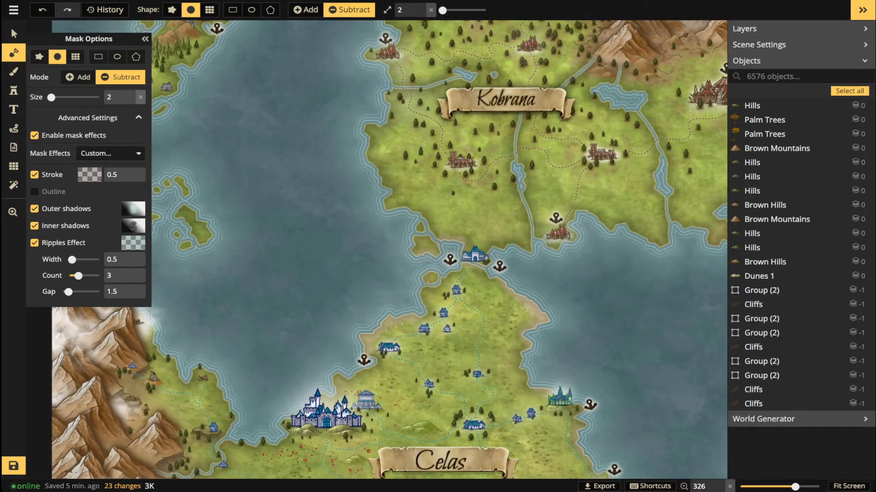
scroll(493, 294, "up", 3)
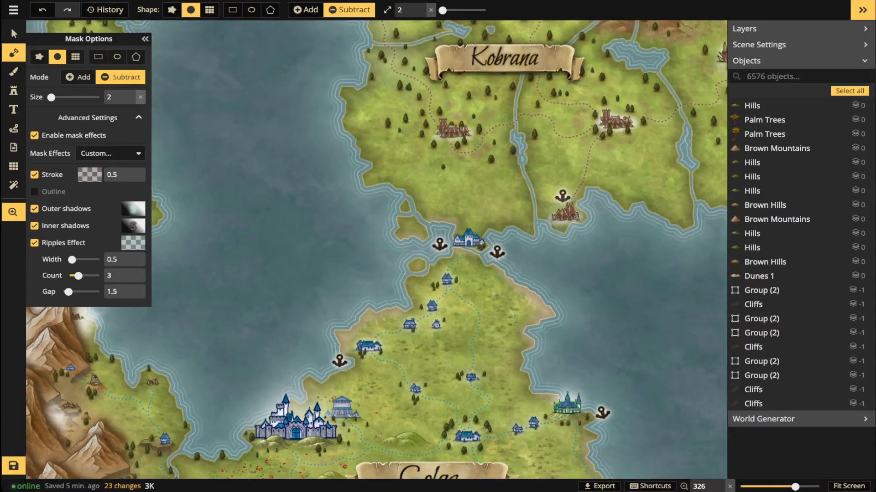
scroll(493, 294, "up", 6)
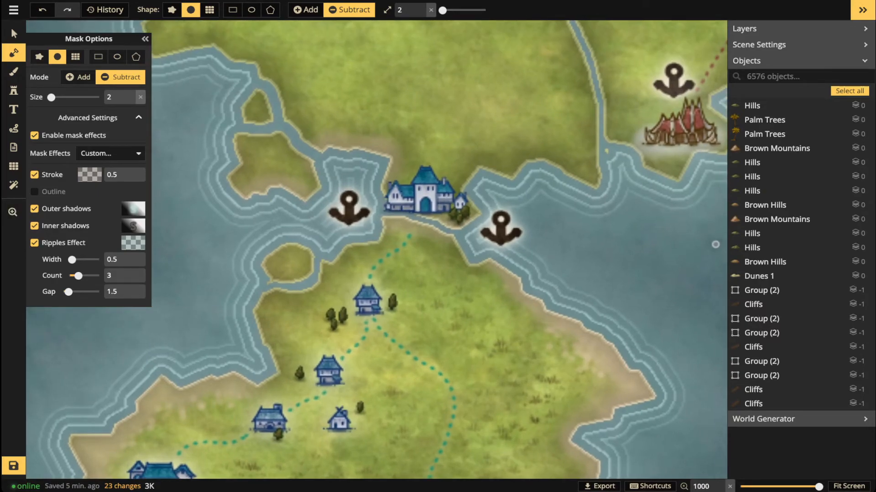
mouse_move(533, 285)
left_mouse_down()
mouse_move(486, 305)
mouse_move(476, 331)
mouse_move(518, 339)
mouse_move(532, 321)
mouse_move(505, 305)
mouse_move(539, 299)
mouse_move(532, 306)
mouse_move(584, 322)
mouse_move(535, 316)
mouse_move(600, 325)
mouse_move(544, 316)
mouse_move(539, 291)
mouse_move(550, 271)
left_mouse_up()
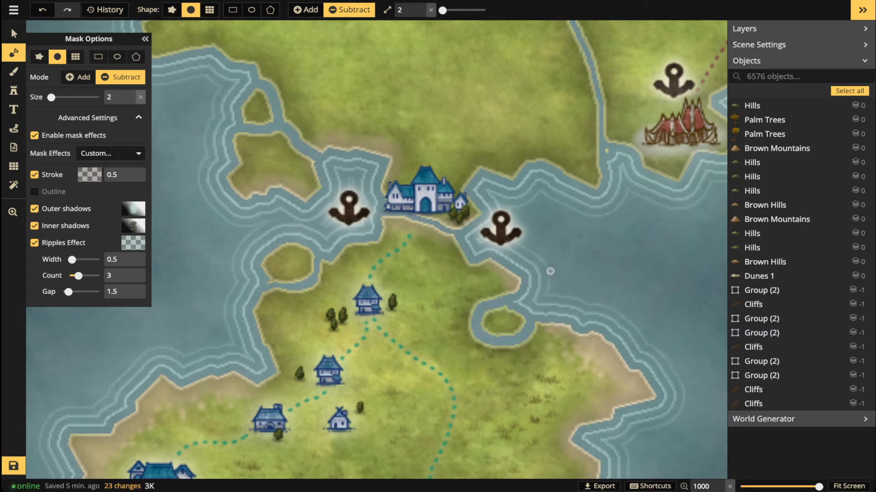
mouse_move(531, 326)
left_mouse_down()
mouse_move(481, 337)
mouse_move(461, 325)
mouse_move(478, 301)
mouse_move(458, 294)
mouse_move(463, 258)
mouse_move(460, 280)
mouse_move(469, 294)
mouse_move(466, 274)
mouse_move(477, 295)
mouse_move(509, 289)
mouse_move(470, 312)
left_mouse_up()
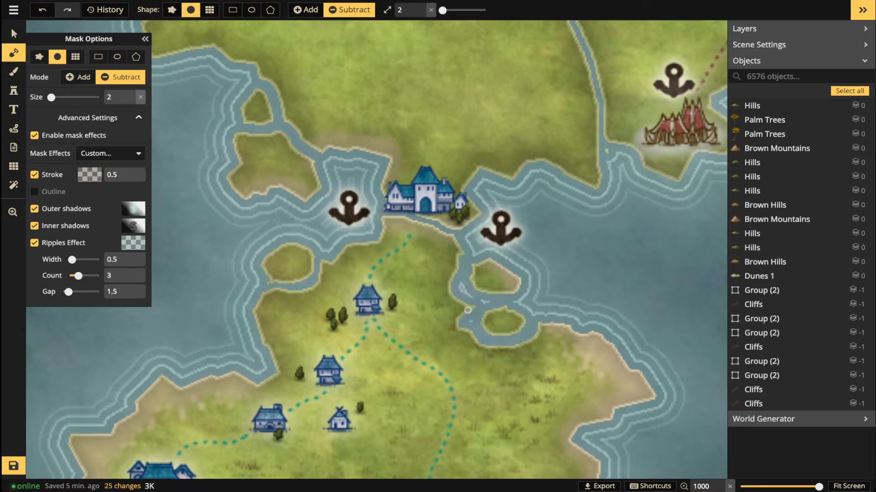
mouse_move(458, 245)
left_mouse_down()
mouse_move(439, 230)
mouse_move(379, 225)
mouse_move(403, 217)
mouse_move(443, 229)
mouse_move(458, 258)
mouse_move(452, 230)
mouse_move(462, 253)
mouse_move(433, 229)
mouse_move(380, 232)
mouse_move(388, 197)
left_mouse_up()
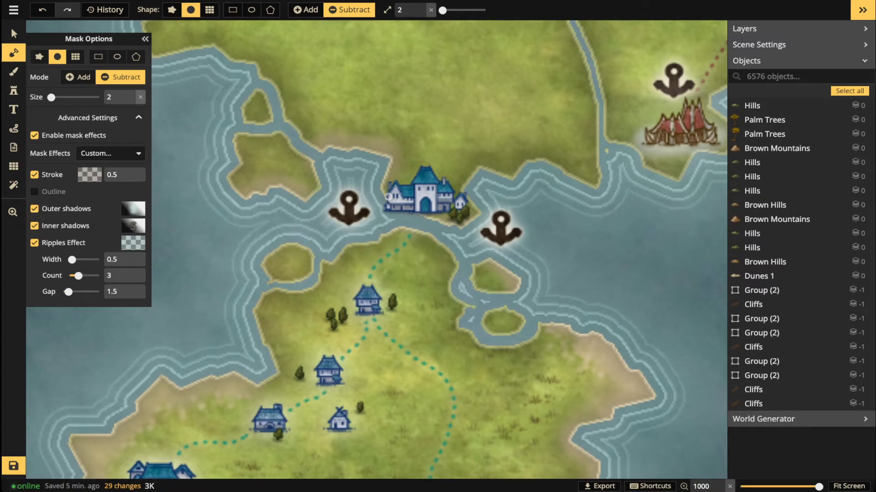
mouse_move(461, 284)
left_mouse_down()
mouse_move(490, 303)
mouse_move(470, 325)
mouse_move(463, 254)
mouse_move(446, 235)
left_mouse_up()
Review the reshaped coastlines and new islets across Celas and southern Kobrana.
scroll(446, 235, "down", 6)
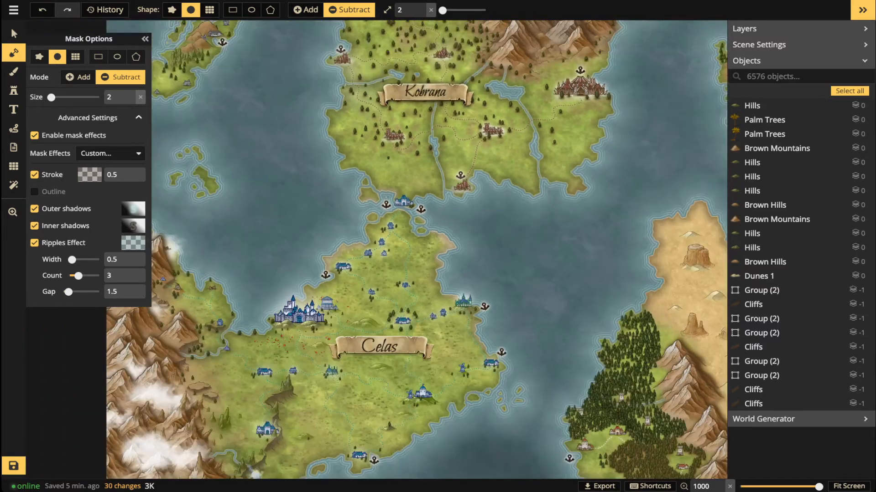
scroll(446, 235, "down", 1)
left_click_drag(446, 235, 598, 163)
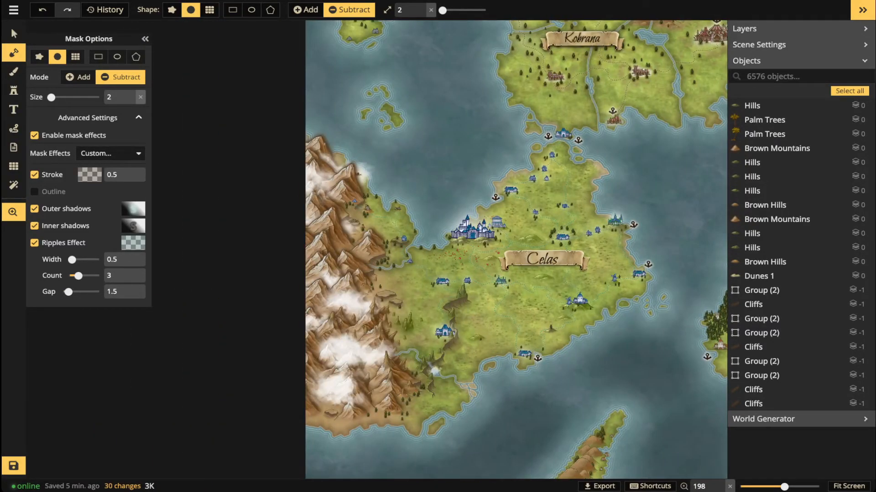
scroll(378, 354, "up", 1)
left_click_drag(501, 273, 351, 407)
mouse_move(396, 230)
left_mouse_down()
mouse_move(319, 375)
mouse_move(410, 275)
mouse_move(425, 208)
left_mouse_up()
scroll(452, 185, "up", 3)
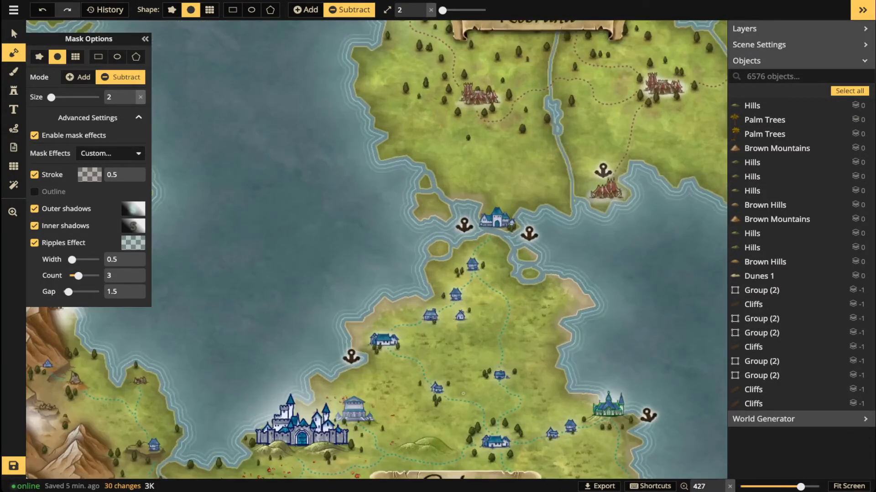
left_click_drag(463, 246, 347, 443)
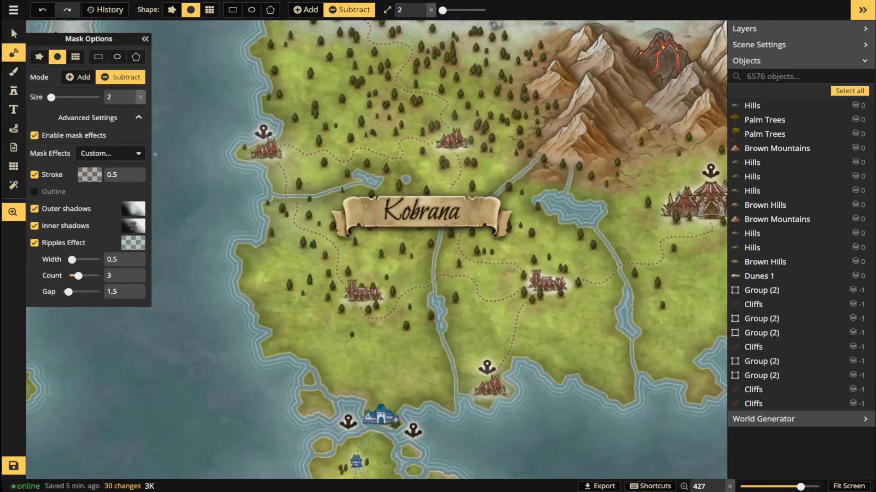
Select the banner behind the Kobrana title and check its object shadow settings.
left_click(14, 33)
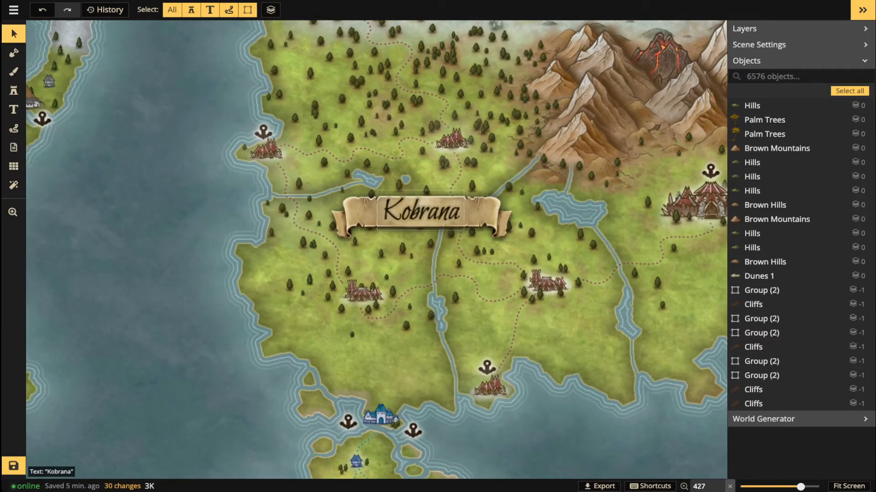
left_click(420, 211)
left_click(353, 220)
scroll(353, 220, "up", 3)
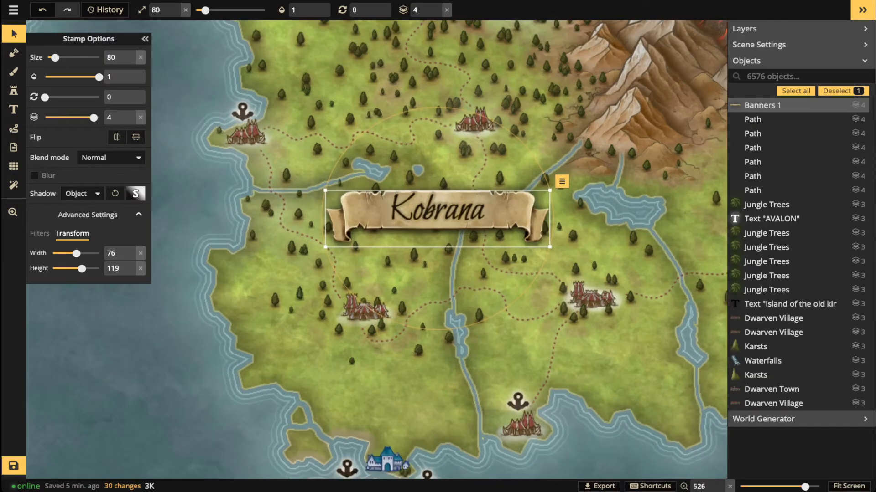
left_click(135, 193)
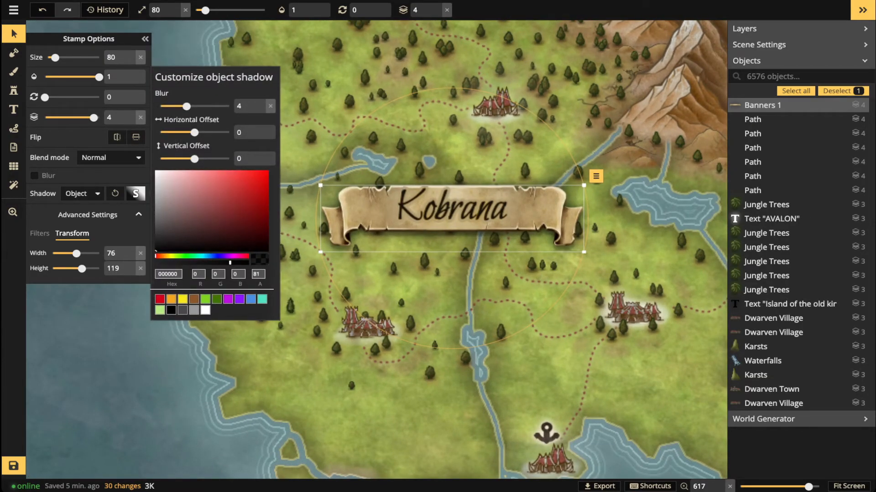
left_click(606, 378)
left_click_drag(606, 379, 611, 45)
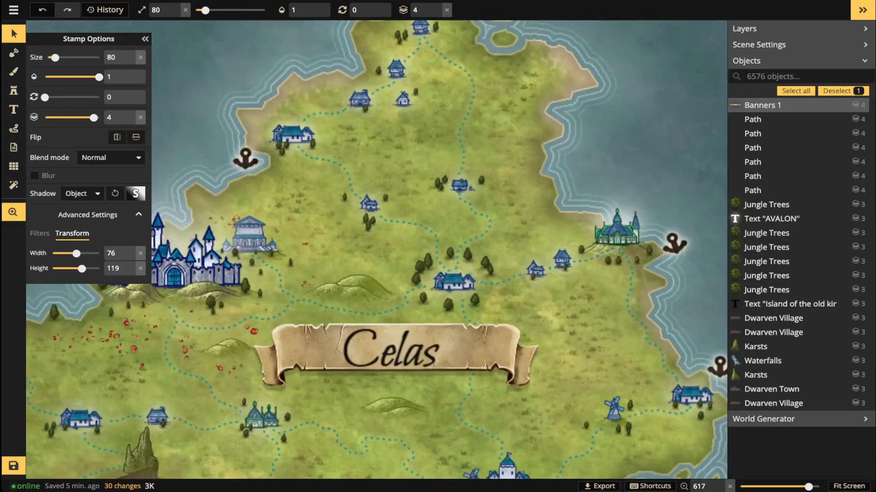
Give the Celas banner an object shadow with blur 2.8, vertical offset 2.9 and colour alpha 60.
left_click_drag(611, 319, 611, 206)
left_click(479, 235)
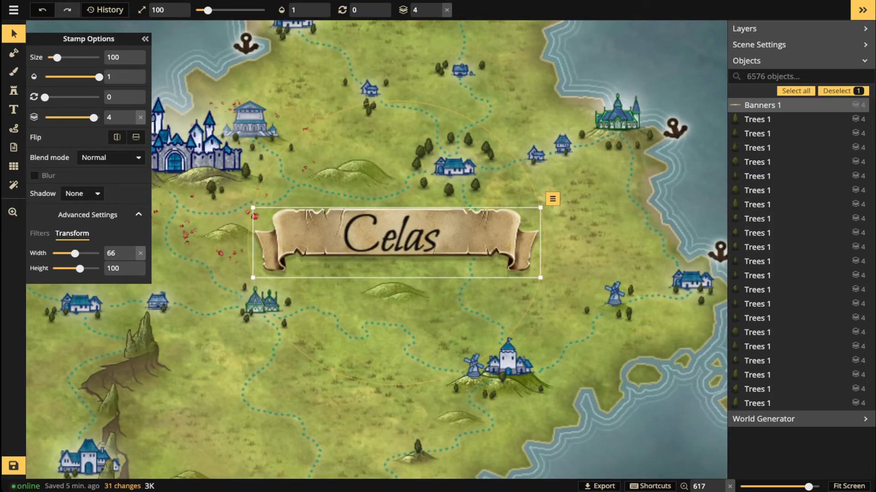
left_click(82, 193)
left_click(73, 237)
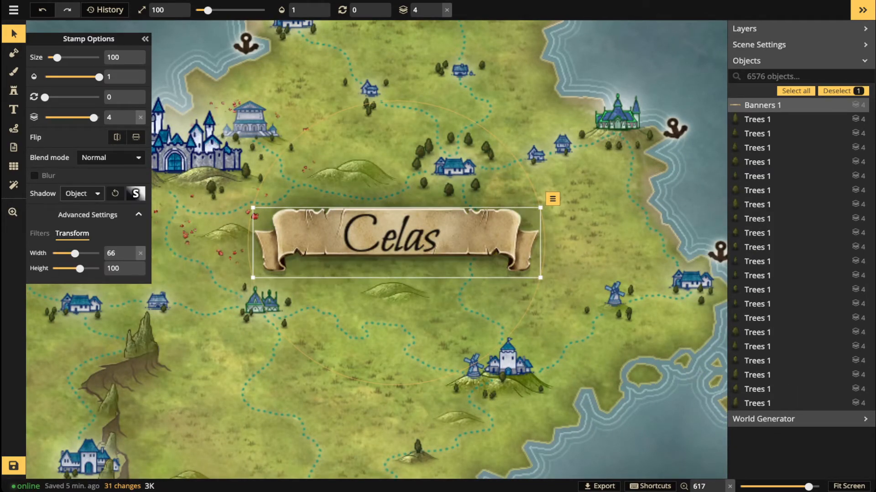
left_click(136, 193)
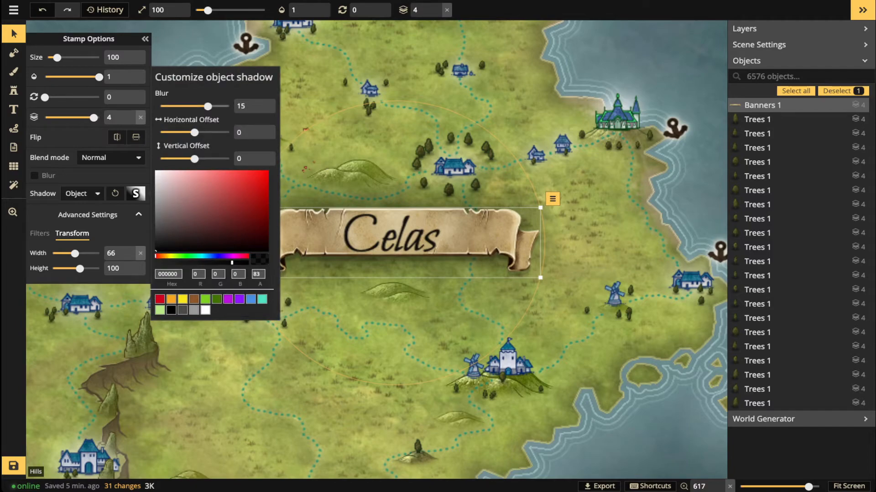
left_click_drag(194, 159, 199, 159)
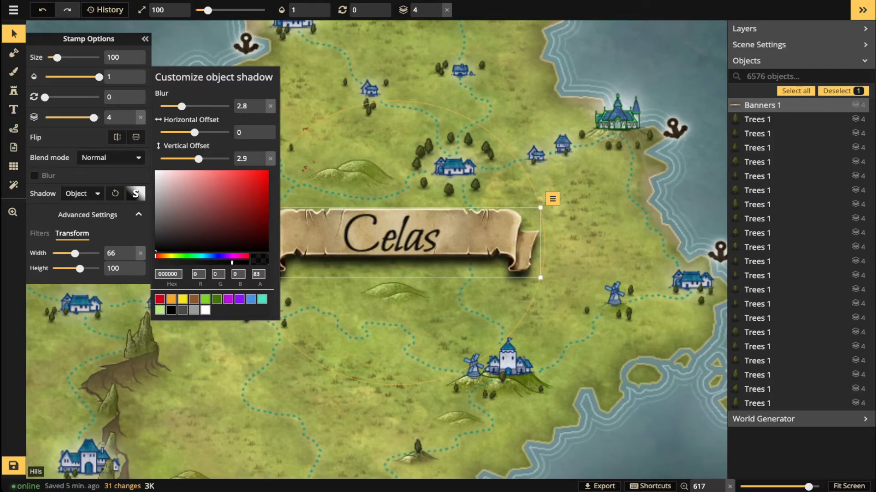
left_click_drag(231, 262, 210, 262)
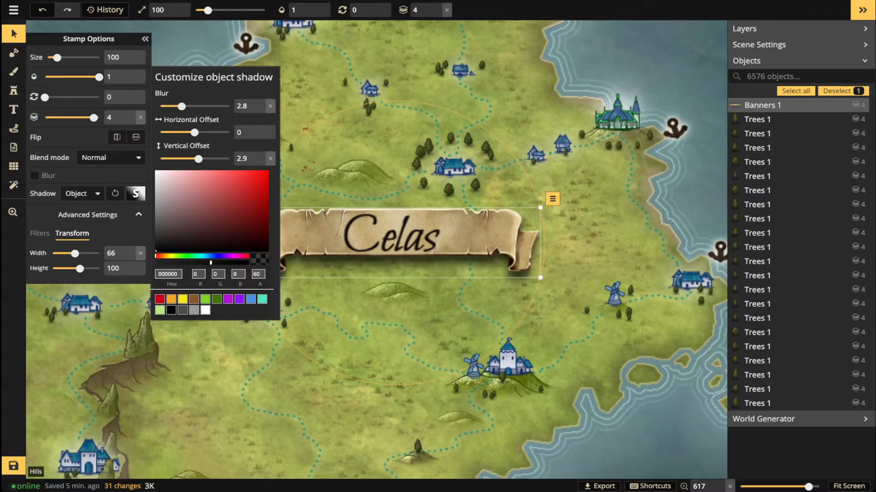
key("Escape")
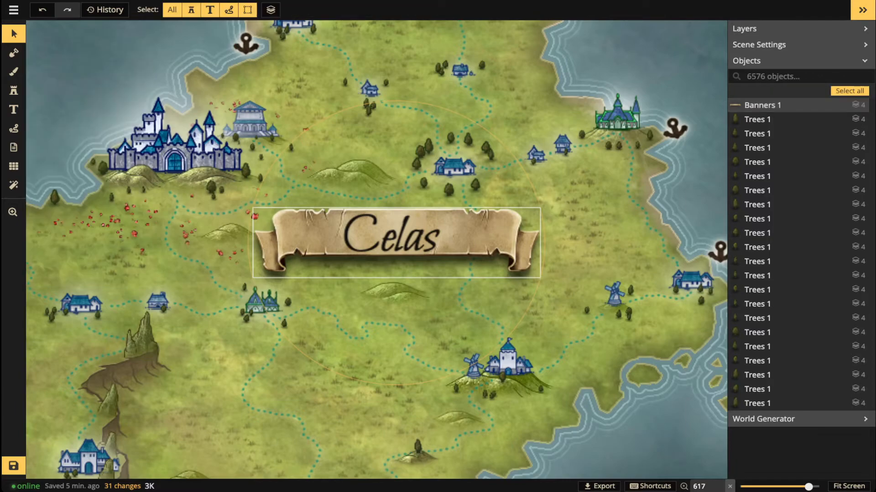
Set the vertical offset of the Kobrana banner's shadow to 2.9.
scroll(405, 234, "down", 6)
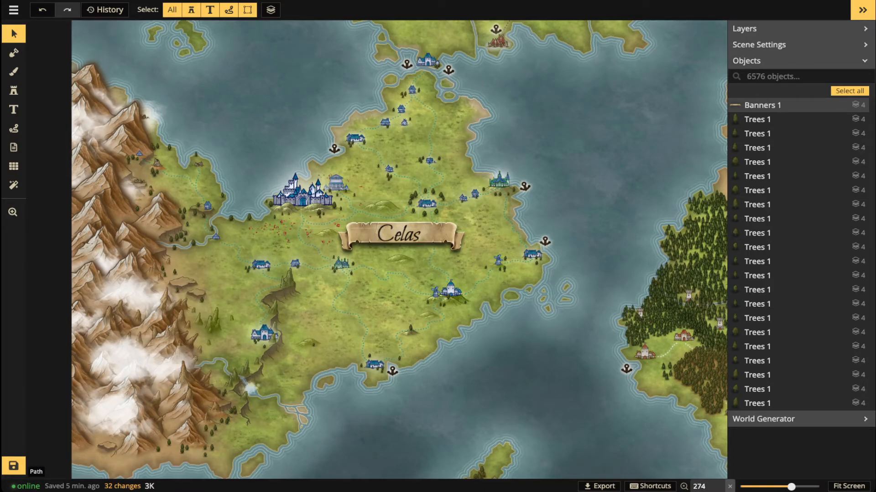
key("space")
left_click_drag(355, 214, 332, 430)
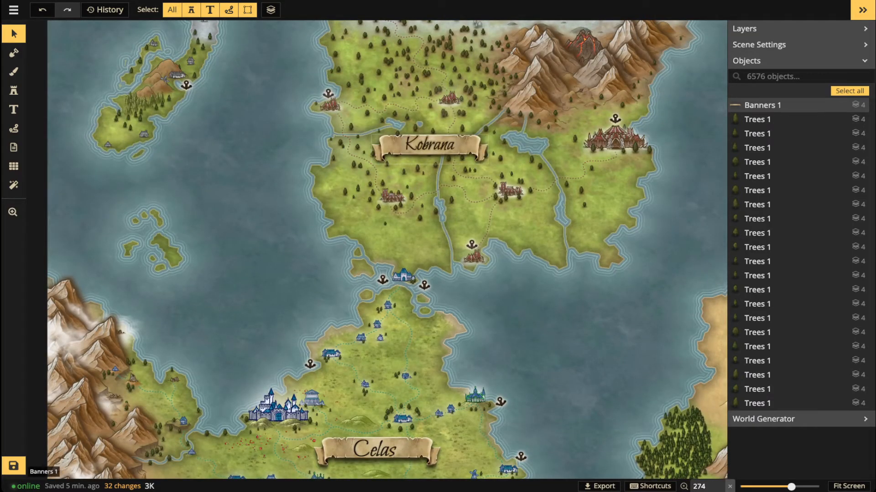
left_click(429, 147)
left_click(136, 194)
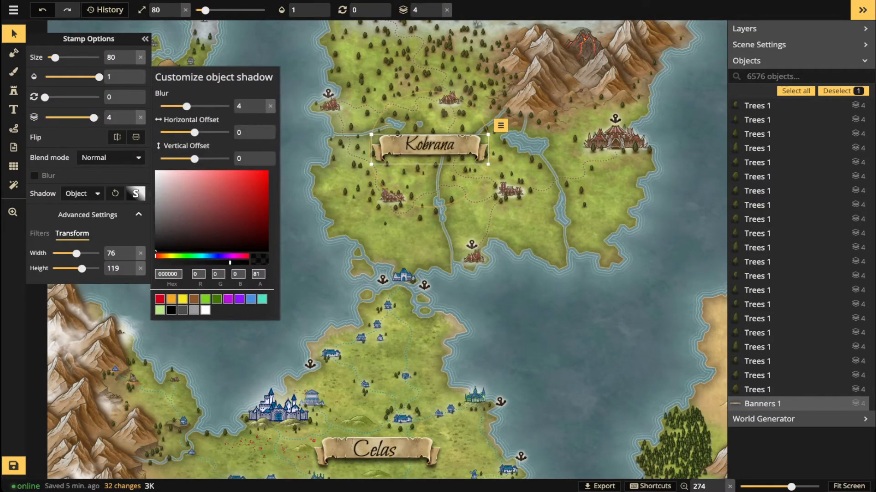
left_click_drag(194, 159, 198, 159)
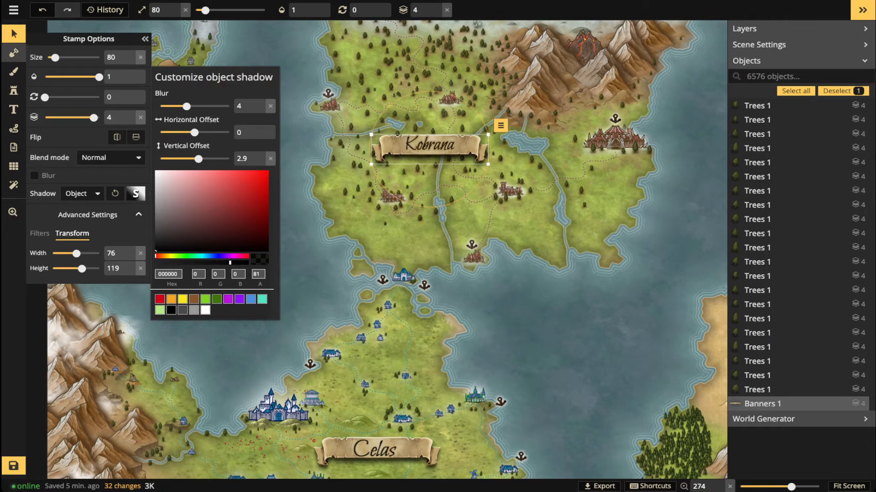
left_click(13, 53)
Set the vertical offset of the Eblium banner's shadow to 2.1, then deselect the banner.
scroll(269, 299, "down", 5)
left_click_drag(547, 347, 178, 104)
left_click_drag(283, 456, 322, 230)
scroll(320, 255, "up", 3)
left_click(274, 277)
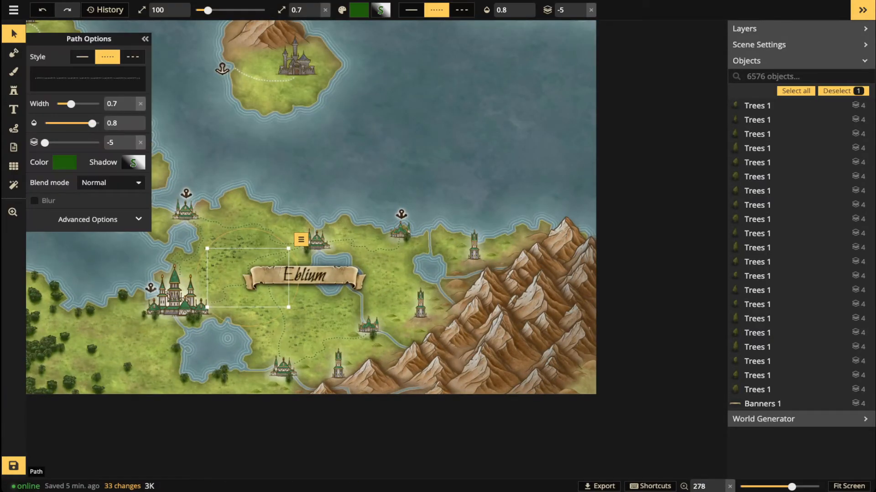
left_click(313, 276)
scroll(314, 276, "up", 3)
key("Up")
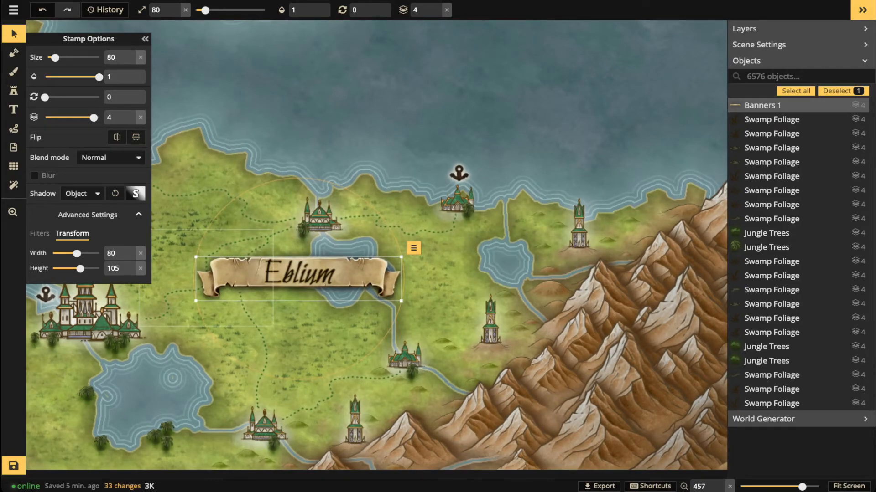
left_click(136, 193)
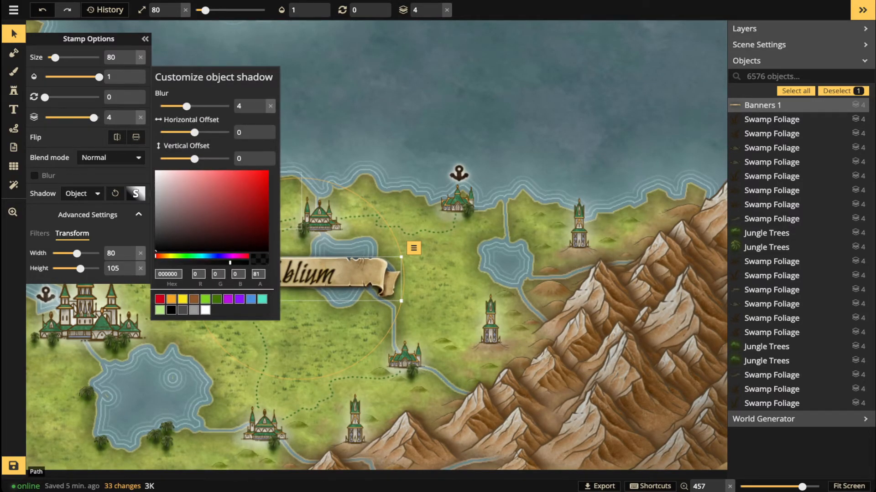
left_click_drag(194, 159, 197, 159)
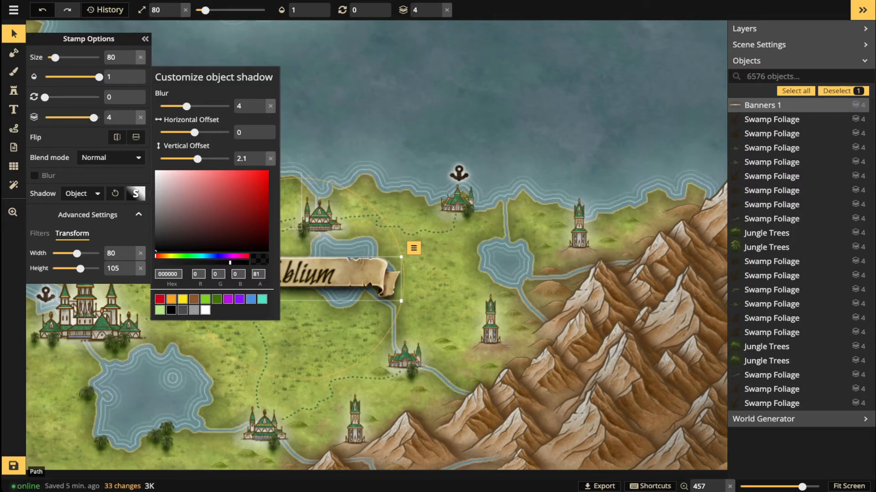
key("Escape")
key("Escape")
Examine how the Eblium and Celas banners and their shadows look against the surrounding map.
scroll(250, 150, "down", 5)
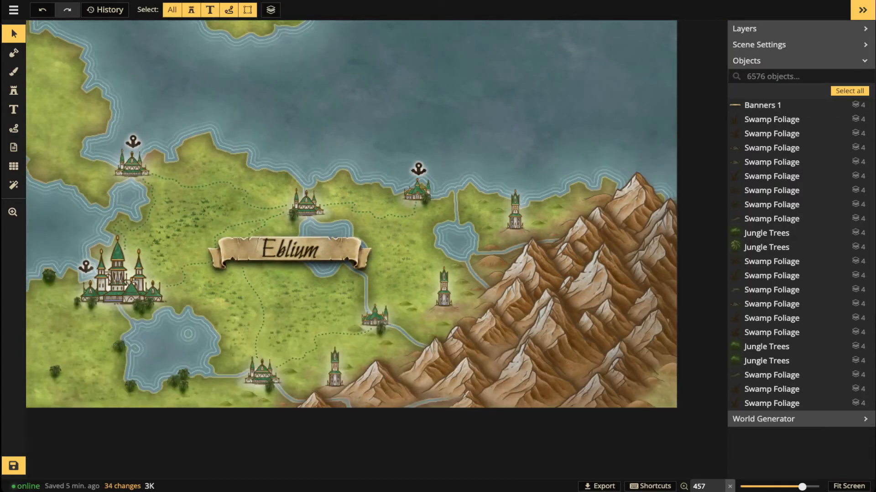
scroll(250, 151, "down", 3)
scroll(212, 176, "up", 4)
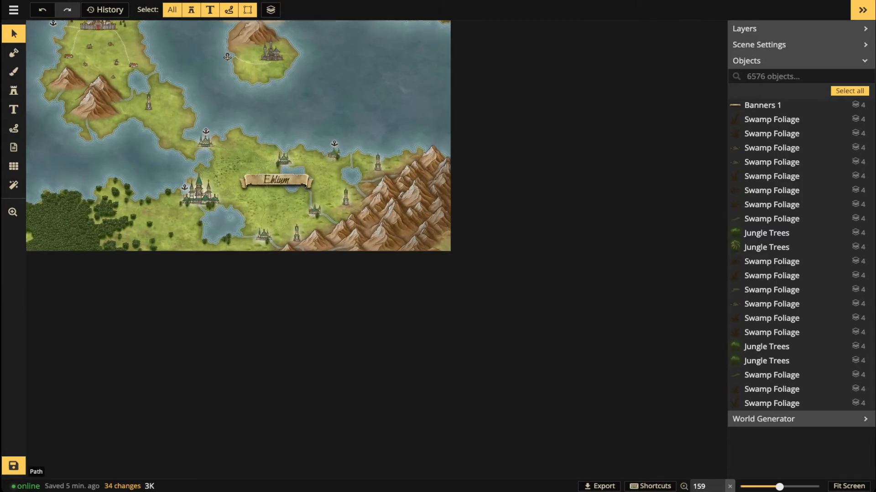
scroll(222, 178, "up", 4)
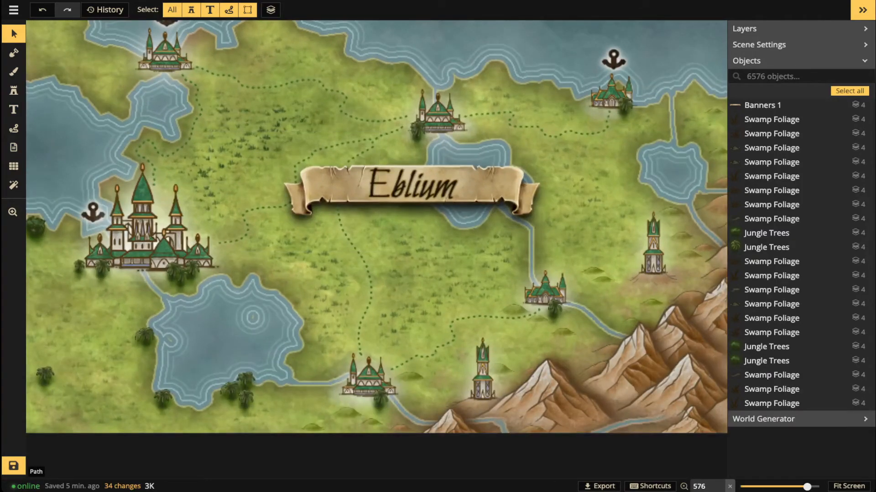
scroll(251, 182, "down", 3)
key("space")
left_click_drag(251, 182, 601, 227)
left_click_drag(36, 91, 725, 267)
left_click_drag(274, 137, 412, 414)
left_click_drag(501, 54, 330, 452)
scroll(340, 246, "up", 1)
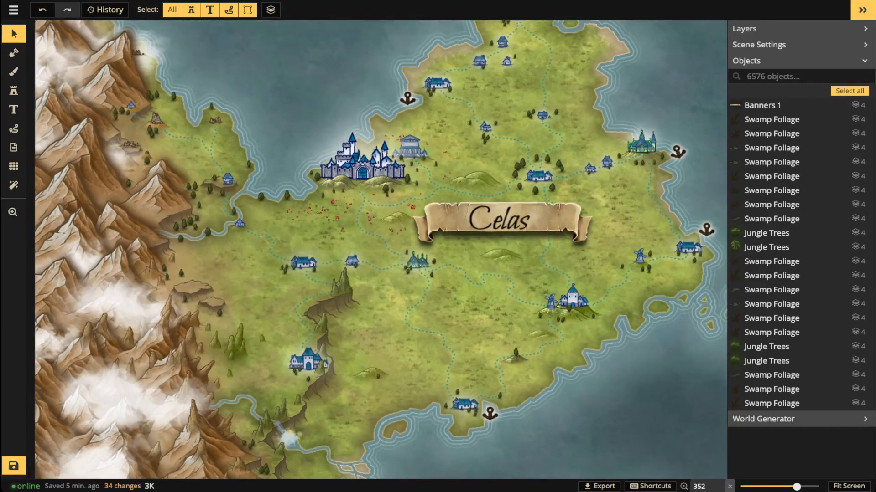
scroll(323, 244, "up", 1)
key("space")
left_click_drag(554, 141, 387, 167)
scroll(360, 235, "down", 2)
scroll(342, 228, "down", 3)
scroll(310, 248, "up", 1)
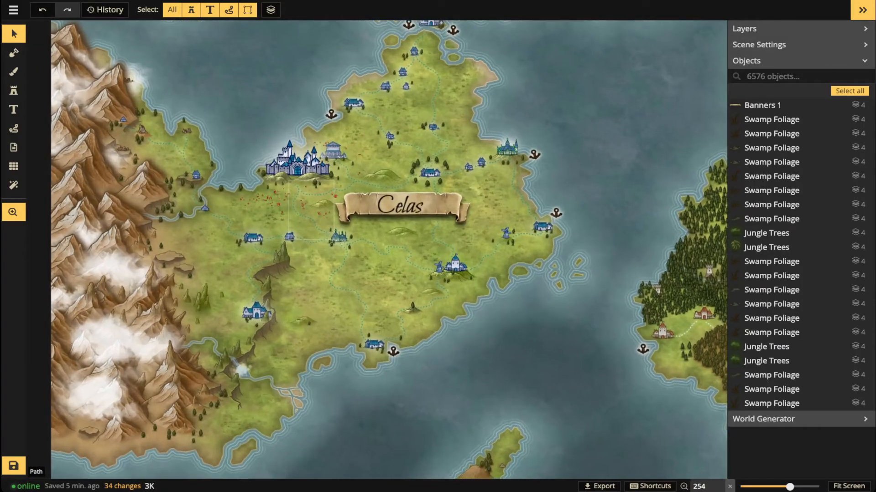
scroll(396, 225, "down", 2)
left_click_drag(399, 230, 443, 236)
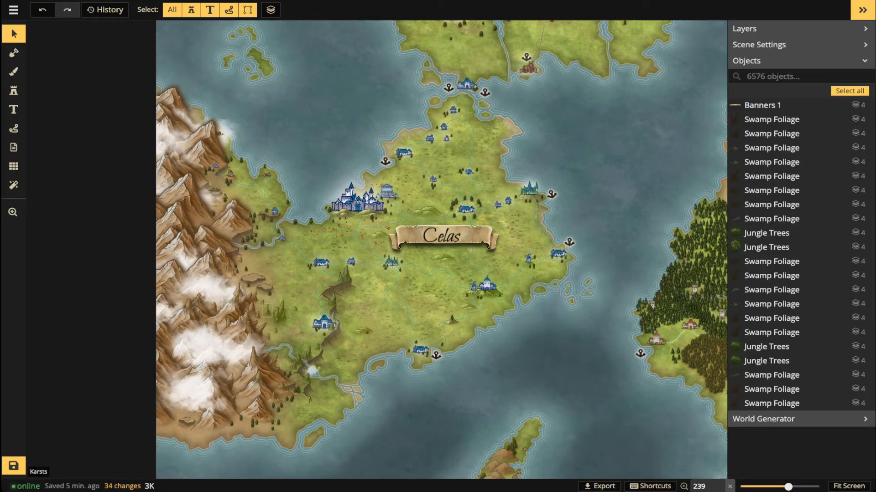
scroll(471, 269, "up", 5)
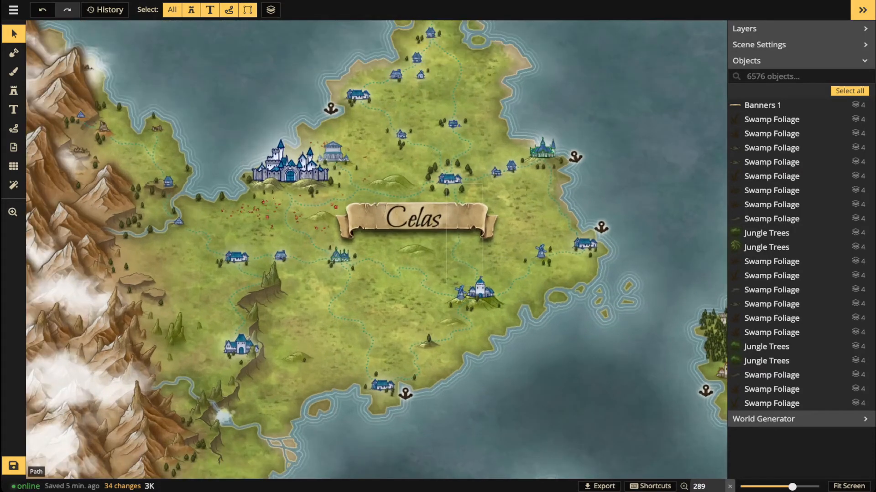
scroll(322, 274, "up", 1)
scroll(322, 278, "down", 2)
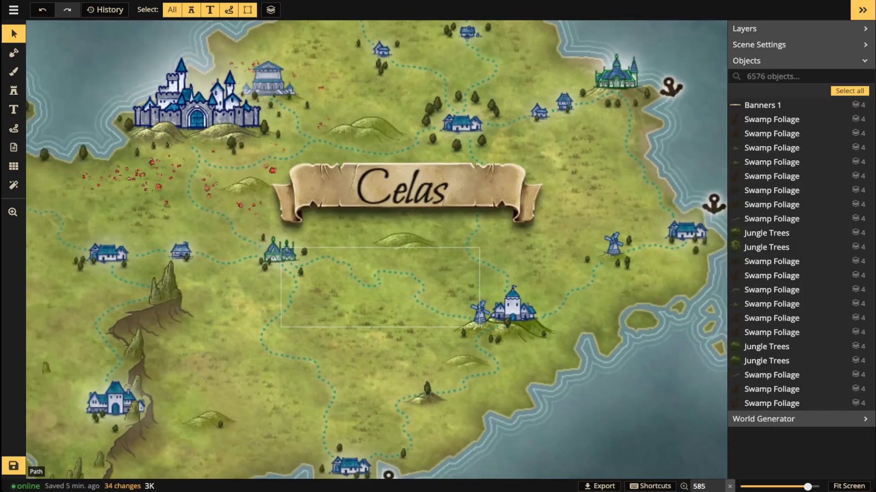
Stamp five random Trees 1 trees at size 84 on the hills just north and south of the Celas banner.
key("space")
left_click_drag(402, 200, 452, 339)
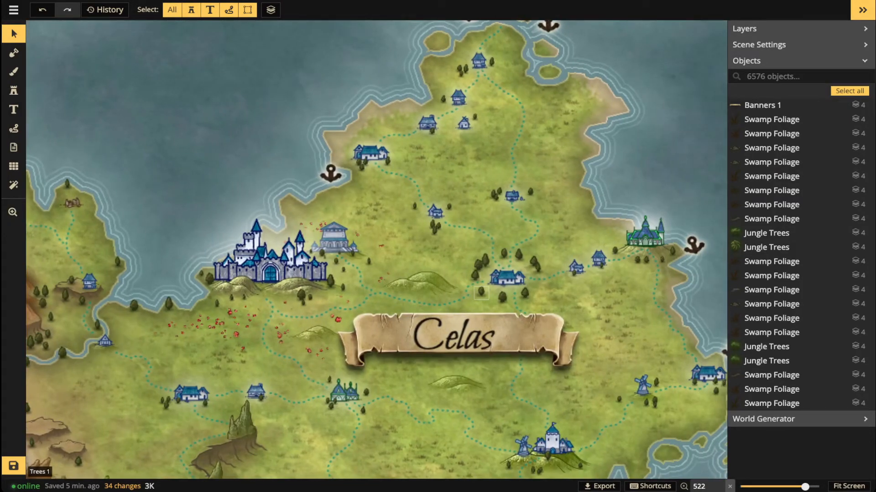
left_click(481, 292)
key("s")
left_click(440, 388)
left_click(469, 393)
left_click(438, 294)
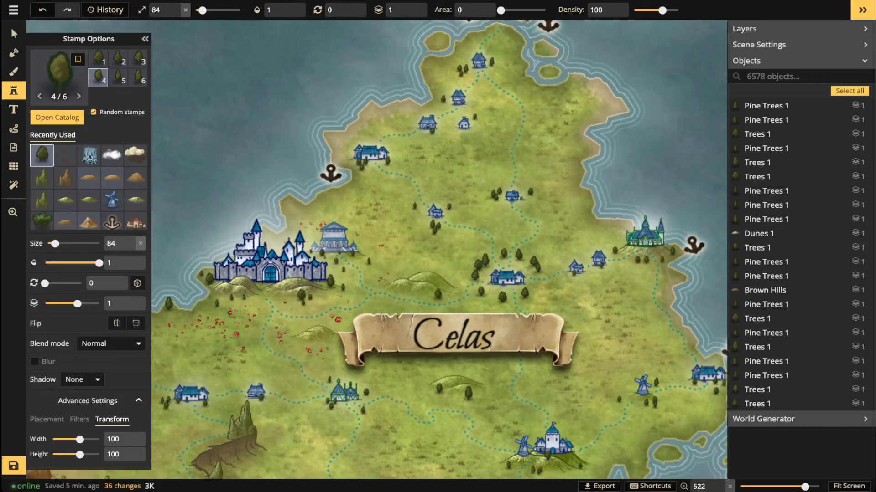
left_click(433, 273)
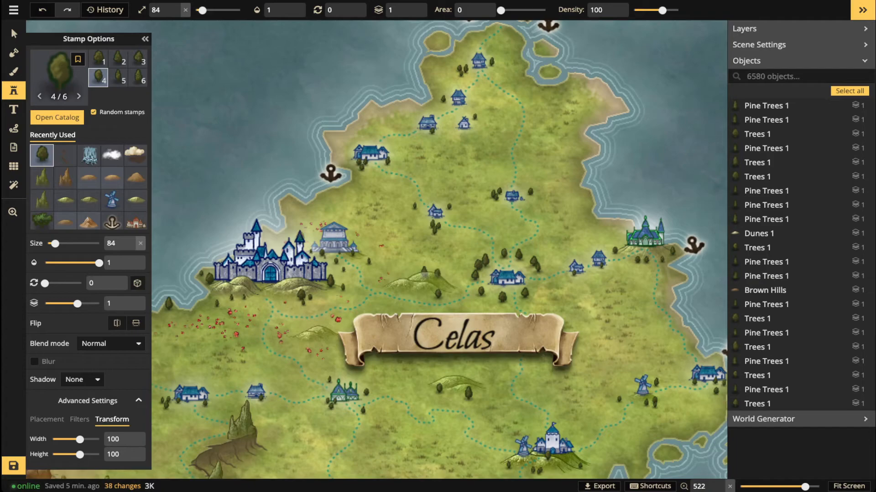
left_click(300, 236)
Raise the two new trees on top of the hill north of the Celas banner to layer 2 and move one to the hill's west side.
scroll(429, 254, "up", 5)
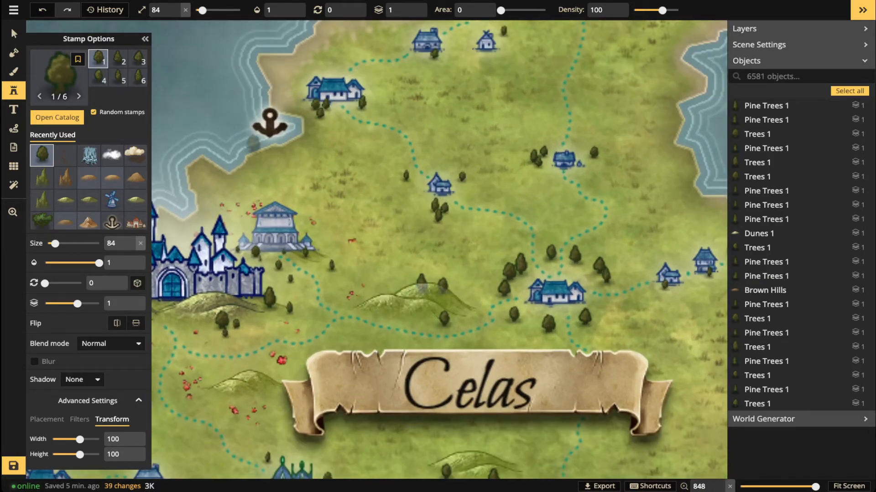
left_click(14, 33)
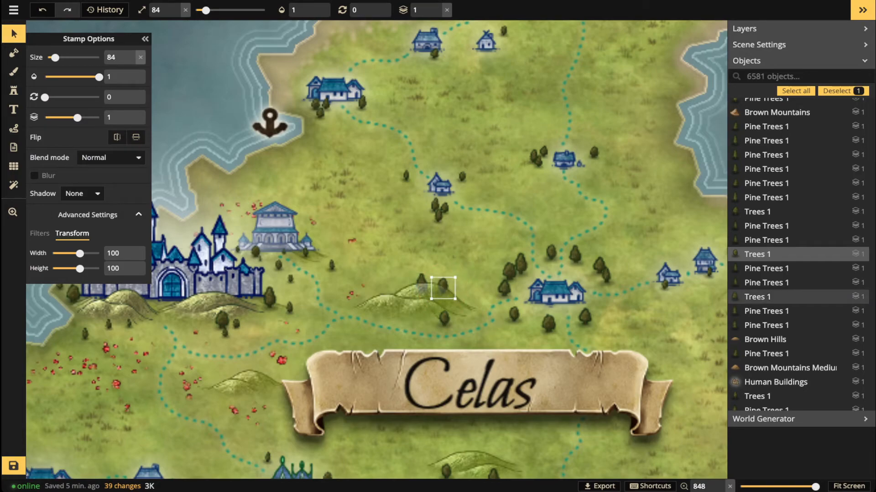
key("Escape")
left_click(422, 286)
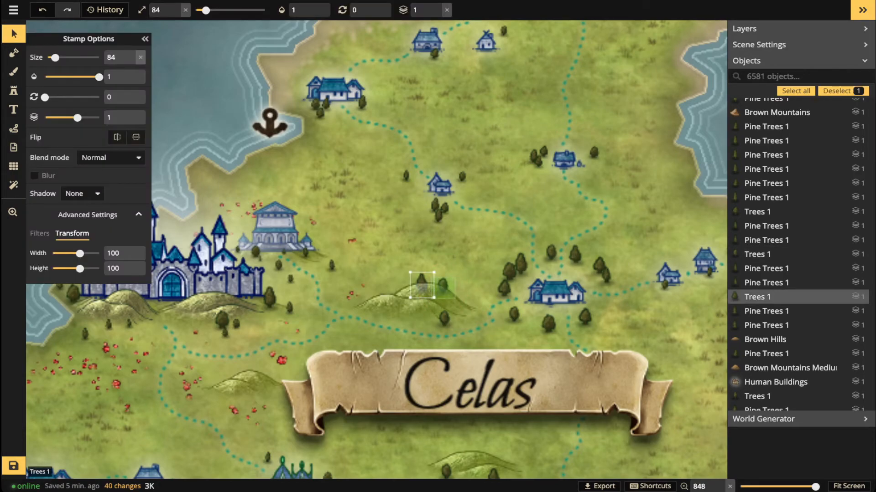
left_click(442, 287, "shift")
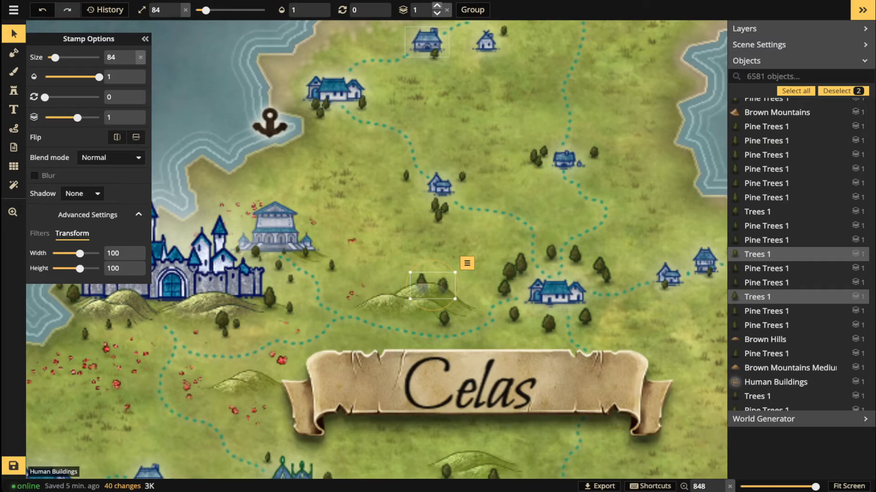
left_click(437, 6)
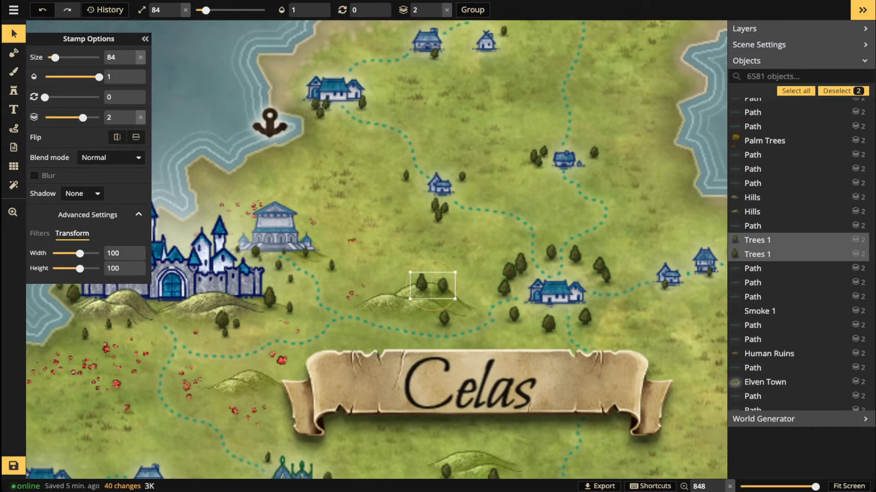
left_click_drag(442, 287, 388, 292)
key("Escape")
scroll(299, 219, "down", 1)
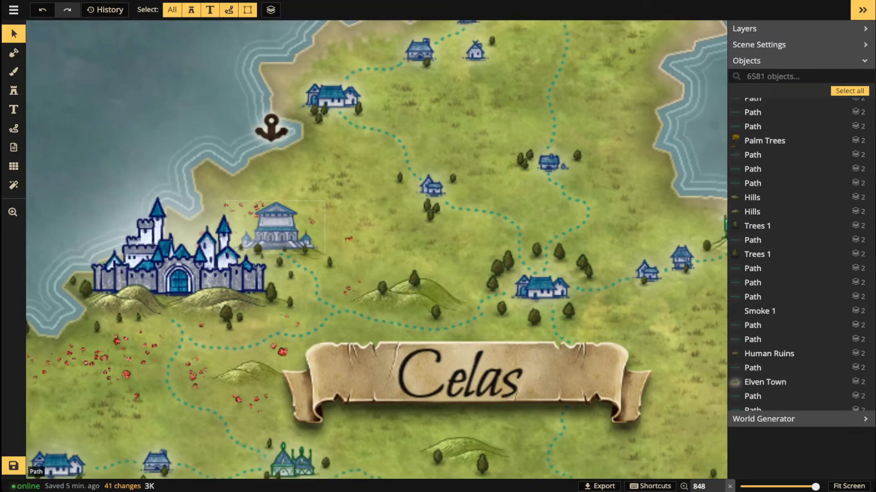
Delete the tree standing on the peak of the hill north of the Celas banner.
scroll(405, 82, "down", 5)
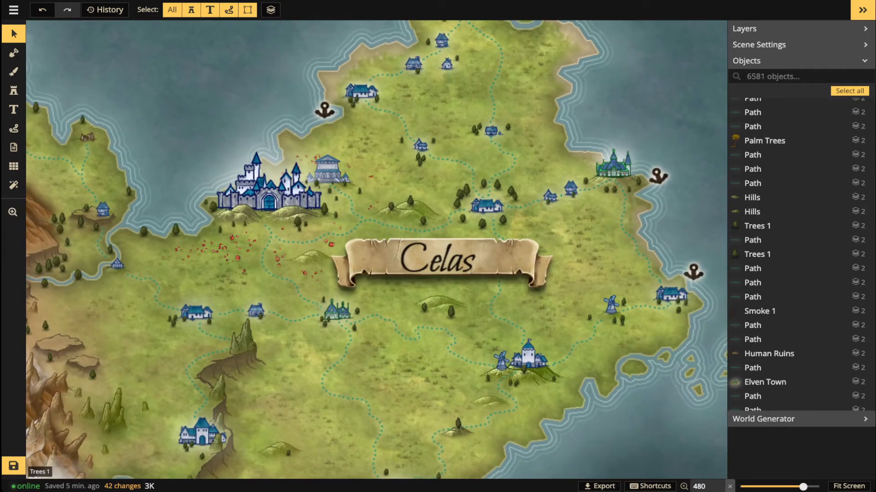
left_click(410, 201)
key("Delete")
Move the anchor on Celas's northwest coast closer to its port town.
scroll(297, 187, "down", 3)
left_click_drag(294, 205, 383, 173)
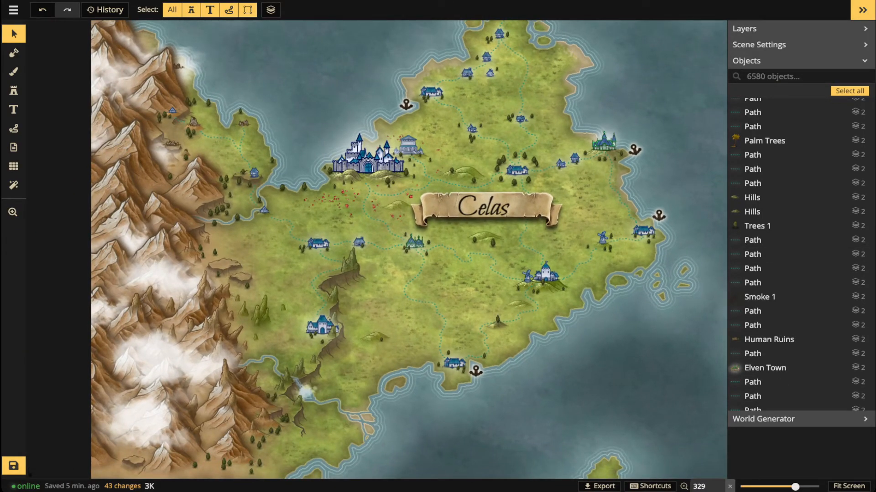
scroll(274, 274, "up", 4)
left_click_drag(273, 273, 262, 390)
left_click_drag(376, 151, 301, 354)
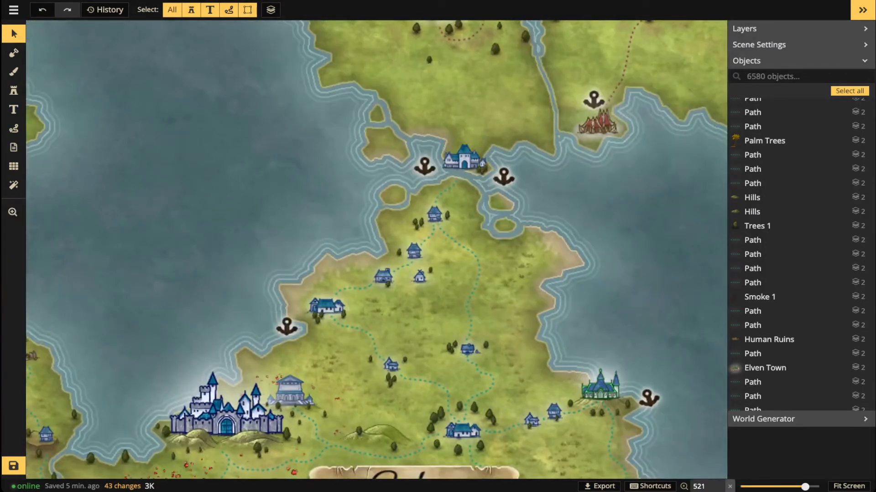
left_click(286, 327)
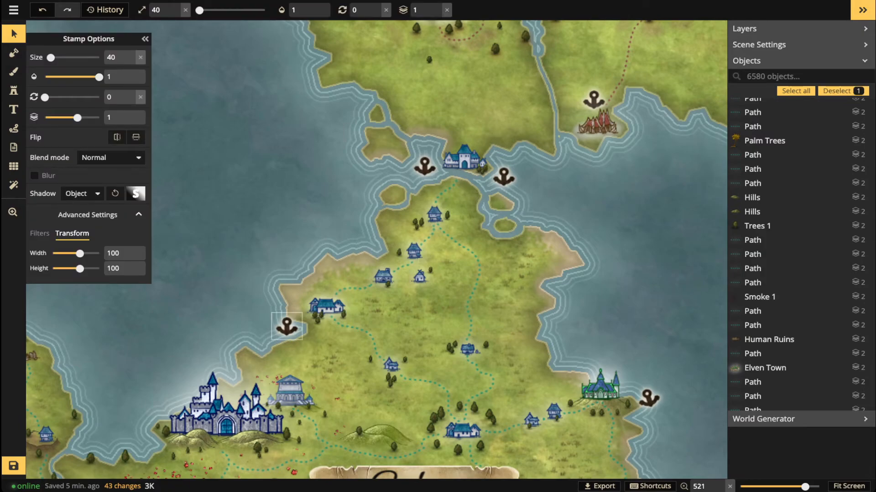
mouse_move(287, 327)
left_mouse_down()
mouse_move(301, 268)
mouse_move(296, 318)
left_mouse_up()
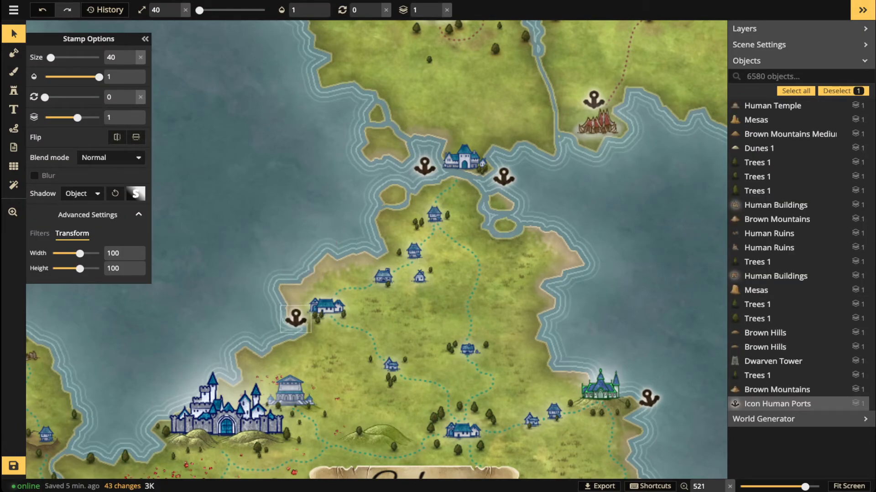
Move the anchors at Celas's two east-coast ports and its southern port closer to their towns.
scroll(470, 328, "down", 2)
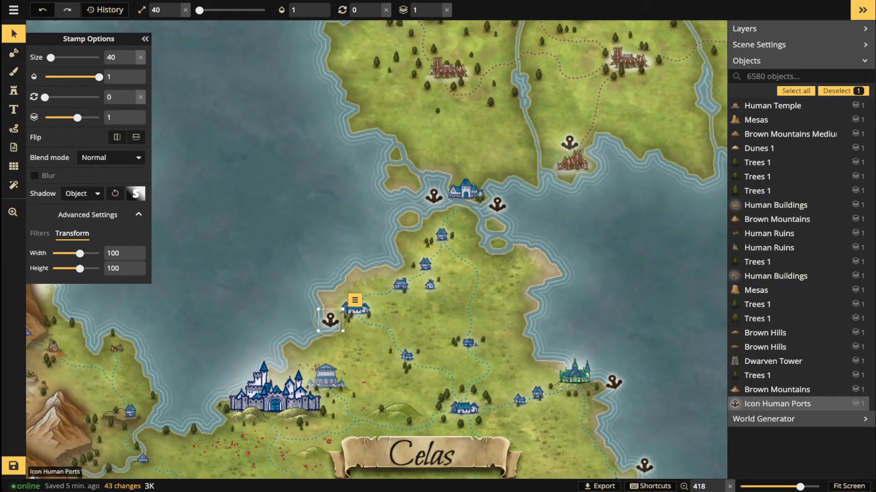
left_click_drag(614, 382, 508, 233)
key("space")
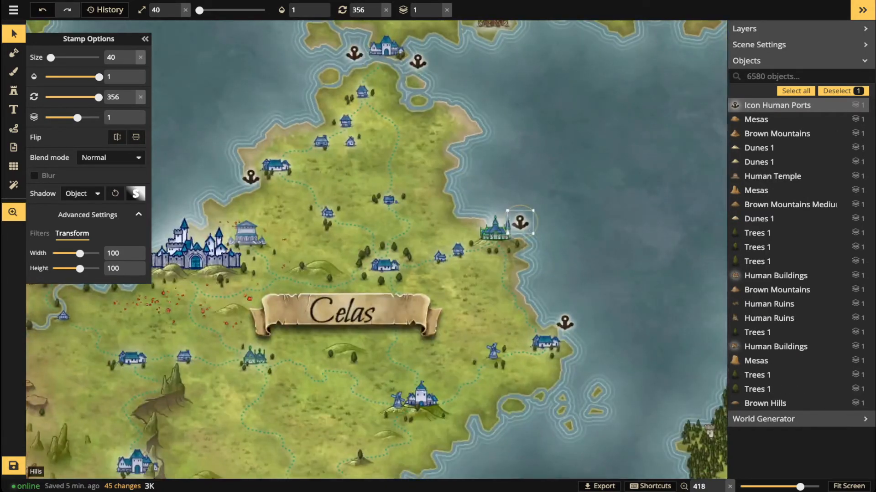
left_click(565, 323)
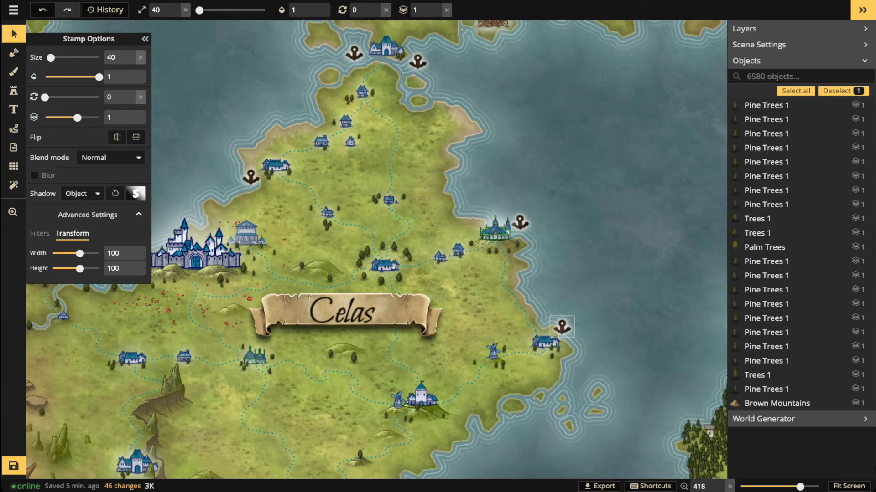
scroll(357, 285, "down", 2)
left_click_drag(345, 310, 523, 70)
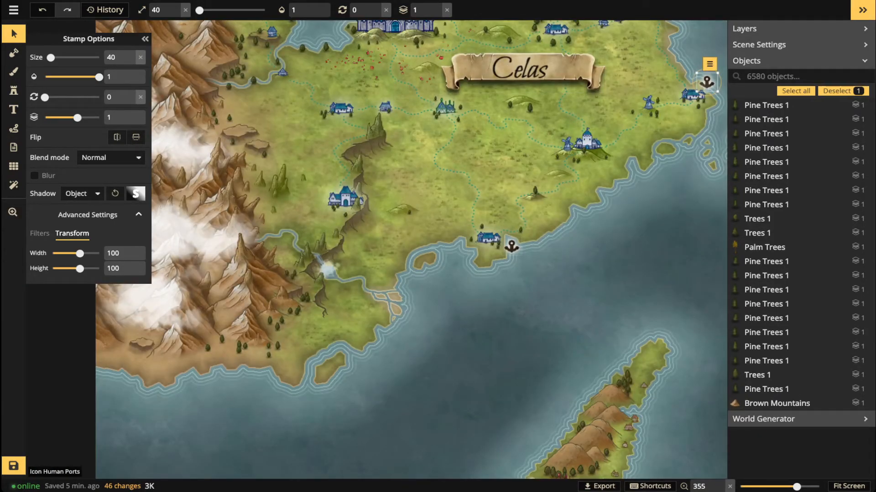
left_click_drag(511, 246, 509, 241)
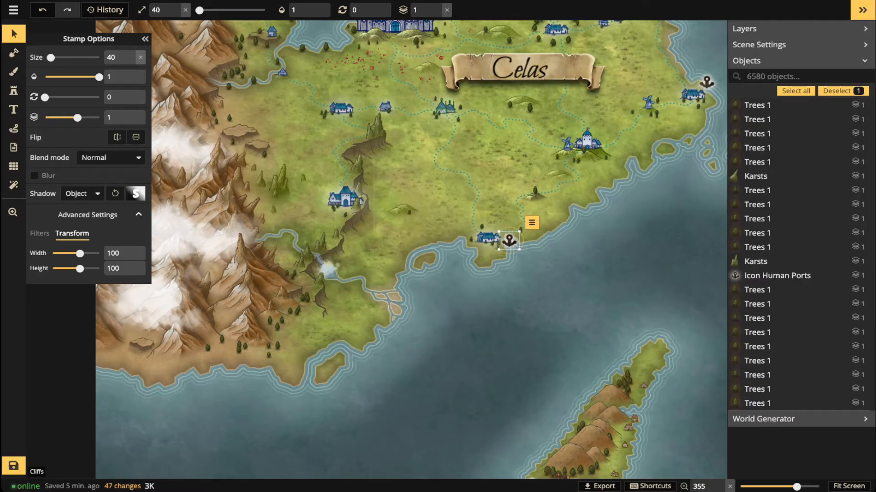
key("Escape")
Nudge the anchor at Celas's northwest port slightly northeast, toward the town.
left_click_drag(438, 137, 433, 336)
left_click_drag(356, 448, 346, 305)
scroll(346, 305, "up", 4)
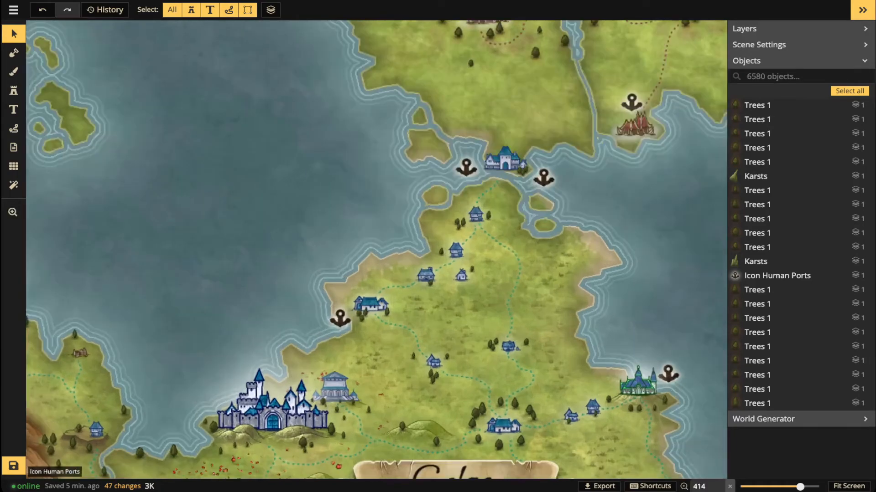
scroll(344, 321, "up", 3)
scroll(345, 308, "down", 6)
key("space")
left_click_drag(345, 309, 252, 245)
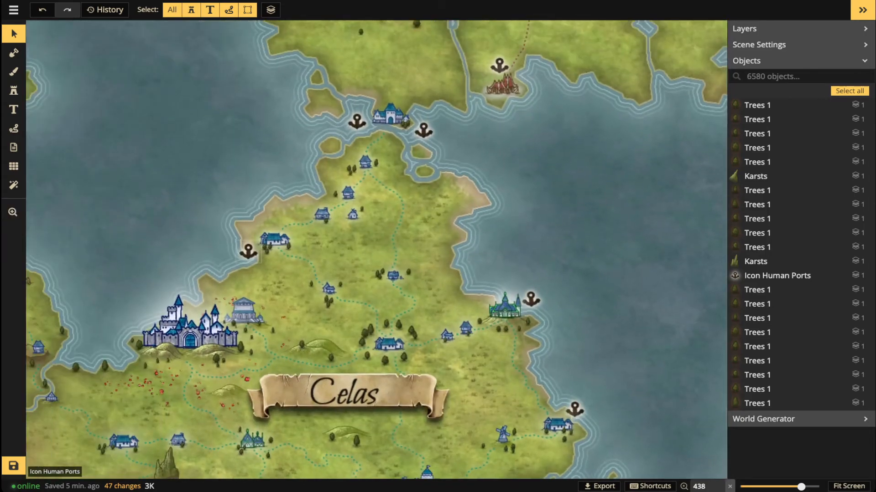
left_click(249, 250)
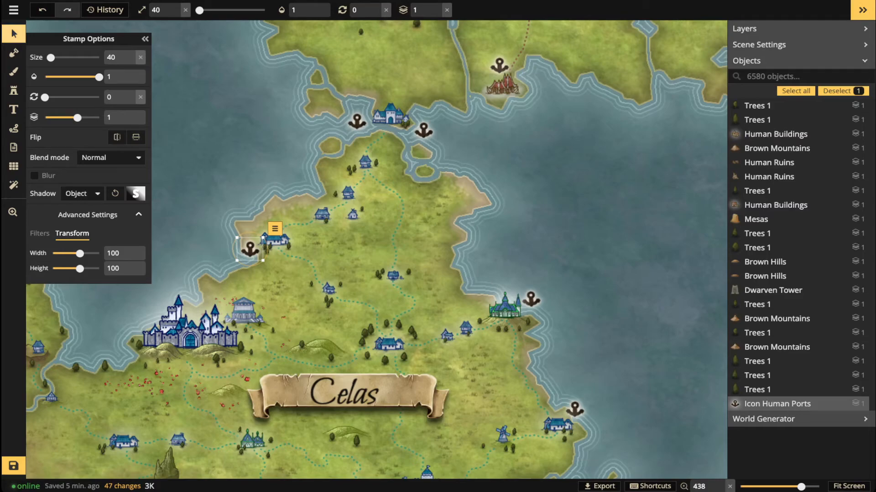
Set up the Path tool for dotted sea routes with a white color and 0.32 opacity.
left_click(14, 129)
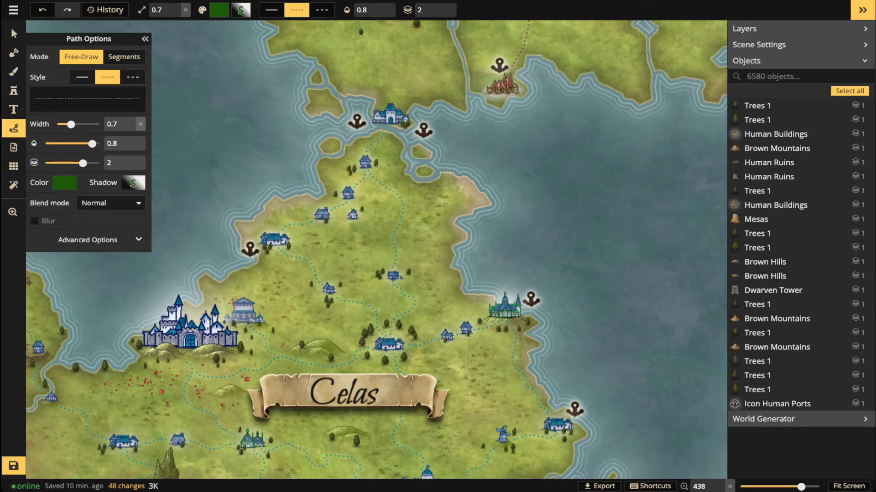
left_click(64, 183)
left_click(136, 252)
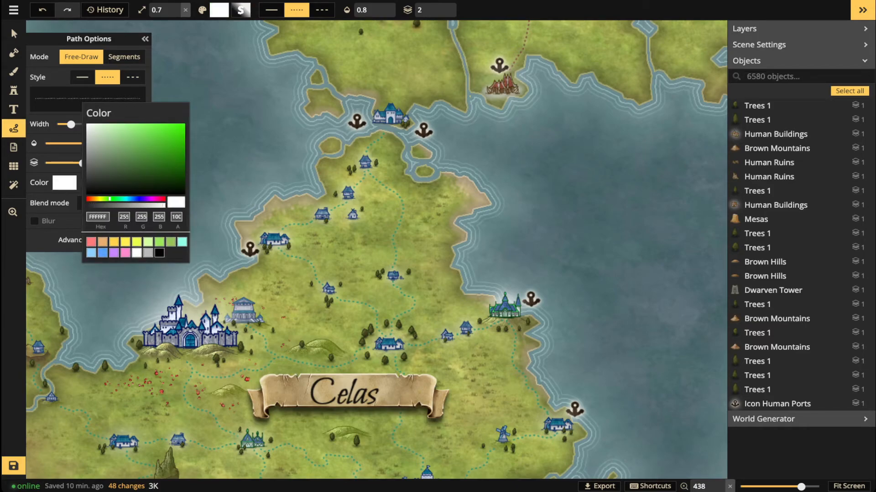
key("Escape")
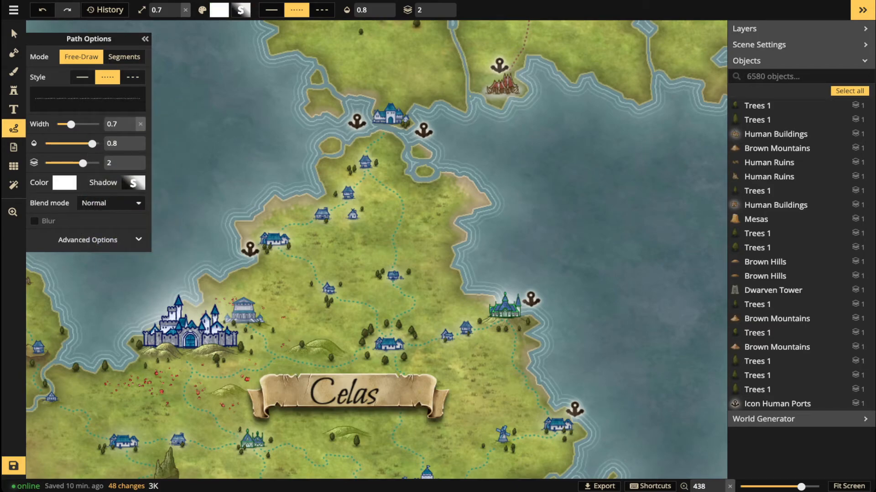
left_click_drag(92, 143, 69, 144)
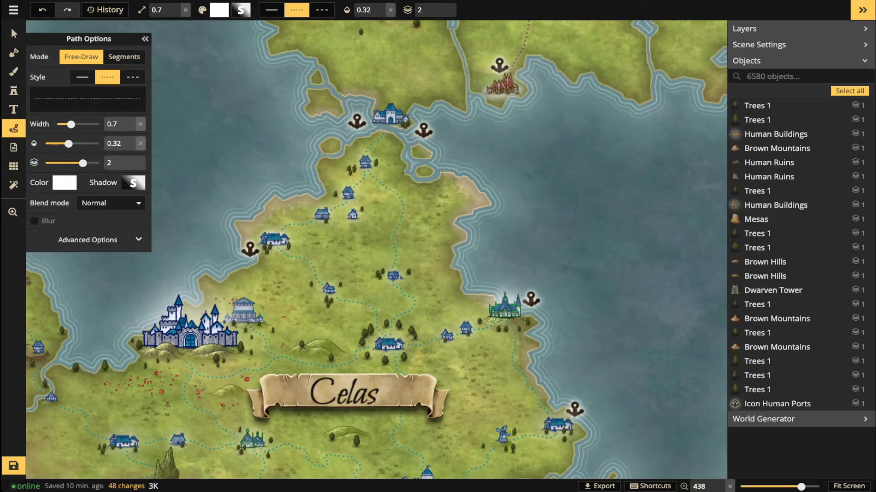
Set the path shadow's alpha and blur to 0 on a trial path in the sea east of Celas, and delete that path.
scroll(418, 228, "down", 2)
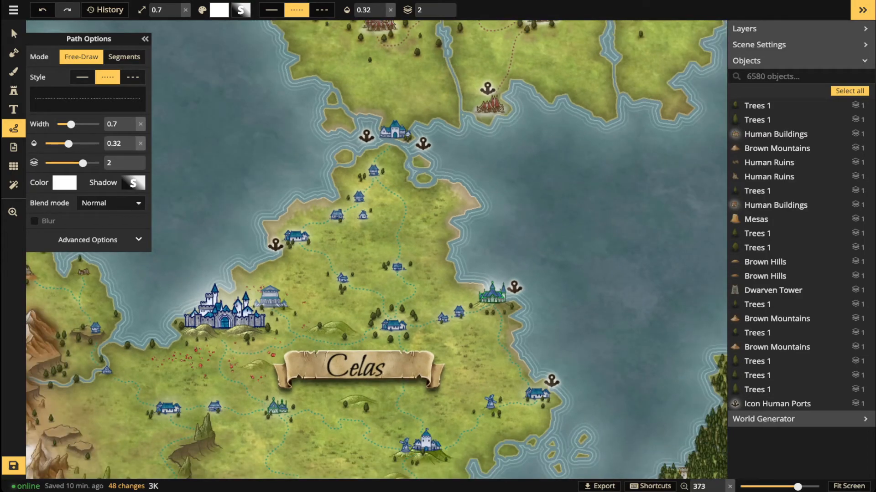
mouse_move(579, 166)
left_mouse_down()
mouse_move(616, 203)
mouse_move(575, 275)
left_mouse_up()
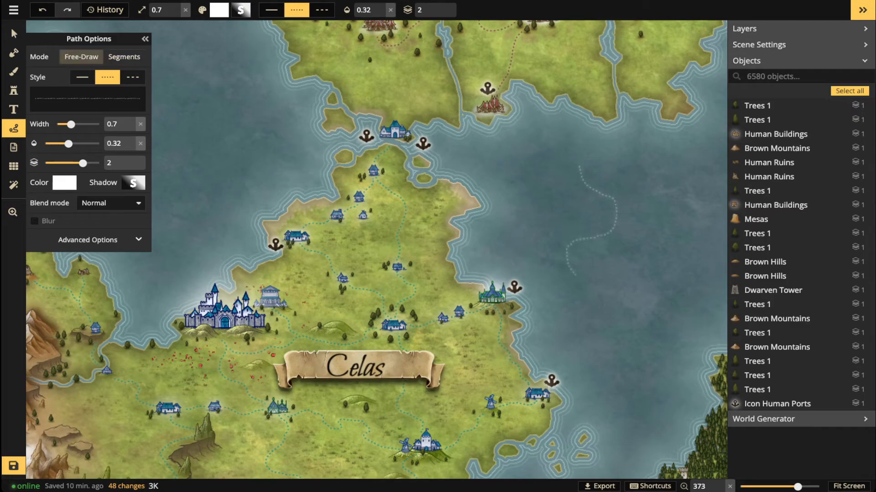
left_click(133, 162)
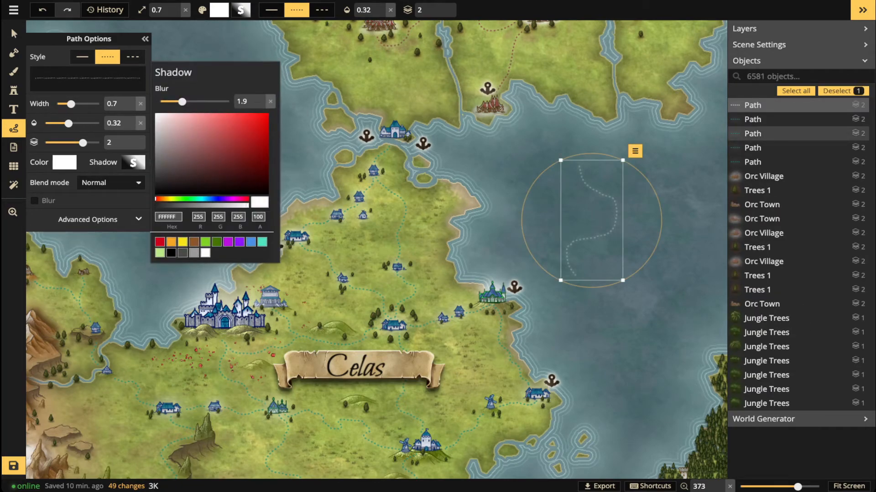
left_click_drag(247, 206, 156, 205)
left_click_drag(182, 101, 130, 101)
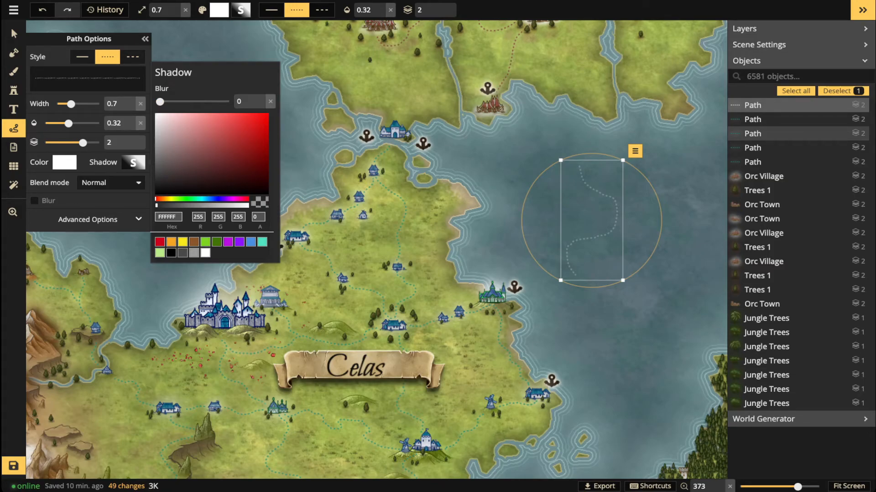
key("Delete")
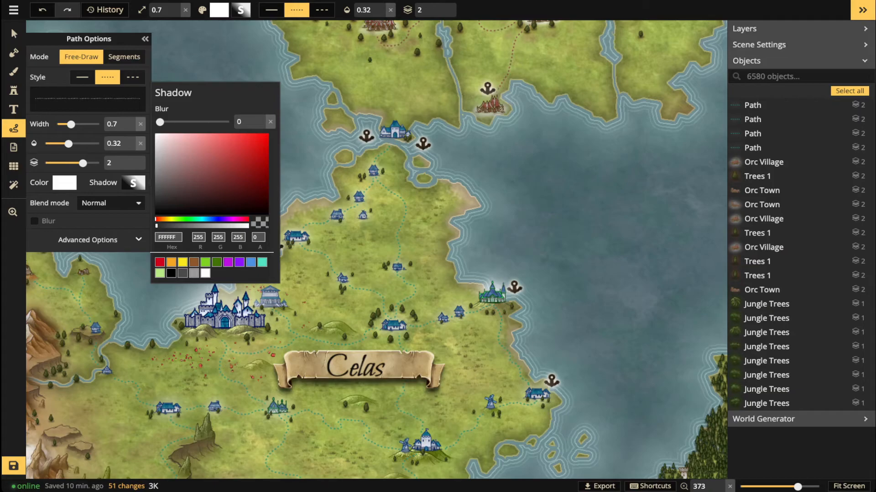
Examine the seas and anchored ports between Celas, Kobrana, Ebros and the surrounding lands for possible sea routes.
key("s")
left_click_drag(494, 243, 258, 257)
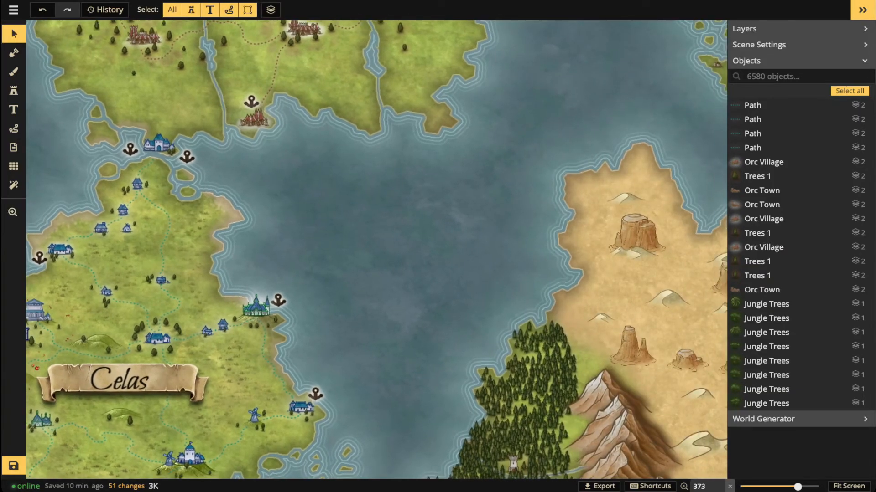
scroll(333, 217, "down", 3)
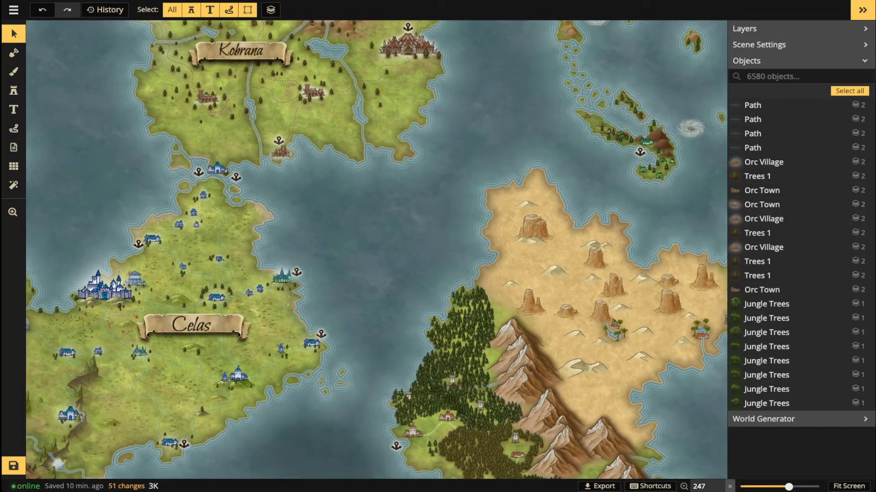
scroll(329, 197, "down", 4)
left_click_drag(330, 197, 324, 170)
scroll(369, 165, "down", 2)
left_click_drag(374, 187, 432, 161)
scroll(441, 175, "up", 1)
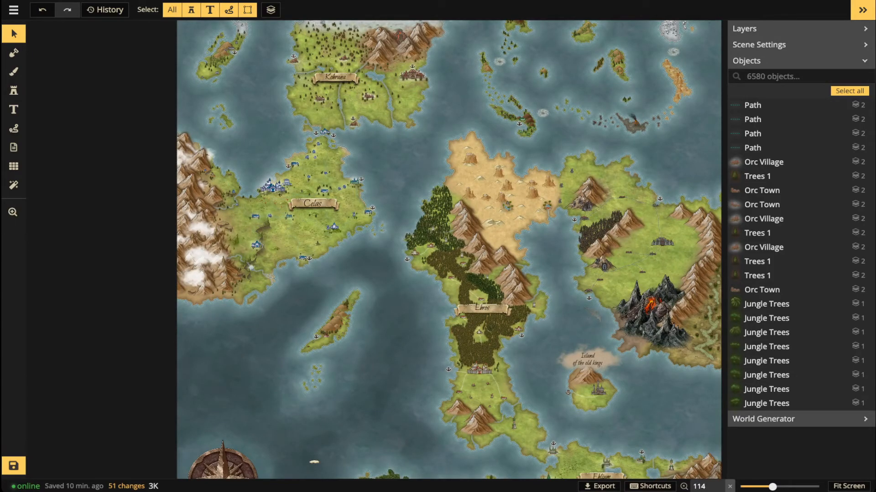
scroll(365, 191, "up", 1)
left_click_drag(365, 191, 316, 114)
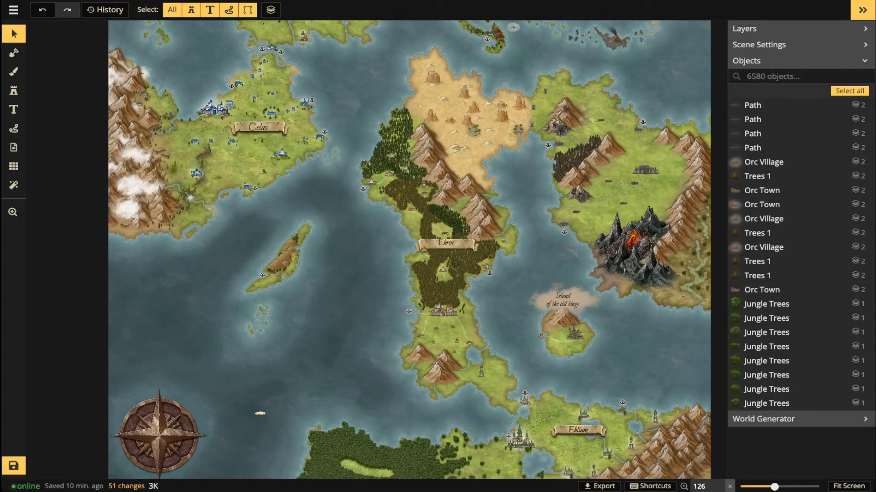
Delete the small object floating in the sea northeast of the compass rose.
scroll(285, 363, "up", 2)
left_click(256, 422)
key("Delete")
Draw a straight dotted path in Segments mode across the sea between Kobrana's southern port and Celas's green port town.
scroll(339, 173, "up", 1)
left_click_drag(339, 173, 339, 287)
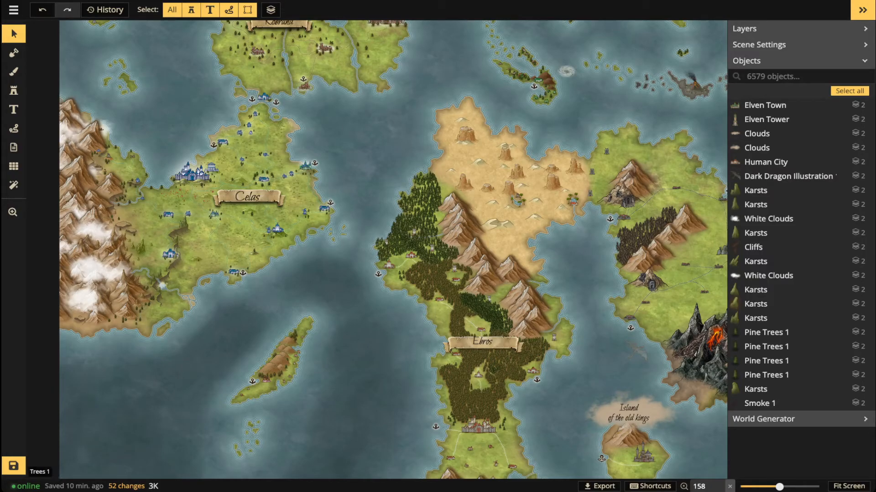
scroll(378, 162, "up", 2)
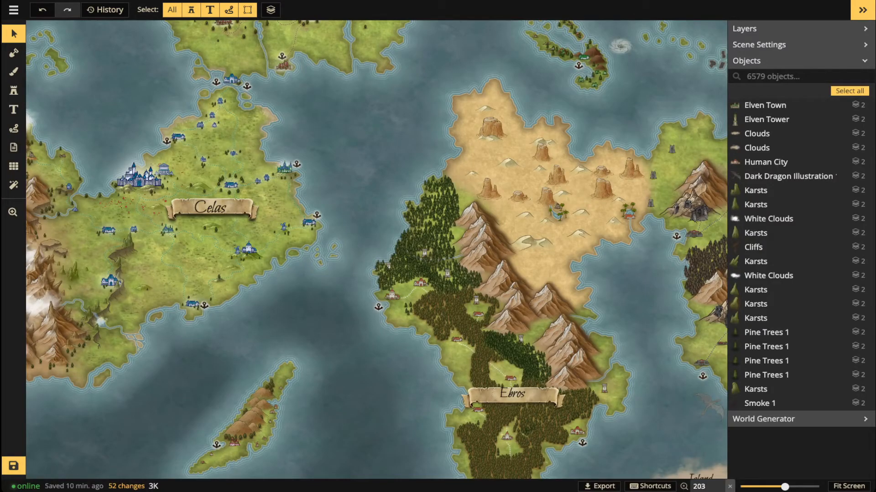
left_click_drag(313, 122, 322, 228)
scroll(322, 228, "up", 2)
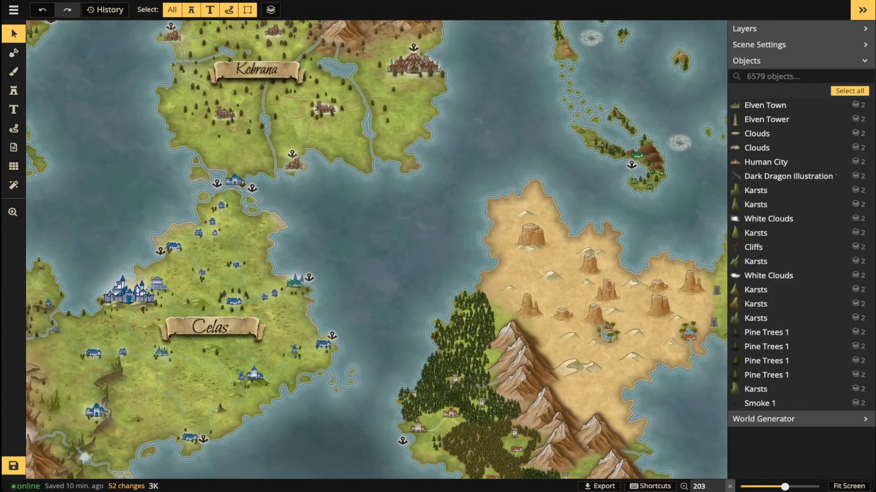
scroll(370, 237, "up", 2)
key("p")
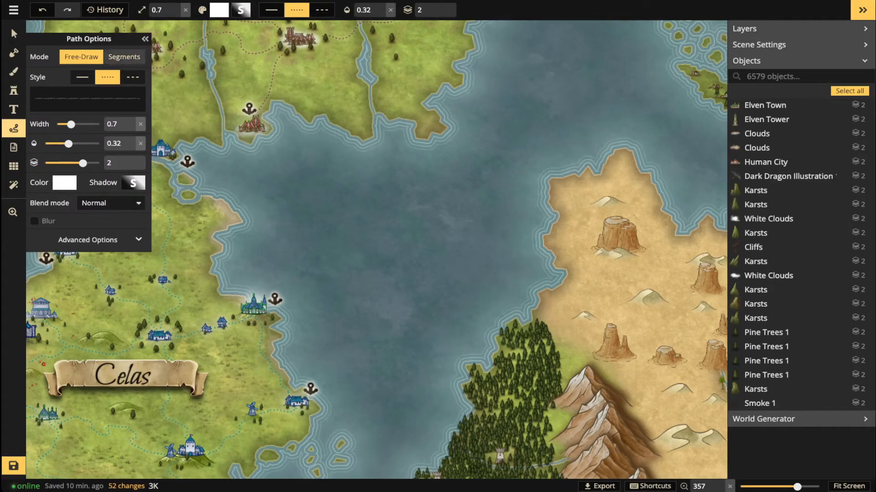
left_click(124, 57)
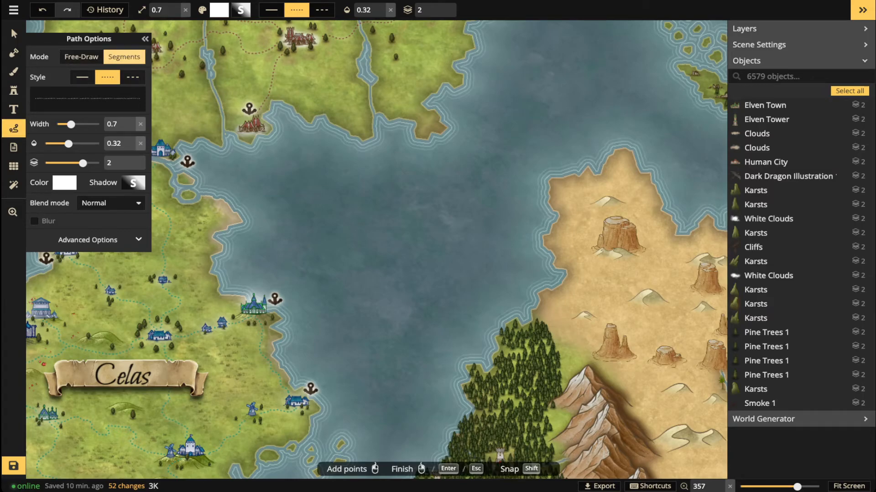
left_click(260, 145)
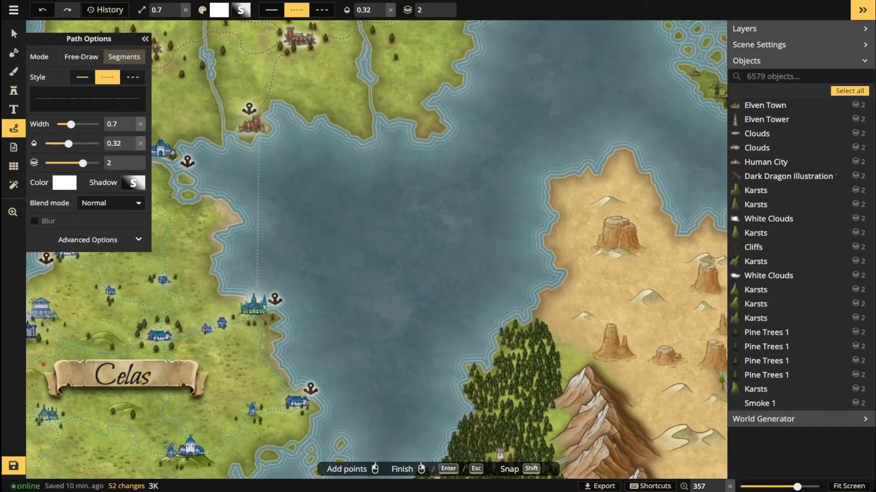
key("Return")
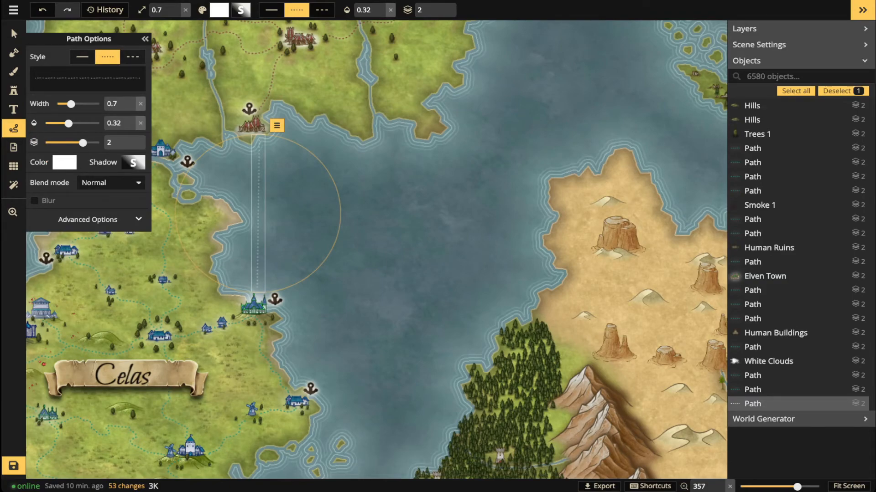
Set the path opacity to 0.36 and draw a curved Free-Draw route between Kobrana's southern port and Celas's green port town.
left_click_drag(68, 123, 71, 123)
key("Escape")
left_click(80, 56)
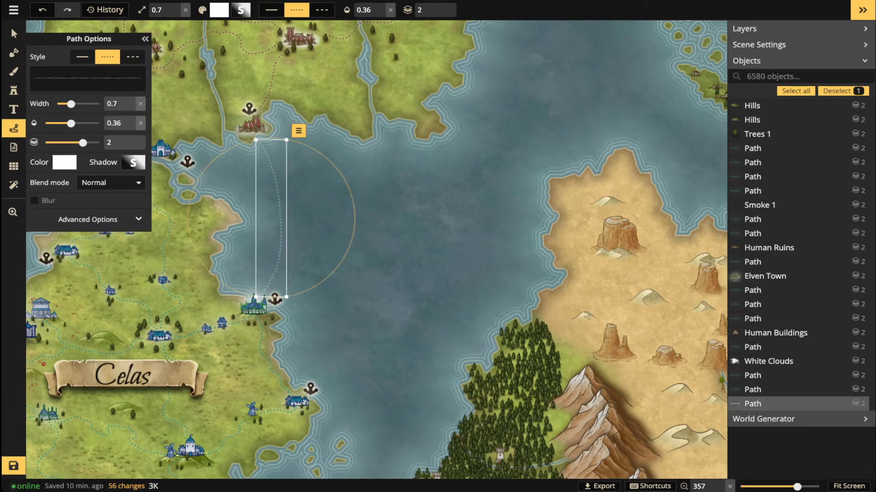
key("Escape")
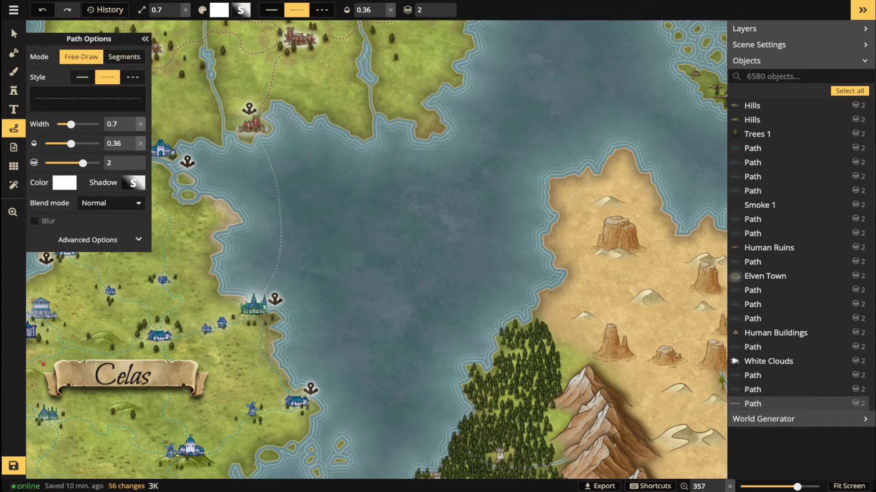
Draw dotted sea routes from Celas's green port town to its eastern port, and from the northern strait fortress to Kobrana's southern port.
left_click_drag(282, 305, 295, 312)
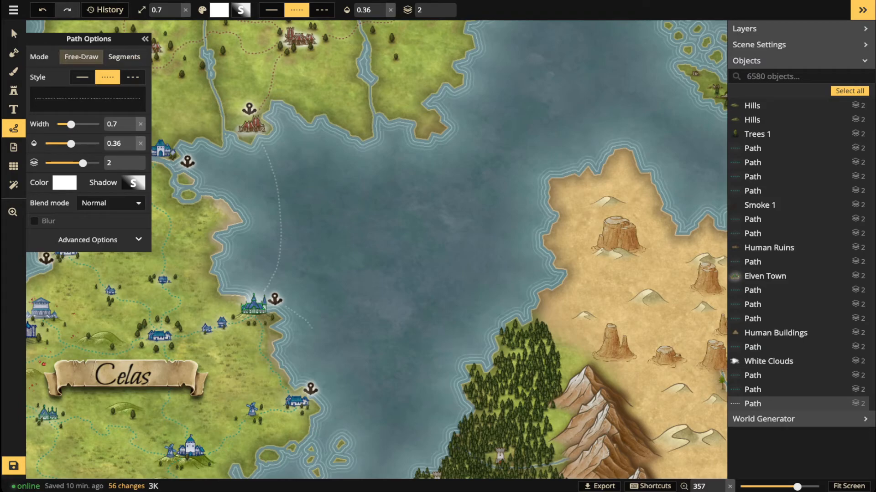
left_click_drag(320, 375, 318, 379)
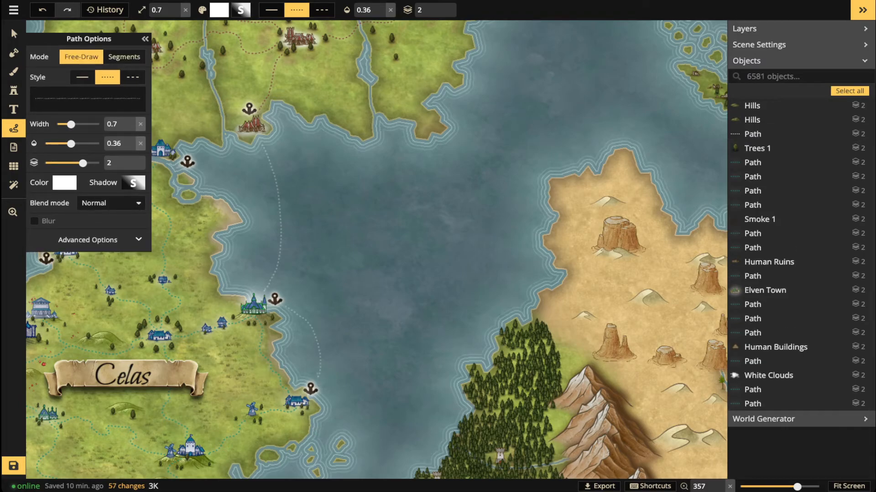
mouse_move(246, 153)
left_mouse_down()
mouse_move(201, 167)
mouse_move(368, 134)
mouse_move(437, 163)
mouse_move(528, 161)
mouse_move(583, 233)
mouse_move(563, 209)
mouse_move(504, 209)
left_mouse_up()
key("space")
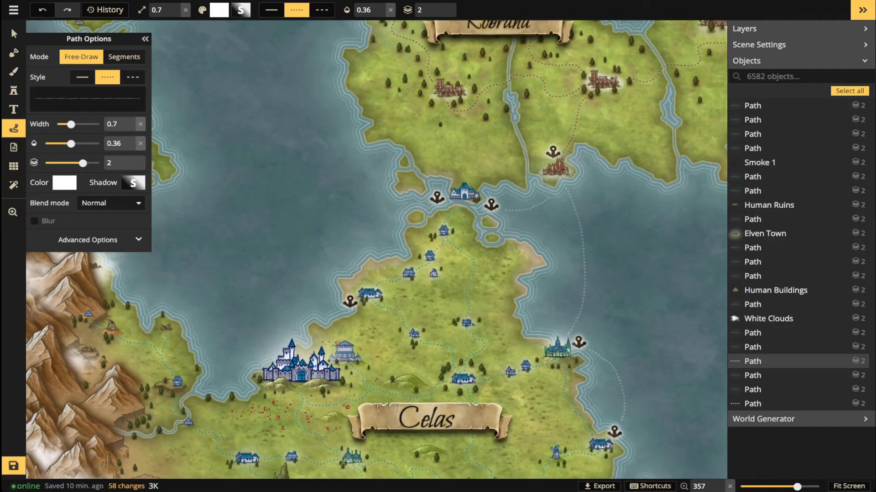
Draw a curved dotted sea route from the strait fortress's western anchor to Celas's northwestern port.
left_click_drag(425, 199, 362, 214)
left_click_drag(323, 235, 309, 259)
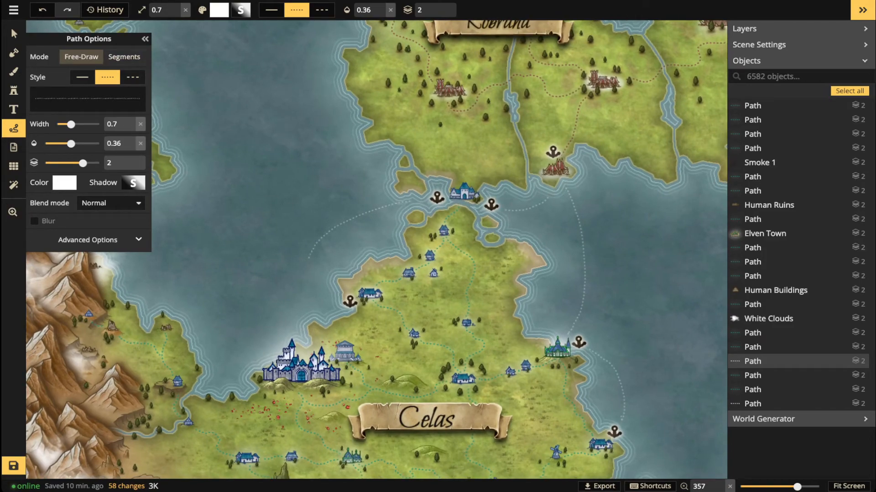
left_click_drag(336, 306, 204, 438)
Draw a slightly curved dotted sea route between Kobrana's western port and the port on the northwestern island.
key("space")
key("space")
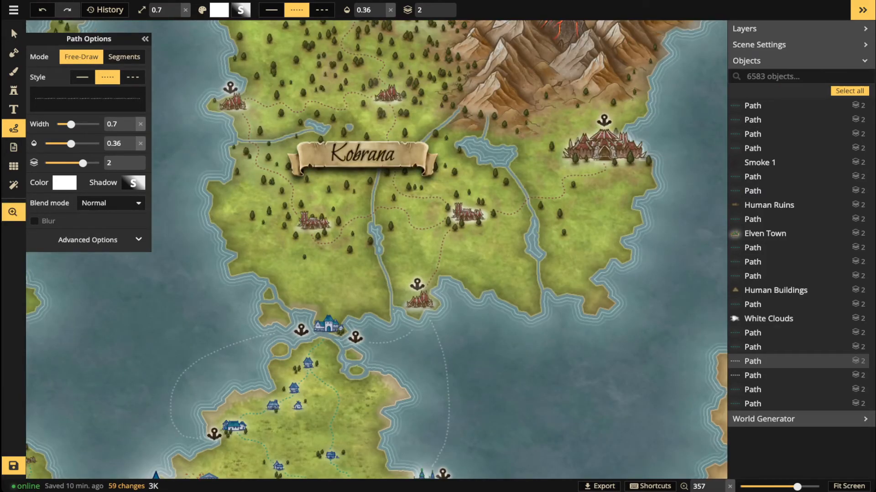
key("space")
left_click_drag(319, 274, 558, 347)
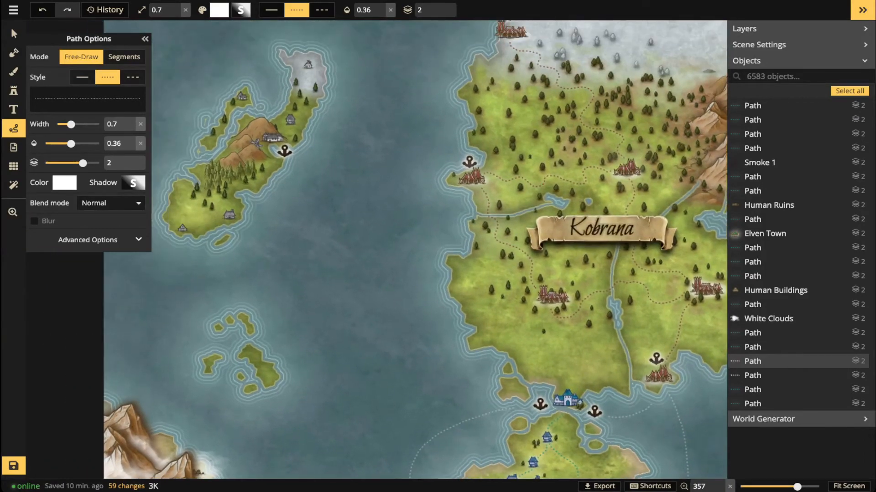
left_click_drag(451, 162, 417, 165)
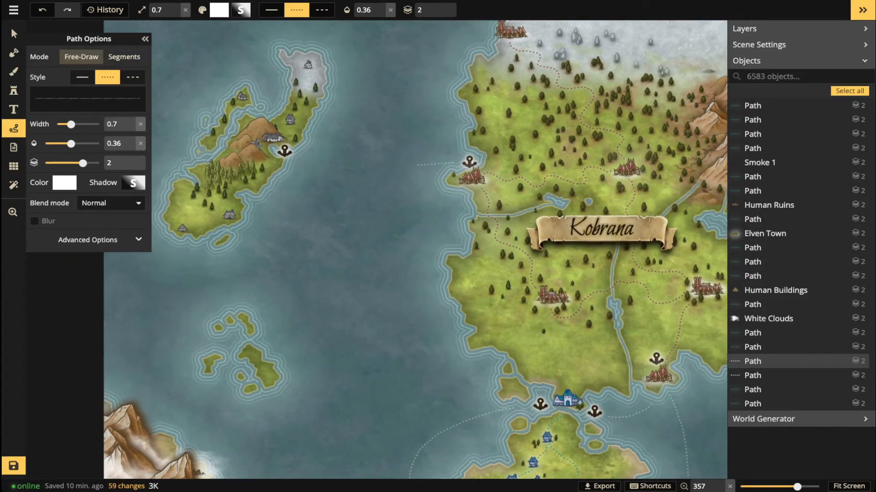
left_click_drag(299, 159, 296, 157)
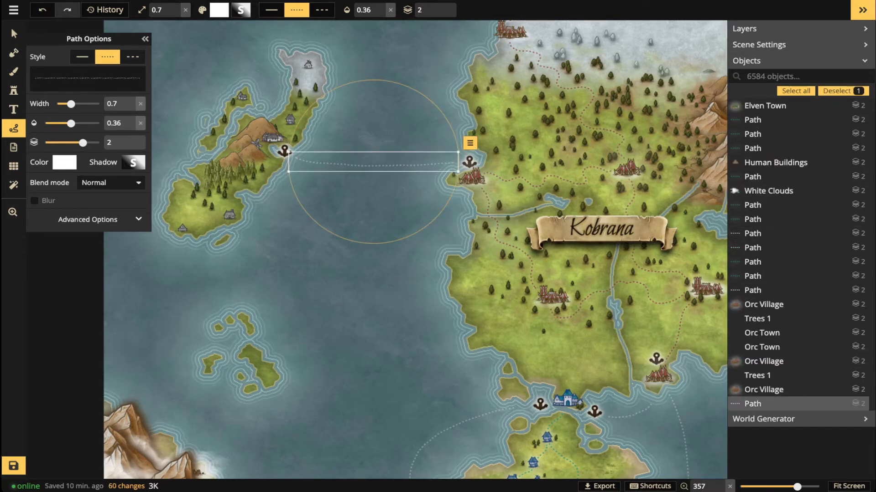
key("Escape")
Examine the waters around Kobrana and Celas for ports that still lack a sea route.
scroll(331, 148, "down", 2)
scroll(332, 199, "down", 3)
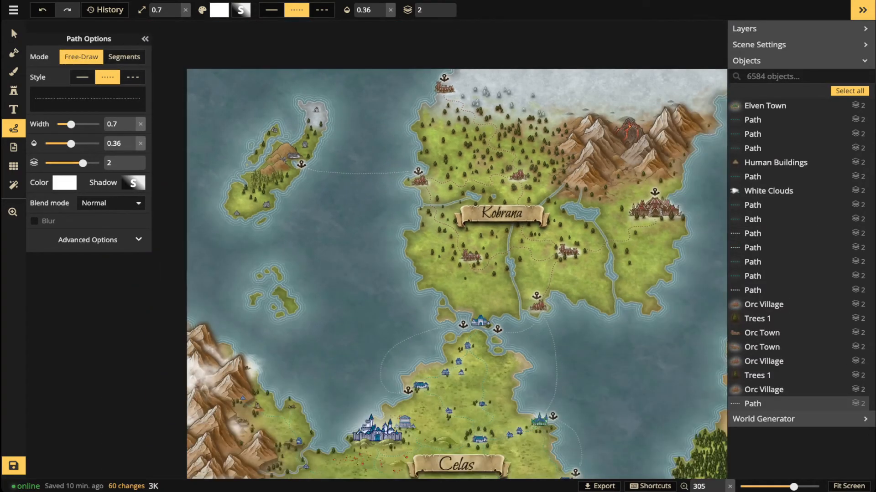
scroll(529, 383, "up", 3)
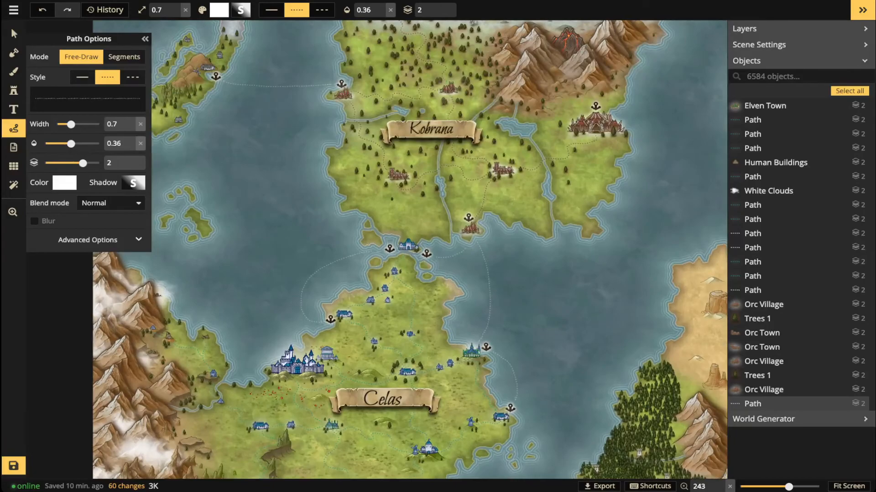
scroll(576, 278, "down", 1)
key("space")
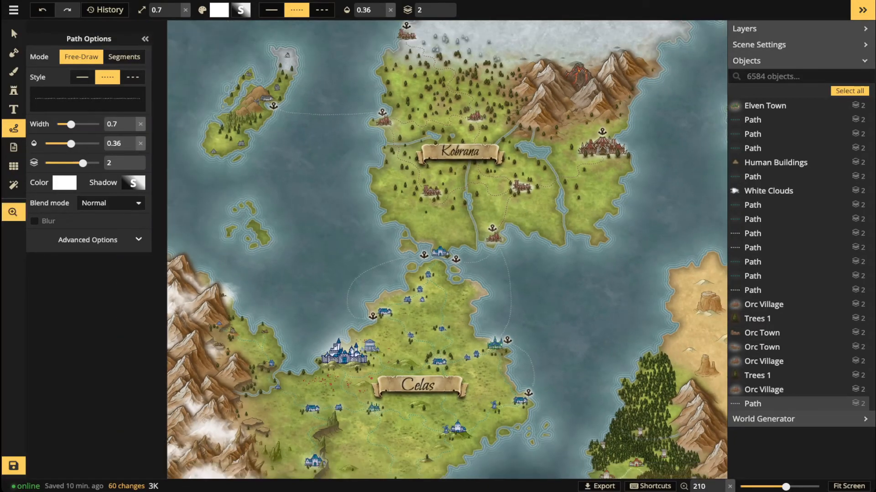
left_click_drag(575, 269, 423, 301)
scroll(420, 298, "up", 1)
scroll(337, 279, "up", 3)
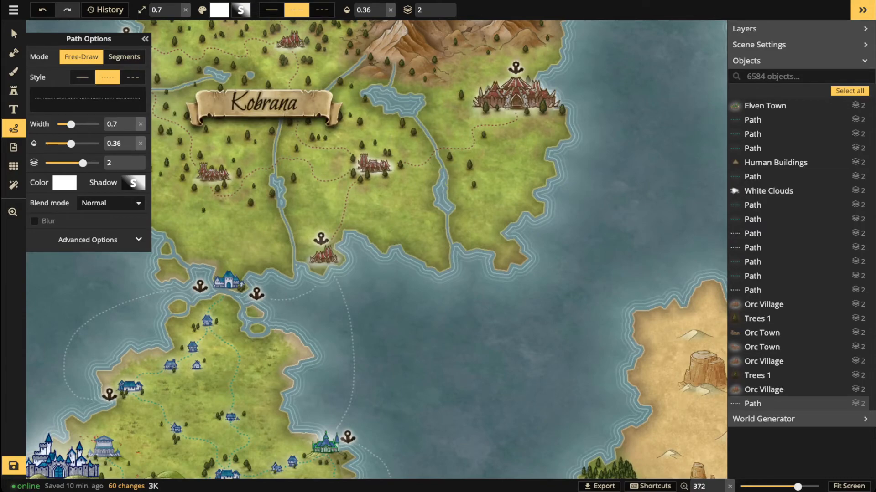
key("space")
left_click_drag(338, 279, 249, 317)
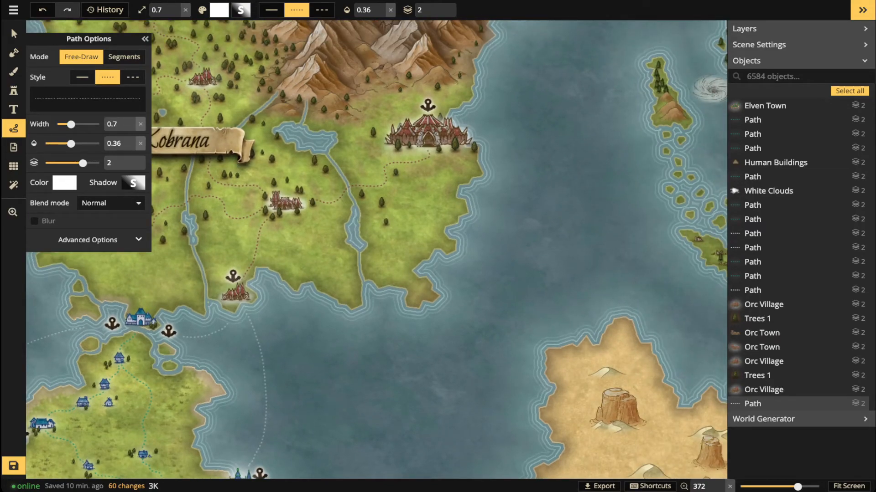
Try three differently shaped dotted routes from Kobrana's southern port toward its large eastern port town, deleting each one.
left_click_drag(249, 316, 260, 318)
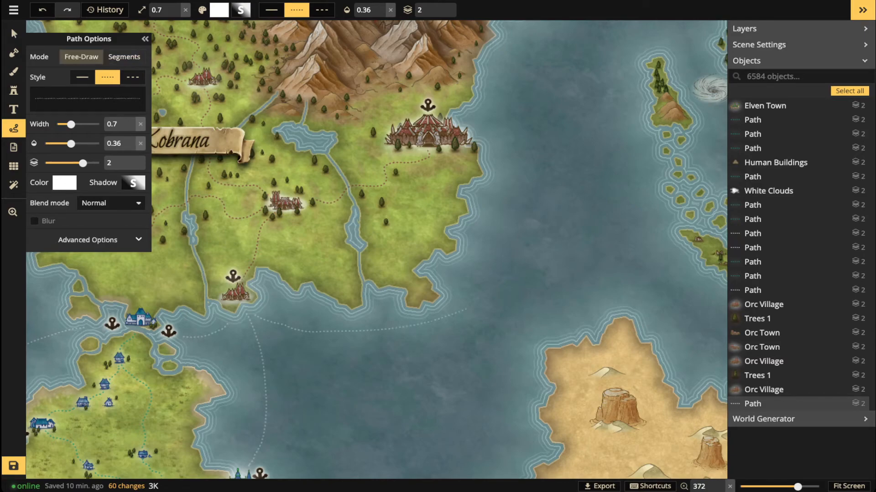
mouse_move(567, 187)
left_mouse_down()
mouse_move(542, 156)
mouse_move(474, 130)
left_mouse_up()
key("Delete")
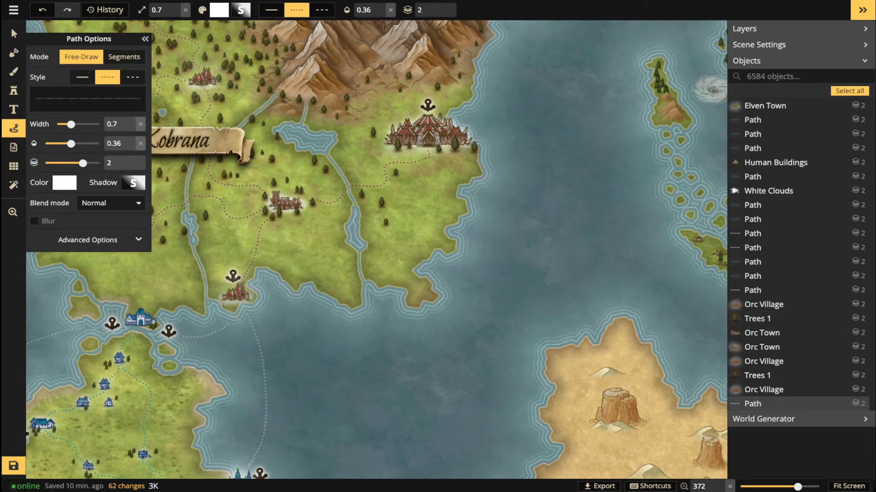
left_click_drag(250, 317, 279, 305)
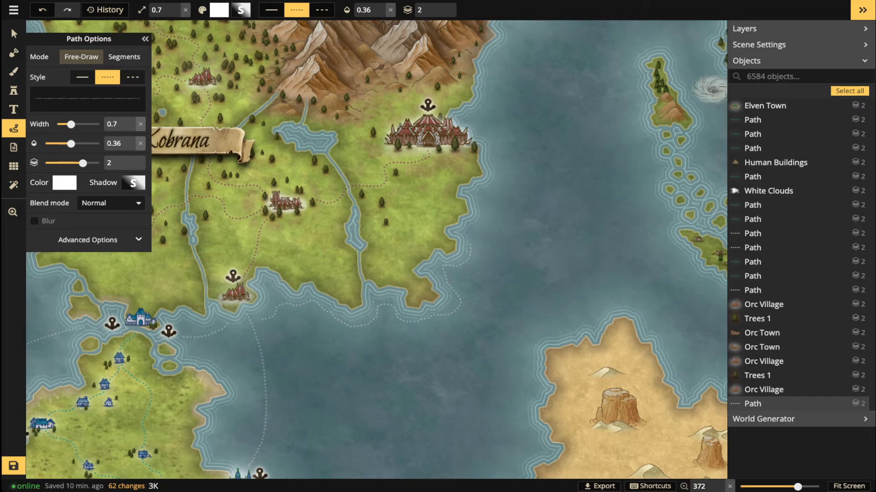
left_click_drag(470, 246, 470, 244)
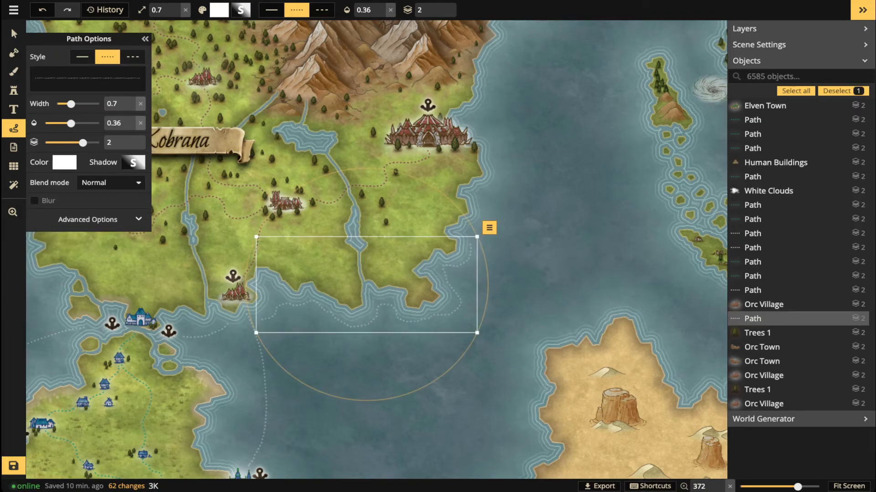
key("Delete")
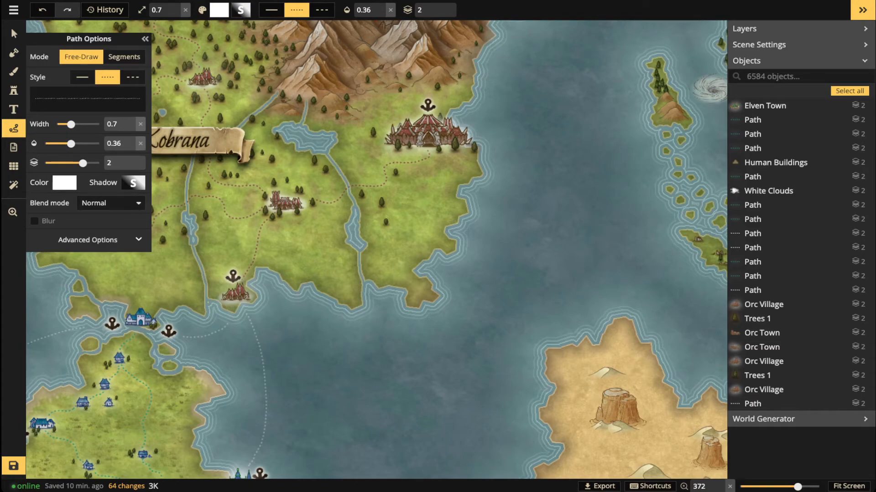
left_click_drag(249, 315, 258, 319)
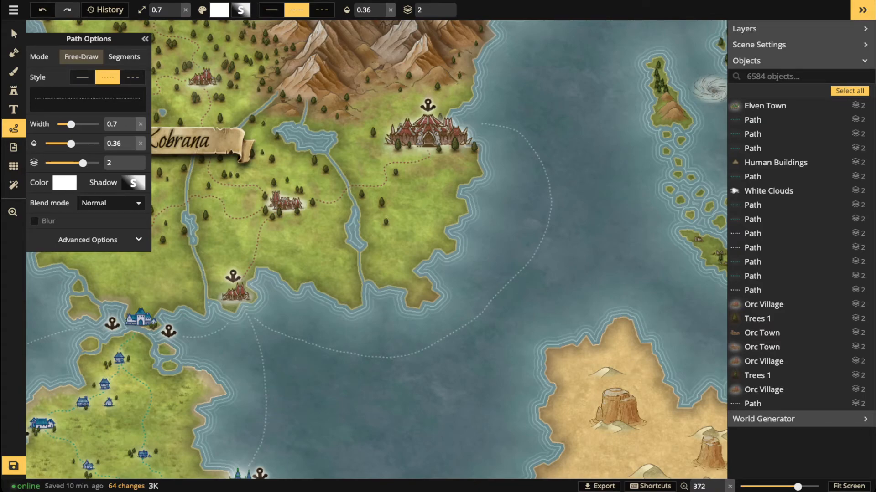
left_click_drag(481, 124, 479, 123)
key("Delete")
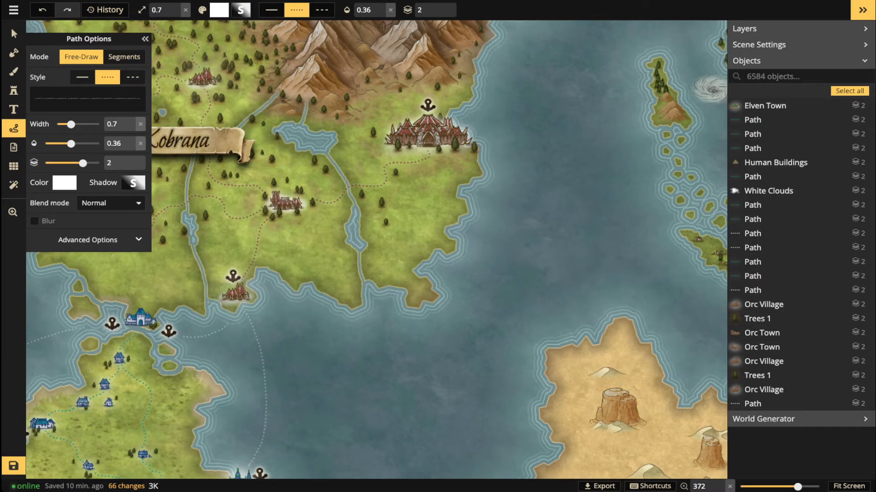
Draw a dotted sea route from Kobrana's southern port around the southeastern coast to its large eastern port town.
left_click_drag(256, 318, 279, 324)
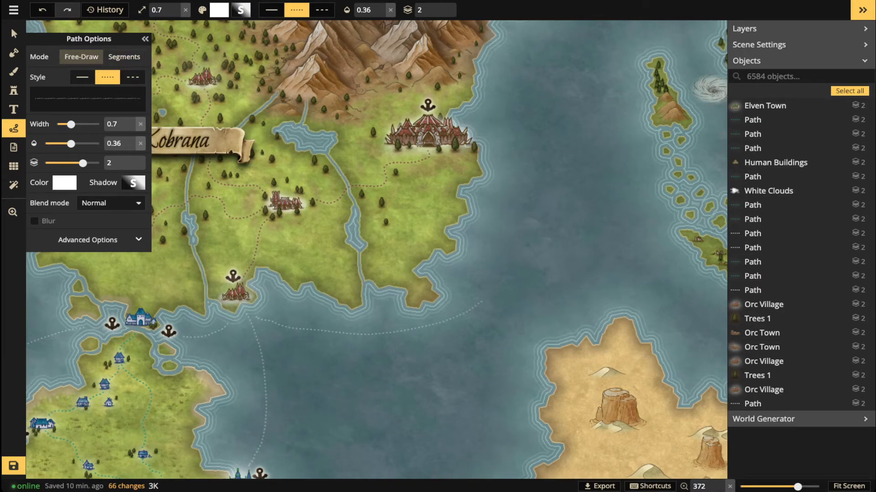
left_click_drag(479, 135, 475, 134)
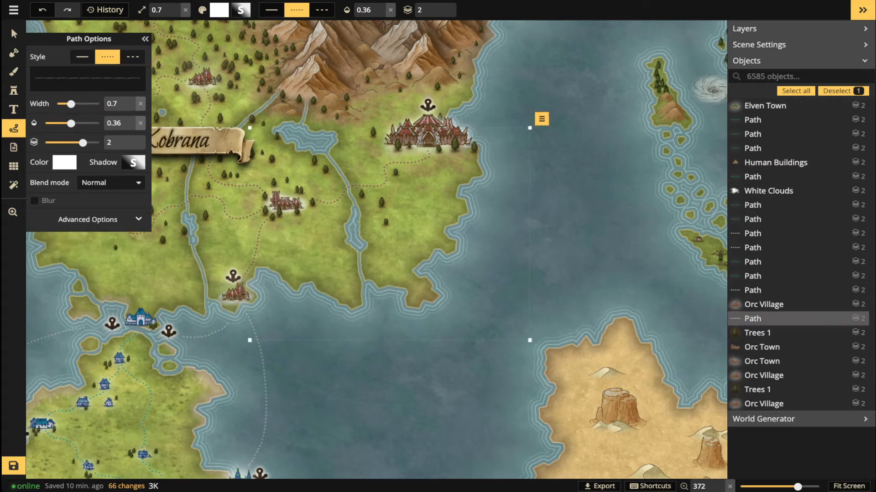
key("Escape")
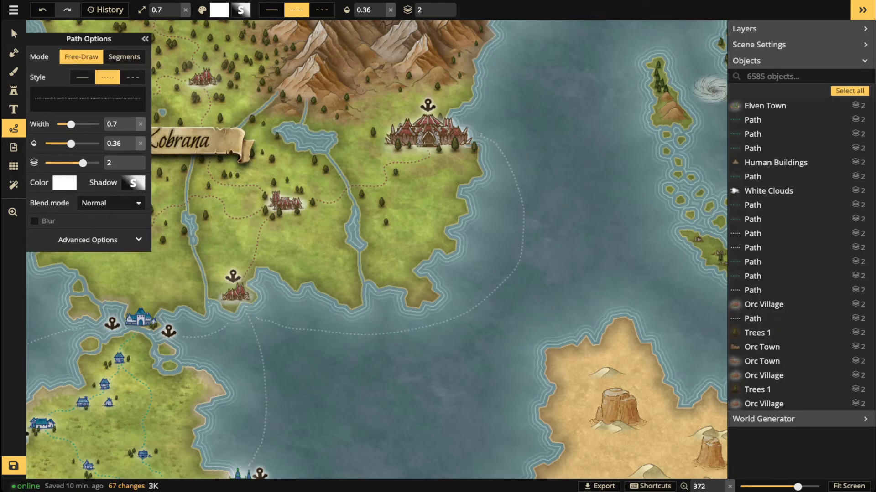
Draw a curved dotted sea route across the strait between Celas's eastern port and Ebros's northwestern port.
scroll(579, 315, "down", 4)
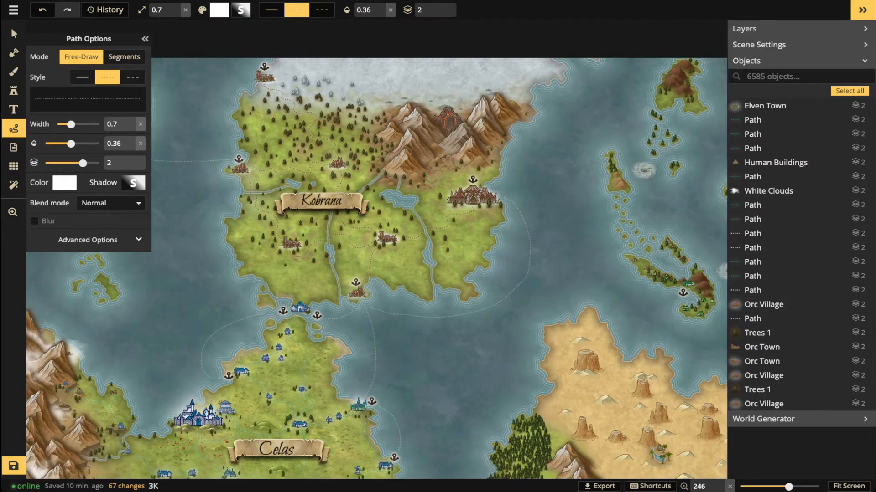
scroll(579, 315, "down", 3)
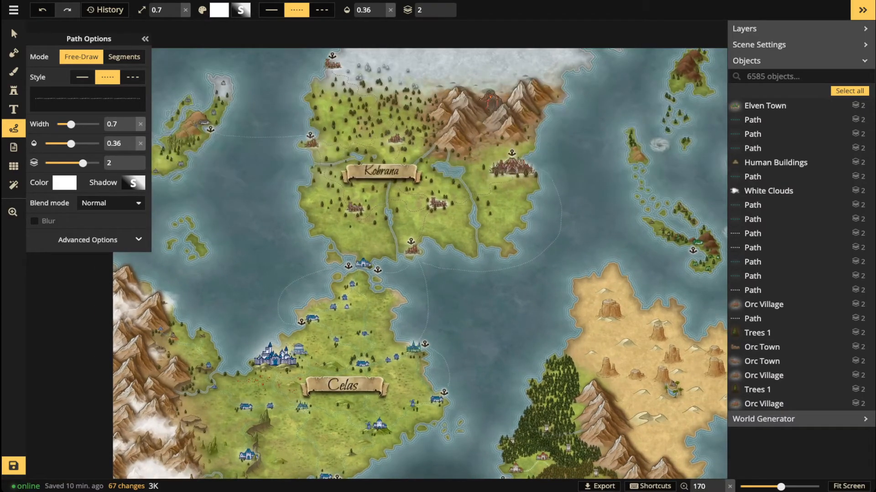
scroll(580, 315, "up", 2)
left_click_drag(579, 315, 476, 128)
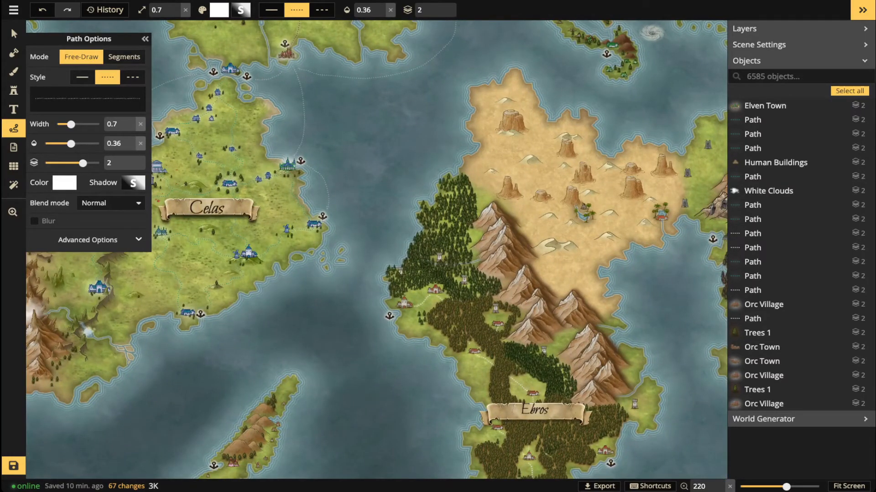
key("shift")
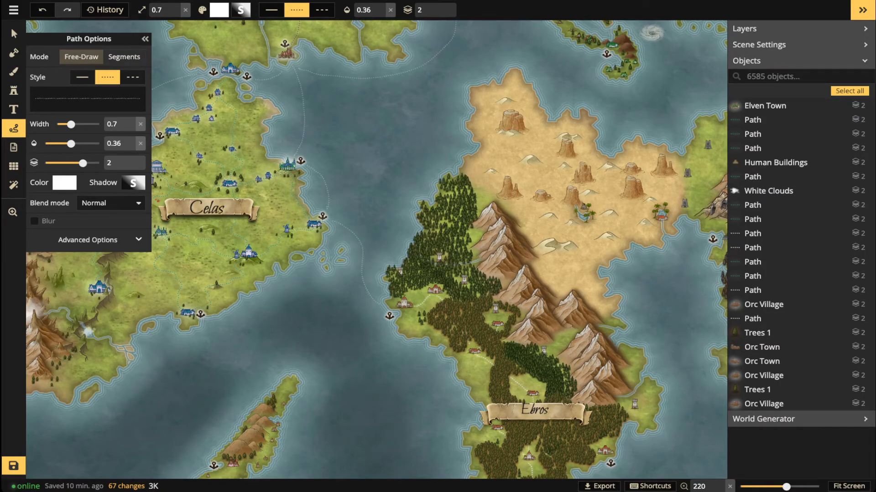
left_click_drag(380, 304, 383, 308)
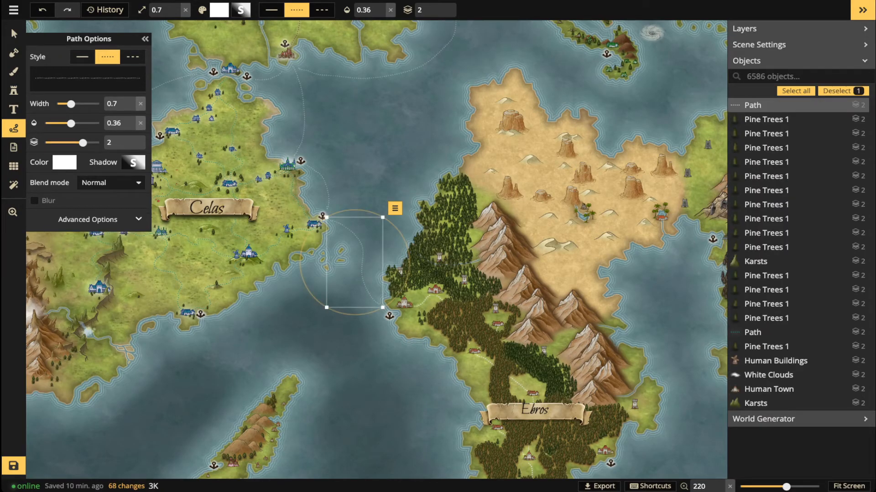
key("Escape")
Draw a long curved dotted sea route from Celas's northwestern port up to Kobrana's western port.
key("space")
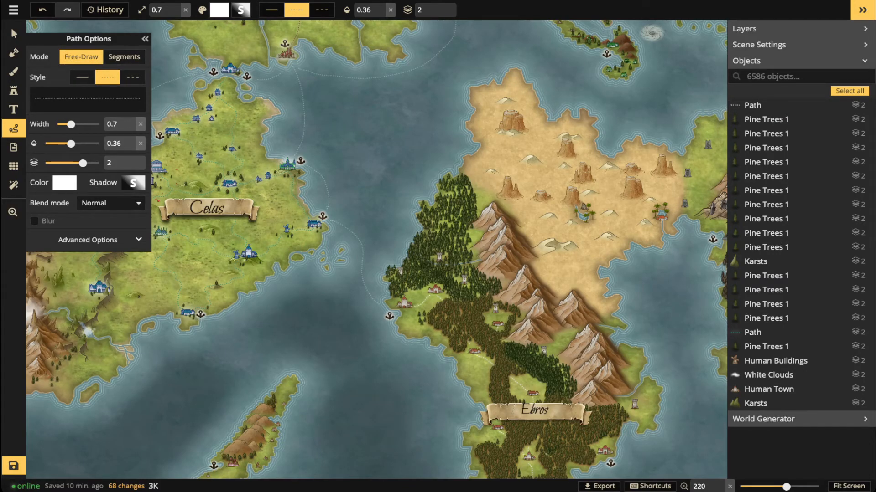
key("space")
left_click_drag(382, 307, 688, 491)
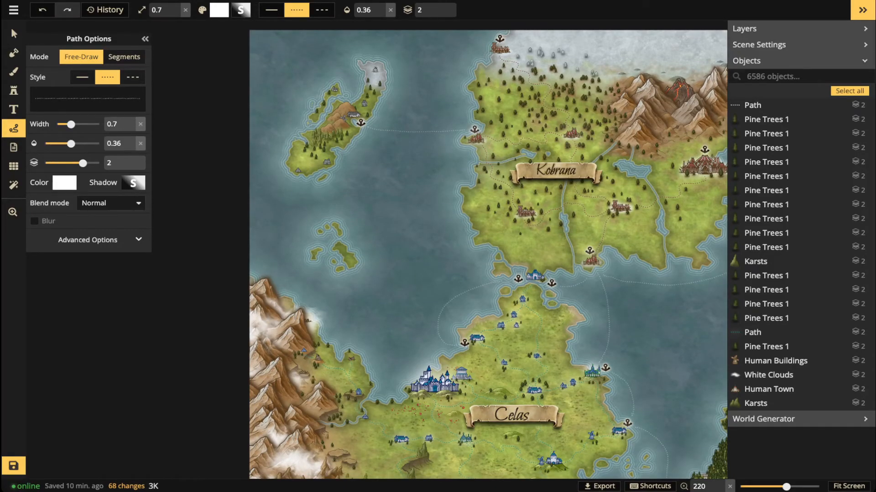
left_click_drag(449, 348, 426, 326)
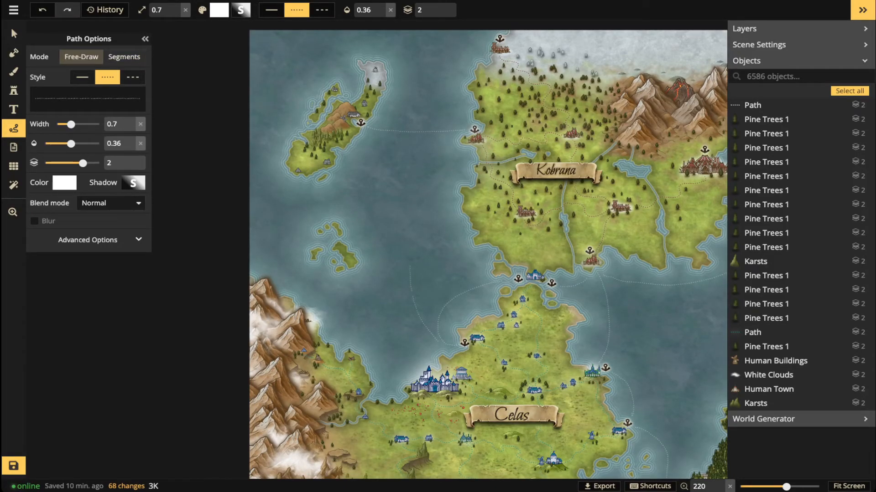
left_click_drag(416, 232, 437, 185)
left_click_drag(462, 153, 463, 151)
Draw curved dotted sea routes linking Kobrana's northern port with its western port and the northwestern island's port, deleting the first straight attempt.
left_click_drag(485, 39, 449, 99)
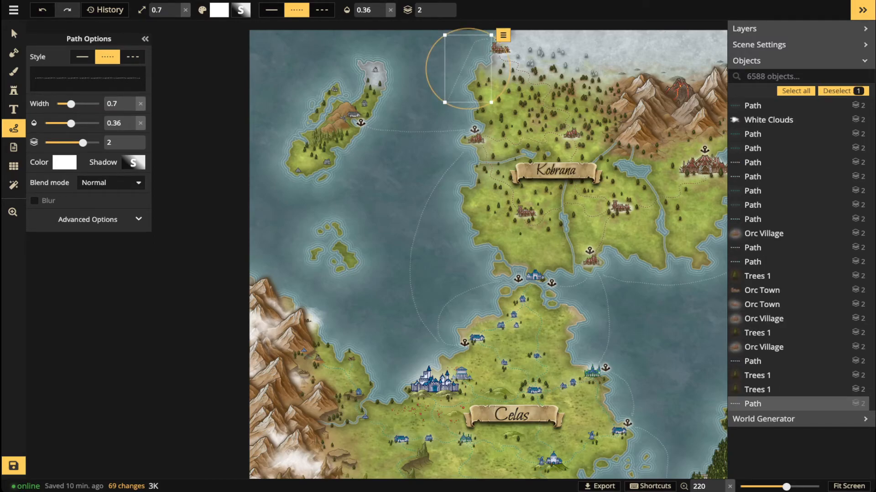
key("Delete")
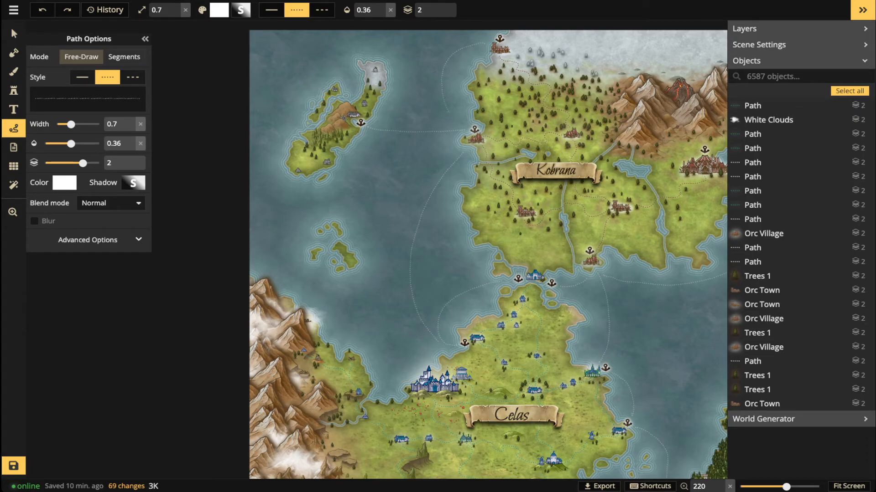
key("Escape")
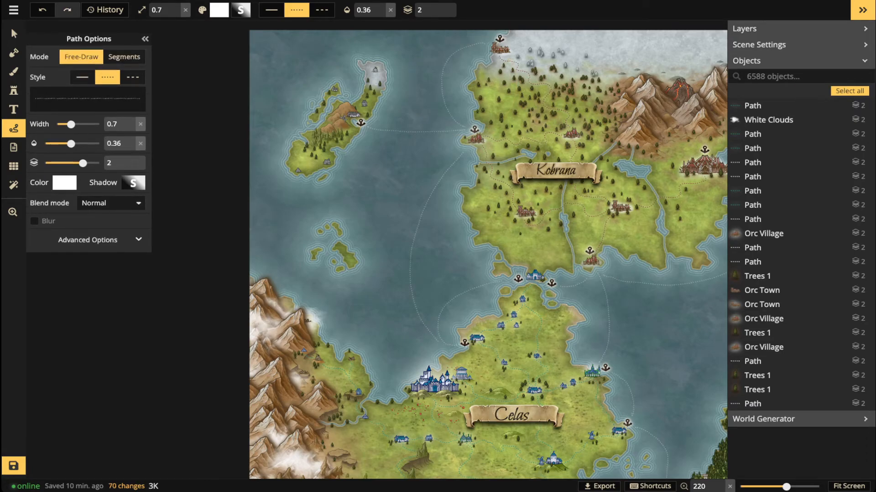
left_click_drag(380, 121, 410, 94)
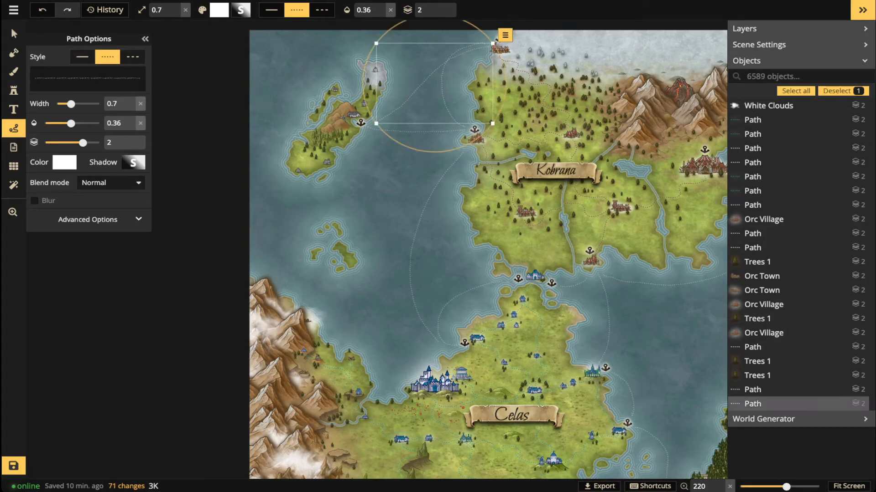
Deselect the finished sea route, switch to the texture brush and browse the texture catalog for a water texture.
key("Escape")
scroll(490, 36, "down", 1)
scroll(411, 69, "down", 5)
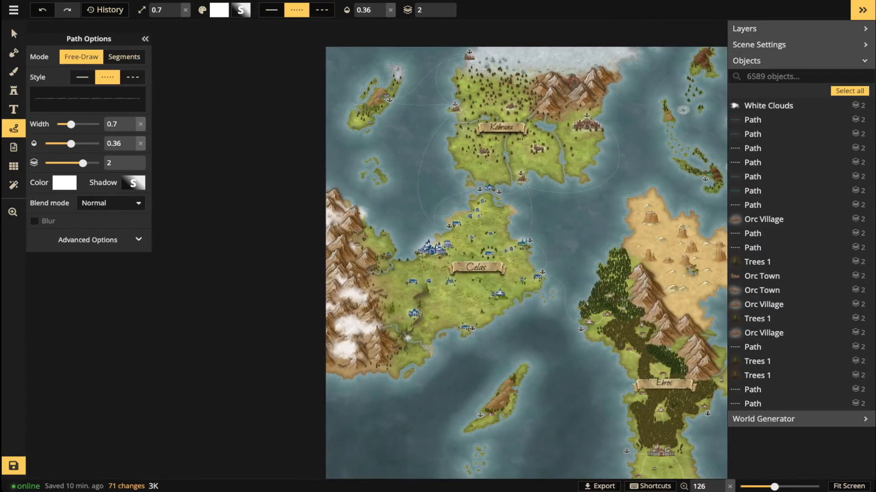
left_click_drag(411, 69, 239, 73)
scroll(303, 257, "up", 3)
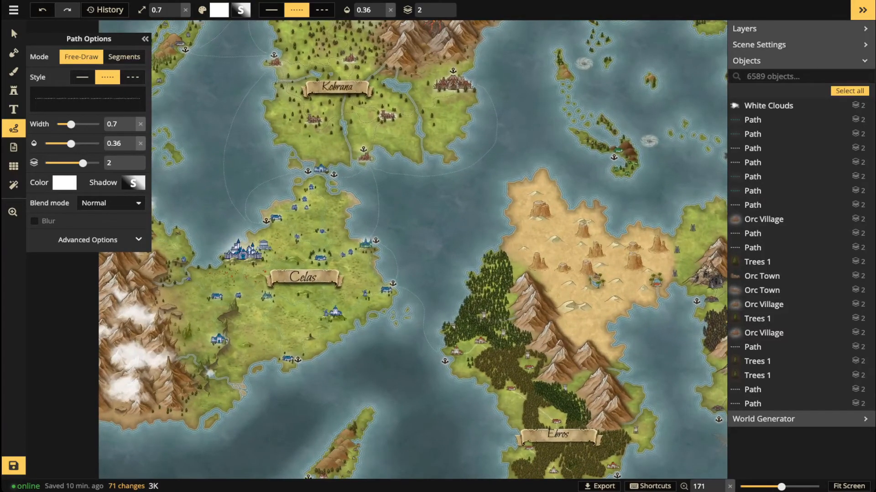
scroll(393, 279, "up", 2)
key("b")
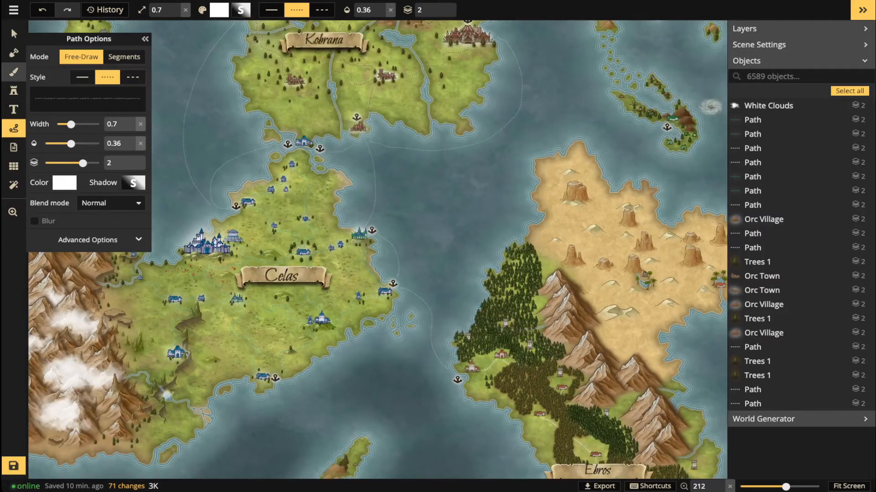
key("c")
key("c")
key("f")
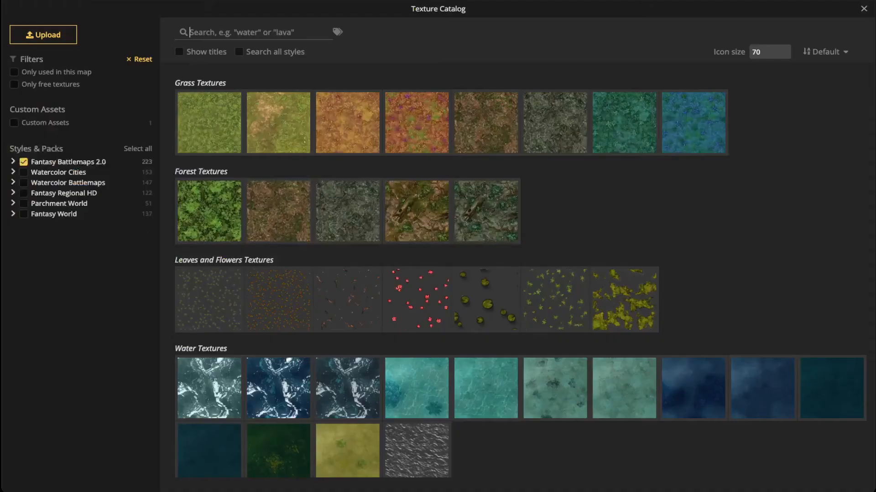
scroll(520, 278, "down", 3)
key("Escape")
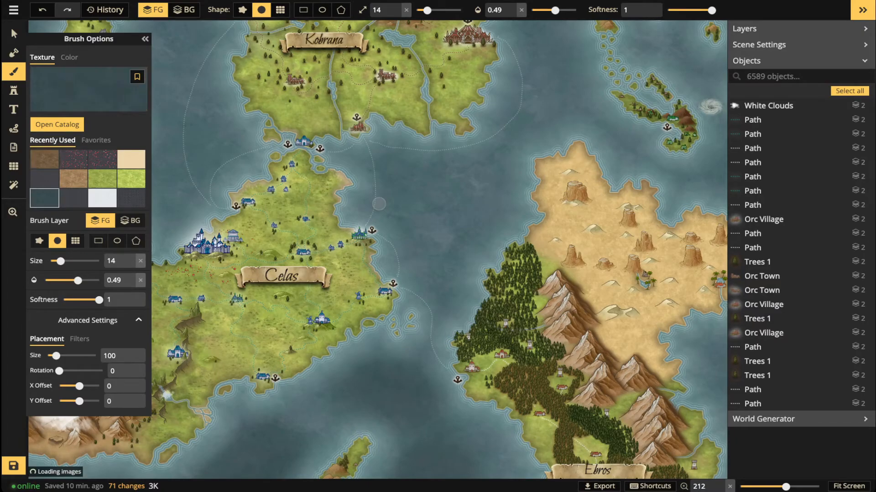
Paint the dark water texture on the background layer between Celas and Ebros with a size 54 brush, undoing the last stroke.
scroll(444, 202, "up", 2)
mouse_move(448, 196)
left_mouse_down()
mouse_move(436, 213)
mouse_move(457, 216)
mouse_move(458, 179)
mouse_move(401, 220)
mouse_move(444, 229)
mouse_move(433, 207)
left_mouse_up()
left_click(184, 10)
key("bracketright")
key("bracketright")
key("bracketright")
key("bracketright")
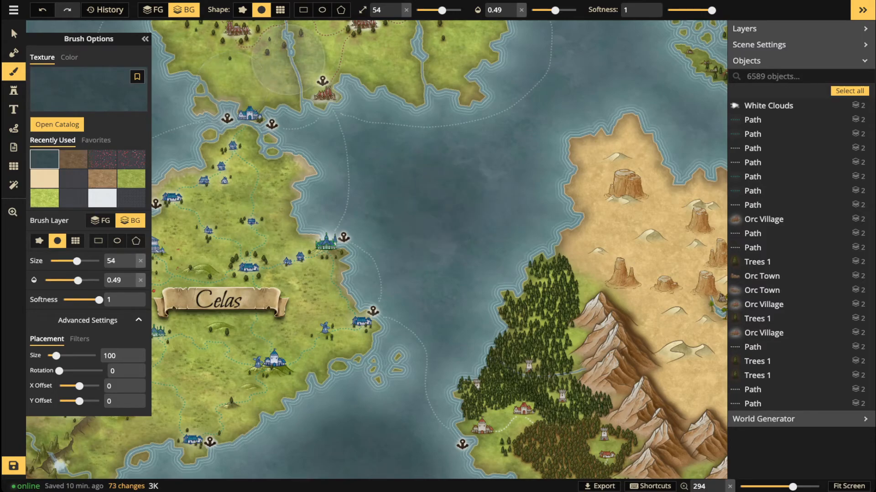
key("ctrl+z")
Set the water brush to size 34 and opacity 0.69.
left_click(564, 10)
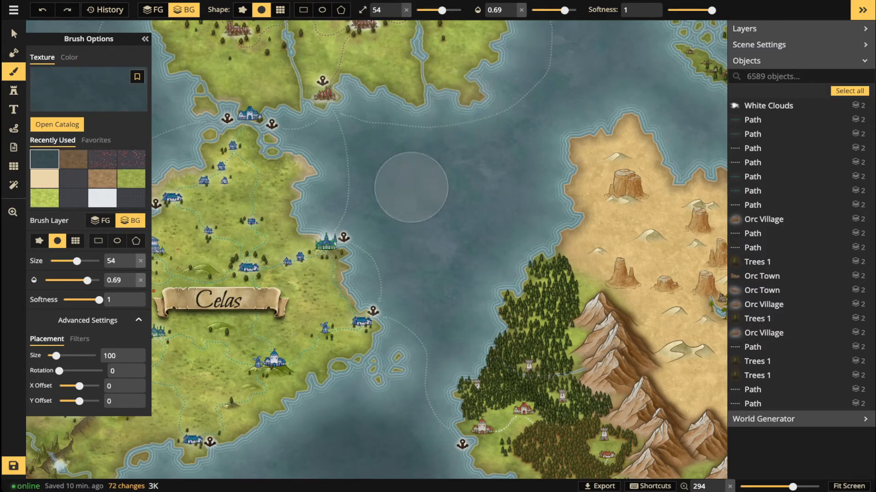
key("bracketleft")
key("bracketleft")
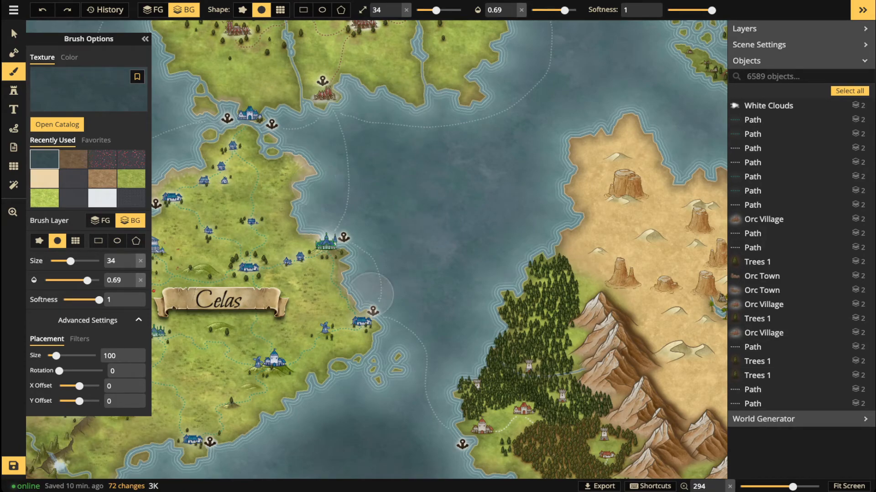
scroll(540, 247, "down", 4)
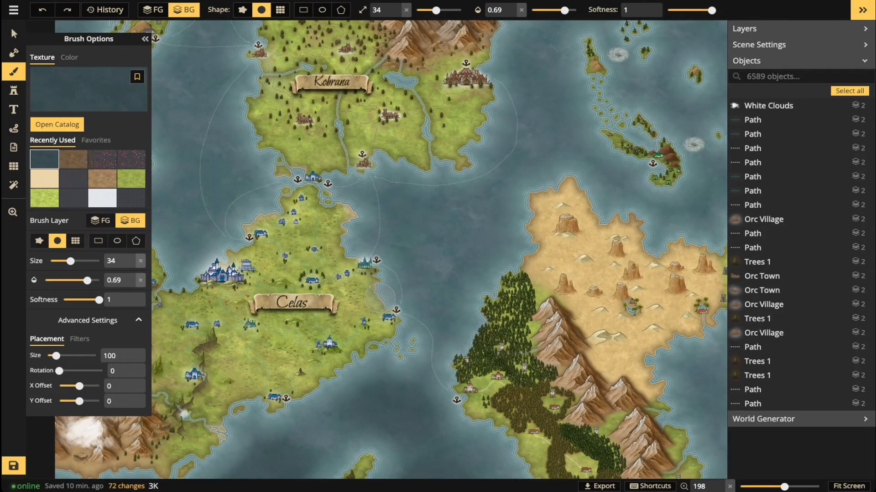
scroll(453, 232, "up", 2)
scroll(453, 232, "up", 3)
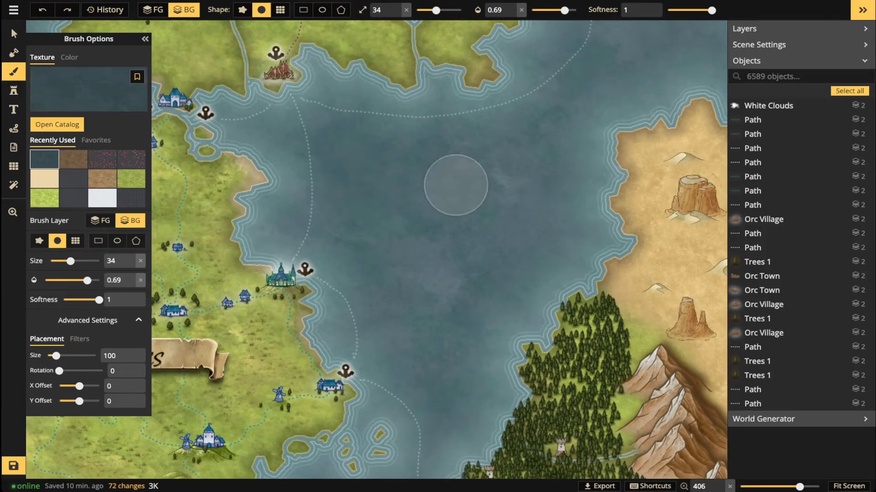
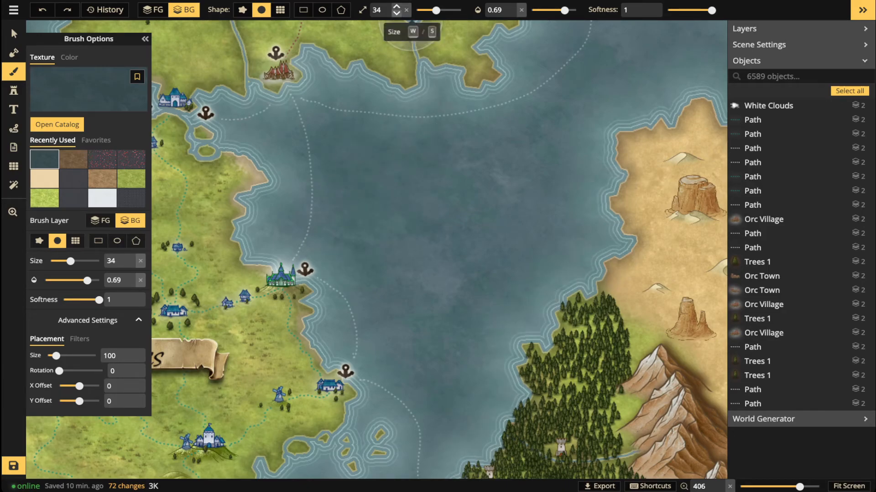
Reduce the brush size to 25 and try a dark water stroke in the sea east of Celas, undoing it.
left_click(397, 13)
left_click(397, 13)
left_click(396, 13)
left_click(396, 13)
left_click(396, 13)
left_click(397, 13)
left_click(396, 13)
left_click(396, 14)
left_click(397, 13)
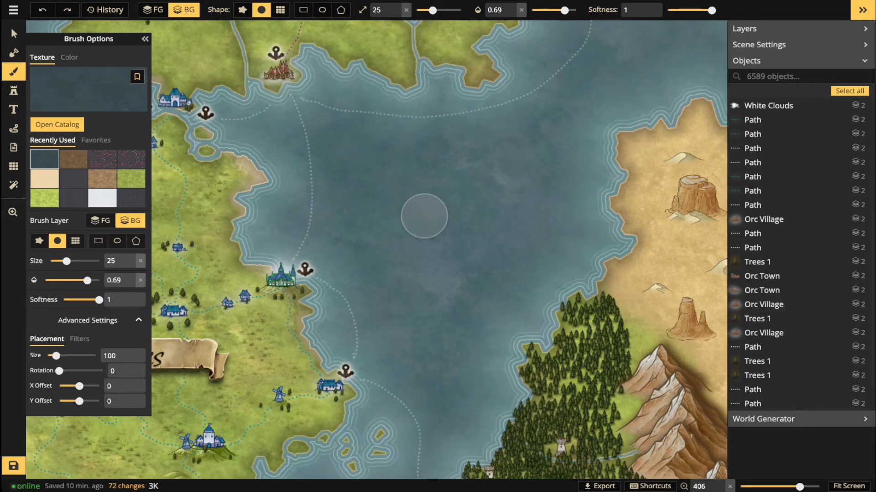
mouse_move(424, 217)
left_mouse_down()
mouse_move(336, 160)
mouse_move(391, 157)
mouse_move(411, 175)
mouse_move(387, 210)
mouse_move(411, 215)
mouse_move(420, 228)
mouse_move(409, 259)
mouse_move(447, 274)
mouse_move(433, 304)
left_mouse_up()
key("ctrl+z")
Try darkening the sea south of Kobrana with the brush opacity at 0.52, and undo the stroke.
left_click_drag(564, 10, 556, 10)
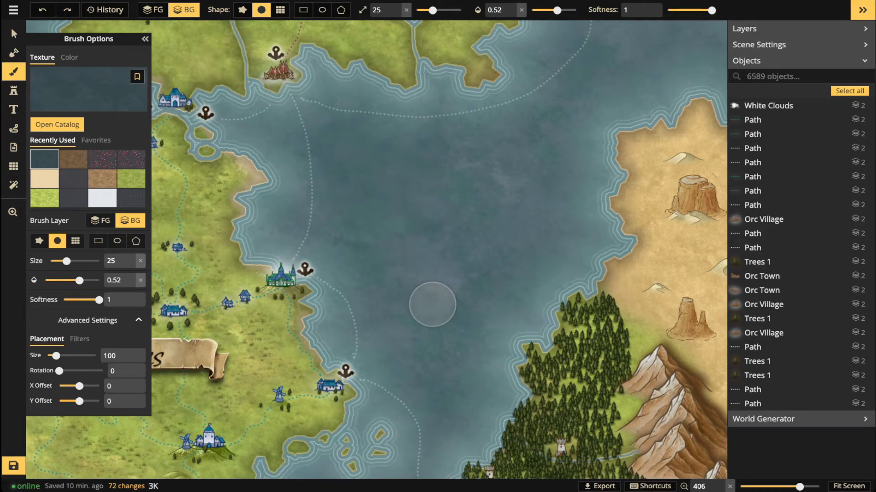
mouse_move(313, 146)
left_mouse_down()
mouse_move(403, 149)
mouse_move(356, 188)
mouse_move(446, 159)
mouse_move(364, 220)
mouse_move(420, 207)
left_mouse_up()
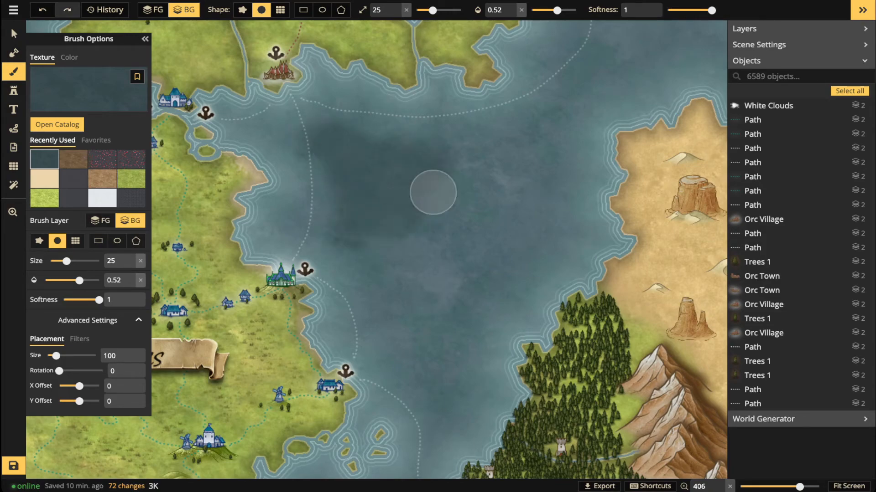
key("ctrl+z")
Set the brush opacity to 0.35 and paint dark water strokes over the open sea between Celas and Ebros.
left_click_drag(557, 10, 548, 10)
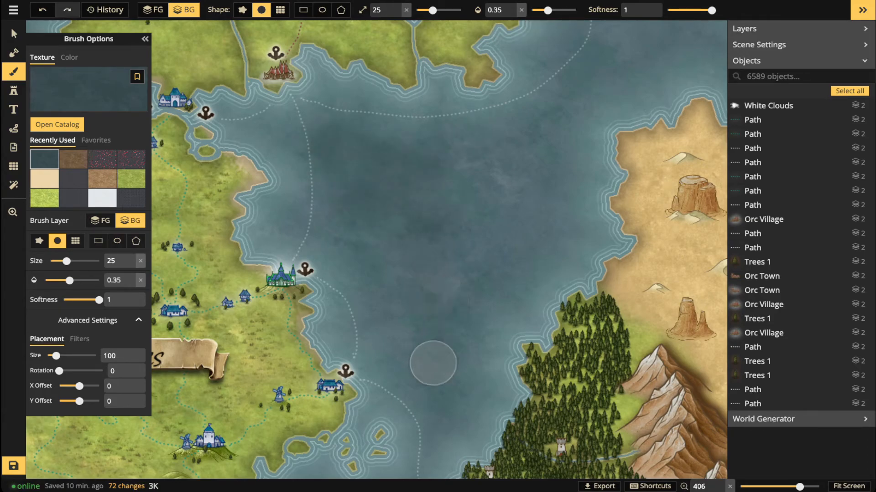
mouse_move(483, 179)
left_mouse_down()
mouse_move(457, 244)
mouse_move(381, 186)
mouse_move(434, 232)
left_mouse_up()
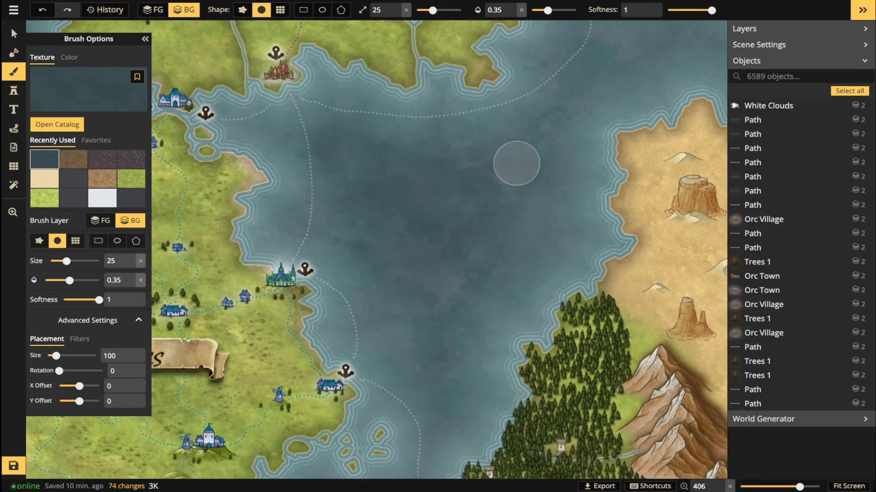
left_click_drag(388, 236, 428, 300)
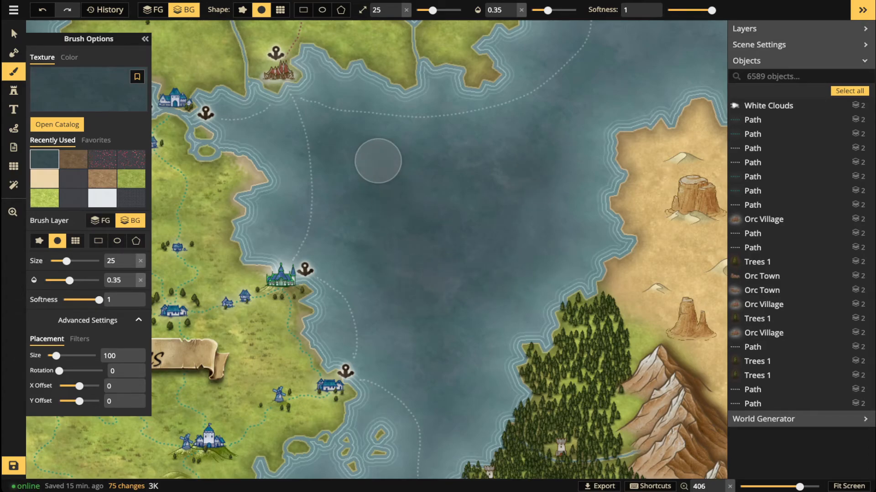
Start a new text label with the outline turned off and a white fill color.
scroll(378, 161, "down", 6)
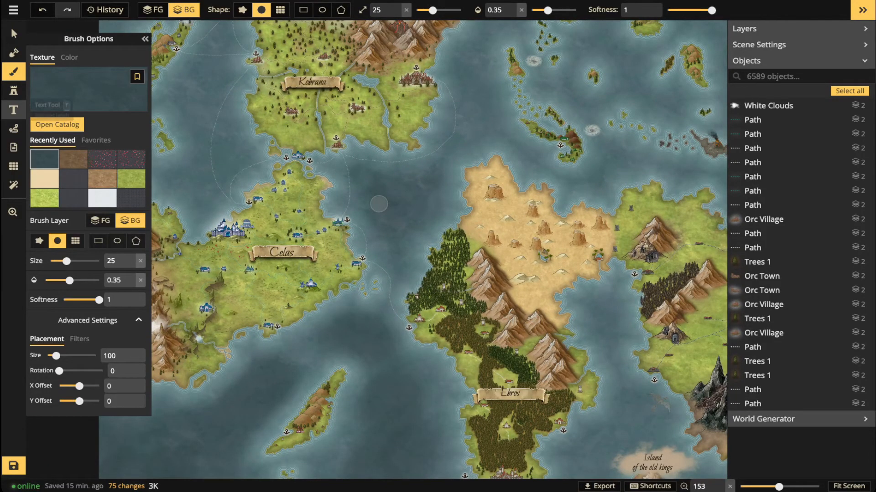
key("t")
scroll(397, 202, "up", 3)
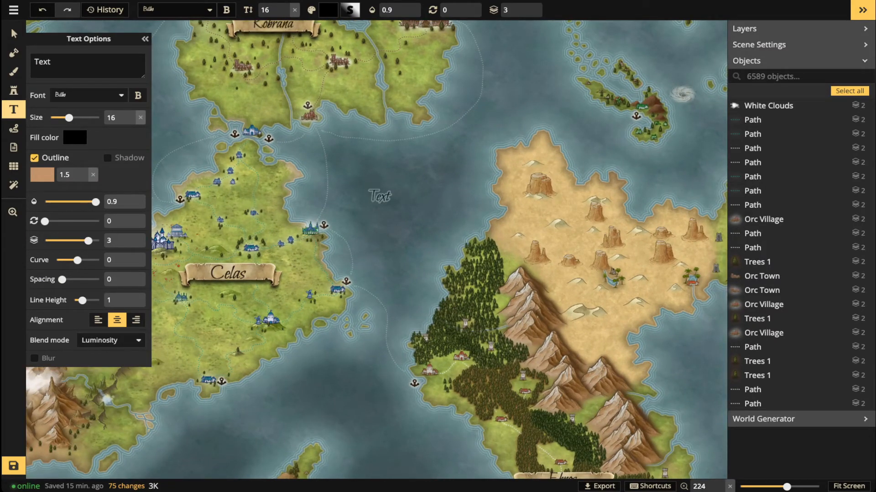
left_click(34, 158)
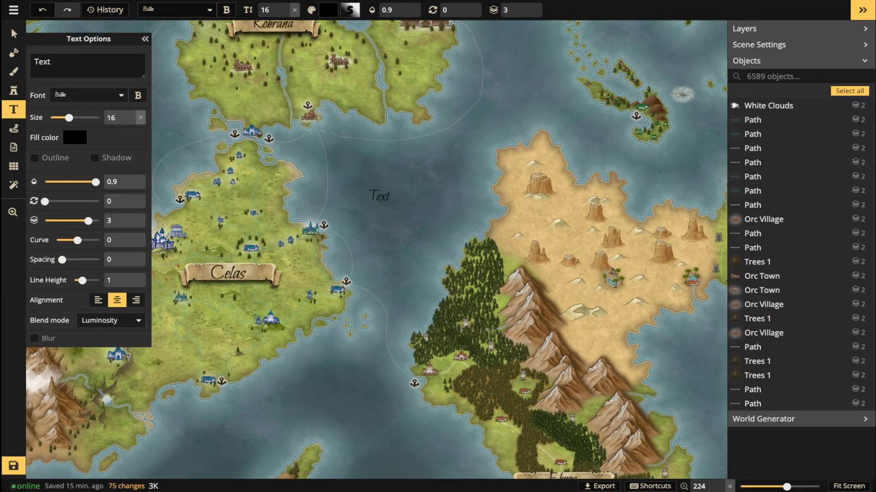
left_click(75, 137)
left_click(146, 207)
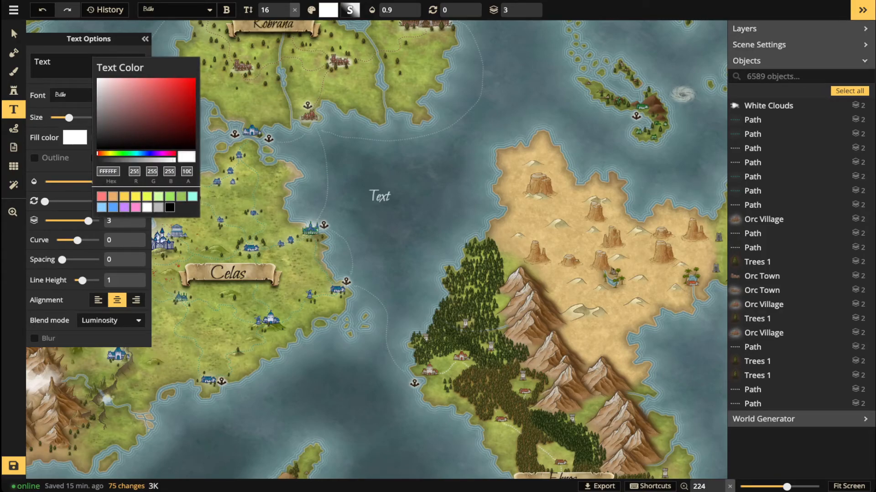
Place the text label in the open sea between Celas and Ebros, shift it slightly northwest and scale it to size 37.
scroll(390, 208, "up", 2)
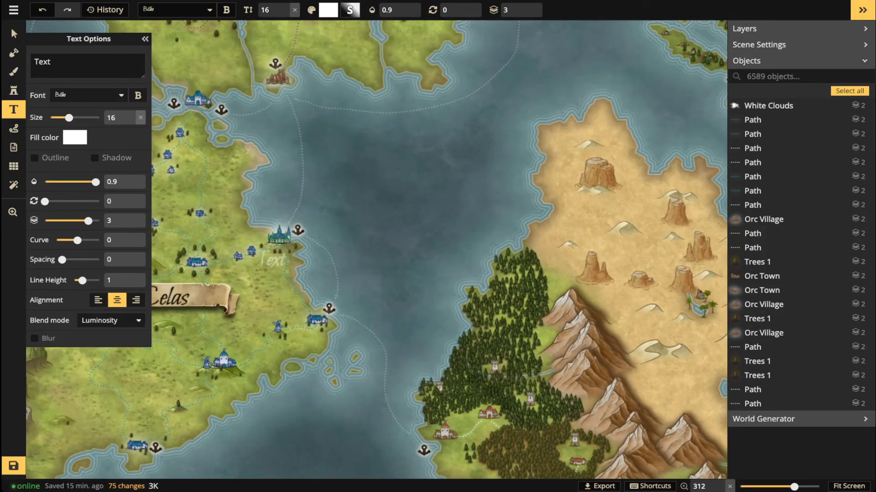
scroll(390, 249, "up", 8)
scroll(391, 251, "down", 3)
left_click(407, 193)
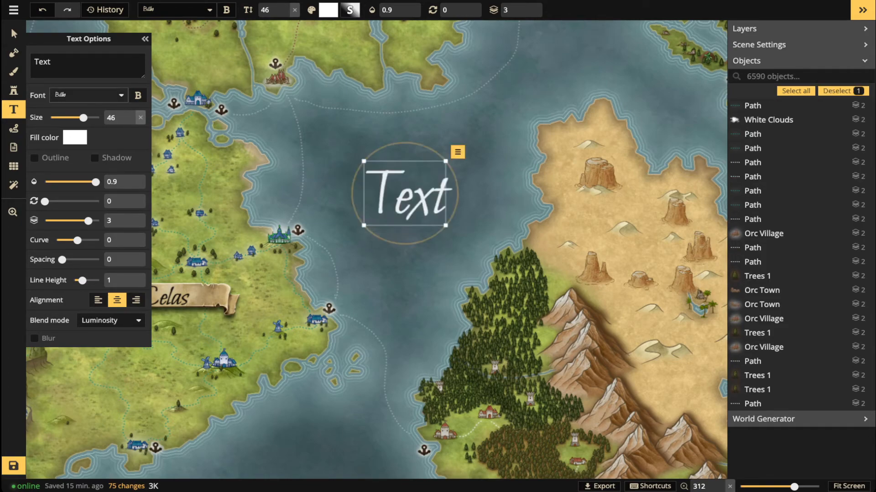
left_click(14, 35)
left_click_drag(405, 193, 397, 183)
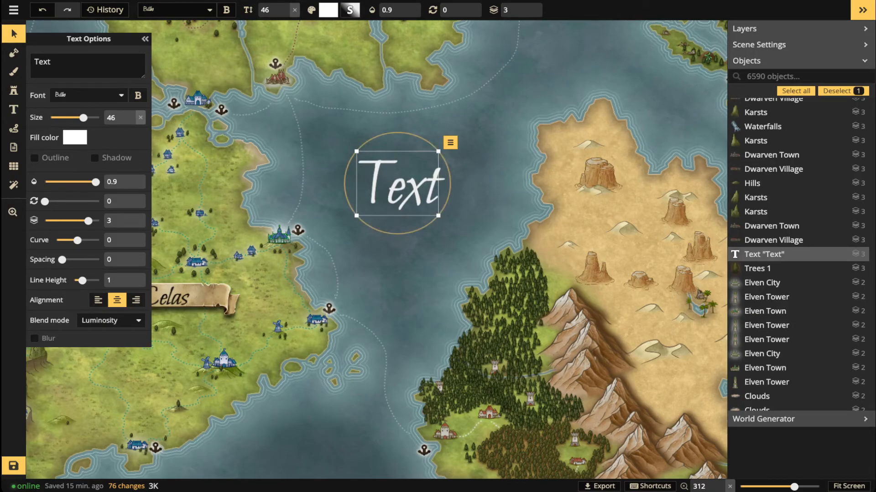
left_click_drag(438, 216, 422, 203)
Replace the label's placeholder text with "Rando Sea".
left_click_drag(38, 61, 50, 61)
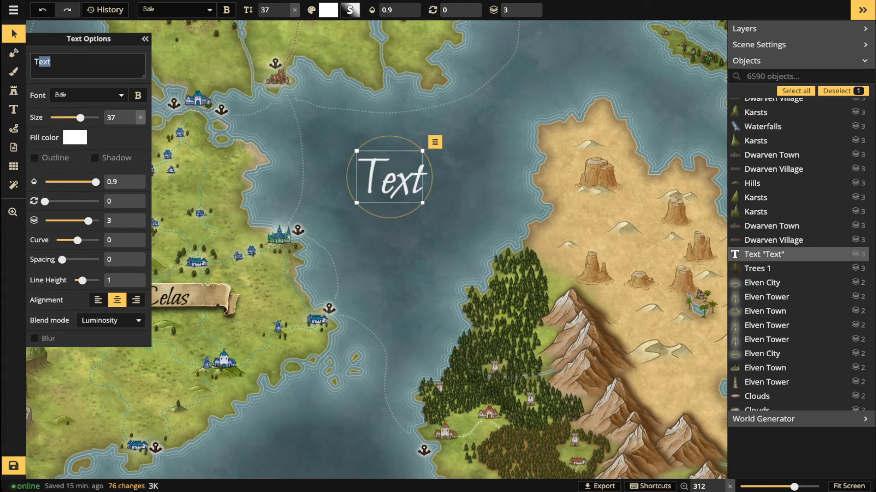
key("BackSpace")
type("R")
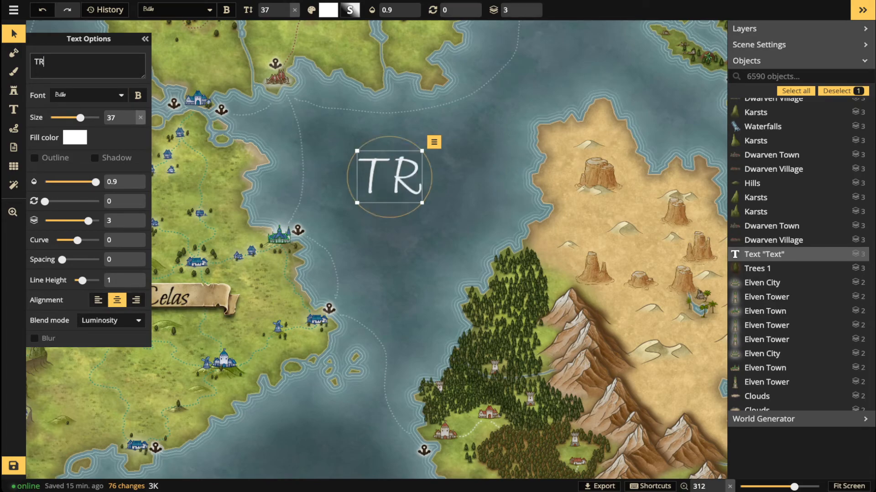
type("ando")
key("BackSpace")
key("BackSpace")
key("BackSpace")
key("BackSpace")
key("BackSpace")
key("BackSpace")
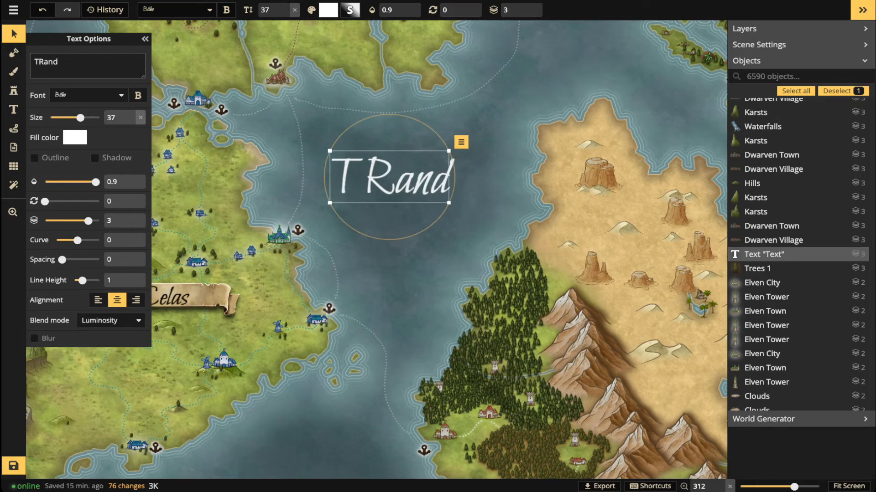
type("Rando Sea")
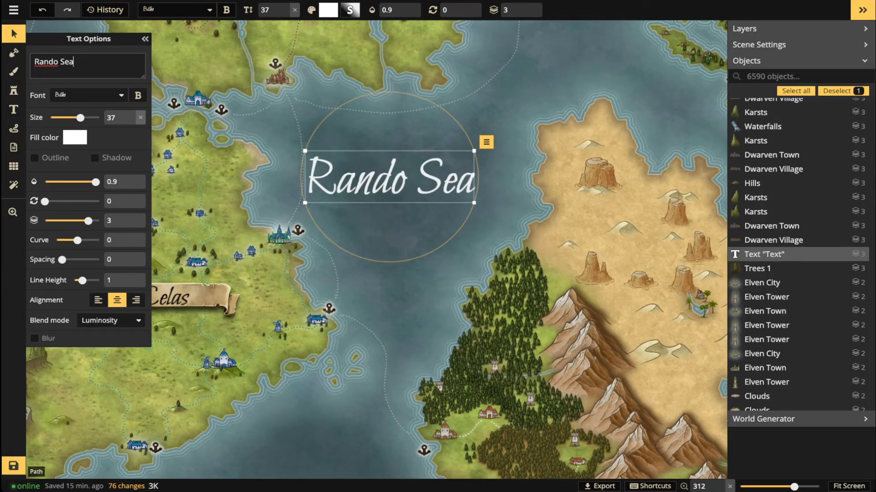
Split "Rando" and "Sea" with a blank line between them, then scale the label to size 30 and center it in the sea.
key("Return")
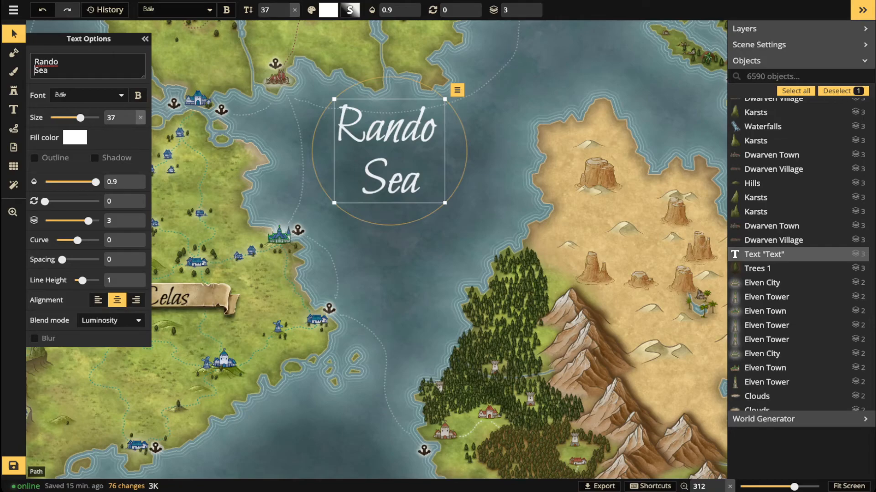
key("Return")
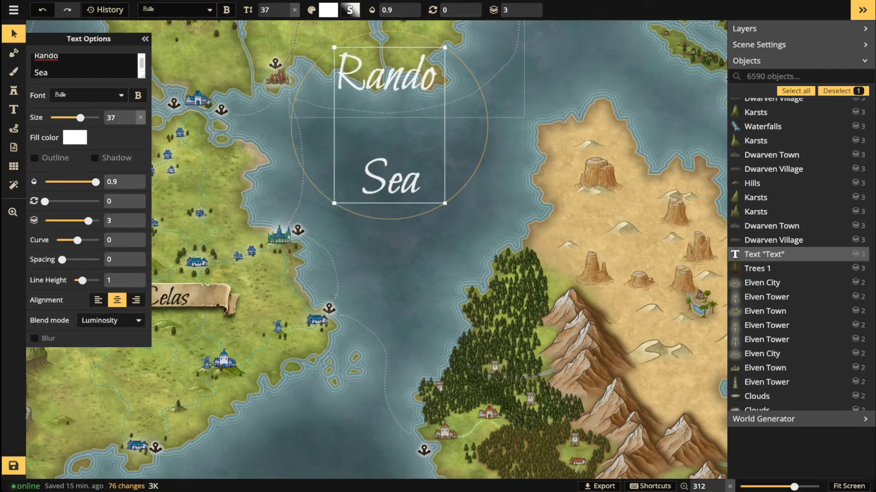
left_click_drag(392, 167, 404, 198)
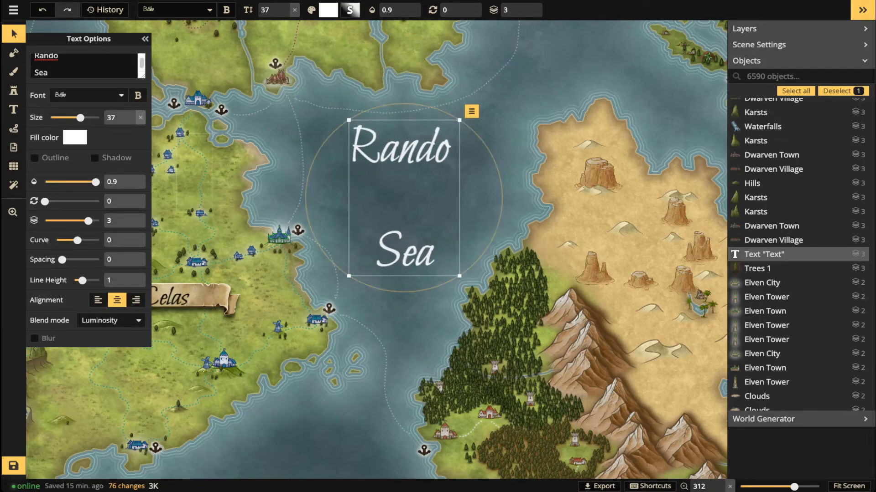
left_click_drag(459, 275, 440, 248)
left_click_drag(394, 184, 400, 198)
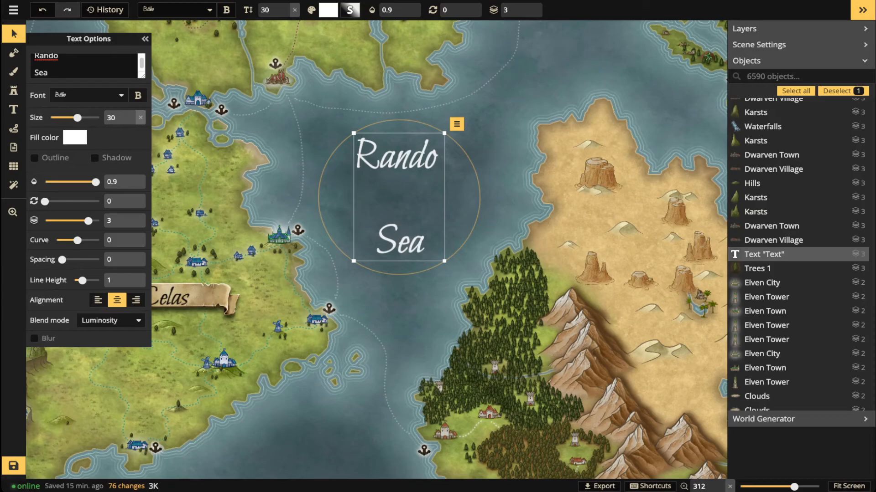
Fade the Rando Sea label to 0.23 opacity and move it slightly south.
left_click(69, 182)
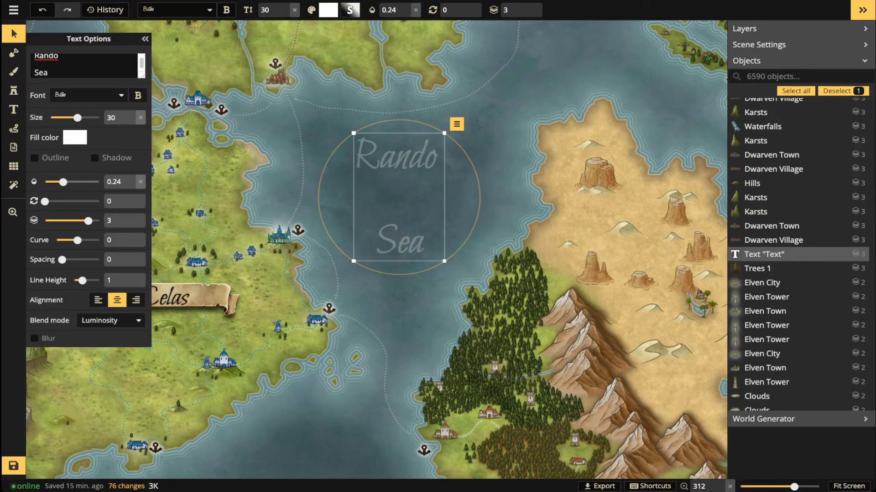
left_click_drag(399, 197, 400, 211)
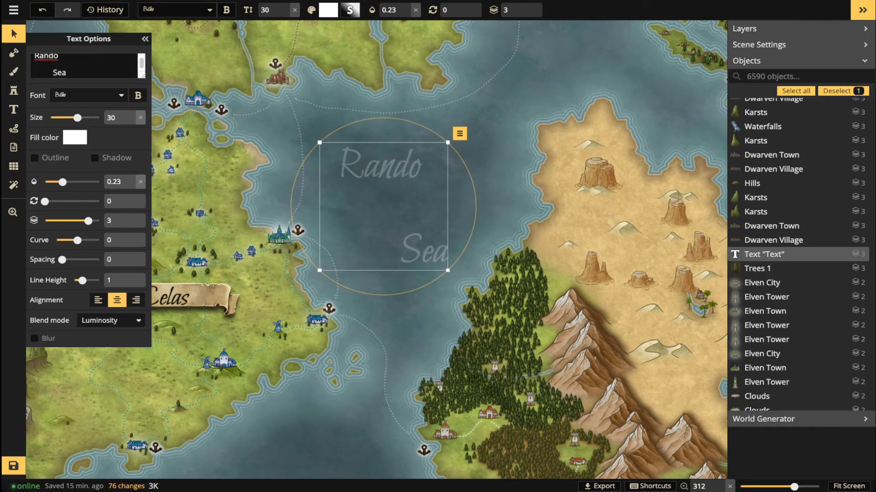
Remove the indent before "Sea" in the Rando Sea label, keeping a blank line between the words, and move the label slightly east.
left_click_drag(51, 73, 34, 73)
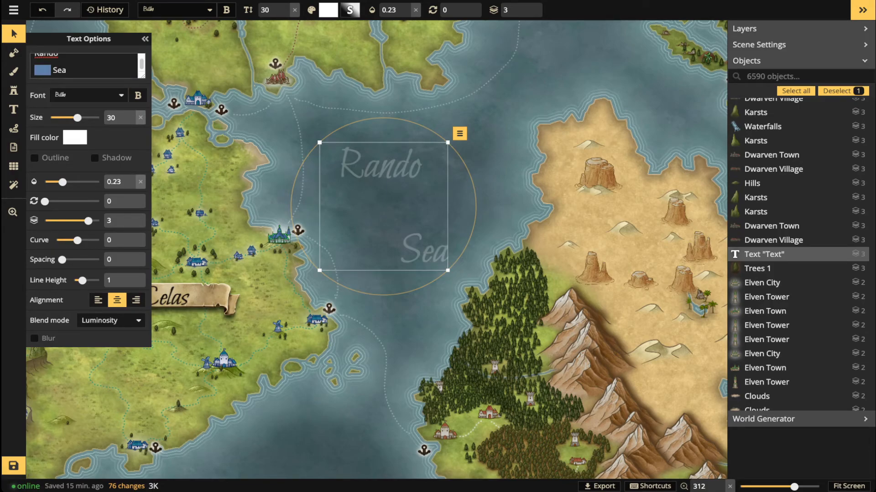
key("BackSpace")
left_click(37, 70)
key("BackSpace")
key("BackSpace")
key("BackSpace")
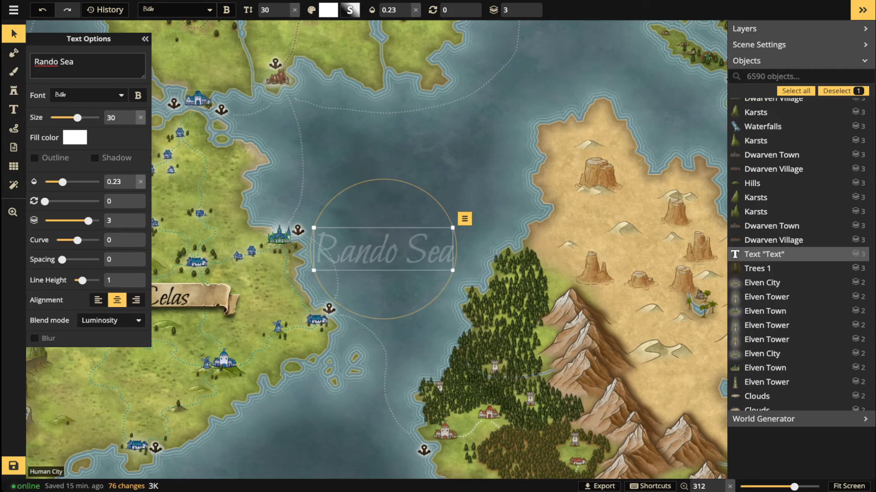
key("Return")
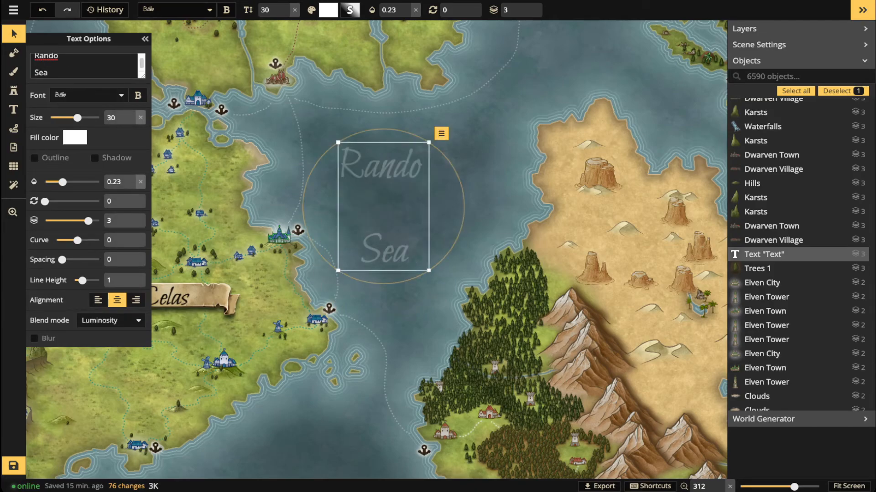
key("Return")
left_click_drag(408, 209, 406, 211)
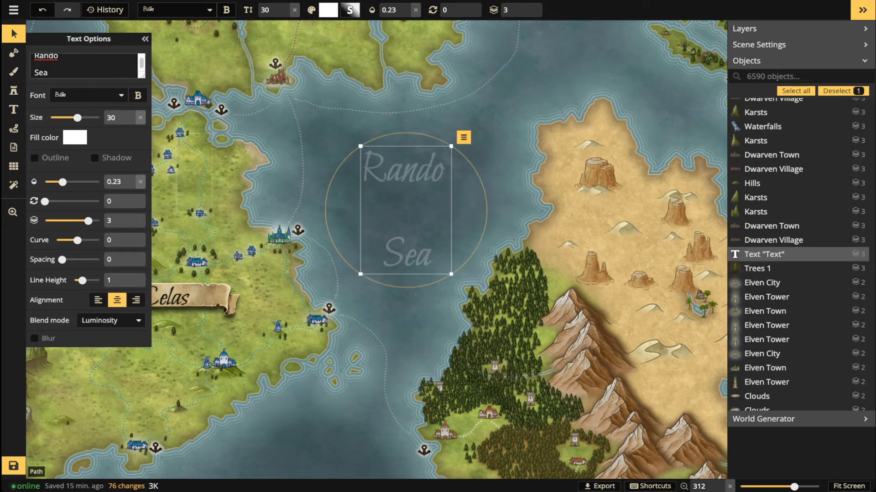
key("Escape")
Search the stamp catalog for "ship" and choose the Ship 1 decoration stamp.
scroll(257, 187, "down", 4)
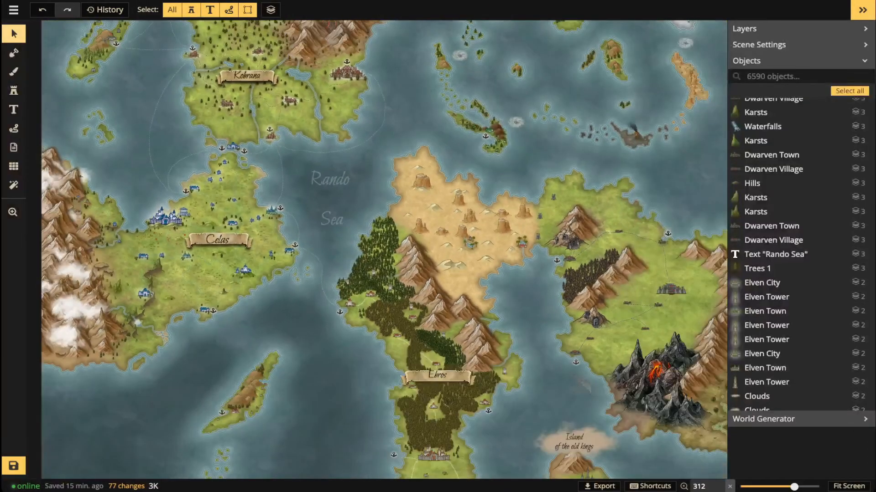
scroll(257, 187, "down", 3)
key("space")
left_click_drag(258, 187, 404, 234)
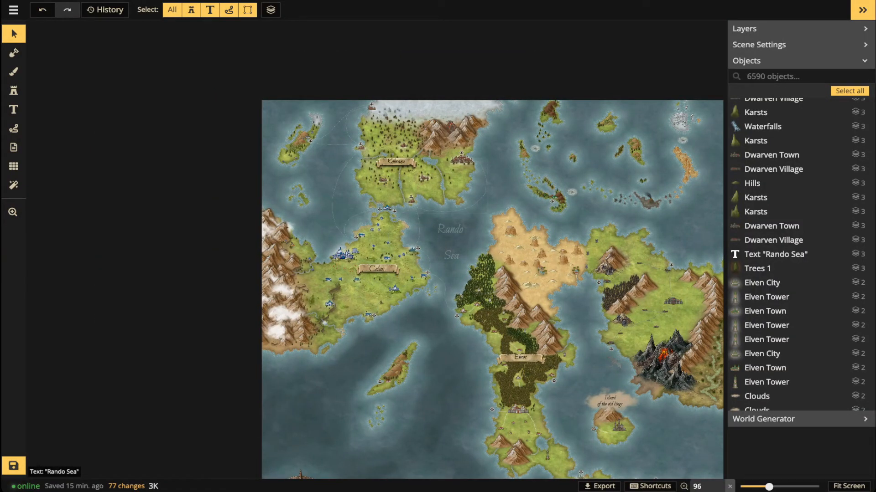
scroll(450, 233, "up", 5)
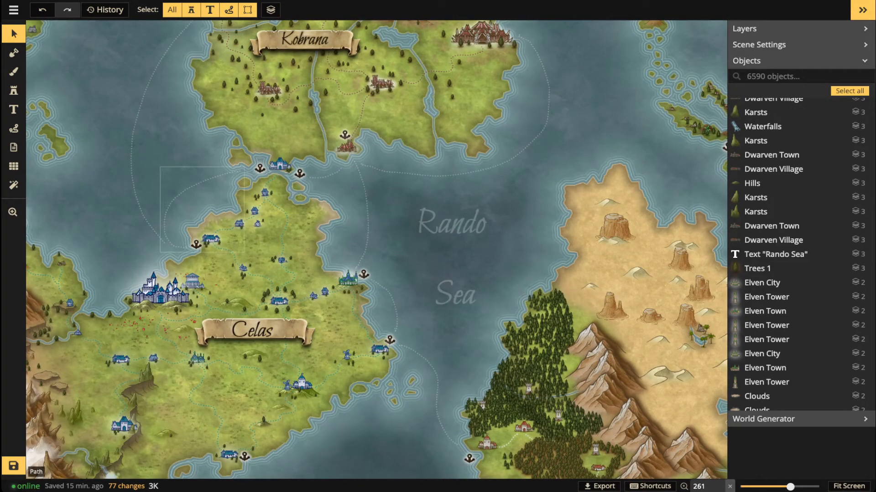
left_click(14, 90)
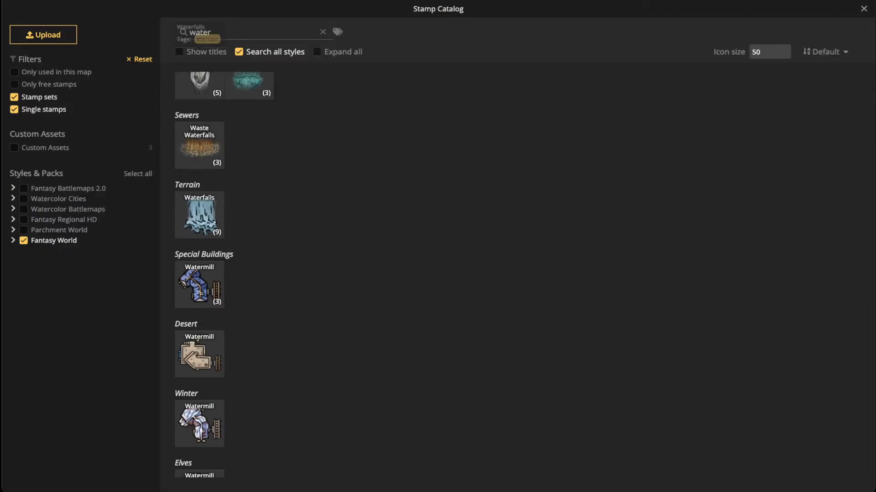
key("BackSpace")
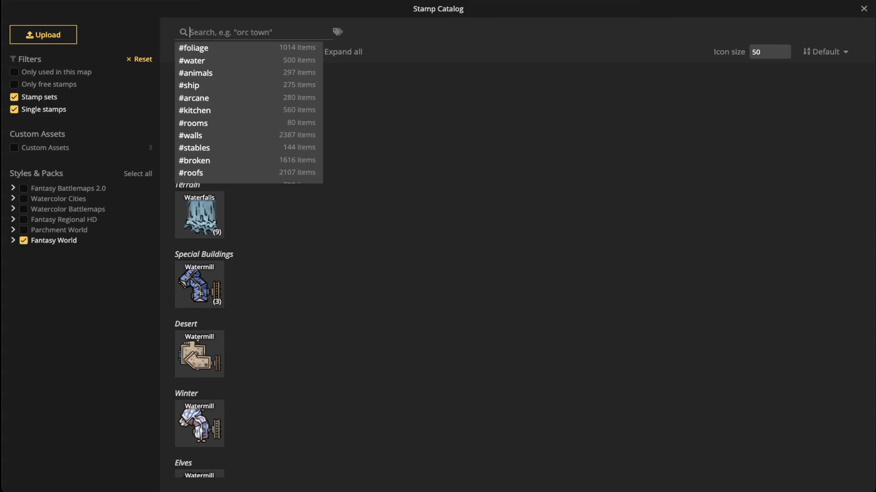
type("ship")
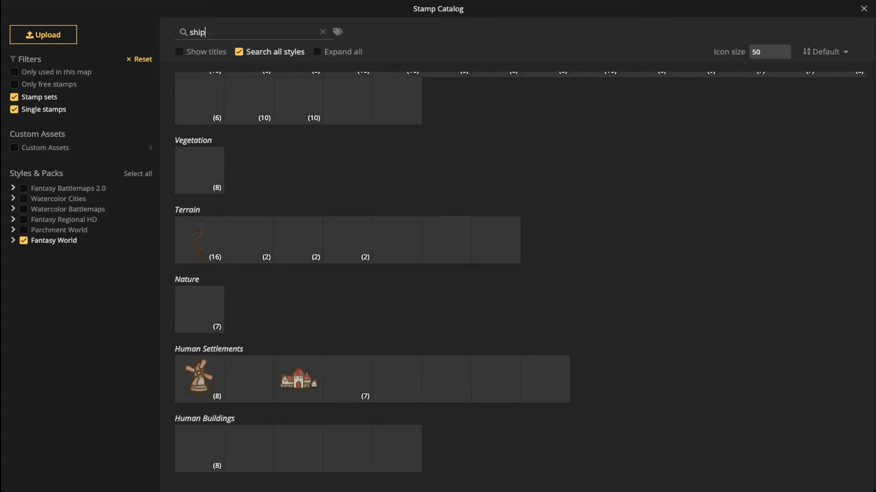
scroll(249, 274, "down", 4)
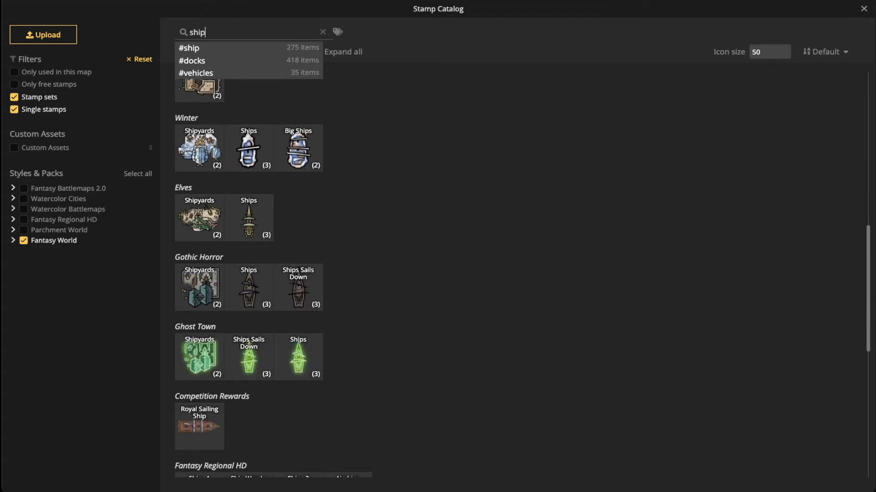
scroll(249, 273, "down", 4)
scroll(248, 274, "down", 3)
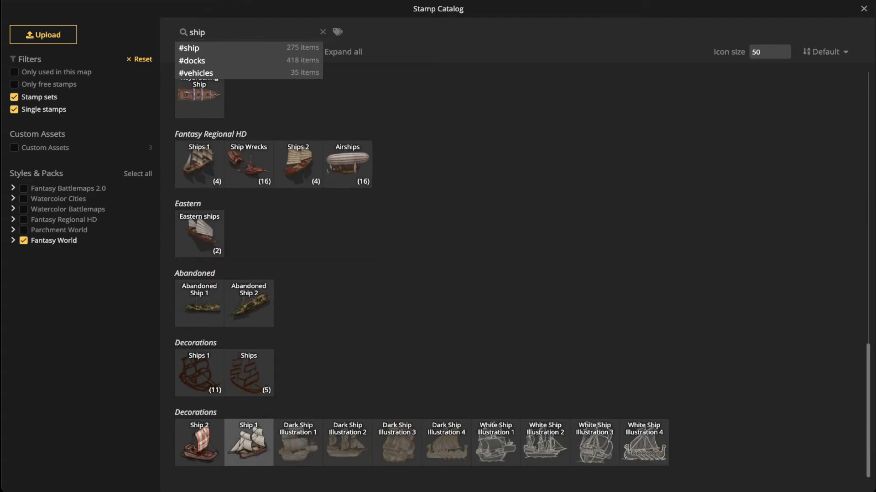
left_click(248, 442)
Place the Ship 1 stamp at size 30 on the dotted sea route just south of Kobrana, rotated to 15 degrees.
scroll(357, 237, "up", 6)
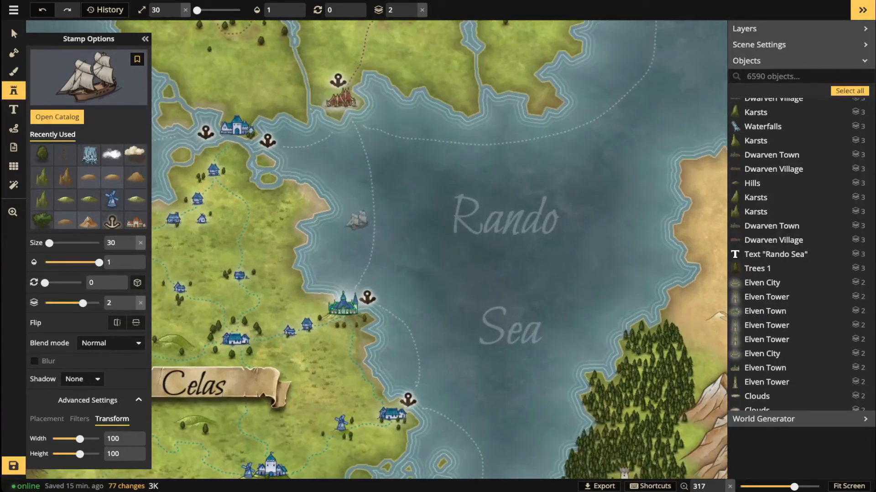
scroll(352, 183, "down", 1, "shift")
scroll(353, 183, "down", 4, "shift")
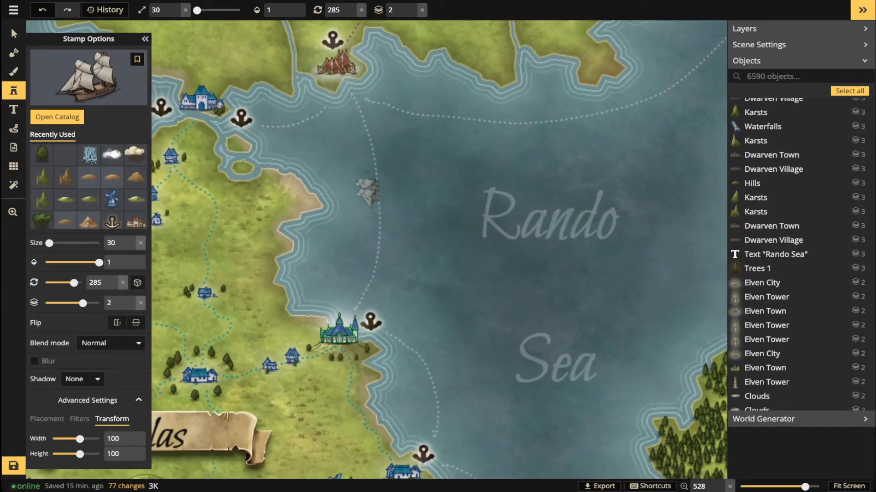
left_click(367, 192)
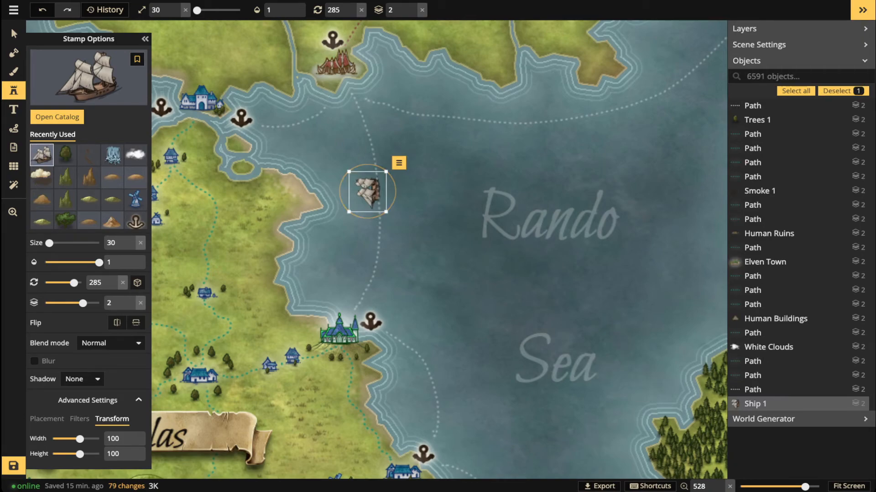
left_click_drag(365, 190, 513, 82)
scroll(528, 80, "up", 7, "shift")
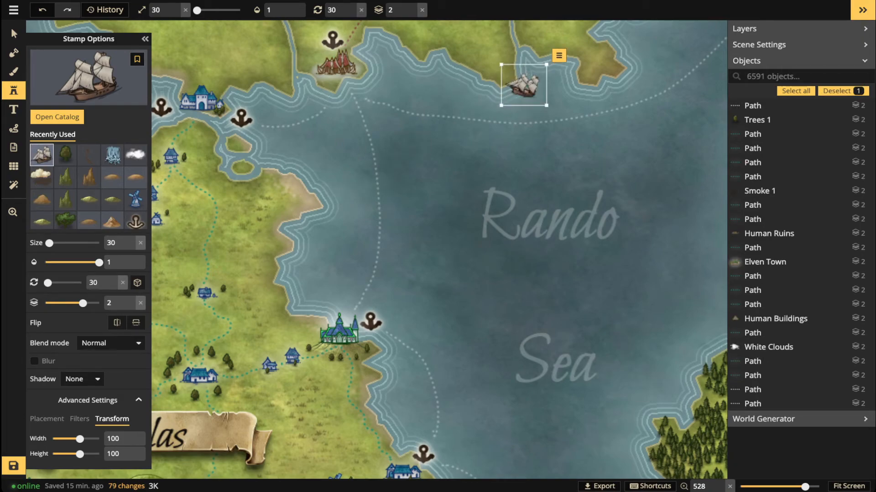
scroll(526, 104, "down", 1, "shift")
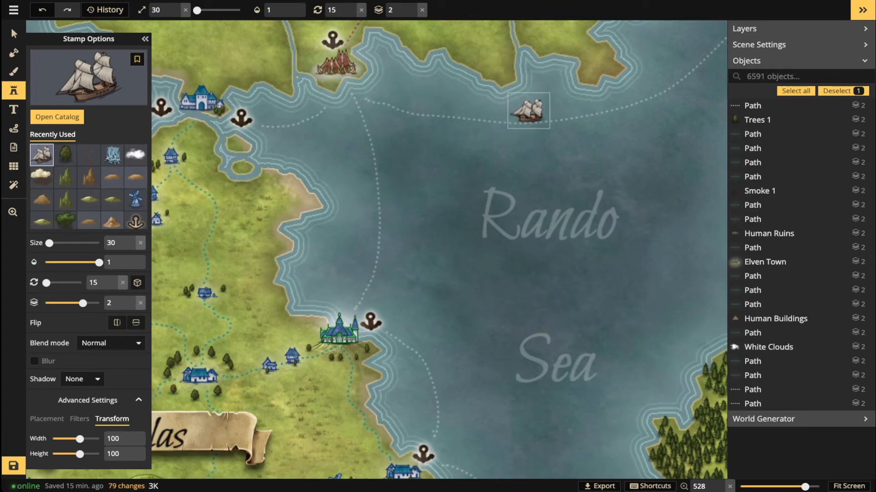
left_click(528, 113)
key("Escape")
Choose the Ship 2 stamp and place it at size 30 and 345 degrees rotation on the horizontal sea route west of Kobrana.
scroll(419, 98, "down", 2)
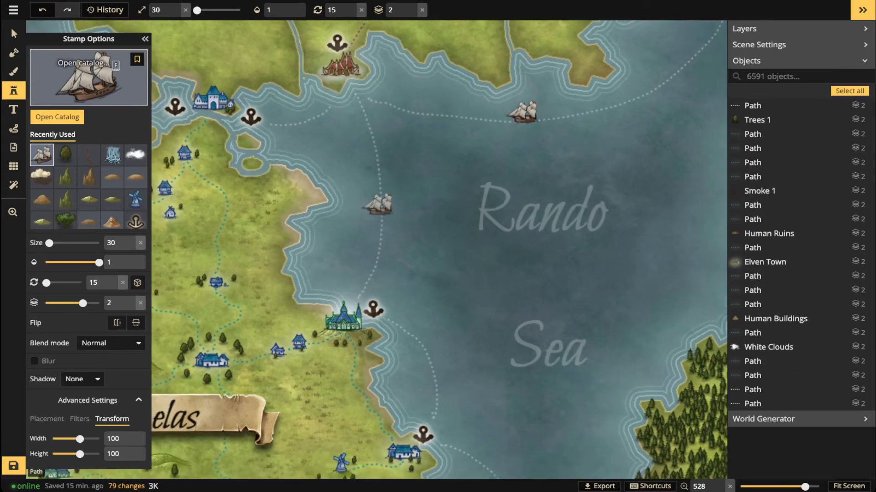
key("f")
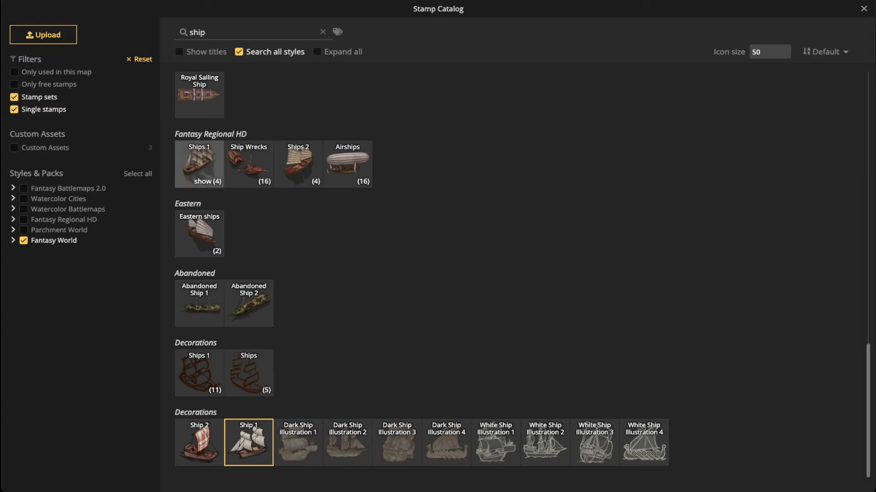
left_click(200, 442)
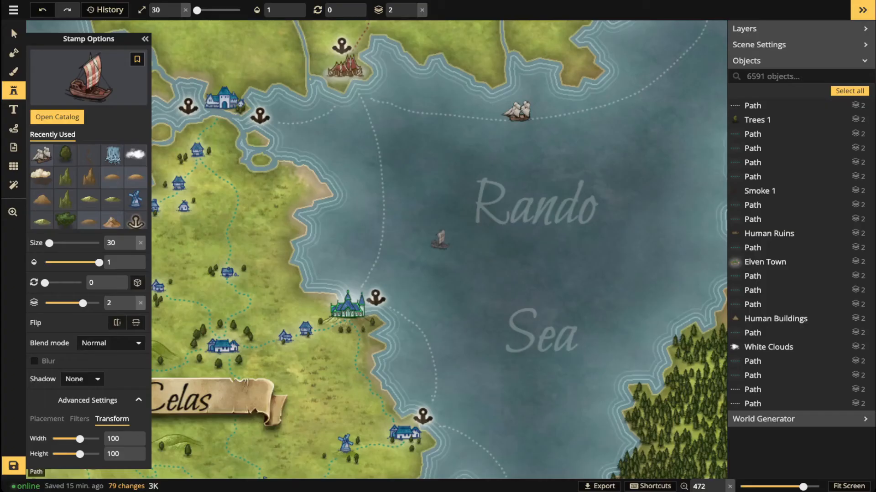
left_click_drag(367, 242, 591, 323)
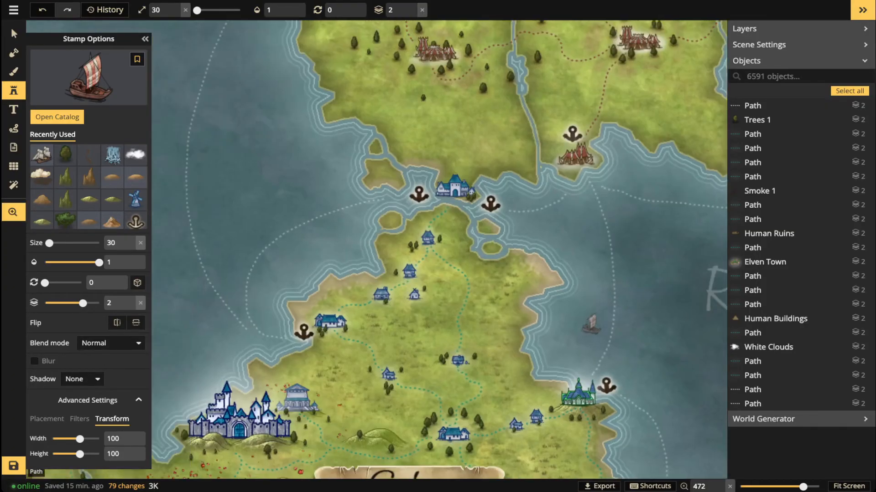
left_click_drag(410, 255, 272, 131)
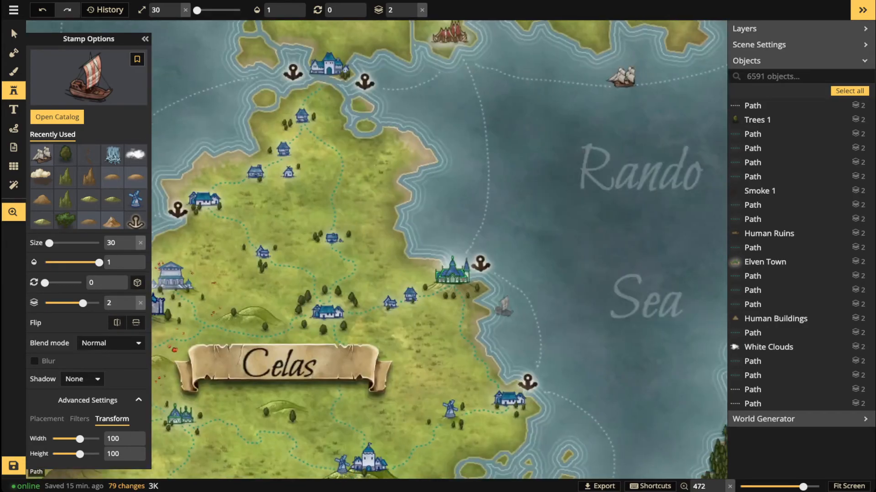
left_click_drag(504, 302, 291, 156)
left_click_drag(501, 73, 431, 313)
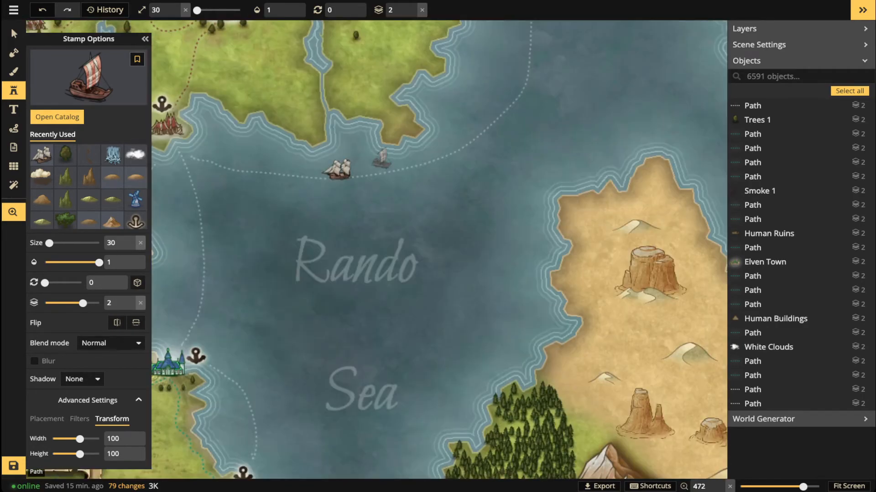
left_click_drag(333, 164, 389, 262)
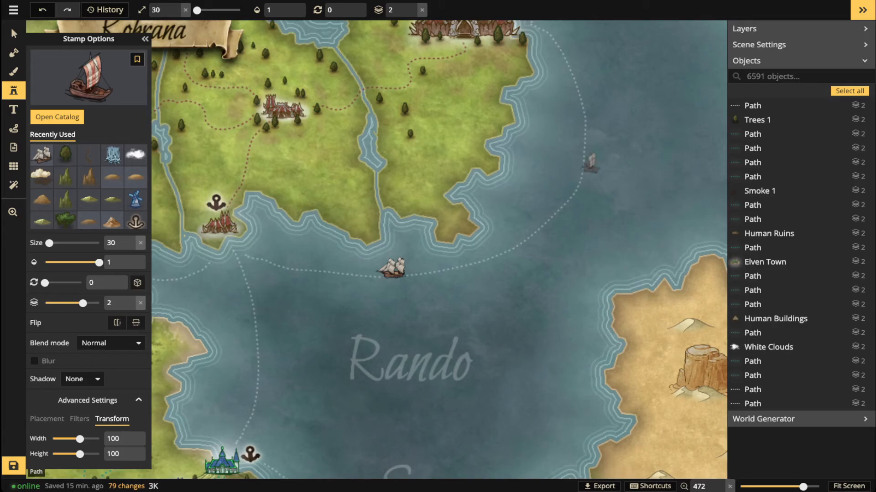
scroll(301, 244, "down", 5)
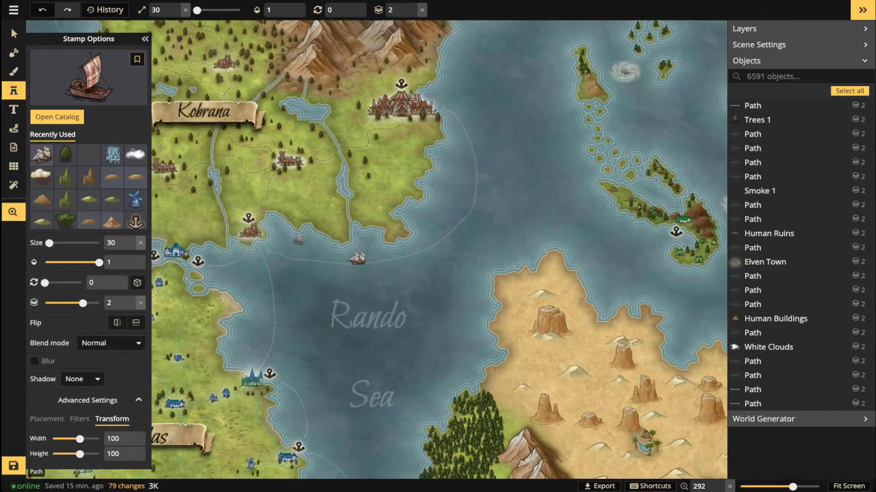
scroll(450, 226, "left", 1)
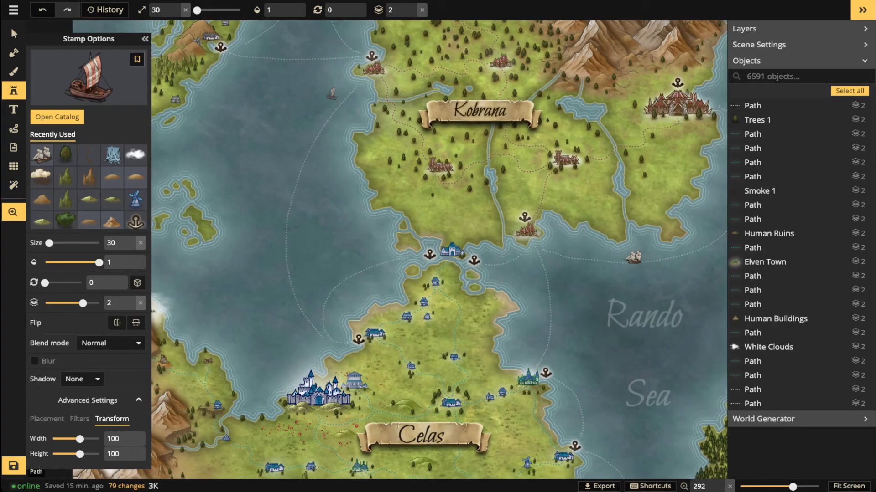
scroll(331, 93, "up", 5)
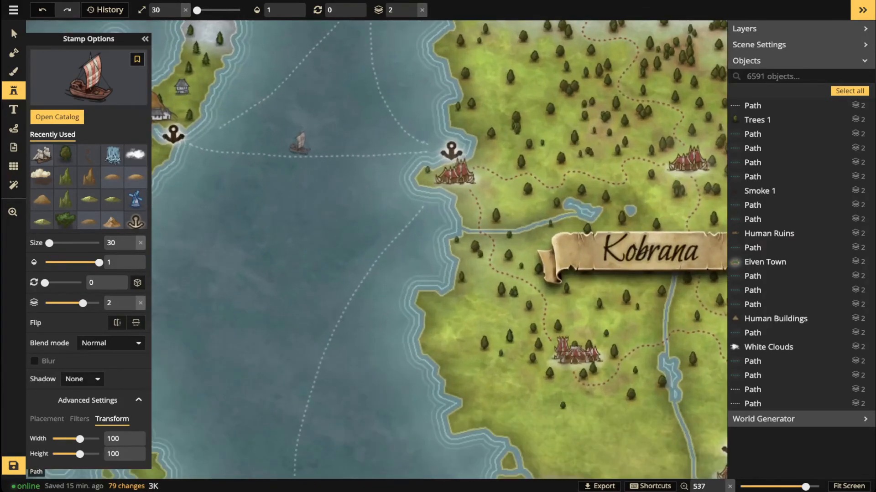
scroll(299, 144, "down", 1)
left_click(303, 145)
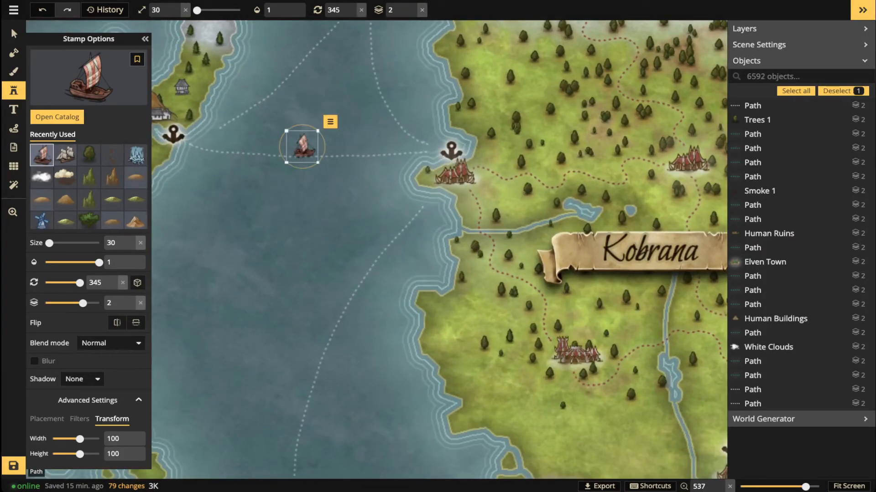
Move Ship 2 farther east along its route toward the Kobrana harbor, set its rotation to 350 and put it on layer 3.
left_click_drag(303, 145, 363, 145)
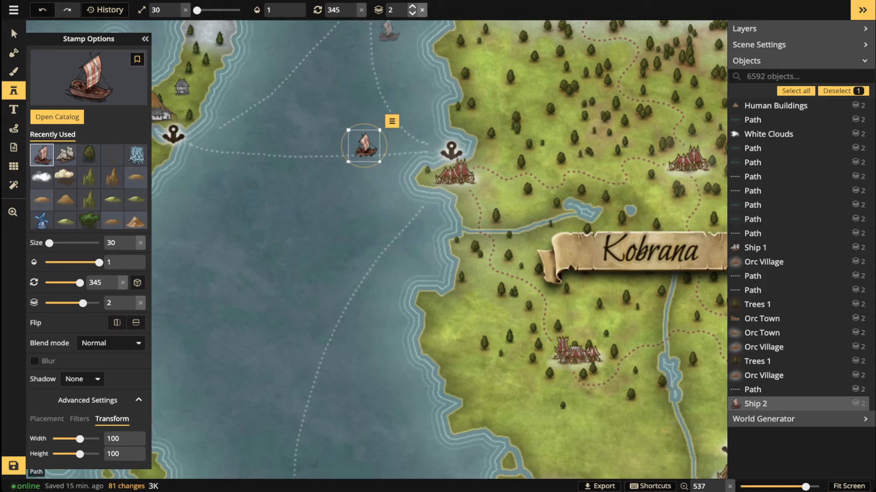
left_click_drag(386, 151, 386, 153)
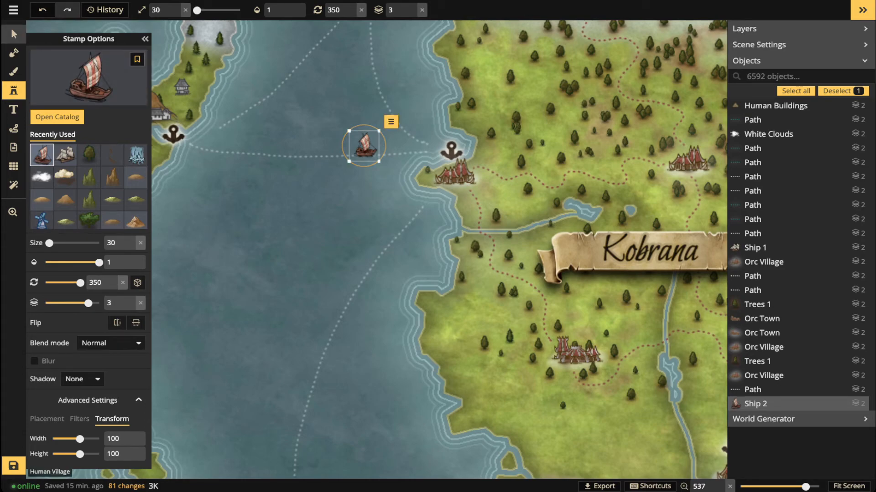
left_click(14, 34)
key("Escape")
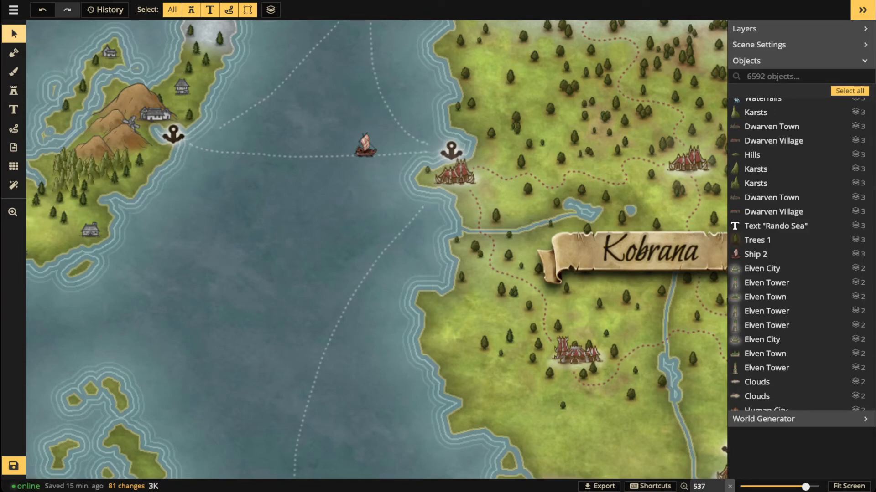
Examine the placed ships, sea routes and Rando Sea label in the waters around Kobrana and Celas.
scroll(364, 148, "down", 5)
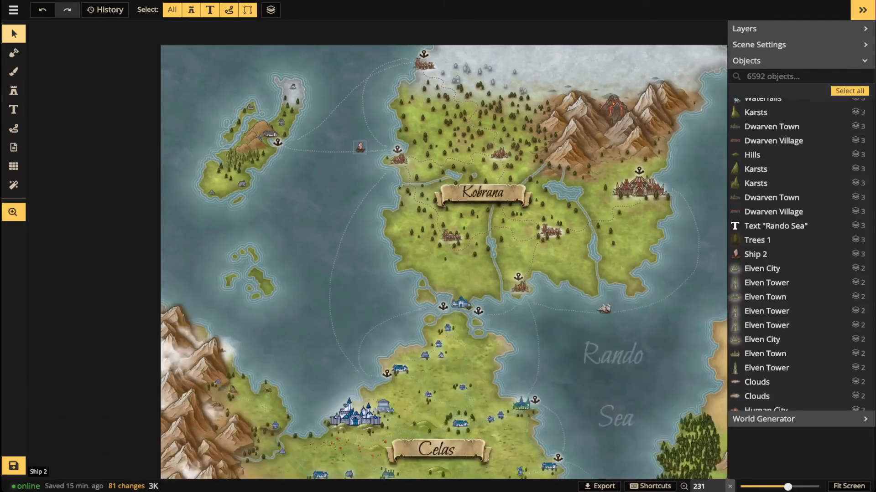
left_click_drag(364, 148, 179, 27)
left_click_drag(421, 188, 527, 272)
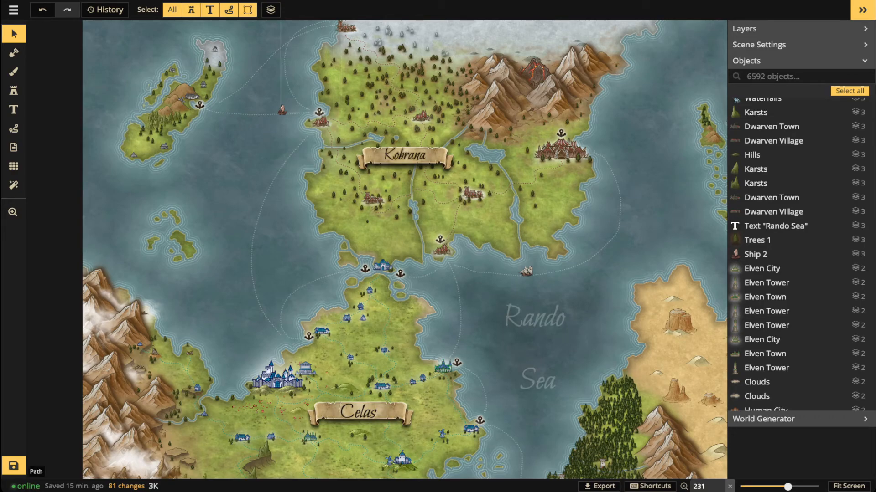
scroll(282, 247, "up", 2)
left_click_drag(620, 382, 564, 228)
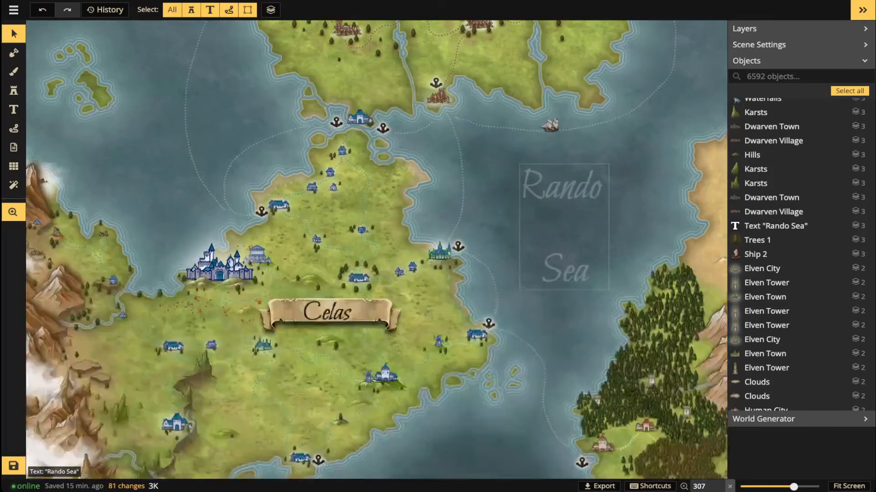
left_click_drag(565, 401, 550, 331)
left_click_drag(462, 263, 546, 369)
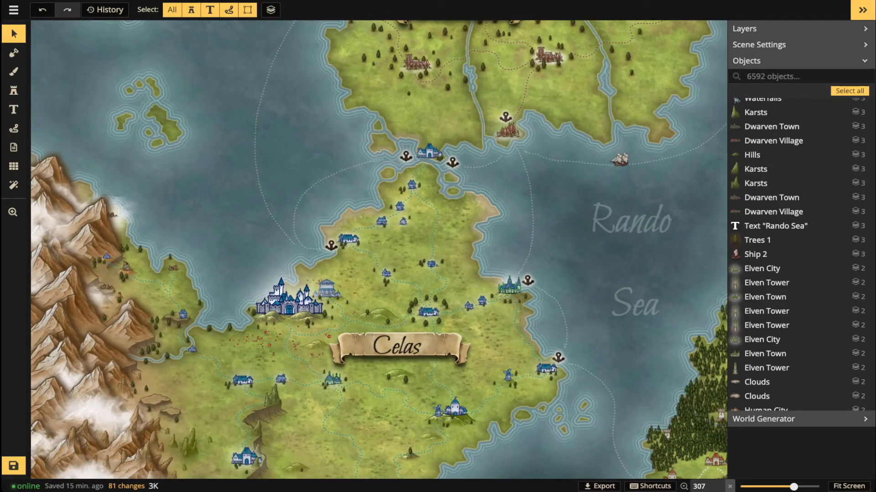
Search the stamp catalog for "sea" and choose the Sea Serpent stamp from Decorations.
left_click(14, 90)
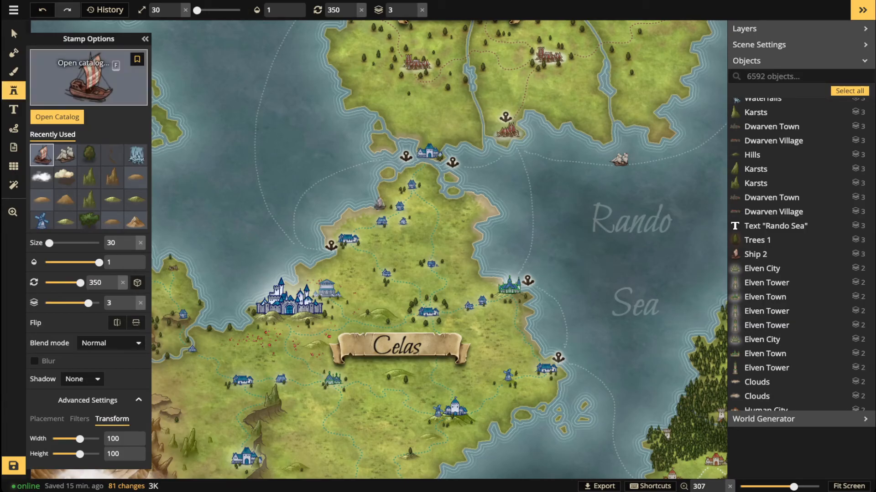
left_click(57, 117)
scroll(520, 274, "up", 3)
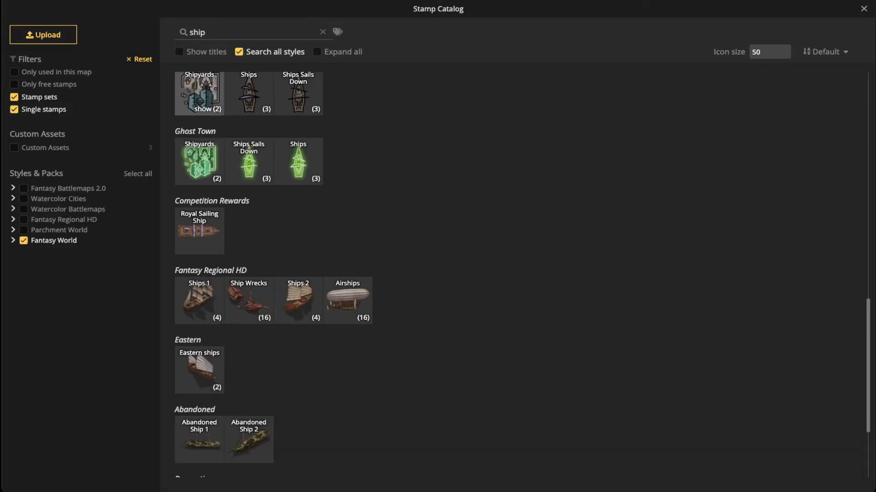
left_click_drag(207, 32, 189, 32)
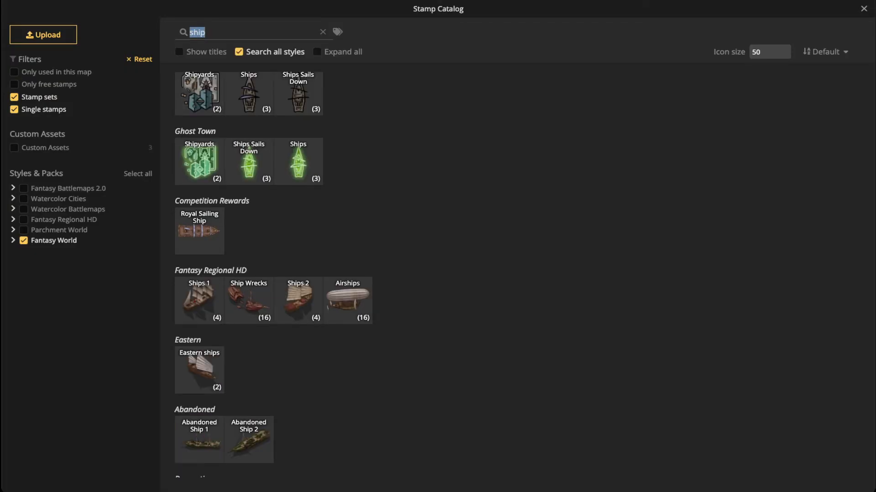
type("s")
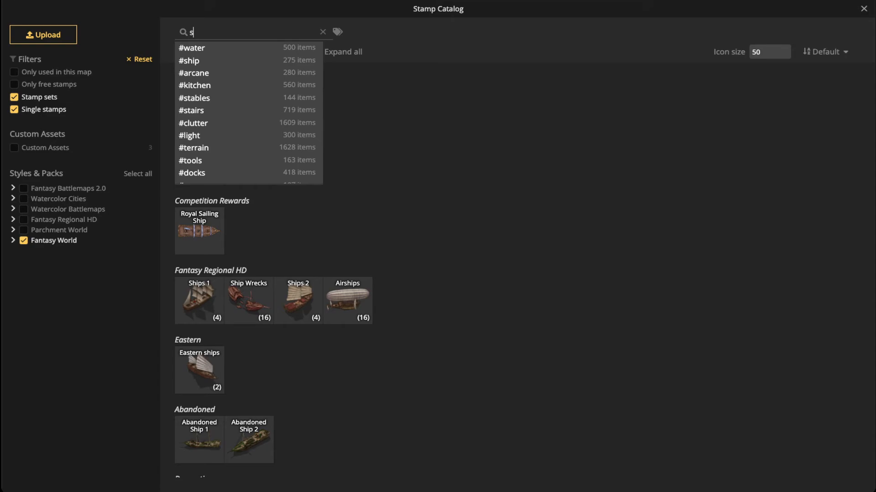
type("ea")
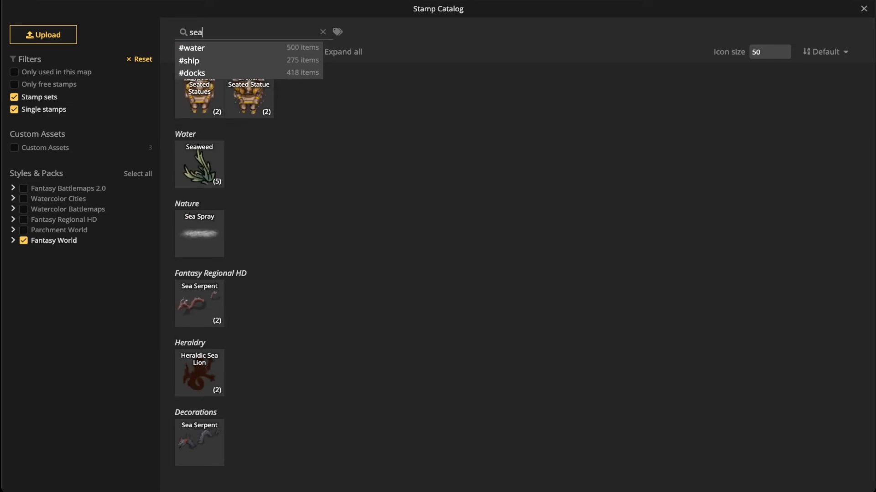
left_click(199, 442)
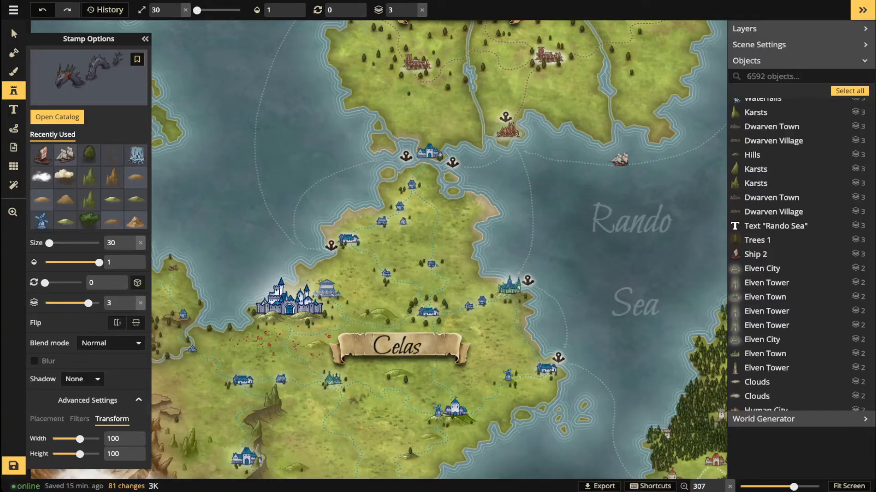
Enlarge the Sea Serpent stamp to size 120 and try it over the open waters around Celas.
scroll(294, 151, "up", 9)
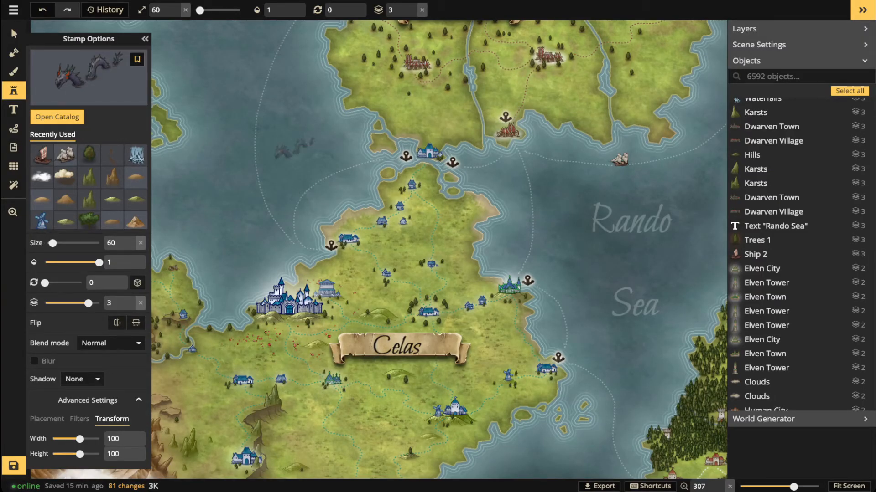
scroll(612, 258, "down", 1)
scroll(612, 258, "down", 5)
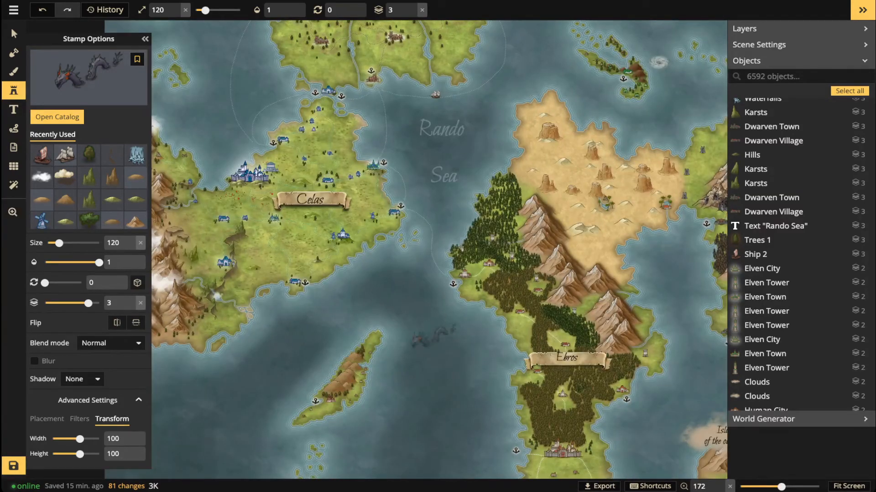
left_click_drag(410, 339, 400, 436)
left_click_drag(395, 383, 377, 454)
left_click_drag(436, 301, 505, 272)
scroll(457, 298, "up", 5)
scroll(449, 290, "up", 2)
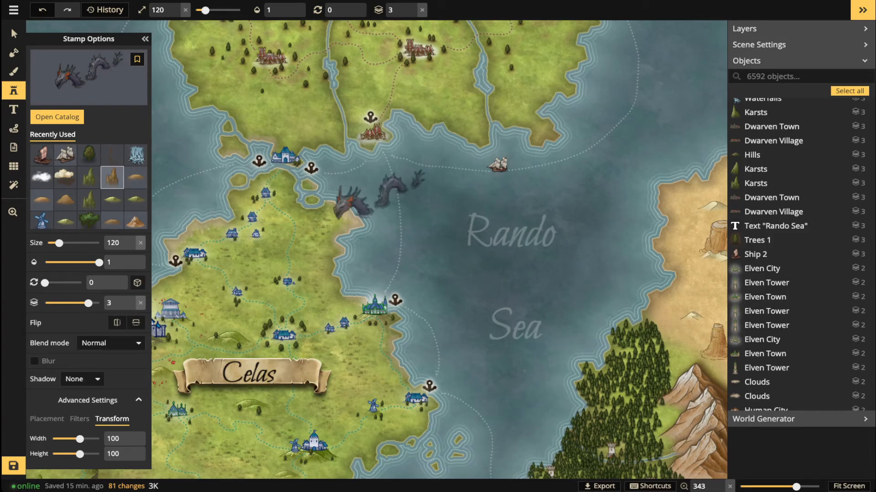
Filter the stamp catalog to Parchment World only, clear the search and look through its stamps for sea decorations.
left_click(89, 78)
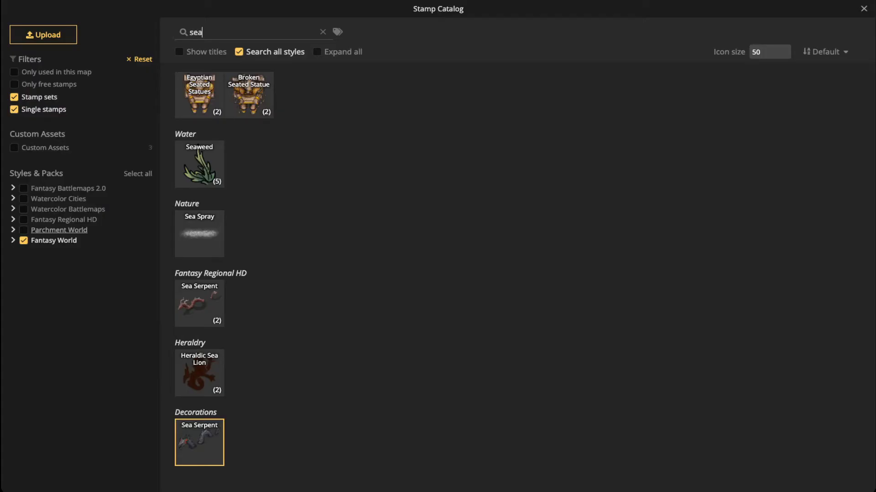
left_click(23, 241)
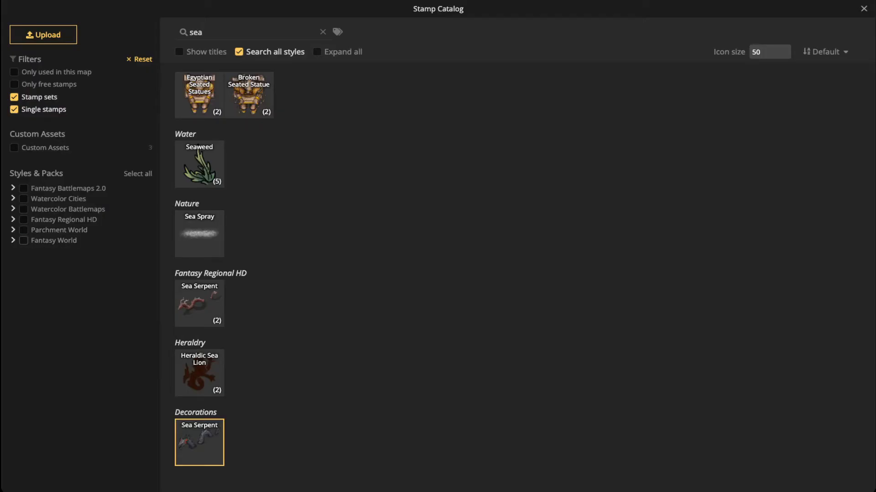
left_click(23, 230)
left_click(322, 32)
scroll(520, 279, "down", 3)
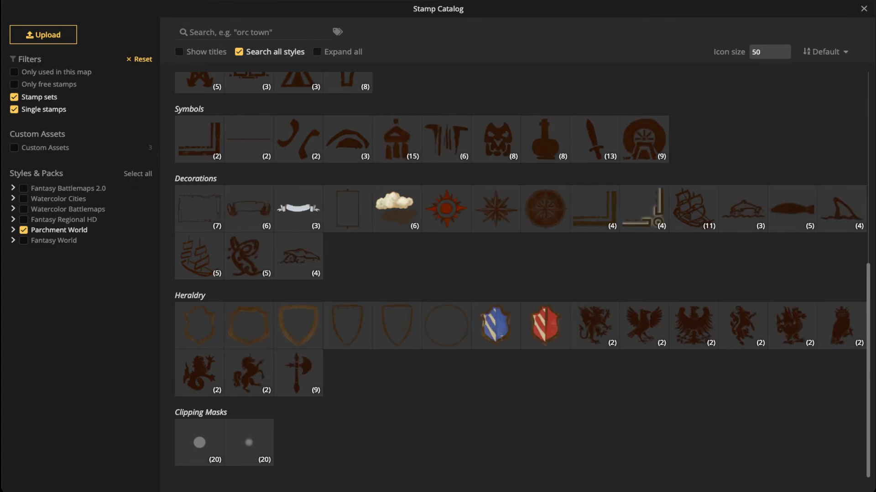
scroll(520, 273, "up", 5)
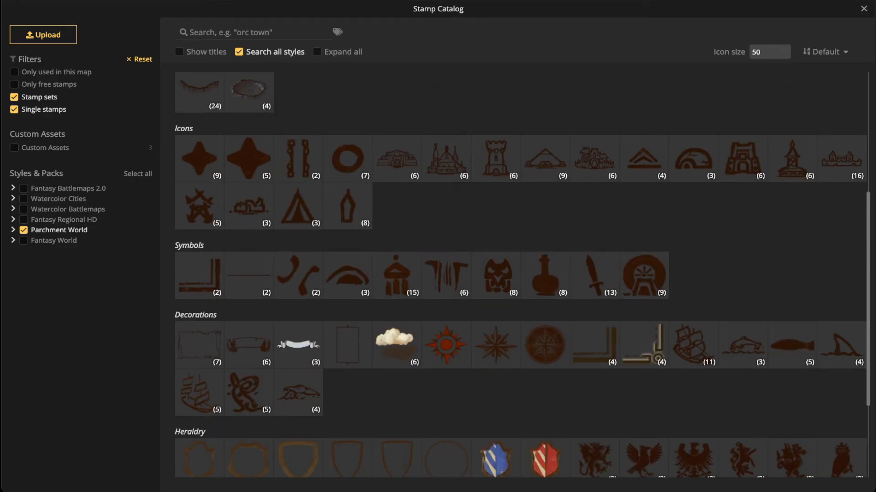
scroll(520, 273, "up", 4)
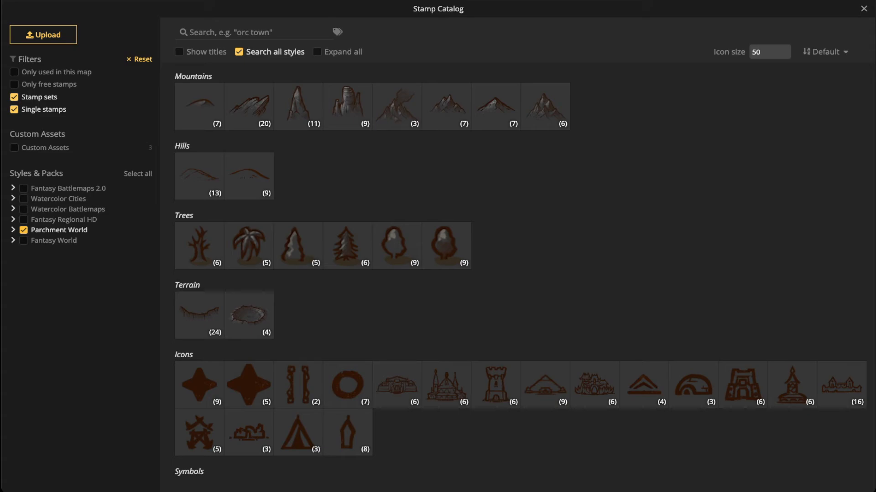
Switch the catalog filter to Fantasy World and choose the white sea serpent illustration from Decorations.
left_click(53, 240)
scroll(347, 226, "down", 11)
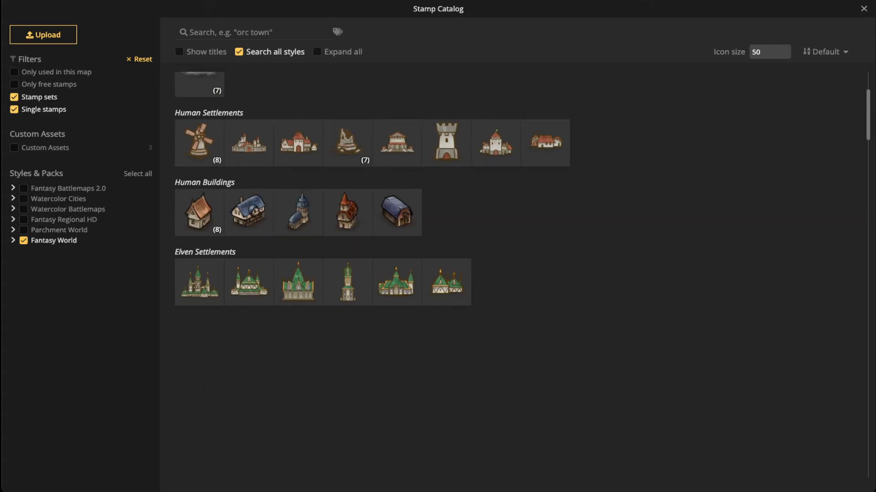
scroll(520, 273, "down", 8)
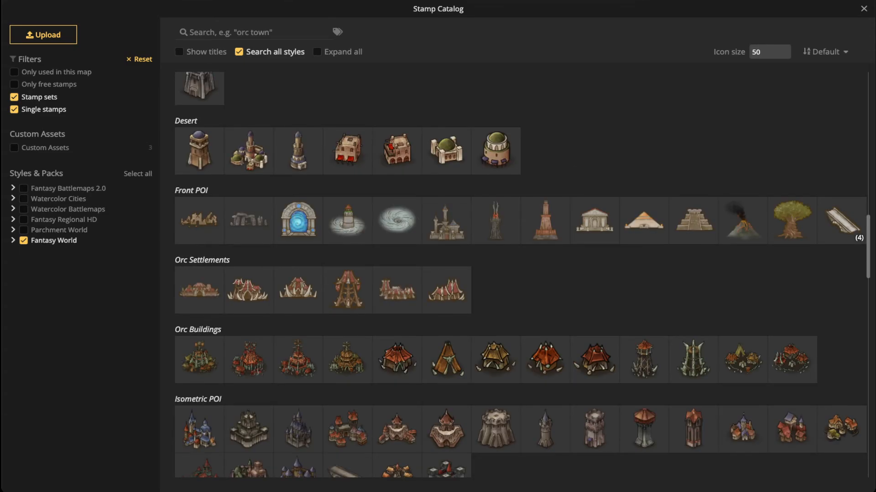
scroll(348, 296, "down", 11)
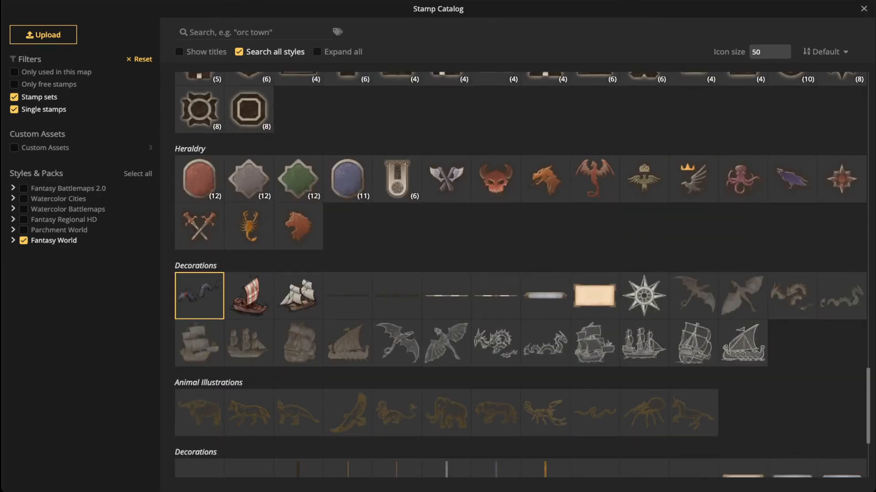
left_click(546, 342)
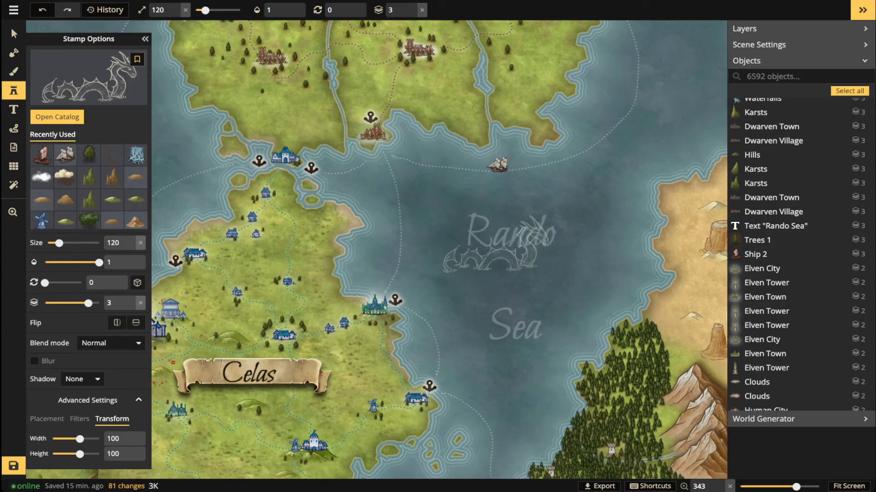
Set the white serpent stamp's size to 130 and preview it over the Rando Sea label.
key("]")
scroll(521, 261, "up", 2)
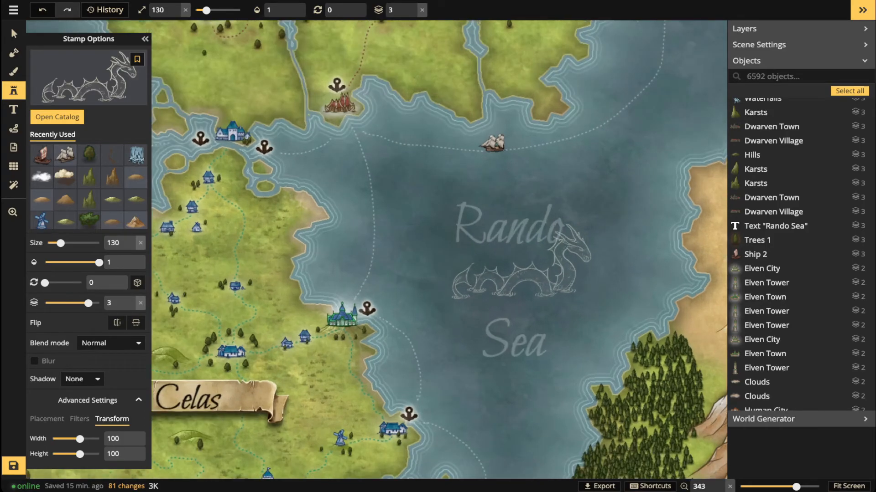
scroll(521, 262, "down", 3)
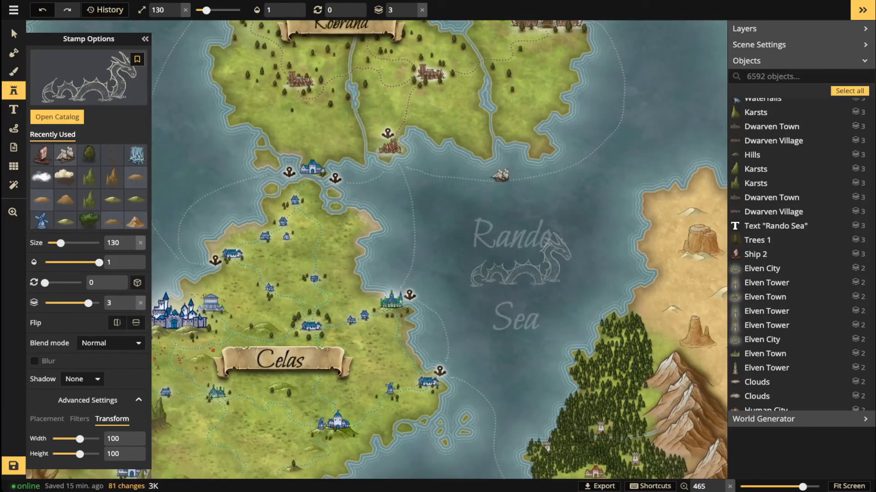
scroll(517, 257, "down", 6)
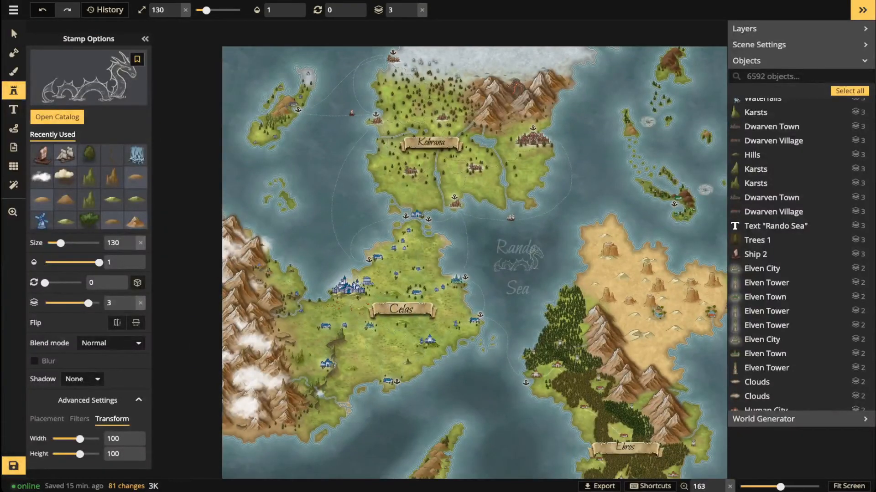
Examine the open waters across the whole map for a suitable spot for the white serpent illustration.
left_click_drag(517, 251, 420, 206)
left_click_drag(426, 406, 651, 243)
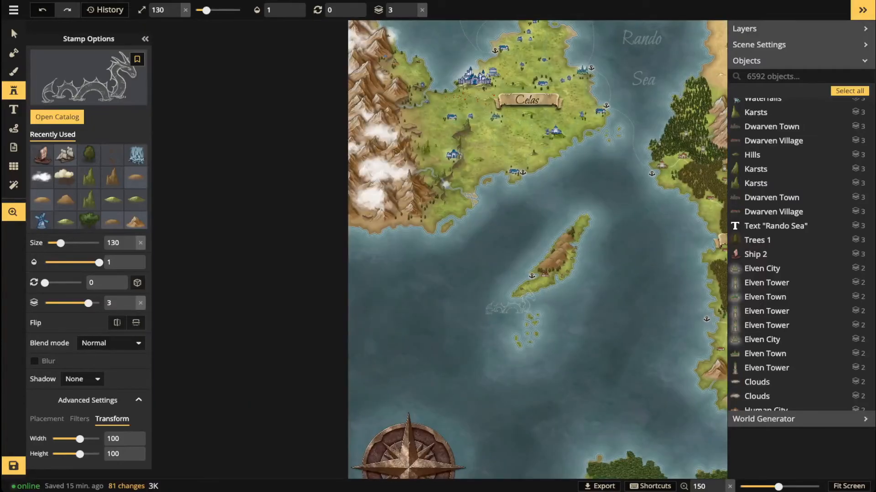
left_click_drag(525, 305, 338, 248)
left_click_drag(504, 263, 400, 267)
left_click_drag(597, 273, 329, 288)
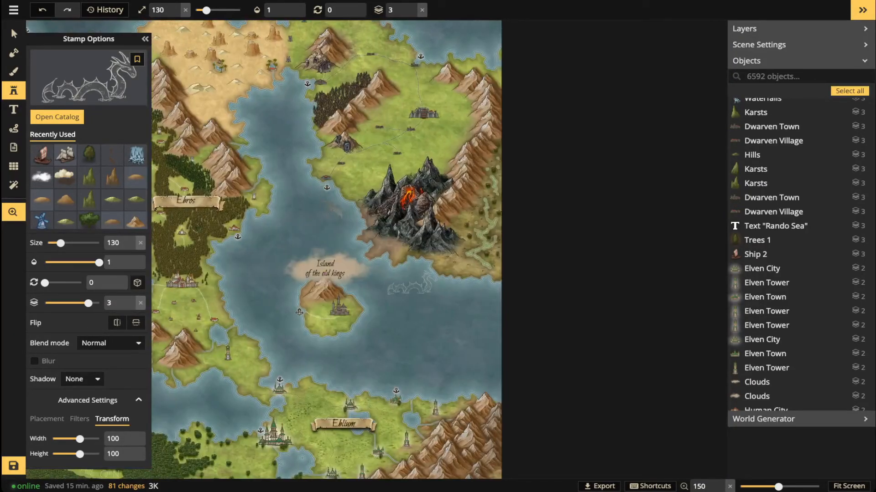
left_click_drag(413, 283, 436, 408)
left_click_drag(409, 60, 457, 317)
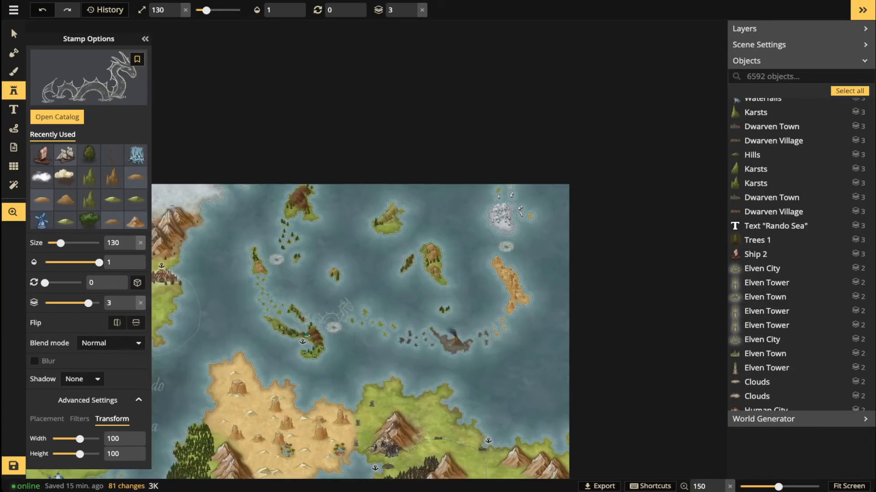
left_click_drag(336, 311, 753, 260)
left_click_drag(478, 279, 540, 253)
left_click_drag(544, 331, 545, 143)
left_click_drag(524, 312, 525, 166)
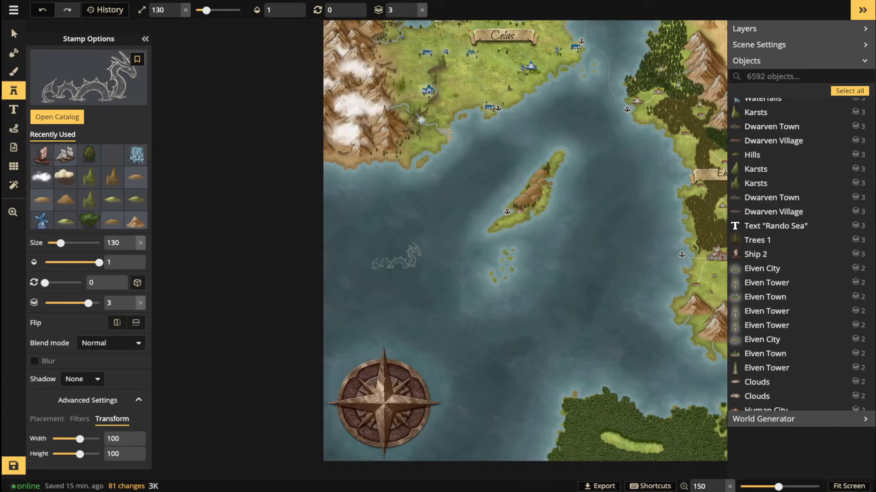
Place the white serpent illustration at size 180 in the open sea north of the compass.
scroll(372, 257, "up", 4)
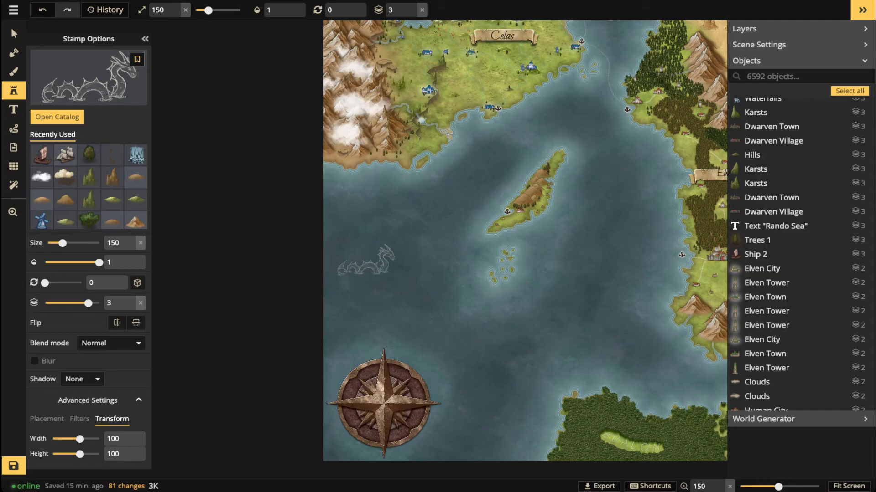
scroll(361, 262, "up", 1)
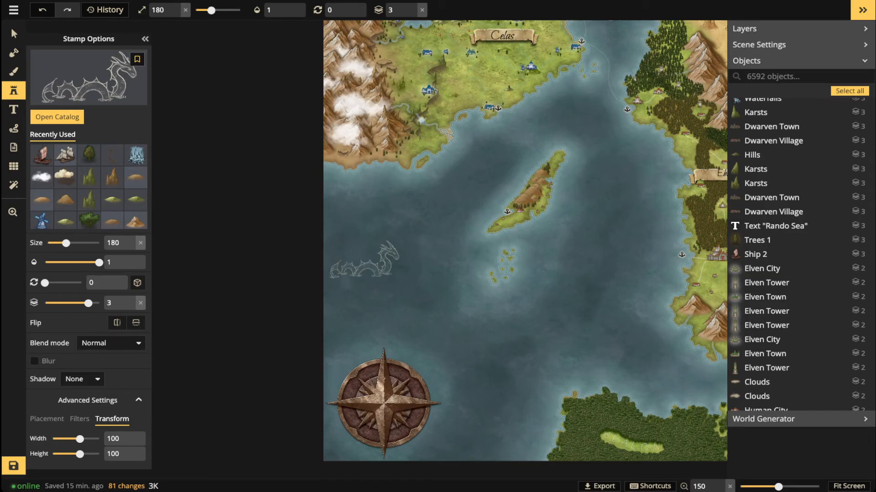
left_click(364, 260)
Lower the placed serpent's opacity to 0.33 and move it slightly southeast, away from the map's western edge.
left_click(12, 30)
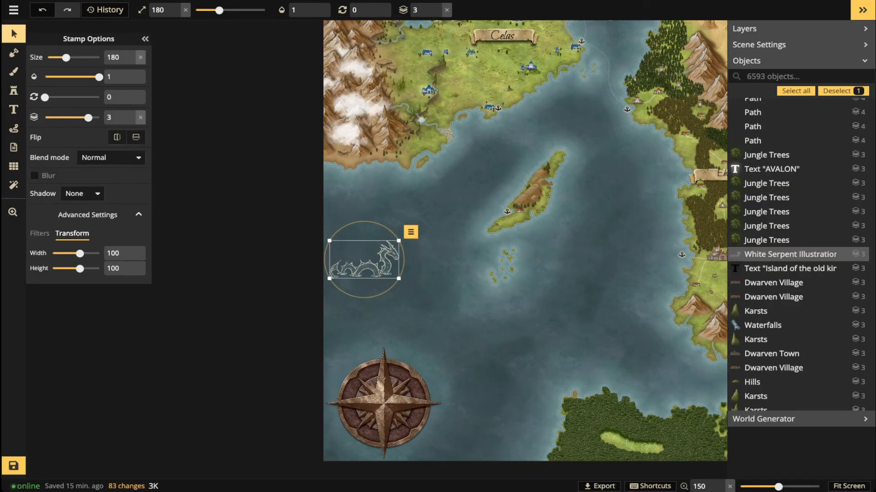
left_click_drag(99, 76, 74, 76)
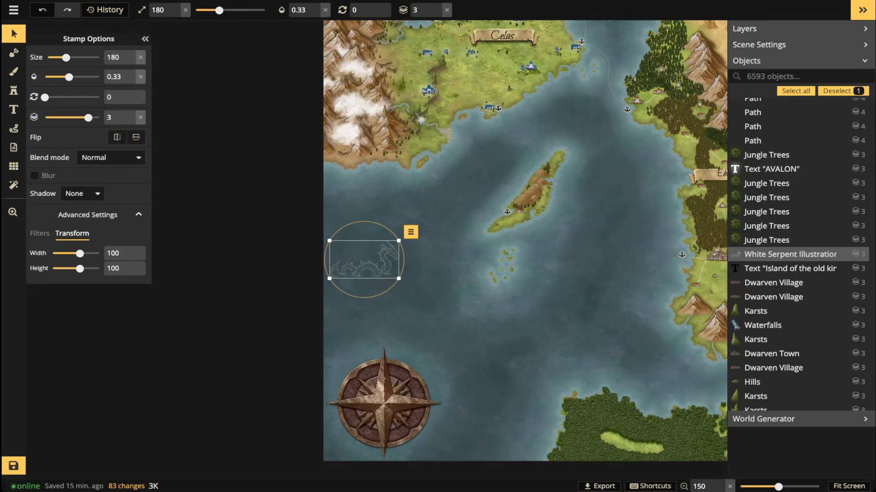
left_click_drag(364, 259, 392, 268)
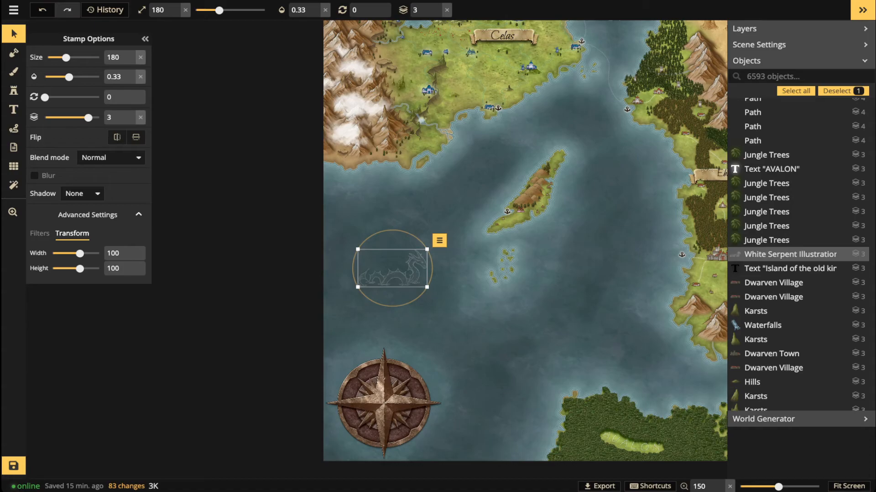
key("Escape")
Review the faded serpent against the whole map and delete it from the sea north of the compass.
scroll(435, 257, "down", 5)
left_click_drag(436, 257, 296, 417)
left_click_drag(299, 238, 287, 187)
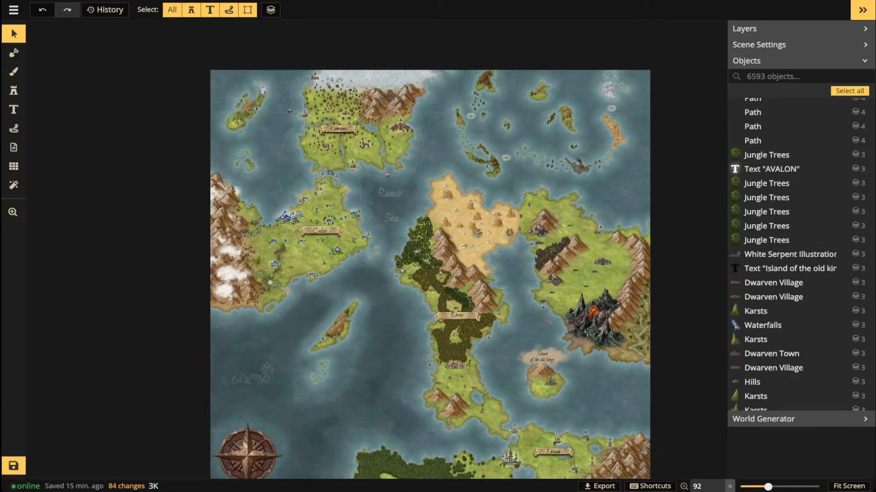
left_click(252, 373)
key("Delete")
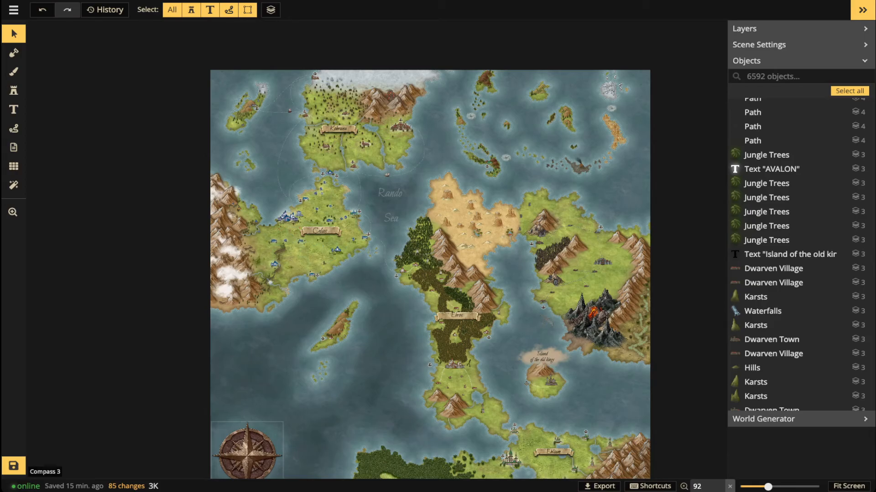
Select the large compass in the map's southwest corner and move it slightly north.
scroll(238, 440, "up", 4)
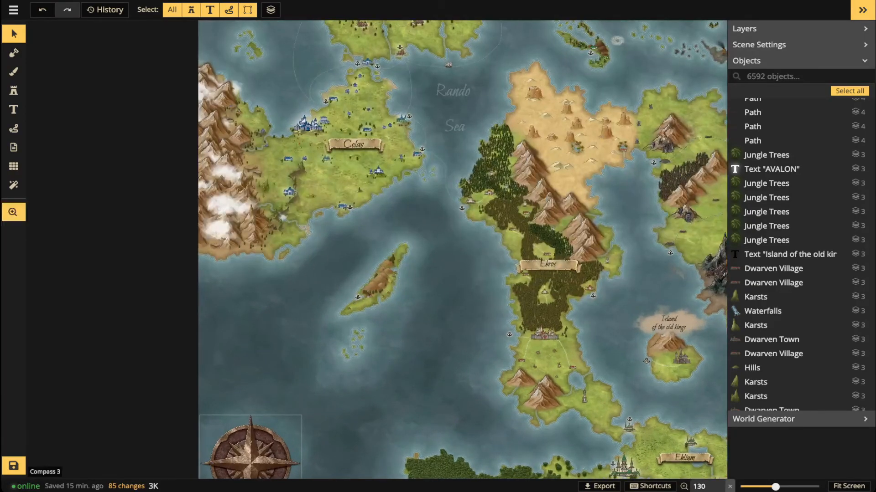
left_click_drag(238, 439, 248, 341)
scroll(261, 365, "up", 2)
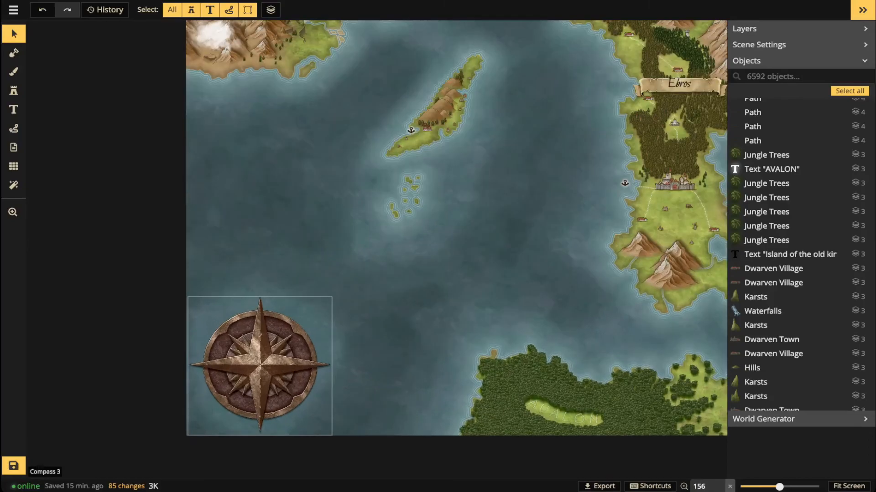
left_click(260, 365)
mouse_move(260, 365)
left_mouse_down()
mouse_move(499, 323)
mouse_move(261, 360)
left_mouse_up()
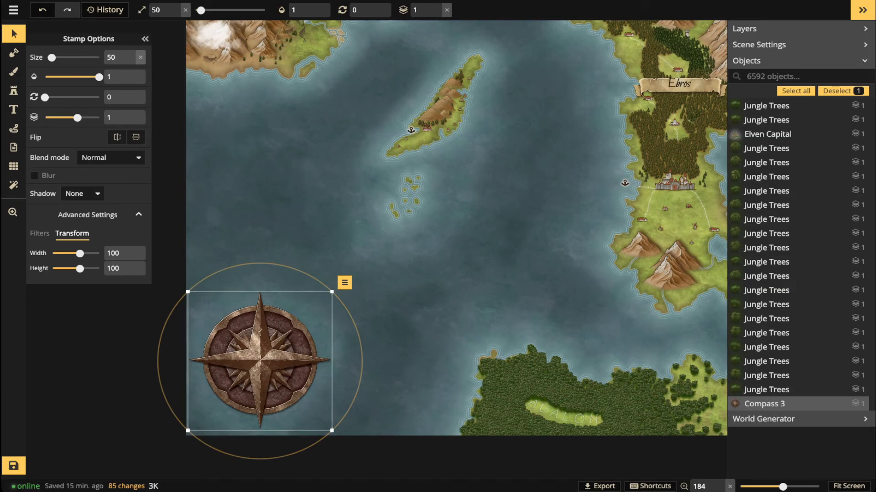
Add the text "N" in the sea north of the compass, enlarge it to size 95 and move it directly above the compass.
left_click(13, 109)
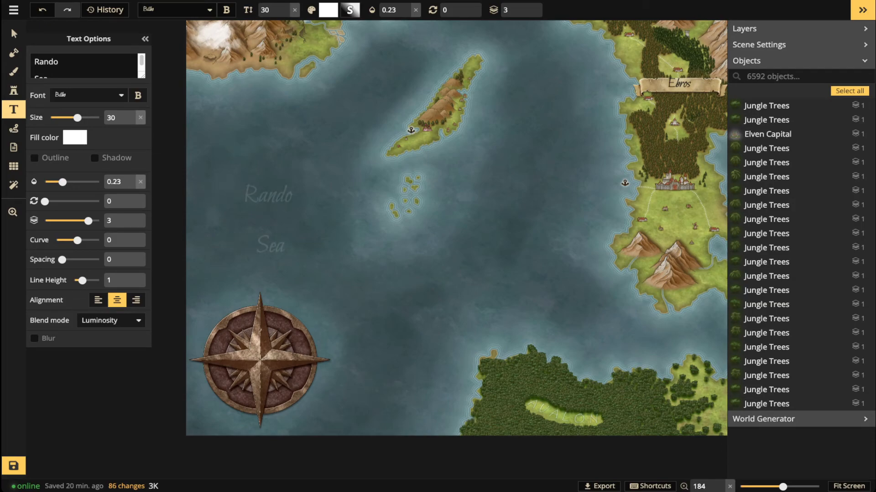
left_click(269, 219)
type("N")
left_click(14, 34)
scroll(272, 233, "up", 2)
left_click_drag(280, 262, 325, 325)
left_click_drag(292, 278, 259, 258)
scroll(337, 240, "down", 2)
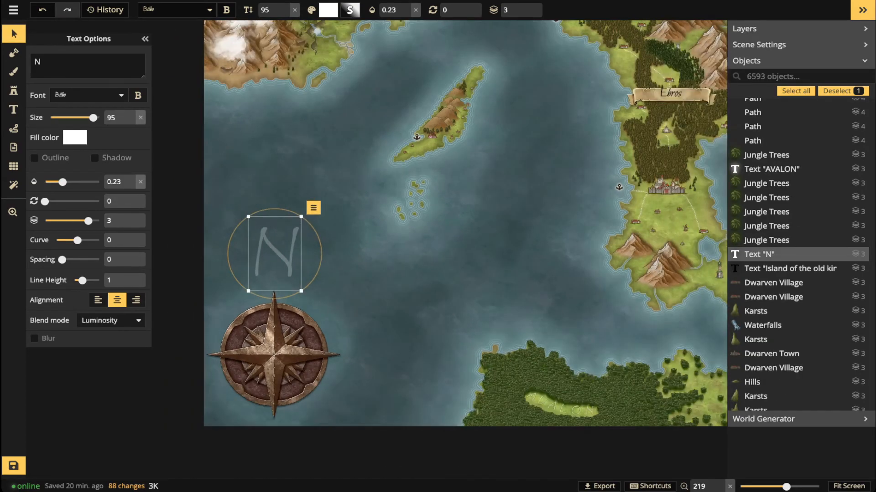
scroll(341, 239, "down", 3)
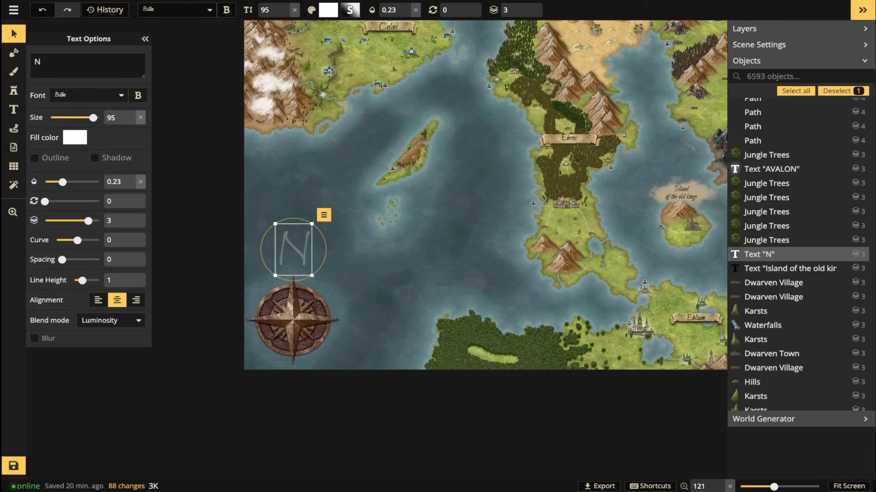
scroll(292, 251, "up", 3)
scroll(292, 253, "up", 2)
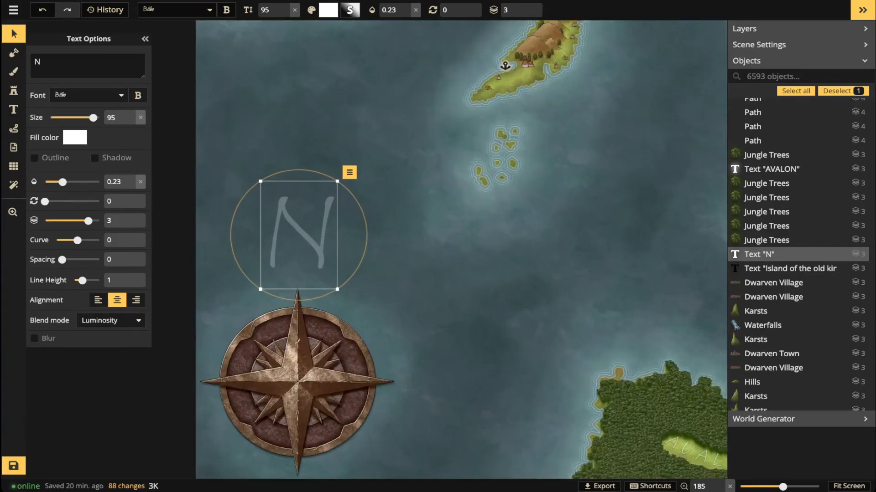
Change the N's font to Modern Antiqua and nudge it upward to sit just above the compass's north point.
left_click(89, 95)
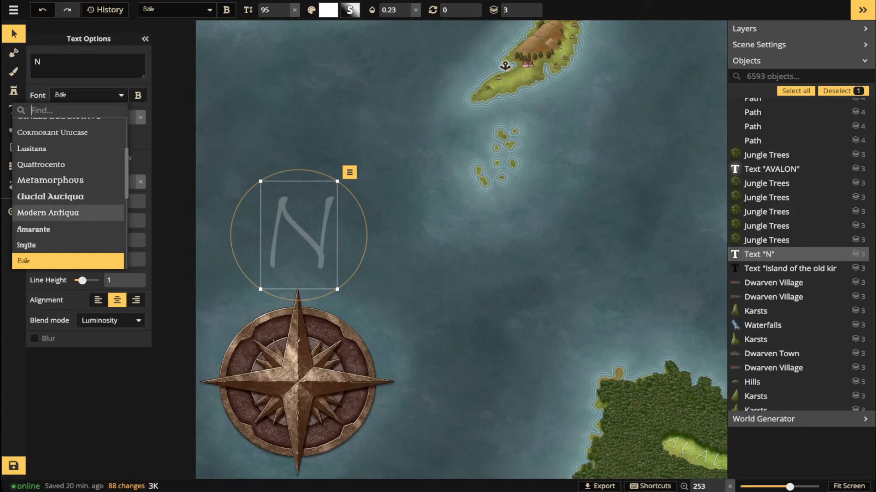
left_click(68, 213)
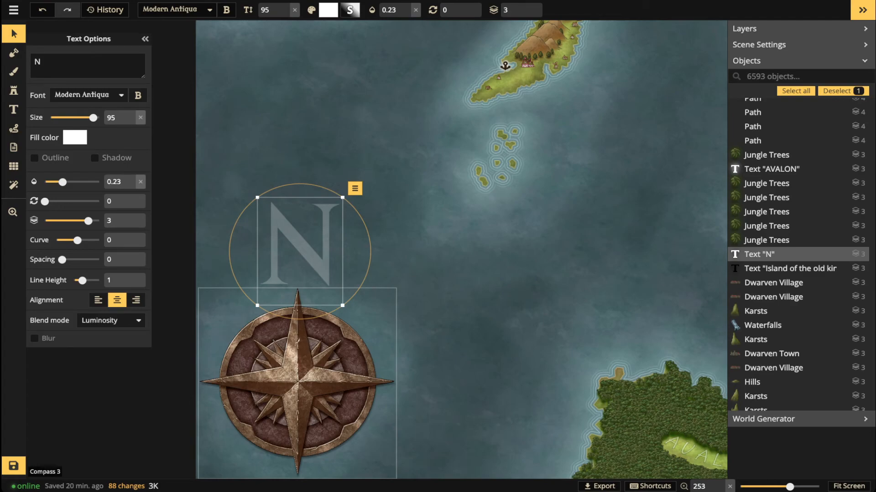
left_click_drag(300, 251, 299, 244)
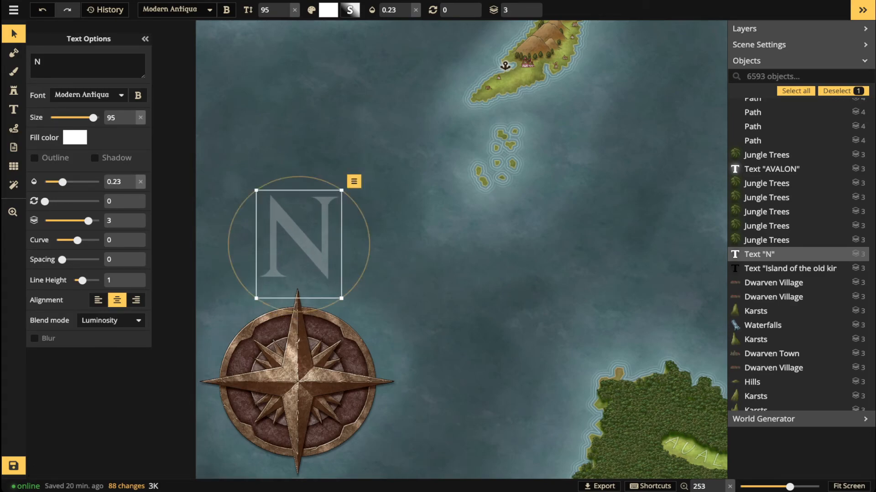
Give the N a light orange fill colour and set its blend mode to Normal.
left_click(75, 137)
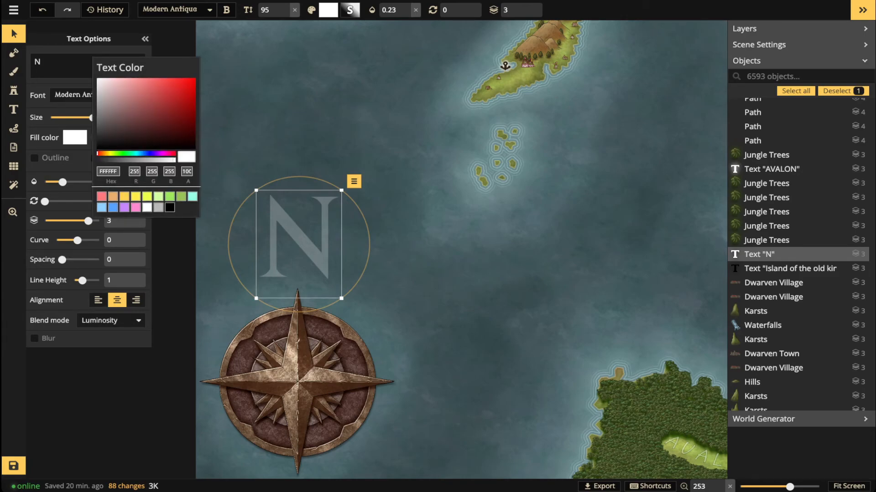
left_click(113, 196)
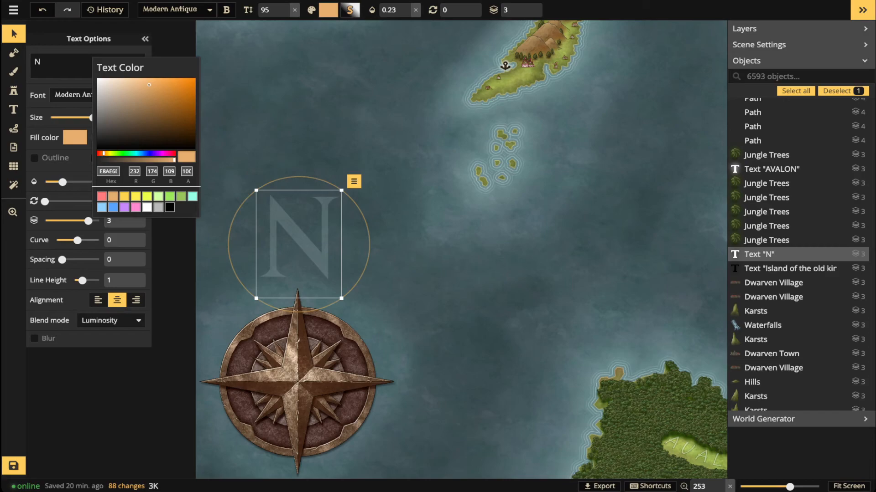
left_click(111, 321)
scroll(85, 218, "up", 3)
left_click(85, 169)
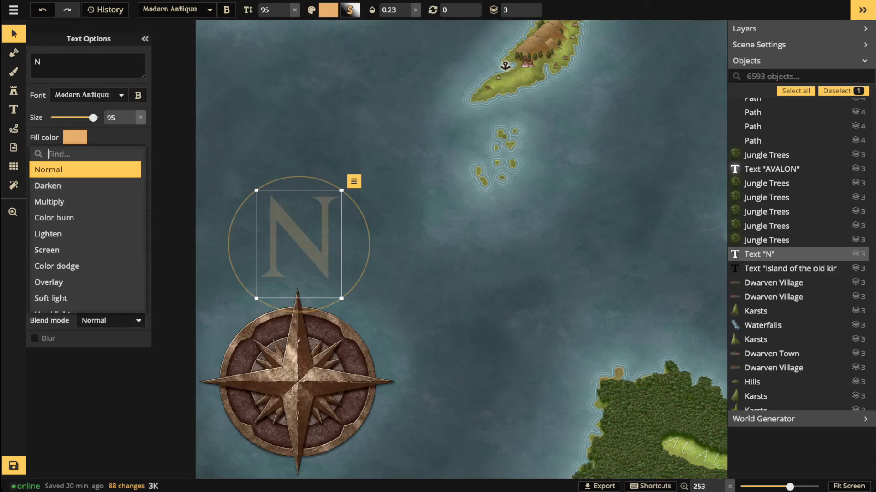
Enlarge the N to size 150 at full opacity, keeping its rotation at 0.
left_click_drag(93, 118, 105, 117)
left_click_drag(45, 201, 98, 181)
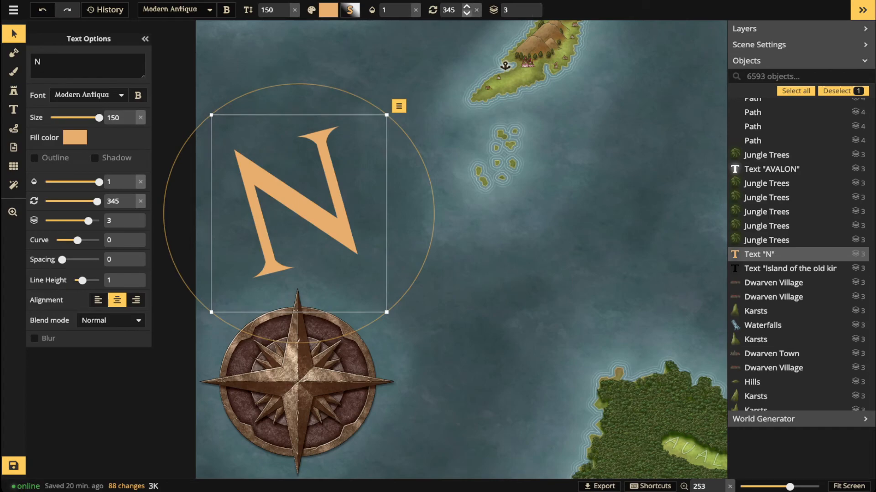
left_click(477, 9)
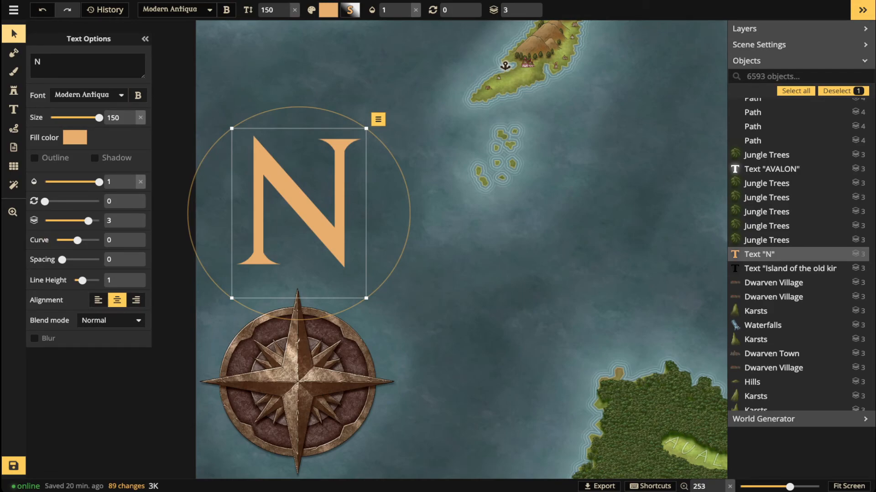
Try several blend modes on the N, from Darken through Exclusion, and settle on Hue.
left_click(111, 320)
left_click(68, 186)
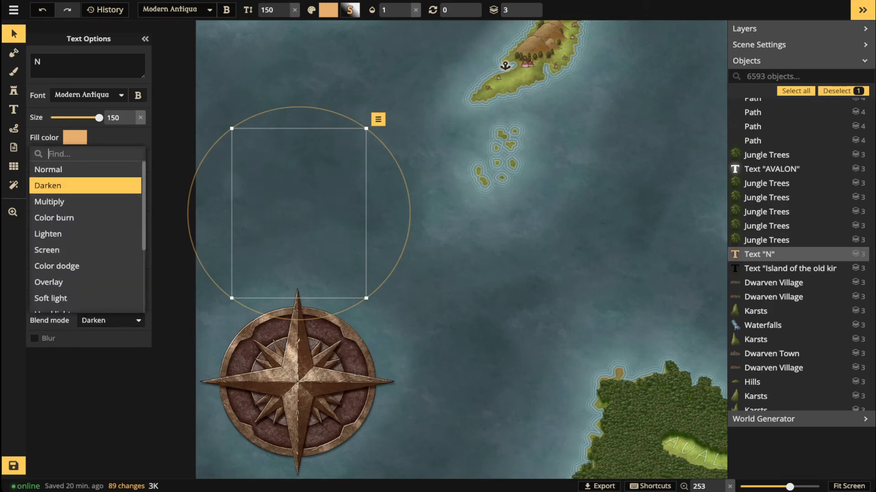
left_click(49, 202)
left_click(53, 217)
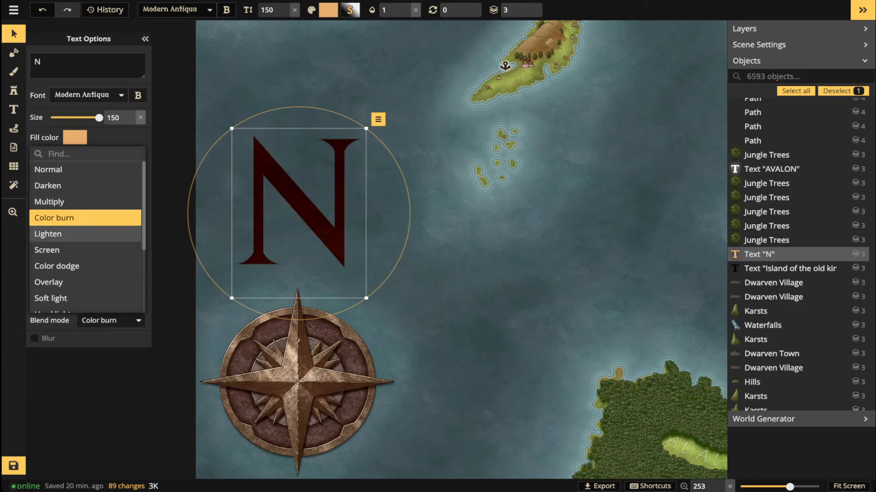
left_click(47, 250)
left_click(49, 283)
left_click(57, 266)
left_click(48, 282)
left_click(50, 299)
scroll(86, 228, "down", 1)
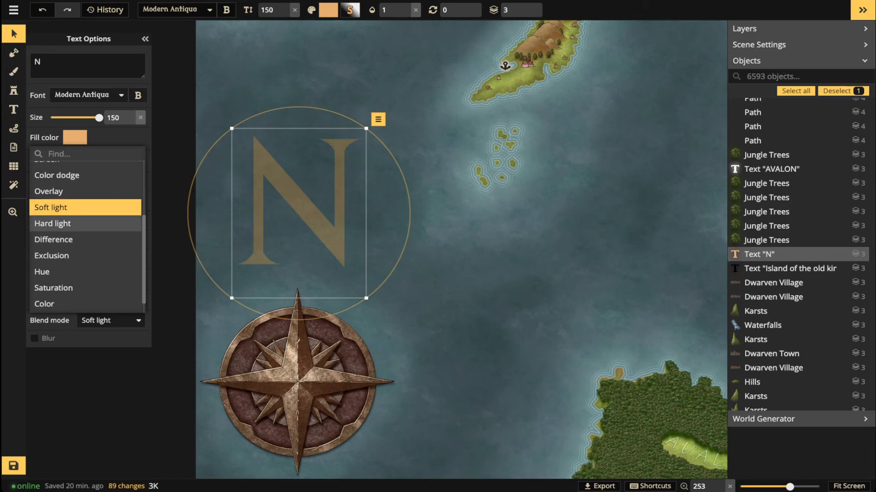
left_click(54, 240)
left_click(52, 255)
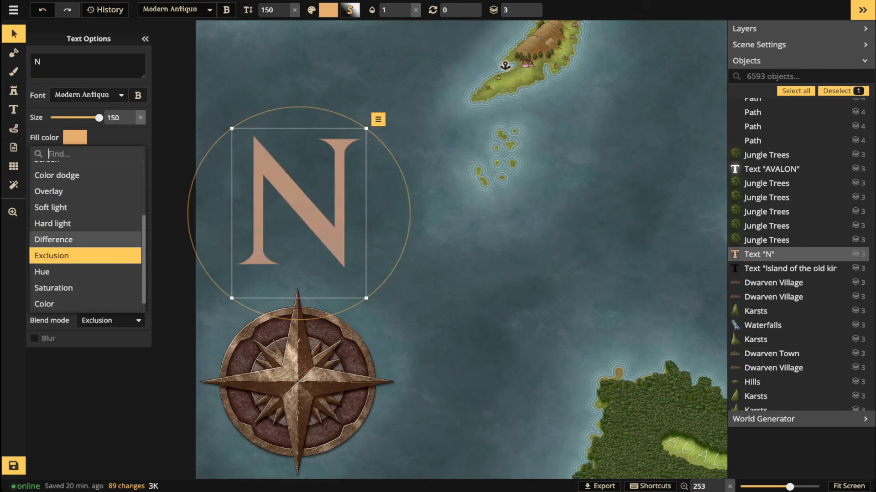
key("Down")
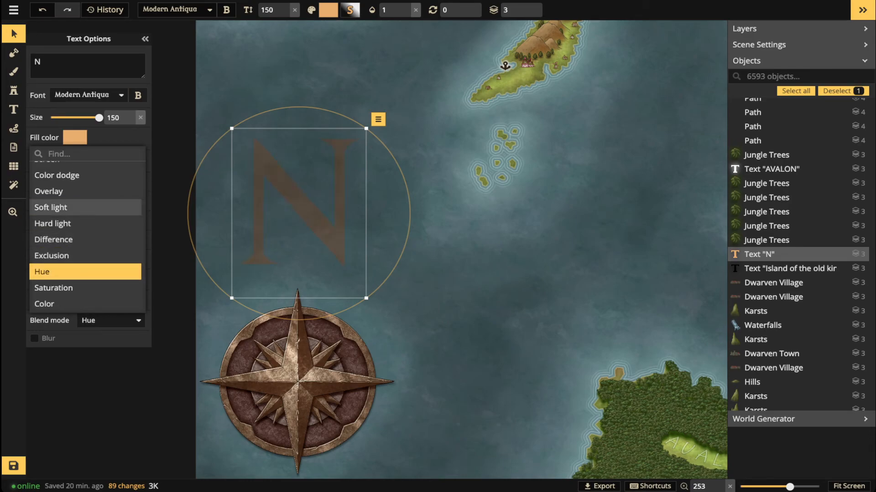
key("Return")
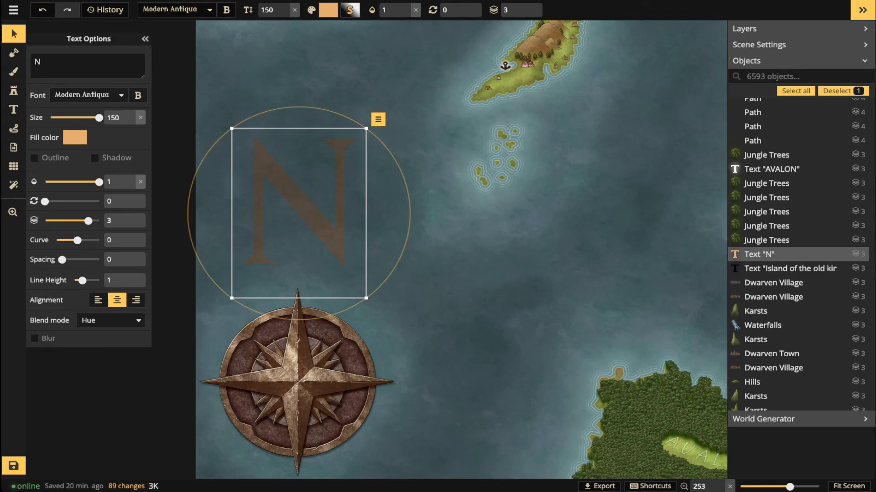
Reduce the N to size 112 and recentre it above the compass.
left_click_drag(366, 298, 358, 288)
left_click_drag(346, 273, 332, 256)
left_click_drag(282, 192, 299, 246)
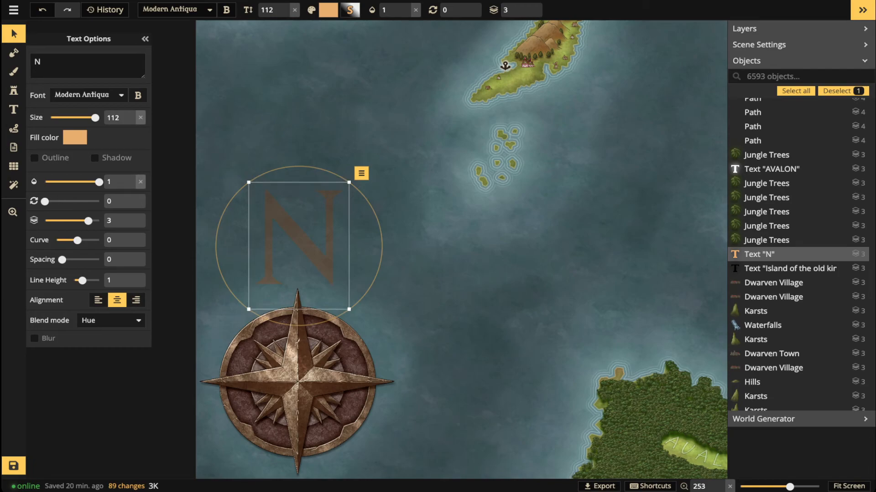
Set the N's fill colour to dark brown and its blend mode to Normal.
left_click(75, 137)
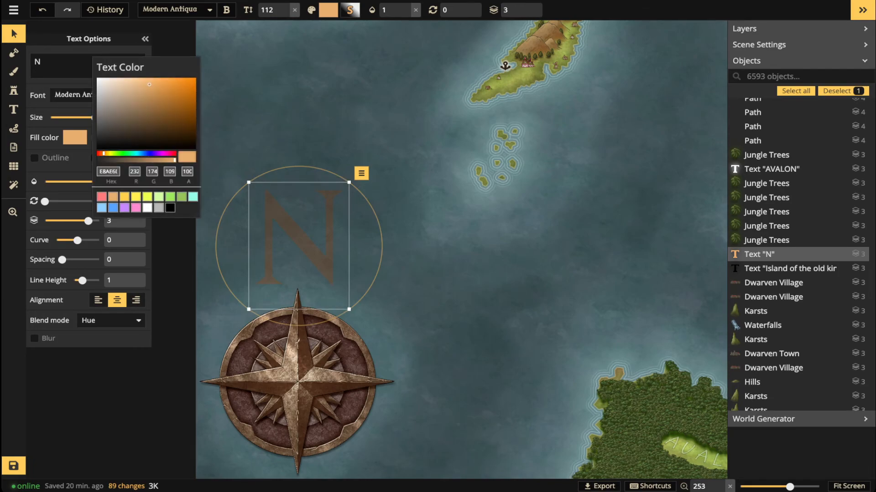
left_click(179, 131)
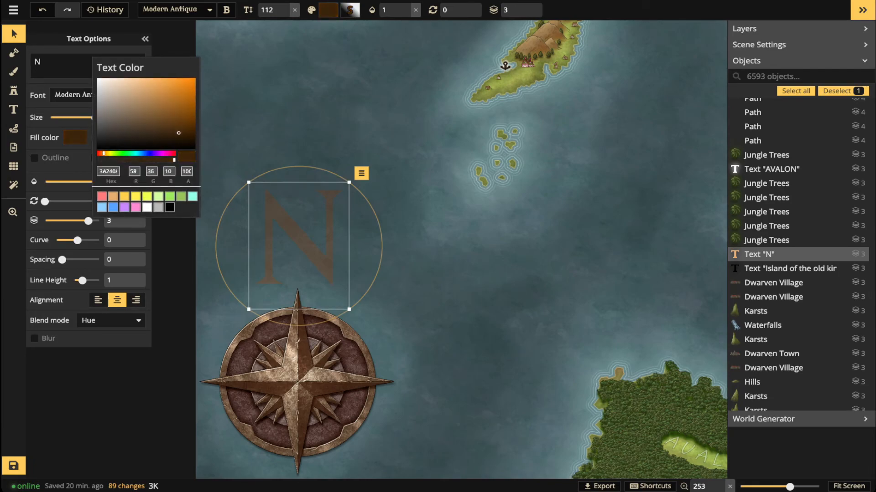
key("Escape")
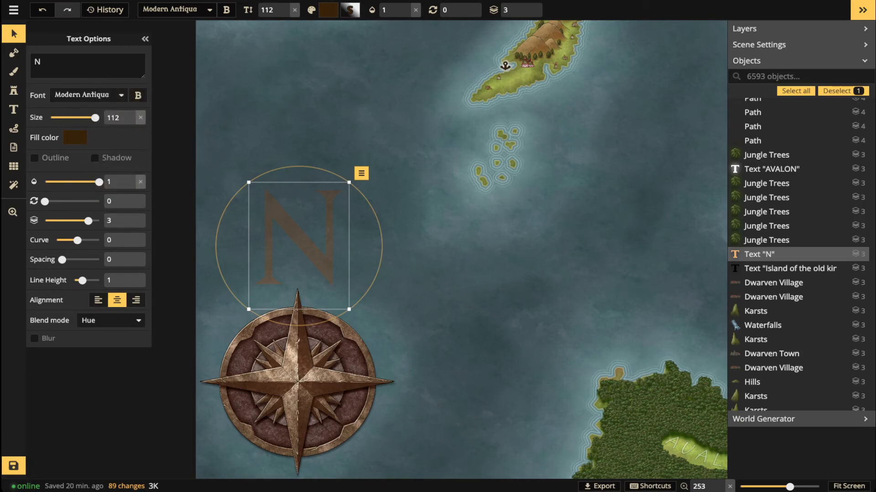
left_click(75, 137)
key("Escape")
left_click(111, 321)
scroll(85, 230, "up", 3)
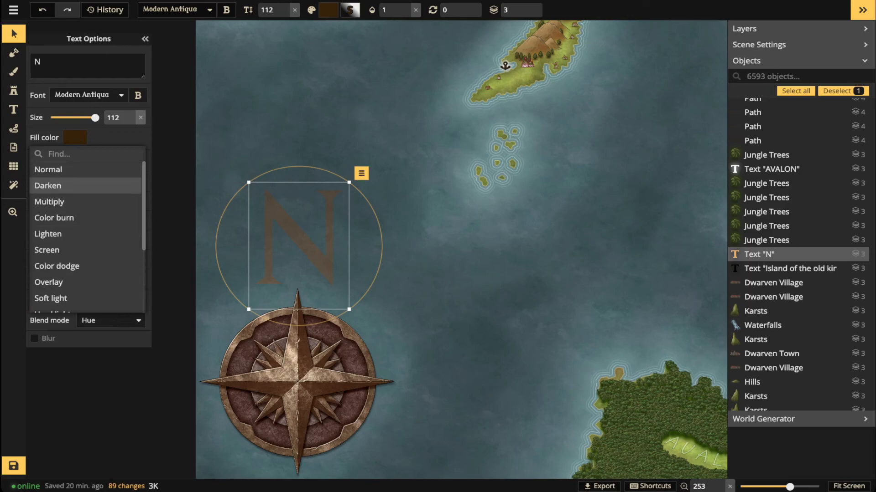
left_click(85, 169)
left_click(299, 246)
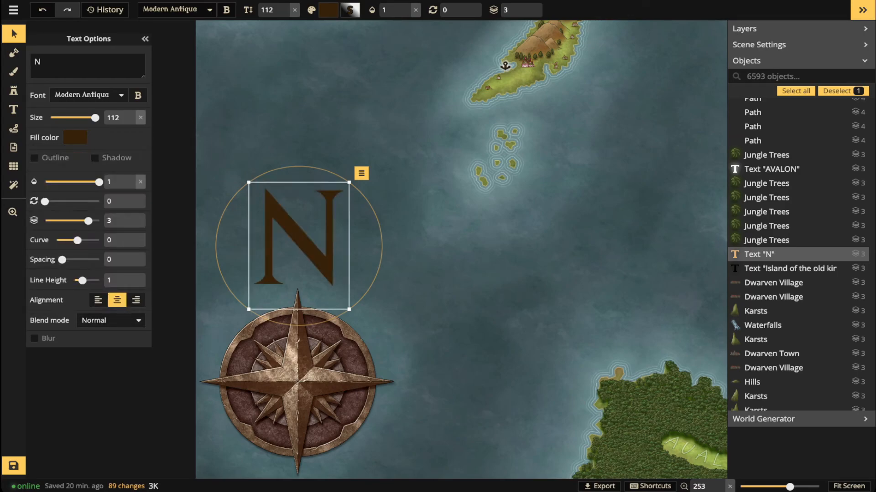
Shrink the N to size 70 and centre it over the compass's north point.
left_click_drag(349, 309, 322, 277)
left_click_drag(286, 230, 299, 246)
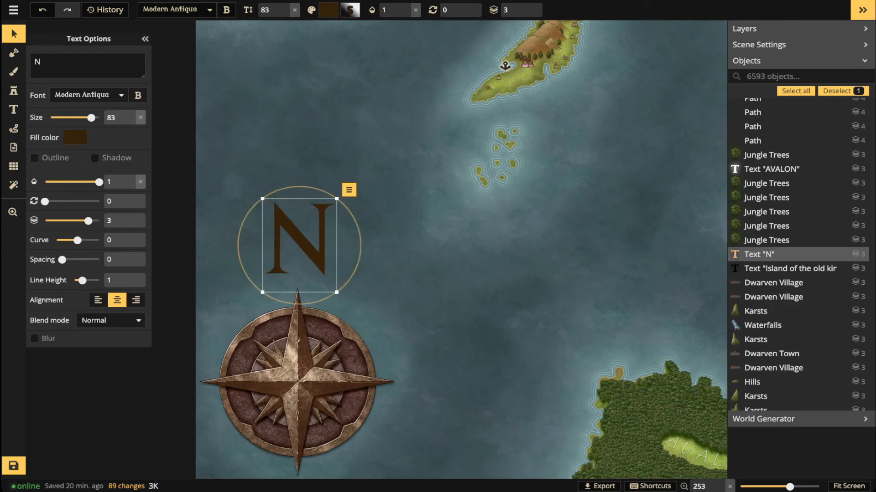
left_click_drag(337, 292, 325, 279)
mouse_move(293, 238)
left_mouse_down()
mouse_move(299, 254)
mouse_move(296, 236)
left_mouse_up()
scroll(294, 205, "down", 3)
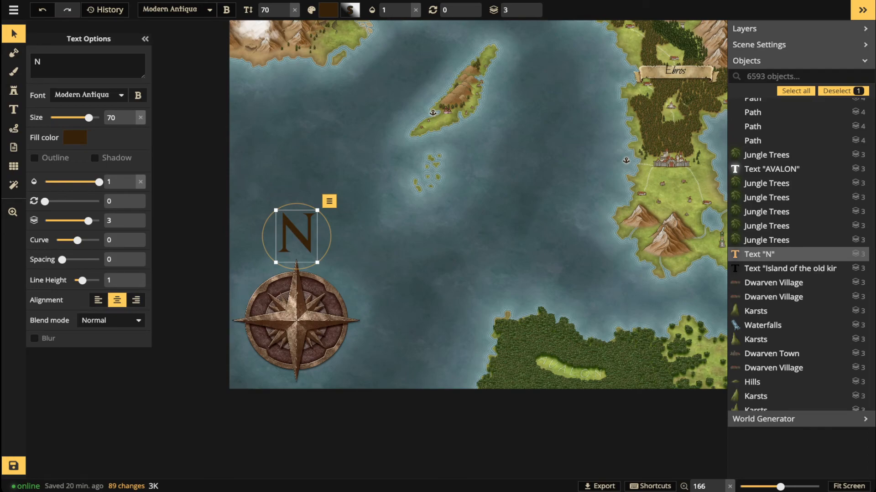
Make the N's fill white, lower its opacity to 0.23 and deselect it.
left_click(75, 137)
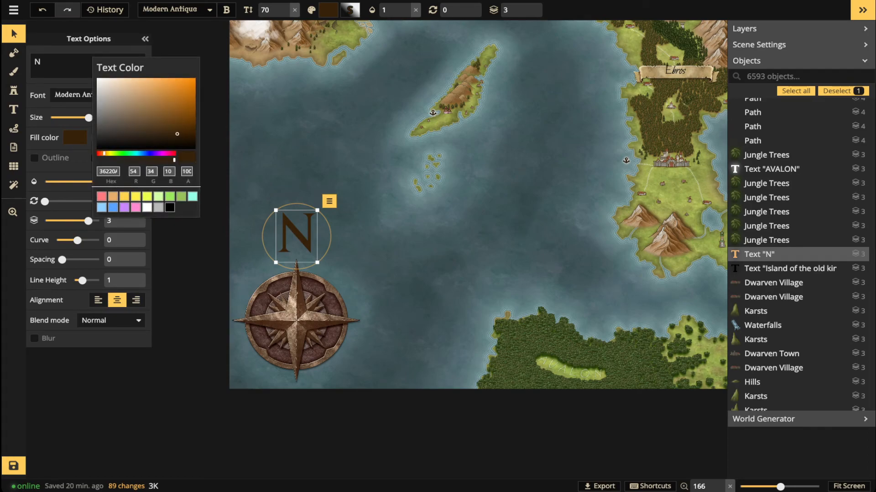
left_click(147, 208)
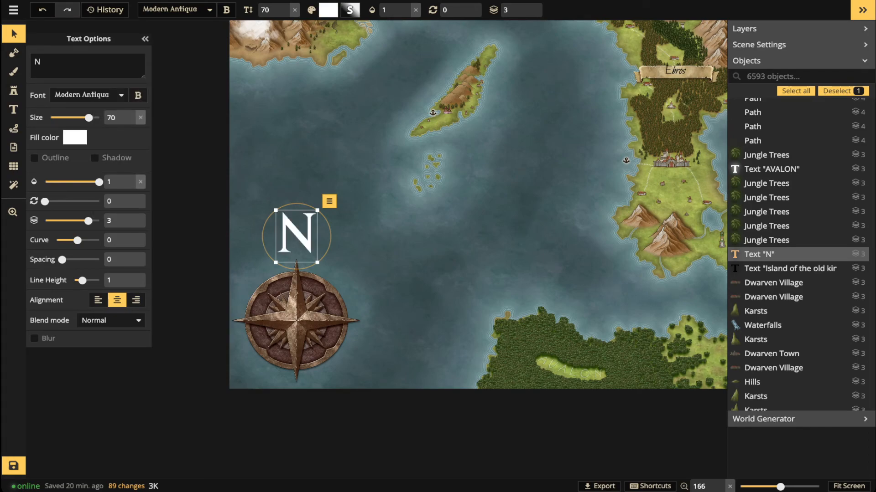
left_click_drag(99, 182, 66, 182)
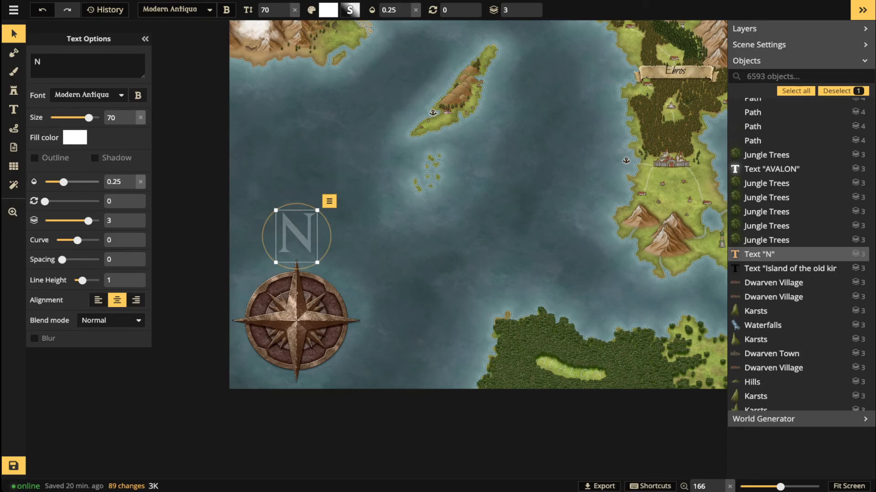
key("Escape")
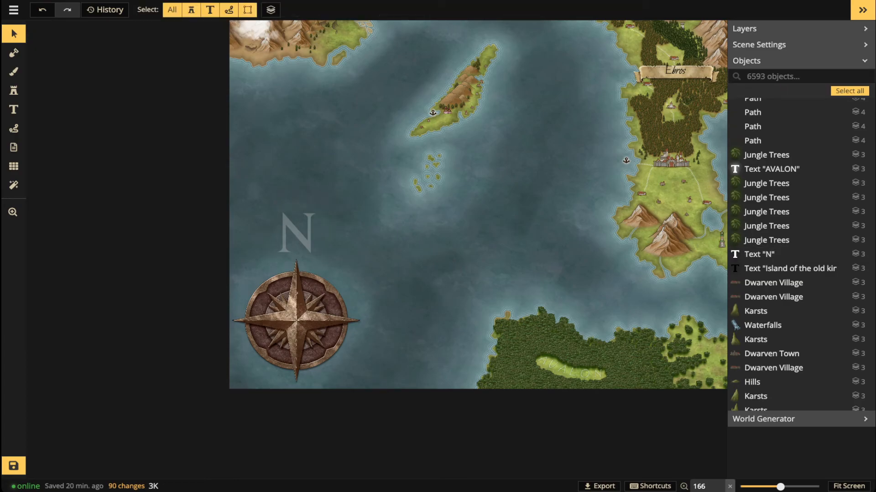
Try rotating the N and the compass together to 335 degrees, and undo the rotation.
scroll(315, 223, "up", 3)
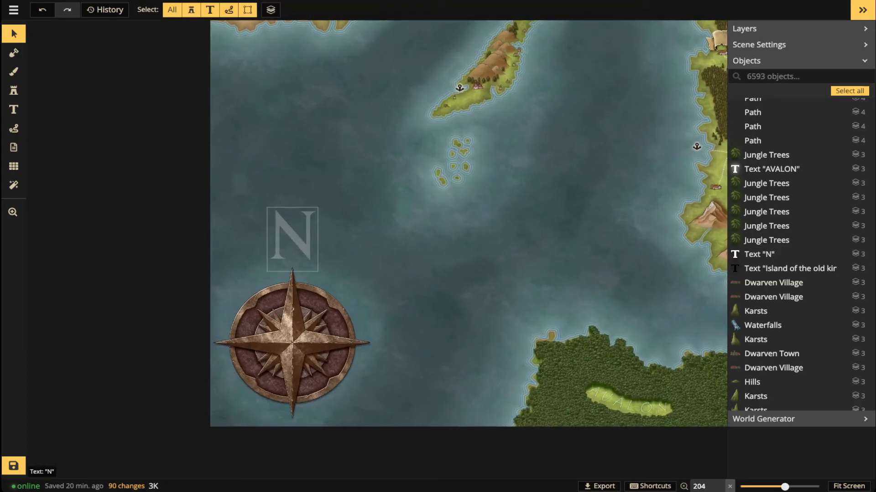
left_click(292, 239)
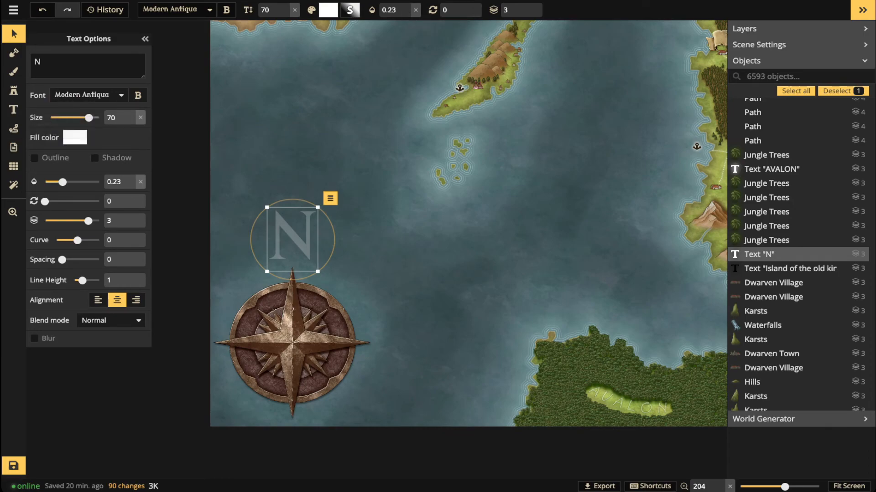
left_click(14, 34)
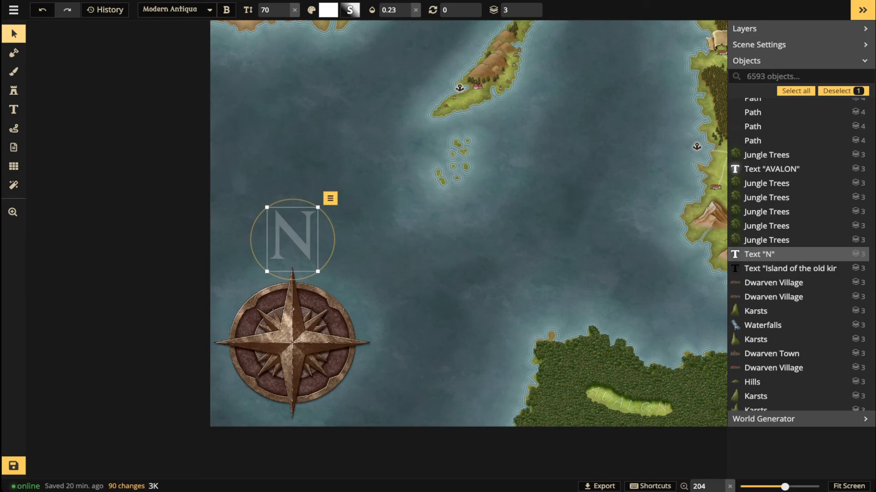
left_click(292, 342, "shift")
left_click_drag(190, 187, 353, 360)
left_click_drag(401, 397, 426, 343)
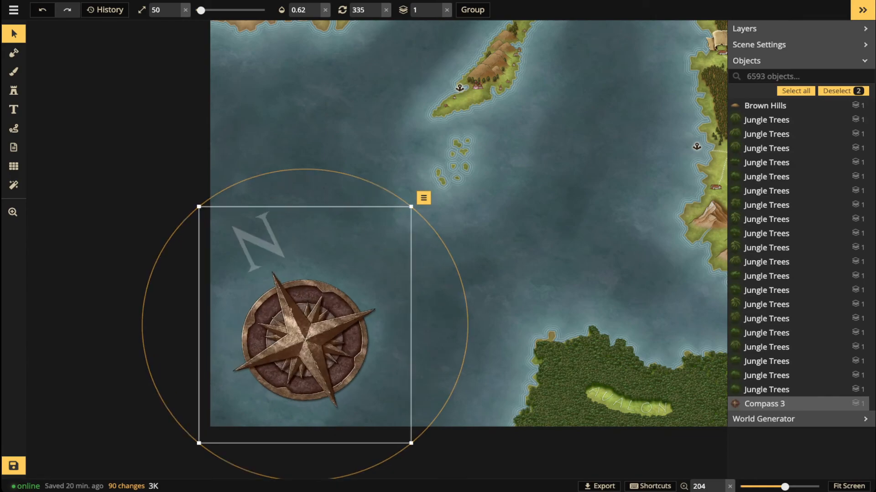
key("ctrl+z")
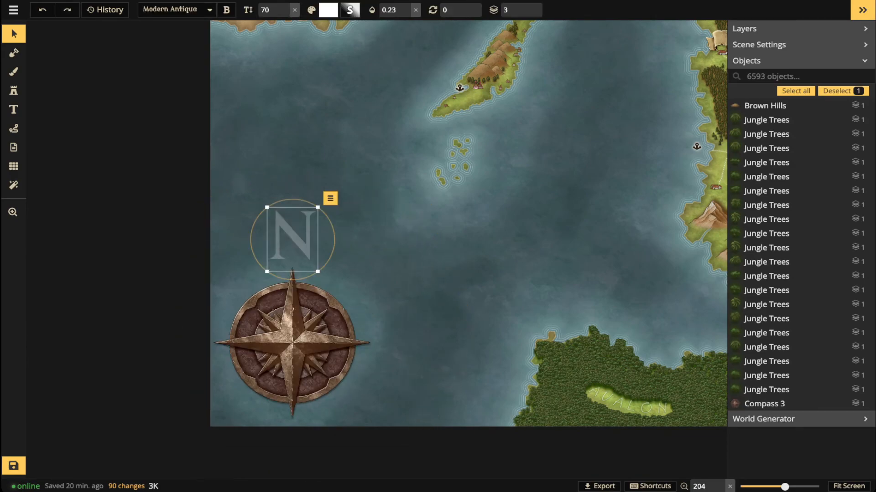
key("Escape")
scroll(350, 210, "down", 3)
key("b")
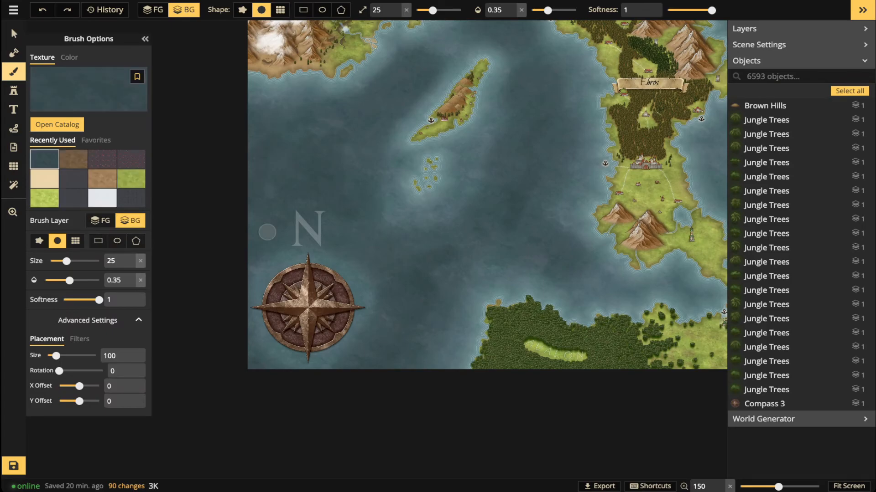
scroll(297, 231, "up", 10)
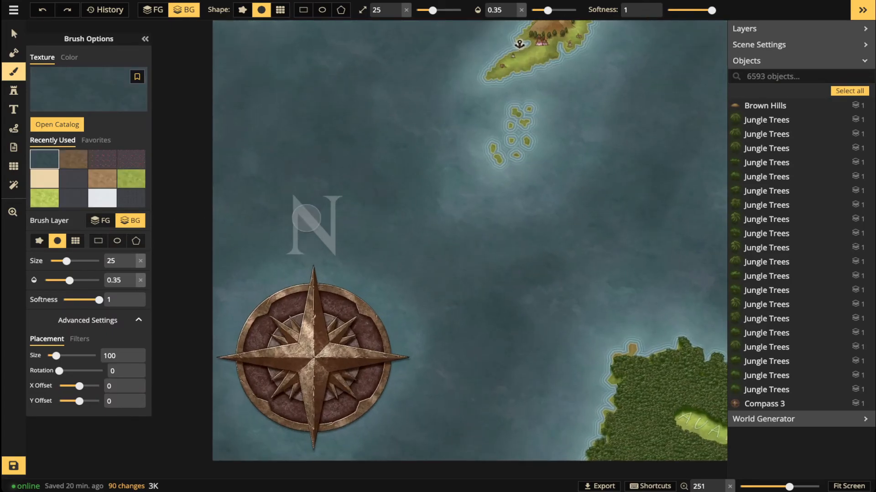
key("v")
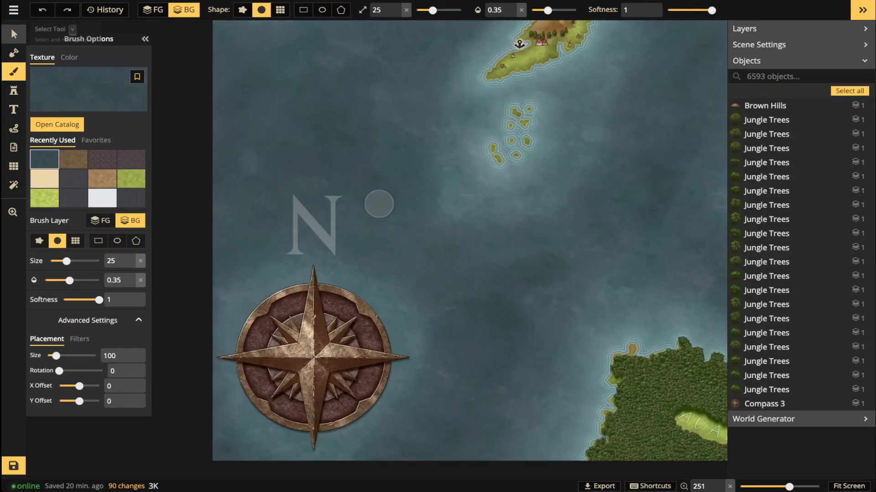
Try an outline on the N above the compass and remove it again.
left_click(313, 230)
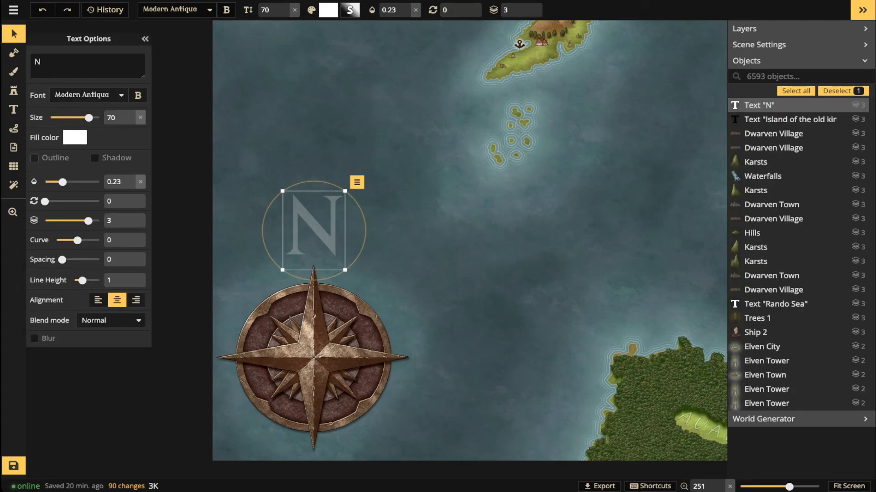
left_click(34, 158)
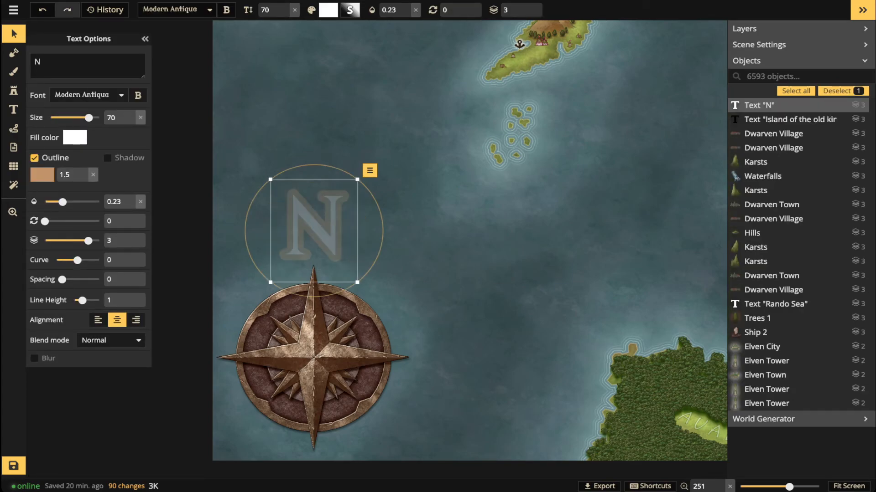
left_click(34, 158)
Give the N a text shadow with slightly reduced blur and deselect it.
left_click(94, 158)
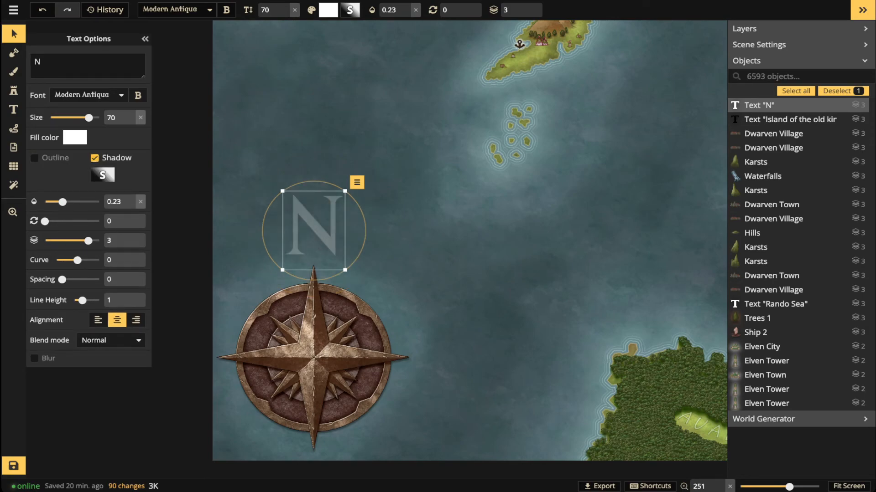
left_click(102, 175)
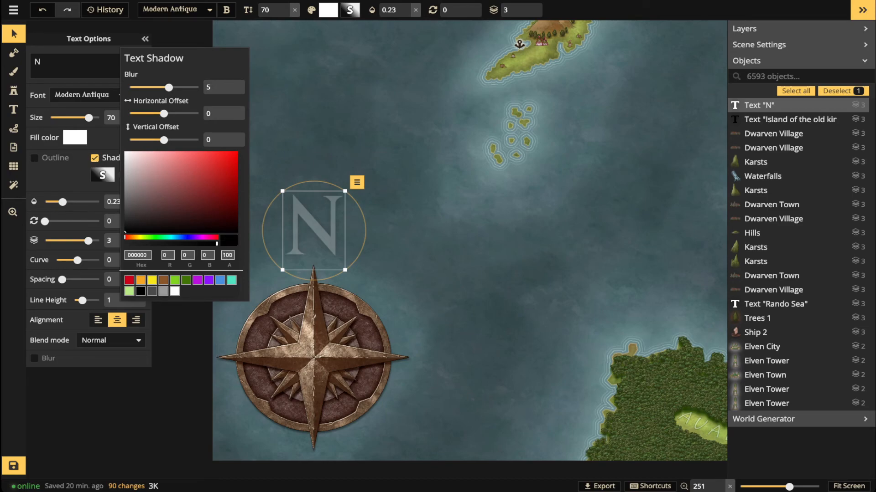
left_click_drag(169, 87, 166, 87)
key("Escape")
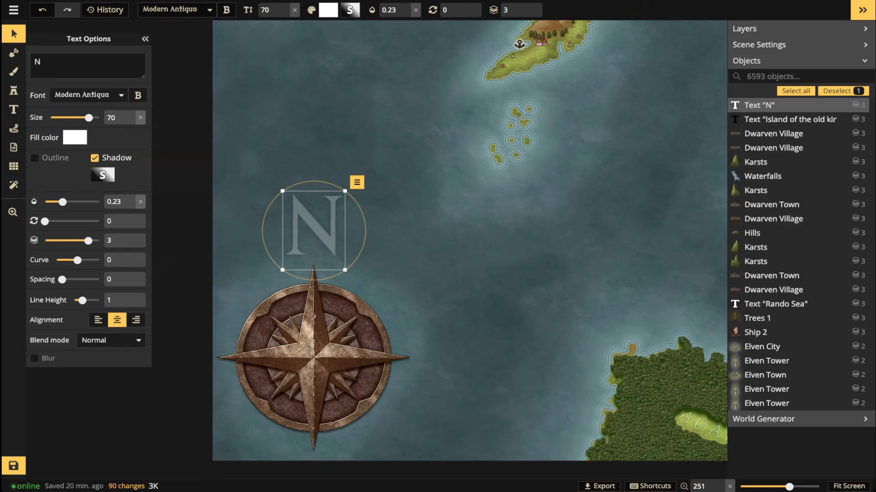
double_click(313, 230)
left_click_drag(313, 230, 313, 230)
scroll(313, 230, "down", 3)
key("Escape")
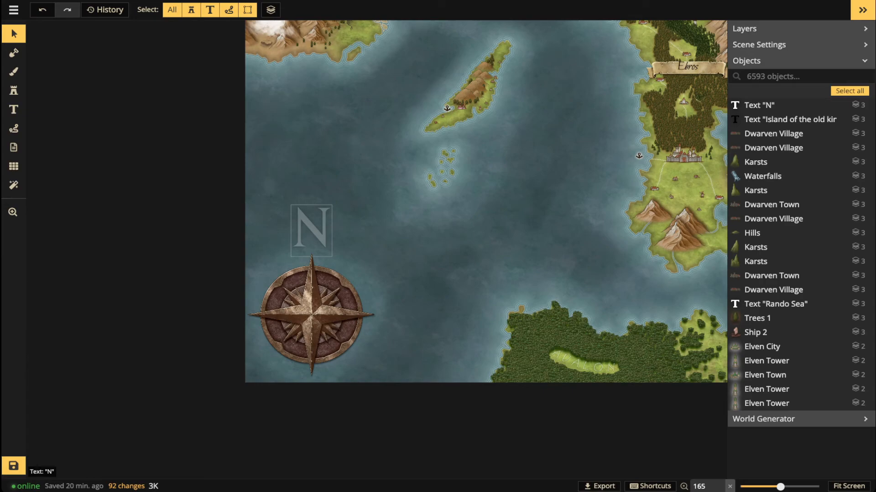
Set the Path tool to a solid line at opacity 1 in Segments mode.
left_click(13, 129)
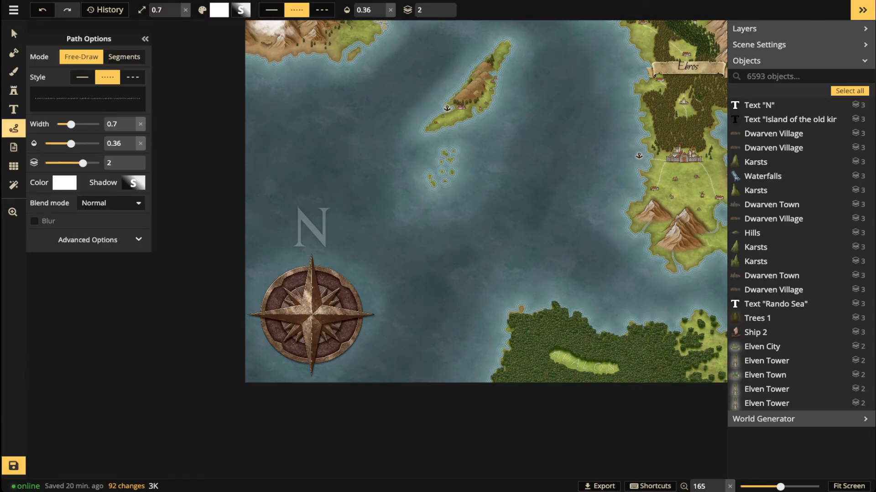
left_click(82, 77)
left_click(133, 182)
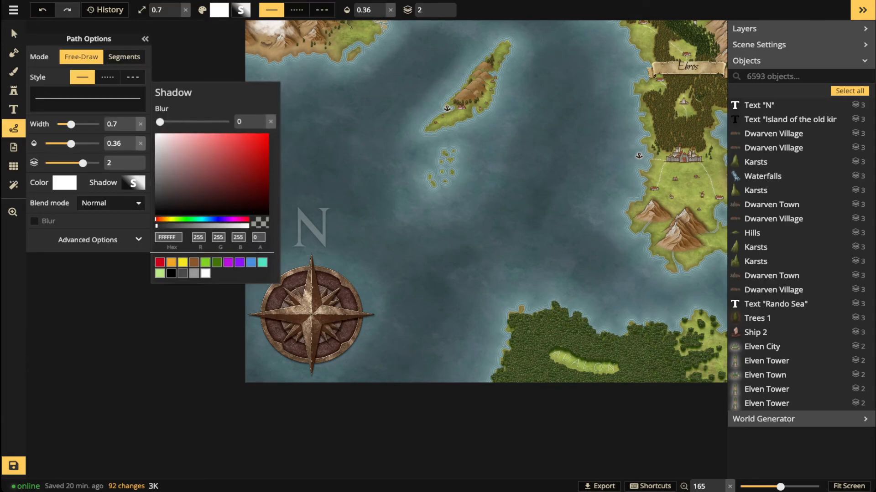
left_click_drag(71, 144, 99, 144)
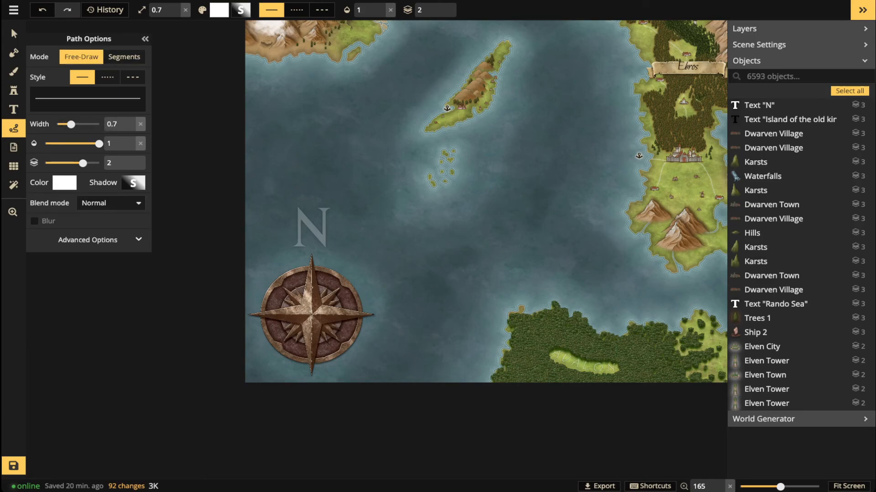
left_click(124, 56)
left_click(303, 83)
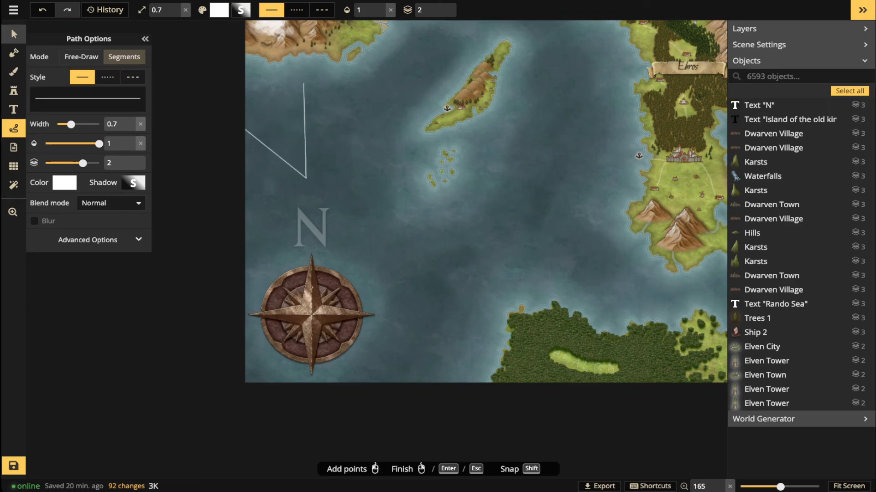
left_click(14, 33)
scroll(323, 178, "down", 4)
left_click_drag(324, 178, 323, 349)
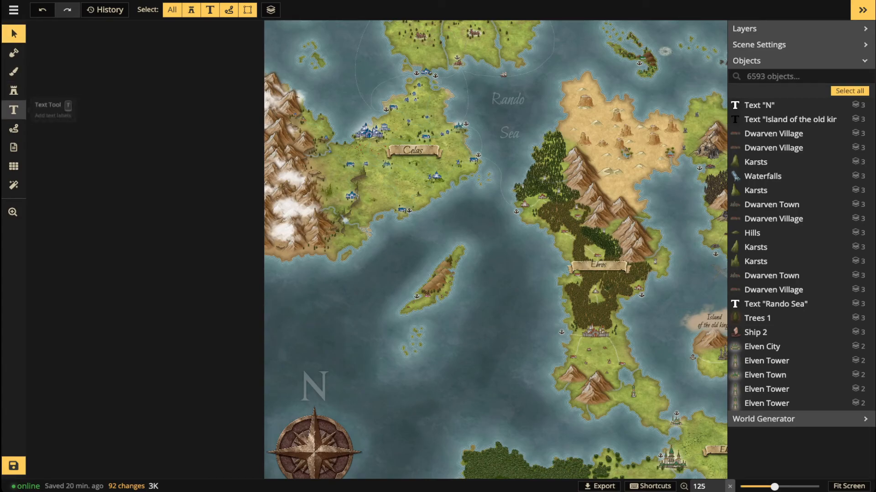
Draw a straight horizontal path from the compass's east point across the map to beyond its eastern edge.
left_click(14, 110)
left_click(14, 128)
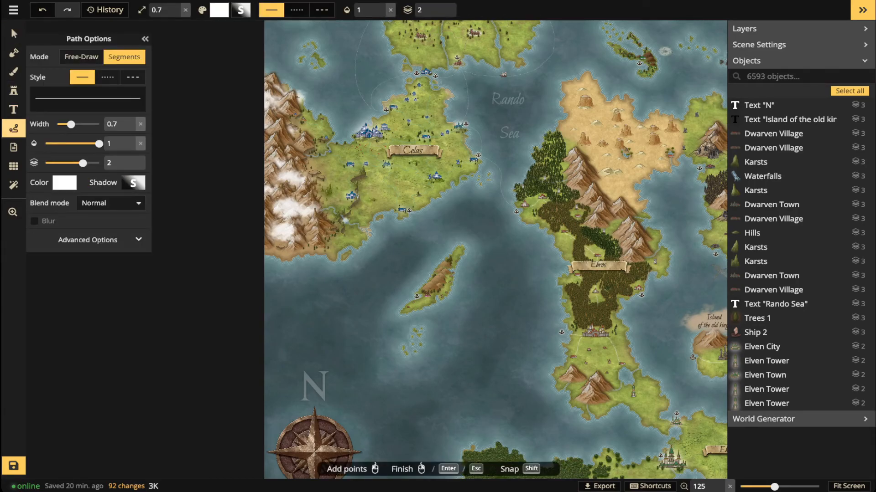
scroll(315, 347, "up", 2)
scroll(318, 365, "down", 4)
left_click_drag(318, 364, 259, 317)
scroll(318, 372, "down", 3)
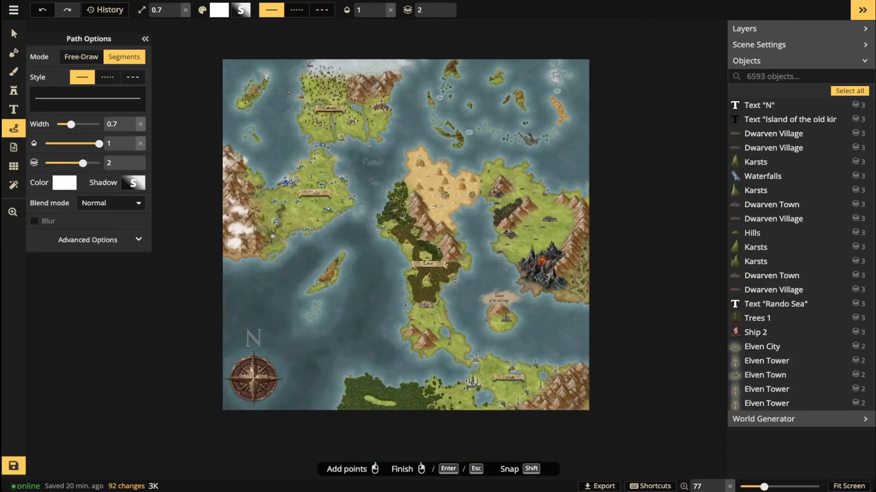
scroll(305, 292, "up", 2)
left_click_drag(305, 292, 295, 243)
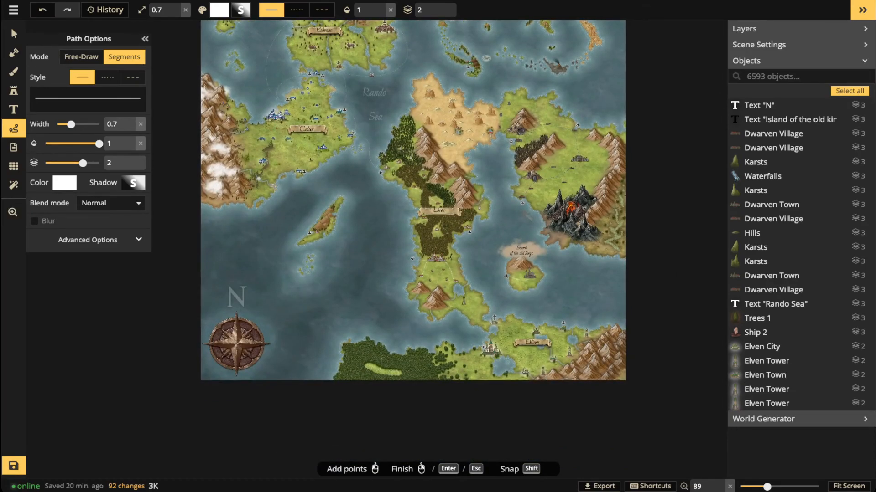
scroll(333, 372, "up", 2)
left_click_drag(334, 372, 330, 405)
scroll(253, 368, "up", 1)
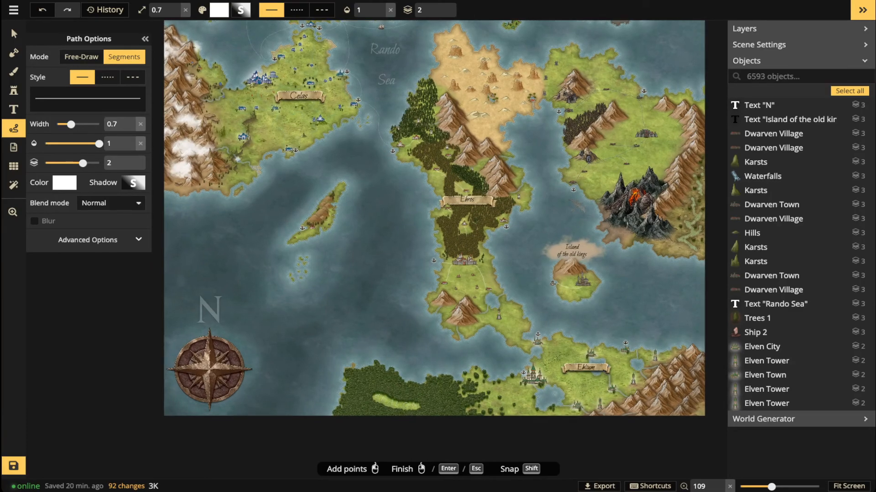
left_click(252, 369)
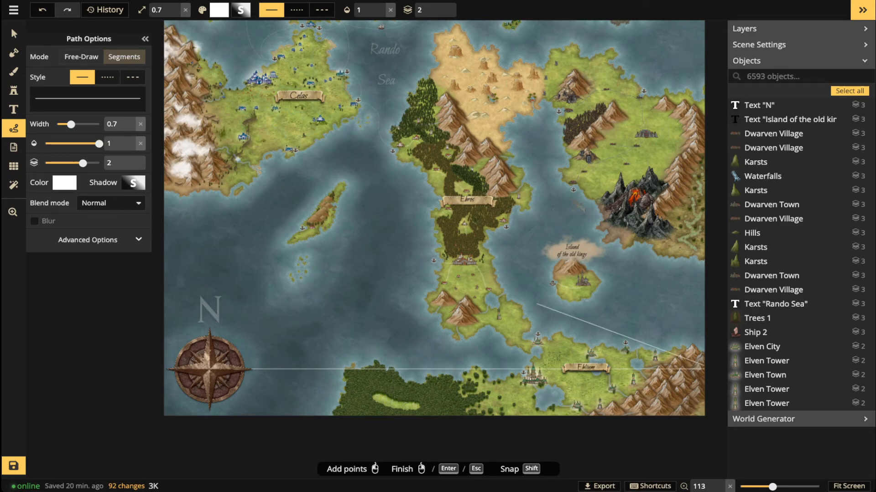
key("Return")
Examine up close how the horizontal line meets the compass's east point.
left_click(11, 28)
scroll(301, 351, "up", 1)
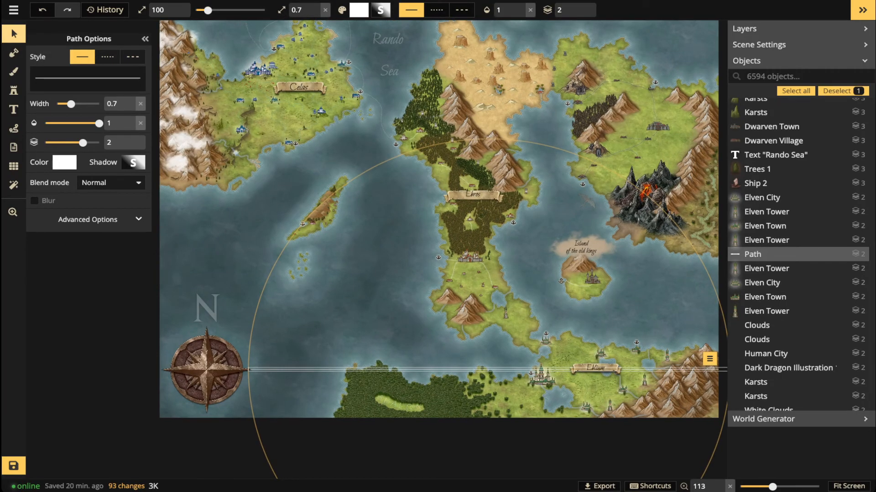
scroll(241, 369, "up", 10)
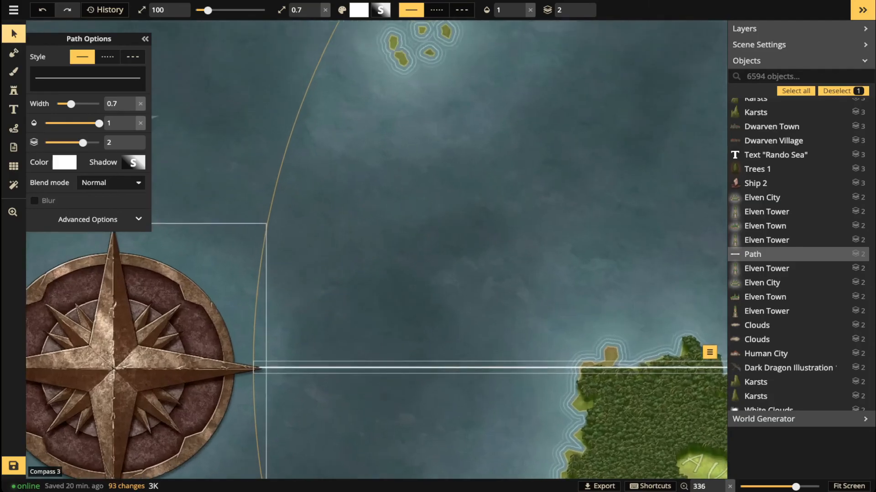
scroll(255, 370, "up", 5)
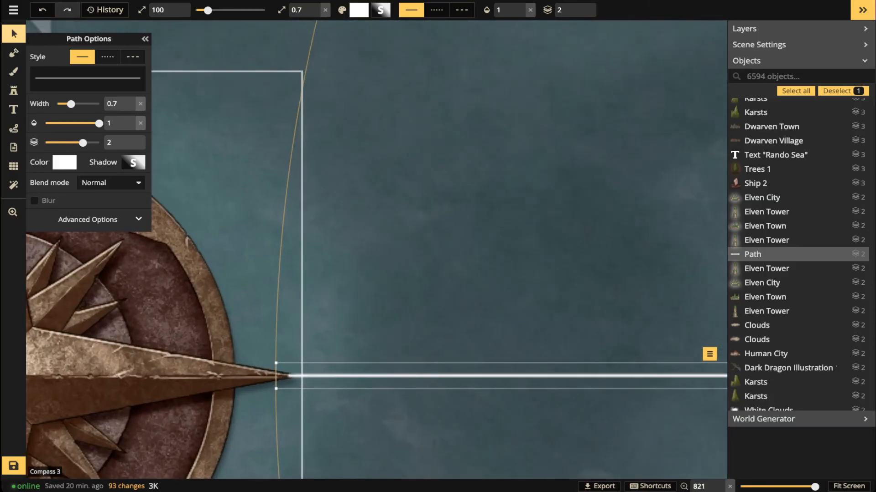
scroll(237, 329, "down", 3)
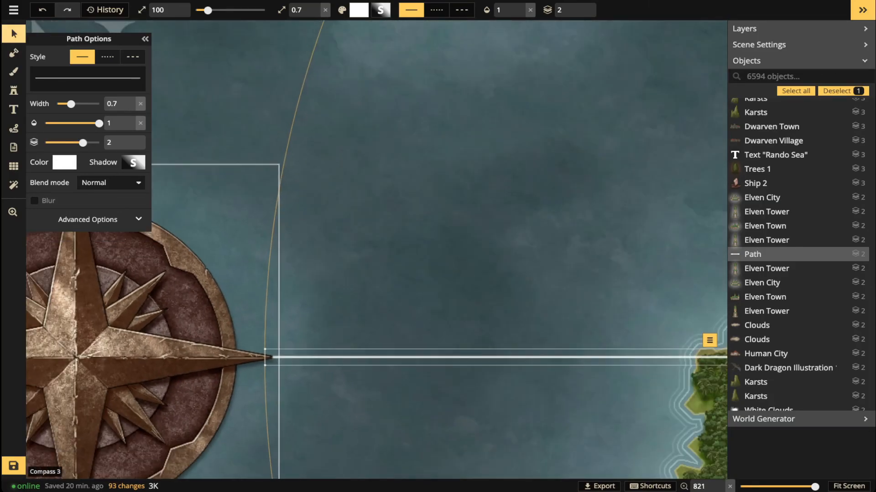
scroll(250, 324, "down", 6)
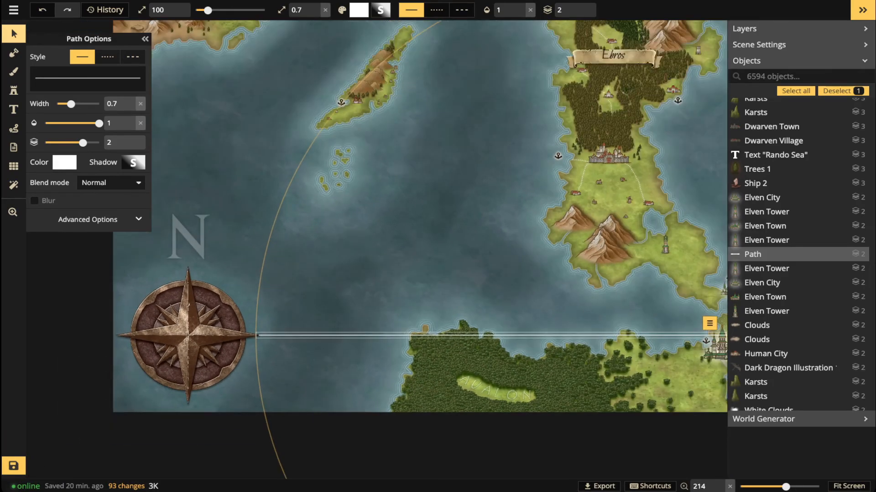
scroll(249, 323, "down", 2)
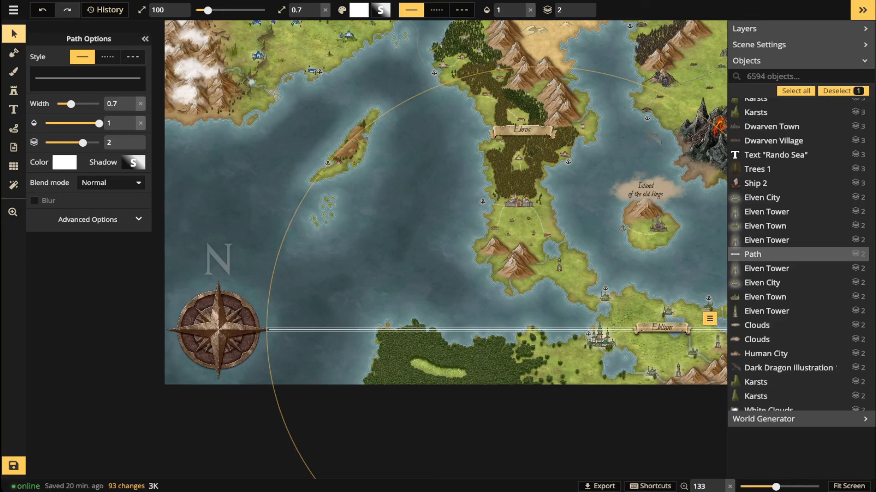
Duplicate the line, rotate the copy to vertical and place it directly above the N, in line with the compass's north point.
key("ctrl+v")
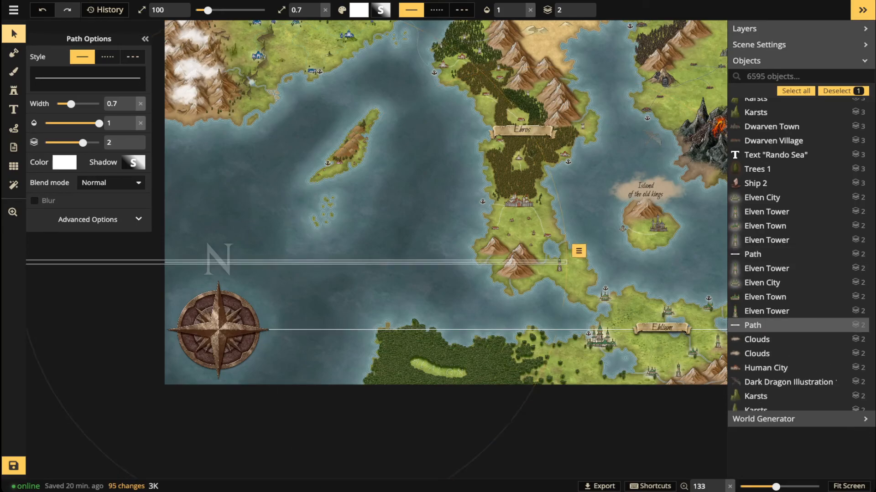
scroll(292, 263, "up", 7)
scroll(292, 263, "up", 2)
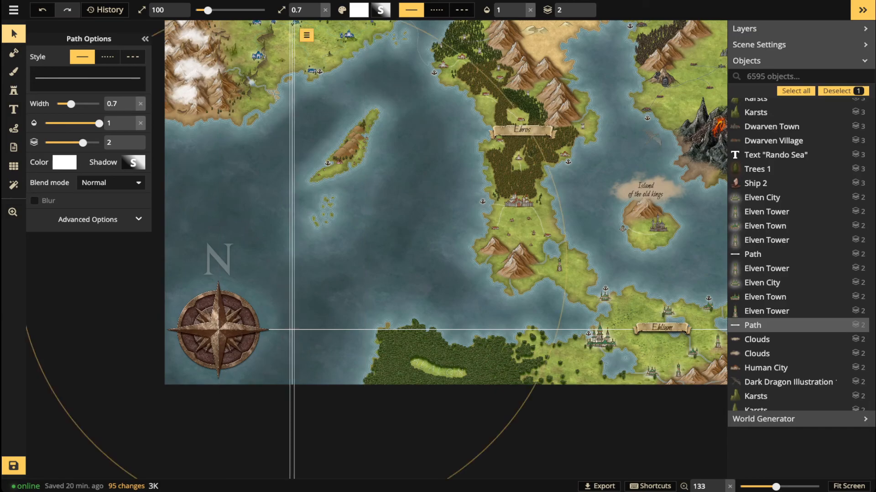
left_click_drag(292, 328, 220, 41)
scroll(219, 29, "down", 3)
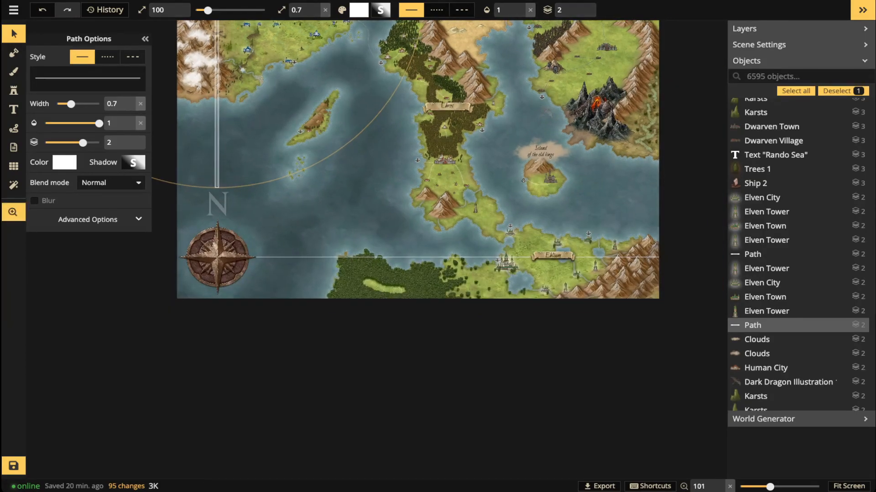
scroll(254, 201, "down", 1)
left_click_drag(254, 201, 275, 249)
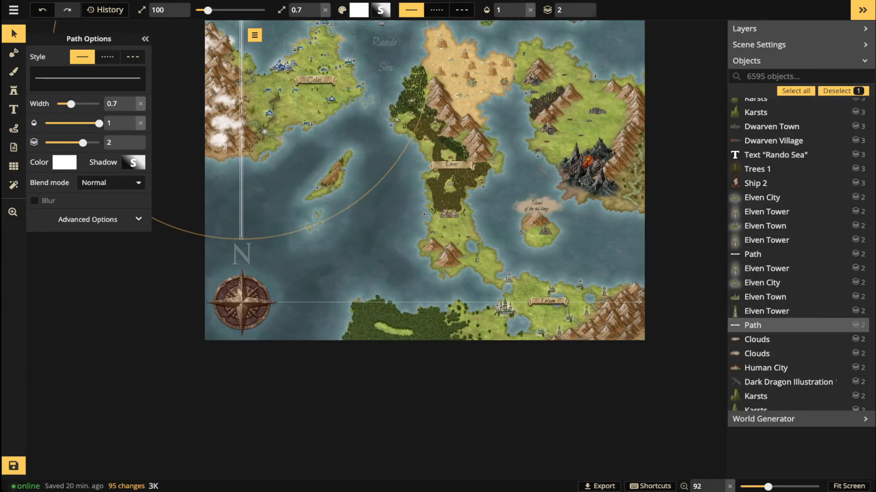
Duplicate the vertical line and rotate the copy to run diagonally toward the north-east.
key("ctrl+v")
scroll(319, 245, "up", 3)
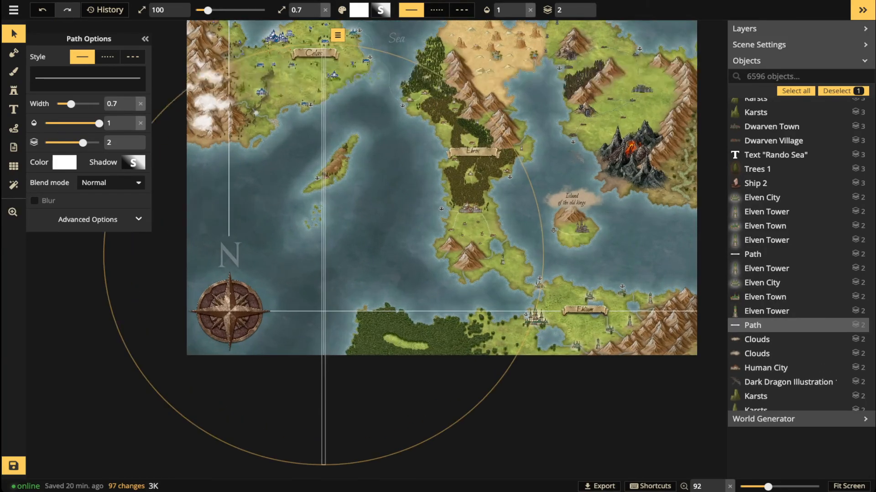
scroll(318, 245, "up", 7)
scroll(317, 246, "down", 3)
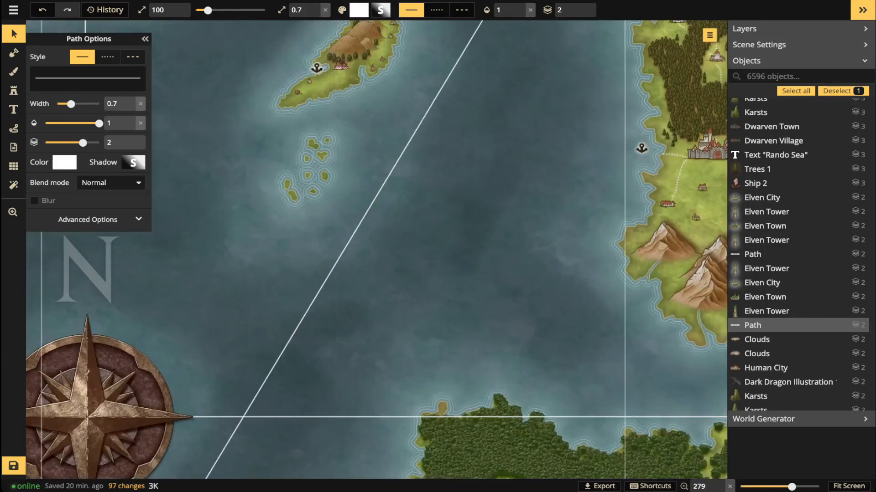
scroll(329, 260, "down", 1)
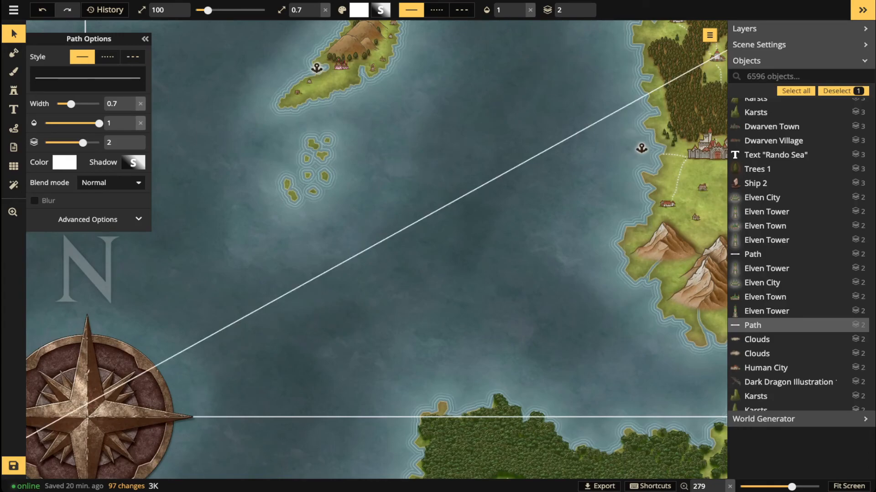
scroll(351, 248, "up", 1)
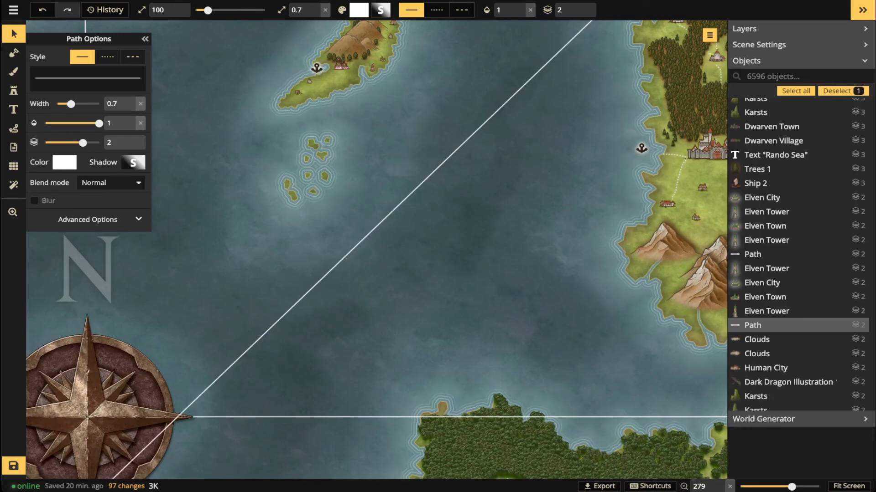
Move the diagonal line so that its lower end starts at the compass's north-east rim.
left_click_drag(351, 251, 384, 151)
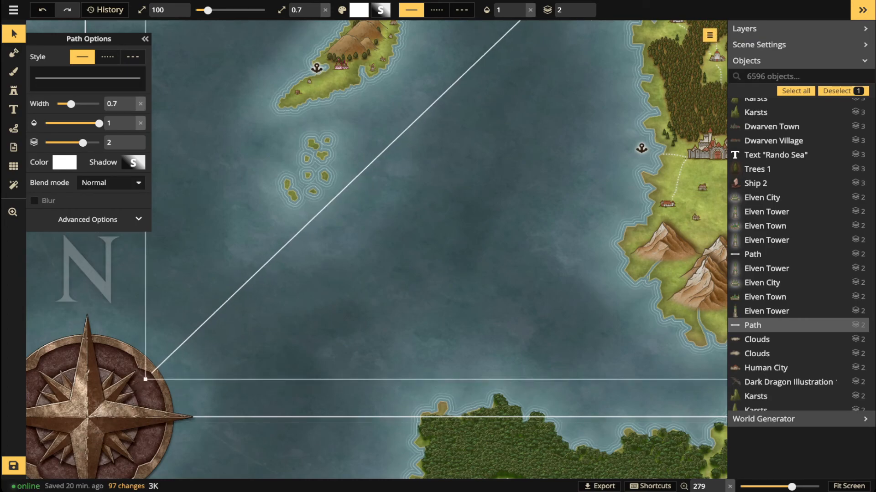
key("Up")
key("Up")
mouse_move(384, 148)
left_mouse_down()
mouse_move(386, 120)
mouse_move(387, 138)
left_mouse_up()
scroll(334, 205, "down", 4)
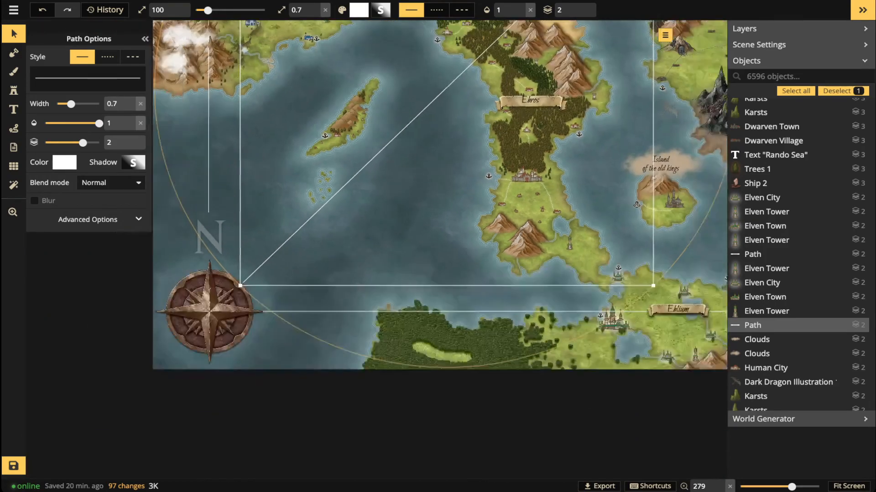
Duplicate the north-east diagonal line and place the copy end to end with it, extending the diagonal toward the map's north-east corner.
left_click_drag(470, 131, 282, 368)
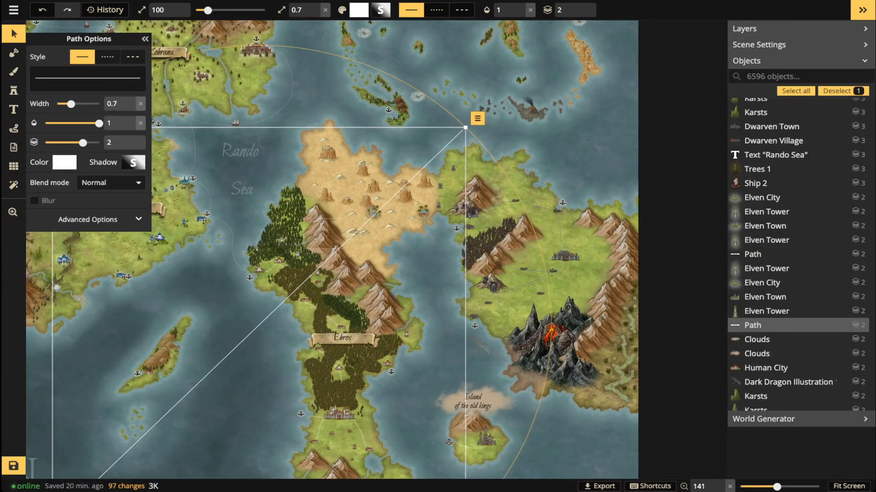
key("ctrl+v")
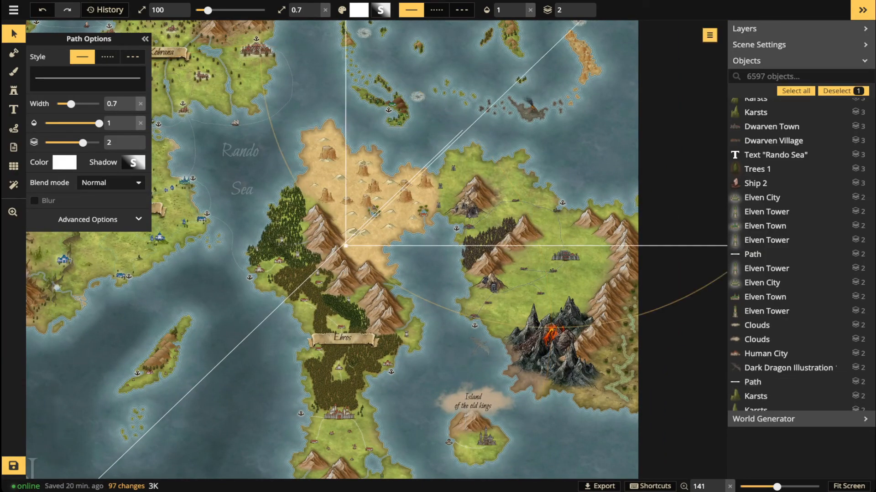
left_click_drag(401, 191, 515, 79)
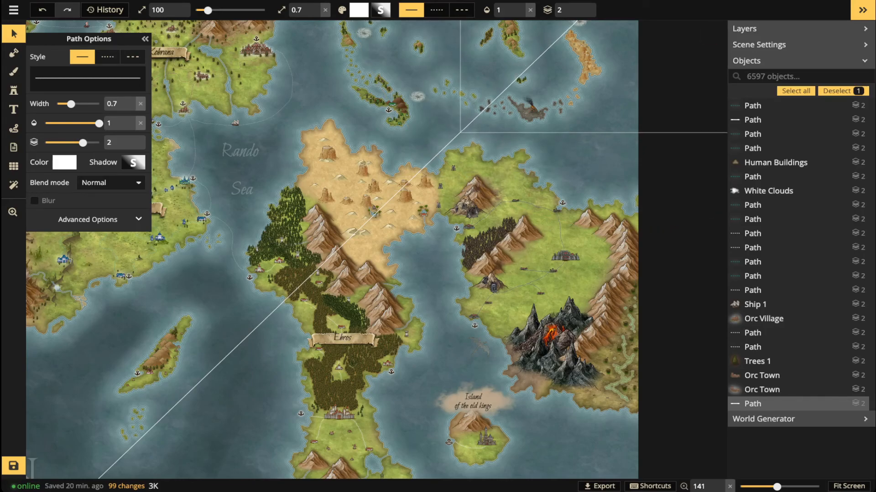
scroll(440, 139, "up", 3)
scroll(437, 142, "up", 6)
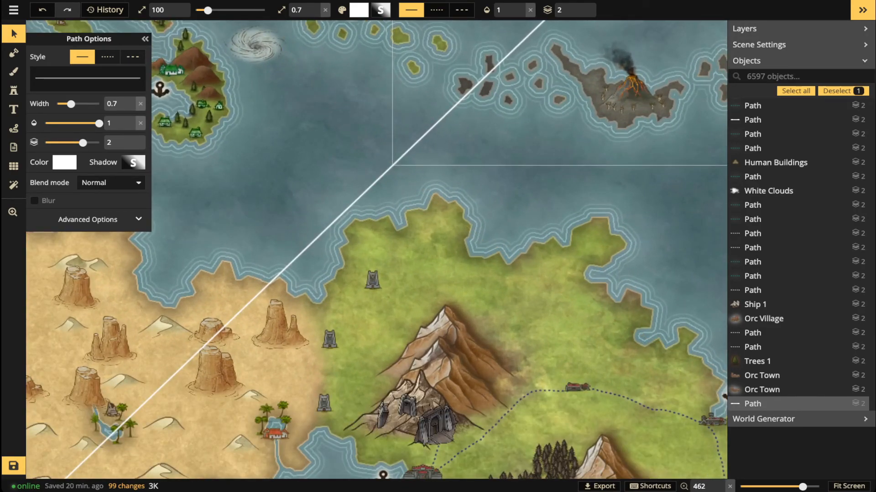
left_click(392, 165)
scroll(401, 152, "down", 4)
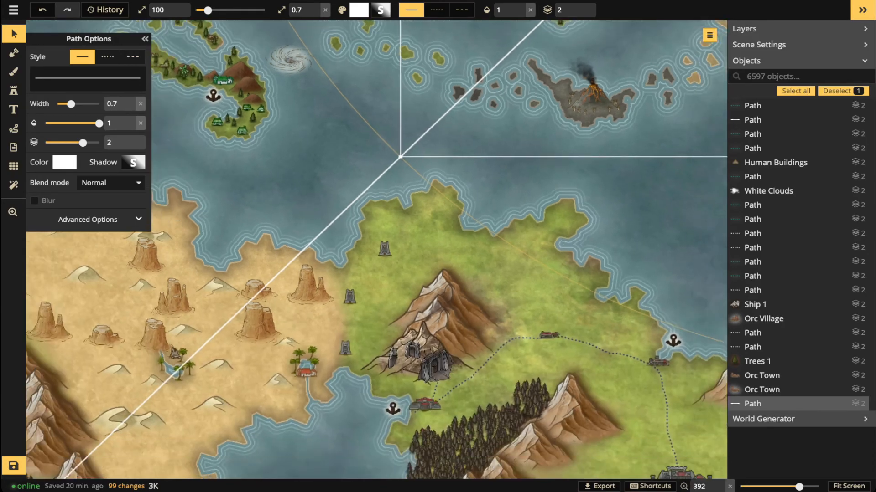
key("Escape")
Add another copy of the diagonal line, rotate it and place it running south-east from the compass's rim.
scroll(404, 148, "down", 2)
left_click_drag(274, 410, 546, 112)
left_click_drag(365, 365, 515, 43)
key("space")
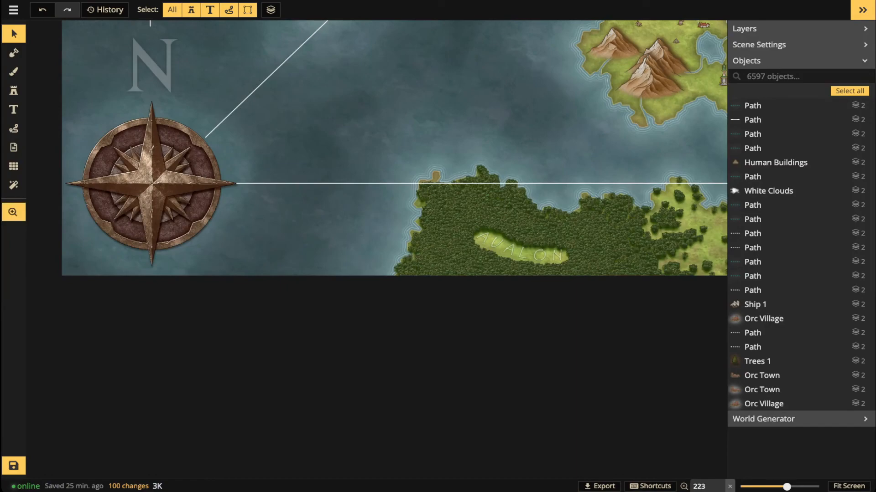
key("ctrl+v")
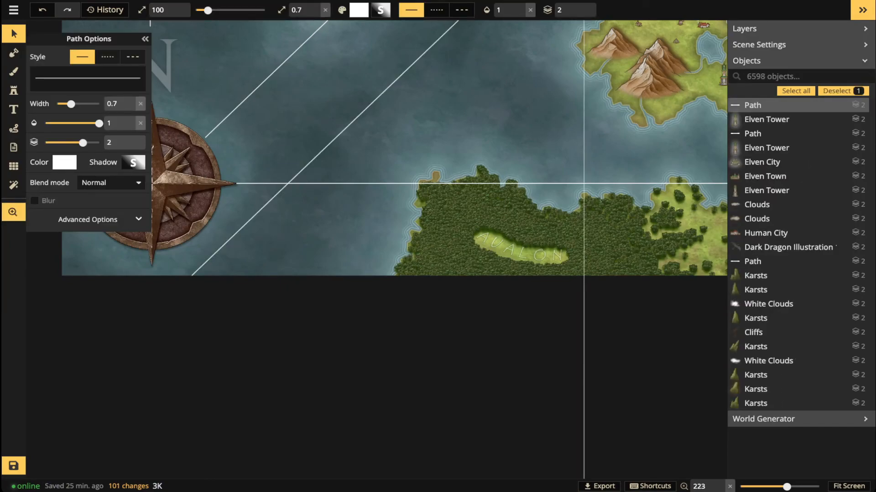
scroll(467, 435, "down", 5)
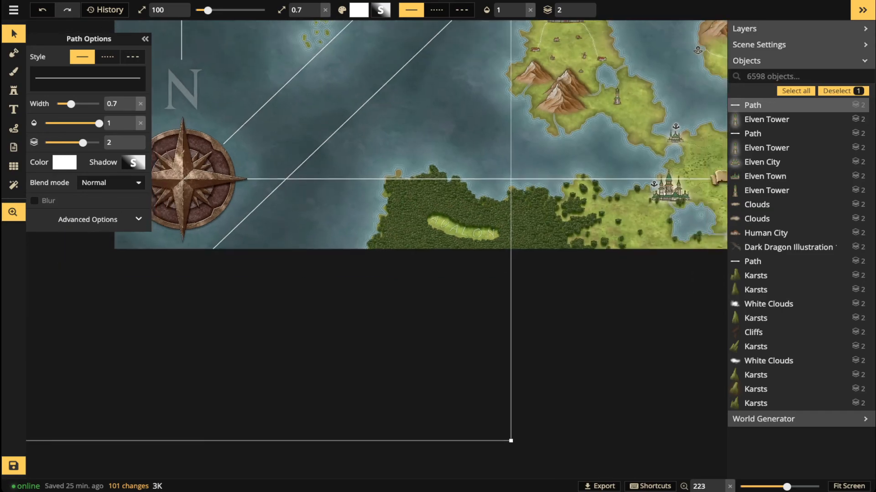
left_click_drag(538, 105, 538, 491)
left_click_drag(335, 298, 502, 491)
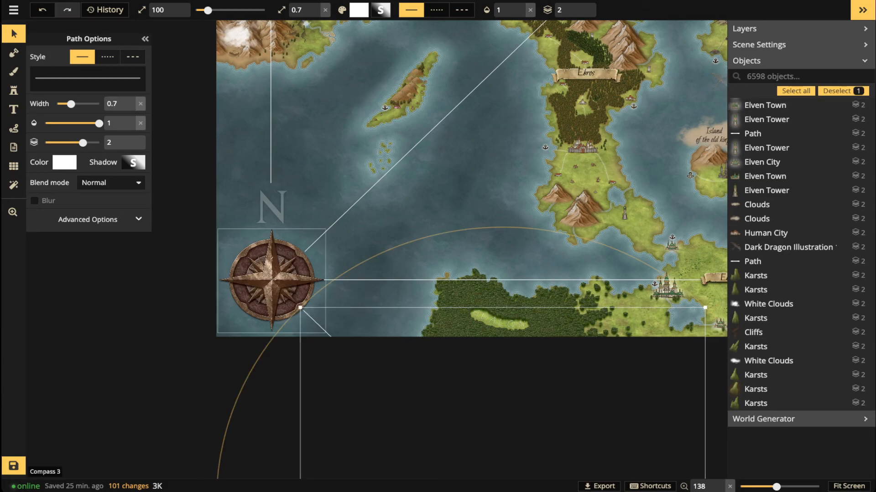
Place further copies of the diagonal lines running north-west and south-west from the compass's rim.
key("ctrl+v")
left_click_drag(296, 310, 136, 150)
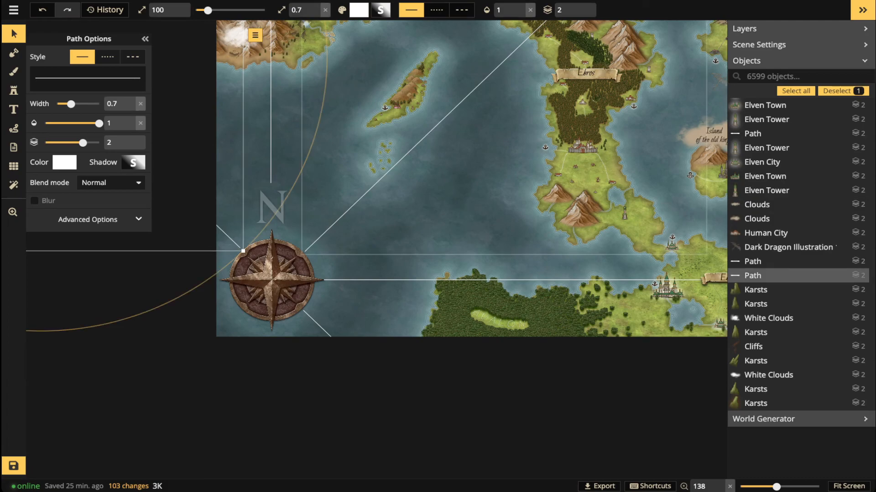
left_click(424, 136)
key("ctrl+v")
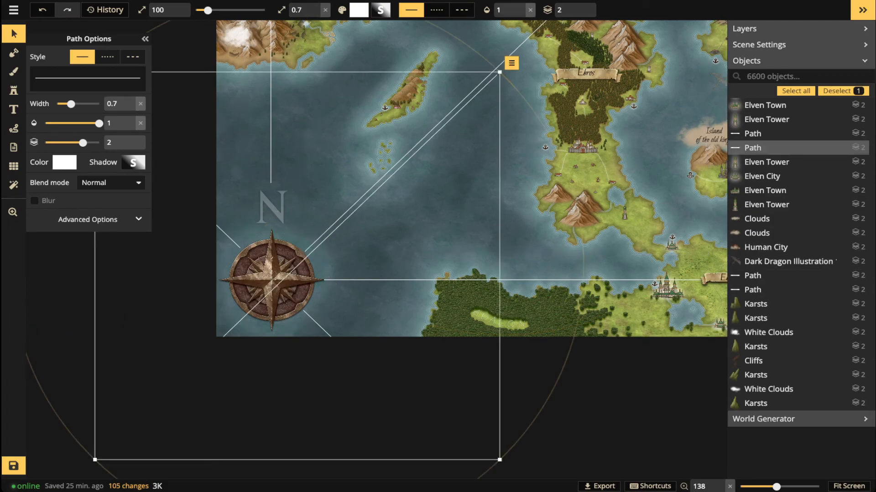
left_click_drag(297, 266, 94, 456)
left_click_drag(273, 285, 243, 311)
key("Delete")
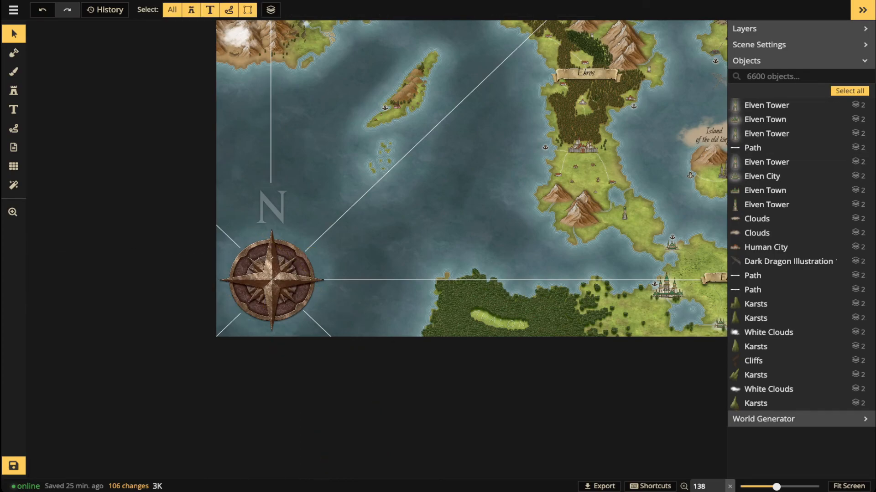
Duplicate the vertical line above the N and place the copy below the compass, in line with its south point.
left_click(270, 136)
key("ctrl+c")
key("ctrl+v")
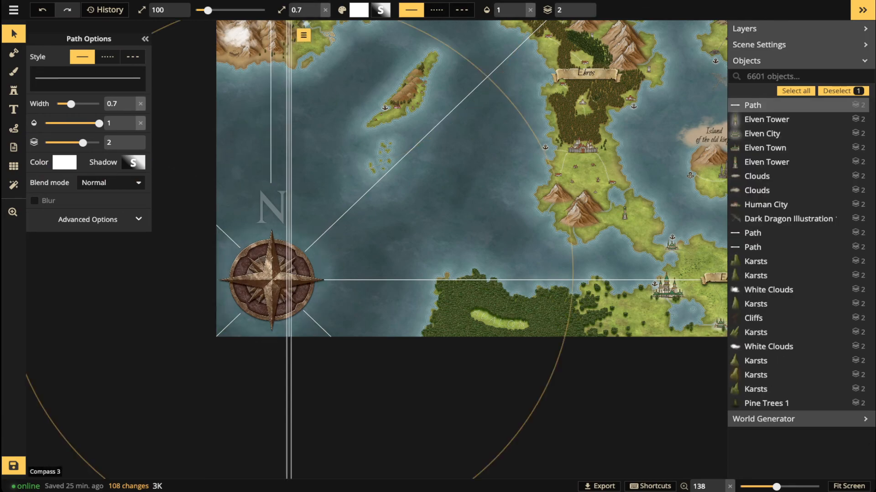
left_click_drag(289, 182, 281, 465)
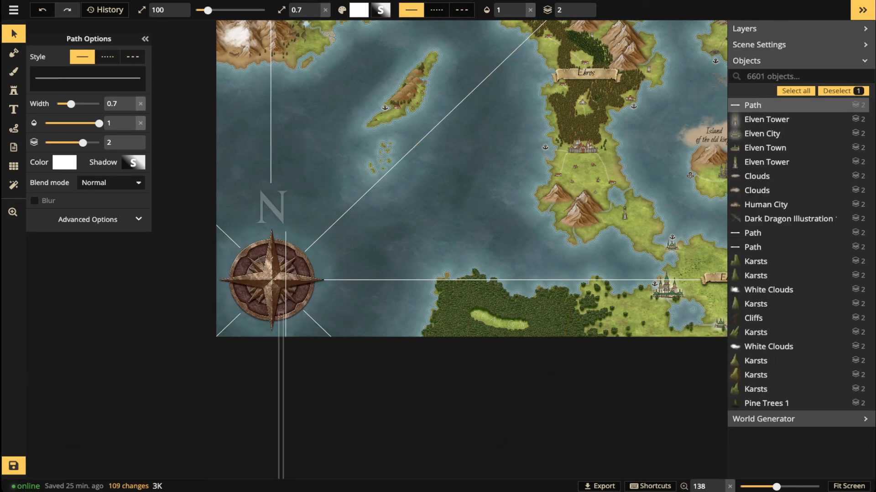
left_click_drag(281, 364, 271, 385)
scroll(254, 285, "up", 5)
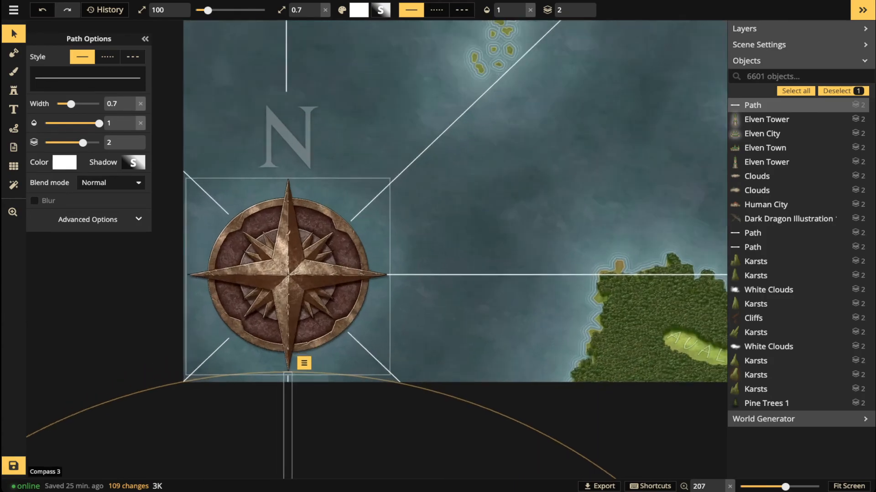
scroll(259, 293, "up", 3)
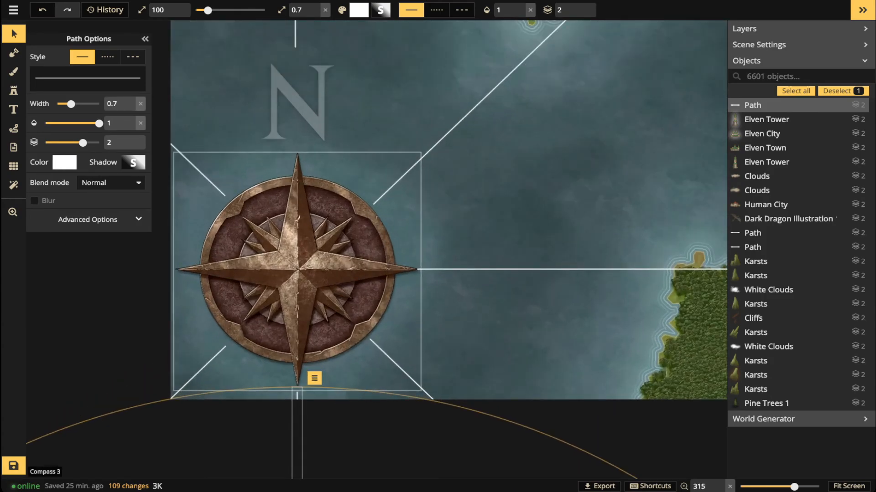
scroll(289, 197, "down", 10)
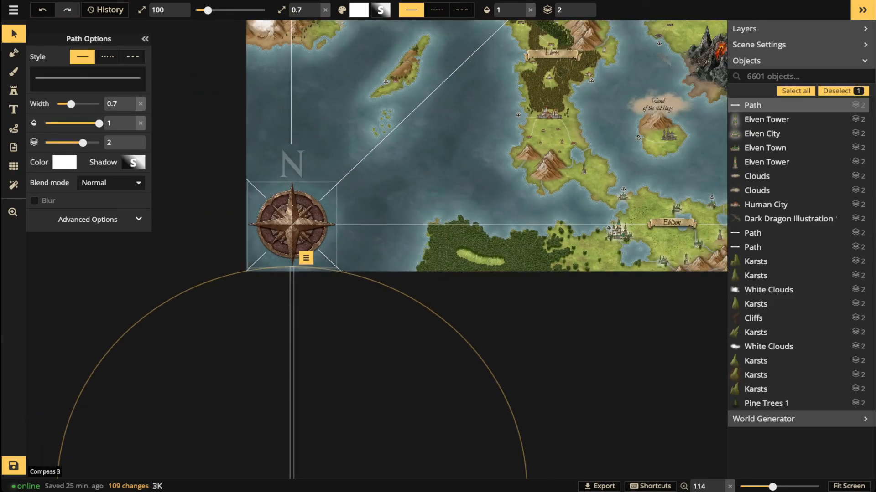
scroll(284, 201, "down", 1)
key("Escape")
scroll(474, 263, "down", 1)
Limit selection to paths, select all the compass's direction lines and flatten them into the background beneath the land.
left_click_drag(476, 264, 429, 452)
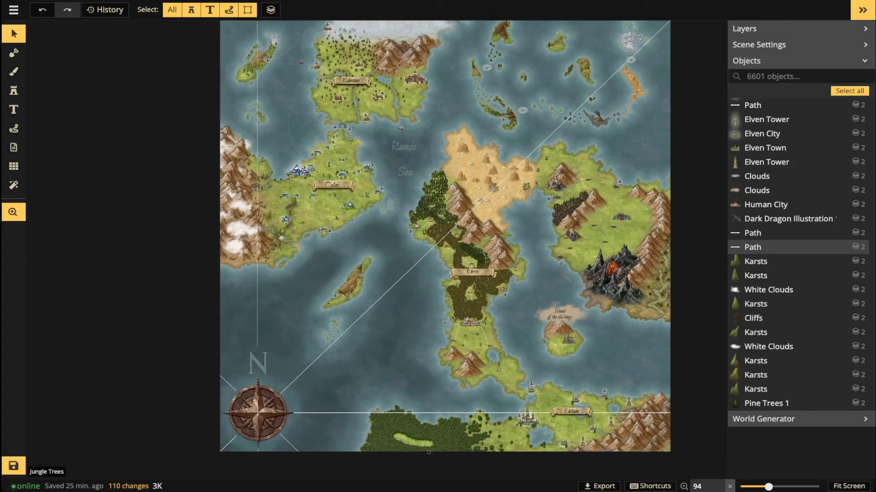
scroll(277, 266, "up", 3)
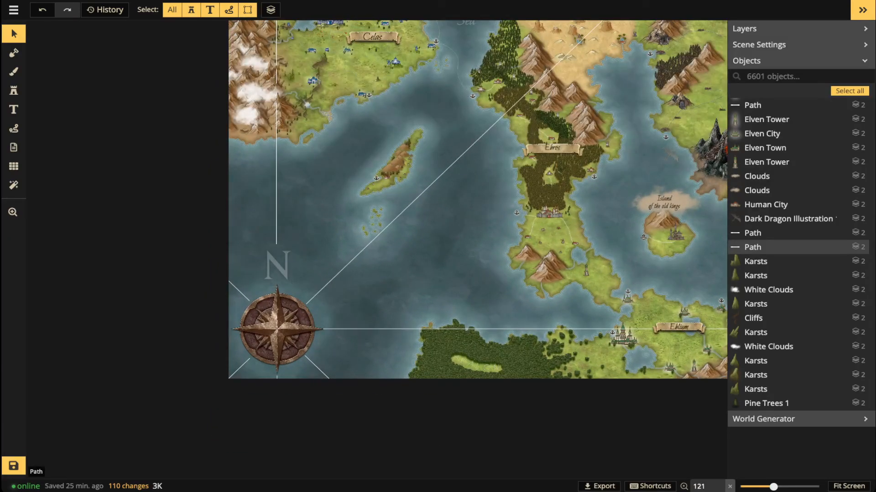
left_click(172, 10)
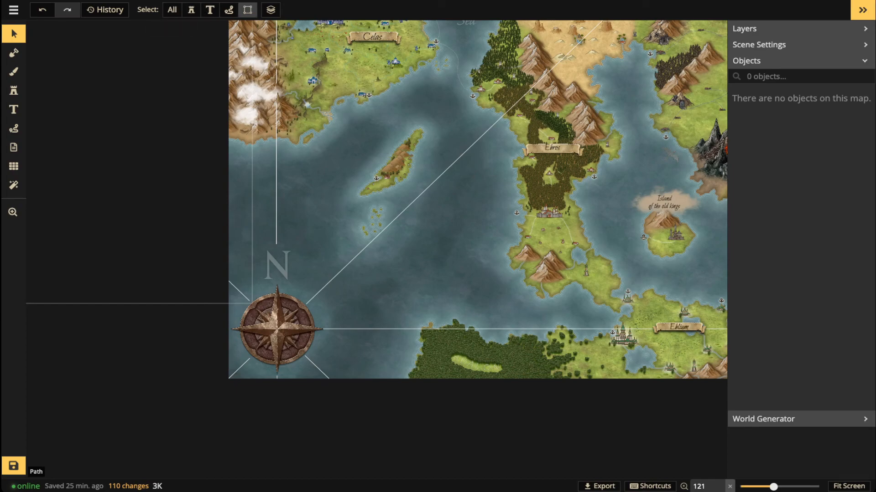
left_click(228, 9)
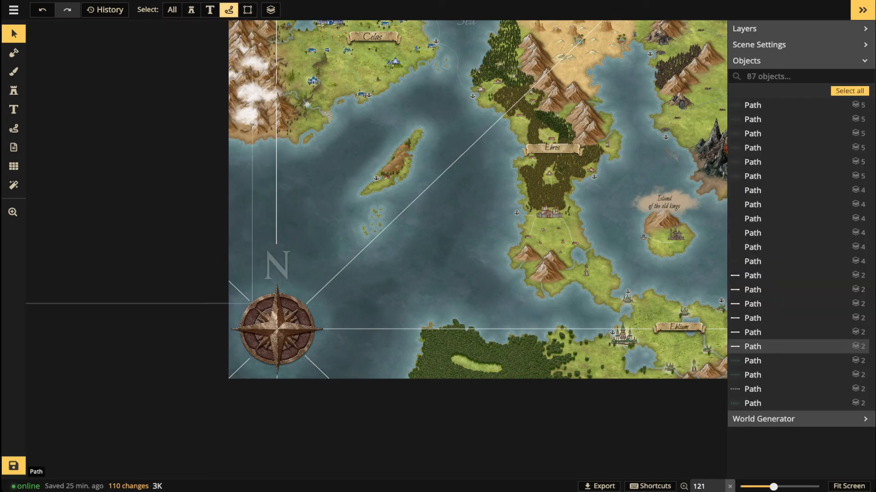
left_click_drag(143, 202, 364, 400)
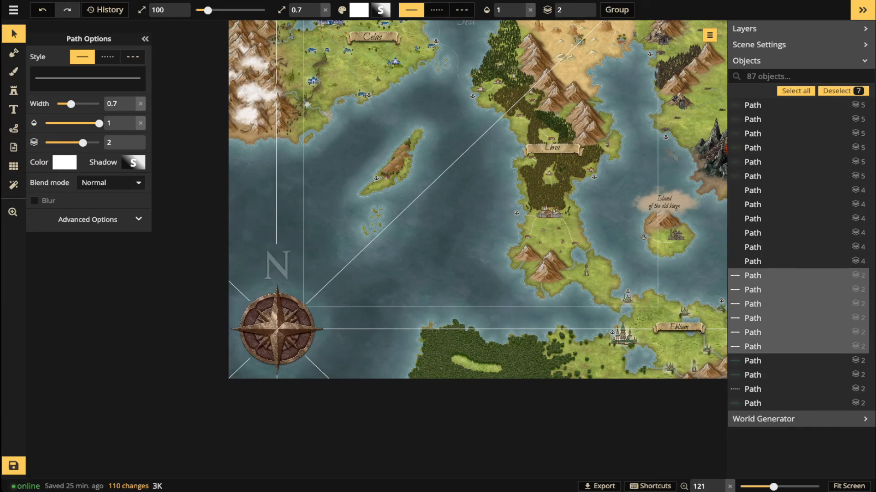
left_click(709, 34)
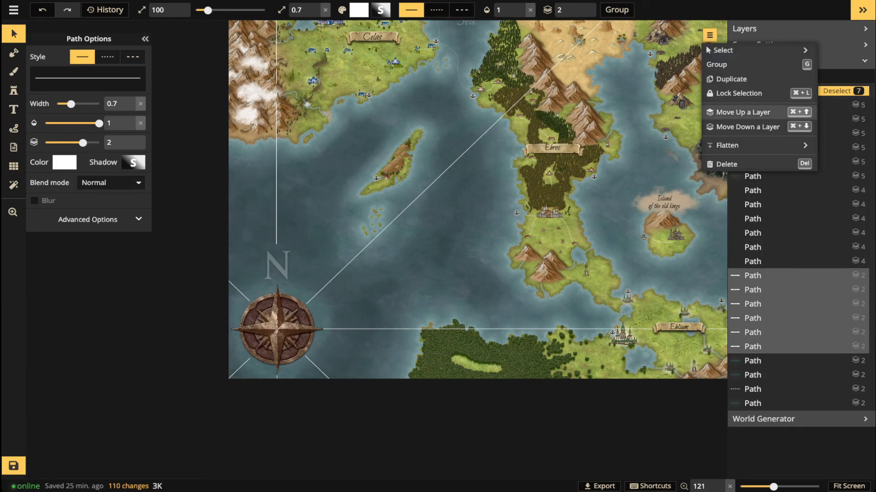
mouse_move(727, 145)
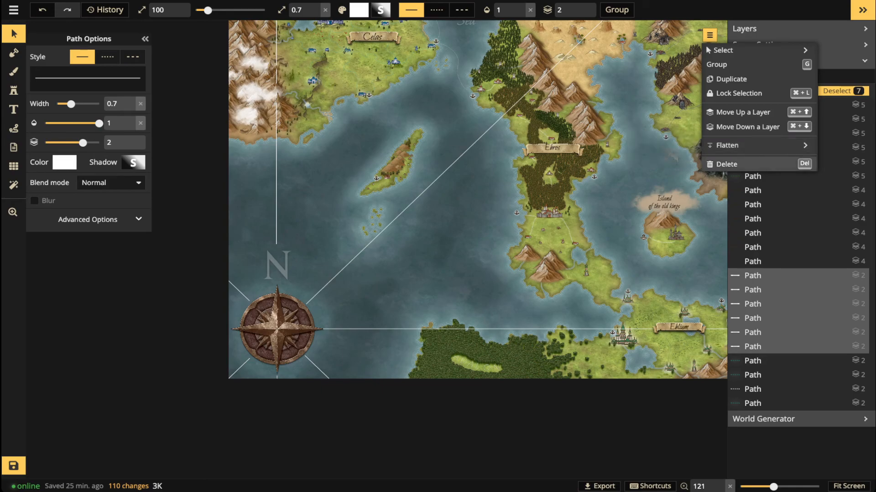
left_click(664, 152)
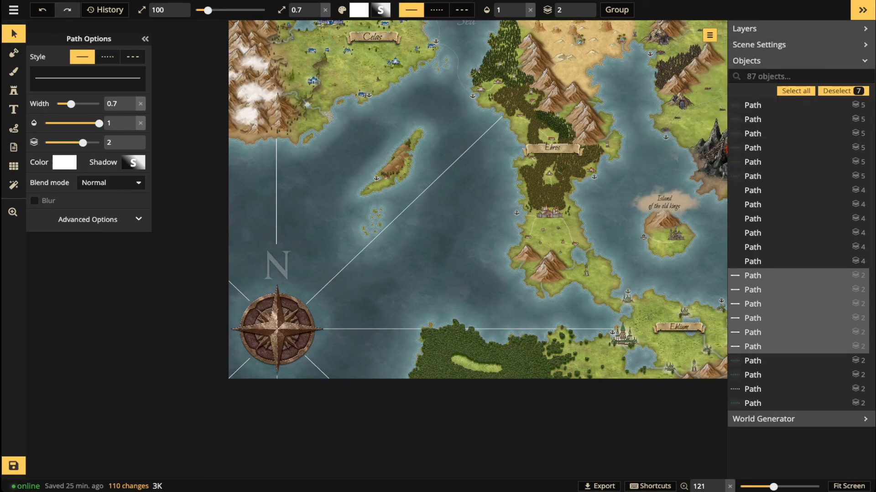
Examine how the flattened direction lines run across the seas, islands and coasts of the whole map.
scroll(292, 119, "up", 8)
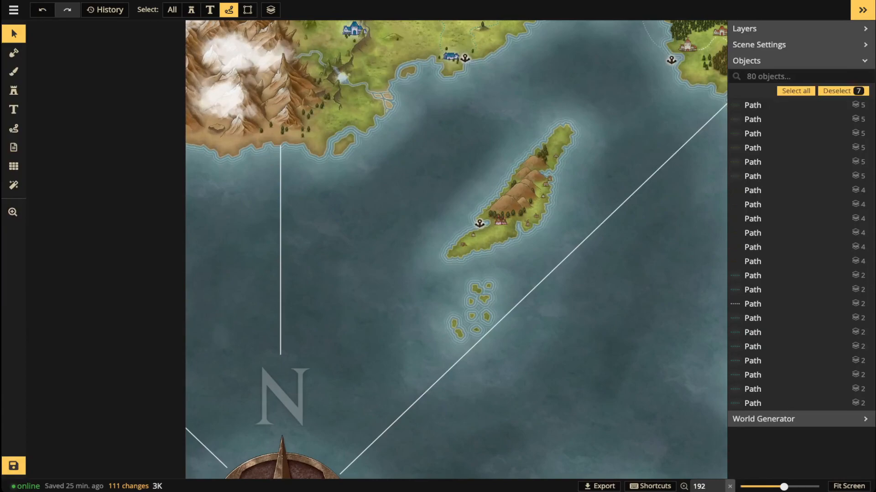
left_click_drag(267, 159, 266, 351)
left_click_drag(286, 31, 235, 394)
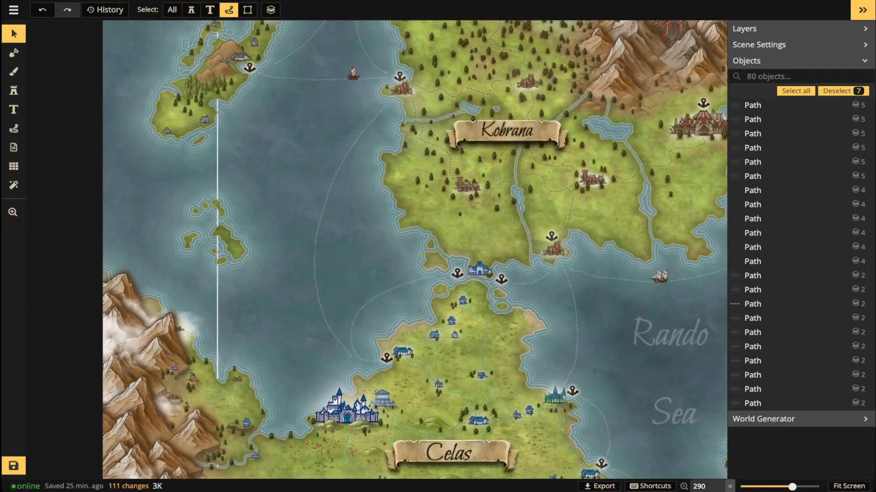
left_click_drag(456, 41, 456, 205)
left_click_drag(434, 297, 210, 155)
left_click_drag(612, 248, 141, 251)
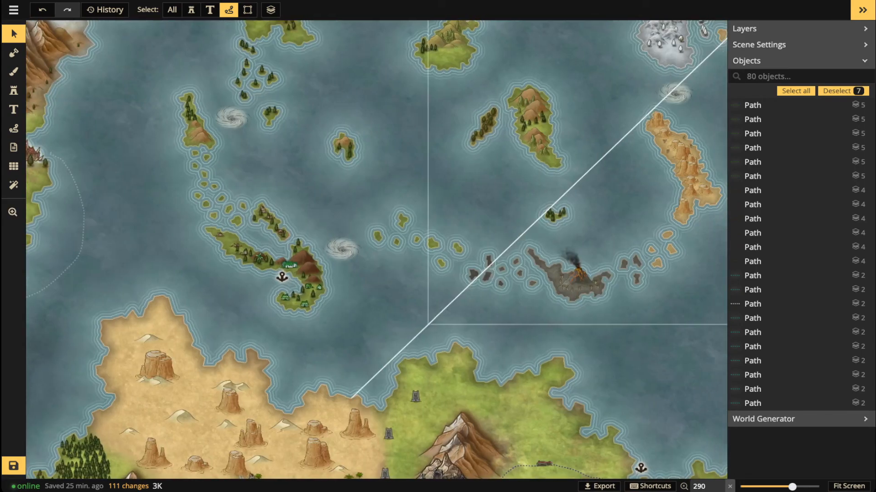
left_click_drag(411, 387, 435, 97)
left_click_drag(383, 397, 440, 97)
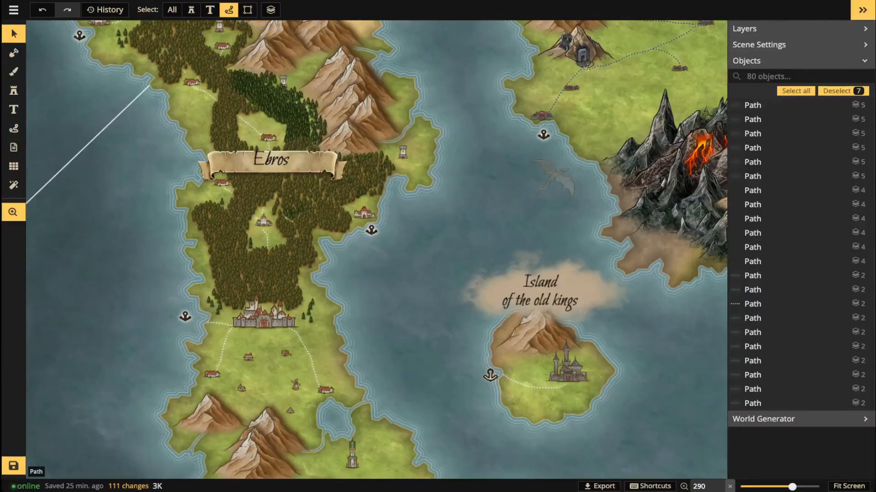
left_click_drag(383, 319, 448, 215)
left_click_drag(151, 260, 606, 212)
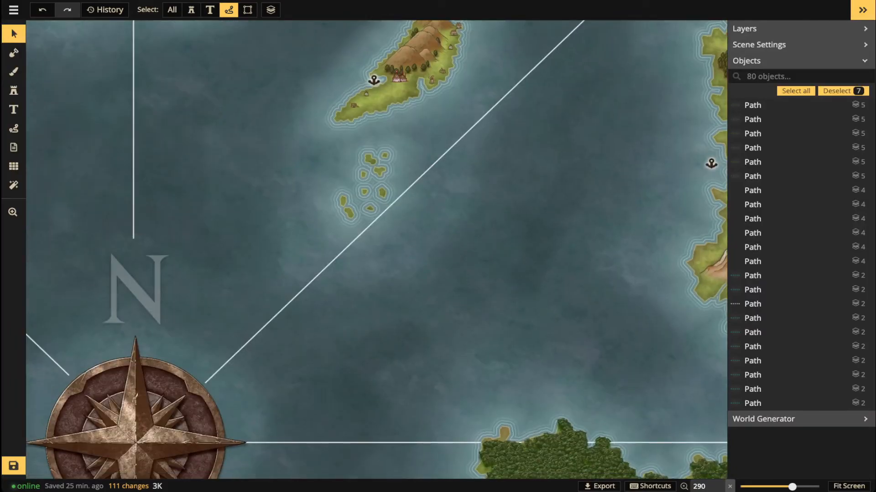
scroll(299, 338, "down", 3)
left_click_drag(411, 151, 255, 353)
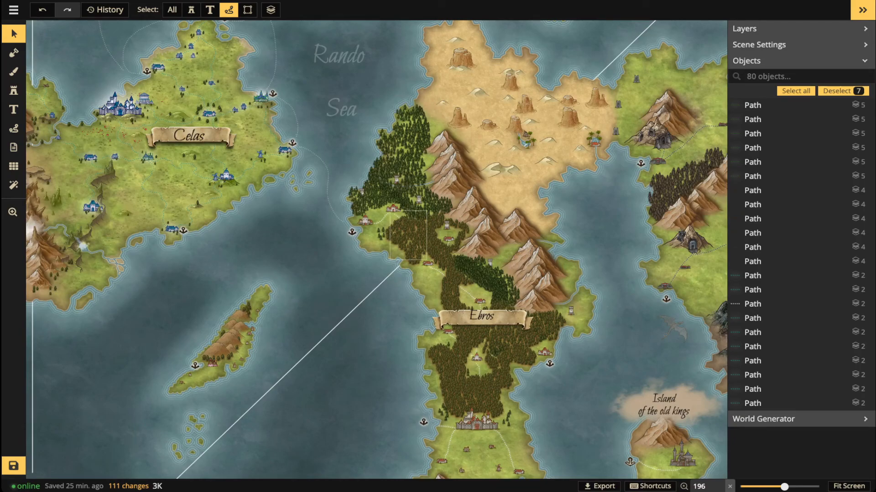
scroll(378, 289, "down", 6)
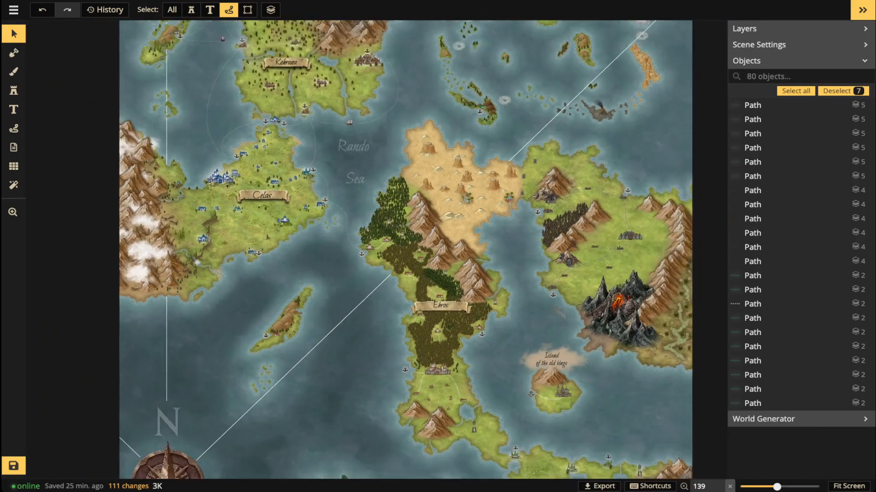
left_click_drag(378, 288, 398, 194)
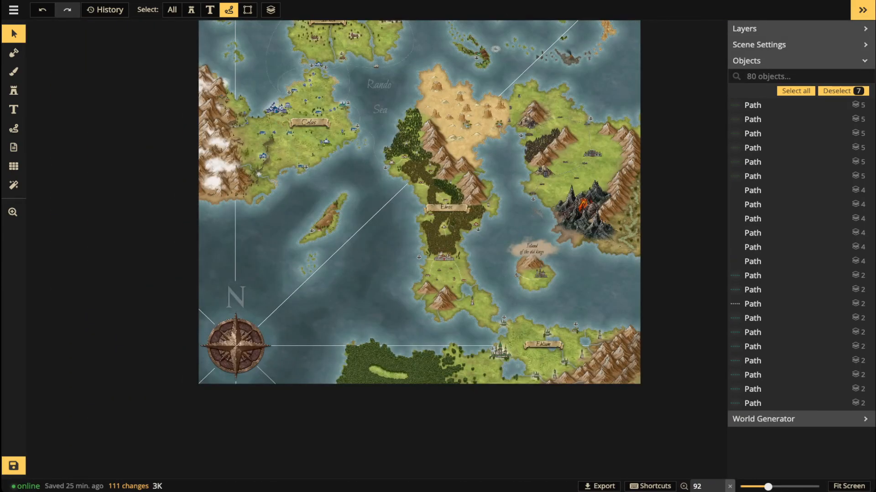
scroll(330, 201, "down", 1)
left_click_drag(331, 201, 289, 335)
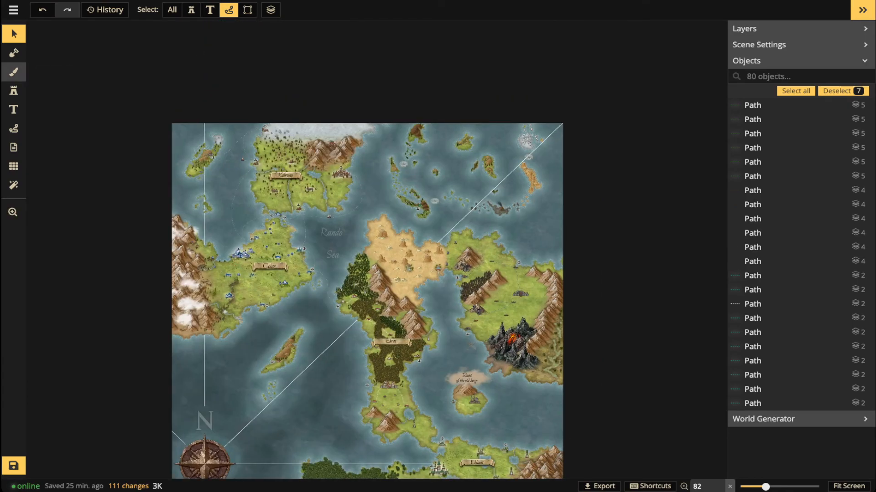
Prepare the background brush with the blue water texture and set its brightness filter to 140.
left_click(14, 71)
scroll(203, 217, "up", 5)
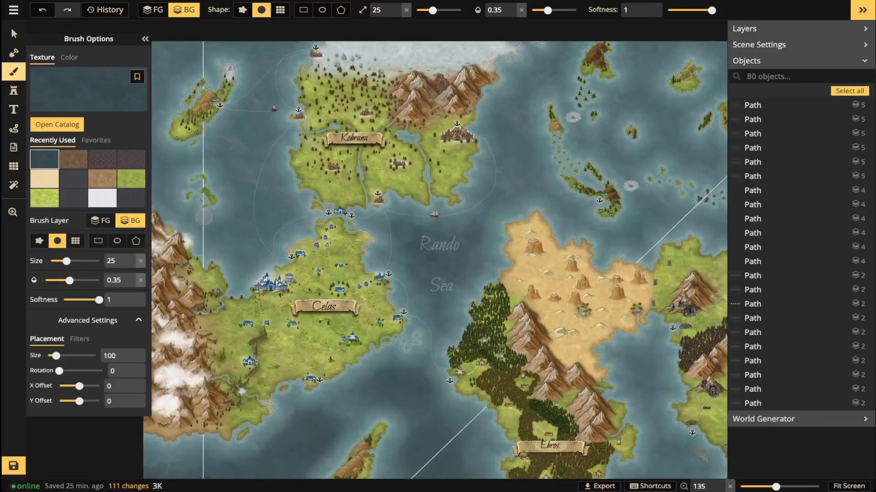
scroll(204, 215, "up", 4)
scroll(202, 209, "up", 4)
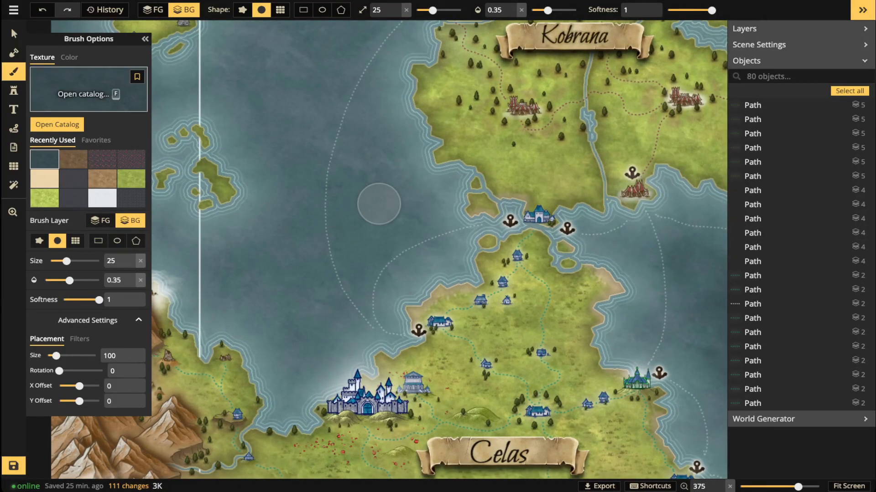
key("f")
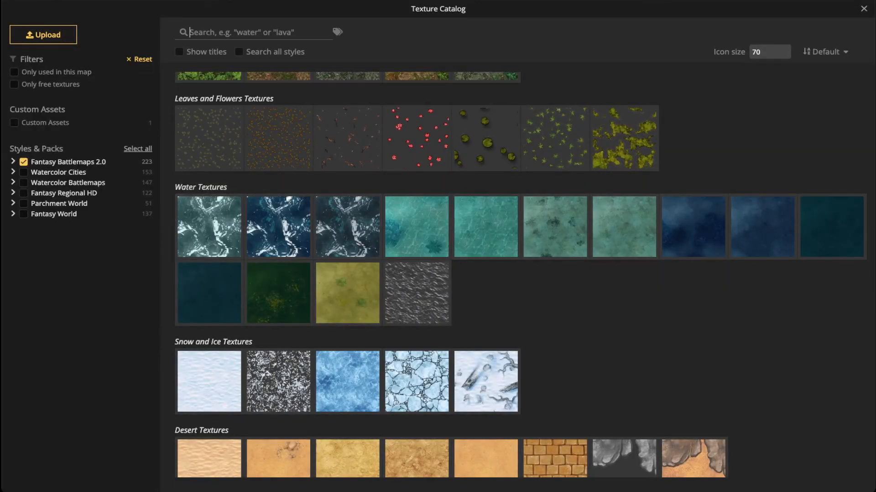
key("Escape")
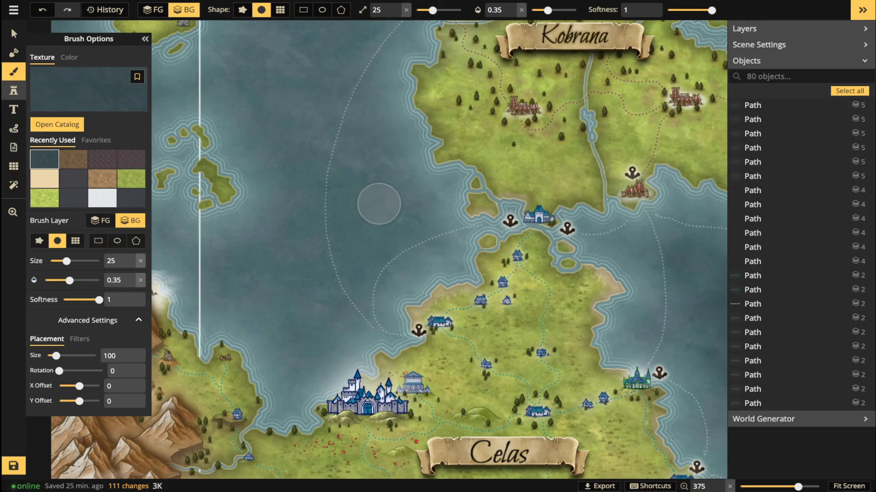
key("f")
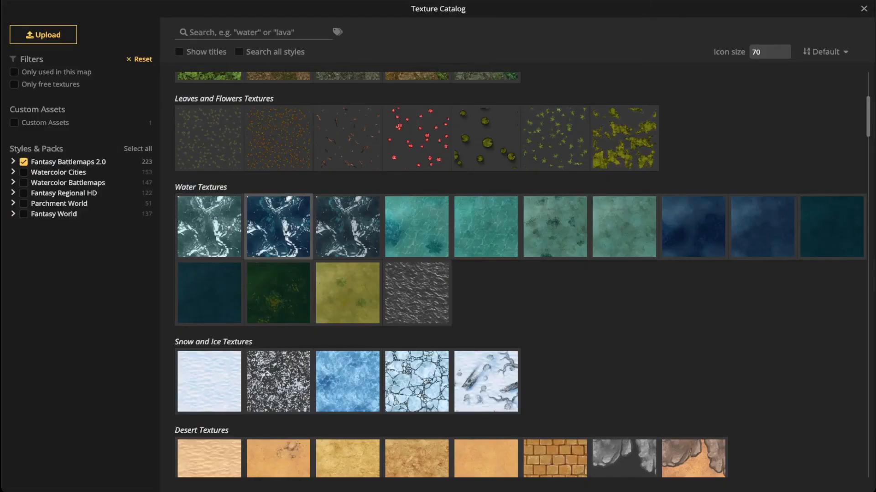
key("Escape")
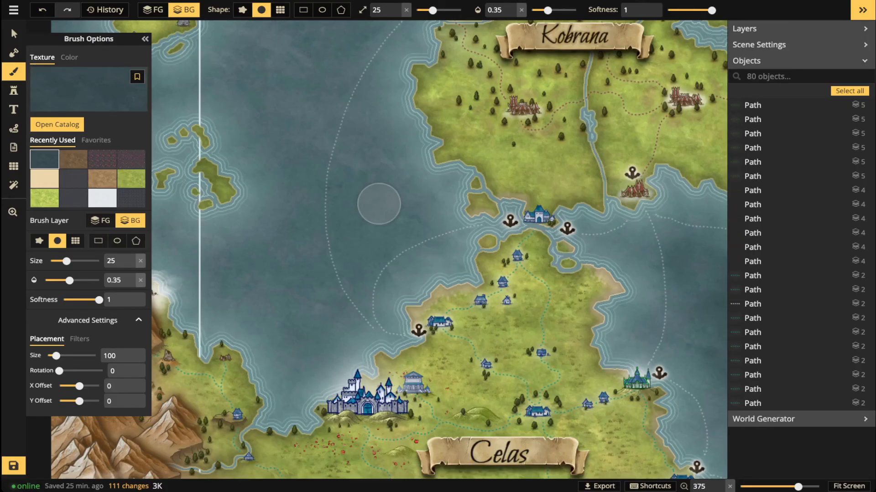
left_click(78, 339)
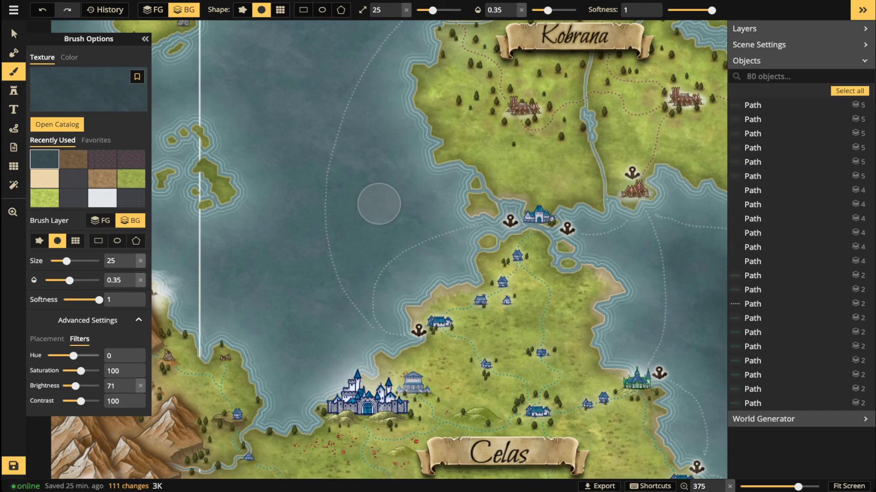
left_click_drag(76, 386, 88, 386)
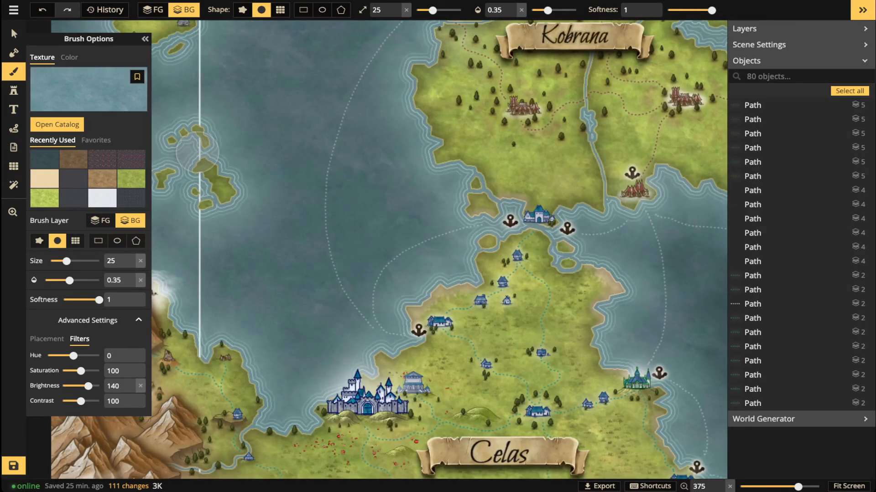
Dab the lightened water texture over the vertical direction line where it crosses the small islands north-west of Celas.
left_click(203, 165)
left_click(200, 198)
left_click(182, 100)
left_click(199, 159)
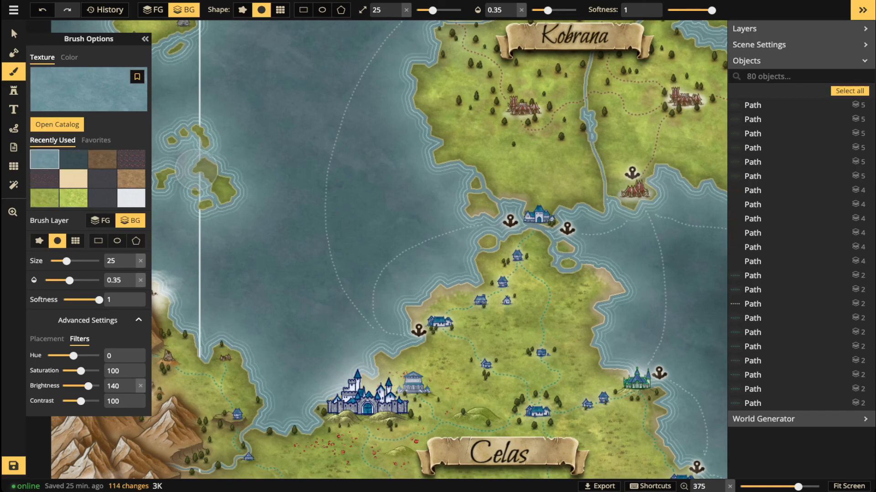
Cover the vertical line through those small islands and their coastal ripples with the water brush at size 5 and opacity 1.
scroll(196, 177, "up", 5)
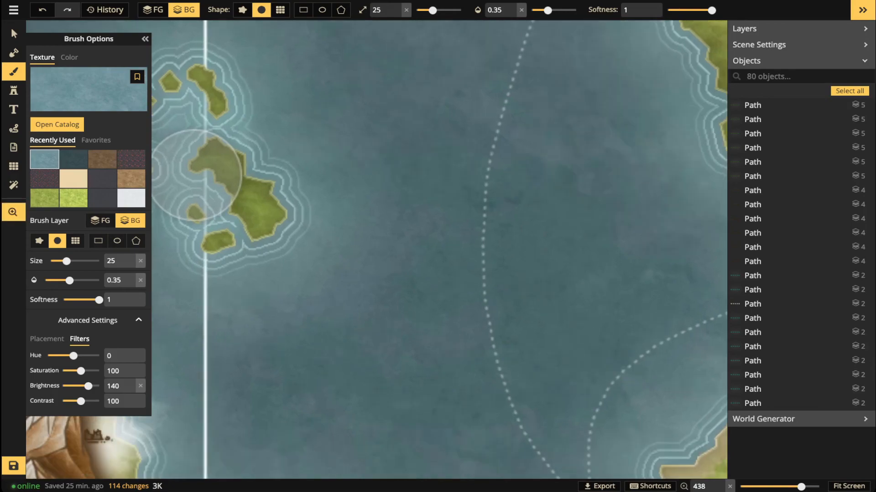
left_click_drag(196, 176, 304, 175)
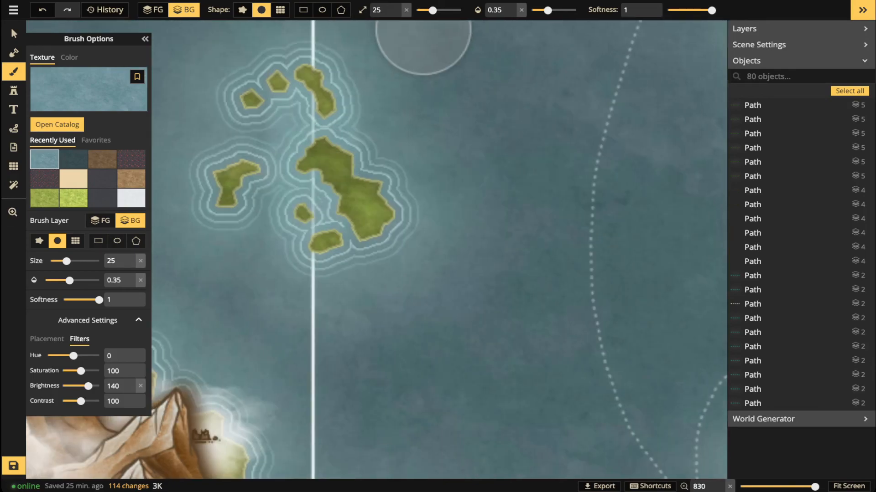
left_click(564, 10)
key("[")
key("[")
key("[")
key("[")
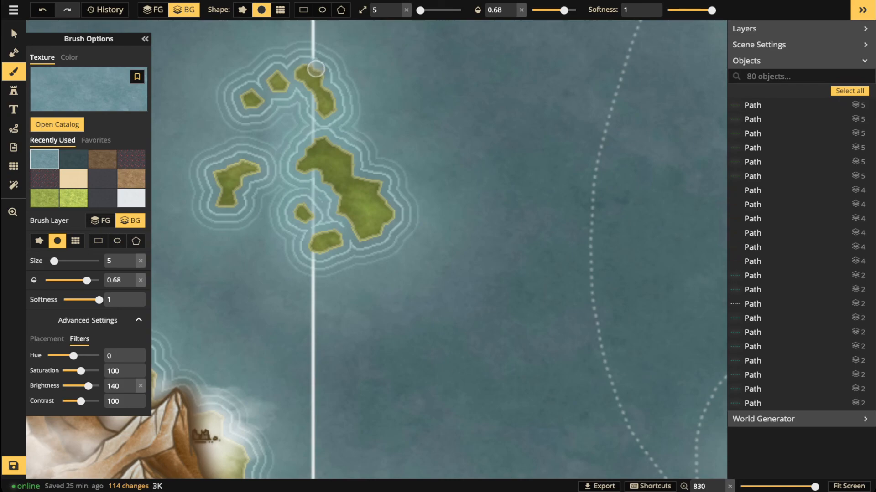
left_click_drag(564, 10, 646, 9)
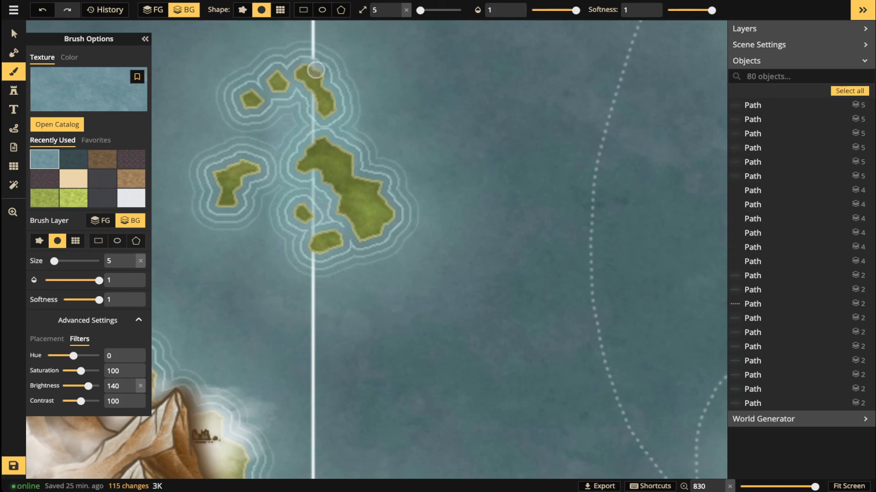
mouse_move(314, 72)
left_mouse_down()
mouse_move(313, 99)
mouse_move(312, 150)
mouse_move(337, 81)
mouse_move(311, 181)
mouse_move(317, 170)
mouse_move(310, 233)
mouse_move(323, 252)
mouse_move(316, 246)
mouse_move(314, 256)
mouse_move(329, 245)
mouse_move(308, 238)
left_mouse_up()
mouse_move(314, 65)
left_mouse_down()
mouse_move(289, 75)
mouse_move(303, 85)
mouse_move(314, 67)
mouse_move(325, 75)
mouse_move(333, 96)
mouse_move(325, 118)
mouse_move(312, 93)
mouse_move(317, 59)
left_mouse_up()
left_click_drag(316, 274, 313, 272)
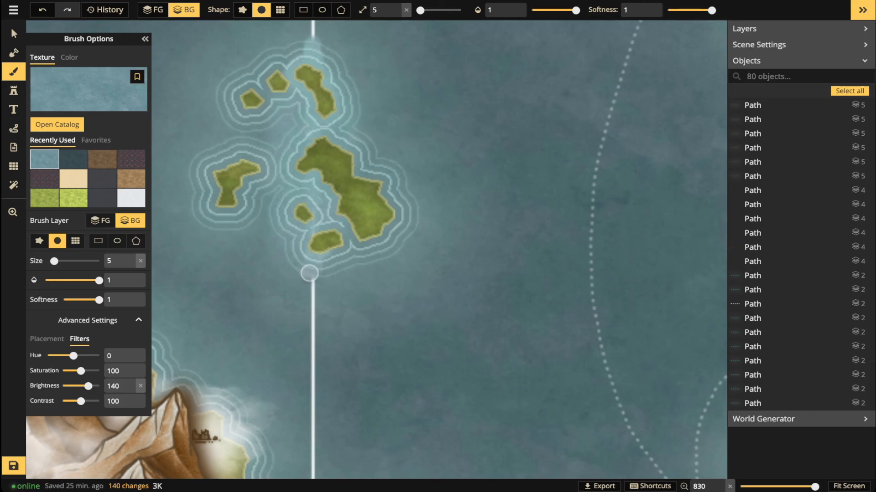
left_click(313, 280)
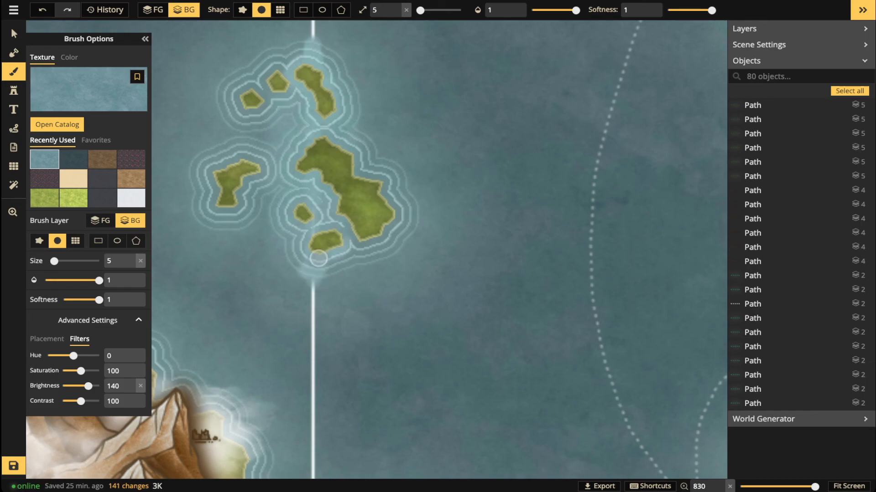
left_click(328, 261)
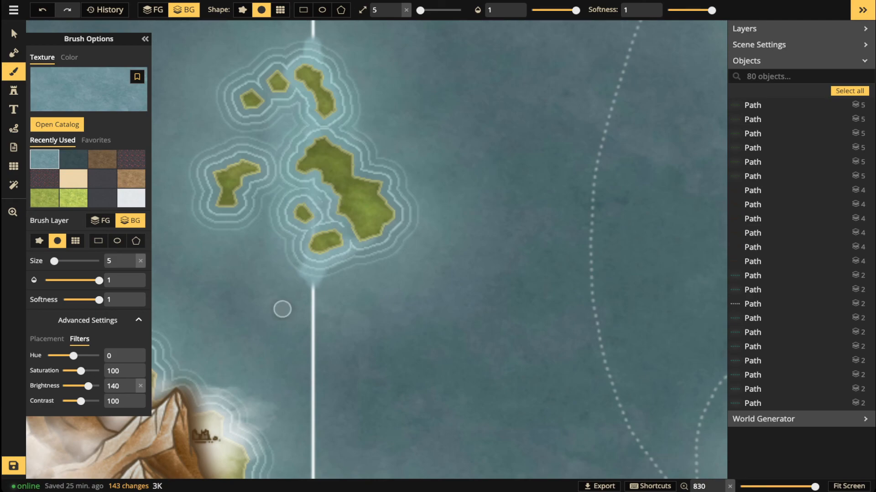
Restore the change history to entry 902, before the last brush strokes below the small islands.
scroll(314, 289, "down", 3)
left_click_drag(453, 145, 336, 257)
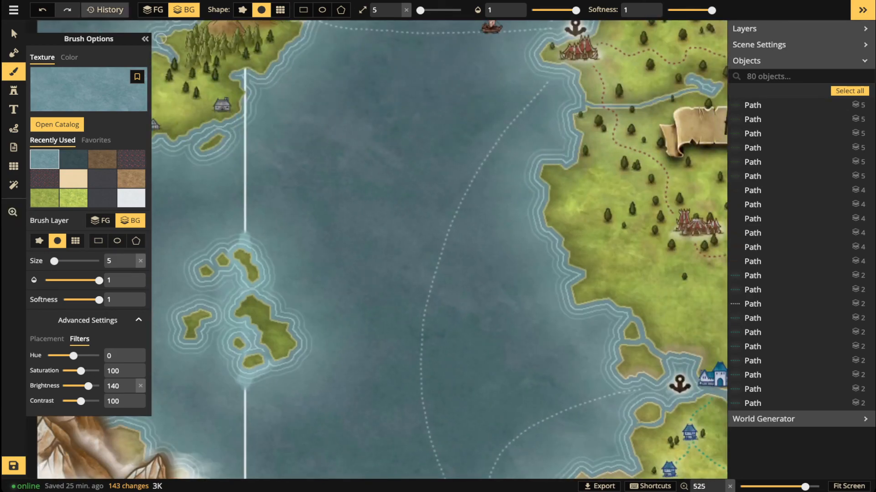
left_click(105, 9)
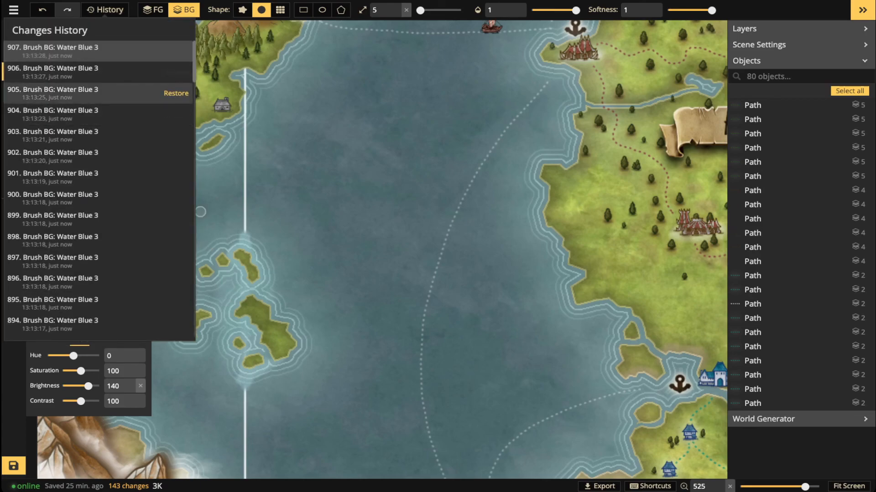
left_click(176, 93)
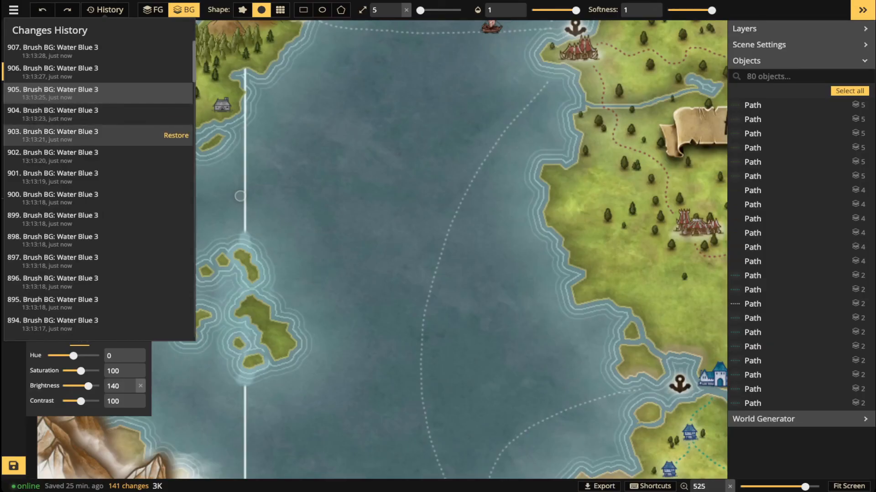
left_click(176, 155)
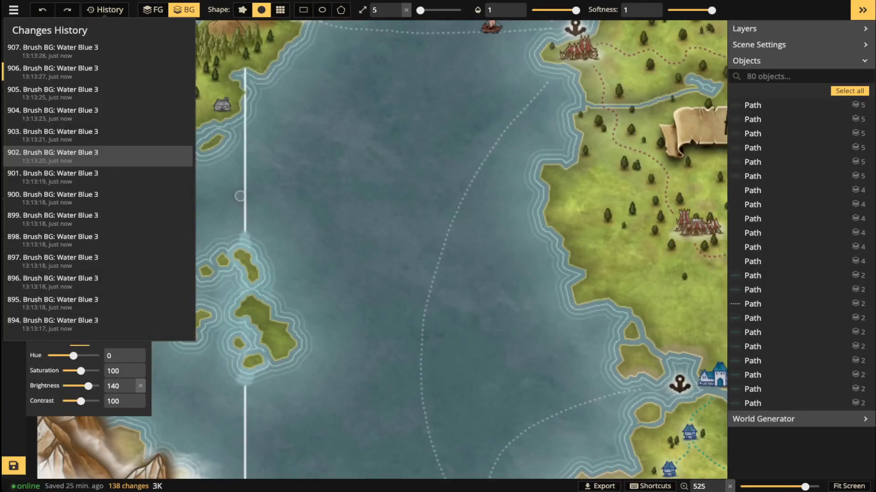
left_click(520, 288)
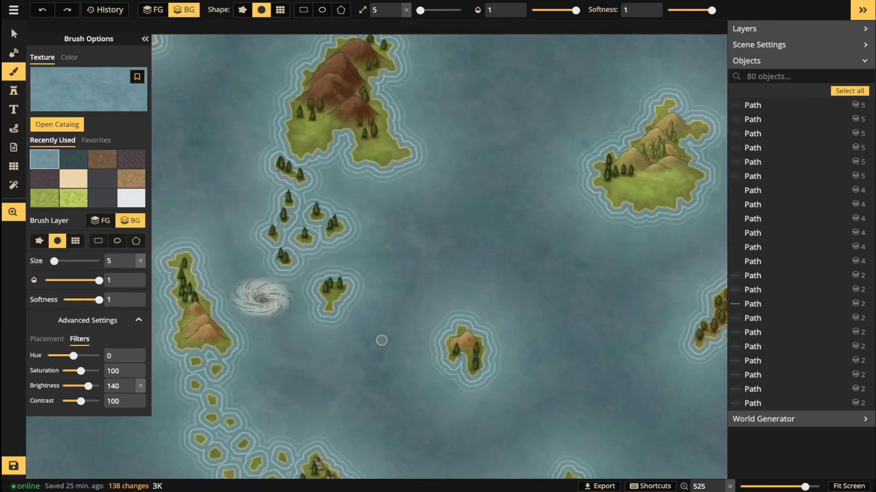
Try to paint over the diagonal line at the rocky north-eastern islets, select its path, and undo the last change.
left_click_drag(530, 244, 365, 349)
left_click_drag(486, 381, 262, 108)
left_click_drag(248, 422, 427, 224)
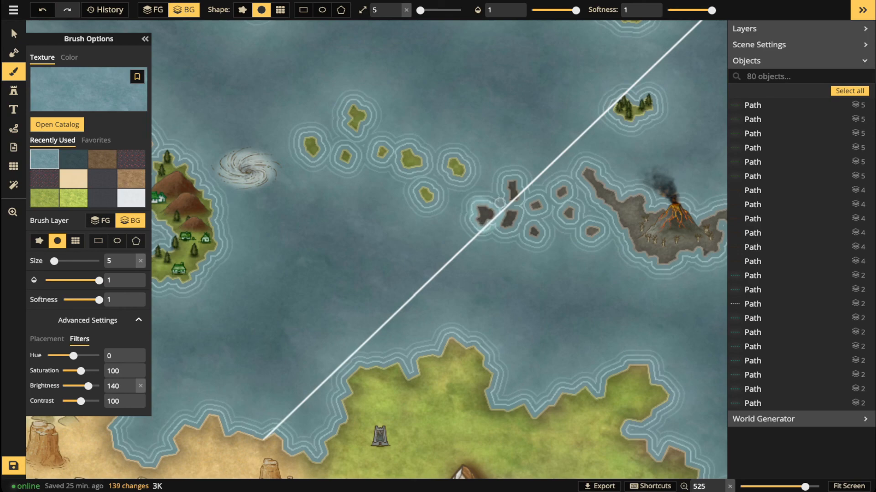
left_click(14, 33)
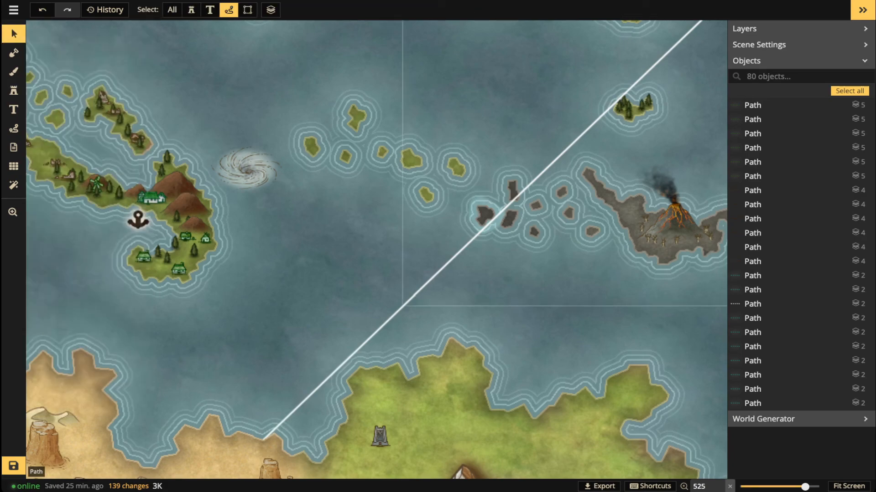
left_click(414, 295)
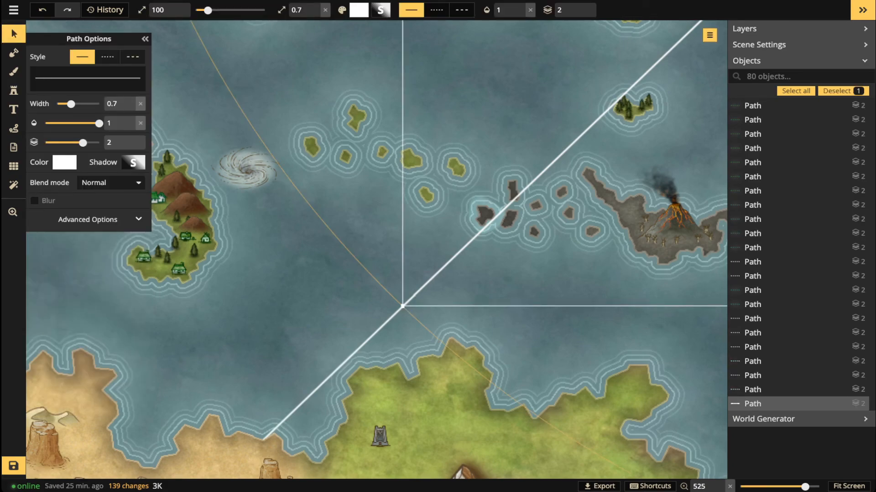
scroll(471, 172, "down", 5)
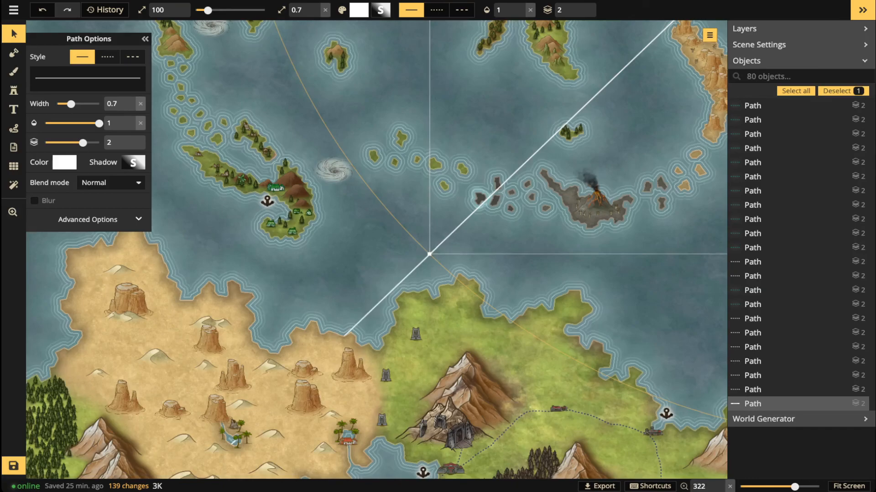
key("ctrl+z")
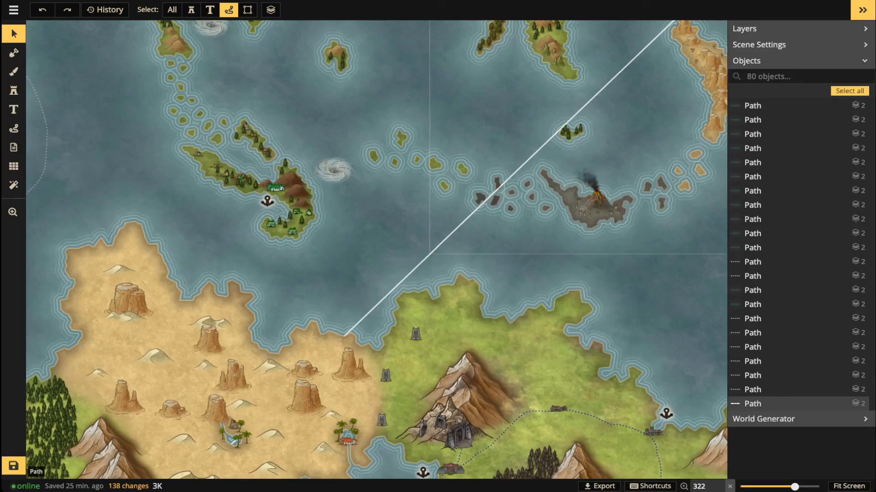
Select the remaining diagonal line segment in the north-east and flatten it to the background.
left_click(600, 90)
scroll(618, 92, "down", 1)
left_click(709, 35)
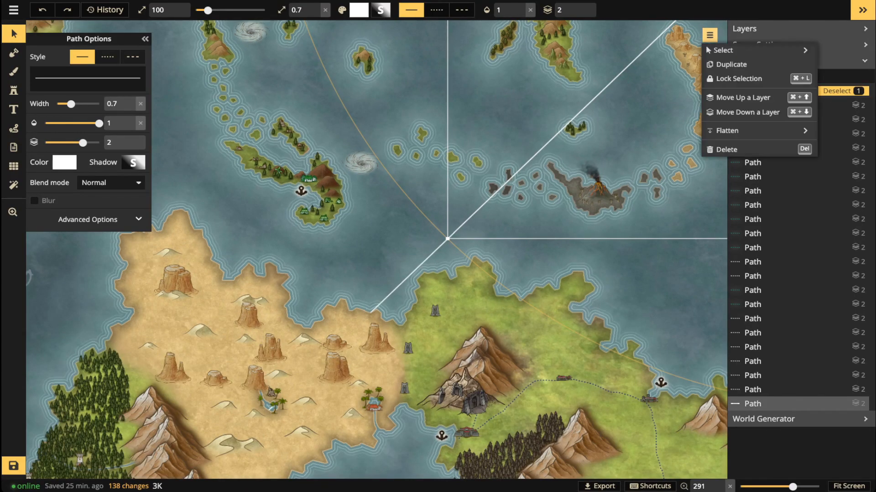
mouse_move(739, 130)
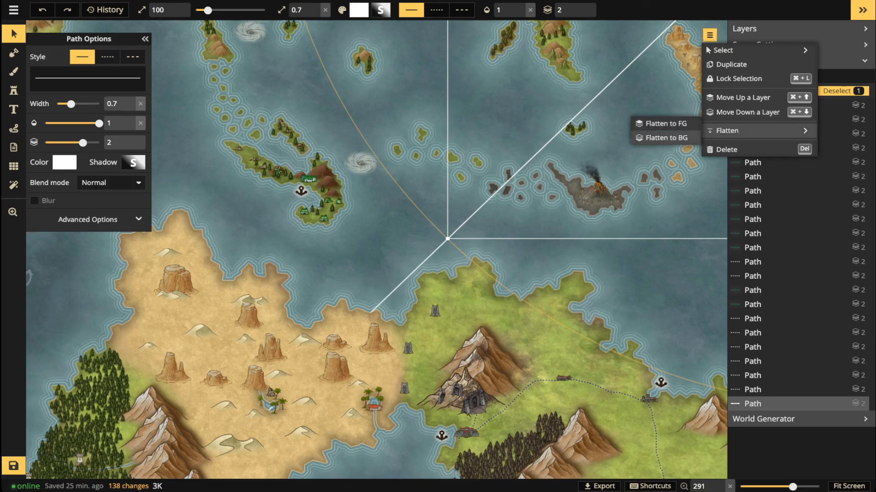
left_click(666, 138)
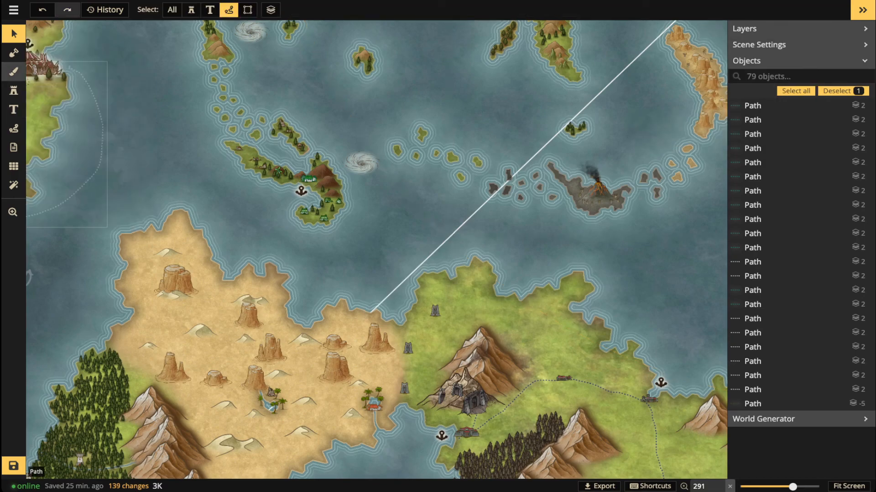
Paint water over the diagonal line where it crosses the rocky islets and the small wooded island in the north-east.
left_click(13, 71)
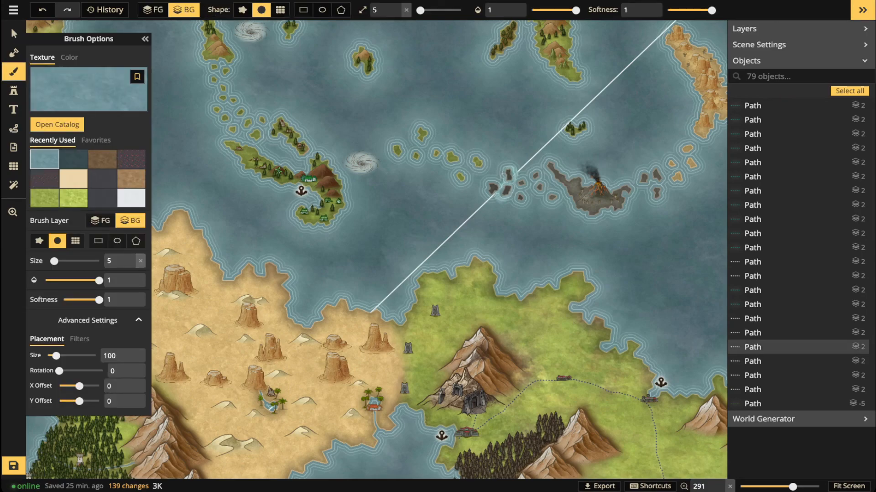
left_click(548, 133)
Review the direction lines across the whole map, return to the selection tool and save the changes.
scroll(524, 146, "down", 4)
left_click_drag(218, 415, 415, 269)
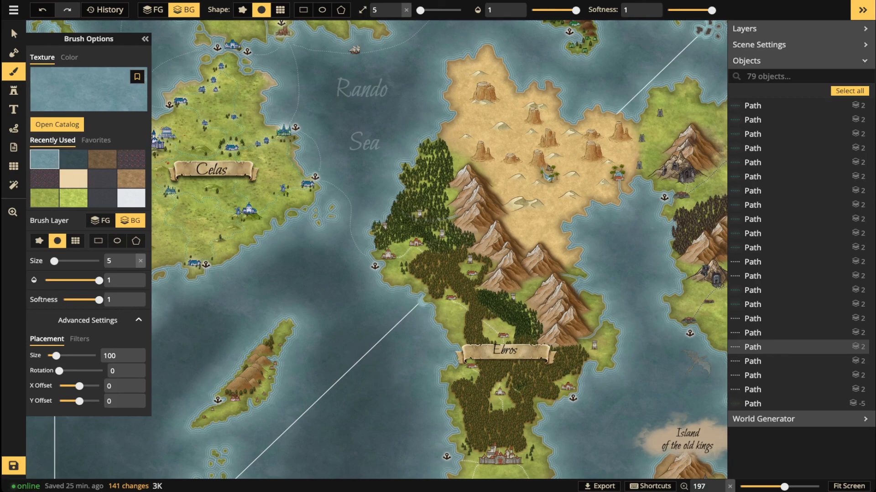
scroll(420, 301, "down", 3)
left_click_drag(421, 301, 382, 71)
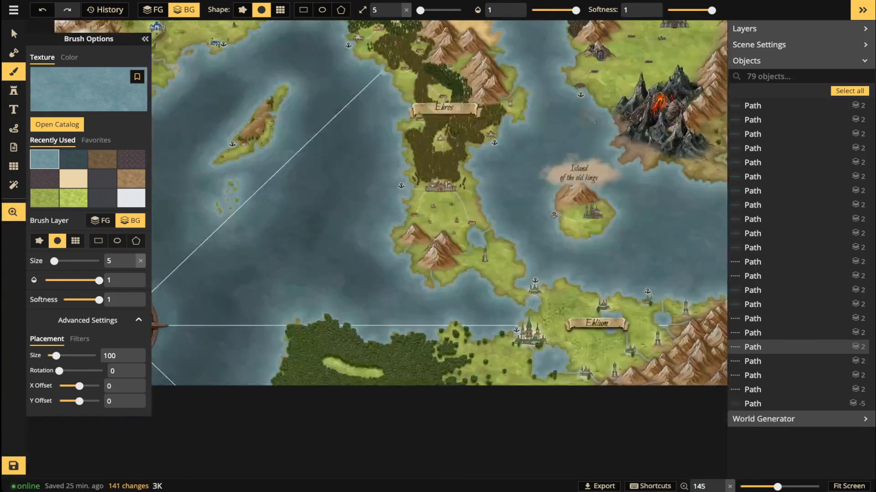
scroll(373, 324, "down", 3)
left_click_drag(373, 324, 517, 418)
left_click_drag(472, 358, 408, 443)
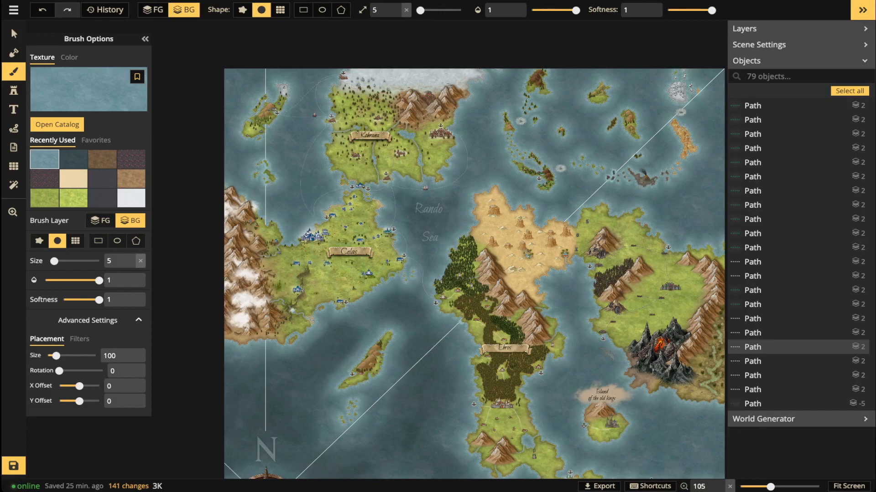
left_click(14, 33)
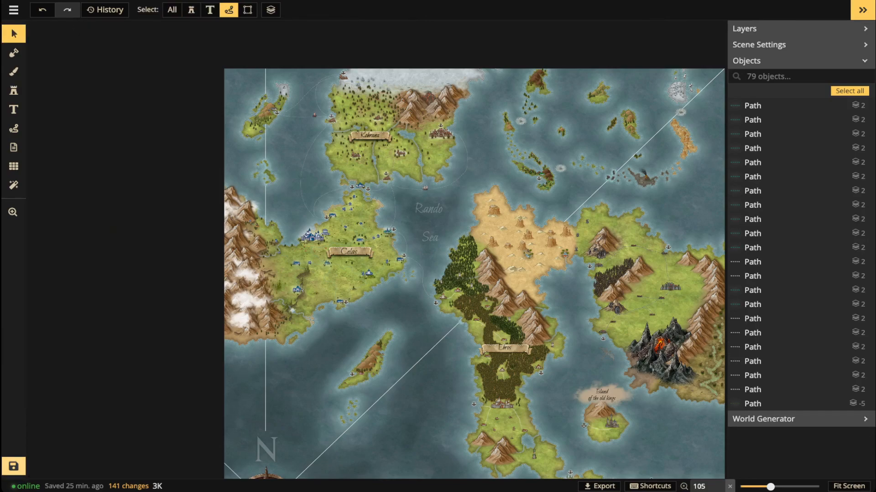
key("ctrl+s")
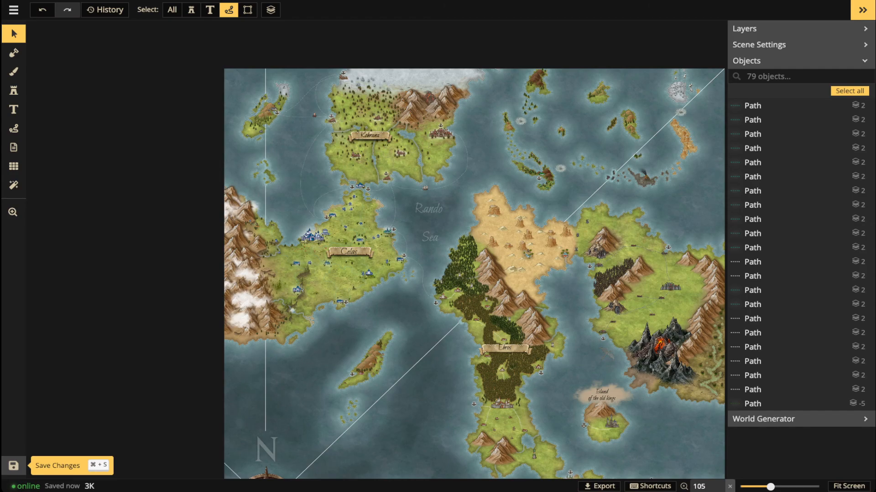
scroll(159, 475, "up", 2)
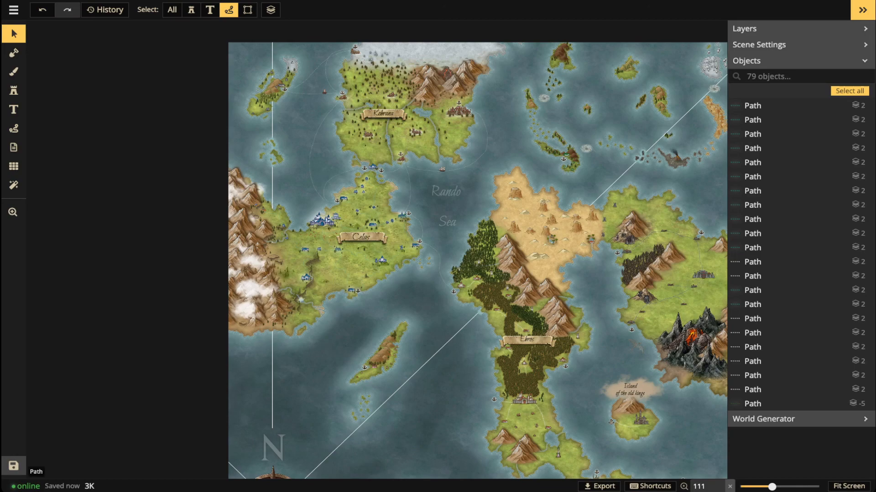
scroll(354, 198, "up", 1)
scroll(361, 240, "up", 1)
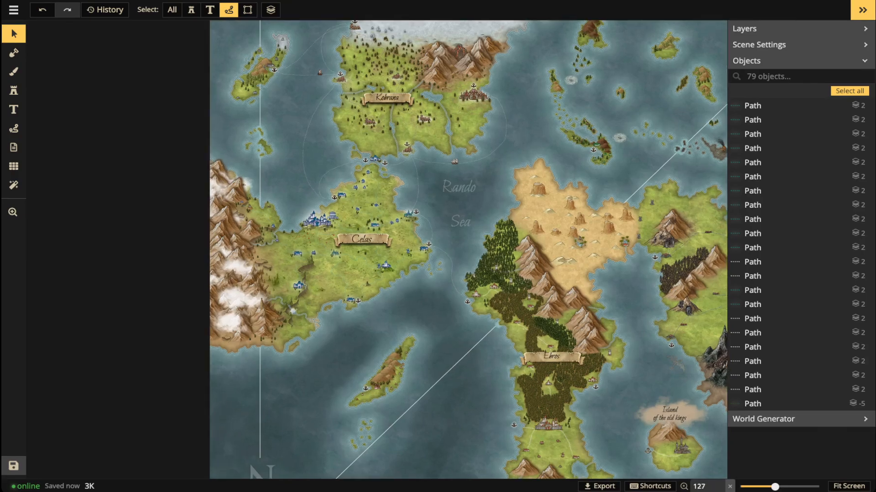
scroll(361, 239, "up", 2)
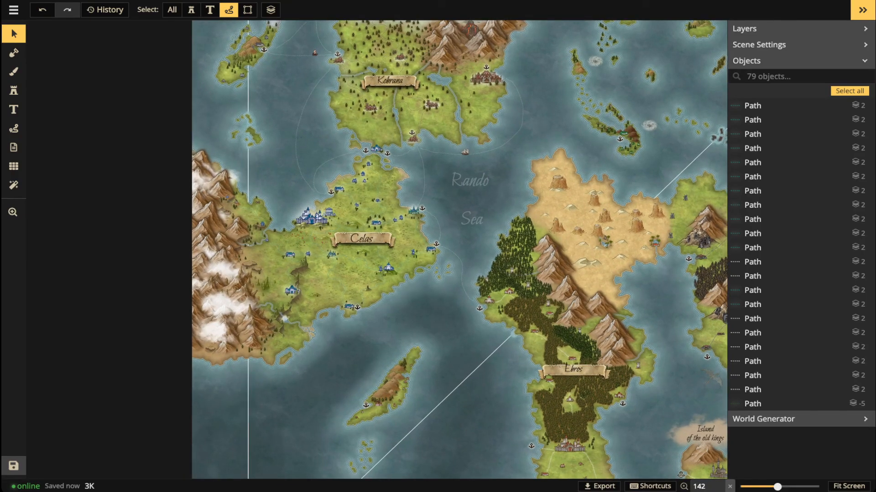